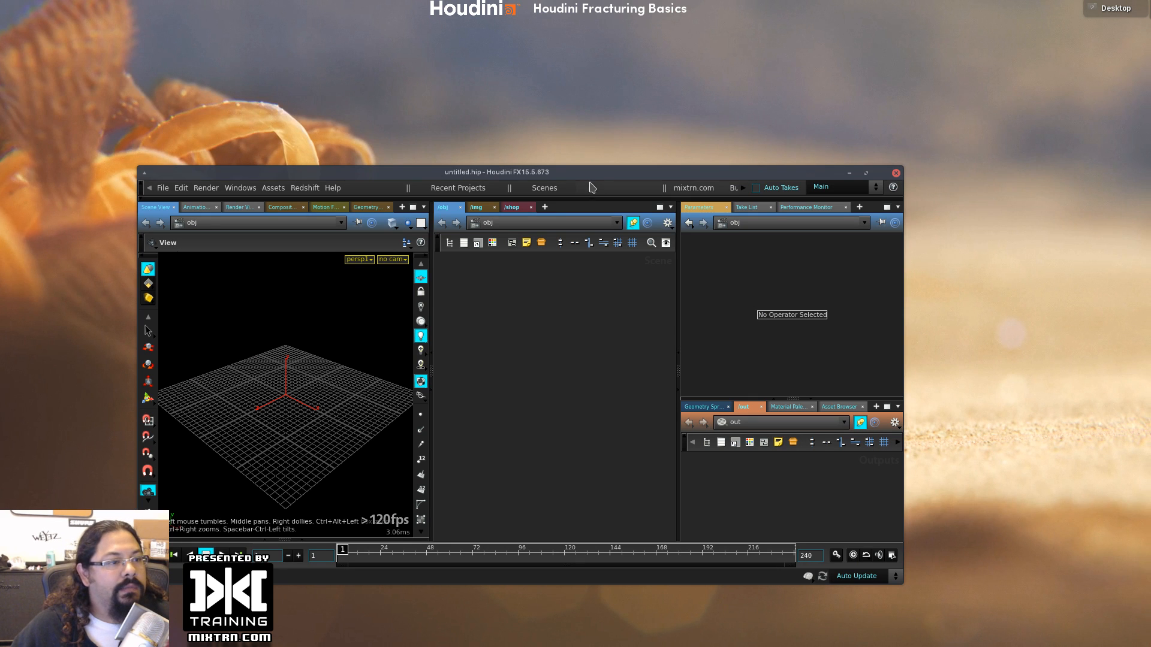
- Maximize the window and start a new project with its path in the MIX_TRAINING/WEBINARS folder
double_click(592, 173)
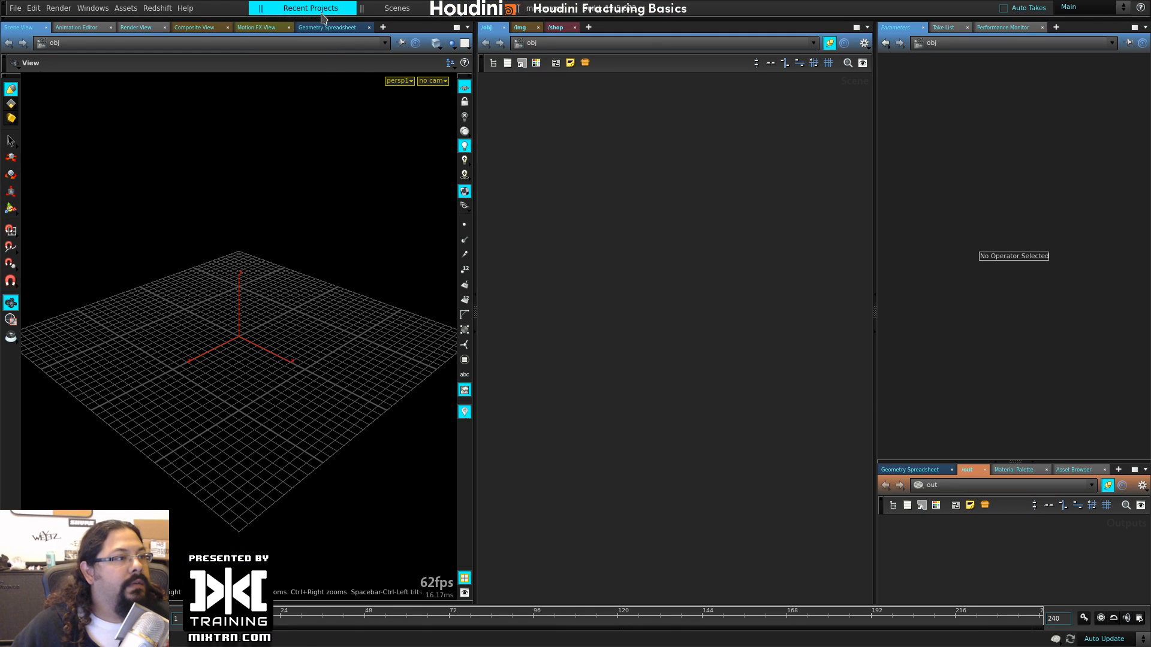
click(322, 13)
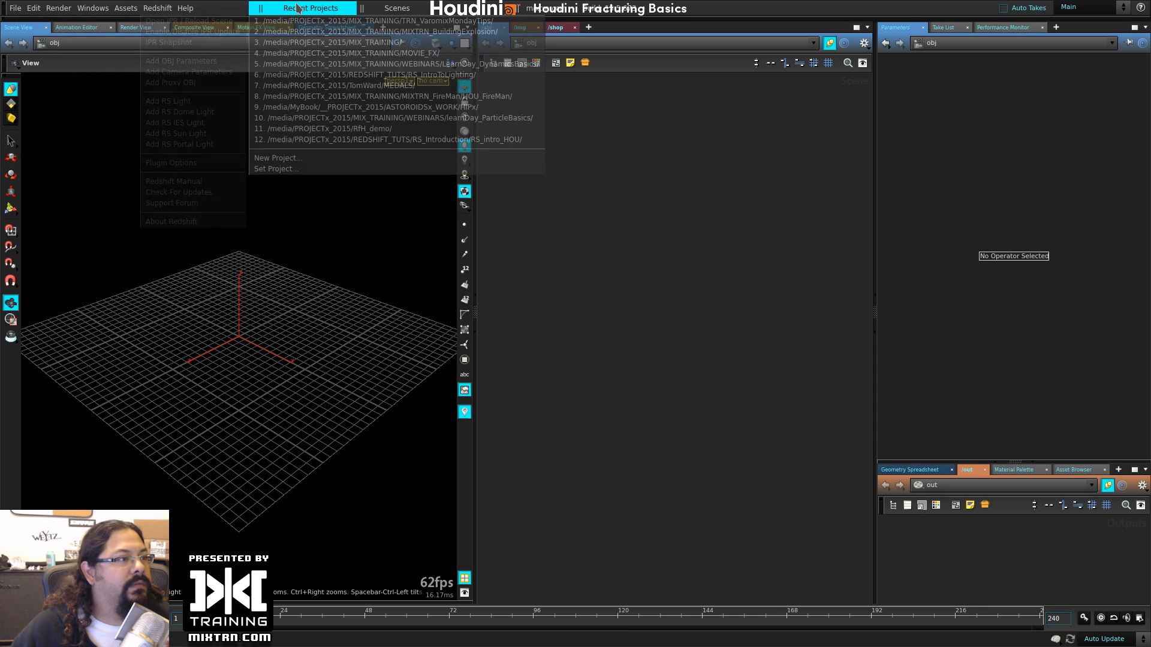
click(302, 158)
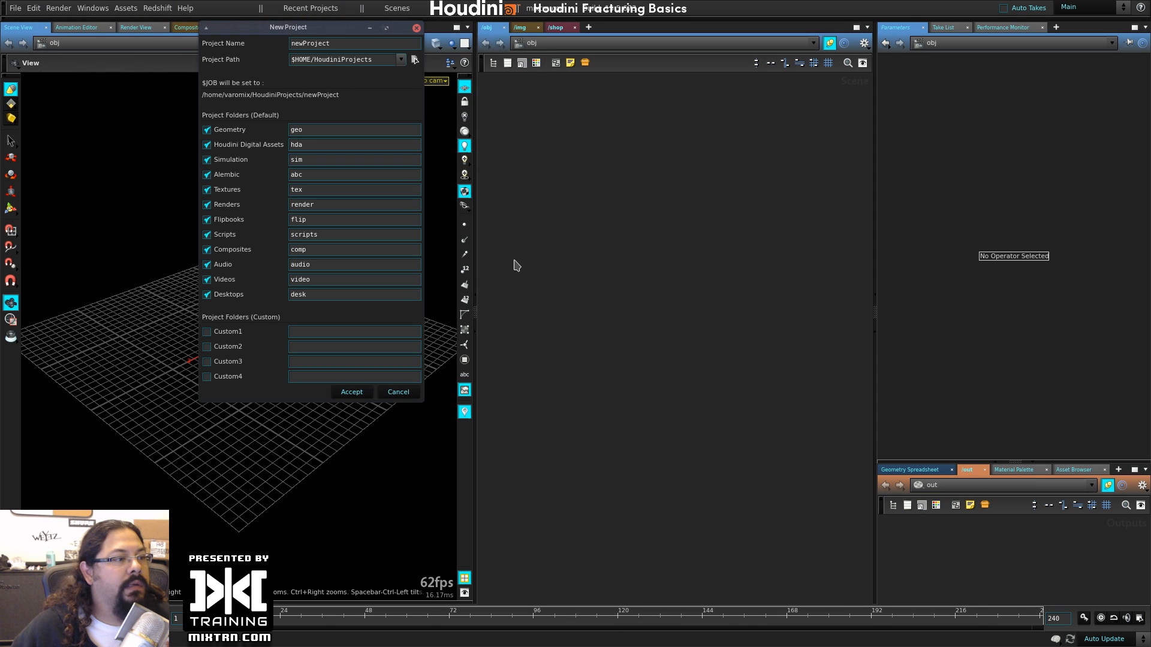
click(415, 59)
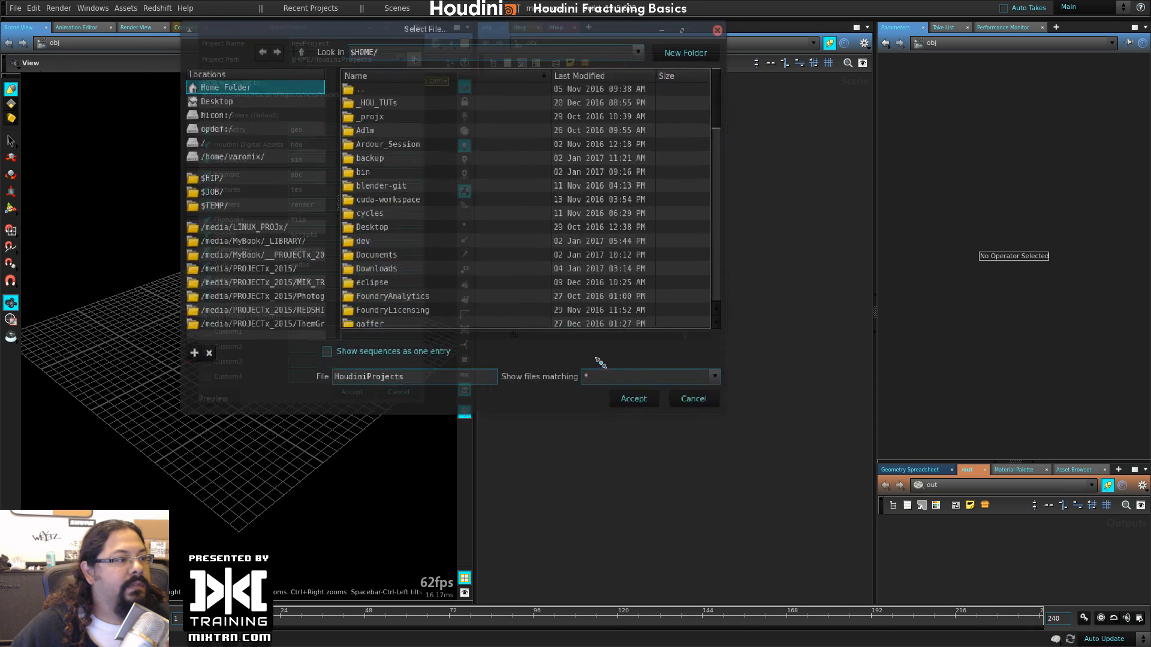
click(300, 225)
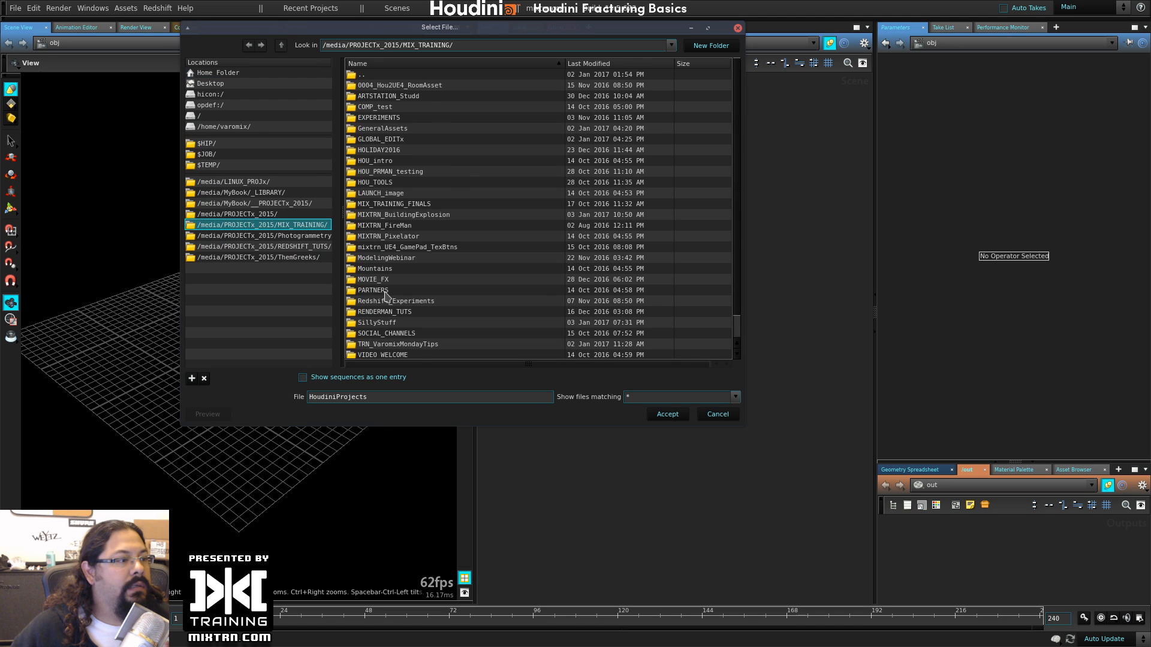
scroll(385, 295, down, 2)
double_click(381, 342)
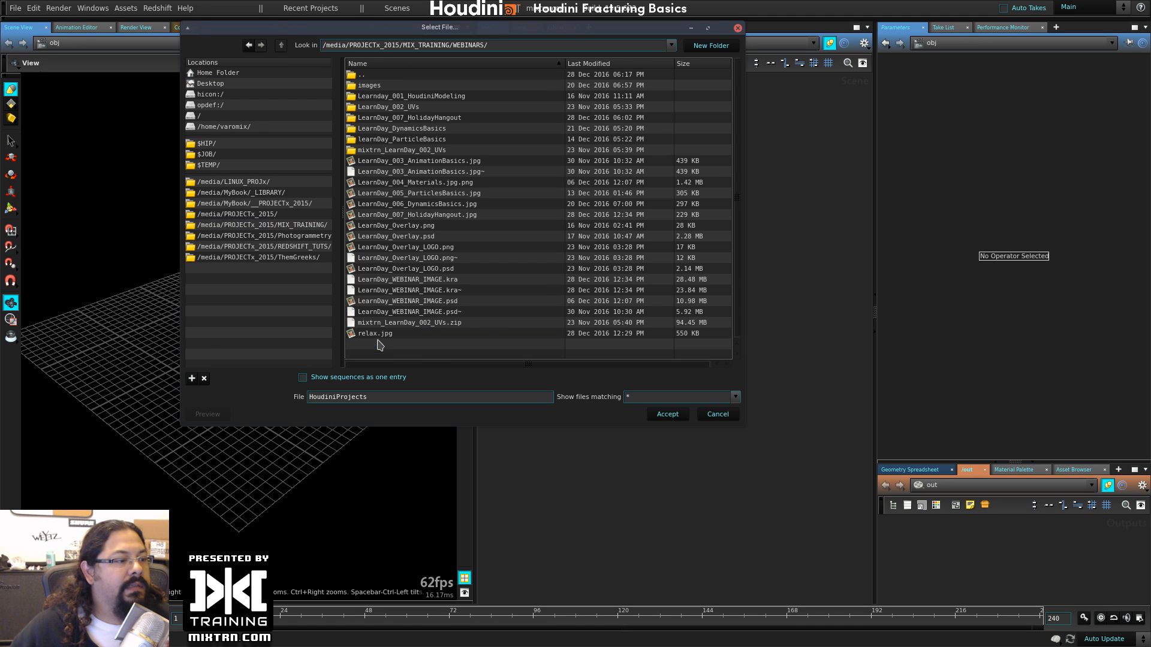
click(667, 415)
- Name the new project FracturingBasics
double_click(336, 44)
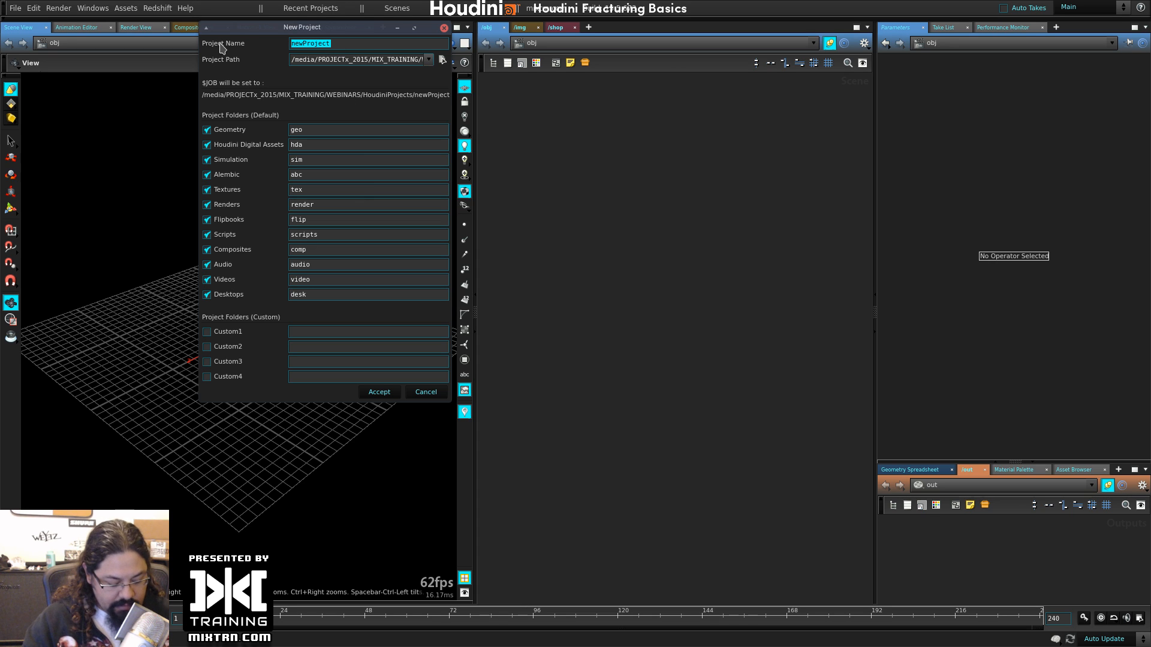
text(Hou)
key(BackSpace)
key(BackSpace)
key(BackSpace)
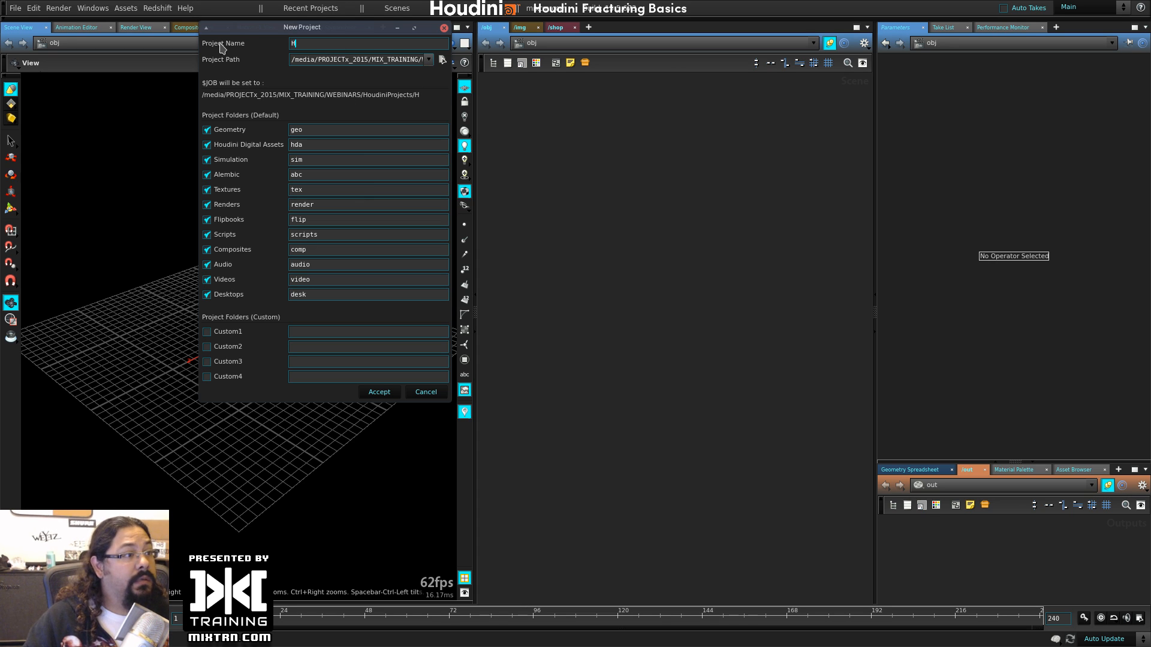
text(Fractu)
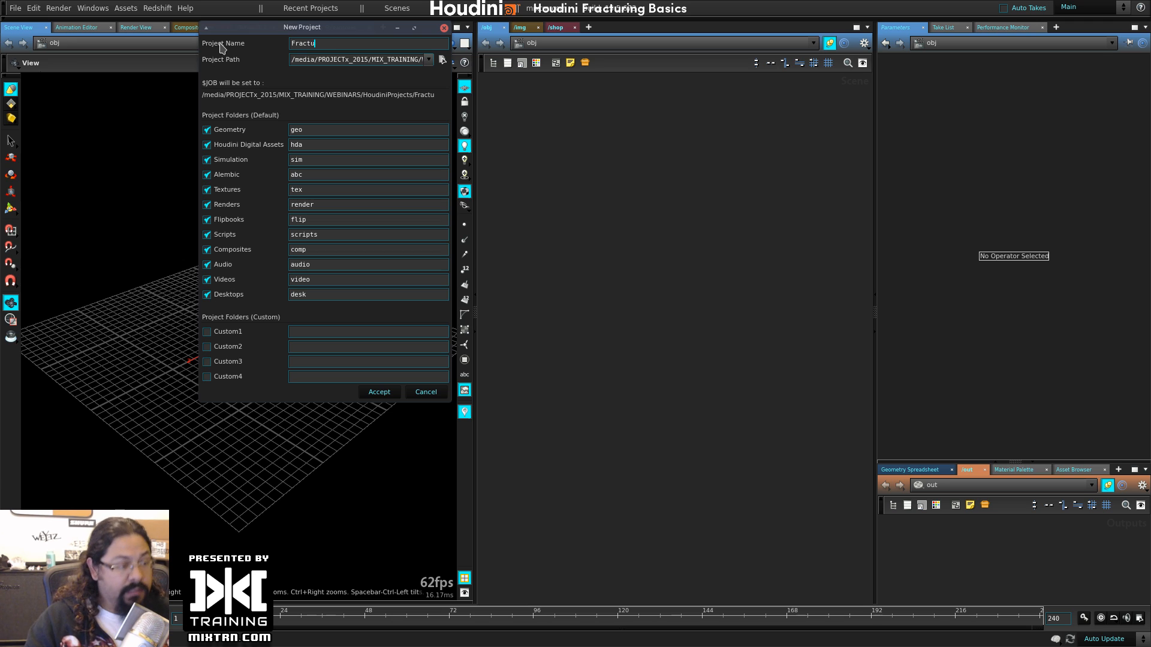
key(BackSpace)
key(BackSpace)
key(BackSpace)
key(BackSpace)
text(Fra)
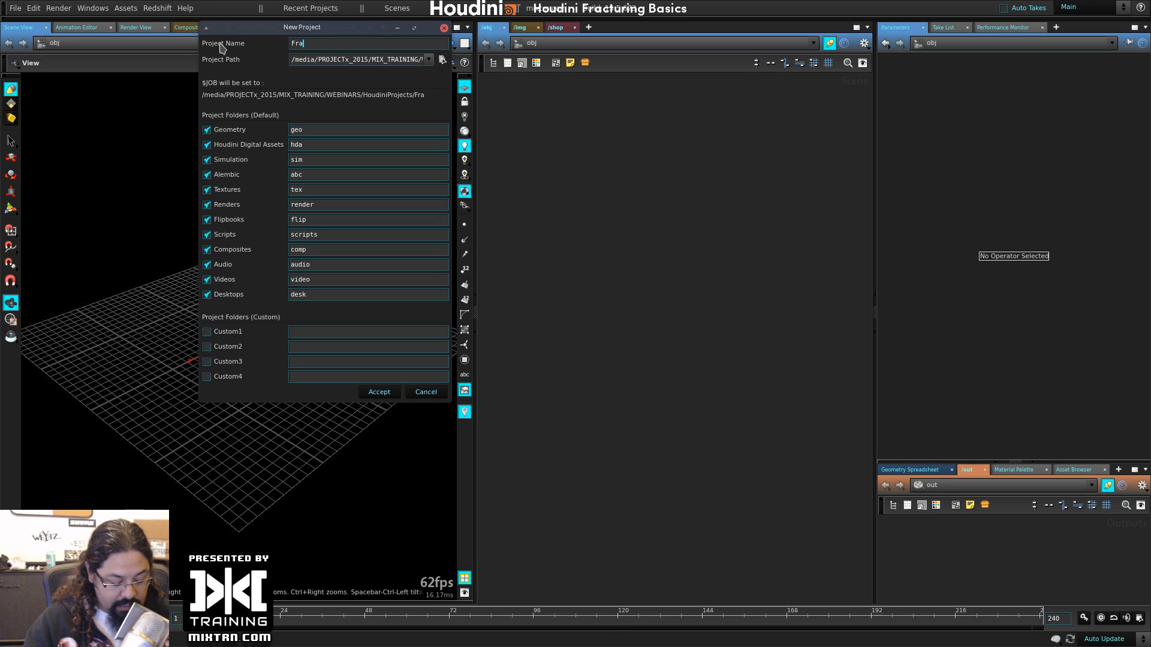
text(cturingBasics)
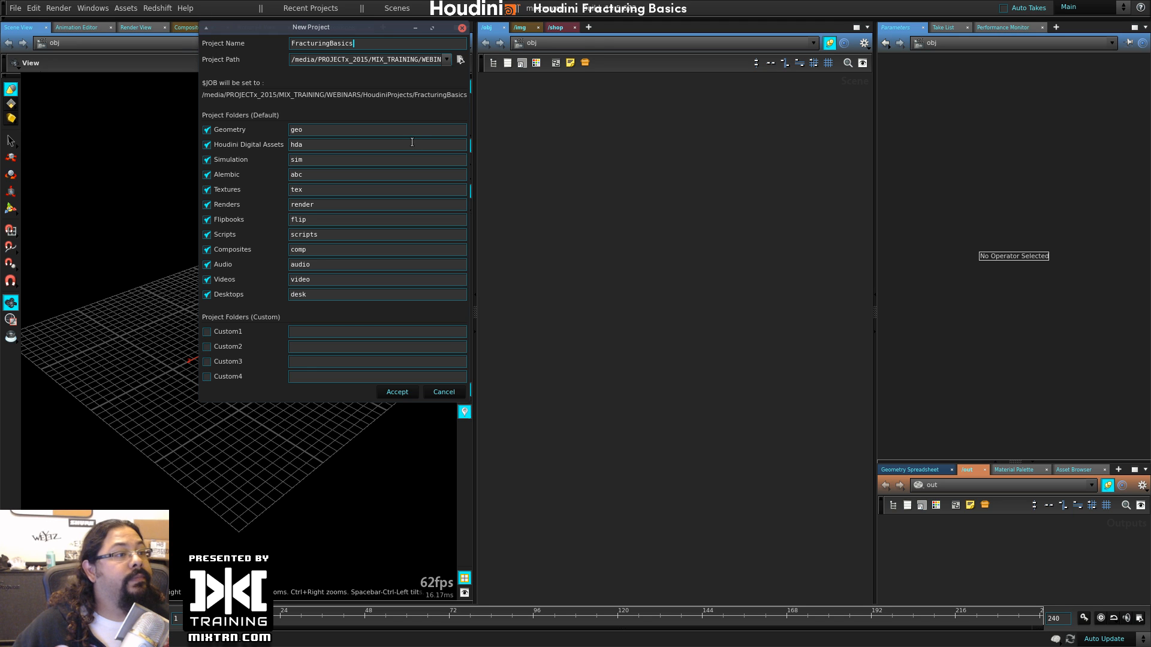
- Remove the HoudiniProjects subfolder from the project path so that it ends at WEBINARS
double_click(460, 60)
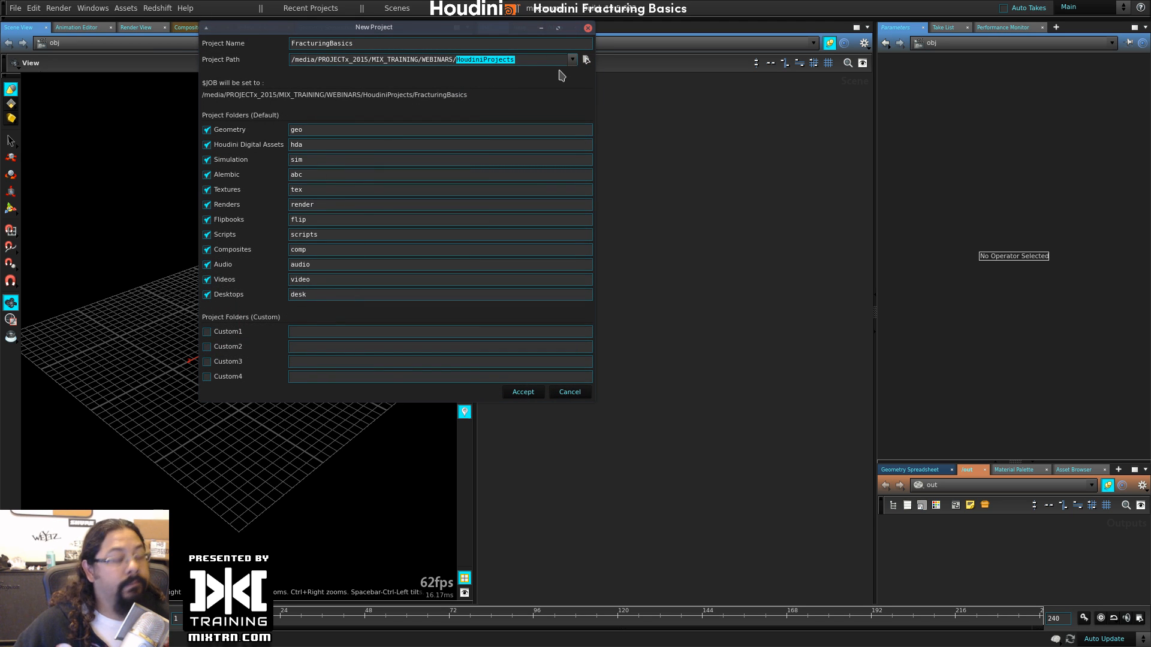
key(BackSpace)
key(BackSpace)
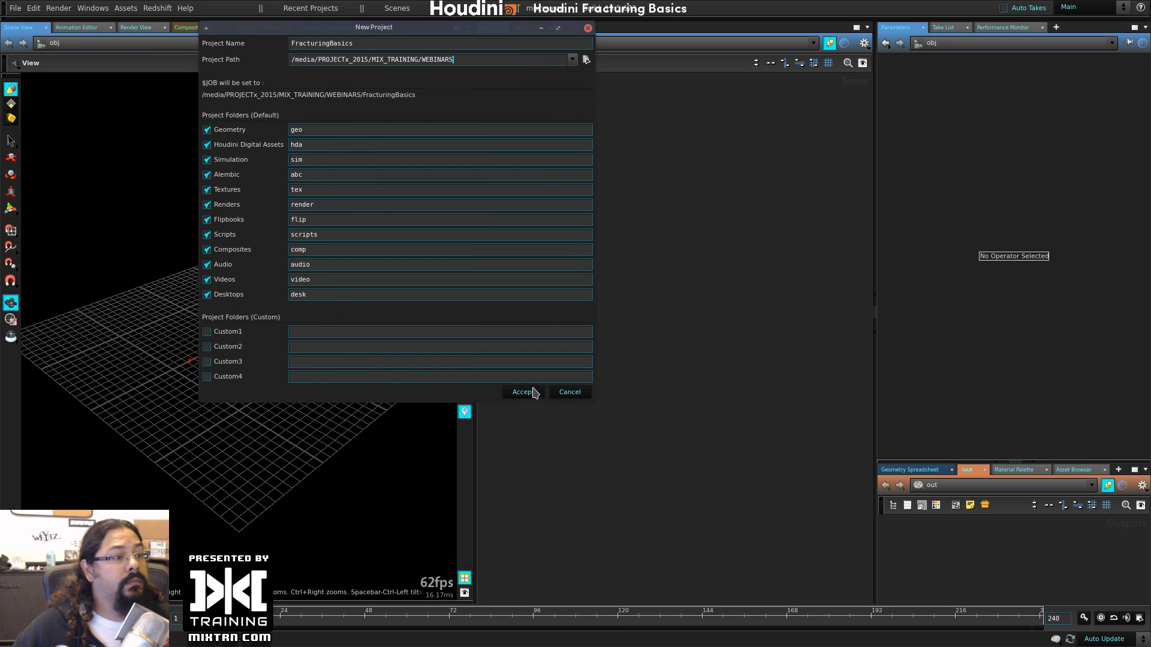
- Enable the first custom project folder, name it mixtrn, and create the project
click(206, 332)
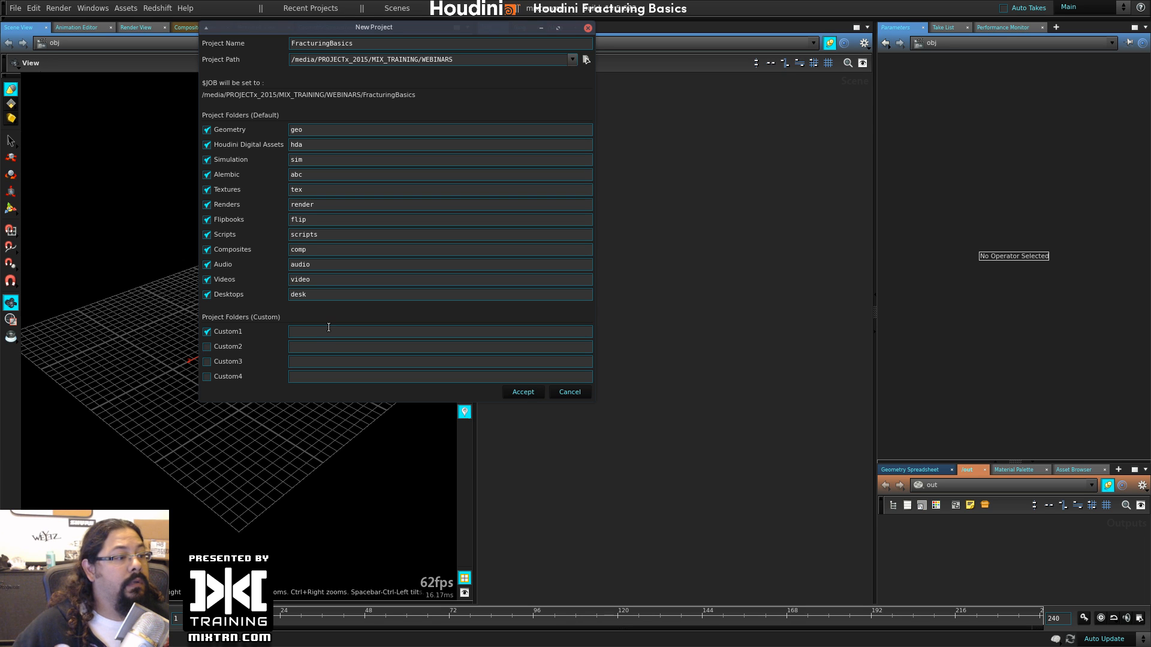
click(319, 331)
text(mixtrn)
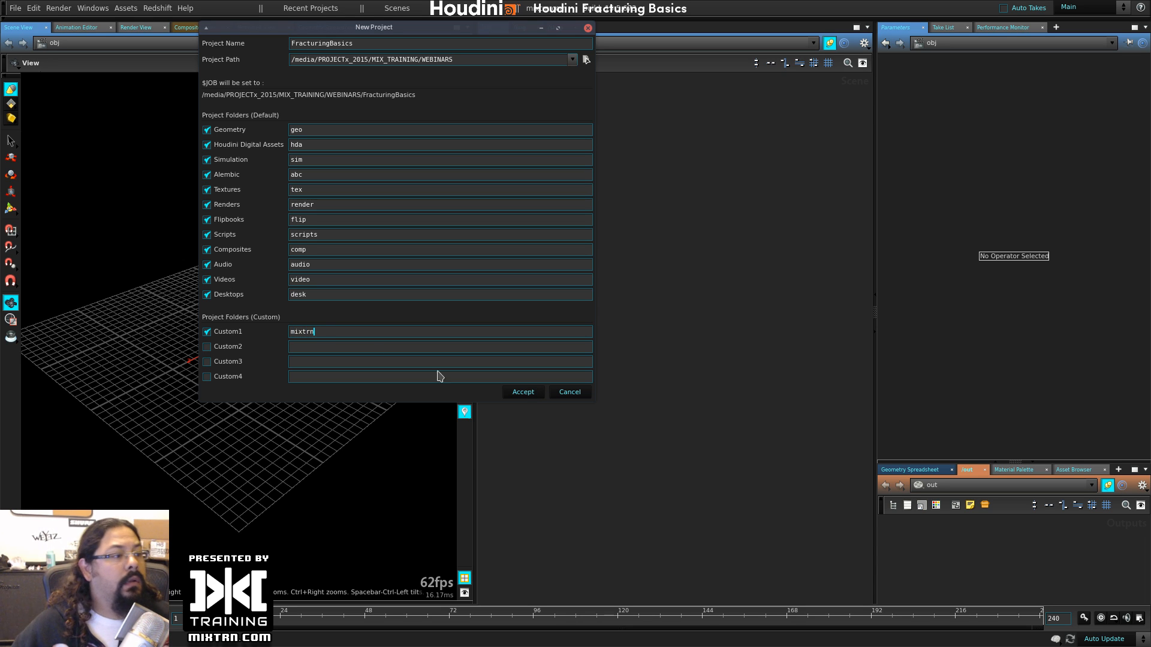
click(527, 396)
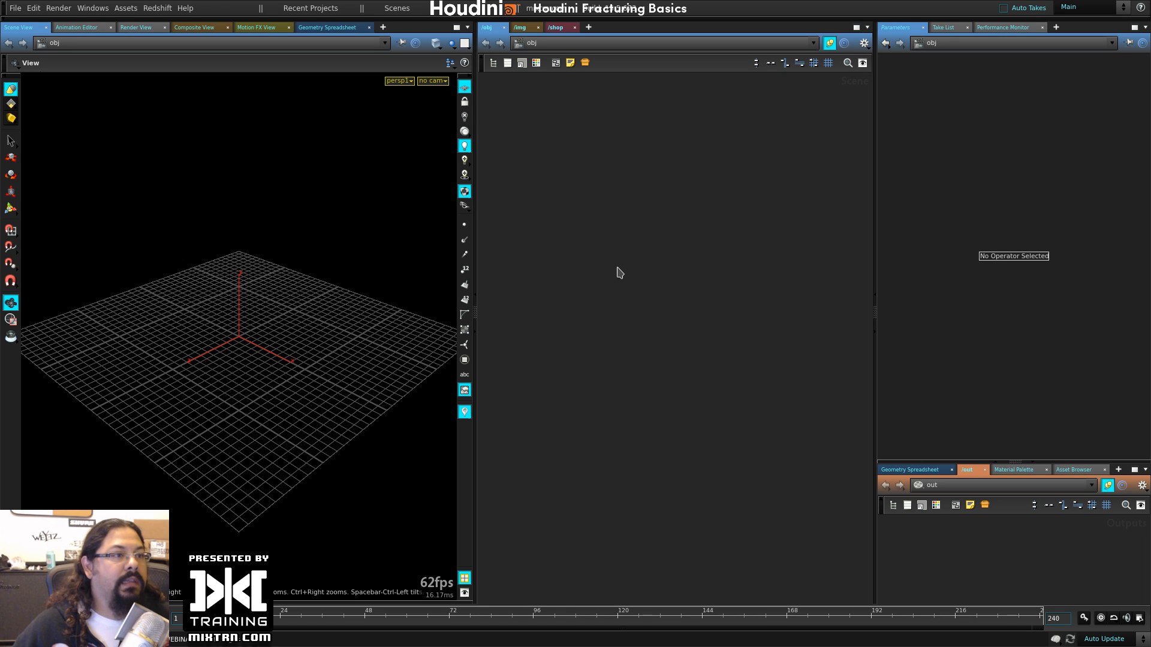
- Show the shelf tools and open the help contents
click(665, 16)
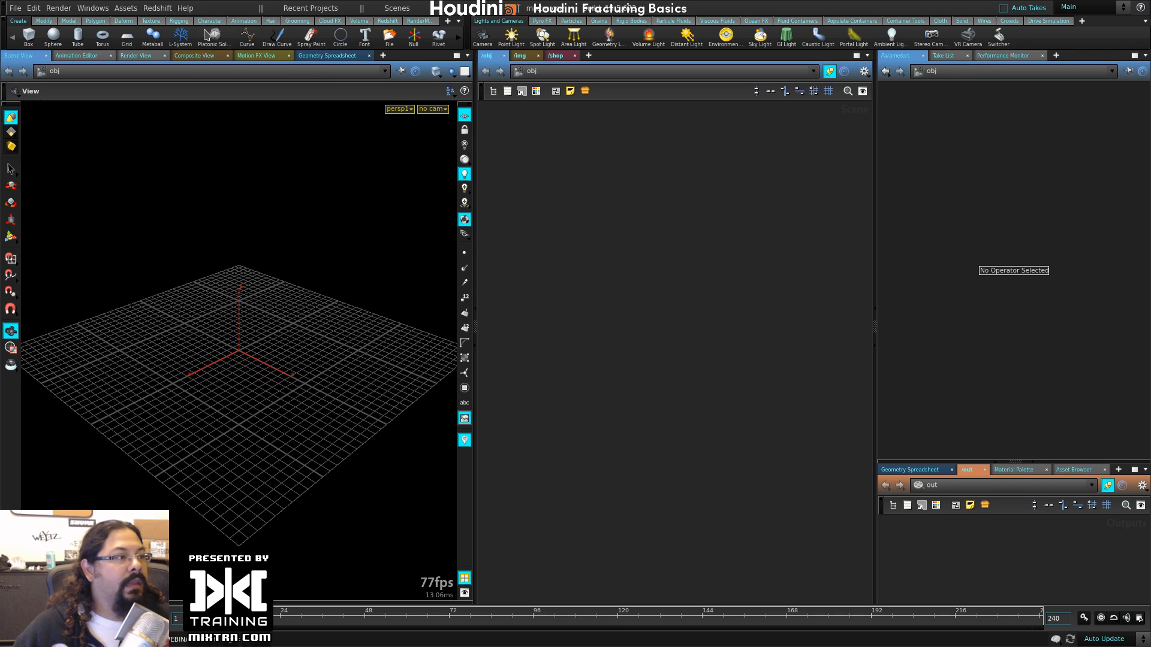
click(185, 8)
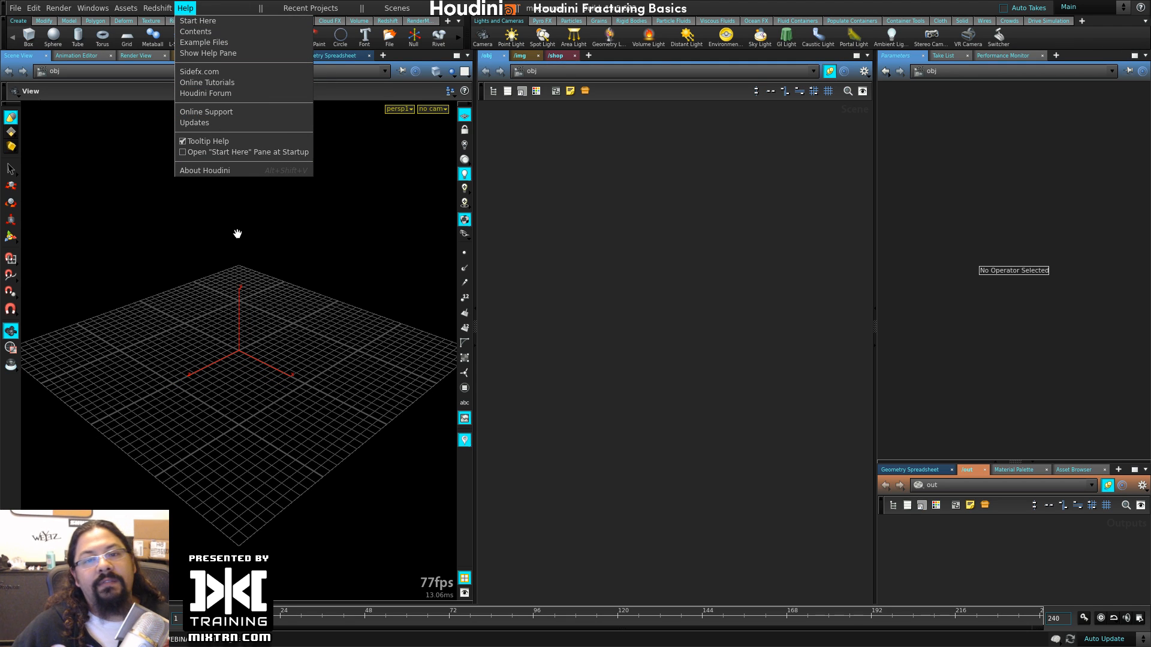
click(184, 9)
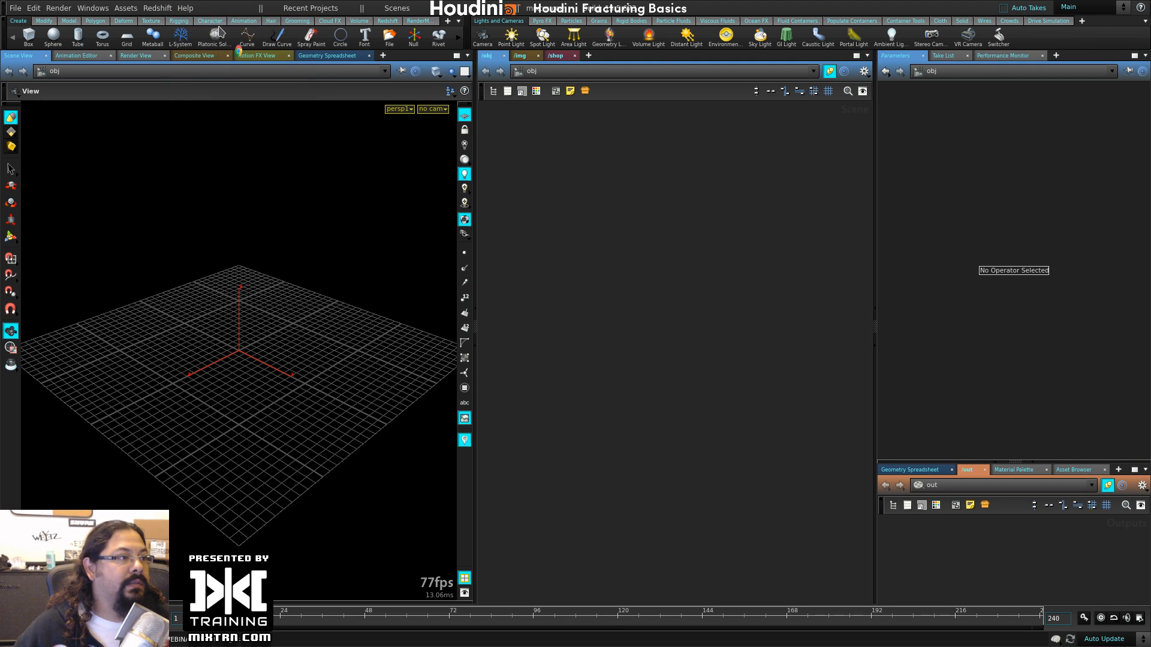
click(183, 9)
click(192, 32)
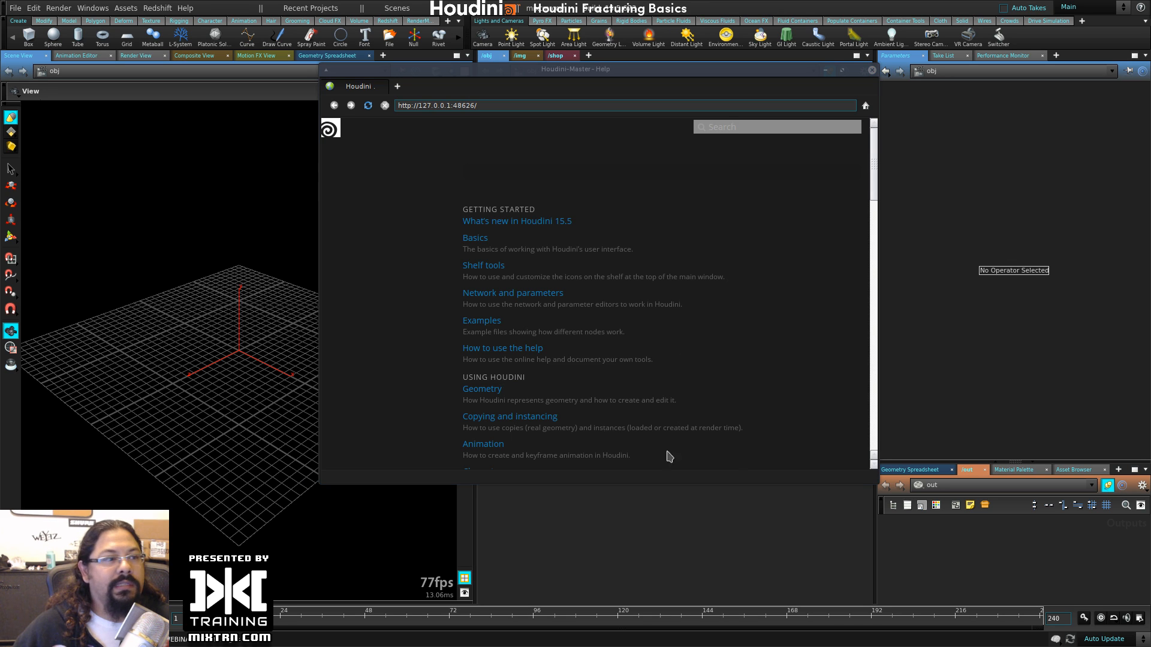
- Search the enlarged help window for "fracturing" and view the AutoFracturing example page and the Examples index
alt+right_drag(768, 461, 878, 526)
click(832, 128)
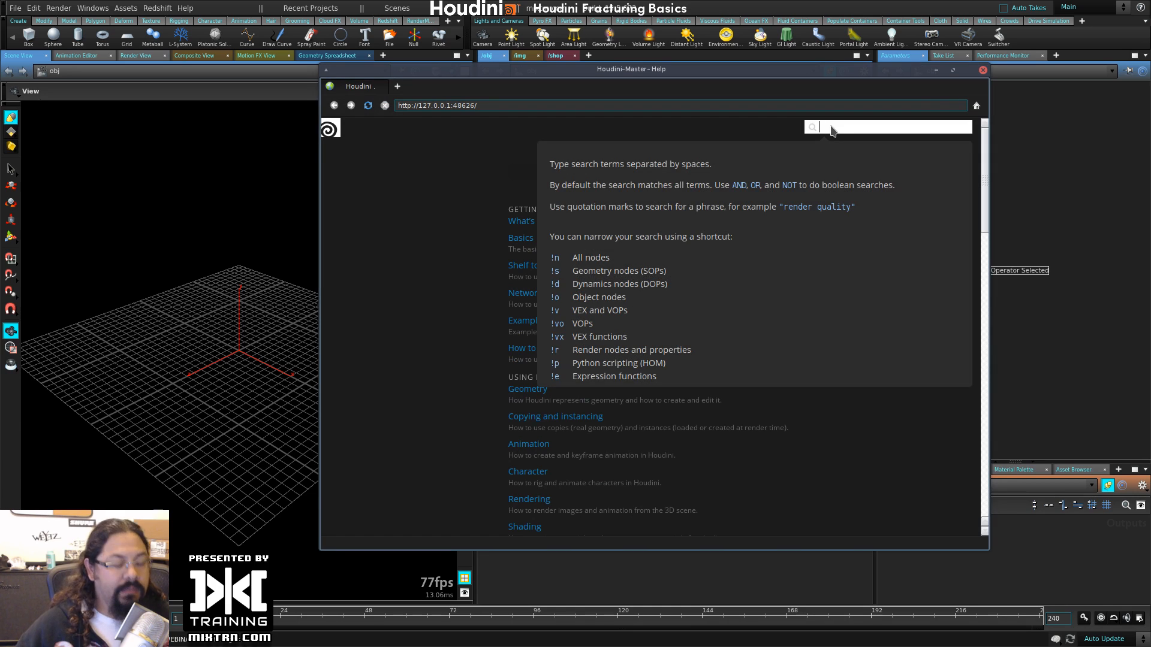
text(fracturing)
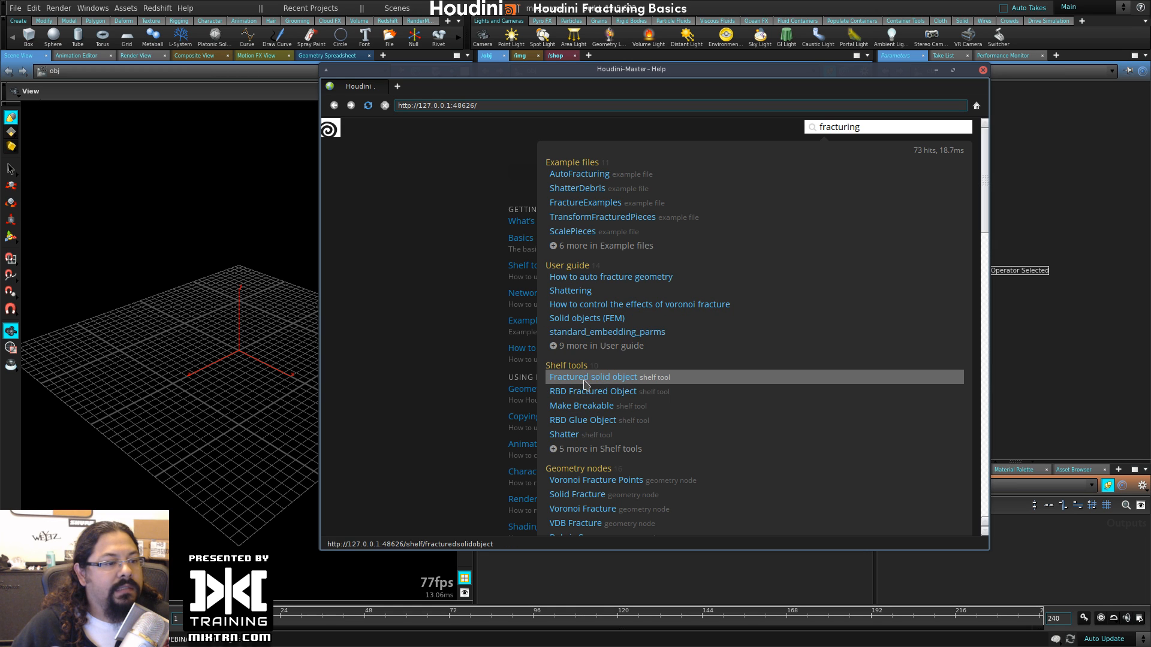
click(573, 176)
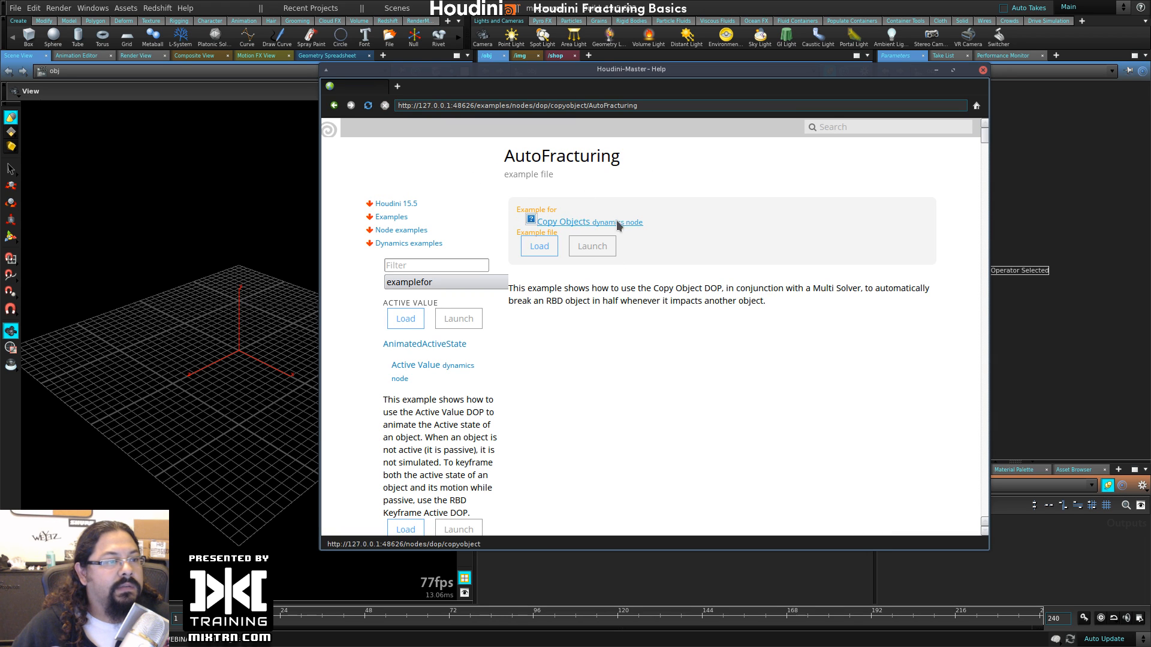
click(392, 217)
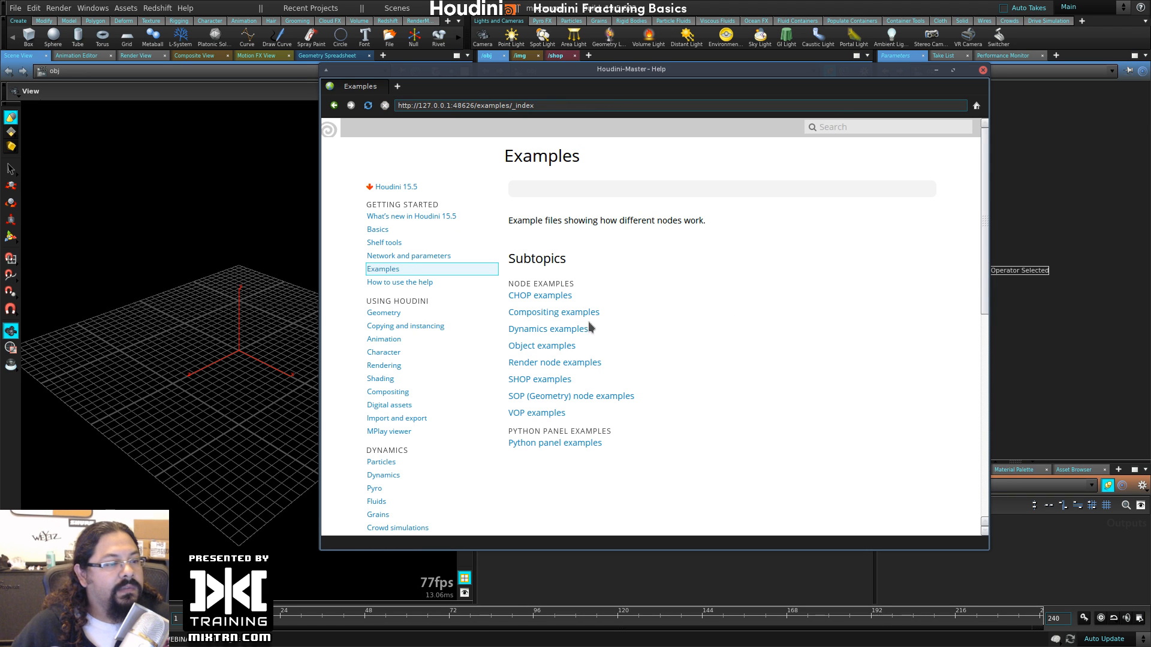
- Search the help for "fracturing" again and load the FractureExamples example file into the scene
click(849, 126)
text(fract)
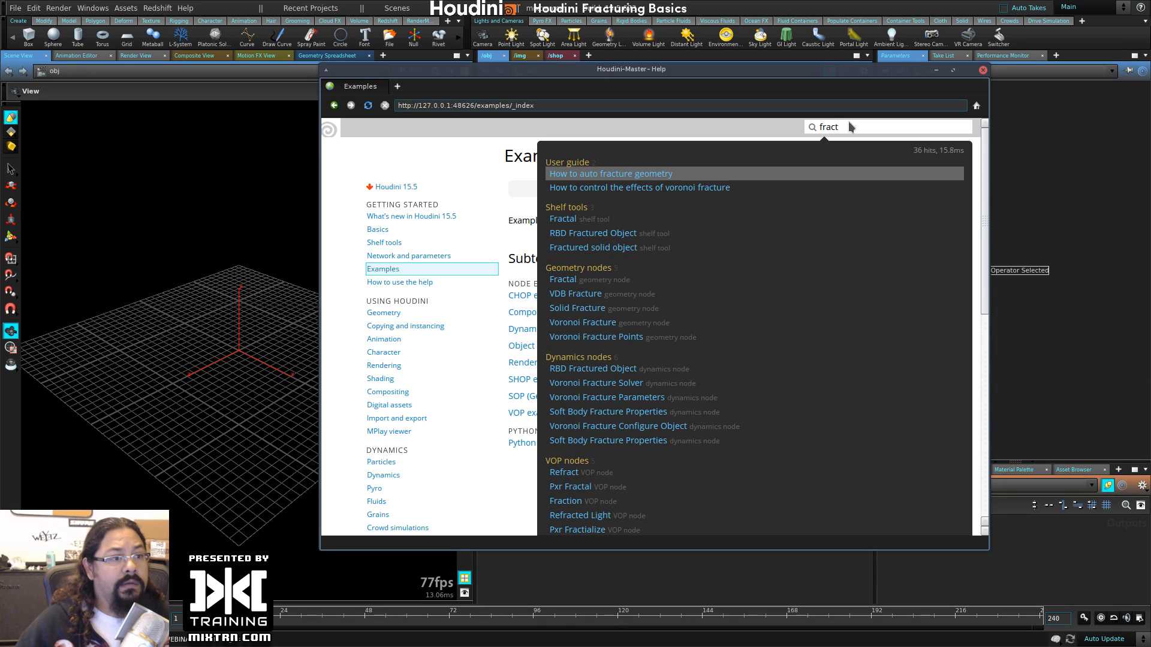
text(uring)
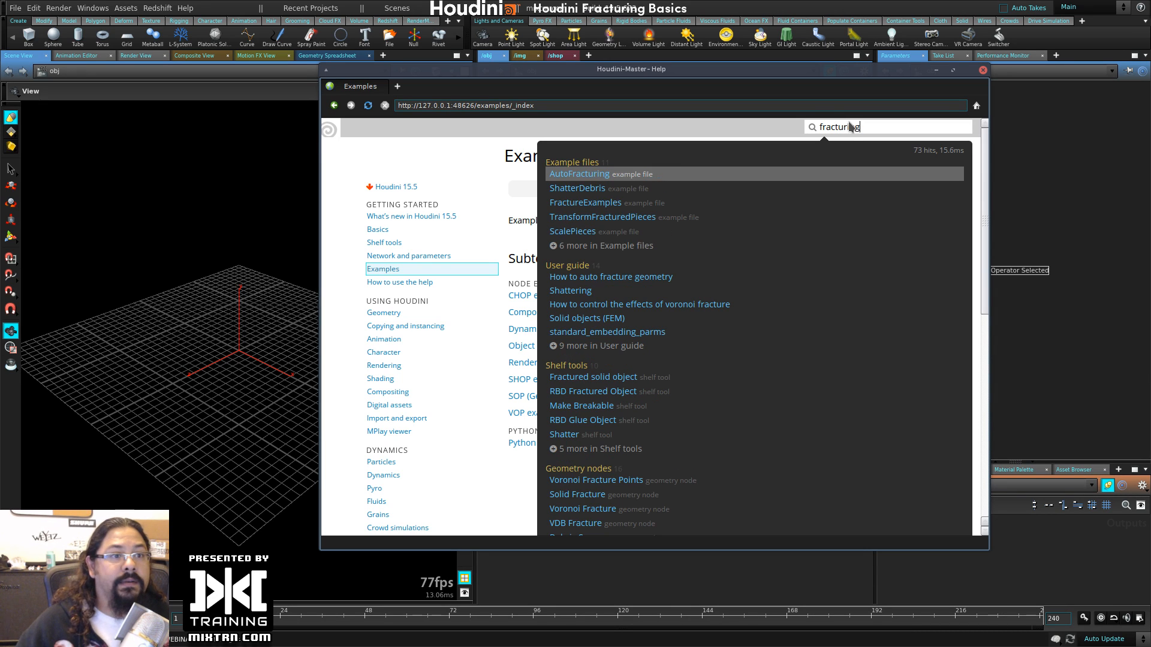
click(583, 203)
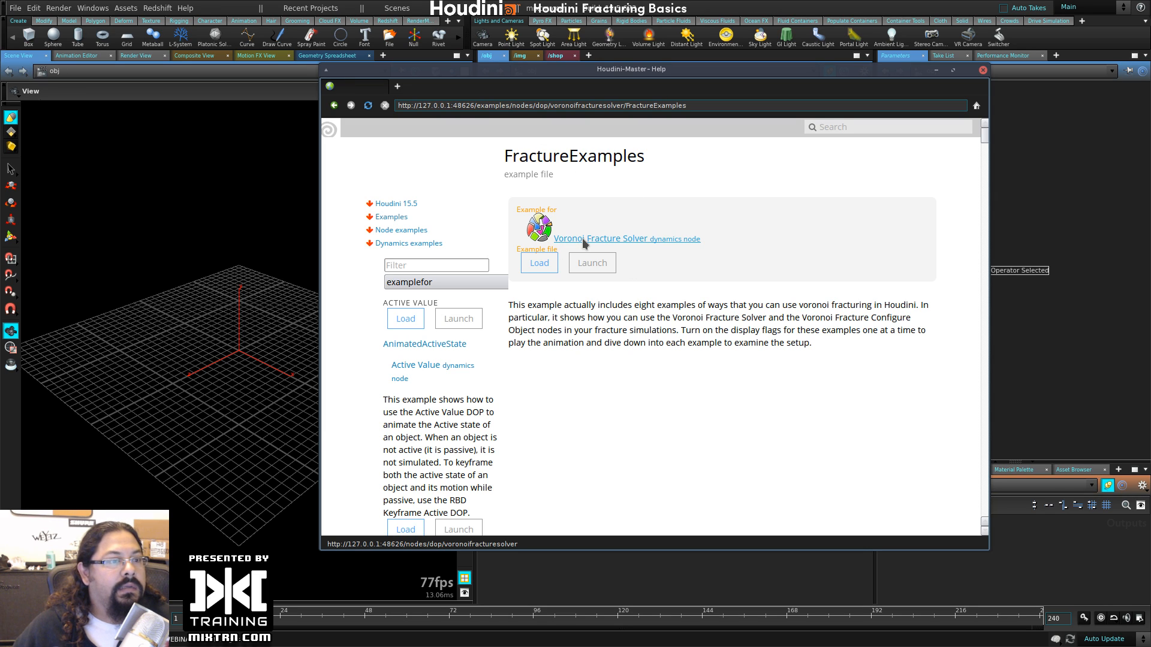
click(539, 263)
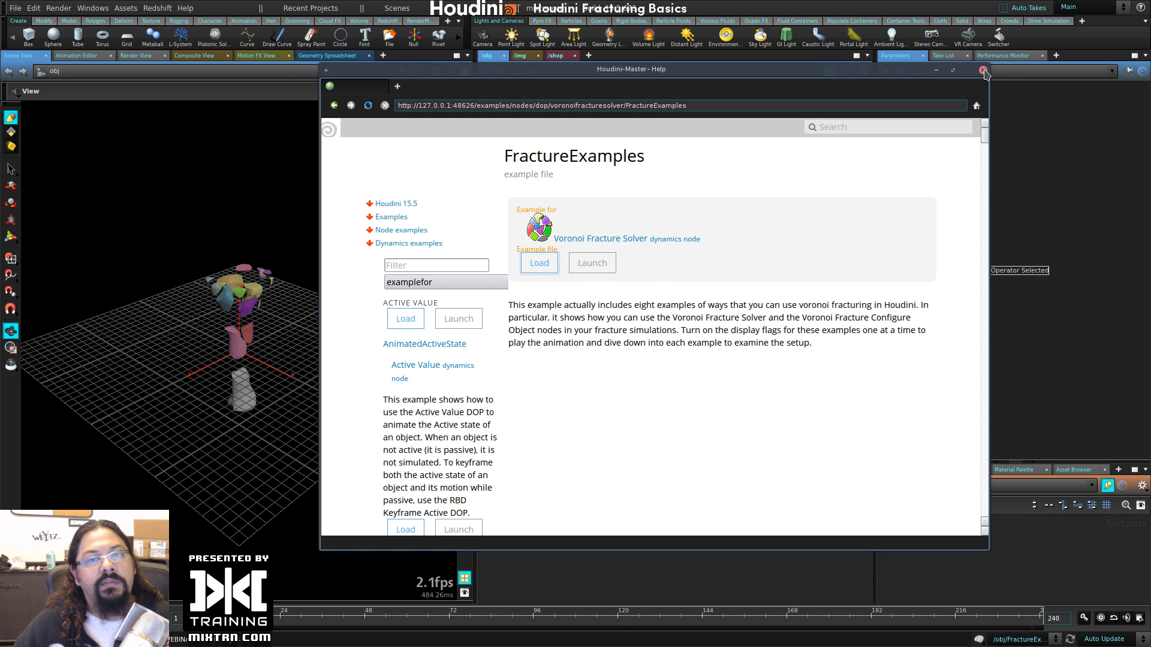
- Close the help window and reposition the FractureExamples1 node in the middle of the object network
click(984, 71)
drag(591, 467, 616, 246)
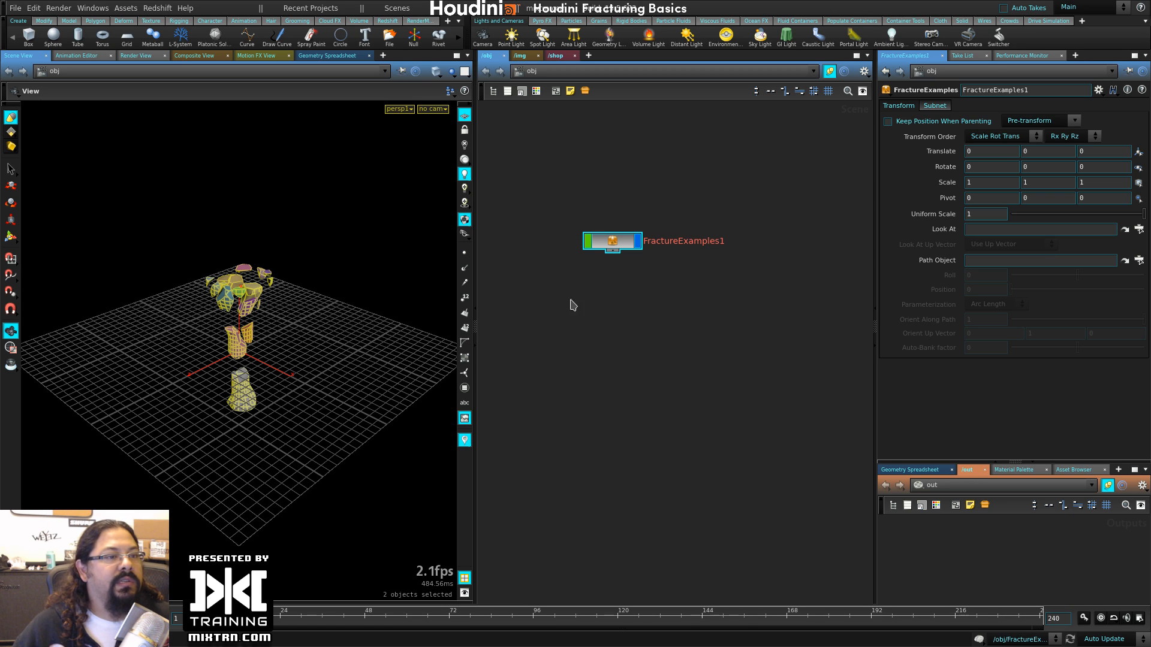
drag(621, 243, 617, 278)
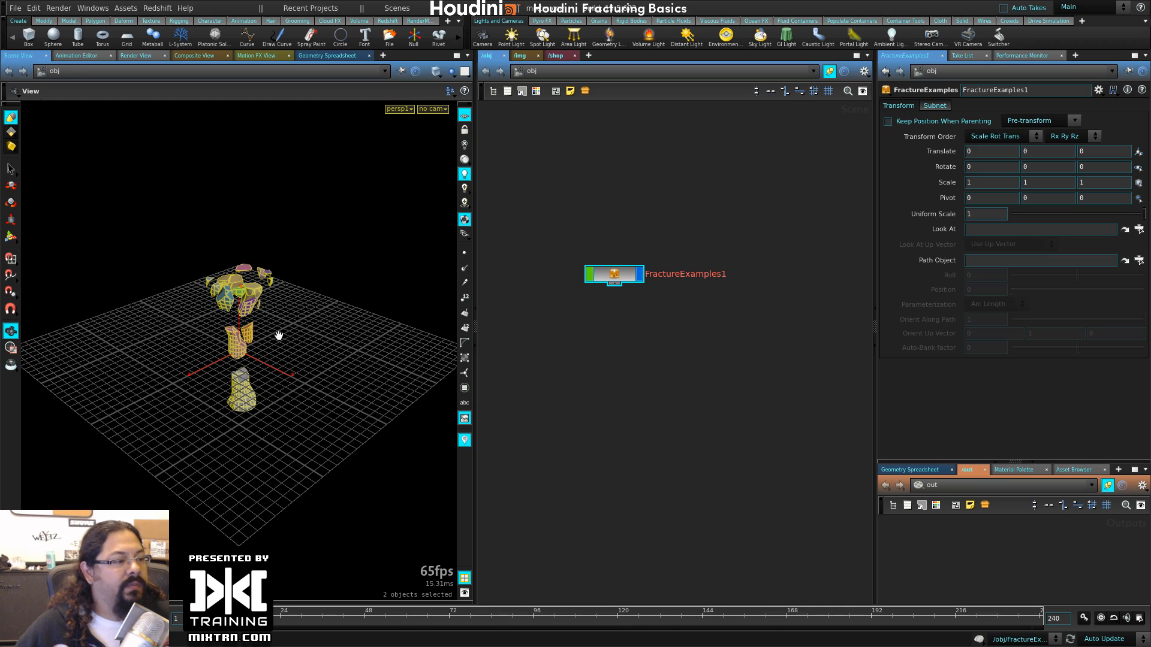
- Enter the FractureExamples1 network and switch the display from basic_dynamic_fracture_preview to basic_dynamic_fracture
mouse_move(279, 336)
right_down()
mouse_move(260, 362)
mouse_move(307, 359)
right_up()
mouse_move(217, 363)
mouse_down()
mouse_move(310, 358)
mouse_move(283, 340)
mouse_move(359, 354)
mouse_move(385, 378)
mouse_move(359, 334)
mouse_move(268, 438)
mouse_move(383, 396)
mouse_up()
double_click(622, 276)
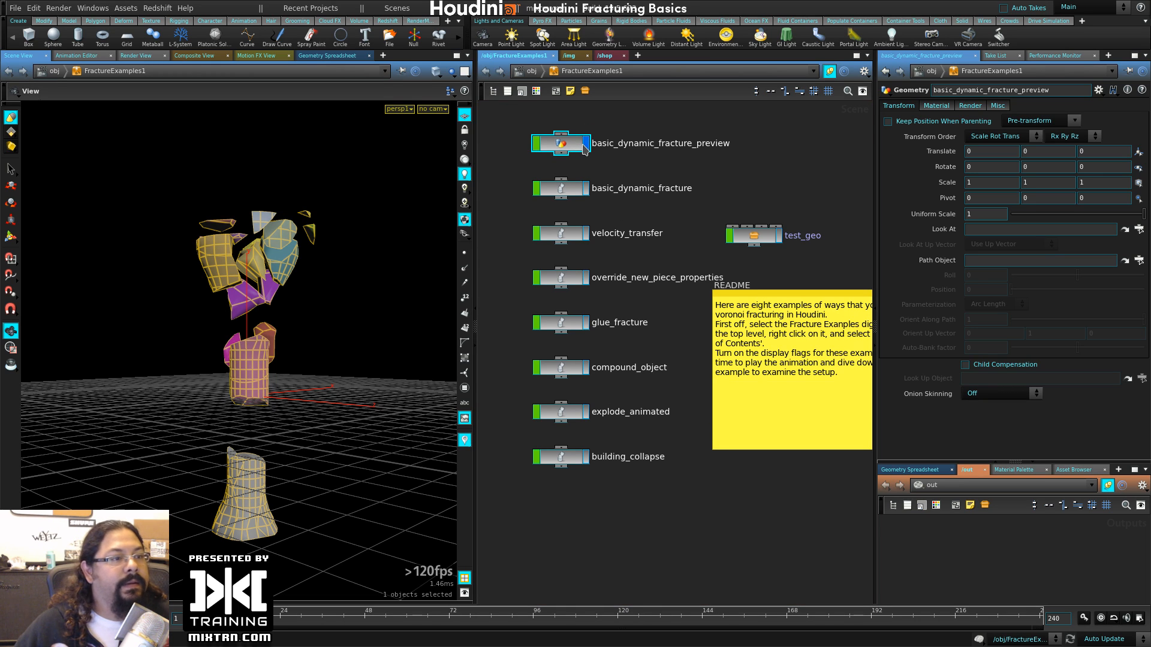
click(586, 144)
click(586, 189)
click(572, 194)
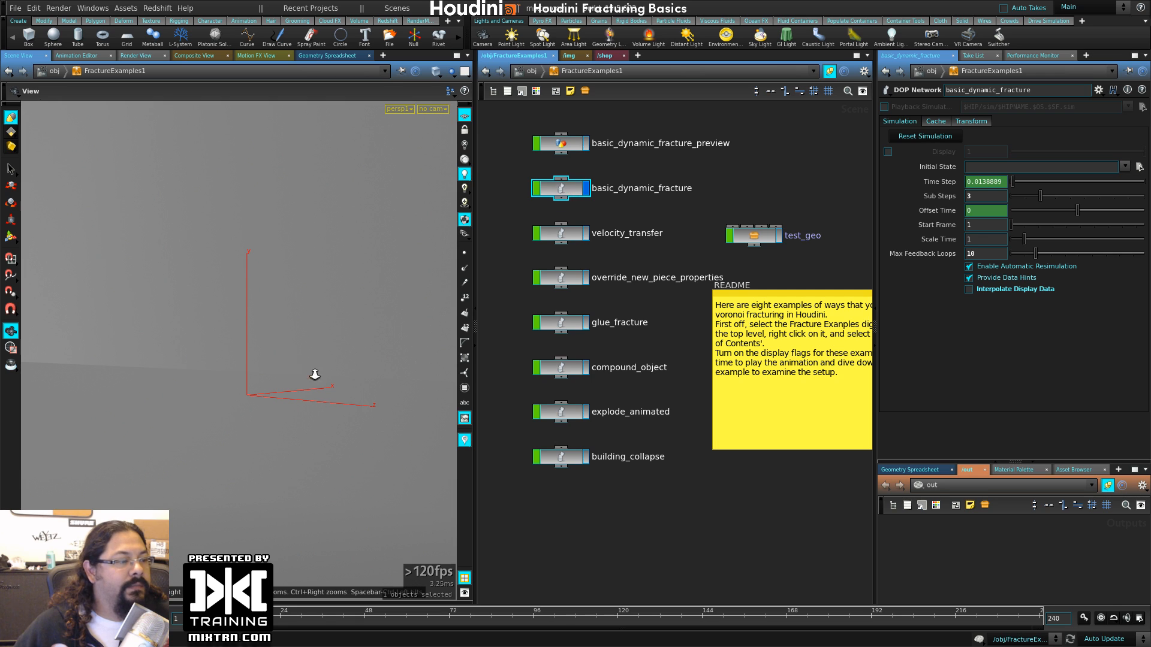
- Play the basic_dynamic_fracture simulation, return to the first frame, and examine the object beside the walls up close
right_drag(314, 373, 137, 432)
drag(137, 433, 209, 401)
right_drag(210, 401, 315, 387)
drag(315, 386, 348, 391)
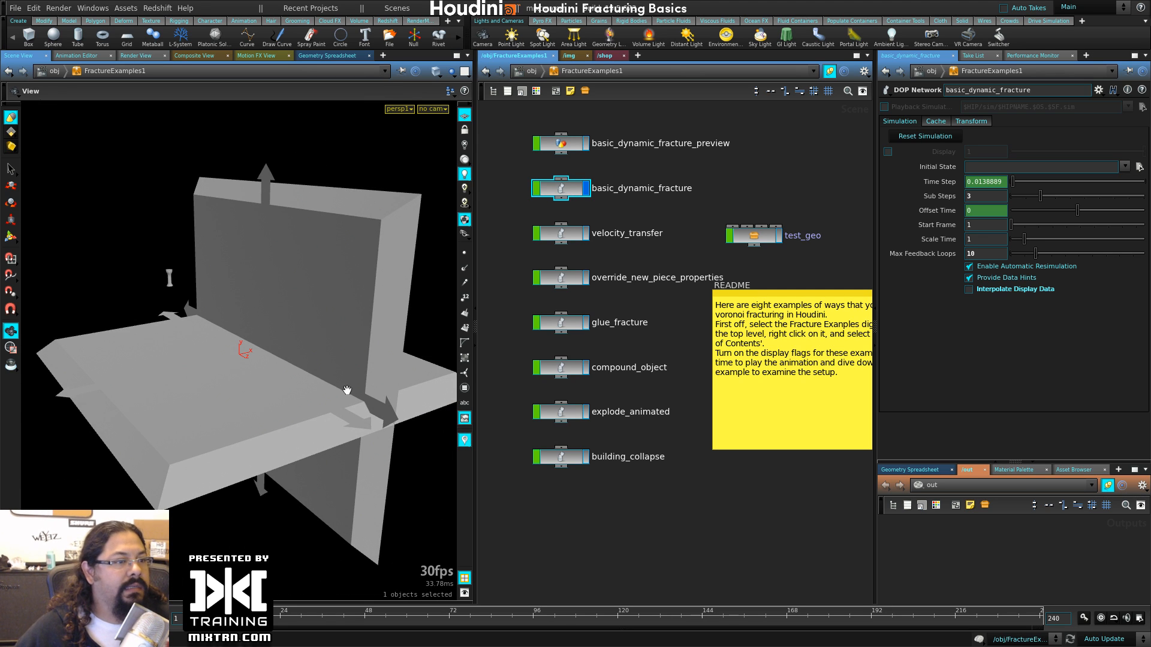
key(Up)
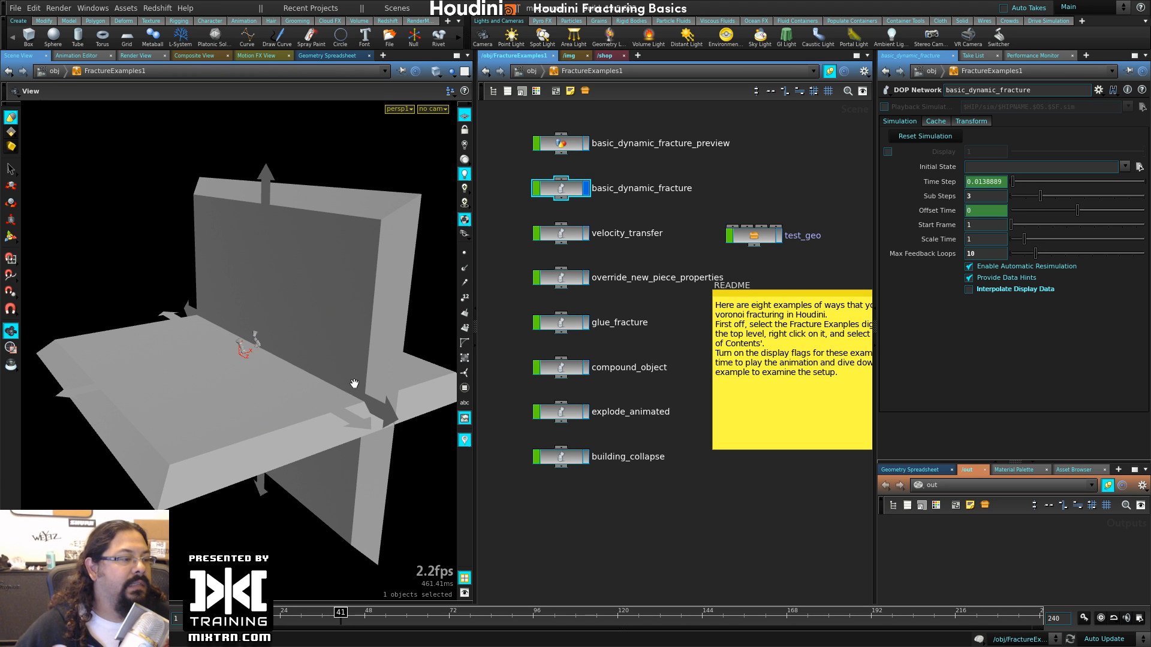
key(ctrl+Up)
right_drag(200, 369, 254, 378)
drag(254, 378, 379, 378)
middle_drag(321, 389, 318, 443)
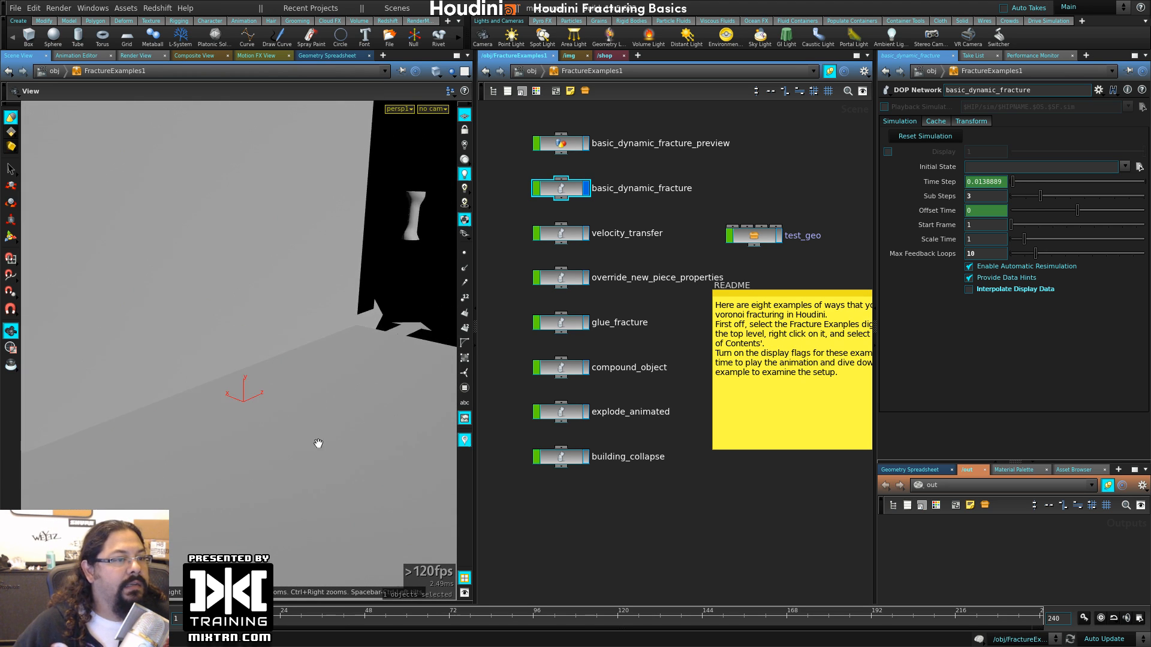
- Turn on the display of the velocity_transfer simulation and enter its network
right_drag(318, 443, 327, 365)
drag(303, 412, 298, 457)
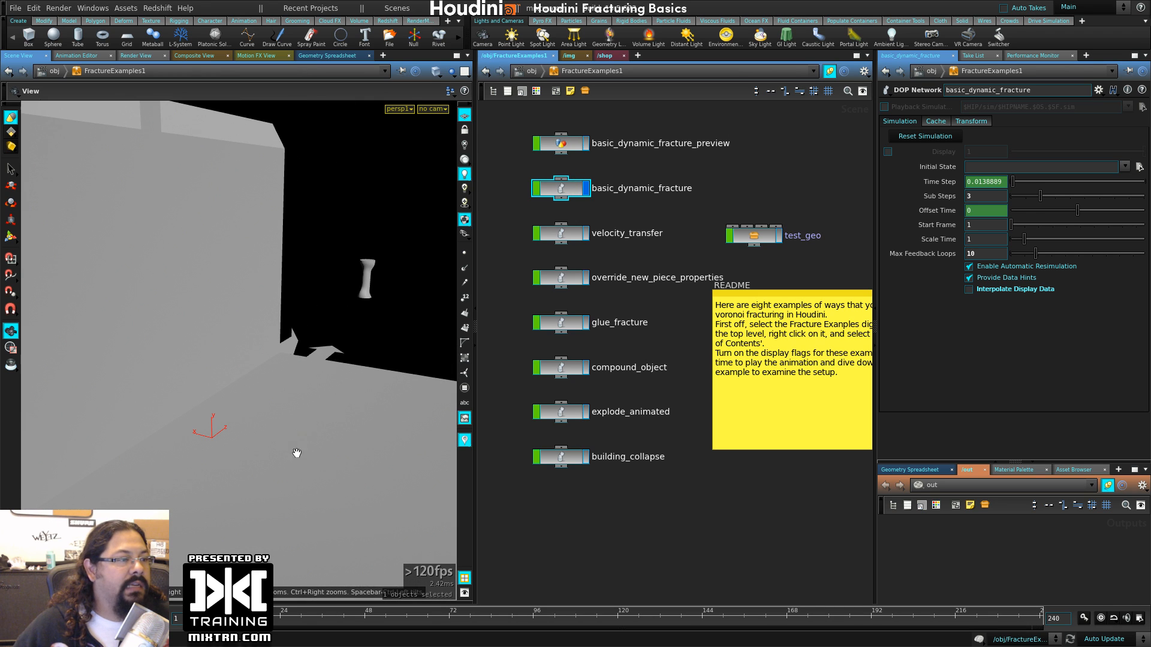
click(570, 235)
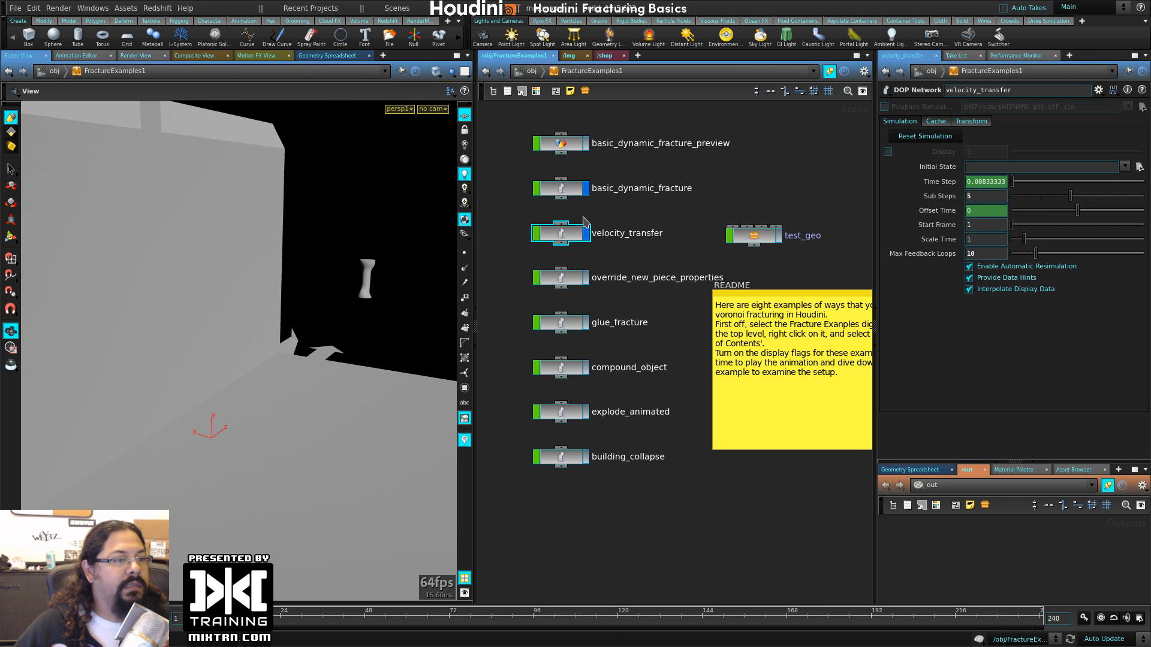
double_click(563, 234)
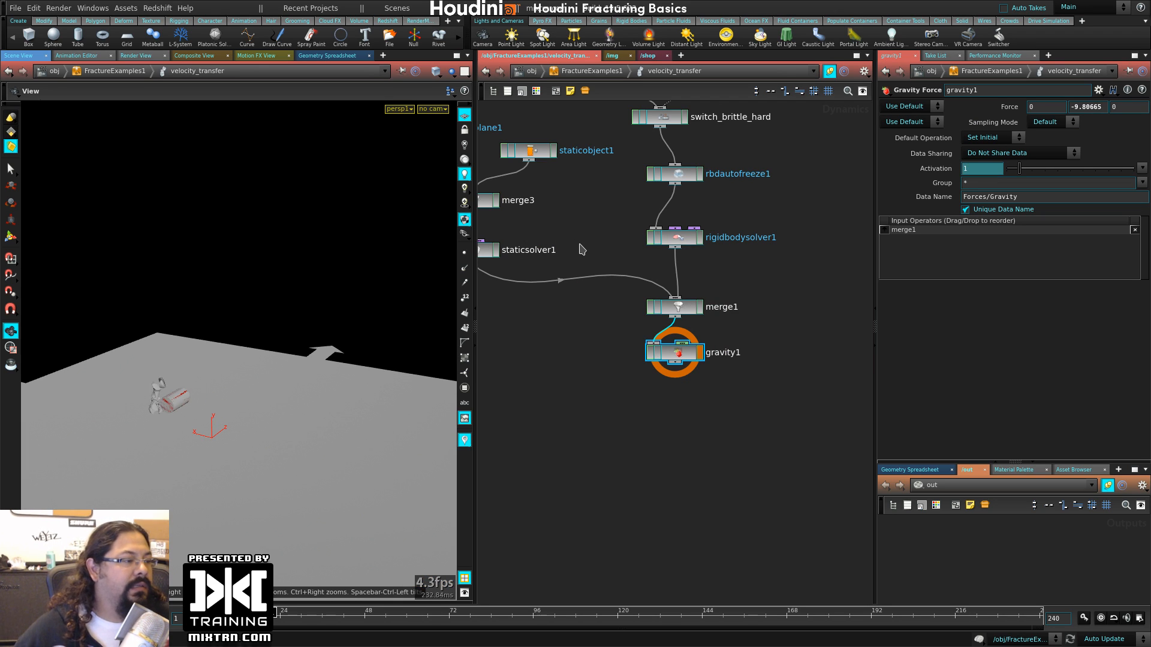
- Examine the broken pieces beside the red cylinder in velocity_transfer up close, along with the network's nodes
right_drag(217, 415, 179, 451)
middle_drag(180, 450, 496, 355)
right_drag(496, 354, 422, 410)
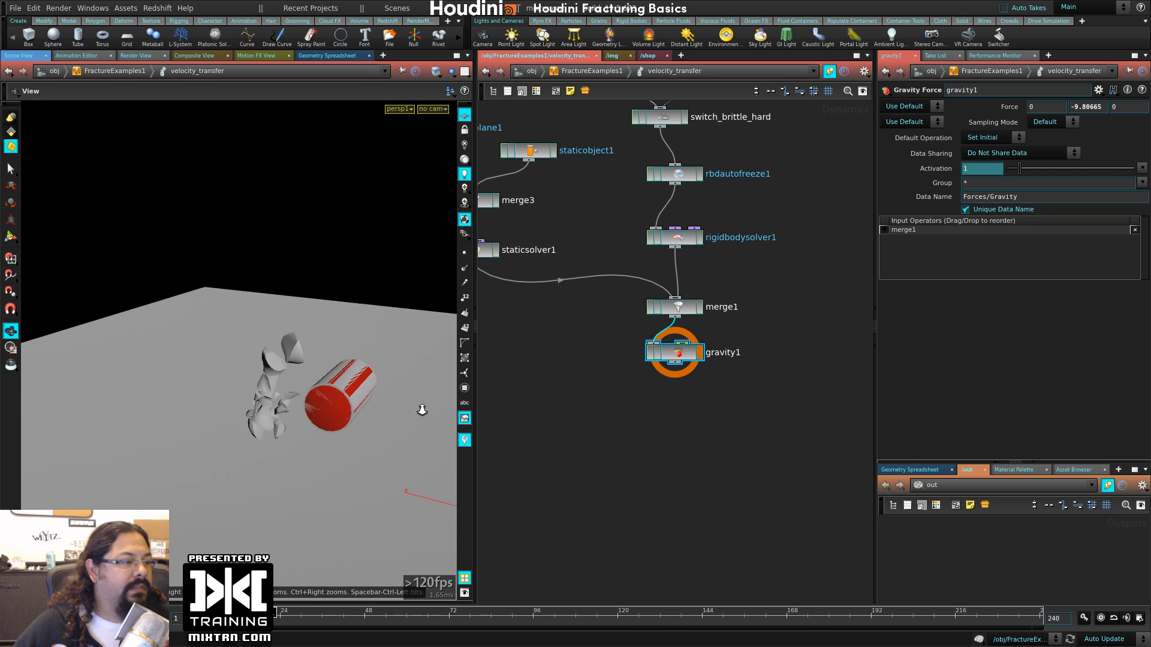
drag(422, 410, 232, 480)
right_drag(258, 441, 229, 472)
middle_drag(274, 517, 446, 292)
middle_drag(567, 205, 636, 307)
- Return to FractureExamples1, turn off the display of velocity_transfer, and enter the override_new_piece_properties network
click(576, 74)
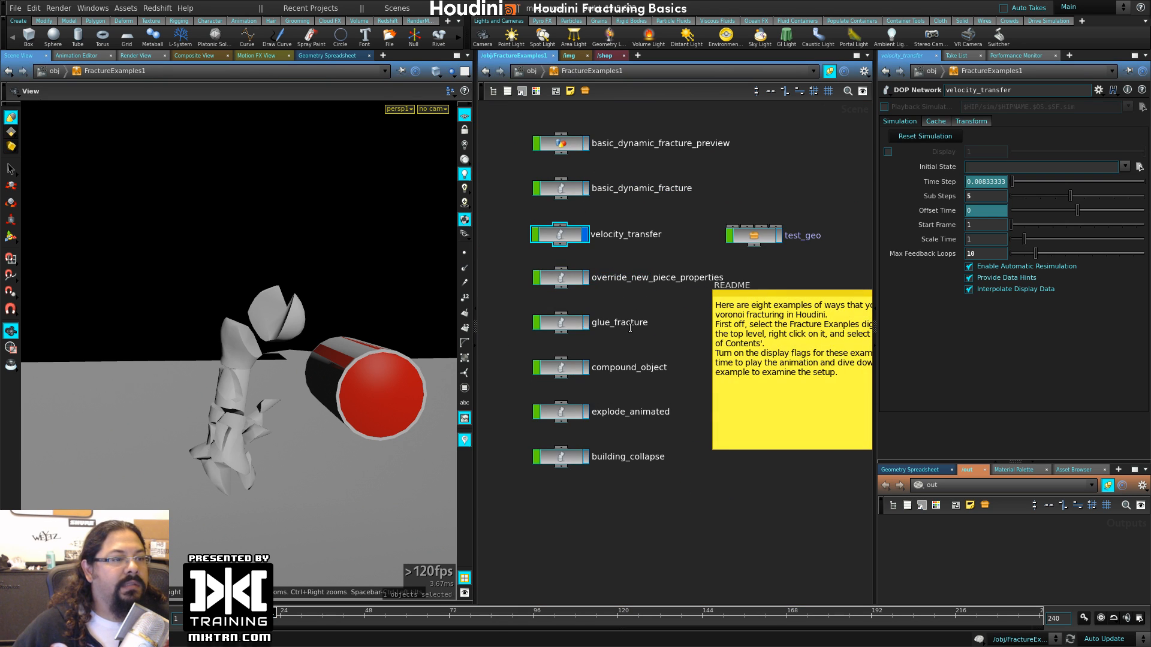
click(585, 236)
click(572, 279)
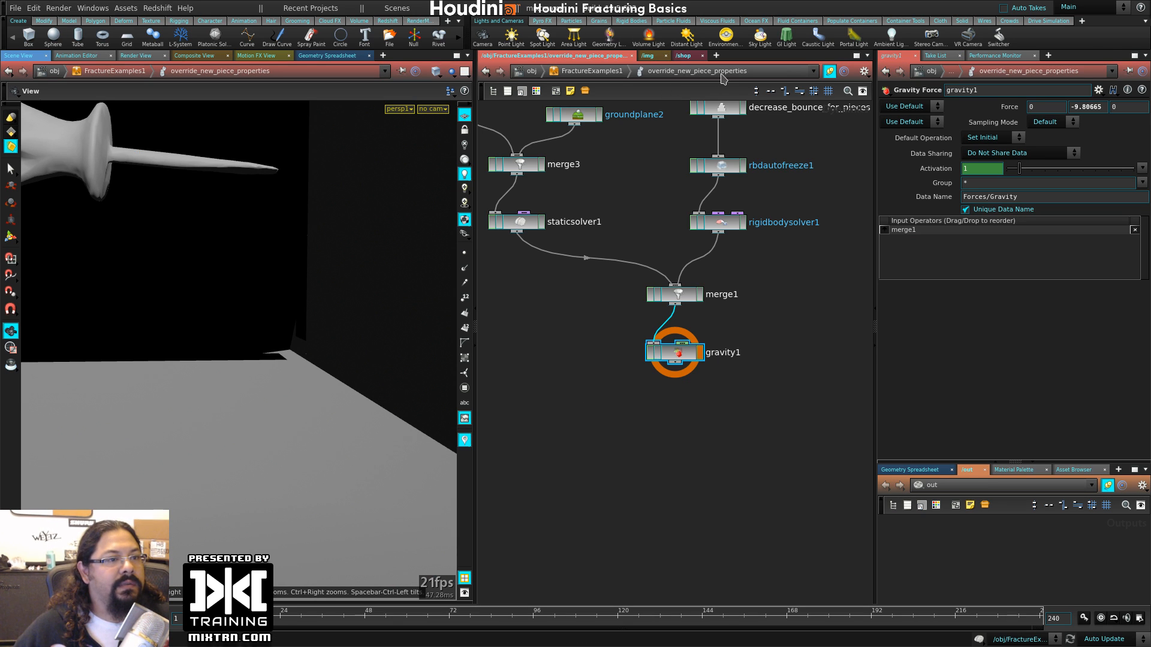
- Play the override_new_piece_properties simulation and examine the shattering screwdriver up close, along with the node chain that drives it
right_drag(242, 293, 235, 412)
middle_drag(235, 412, 190, 470)
drag(190, 470, 242, 410)
key(Up)
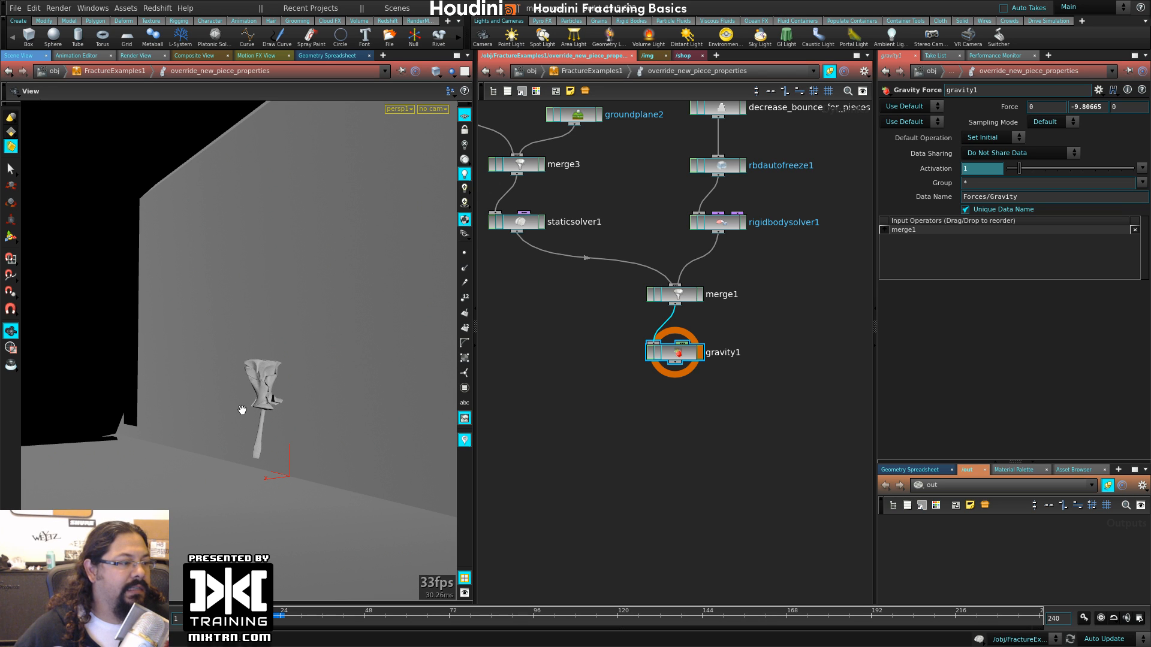
drag(232, 413, 210, 426)
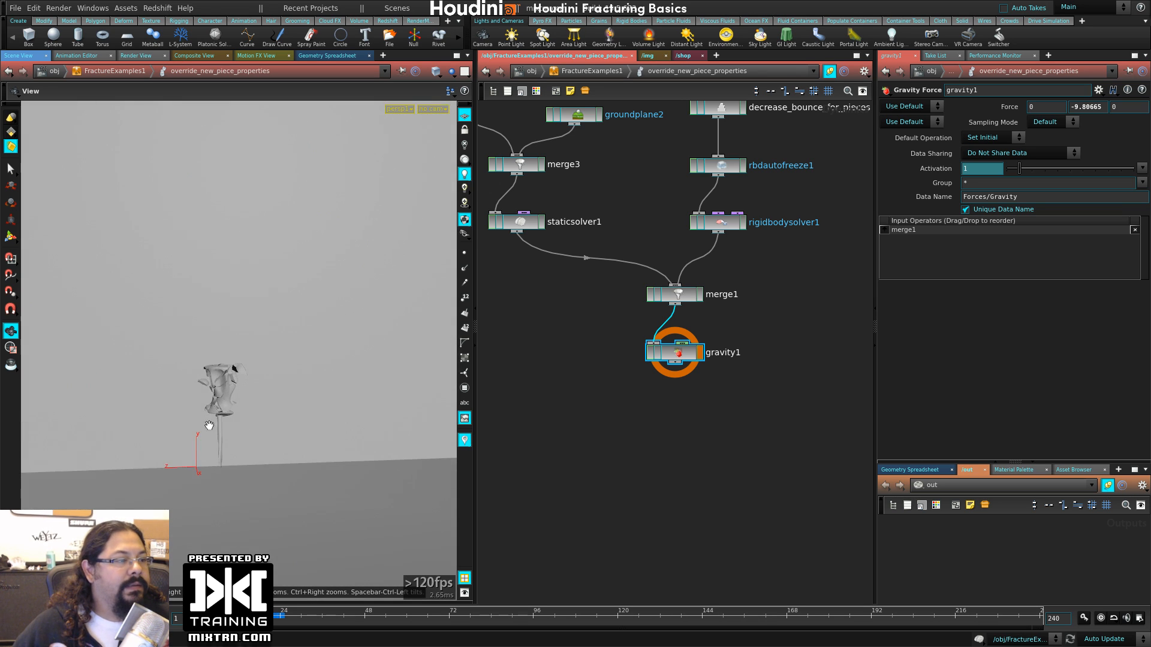
right_drag(211, 426, 226, 378)
drag(227, 379, 242, 468)
middle_drag(241, 467, 285, 423)
right_drag(285, 423, 289, 404)
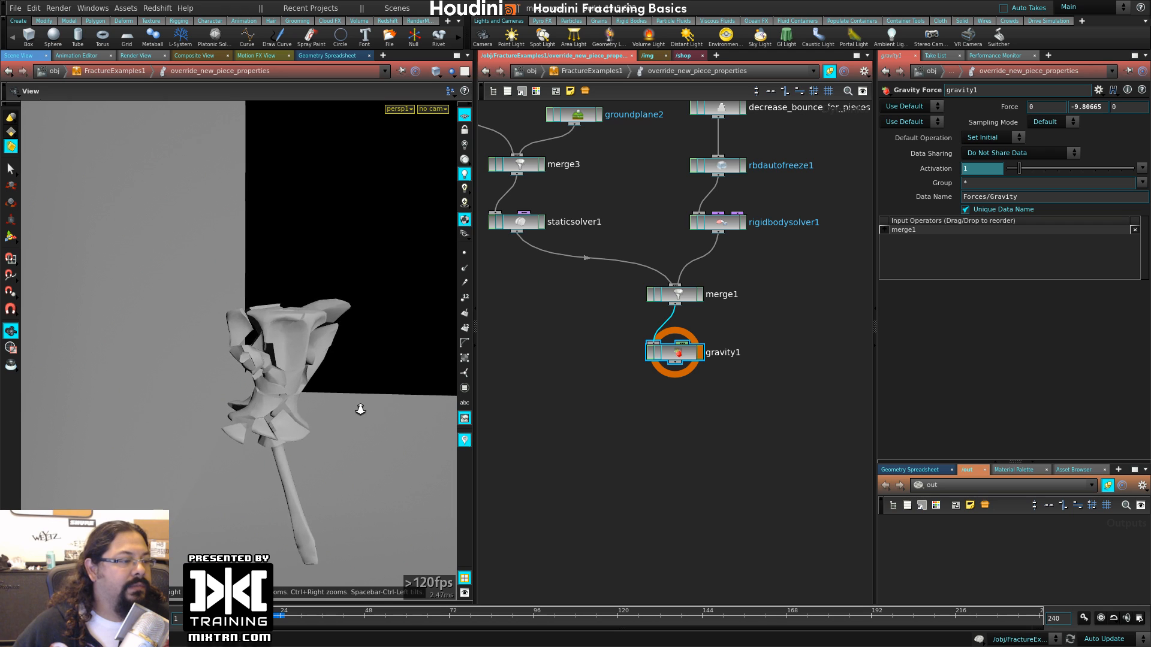
middle_drag(641, 199, 649, 310)
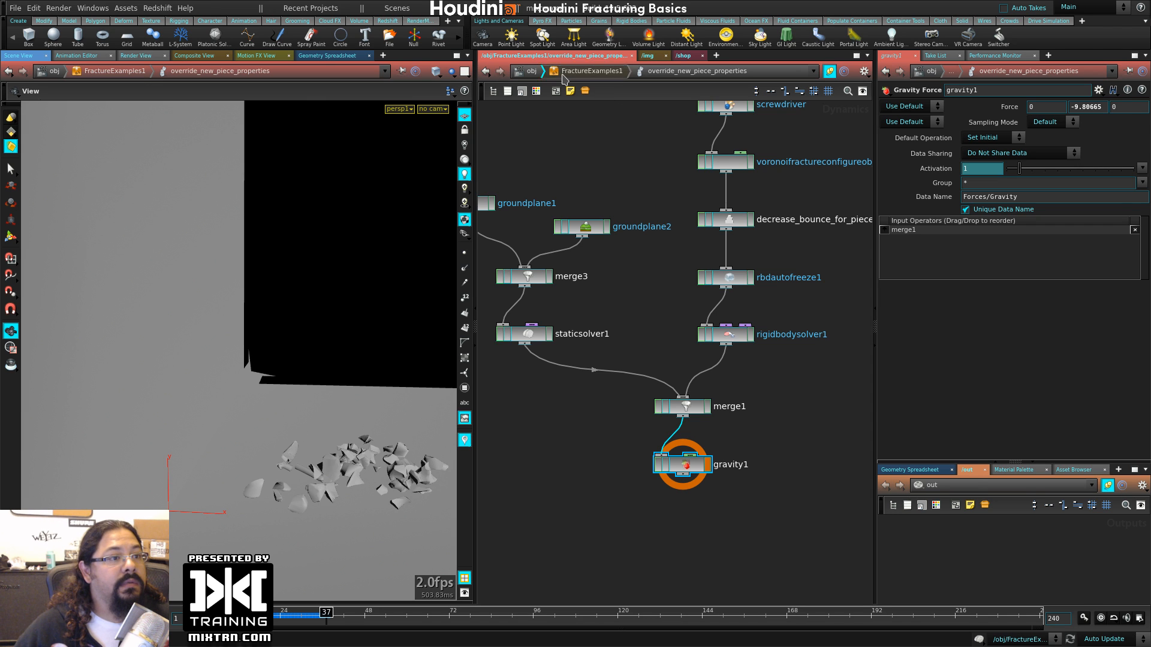
- Return to FractureExamples1, enter the glue_fracture network, and examine the fractured tube from several angles
click(590, 71)
double_click(561, 326)
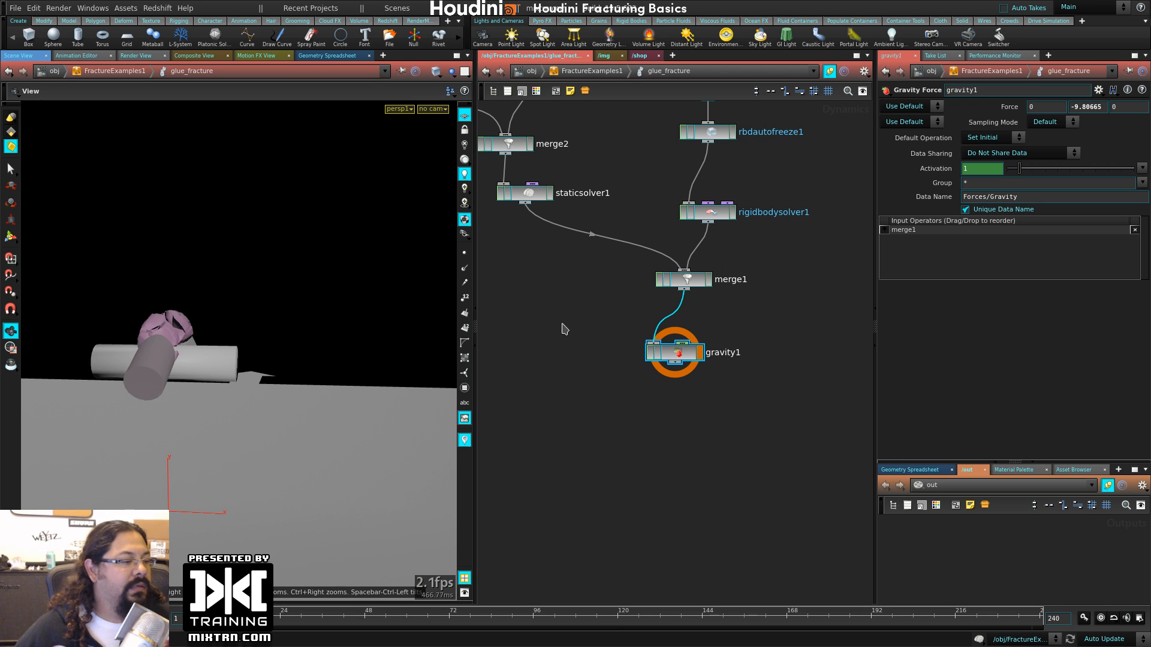
drag(225, 392, 258, 420)
right_drag(258, 419, 352, 431)
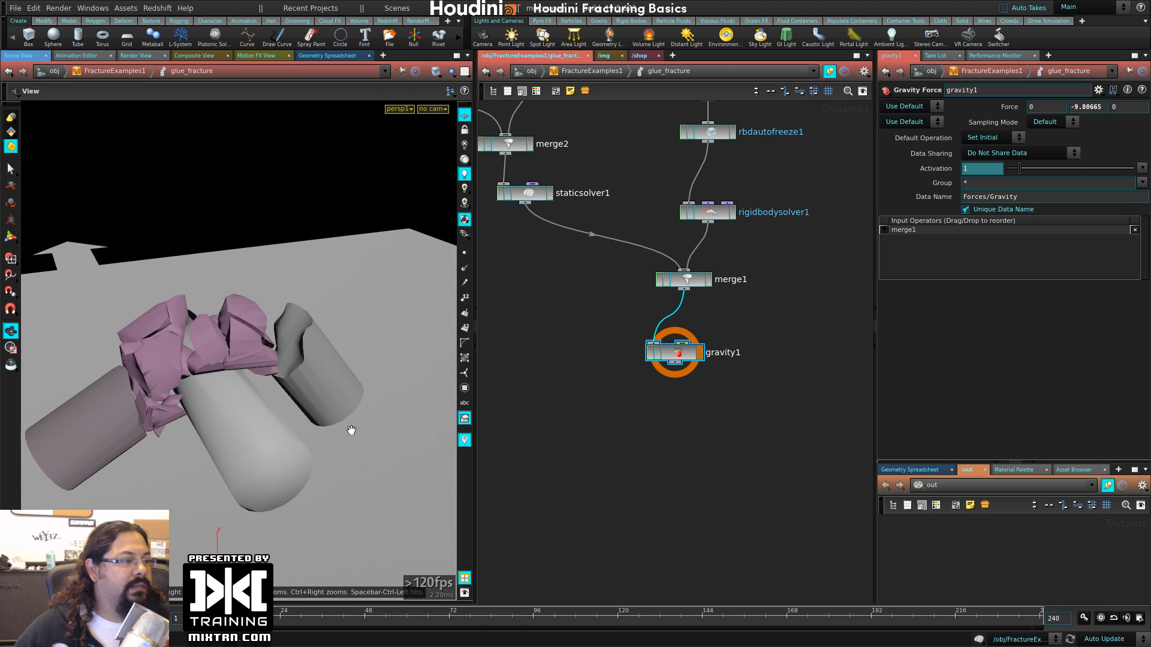
drag(352, 432, 352, 391)
- Replay the glue_fracture simulation from the first frame, then rewind it to the start
key(ctrl+Up)
key(Up)
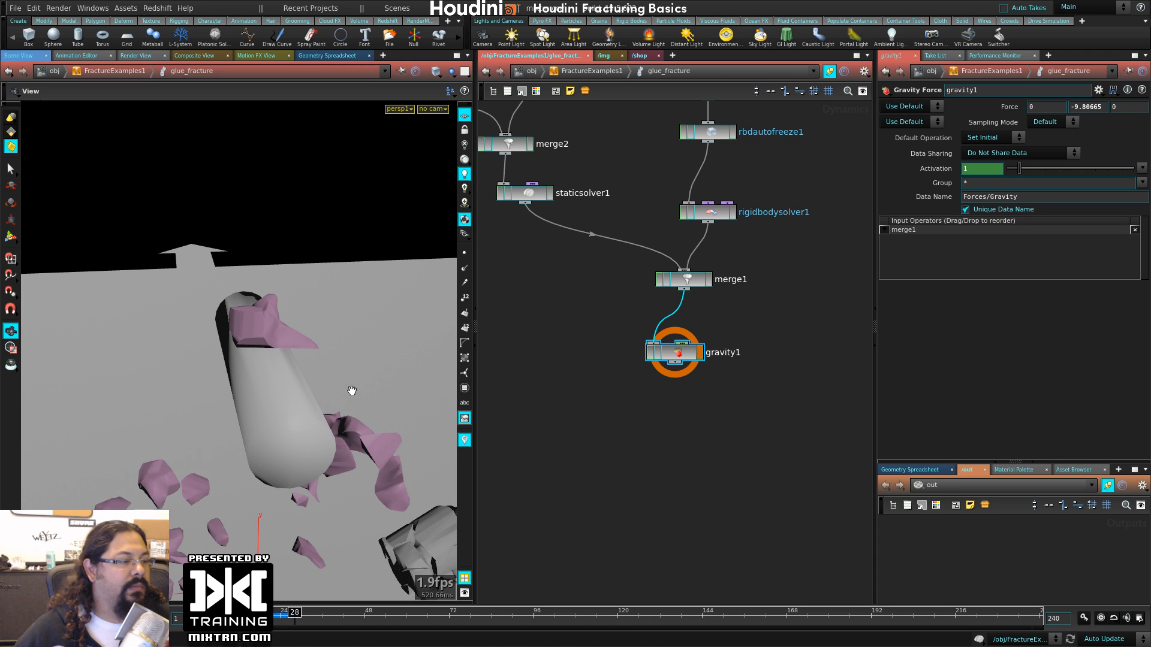
key(ctrl+Up)
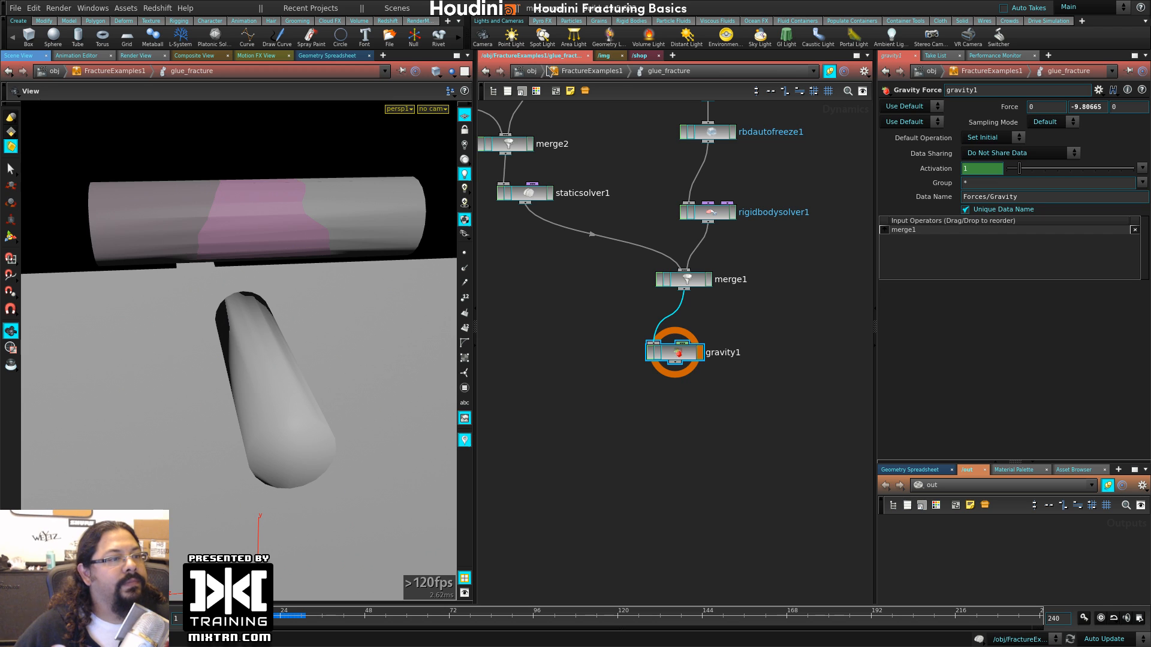
- Return to FractureExamples1, enter the compound_object network, and bring its chair and Voronoi fracture nodes into view
click(549, 71)
click(567, 370)
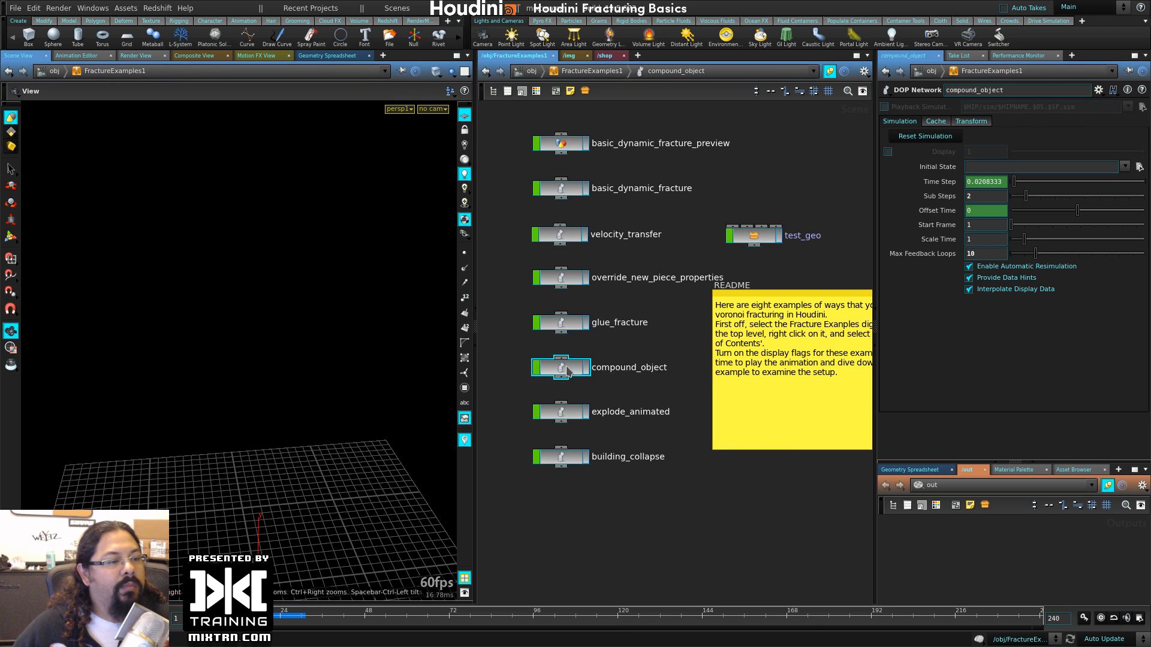
double_click(567, 369)
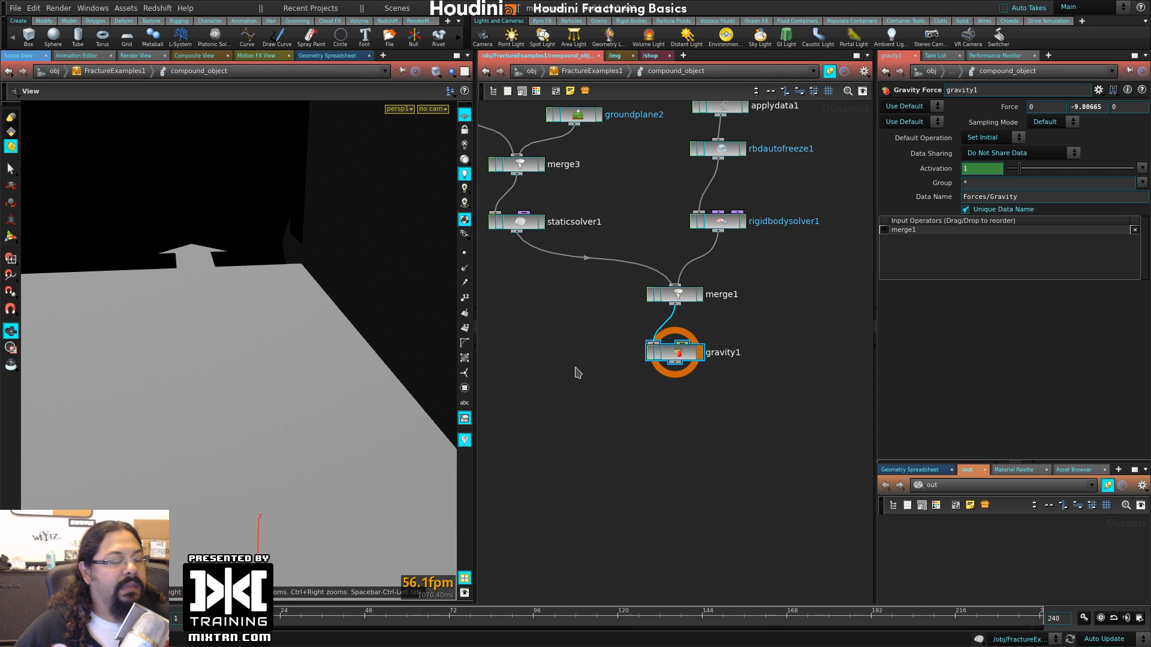
middle_drag(576, 367, 574, 550)
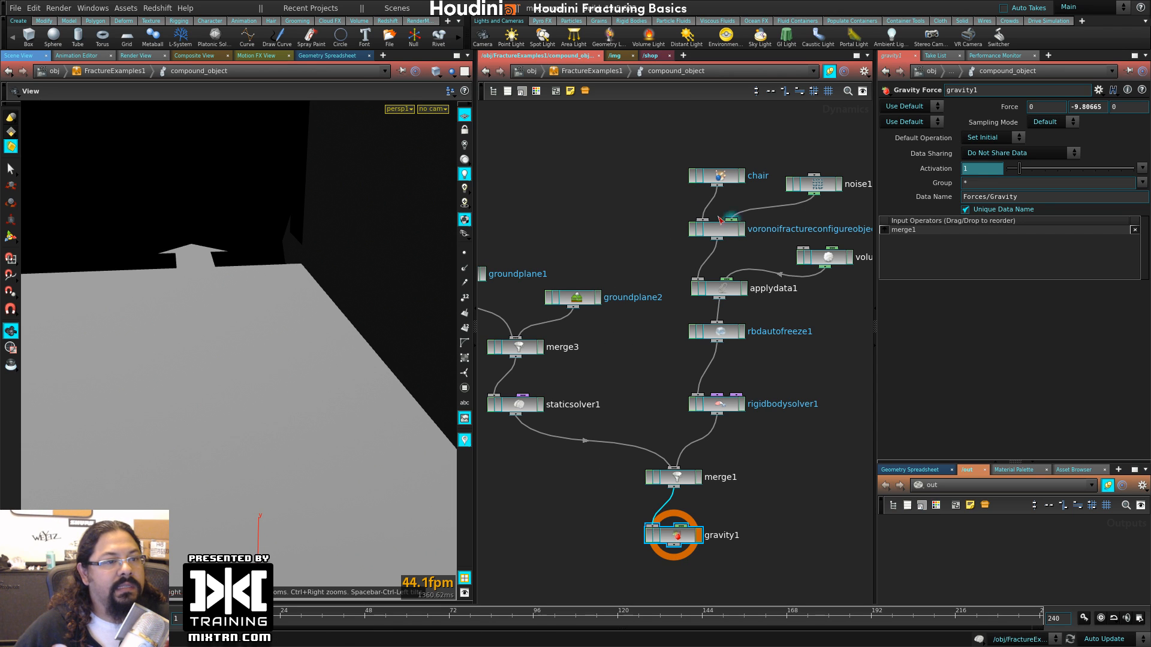
- Play the compound_object simulation, replay it from the first frame, and examine the breaking chair from the side
drag(293, 362, 290, 419)
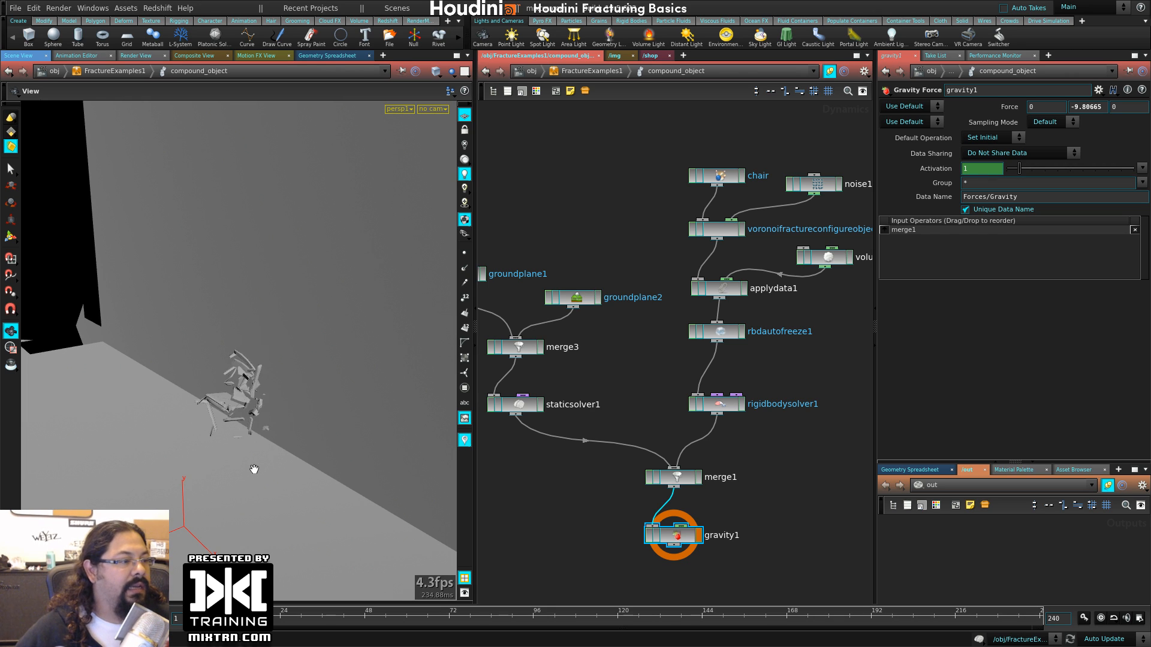
key(ctrl+Up)
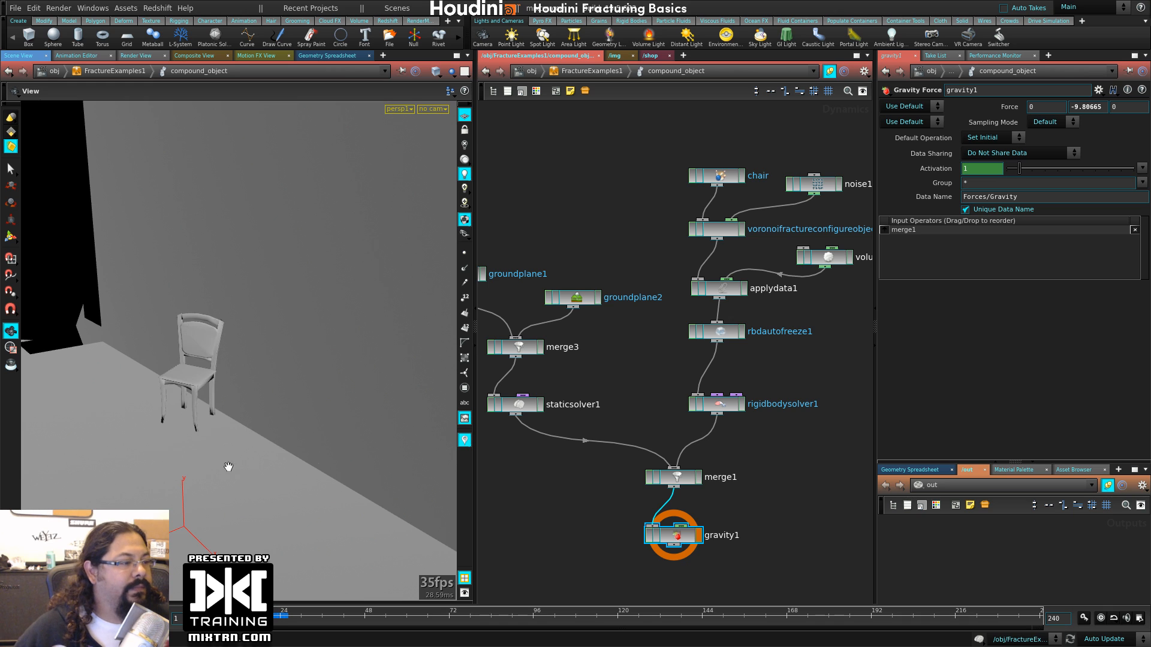
right_drag(227, 467, 309, 424)
middle_drag(157, 439, 181, 488)
drag(181, 488, 314, 463)
middle_drag(314, 463, 303, 365)
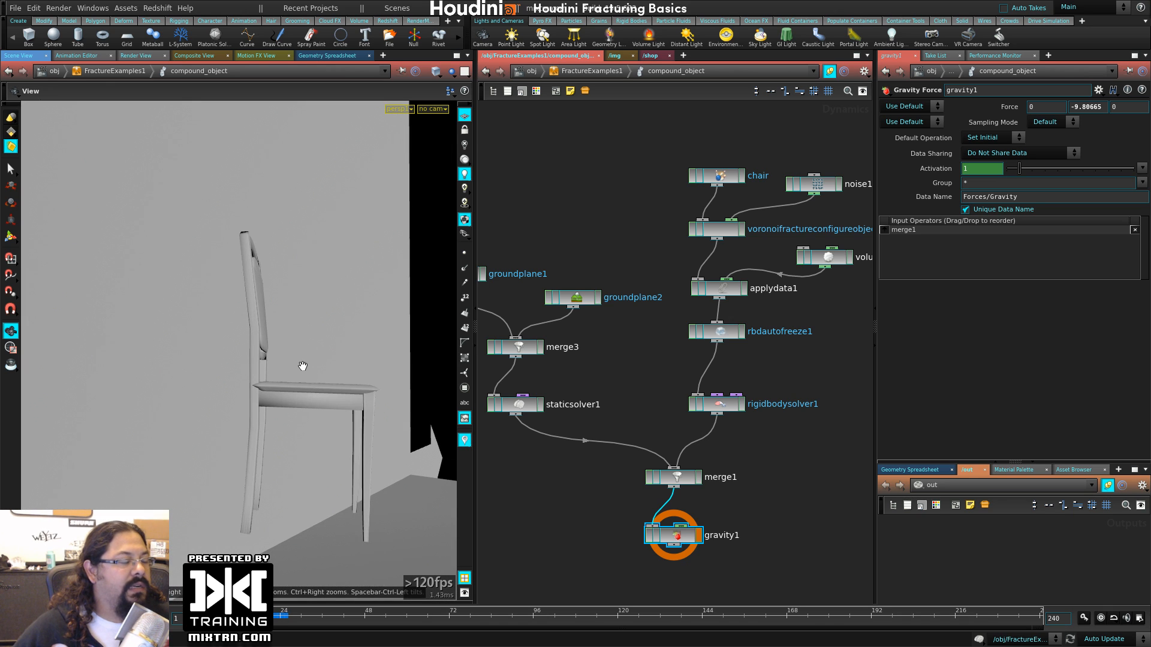
key(Up)
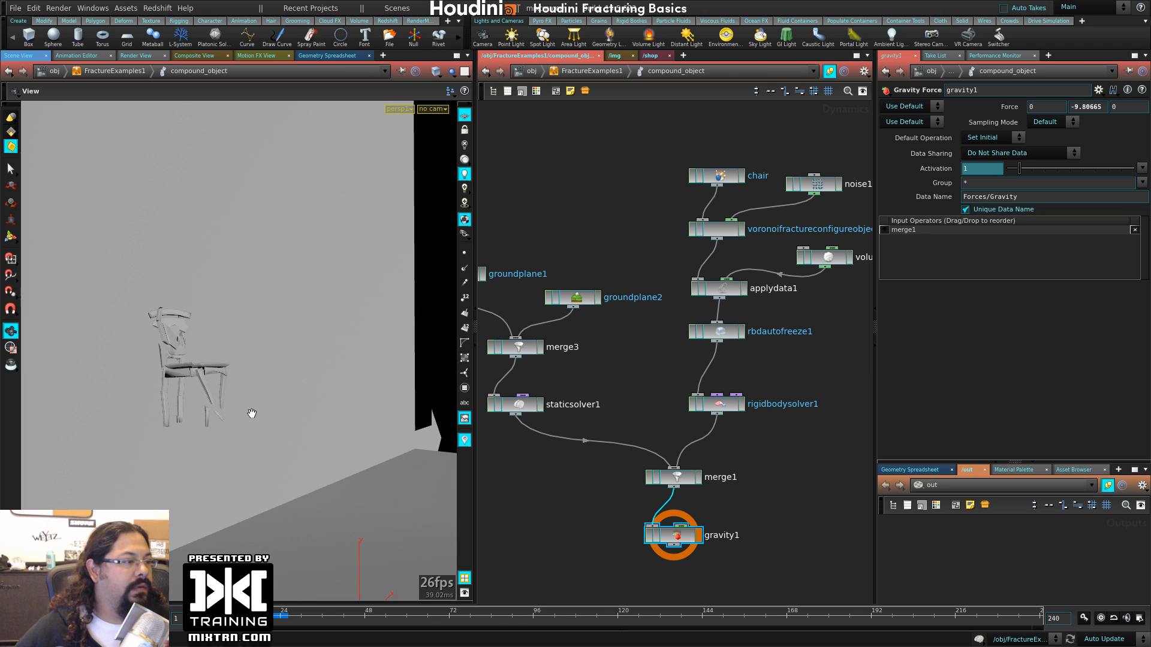
middle_drag(251, 414, 334, 433)
scroll(317, 430, up, 3)
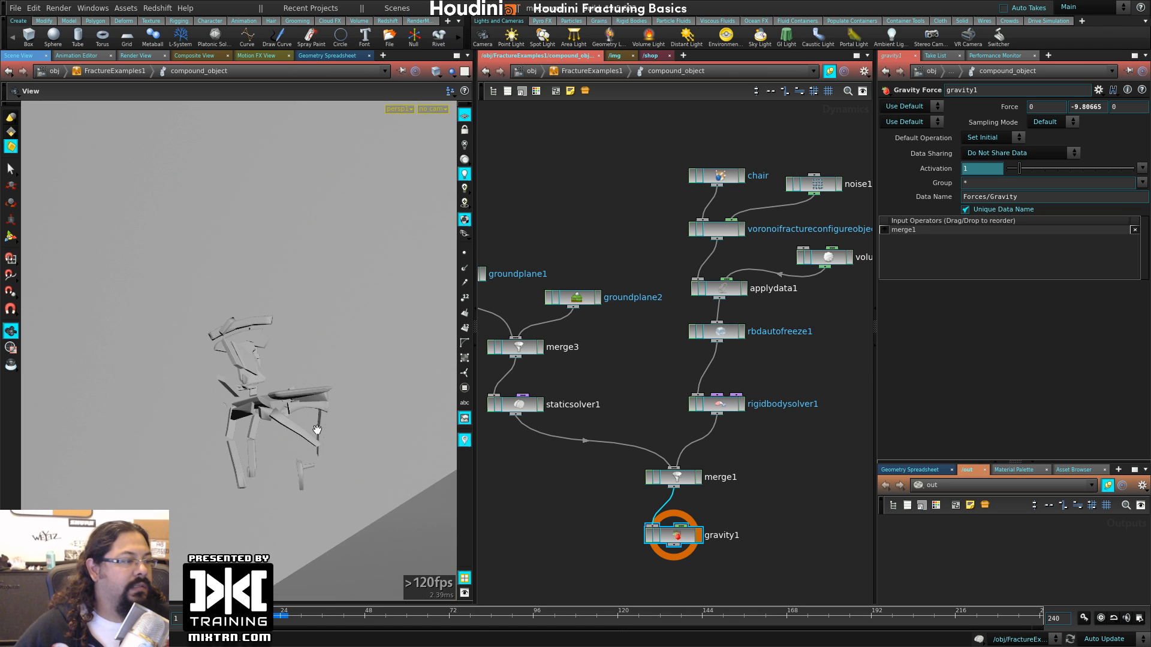
- Overlay the wireframe on the shaded chair pieces and switch the viewport to a different lighting mode
key(shift+w)
drag(336, 407, 381, 337)
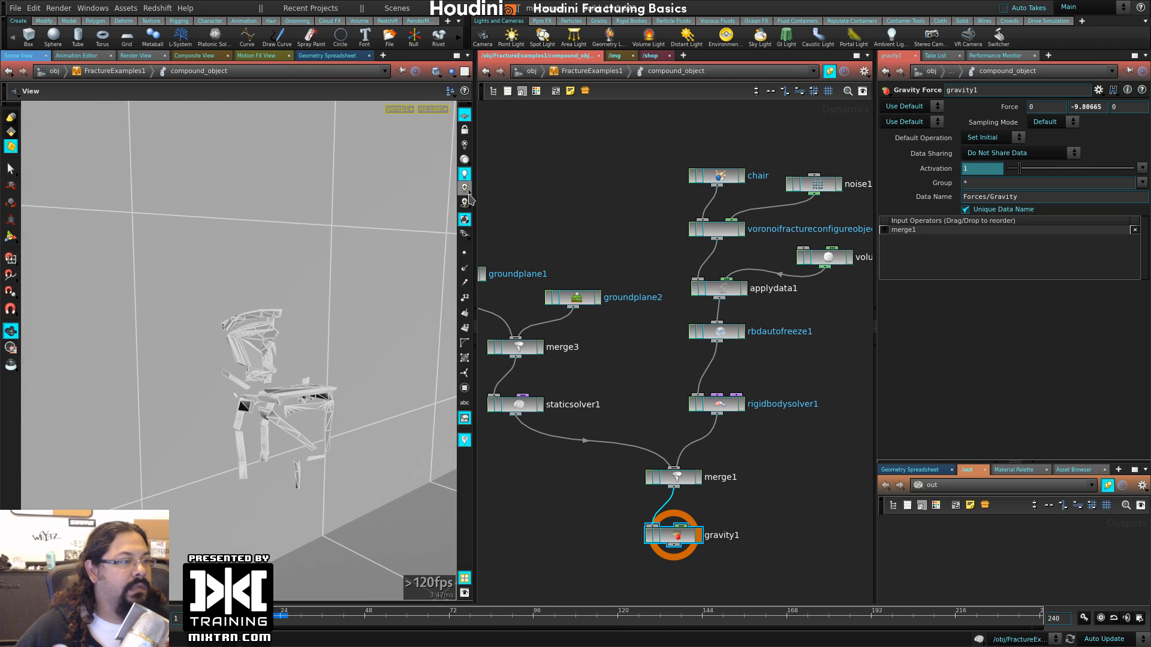
click(466, 191)
click(560, 223)
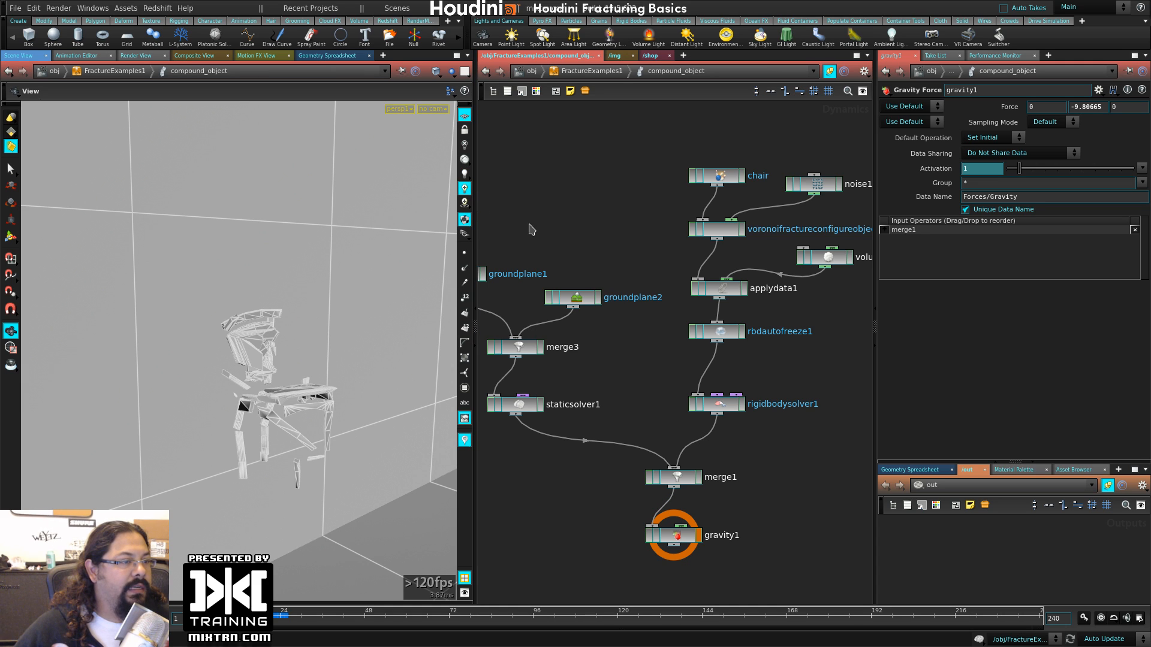
- Rewind the compound_object simulation, turn off the wireframe overlay, and replay the chair fracture
key(ctrl+Up)
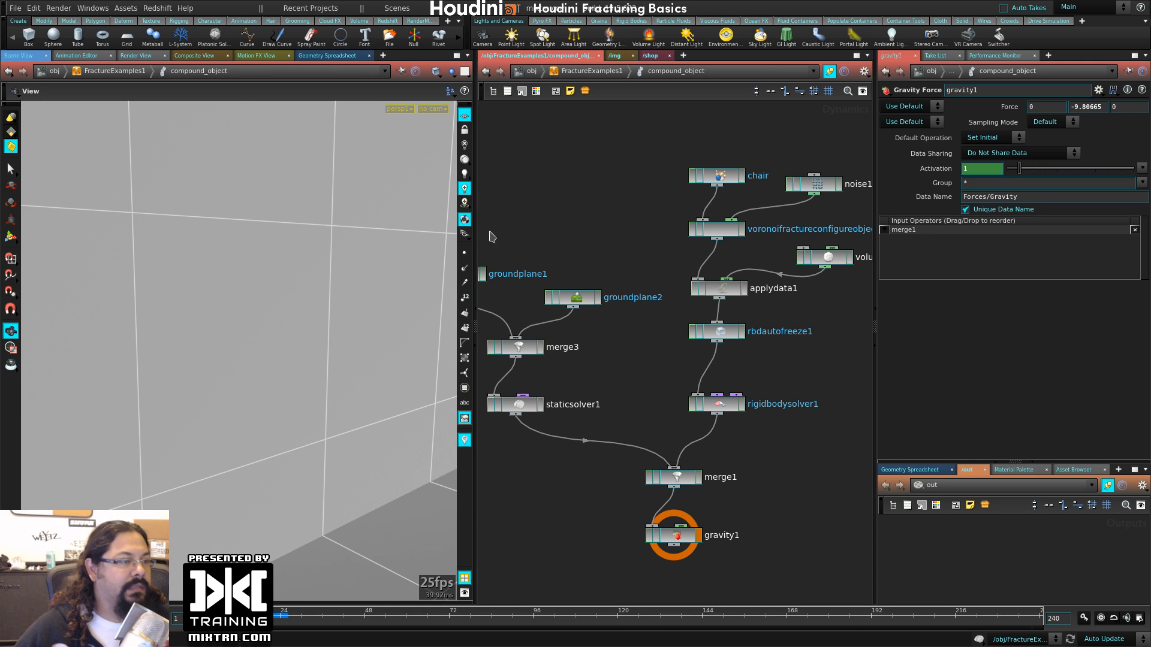
key(shift+w)
key(Up)
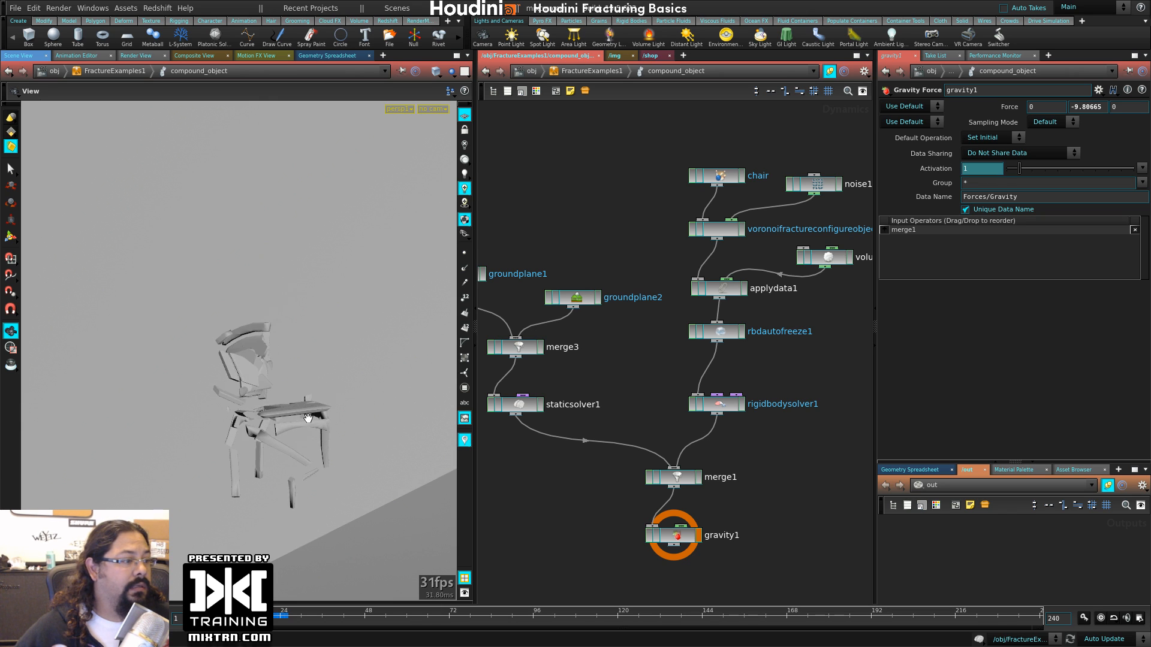
- Return to FractureExamples1 and enter the explode_animated network
click(590, 71)
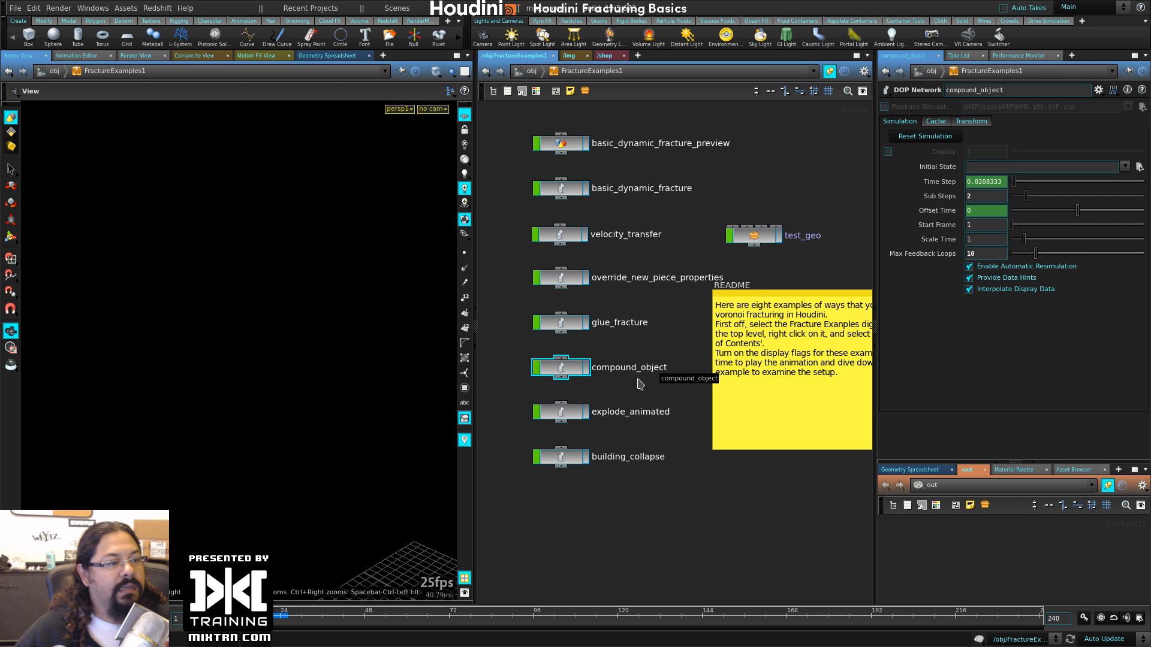
middle_drag(641, 384, 660, 216)
double_click(599, 275)
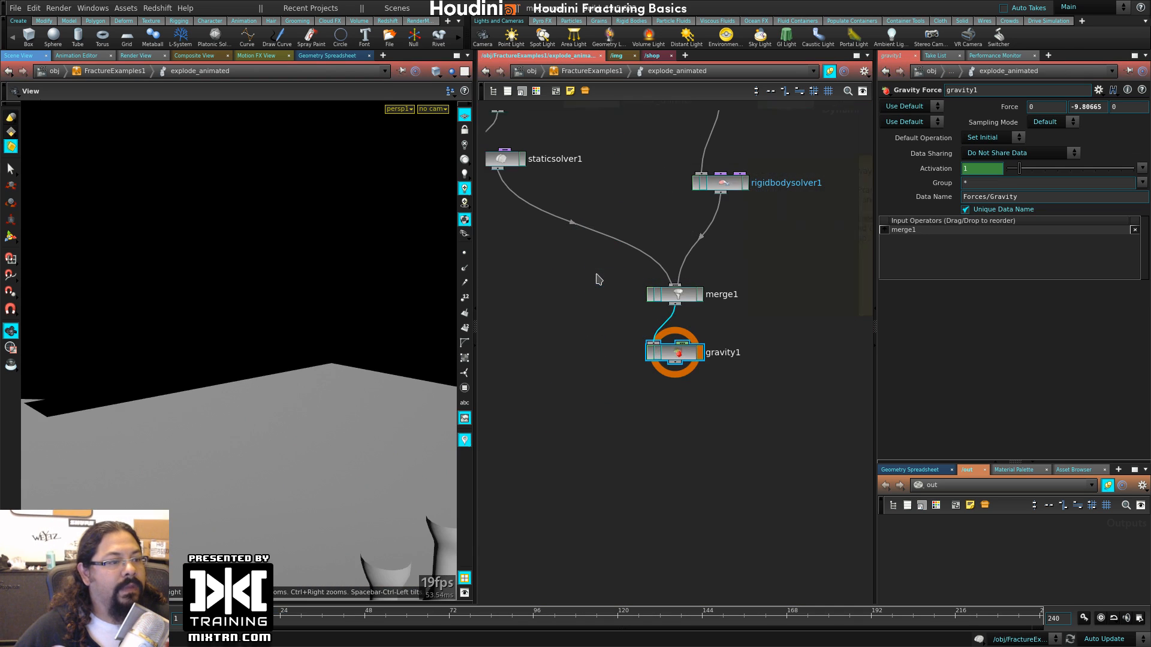
- Play the explode_animated simulation and examine the row of exploding pillars around the metaball from both sides
right_drag(303, 491, 222, 348)
middle_drag(258, 372, 206, 408)
middle_drag(300, 436, 261, 474)
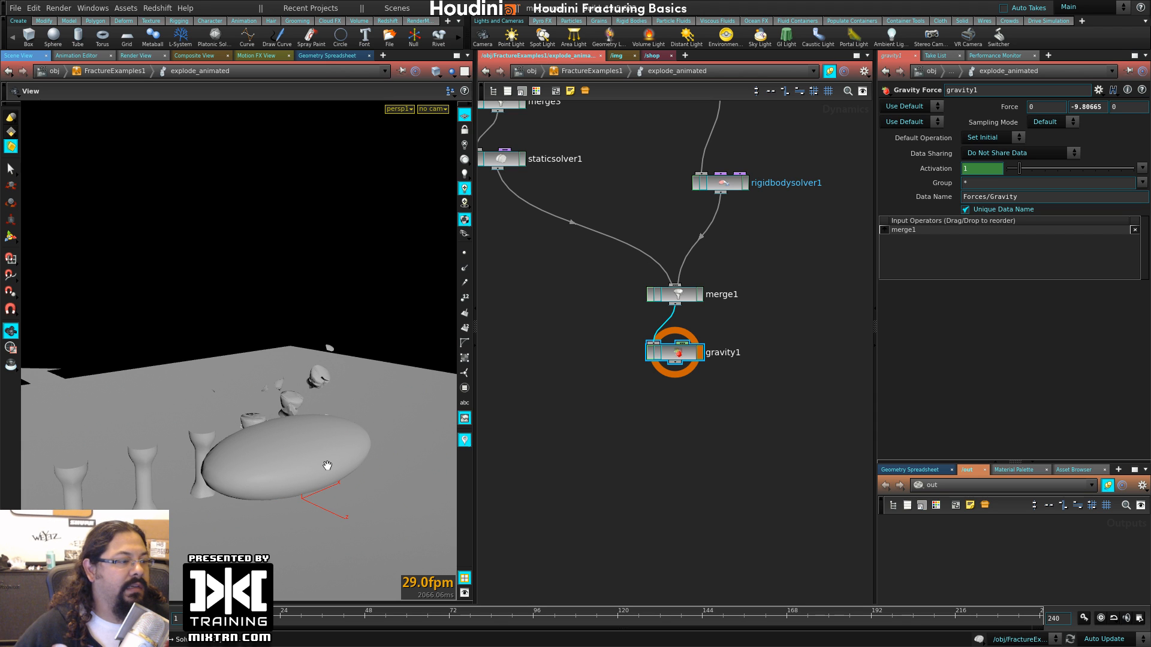
drag(303, 484, 364, 470)
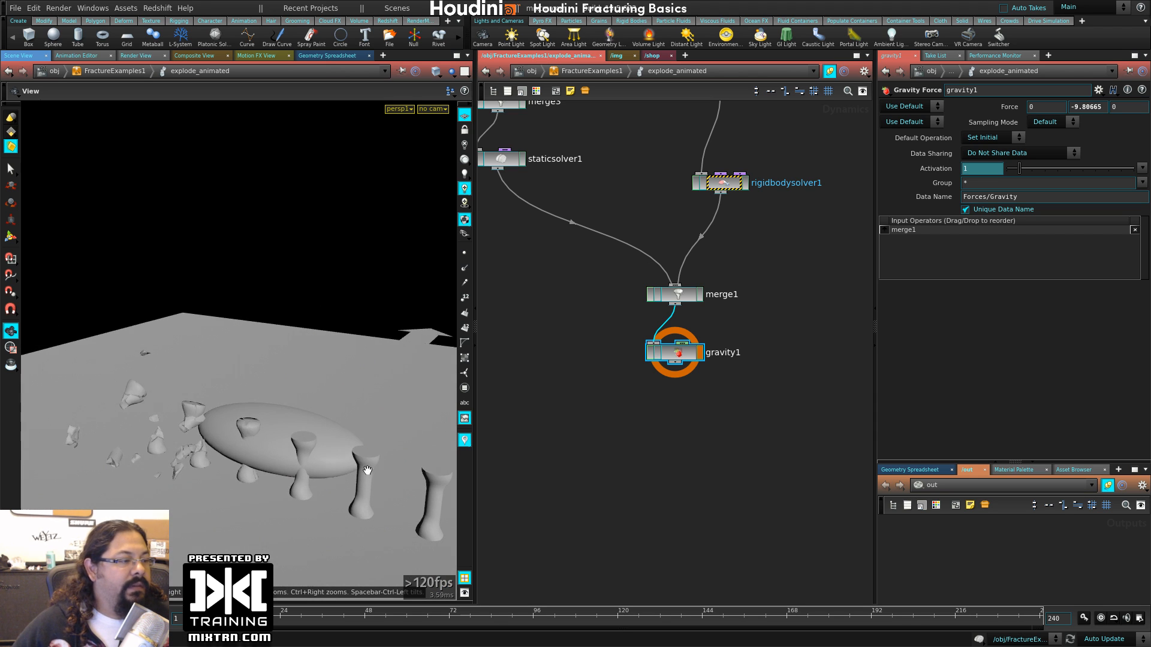
- Hide the metaball by setting the Display parameter of the renderparmsvolatile1 node to 0
middle_drag(578, 286, 566, 532)
middle_drag(611, 331, 443, 368)
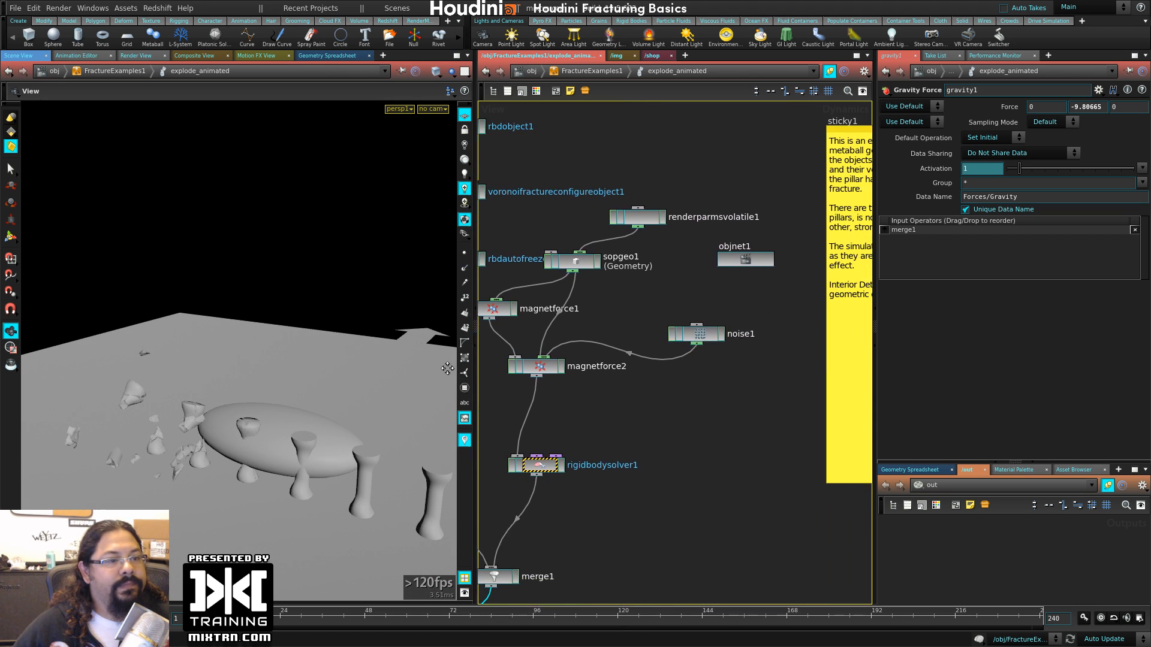
middle_drag(667, 307, 753, 309)
click(727, 224)
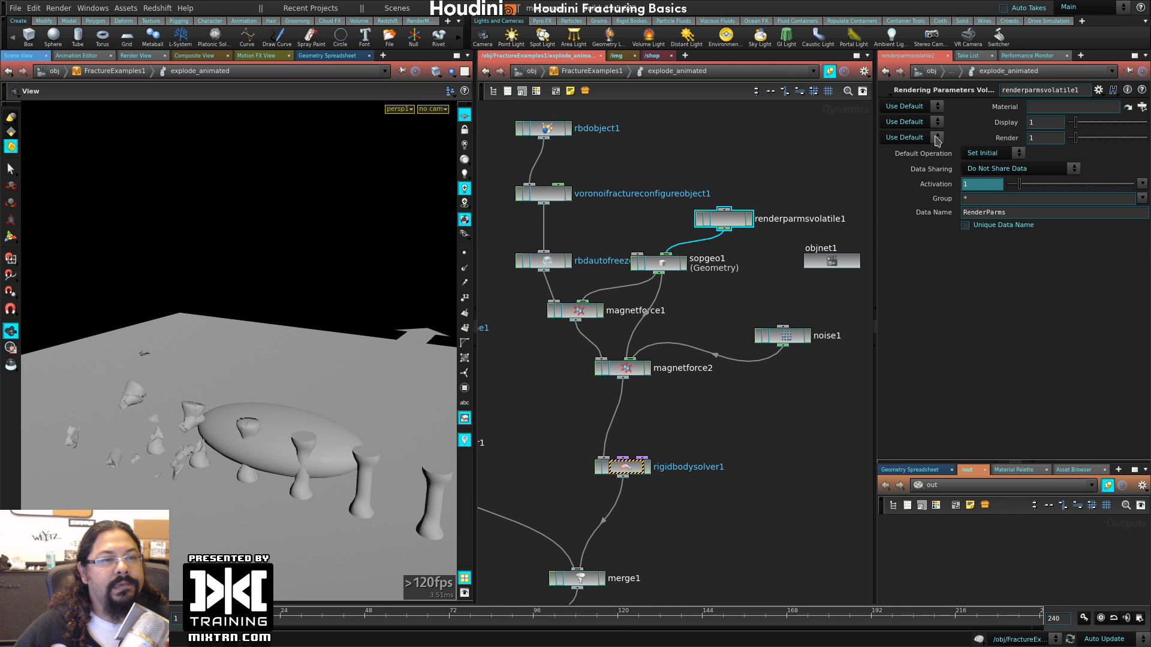
drag(1082, 124, 1057, 126)
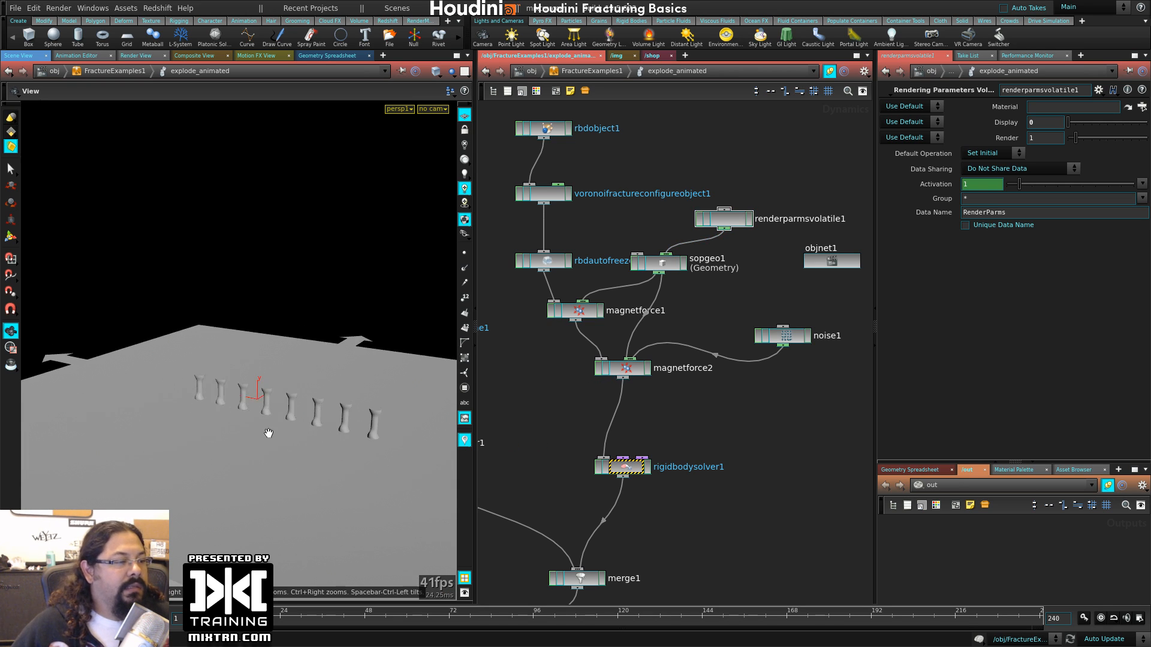
- Return to FractureExamples1 and enter the building_collapse network
click(563, 111)
click(591, 71)
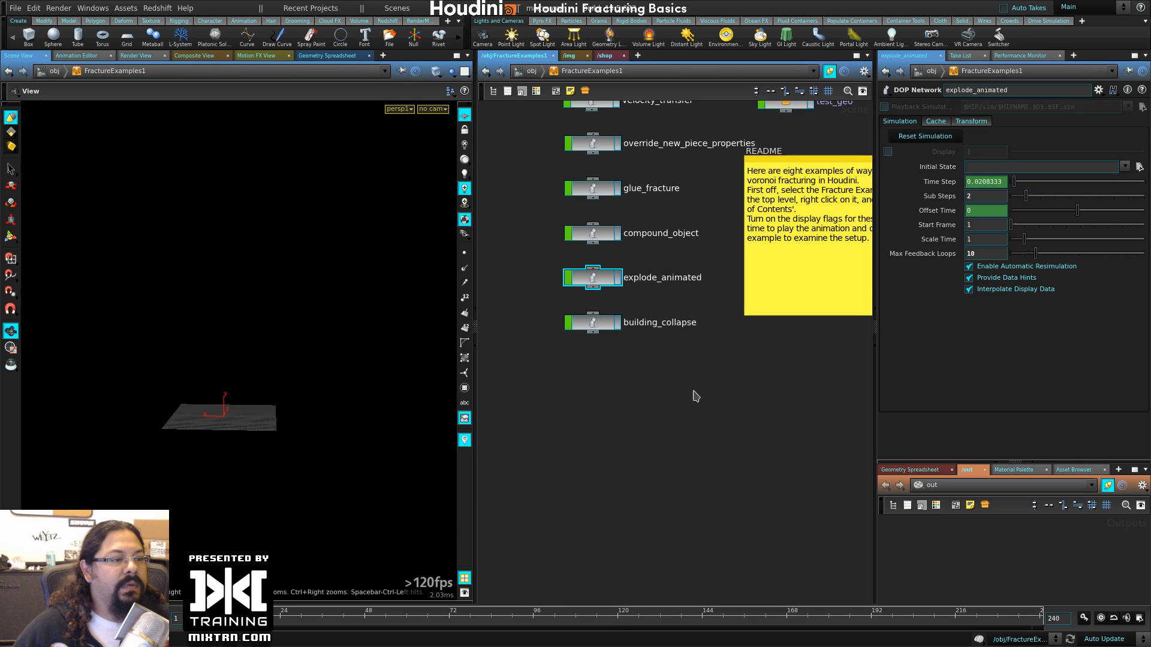
double_click(600, 323)
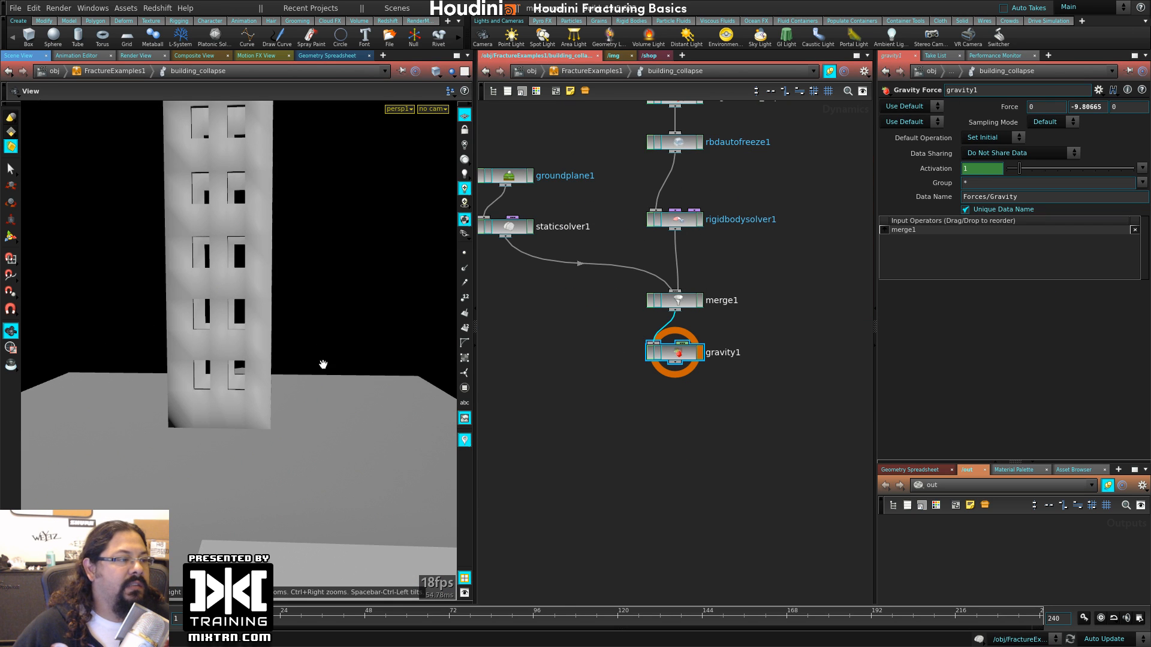
- Run the building_collapse simulation from the first frame and replay it with the tower and its debris framed
middle_drag(324, 364, 326, 570)
right_drag(326, 570, 287, 446)
drag(241, 403, 367, 393)
middle_drag(618, 186, 649, 317)
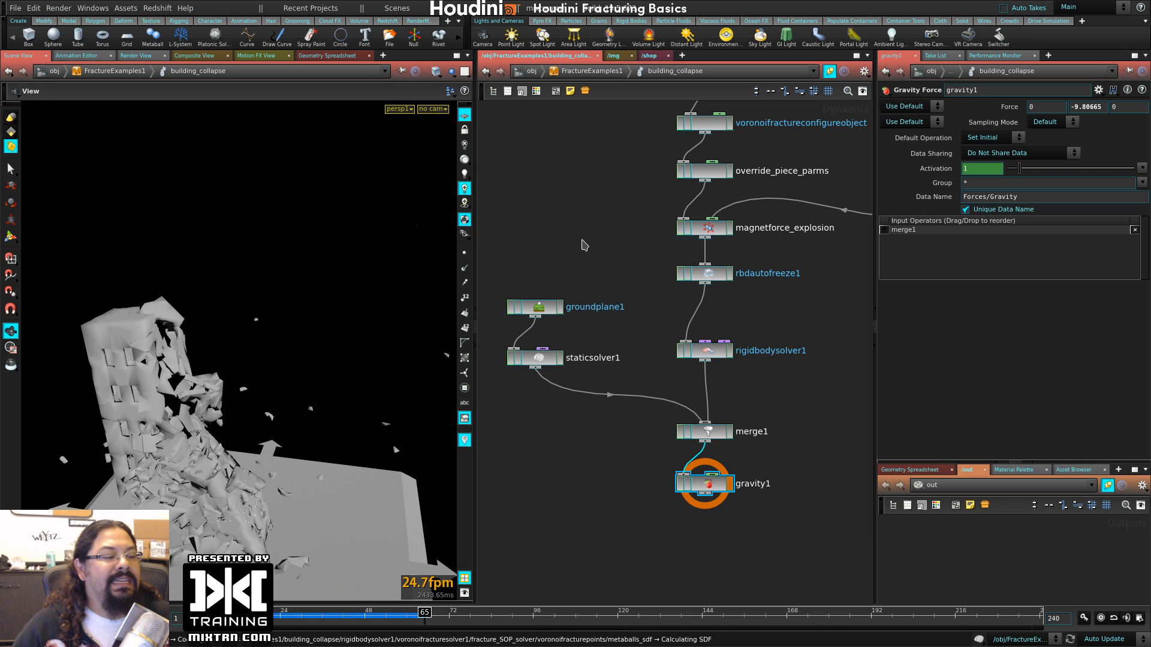
key(Escape)
key(ctrl+Up)
key(Up)
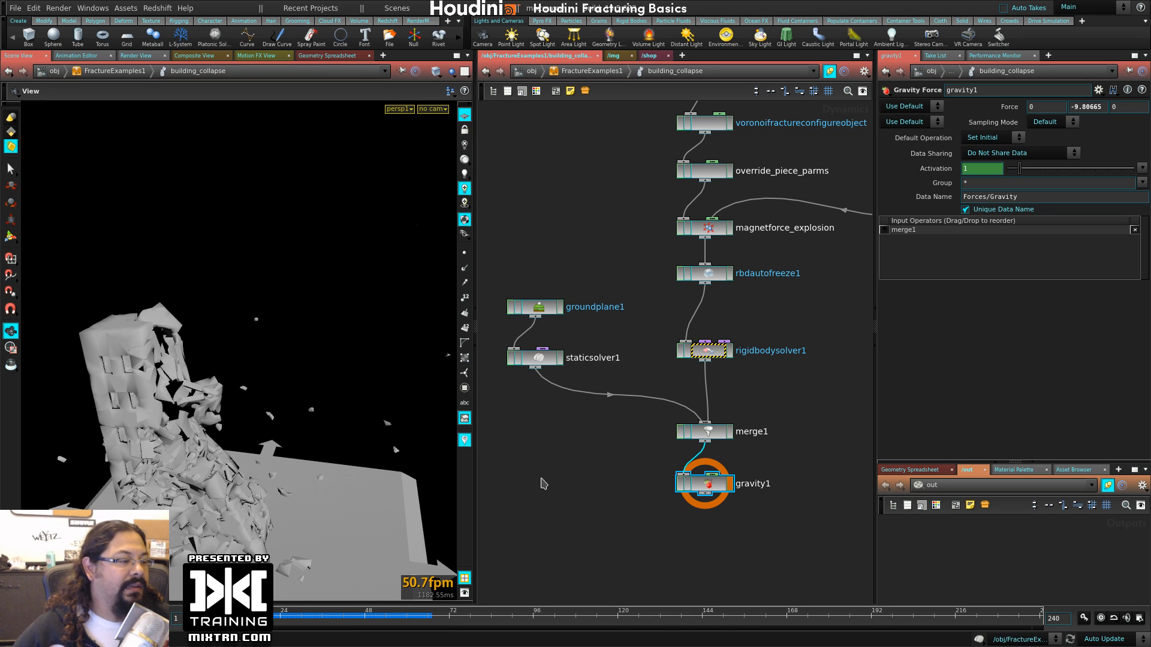
- Replay and scrub the building collapse, examining the tower's base and facade from several angles
drag(259, 418, 290, 466)
key(ctrl+Up)
middle_drag(290, 465, 358, 283)
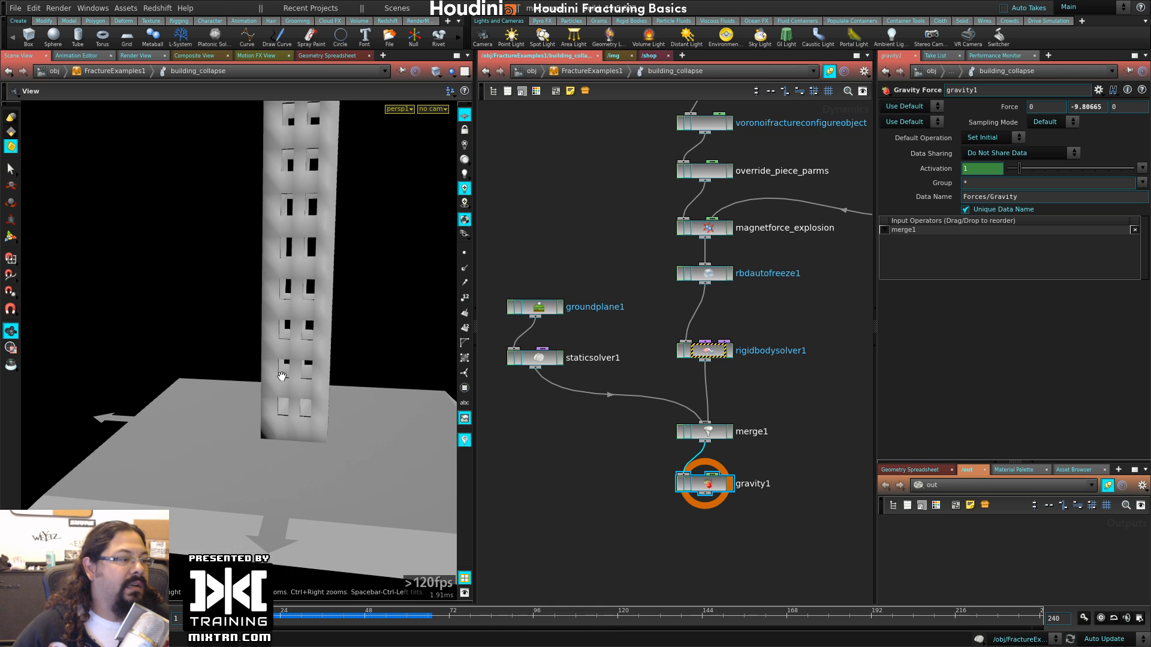
middle_drag(282, 377, 223, 451)
right_drag(224, 450, 253, 452)
key(Up)
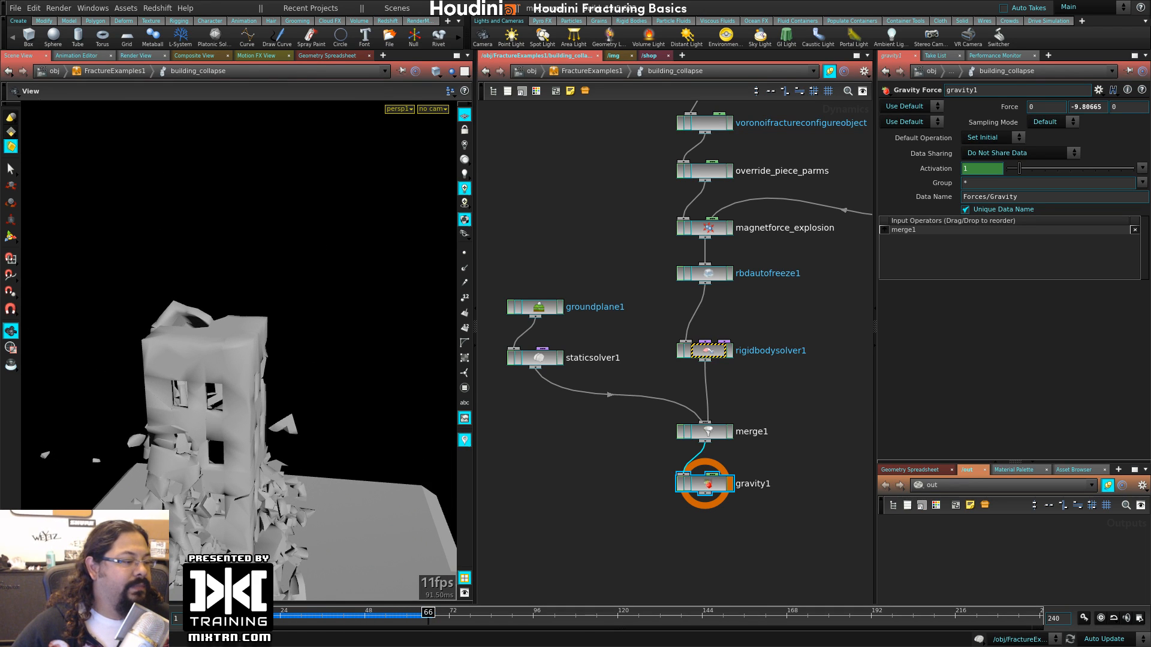
click(204, 618)
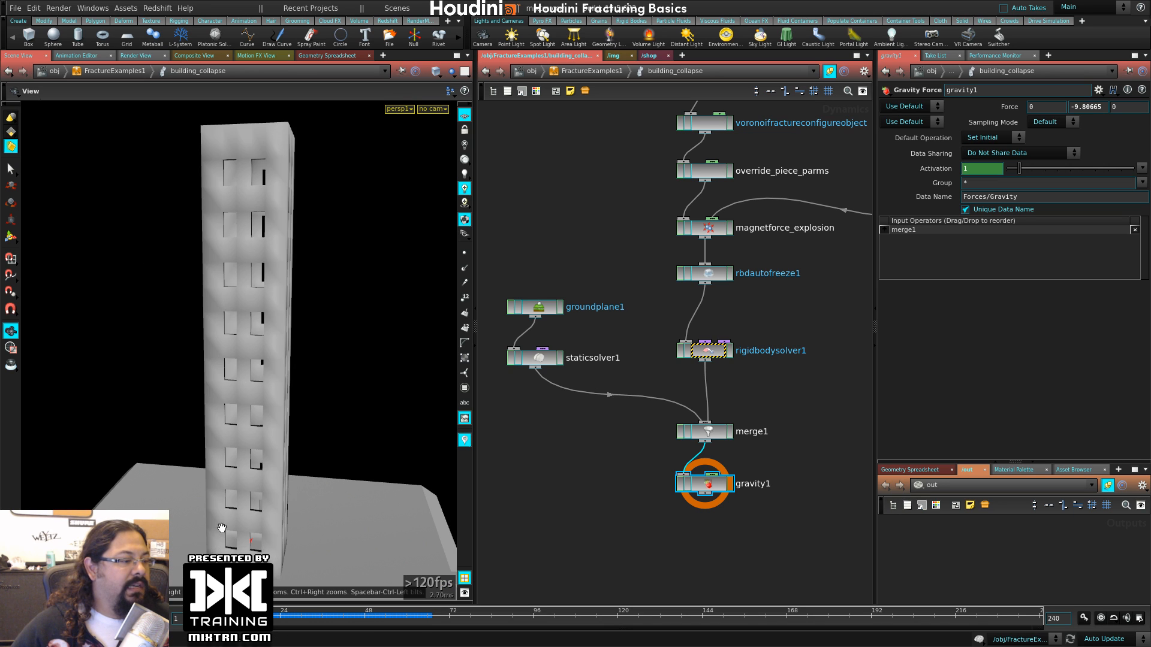
drag(222, 531, 252, 421)
right_drag(252, 421, 268, 551)
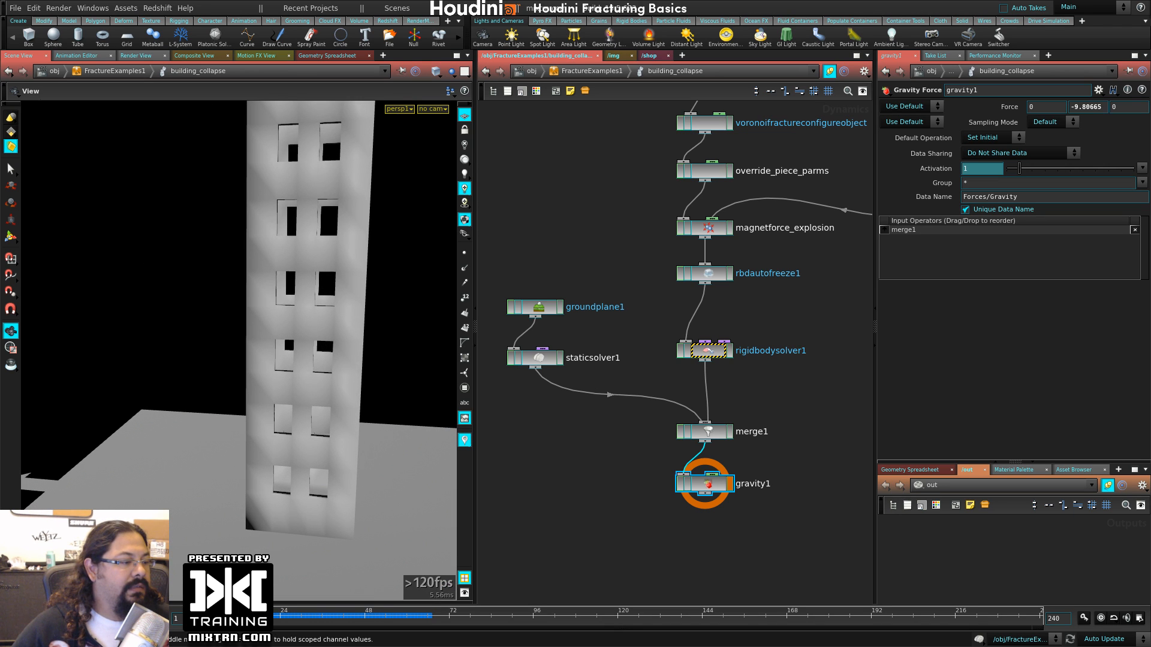
drag(219, 618, 241, 618)
drag(280, 523, 255, 487)
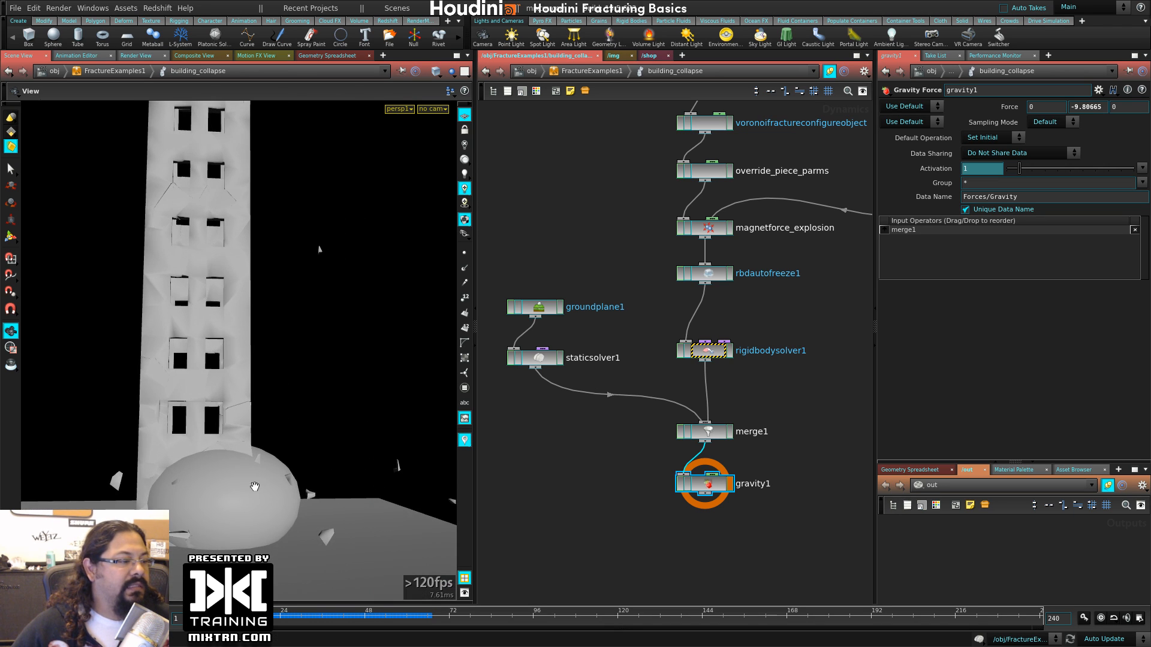
- Hide the explosion metaball by setting the Display parameter of the renderparmsvolatile1 node to 0
middle_drag(823, 261, 655, 390)
click(665, 258)
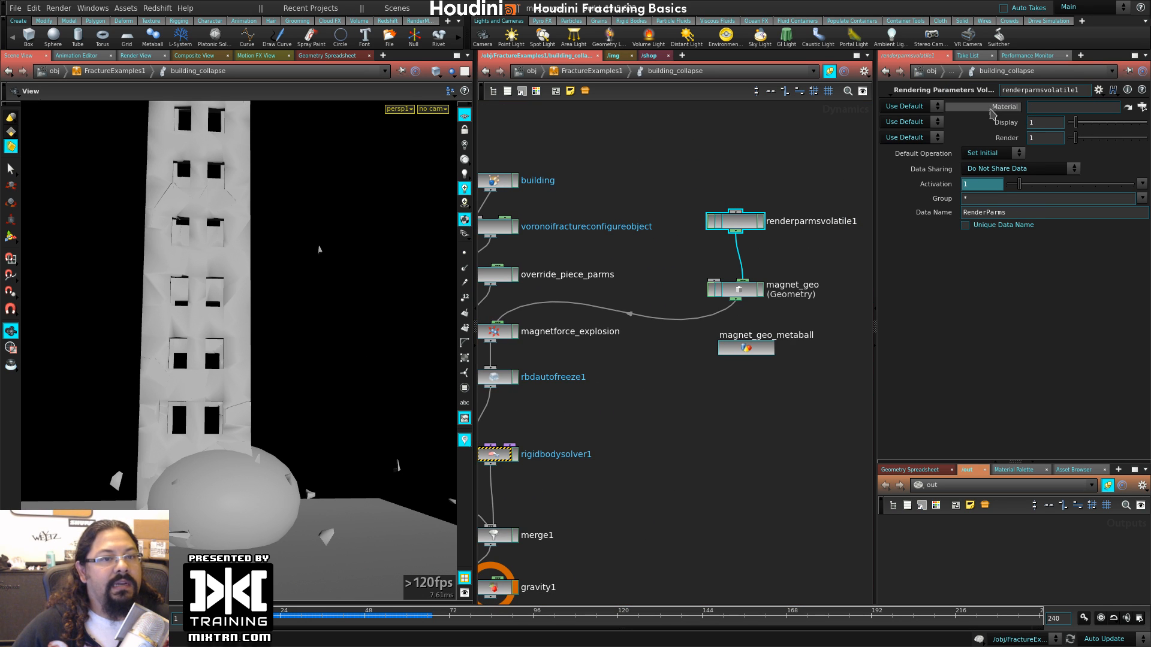
drag(1075, 124, 1066, 124)
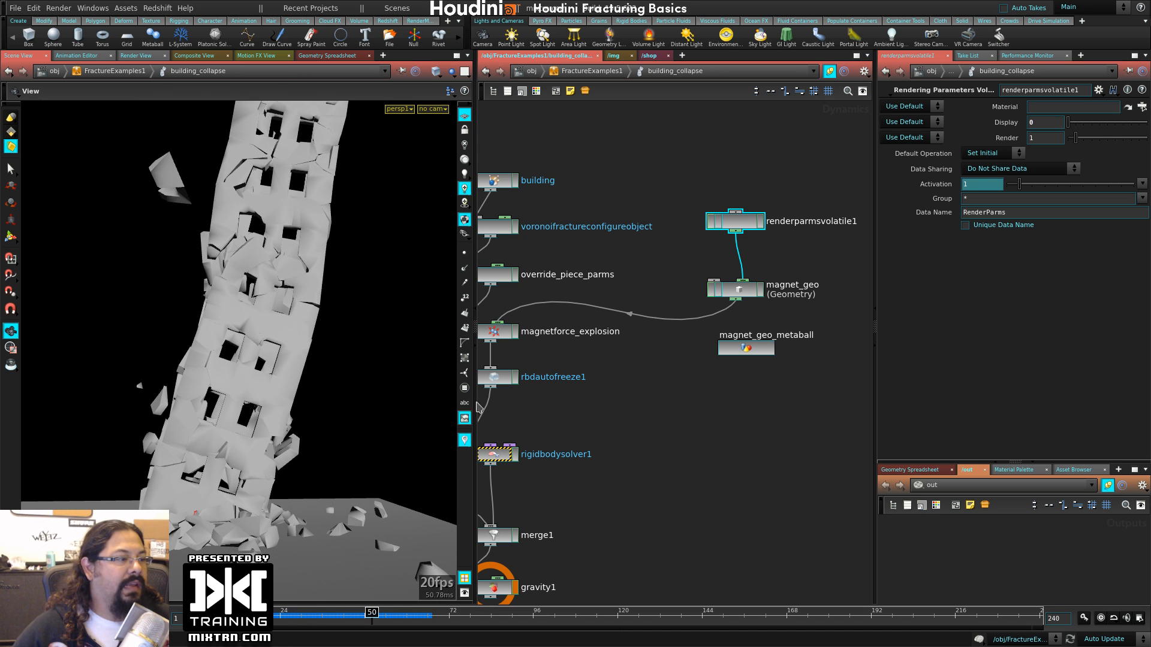
- Replay the collapse without the metaball and examine the fractured tower from the opposite side and from farther away
drag(245, 266, 266, 388)
key(ctrl+Up)
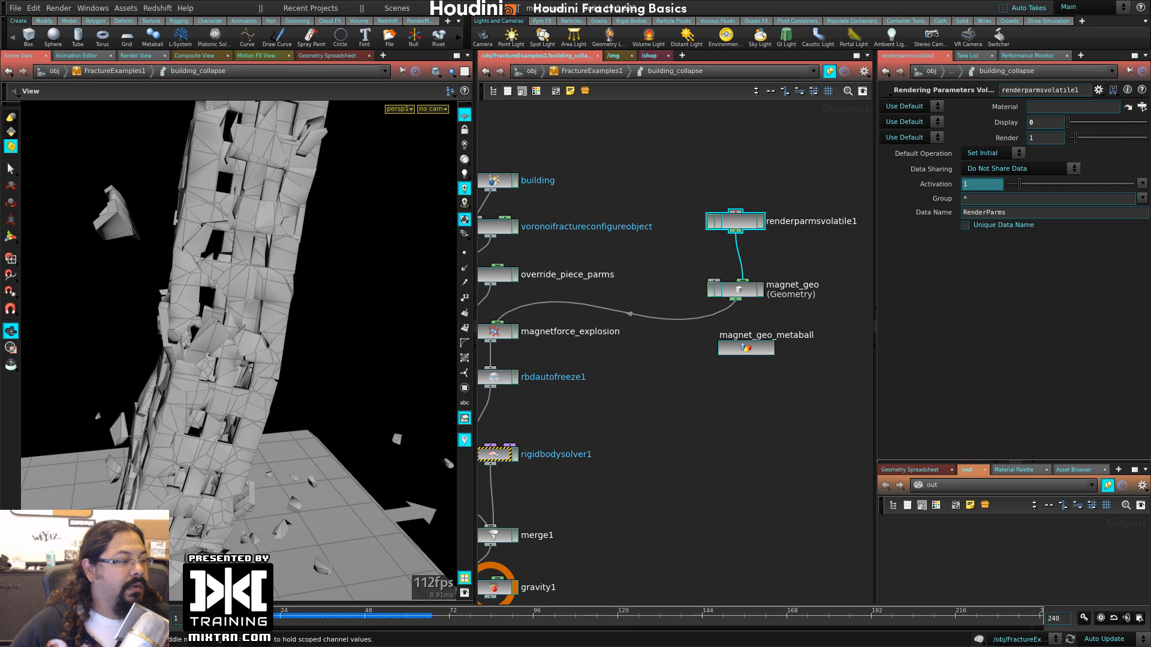
drag(106, 432, 195, 411)
key(Up)
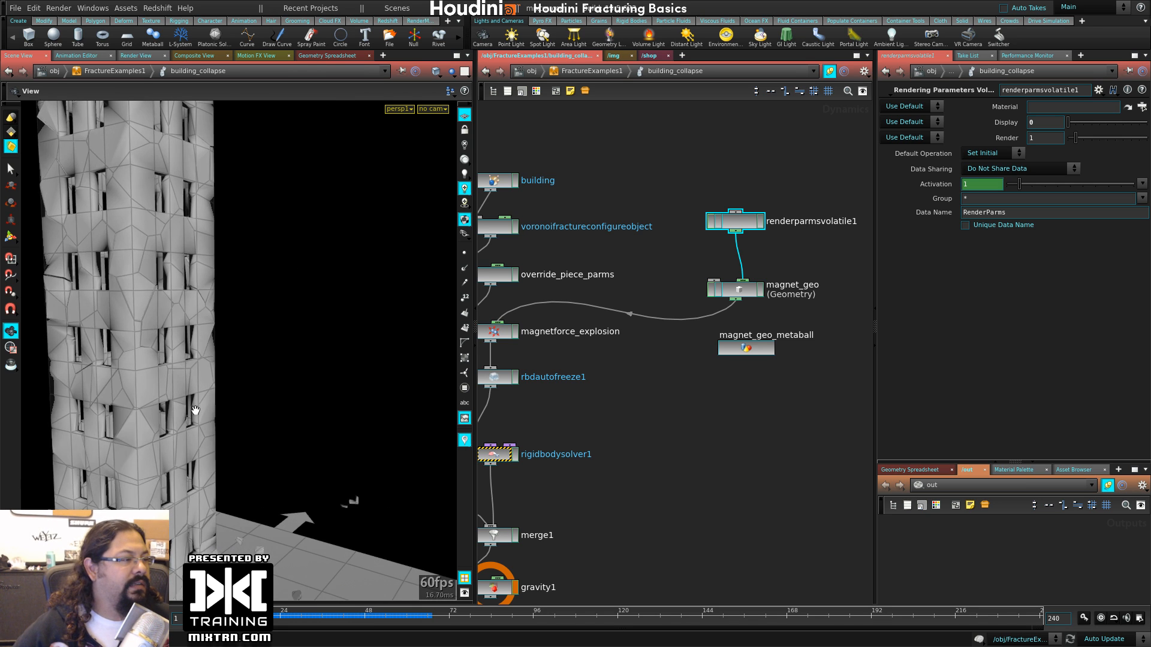
middle_drag(245, 385, 333, 396)
right_drag(334, 396, 226, 401)
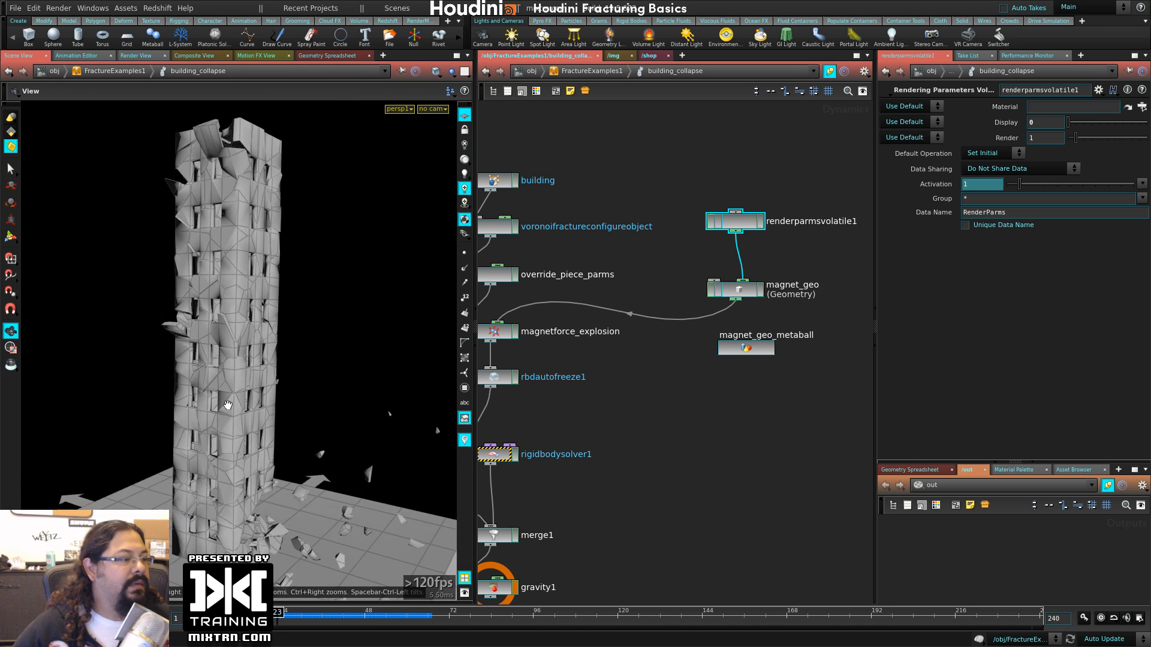
drag(226, 401, 162, 421)
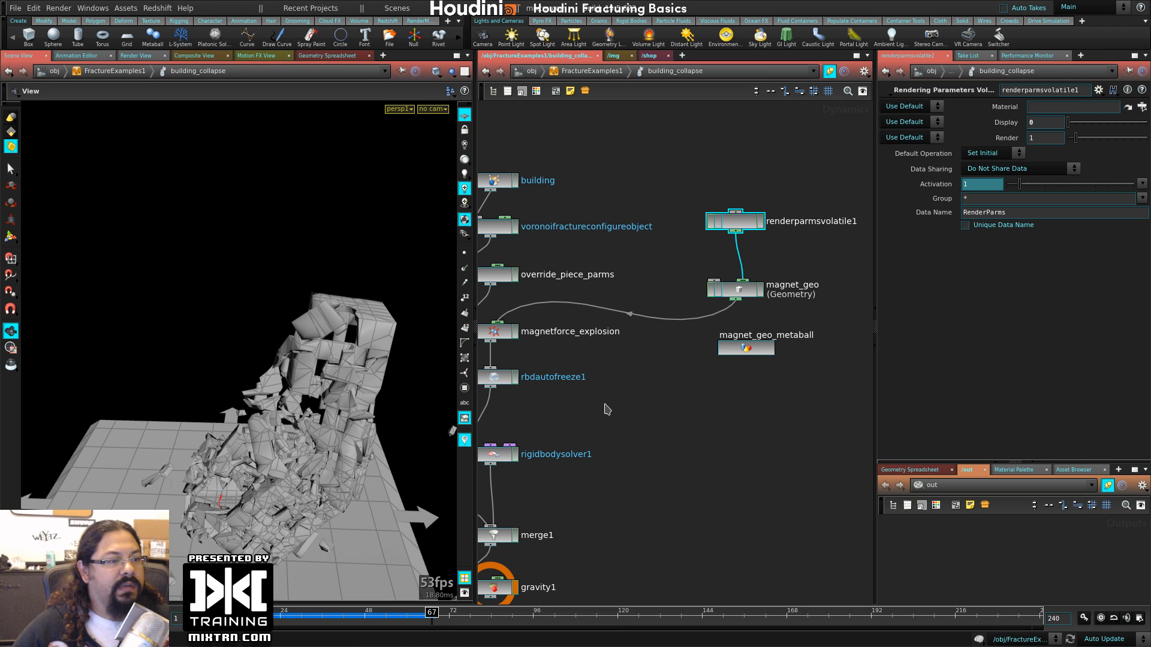
- Examine the cluster settings of the building's Voronoi fracture configure node and rewind the simulation to its first frame
click(502, 229)
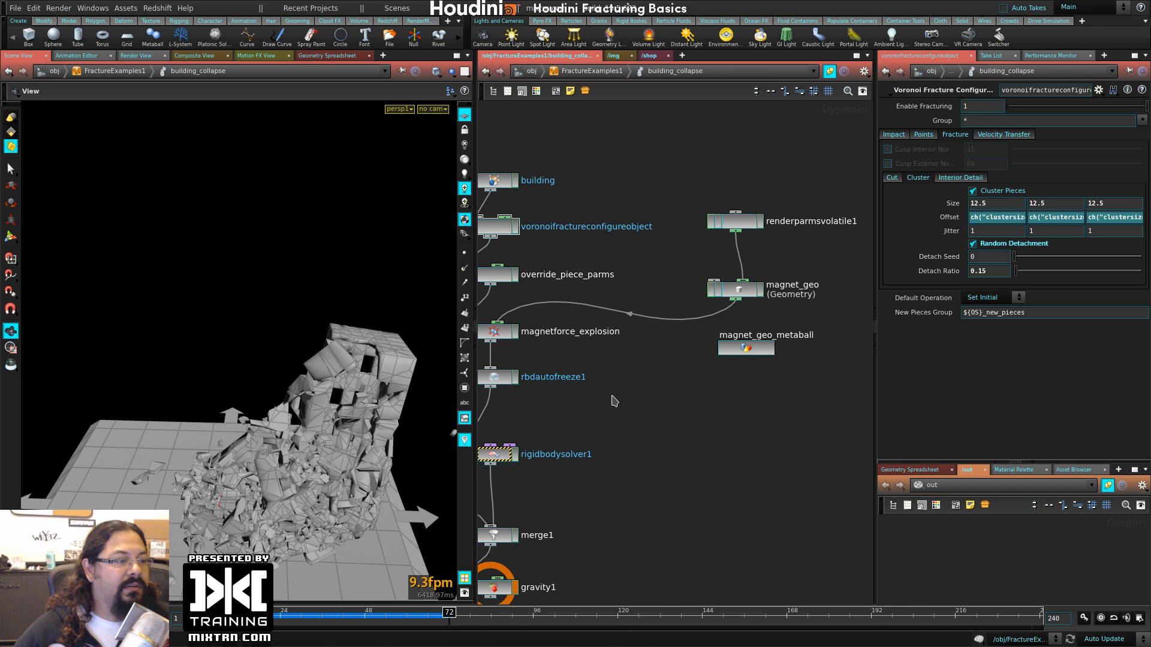
key(ctrl+Up)
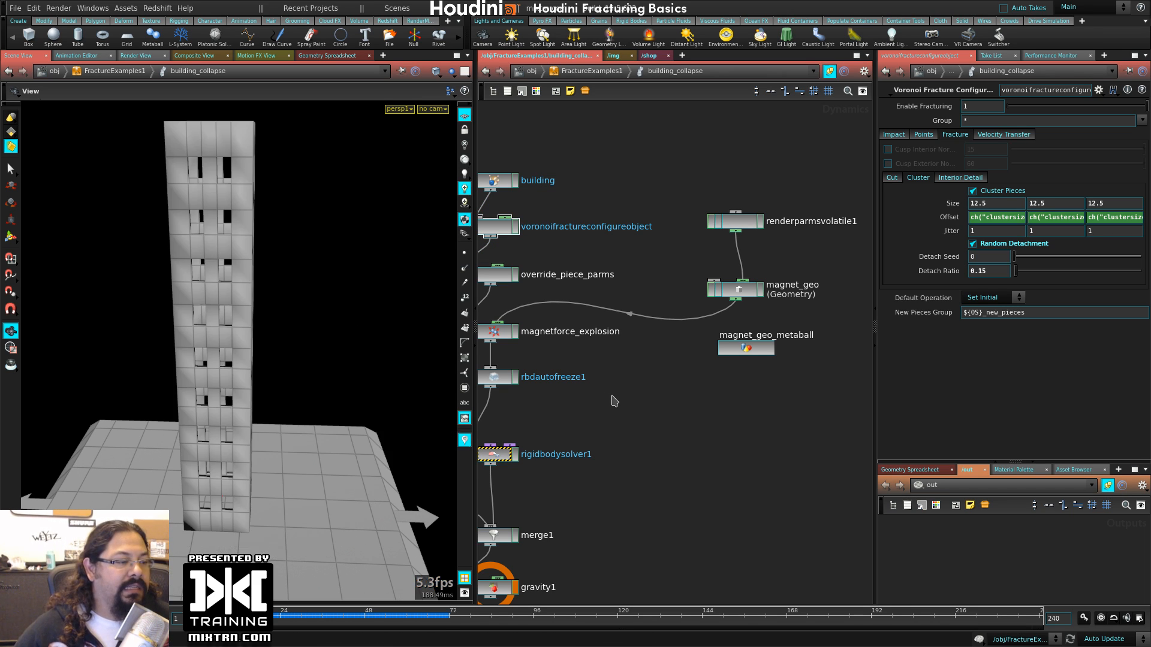
middle_drag(612, 397, 662, 398)
middle_drag(641, 480, 674, 459)
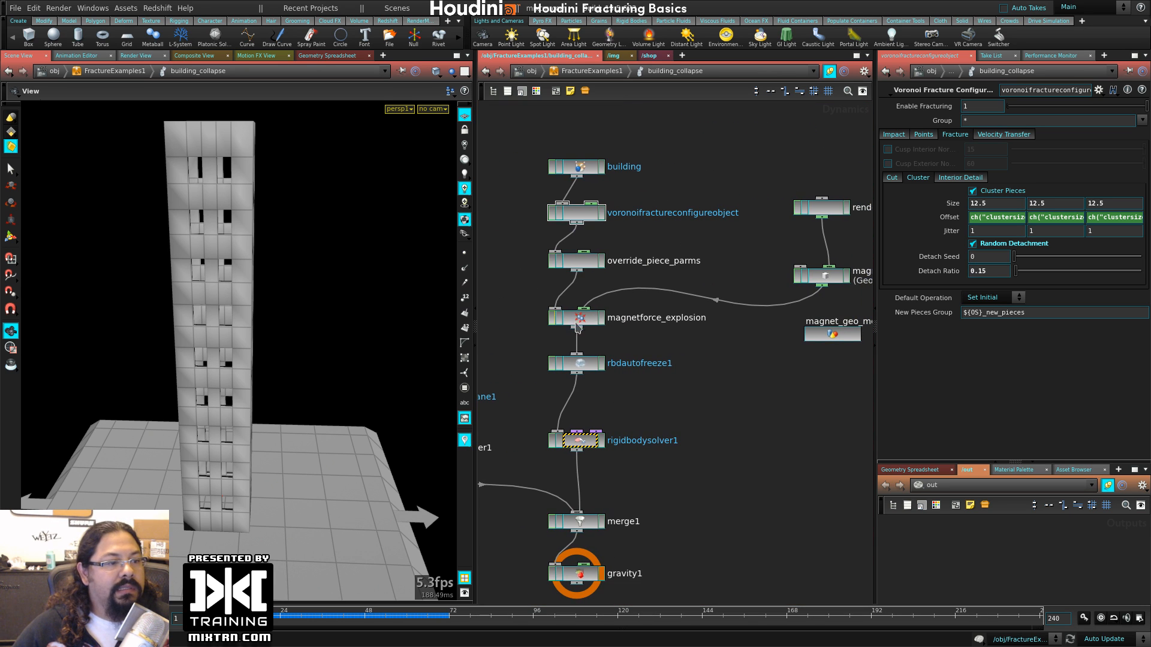
click(573, 213)
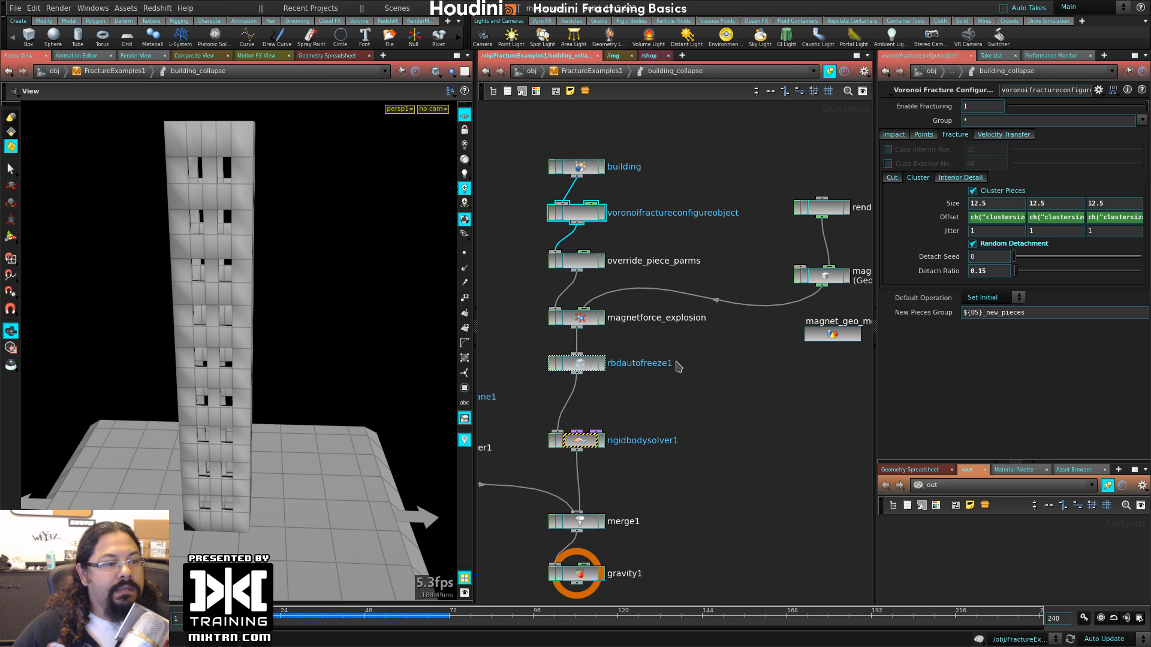
middle_drag(701, 412, 760, 340)
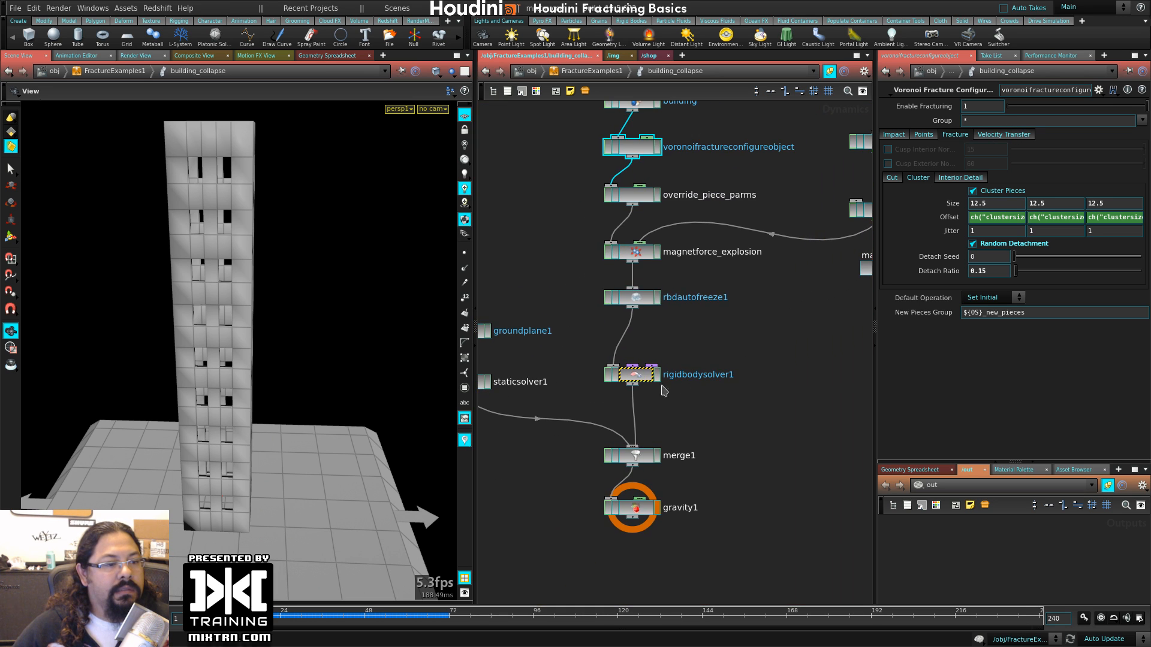
- Try the Bullet solver engine on the rigidbodysolver1 node
click(636, 375)
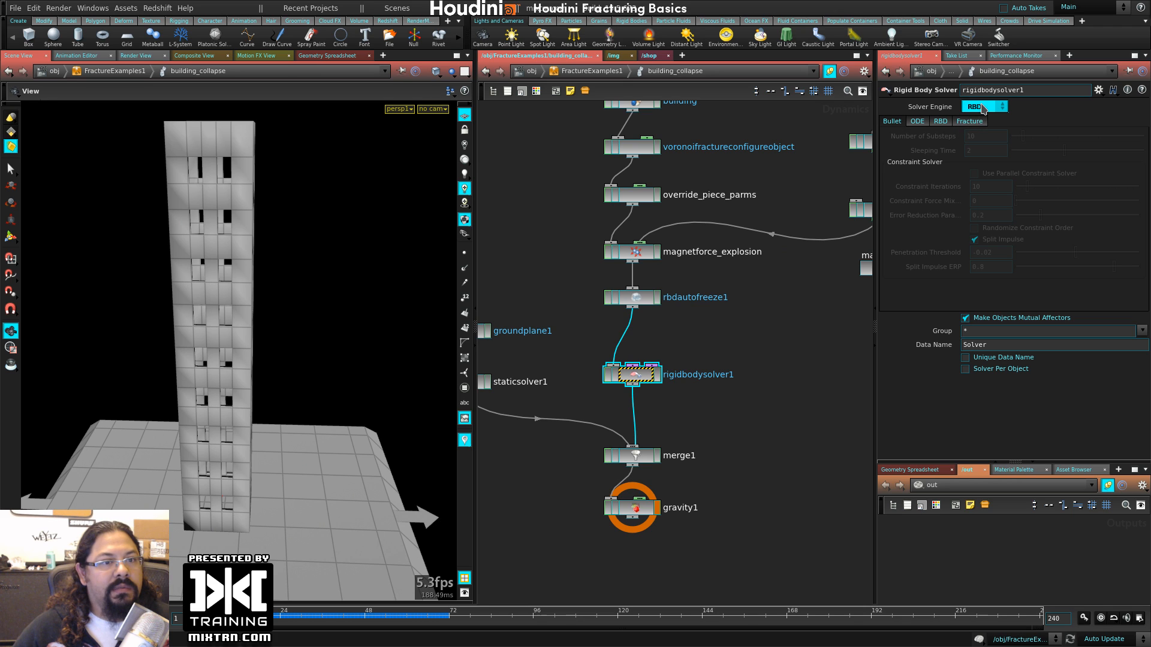
click(983, 106)
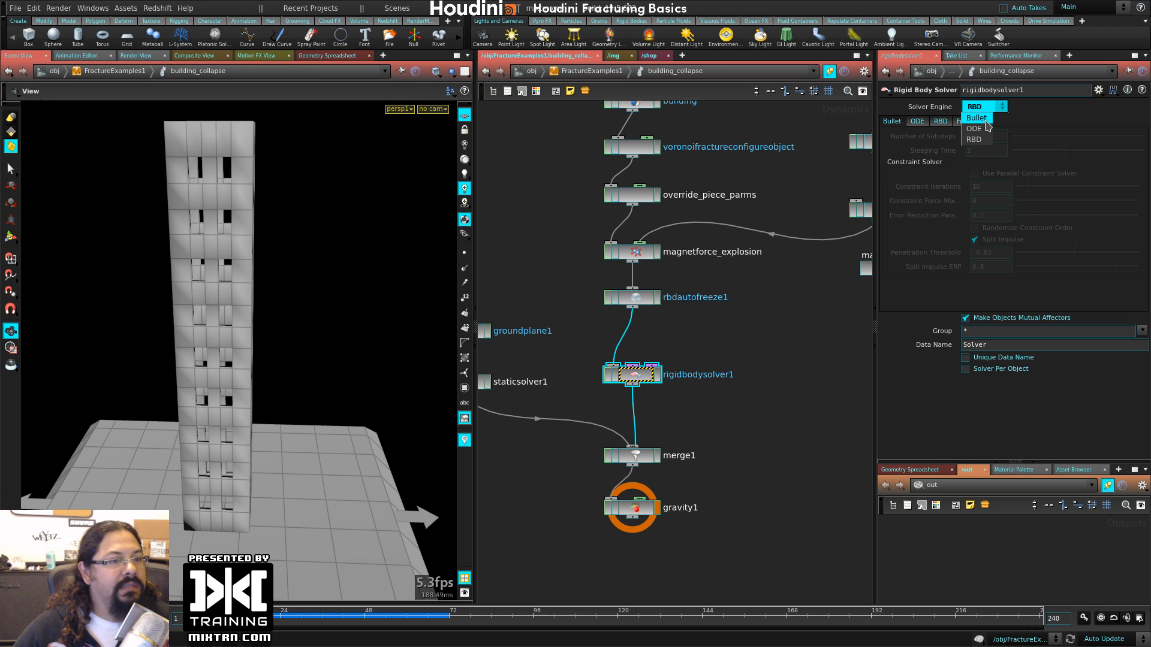
click(977, 118)
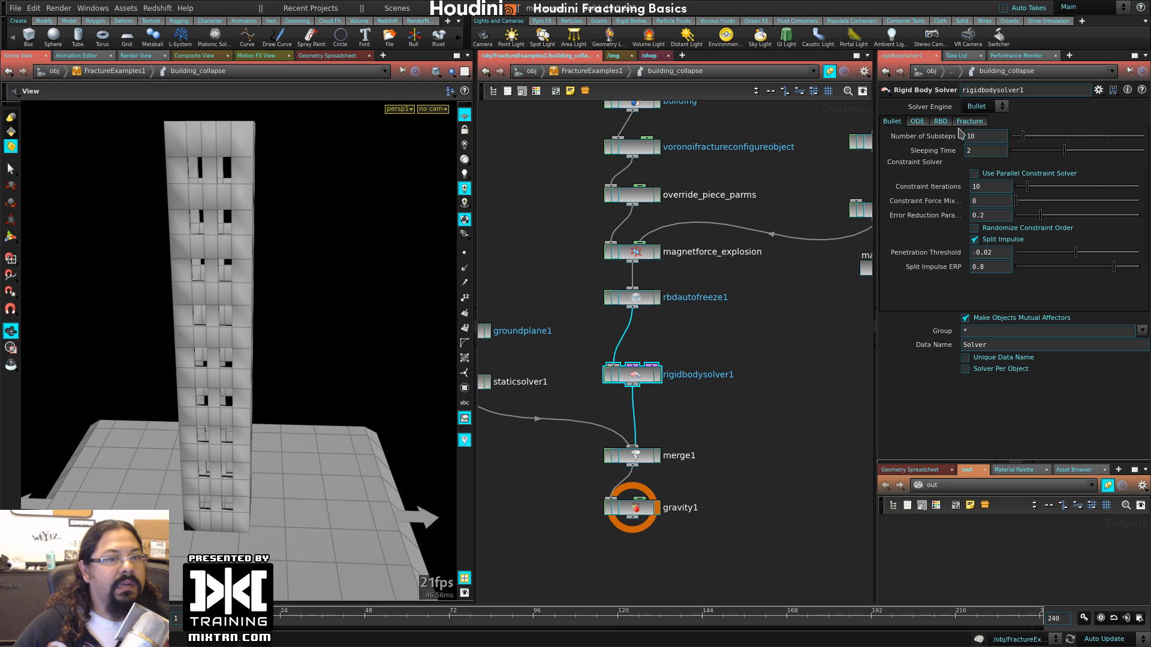
- Set the solver engine of rigidbodysolver1 back to RBD and show its RBD collision settings
click(978, 106)
click(983, 136)
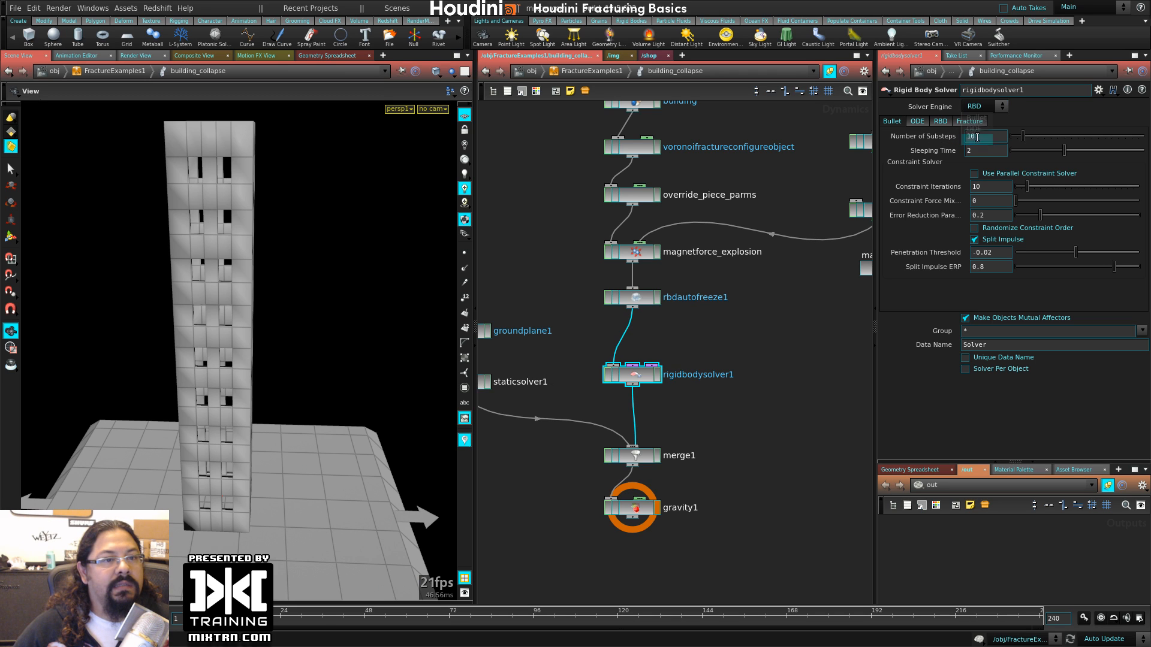
click(941, 122)
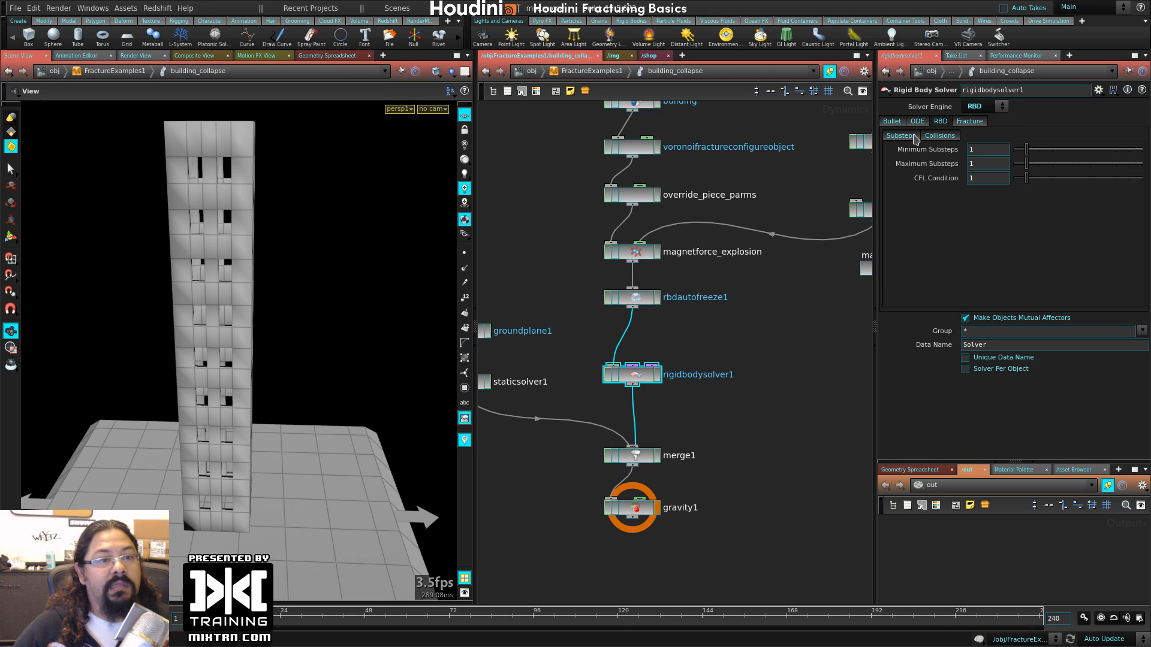
click(929, 137)
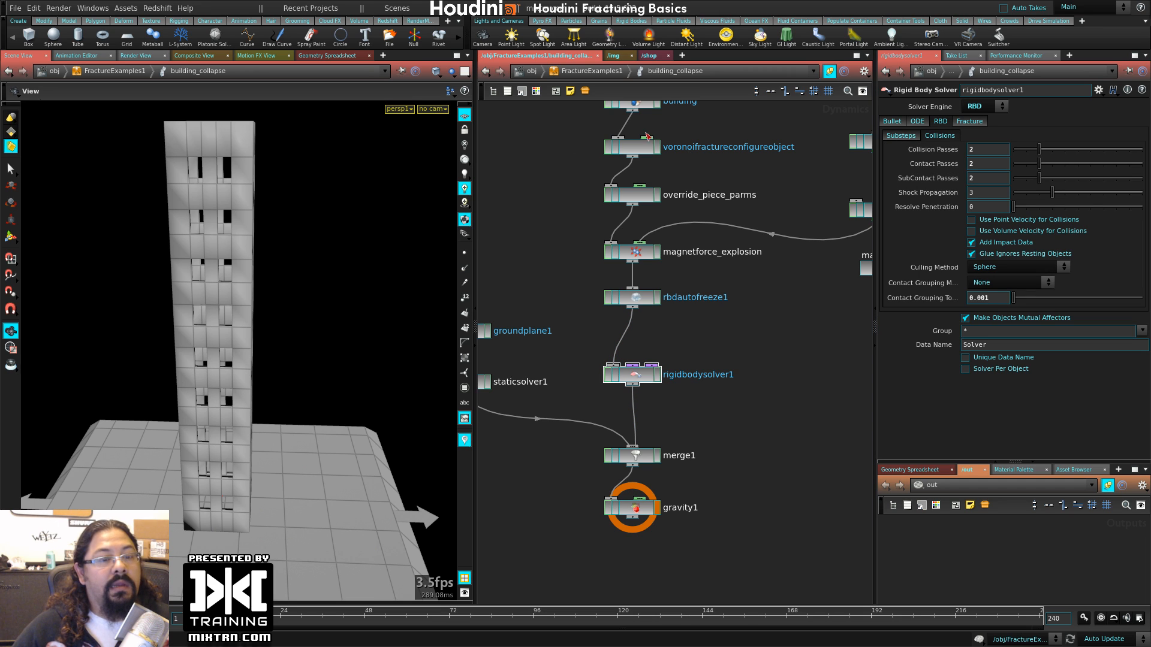
- Start a new empty scene
click(15, 8)
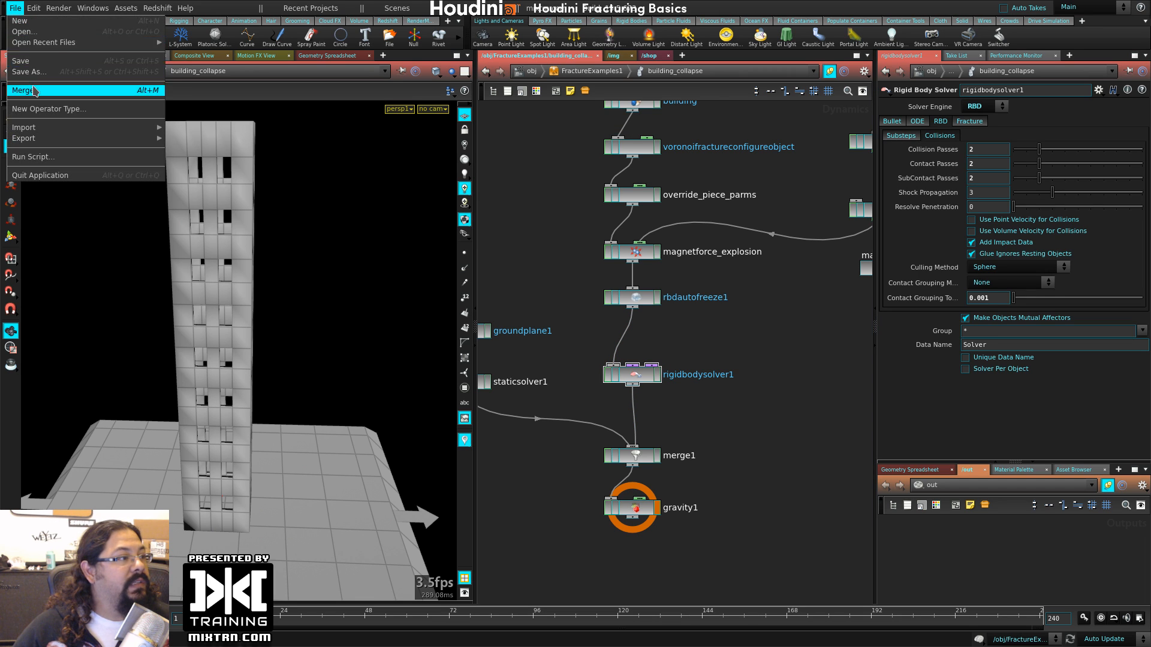
click(27, 21)
click(190, 92)
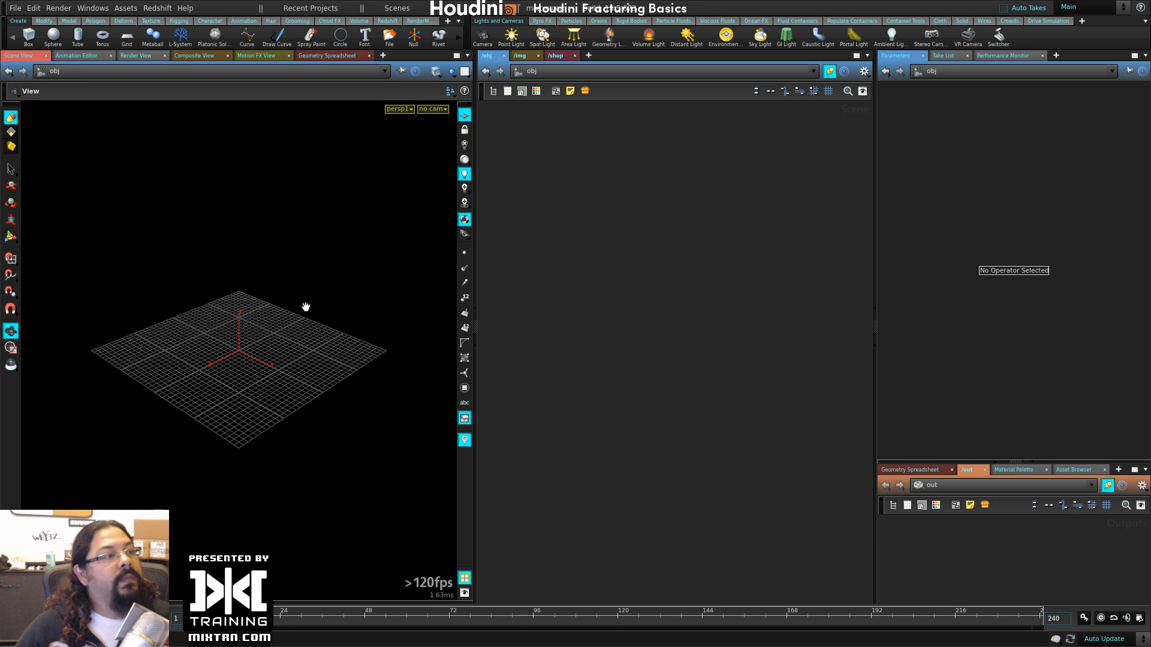
- Create a grid object at the scene origin and move its node higher up in the object network
key(Tab)
text(gri)
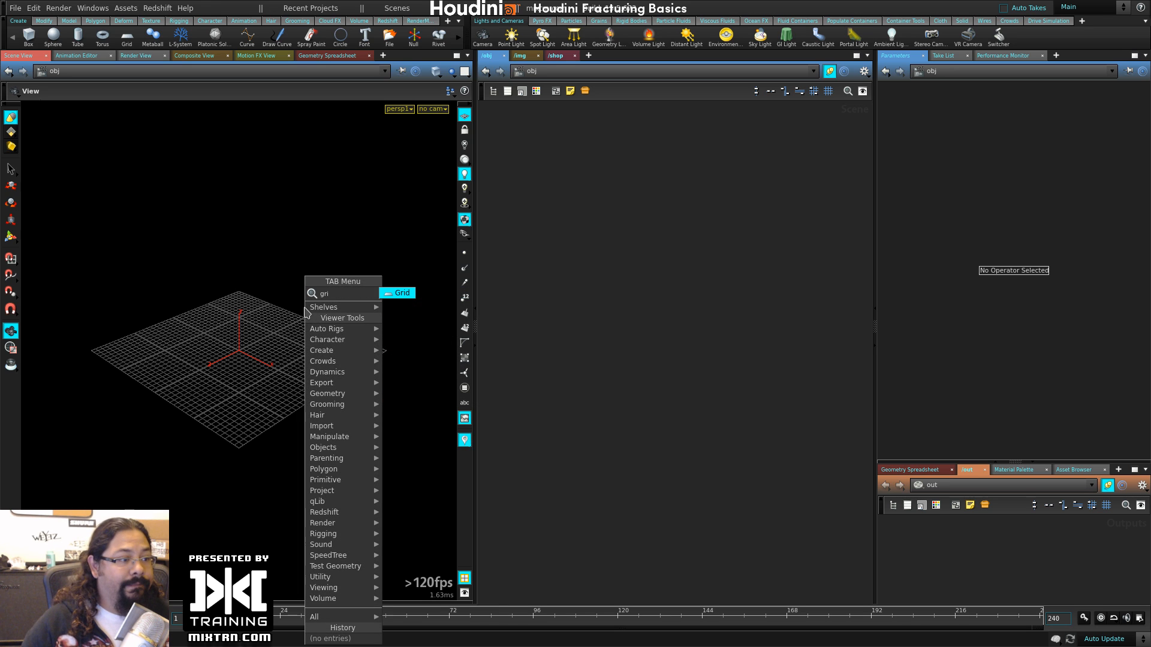
key(Return)
key(Return)
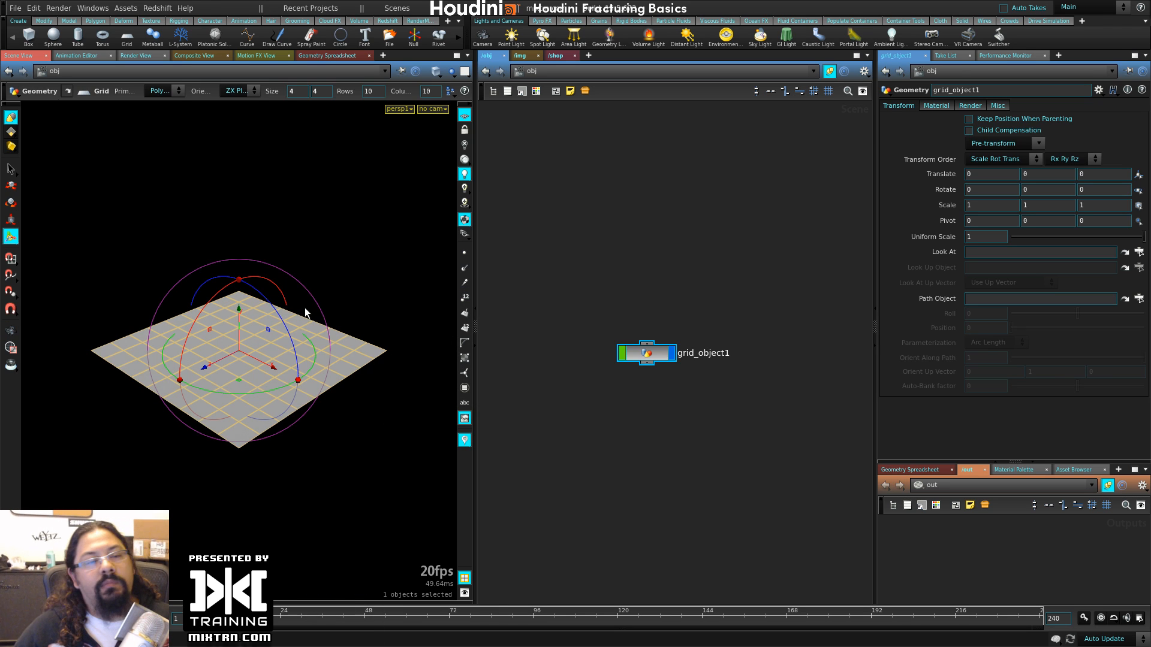
drag(654, 357, 648, 224)
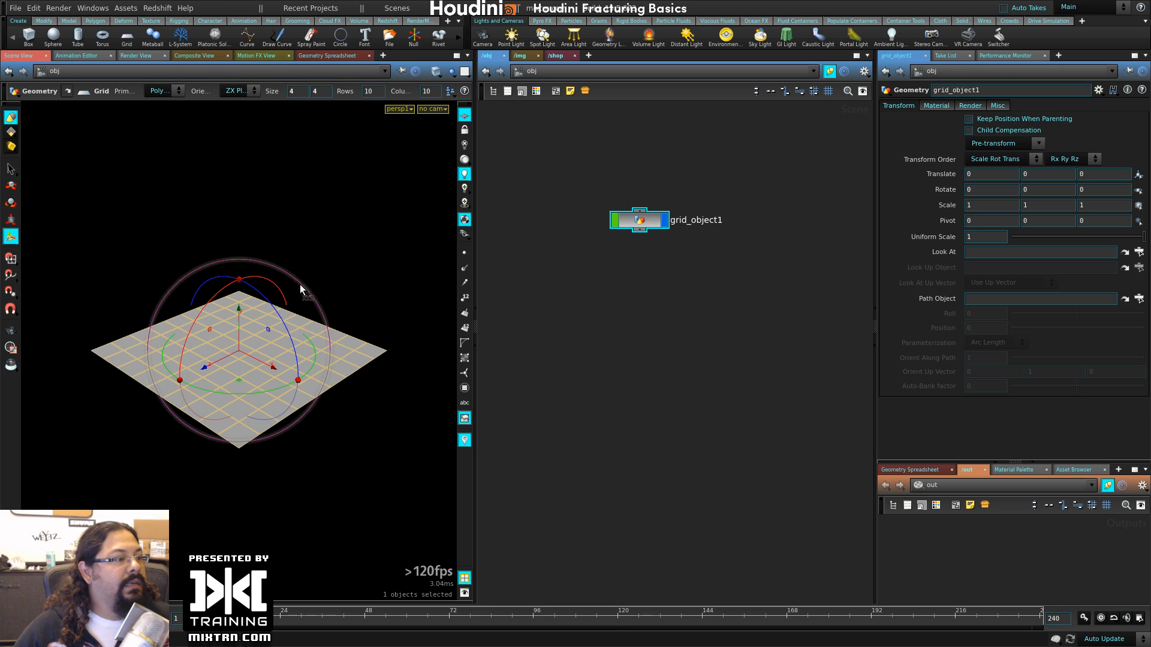
- Switch to compositing, create an image network at the img level and enter it
click(198, 56)
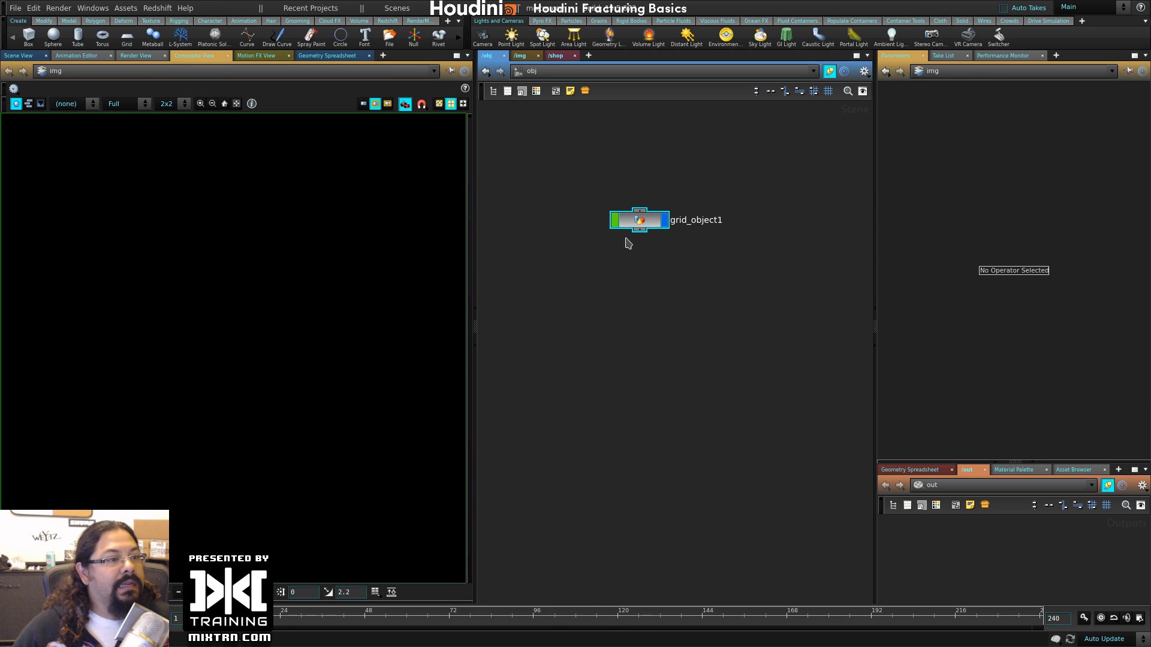
click(521, 56)
key(Tab)
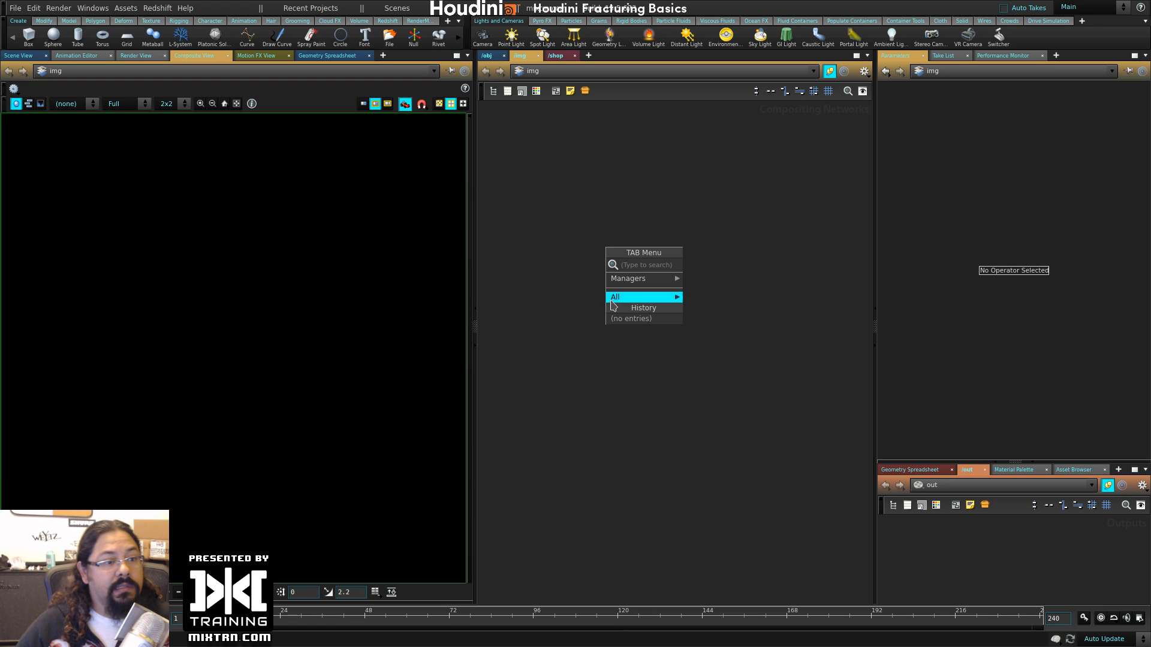
click(713, 279)
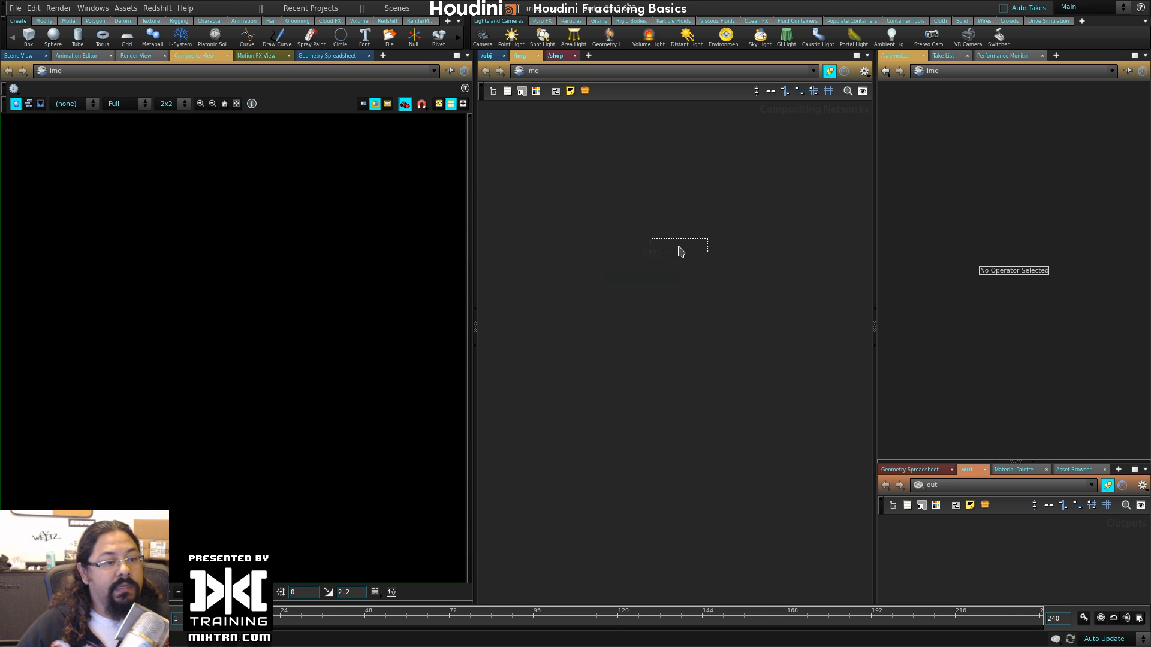
click(678, 248)
double_click(678, 247)
- Add a VOP COP2 Generator node inside the img1 network
key(Tab)
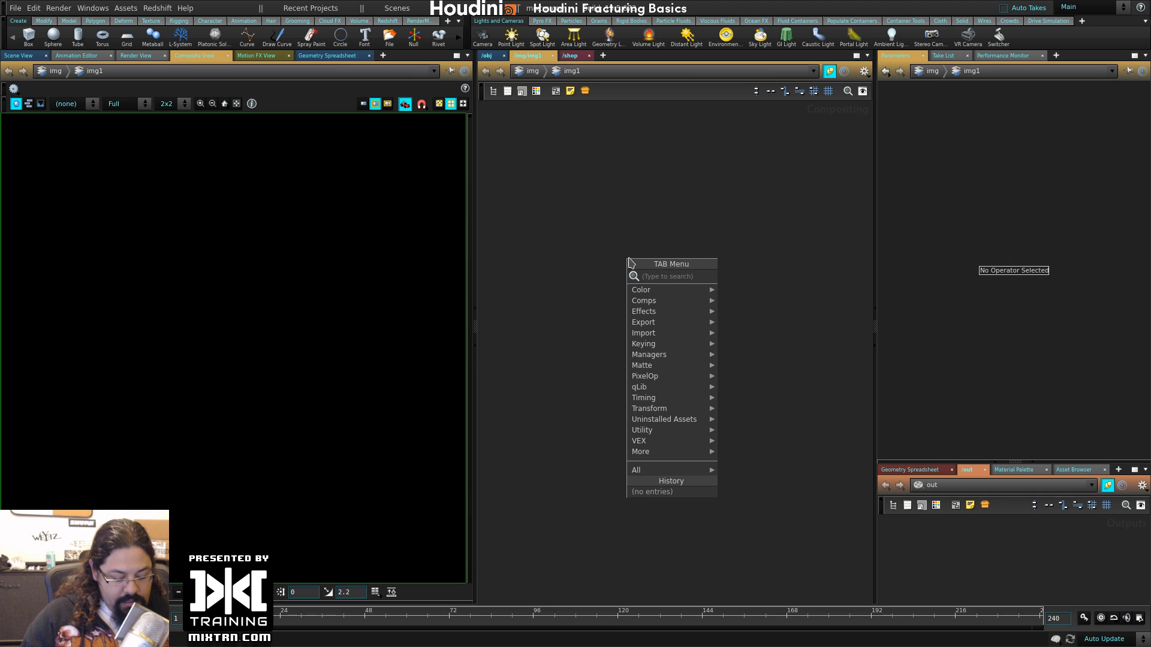
text(vo)
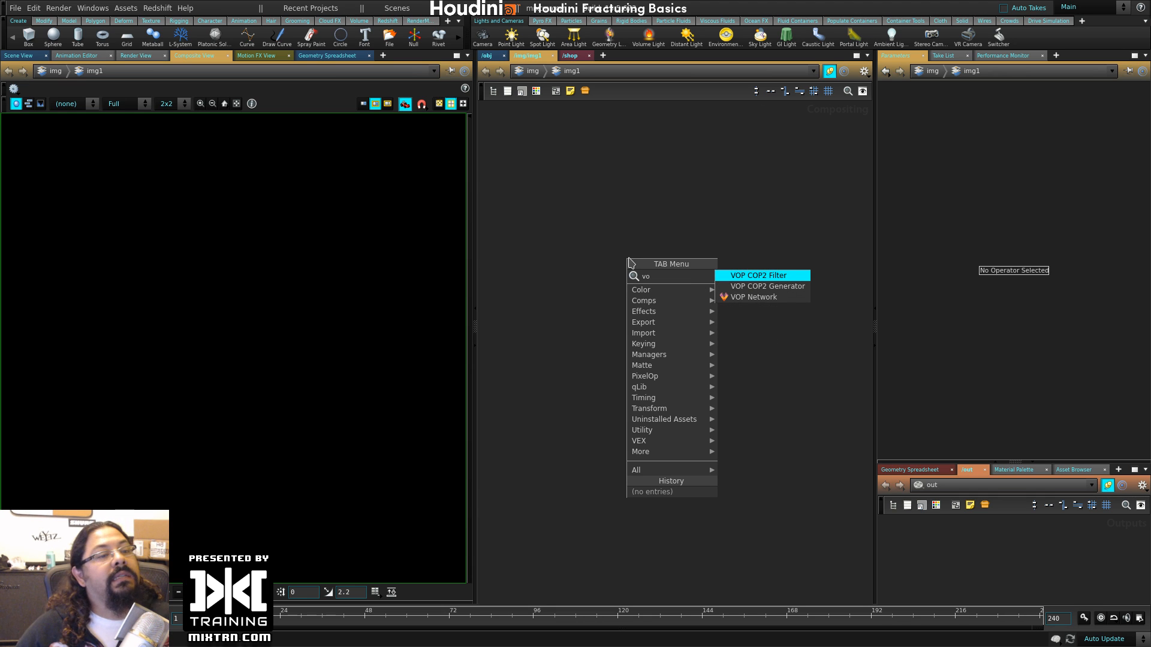
click(767, 285)
click(630, 259)
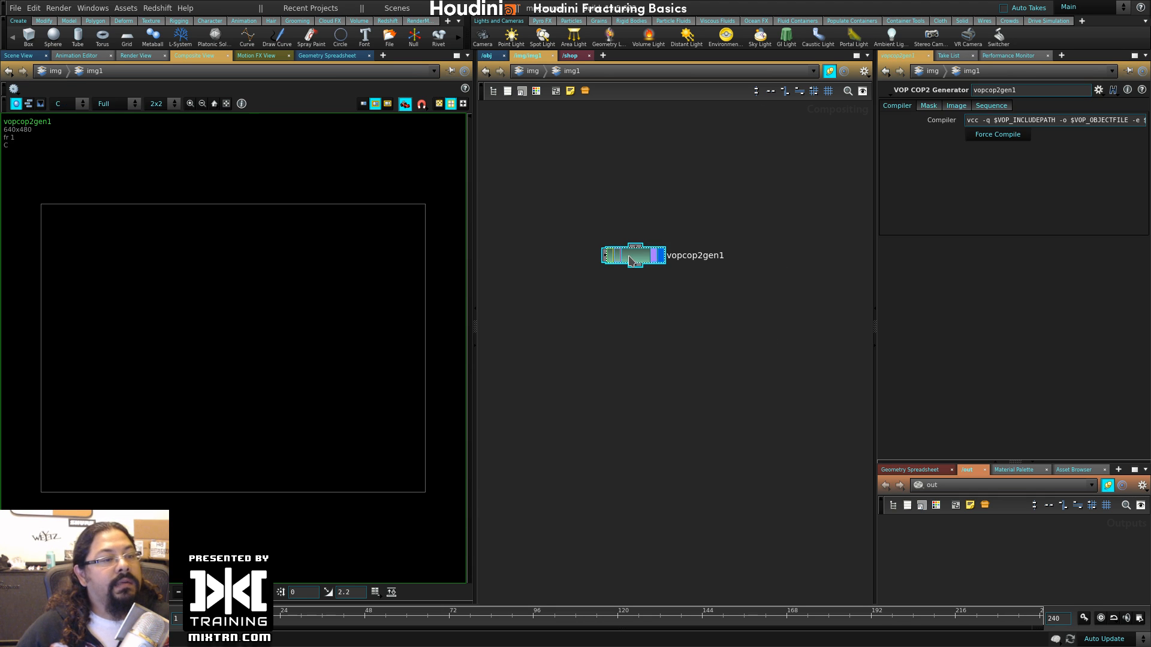
- Enter the vopcop2gen1 generator and add a Voronoi Noise node between the globals and the output
double_click(631, 260)
key(Tab)
text(v)
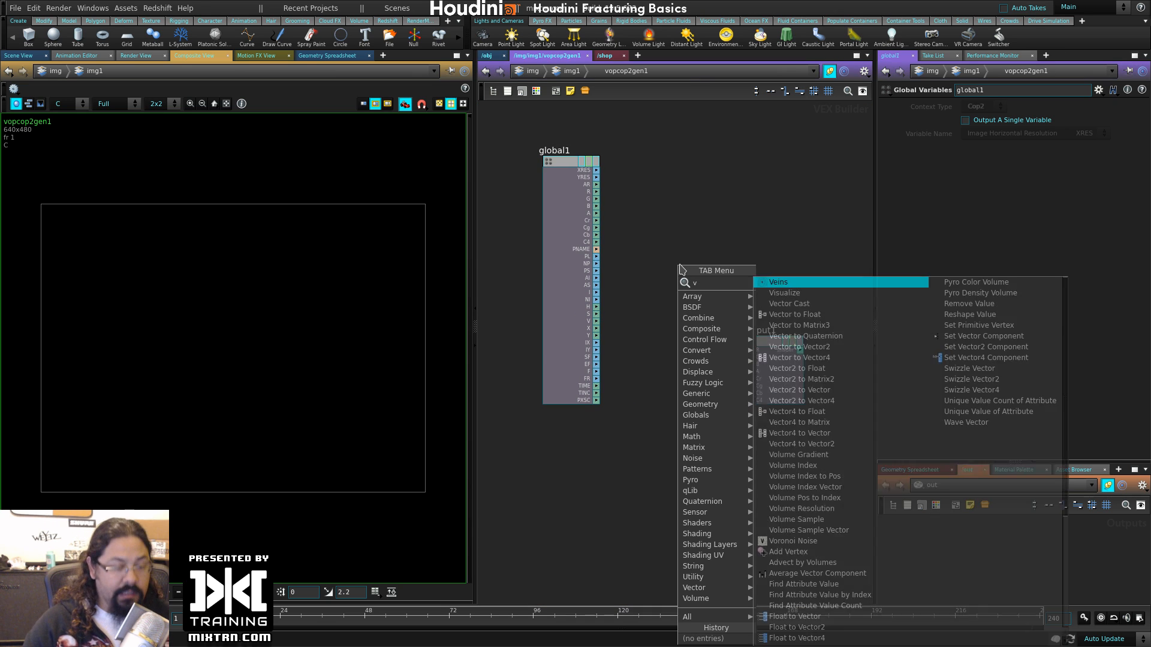
text(oro)
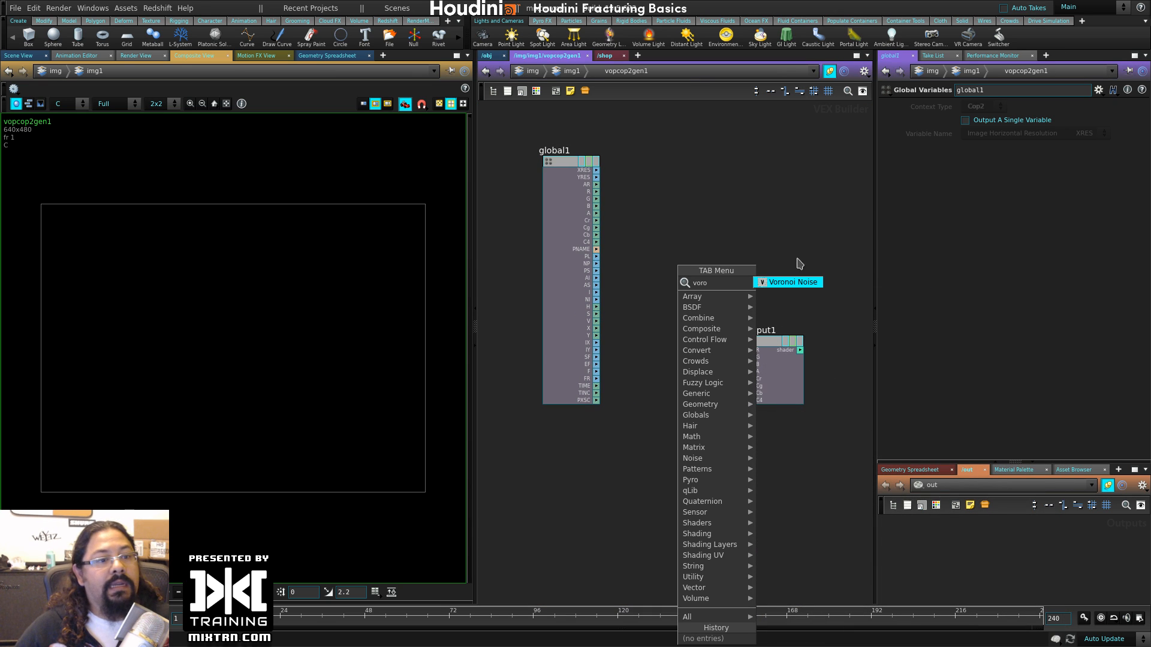
click(803, 287)
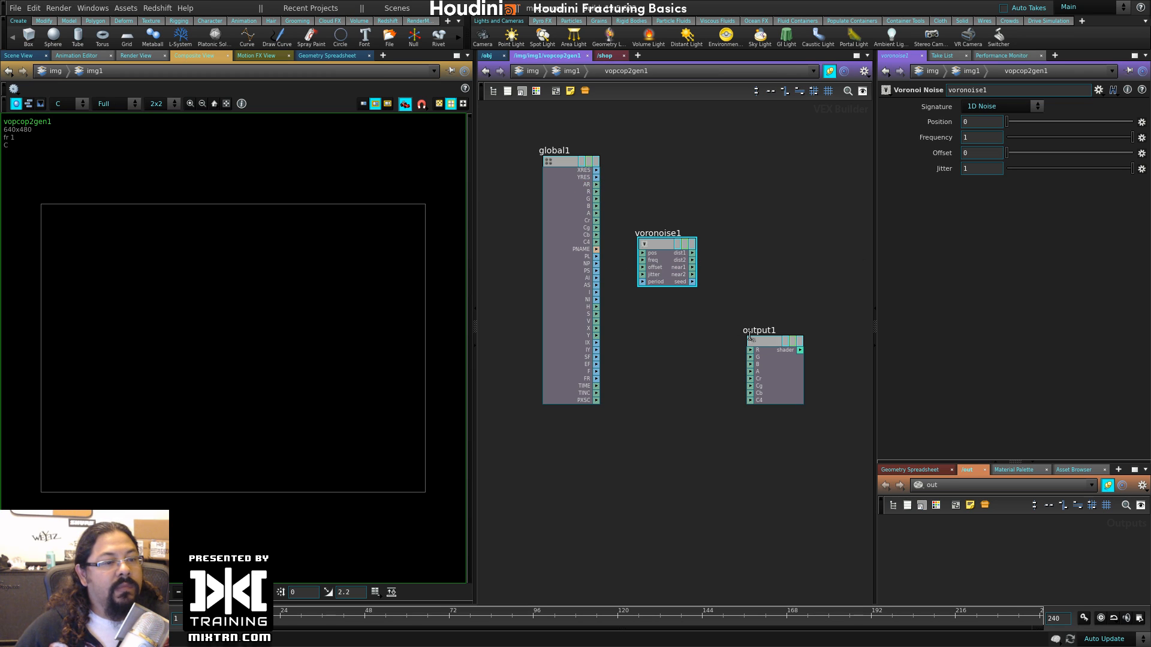
- Connect the Voronoi noise's dist1 to output1's R and the global X to its pos input, spacing the three nodes out in a row
drag(773, 349, 799, 235)
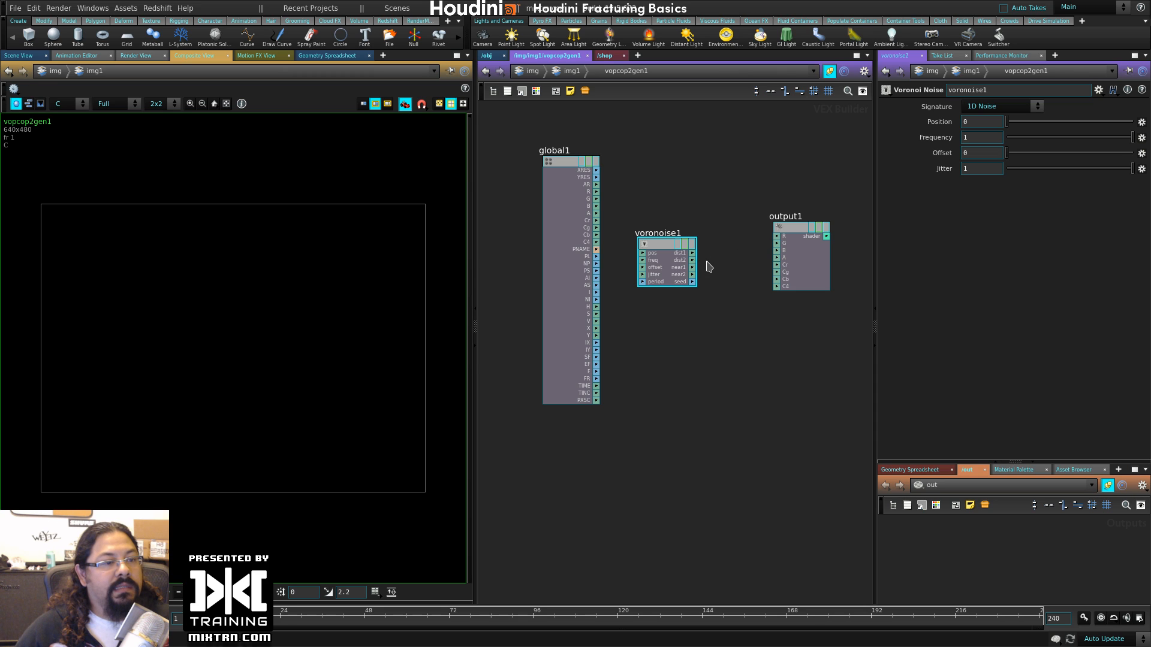
drag(691, 257, 783, 238)
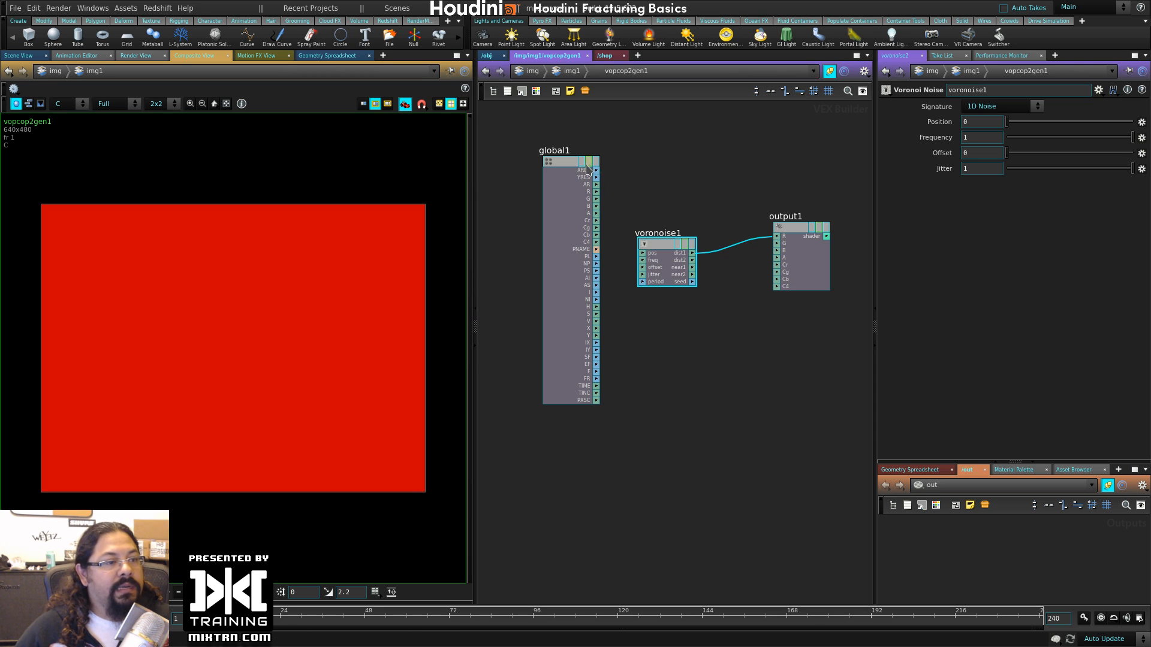
drag(656, 246, 685, 229)
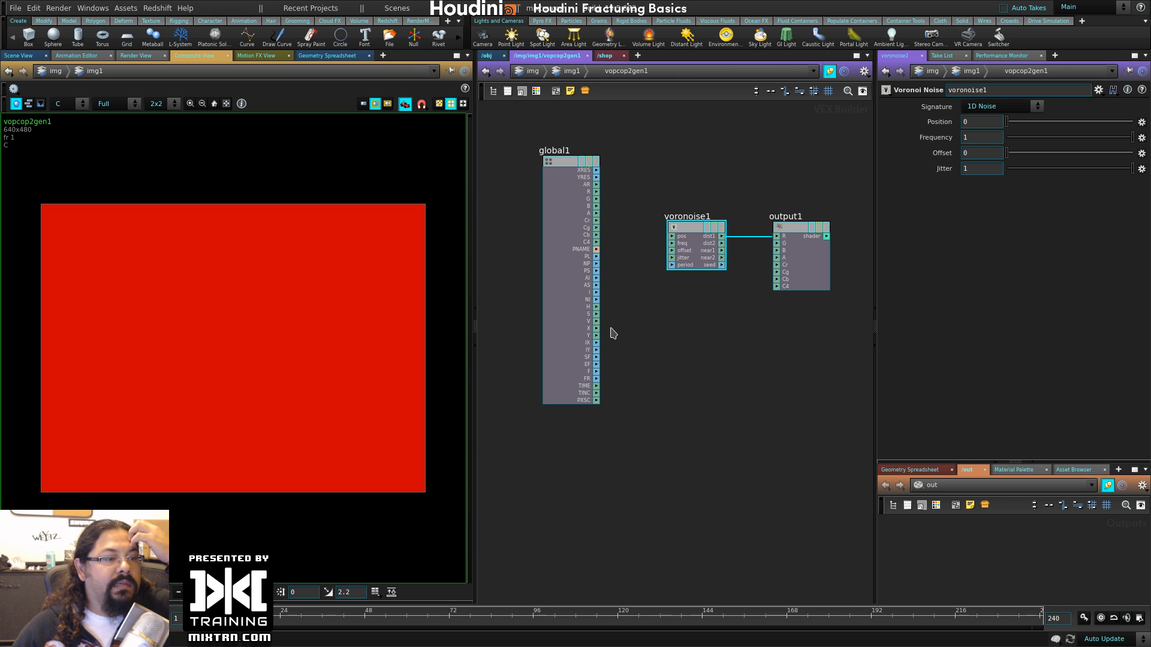
drag(598, 329, 672, 236)
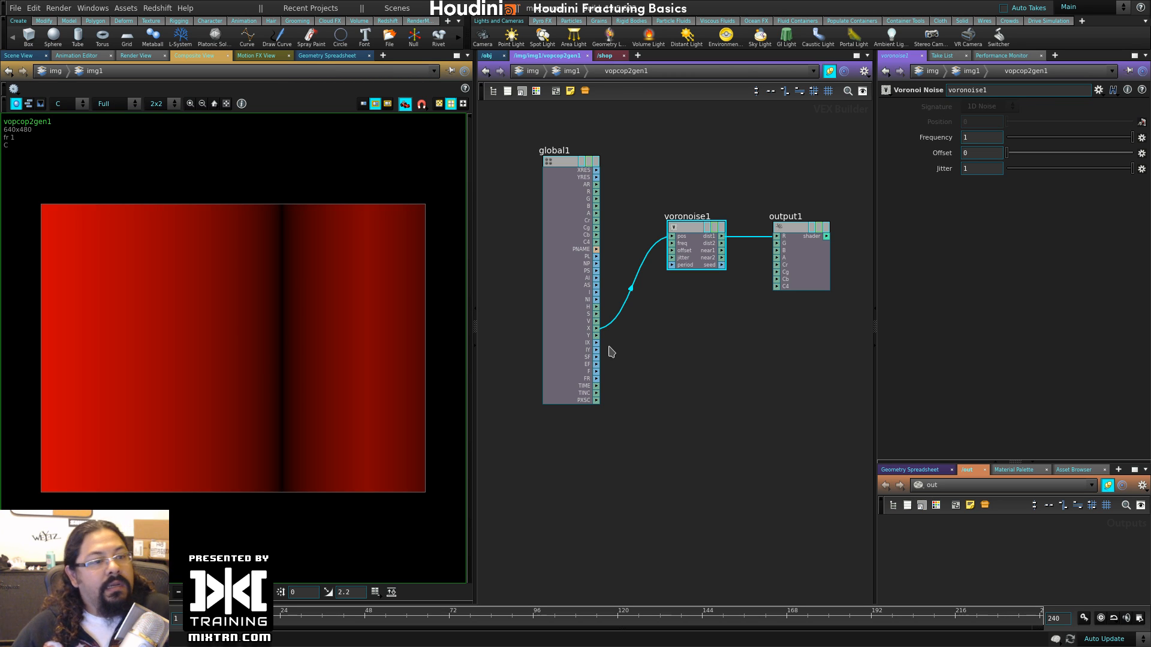
drag(564, 162, 517, 162)
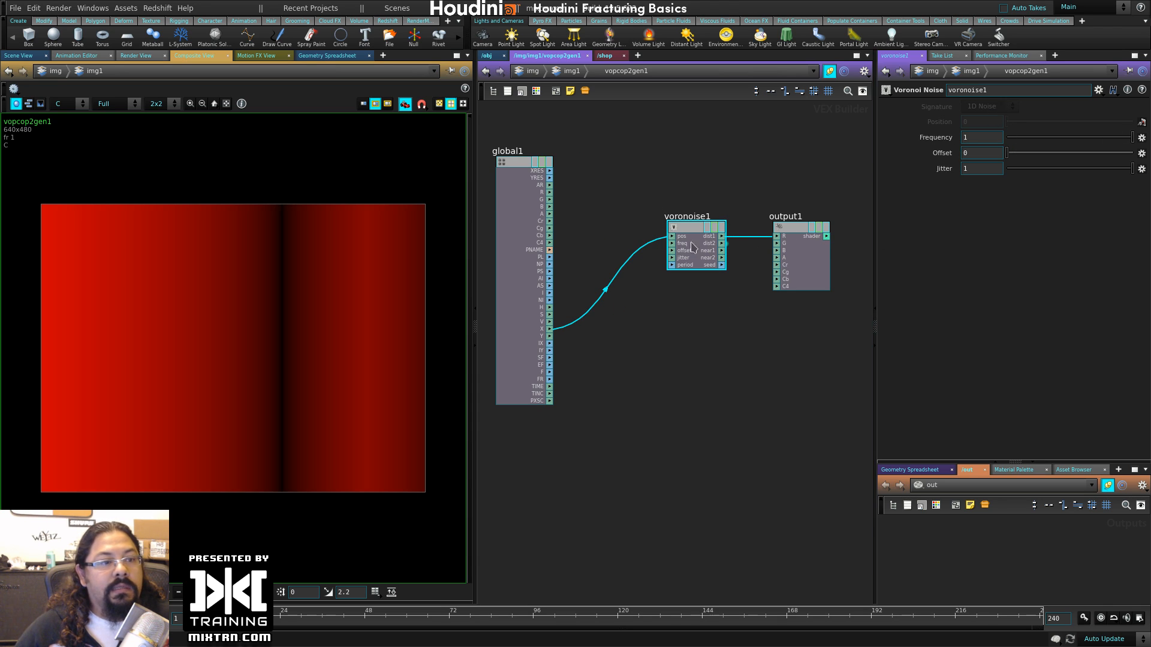
- Unplug the Voronoi noise's pos input and set the node to 3D Vector Noise with a frequency of -24 on all axes
drag(670, 240, 643, 240)
click(1000, 108)
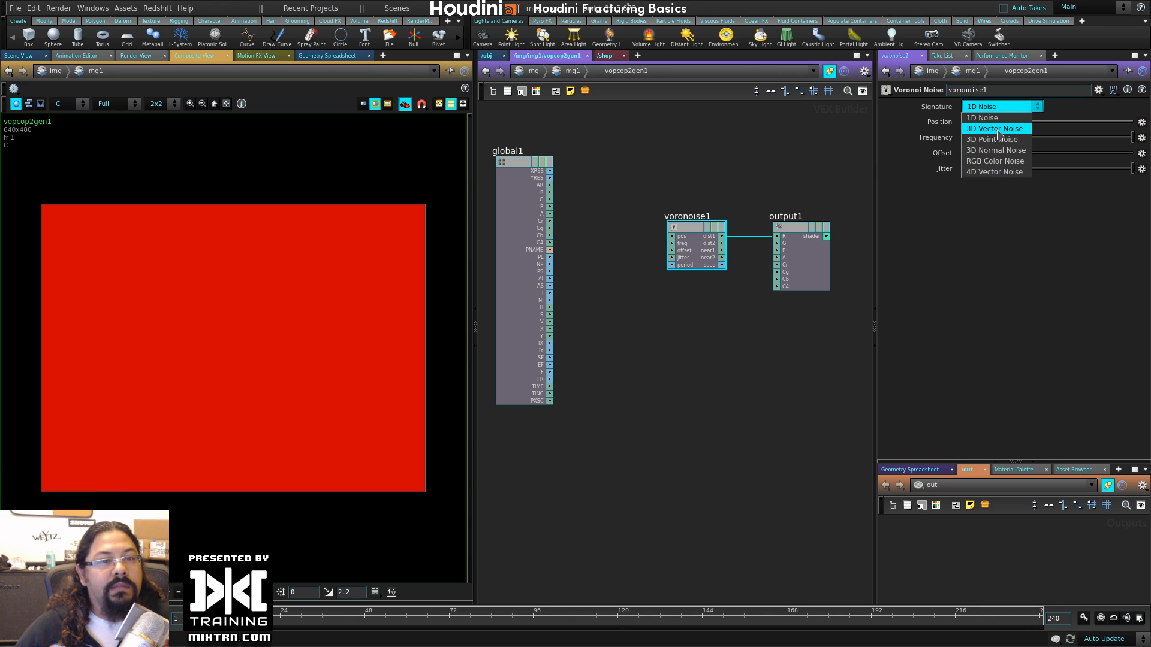
click(996, 128)
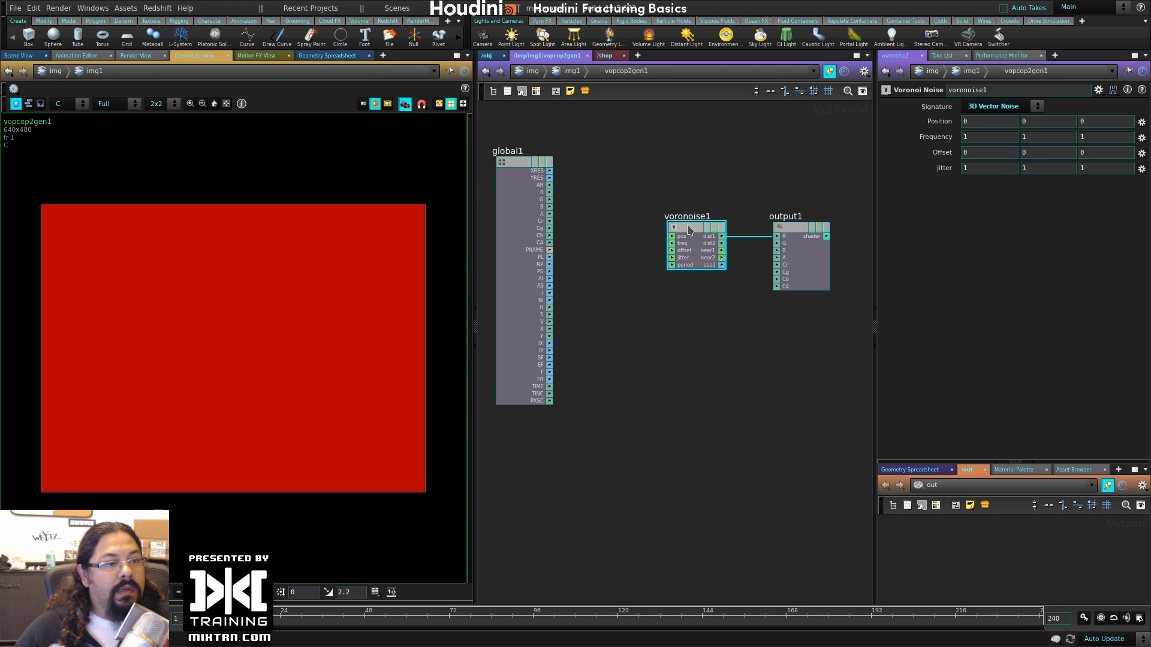
drag(689, 230, 660, 230)
middle_drag(965, 123, 806, 126)
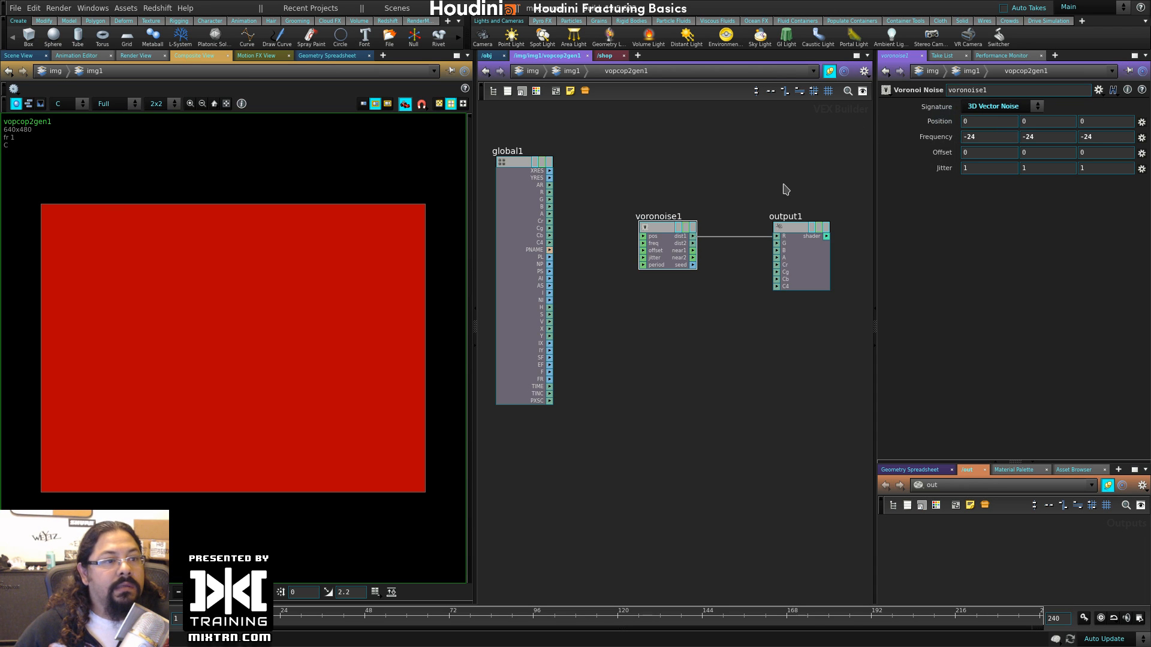
- Delete the image network at the img level and select the grid object in the object network
click(533, 70)
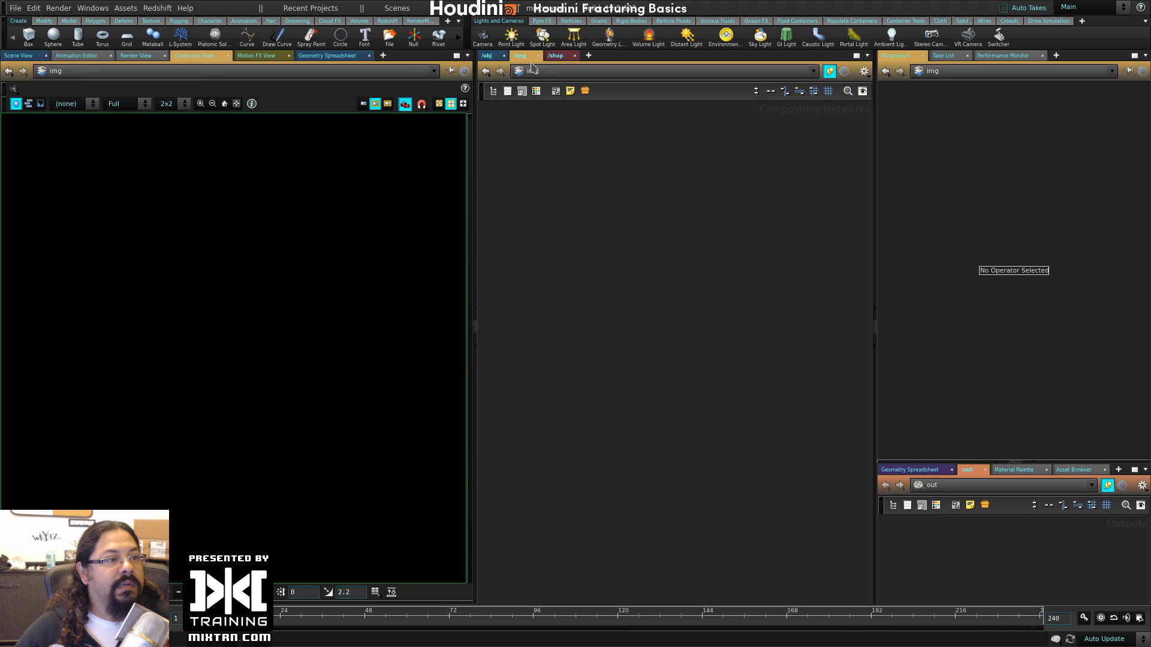
click(487, 55)
click(653, 221)
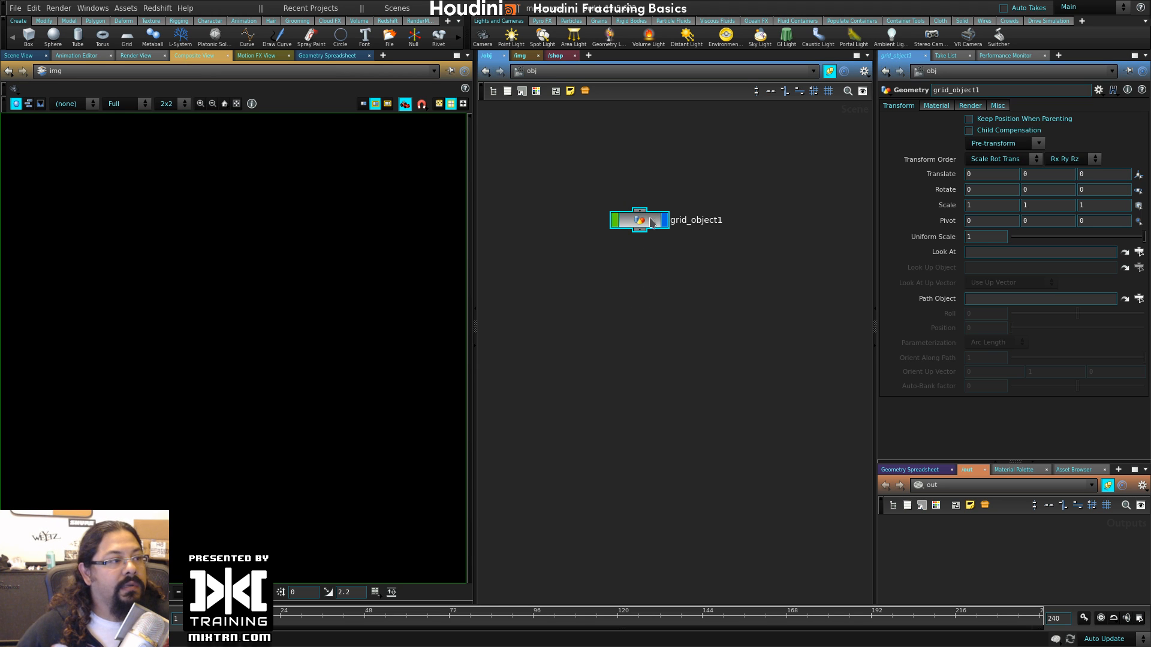
- Add a Material Shader Builder node to the shop network
click(555, 55)
key(Tab)
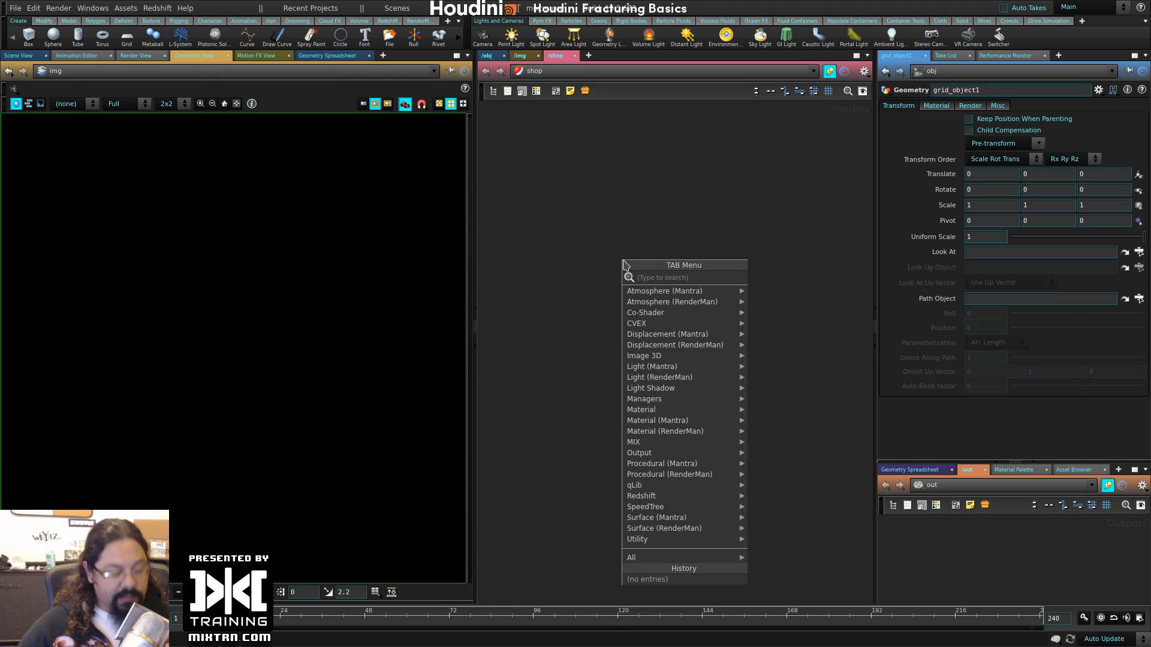
text(mater)
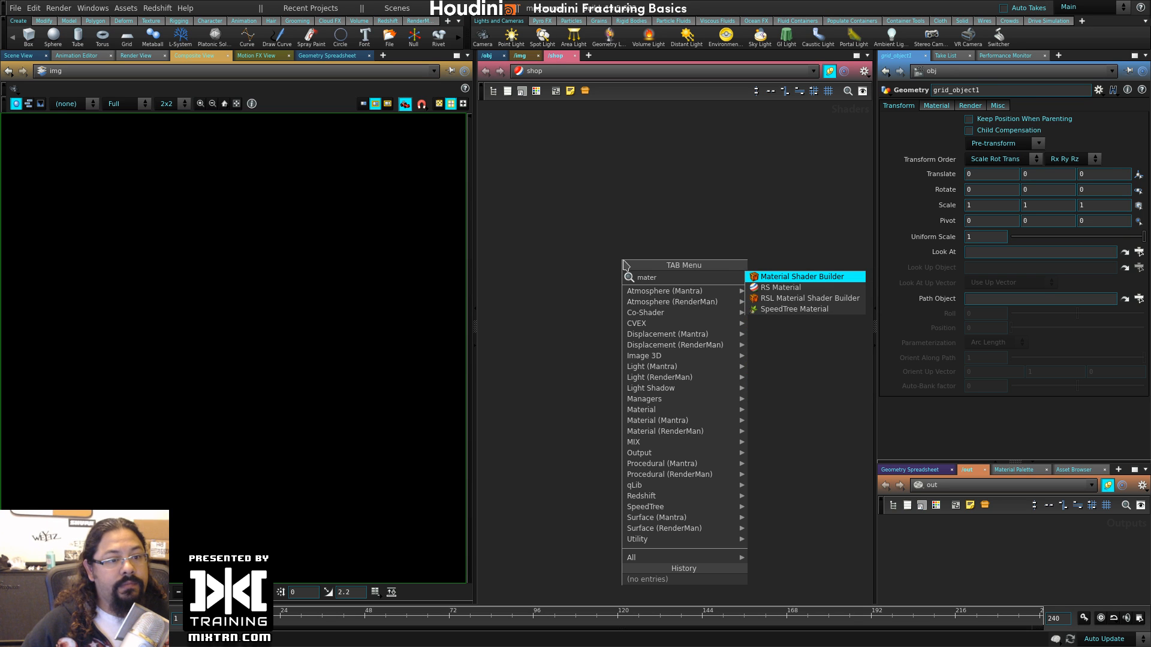
key(Return)
click(624, 265)
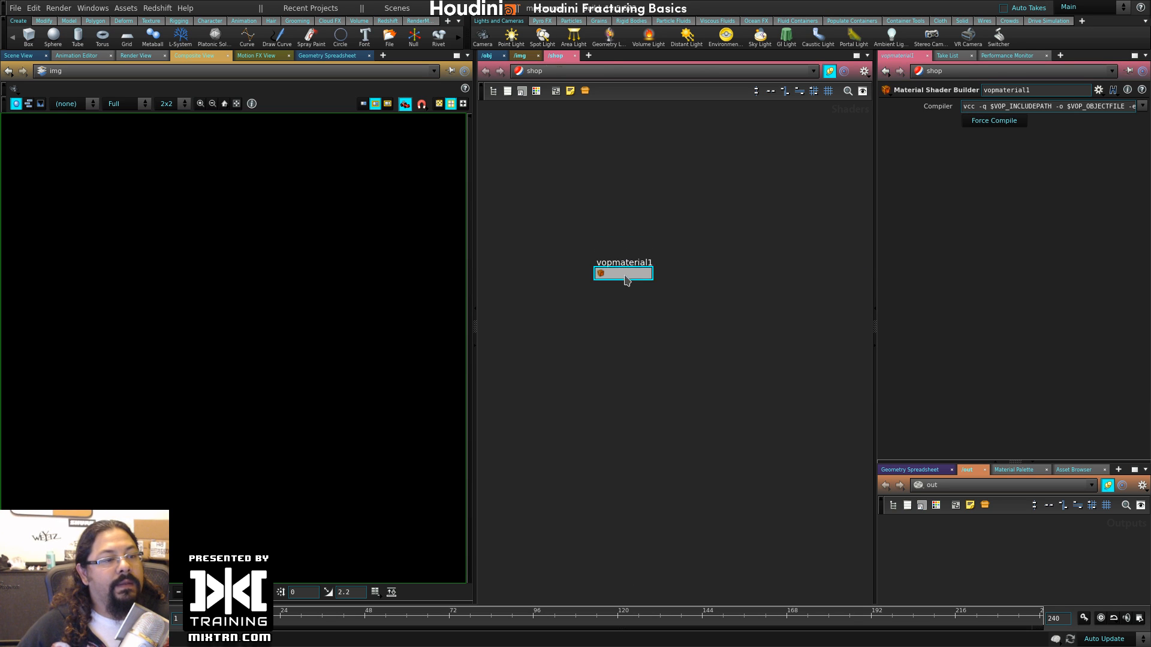
- Enter vopmaterial1 and add a Voronoi Noise node between surface_globals and surface_output
double_click(624, 277)
click(694, 295)
key(Tab)
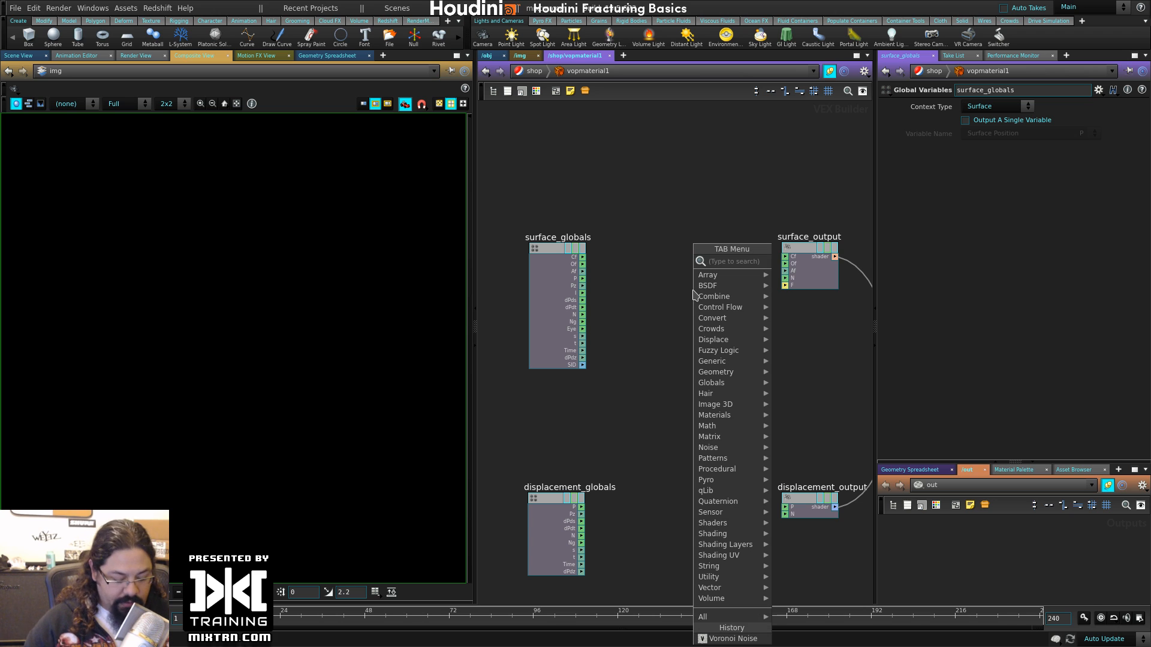
text(vot)
key(BackSpace)
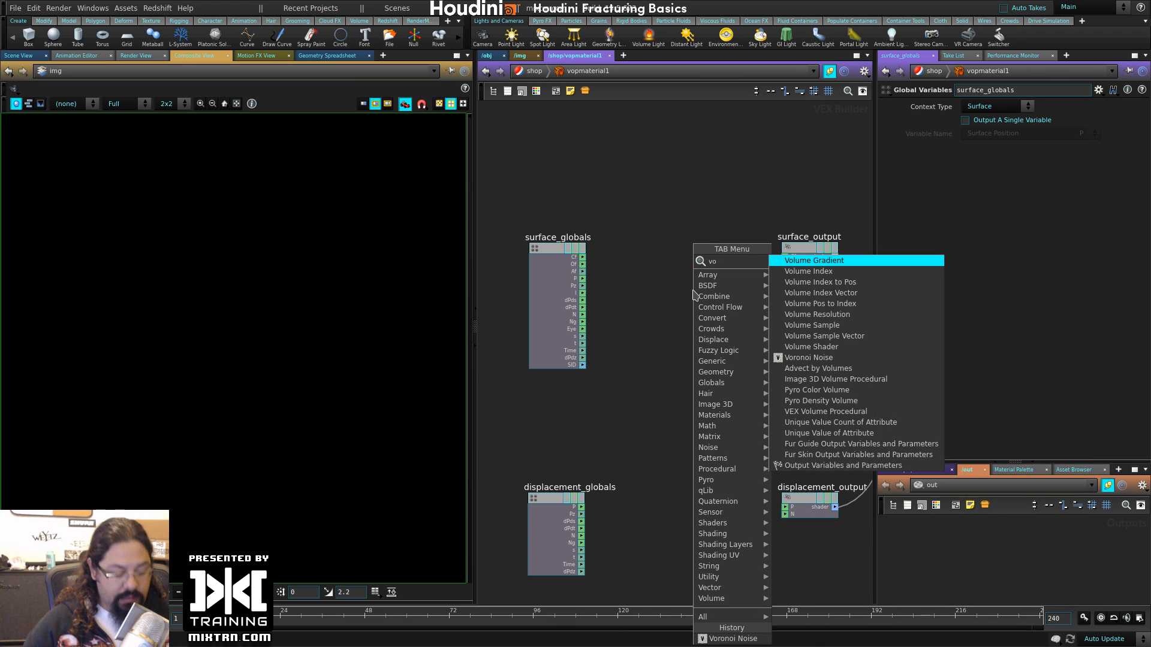
text(ro)
key(Return)
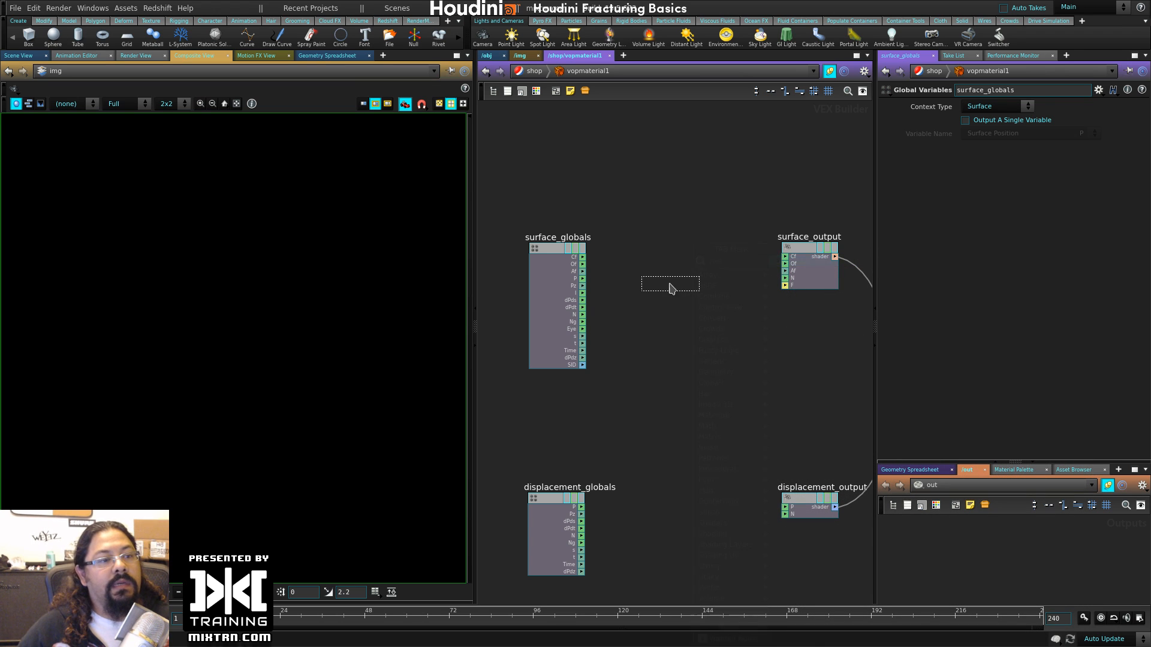
click(671, 285)
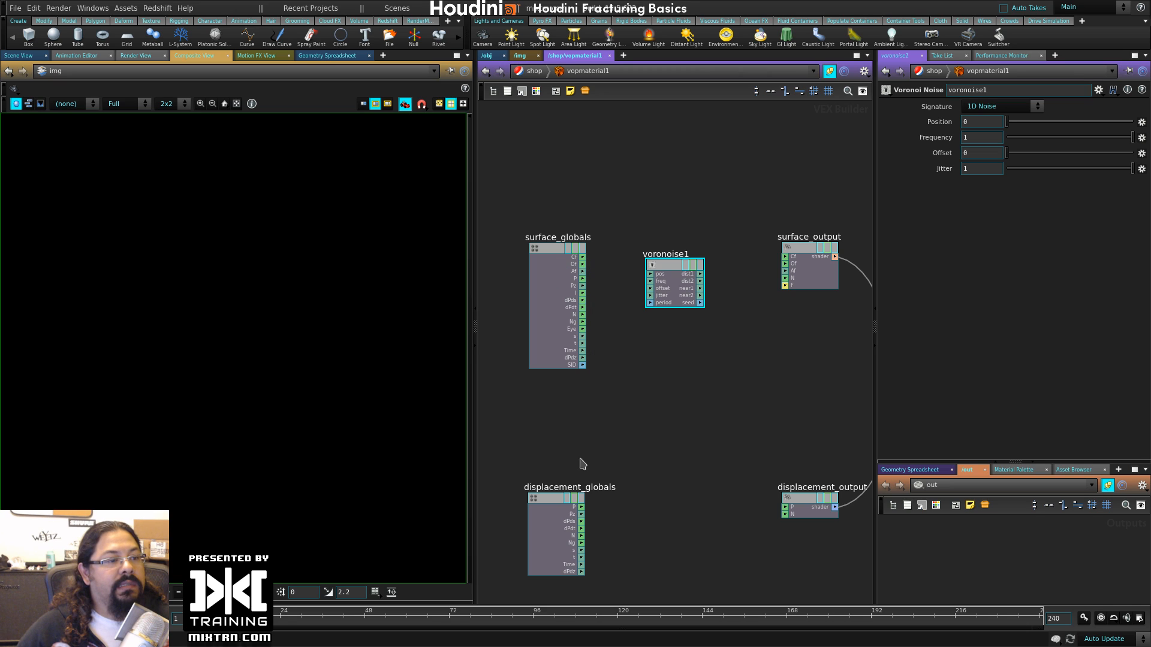
- Connect the surface globals' P to the Voronoi noise's pos input and its dist1 output to surface_output's Cf
mouse_move(583, 279)
mouse_down()
mouse_move(629, 292)
mouse_move(658, 286)
mouse_move(650, 274)
mouse_move(660, 282)
mouse_up()
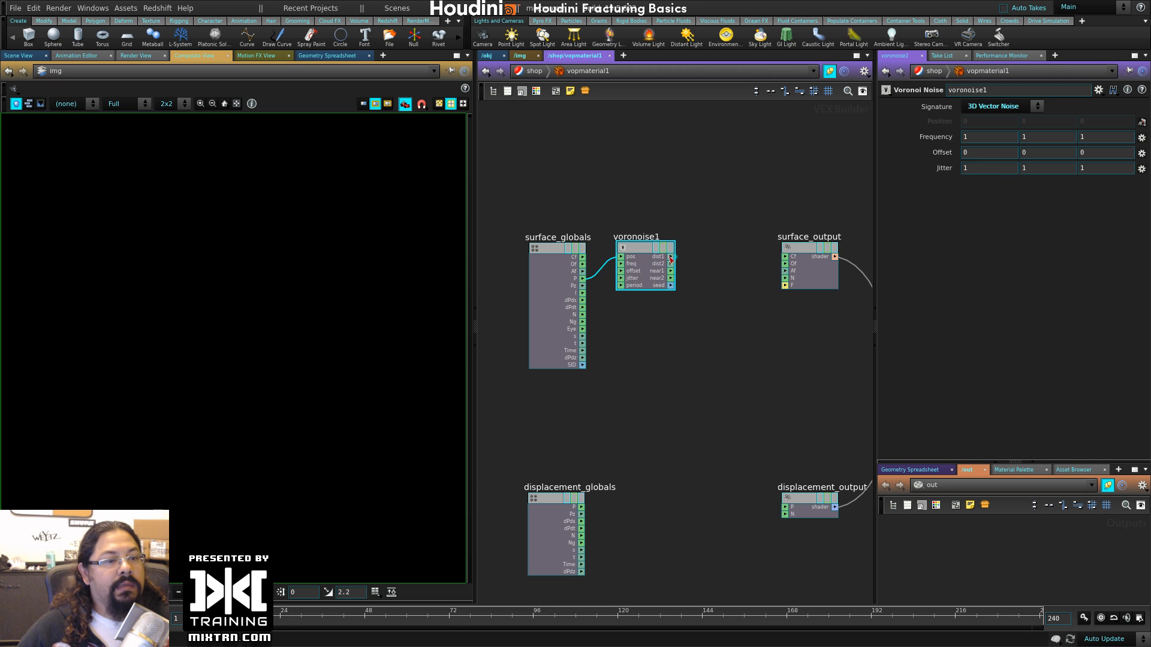
click(671, 257)
click(785, 256)
click(488, 55)
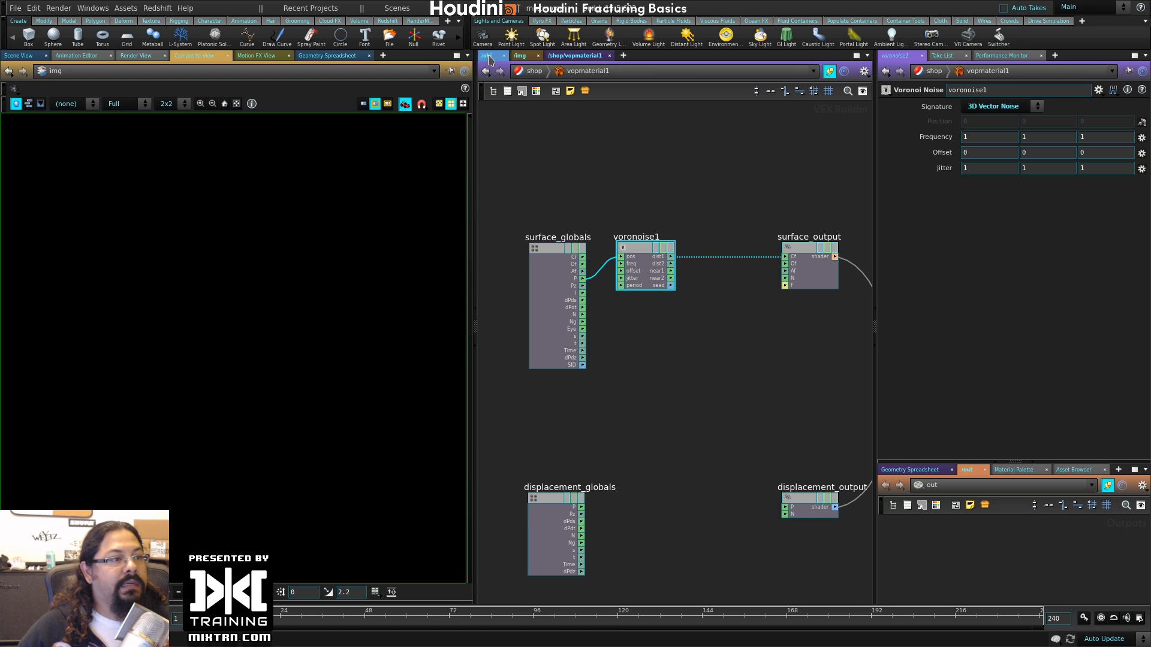
key(Tab)
drag(577, 170, 655, 258)
click(937, 106)
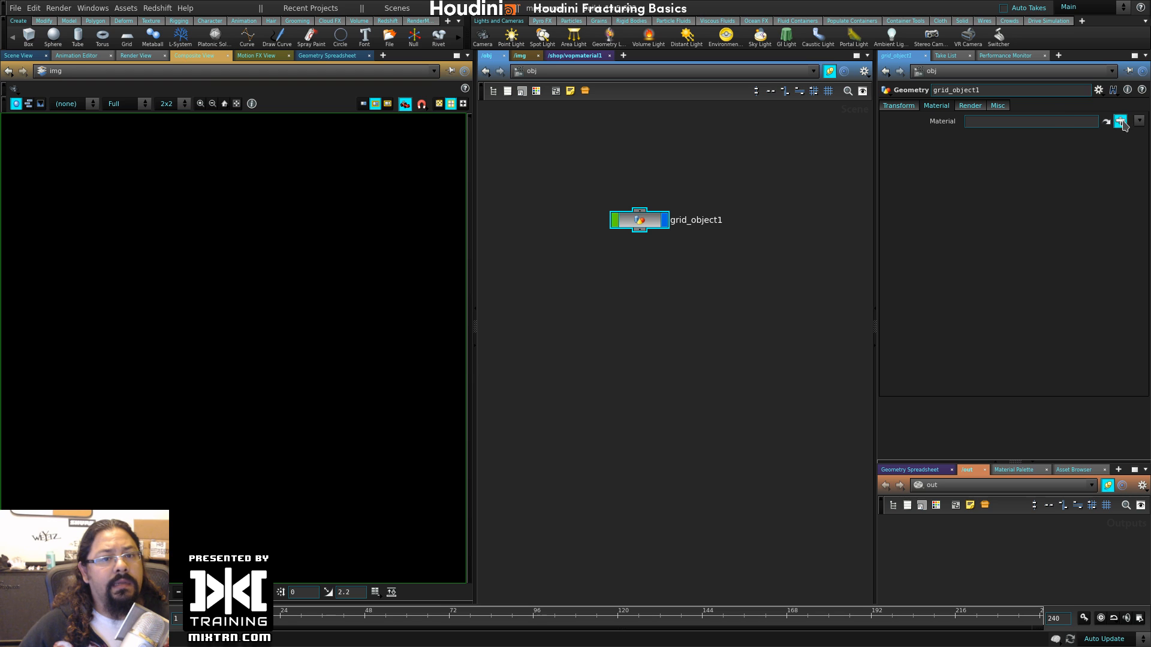
click(1120, 121)
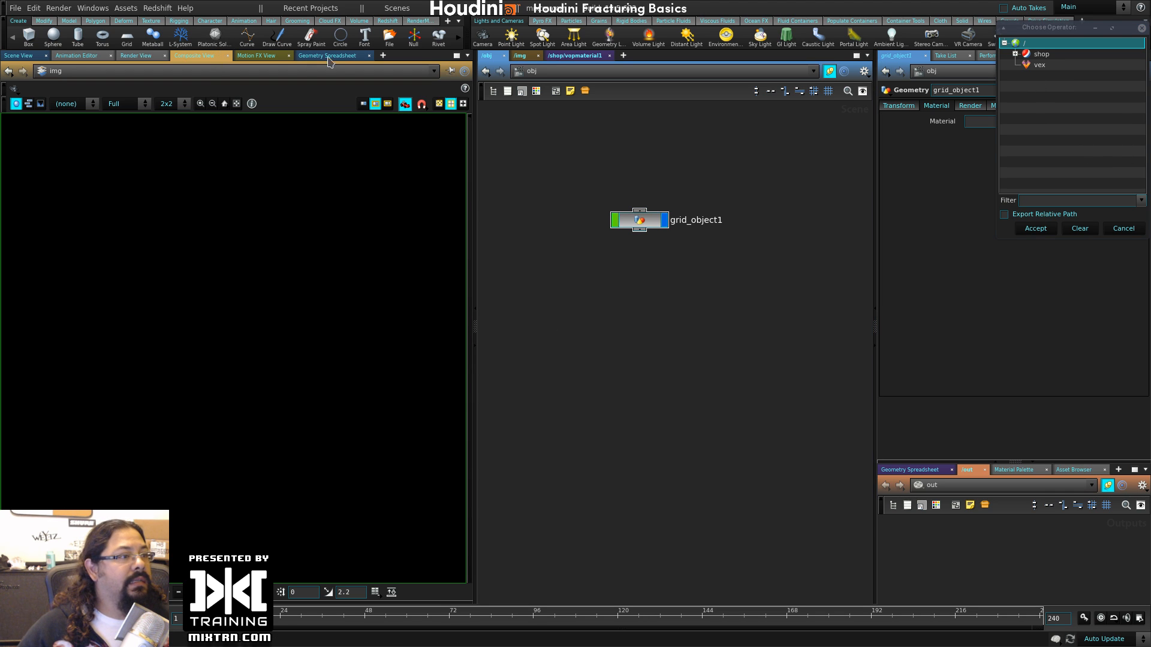
- Add a Shader View pane tab and point it at vopmaterial1, with the material's network open for editing
click(383, 56)
mouse_move(433, 78)
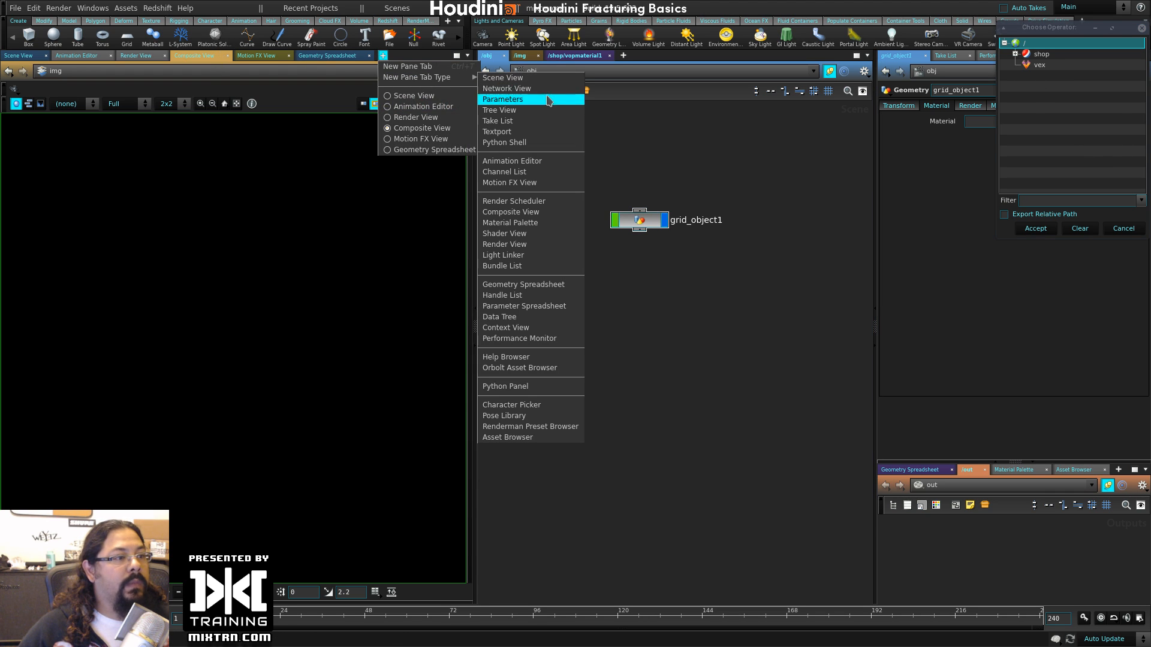
click(531, 233)
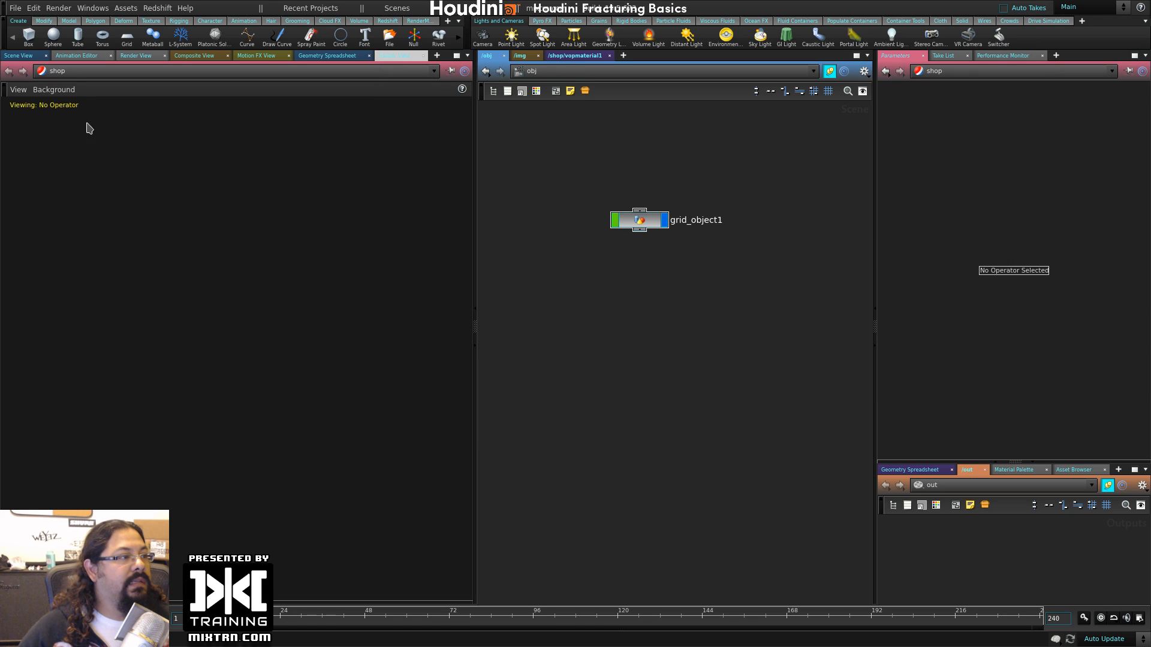
click(573, 56)
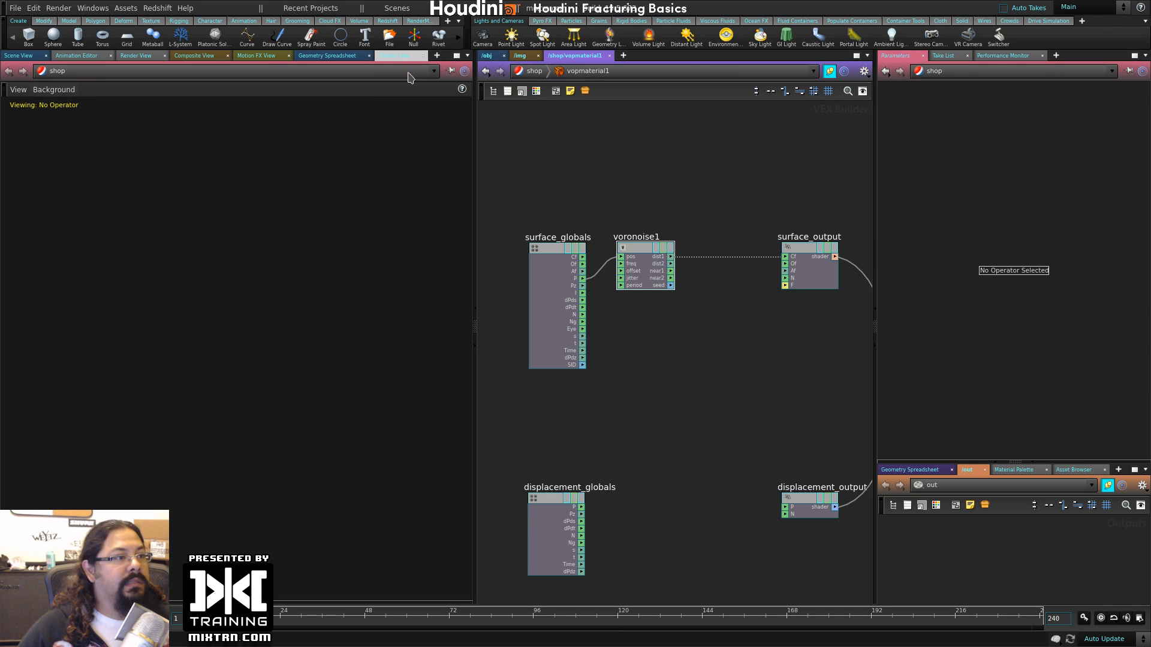
click(409, 73)
mouse_move(444, 111)
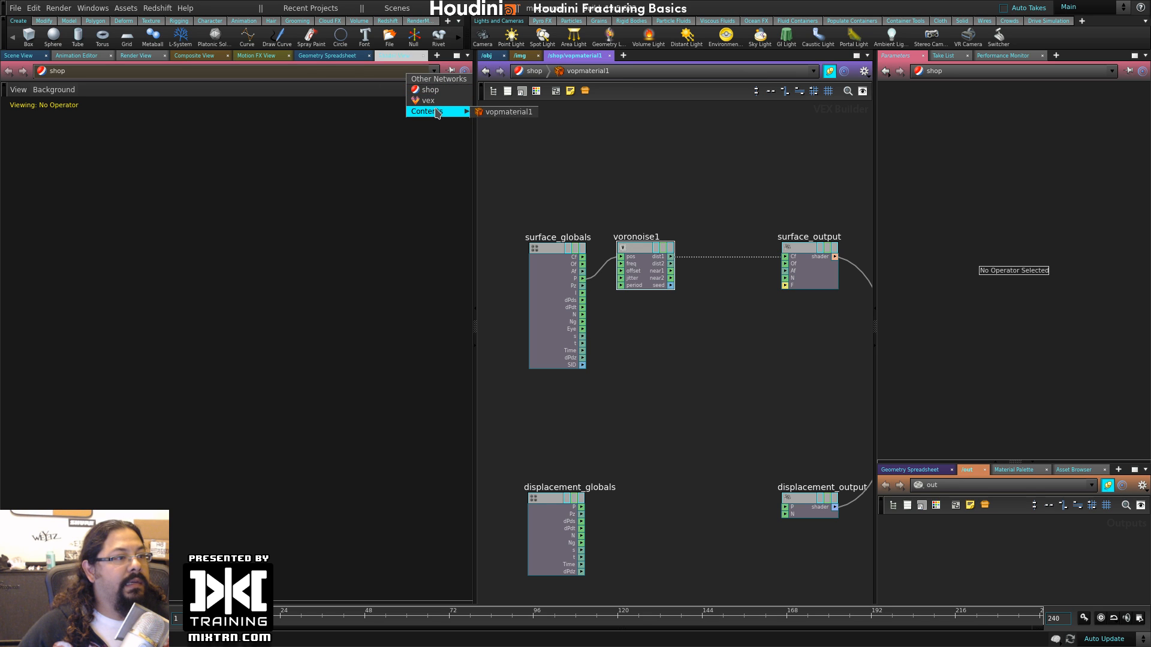
click(507, 113)
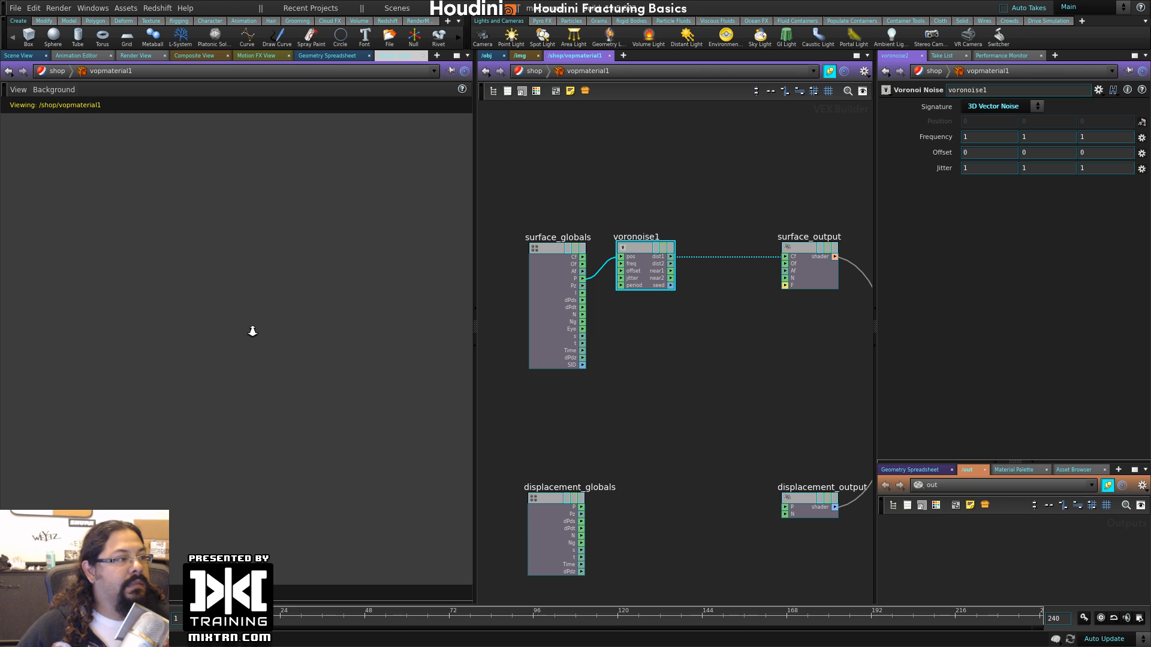
- Set the shader preview shape to Grid
click(18, 90)
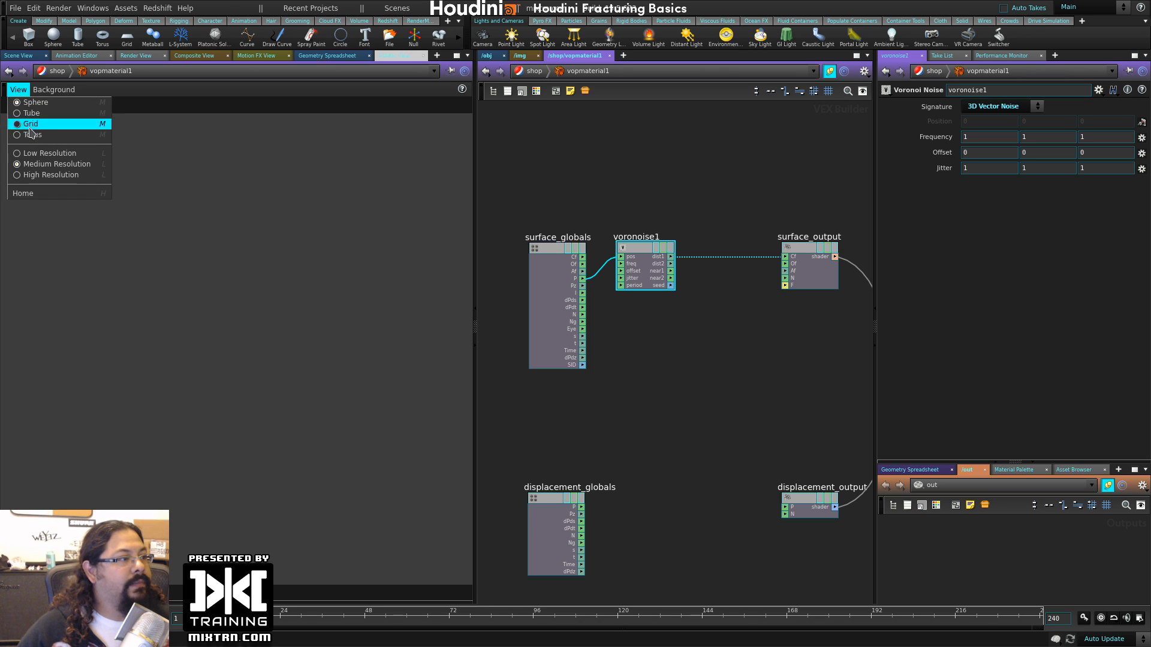
click(41, 129)
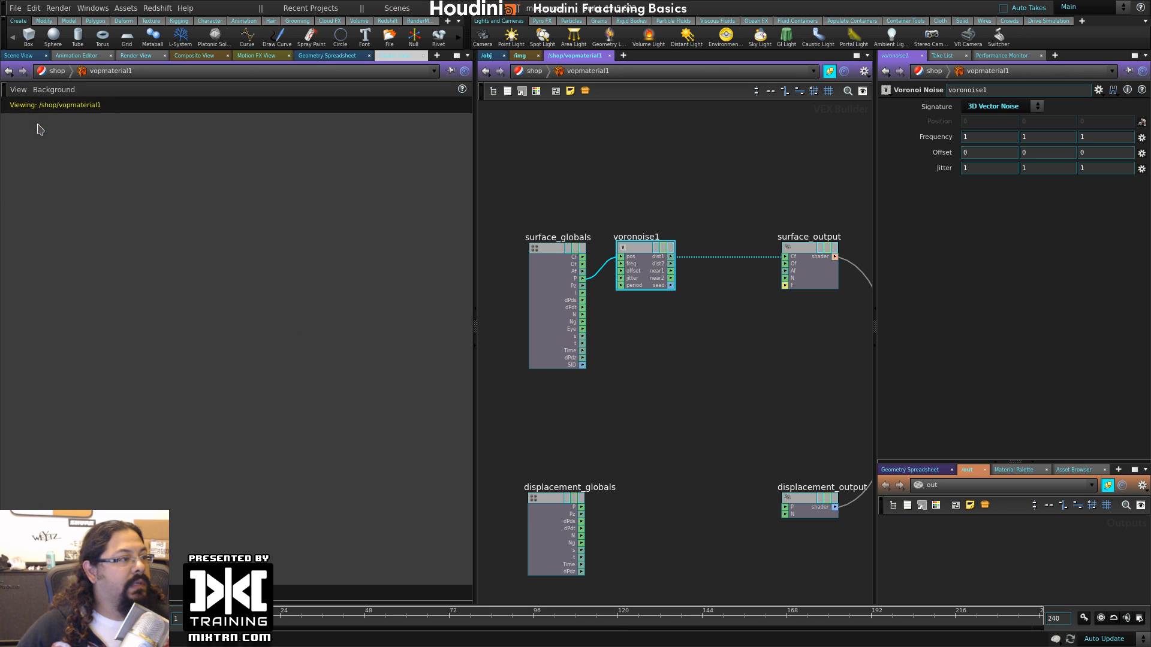
click(17, 90)
click(401, 293)
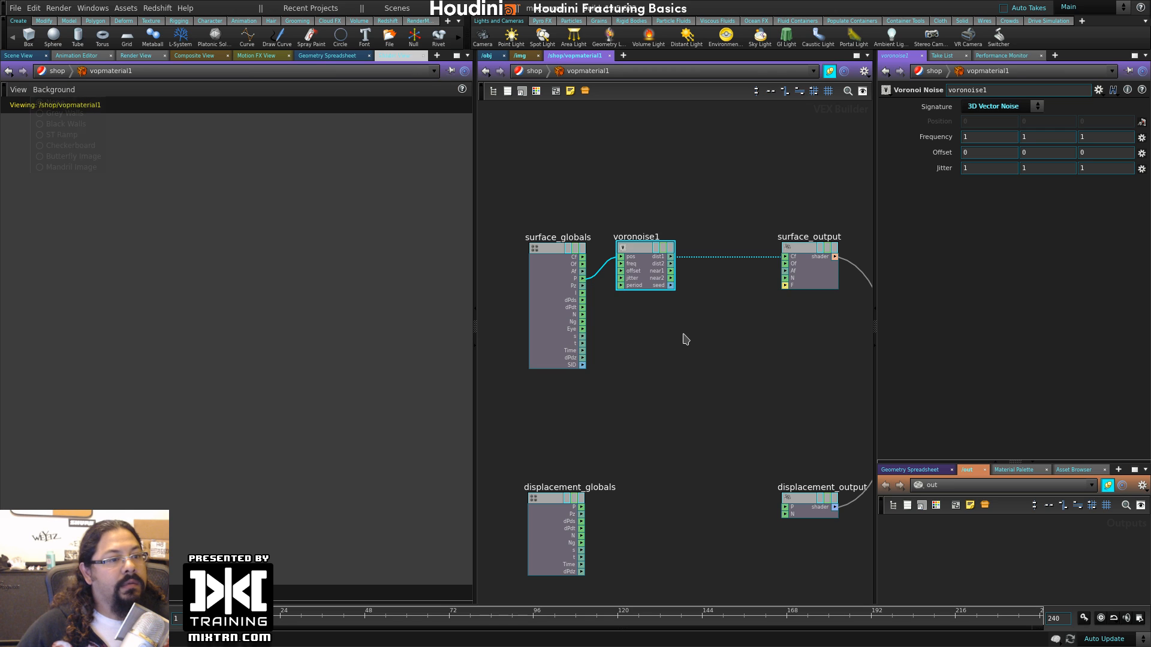
- Try the Voronoi noise's near1 and dist2 outputs on surface_output's Cf, and reconnect dist1 to it
click(671, 271)
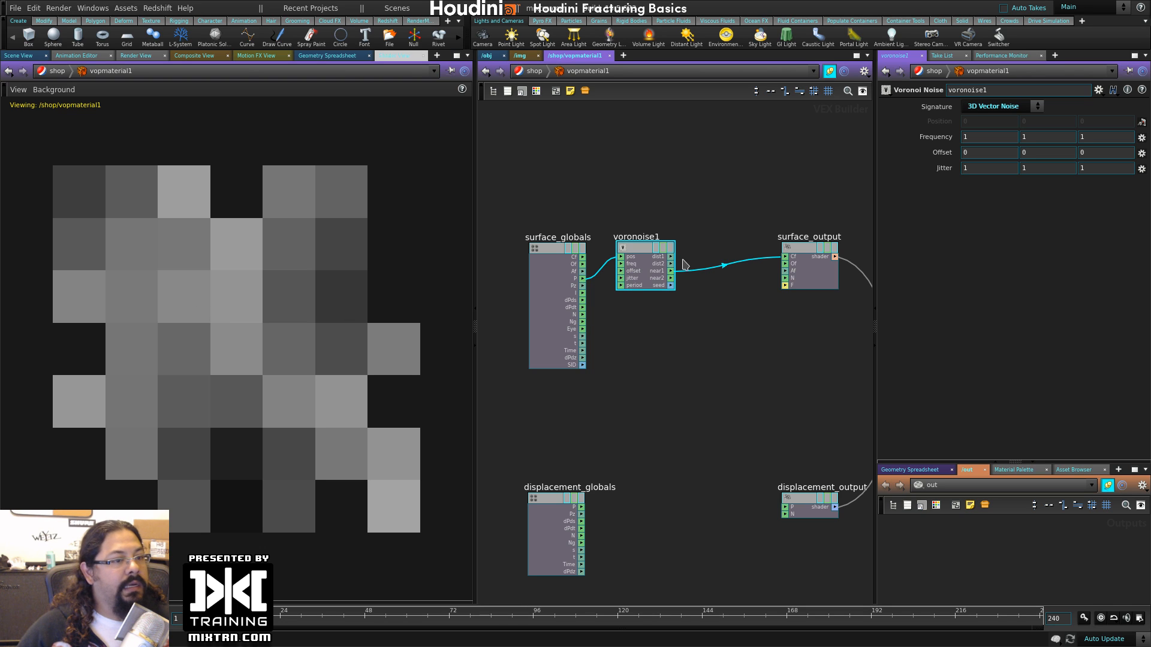
click(787, 259)
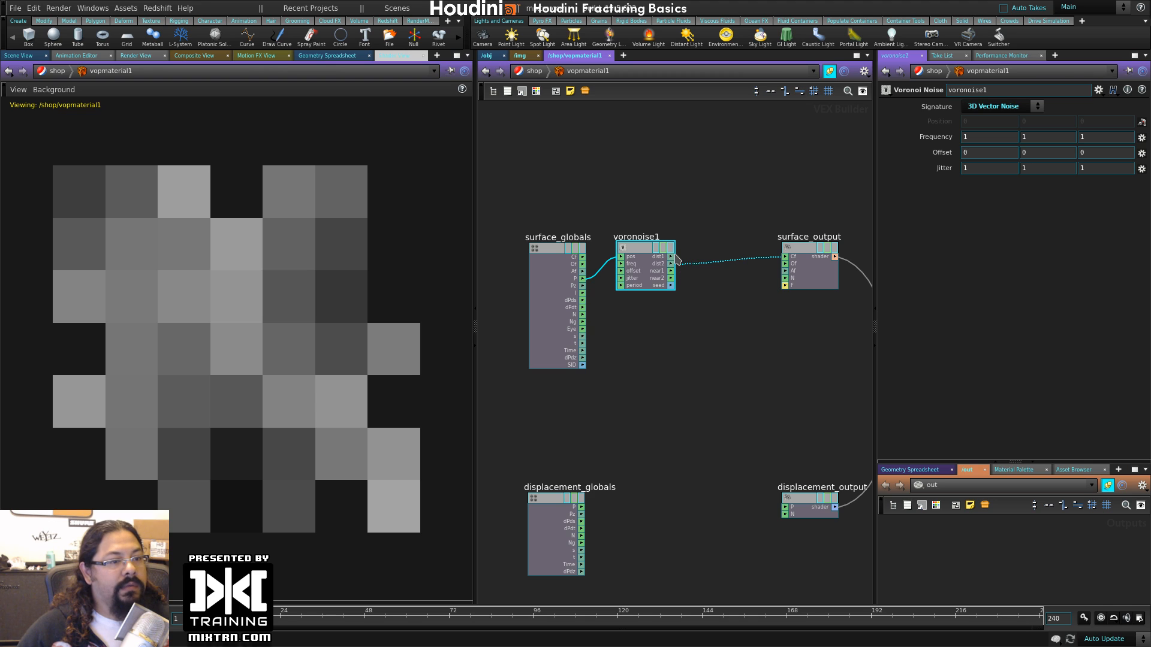
click(671, 257)
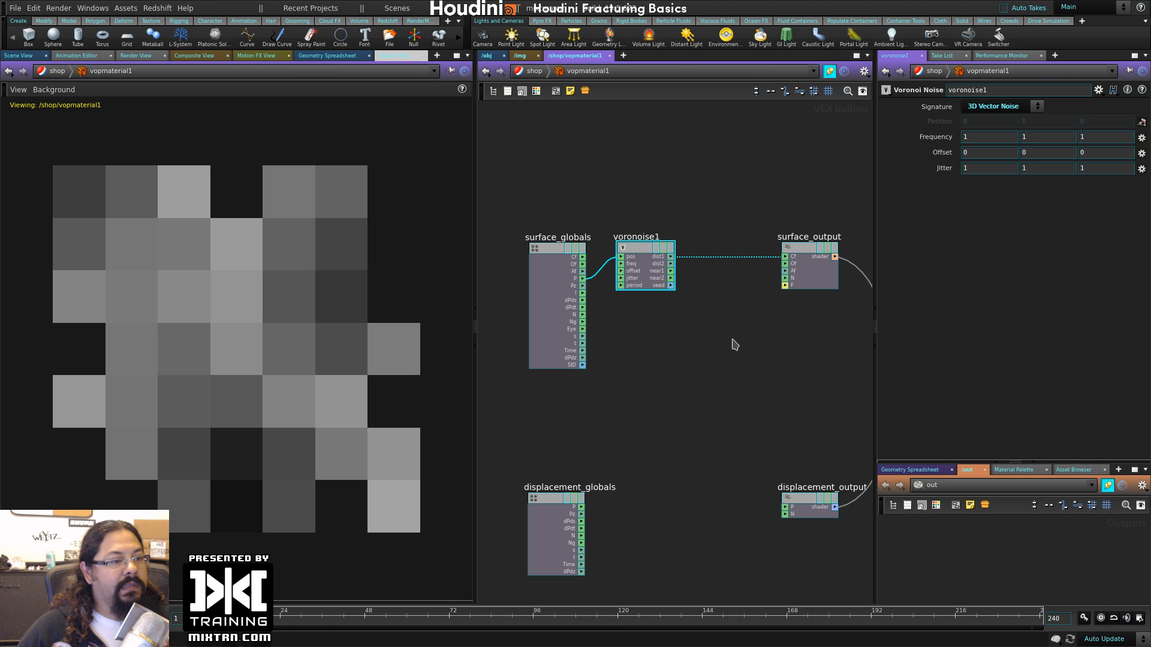
- Disconnect the Voronoi noise's pos input, bring up the Render View, and reconnect the surface globals' P to pos
drag(621, 262, 586, 198)
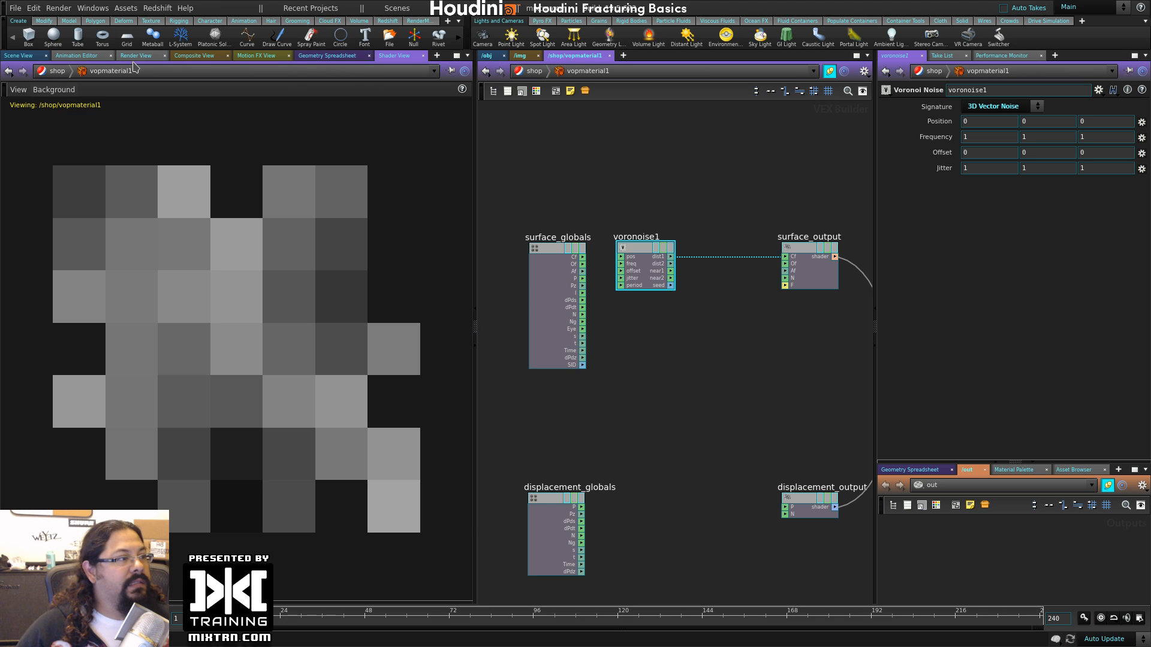
click(135, 56)
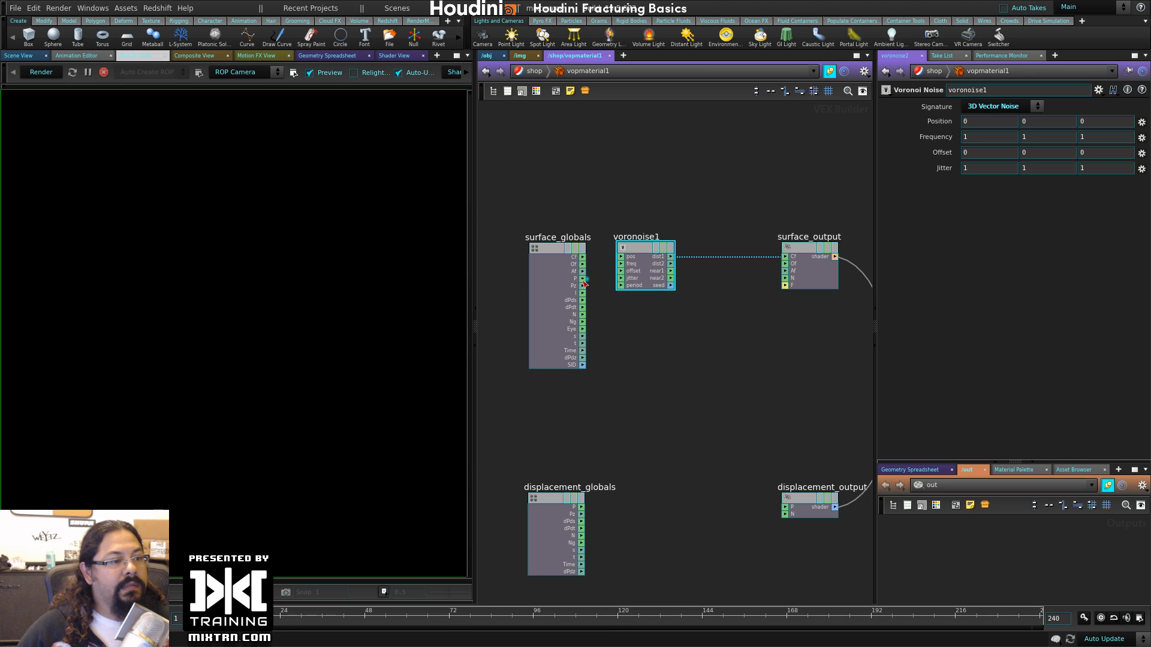
drag(584, 284, 621, 257)
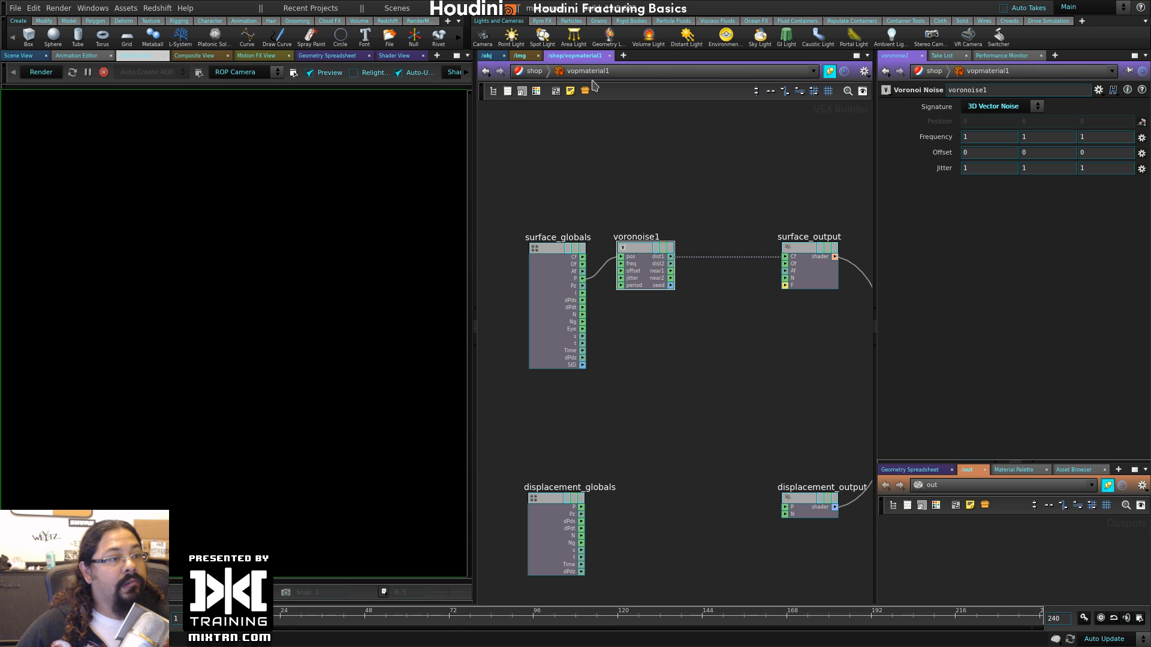
- Show the Scene View, look down at the grid from above, and create a new camera from that view
click(18, 55)
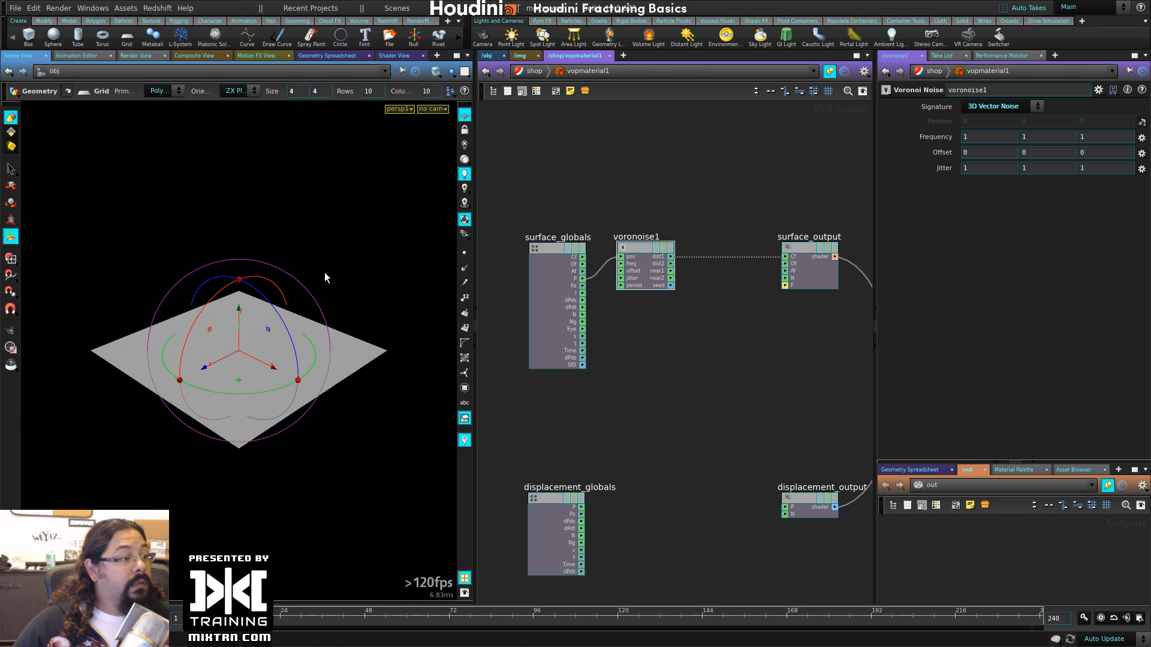
alt+drag(273, 272, 288, 368)
alt+right_drag(287, 368, 350, 353)
alt+middle_drag(349, 354, 351, 386)
alt+drag(352, 386, 388, 218)
key(Escape)
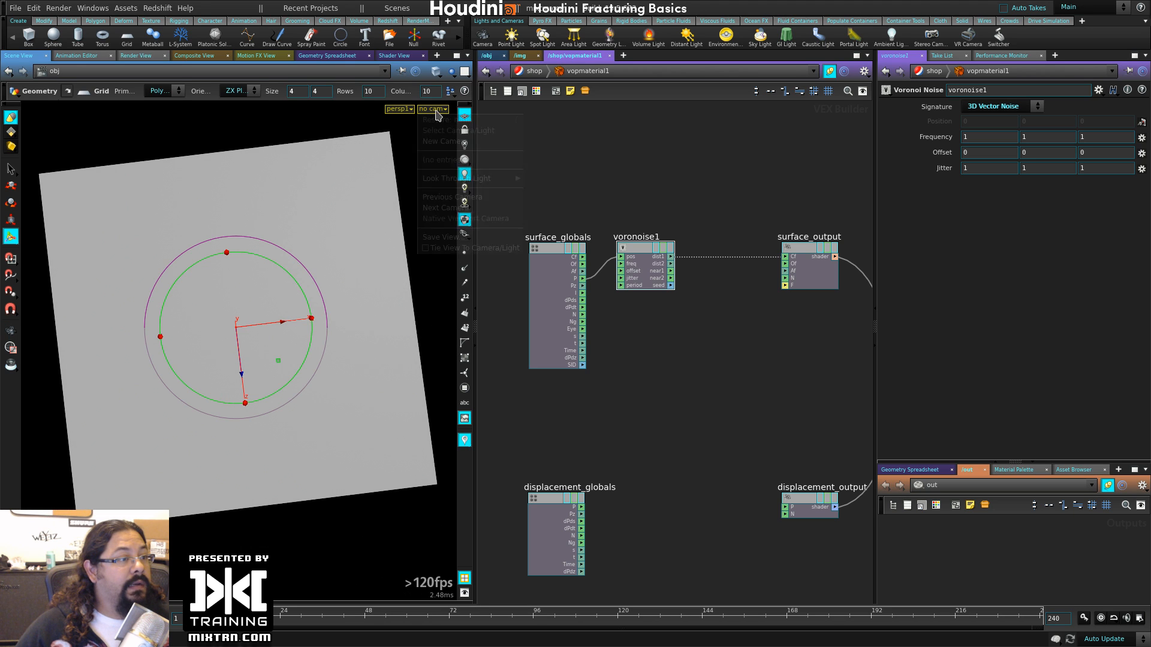
click(432, 109)
click(450, 146)
drag(373, 334, 361, 331)
alt+right_drag(360, 331, 344, 331)
- Look through cam1 with the camera locked to the view, and frame the whole grid from directly above
click(434, 109)
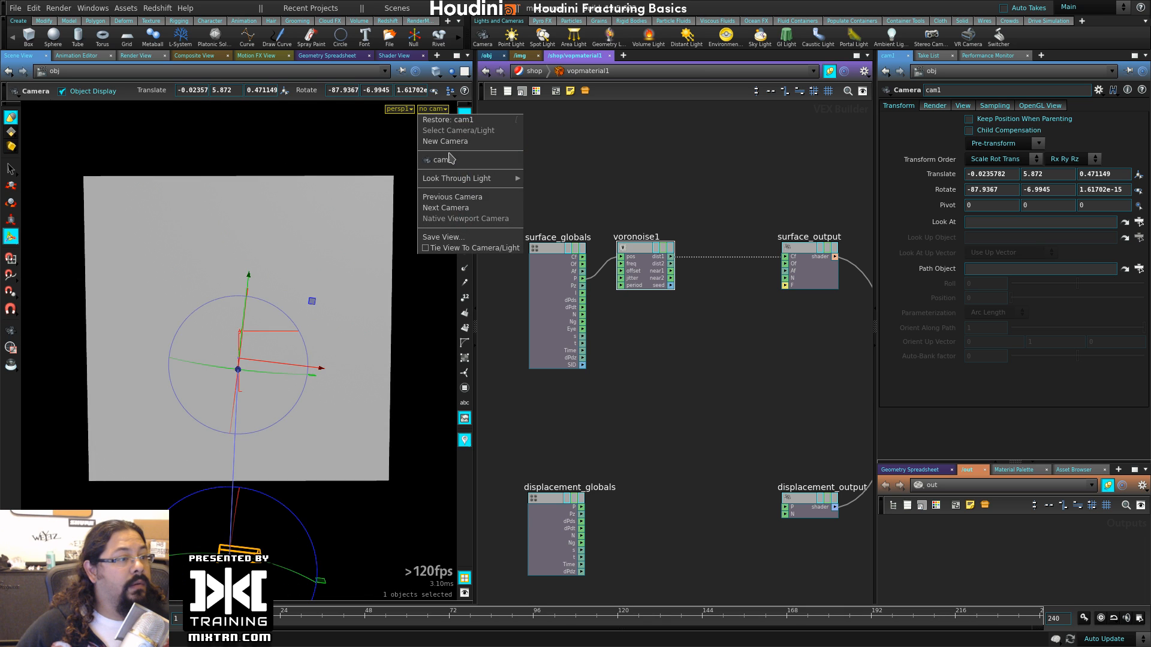
click(447, 160)
click(465, 130)
alt+drag(344, 334, 272, 332)
right_click(277, 332)
click(279, 332)
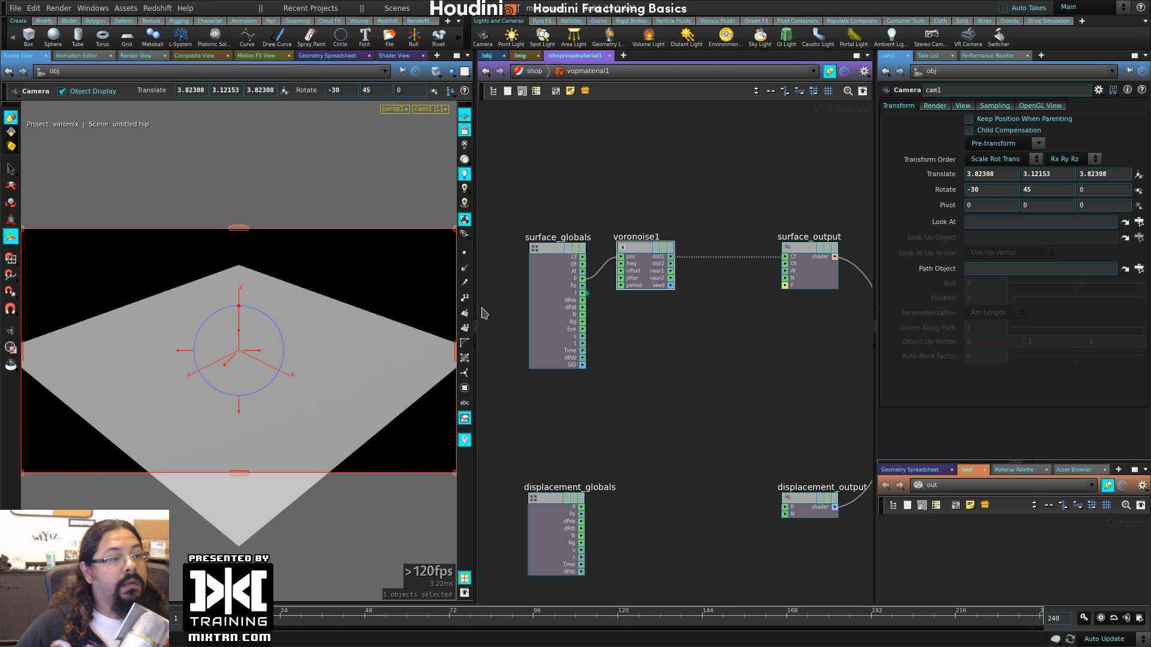
drag(319, 319, 289, 333)
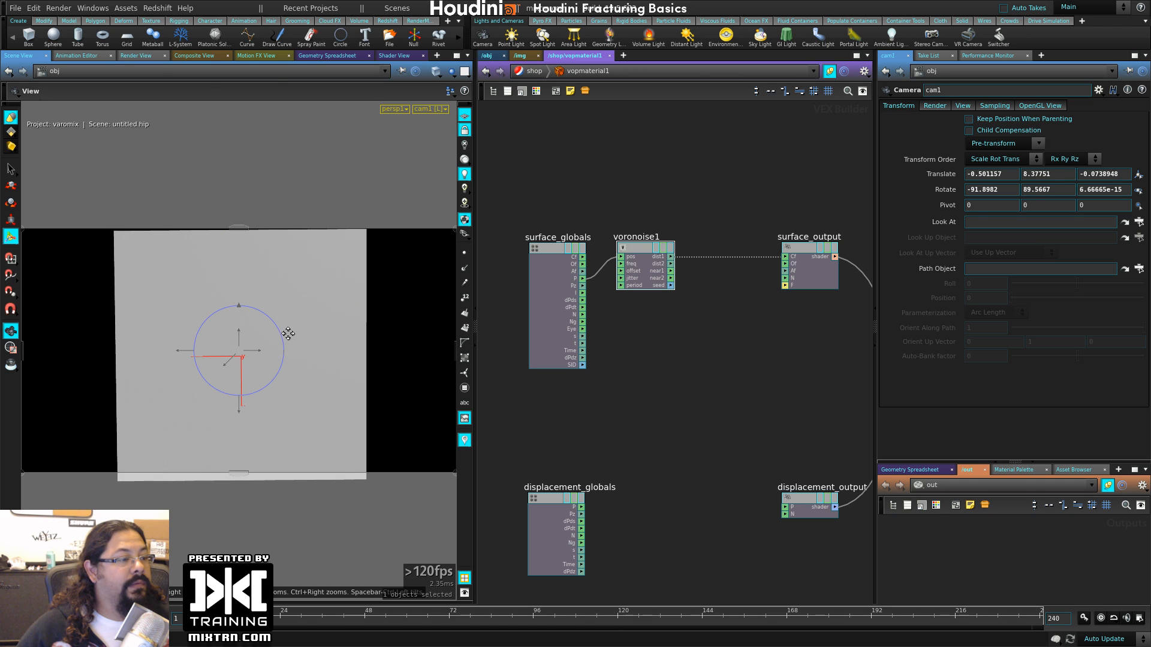
- Assign /shop/vopmaterial1 as the material of grid_object1 at the object level
click(488, 55)
click(552, 174)
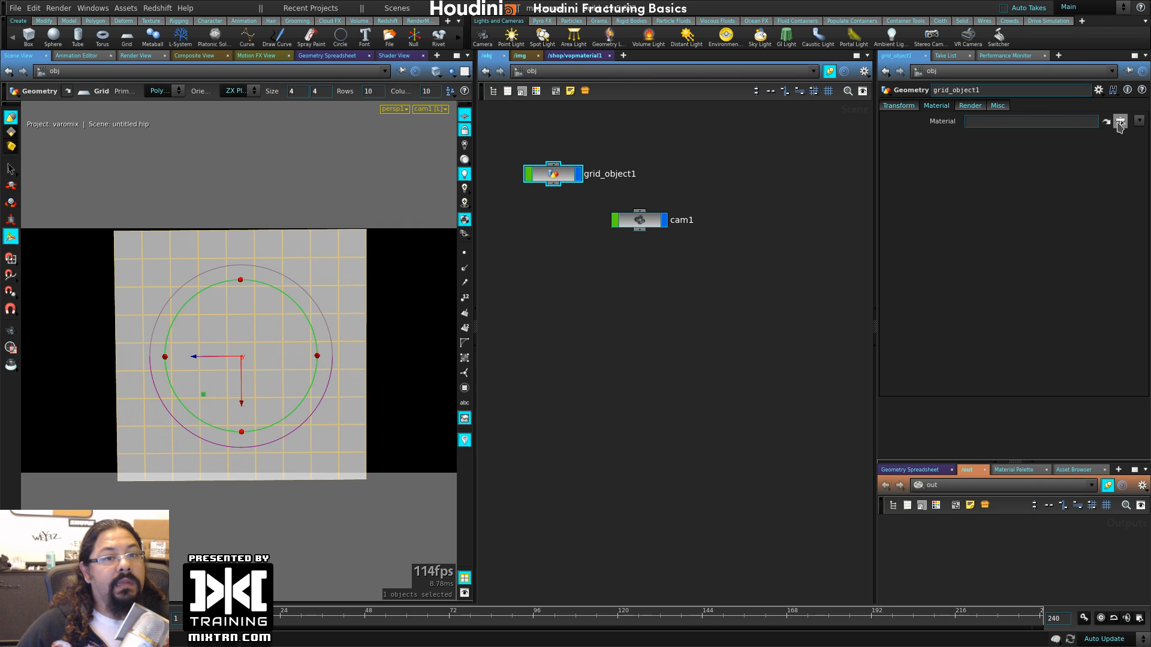
click(1120, 121)
click(1016, 54)
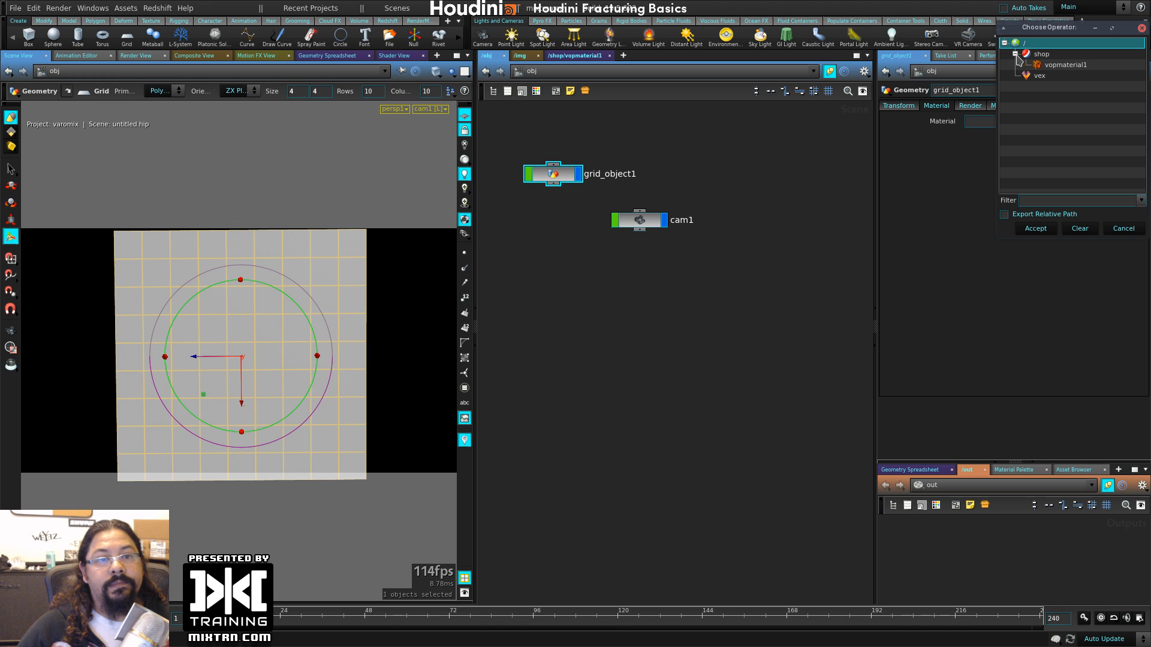
click(1061, 65)
click(1036, 229)
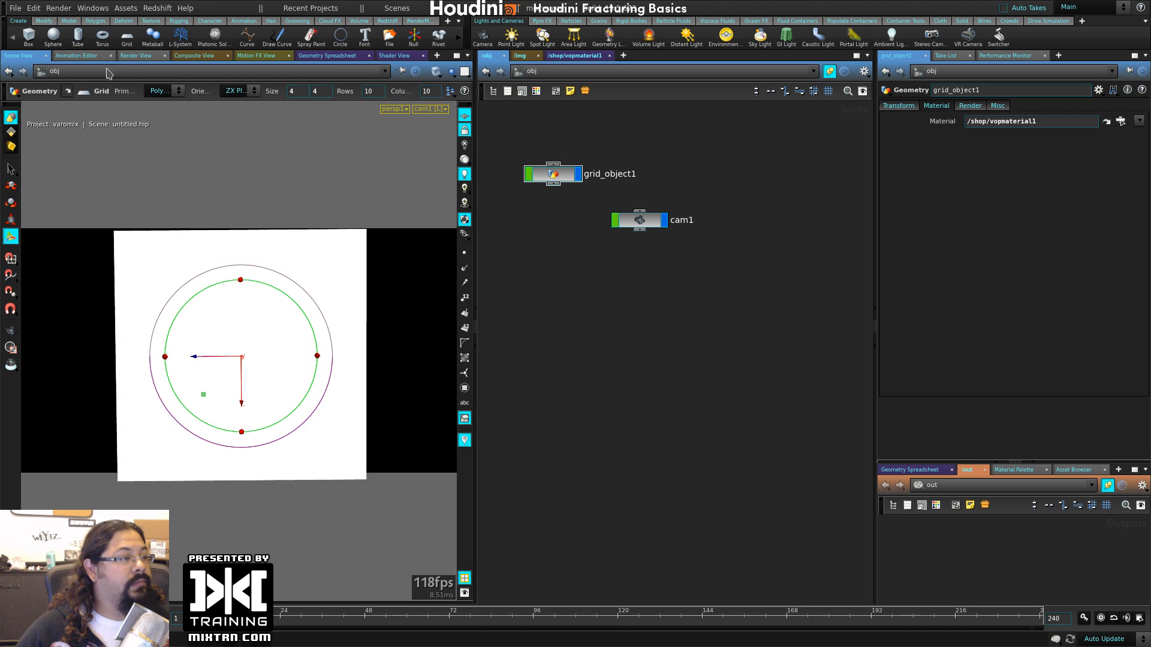
- Start a render region in the Scene View that encloses the whole grid
click(11, 347)
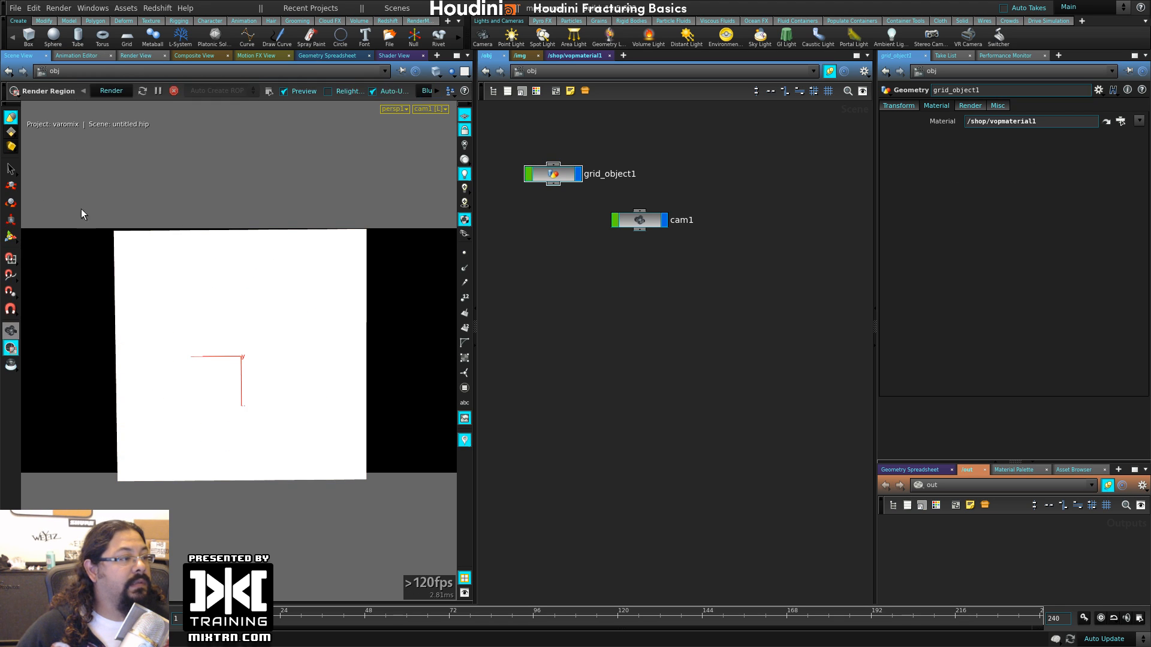
drag(81, 207, 394, 502)
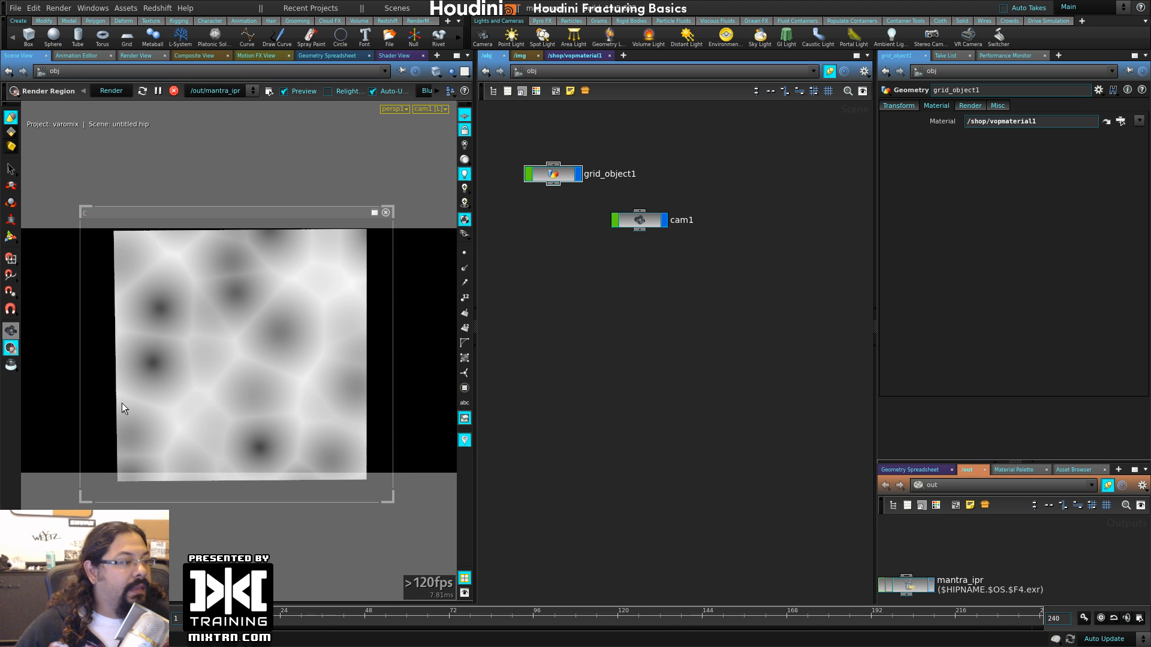
- In the vopmaterial1 network, try the Voronoi noise's dist2 and near2 outputs on surface_output's Cf, and connect near1 to it
click(557, 56)
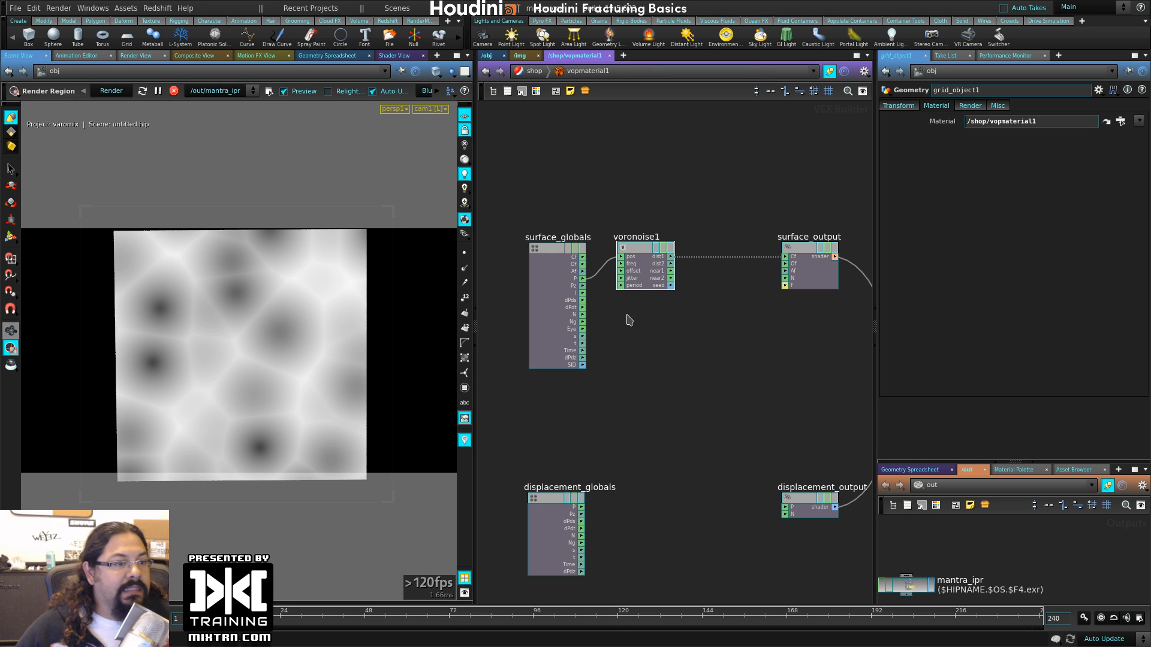
drag(616, 261, 602, 216)
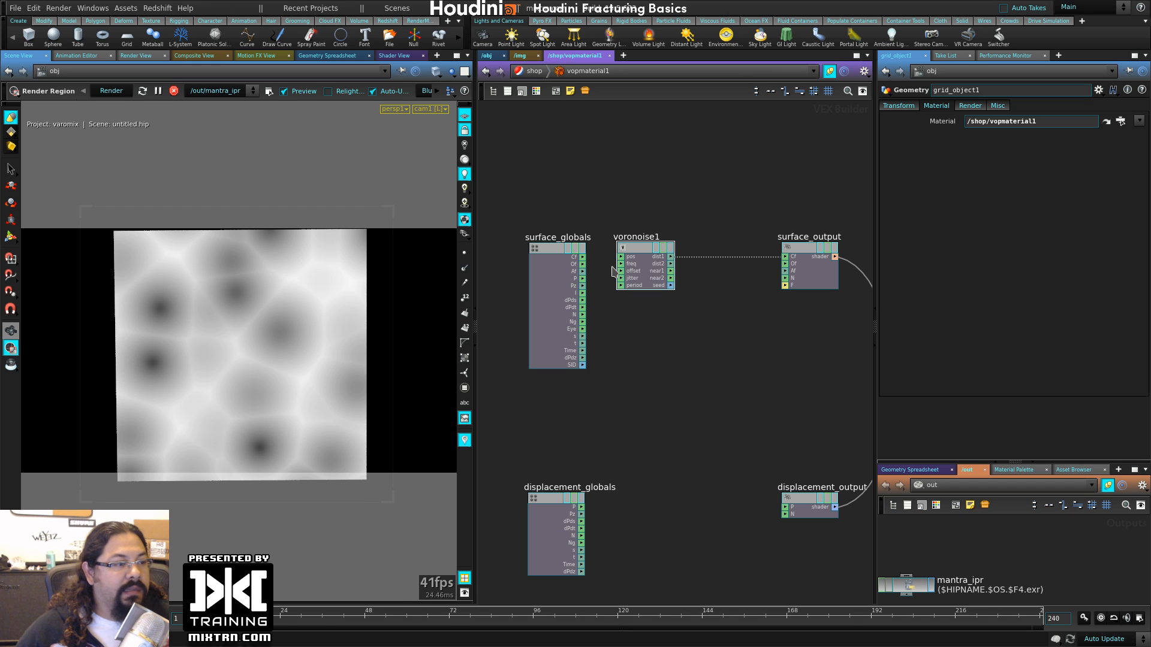
drag(583, 279, 786, 258)
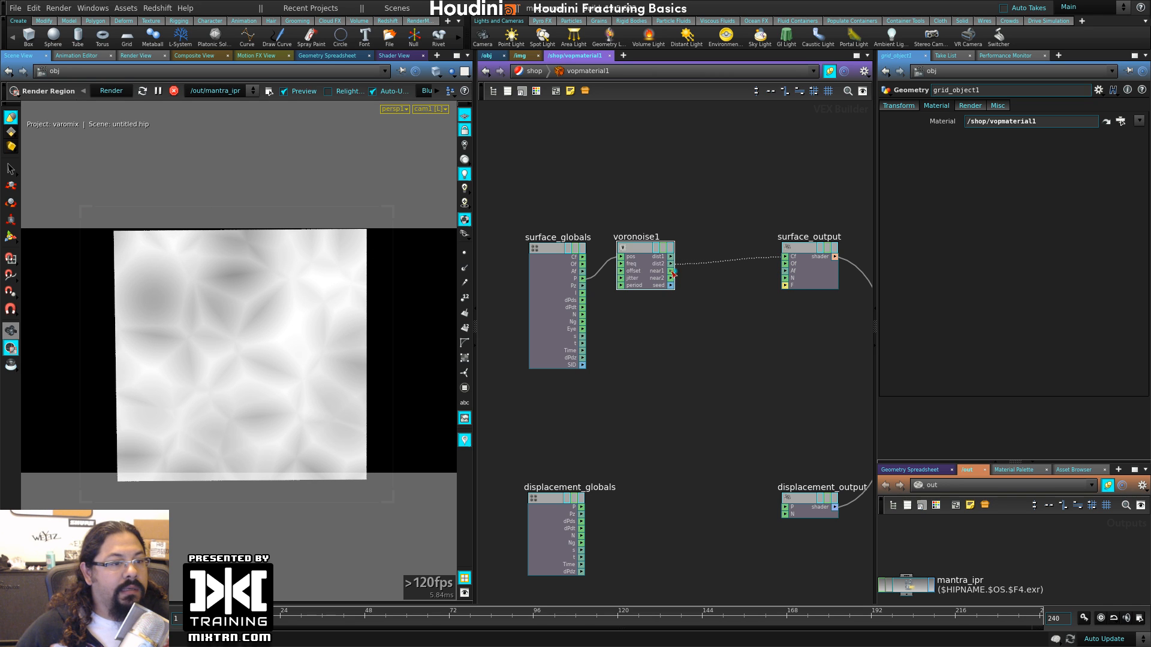
drag(671, 278, 786, 257)
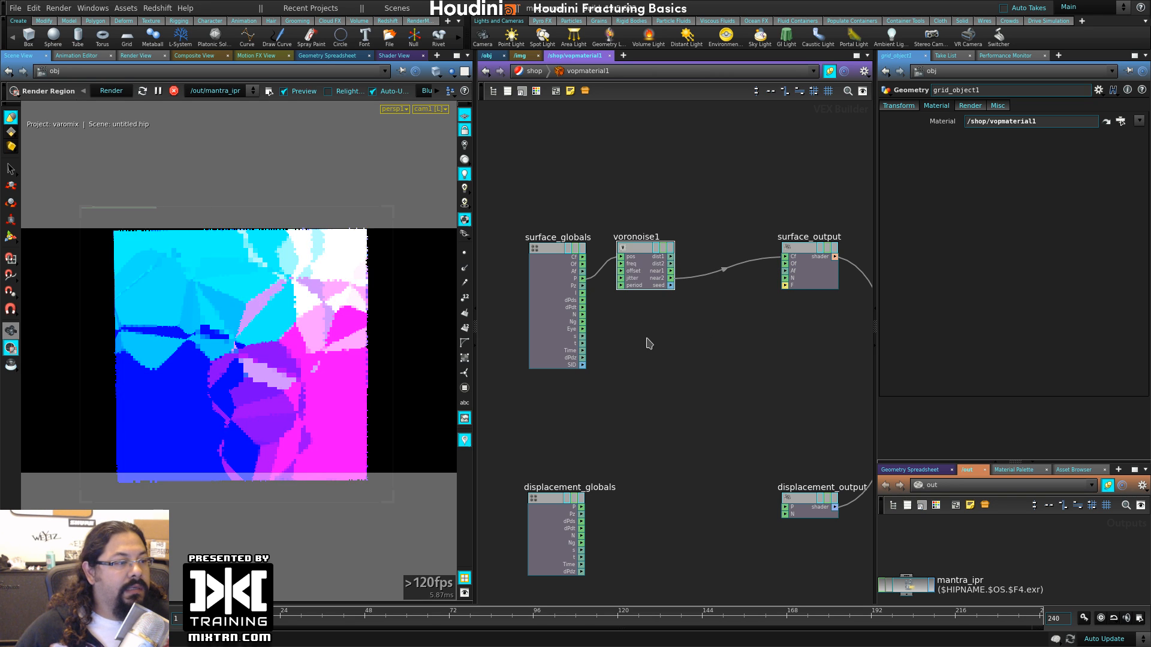
drag(671, 271, 786, 257)
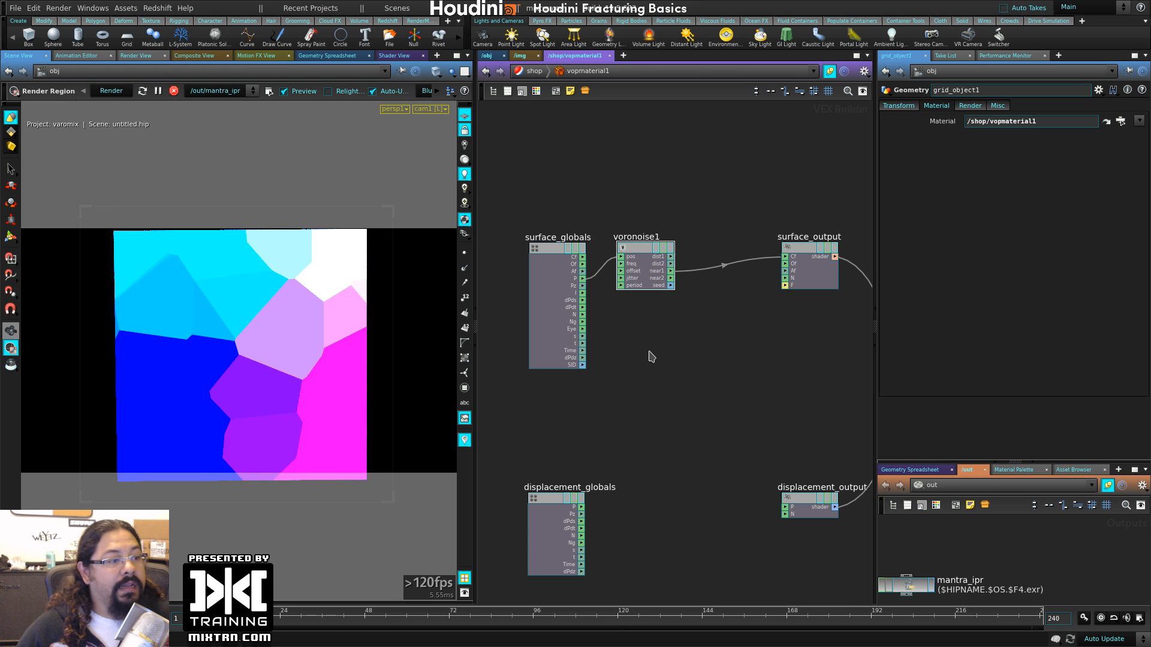
- Try a Voronoi noise frequency of 0 with pos disconnected, reset it to the default, and raise all three components to 4
click(645, 251)
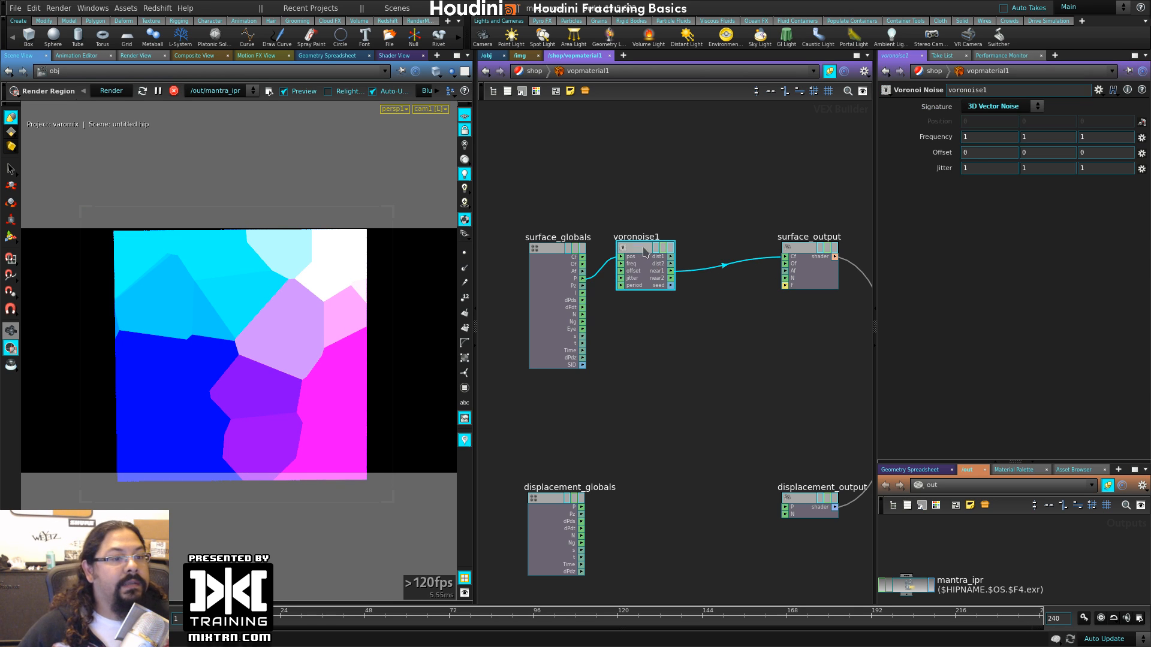
middle_drag(944, 137, 917, 121)
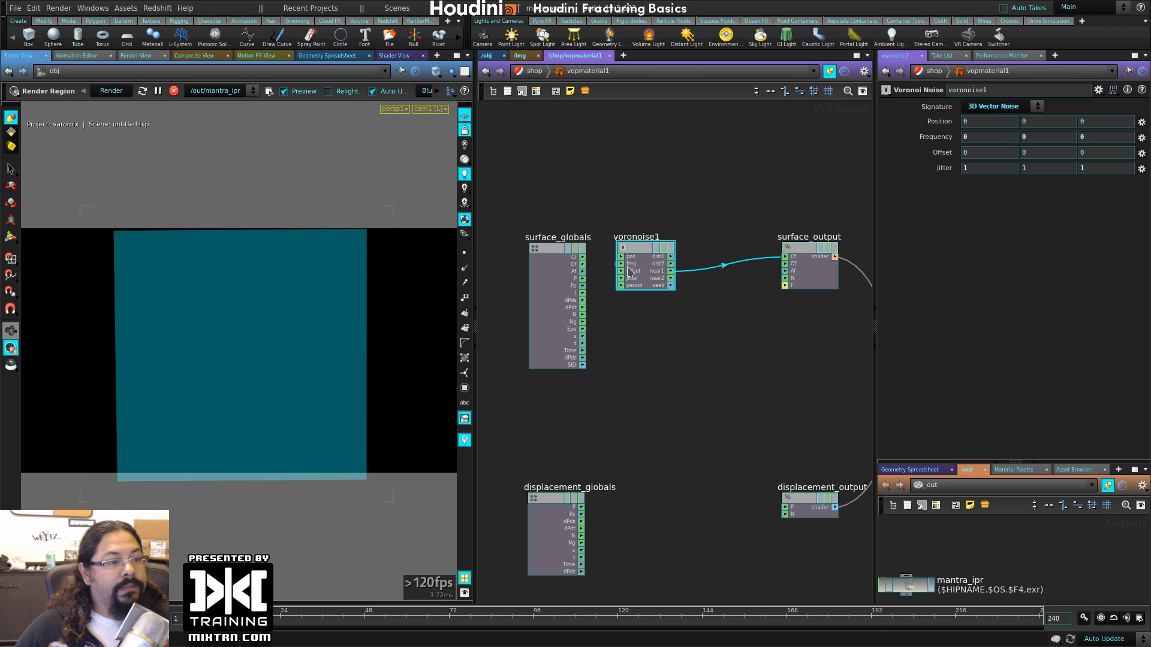
ctrl+middle_click(944, 139)
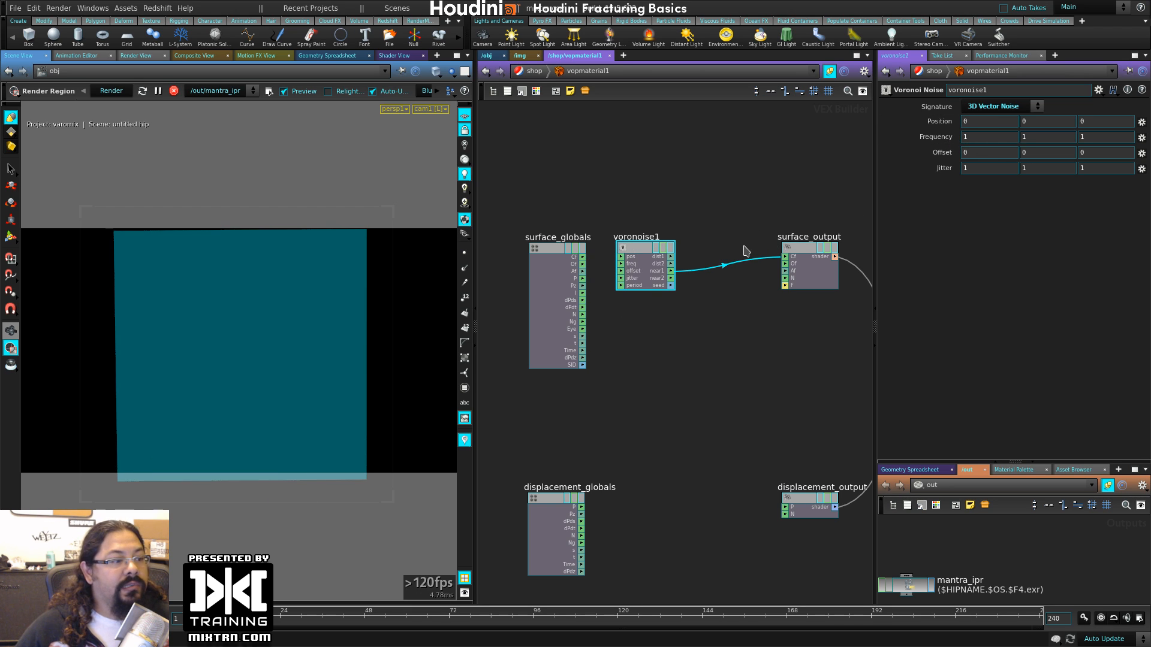
middle_drag(946, 138, 948, 137)
- Set the first and second Position components of the Voronoi noise to 1
drag(973, 123, 940, 125)
text(1)
key(Return)
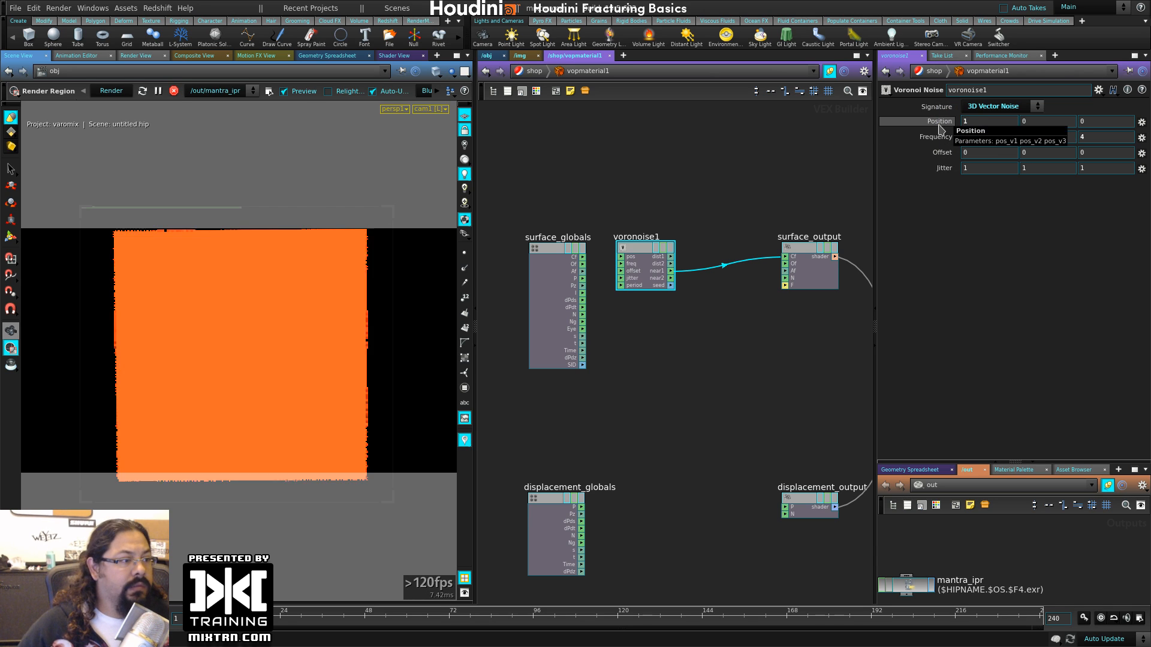
drag(1045, 121, 1000, 121)
text(1)
key(Return)
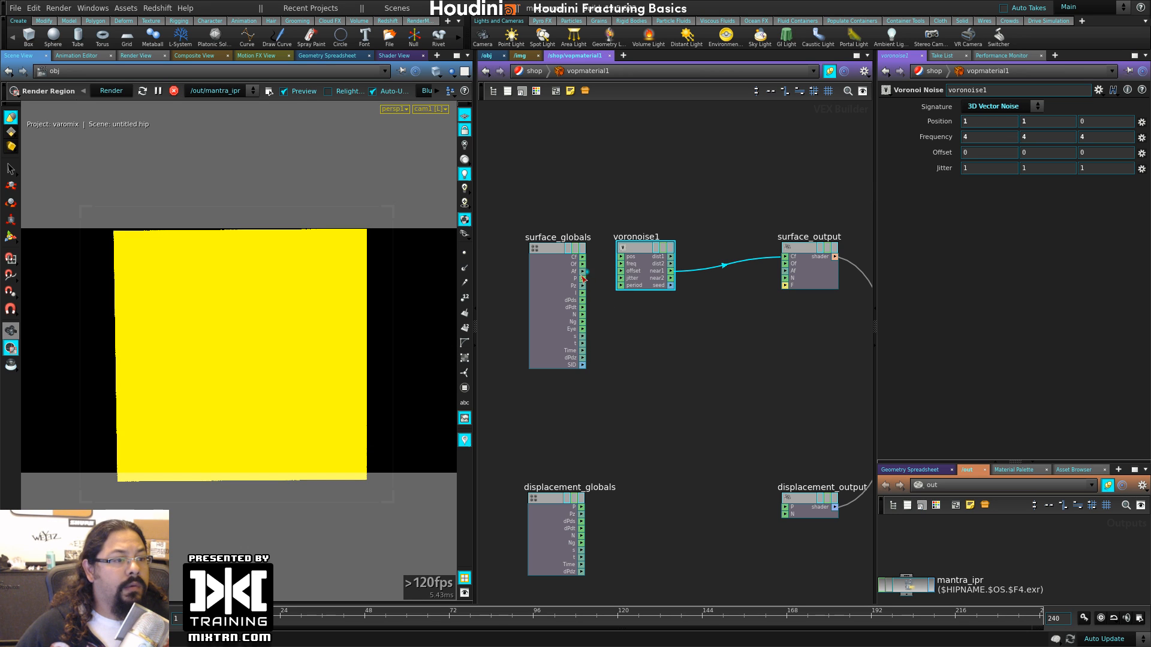
- Connect the surface globals' P to the Voronoi noise's pos input, try Eye, N and Ng there, and reconnect P
mouse_move(581, 281)
mouse_down()
mouse_move(621, 257)
mouse_move(520, 241)
mouse_move(621, 258)
mouse_up()
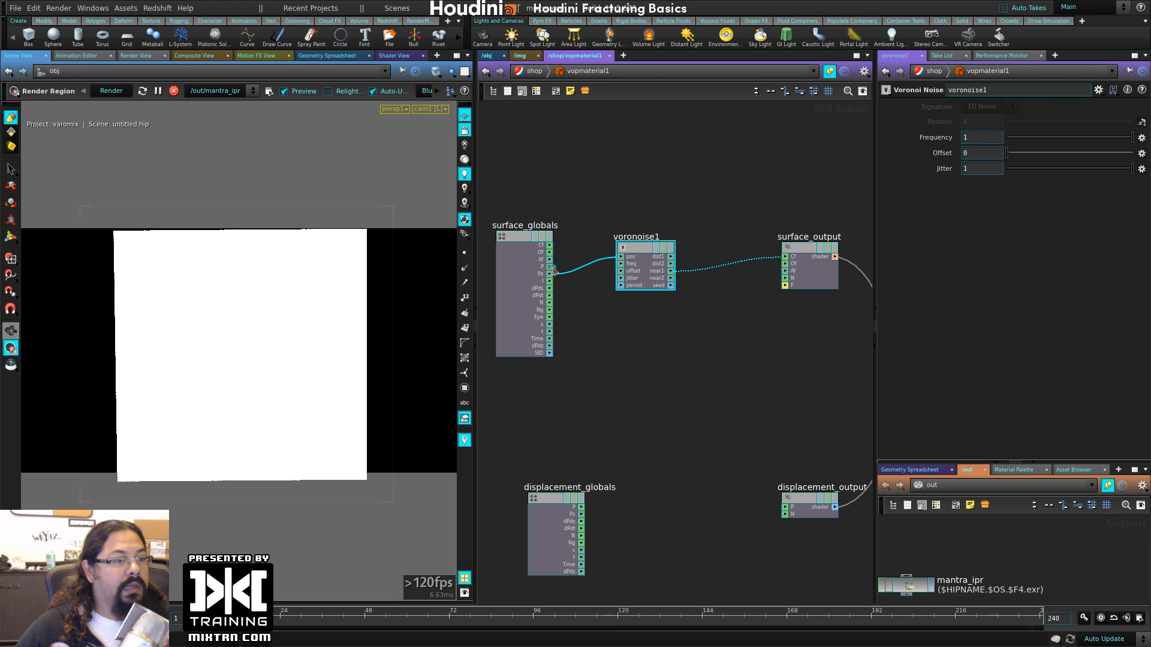
click(549, 267)
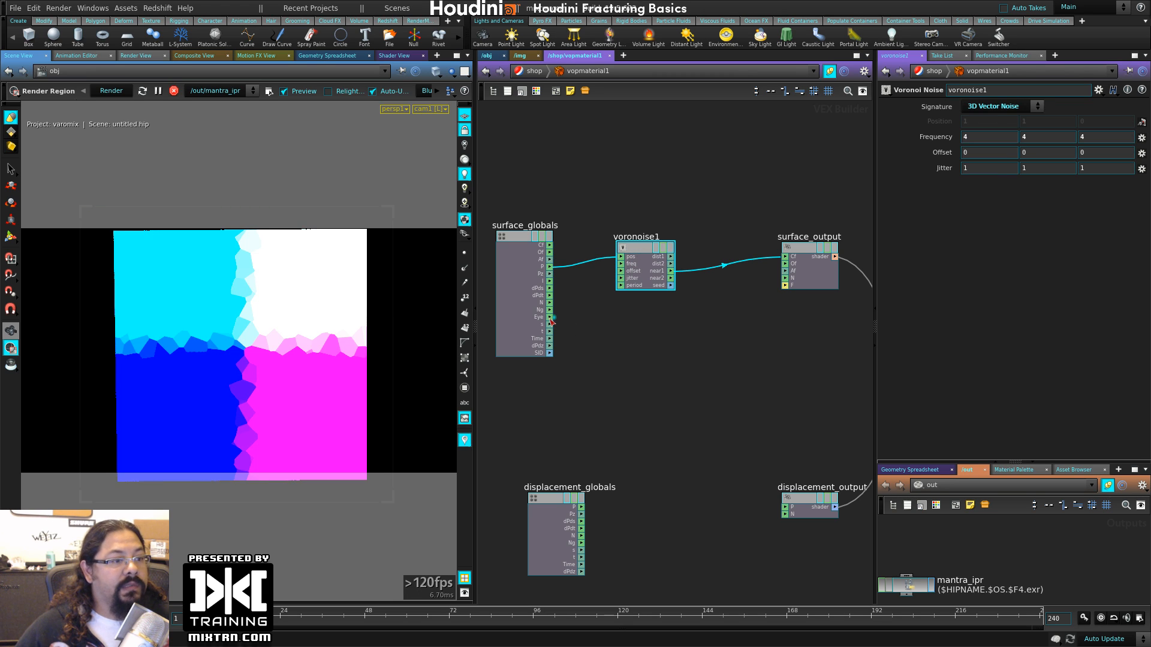
drag(550, 317, 620, 257)
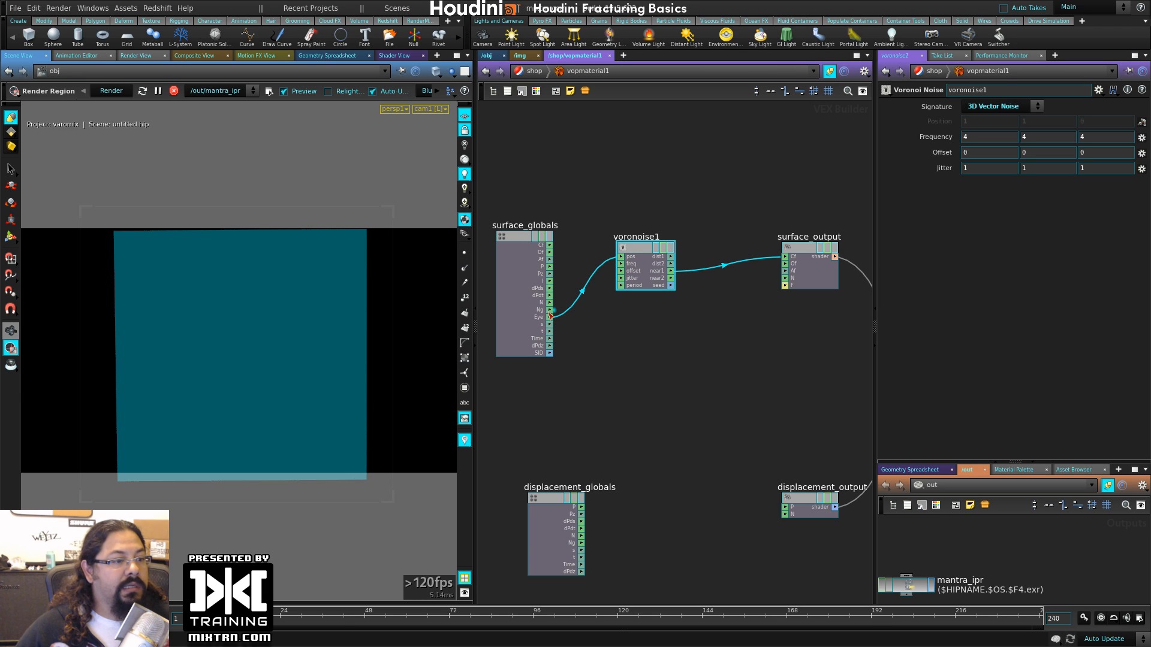
drag(549, 303, 620, 257)
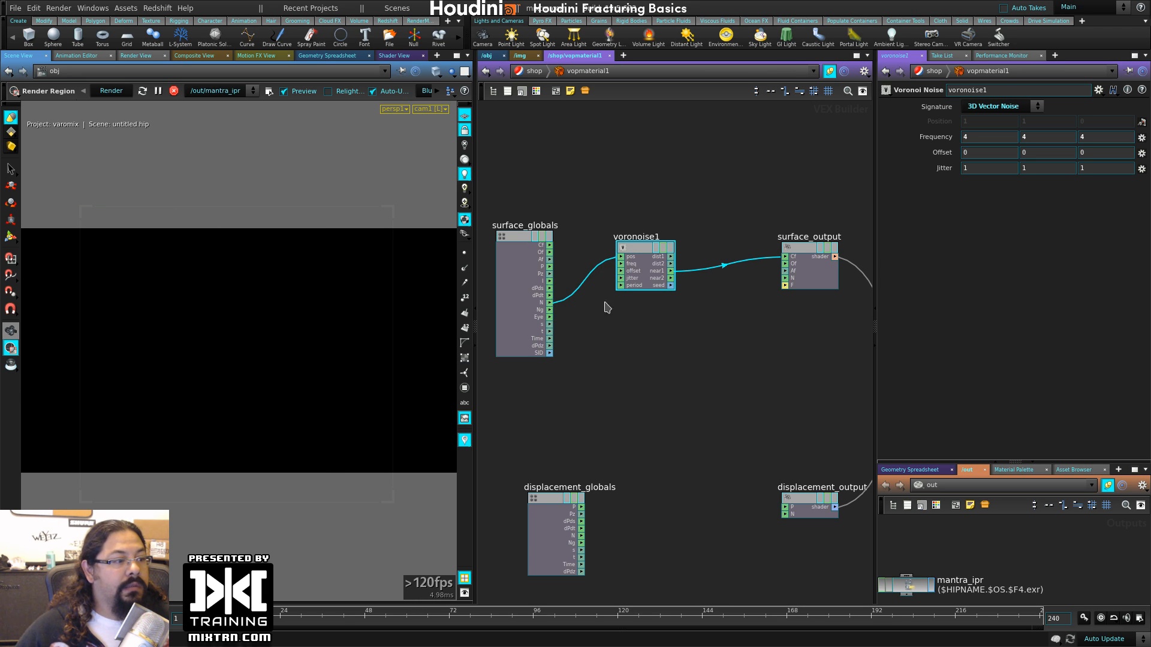
drag(551, 310, 620, 257)
drag(549, 267, 621, 257)
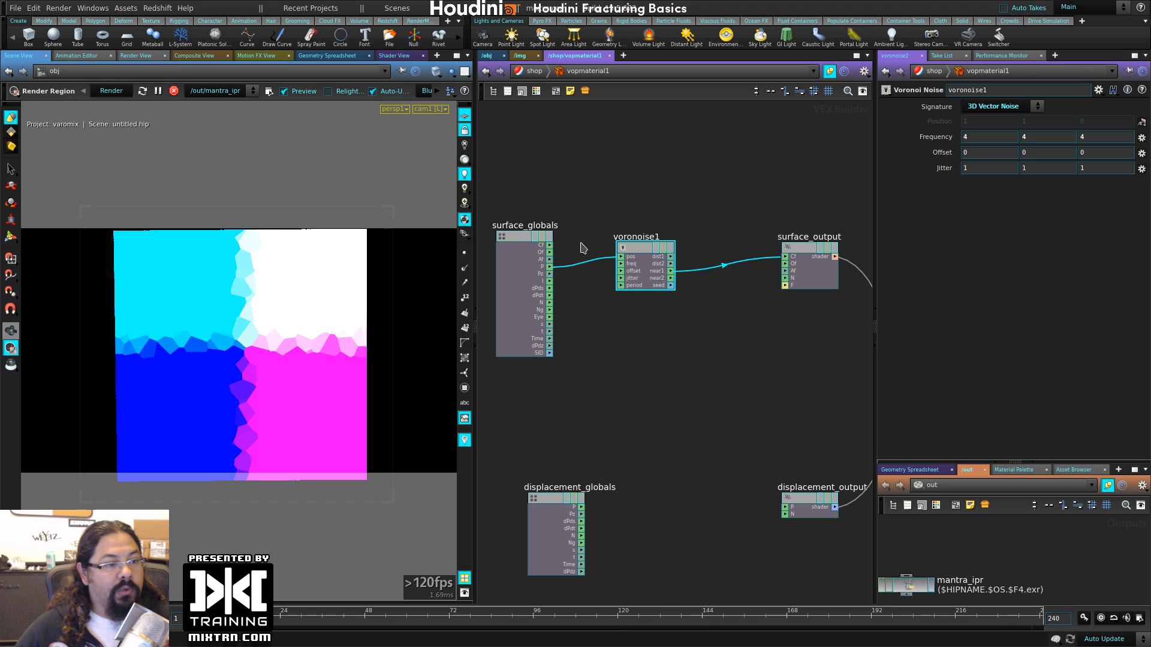
- Reset the Voronoi noise's frequency to its default, and lower all three components to 0.4 and finally 0.31
drag(642, 248, 643, 235)
ctrl+middle_click(942, 137)
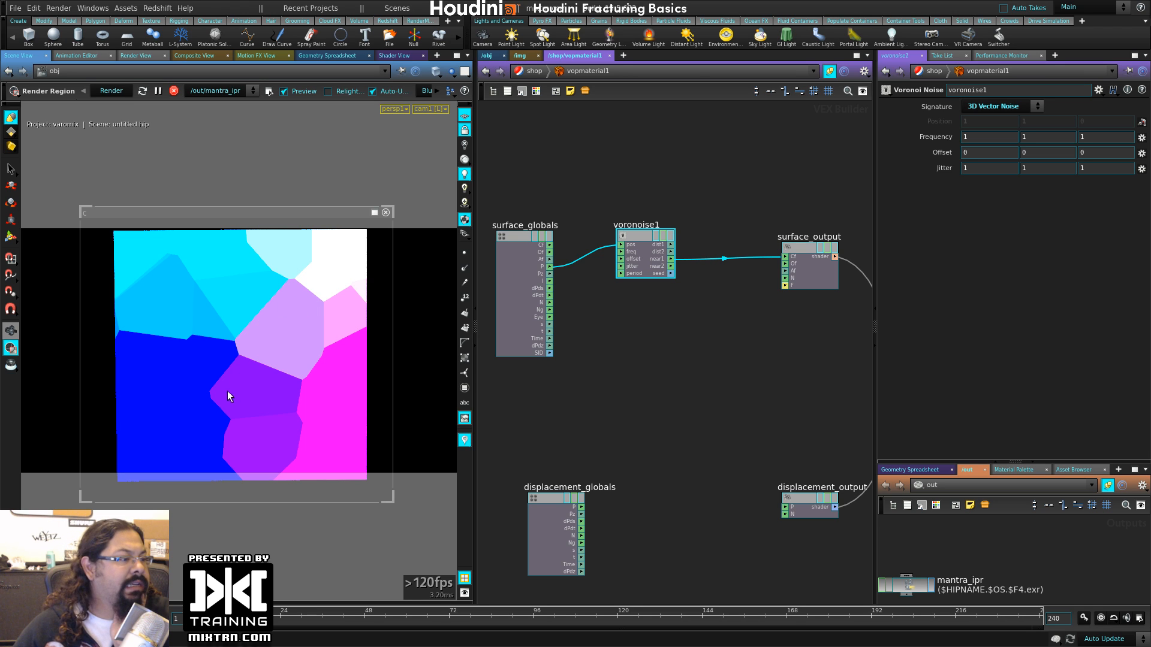
middle_drag(930, 137, 885, 131)
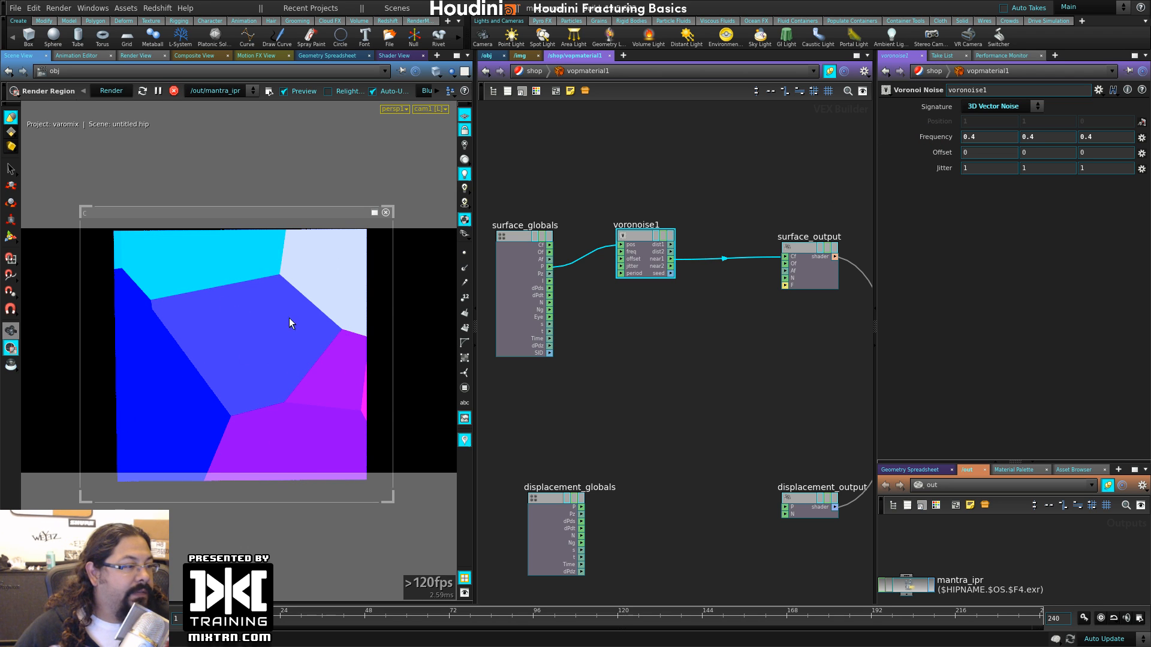
middle_drag(941, 134, 885, 153)
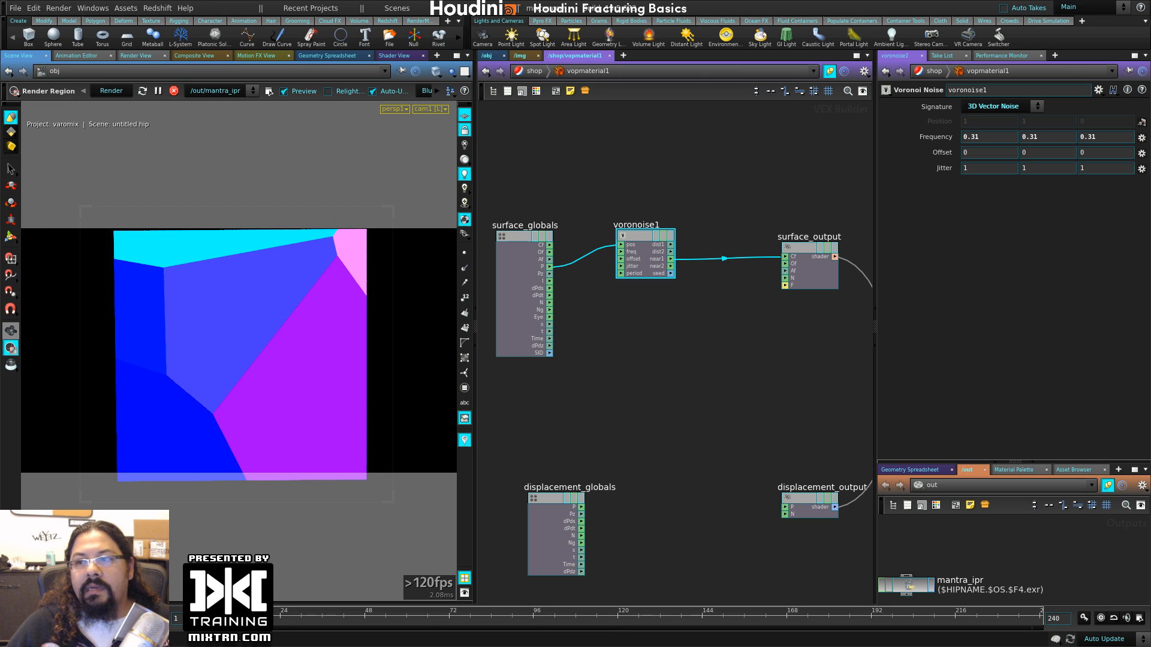
- Switch to the web browser showing Khan Academy's Pixar in a Box, open the Patterns topic, and widen the window
drag(1150, 37, 696, 37)
alt+right_drag(272, 200, 497, 213)
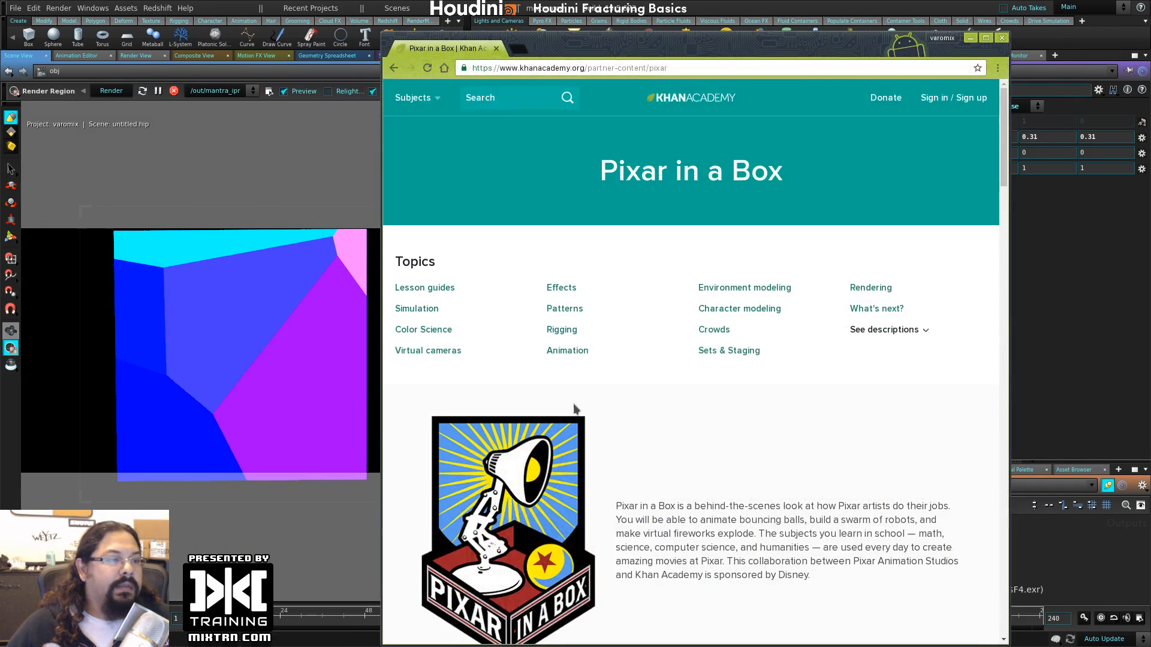
click(573, 312)
alt+right_drag(942, 505, 999, 493)
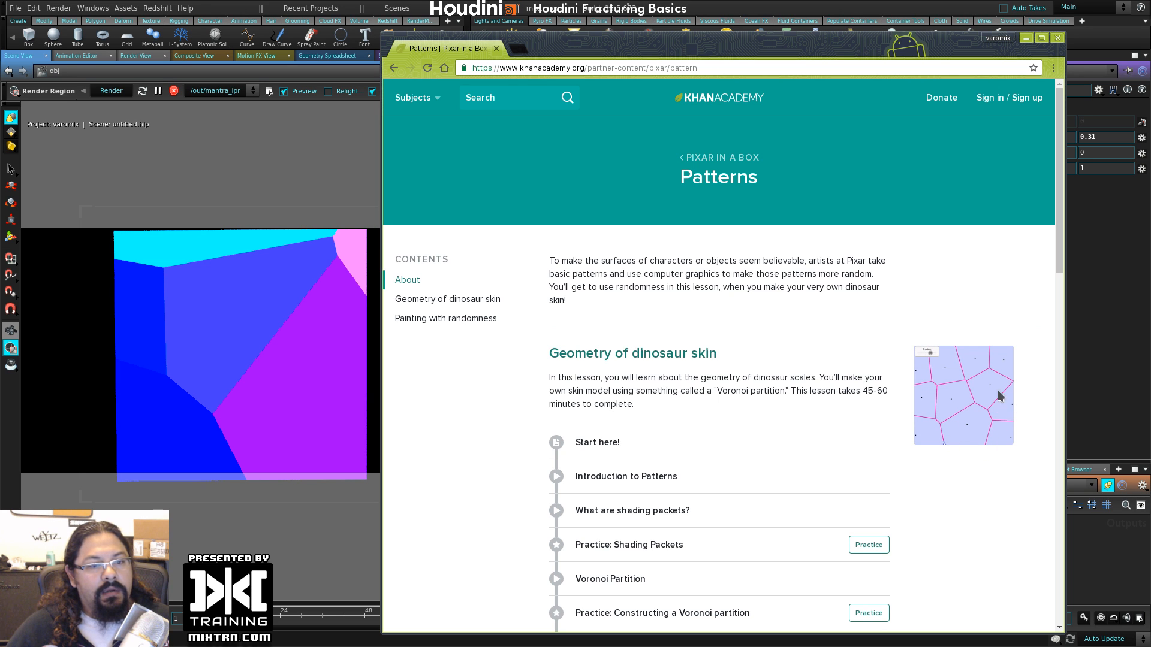
- Open the animated Voronoi image beside the Geometry of dinosaur skin lesson in its own browser tab
scroll(827, 390, down, 3)
right_click(967, 242)
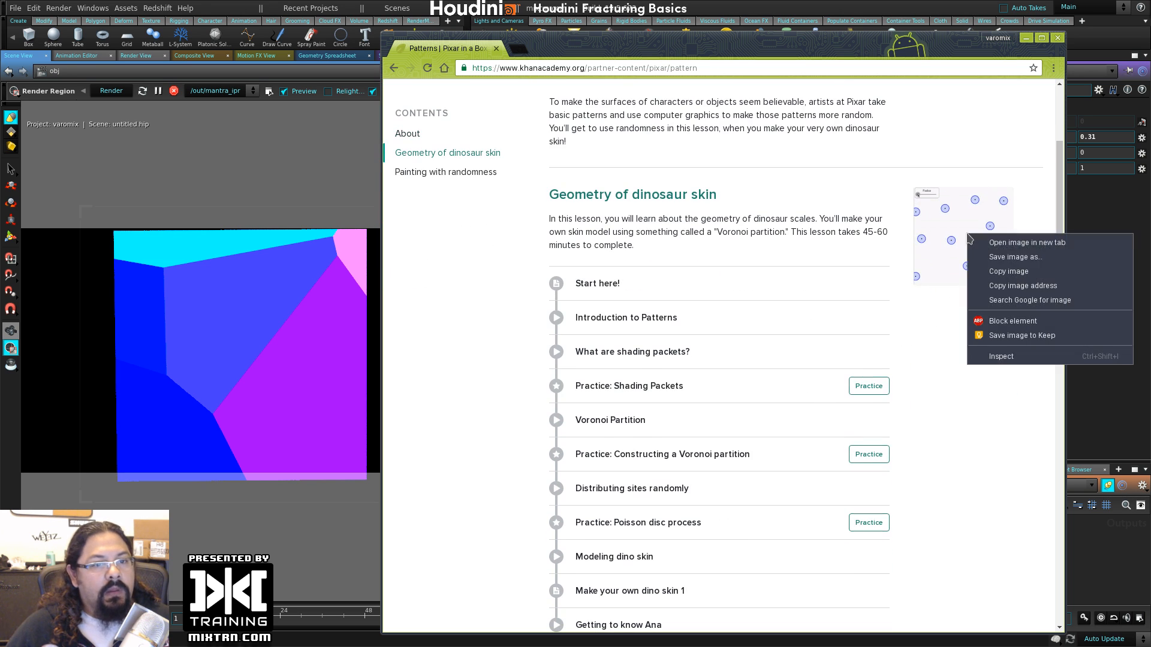
click(1020, 250)
click(562, 49)
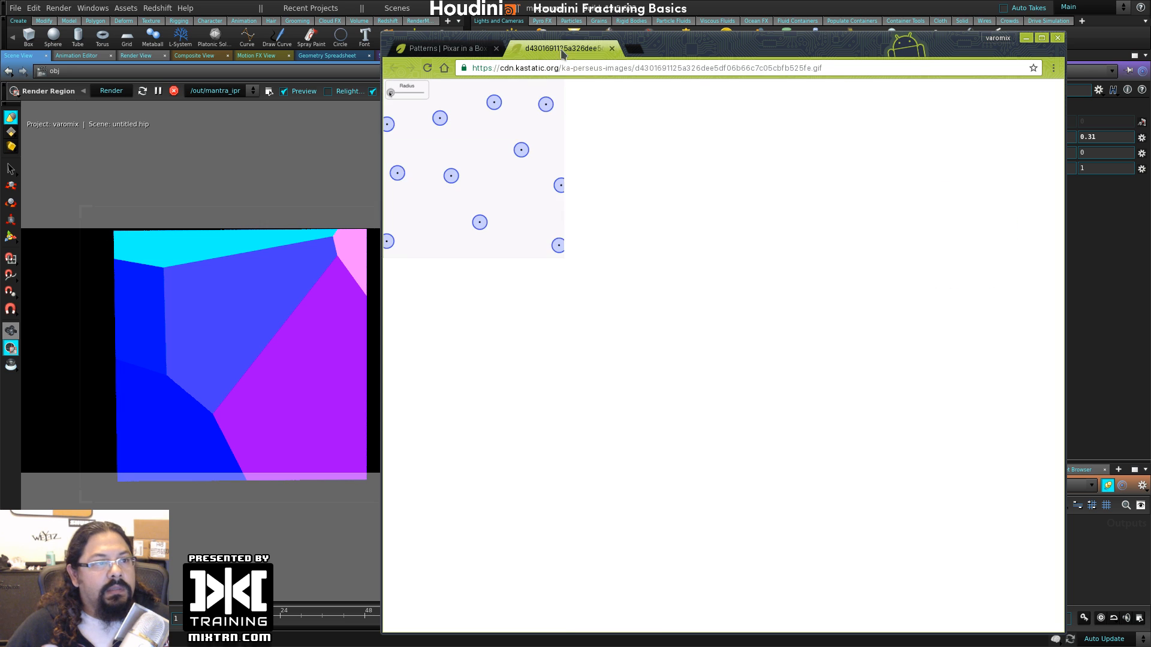
- Enlarge the animated Voronoi image, and look through the Geometry of dinosaur skin lessons on the Patterns page
ctrl+scroll(541, 249, up, 6)
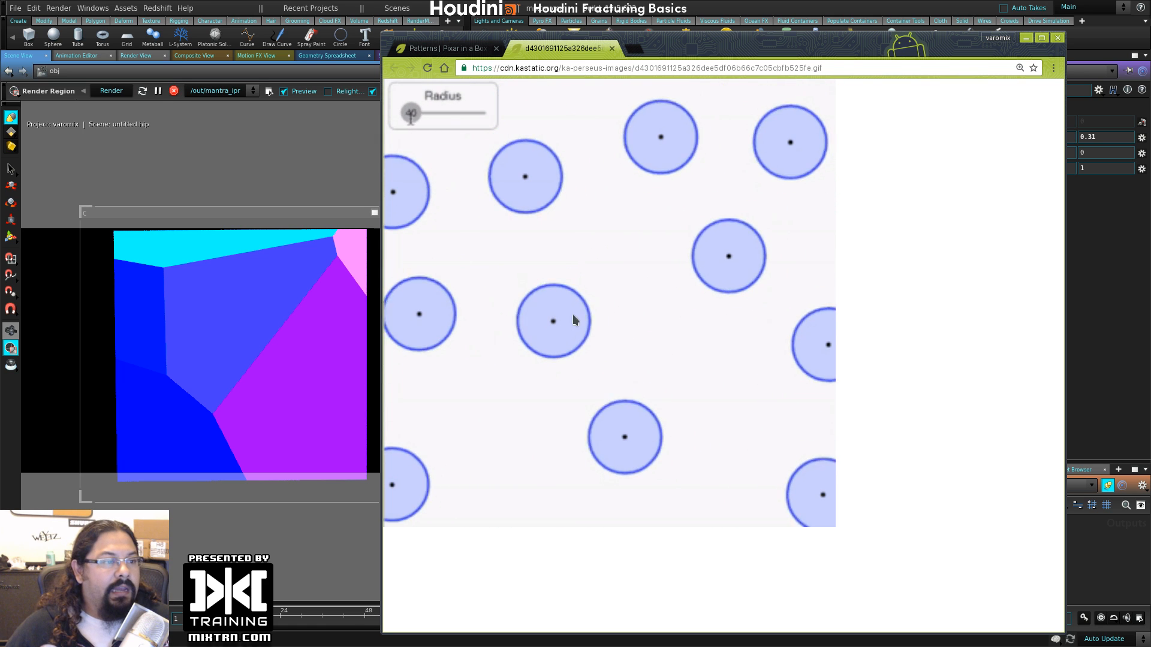
click(445, 50)
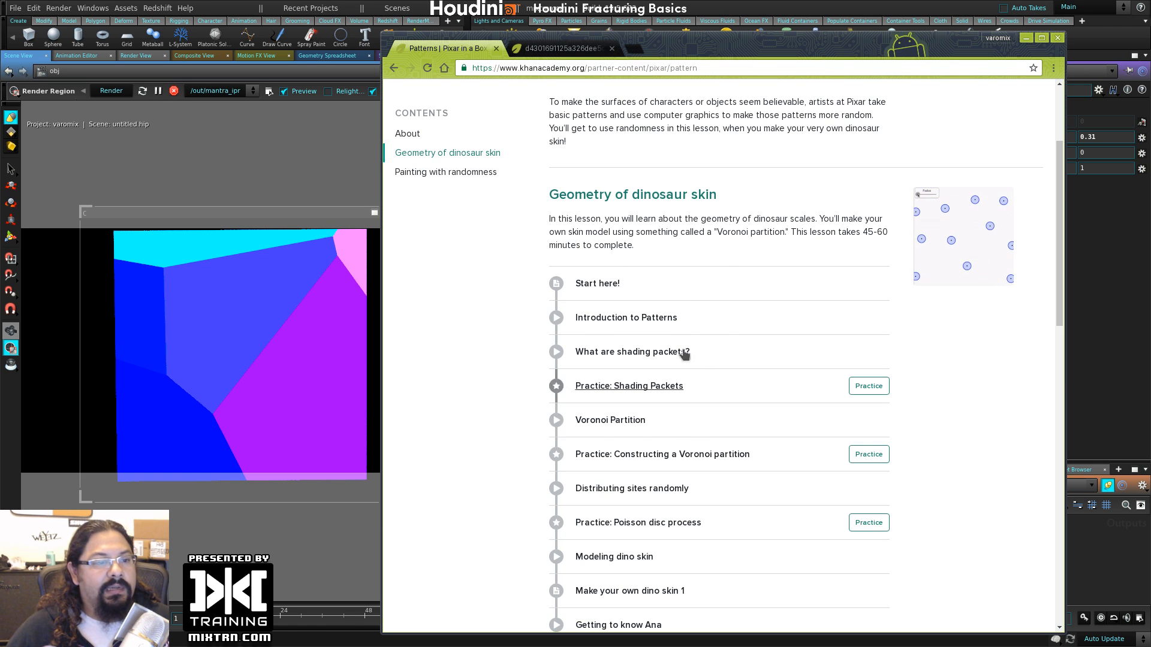
scroll(699, 182, up, 3)
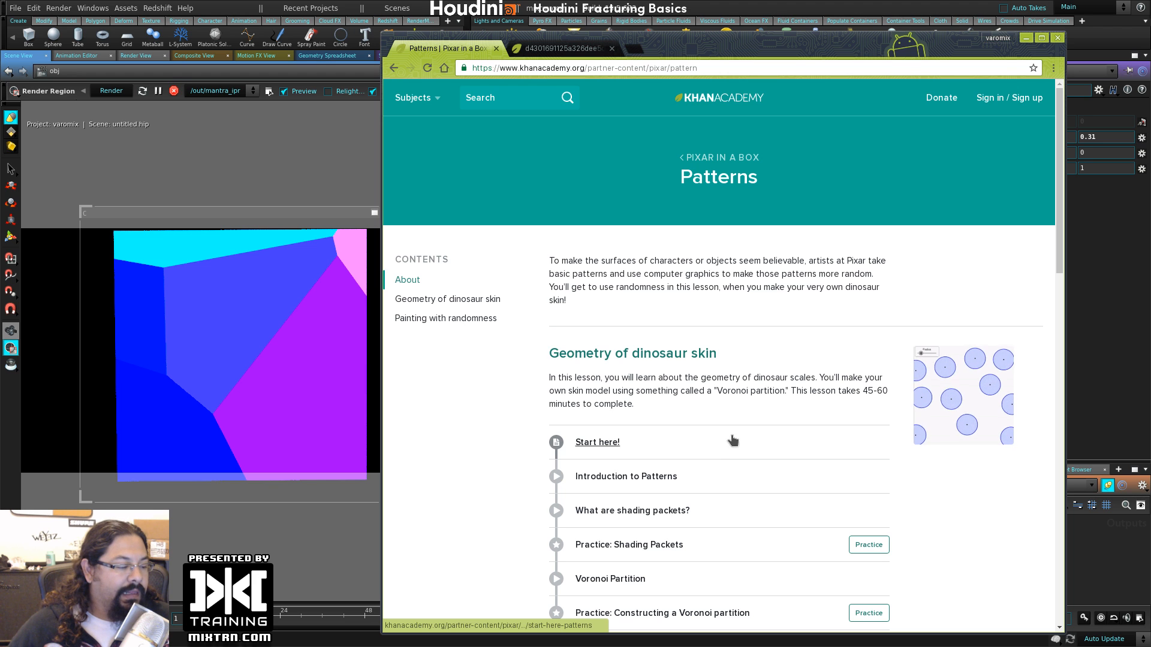
scroll(764, 398, down, 3)
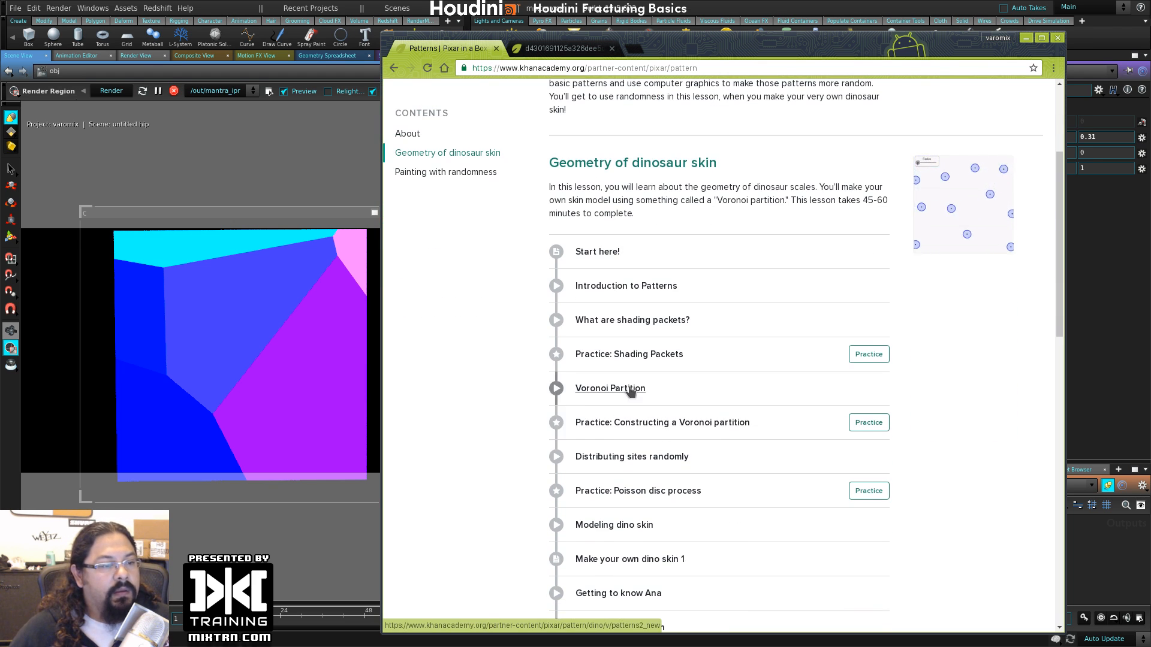
scroll(662, 427, down, 1)
scroll(711, 426, up, 4)
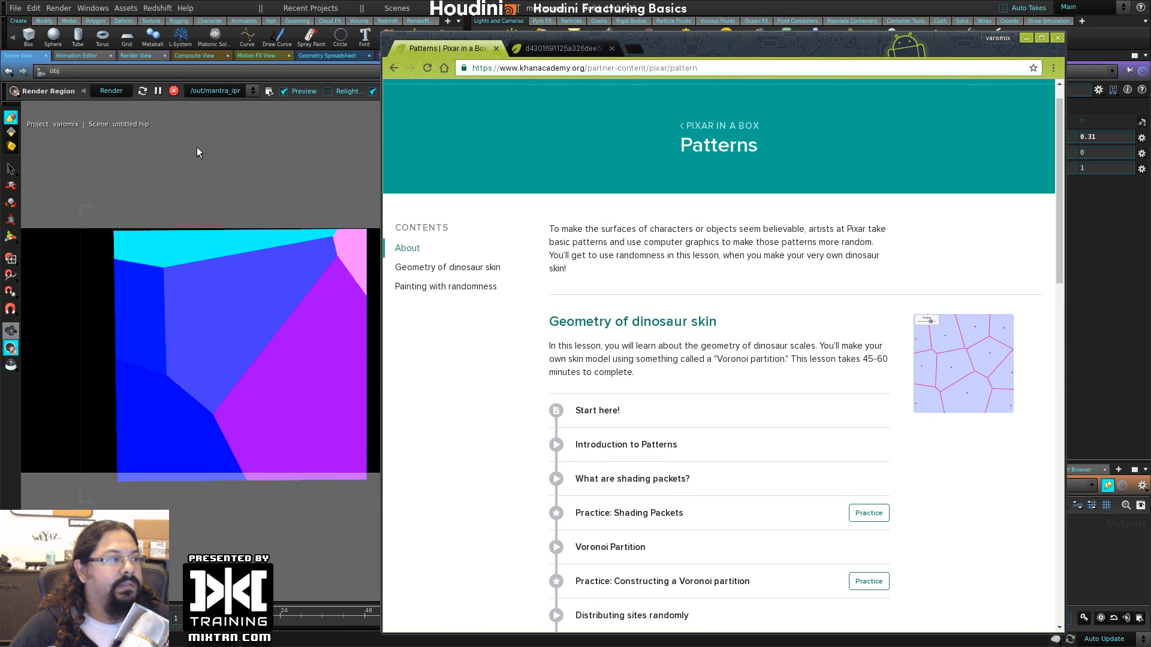
- Switch back to Houdini, stop the interactive render, and copy the Voronoi noise node in vopmaterial1
click(173, 91)
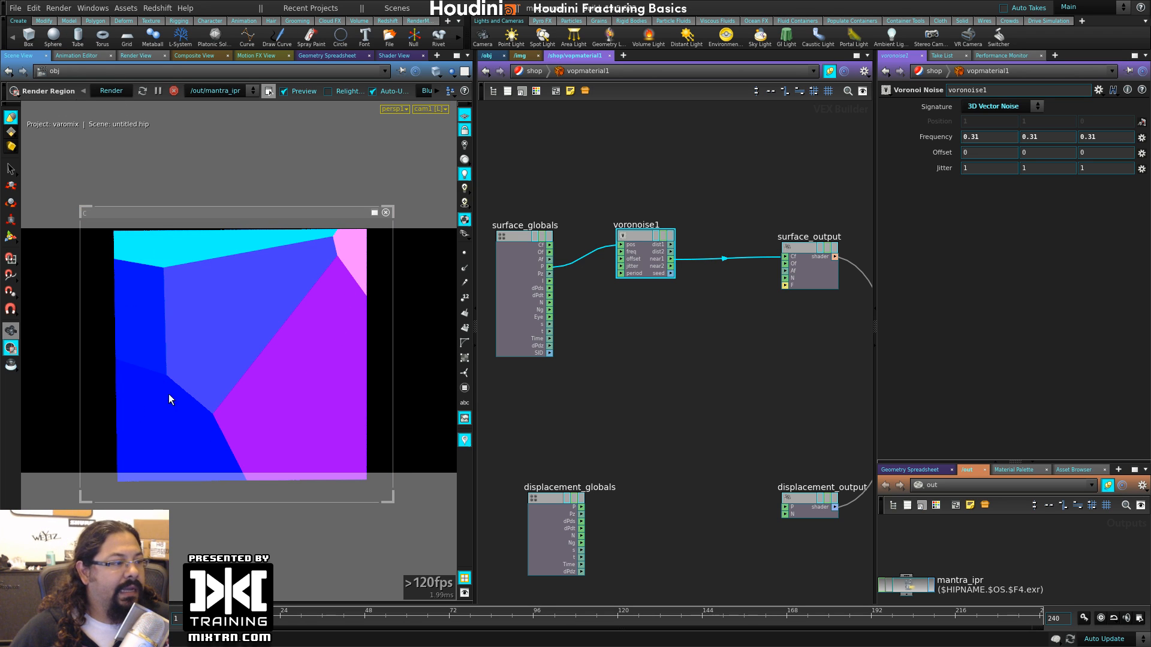
middle_drag(657, 329, 590, 334)
click(606, 204)
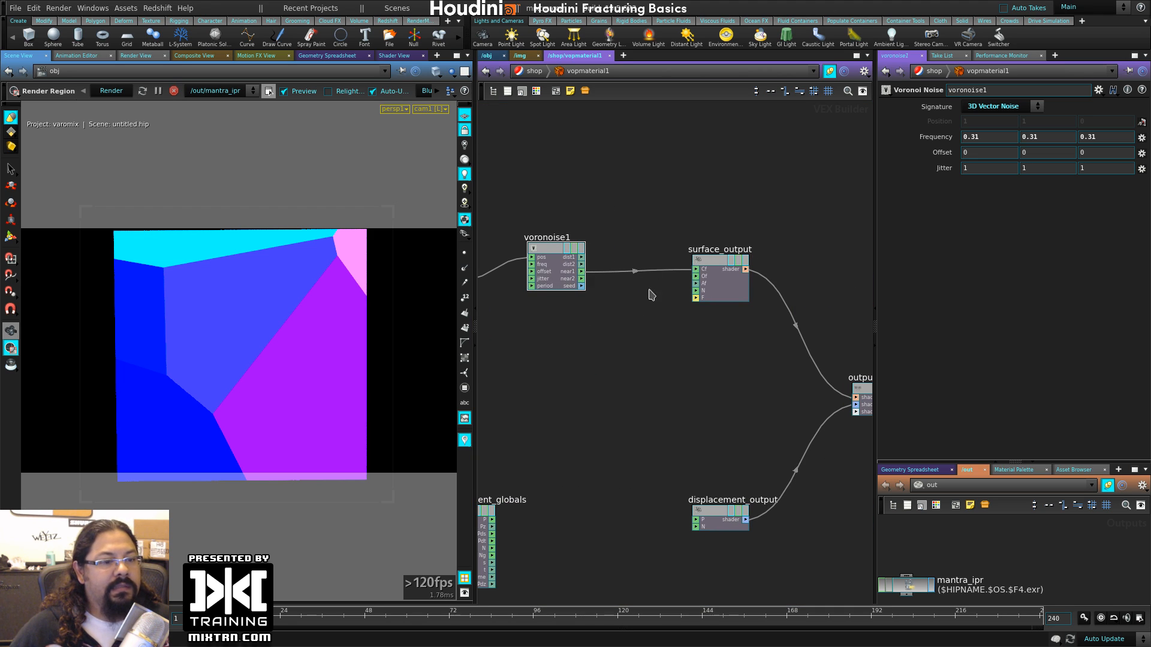
middle_drag(665, 308, 763, 390)
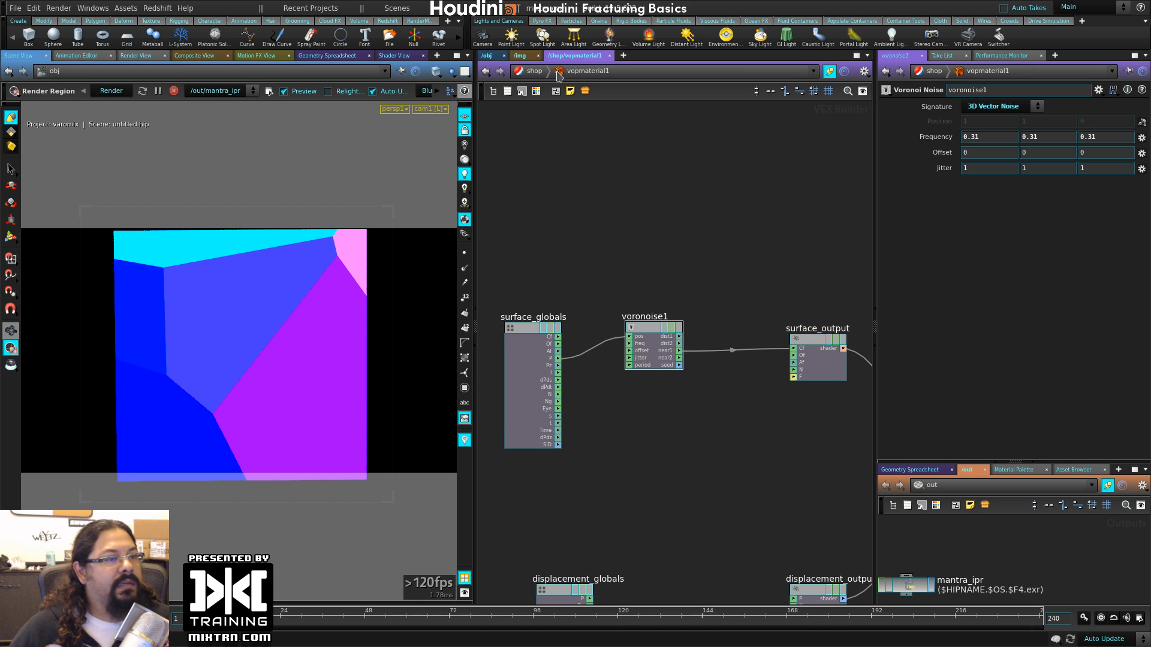
drag(585, 281, 687, 420)
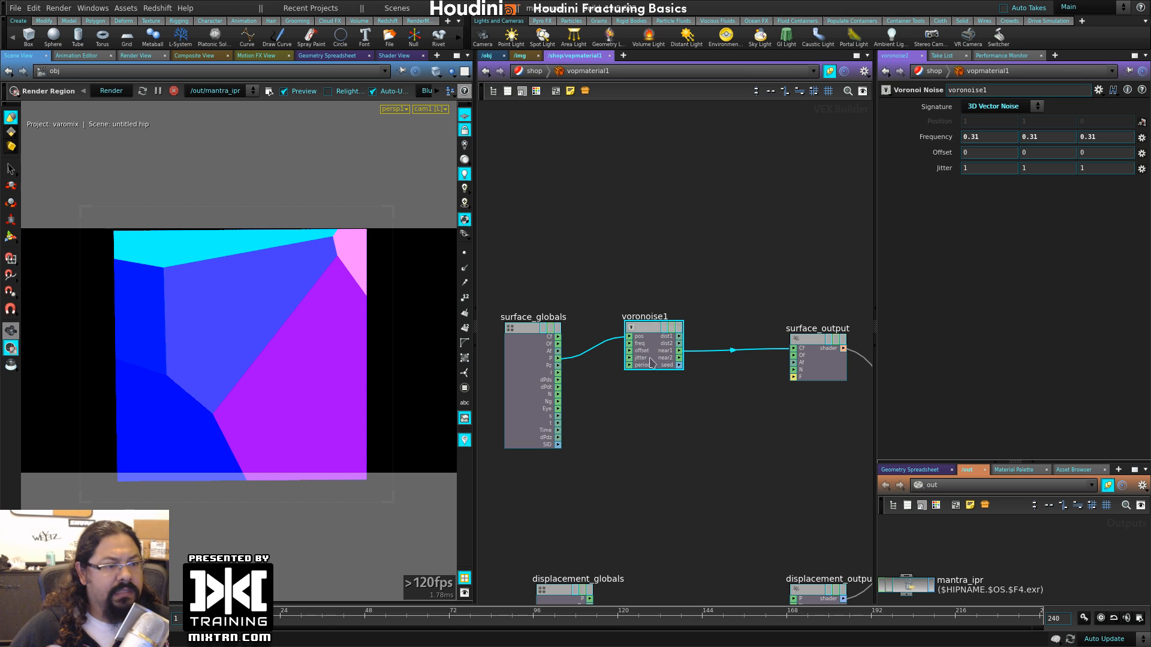
- Inside grid_object1, add an Attribute VOP fed by grid1 and display it
click(490, 57)
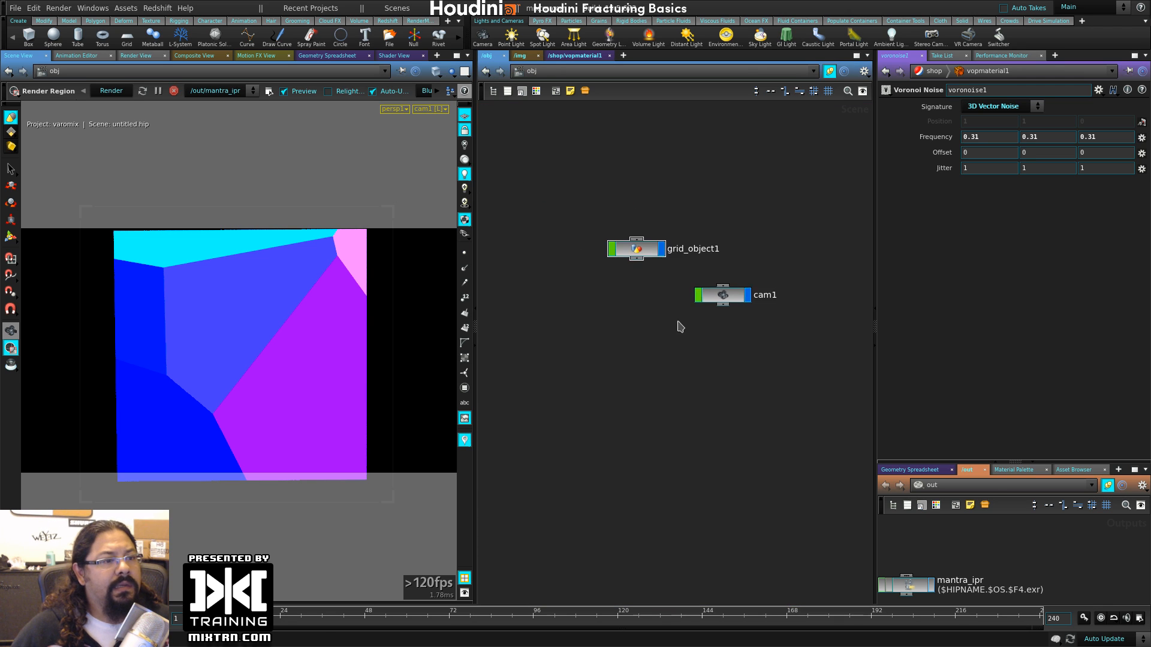
double_click(636, 249)
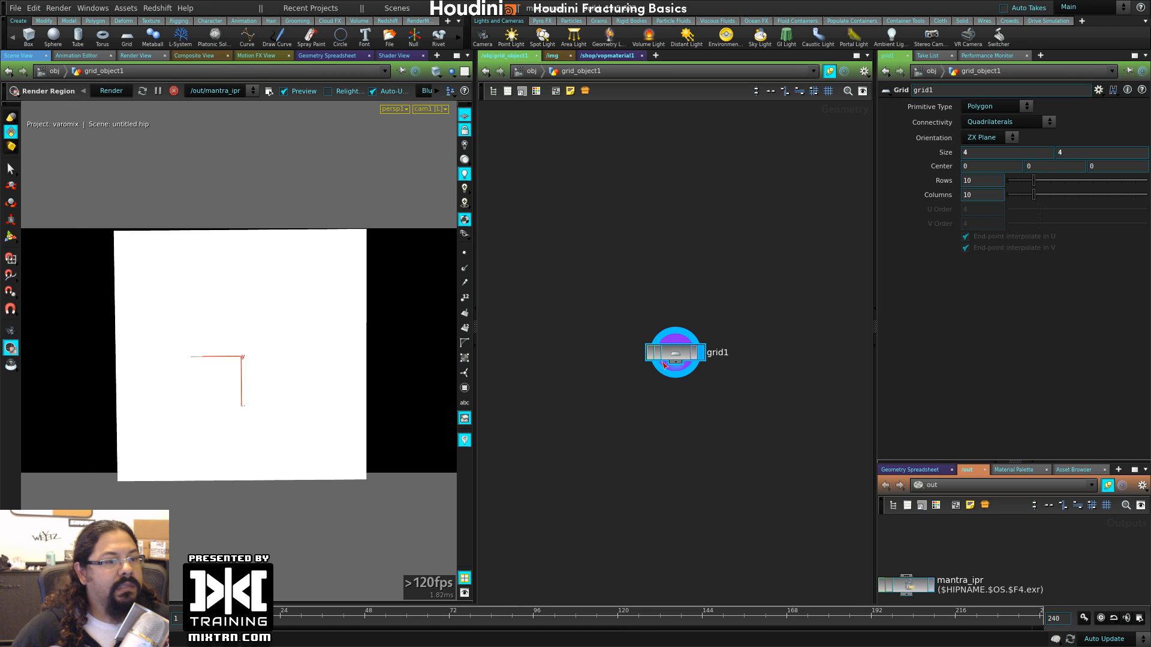
drag(664, 365, 647, 244)
key(Tab)
text(vop)
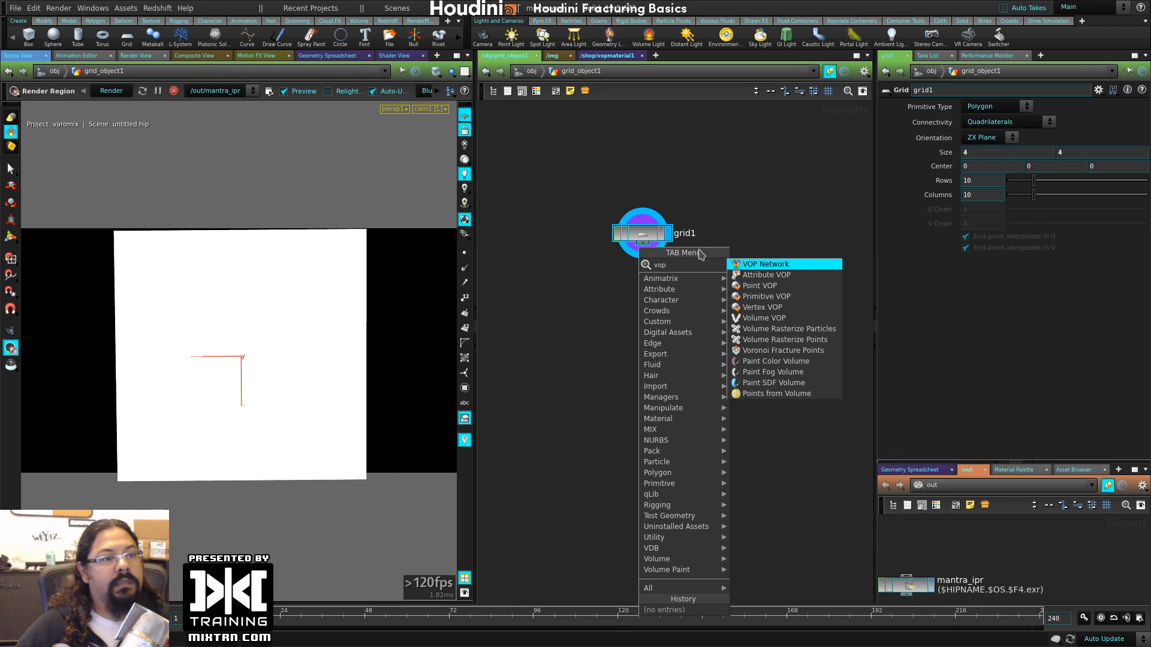
click(767, 274)
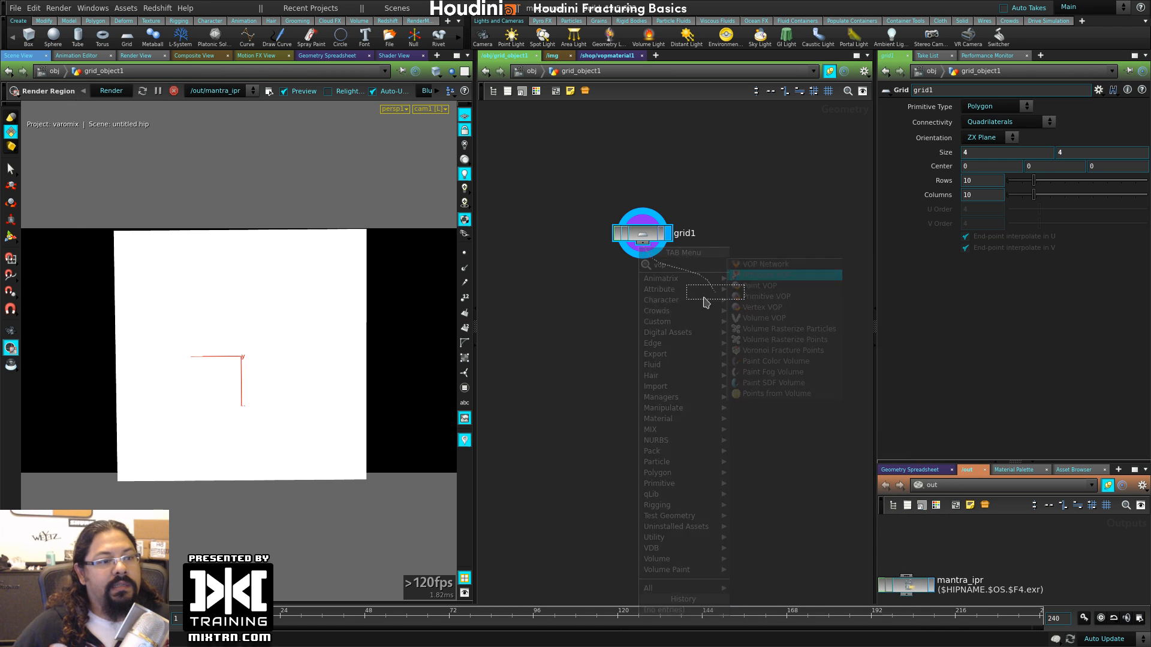
click(657, 302)
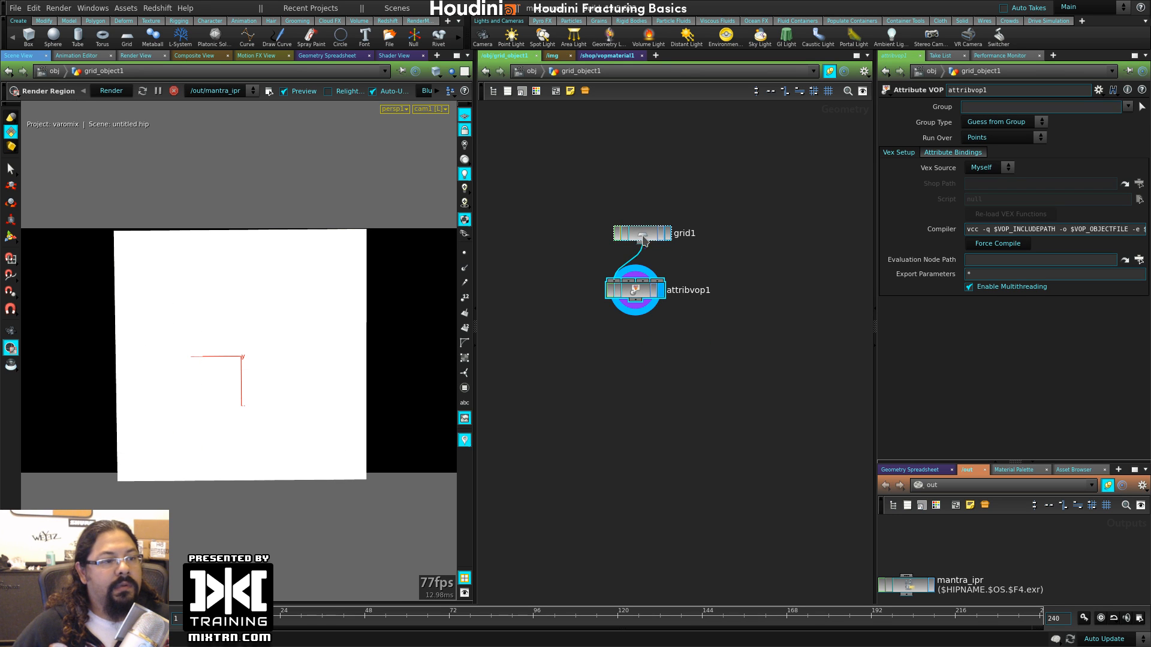
- Set grid1's rows and columns to 200
click(635, 233)
drag(977, 180, 919, 175)
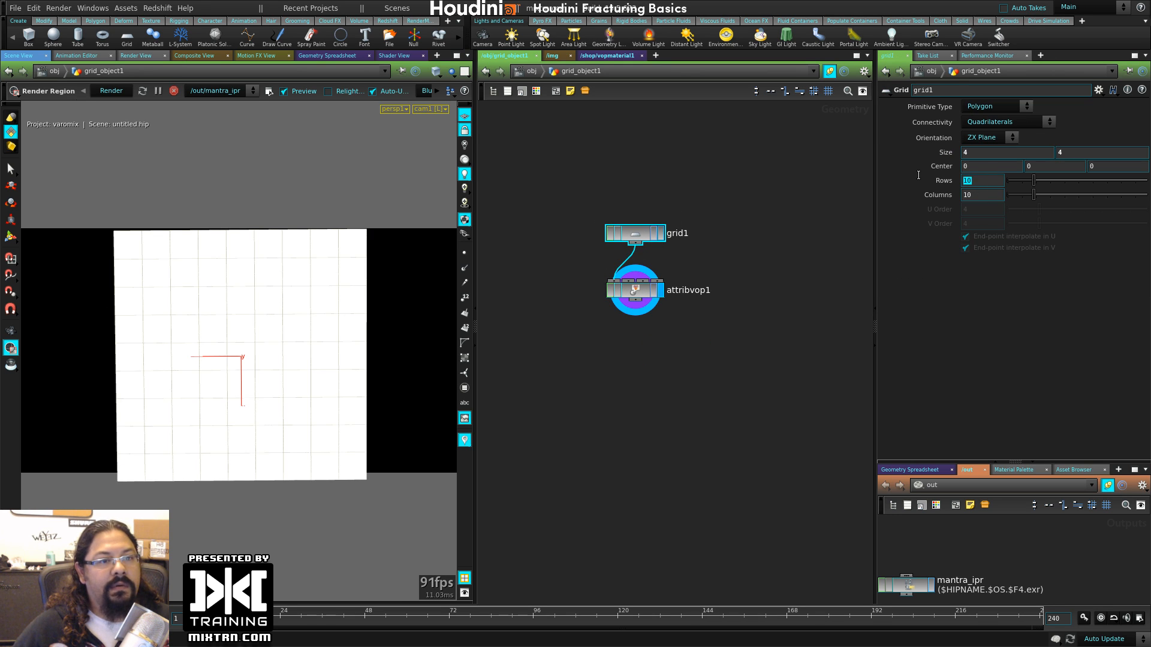
key(Tab)
text(200)
key(Return)
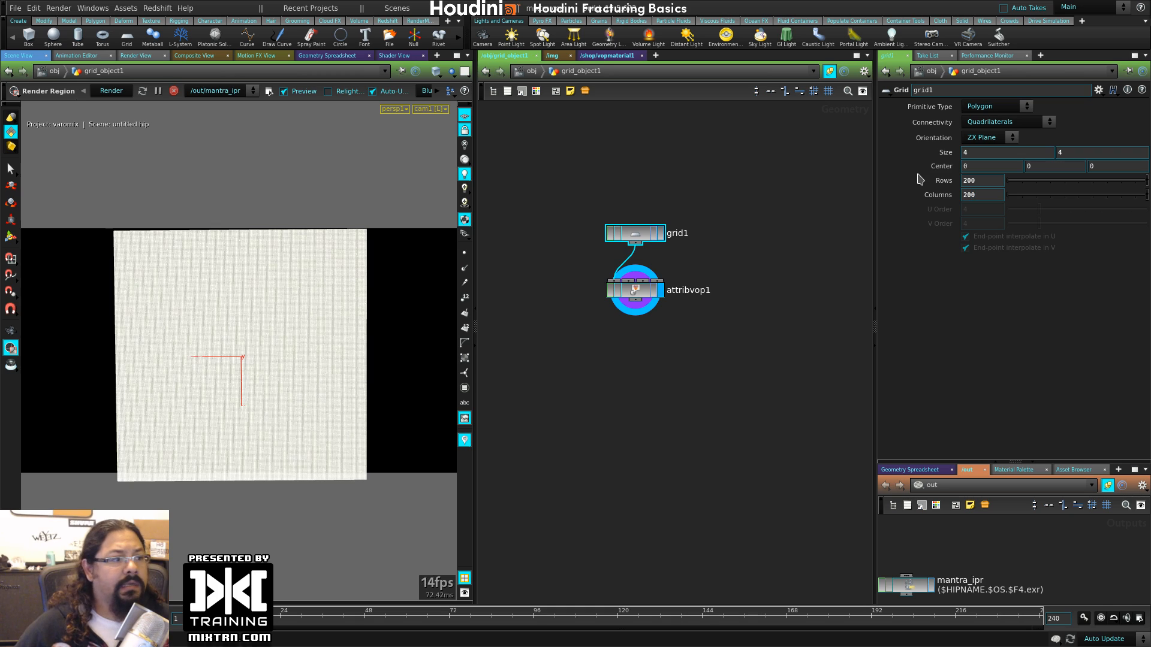
- Paste the Voronoi noise into the Attribute VOP, wiring global P to its pos input and its near1 output to Cd
alt+drag(218, 334, 279, 377)
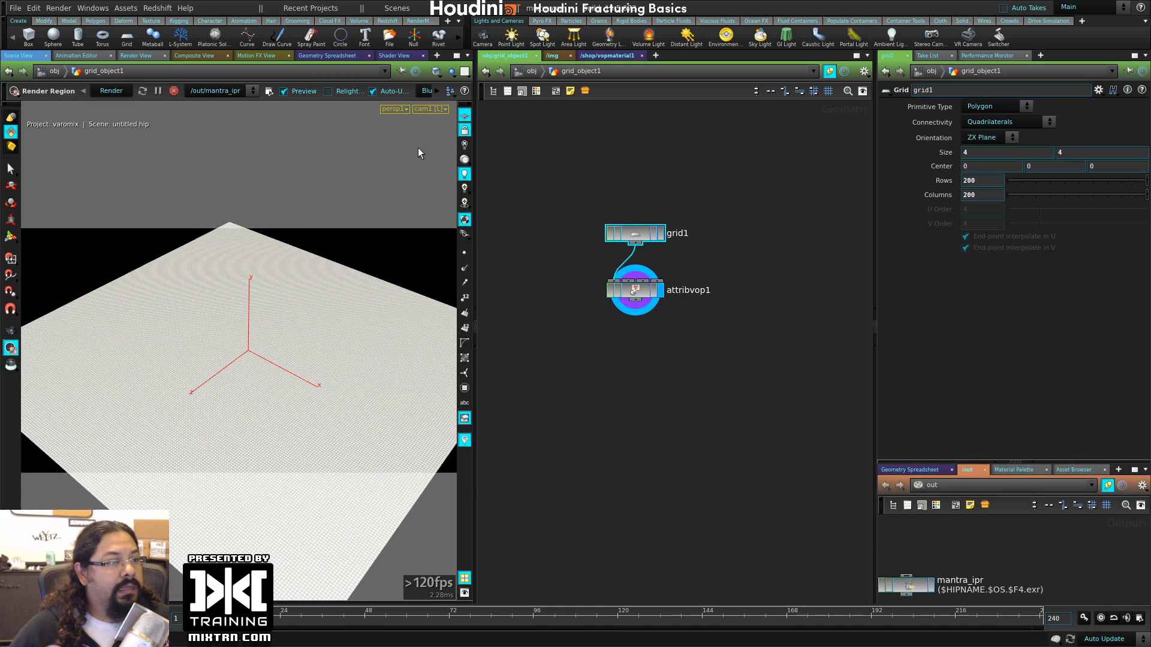
drag(475, 339, 505, 339)
alt+drag(359, 443, 347, 457)
double_click(669, 292)
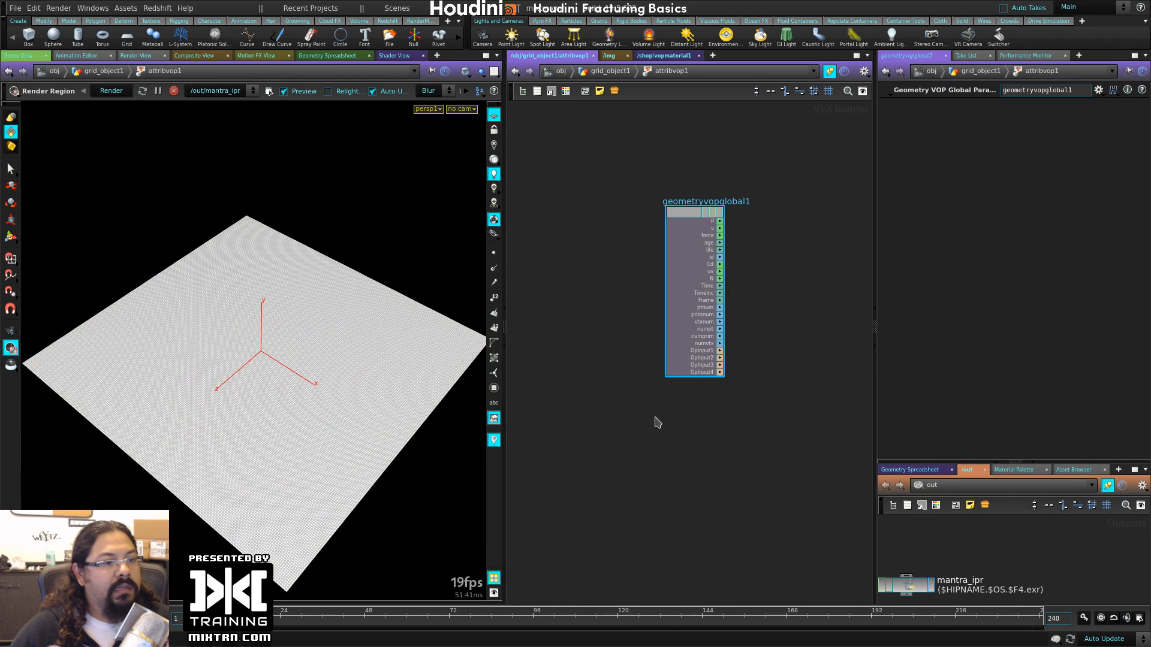
key(ctrl+v)
drag(698, 305, 703, 266)
drag(614, 258, 807, 323)
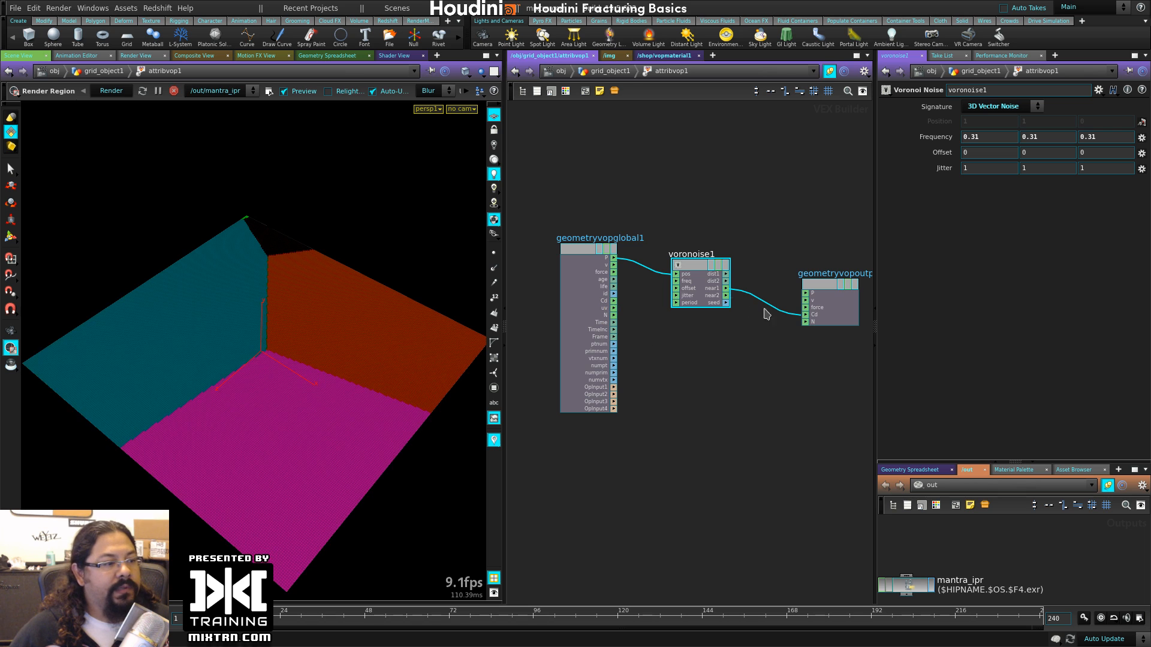
- Raise all three components of the pasted Voronoi noise's frequency to 2.91
drag(262, 377, 266, 438)
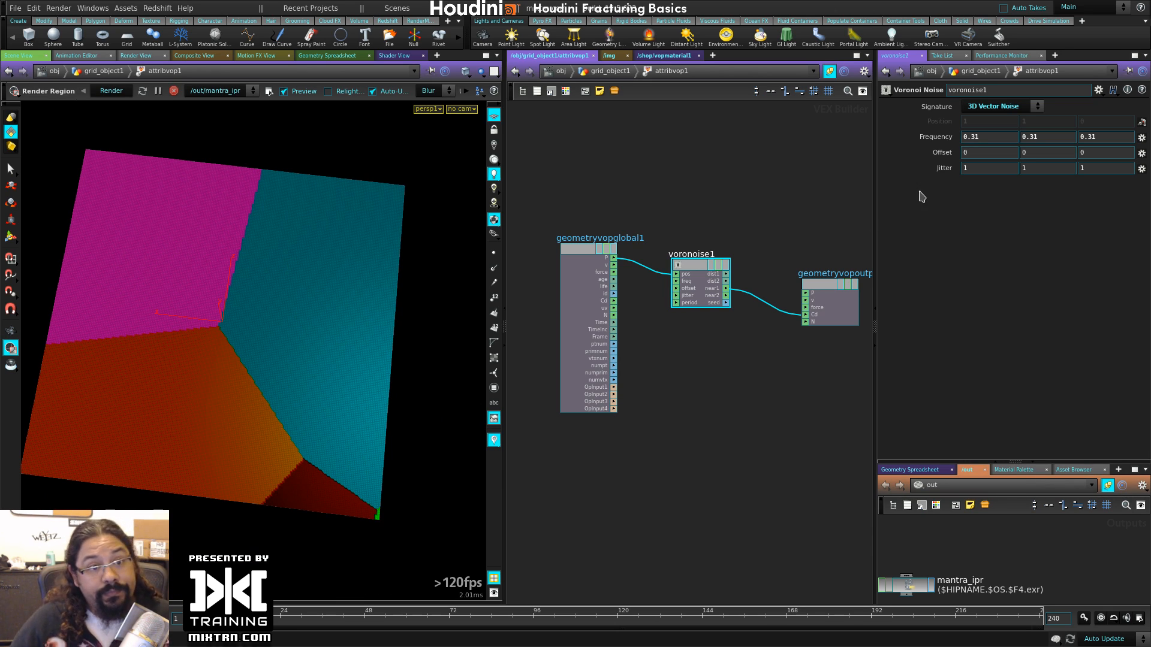
mouse_move(950, 142)
middle_down()
mouse_move(1043, 135)
mouse_move(944, 143)
middle_up()
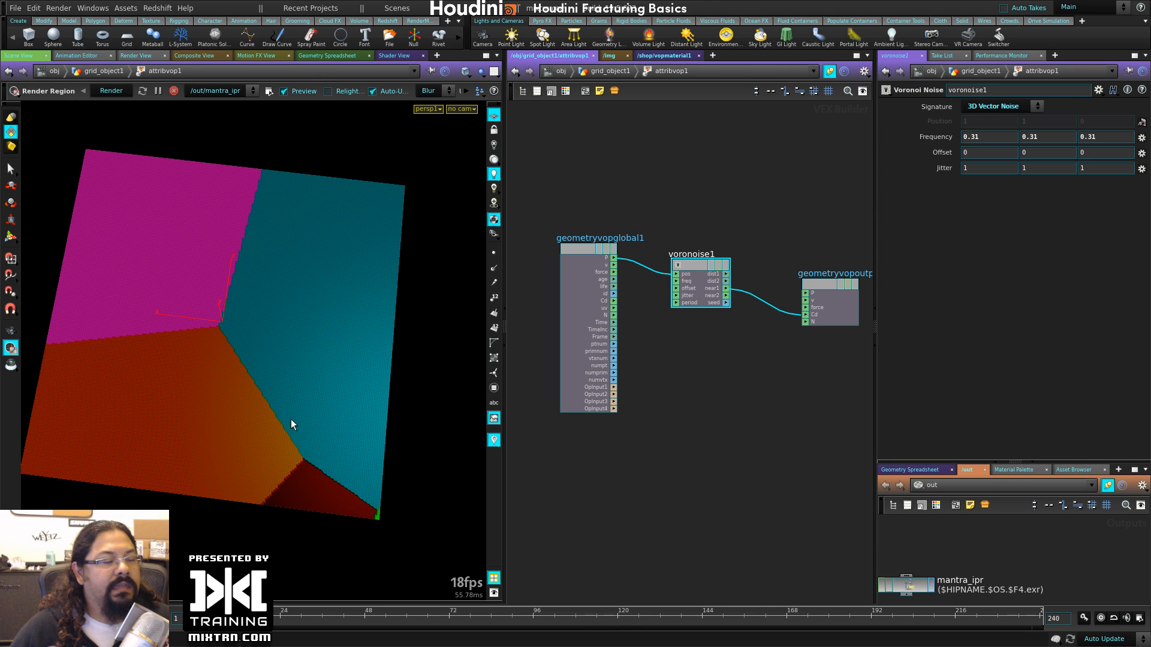
middle_drag(939, 138, 1048, 136)
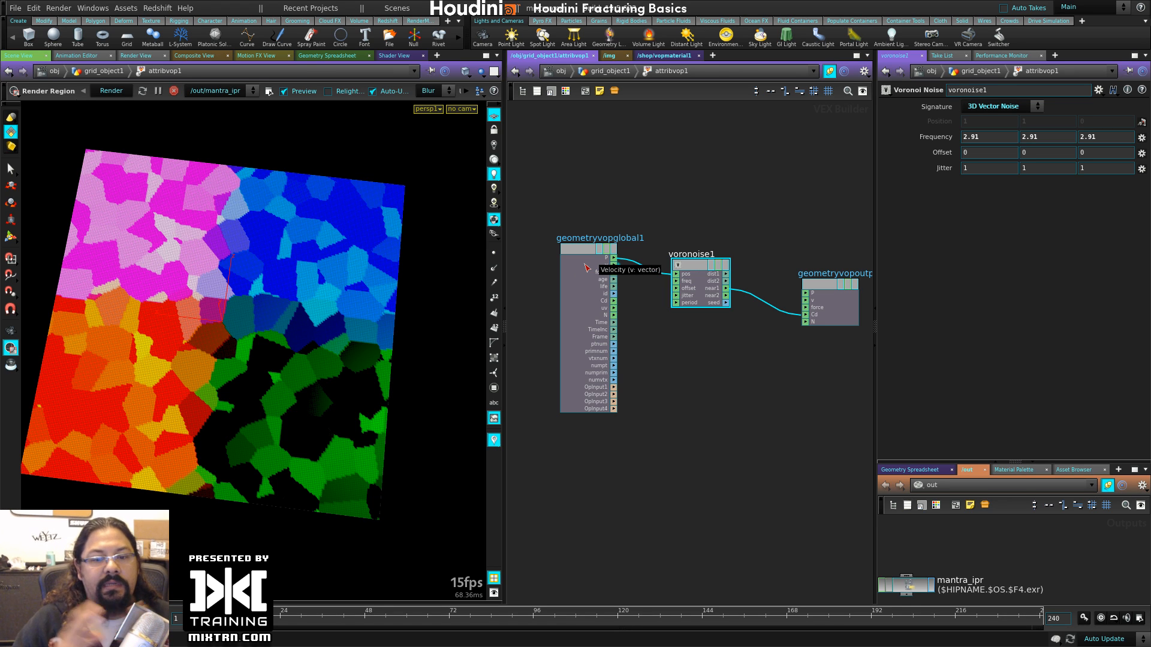
- Examine the colored Voronoi cells and their edges on the grid up close from several angles
alt+right_drag(270, 321, 290, 330)
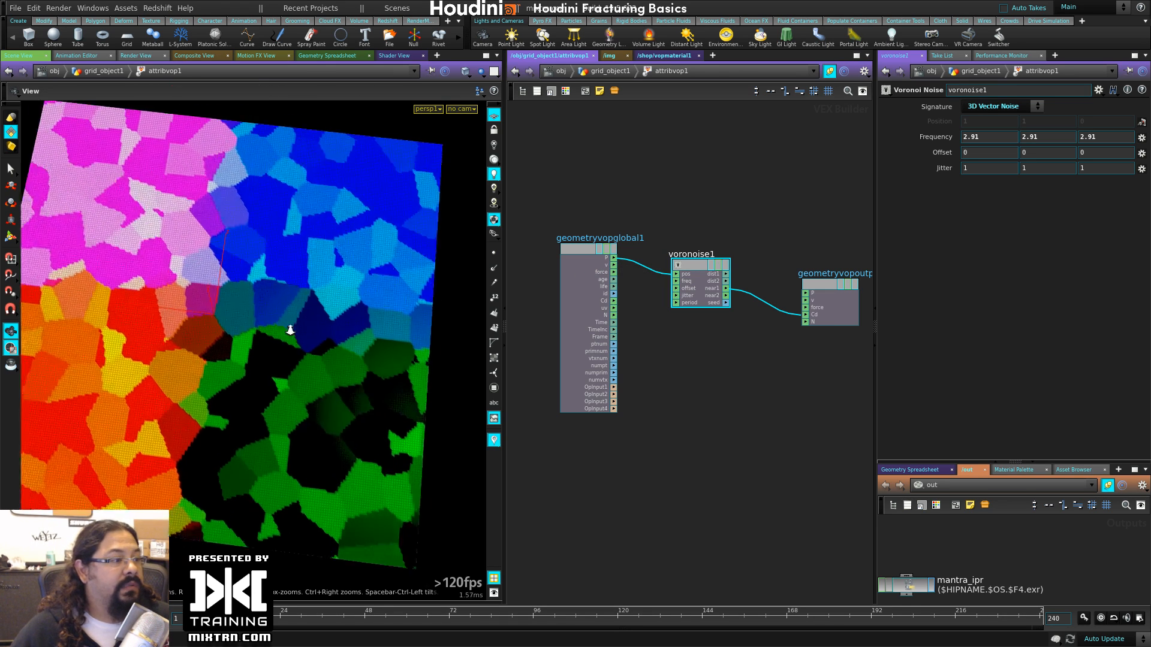
alt+drag(290, 330, 244, 342)
alt+right_drag(244, 342, 401, 379)
alt+drag(400, 380, 394, 368)
alt+right_drag(393, 367, 316, 388)
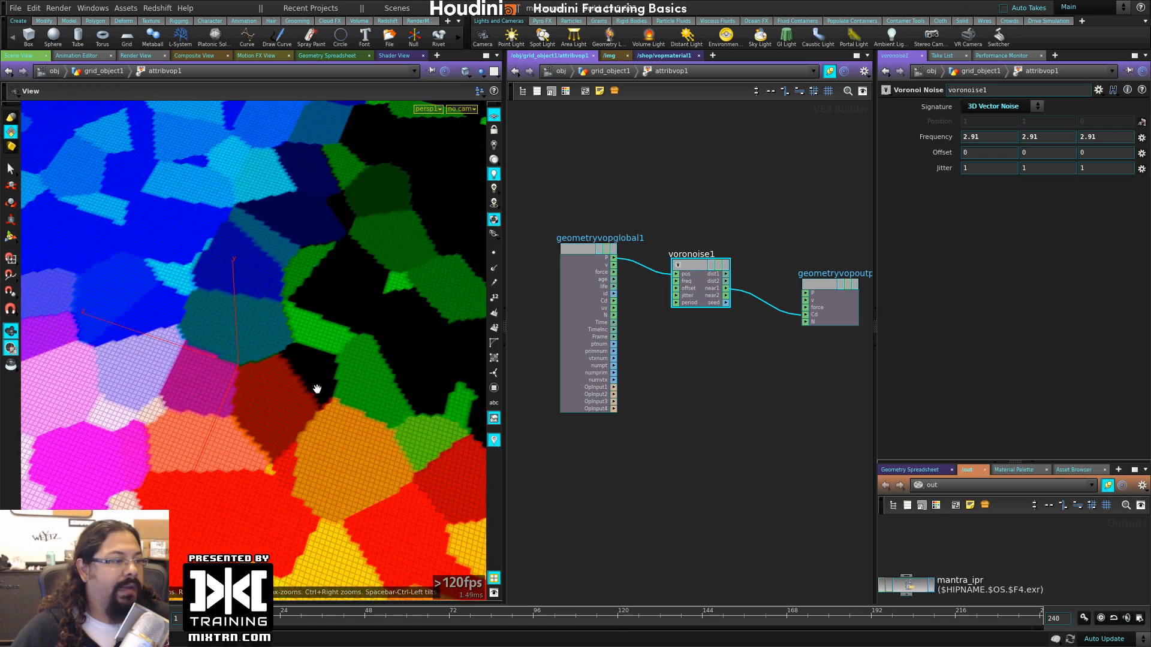
alt+drag(316, 388, 300, 422)
alt+right_drag(300, 421, 286, 419)
- Return to grid_object1, add a displayed Scatter node fed by grid1, and set its forced total count to 10
click(613, 213)
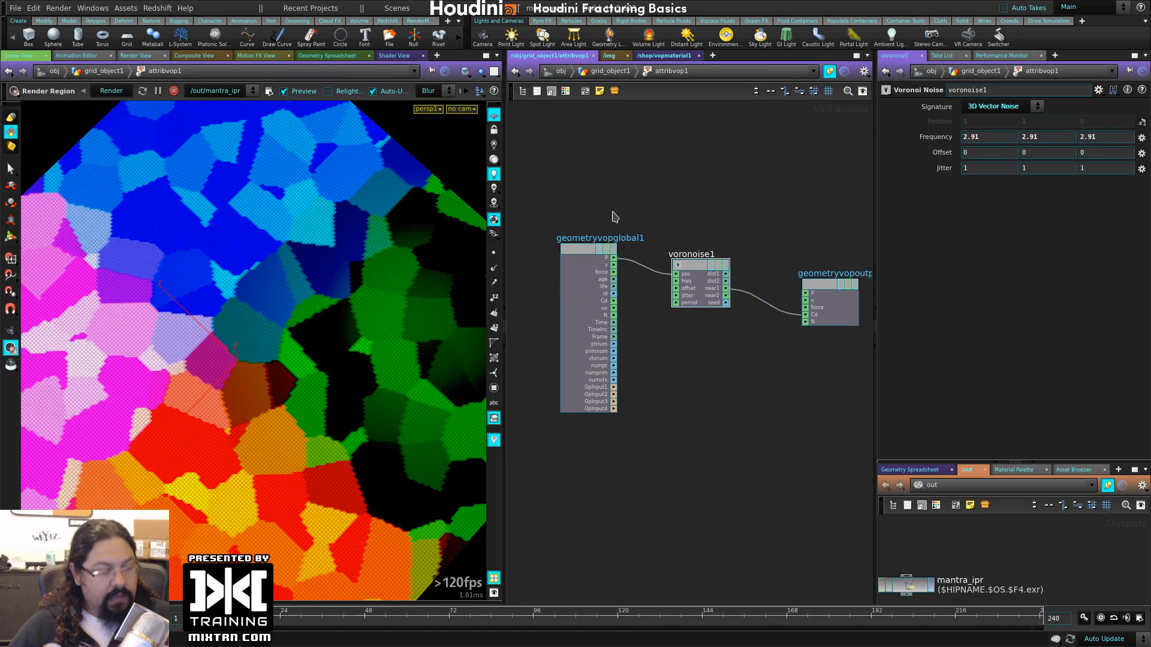
key(u)
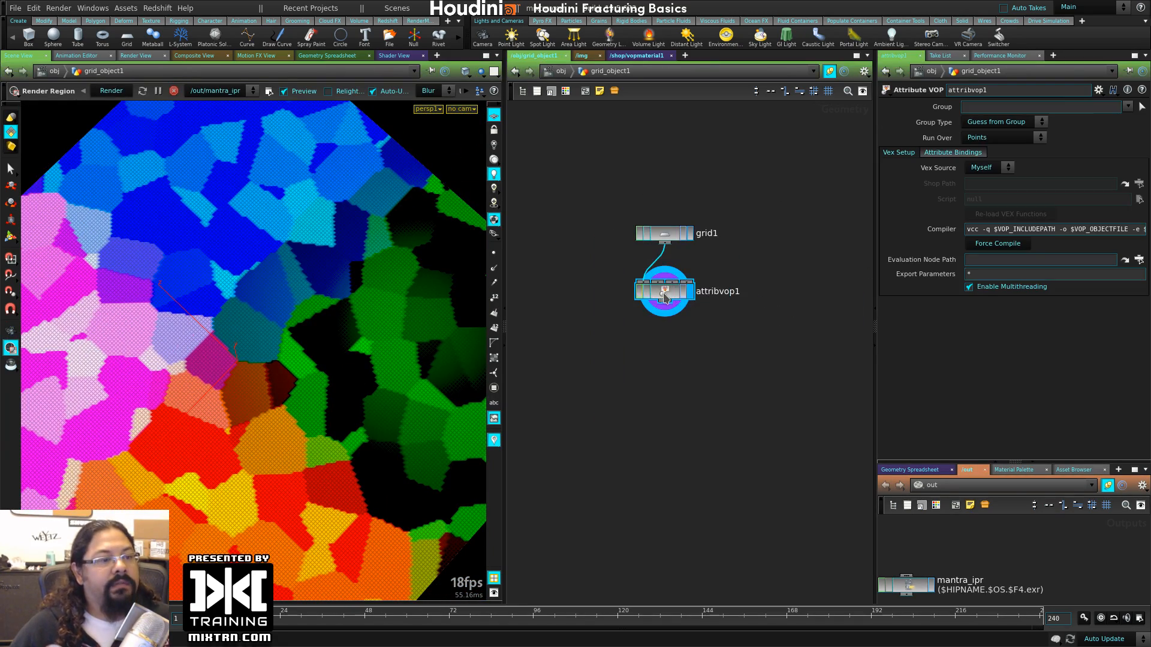
key(Tab)
text(scat)
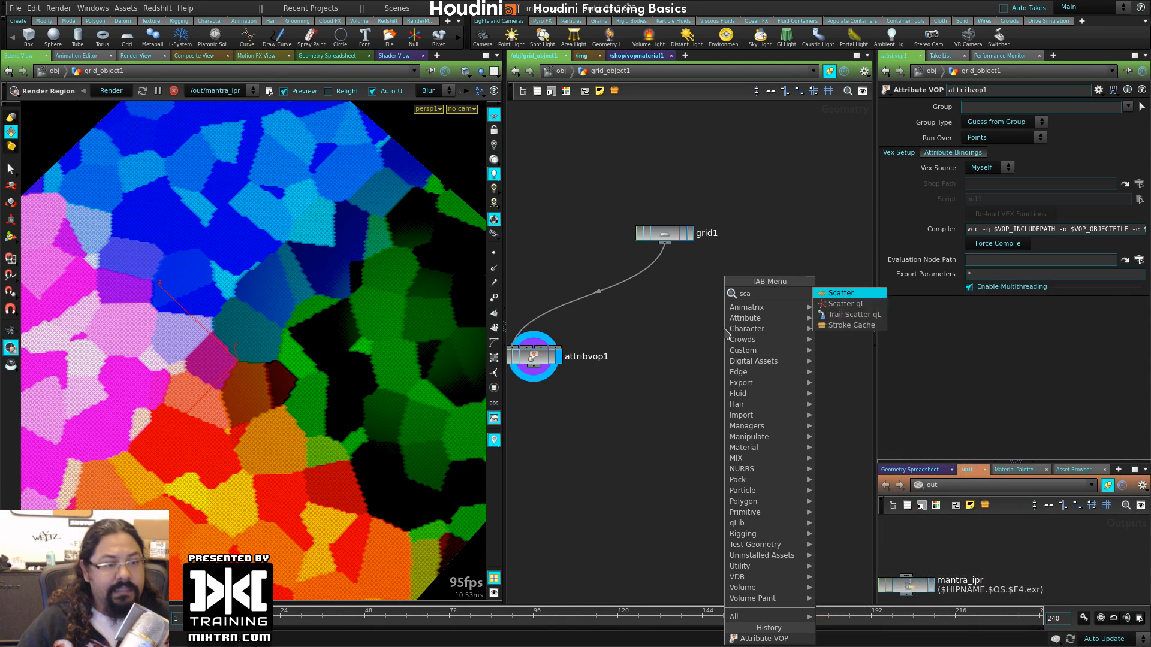
click(873, 293)
click(723, 306)
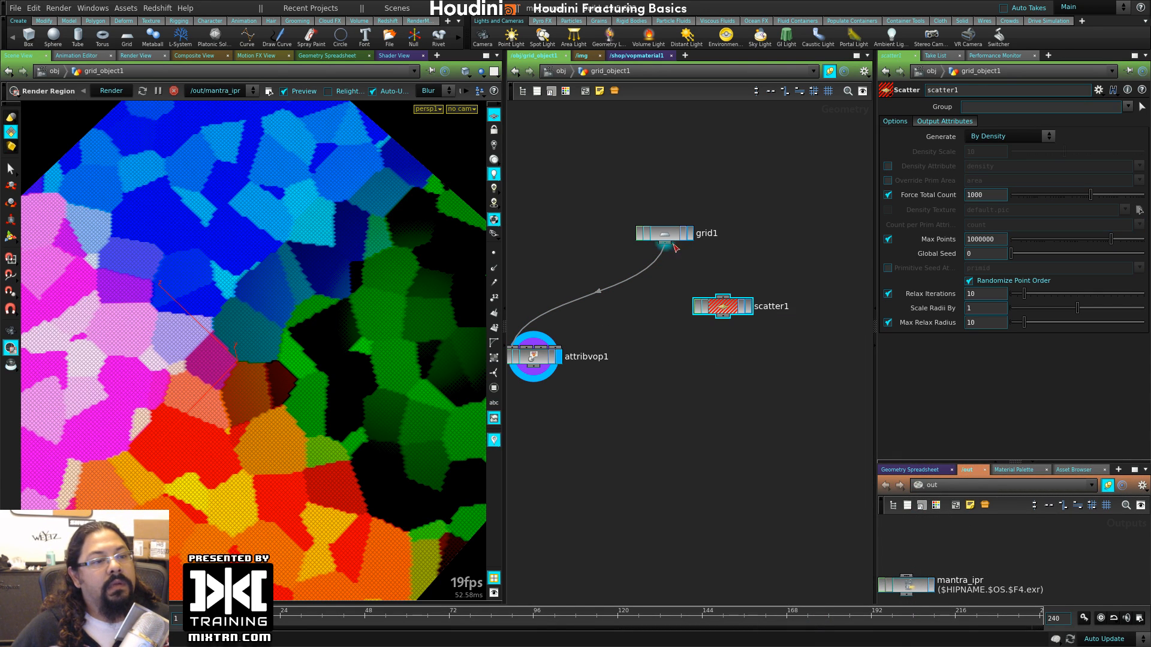
drag(669, 243, 778, 295)
click(748, 307)
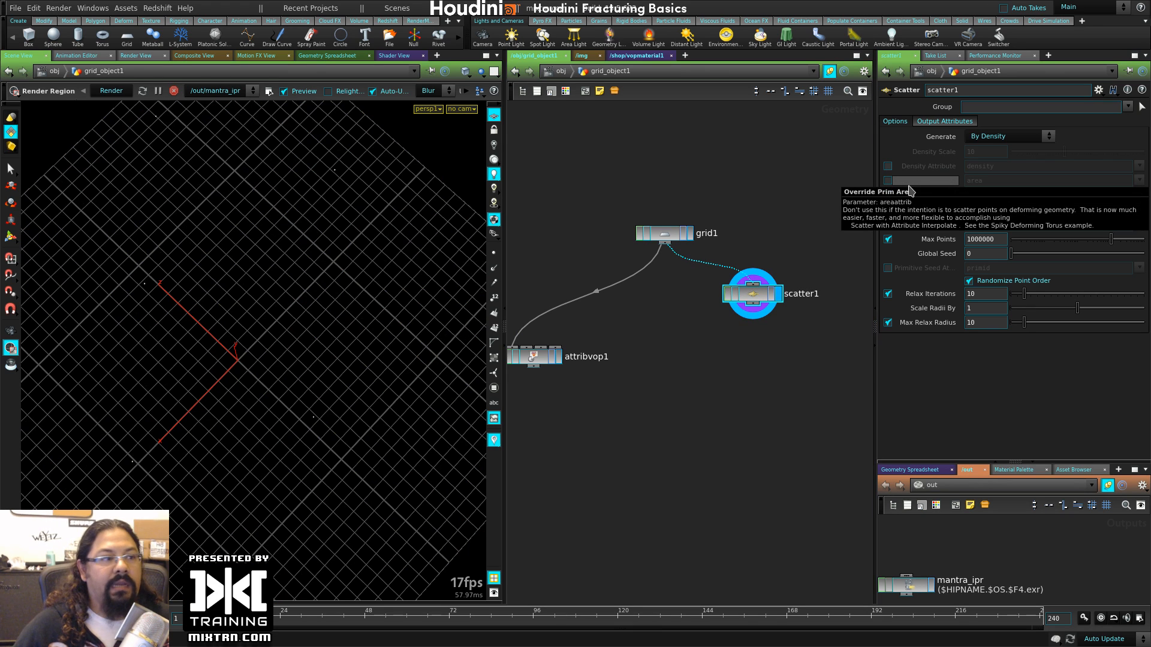
- Hide the viewport's reference grid and show grid1 as a template beneath the scattered points
alt+right_drag(375, 332, 275, 347)
alt+drag(275, 347, 282, 240)
click(494, 130)
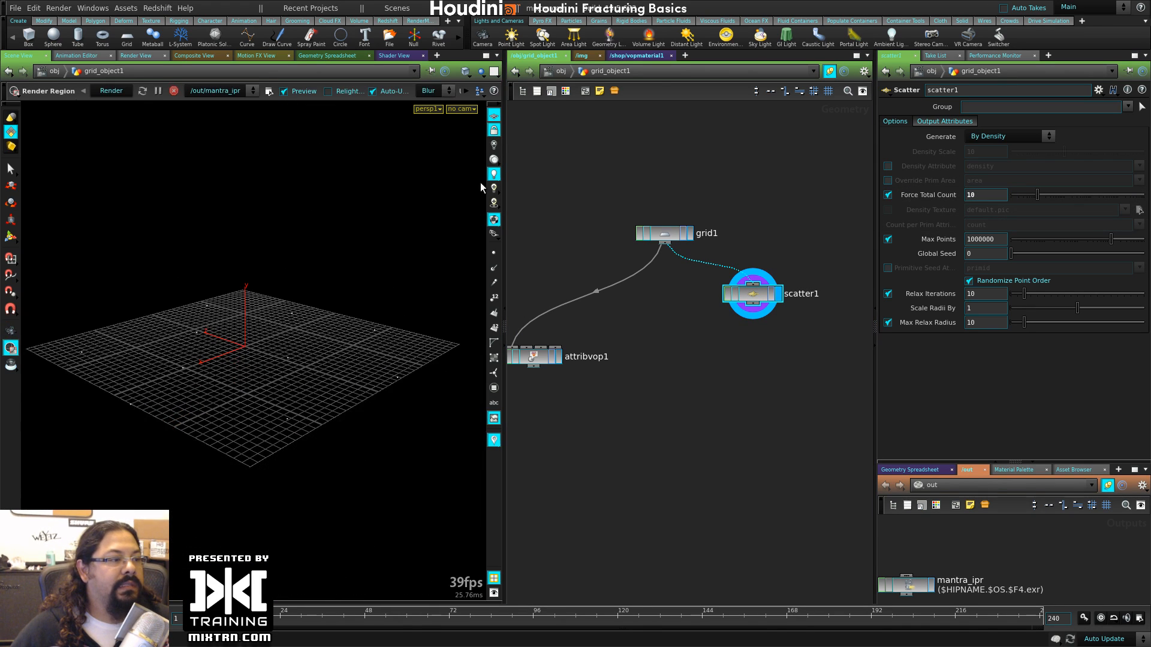
alt+drag(294, 294, 266, 354)
click(496, 130)
click(494, 116)
click(686, 234)
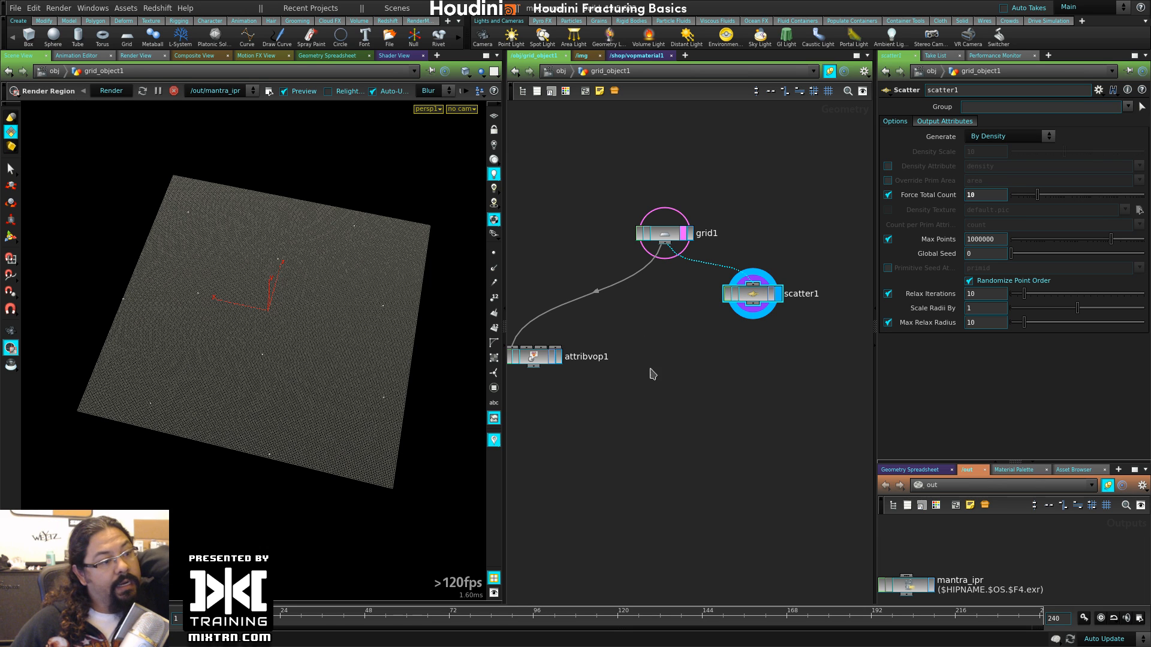
- Add a Voronoi Fracture node and place it below grid1 and scatter1
key(Tab)
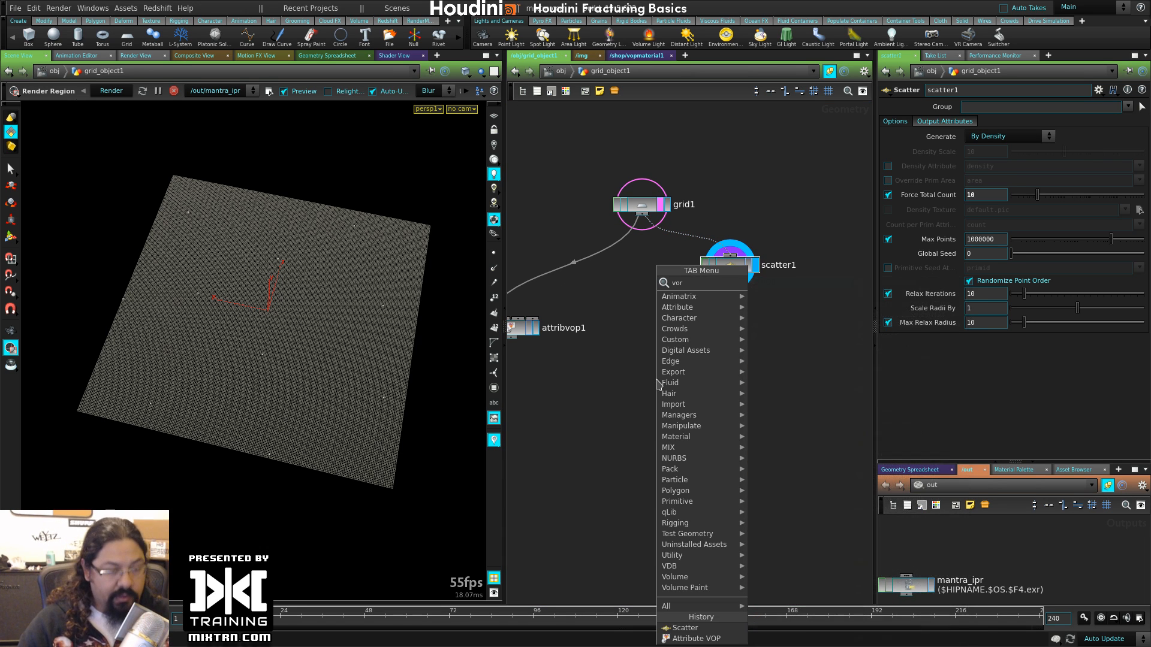
text(voro)
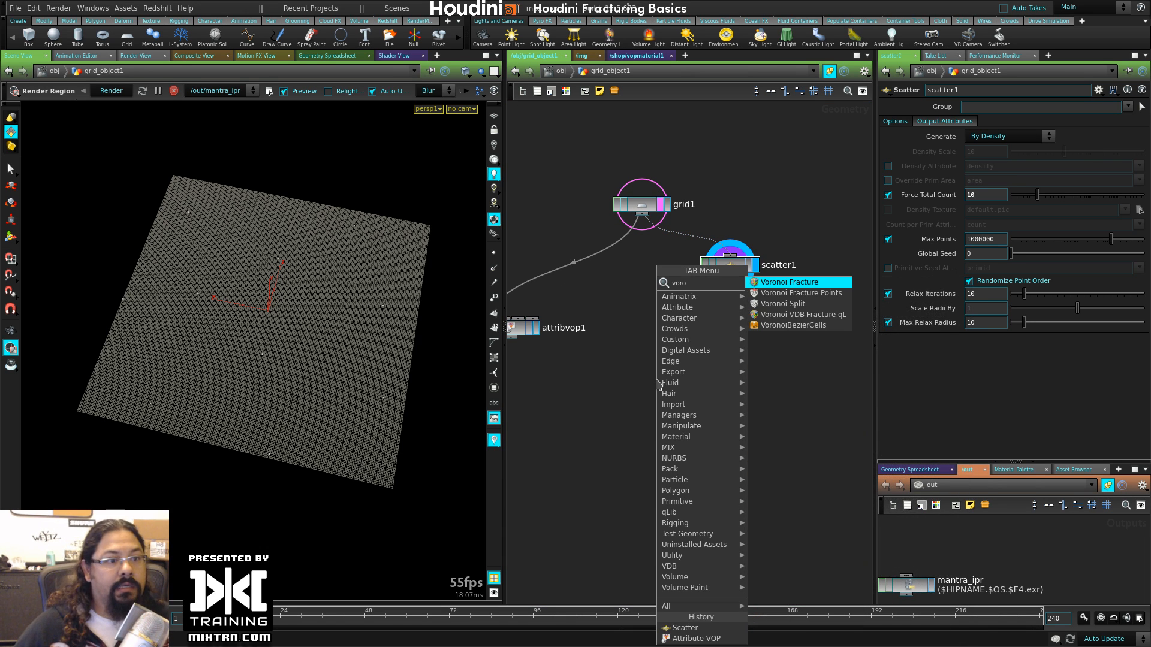
click(812, 283)
click(642, 330)
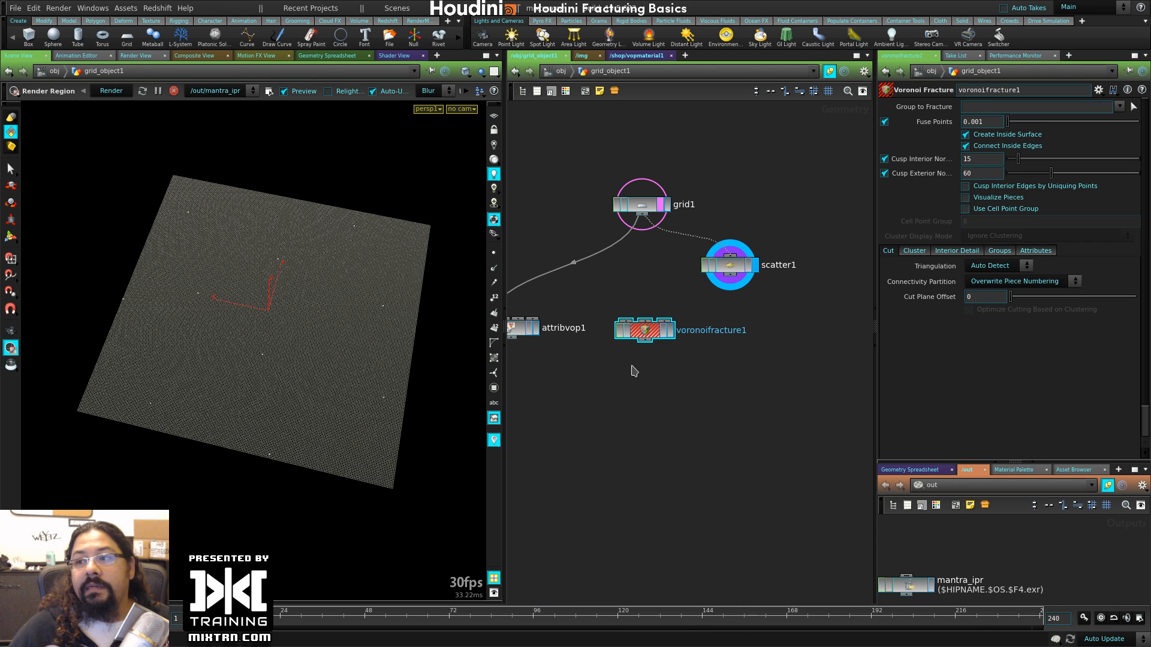
drag(650, 325, 664, 375)
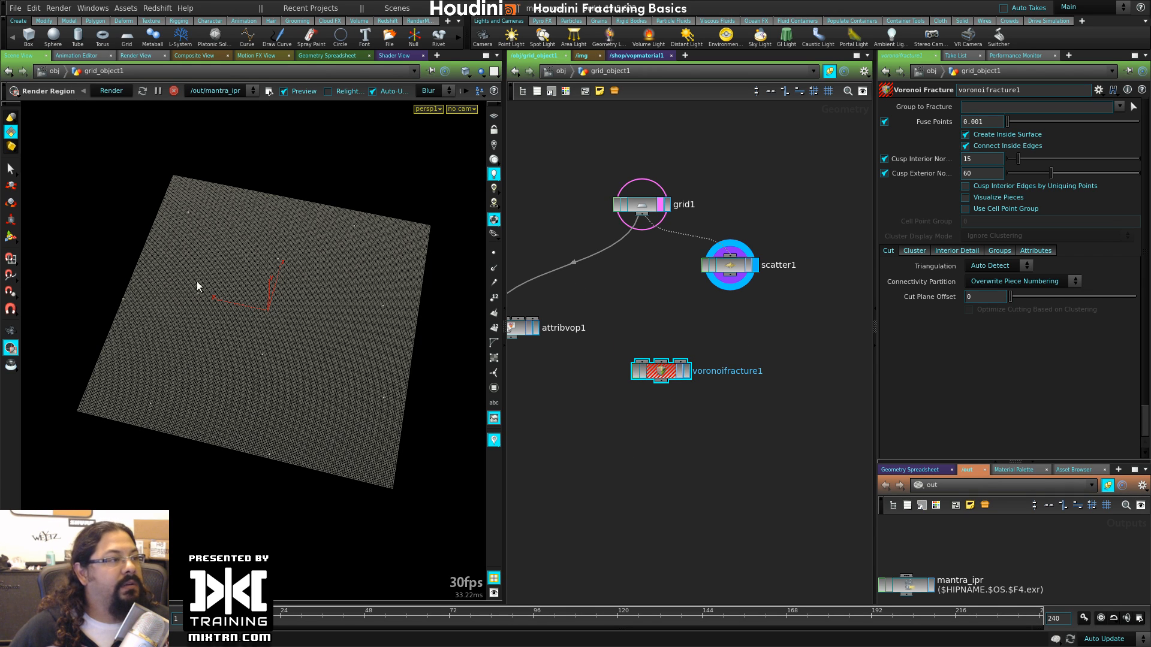
- Widen the modelling shelf set and bring up its Model tools
click(103, 21)
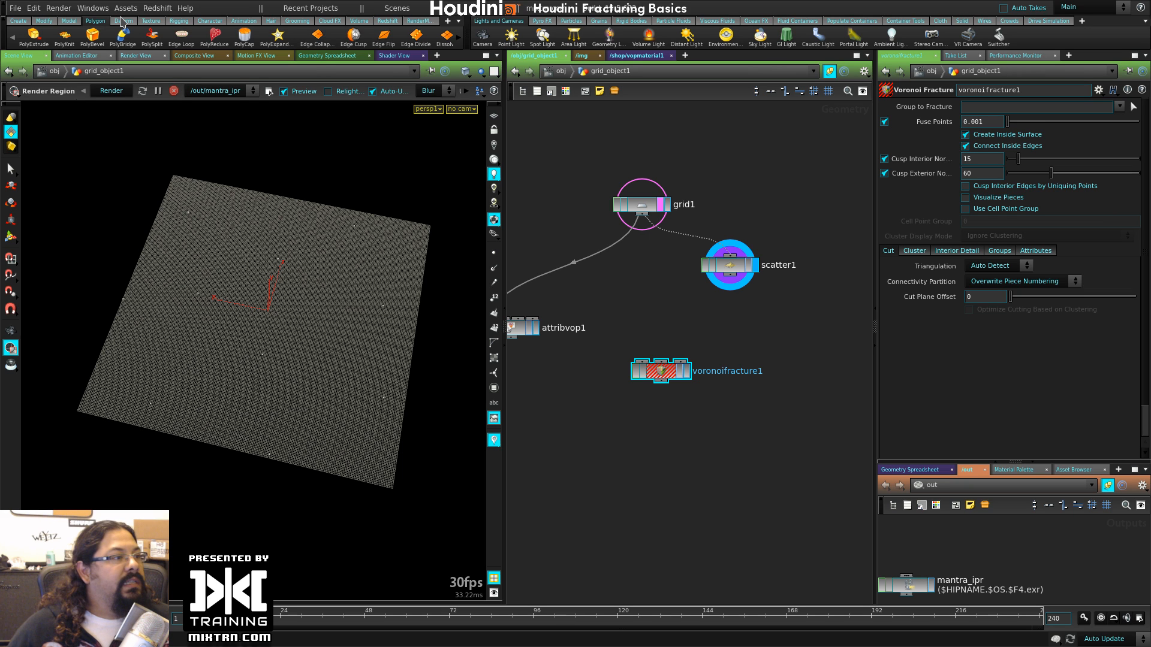
drag(470, 33, 645, 23)
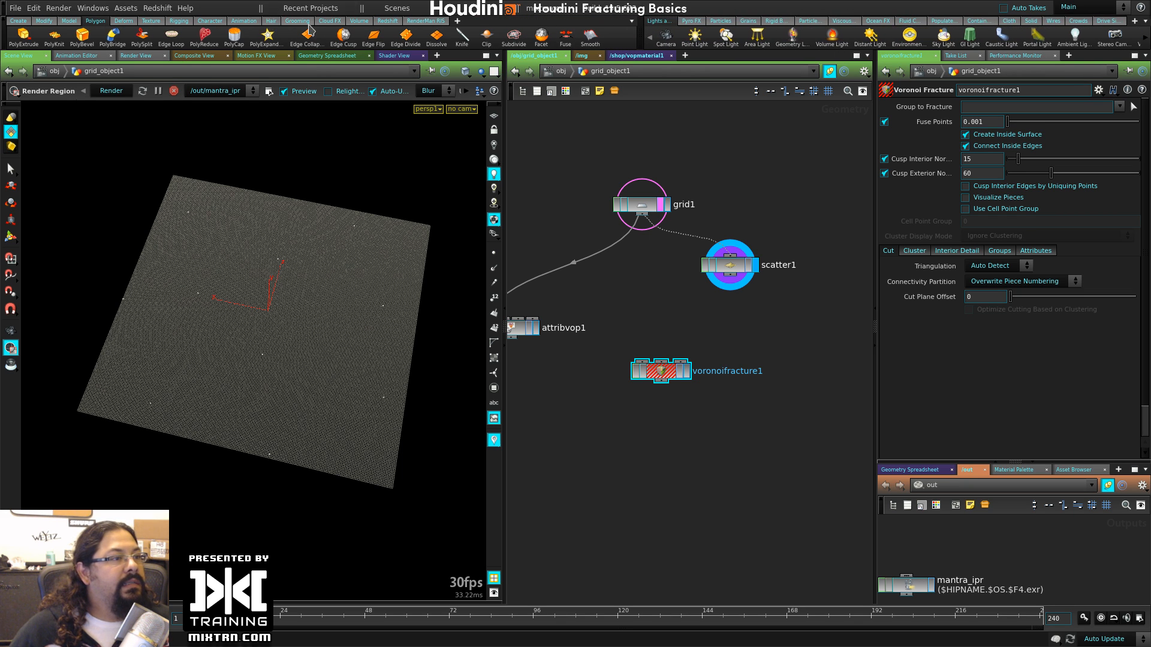
click(69, 20)
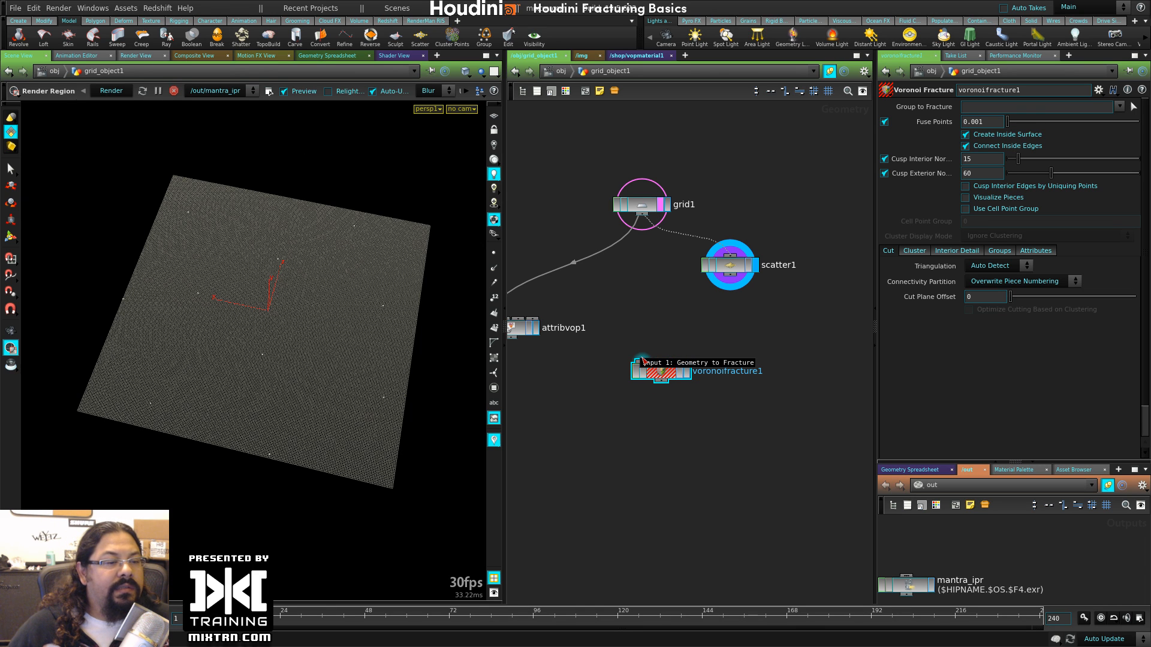
- Wire grid1 into voronoifracture1 as the geometry to fracture and scatter1 as its second input, and display voronoifracture1
click(641, 214)
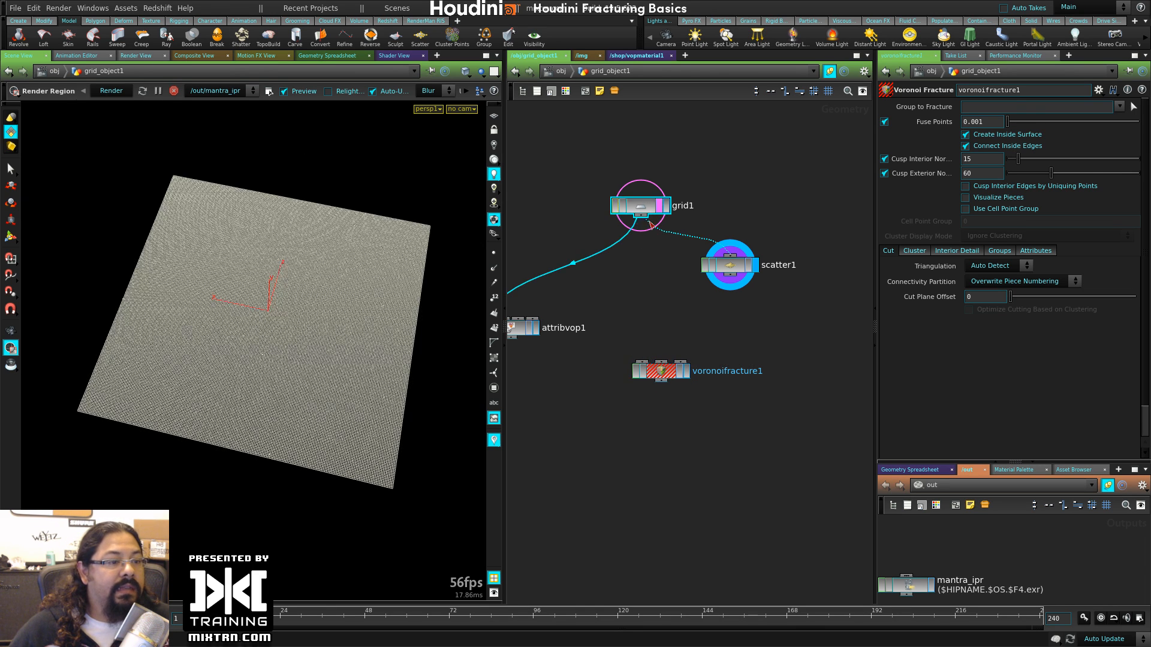
click(641, 362)
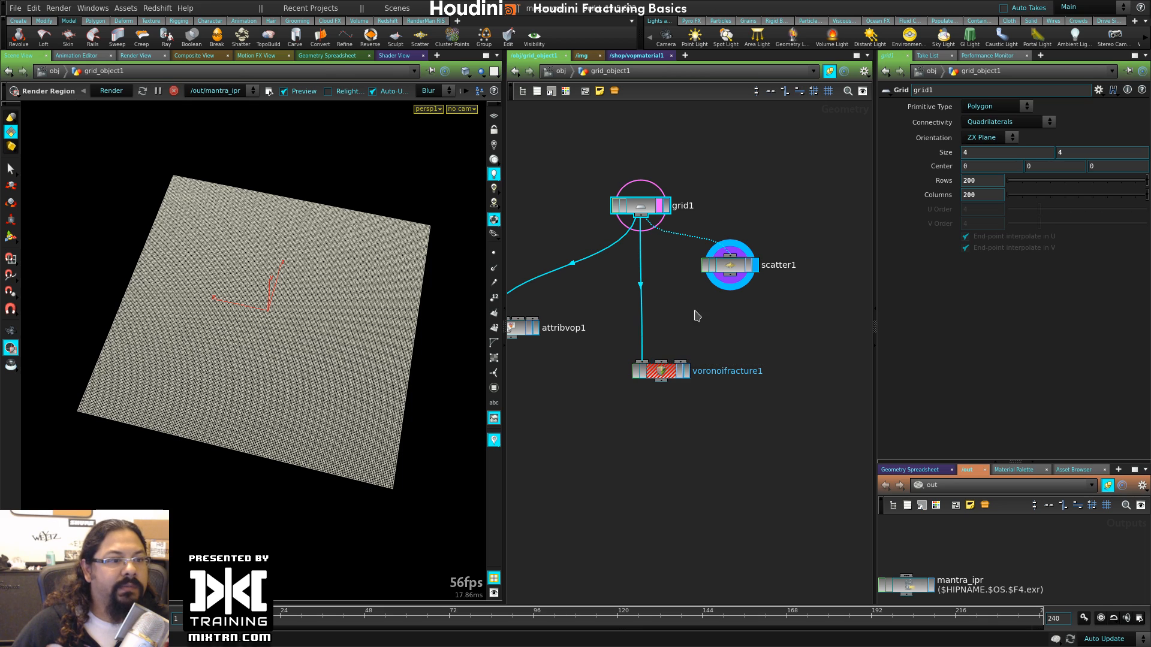
drag(729, 276, 661, 360)
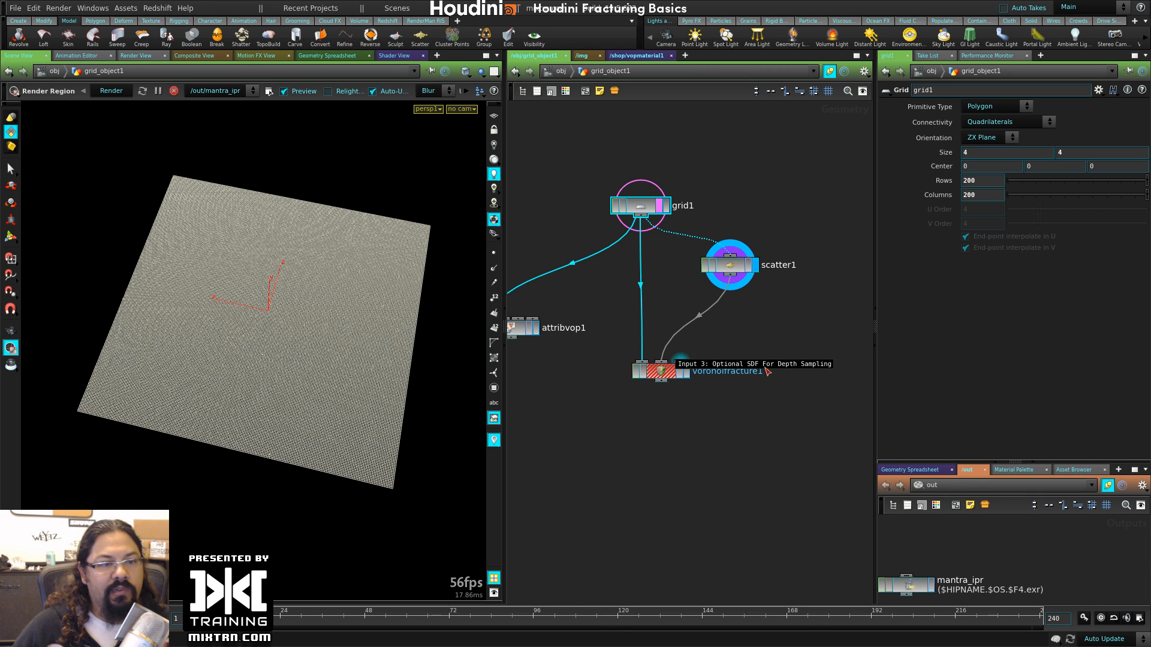
click(665, 373)
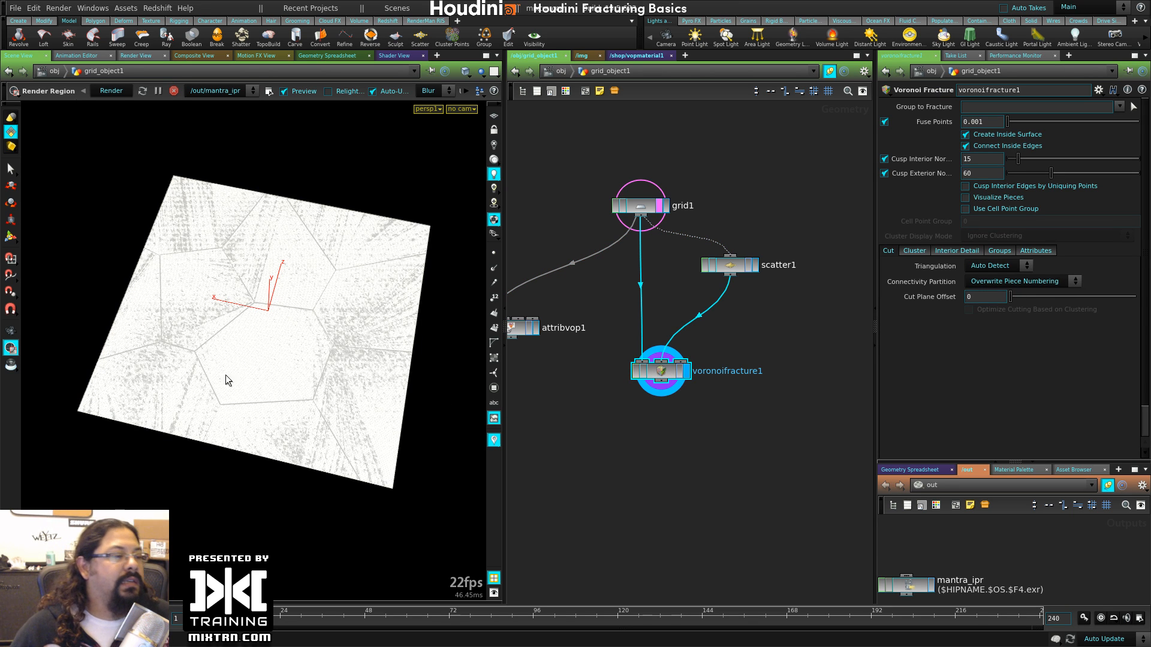
- Inspect the fractured grid's cell edges and disable Create Inside Surface on voronoifracture1
alt+drag(301, 390, 218, 398)
alt+right_drag(218, 398, 299, 434)
alt+drag(299, 434, 265, 468)
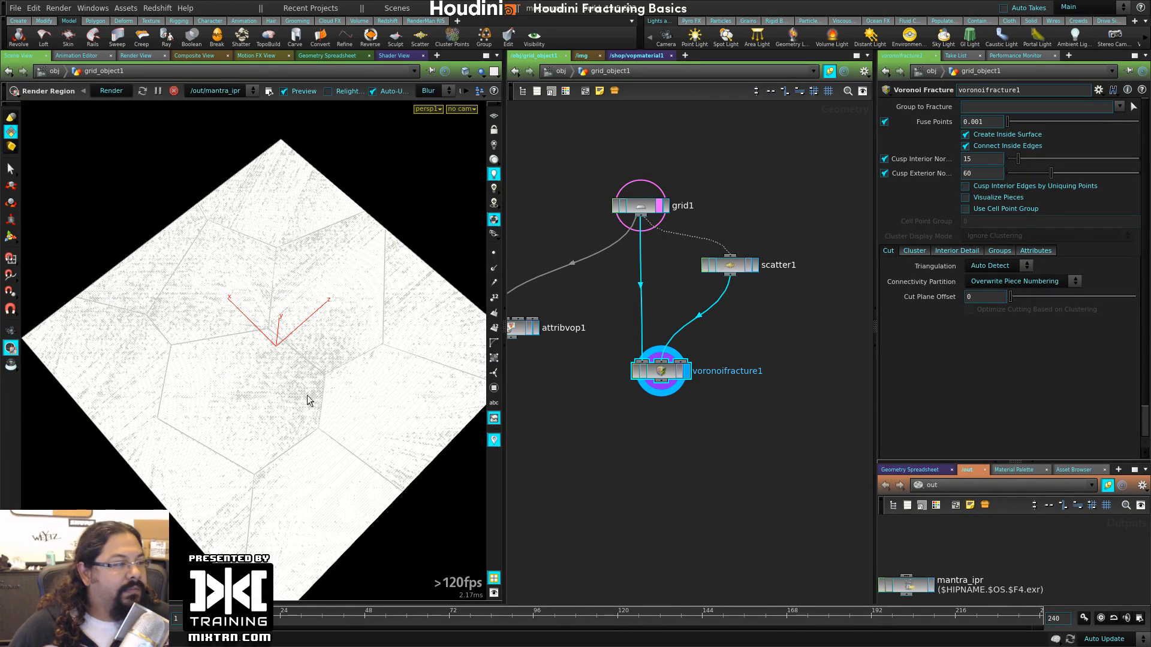
alt+drag(307, 398, 249, 359)
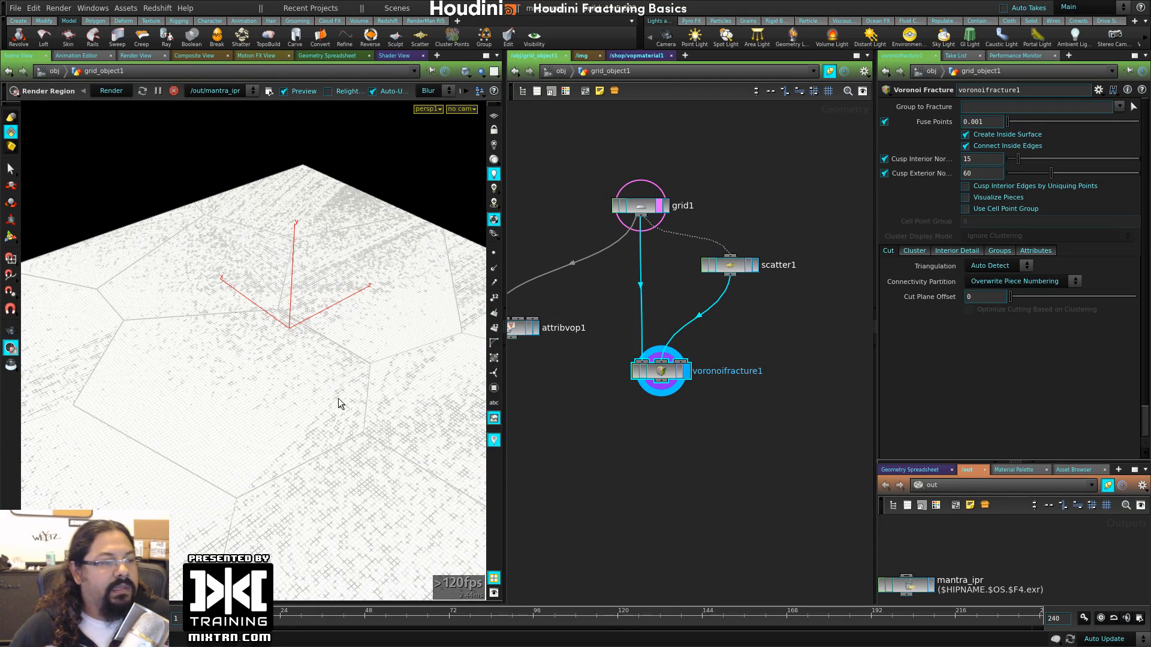
alt+drag(339, 401, 473, 278)
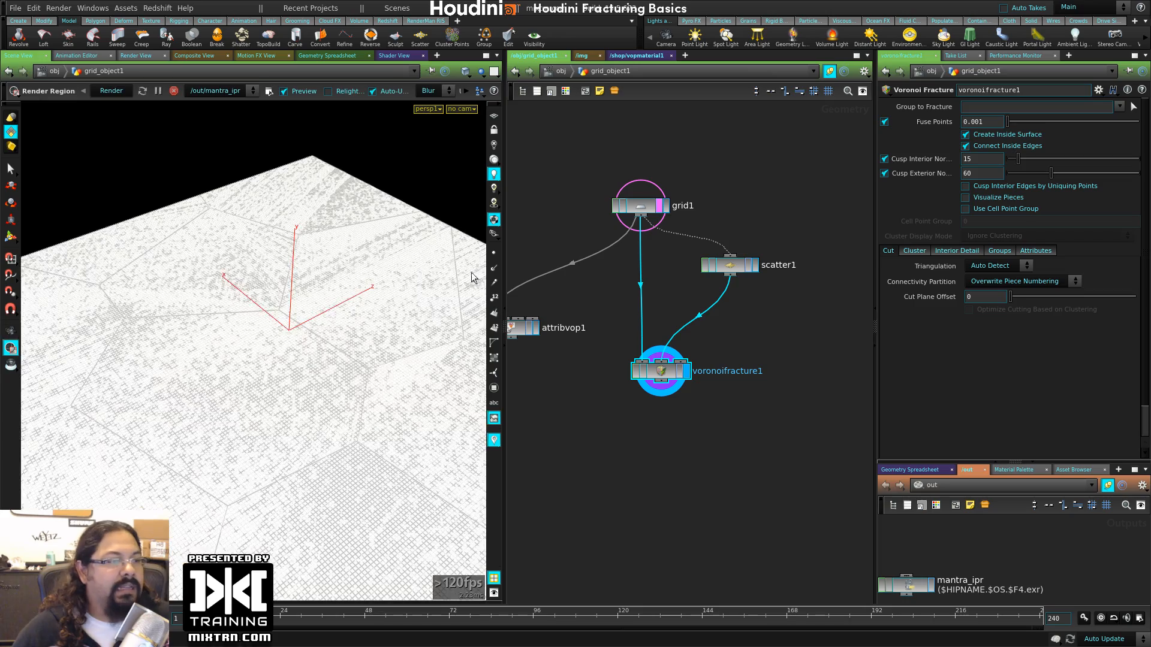
click(995, 136)
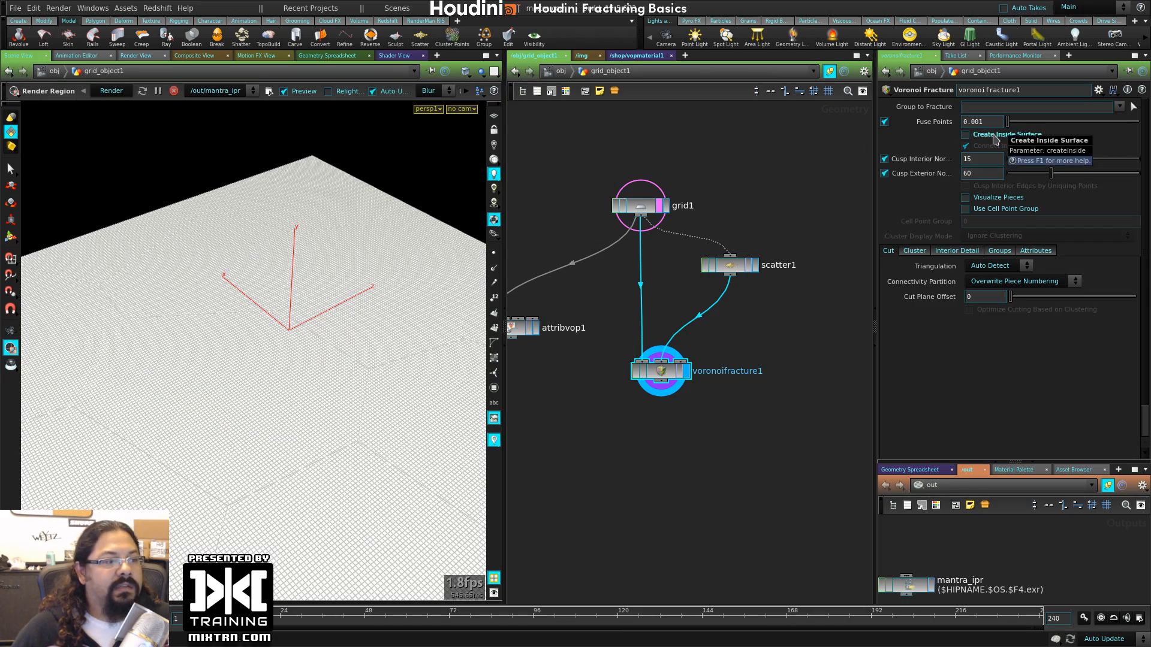
- Reduce grid1's resolution to 10 rows and 10 columns
mouse_move(276, 390)
alt+mouse_down()
mouse_move(295, 457)
mouse_move(291, 398)
alt+mouse_up()
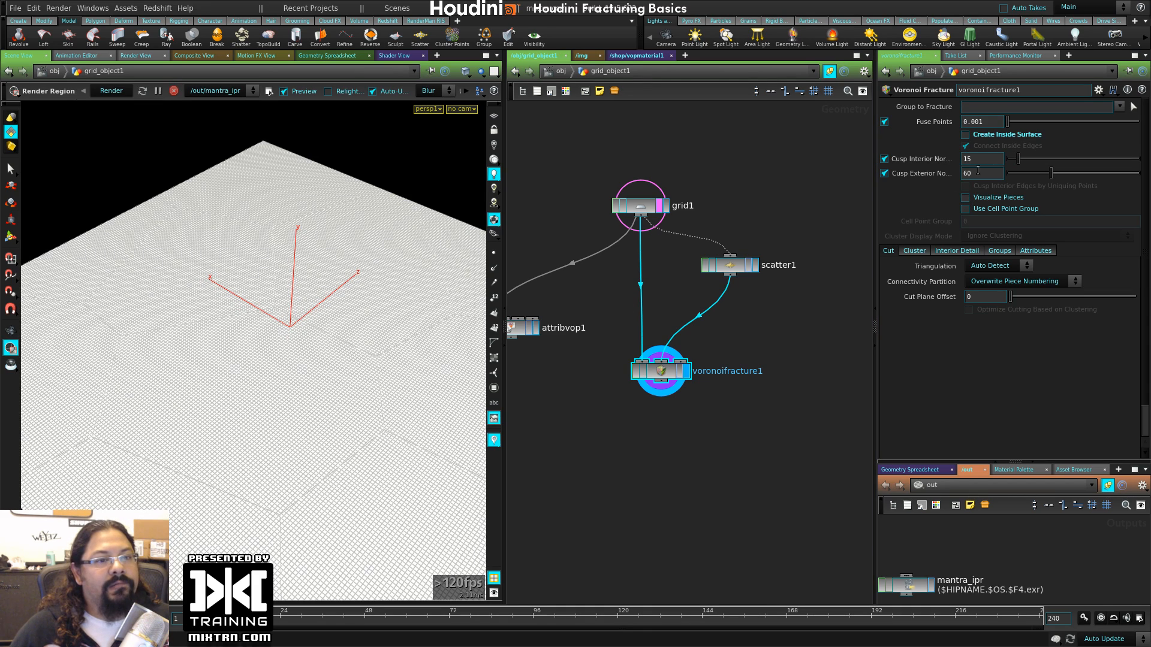
alt+drag(277, 318, 301, 340)
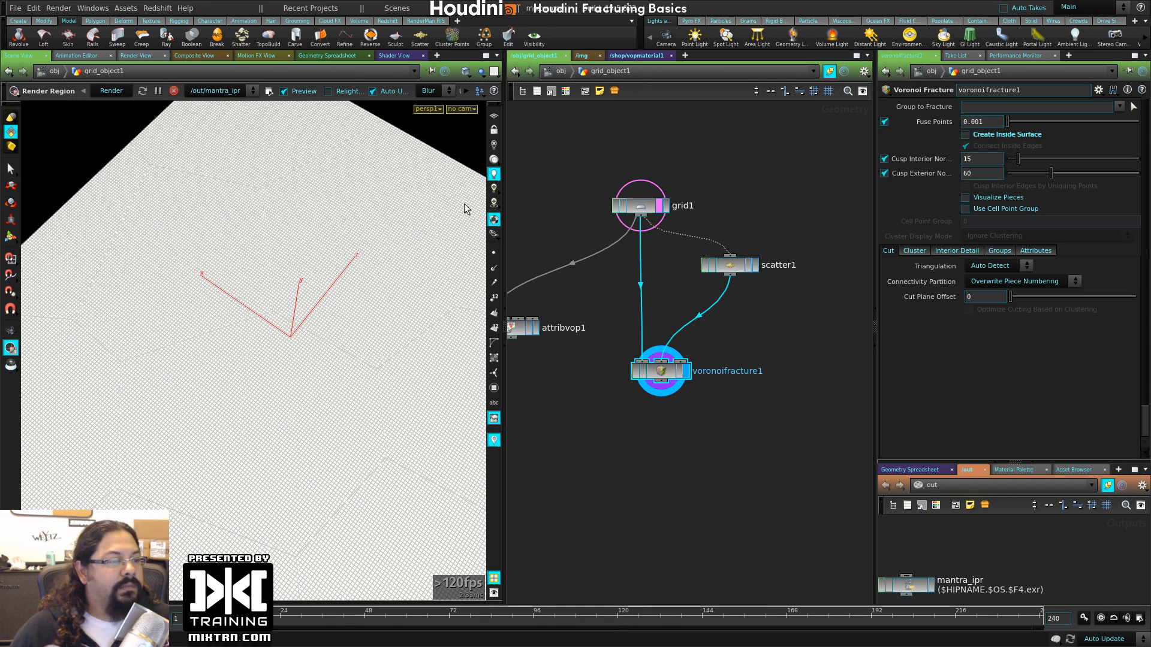
click(656, 211)
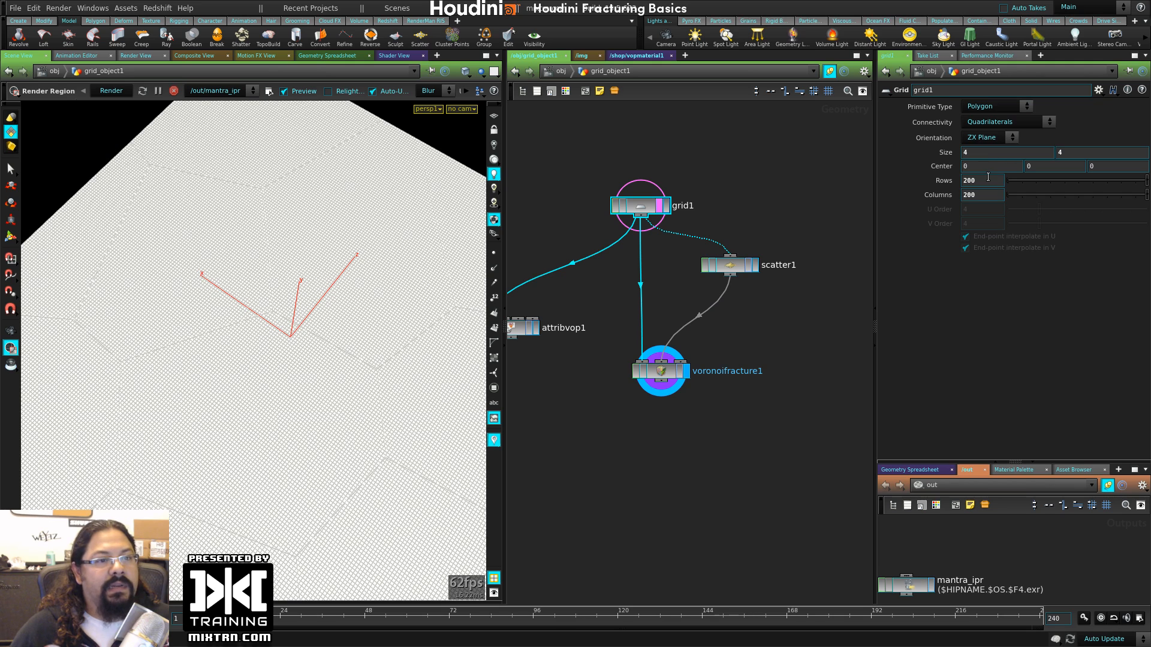
click(988, 177)
text(10)
key(Tab)
text(10)
key(Return)
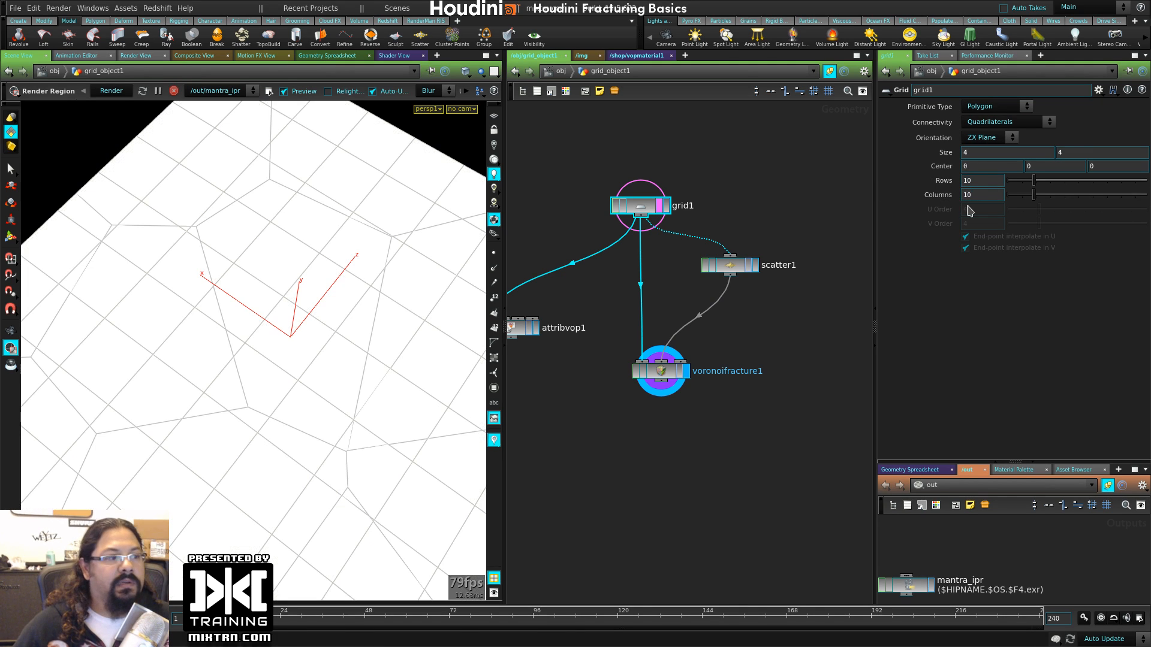
alt+right_drag(342, 344, 288, 348)
alt+drag(289, 349, 285, 315)
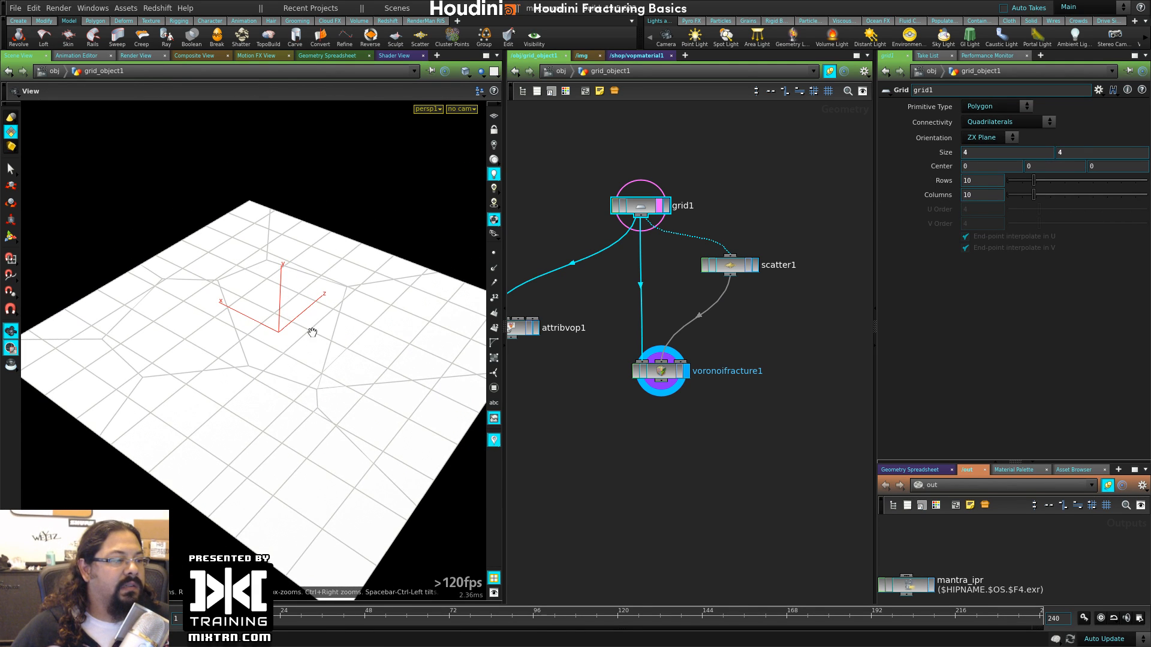
- Enable Visualize Pieces on voronoifracture1 and look through its cluster, interior detail and group settings
click(661, 373)
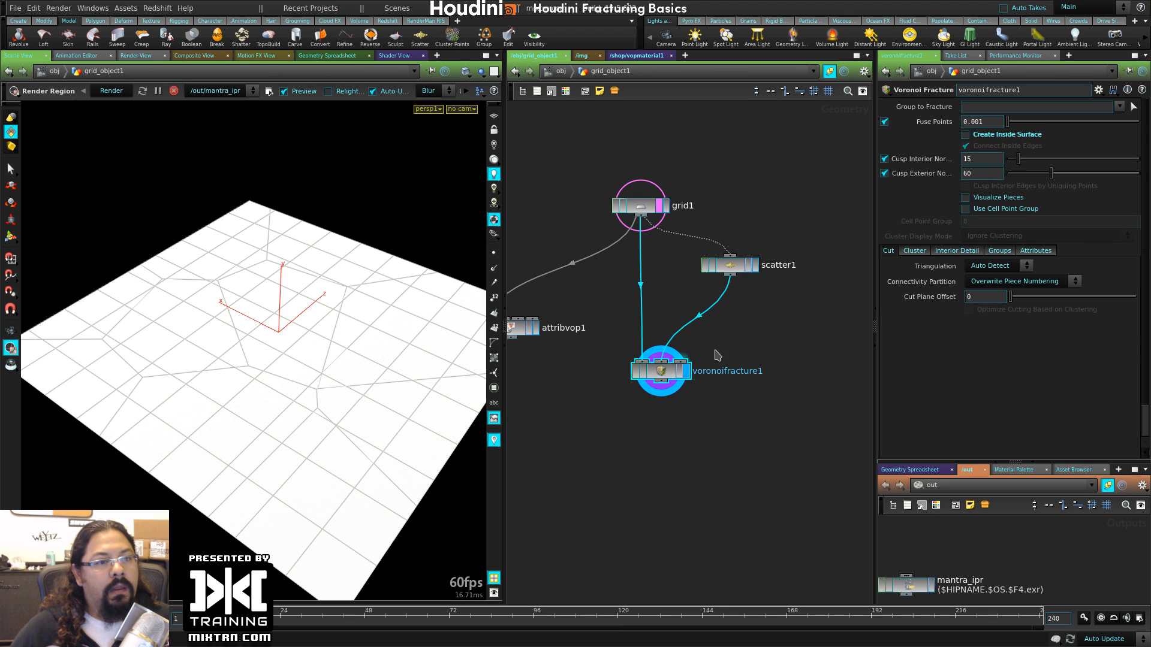
click(1009, 198)
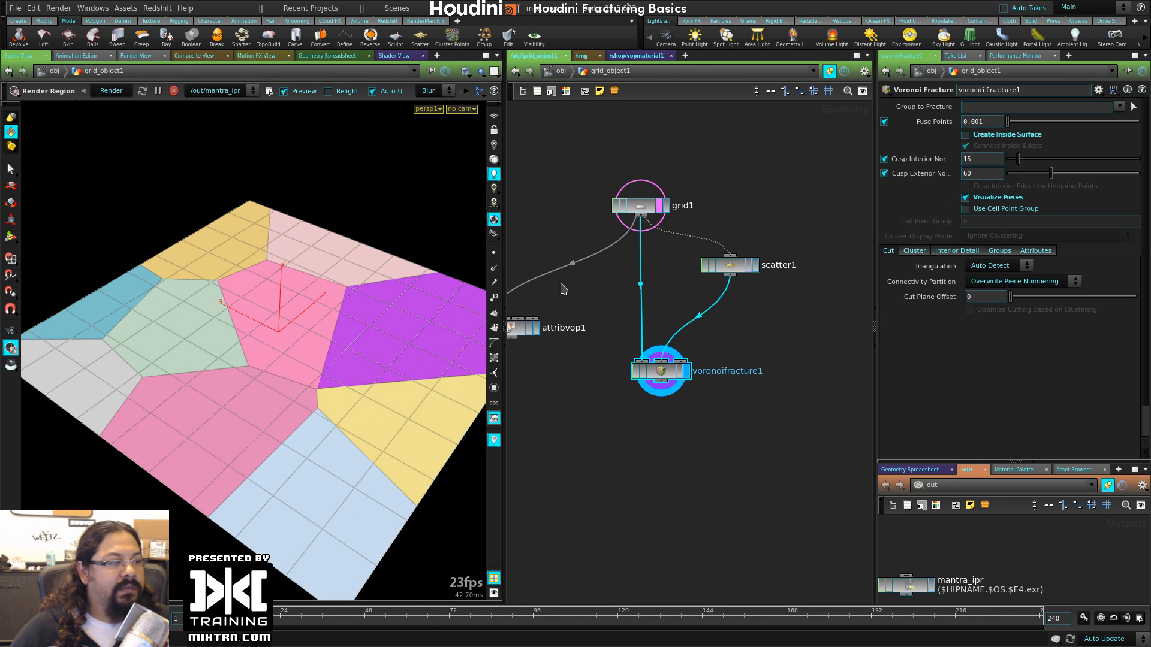
click(914, 250)
click(956, 251)
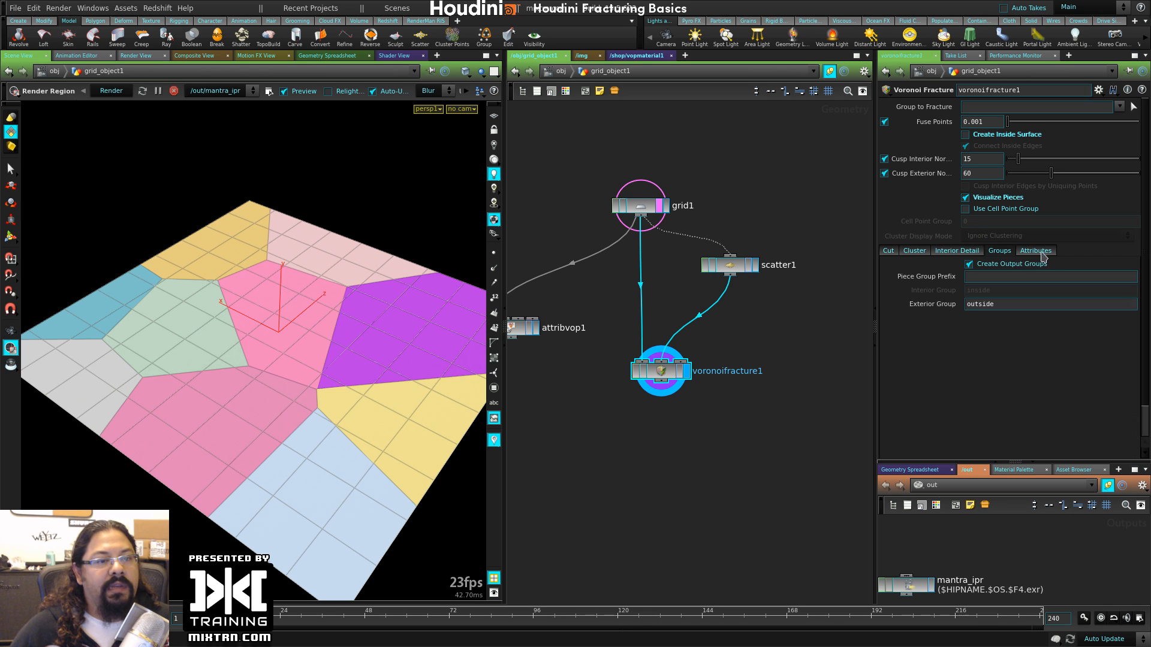
click(999, 250)
click(888, 251)
- Try the 2D and 3D triangulation modes on voronoifracture1, and restore Auto Detect
click(997, 266)
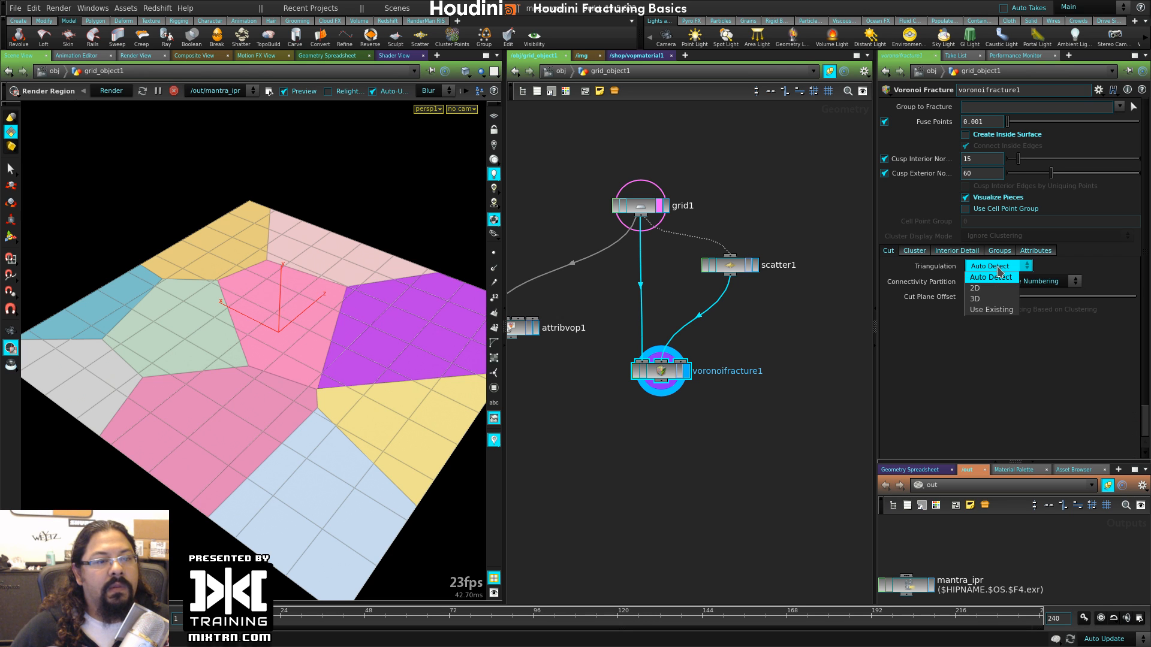
click(998, 270)
click(995, 266)
click(983, 288)
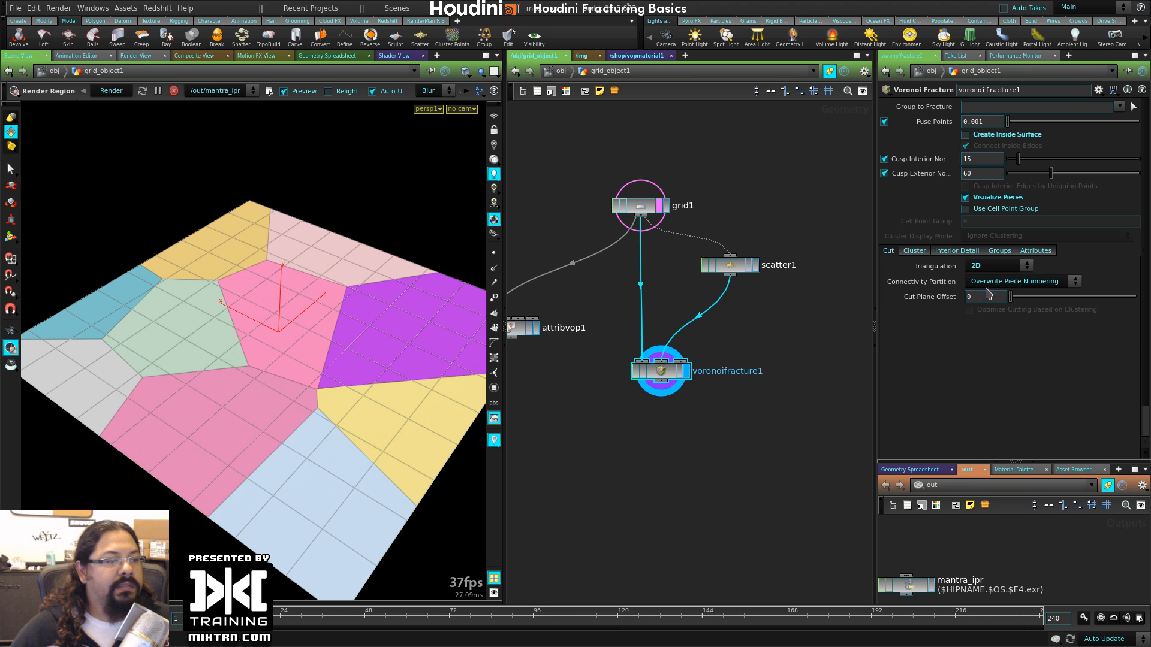
click(1017, 268)
click(995, 302)
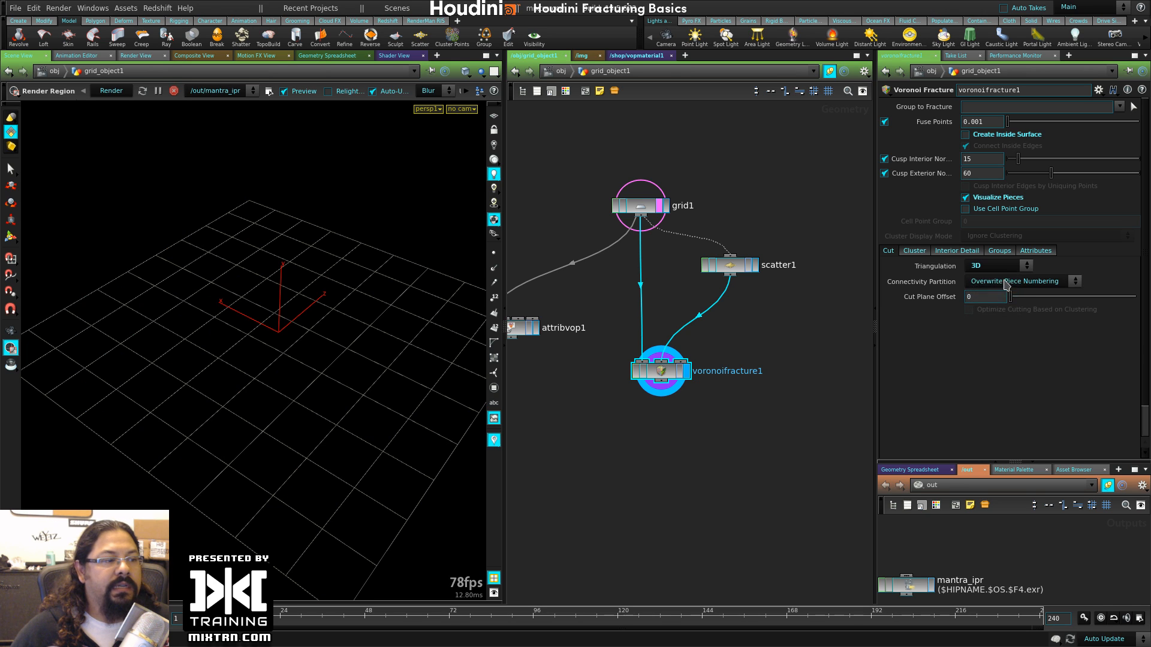
click(1009, 282)
click(1001, 269)
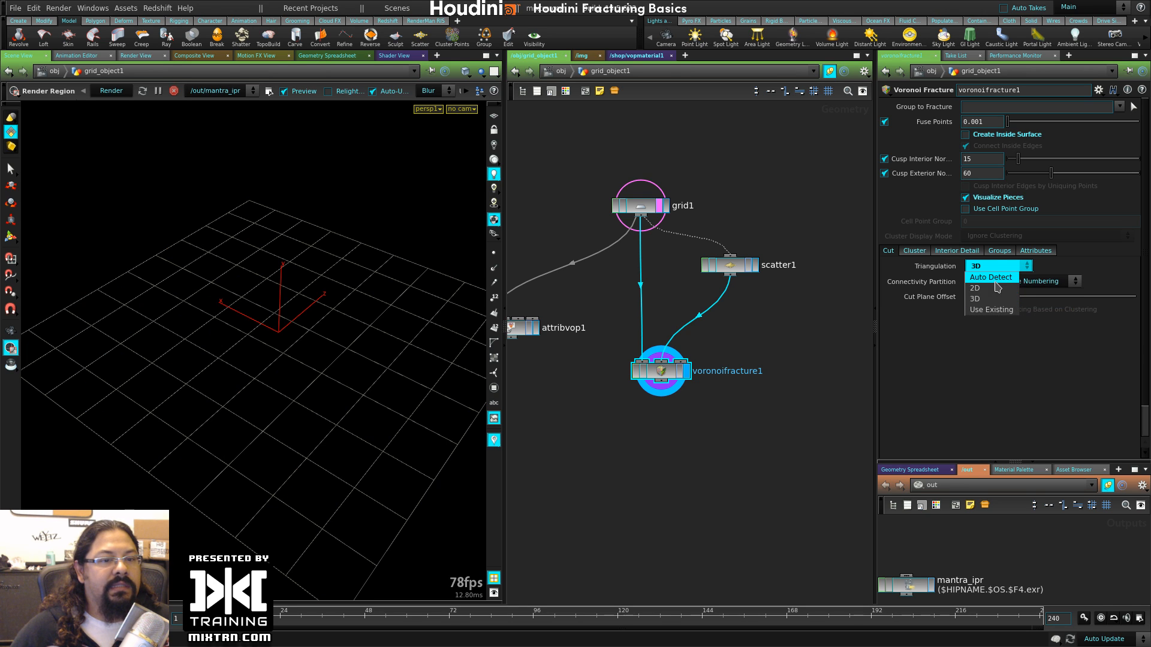
click(991, 278)
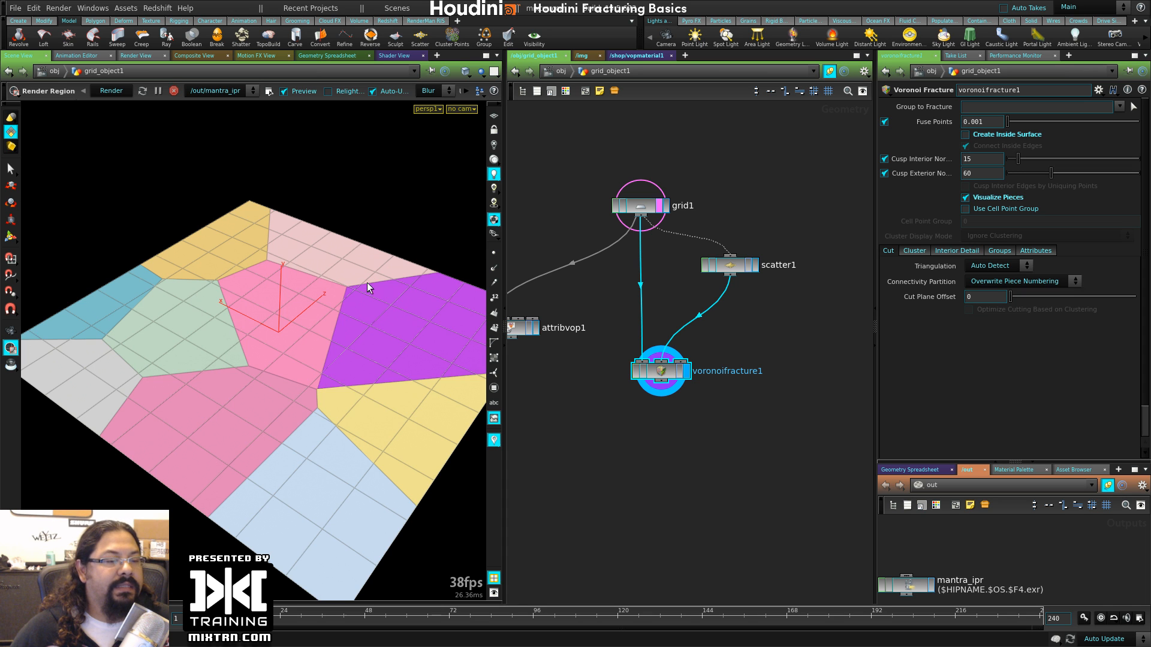
- Turn off the wireframe overlay on the shaded view and examine the colored fracture cells
alt+drag(367, 283, 317, 316)
alt+right_drag(317, 316, 343, 356)
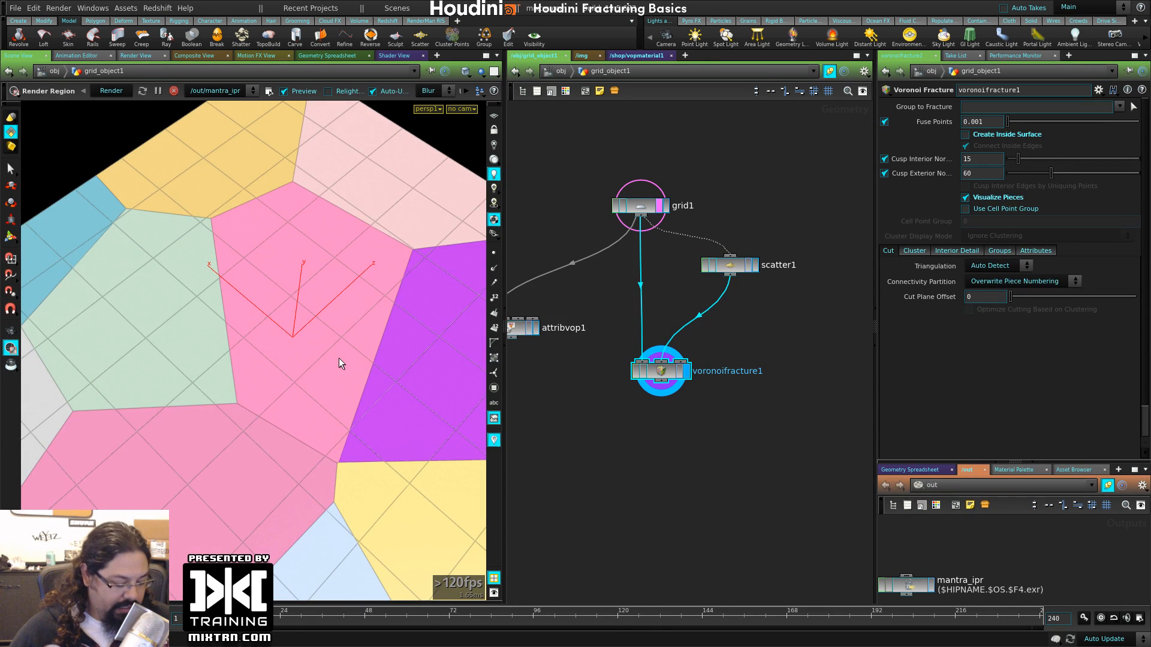
key(shift+w)
alt+drag(349, 340, 349, 350)
alt+right_drag(349, 349, 515, 394)
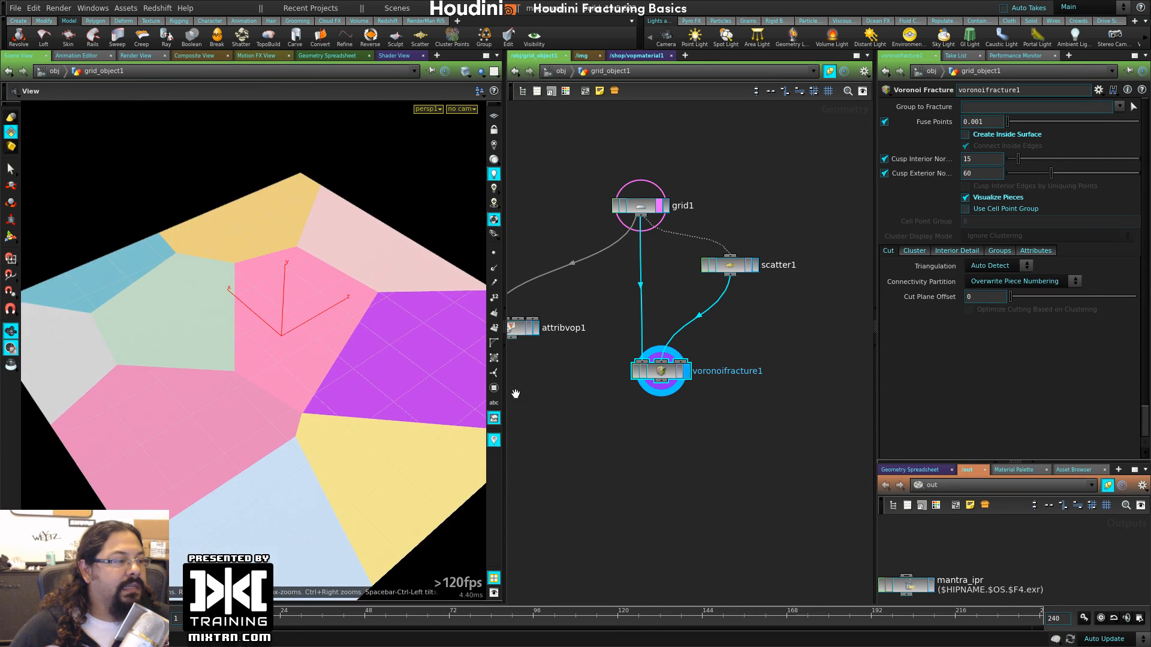
alt+drag(334, 306, 334, 362)
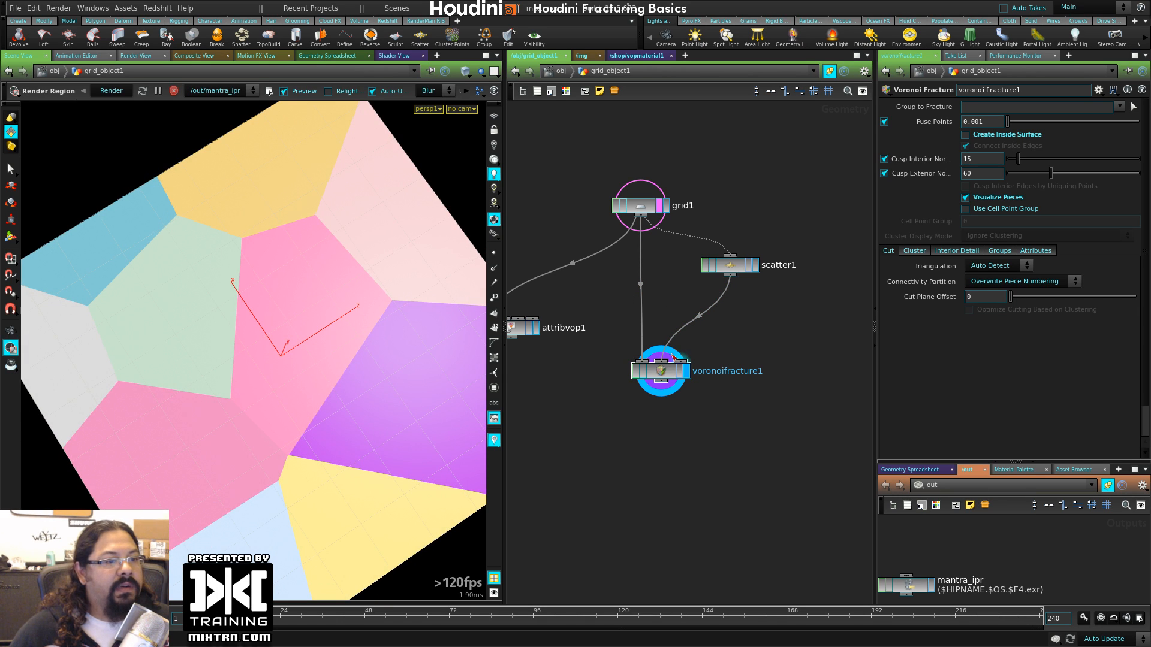
- Turn off grid1's template display and show scatter1 as a template over the fractured cells
click(670, 364)
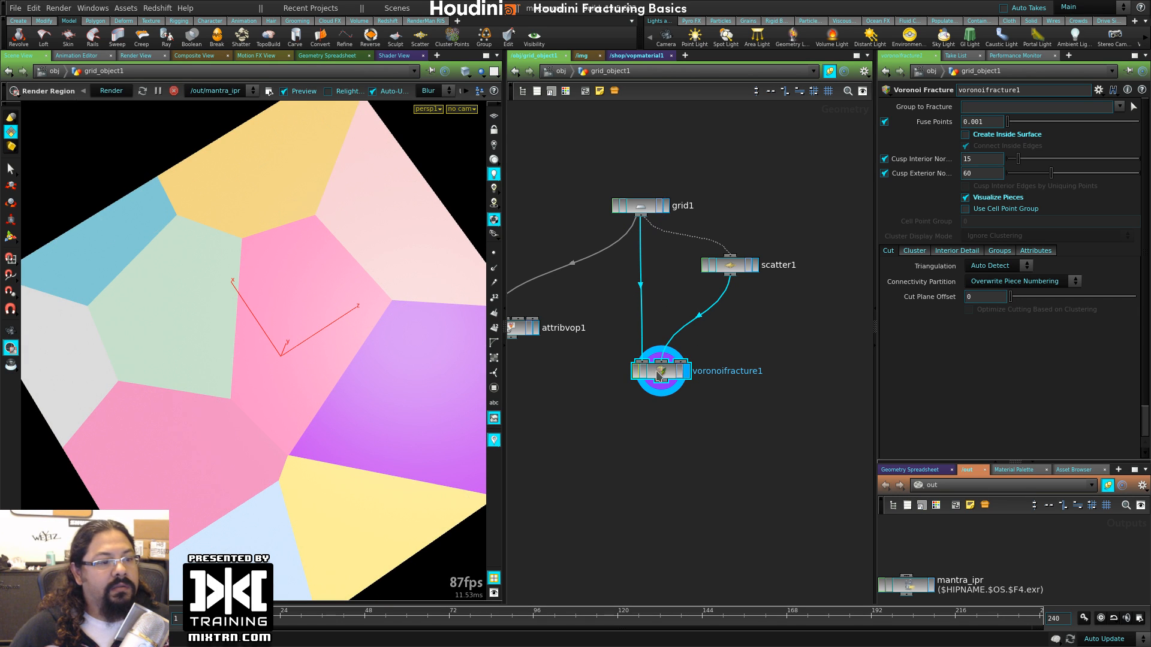
scroll(215, 338, down, 5)
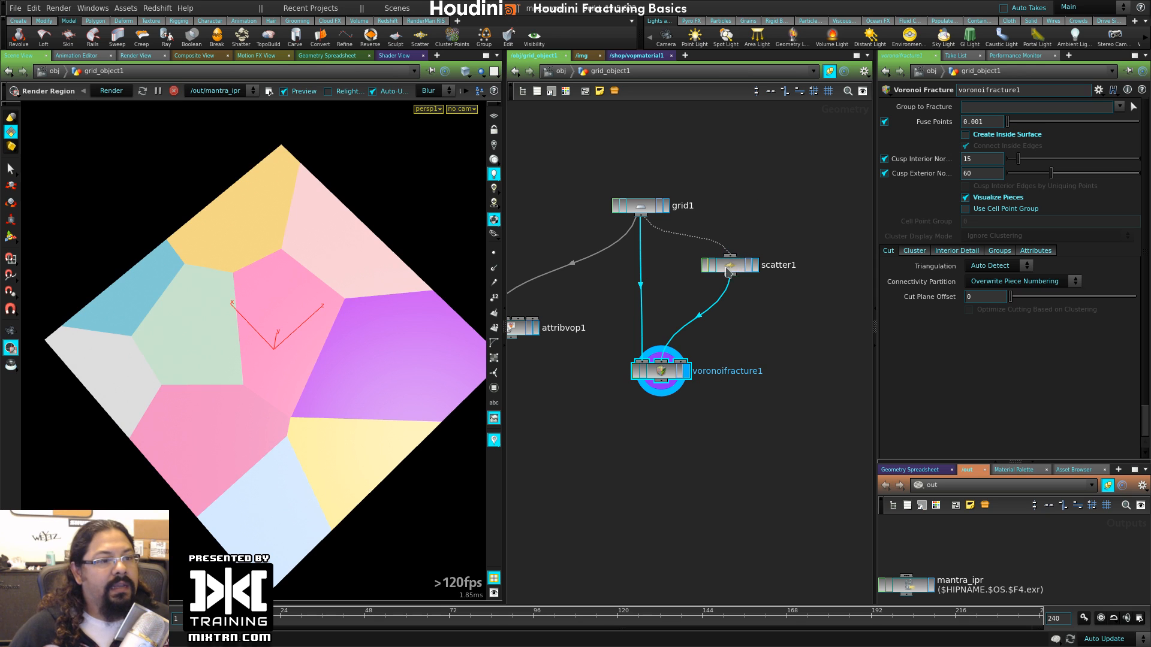
click(748, 267)
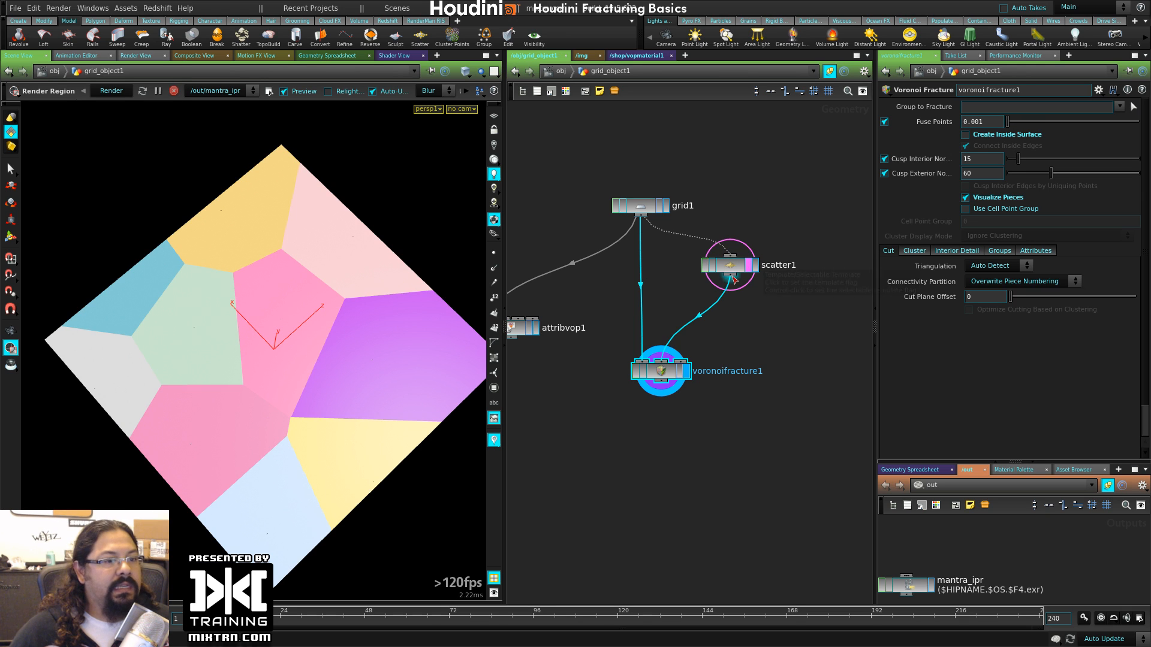
click(730, 267)
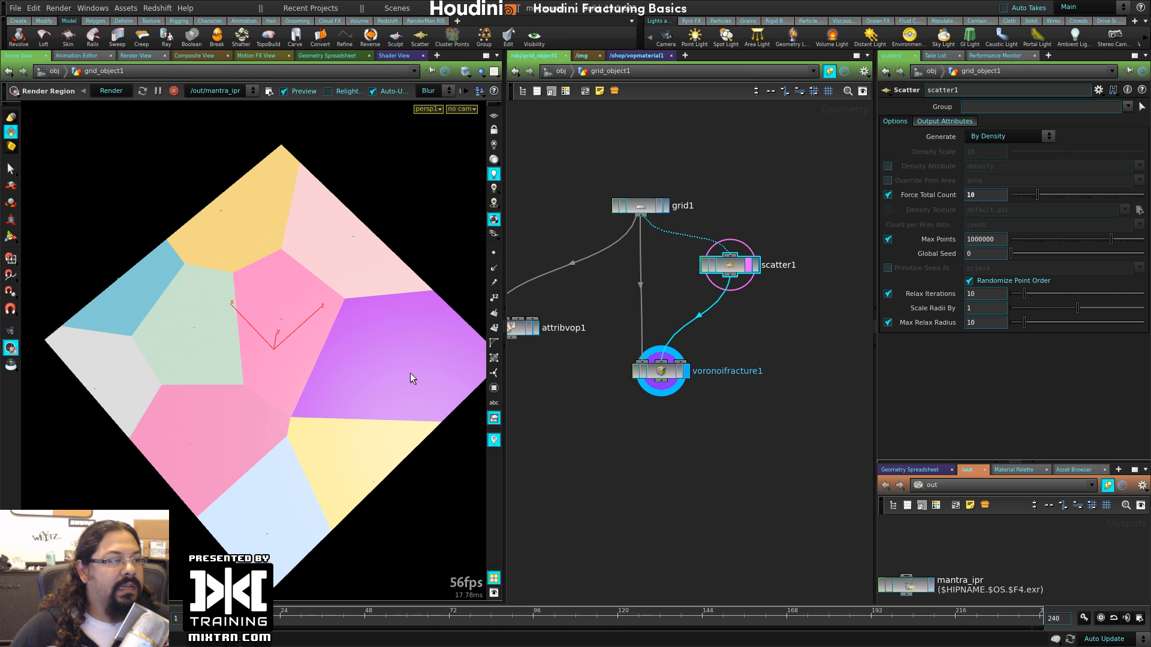
click(494, 253)
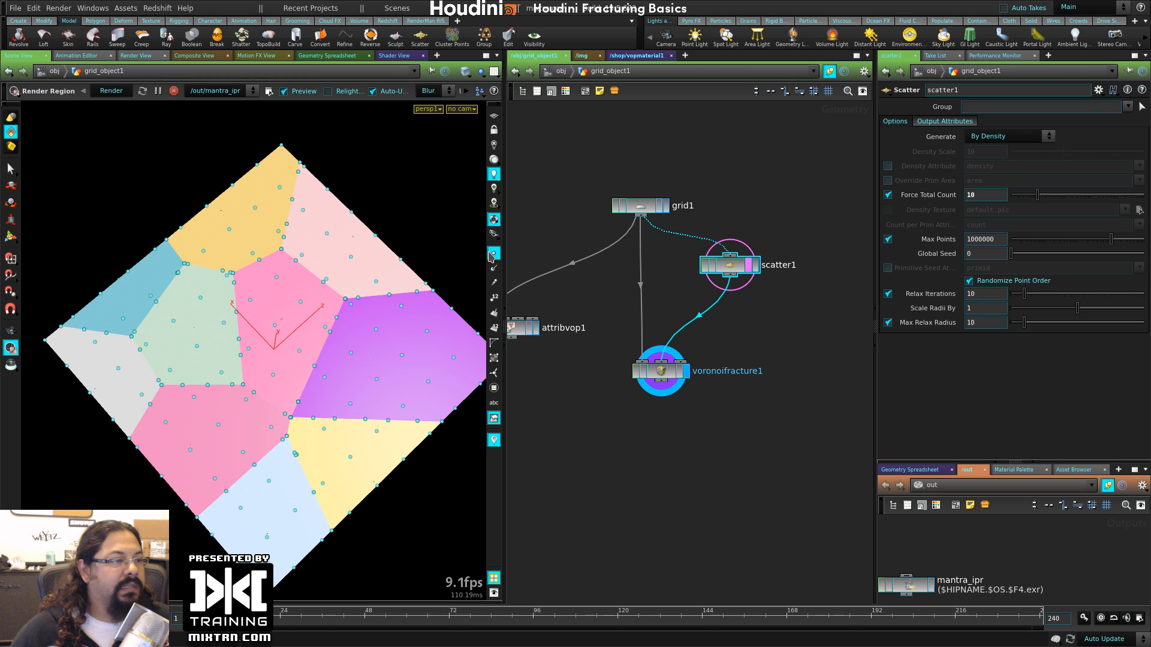
click(494, 253)
- Add a Copy node and a Sphere node beside scatter1 in the network
middle_drag(792, 325, 724, 313)
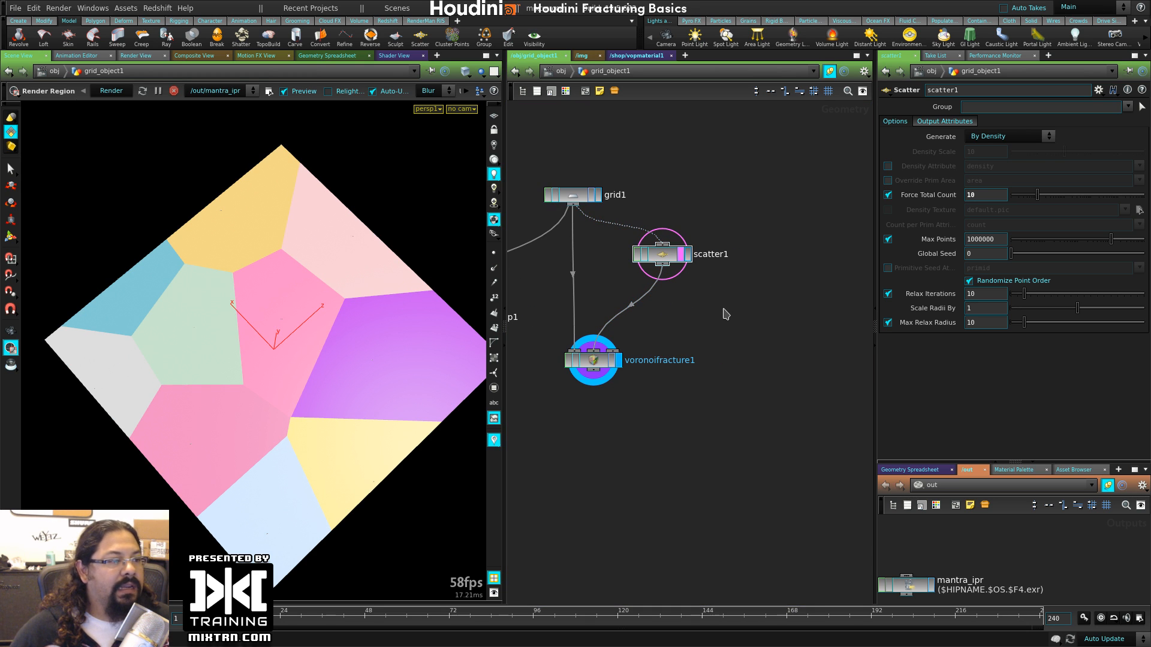
key(Tab)
text(copy)
key(Return)
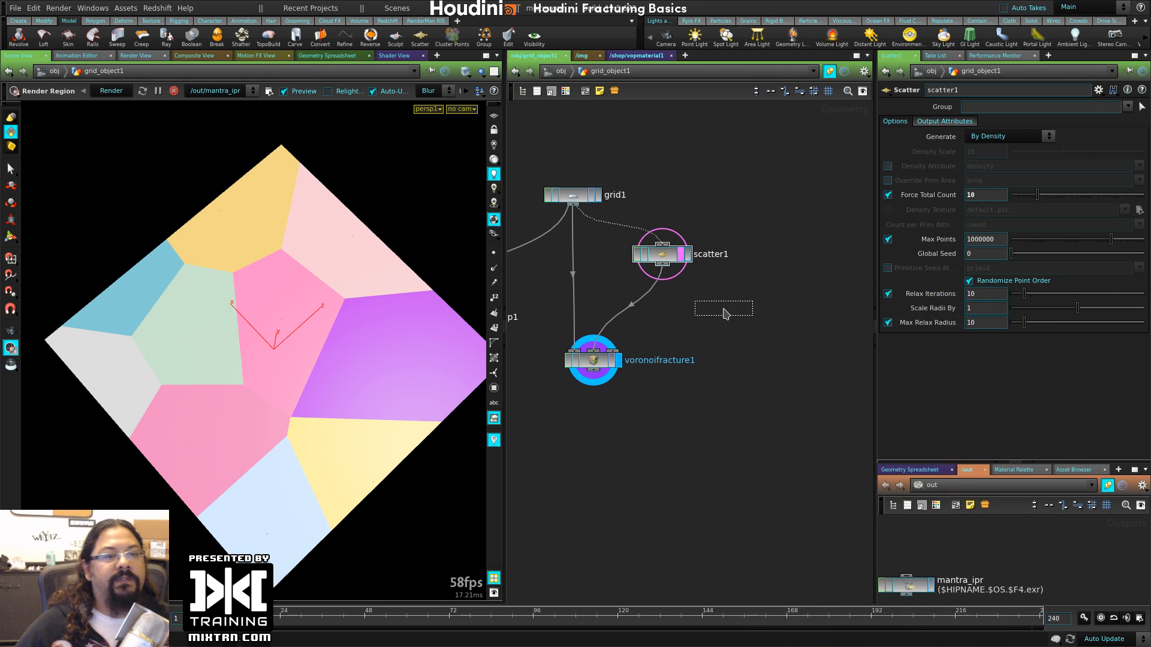
click(748, 329)
key(Tab)
text(sphere)
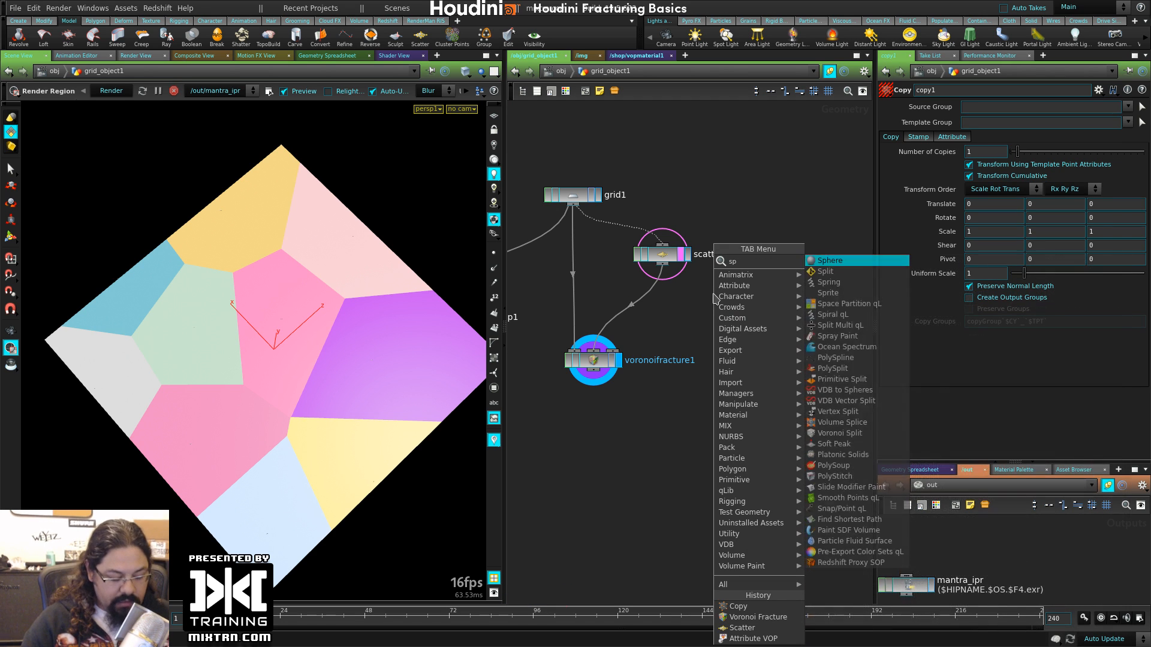
key(Return)
click(792, 265)
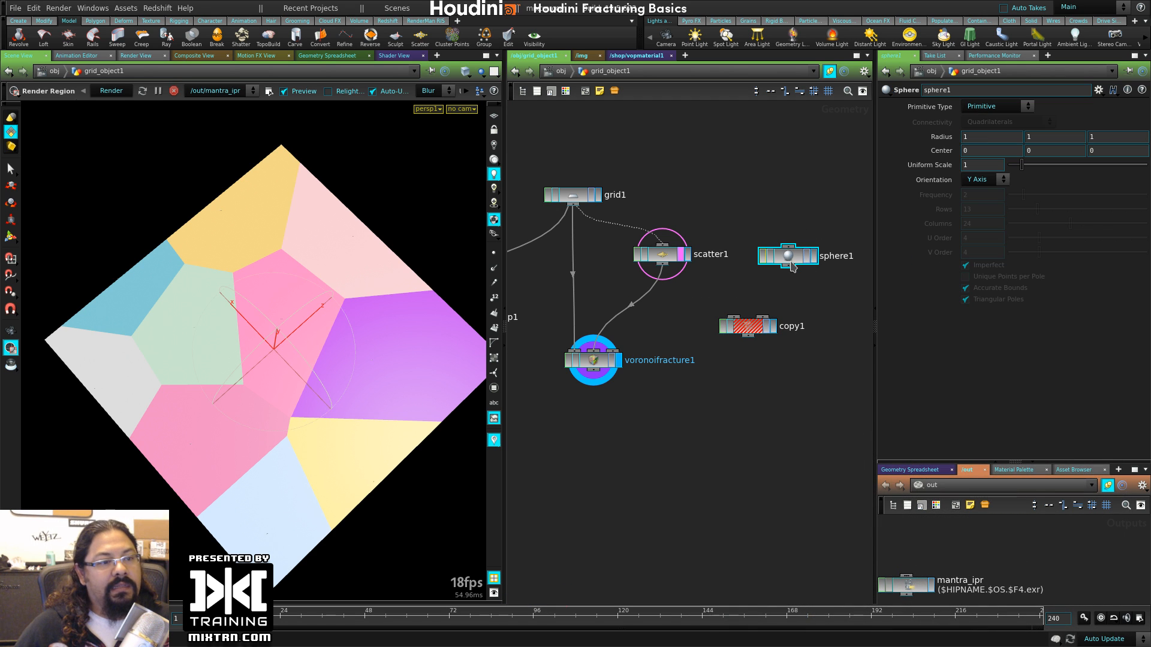
- Connect sphere1 to copy1's first input and scatter1 to its second input, and display copy1
drag(789, 266, 734, 317)
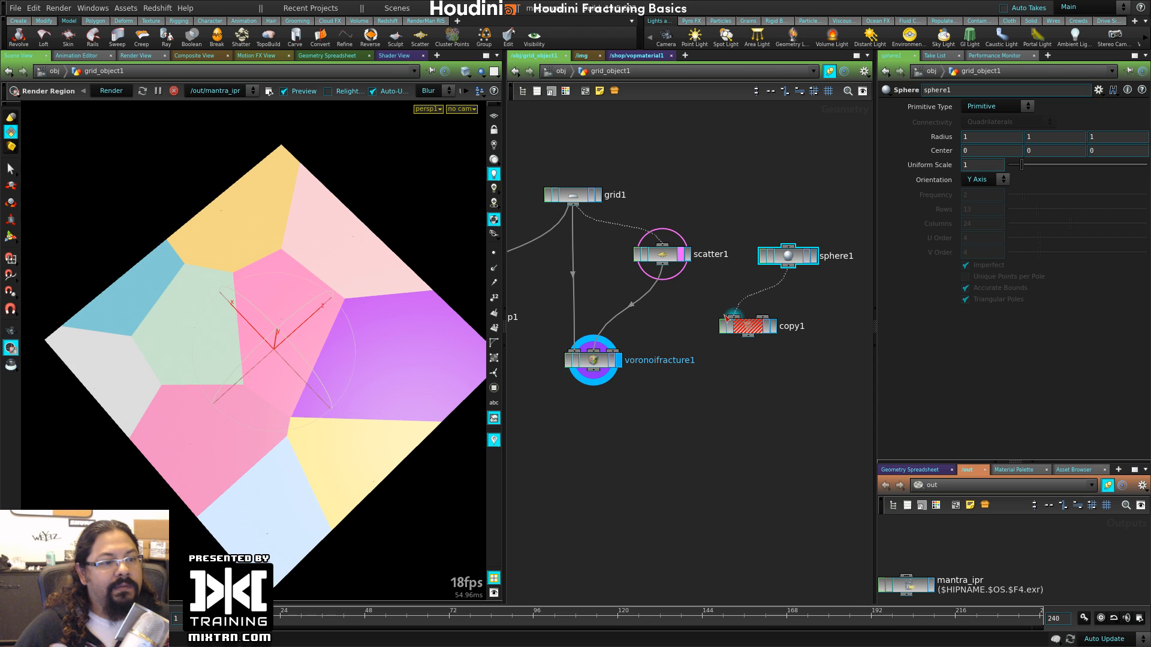
drag(668, 274, 762, 317)
click(773, 326)
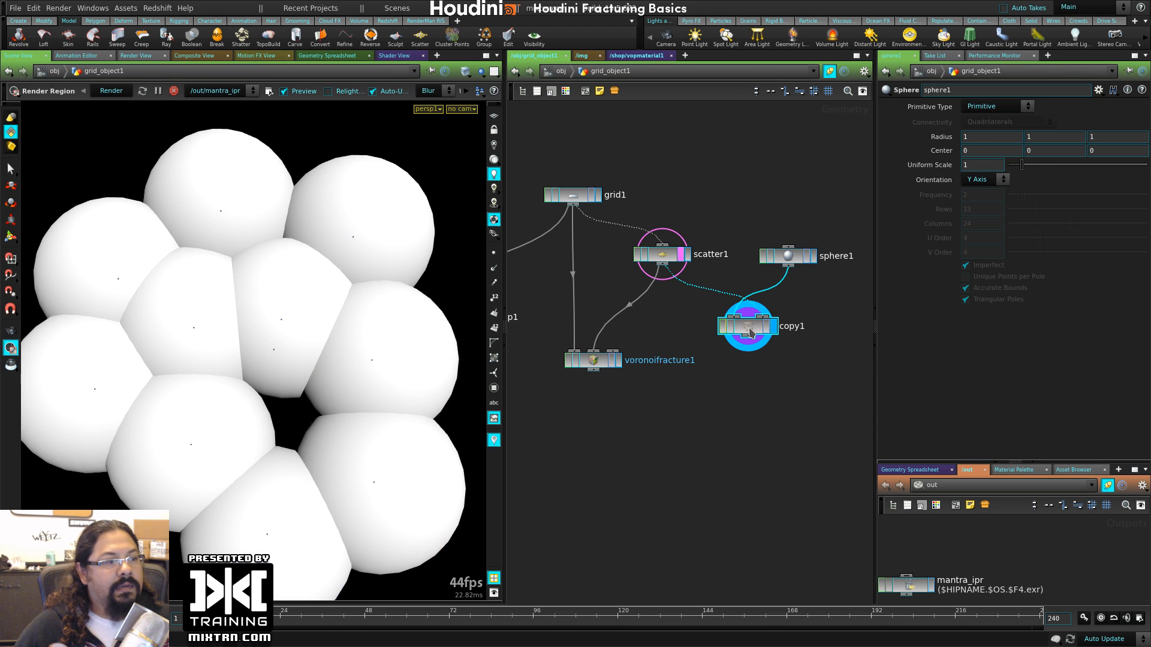
- Set sphere1's radius to 1.36 on all axes and compare the copied spheres with the cells of voronoifracture1
click(789, 265)
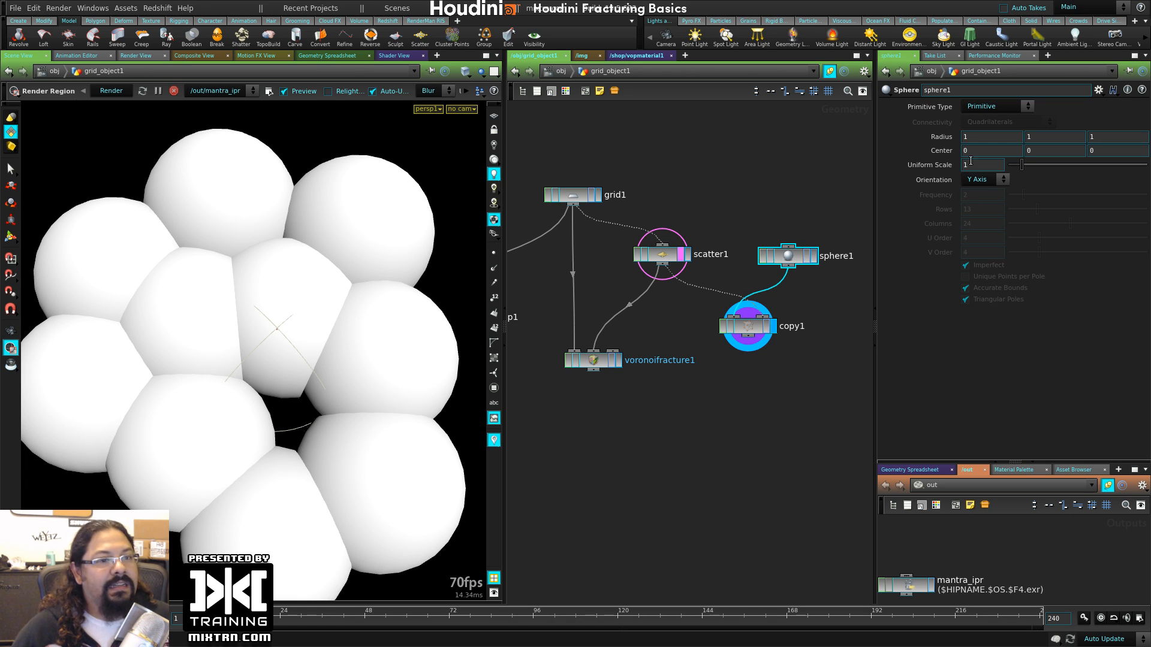
middle_drag(946, 137, 1079, 150)
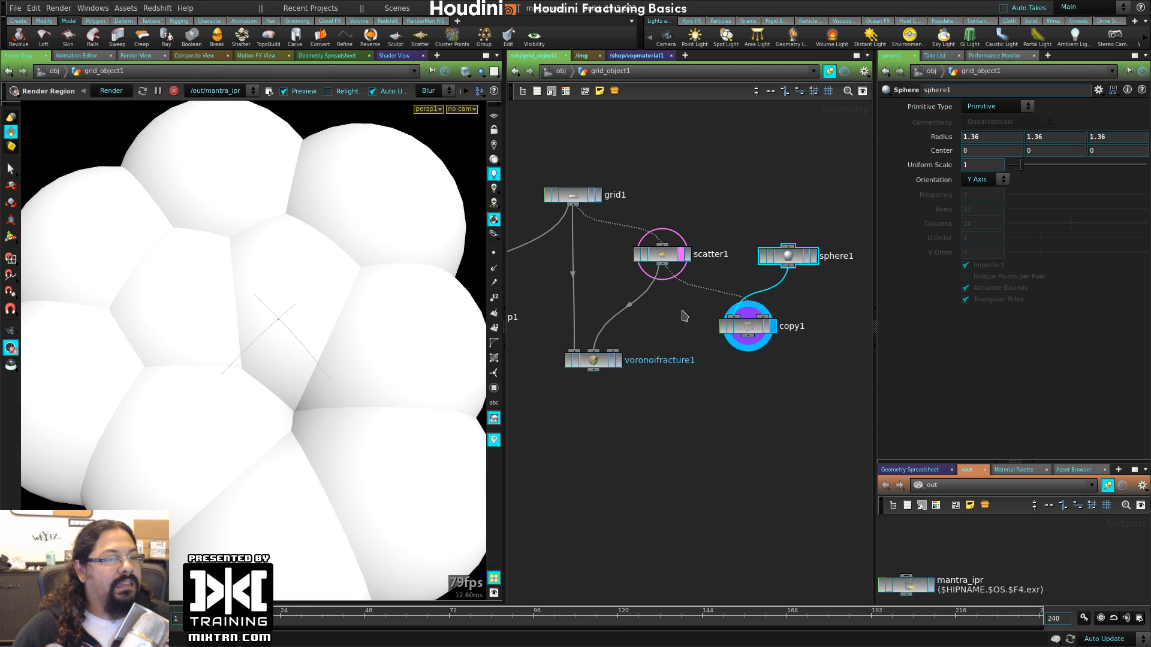
click(617, 360)
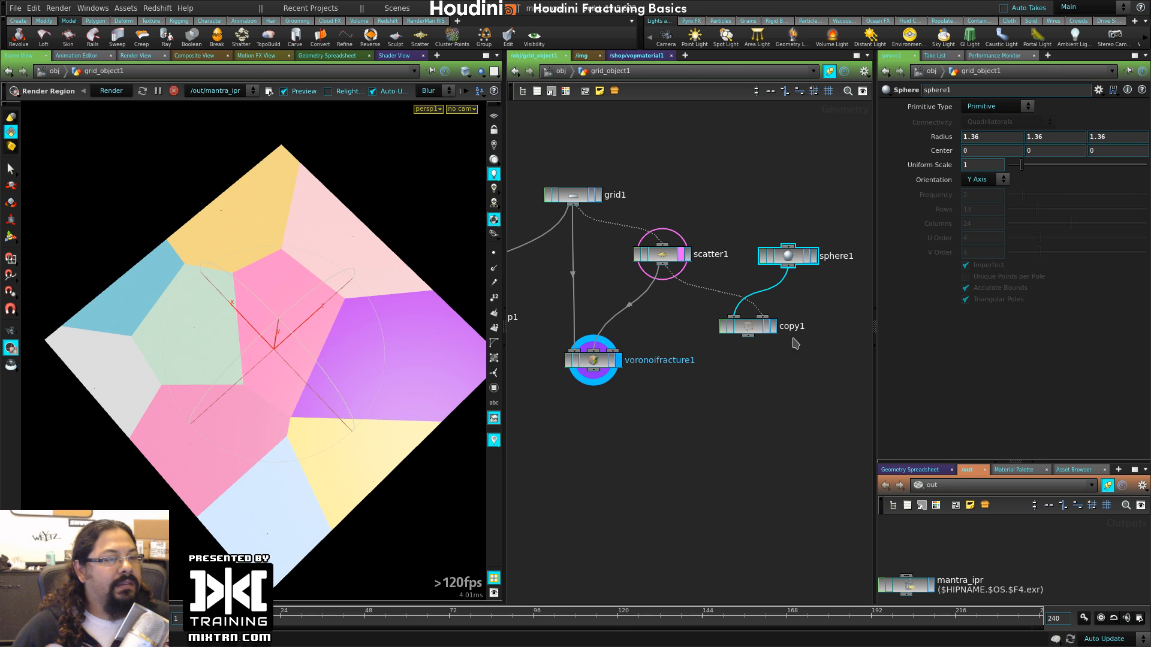
click(773, 327)
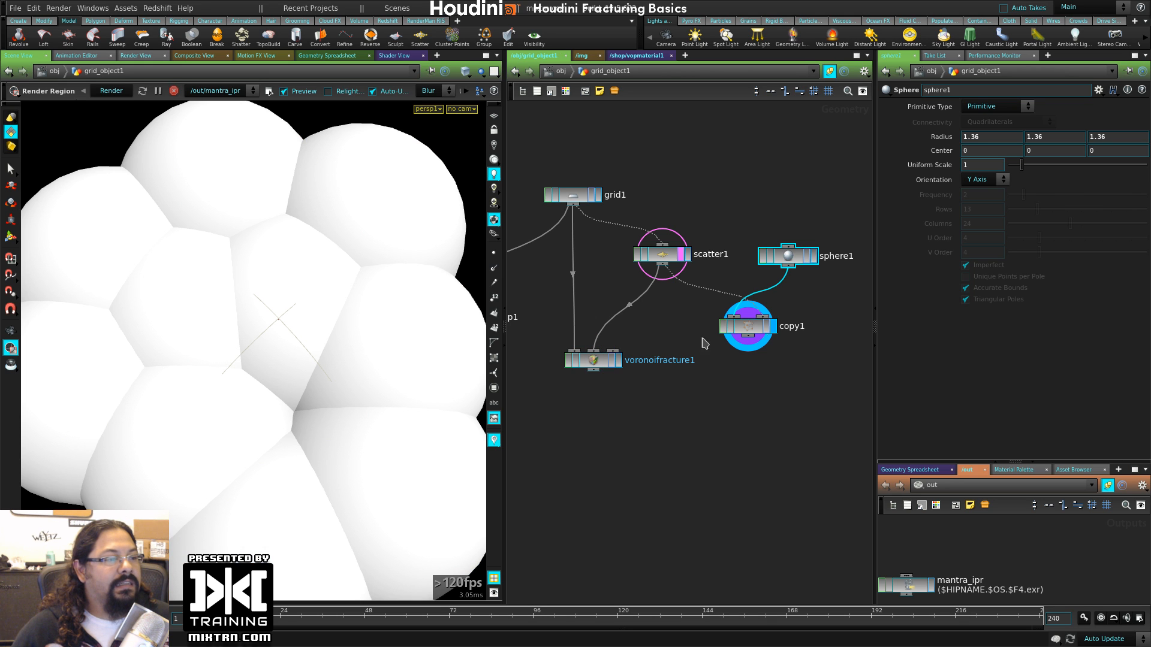
click(620, 362)
click(774, 326)
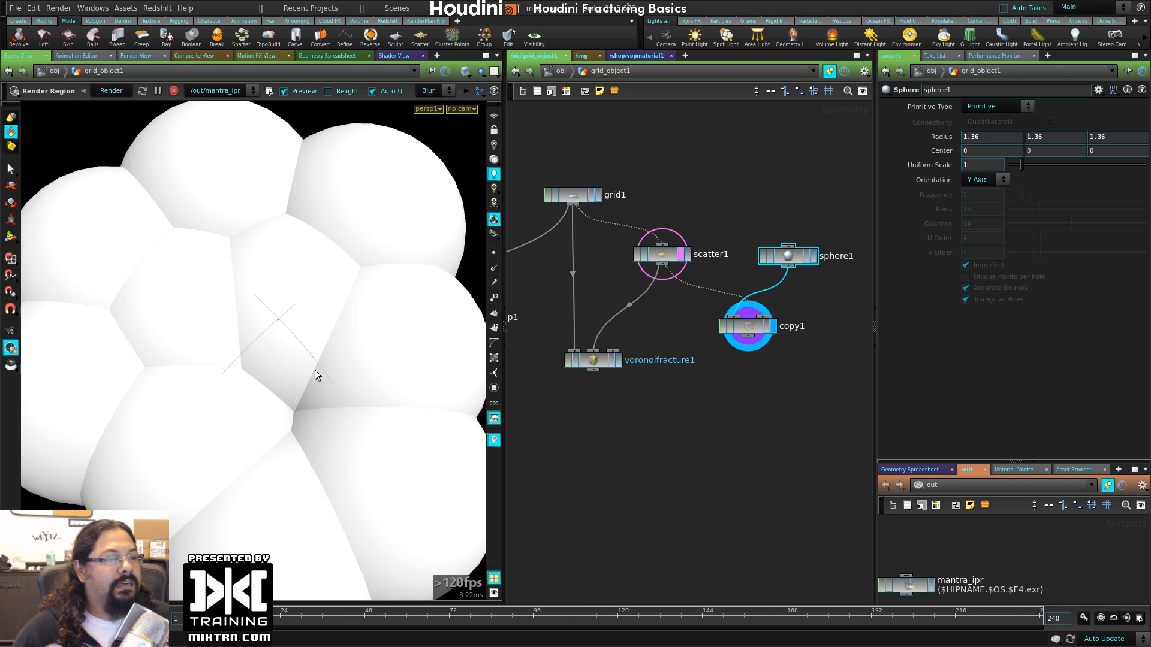
- Switch to the top view and overlay copy1 as a template on the displayed voronoifracture1 cells
alt+right_drag(317, 376, 259, 366)
alt+drag(258, 365, 228, 380)
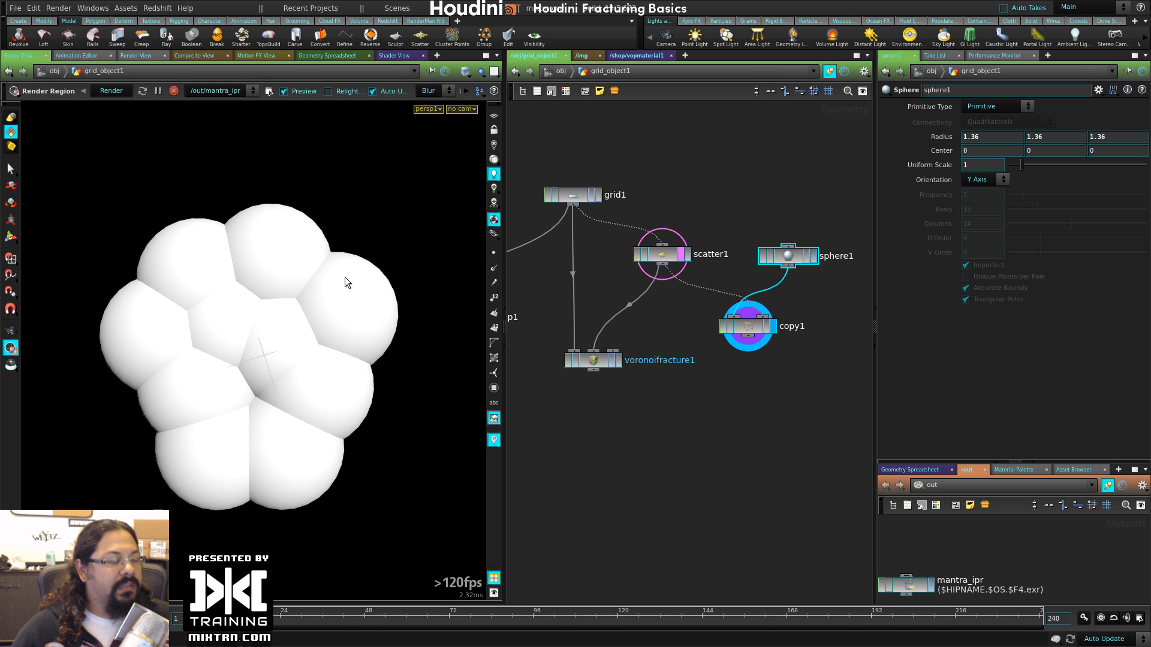
key(space+3)
key(space+2)
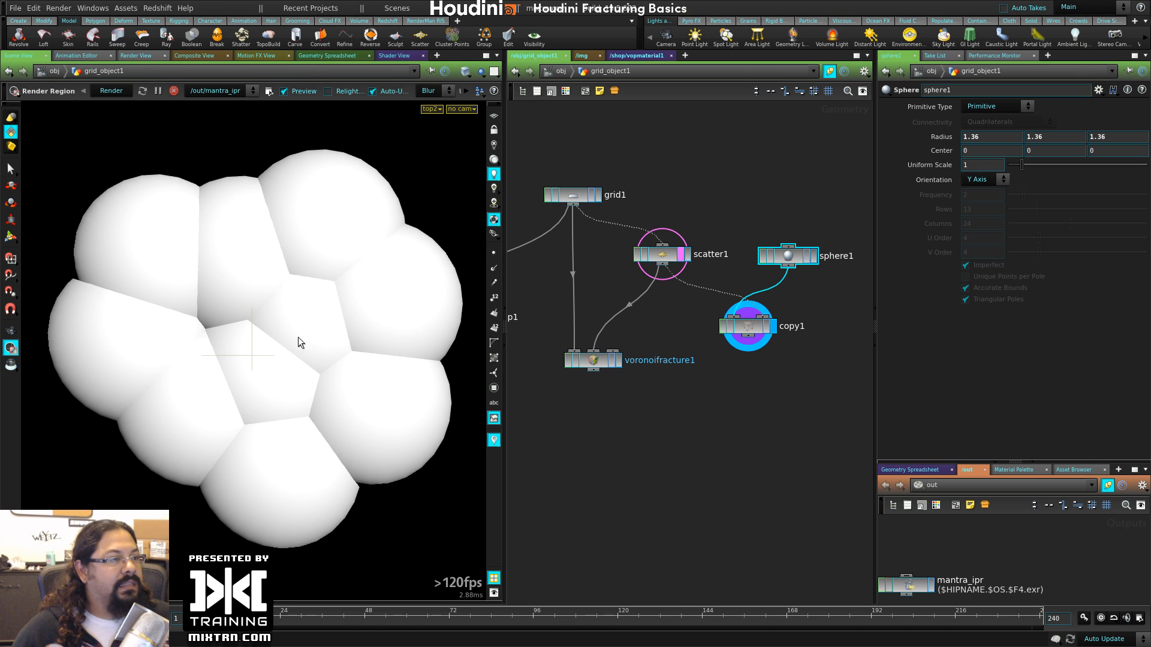
click(620, 361)
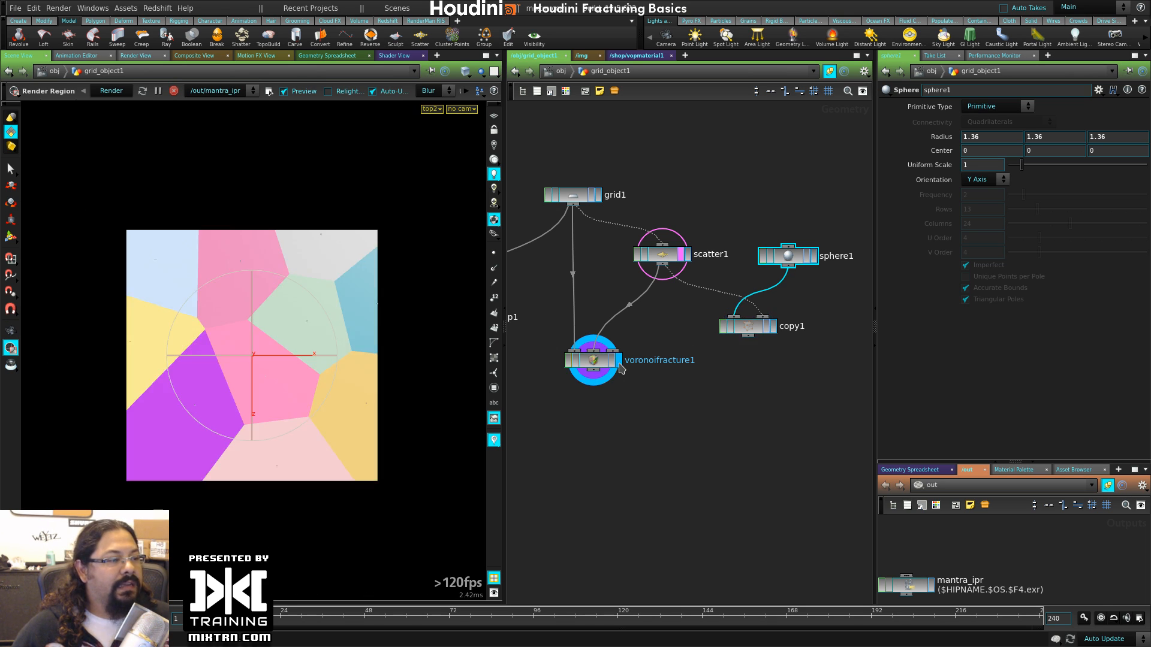
click(768, 330)
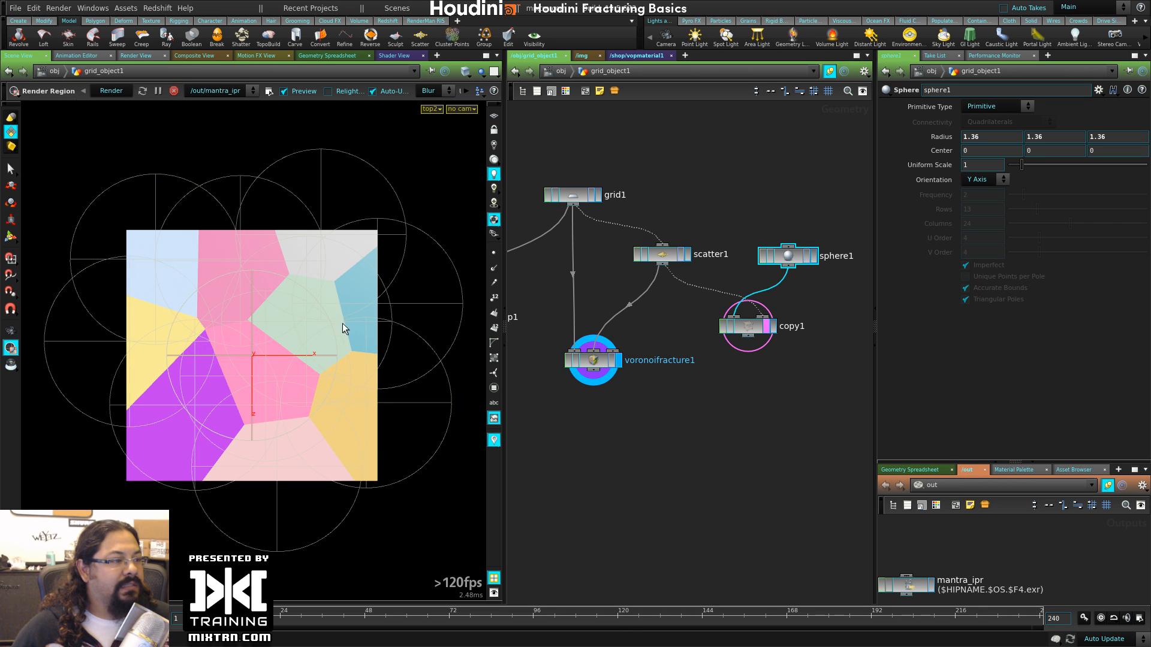
- Turn off copy1's template display and compare its shaded spheres with the voronoifracture1 cells
click(773, 328)
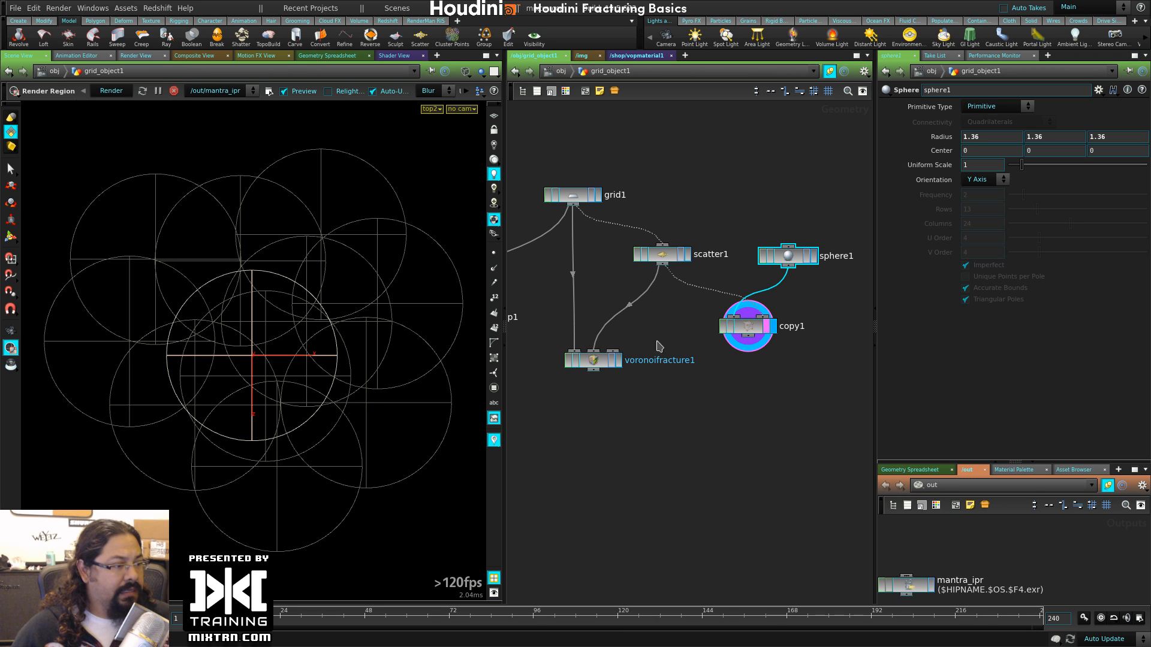
click(767, 327)
key(w)
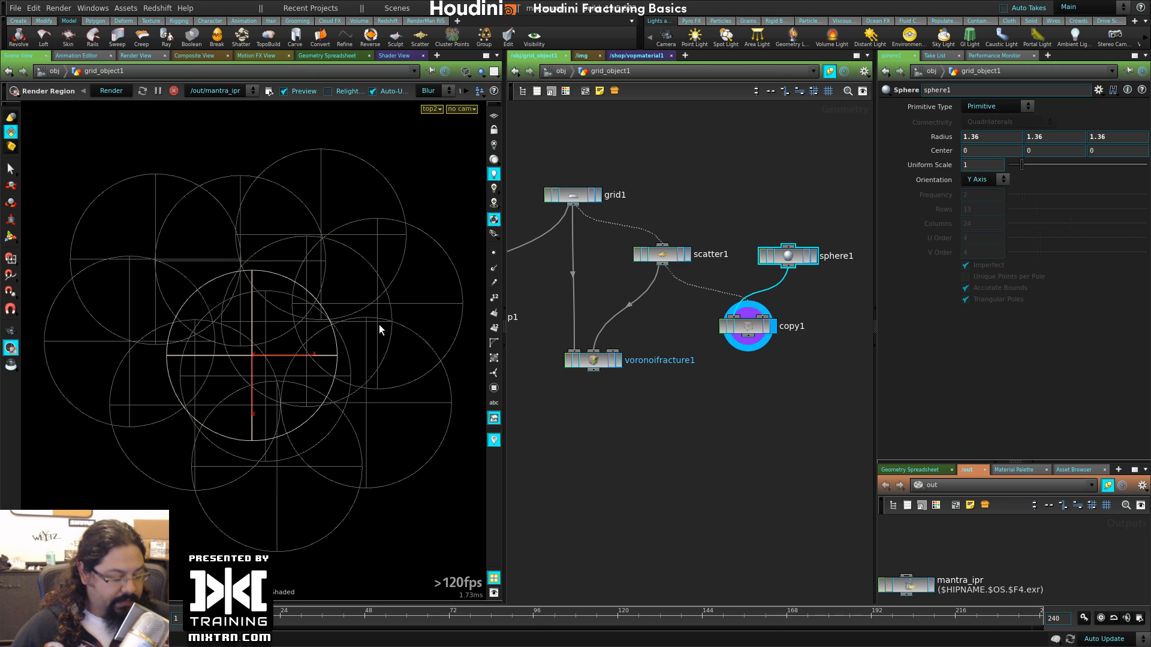
click(747, 326)
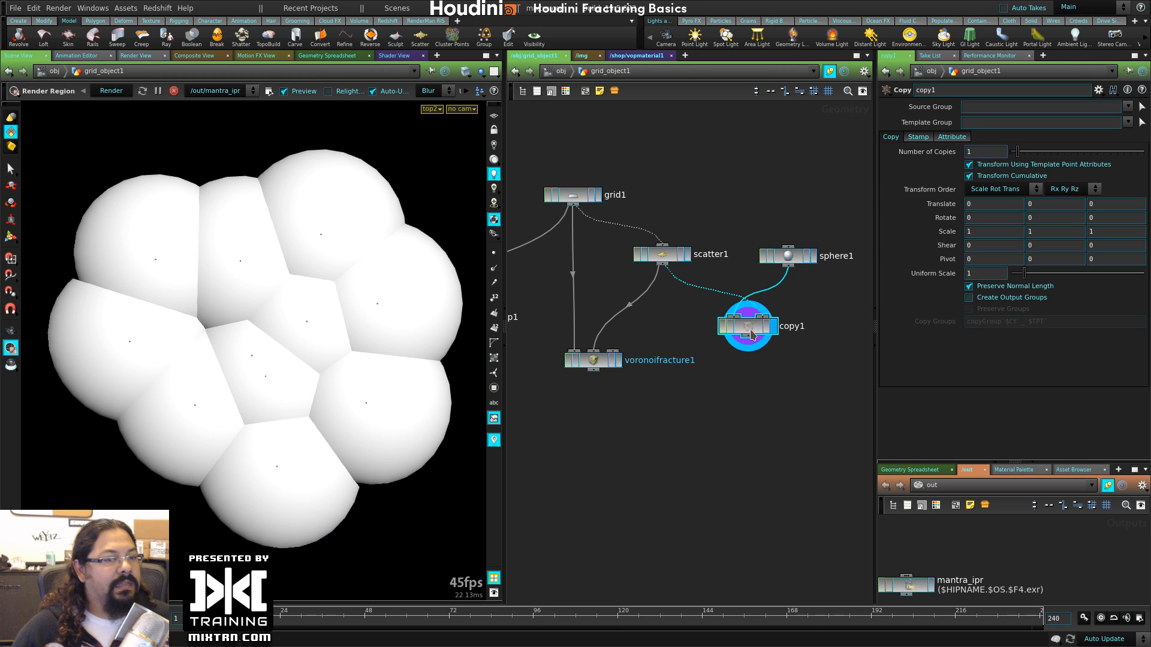
click(619, 361)
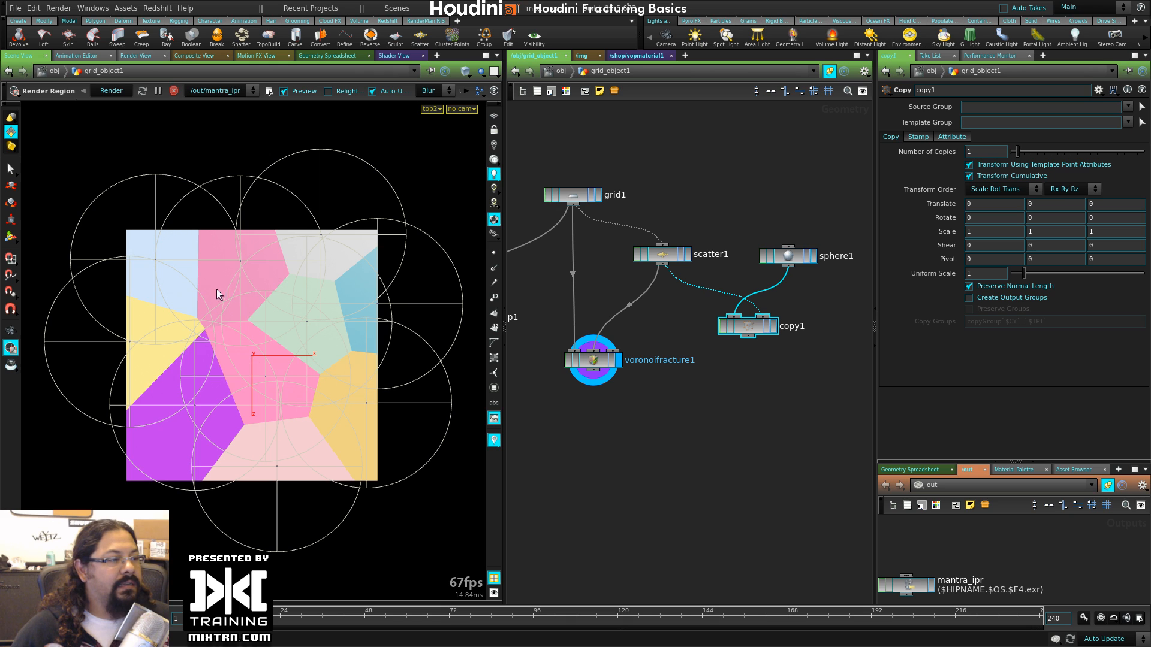
- Shrink sphere1's radius on all axes to make small point markers, and display voronoifracture1
click(772, 329)
click(789, 256)
middle_drag(942, 138, 916, 146)
click(617, 360)
click(577, 363)
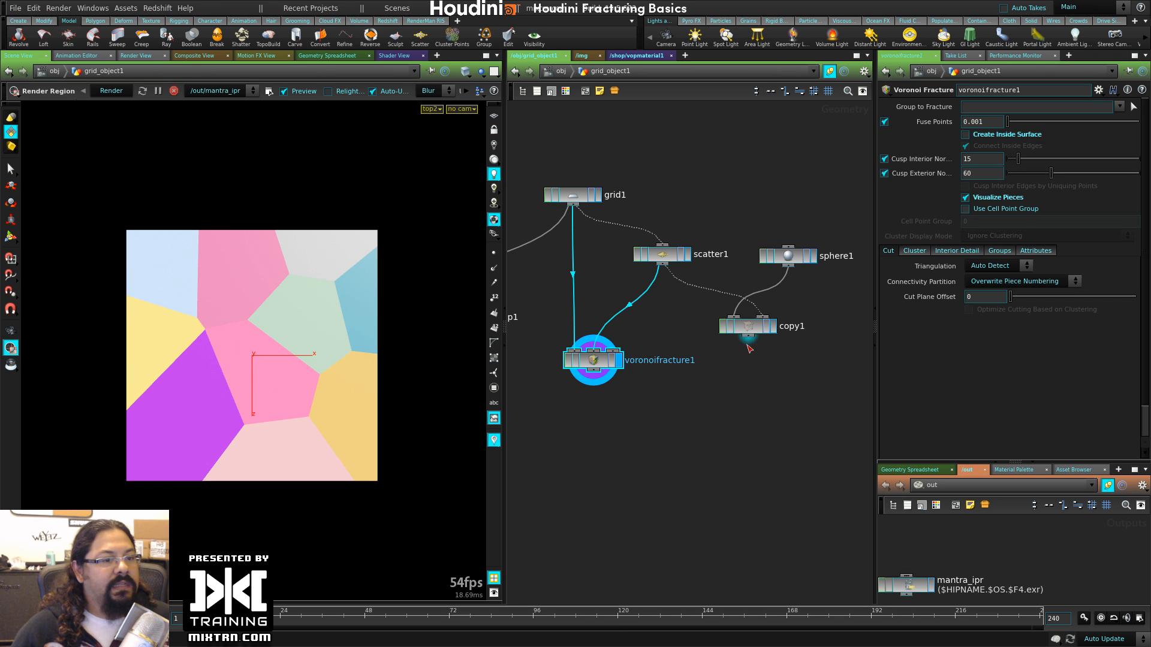
- Add a Merge node, connect voronoifracture1 and copy1 to it, and display the merged result
key(Tab)
text(mer)
key(Return)
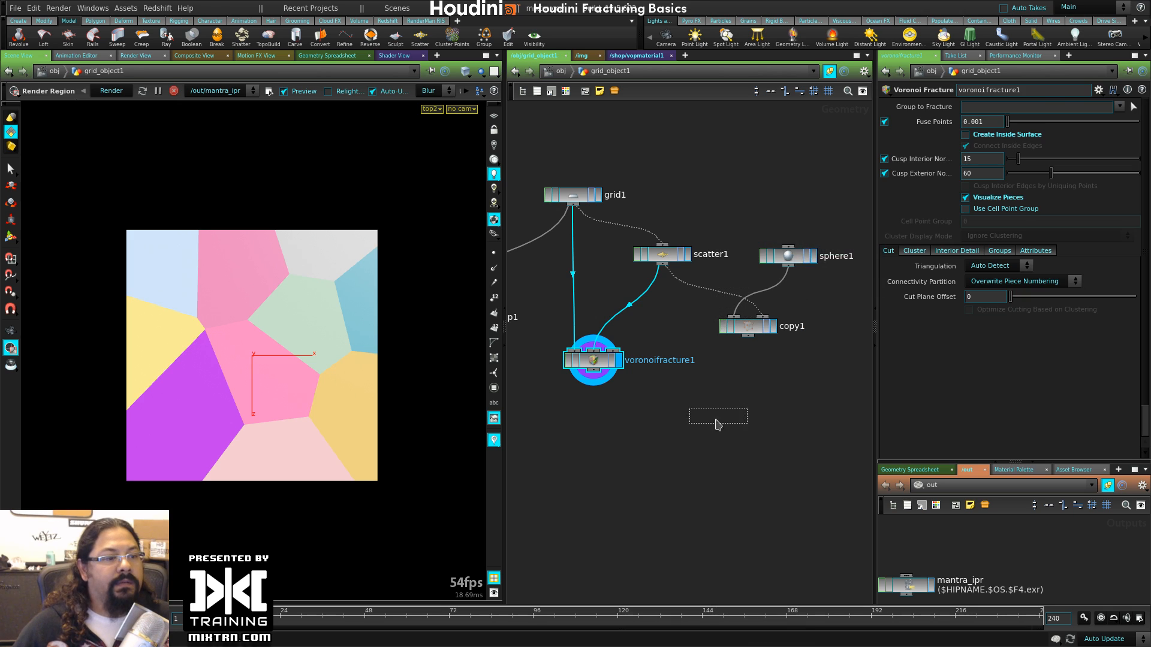
click(712, 444)
drag(593, 370, 708, 430)
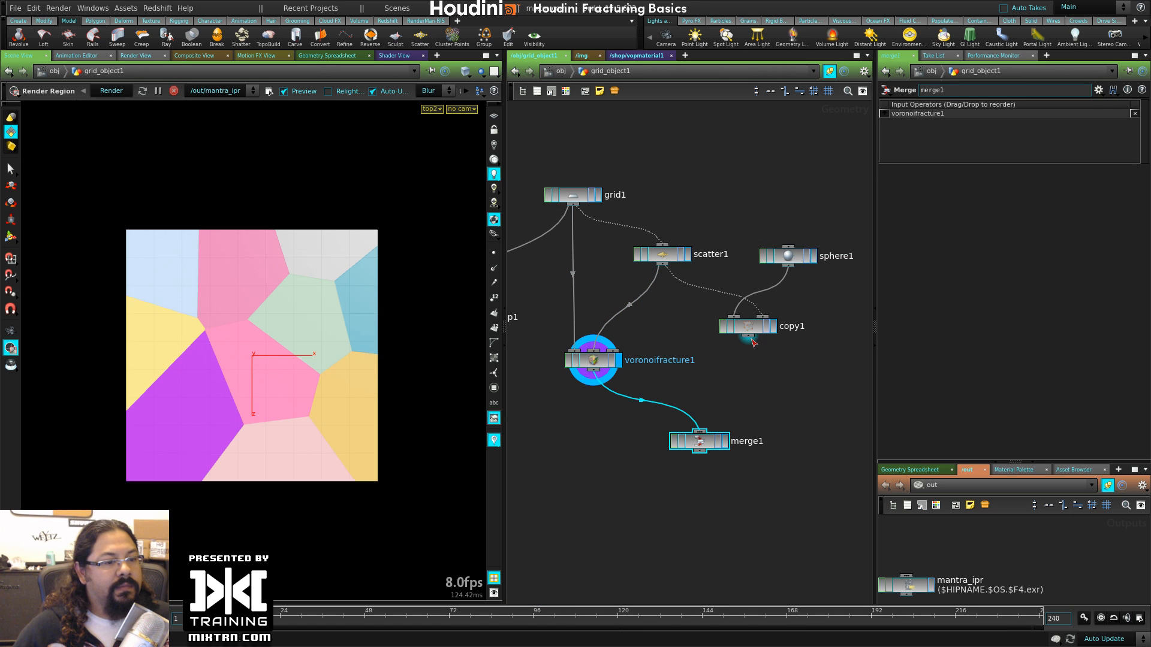
drag(748, 336, 700, 430)
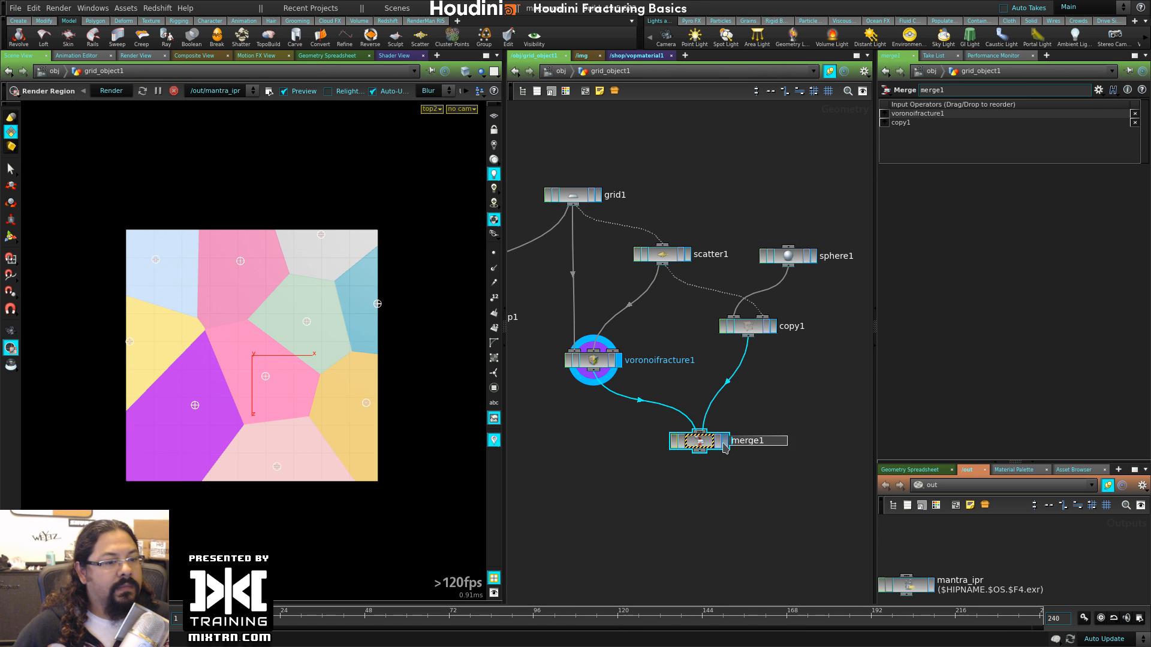
click(725, 441)
key(Escape)
- Examine the position of the sphere markers within the merged fracture cells from several perspective angles
scroll(313, 394, up, 3)
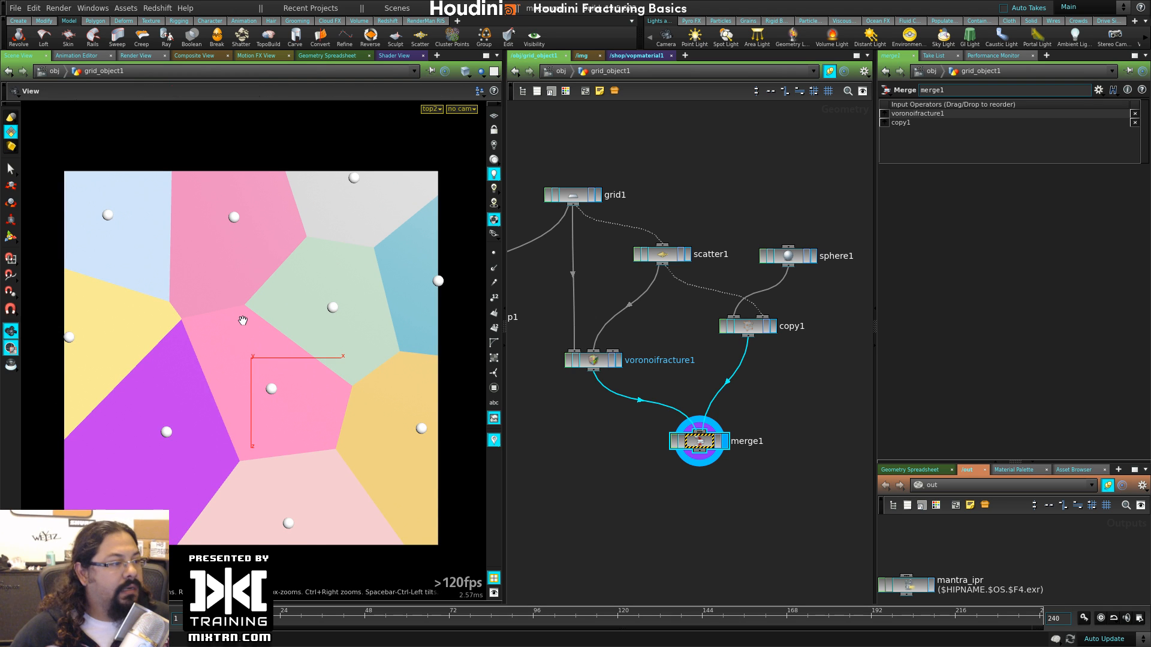
drag(244, 327, 264, 374)
middle_drag(264, 374, 292, 309)
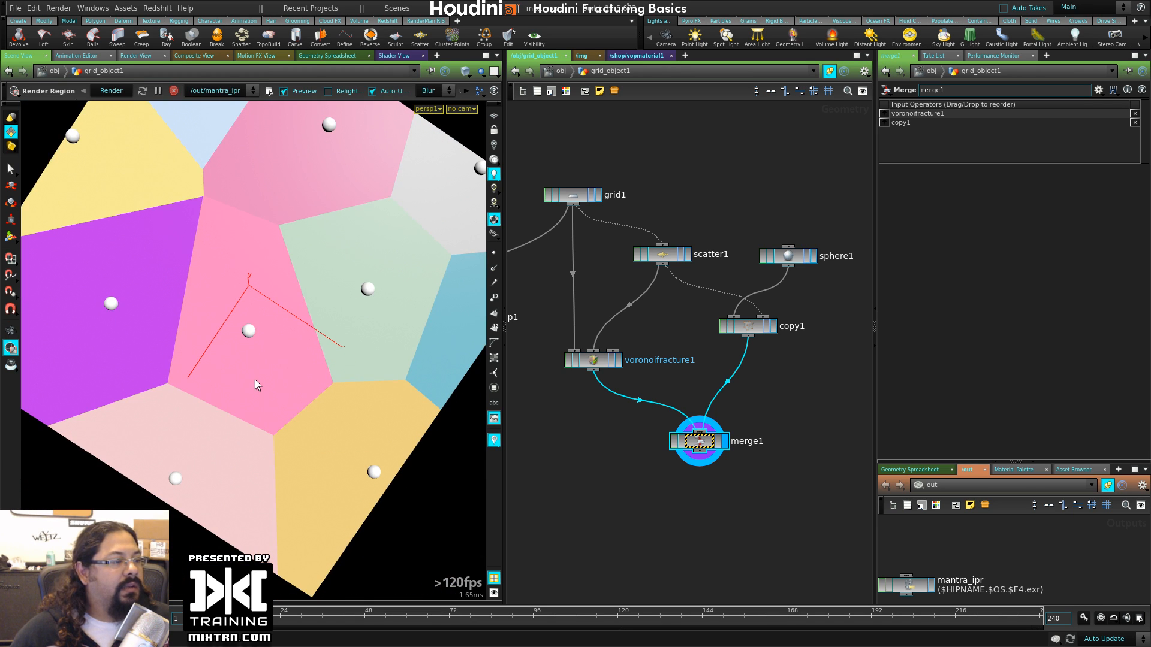
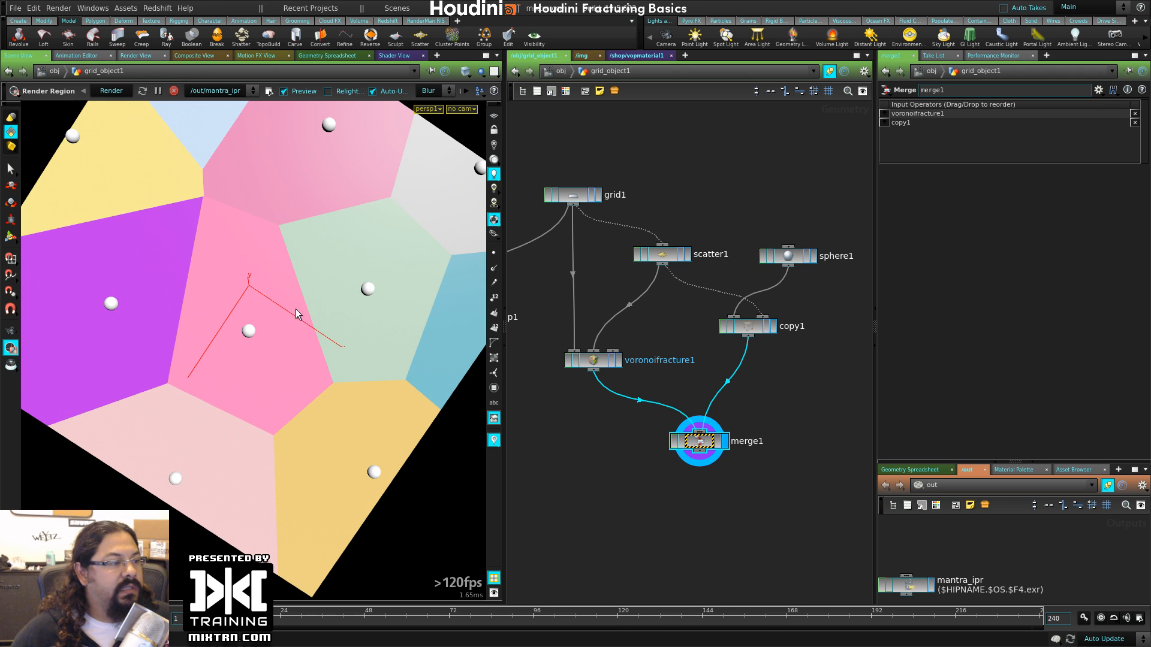
drag(393, 305, 223, 351)
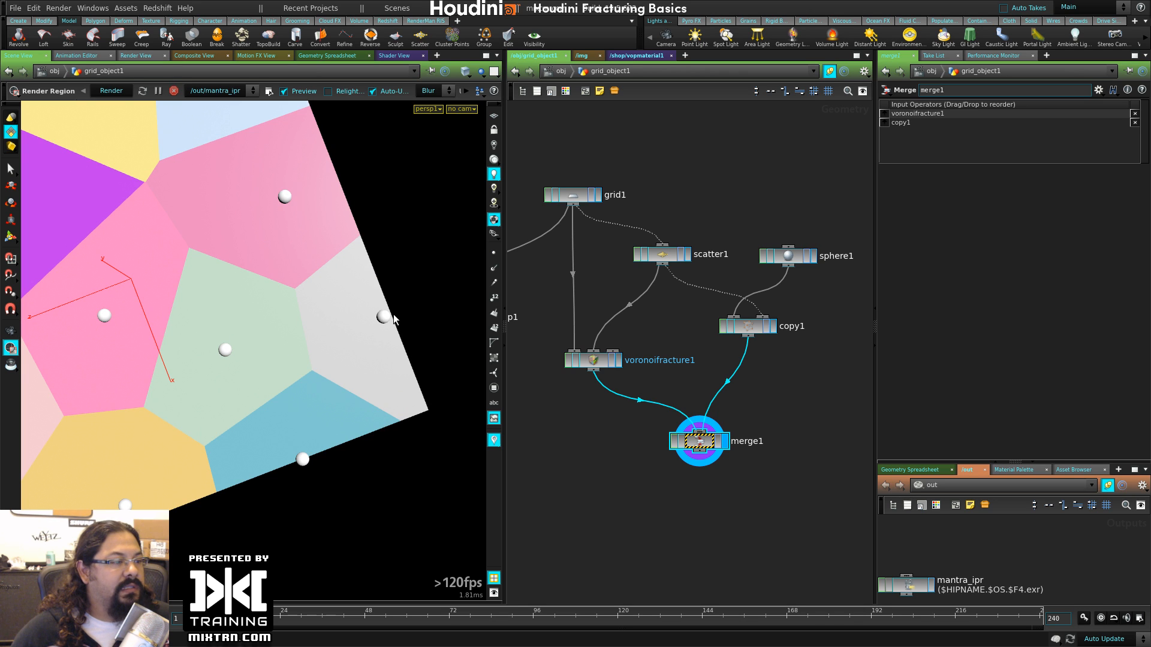
drag(280, 322, 286, 261)
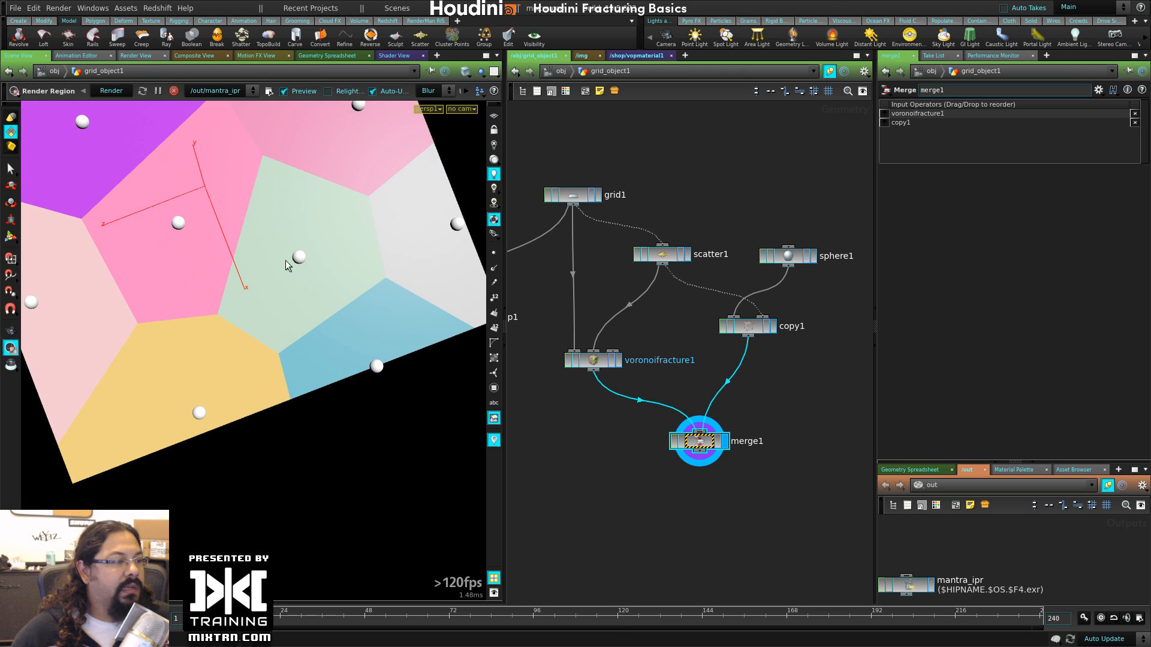
drag(331, 318, 249, 351)
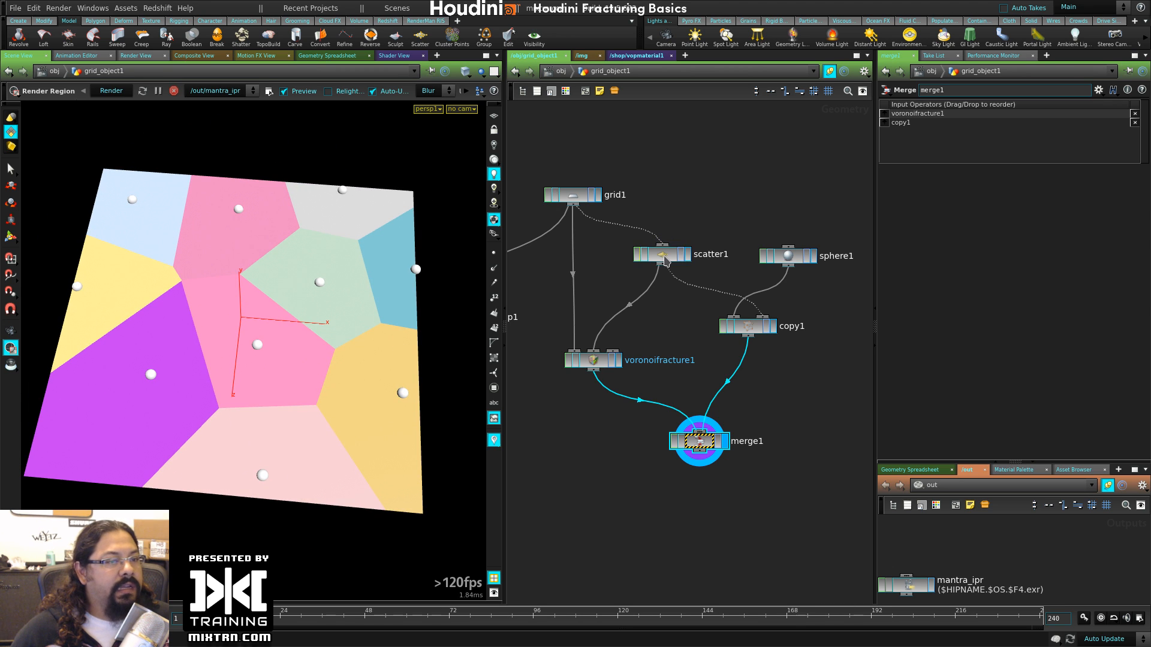
- Insert a Color node between sphere1 and copy1 and set its color to red (1, 0, 0)
click(665, 259)
drag(787, 256, 789, 221)
key(Tab)
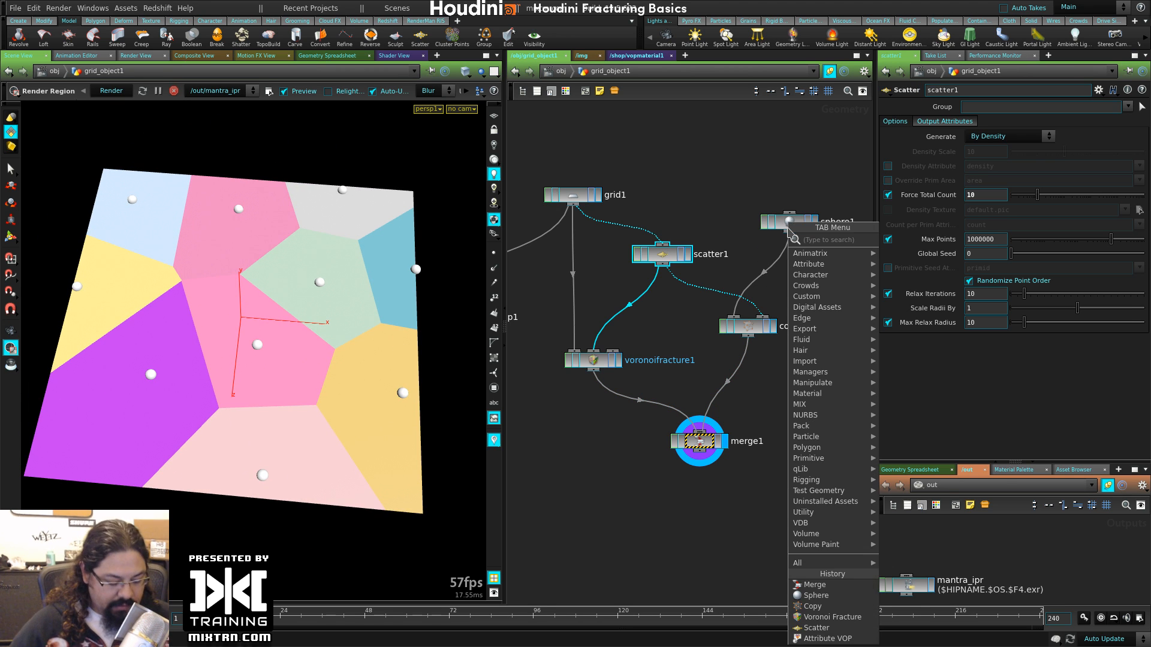
text(color)
click(900, 240)
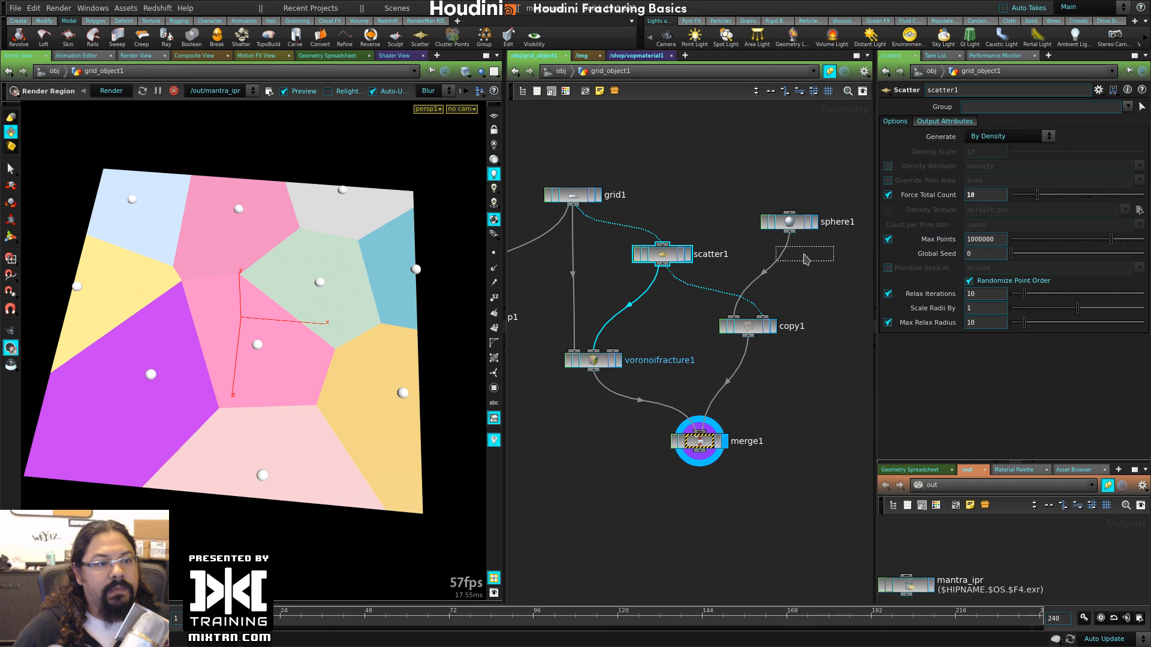
click(804, 259)
click(994, 172)
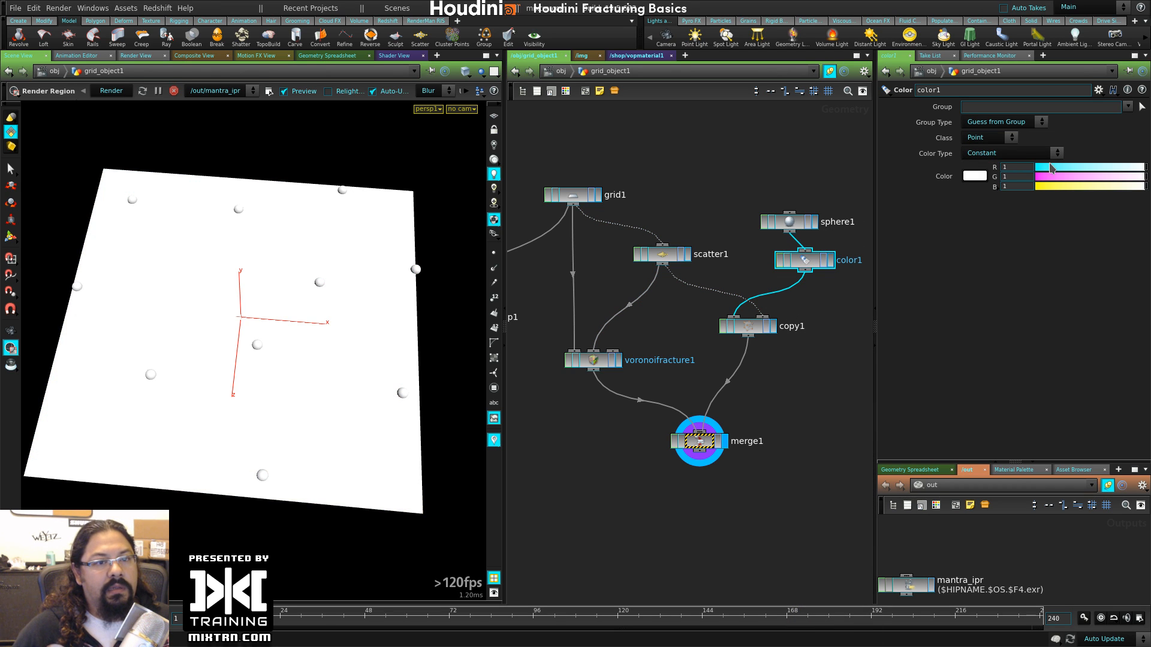
drag(1057, 178, 985, 185)
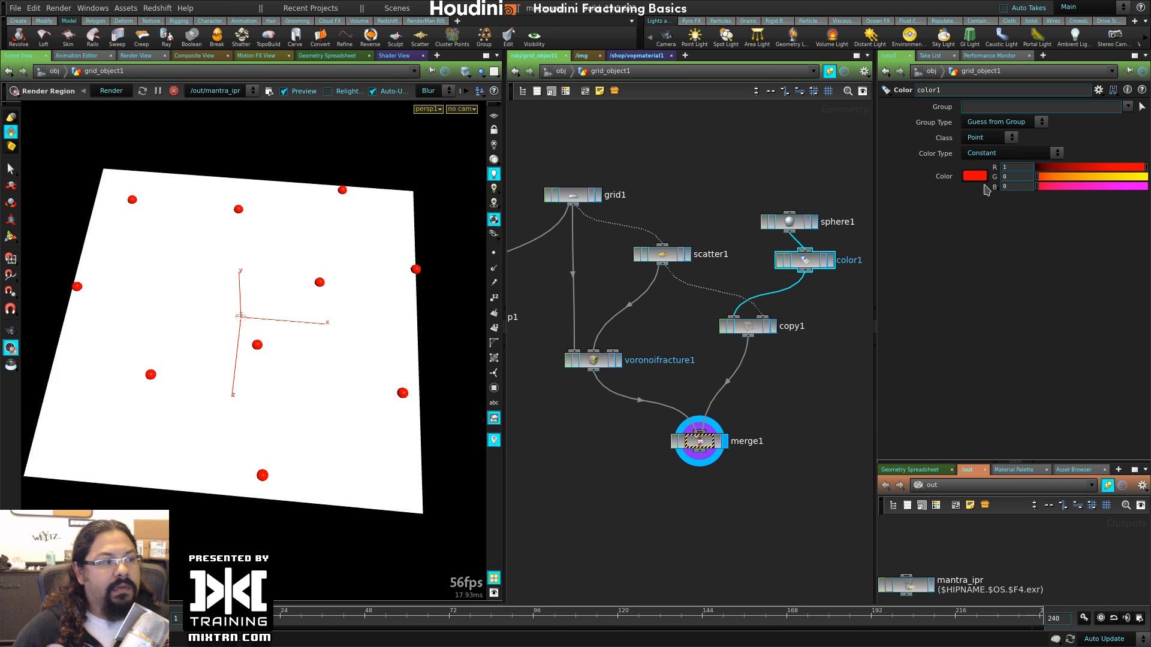
- Tidy the merge1 and color1 nodes and set color1's Class to Primitive, with merge1 displayed
click(617, 360)
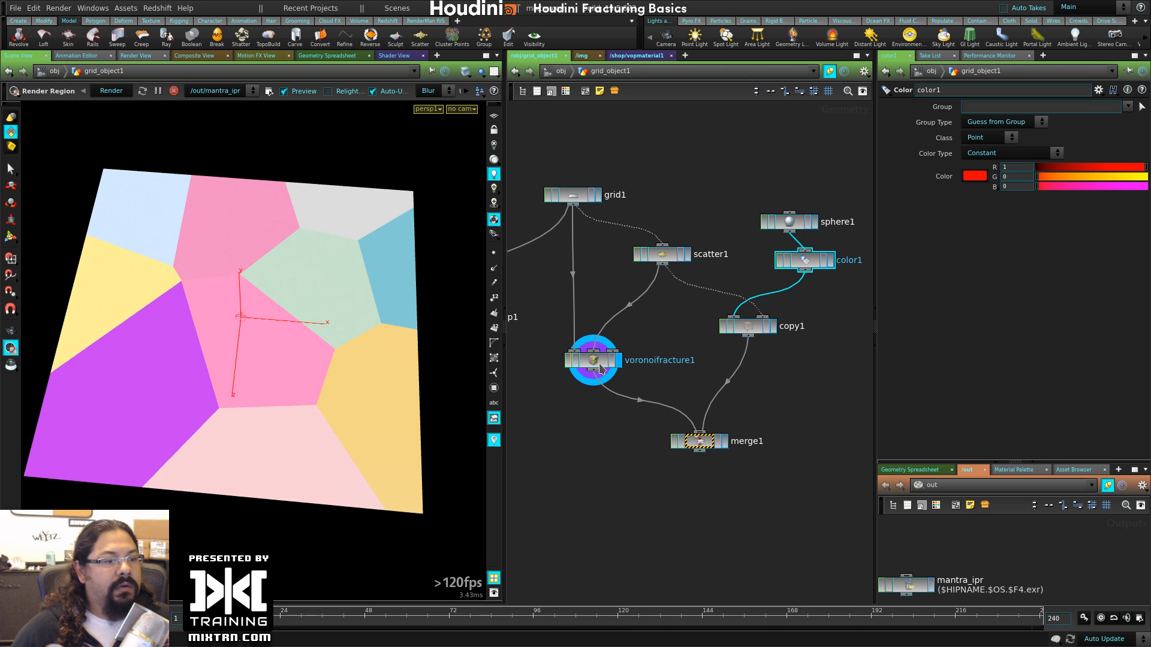
click(723, 441)
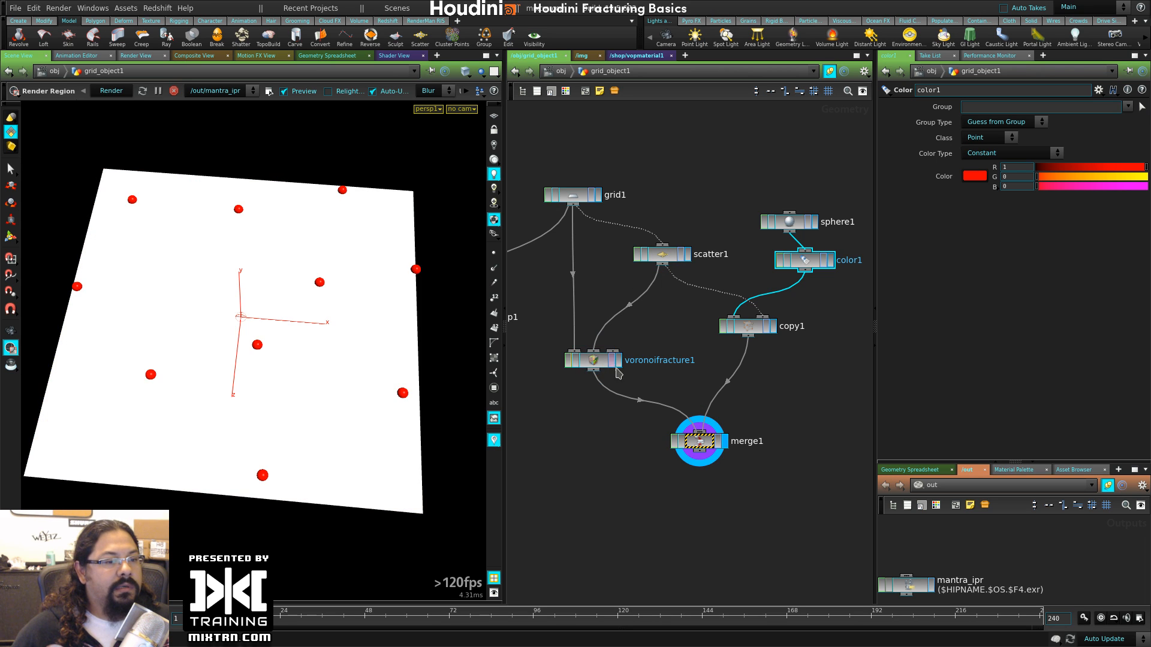
drag(695, 447, 670, 455)
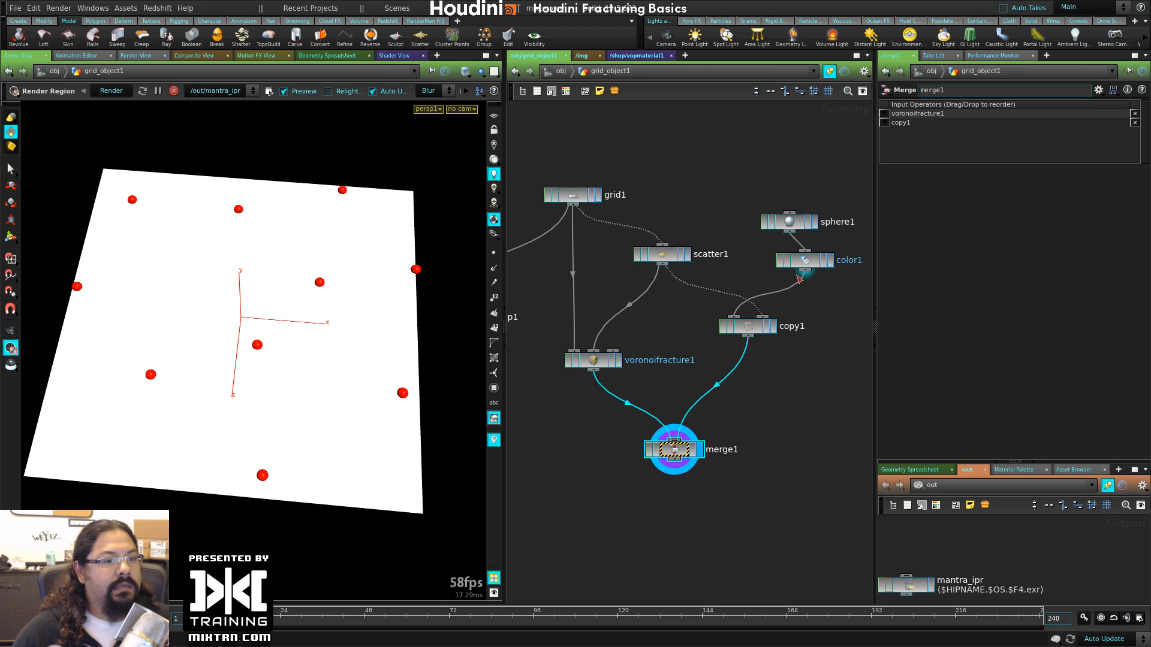
drag(805, 264, 793, 268)
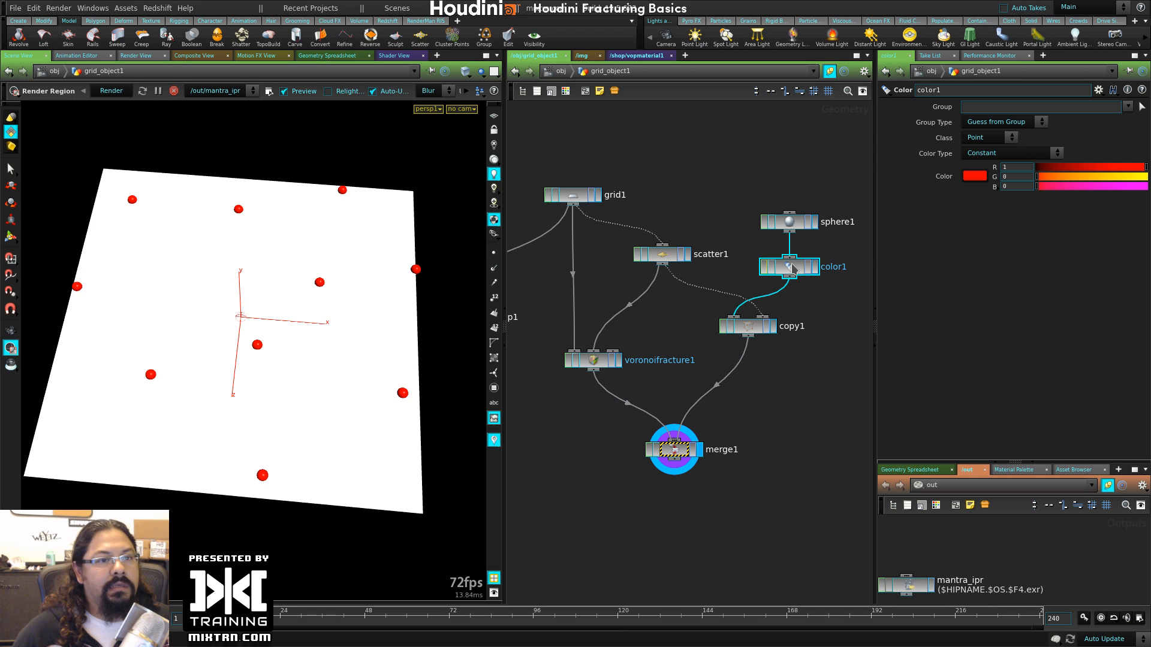
click(995, 141)
click(996, 166)
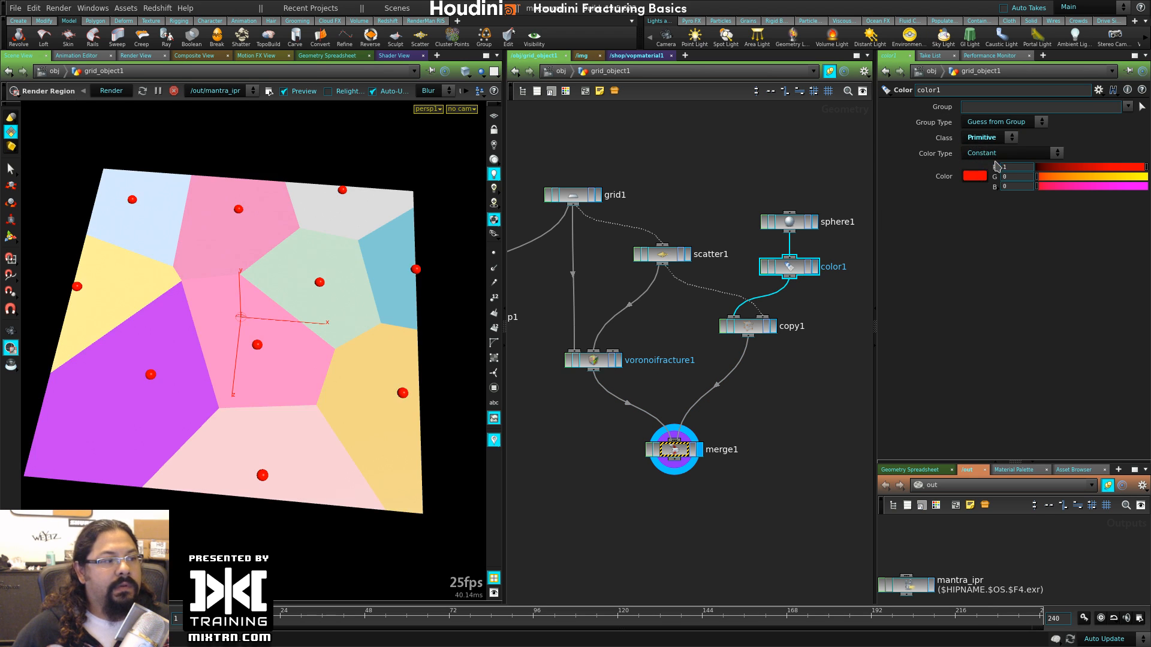
click(626, 478)
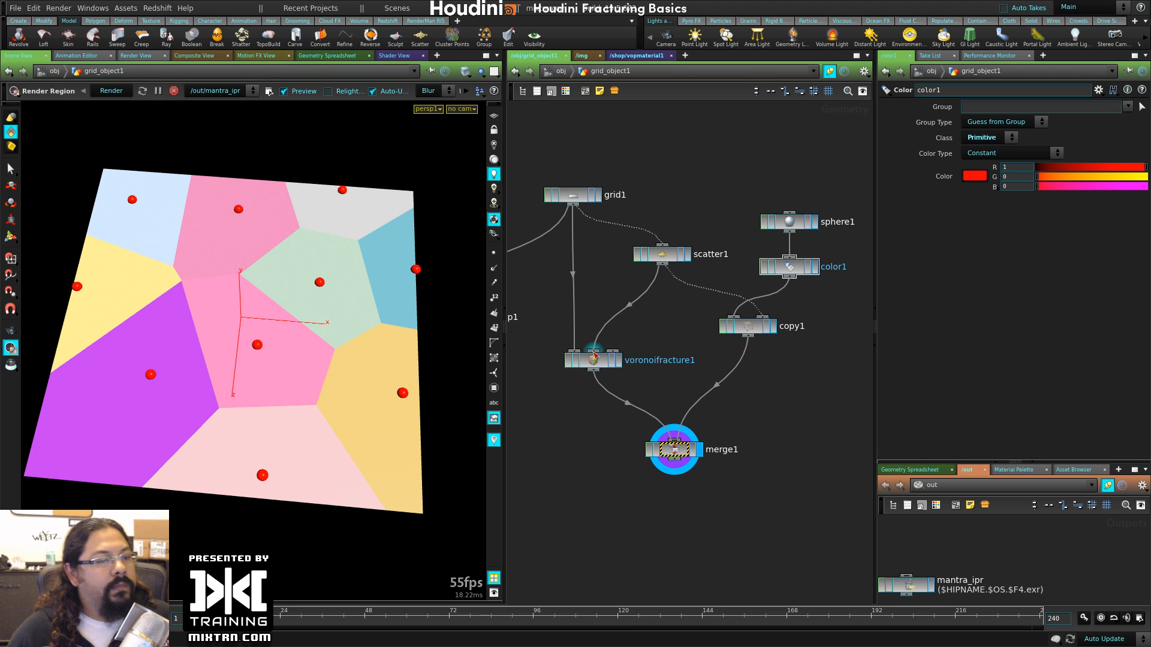
- Set scatter1's Force Total Count to 2 and view the resulting cells from another angle
drag(596, 357, 651, 294)
click(672, 258)
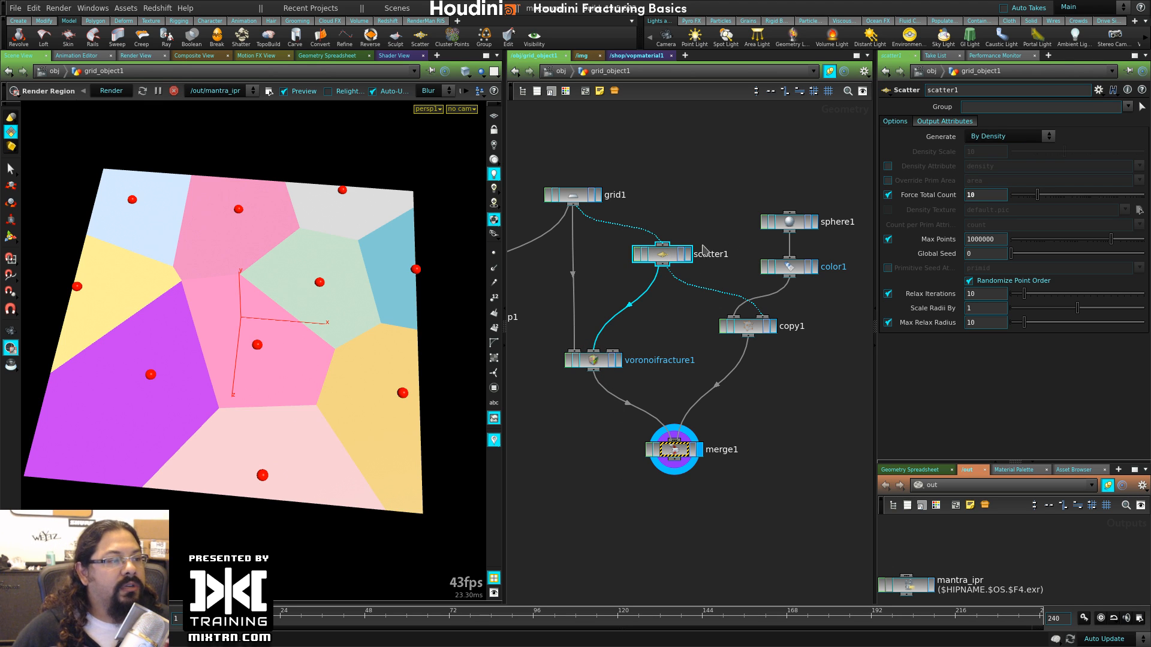
double_click(986, 199)
text(2)
key(Return)
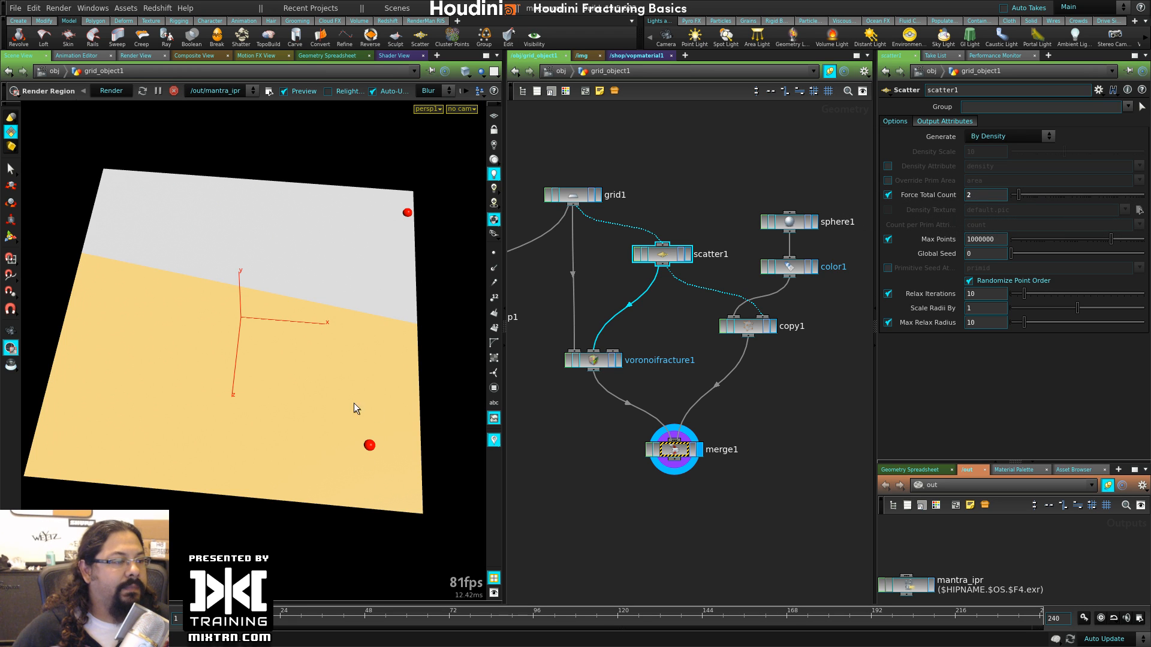
drag(355, 408, 318, 362)
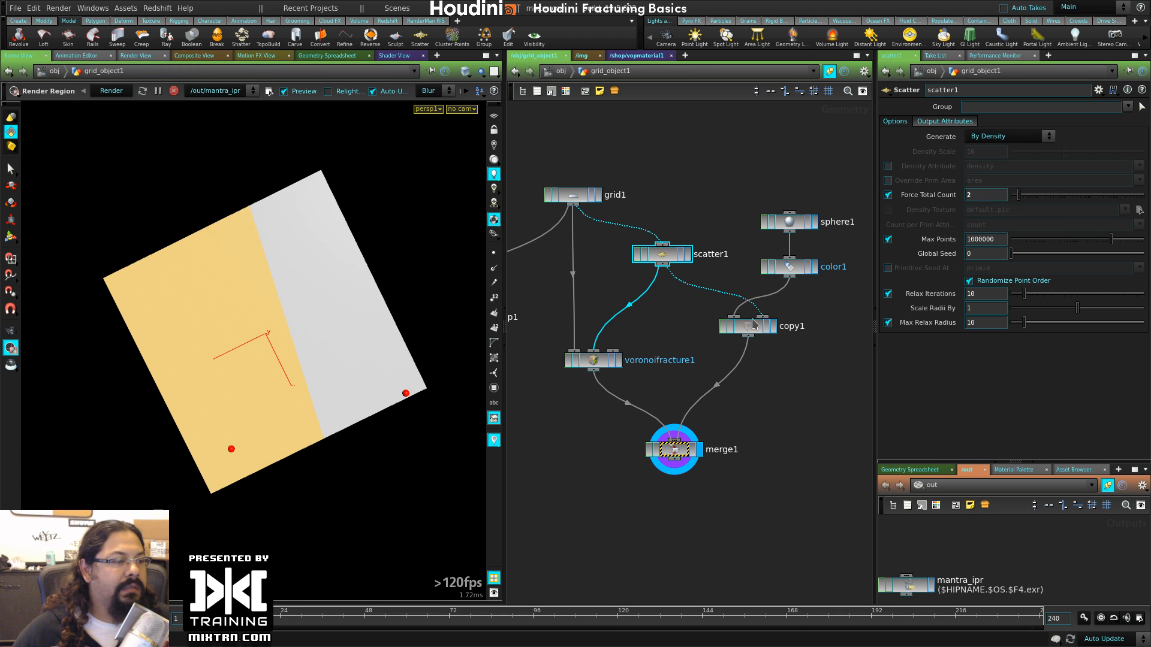
- Change scatter1's Global Seed to 1.04 and raise its Force Total Count to 14
drag(1016, 258, 1029, 258)
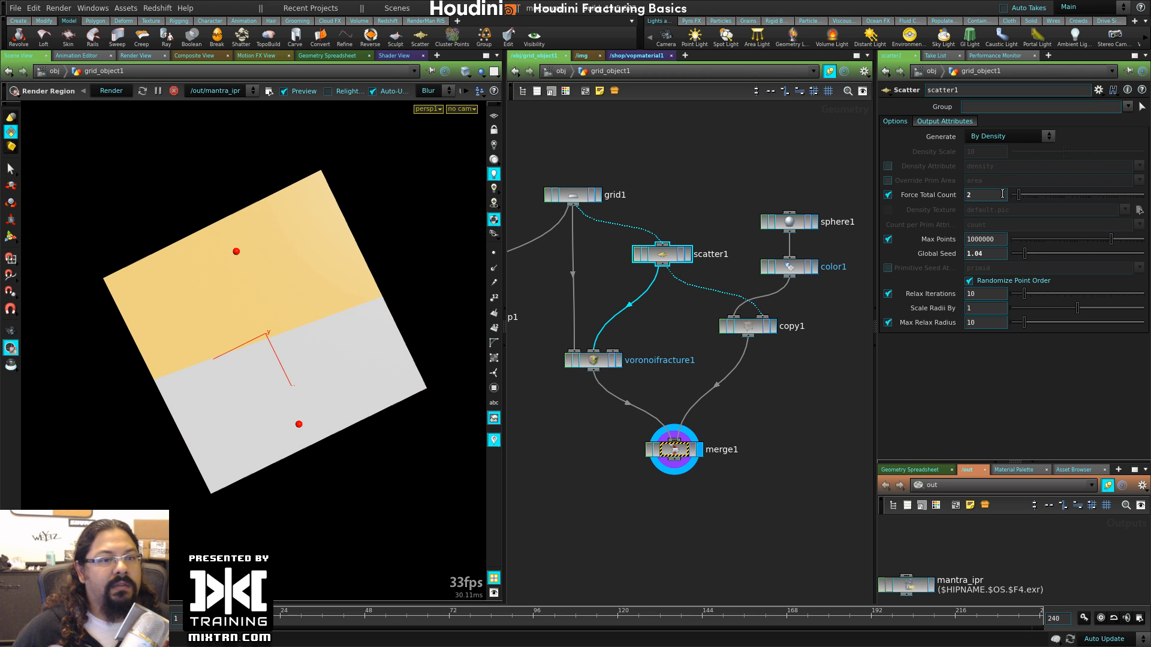
drag(1020, 194, 1024, 193)
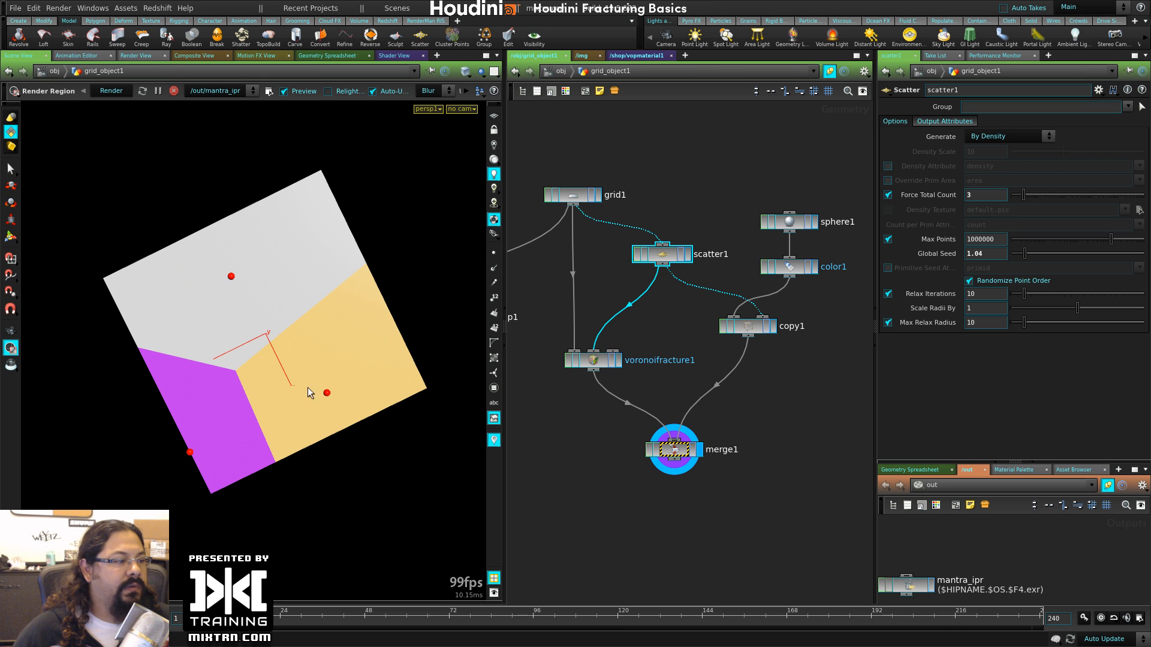
mouse_move(1027, 199)
mouse_down()
mouse_move(1053, 201)
mouse_move(1042, 203)
mouse_up()
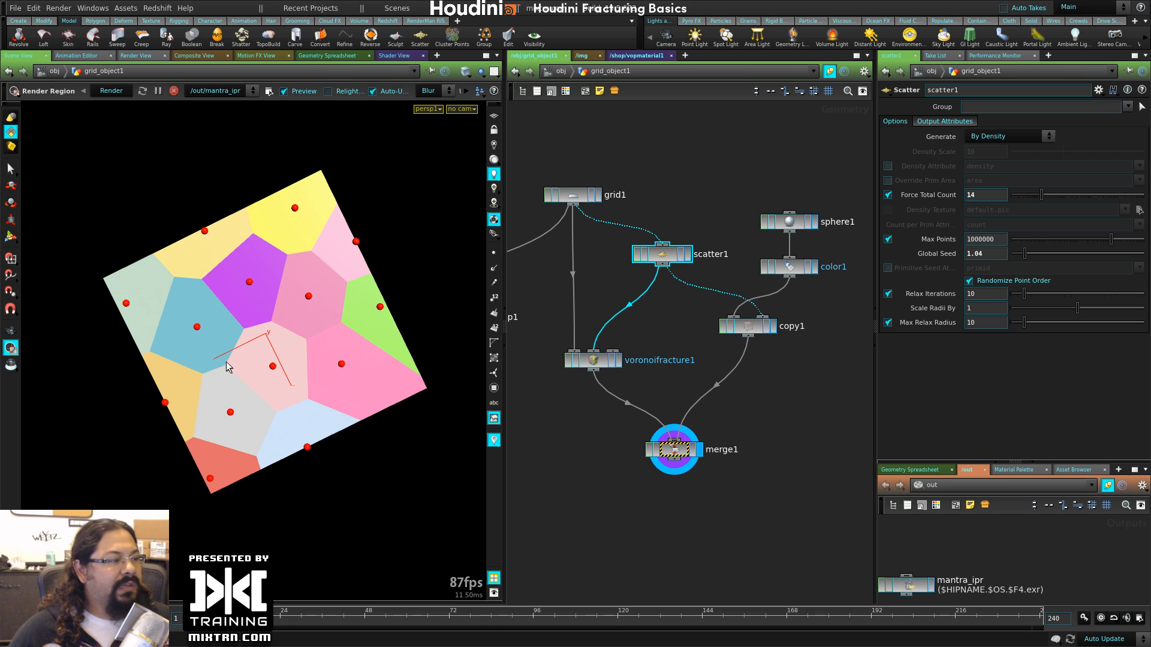
alt+right_drag(208, 369, 285, 380)
alt+drag(285, 380, 312, 338)
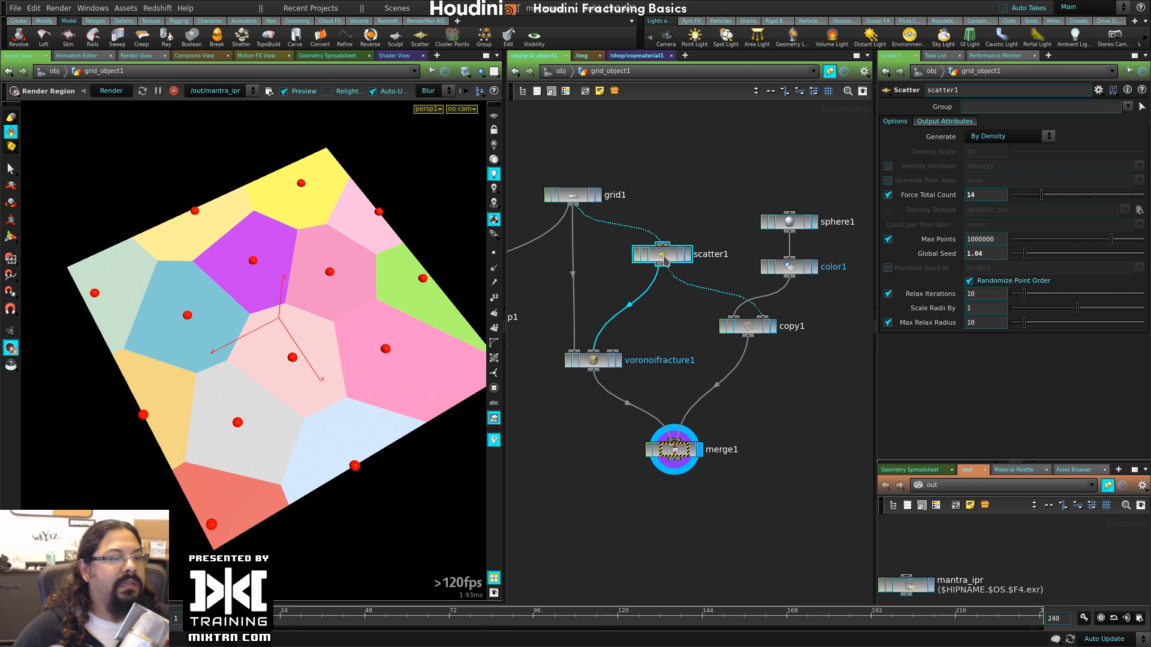
- Insert an Edit node after scatter1 and move the central point (point 9) about -0.79 in X and 0.13 in Z
drag(643, 264, 643, 265)
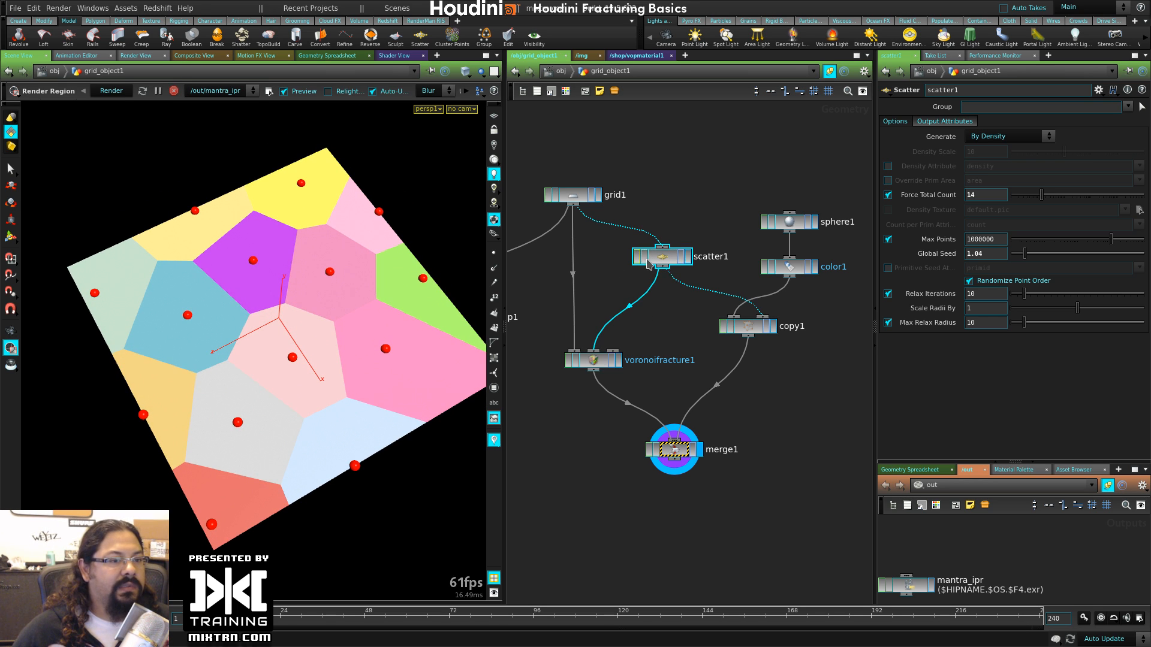
key(Tab)
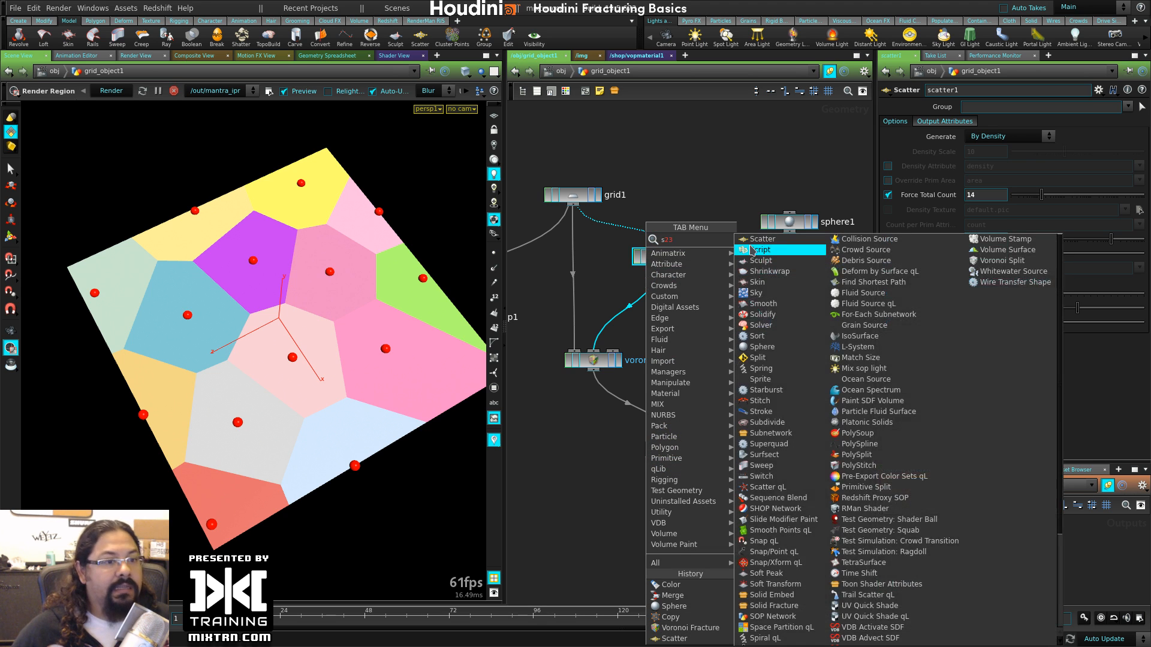
key(Escape)
key(s)
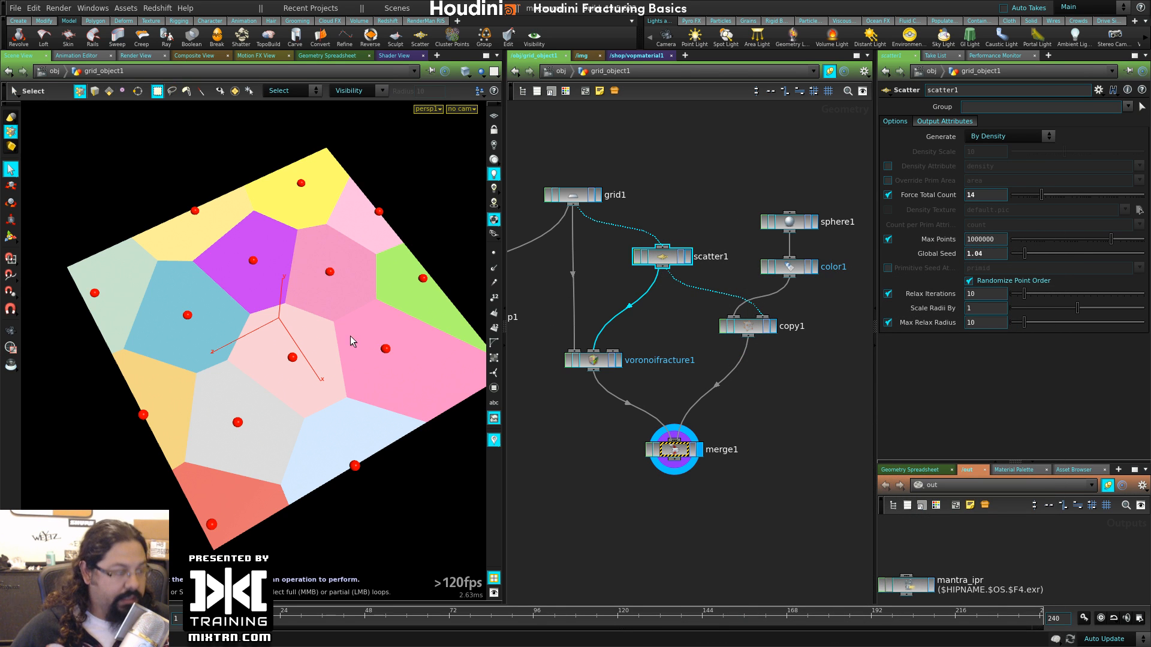
key(t)
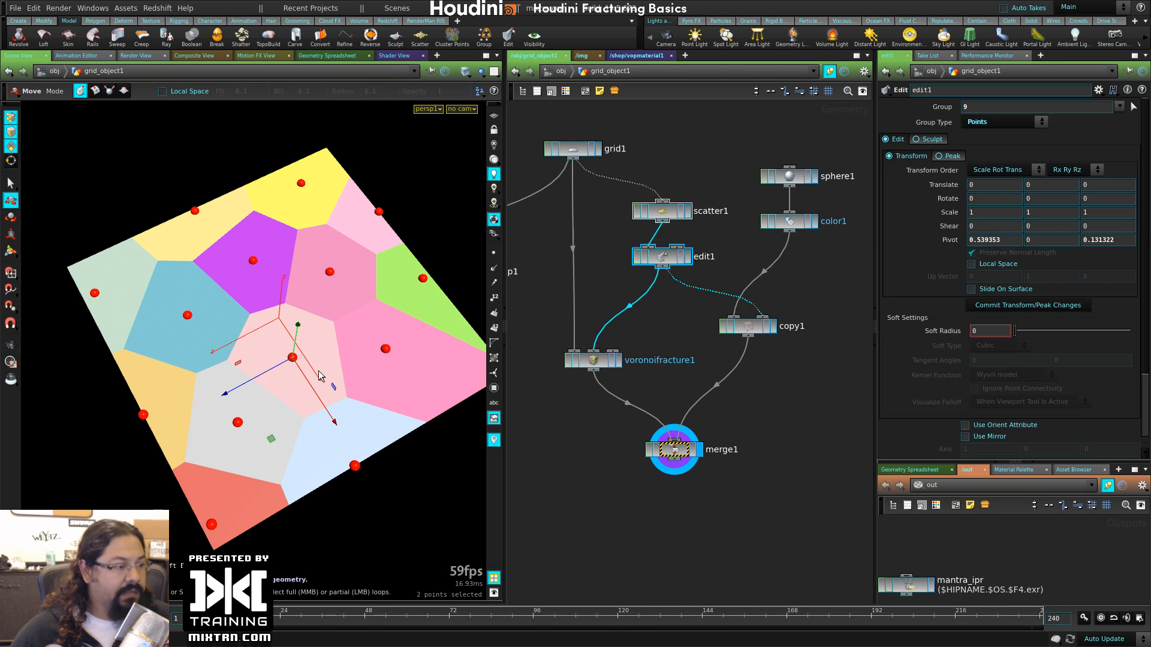
drag(339, 431, 356, 405)
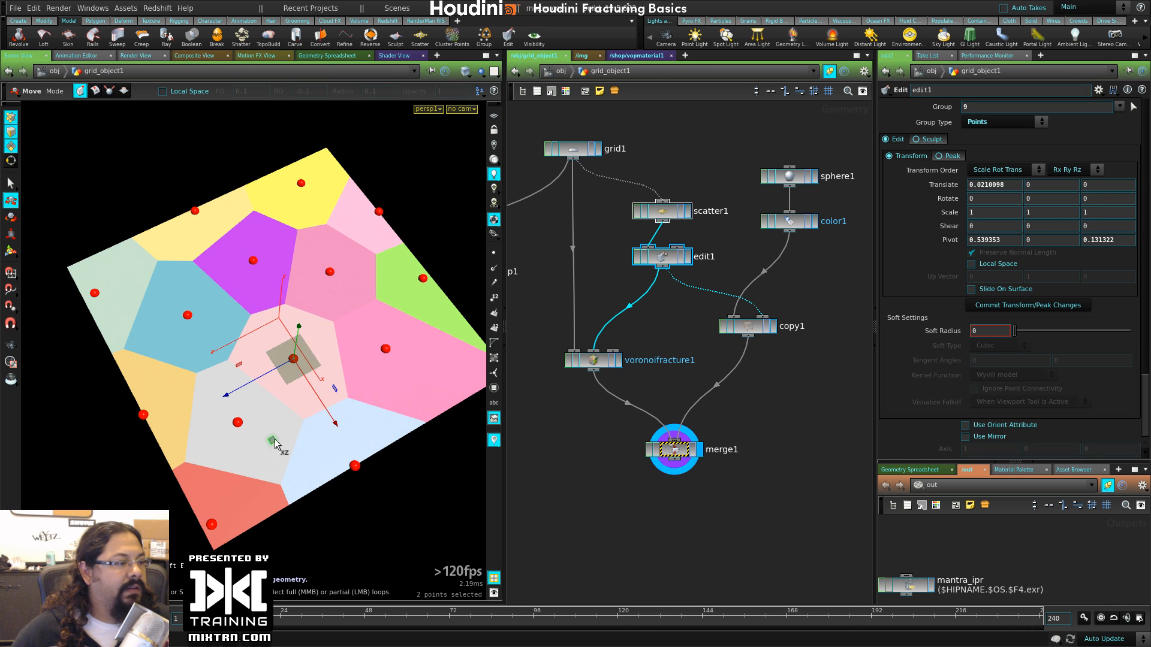
drag(272, 440, 227, 393)
- Move several other scattered points toward the grid's far corner to cluster the fracture cells there
drag(412, 498, 246, 421)
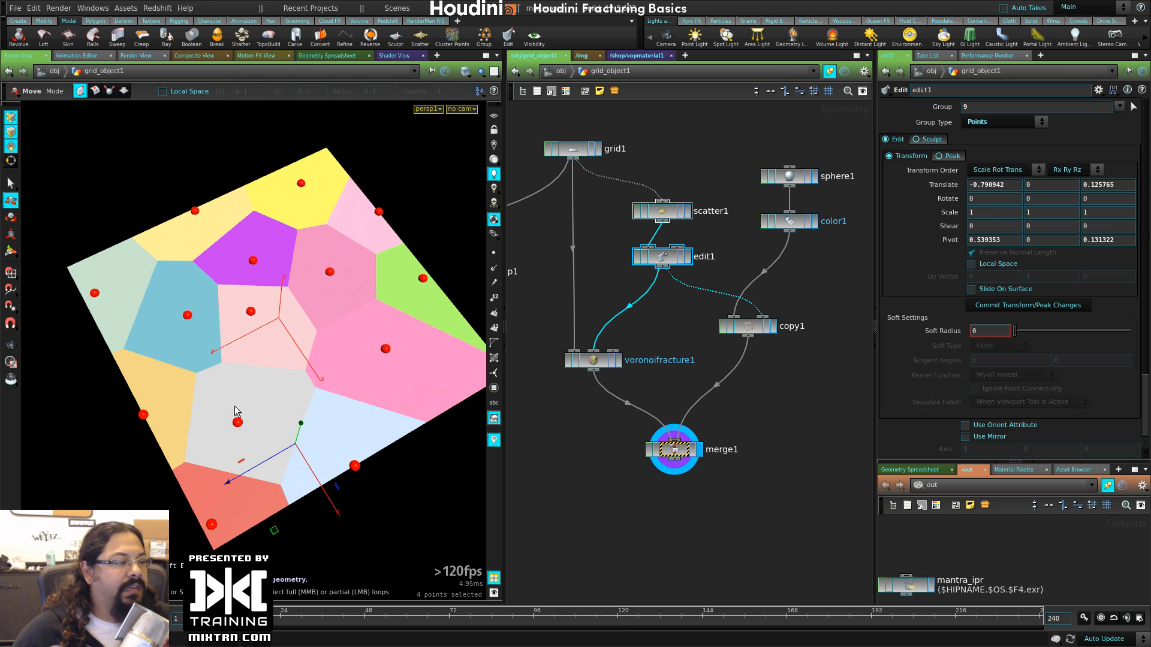
drag(285, 507, 222, 358)
drag(433, 444, 354, 193)
drag(362, 356, 124, 370)
- Move the near-corner point (point 13) about -3.19 in X and -0.5 in Z, and inspect the reshaped cells
drag(180, 502, 243, 550)
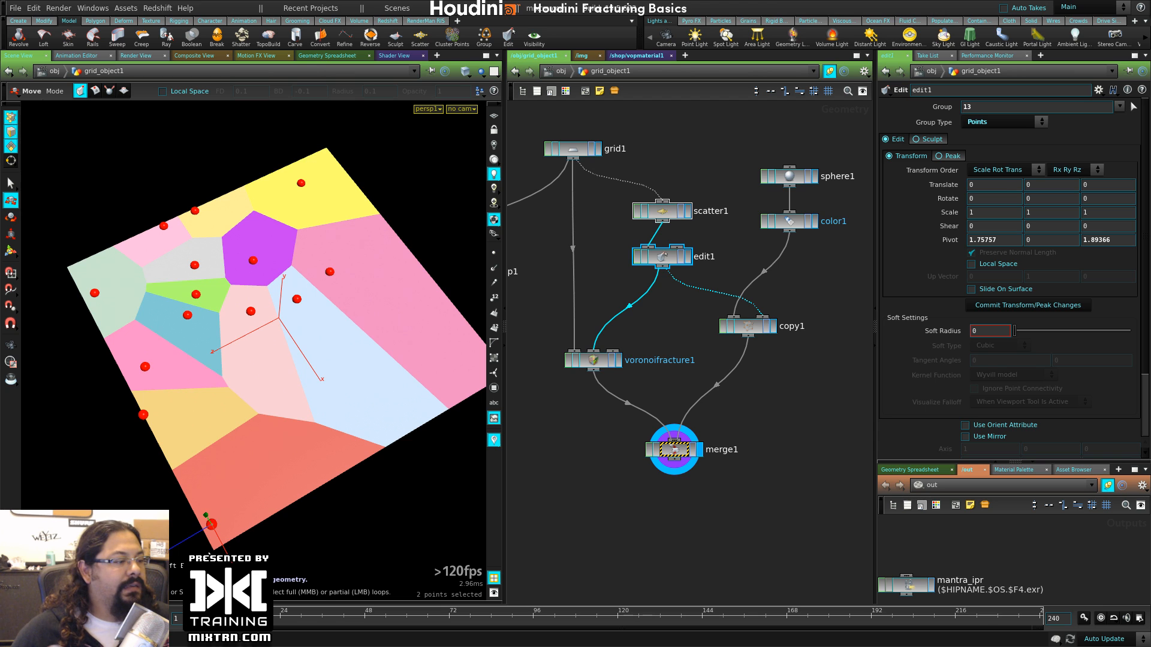
alt+middle_drag(309, 543, 332, 485)
drag(210, 542, 126, 289)
alt+middle_drag(330, 378, 306, 437)
alt+drag(305, 437, 288, 350)
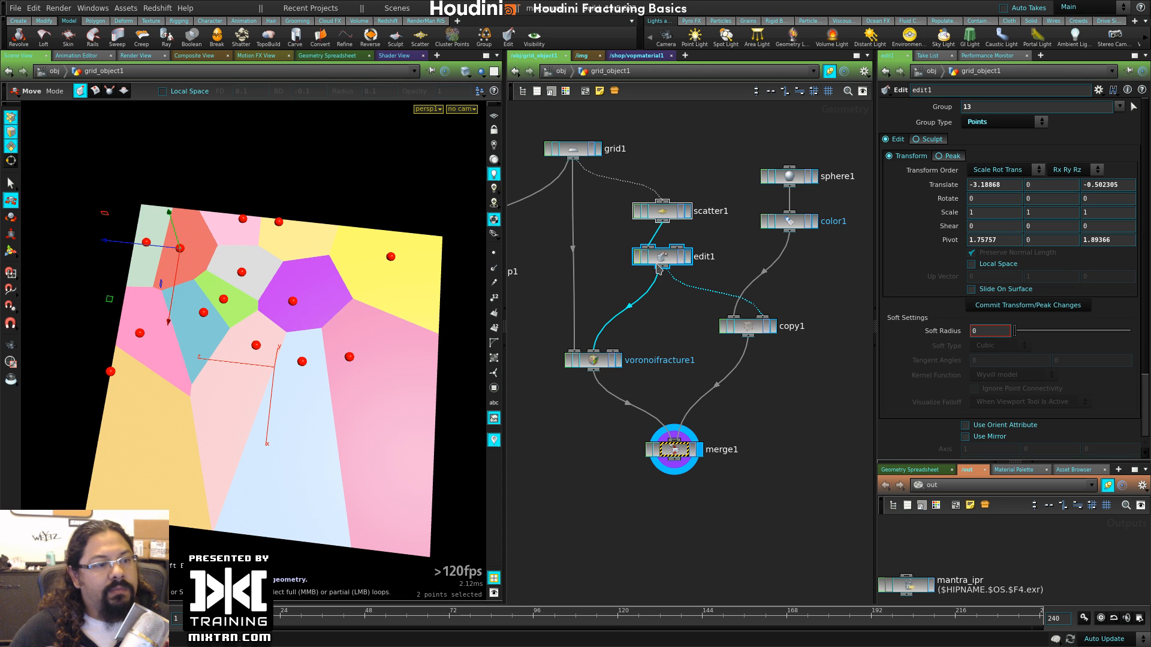
alt+drag(226, 388, 319, 396)
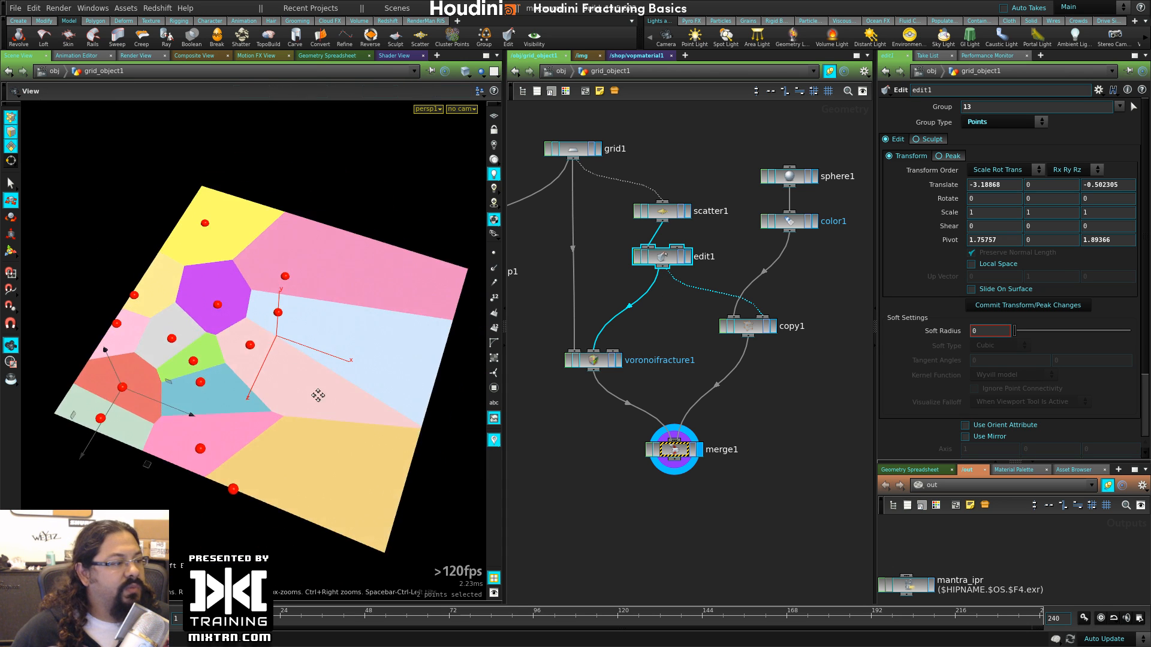
alt+right_drag(318, 396, 365, 404)
alt+drag(365, 404, 355, 367)
alt+right_drag(355, 366, 330, 385)
alt+drag(330, 385, 231, 403)
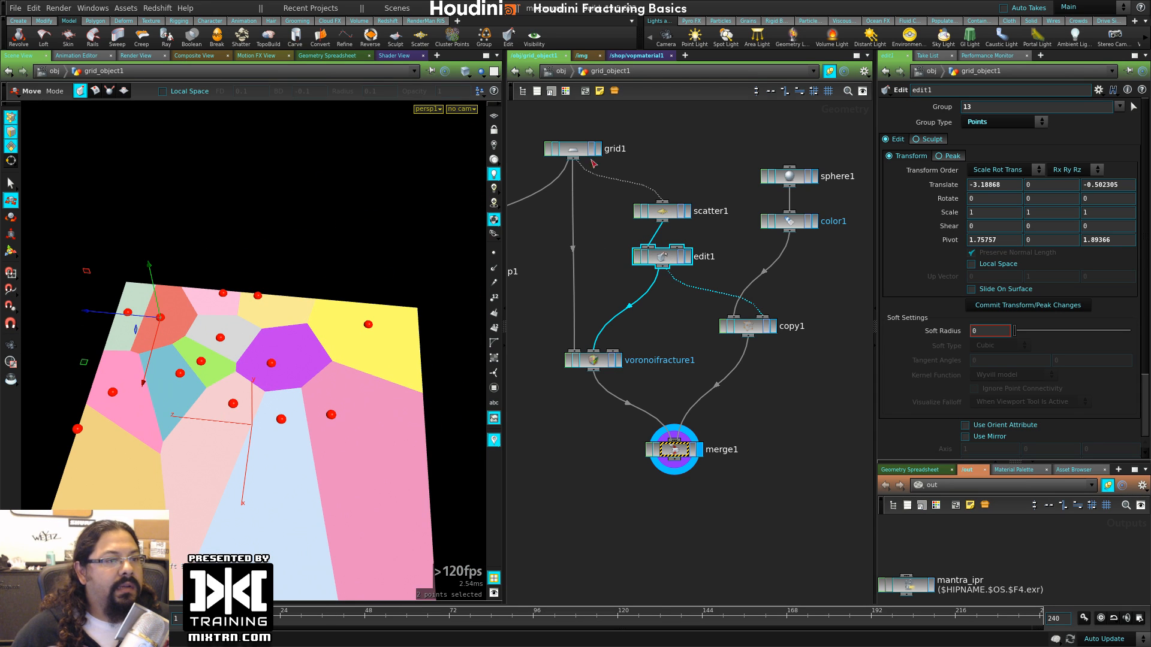
- Insert a Paint node between grid1 and scatter1 and arrange the surrounding nodes
drag(582, 153, 582, 135)
middle_drag(717, 239, 738, 259)
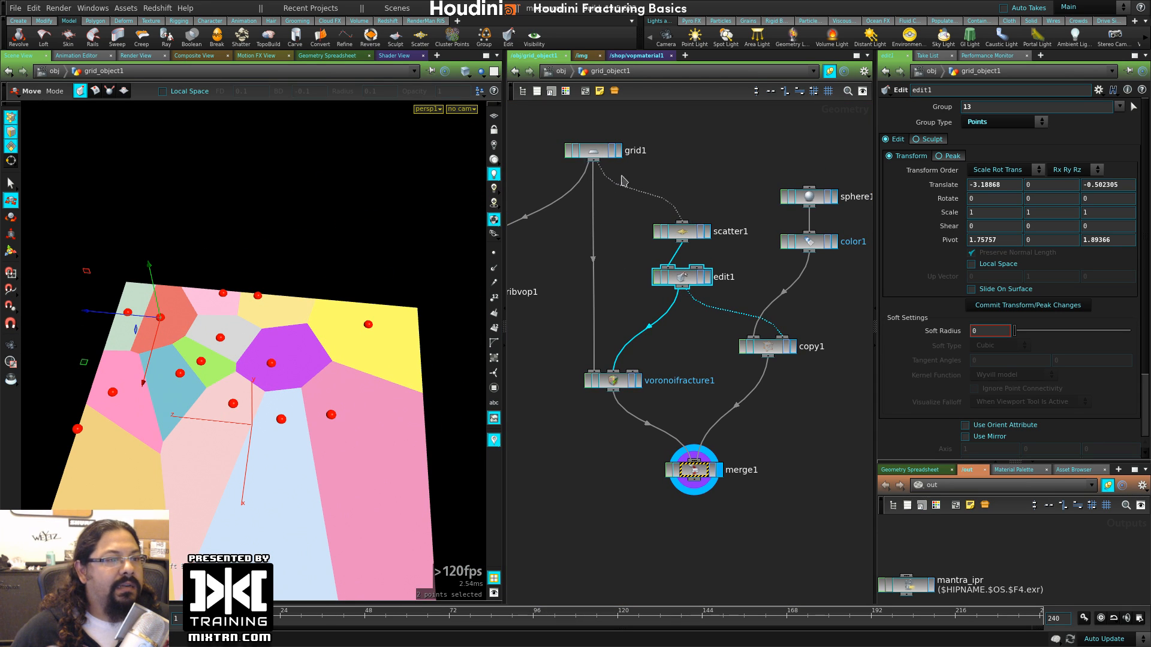
click(684, 193)
key(Tab)
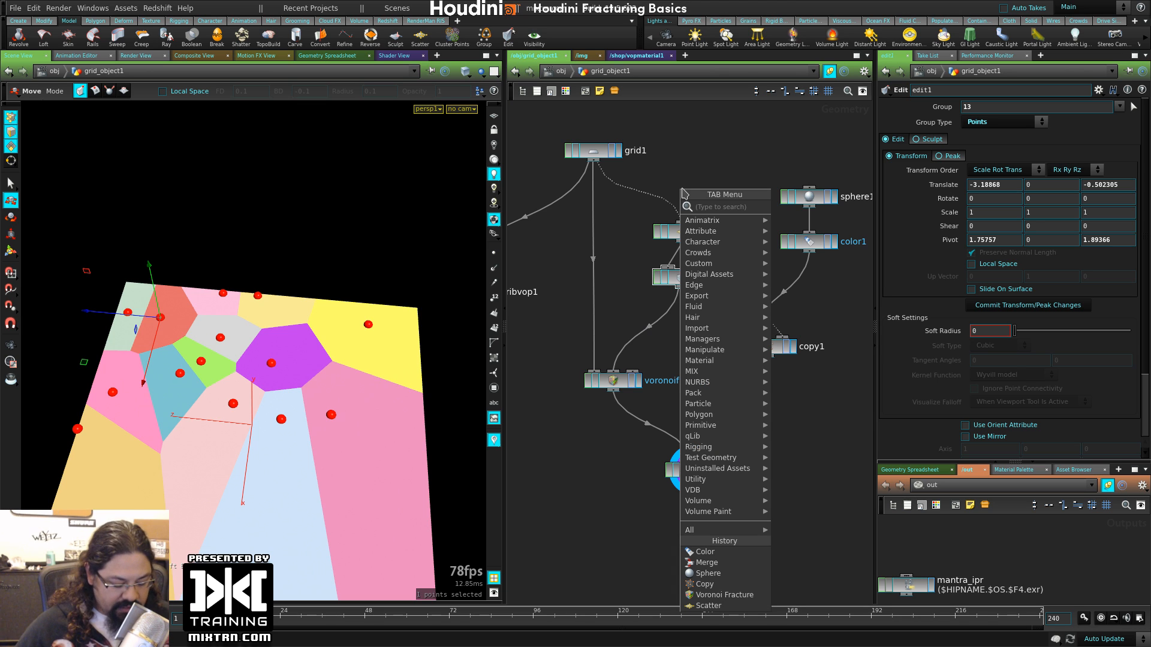
text(pain)
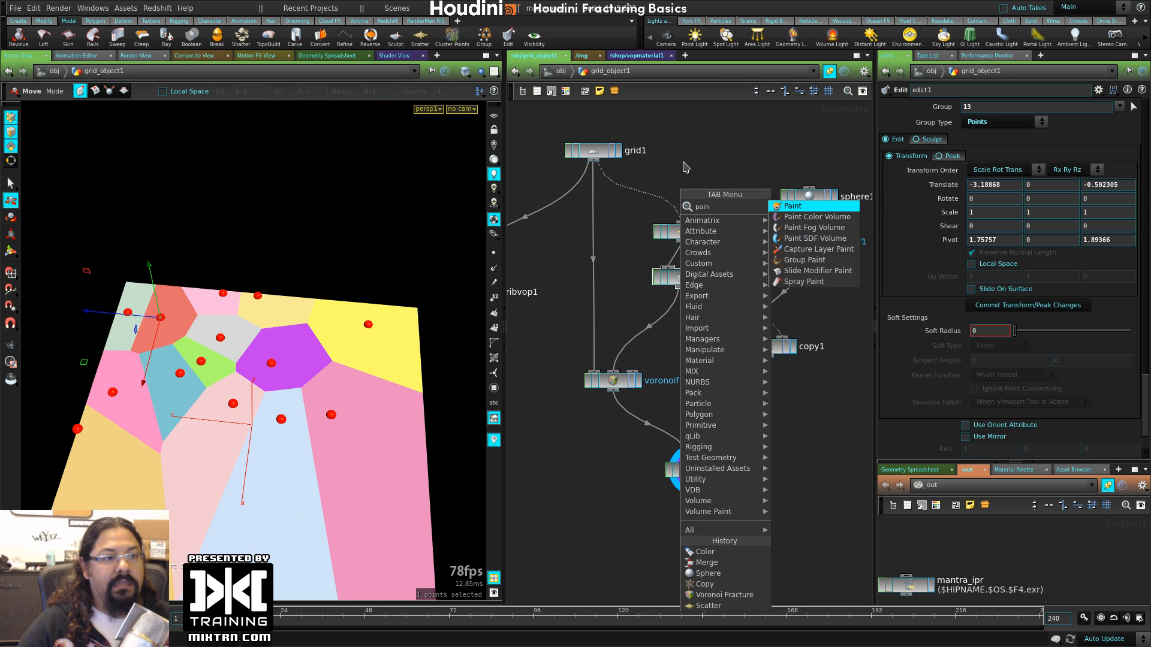
click(779, 207)
click(662, 200)
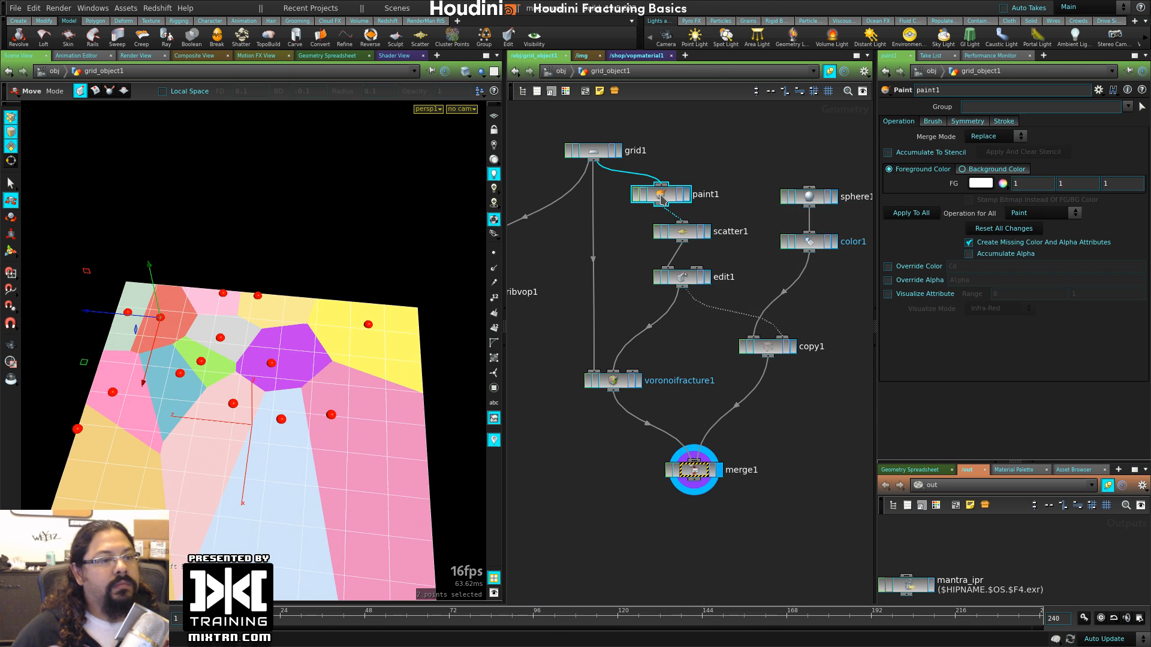
click(683, 193)
drag(611, 155, 610, 142)
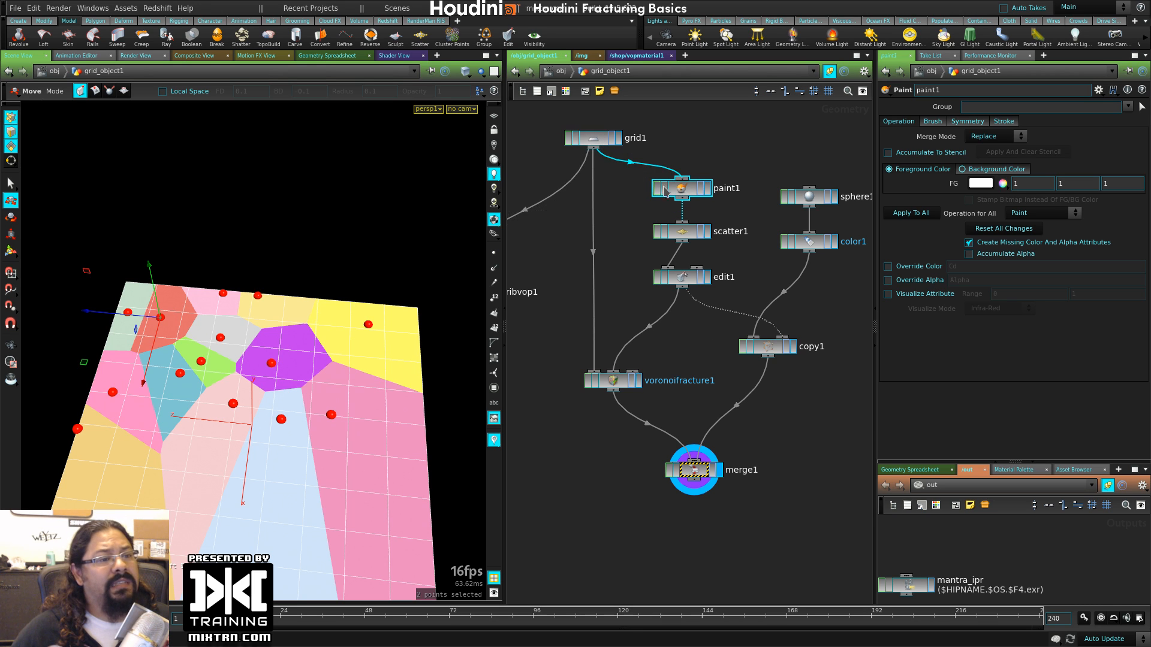
middle_drag(755, 168, 727, 208)
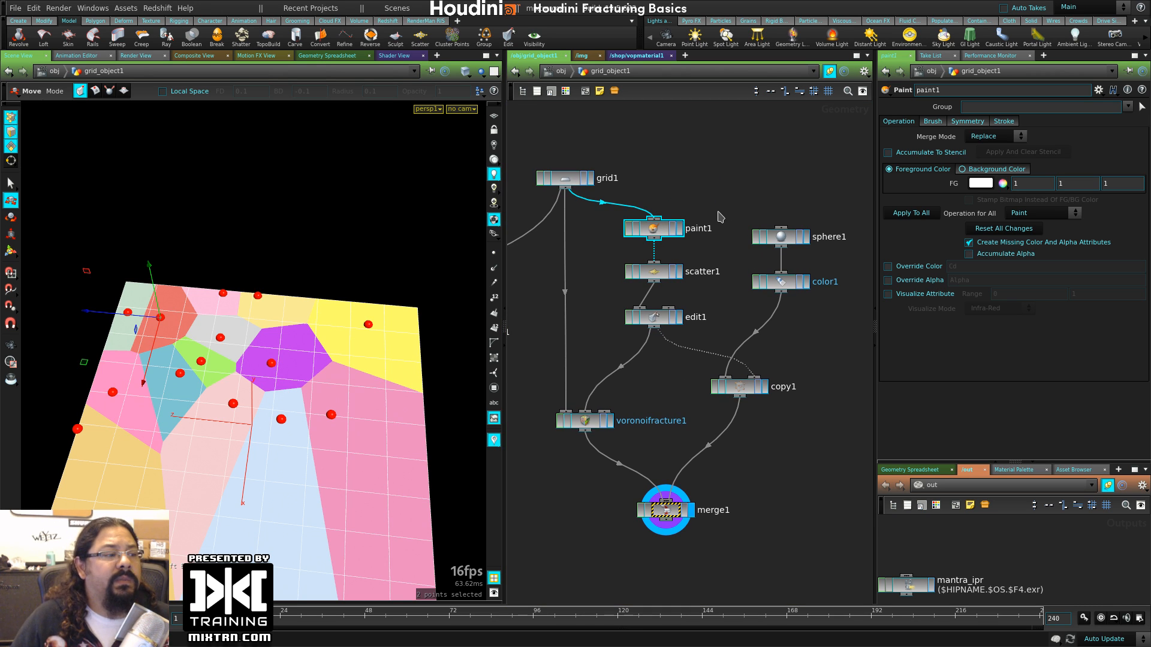
- Display paint1 with wireframe lines over the shading and set grid1's Rows to 50
click(681, 236)
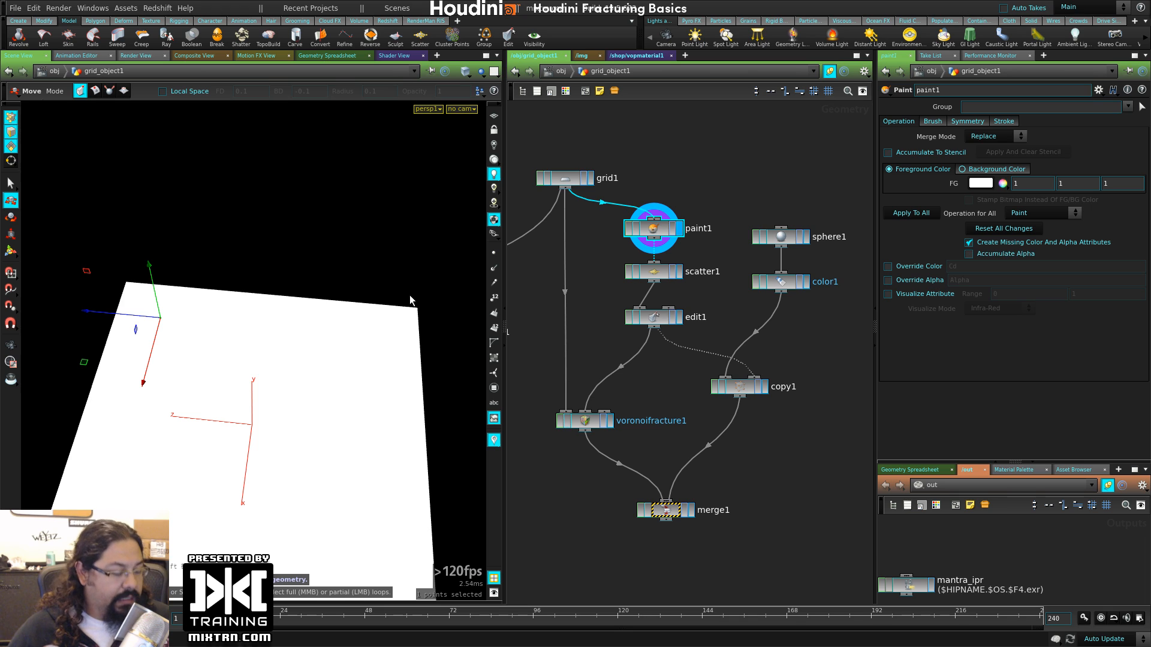
key(shift+w)
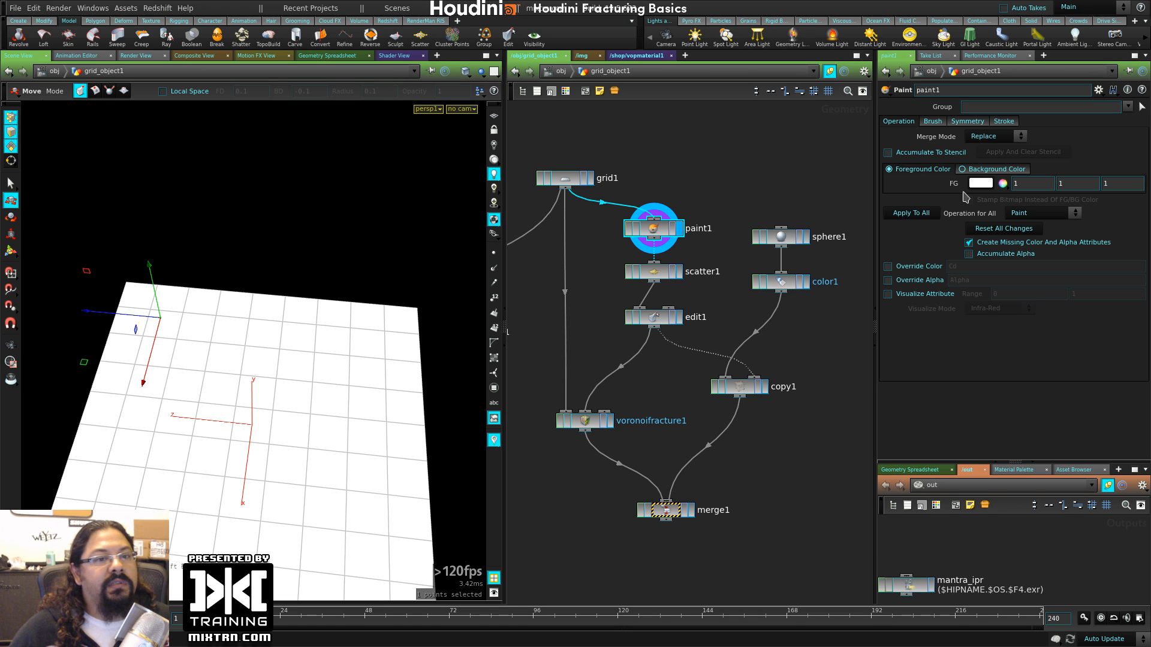
click(564, 179)
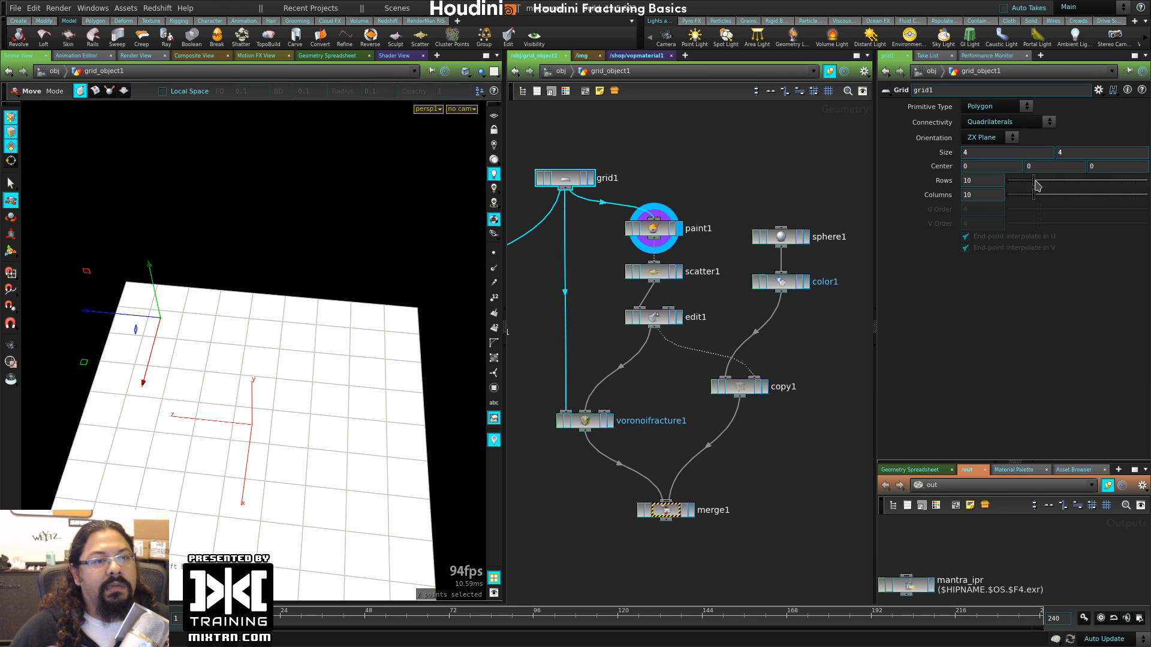
drag(1035, 181, 1146, 181)
- Link grid1's Columns to its Rows with the relative reference ch("rows")
right_click(987, 180)
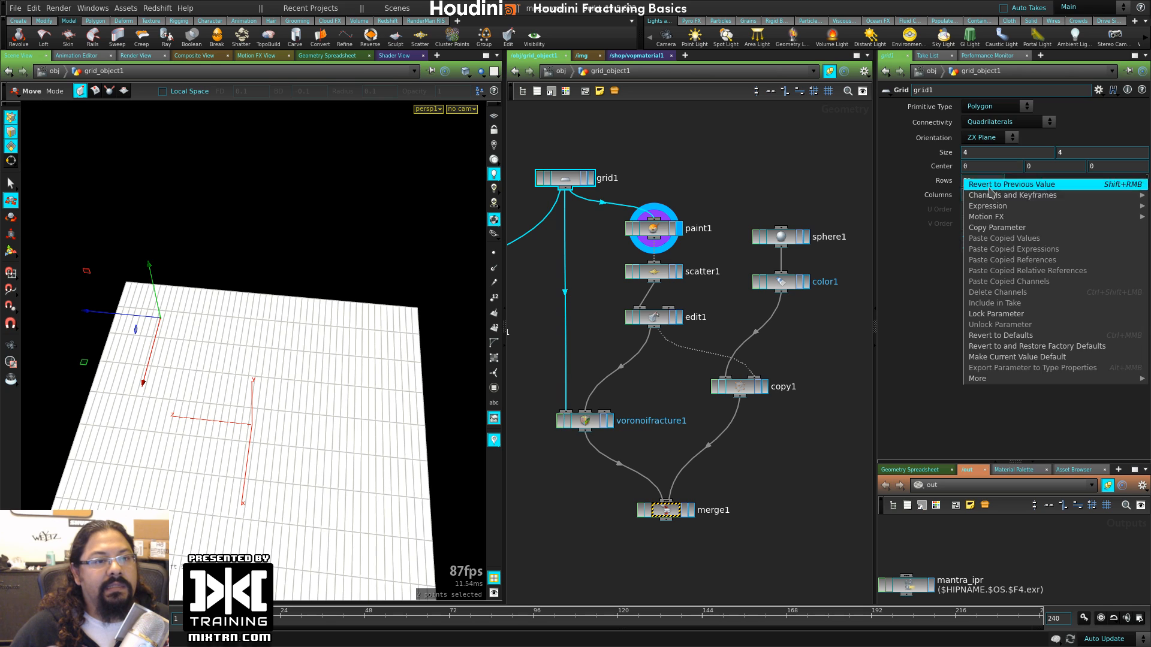
click(985, 229)
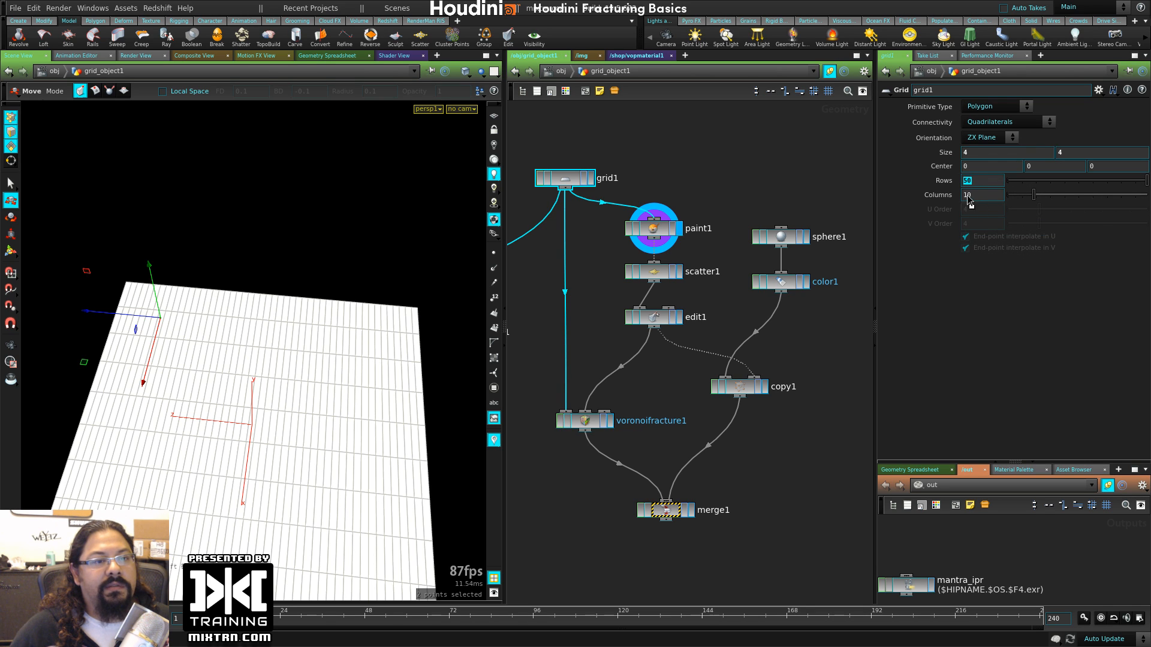
right_click(969, 200)
click(995, 243)
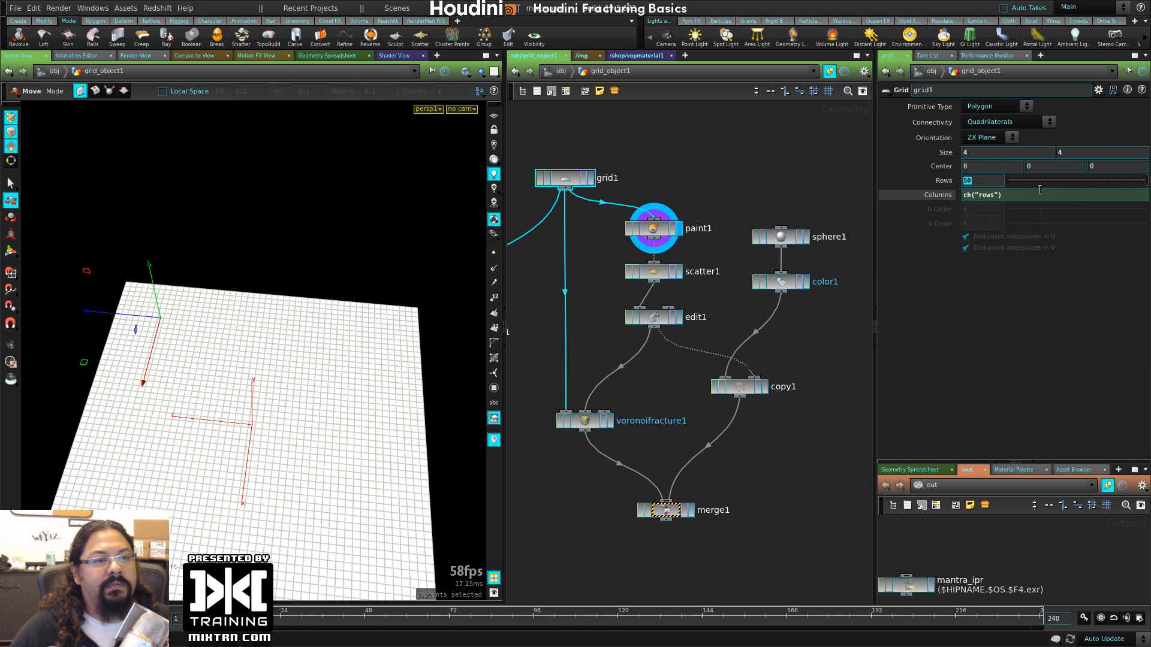
- Show grid1's Columns parameter as its evaluated value instead of the expression
drag(1103, 181, 1147, 193)
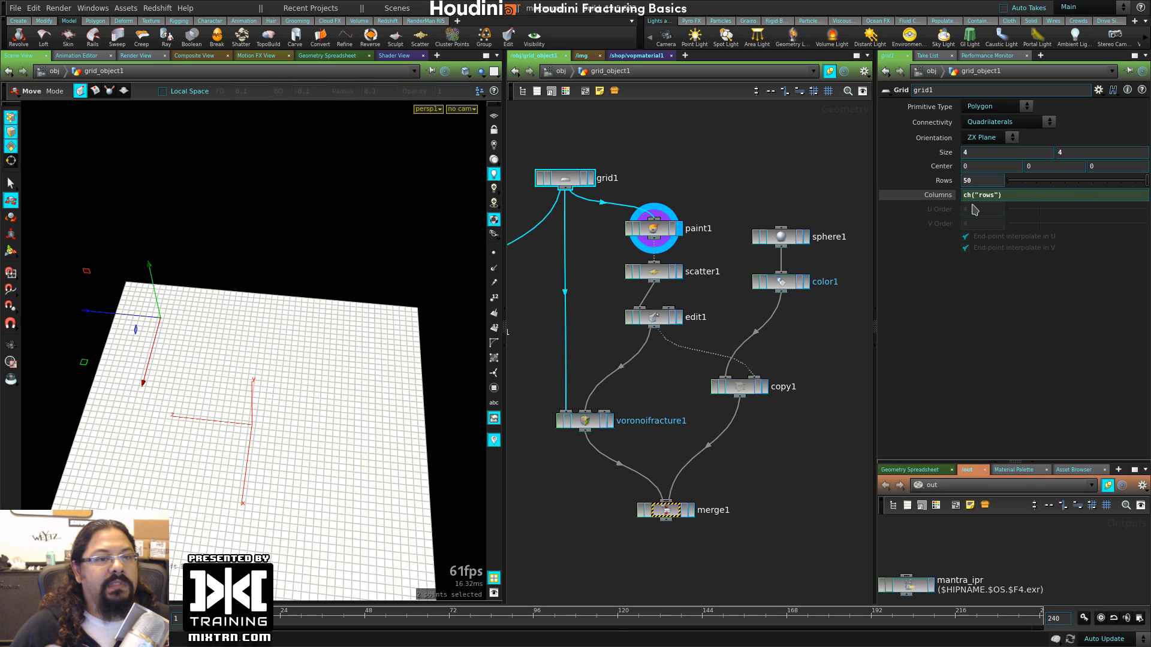
click(943, 196)
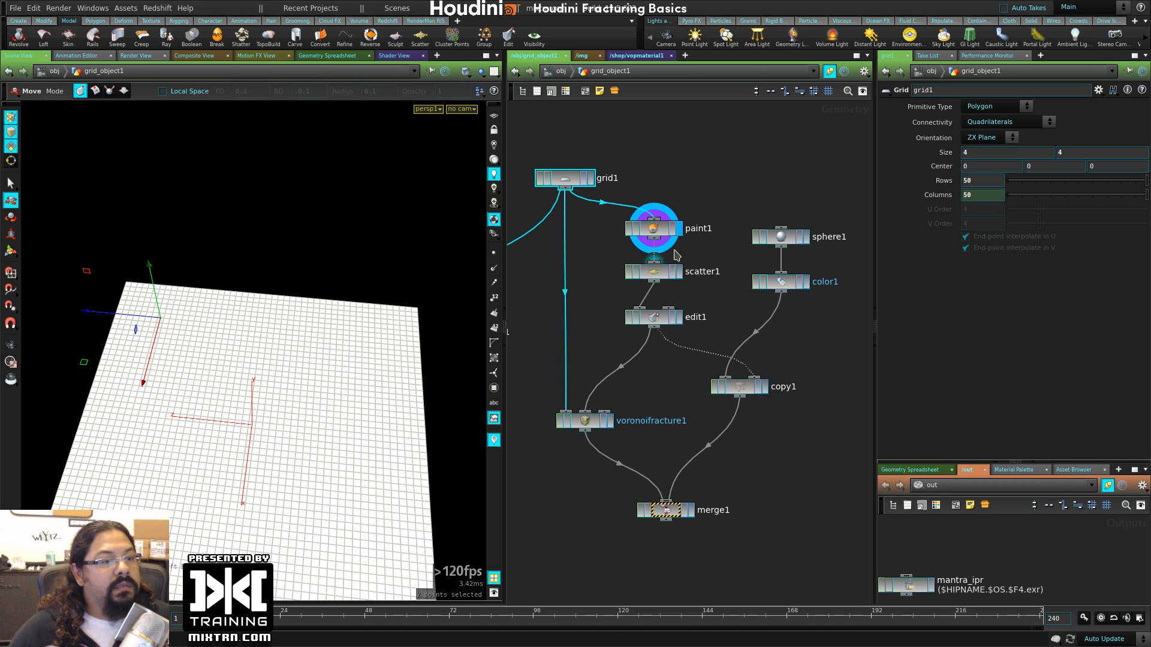
- Set paint1's foreground color to pure red (1, 0, 0)
click(655, 230)
alt+drag(107, 392, 218, 373)
alt+middle_drag(217, 373, 268, 337)
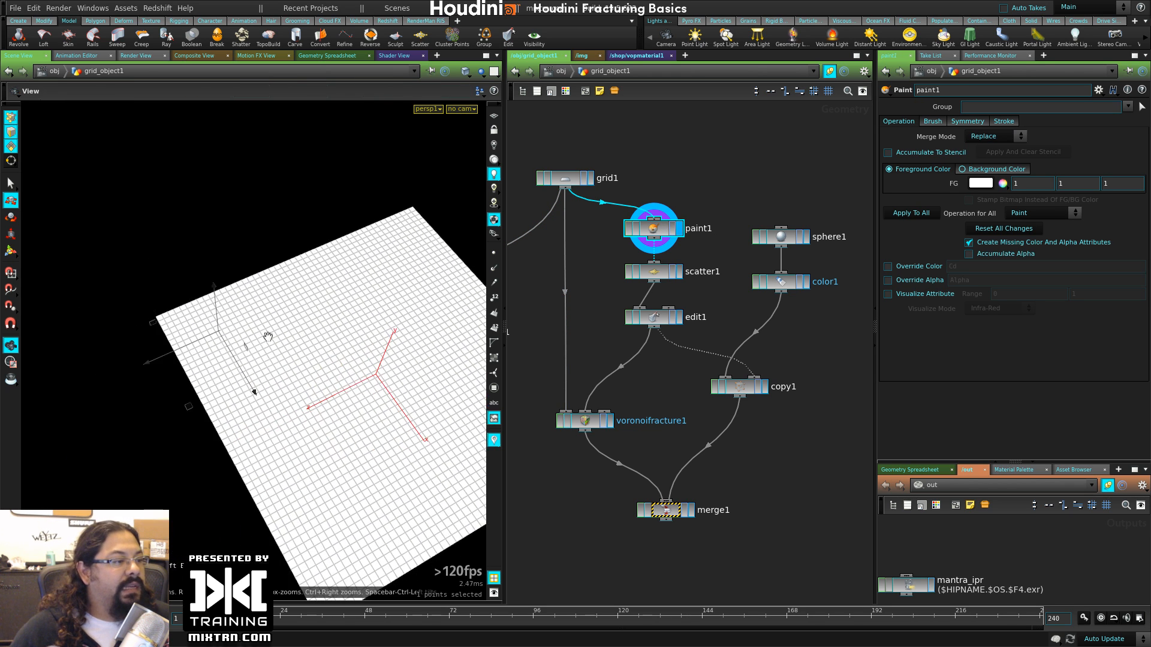
alt+right_drag(268, 337, 318, 333)
click(1001, 184)
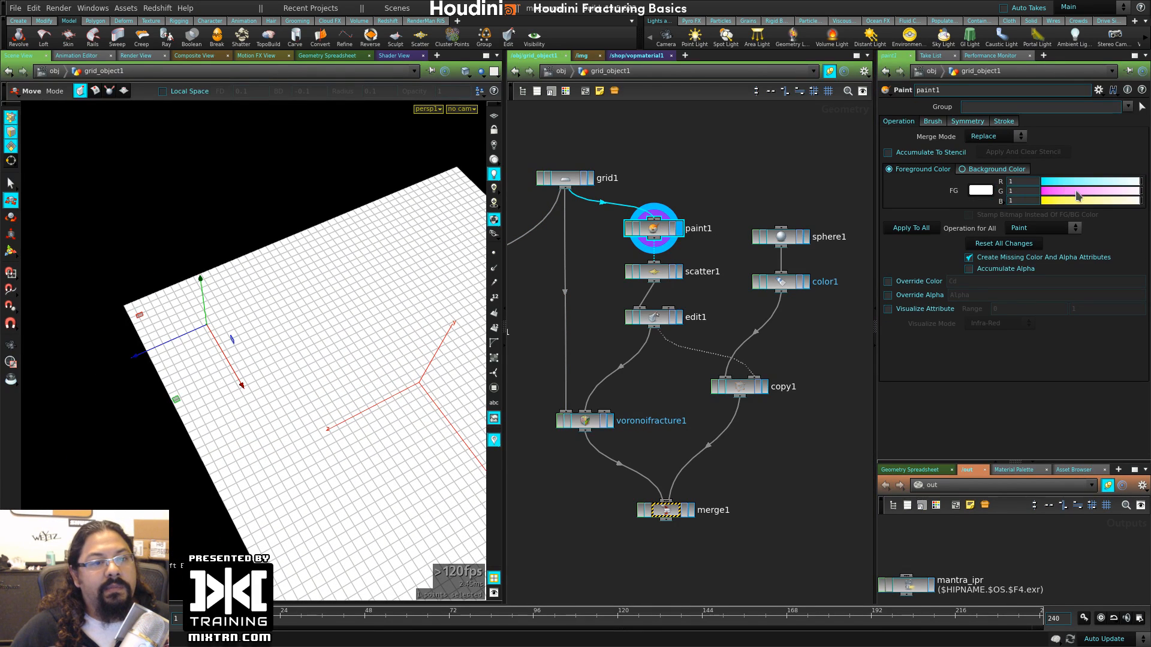
drag(1078, 192, 1047, 192)
click(1045, 201)
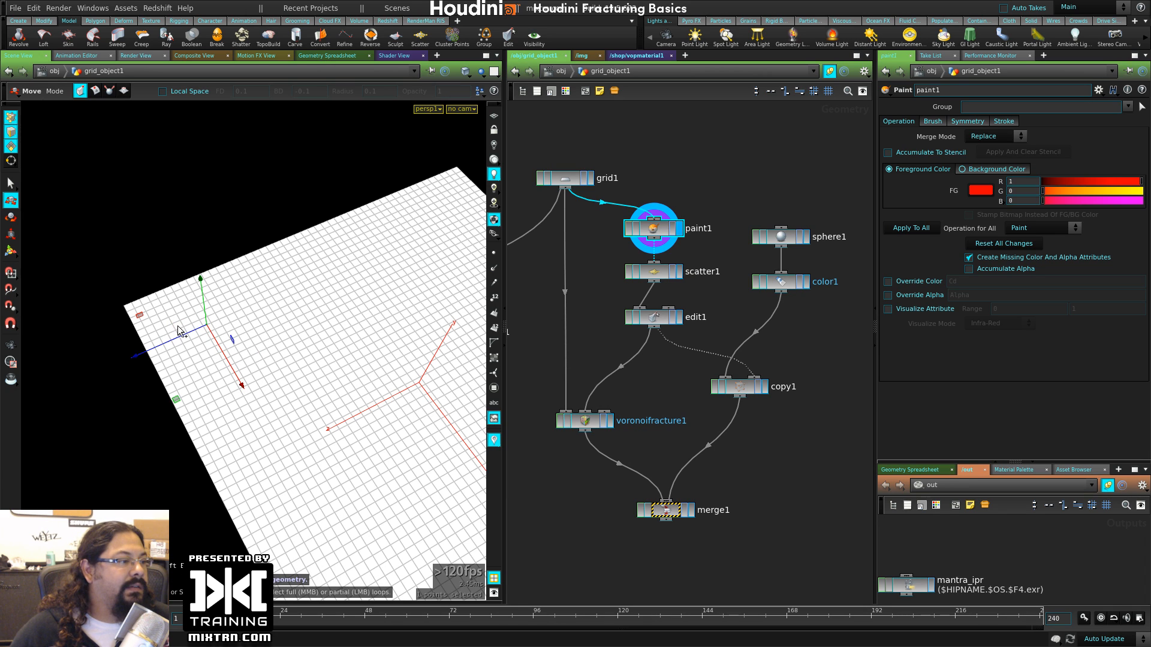
mouse_move(177, 325)
mouse_down()
mouse_move(241, 337)
mouse_move(254, 386)
mouse_up()
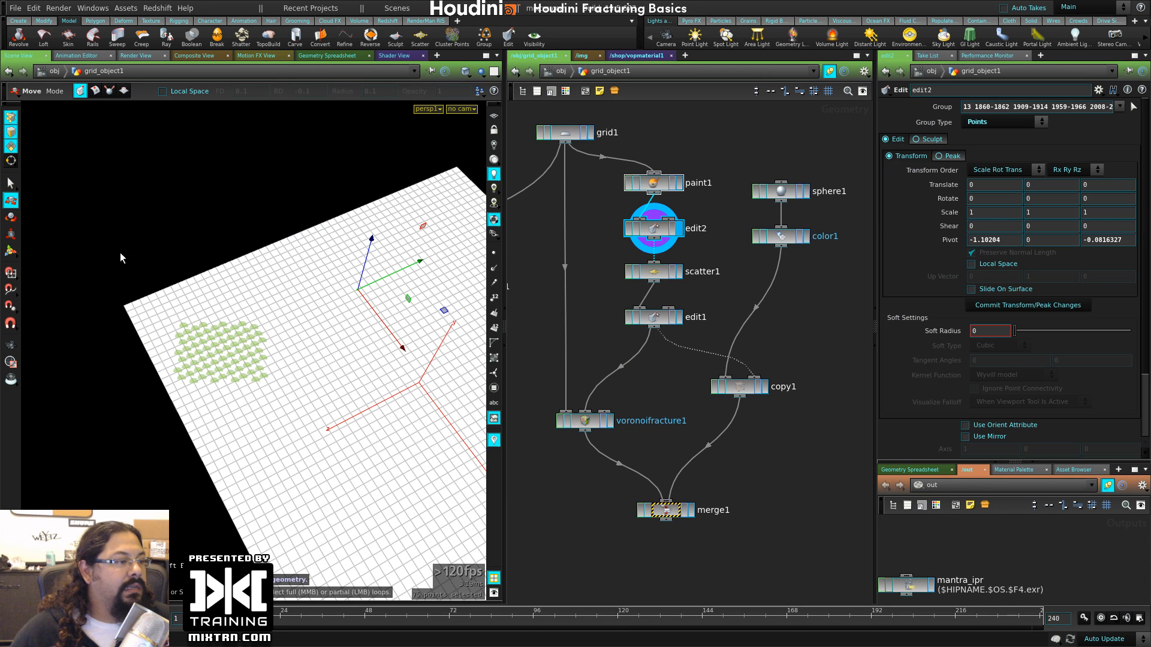
click(729, 231)
click(651, 185)
click(649, 229)
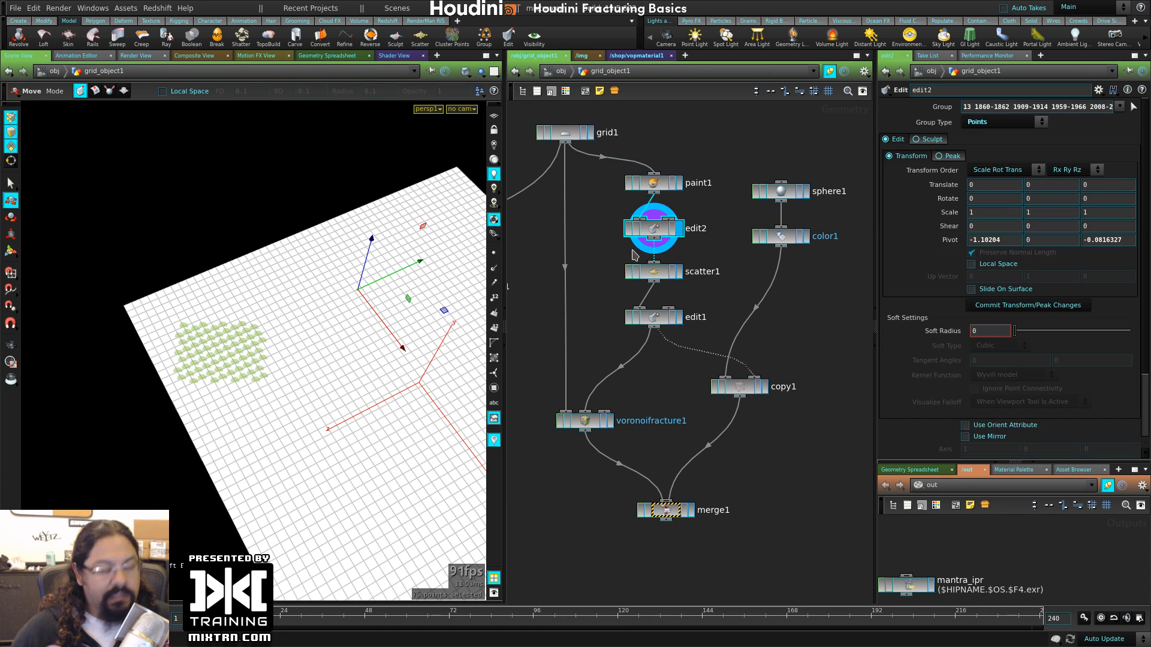
key(Delete)
- Move paint1 closer to scatter1 and paint a rounded red patch near one corner of the grid with the Paint tool
drag(658, 202, 658, 207)
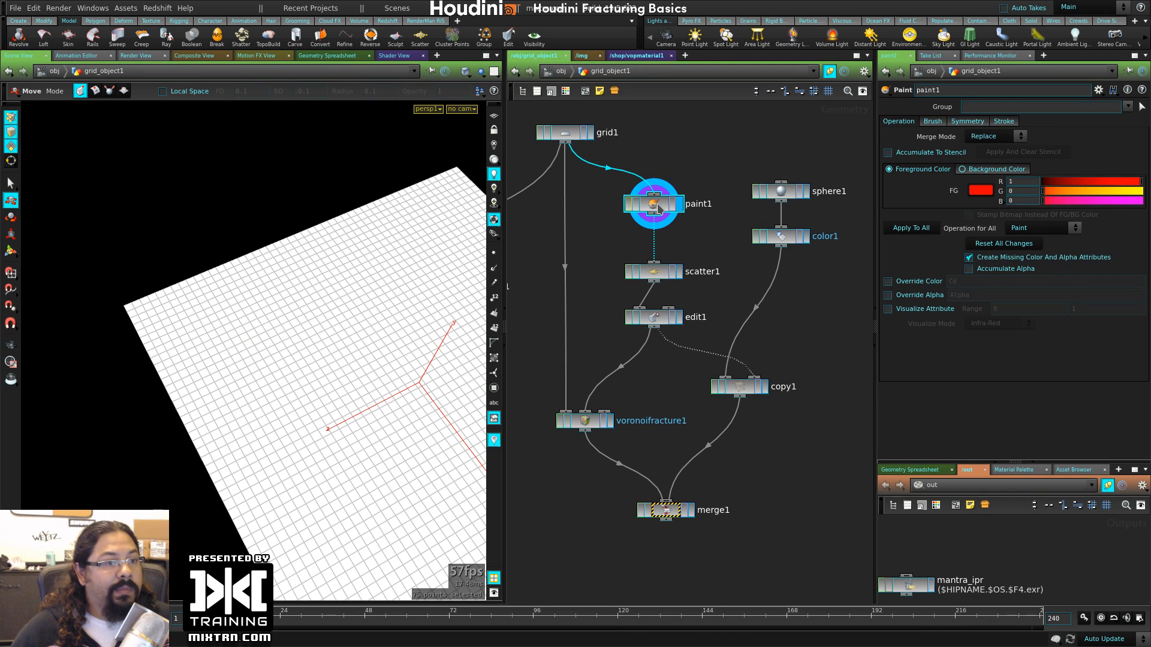
click(11, 252)
scroll(205, 341, up, 3)
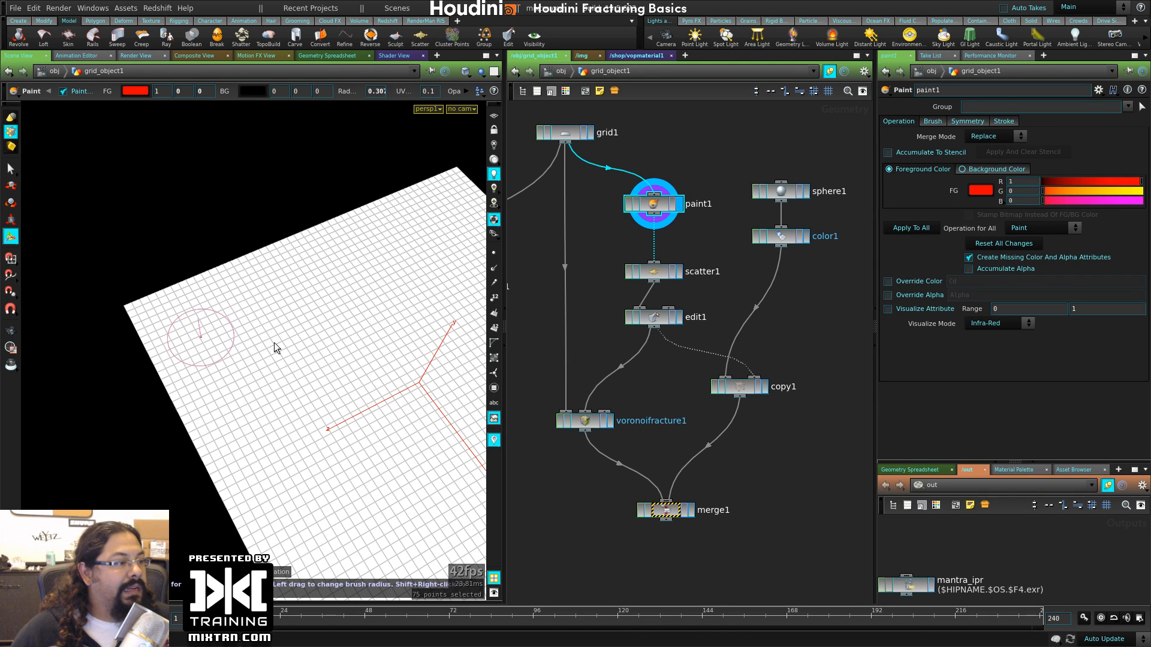
mouse_move(200, 336)
mouse_down()
mouse_move(170, 335)
mouse_move(248, 318)
mouse_up()
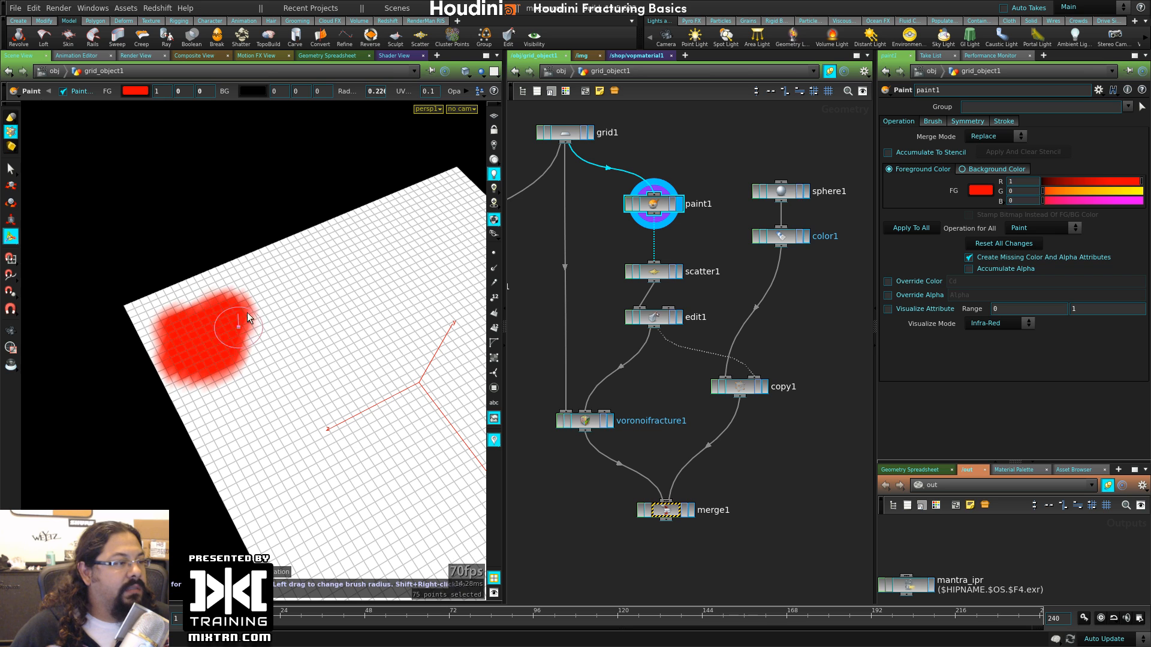
- Paint red patches near two more grid corners and a winding red stroke from the remaining corner area to the center
alt+middle_drag(383, 401, 275, 380)
alt+right_drag(274, 380, 257, 489)
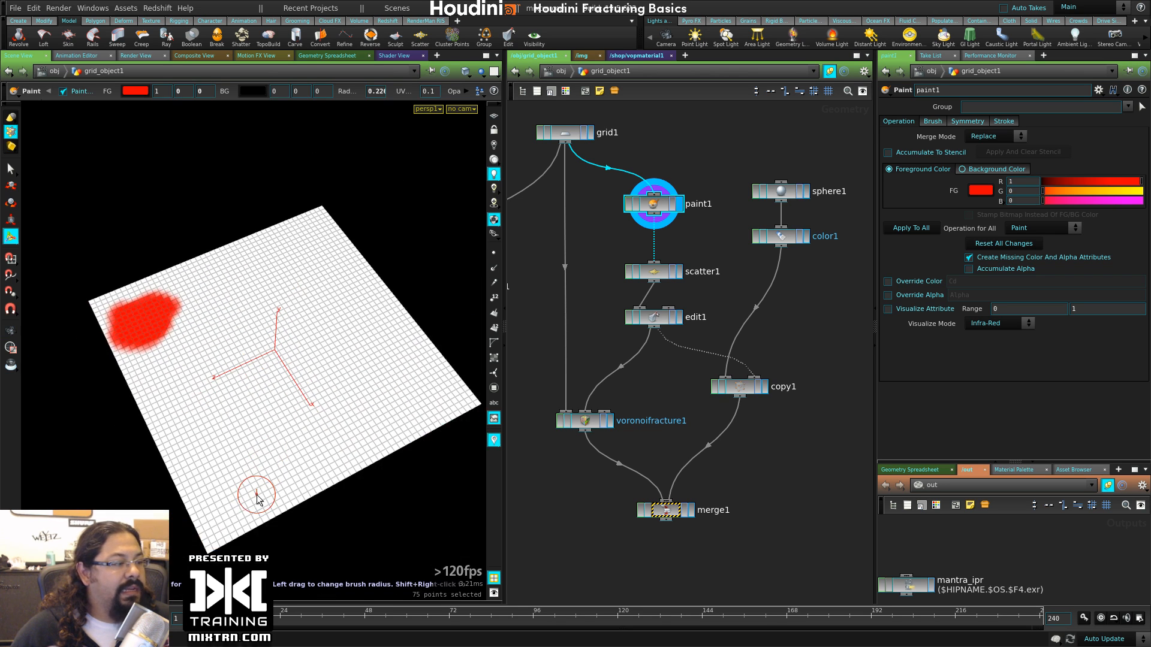
drag(210, 497, 213, 496)
drag(421, 394, 423, 399)
mouse_move(336, 252)
mouse_down()
mouse_move(307, 292)
mouse_move(266, 303)
mouse_move(277, 399)
mouse_up()
key(Escape)
alt+middle_drag(384, 283, 356, 318)
alt+right_drag(356, 318, 390, 324)
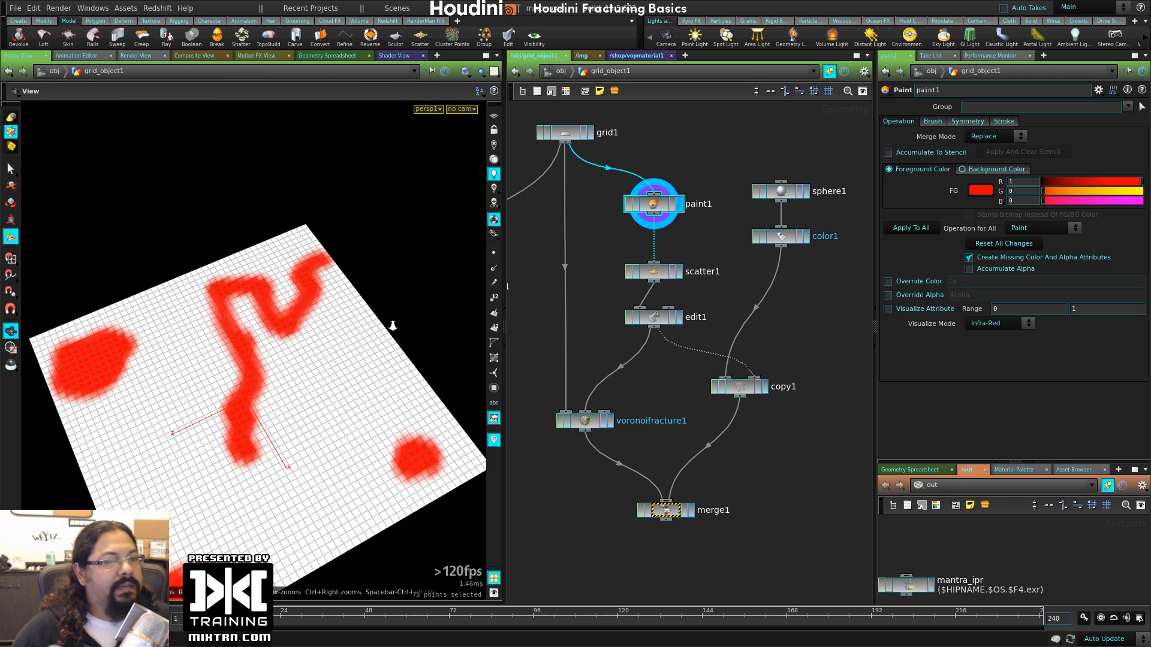
alt+middle_drag(391, 324, 408, 258)
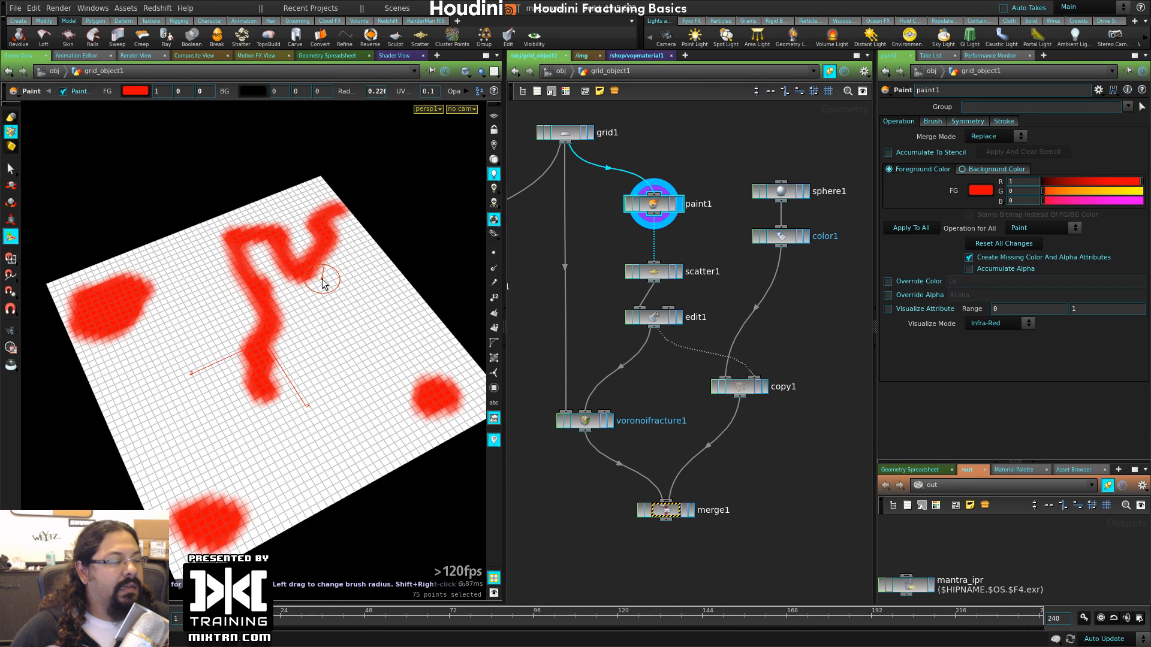
- Assign Smooth as the brush's secondary operation and soften the edges of the winding stroke and the corner patches
right_click(336, 292)
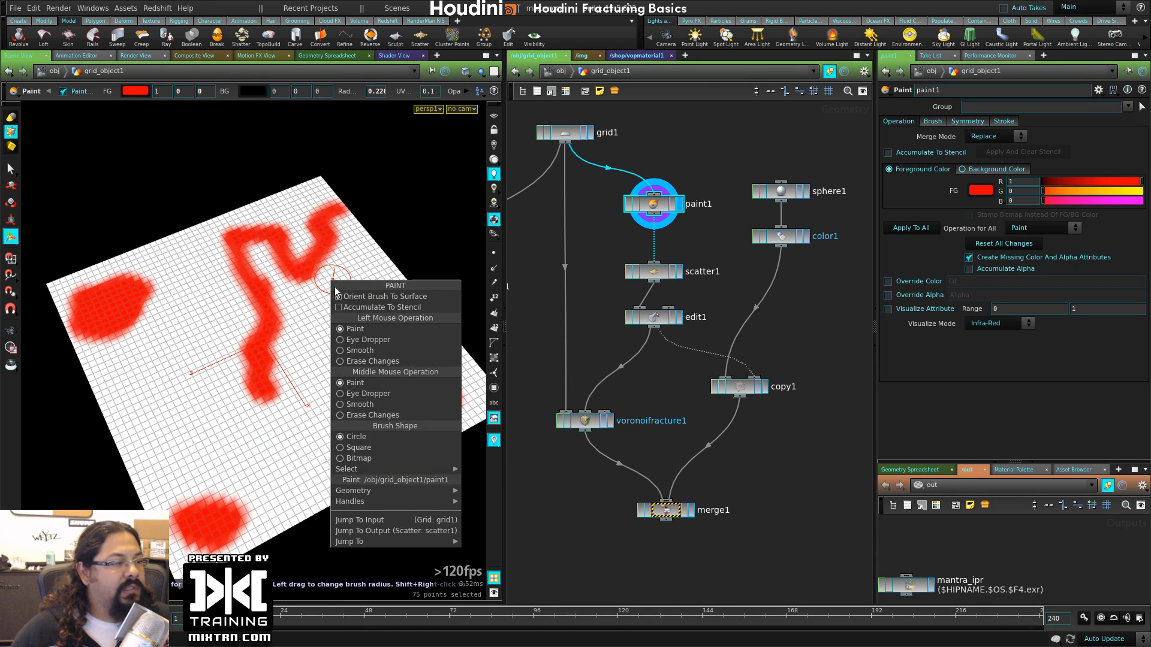
click(364, 406)
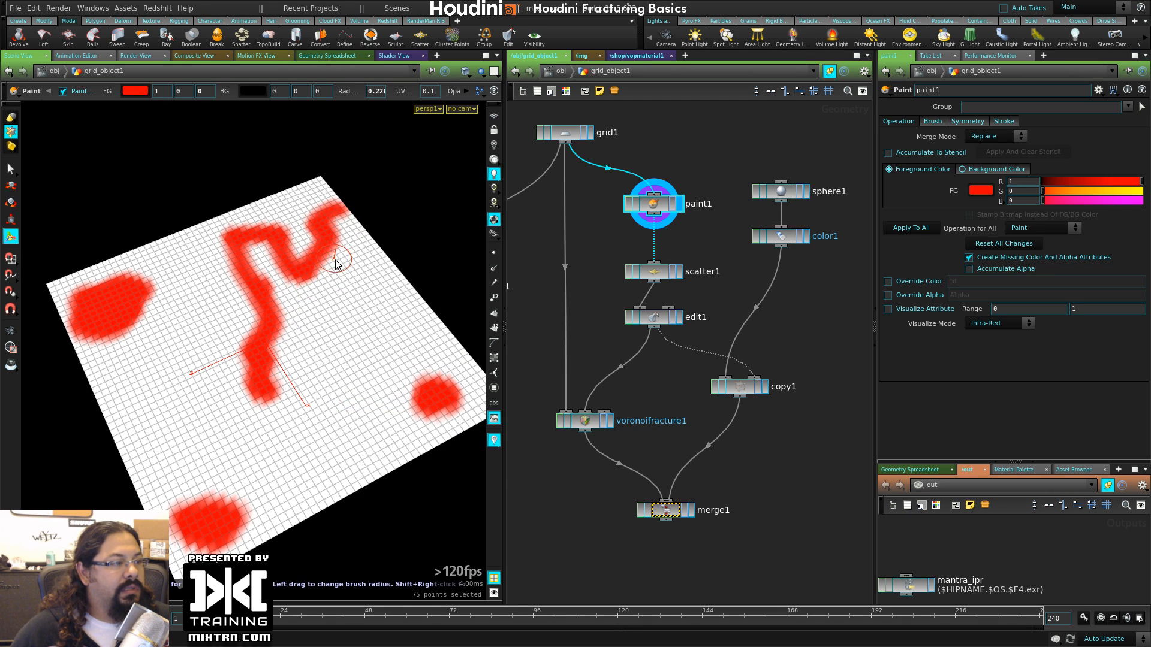
mouse_move(336, 264)
middle_down()
mouse_move(309, 235)
mouse_move(235, 241)
mouse_move(261, 420)
middle_up()
mouse_move(132, 286)
middle_down()
mouse_move(102, 324)
mouse_move(204, 521)
mouse_move(444, 420)
middle_up()
- Display scatter1, move it closer to paint1 and bring up its parameters
middle_drag(703, 255, 714, 212)
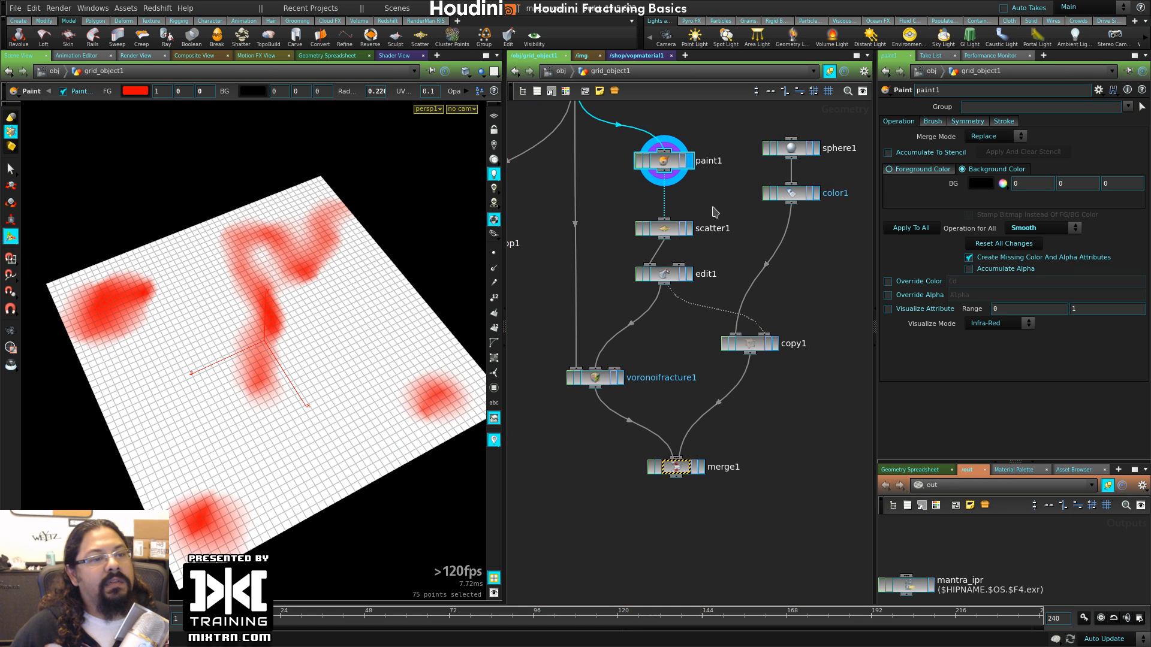
click(690, 229)
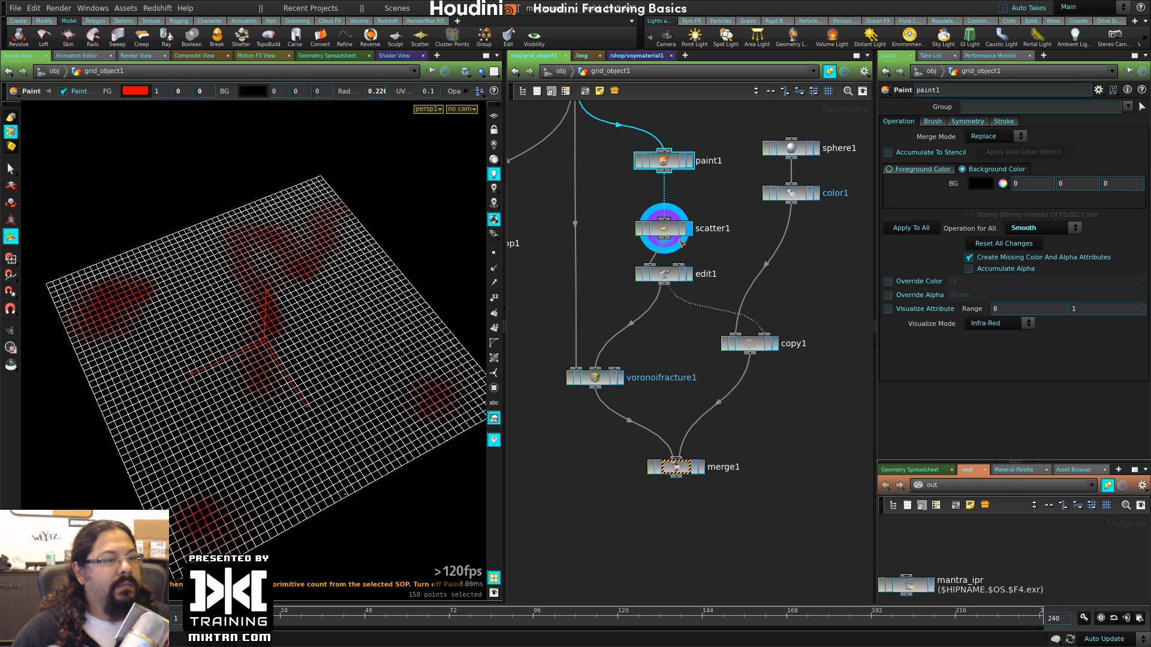
drag(667, 233, 667, 213)
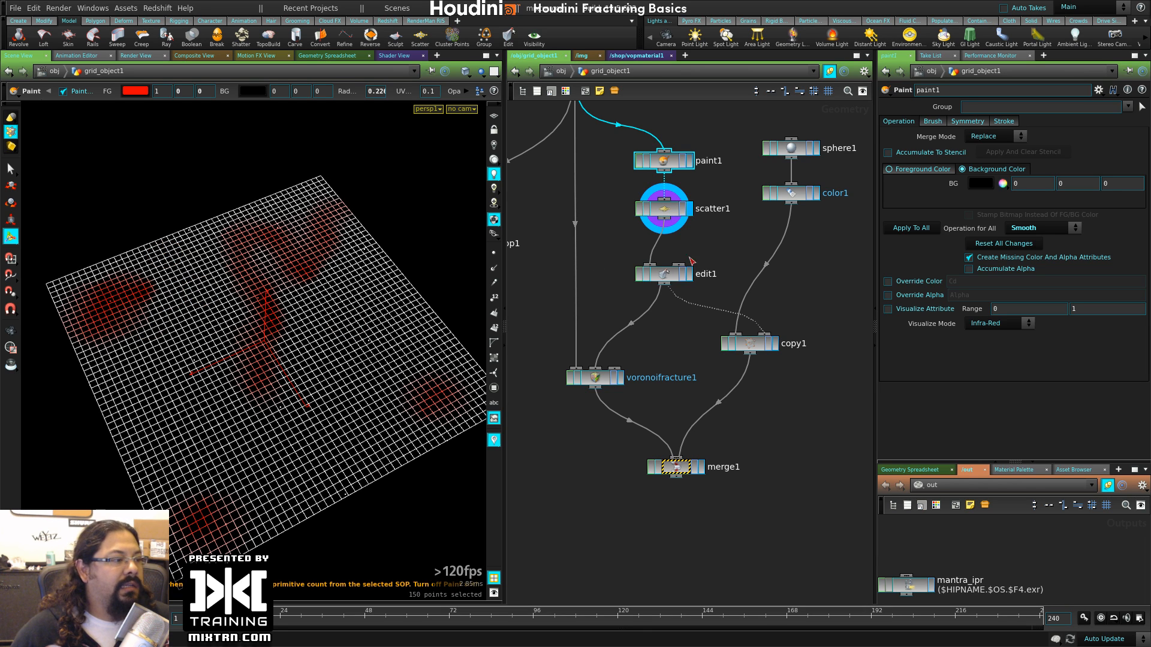
click(660, 217)
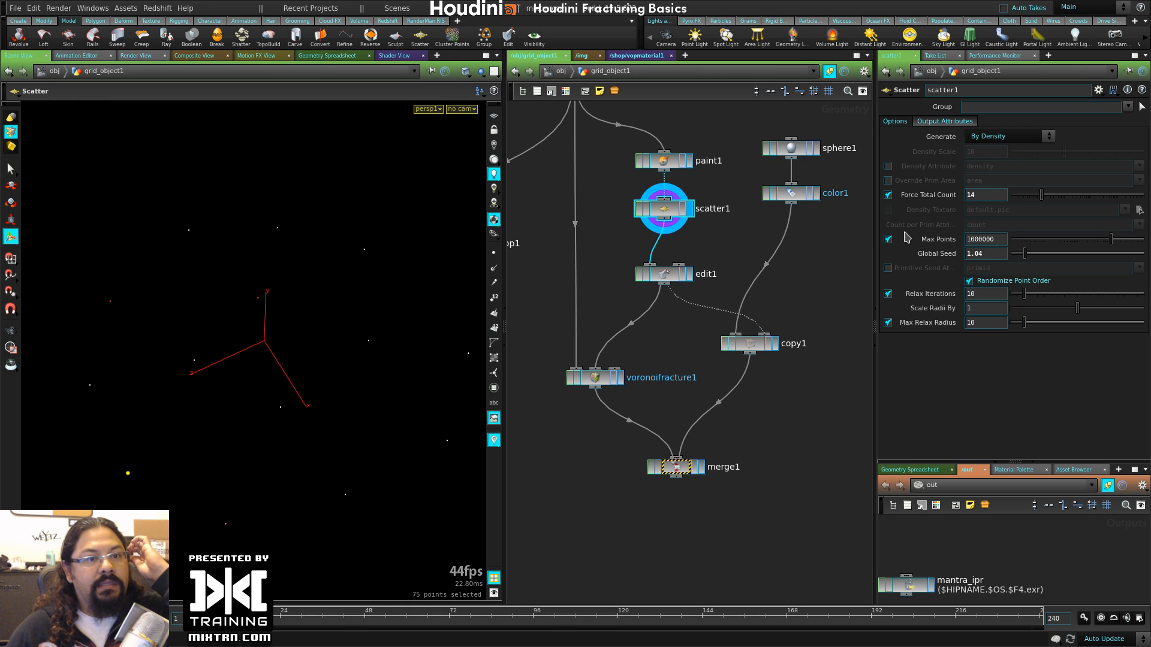
- Enable scatter1's Density Attribute and set it to the color attribute Cd, replacing the default name
click(888, 166)
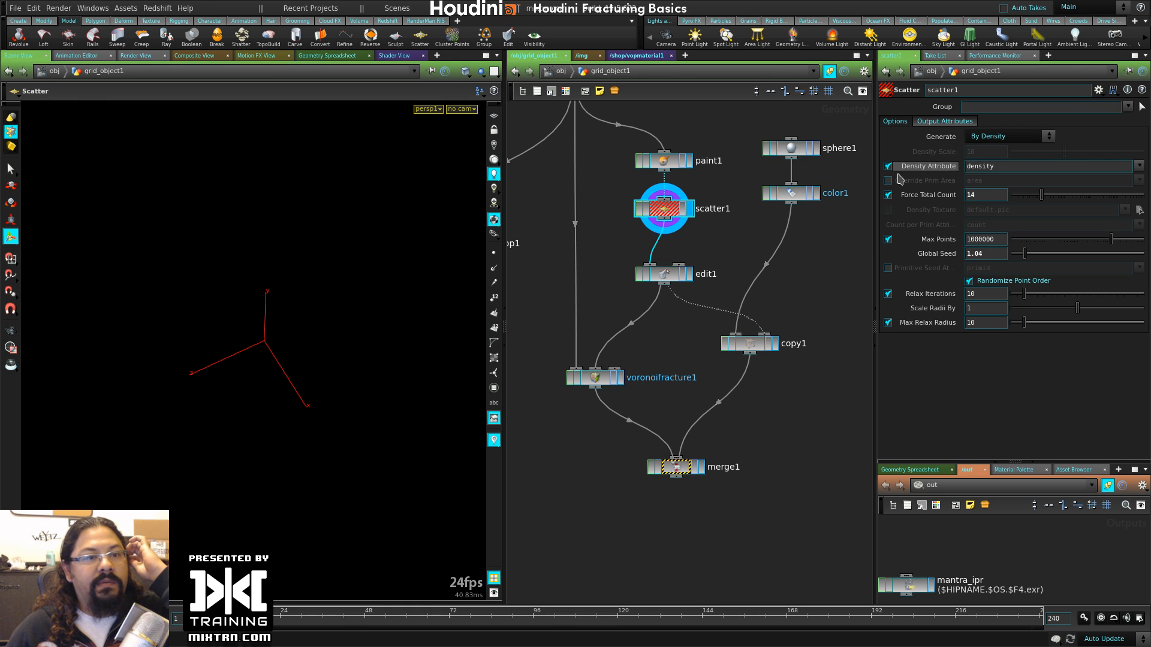
click(1141, 167)
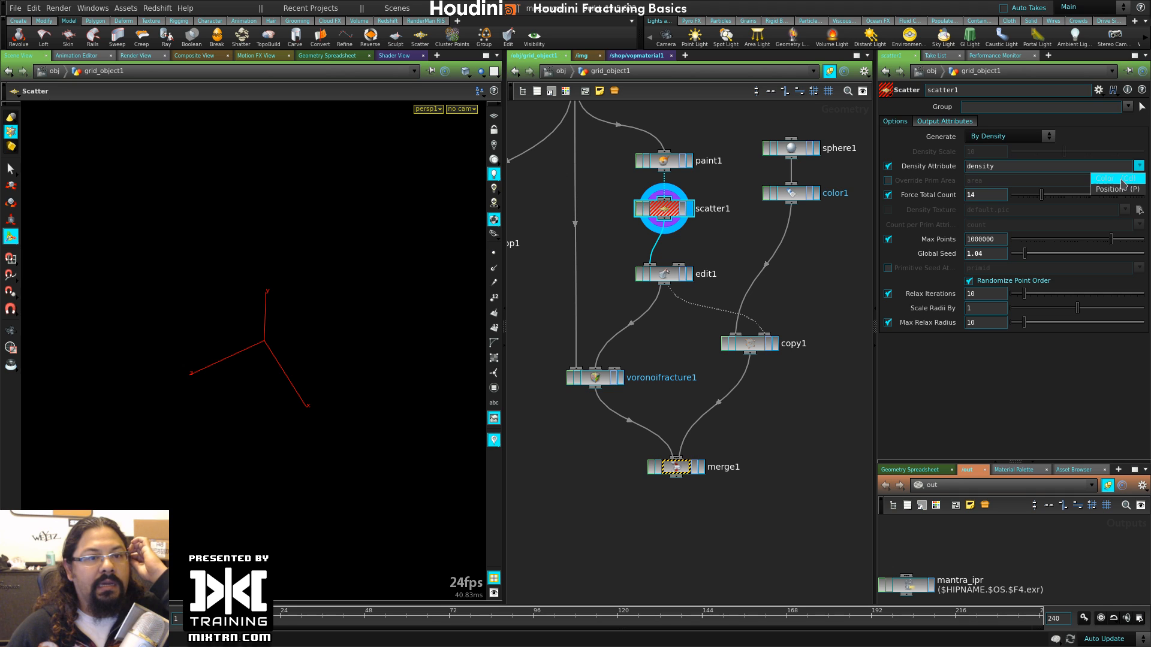
click(1119, 179)
drag(997, 168, 894, 172)
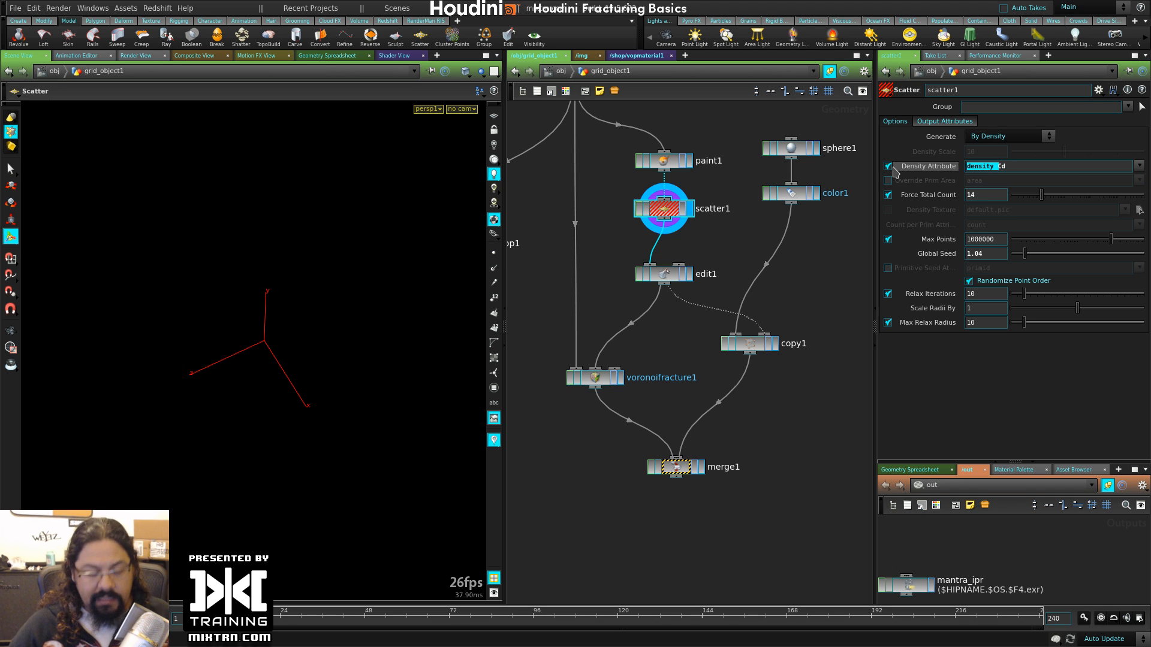
key(BackSpace)
key(Return)
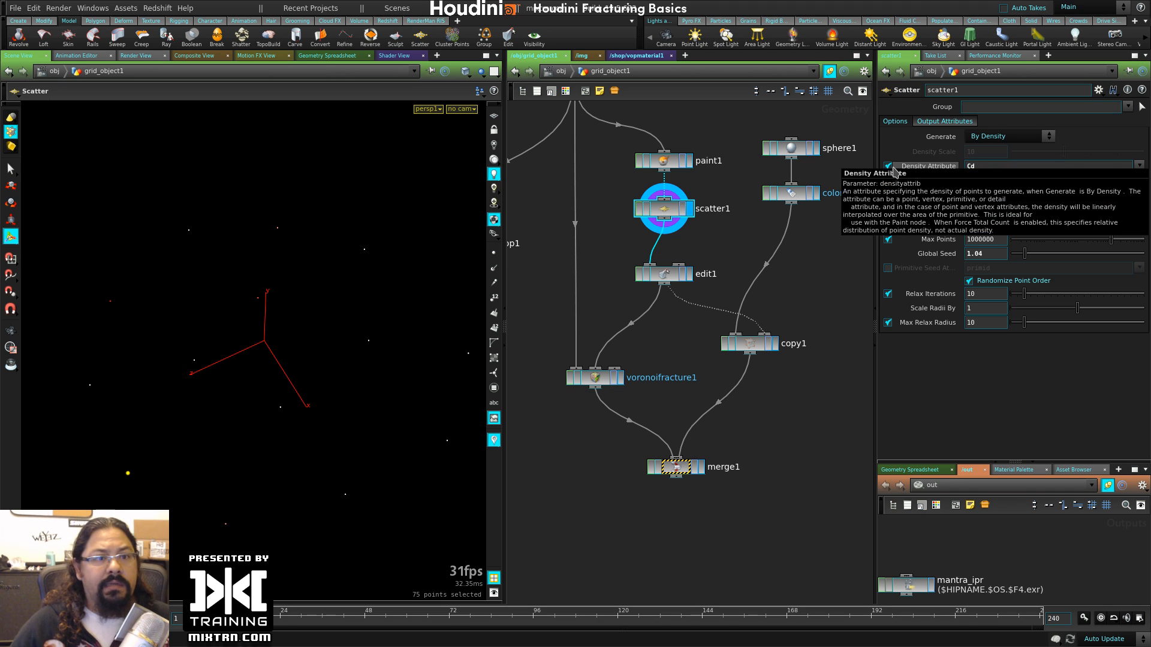
- Open the choices for scatter1's Generate mode
click(1021, 139)
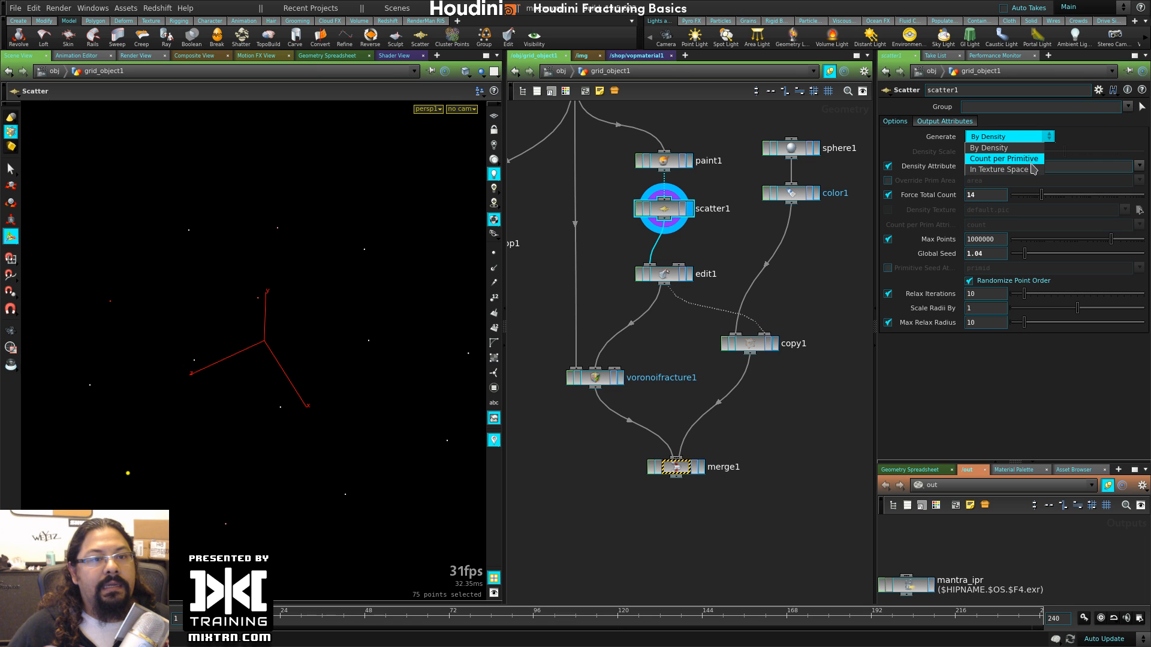
- Set scatter1 to generate points By Density and turn off its Relax Iterations
click(992, 147)
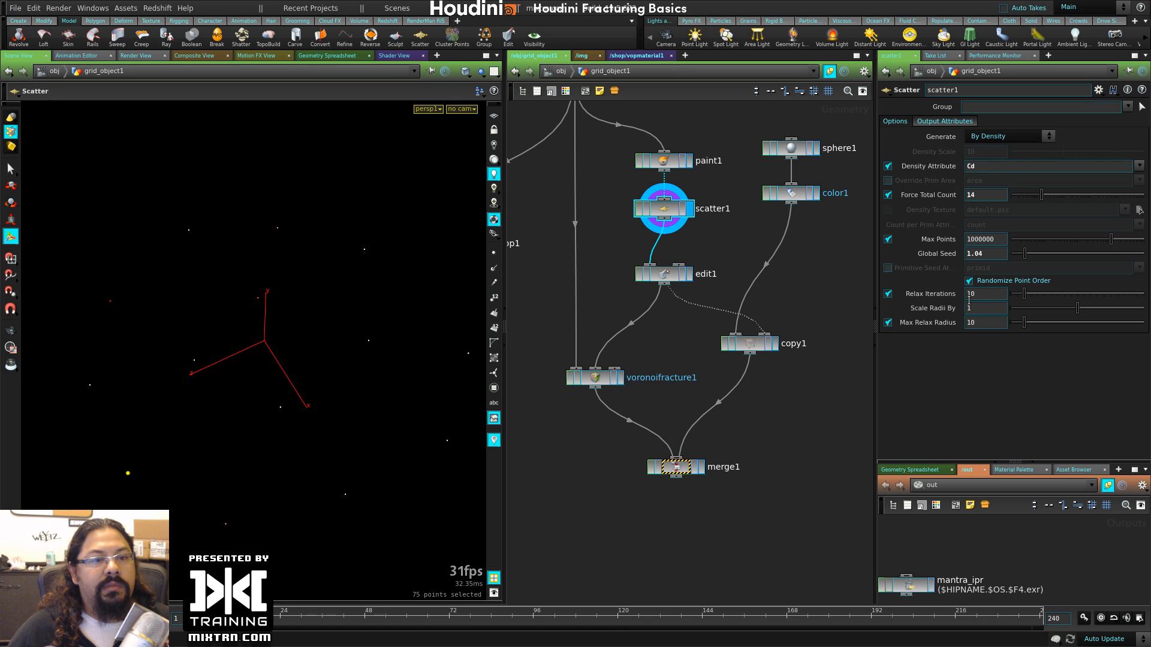
click(888, 294)
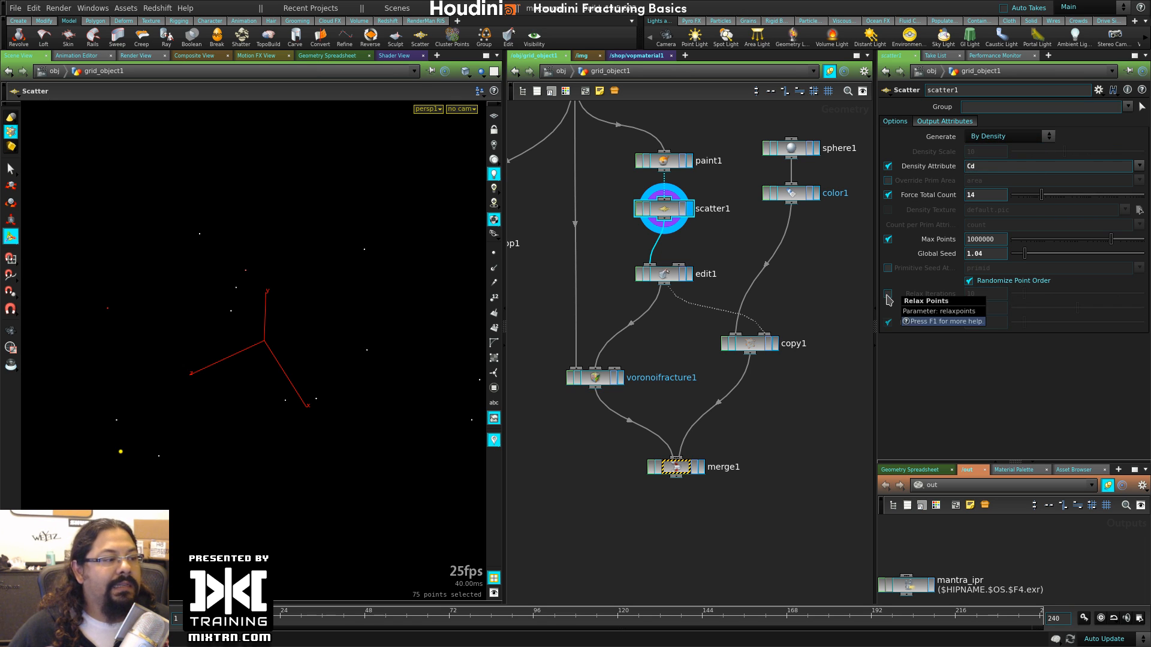
click(887, 294)
click(888, 294)
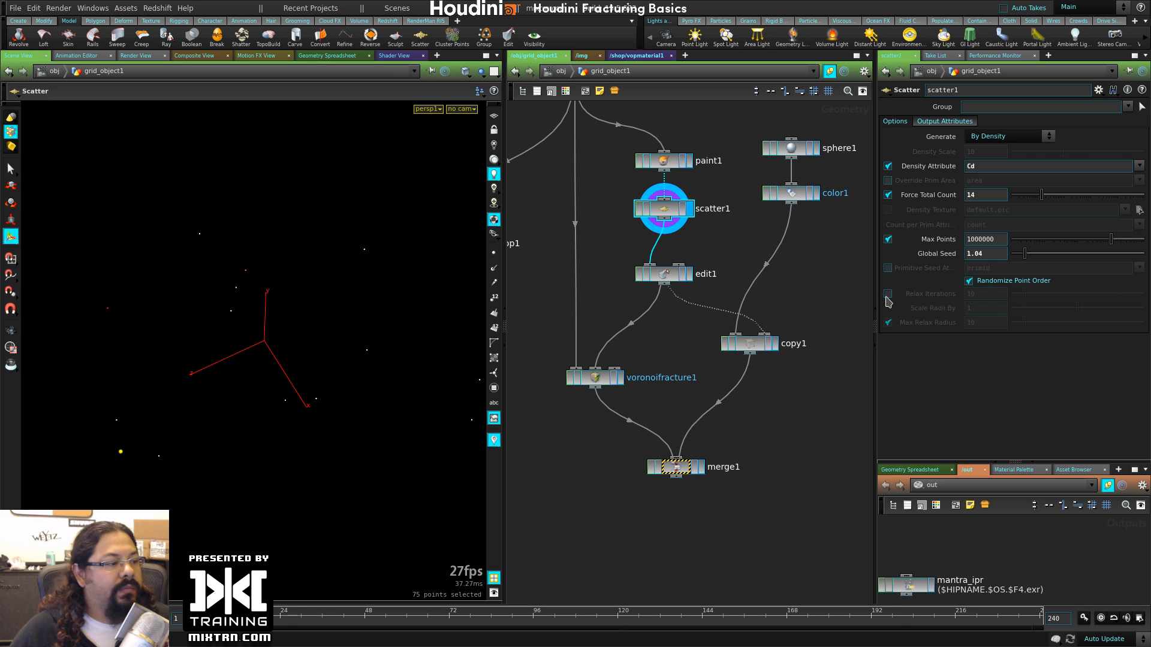
click(888, 294)
click(888, 295)
click(887, 296)
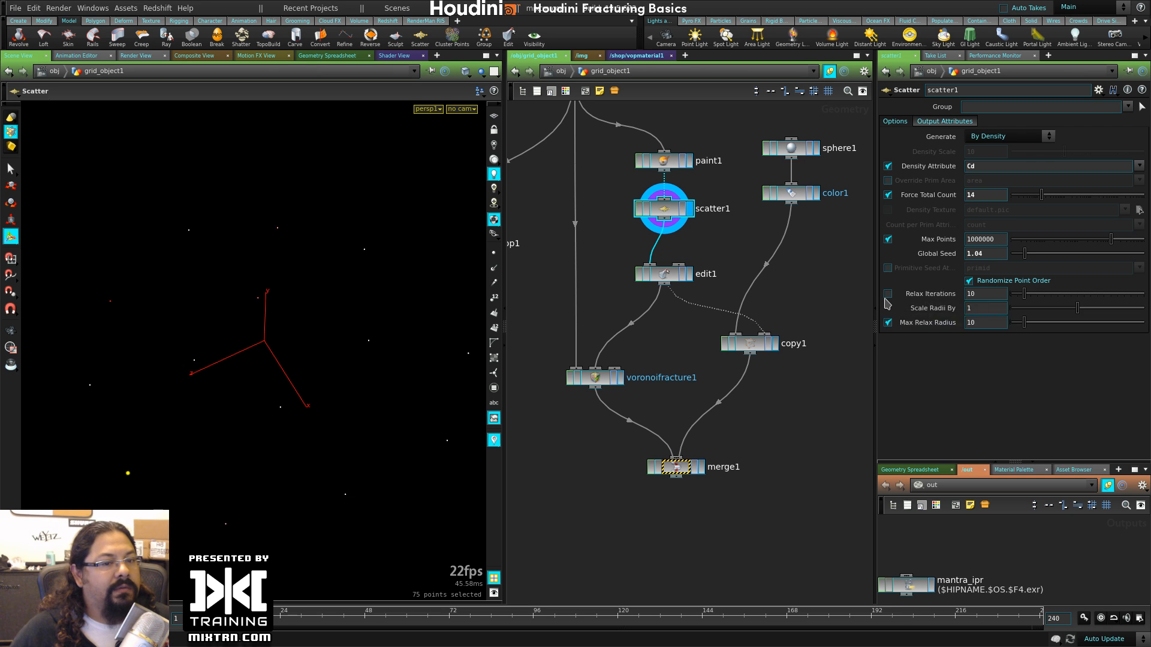
click(887, 296)
key(space)
alt+drag(288, 384, 289, 379)
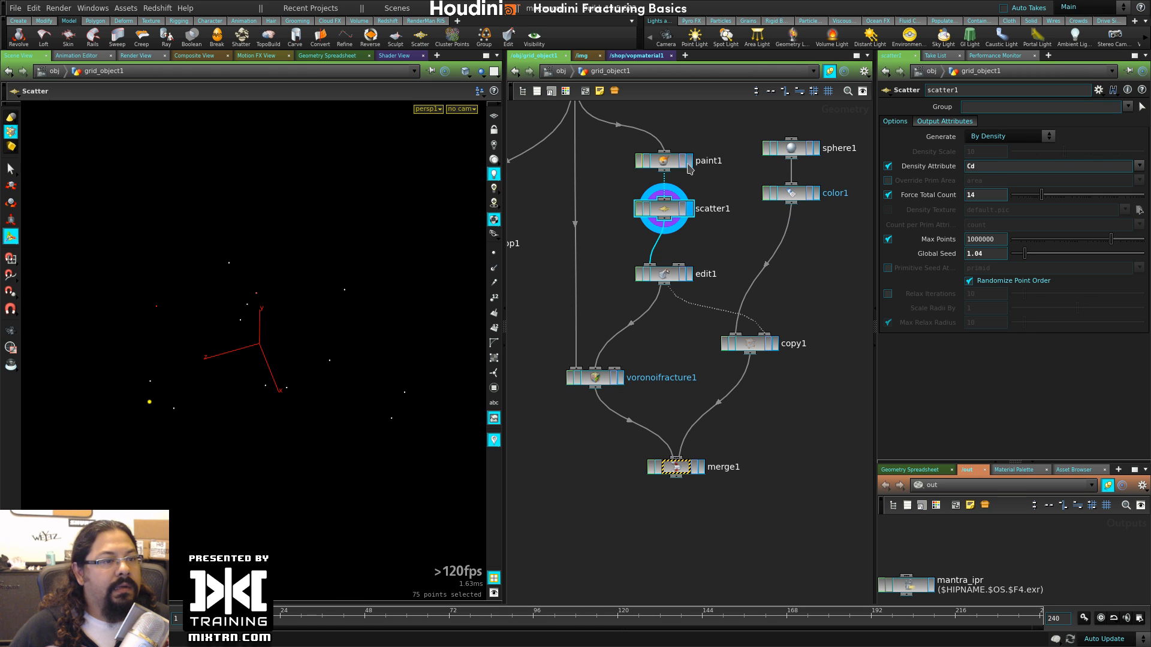
- Raise scatter1's Force Total Count to 1351 while displaying its scattered points
click(689, 161)
click(688, 210)
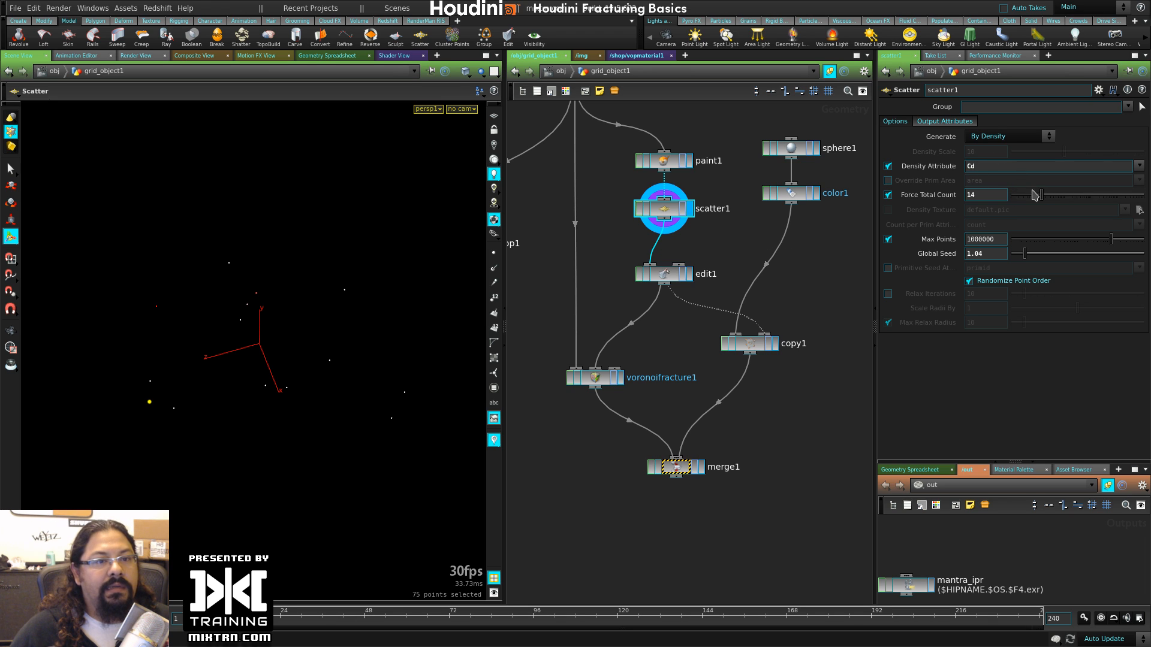
drag(1034, 195, 1094, 198)
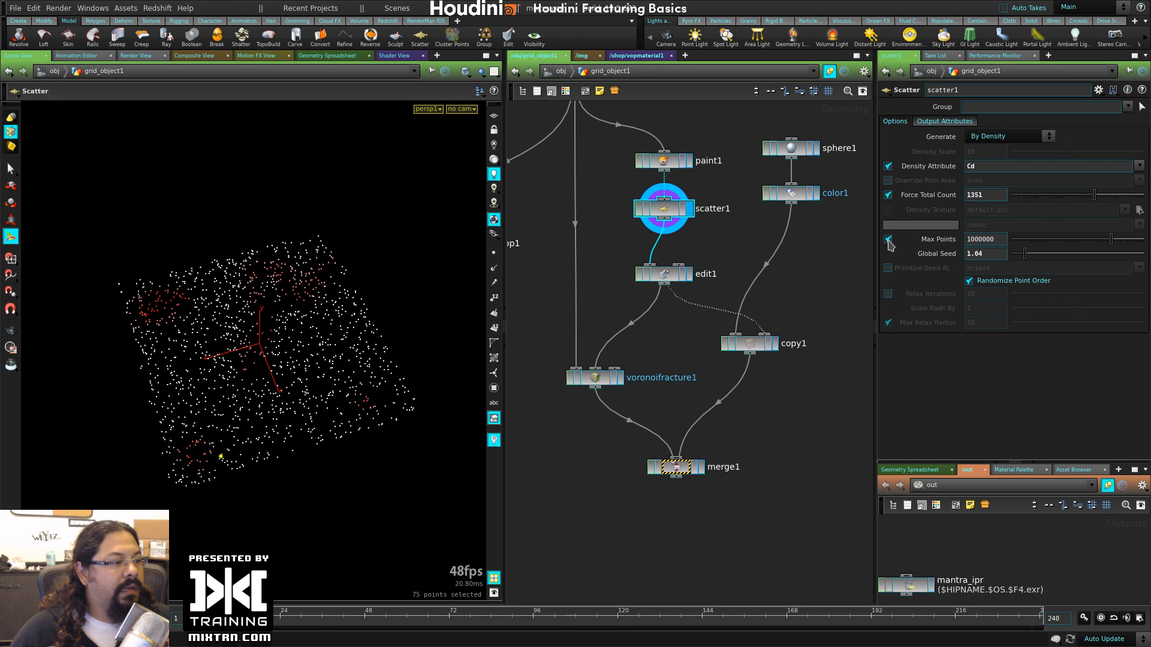
drag(663, 219, 585, 491)
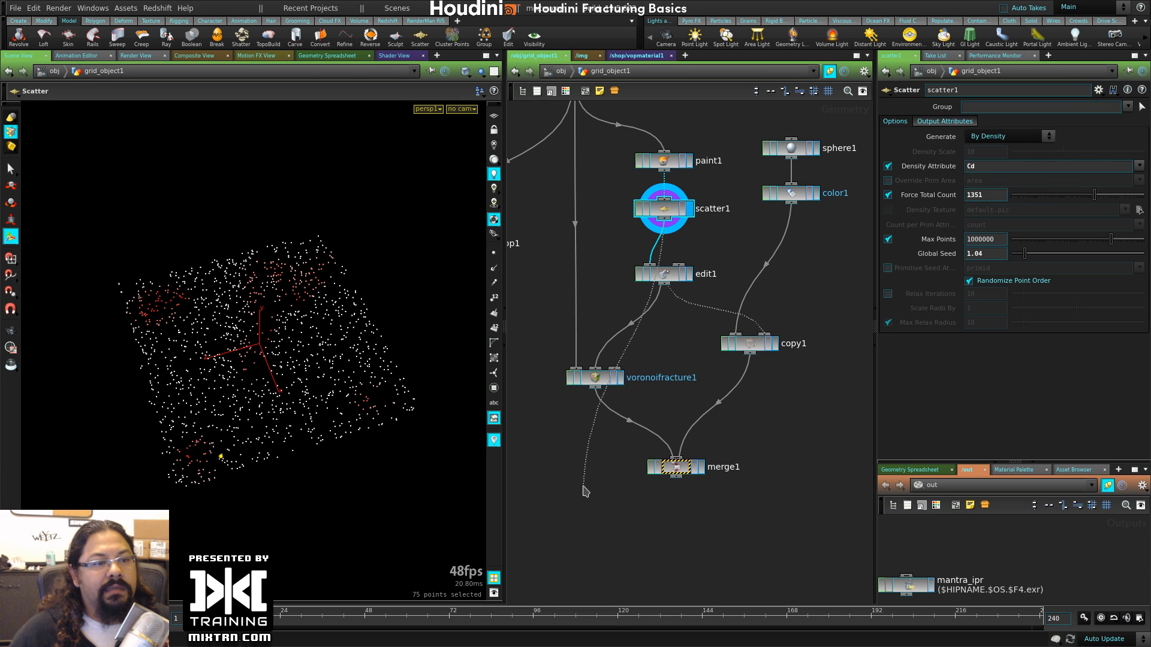
click(584, 486)
- Try the In Texture Space and Count per Primitive generation modes on scatter1, then return to By Density
click(949, 124)
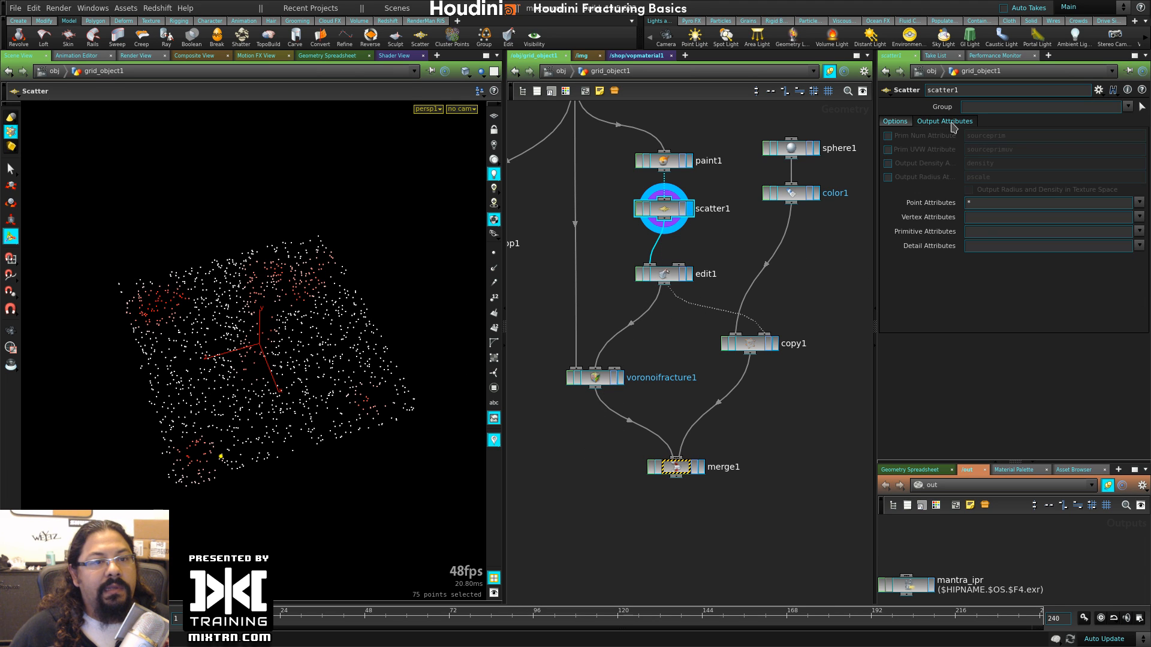
click(896, 122)
click(1004, 137)
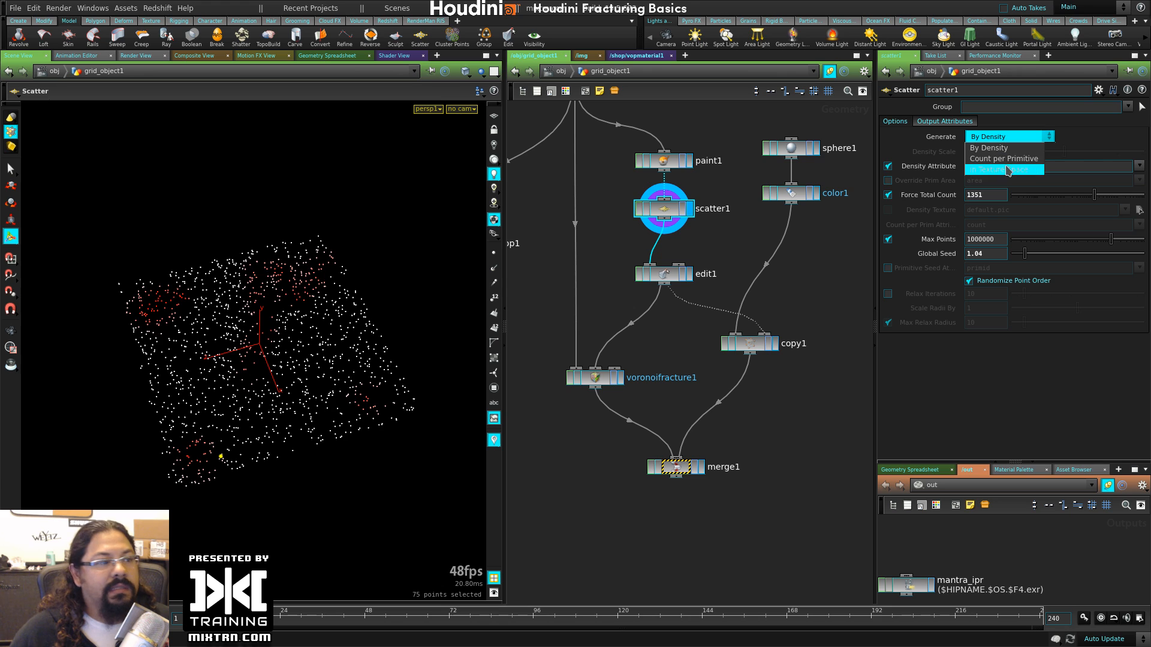
click(1005, 169)
click(1005, 137)
click(1012, 158)
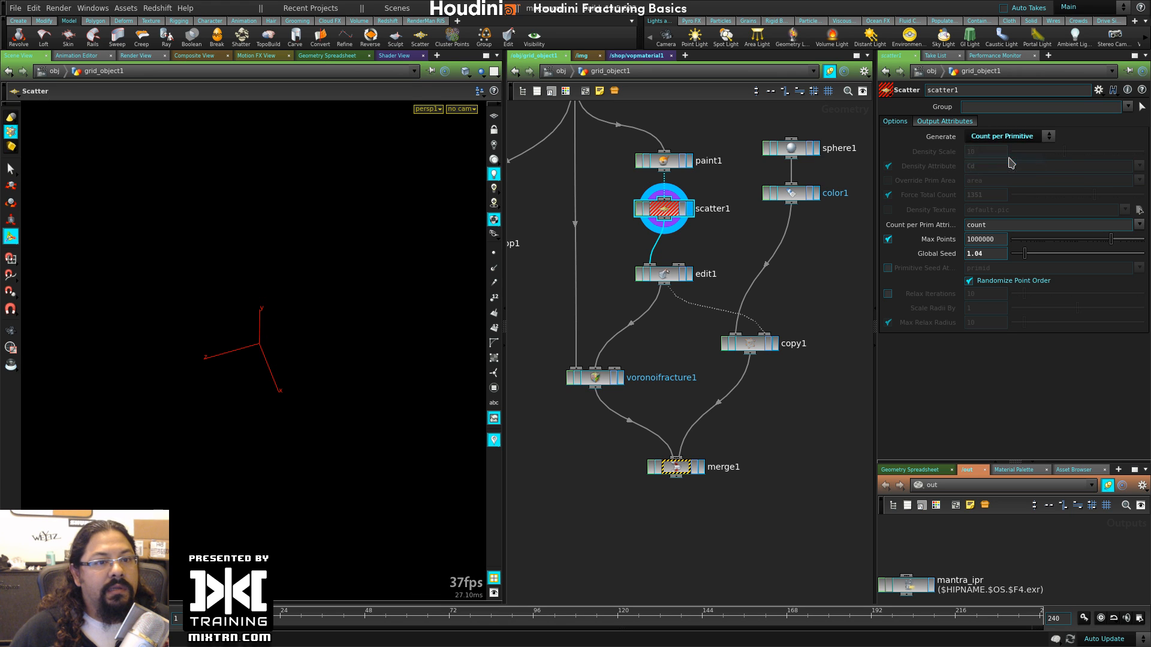
click(1007, 138)
click(1005, 147)
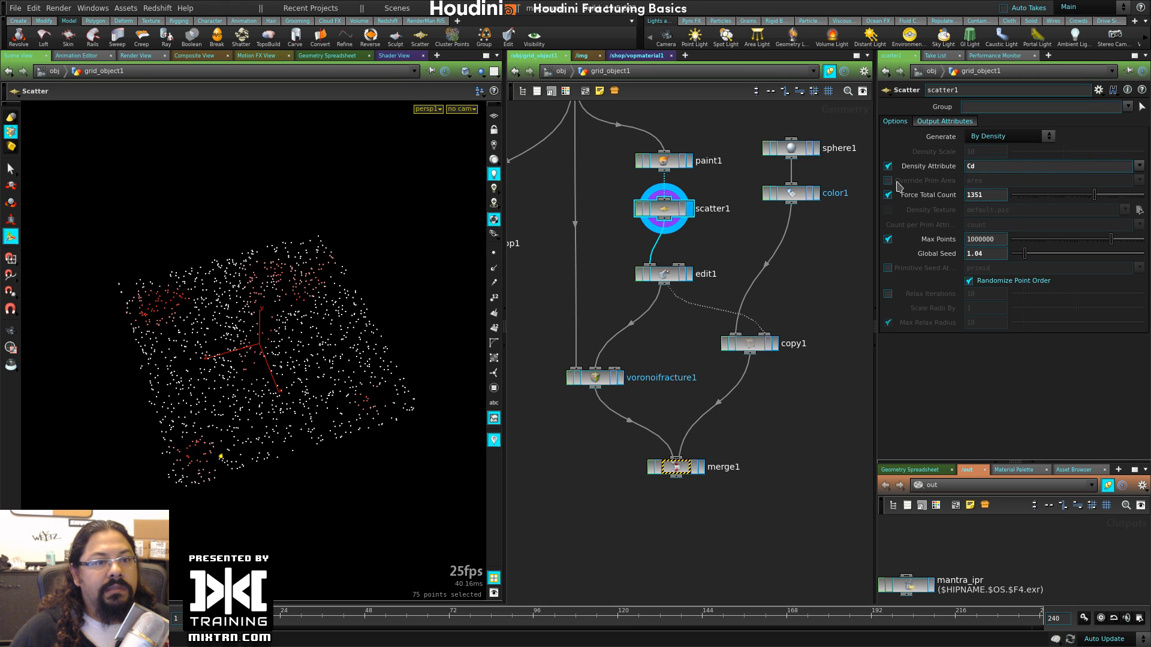
- Try Override Prim Area instead of the Density Attribute on scatter1, then restore the Density Attribute
click(888, 166)
click(888, 180)
click(1139, 180)
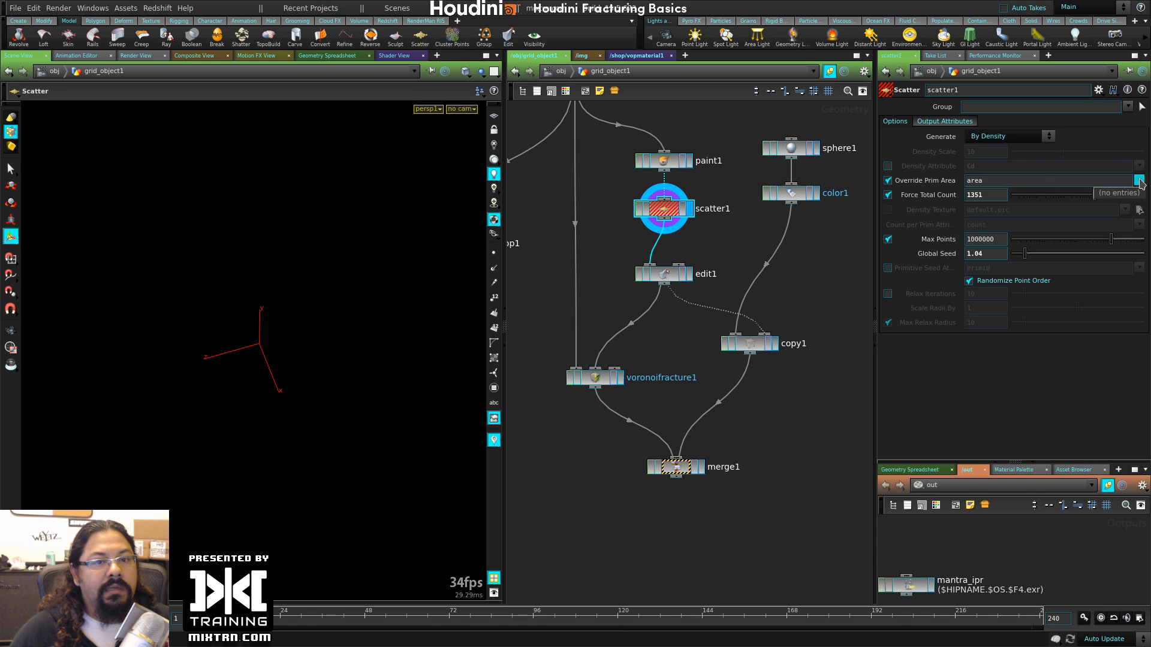
click(888, 166)
click(888, 180)
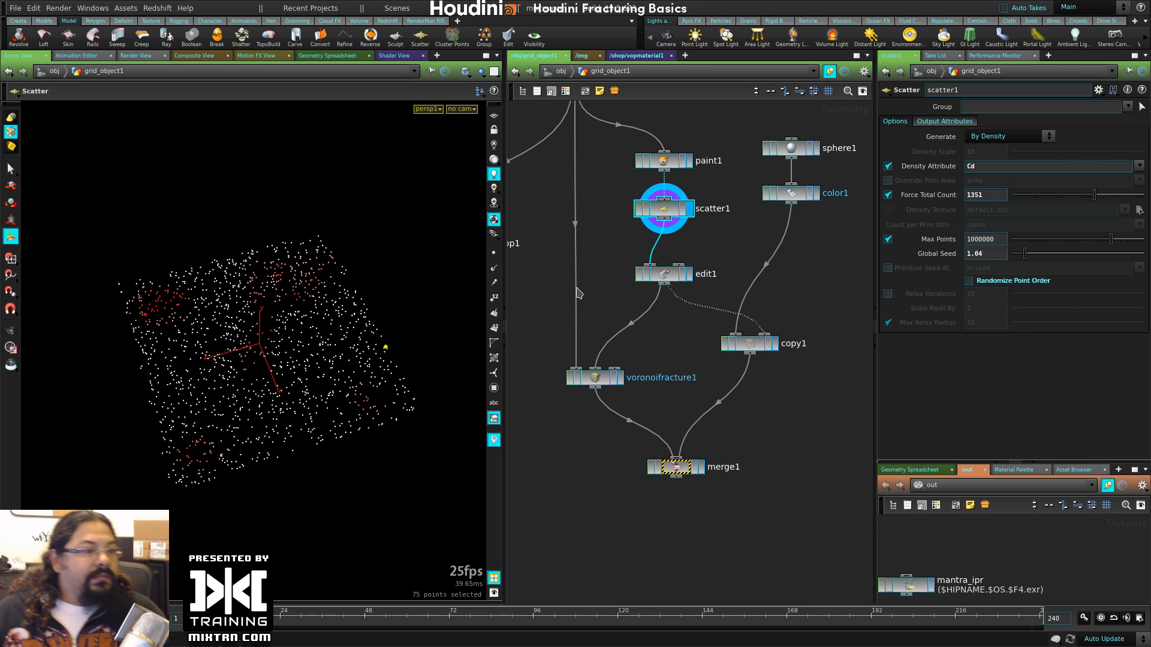
- Examine scatter1's output attributes, generation modes and the distribution of its scattered points
click(986, 138)
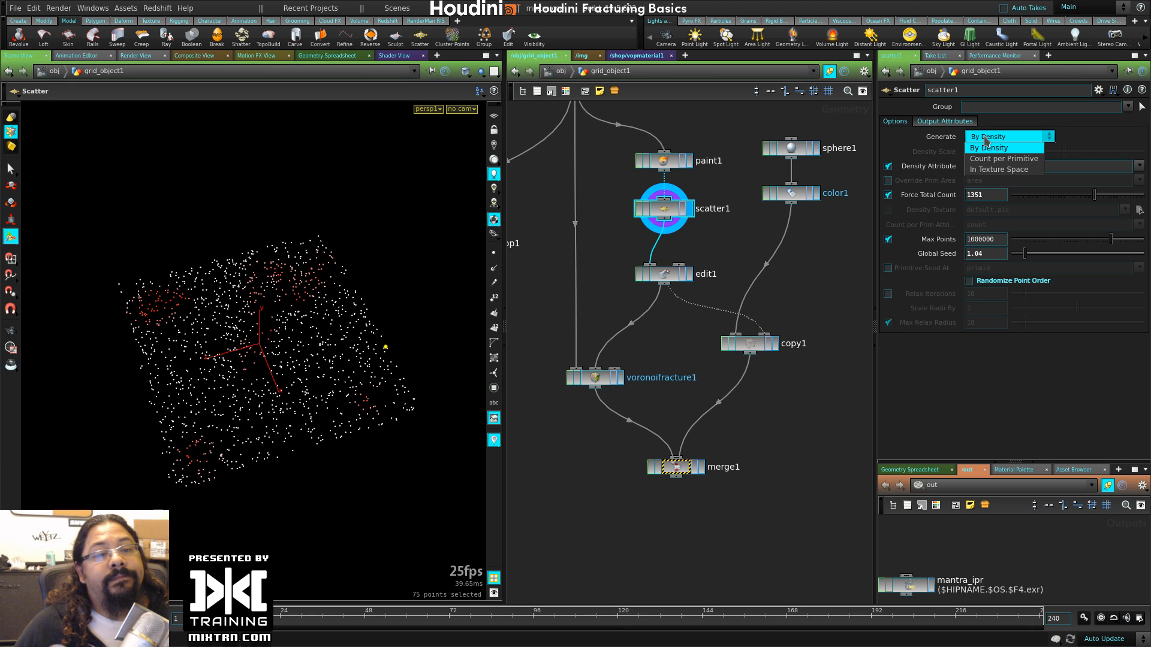
click(957, 125)
click(956, 125)
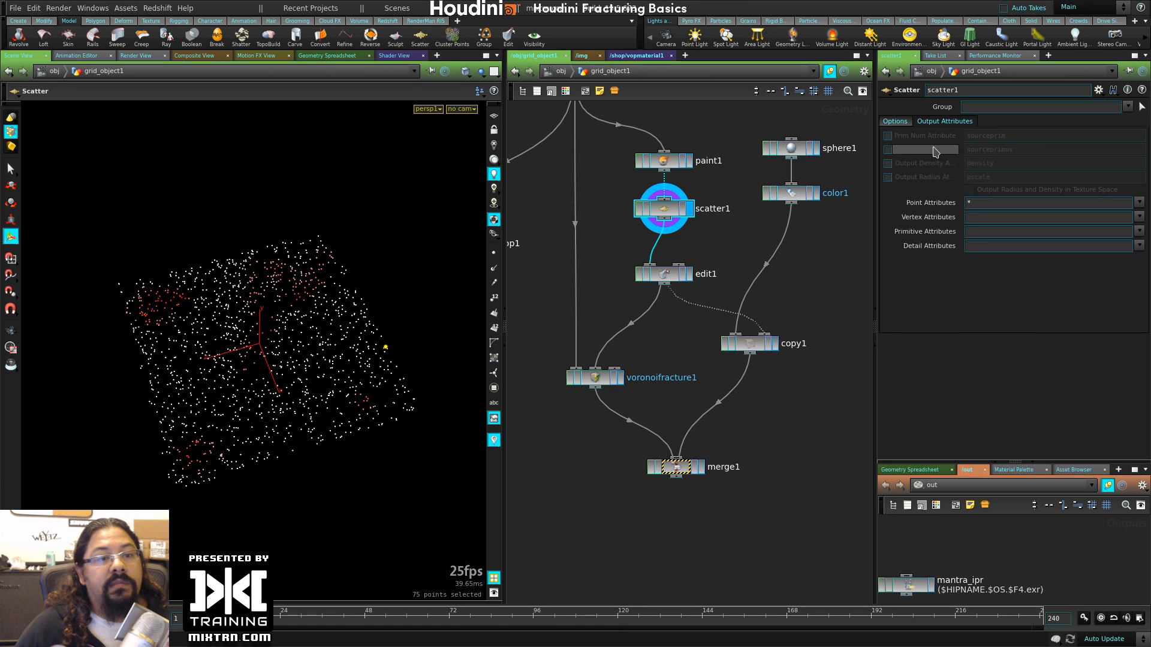
click(900, 124)
click(1001, 137)
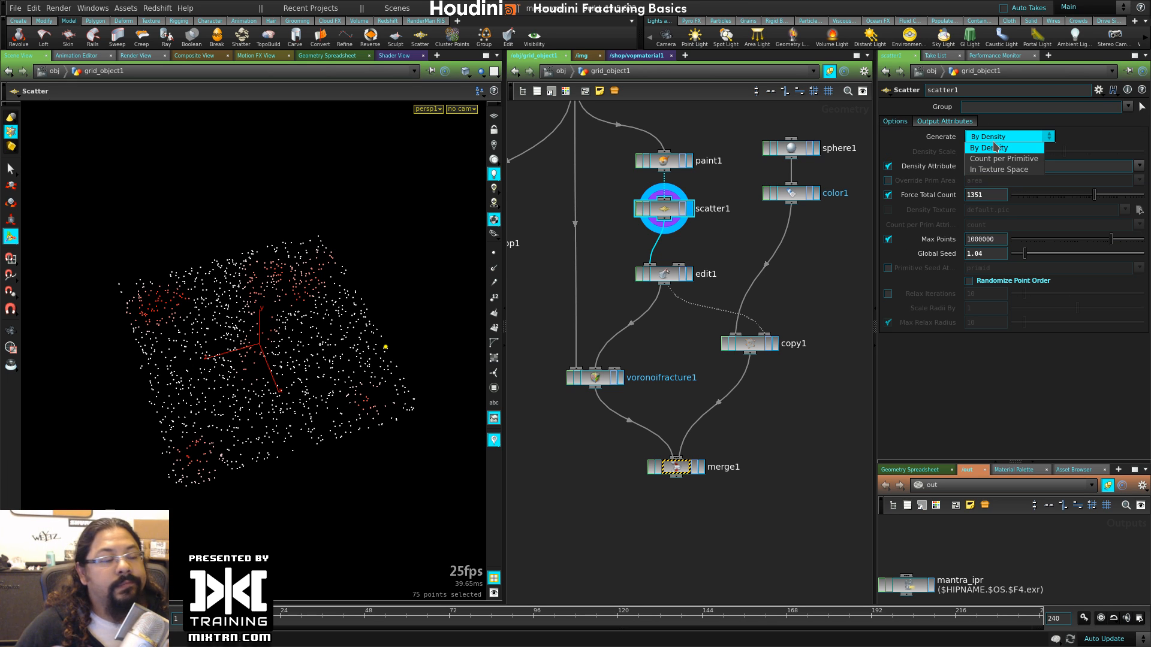
click(602, 306)
alt+right_drag(140, 468, 256, 460)
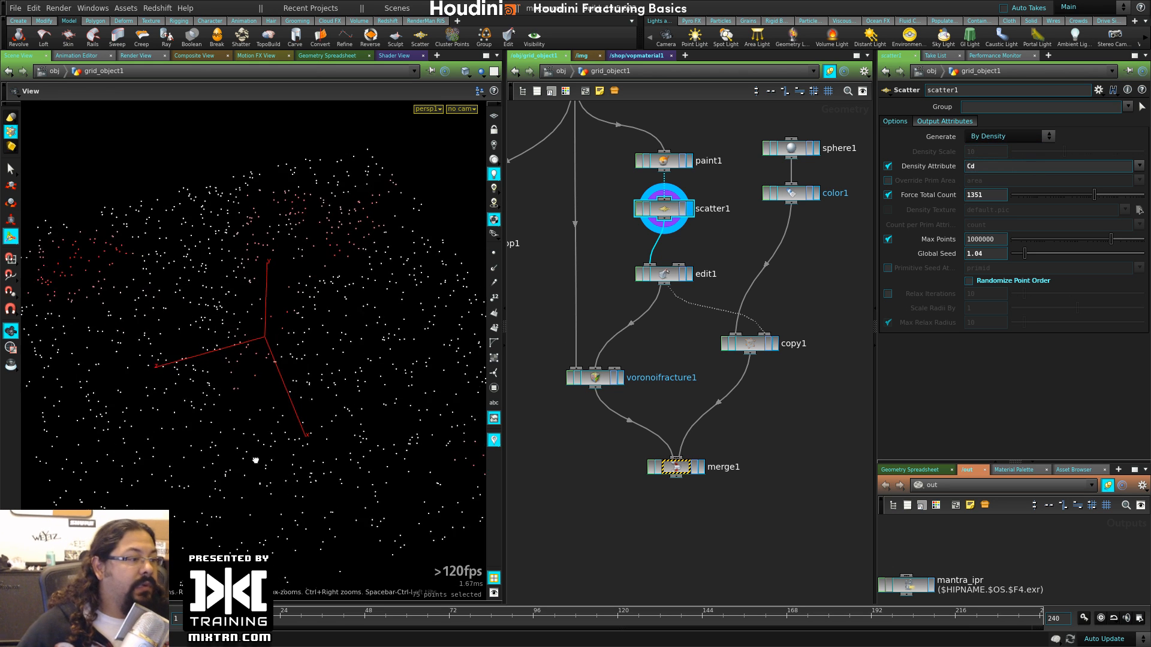
alt+drag(256, 461, 329, 404)
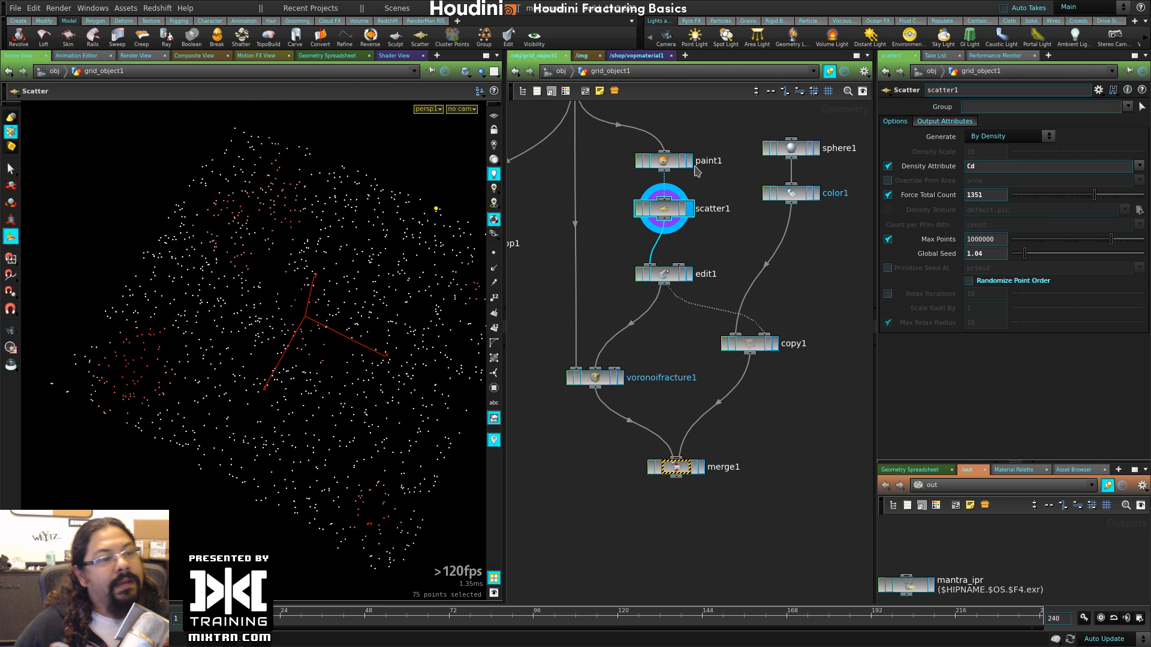
- Display and select the paint1 node, and move scatter1 slightly farther below it
click(687, 162)
click(660, 167)
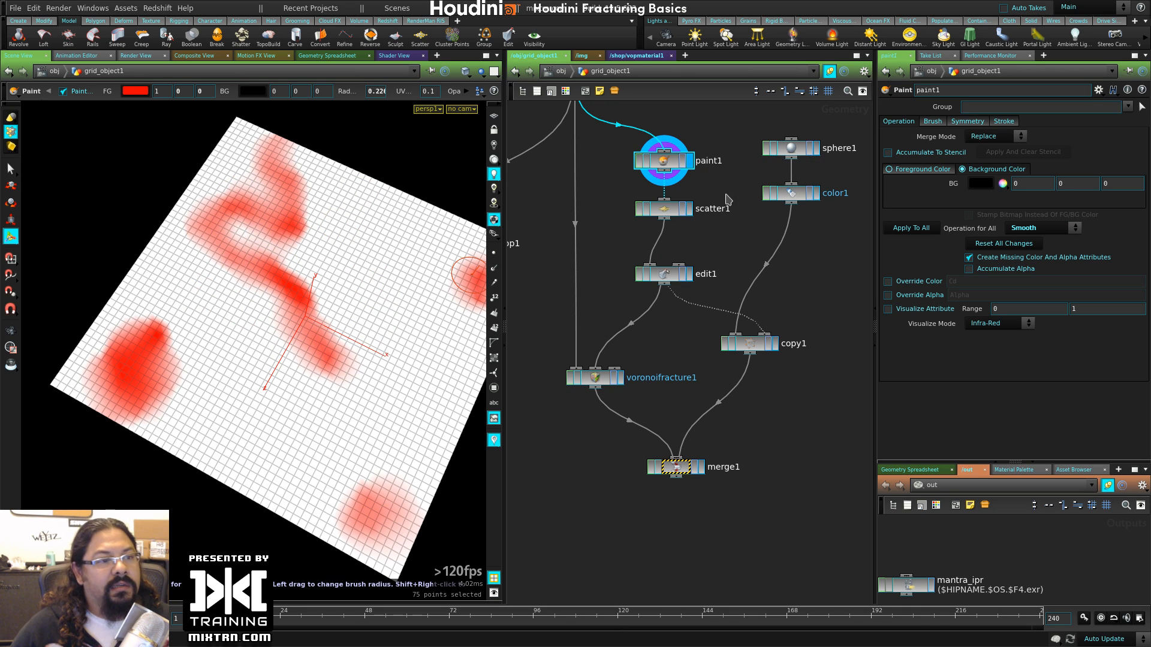
drag(672, 213, 672, 229)
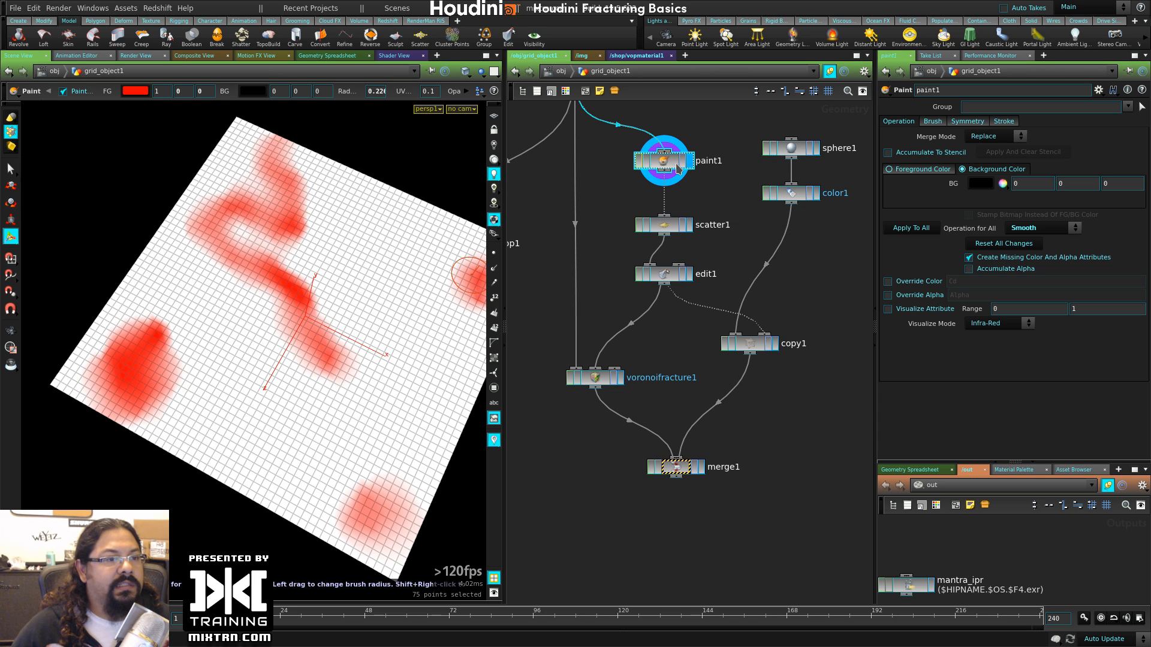
- Set paint1's foreground color to black and apply the Smooth operation to the whole grid
click(925, 233)
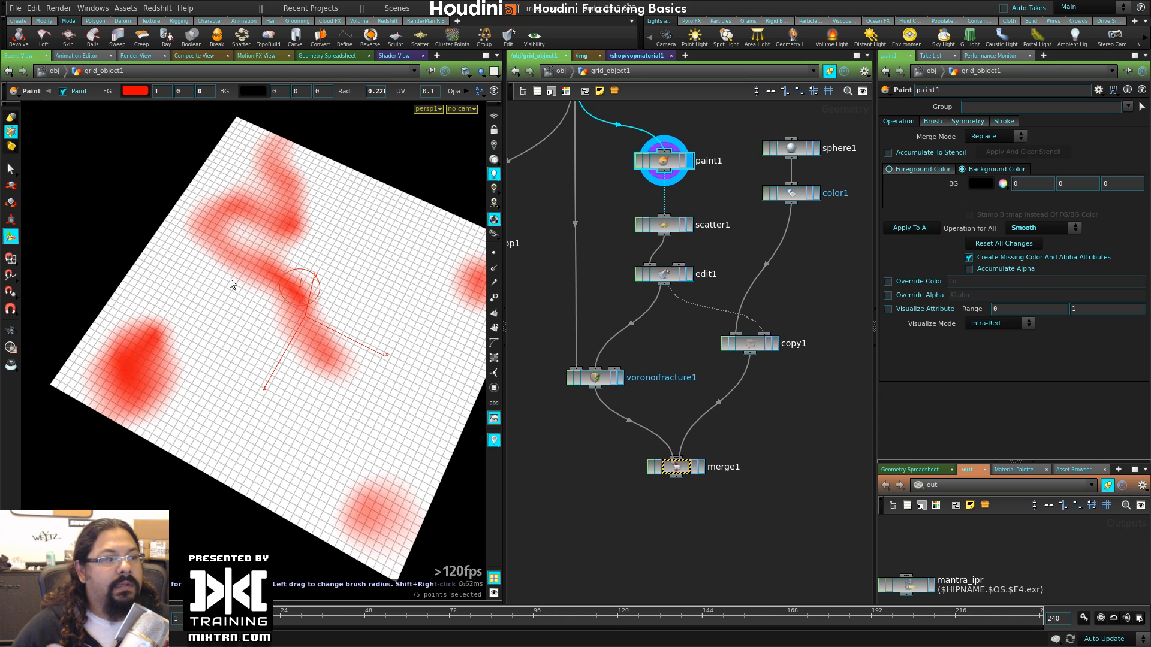
click(933, 169)
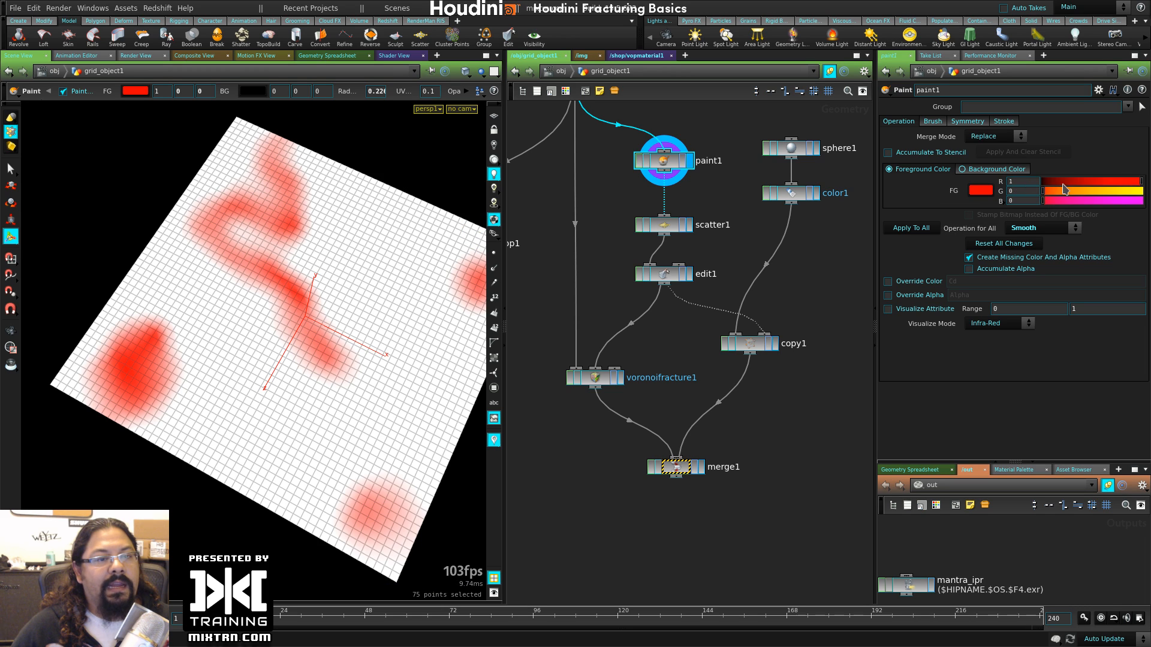
drag(1060, 183, 1011, 181)
click(913, 233)
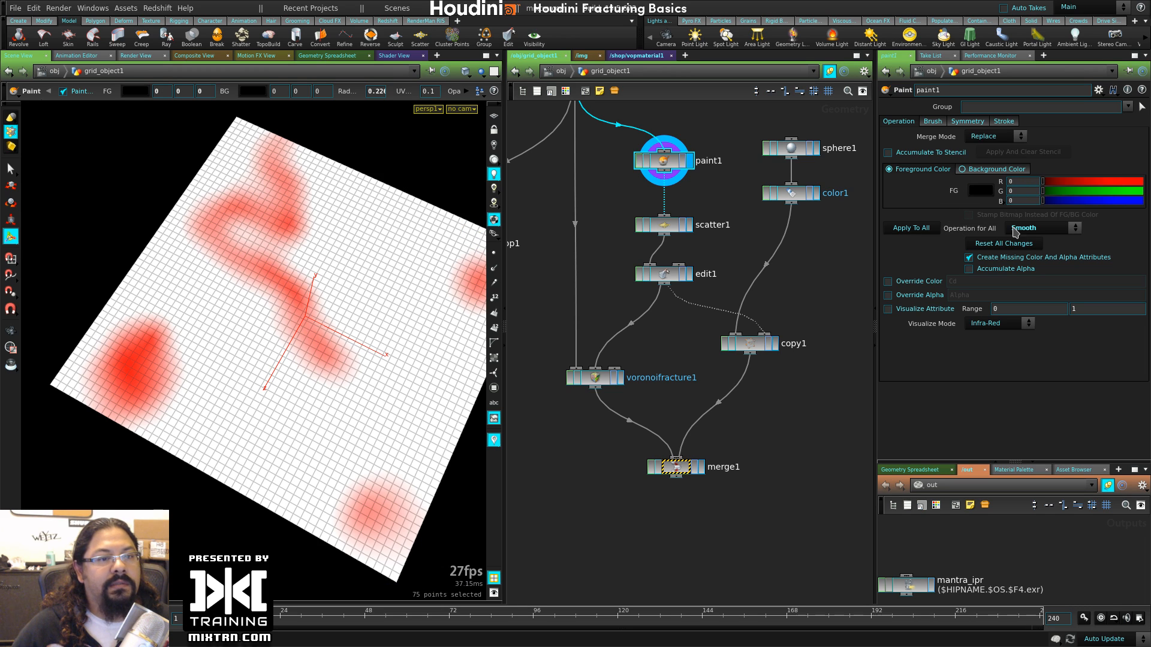
click(911, 229)
click(911, 228)
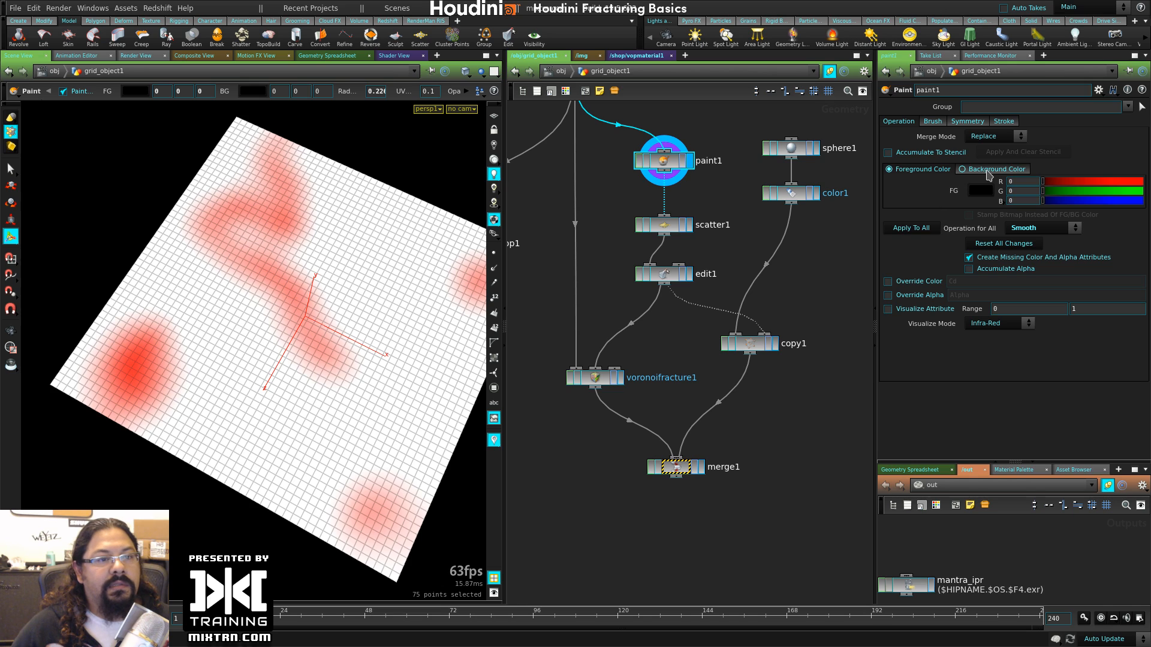
- Change paint1's Operation for All to Paint and flood the whole grid with the black foreground color
click(995, 136)
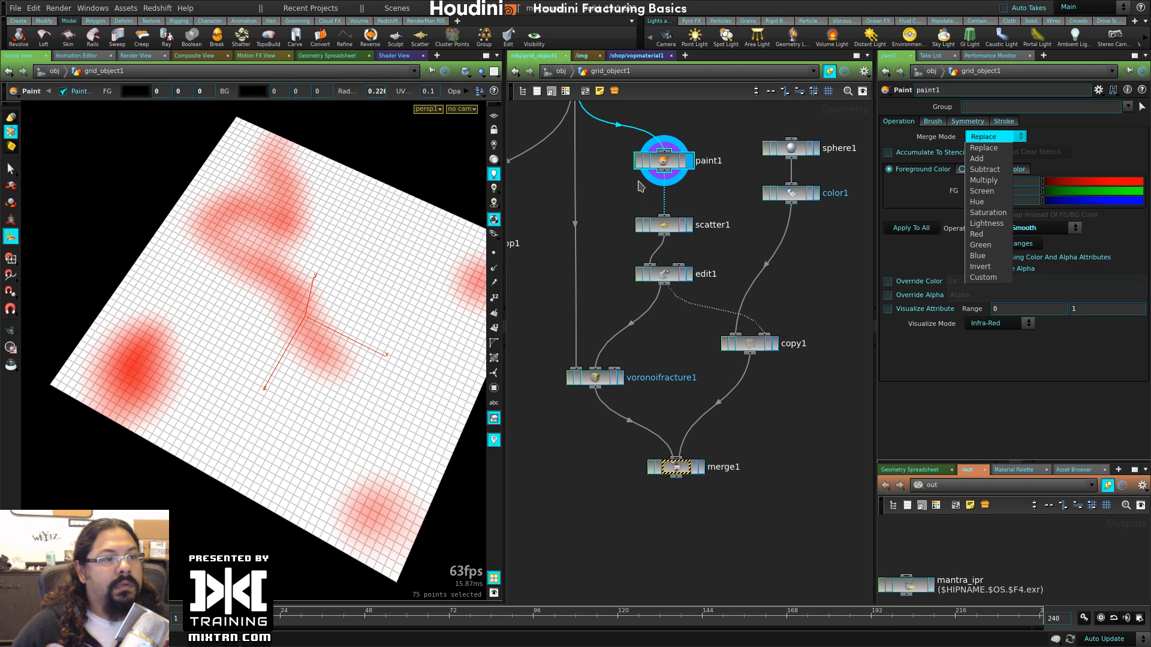
click(666, 165)
click(1029, 228)
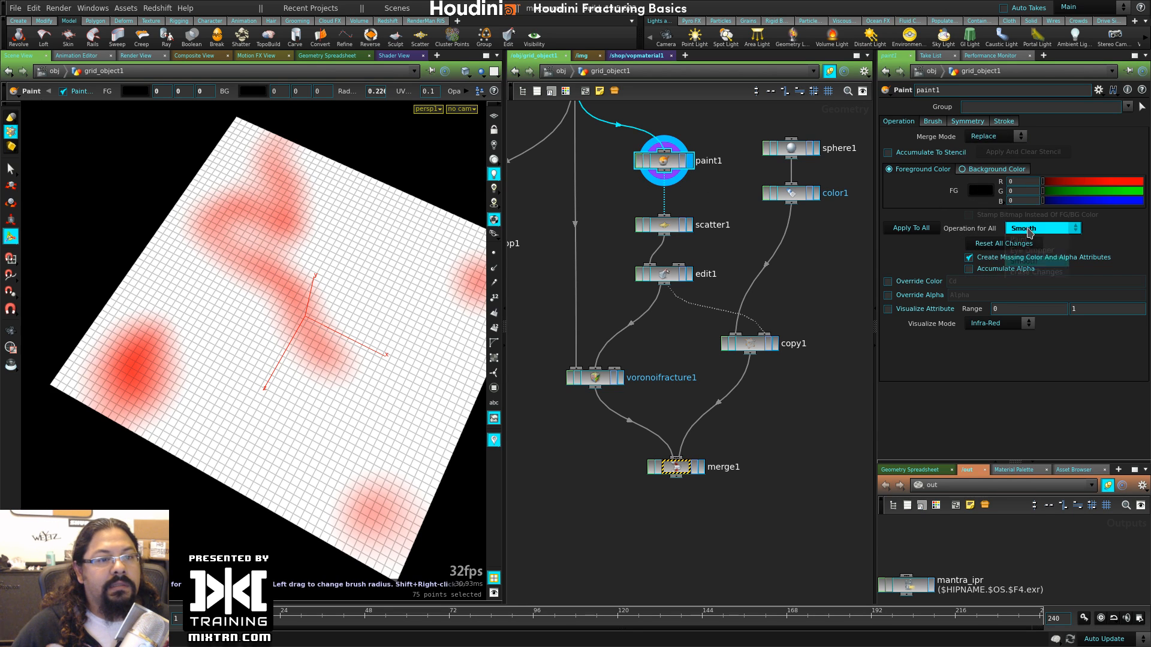
click(1041, 239)
click(911, 228)
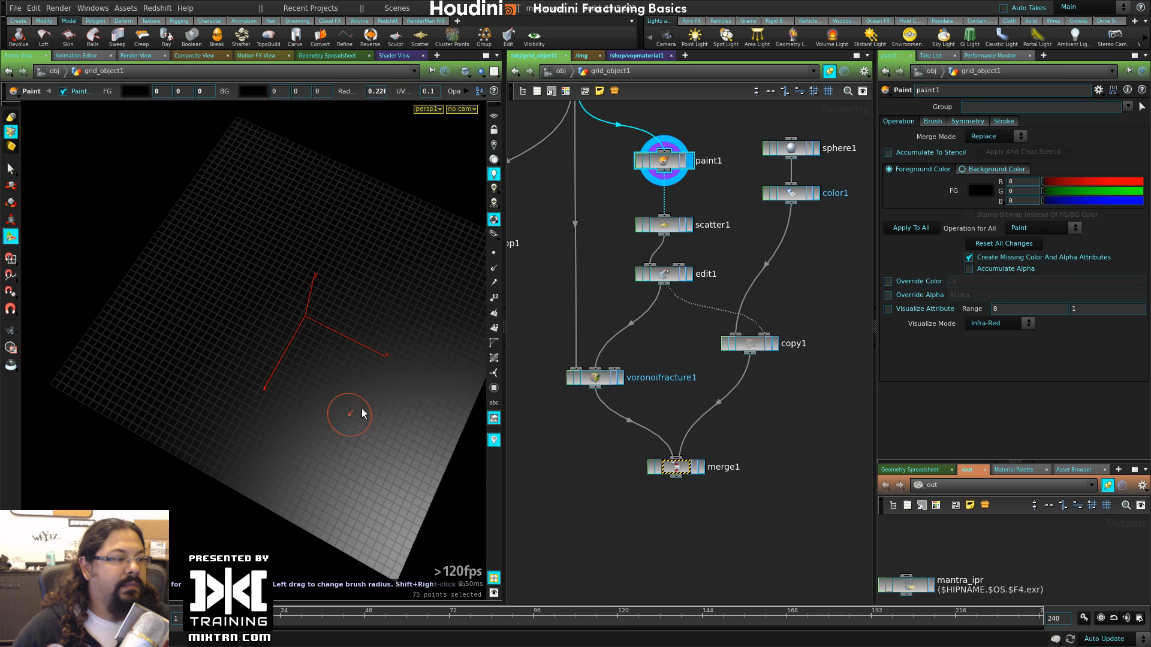
key(Escape)
mouse_move(347, 411)
mouse_down()
mouse_move(372, 401)
mouse_move(311, 465)
mouse_move(277, 408)
mouse_up()
alt+right_drag(277, 408, 320, 391)
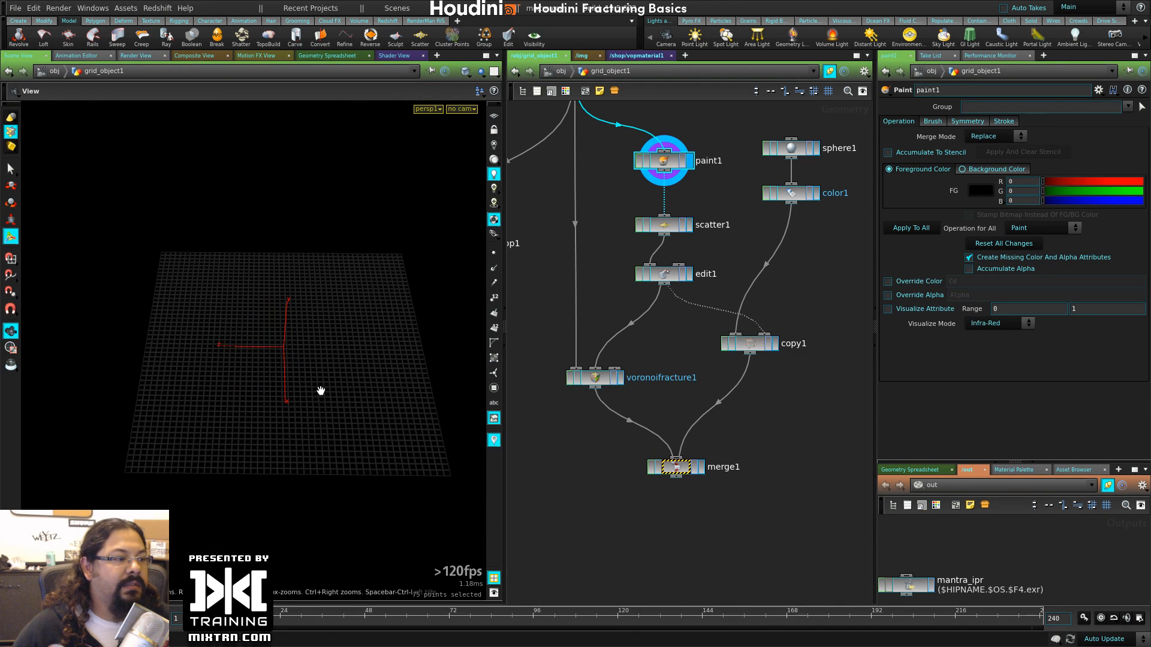
alt+middle_drag(320, 391, 301, 407)
- Set paint1's foreground color to pure red with an R value of 1
click(981, 195)
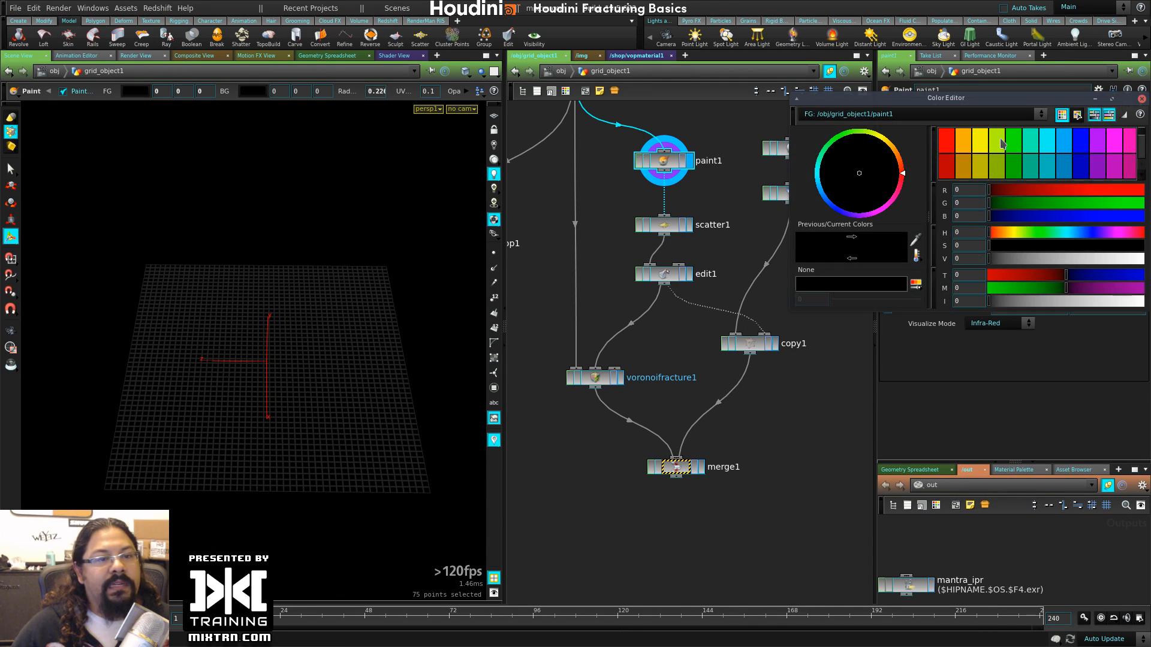
click(946, 141)
click(1142, 99)
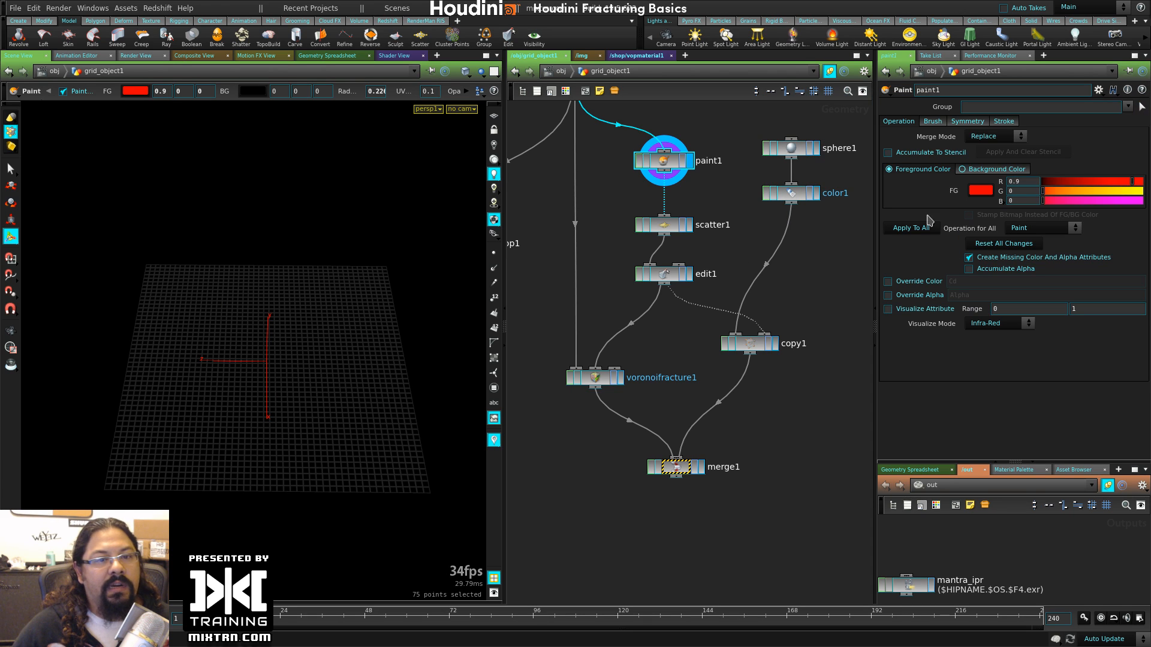
mouse_move(1132, 181)
mouse_down()
mouse_move(1121, 182)
mouse_move(1142, 181)
mouse_up()
- Paint red patches across the grid's center, along its far edge and near two of its corners
mouse_move(293, 326)
mouse_down()
mouse_move(225, 339)
mouse_move(216, 357)
mouse_up()
drag(242, 269, 146, 272)
mouse_move(321, 317)
alt+mouse_down()
mouse_move(352, 398)
mouse_move(343, 414)
alt+mouse_up()
mouse_move(334, 451)
mouse_down()
mouse_move(311, 470)
mouse_move(329, 463)
mouse_up()
middle_drag(367, 313, 383, 282)
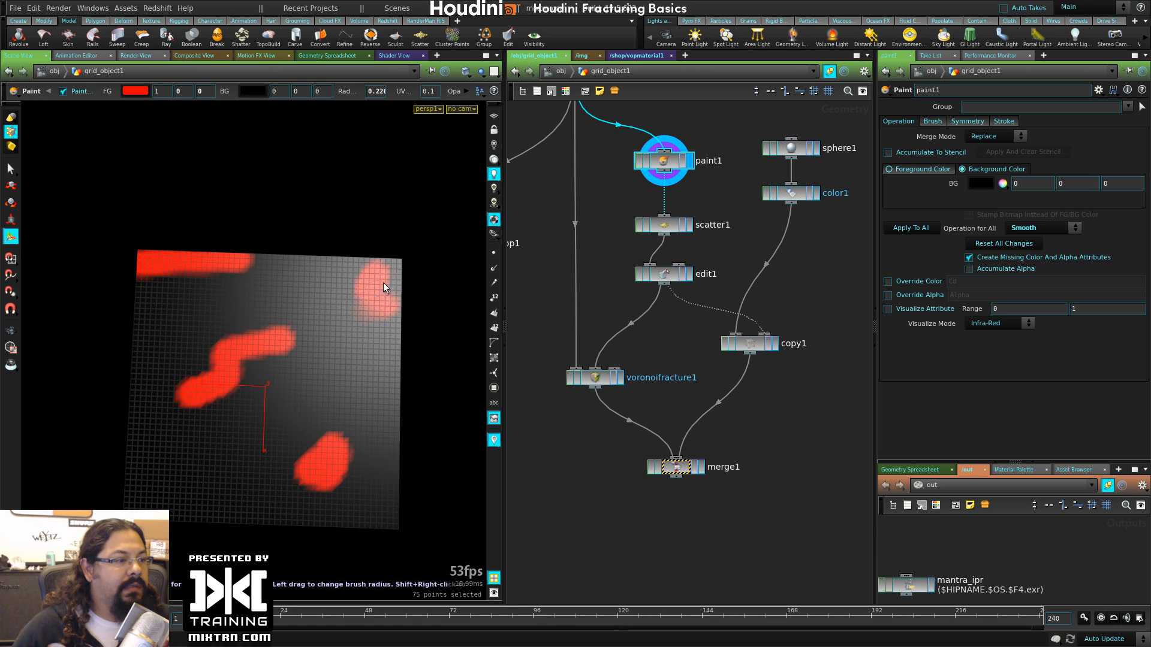
mouse_move(358, 329)
mouse_down()
mouse_move(207, 354)
mouse_move(177, 299)
mouse_move(335, 256)
mouse_move(338, 474)
mouse_move(317, 510)
mouse_up()
- Display the points scattered by scatter1, and move scatter1 and edit1 closer together beneath paint1
click(690, 225)
drag(664, 225, 665, 211)
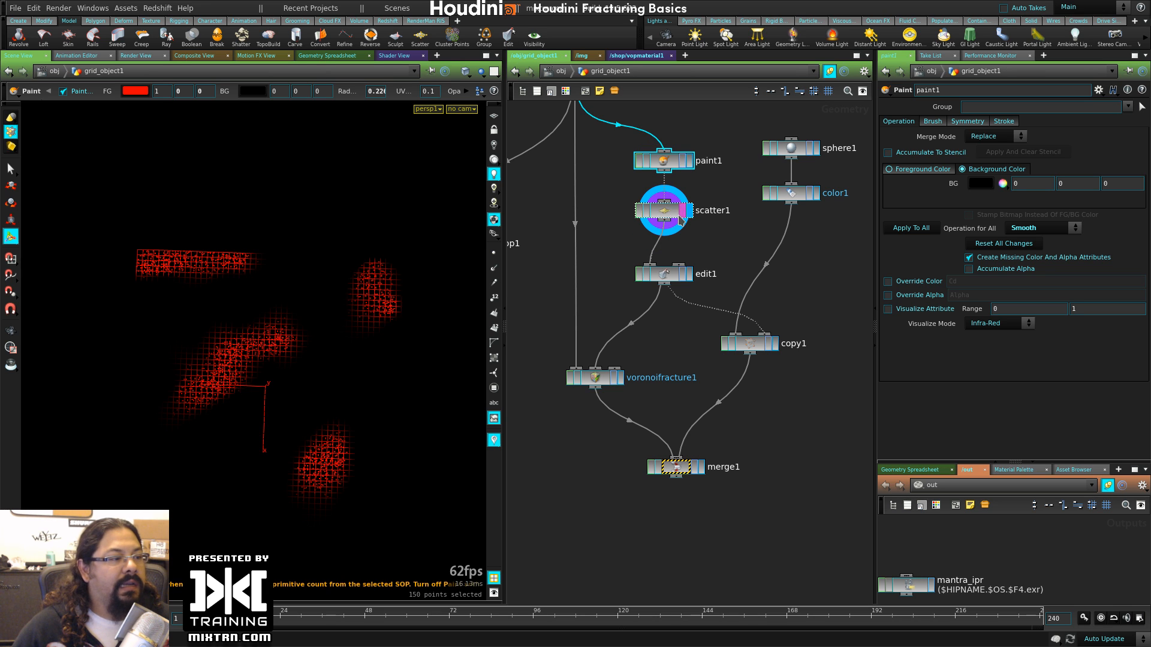
click(683, 210)
key(Escape)
mouse_move(306, 411)
mouse_down()
mouse_move(265, 385)
mouse_move(329, 394)
mouse_up()
key(Return)
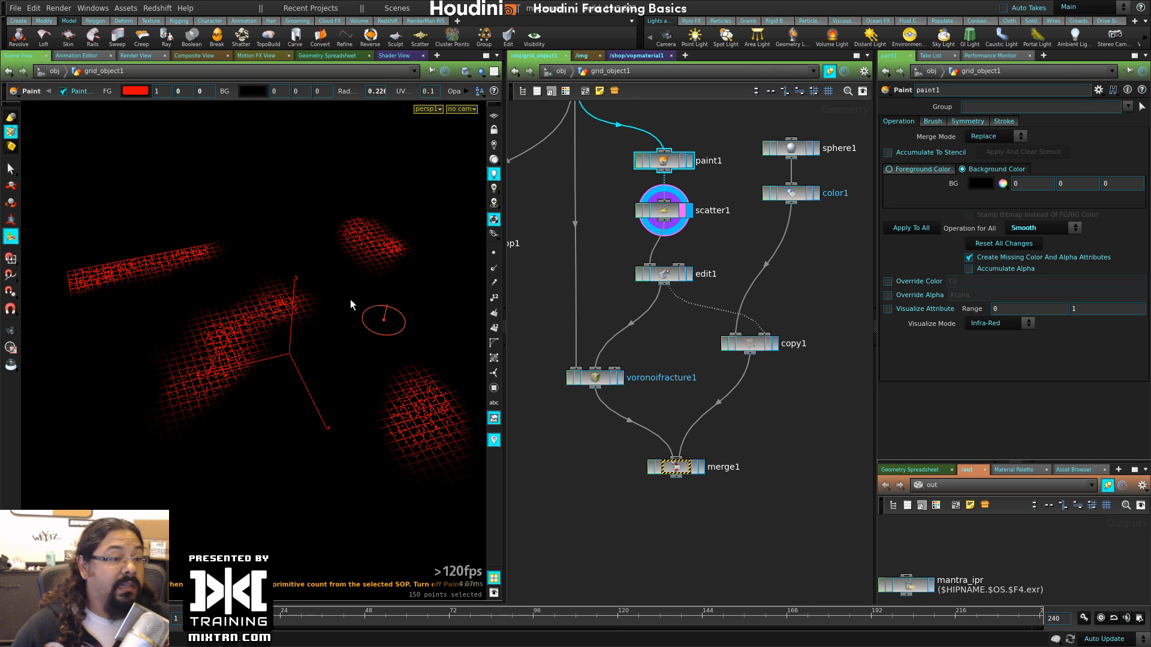
drag(666, 271, 667, 252)
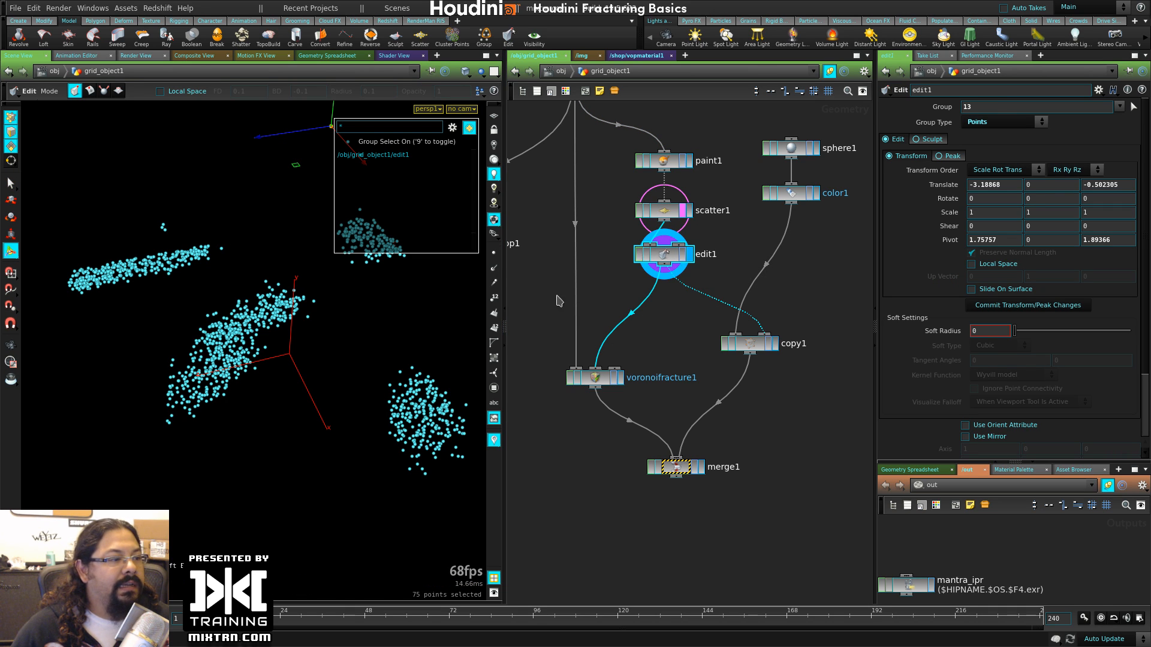
- Remove the edit1 node so that scatter1 feeds voronoifracture1 and copy1 directly
click(640, 256)
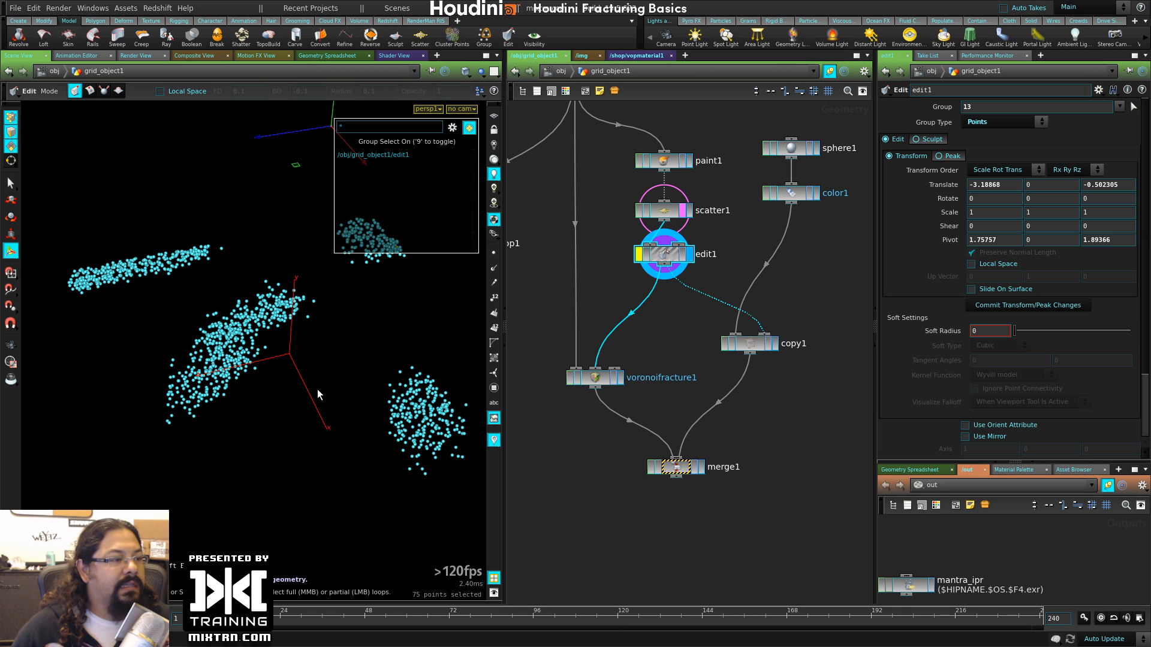
scroll(318, 390, down, 3)
alt+drag(318, 390, 316, 407)
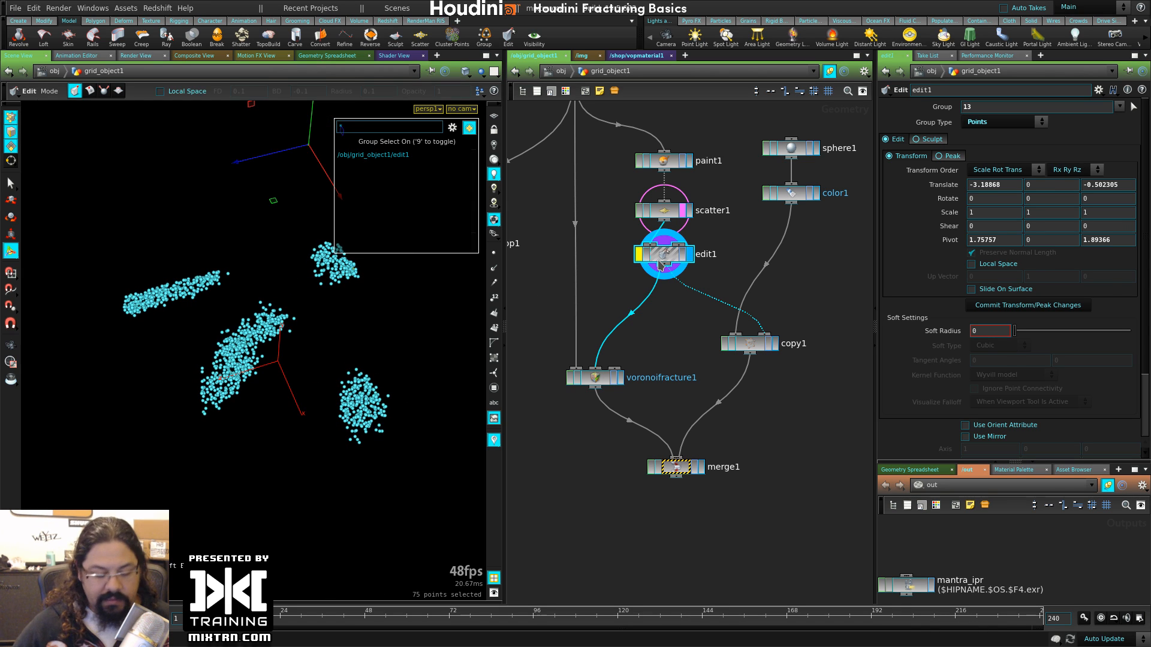
key(Up)
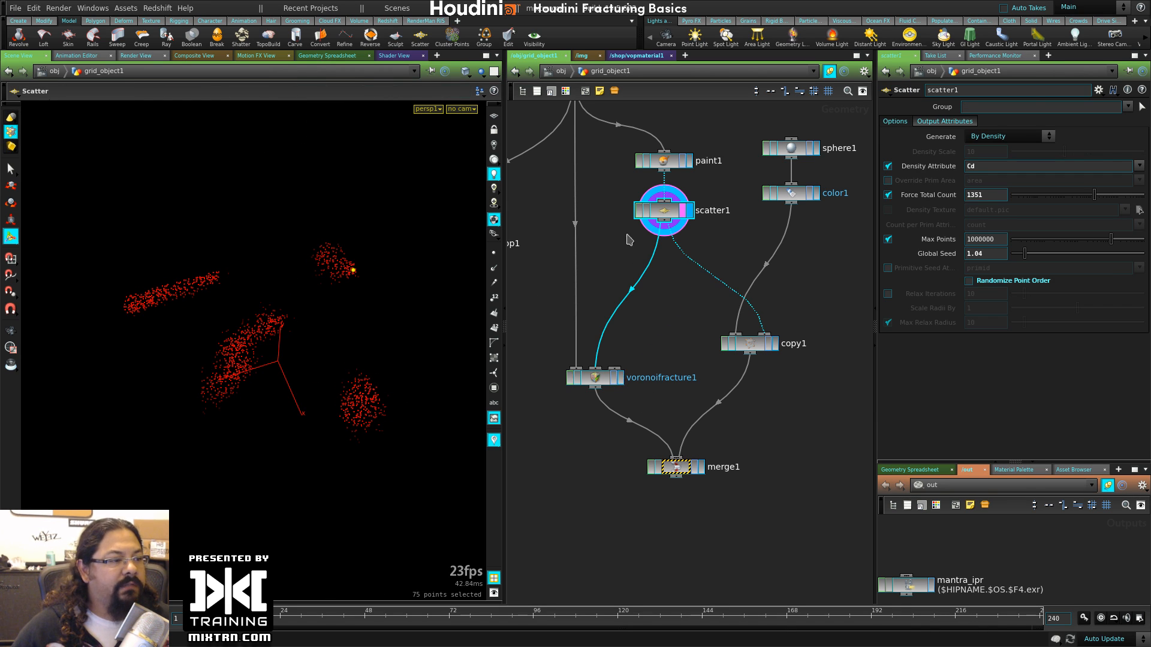
- Check scatter1's node information and display the voronoifracture1 result
middle_drag(666, 213, 702, 290)
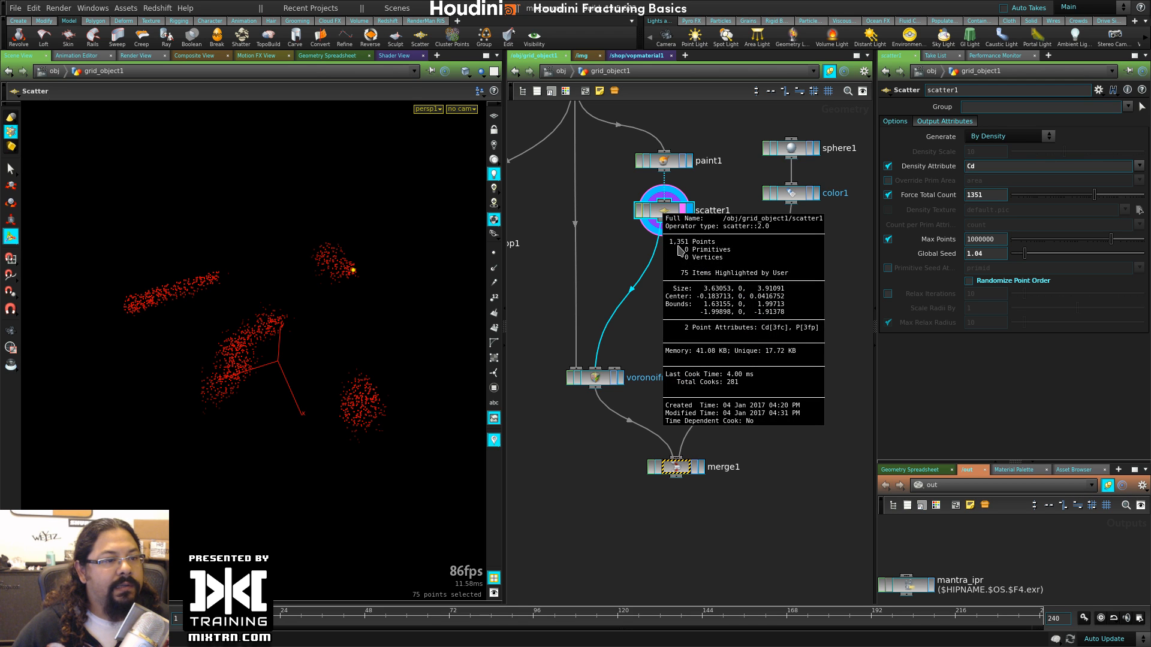
middle_drag(680, 249, 680, 251)
click(621, 378)
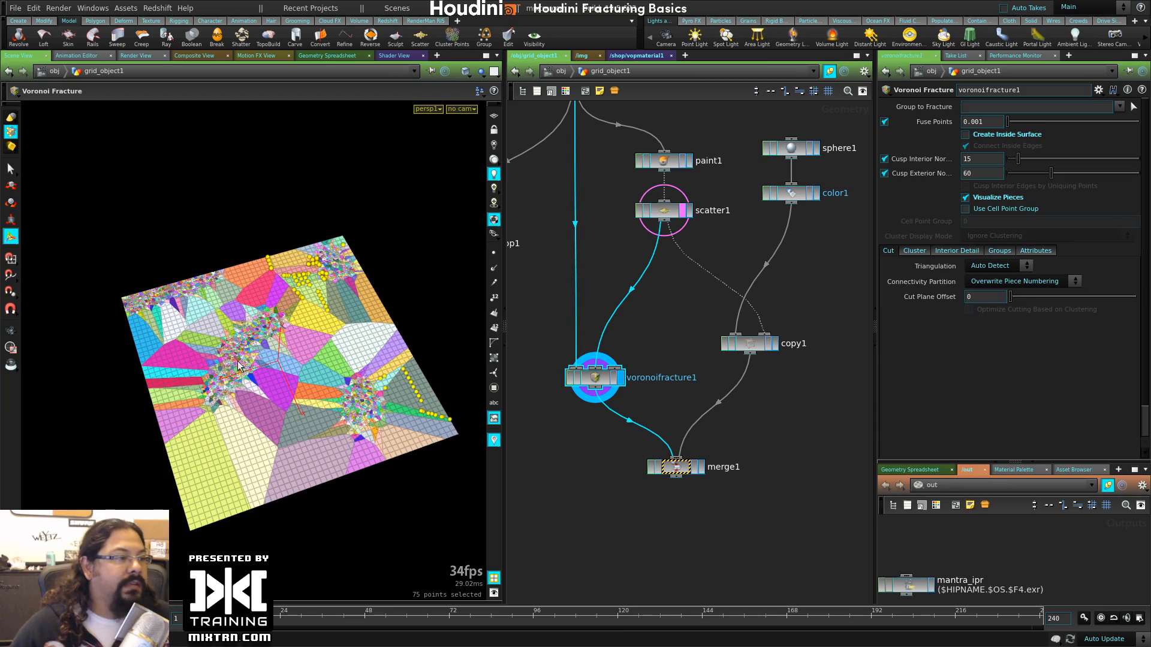
- Examine how the fracture pieces are distributed across the grid, around the painted areas and between them
alt+right_drag(238, 366, 421, 379)
alt+drag(421, 379, 258, 461)
alt+right_drag(192, 395, 225, 428)
alt+drag(177, 329, 222, 360)
alt+right_drag(222, 359, 248, 436)
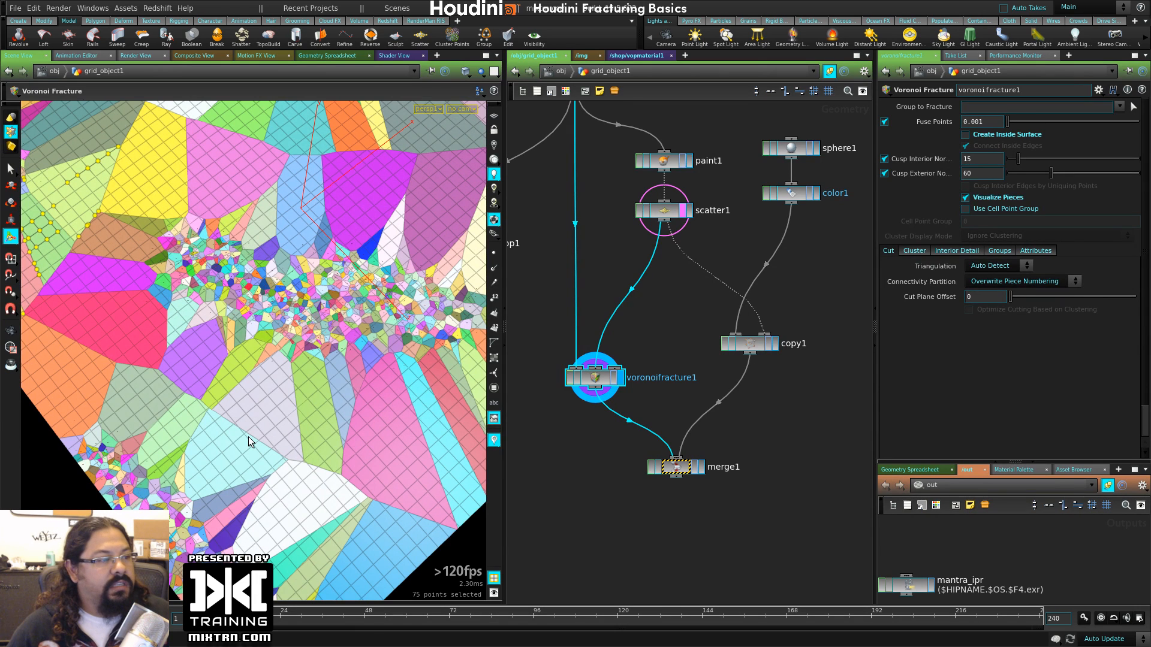
alt+right_drag(340, 321, 330, 358)
alt+middle_drag(330, 359, 301, 402)
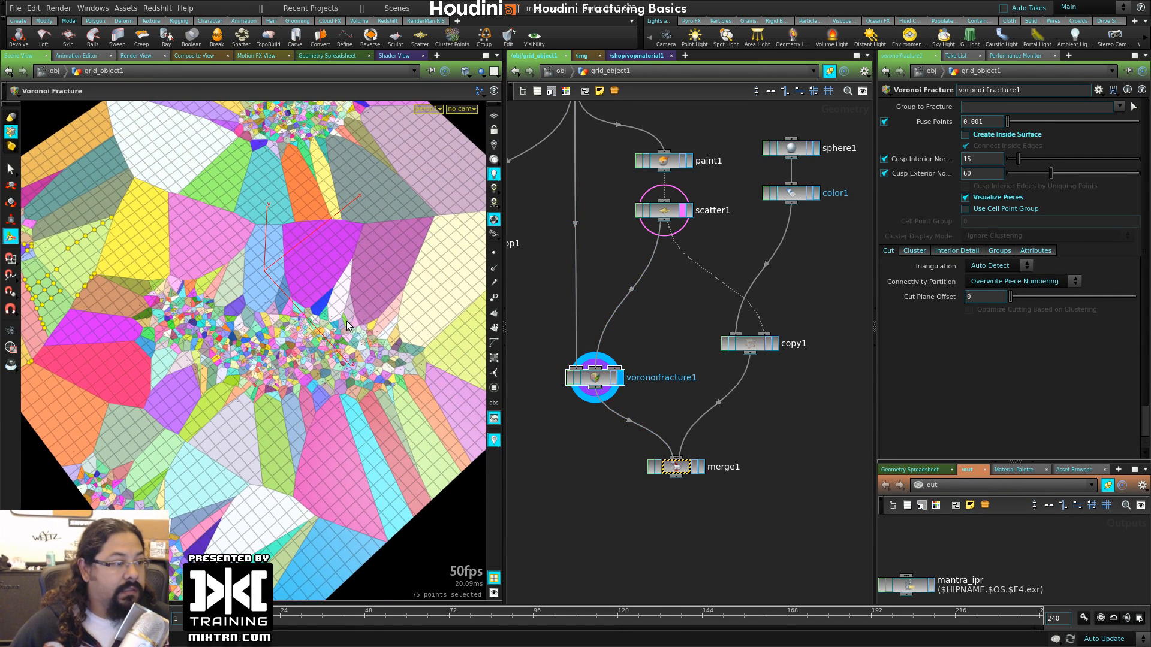
alt+drag(348, 325, 391, 346)
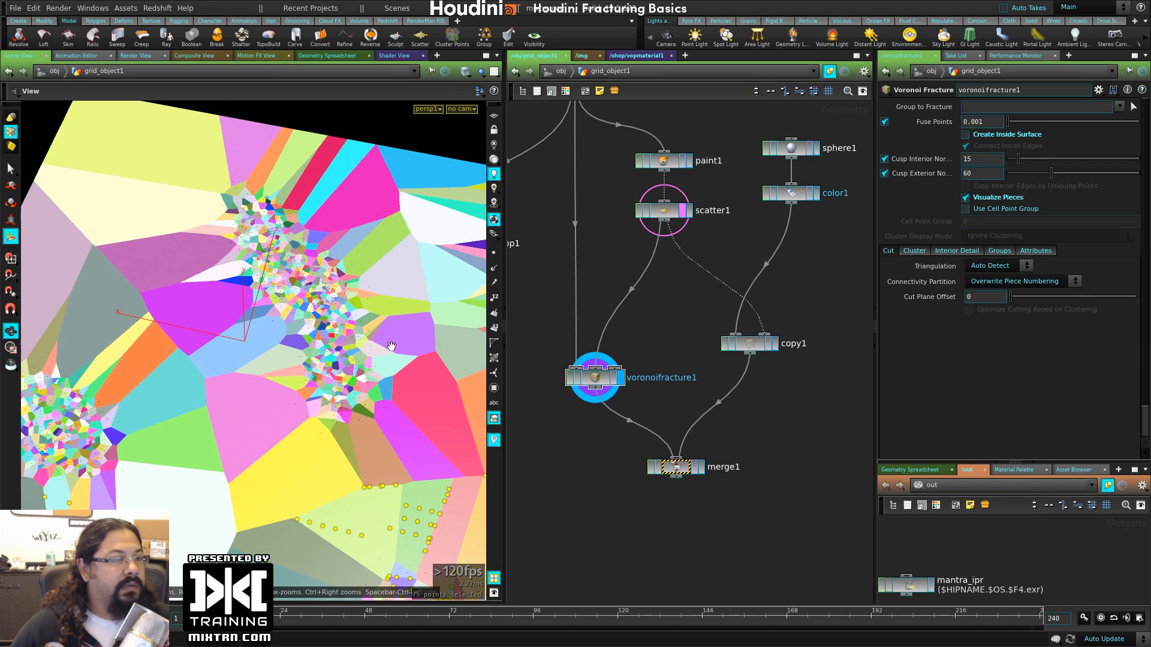
- Set scatter1's Force Total Count to 100
click(663, 220)
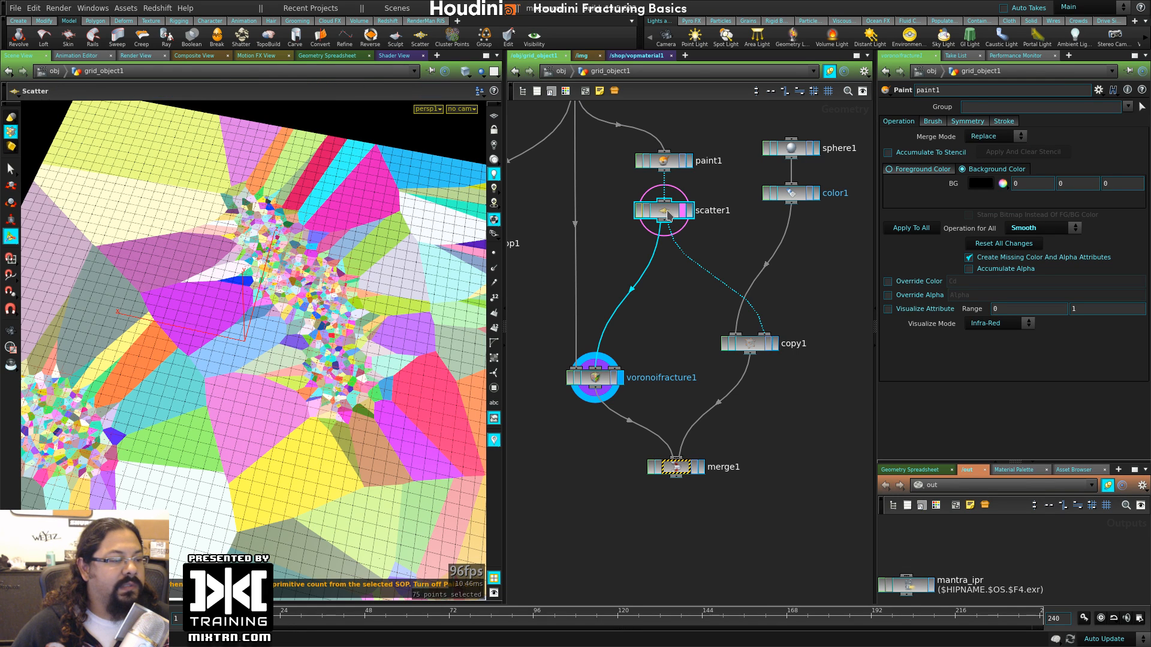
click(670, 216)
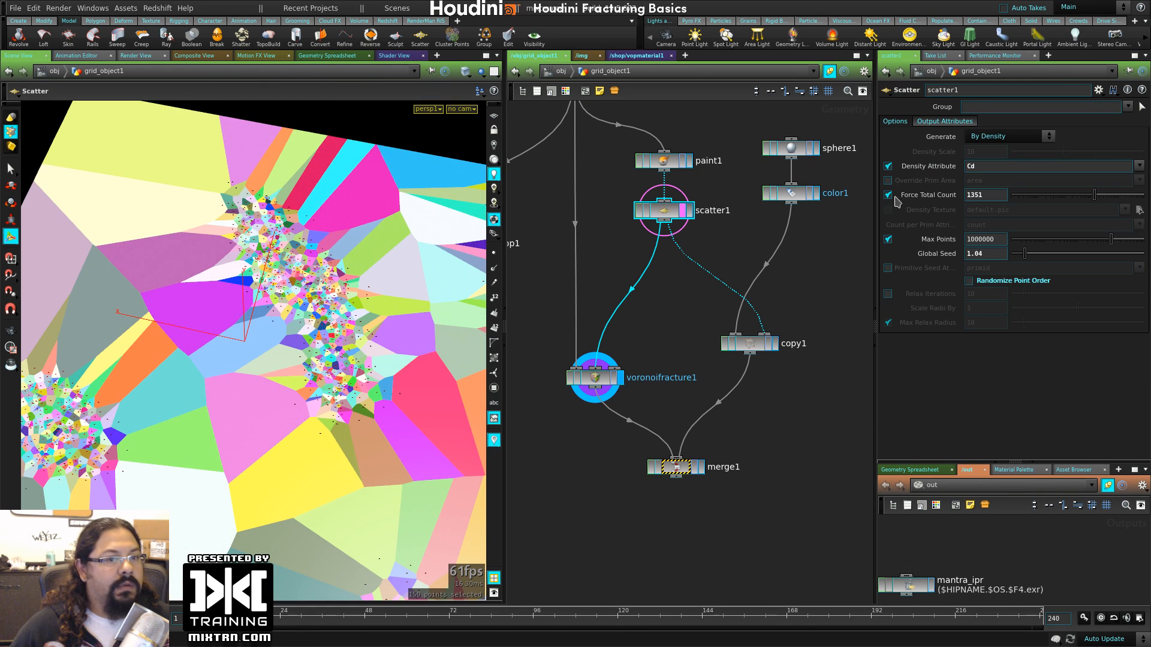
click(928, 195)
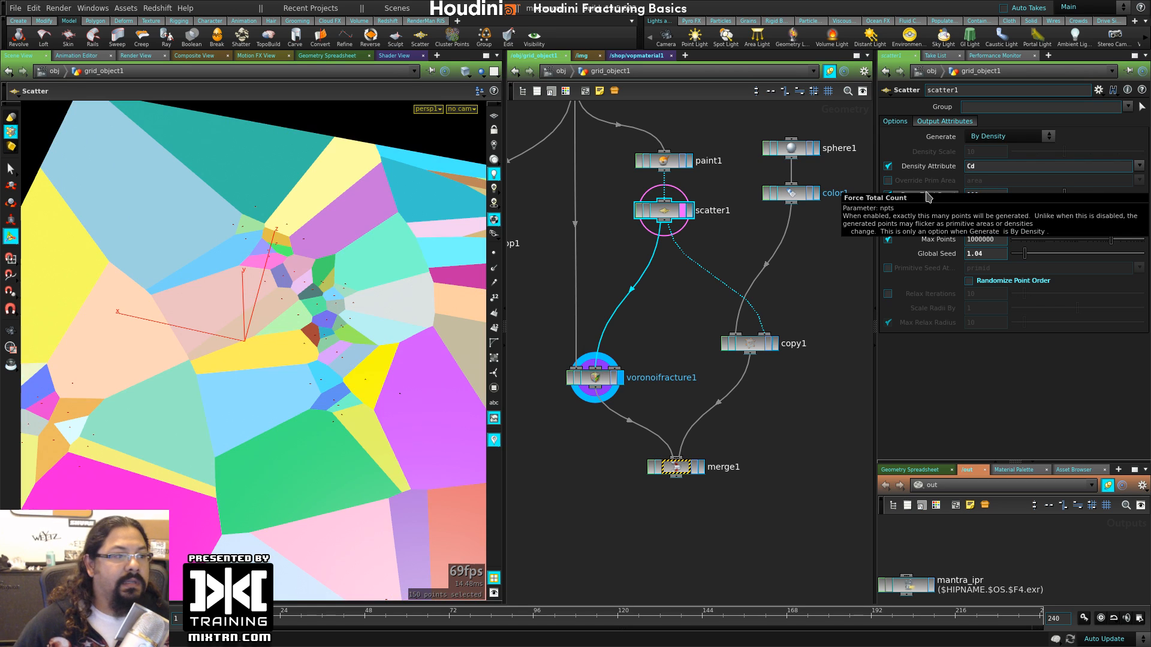
- Paint additional red patches on the grid with paint1 while keeping the Voronoi fracture displayed
click(673, 161)
mouse_move(310, 366)
mouse_down()
mouse_move(258, 324)
mouse_move(228, 337)
mouse_up()
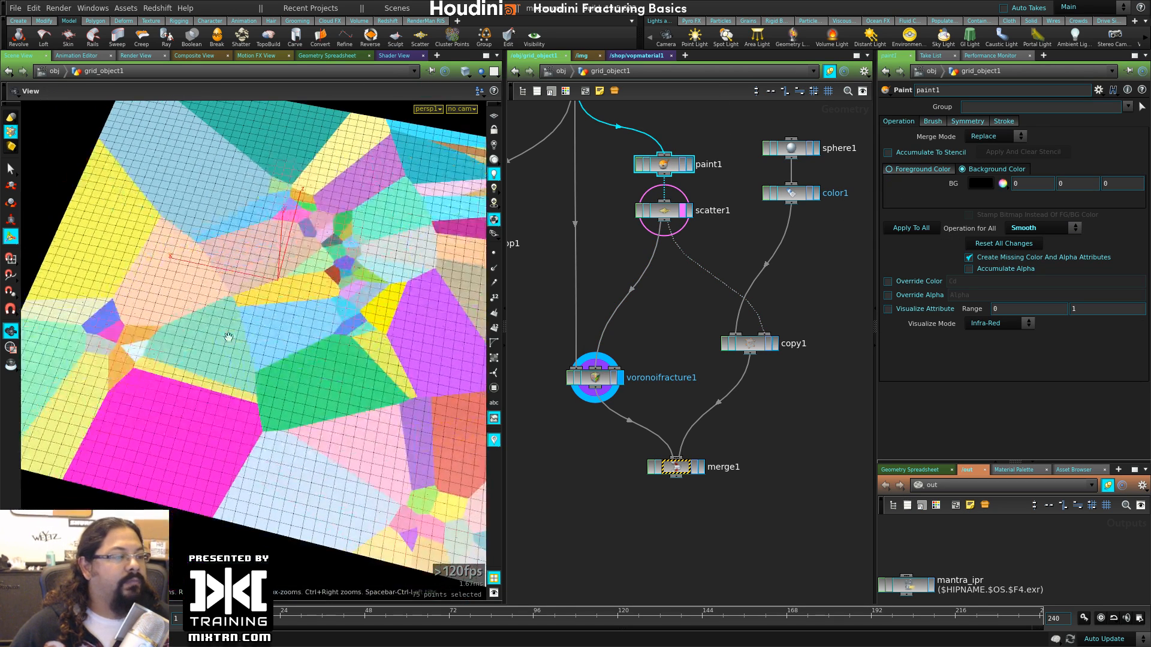
mouse_move(206, 215)
mouse_down()
mouse_move(157, 197)
mouse_move(167, 199)
mouse_up()
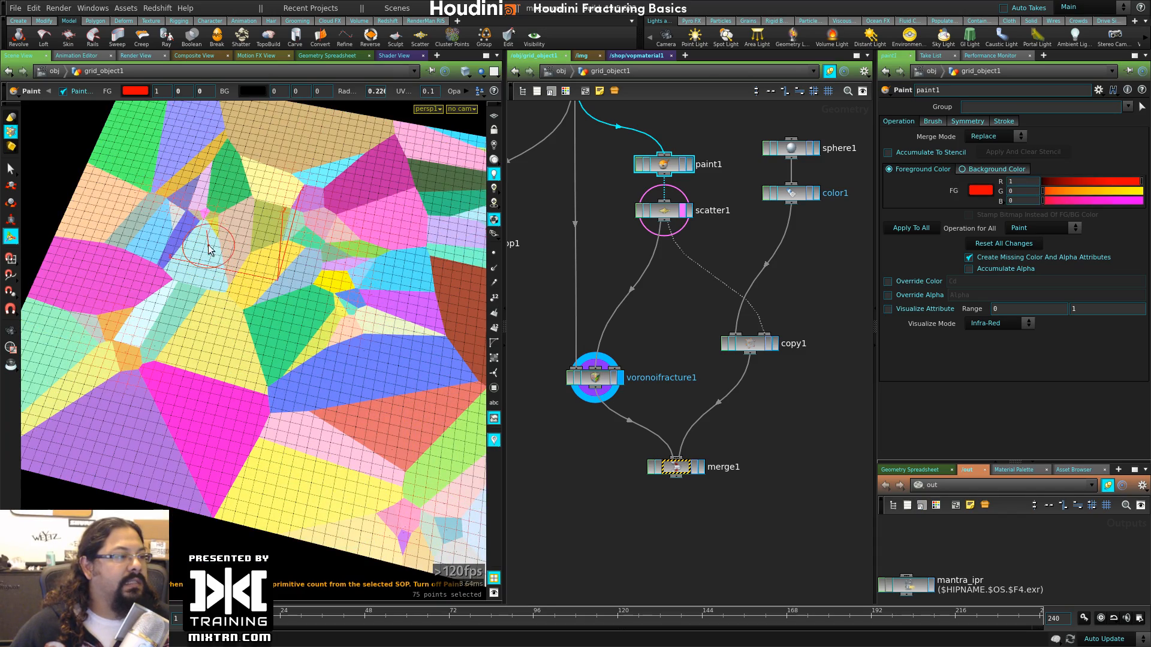
mouse_move(200, 237)
mouse_down()
mouse_move(171, 192)
mouse_move(117, 152)
mouse_up()
alt+right_drag(297, 405, 237, 381)
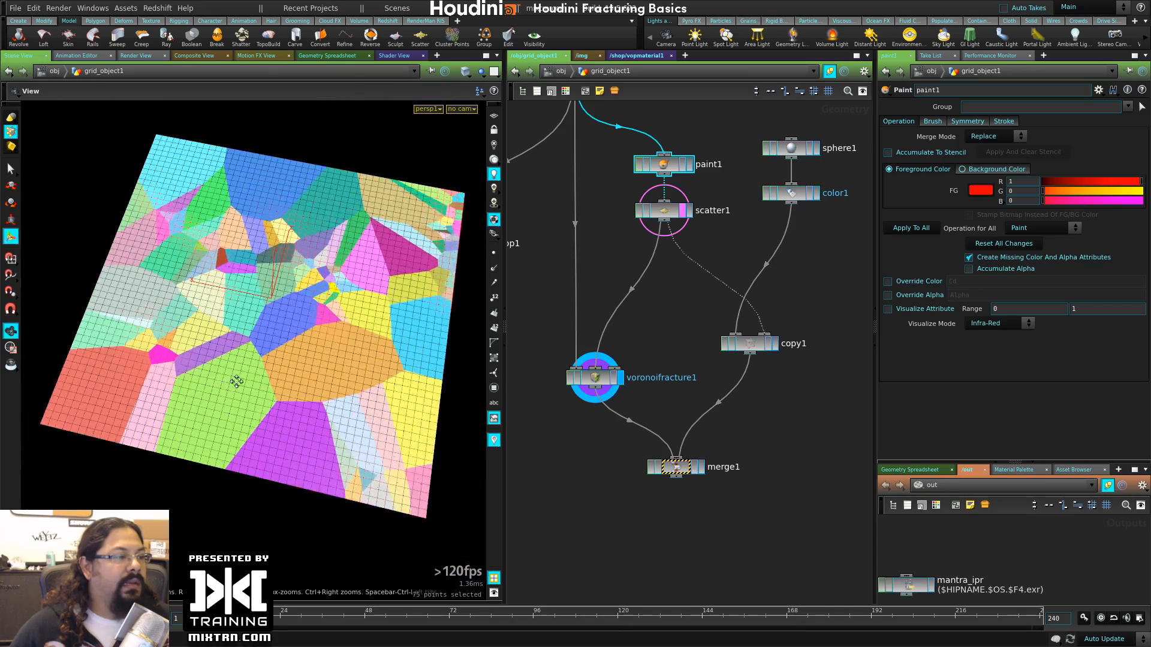
alt+middle_drag(236, 382, 237, 340)
mouse_move(264, 372)
mouse_down()
mouse_move(239, 401)
mouse_move(262, 427)
mouse_move(244, 408)
mouse_move(203, 400)
mouse_move(256, 413)
mouse_move(191, 399)
mouse_move(250, 410)
mouse_up()
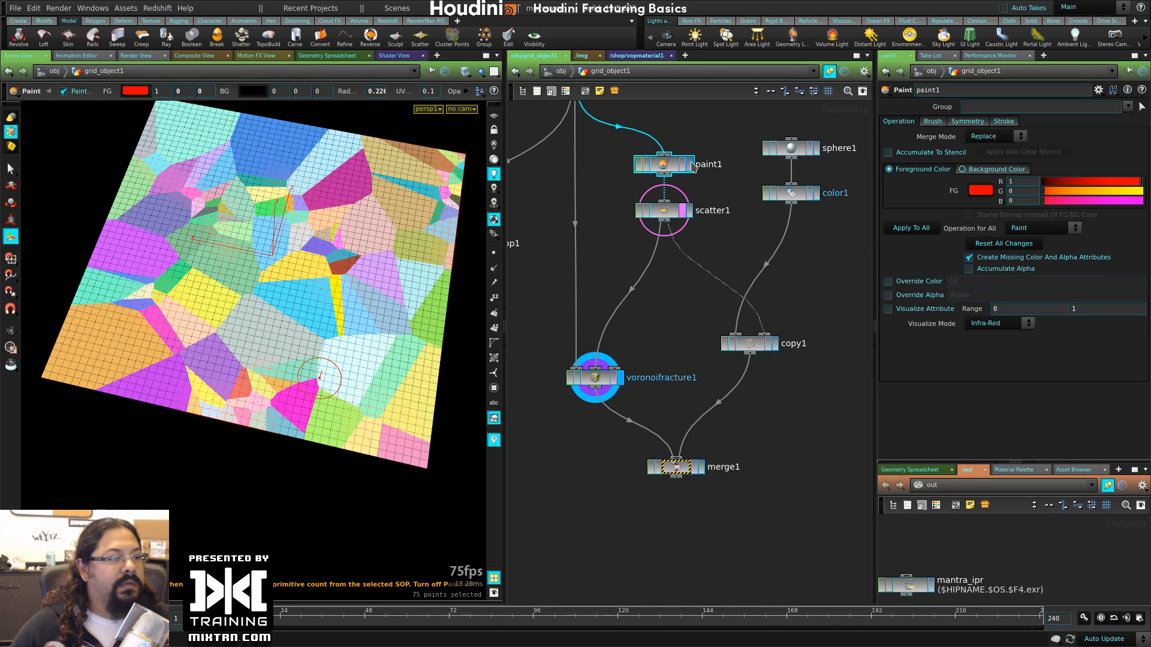
- Display paint1, scatter1 and voronoifracture1 in turn to compare the painted color, points and fracture
click(690, 165)
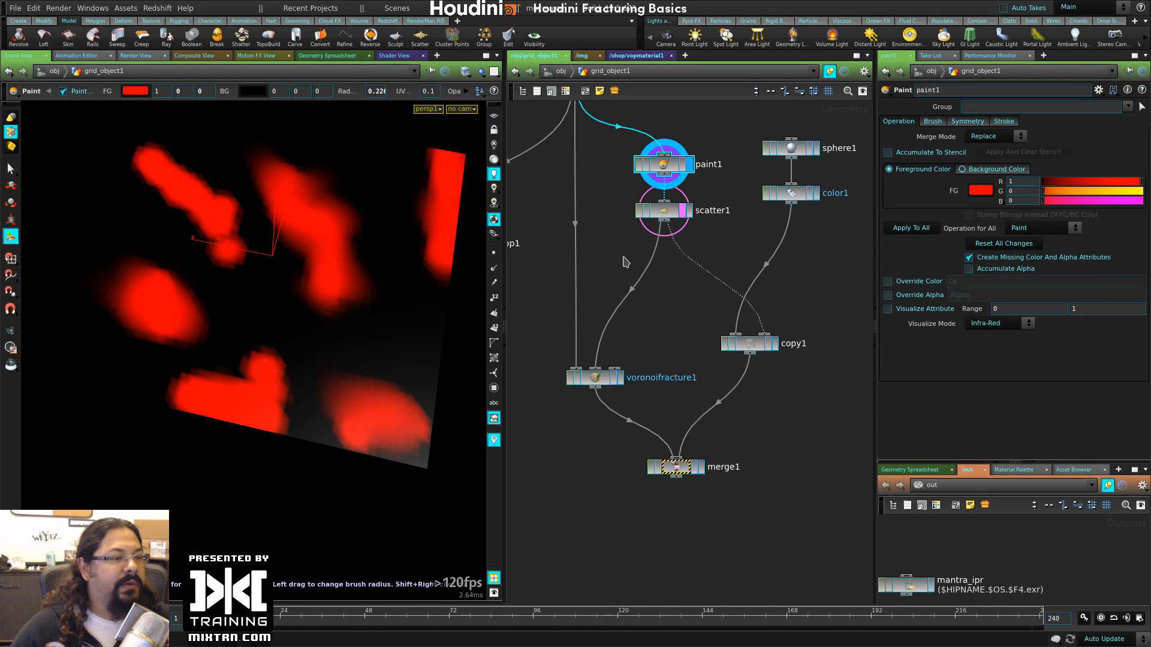
click(688, 211)
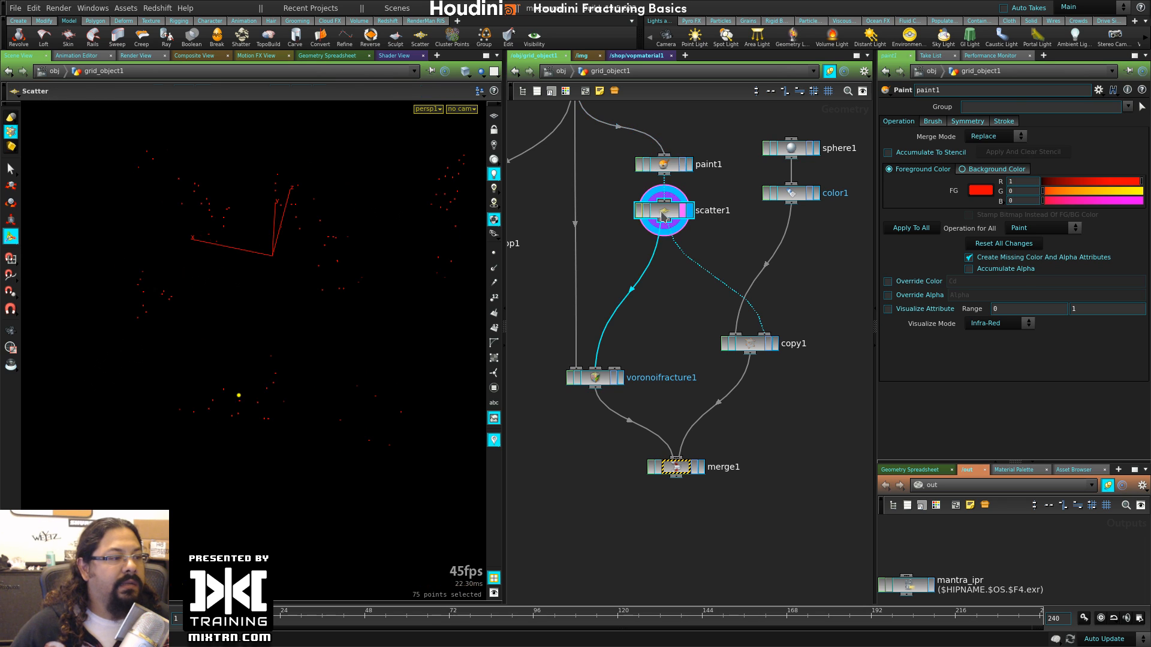
click(621, 382)
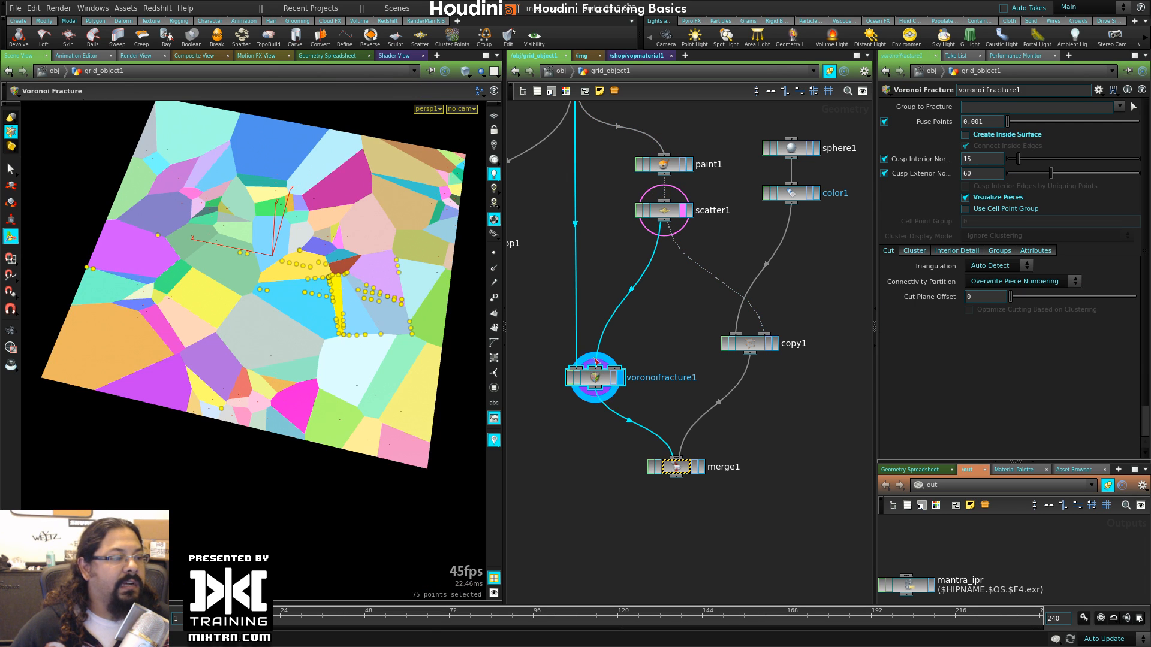
- Set scatter1's Force Total Count to 200
click(666, 212)
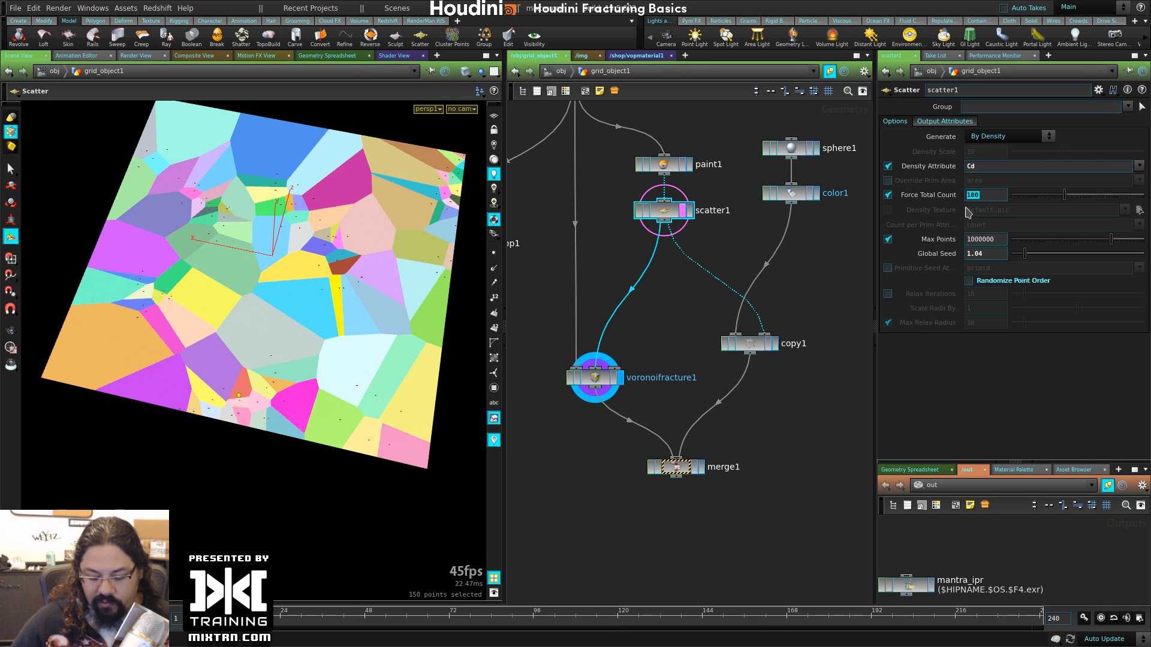
text(200)
key(Return)
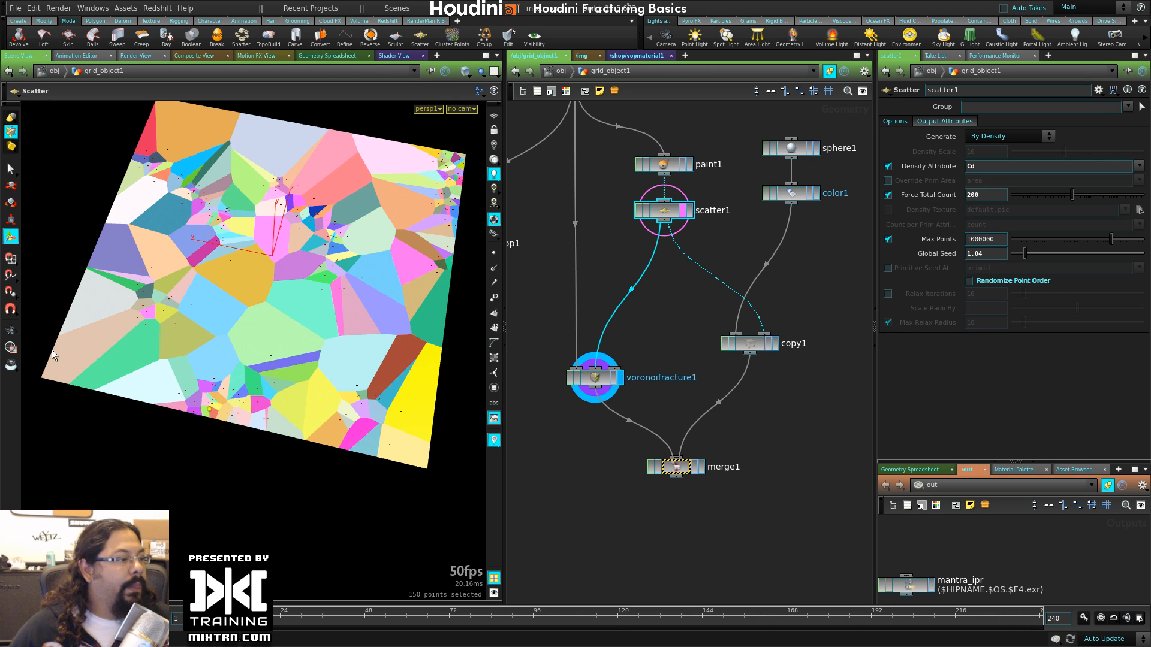
- Paint a red patch on the grid's unpainted corner with paint1
click(670, 167)
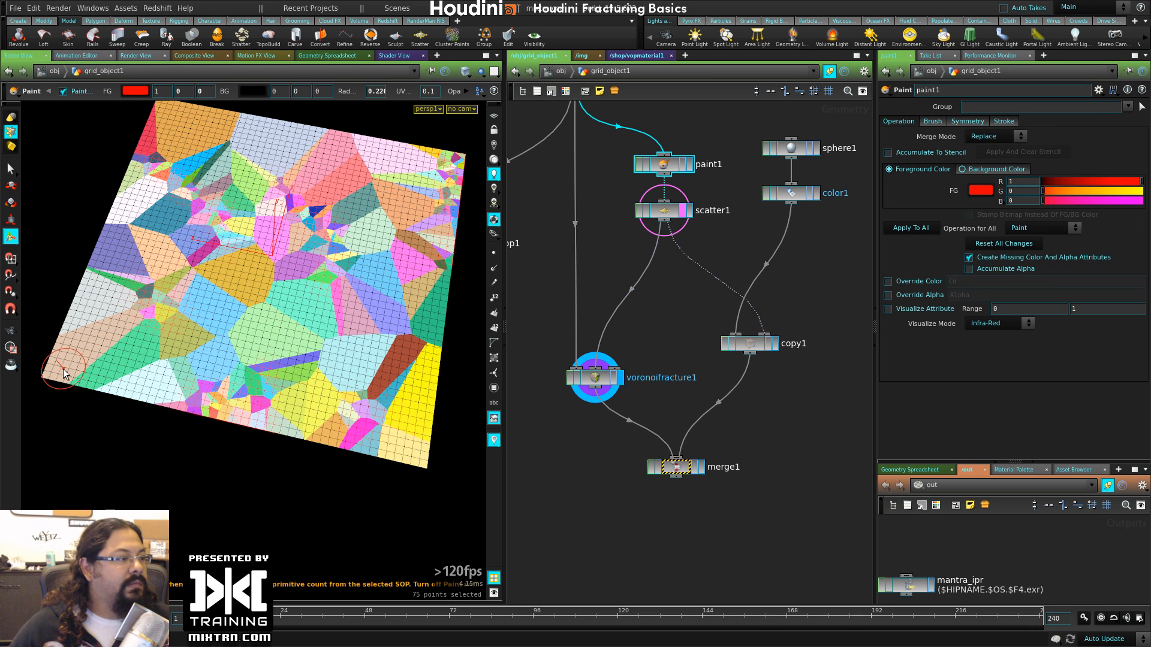
drag(63, 361, 96, 405)
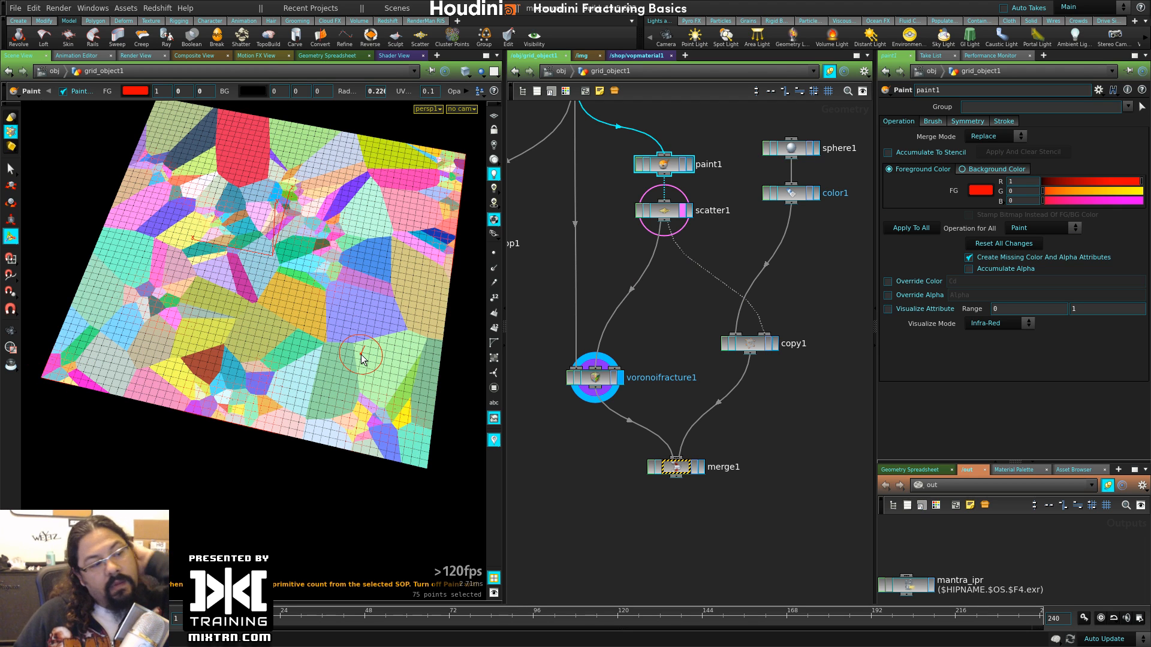
- Display paint1, set its foreground color's R value to 0 and flood the whole grid with black
click(690, 164)
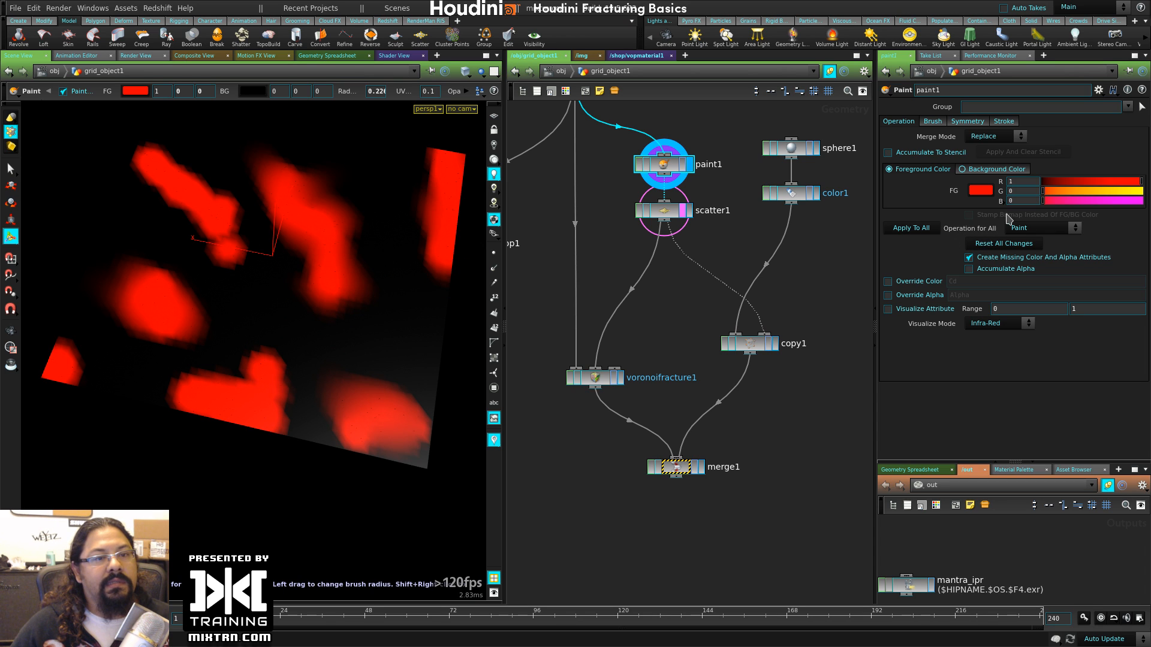
click(983, 190)
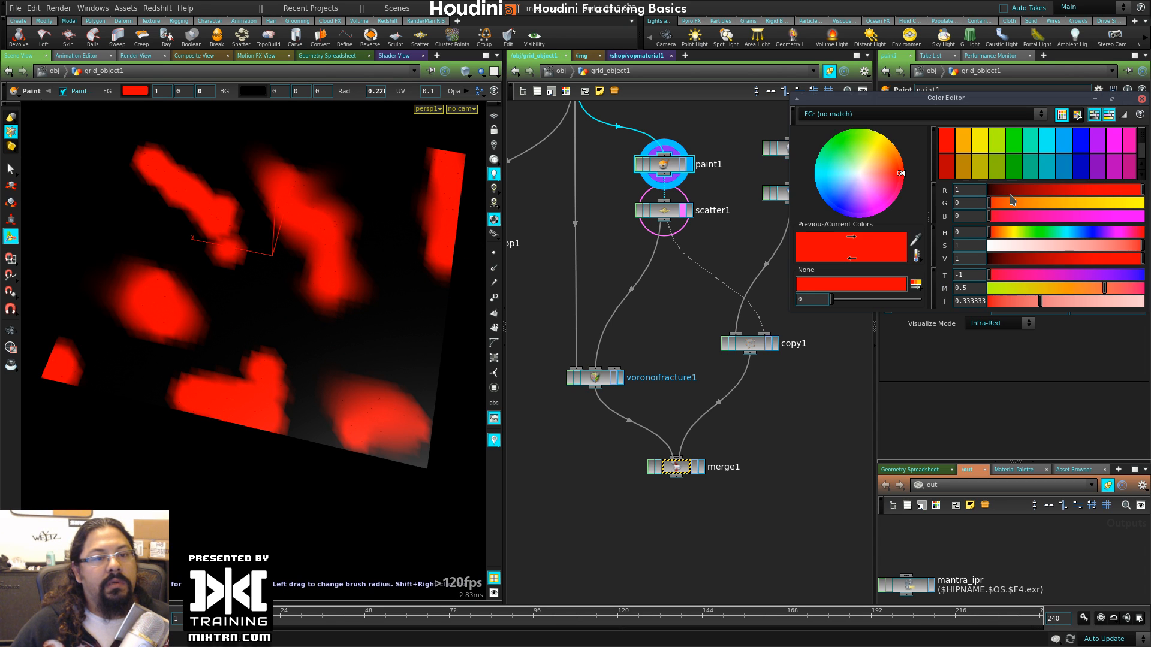
drag(1008, 191, 985, 190)
click(1142, 100)
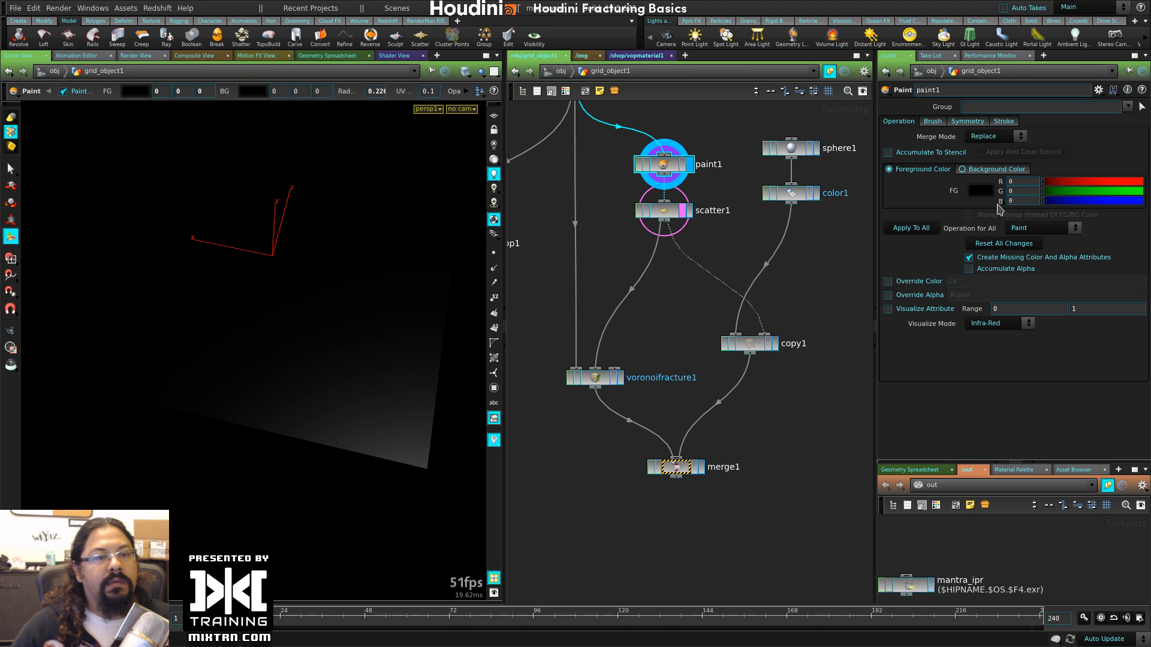
- Set paint1's foreground R value to 1 and paint a branching red crack shape across the grid
mouse_move(1125, 190)
mouse_down()
mouse_move(1142, 191)
mouse_move(1019, 191)
mouse_move(1143, 182)
mouse_up()
mouse_move(248, 391)
mouse_down()
mouse_move(303, 128)
mouse_move(315, 129)
mouse_up()
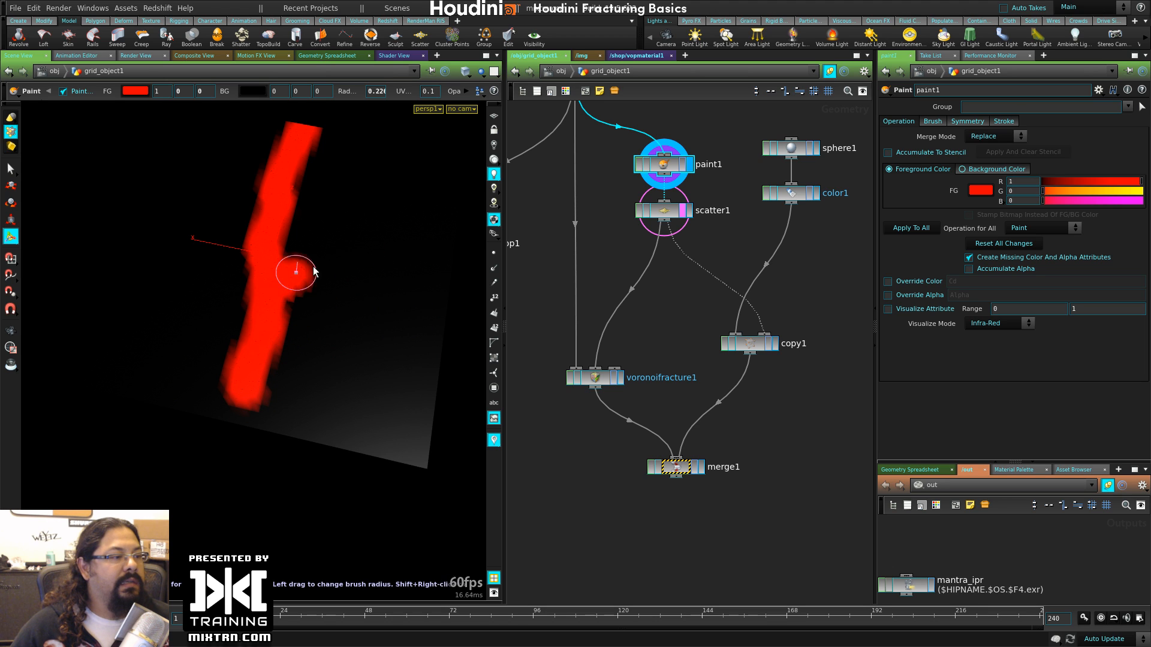
mouse_move(296, 272)
mouse_down()
mouse_move(321, 257)
mouse_move(249, 206)
mouse_move(176, 111)
mouse_up()
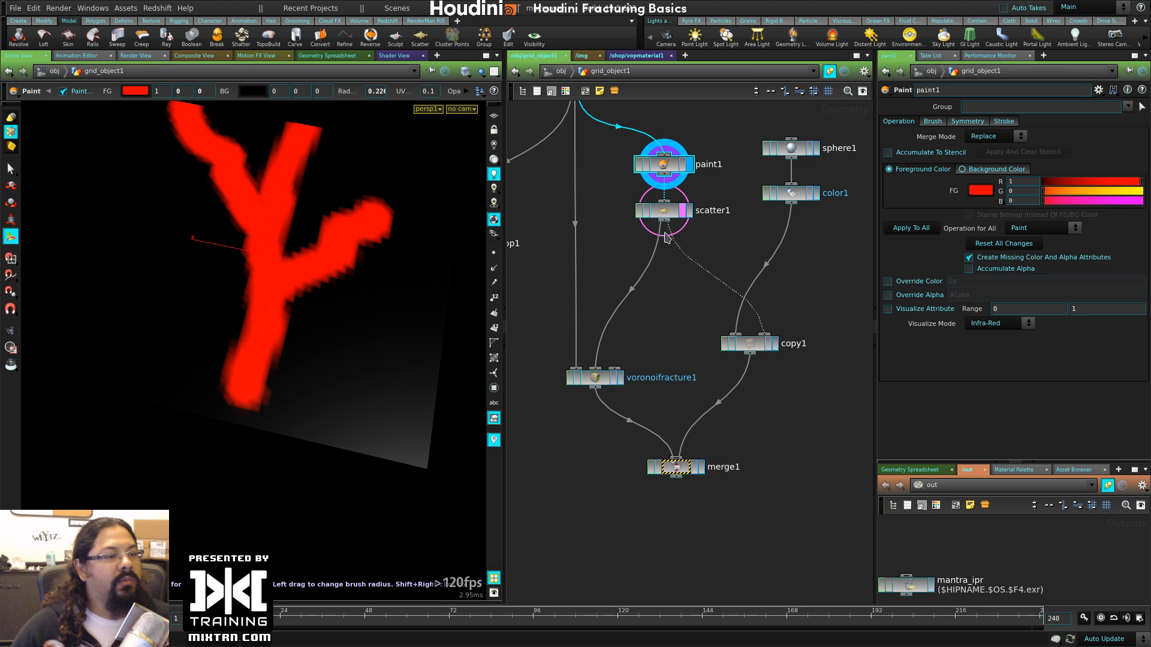
- Display scatter1's result and return the display to voronoifracture1 to view the fracture along the painted branches
click(686, 212)
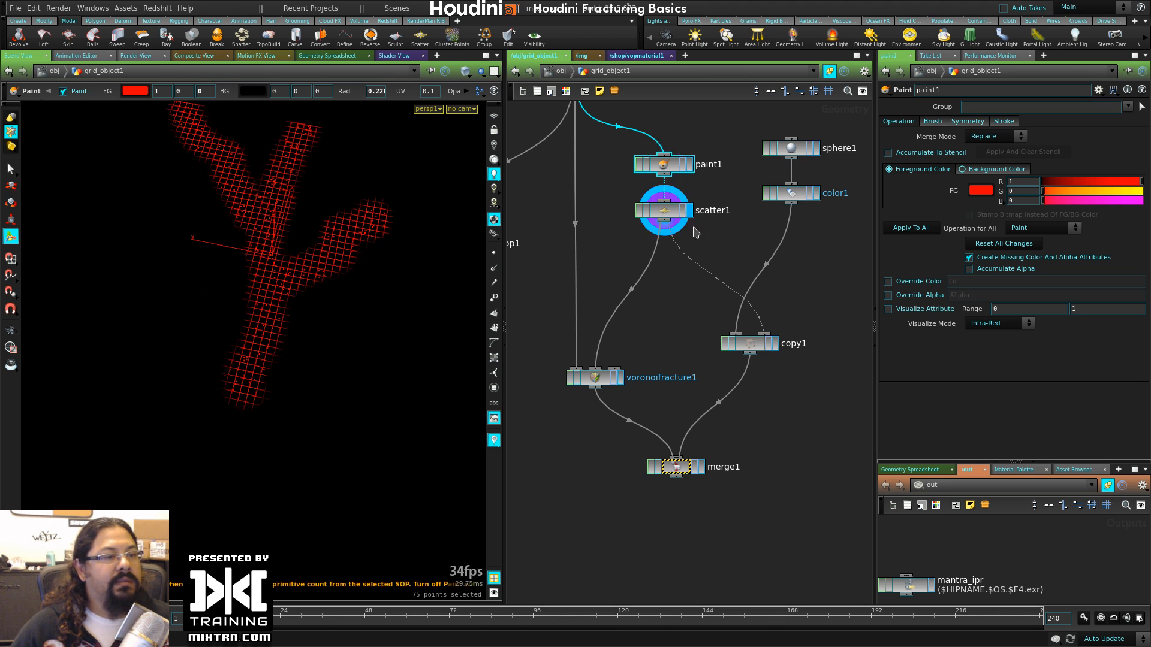
click(619, 385)
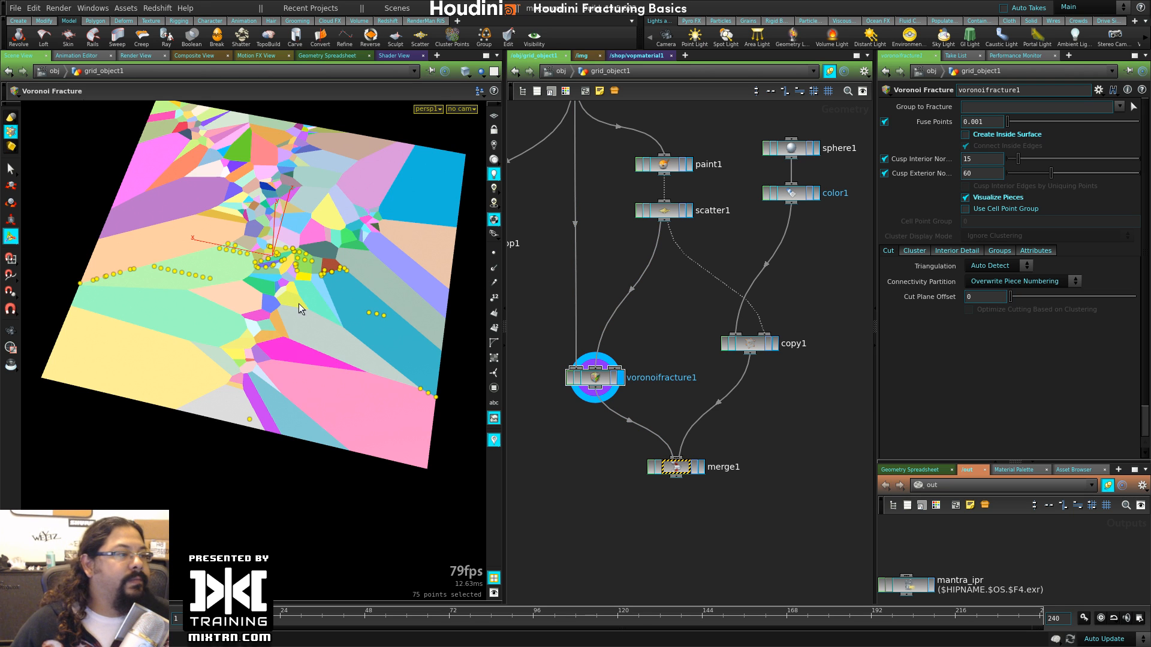
scroll(354, 327, down, 4)
alt+drag(353, 326, 250, 391)
middle_drag(622, 265, 666, 374)
key(Tab)
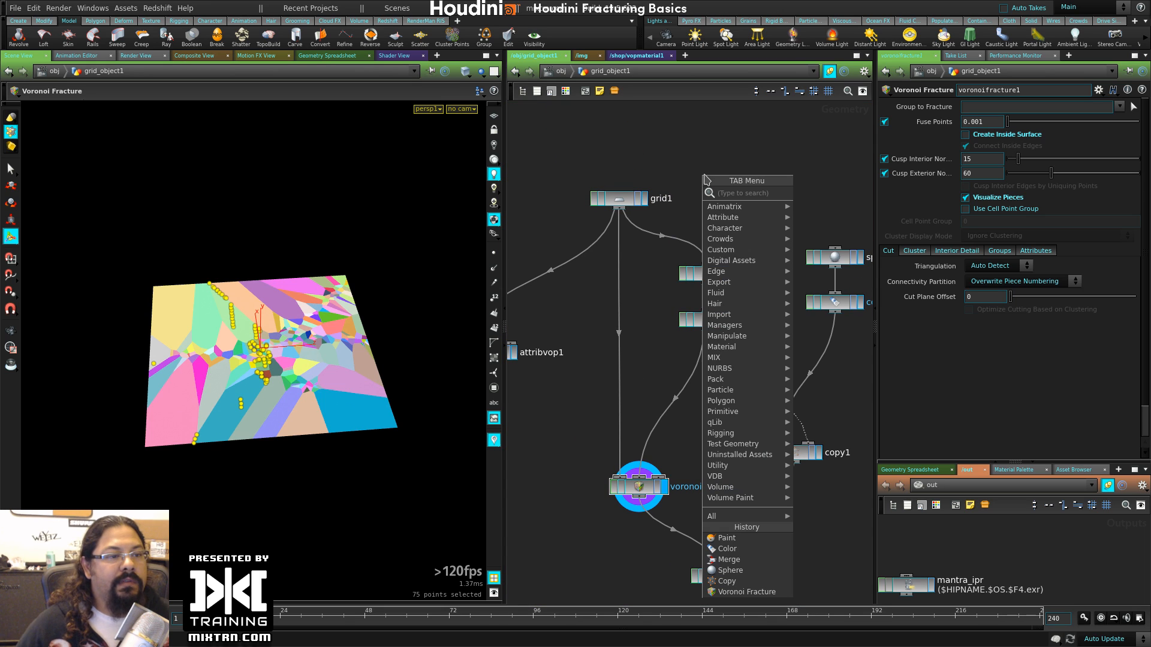
key(ctrl+s)
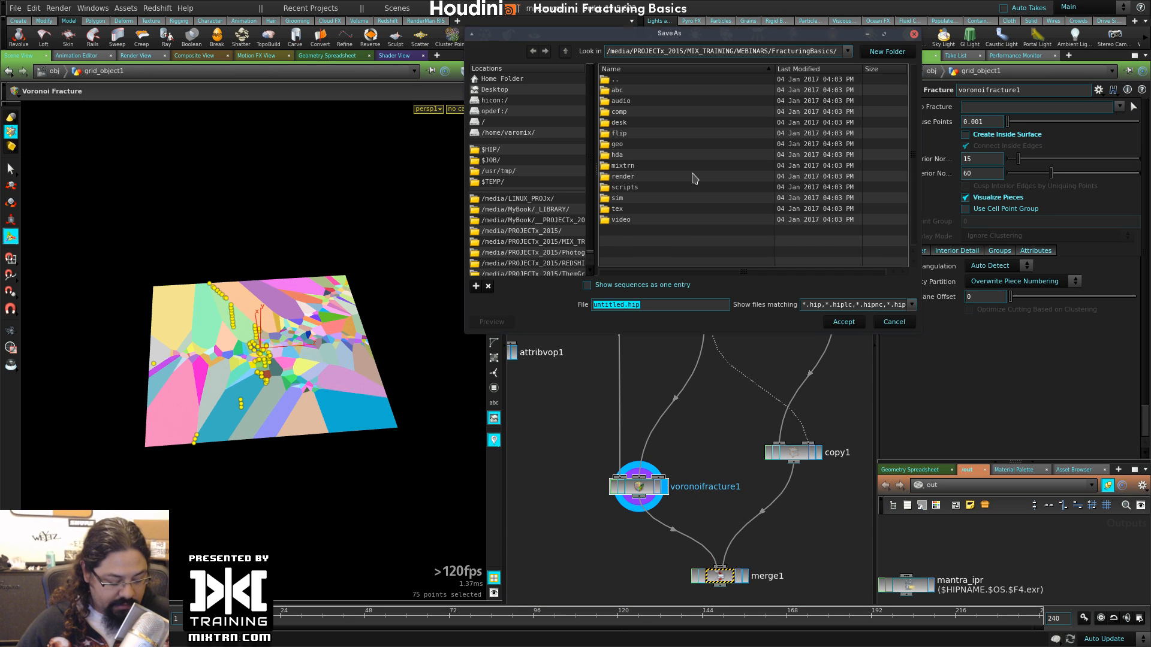
text(u)
click(894, 322)
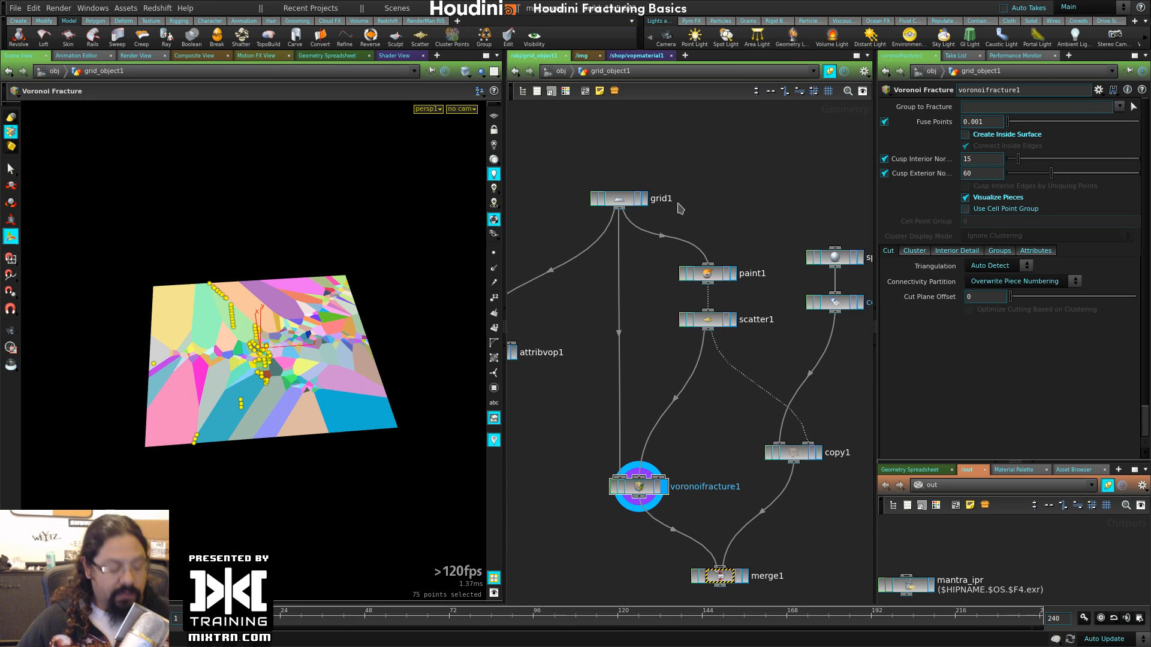
- Save the scene in the FracturingBasics folder as mixtrn_fracturing_1
key(ctrl+s)
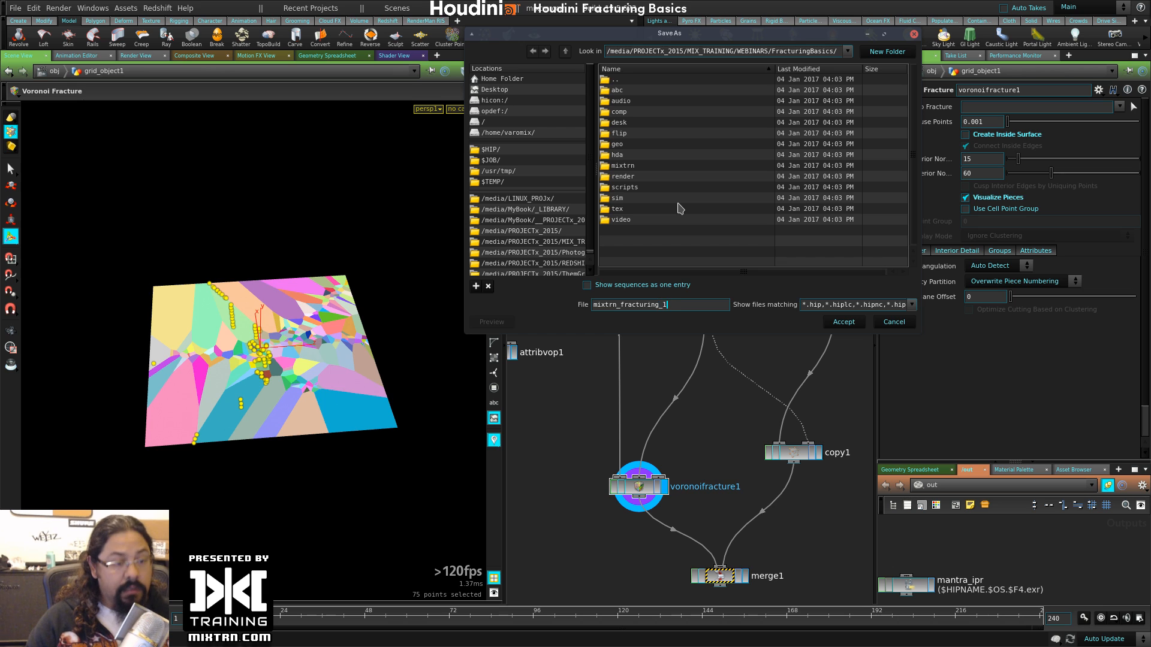
key(Return)
- Leave the grid_object1 network and go up to the obj level
middle_drag(721, 189, 687, 240)
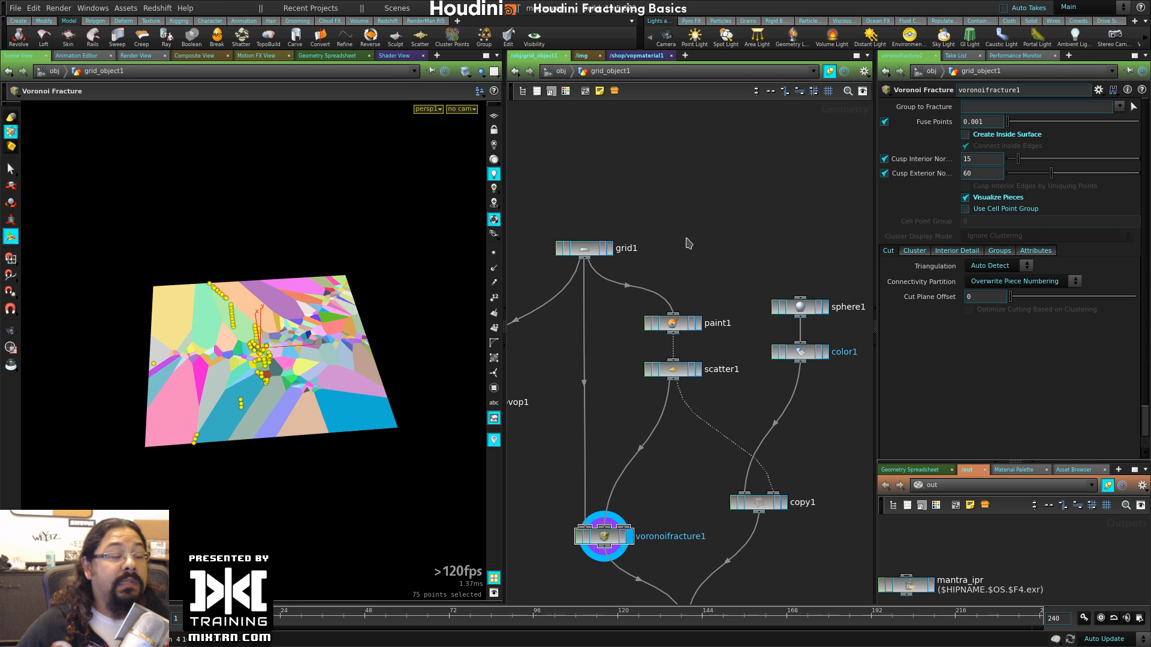
key(Tab)
key(Escape)
click(561, 71)
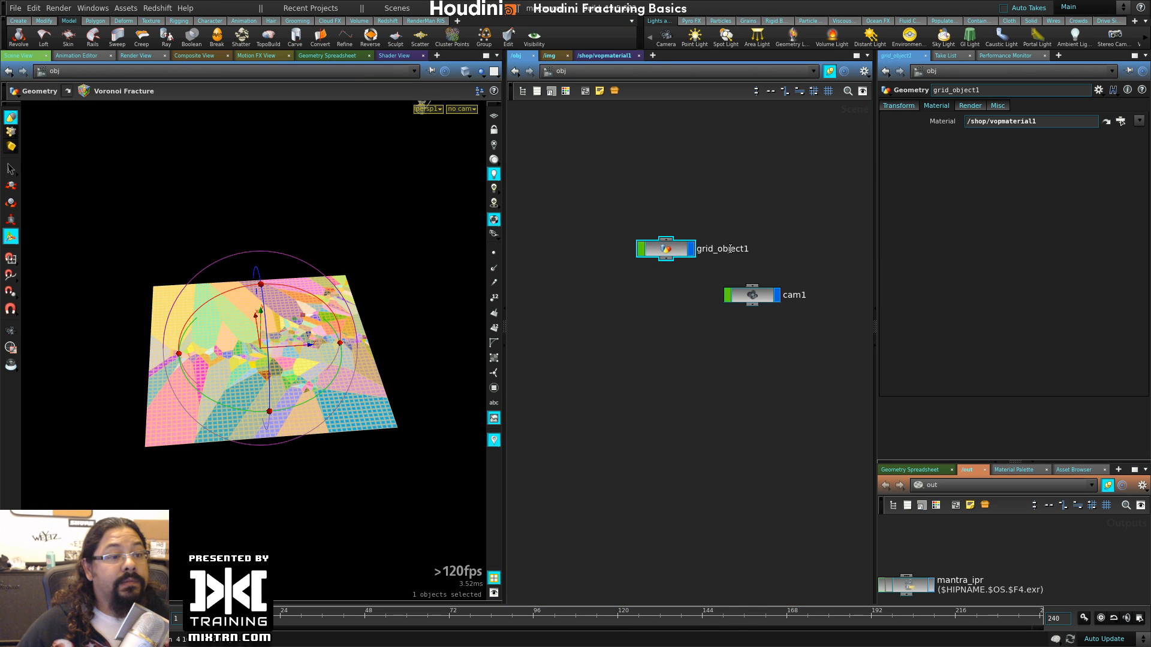
drag(660, 251, 573, 248)
key(Tab)
text(boic)
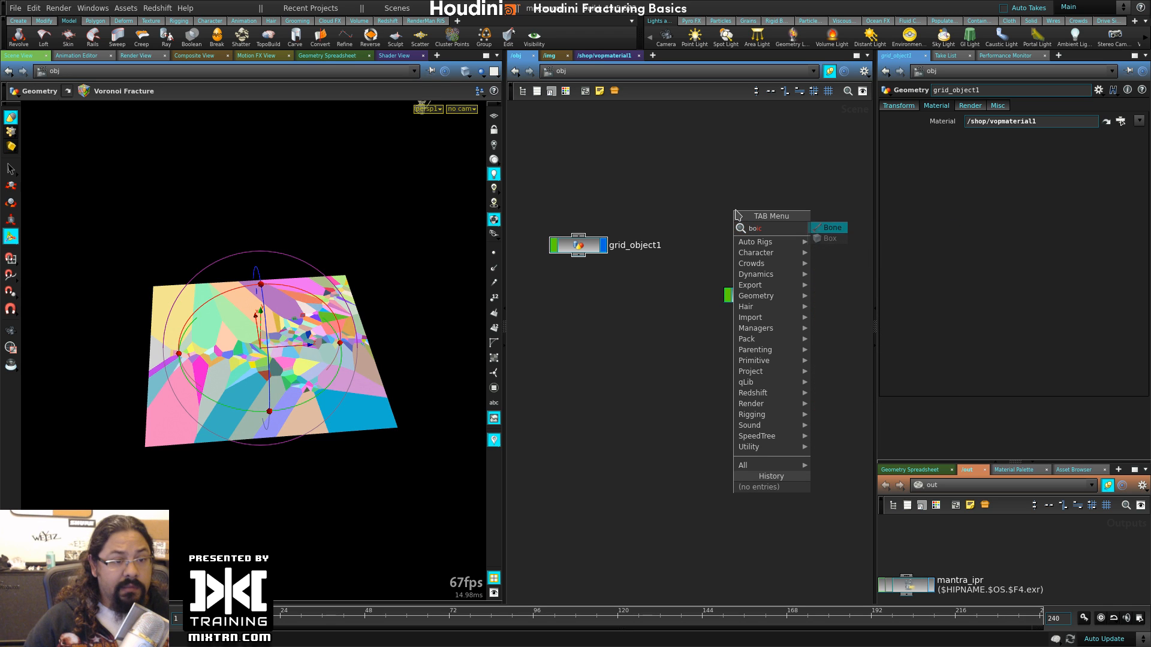
key(Down)
key(Return)
click(736, 210)
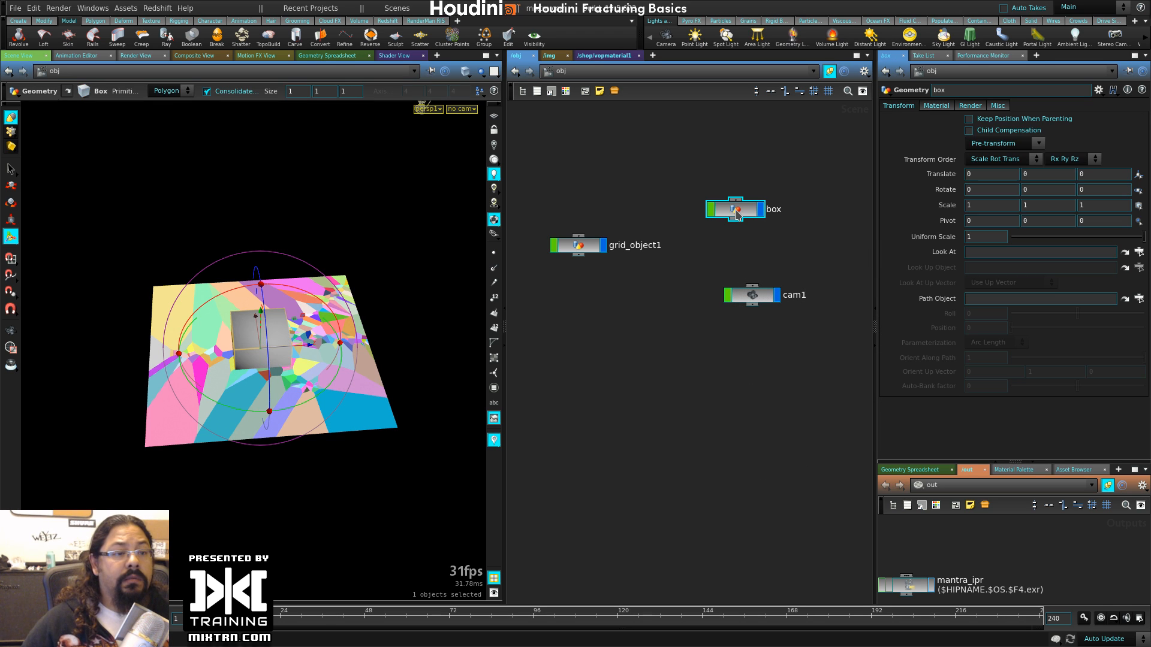
key(Delete)
- Add a Box geometry object at the obj level and enter its network
key(Tab)
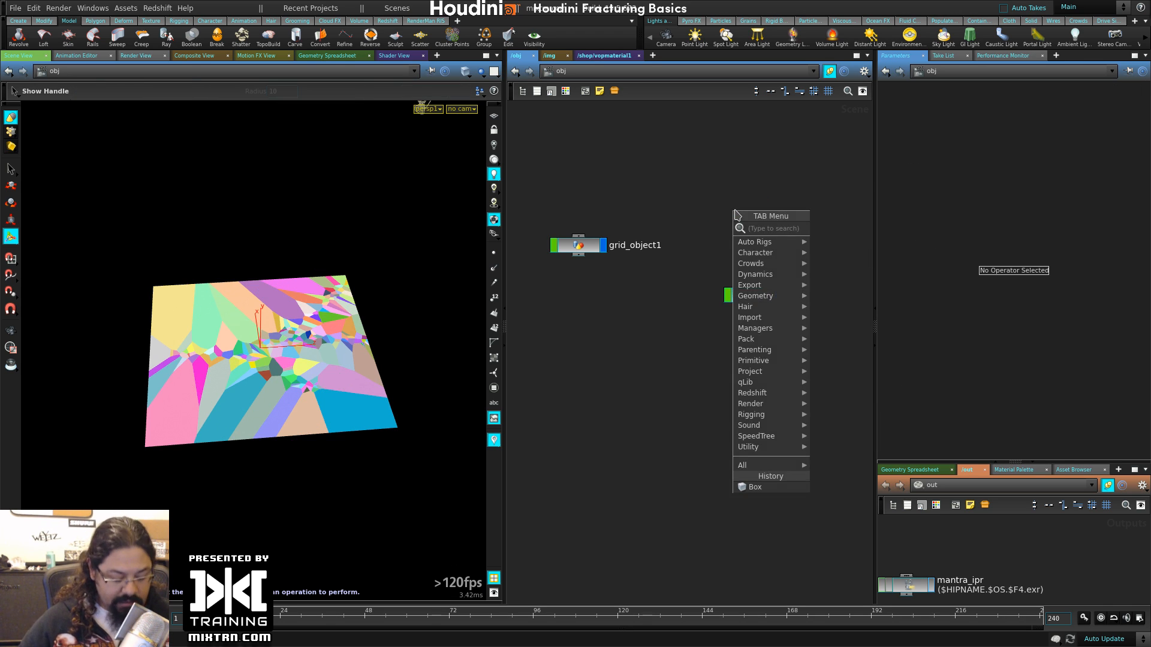
text(bo)
key(Down)
key(Return)
click(738, 210)
drag(739, 211, 730, 246)
drag(690, 358, 653, 286)
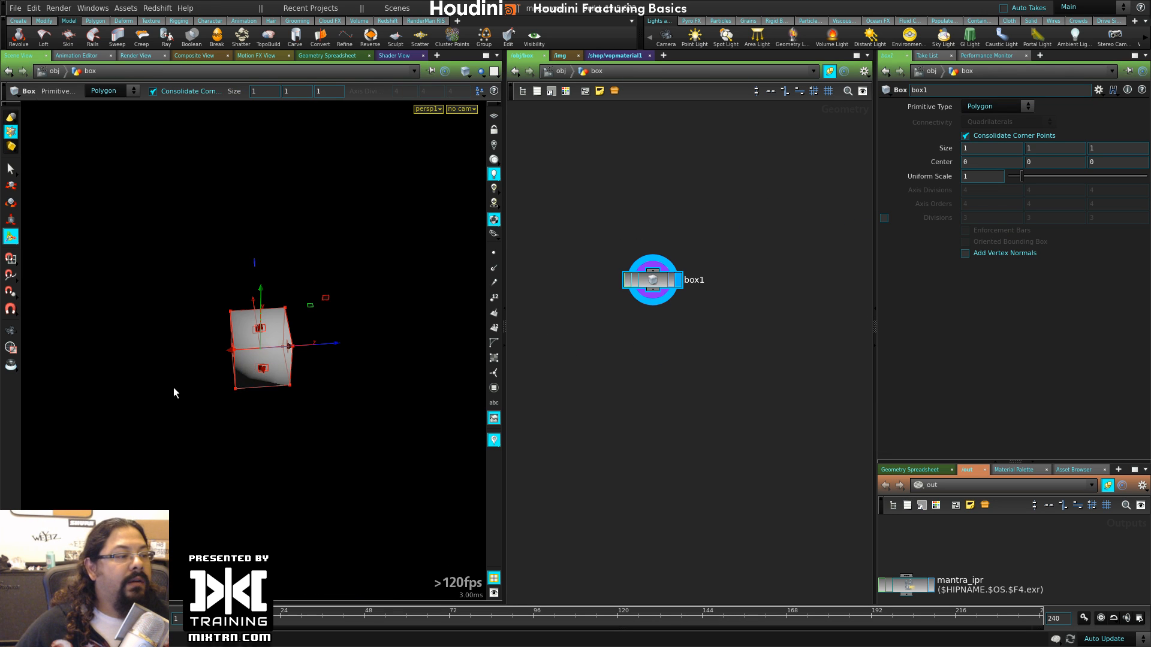
- Fracture box1 with the Shatter tool and automatically lay out the resulting nodes
alt+drag(174, 387, 178, 384)
alt+right_drag(178, 383, 333, 386)
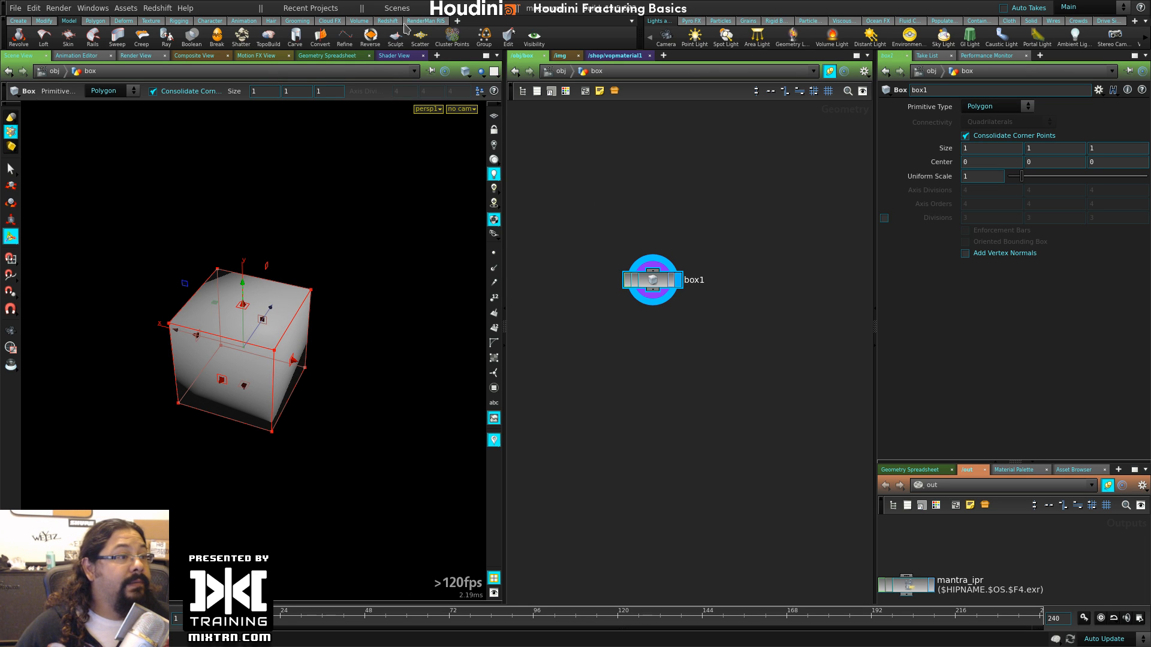
click(243, 40)
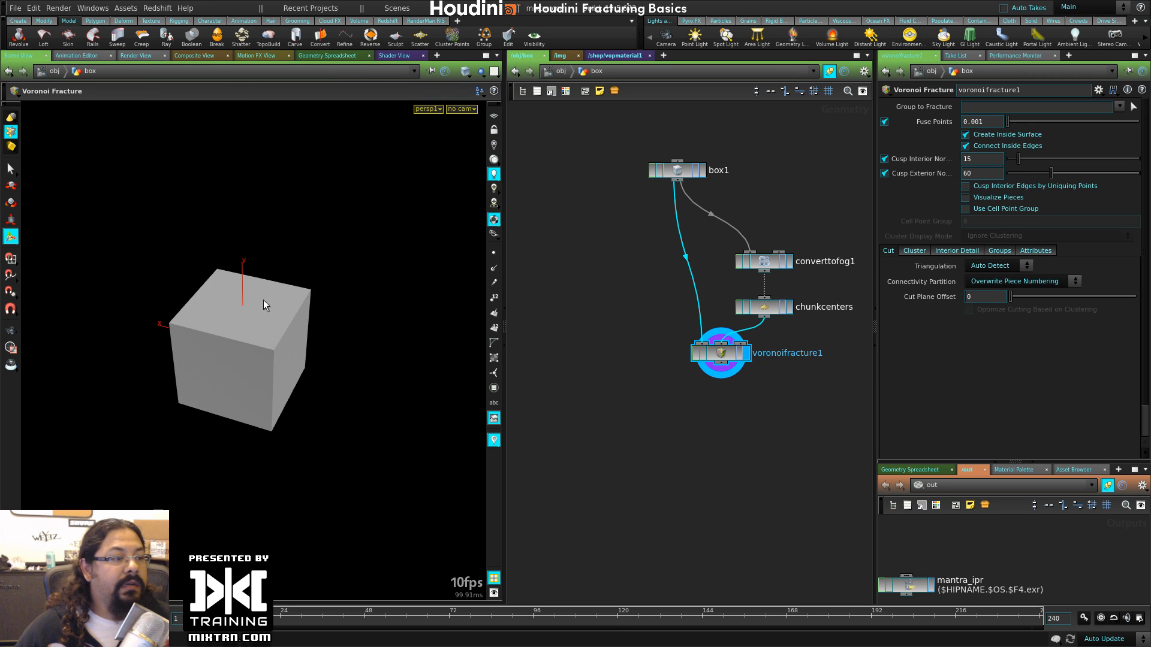
middle_drag(797, 402, 704, 384)
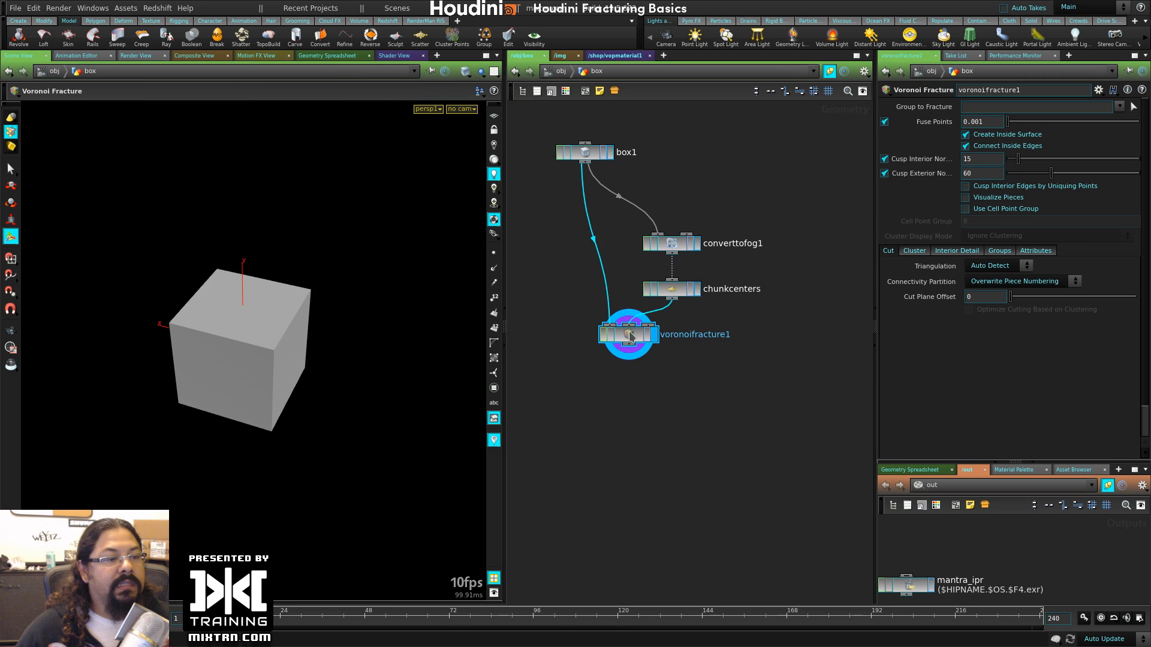
key(l)
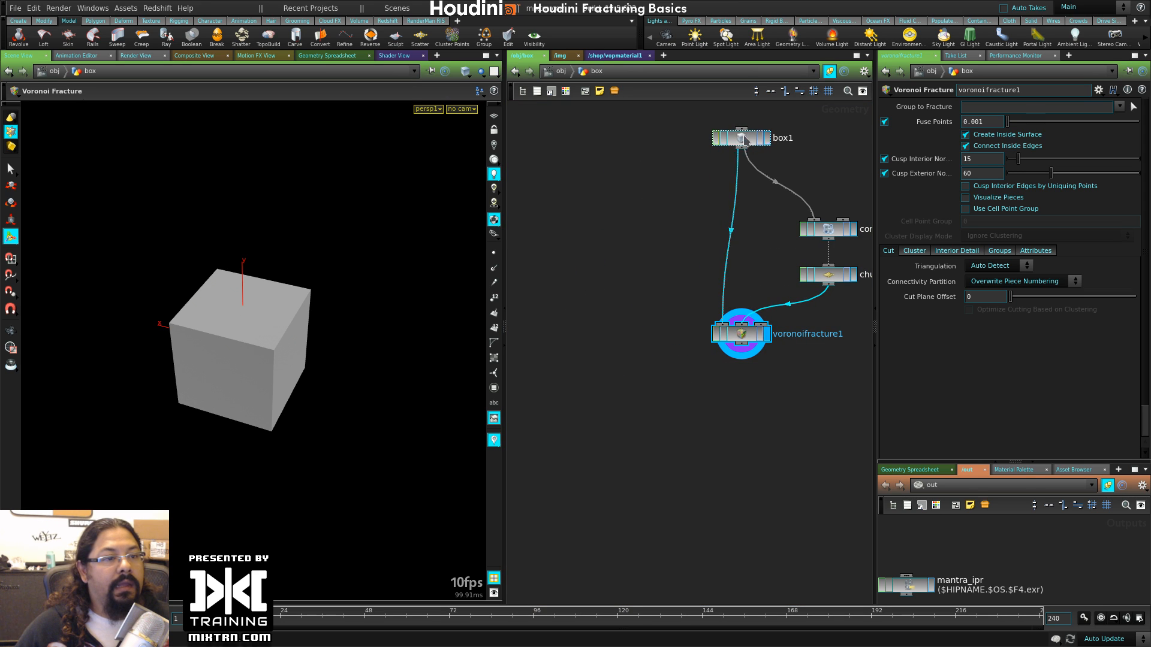
- Space out the fracture nodes, enable Visualize Pieces on voronoifracture1 and inspect the coloured pieces on the box
drag(749, 144, 748, 162)
middle_drag(750, 289, 606, 303)
drag(696, 246, 695, 249)
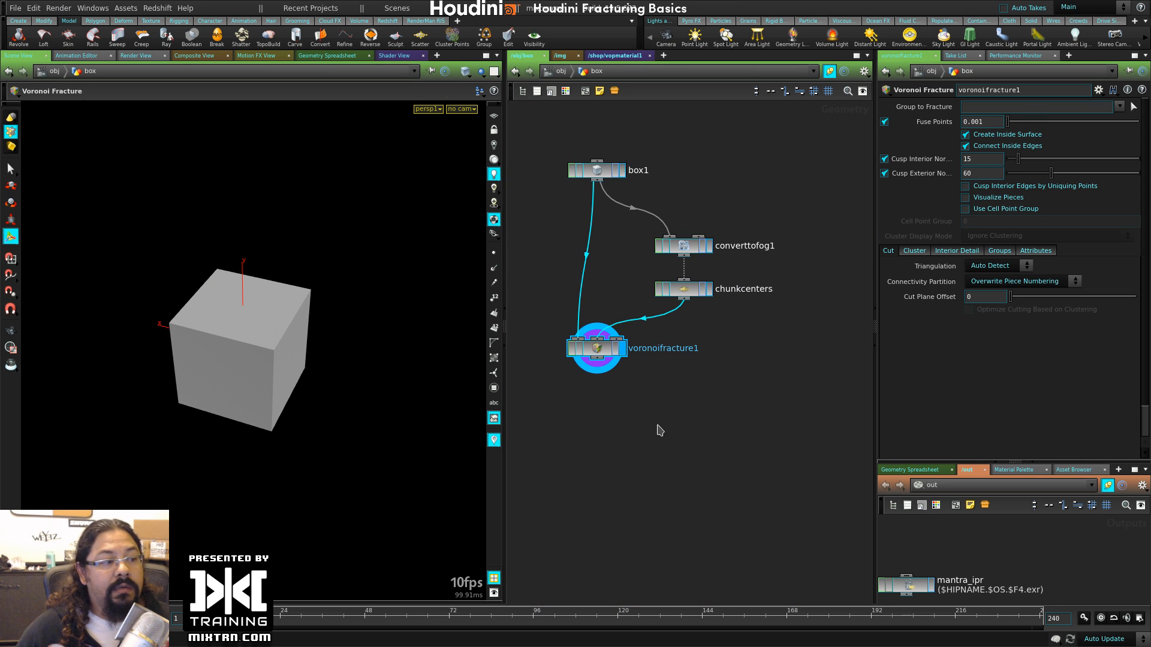
drag(606, 360, 606, 375)
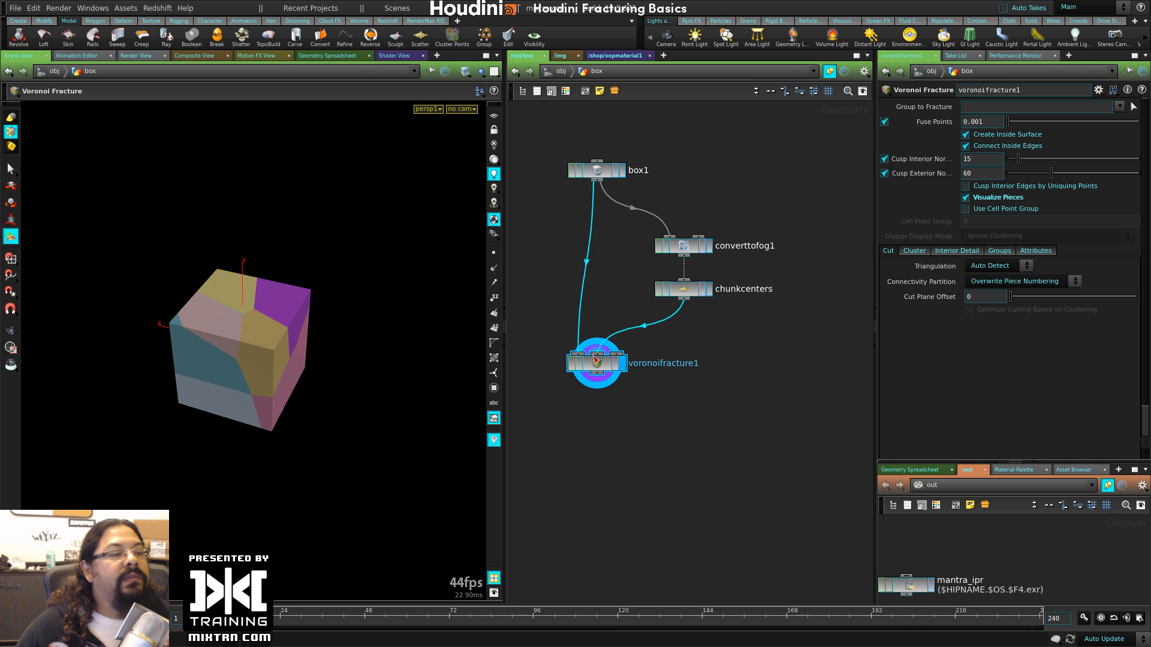
drag(594, 359, 608, 363)
alt+drag(178, 326, 226, 361)
alt+right_drag(226, 361, 278, 382)
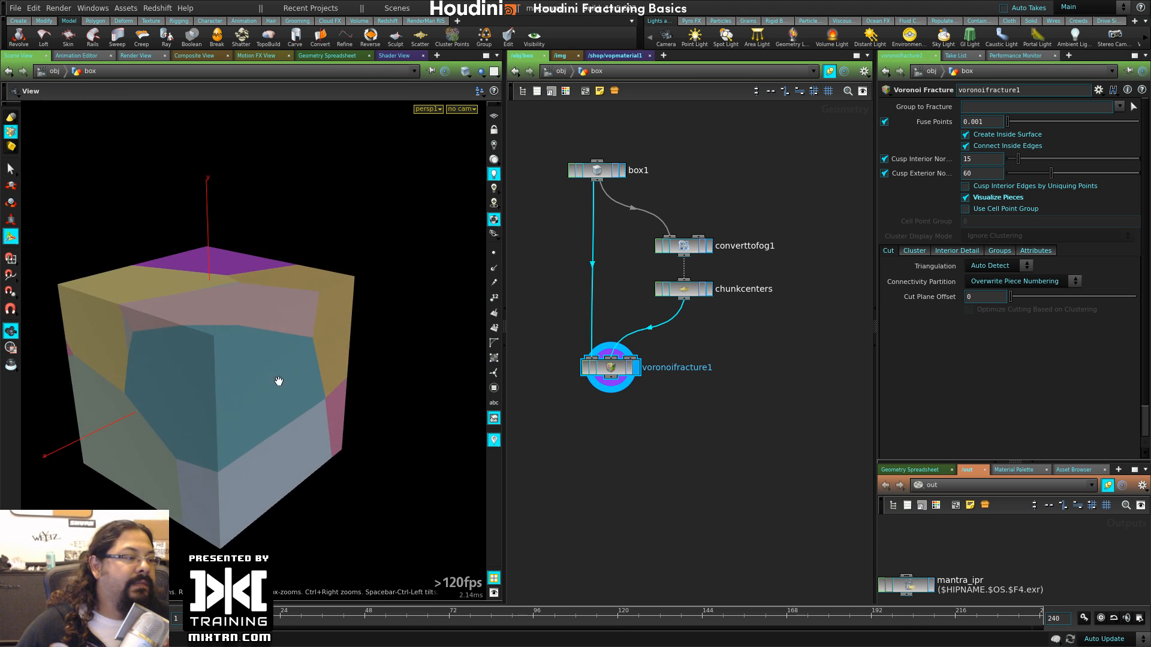
drag(279, 381, 335, 360)
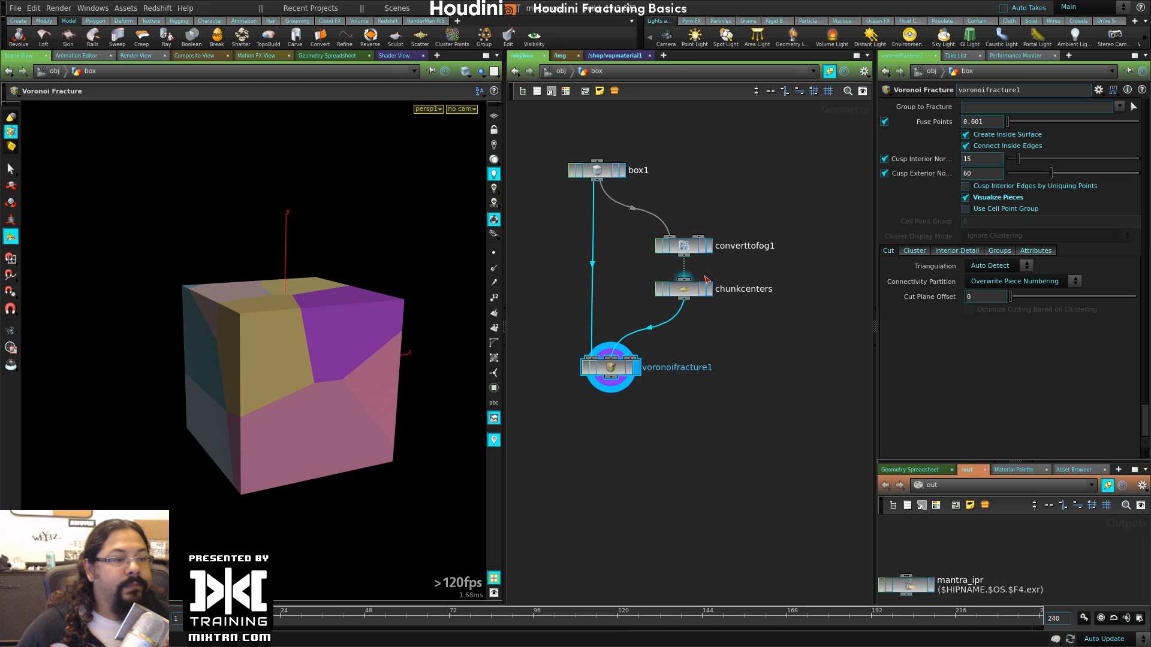
- Add a Sphere node beside chunkcenters in the box network
middle_drag(743, 339, 724, 298)
key(Tab)
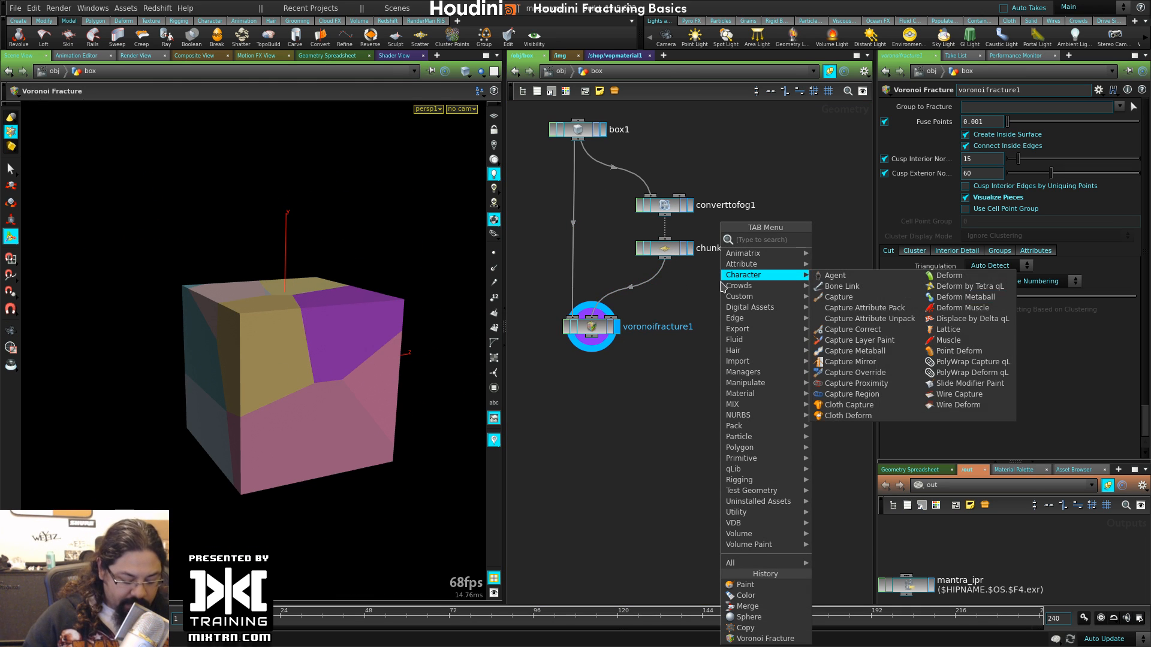
text(sphere)
key(Return)
click(772, 299)
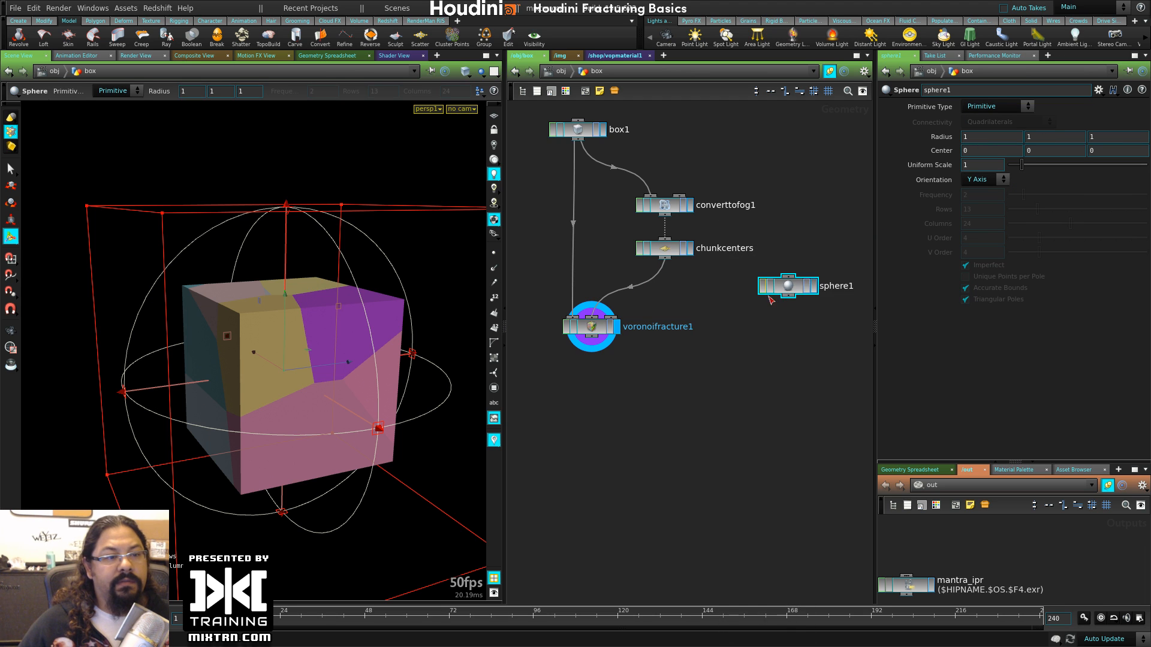
- Add a Copy node with sphere1 as its source and chunkcenters as its template, and display its result
middle_drag(738, 338, 697, 327)
key(Tab)
text(copy)
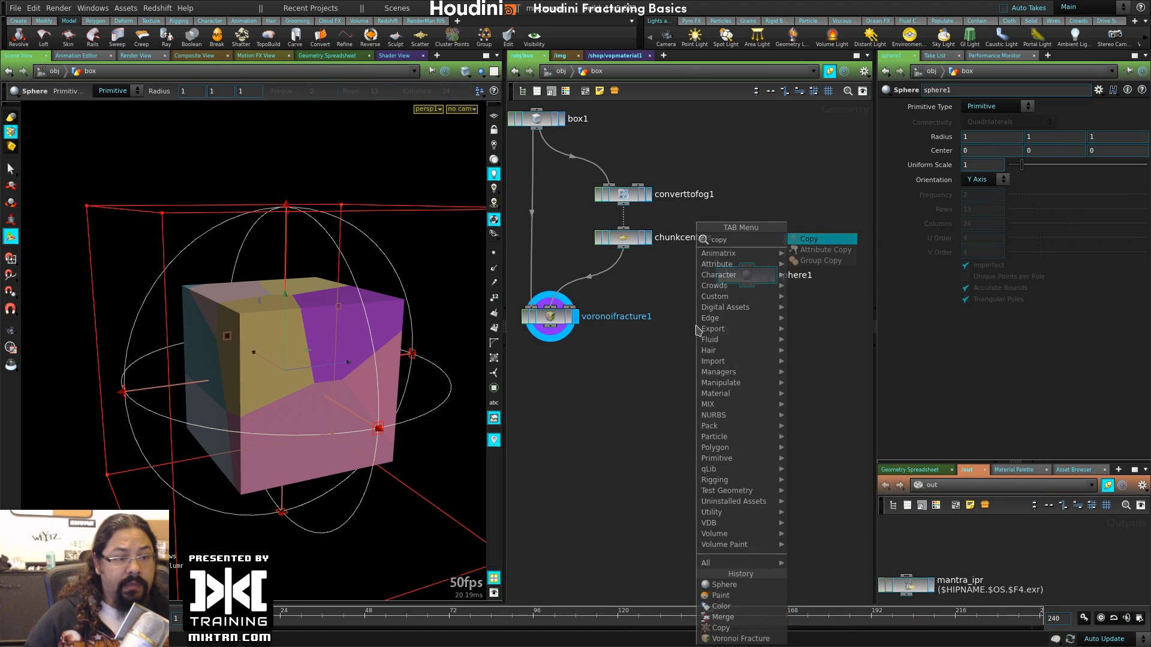
key(Return)
click(758, 330)
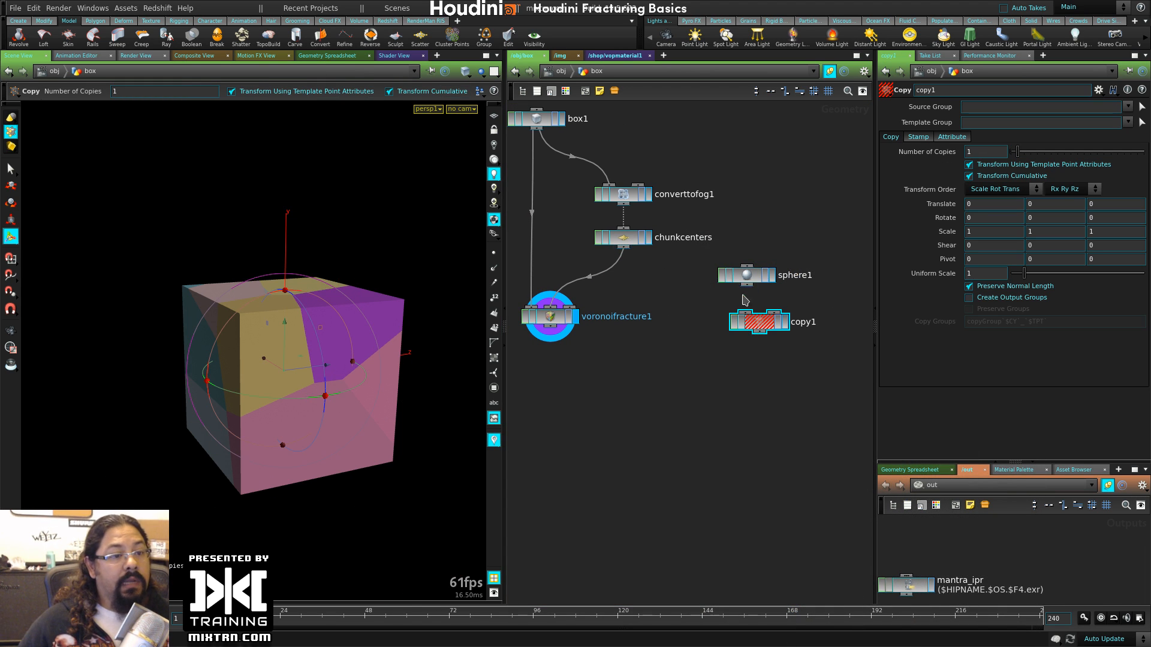
drag(749, 301, 745, 312)
drag(624, 245, 774, 313)
click(785, 322)
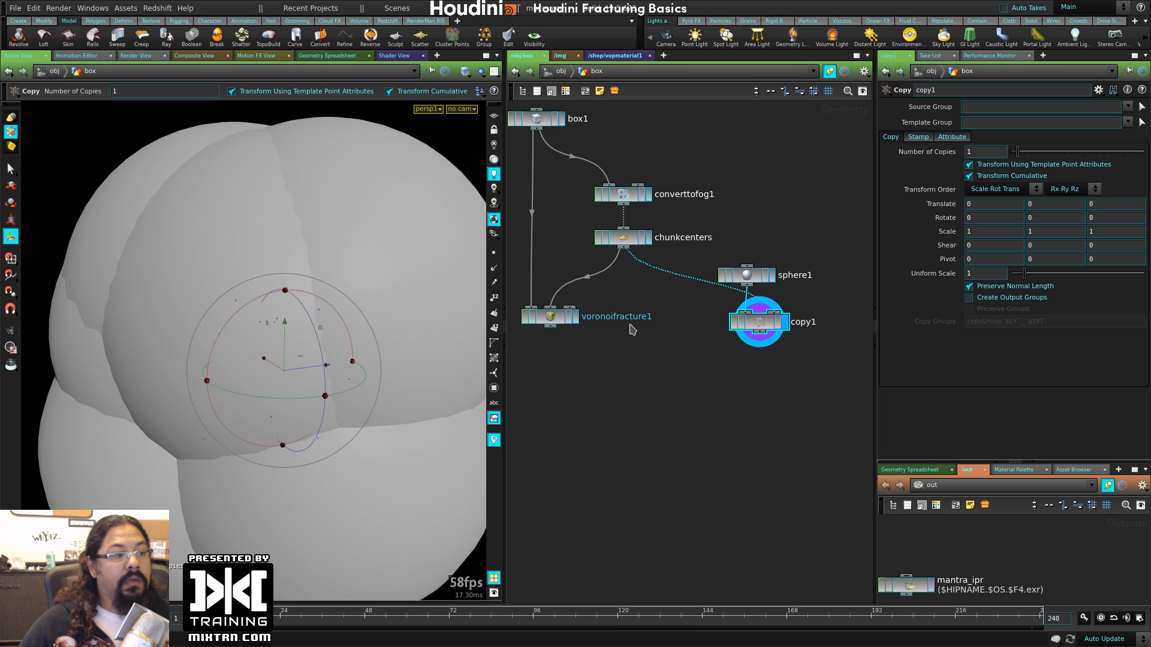
- Set sphere1's radius to 0.4 on all three axes
scroll(270, 386, down, 3)
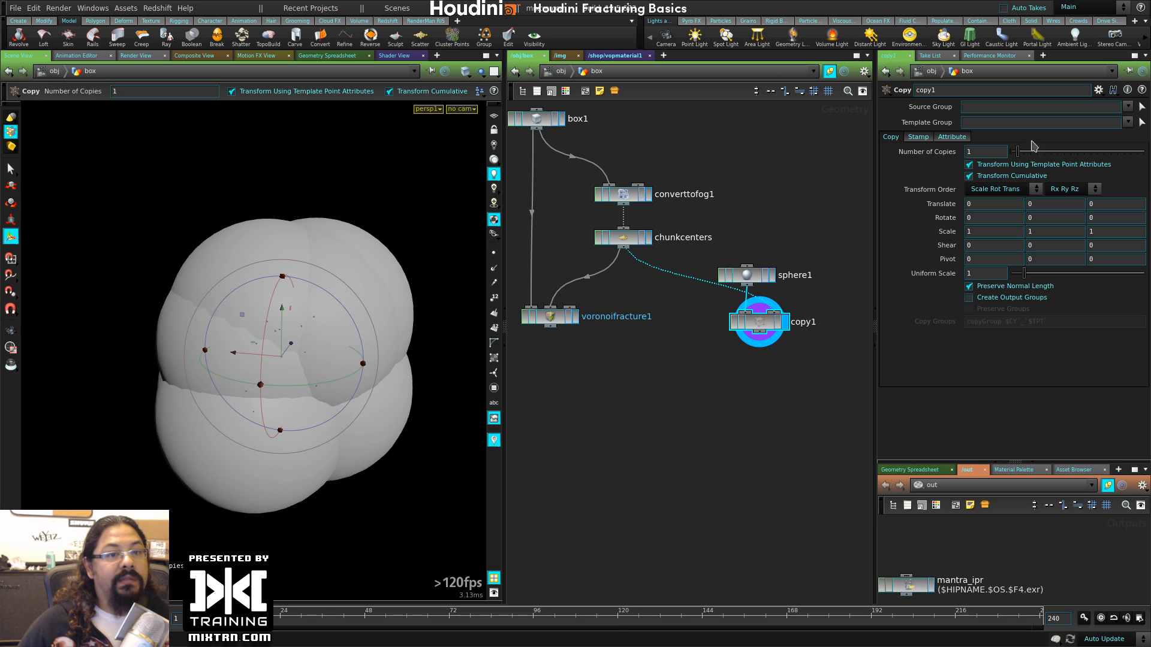
drag(754, 279, 766, 278)
click(783, 273)
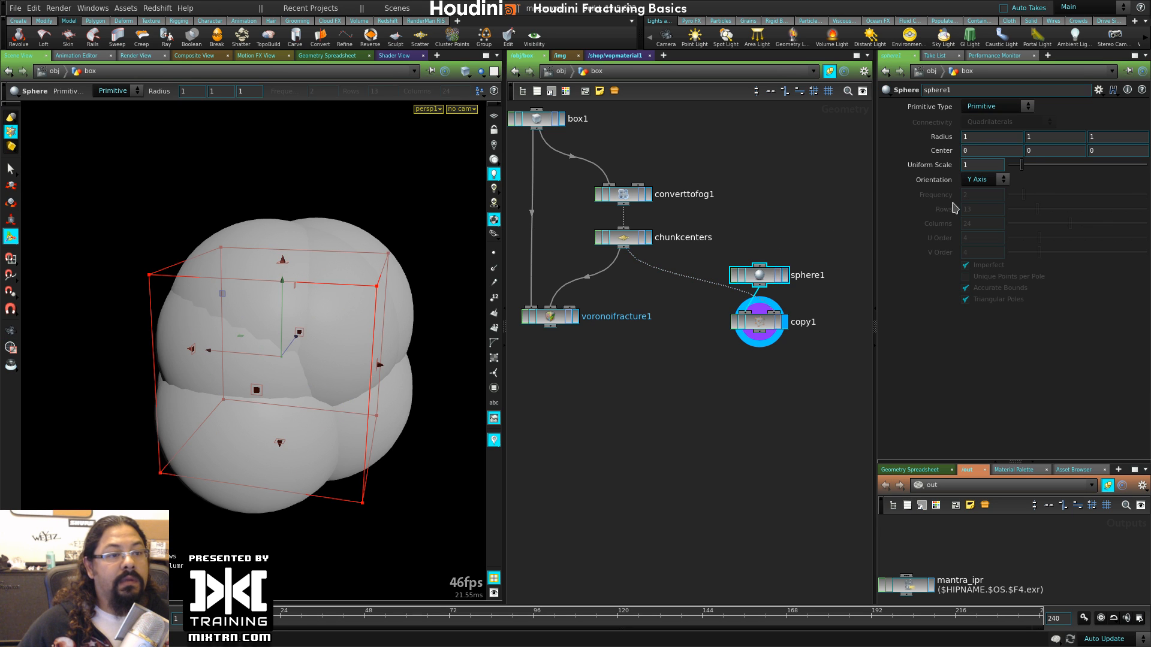
middle_drag(940, 137, 902, 139)
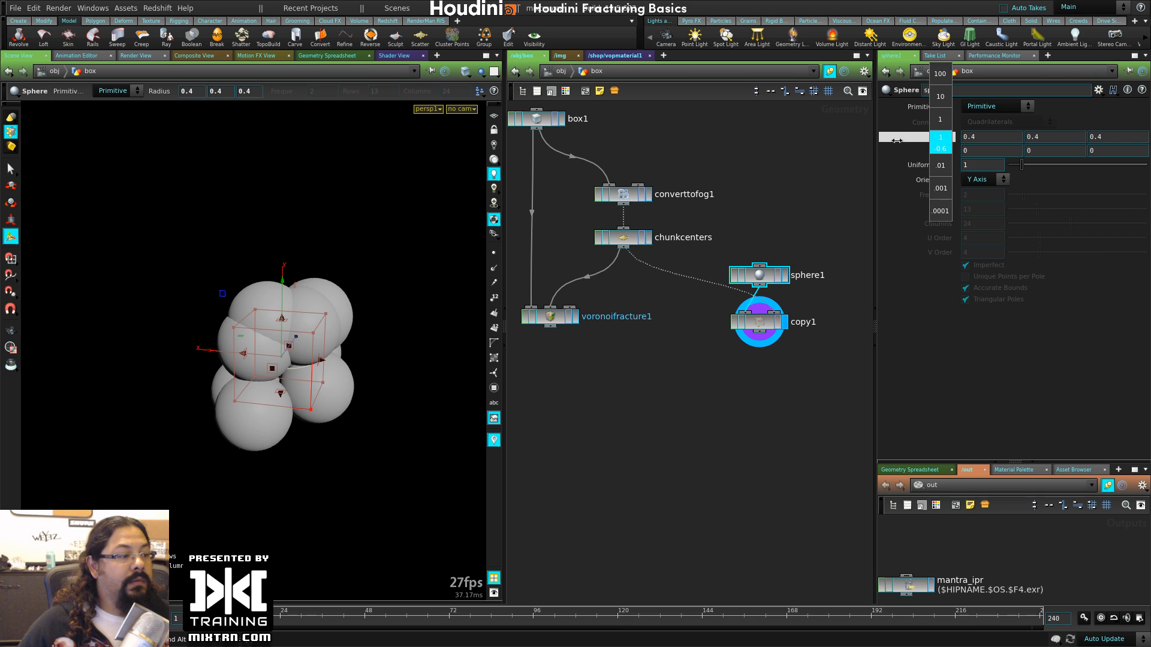
- Compare the fractured box with the spheres at its chunk centres by alternating the display between voronoifracture1 and copy1
click(574, 315)
scroll(396, 399, up, 5)
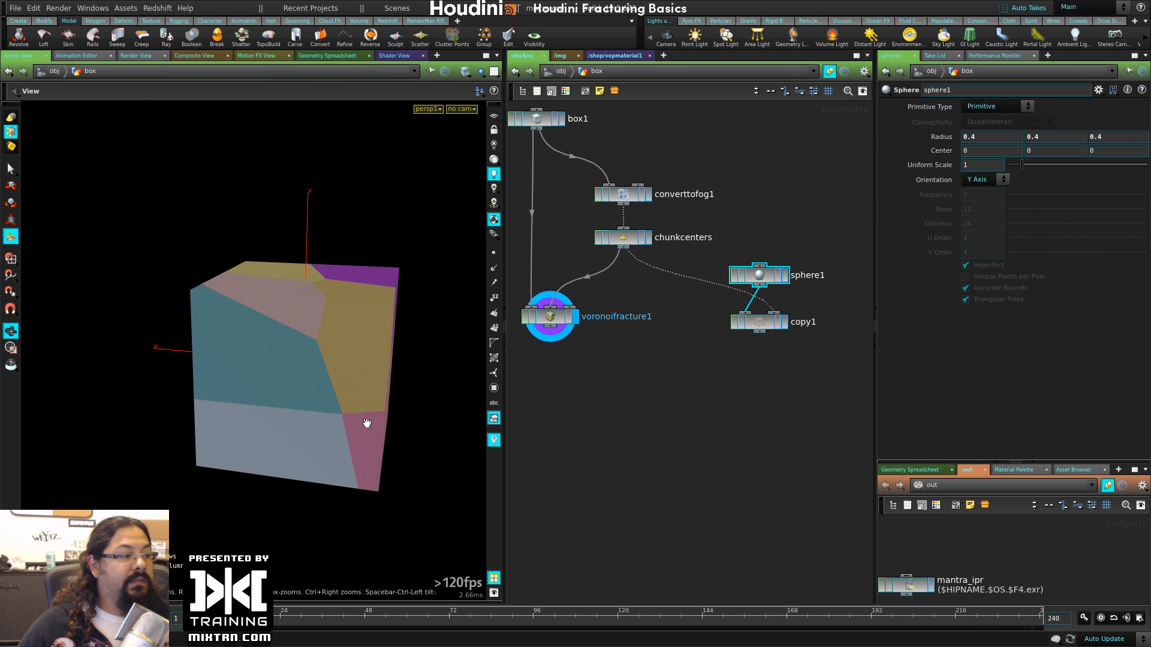
click(785, 323)
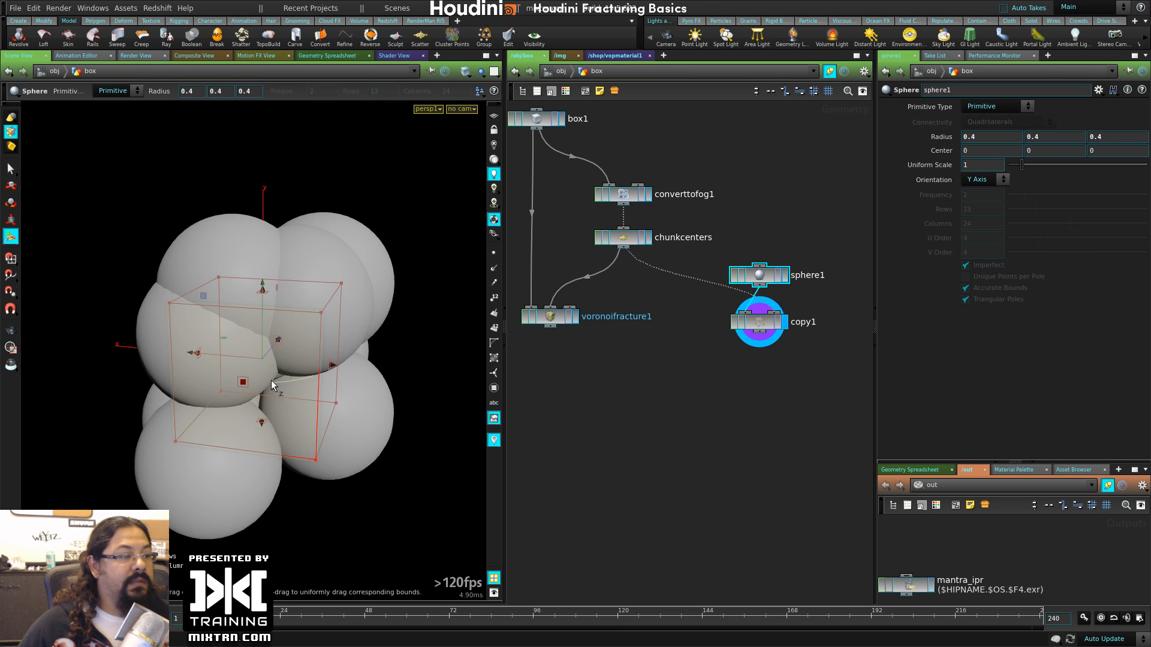
click(574, 316)
key(Escape)
drag(240, 460, 171, 444)
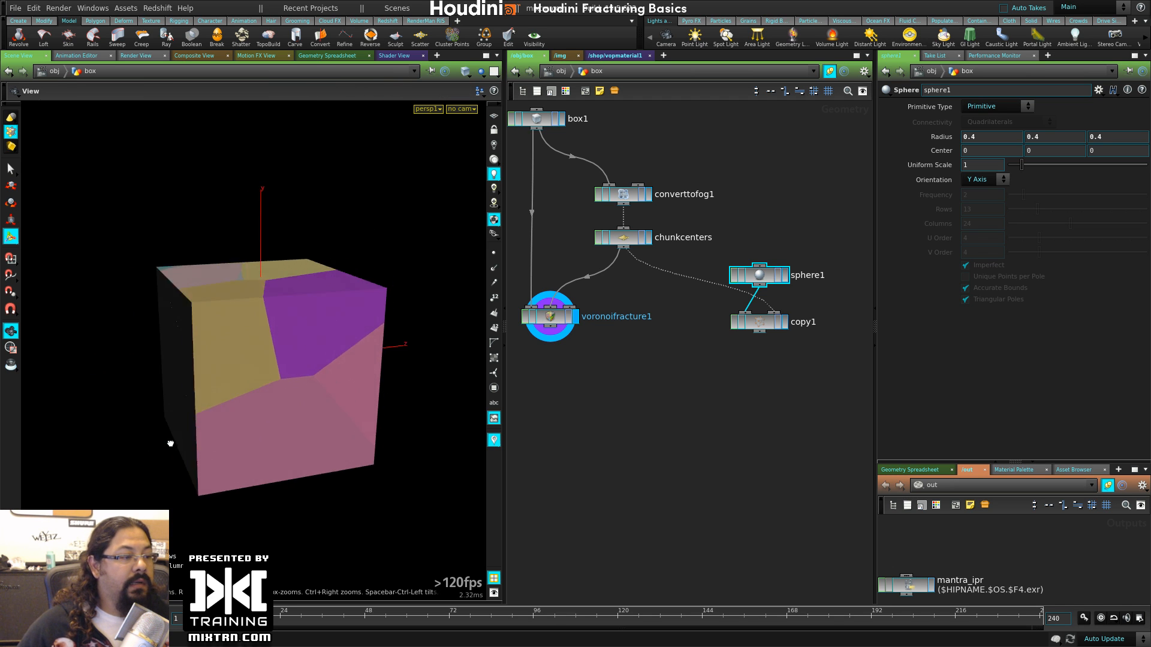
key(Return)
- Move sphere1 and copy1 away from the fracture chain and place voronoifracture1 lower in the network
middle_drag(649, 325, 686, 313)
drag(588, 313, 573, 322)
drag(750, 393, 824, 240)
middle_drag(677, 375, 717, 419)
drag(621, 361, 590, 420)
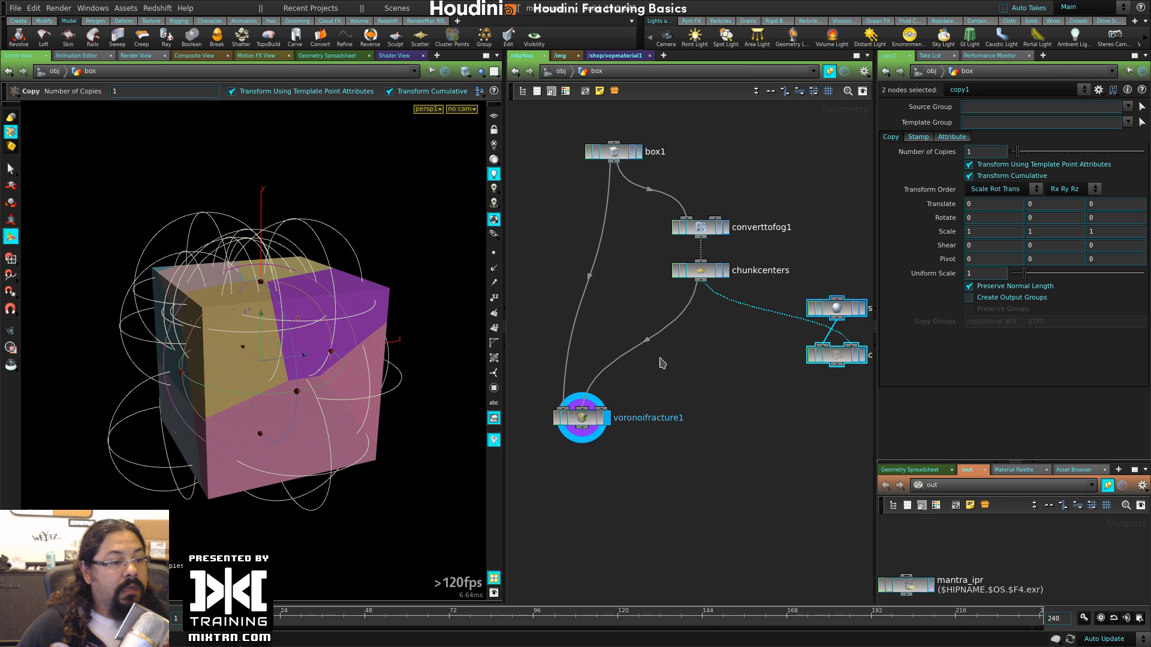
- Display box1, bypass converttofog1 and pull it out of the chain so box1 feeds chunkcenters directly
click(635, 152)
click(626, 153)
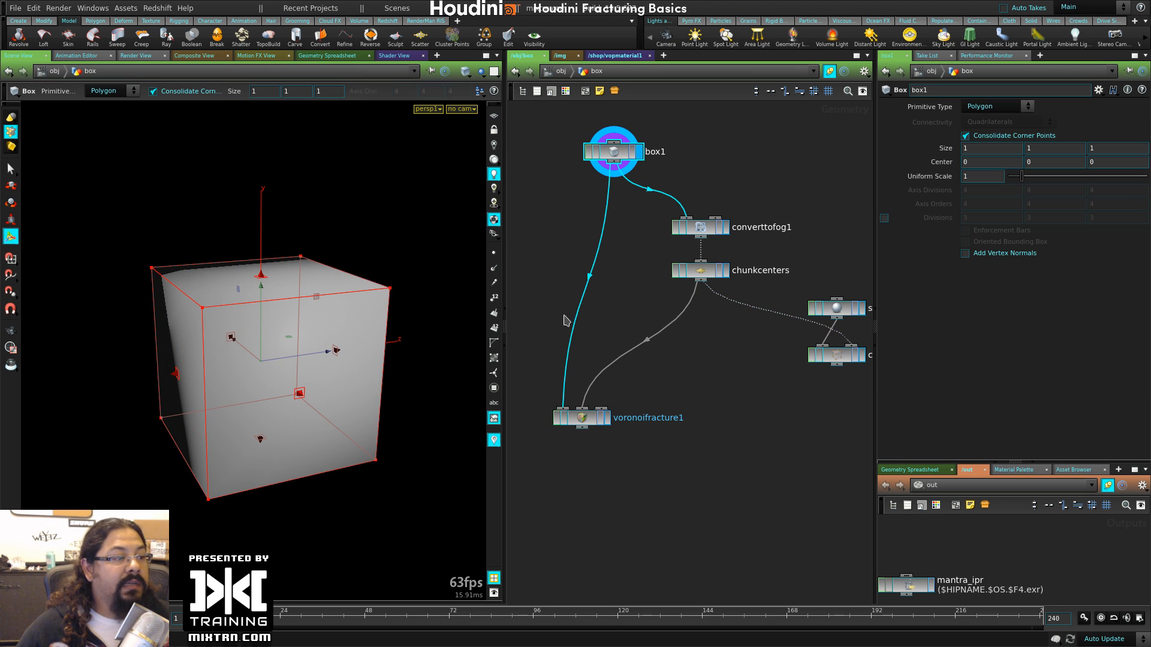
click(706, 231)
click(675, 229)
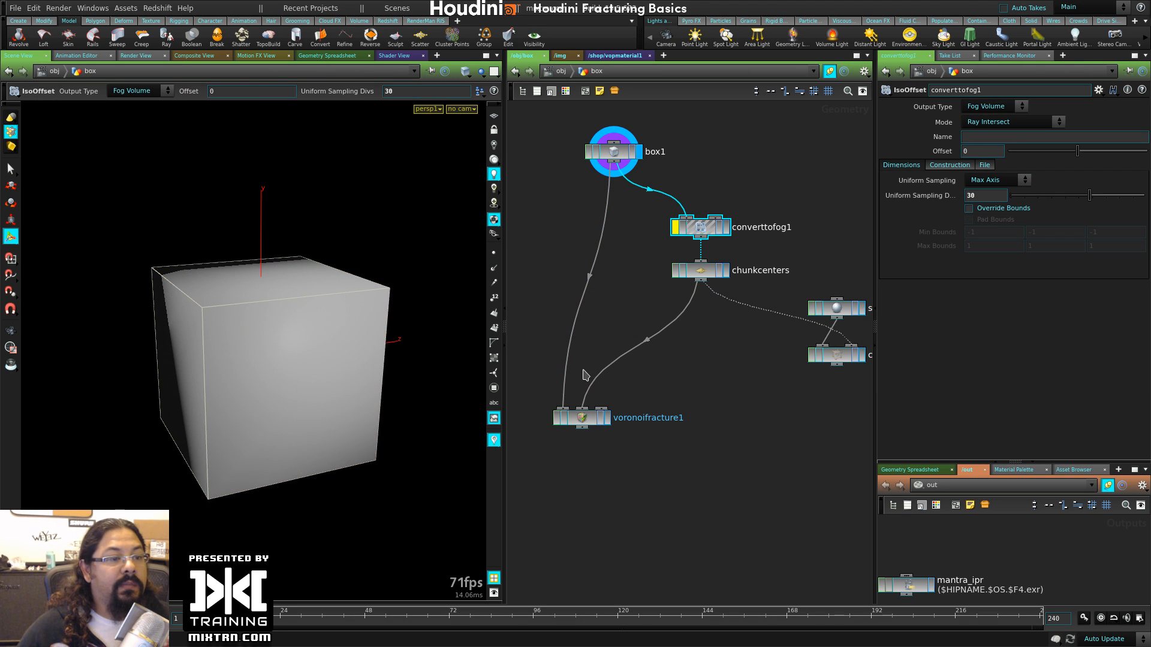
drag(707, 241, 781, 187)
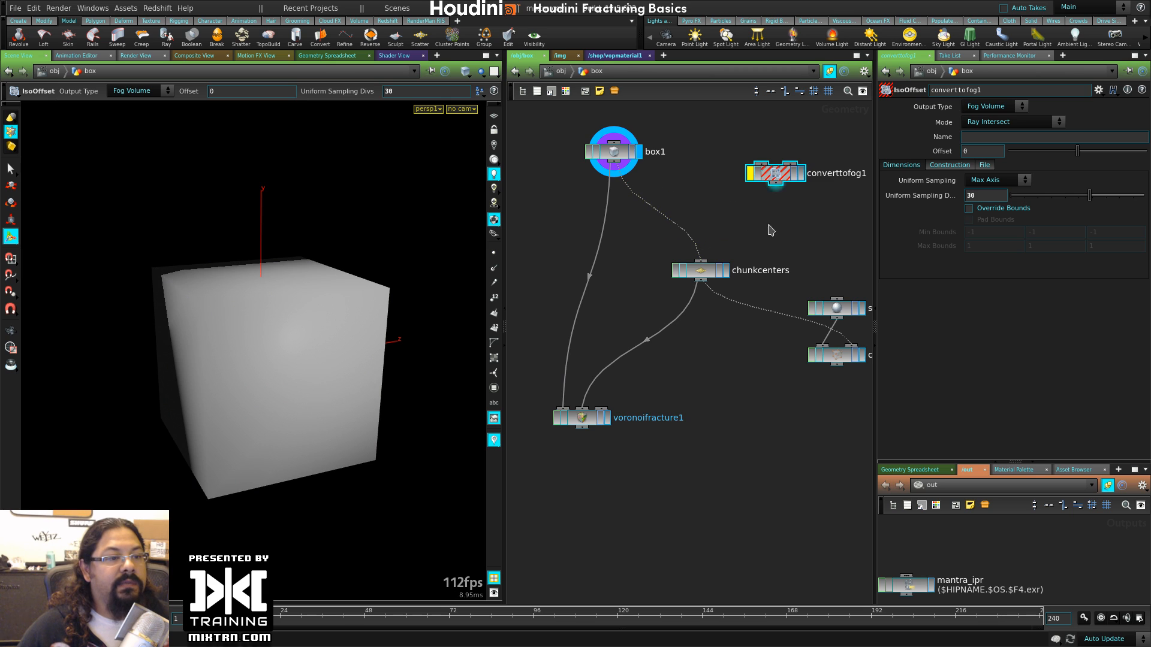
- Display chunkcenters to view the surface-scattered points, and return the display to voronoifracture1 to inspect the fracture
drag(703, 272, 677, 269)
click(697, 267)
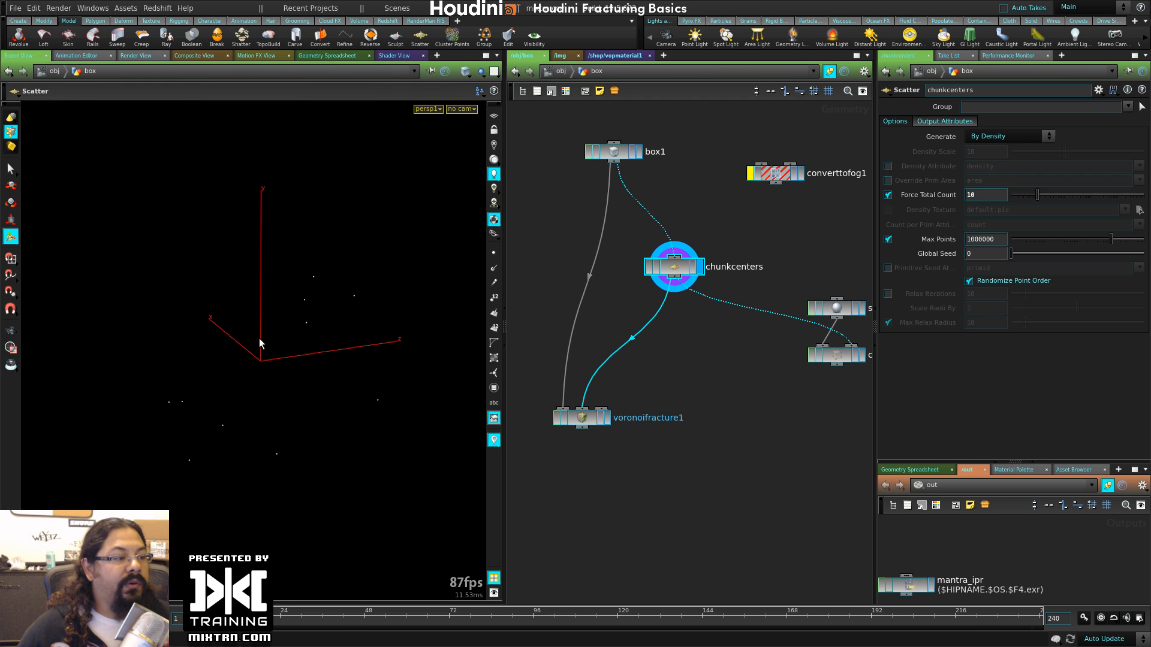
alt+drag(259, 339, 330, 368)
click(607, 419)
click(584, 424)
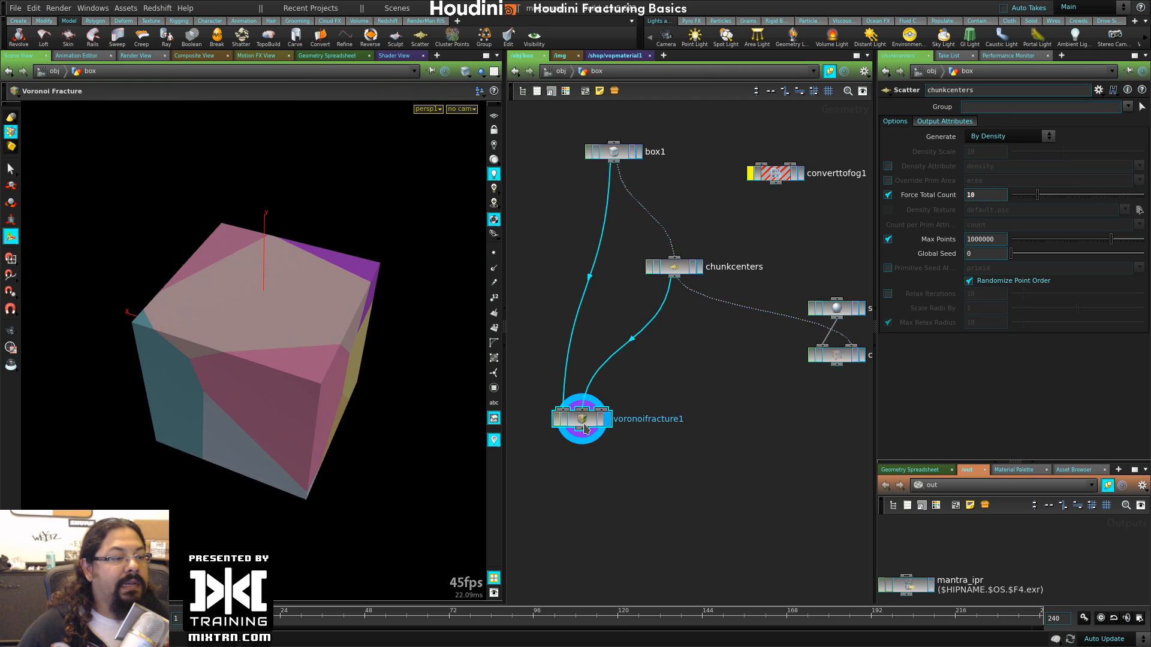
drag(255, 367, 300, 398)
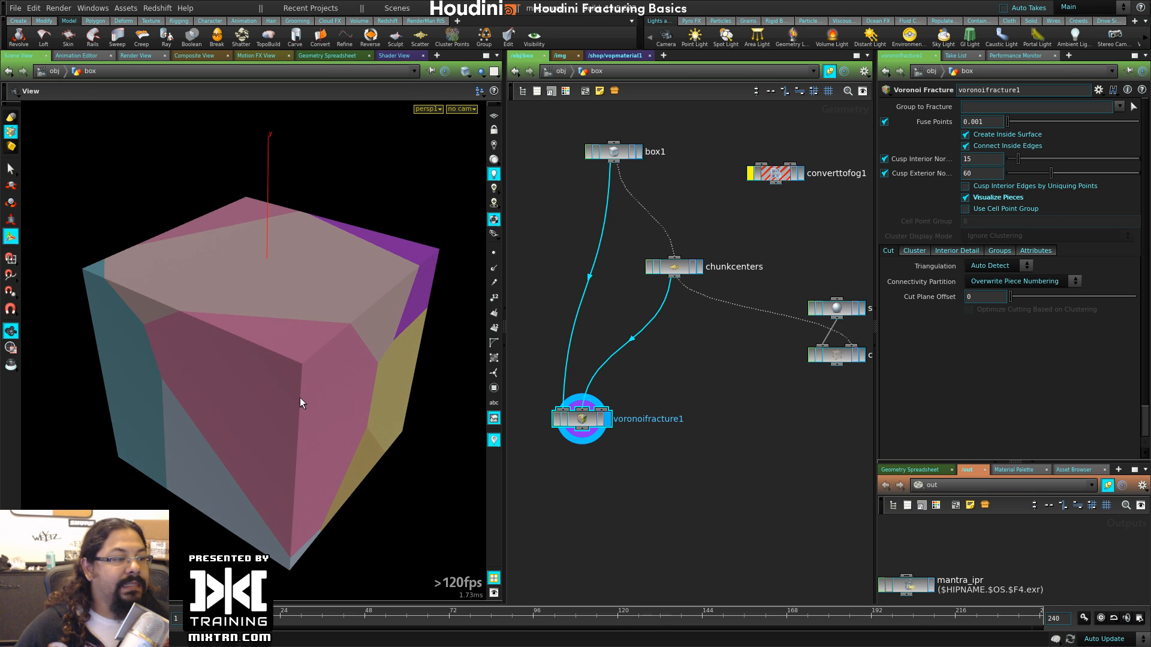
mouse_move(261, 391)
alt+right_down()
mouse_move(398, 396)
mouse_move(264, 393)
alt+right_up()
- Add an Exploded View node below voronoifracture1, wire the fracture into it and display its result
middle_drag(599, 473, 692, 356)
click(660, 386)
key(Tab)
text(explo)
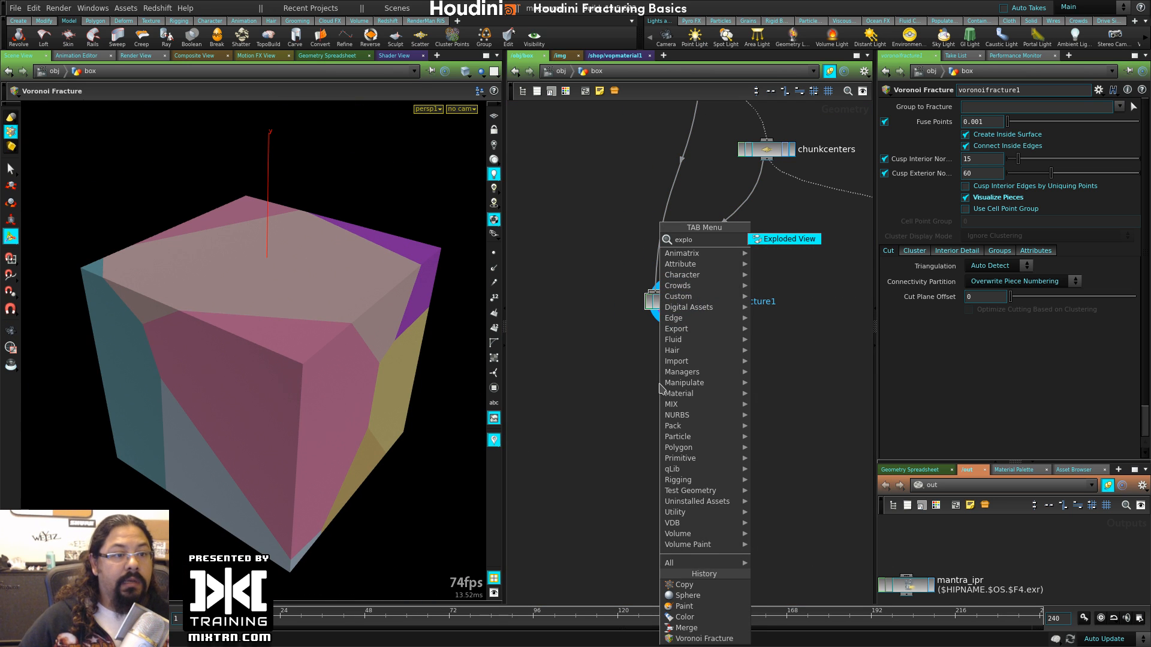
key(Return)
click(660, 384)
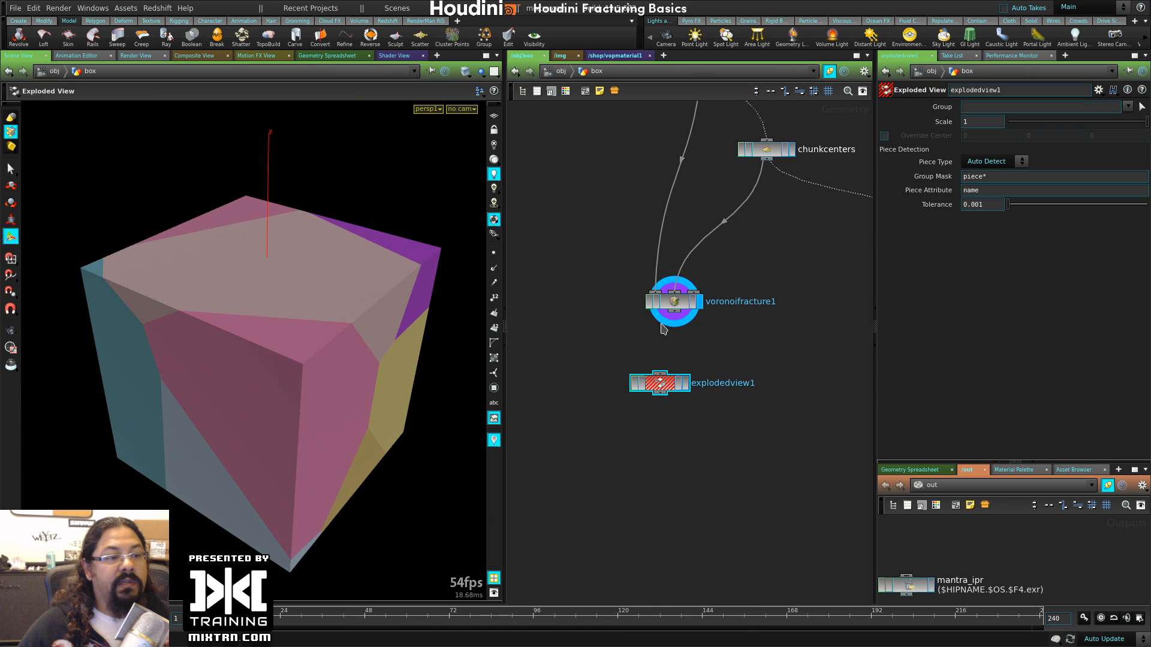
click(659, 374)
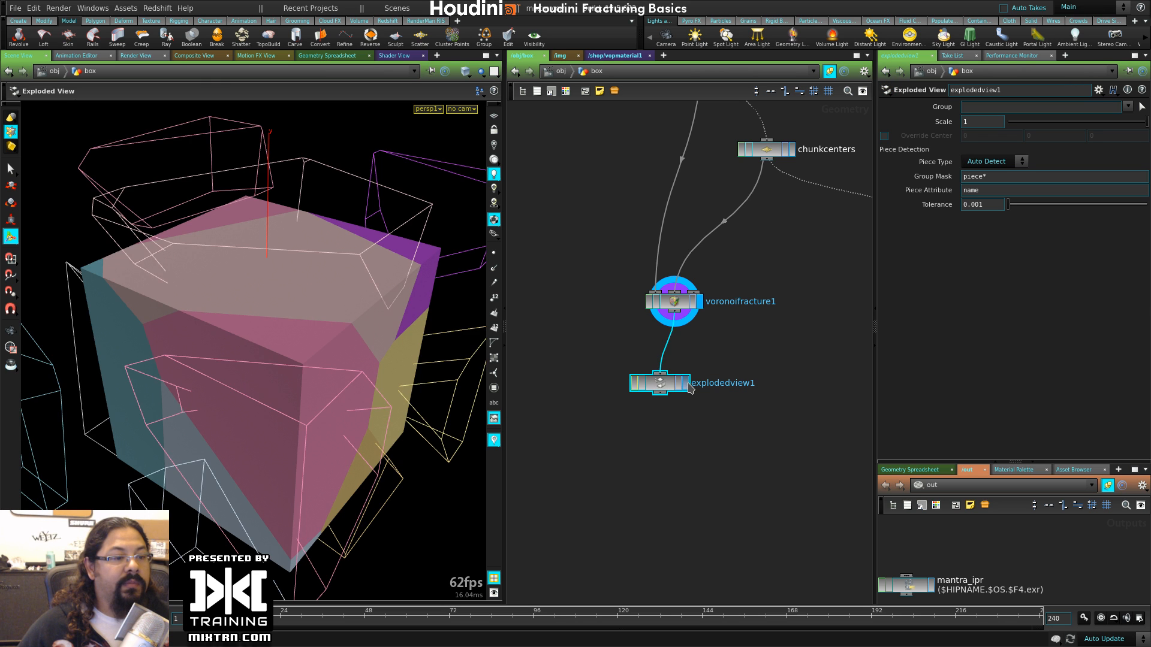
click(687, 385)
drag(664, 384, 678, 382)
- Select voronoifracture1 and examine the shape and inside surfaces of the exploded pieces from several angles
right_drag(358, 376, 281, 389)
drag(282, 390, 207, 378)
drag(593, 284, 725, 332)
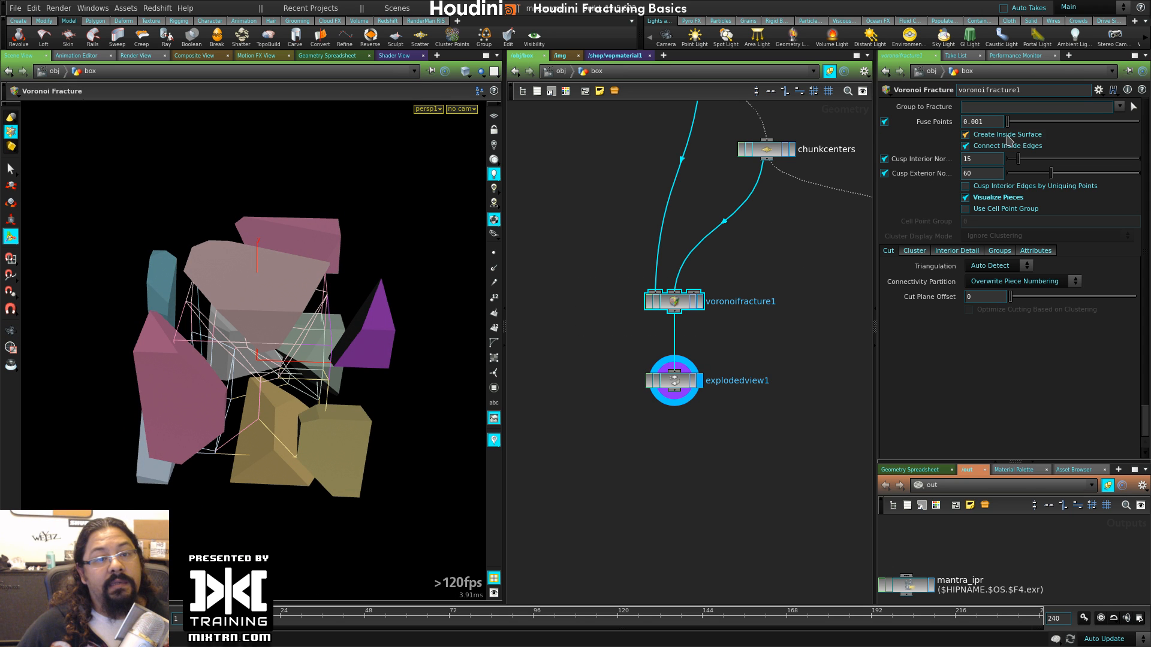
drag(329, 341, 180, 342)
right_drag(180, 341, 336, 372)
drag(336, 373, 276, 390)
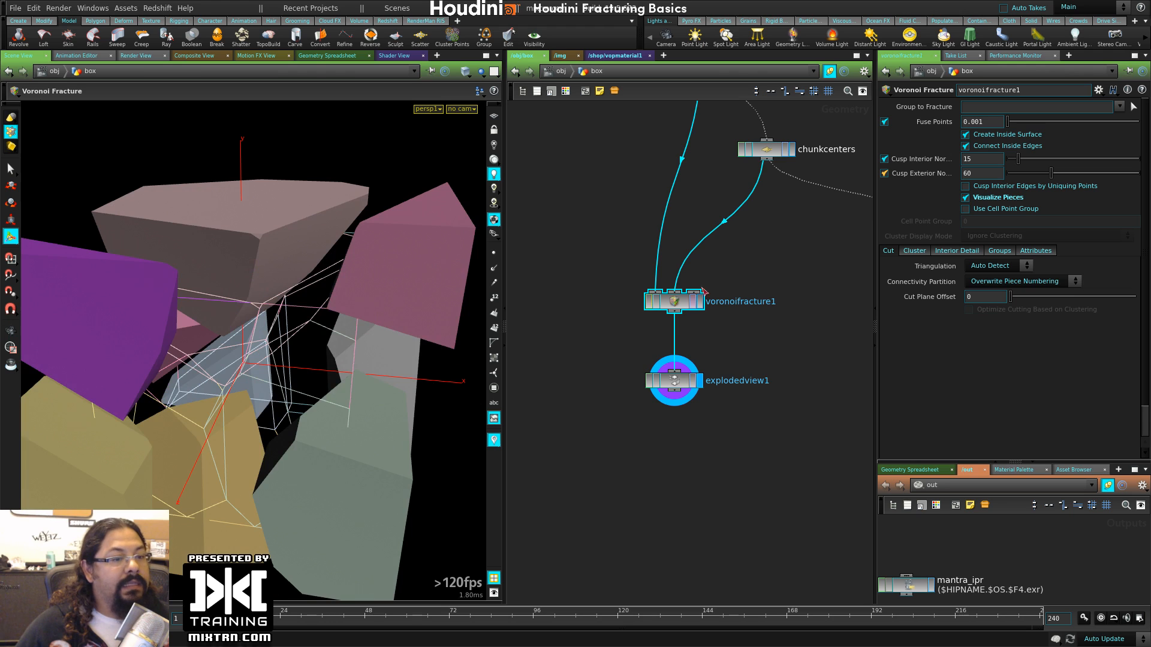
- Insert converttofog1 back between box1 and chunkcenters, turn off its bypass, and examine the exploded pieces
middle_drag(761, 249, 658, 417)
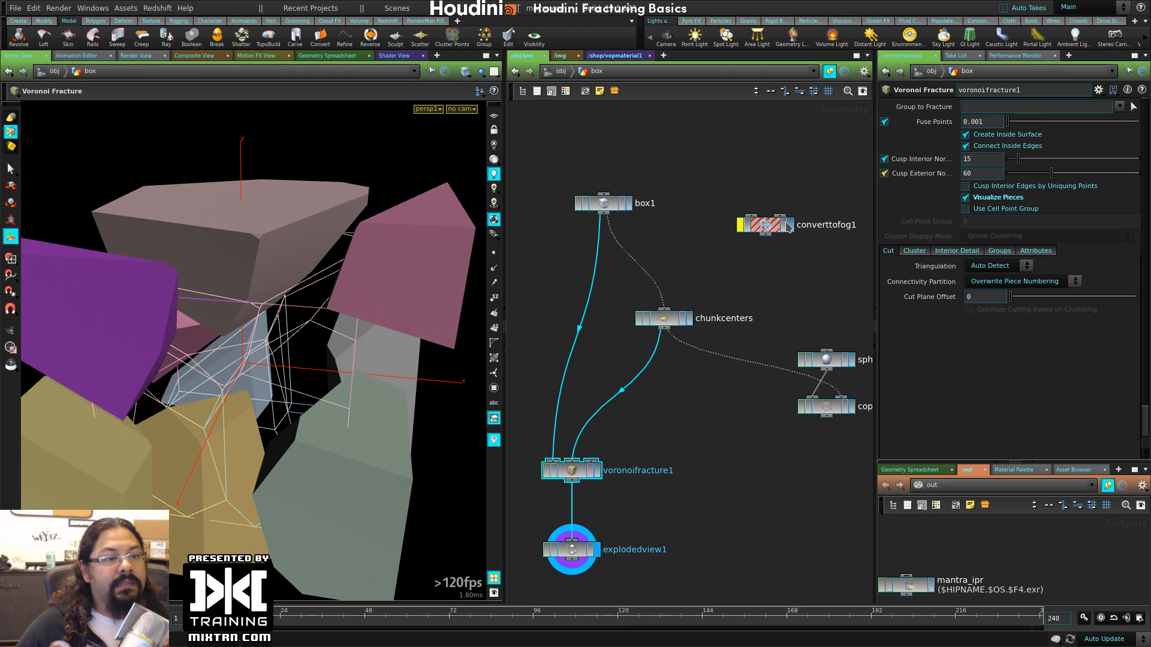
drag(782, 227, 645, 283)
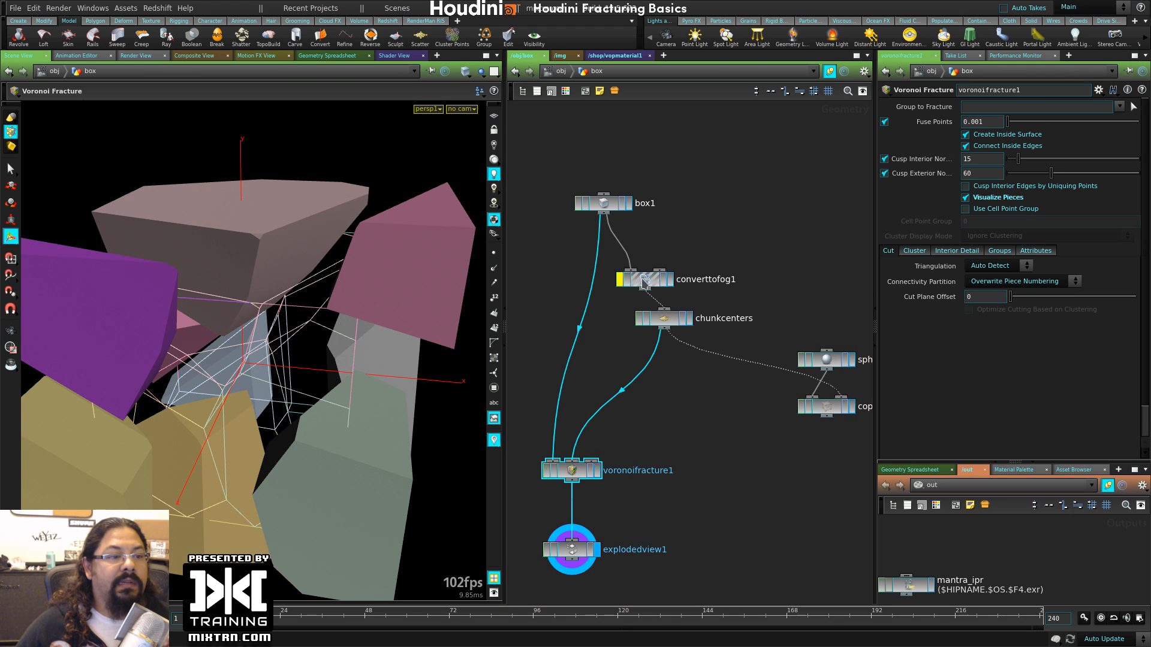
scroll(282, 334, down, 5)
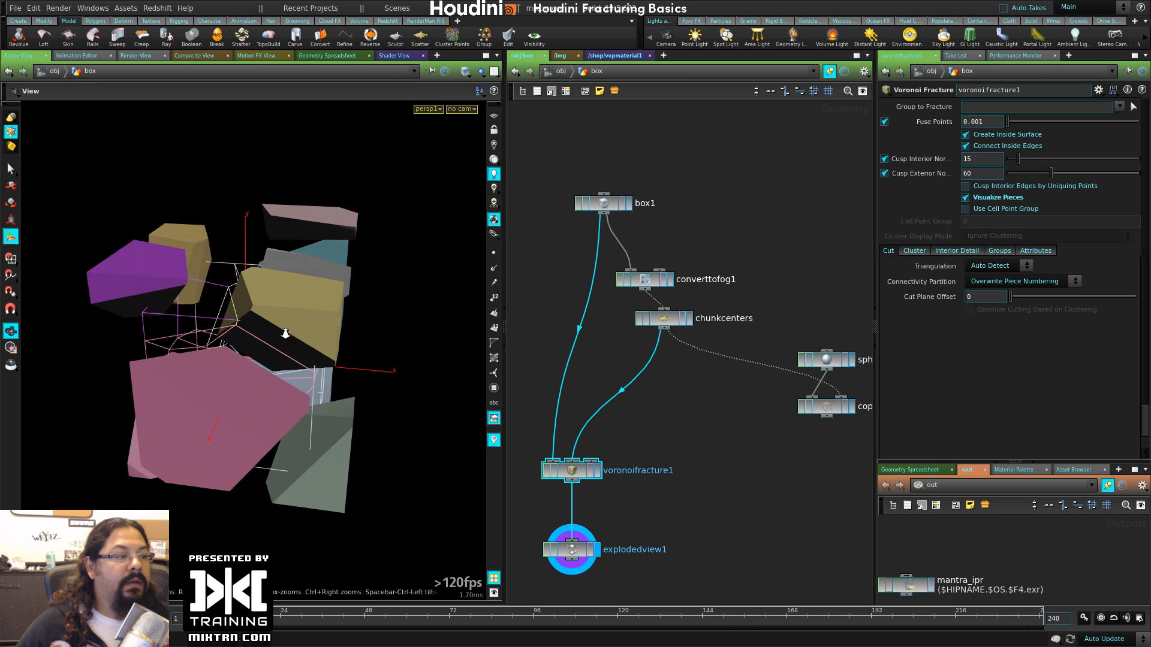
alt+drag(282, 334, 236, 391)
scroll(289, 393, up, 3)
scroll(293, 397, up, 3)
scroll(258, 399, up, 5)
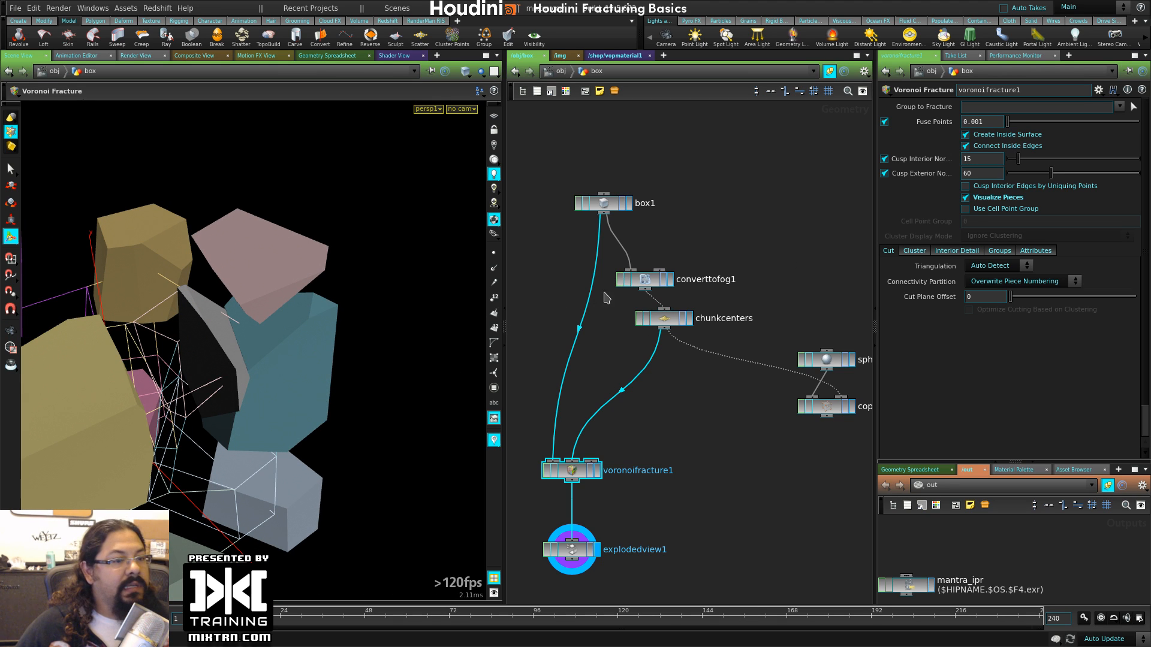
- Align converttofog1 above chunkcenters and display each node to inspect the fog volume and the points scattered inside it
drag(651, 282, 670, 269)
click(690, 268)
alt+drag(205, 400, 408, 215)
alt+drag(185, 280, 326, 274)
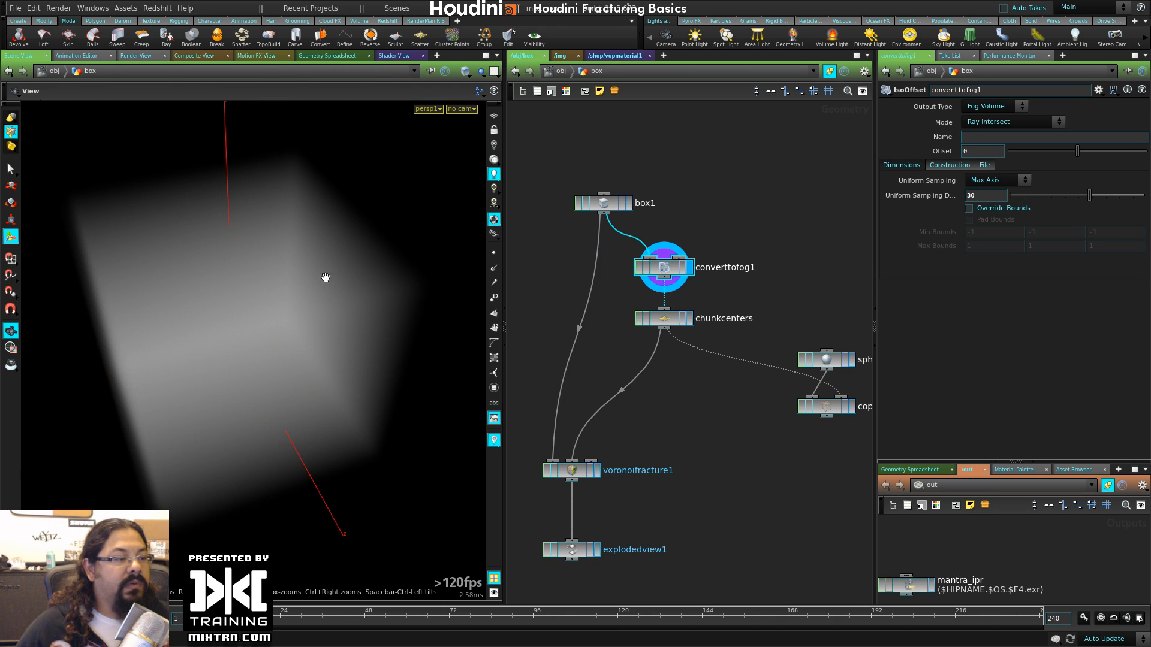
click(689, 318)
alt+drag(458, 367, 214, 412)
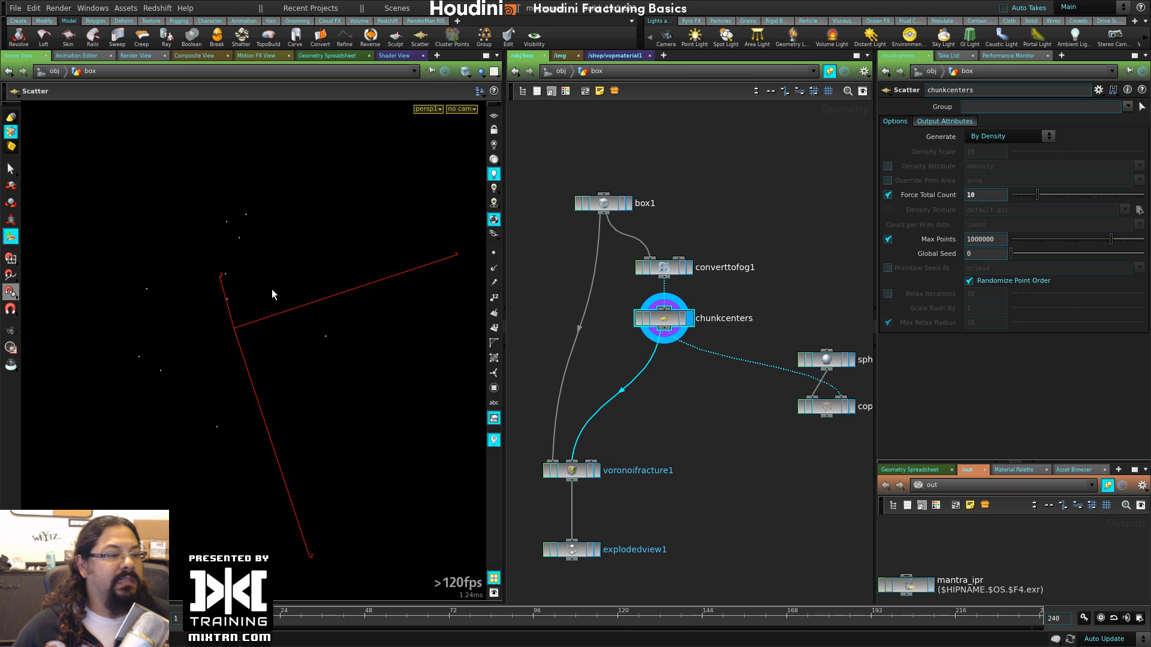
- Display voronoifracture1 and move the node closer beneath chunkcenters
click(599, 472)
drag(576, 471, 592, 430)
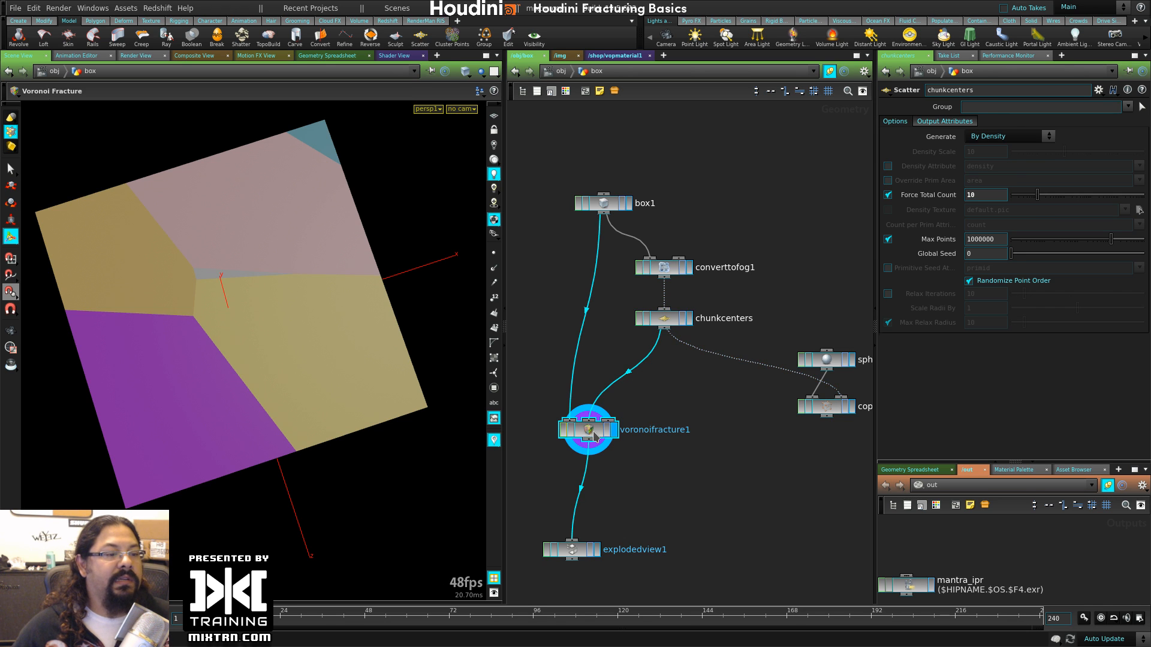
alt+drag(288, 385, 233, 312)
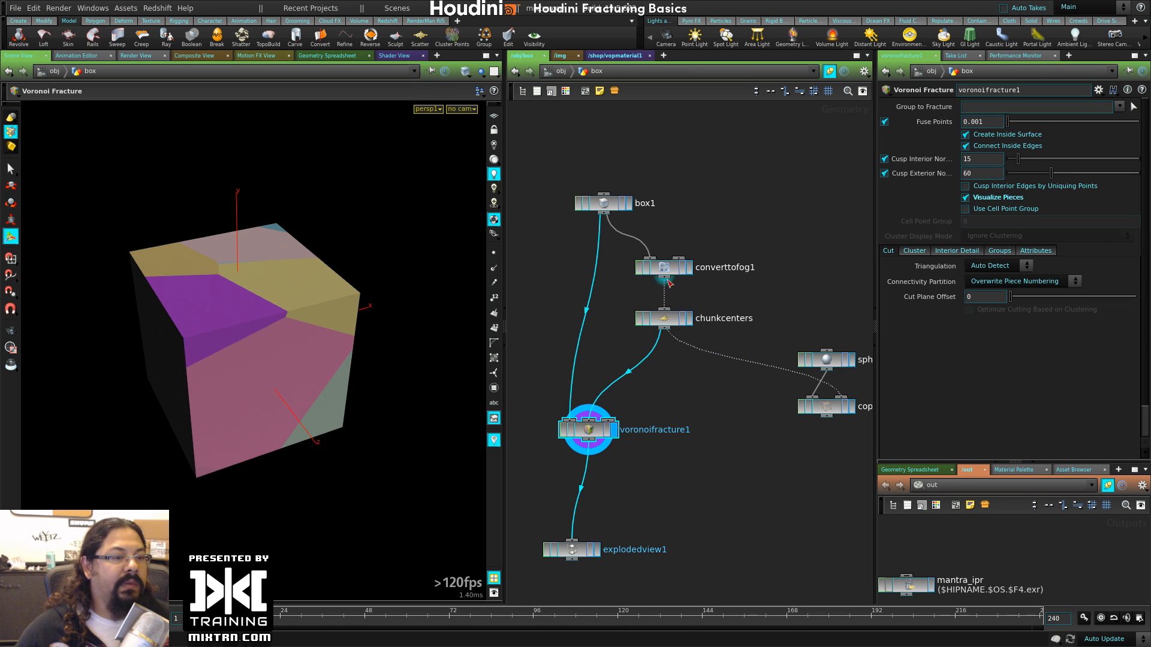
- Set the Force Total Count of chunkcenters to 50 and view the denser fracture on the box
click(658, 320)
drag(980, 195, 926, 205)
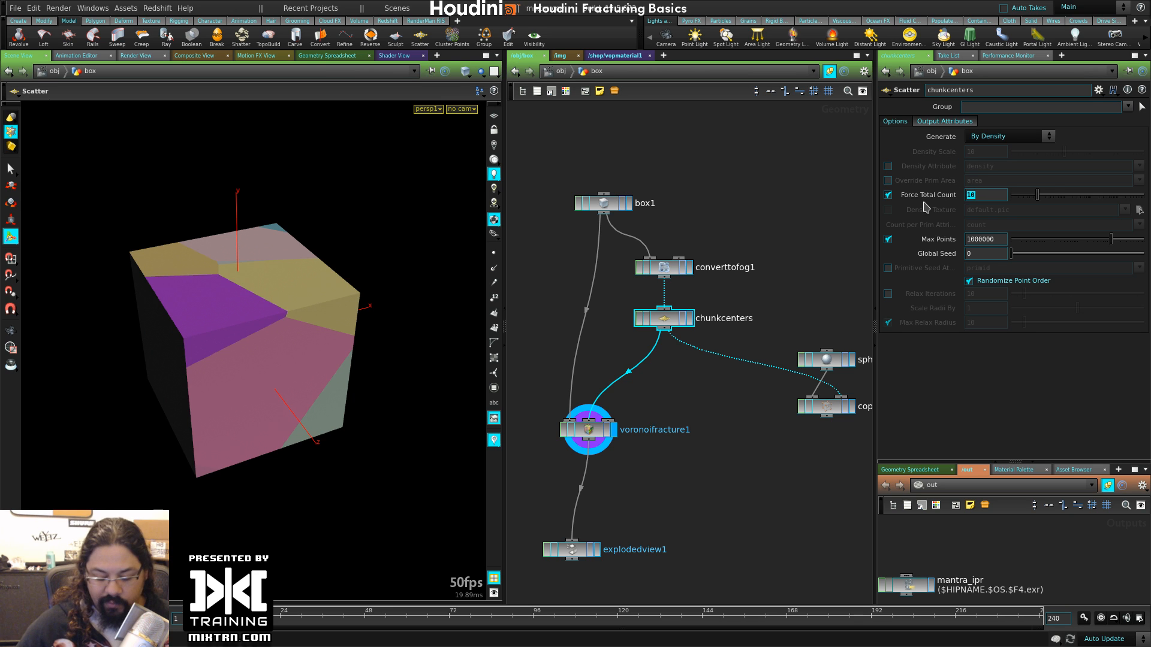
text(50)
key(Return)
alt+right_drag(310, 318, 333, 398)
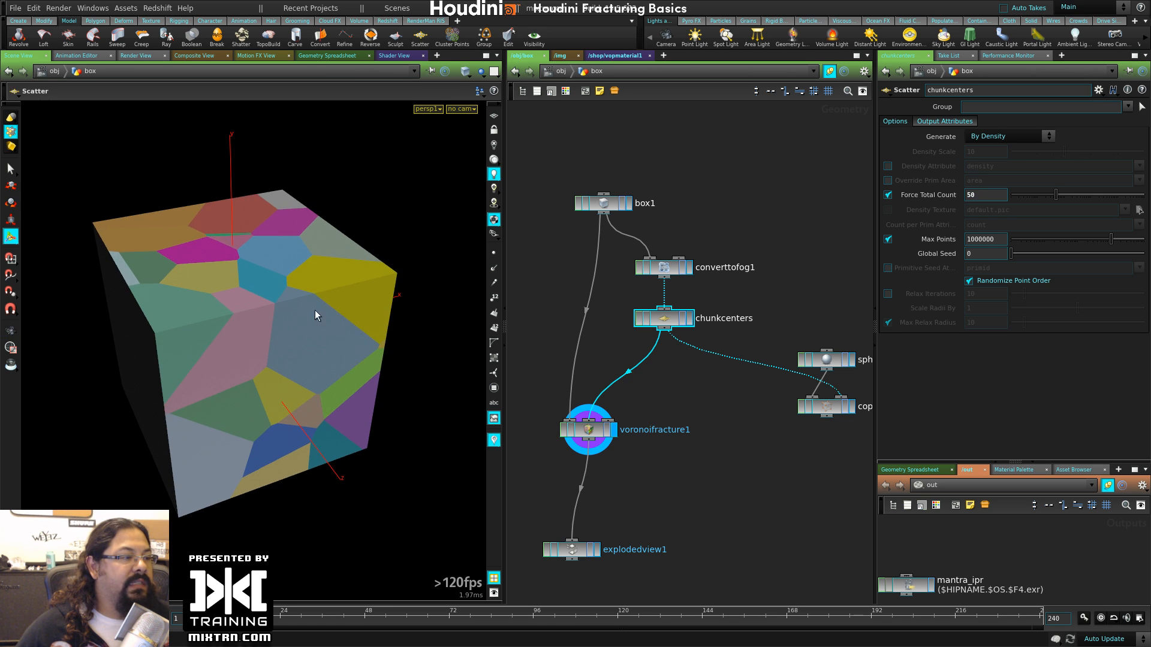
alt+drag(315, 311, 332, 367)
- Display explodedview1, align it directly beneath voronoifracture1, and examine the separated pieces up close
click(598, 551)
drag(576, 551, 592, 496)
alt+right_drag(252, 413, 160, 386)
alt+drag(159, 385, 199, 350)
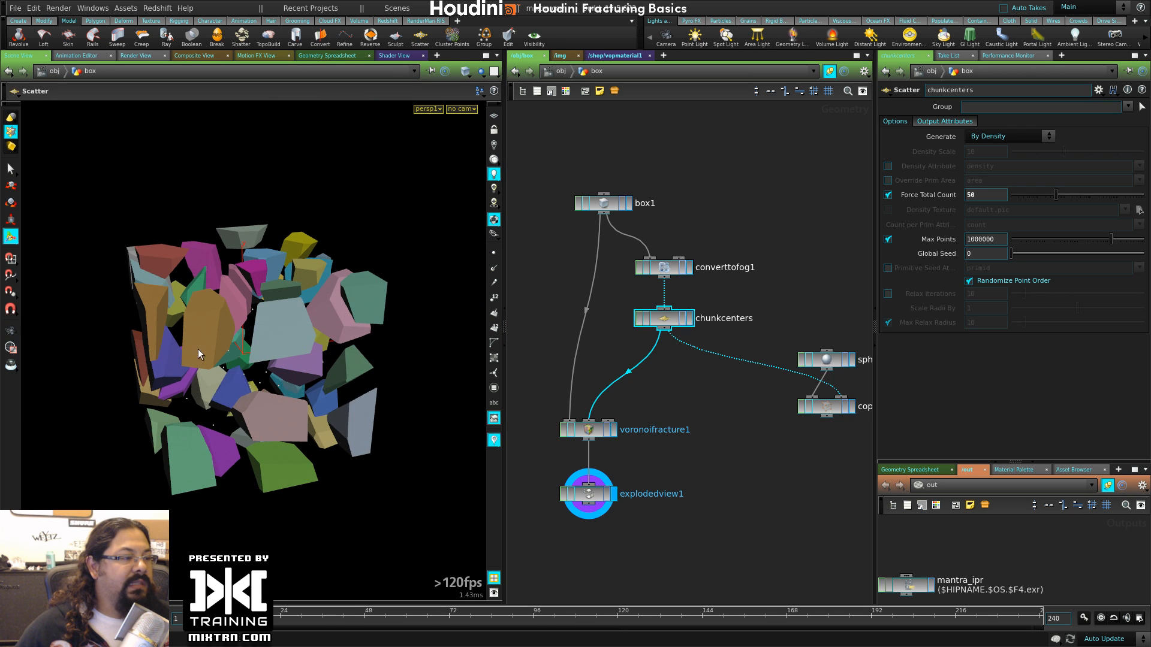
scroll(226, 403, up, 6)
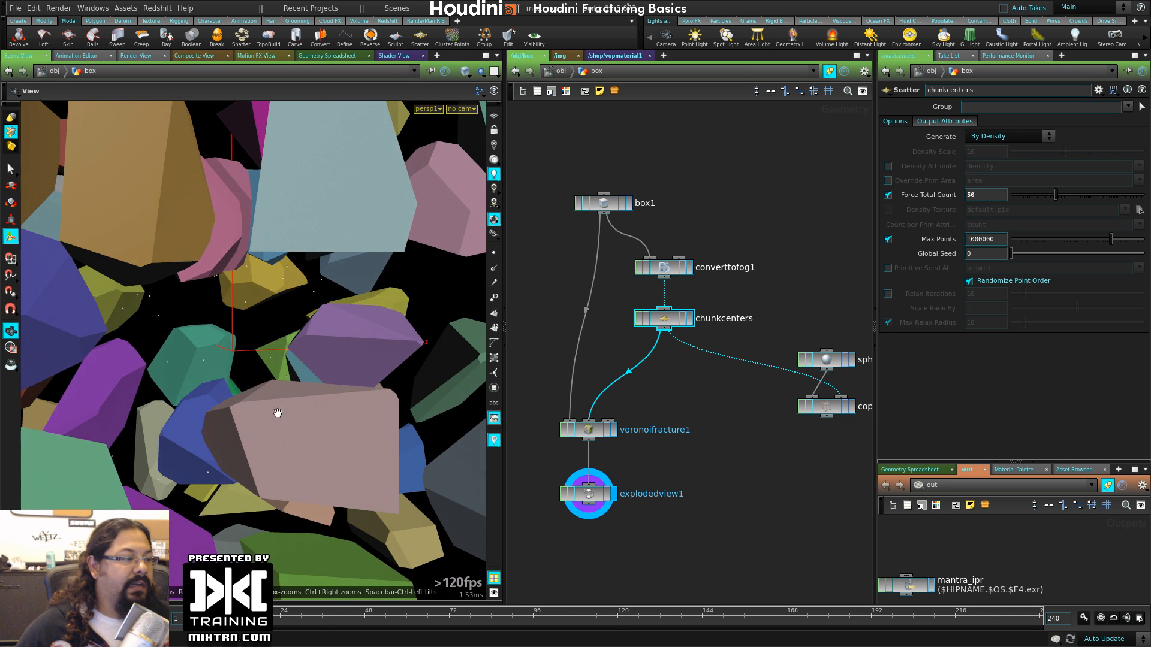
- Bypass converttofog1 and examine the exploded pieces produced by surface-scattered points
click(638, 271)
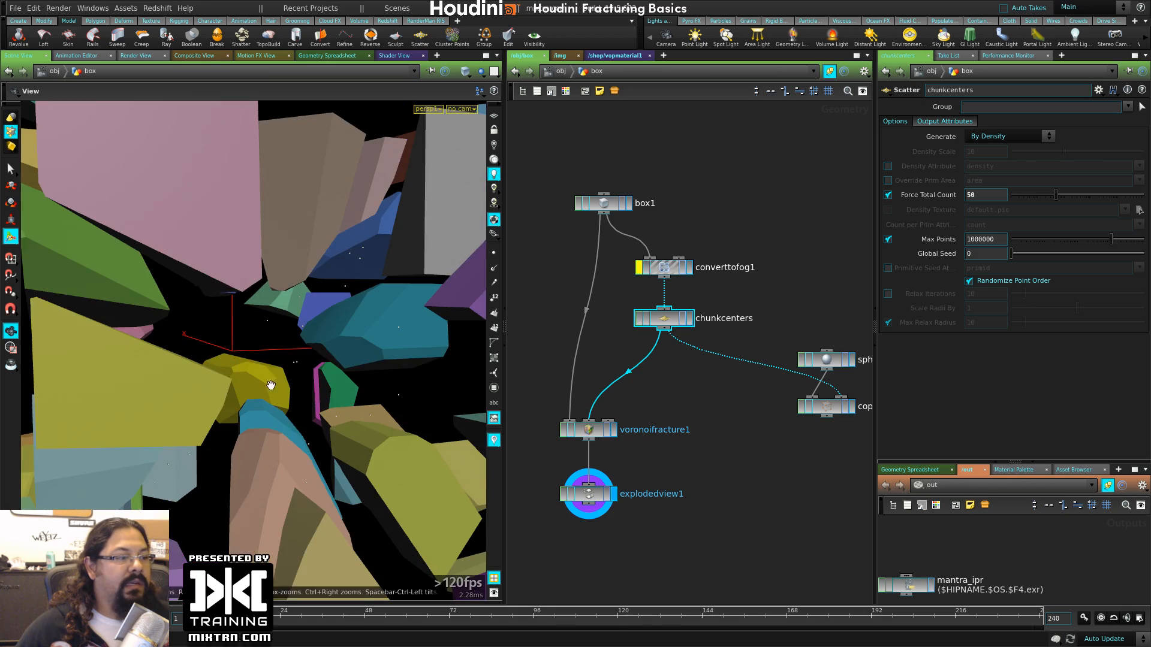
alt+right_drag(270, 385, 222, 437)
alt+drag(221, 437, 156, 418)
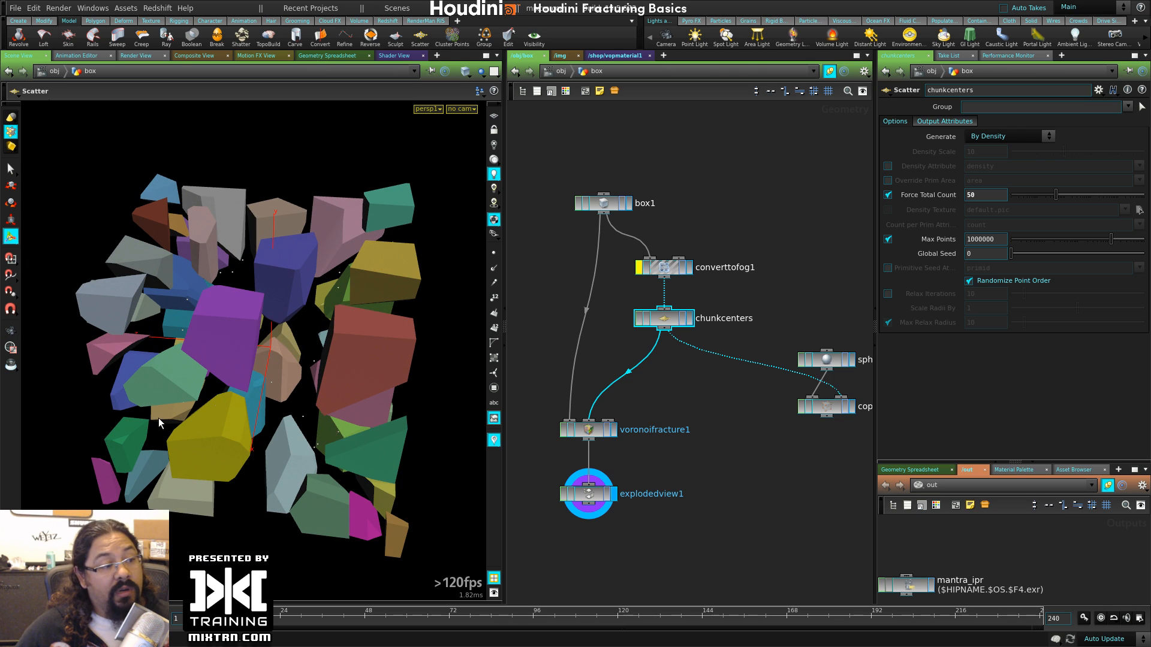
- Select and display voronoifracture1, and turn off the bypass on converttofog1 to restore the volume-scattered fracture
click(614, 430)
click(602, 429)
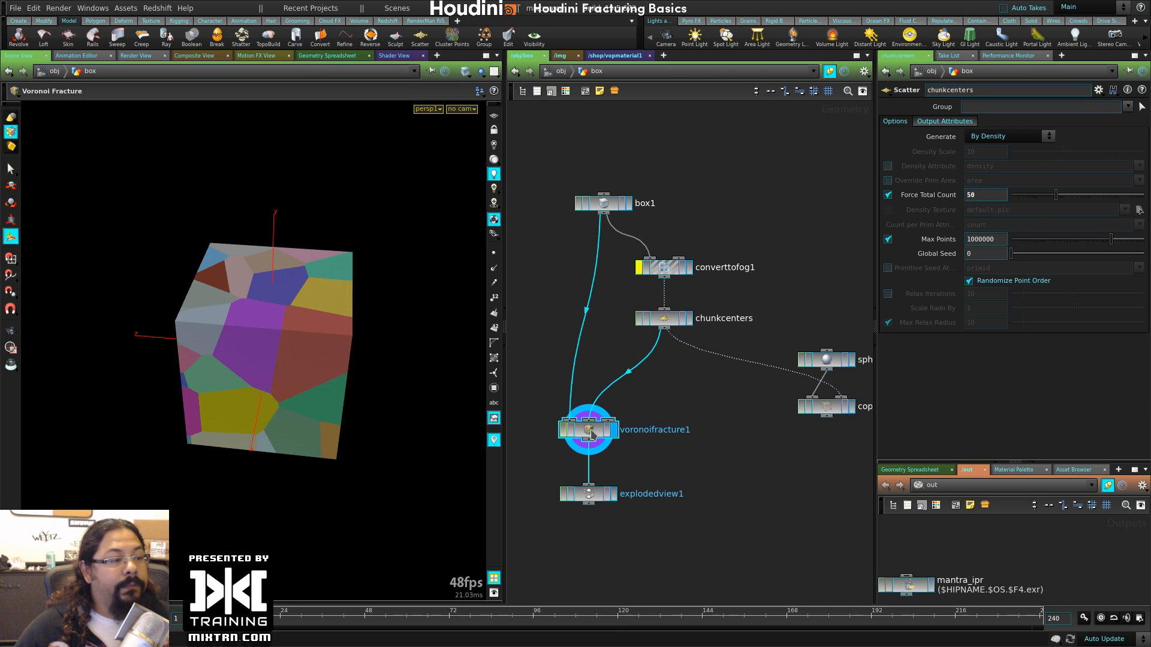
click(641, 268)
mouse_move(333, 393)
alt+mouse_down()
mouse_move(353, 402)
mouse_move(344, 381)
alt+mouse_up()
scroll(354, 403, up, 3)
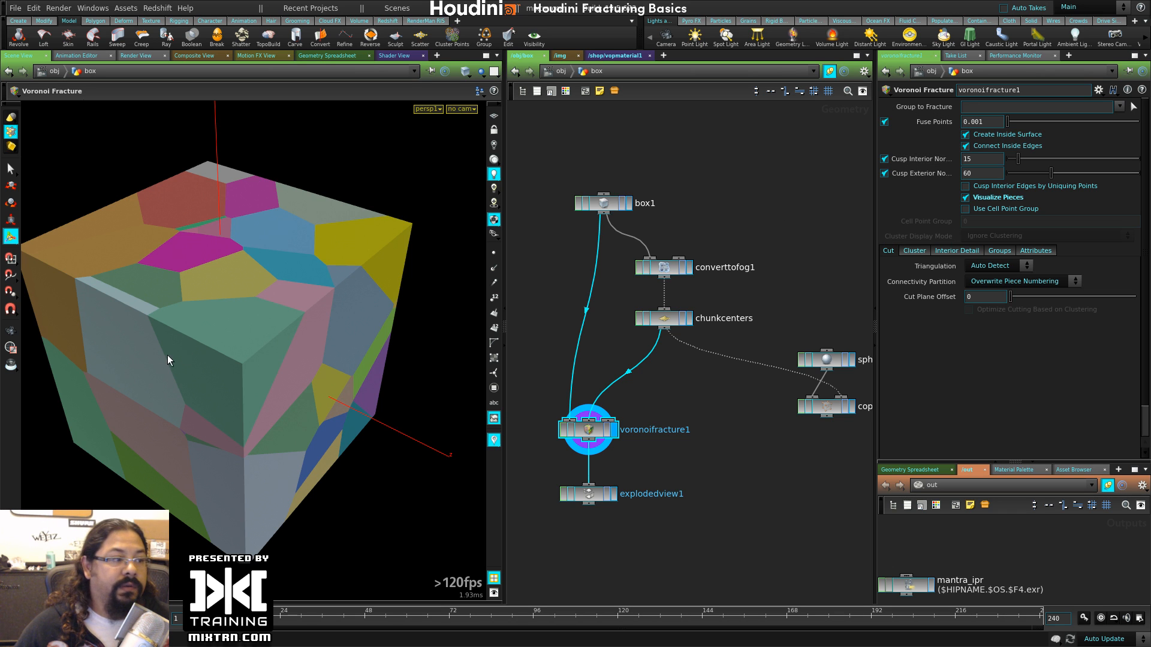
alt+drag(167, 355, 367, 355)
- Display and select explodedview1, moving the node slightly closer to voronoifracture1
click(615, 495)
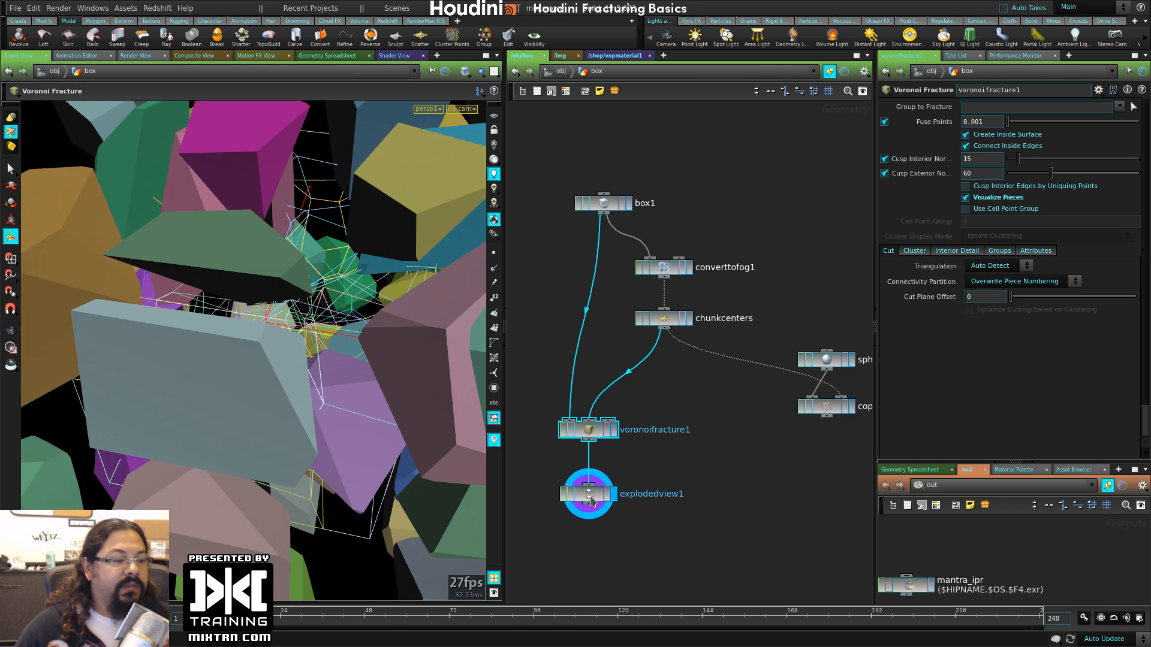
drag(611, 497, 609, 487)
click(590, 488)
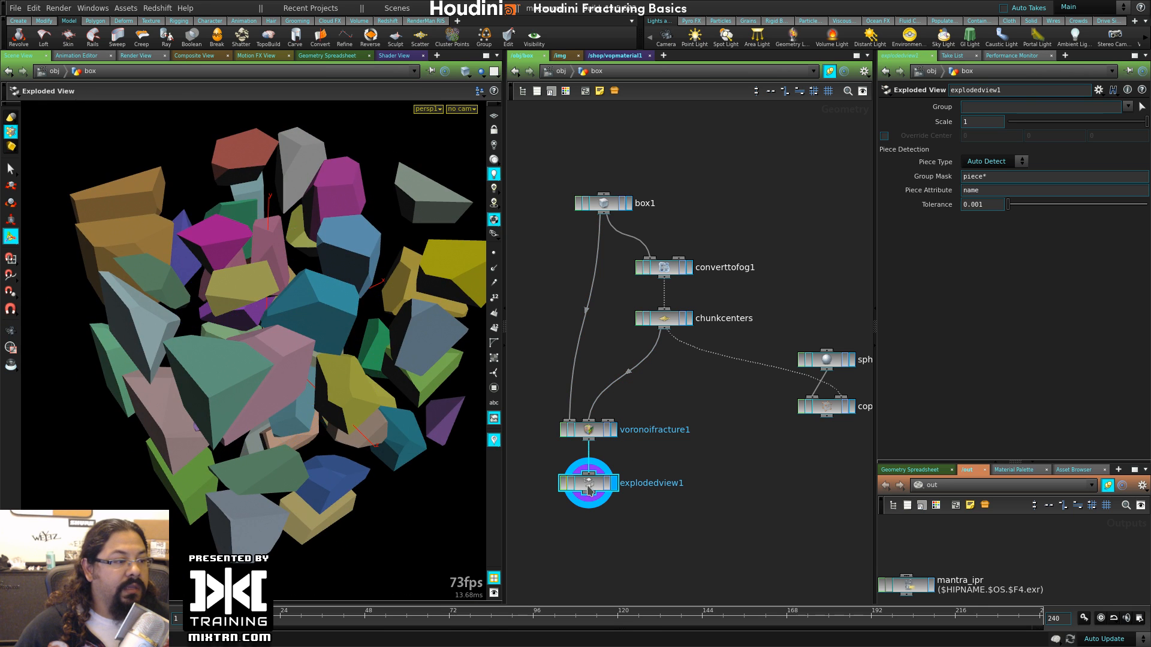
alt+drag(147, 378, 206, 384)
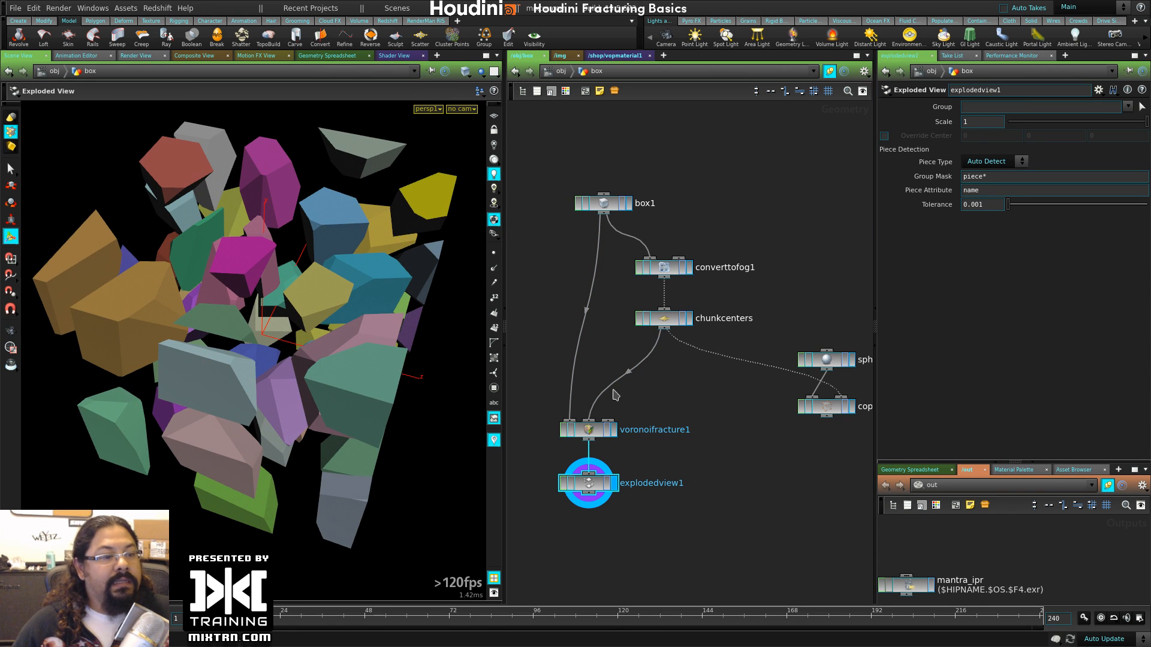
- Turn Visualize Pieces off and back on for voronoifracture1 to compare the pieces without and with colors
click(588, 436)
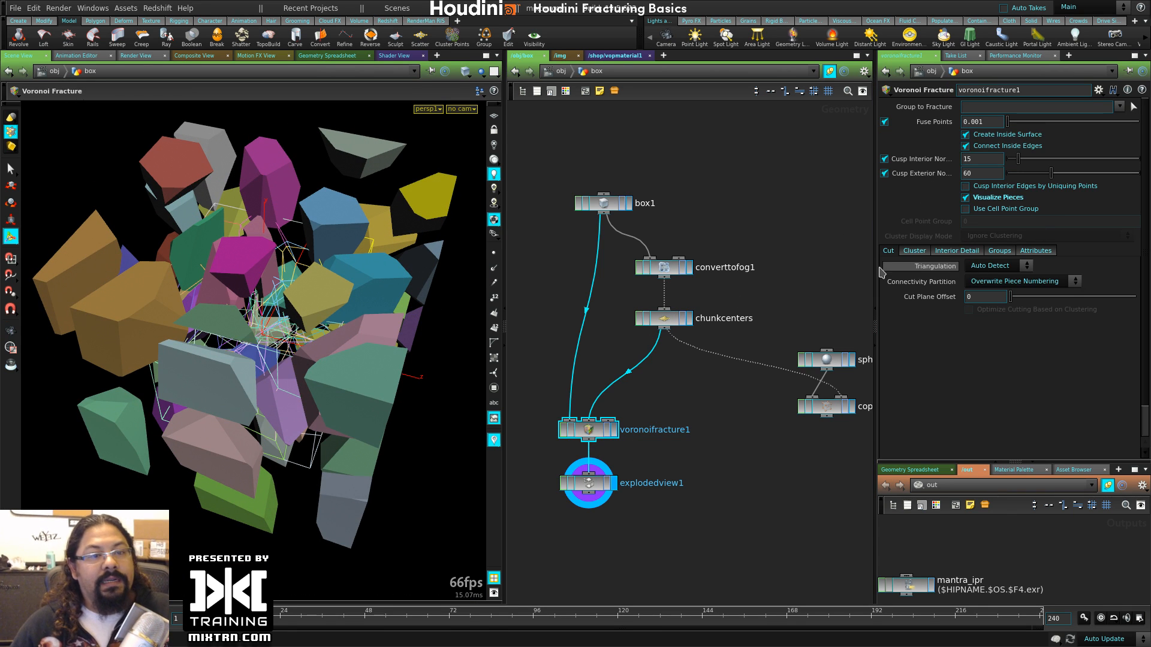
click(1012, 195)
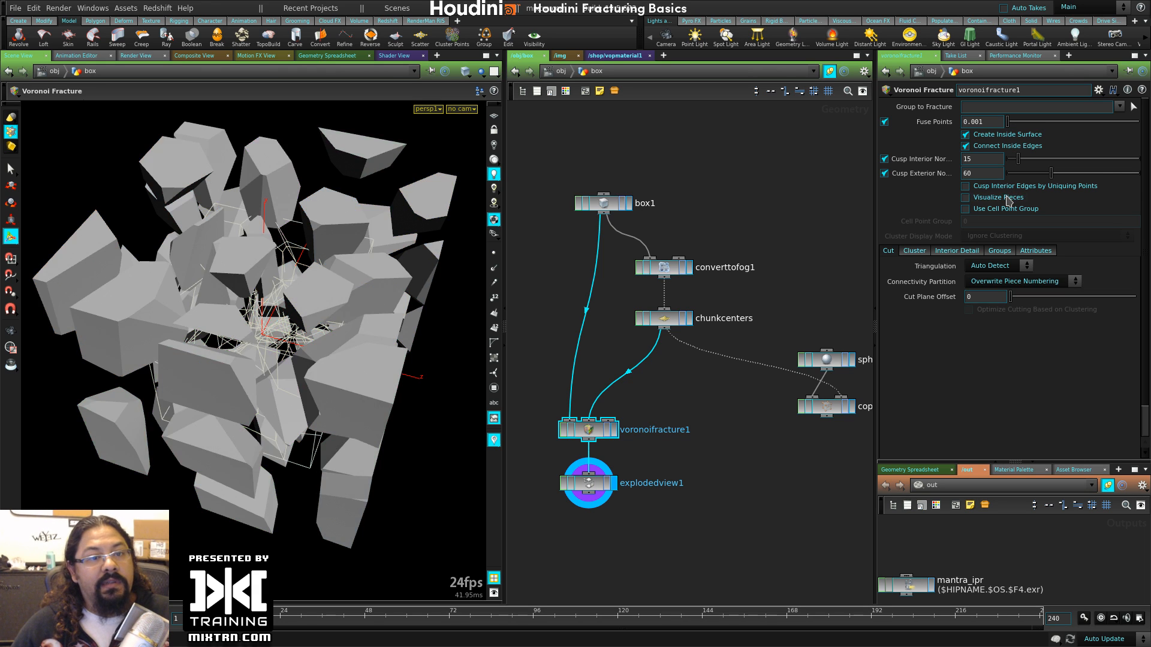
click(1010, 198)
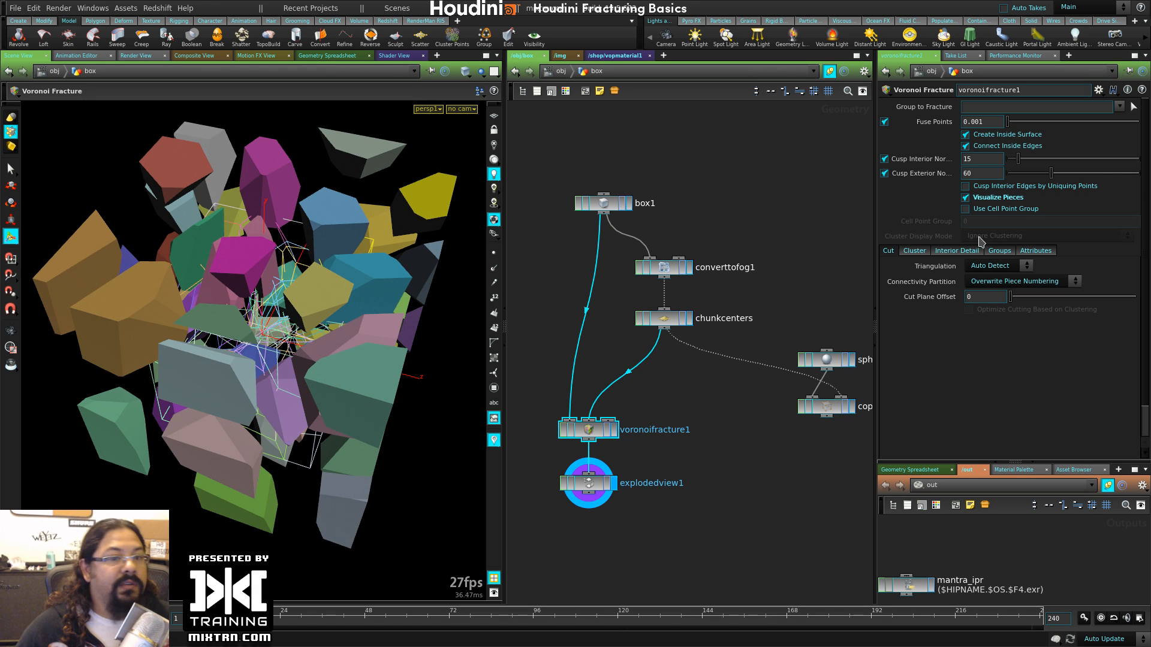
- Enable Cusp Interior Edges by Uniquing Points on voronoifracture1 and examine the edges of the exploded pieces
click(1018, 187)
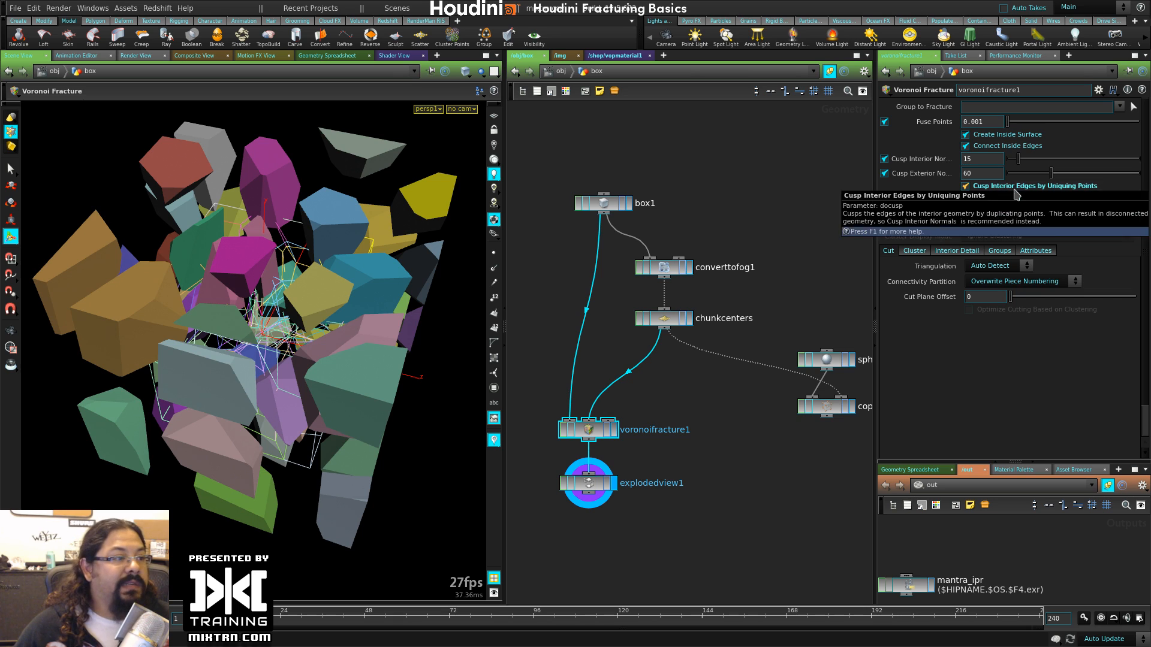
click(465, 72)
click(503, 174)
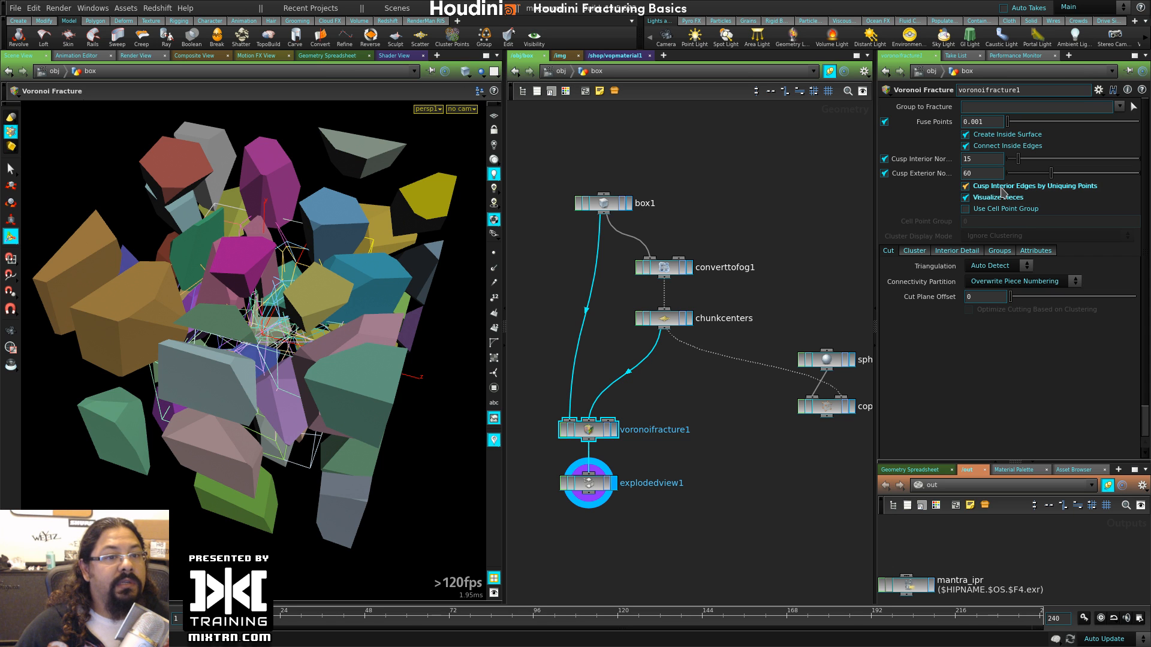
key(Escape)
scroll(326, 334, up, 5)
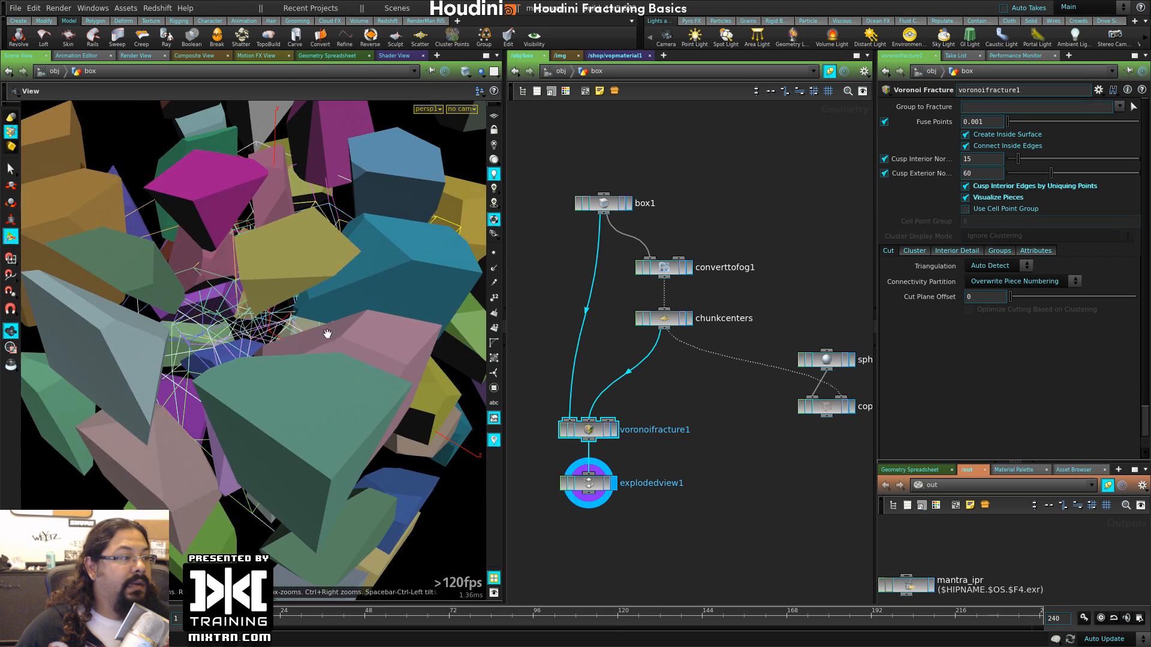
alt+drag(327, 334, 288, 336)
alt+right_drag(288, 336, 337, 336)
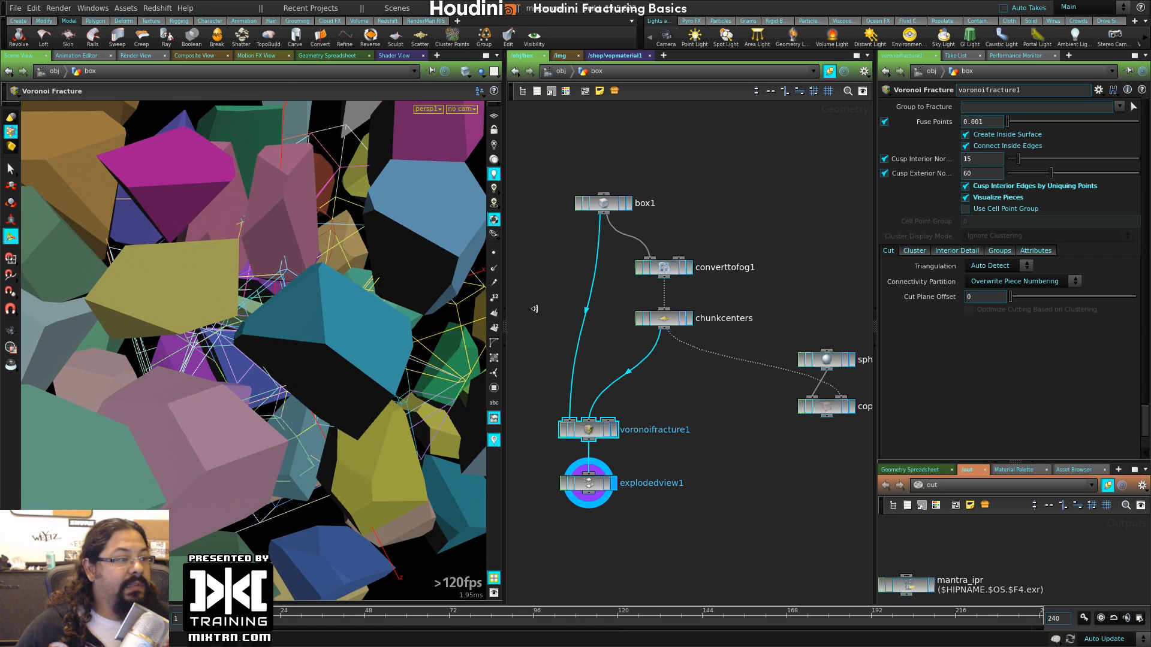
- Compare the cusped pieces in wireframe and shaded display, and turn on point numbers in the viewport
click(1026, 187)
key(w)
key(w)
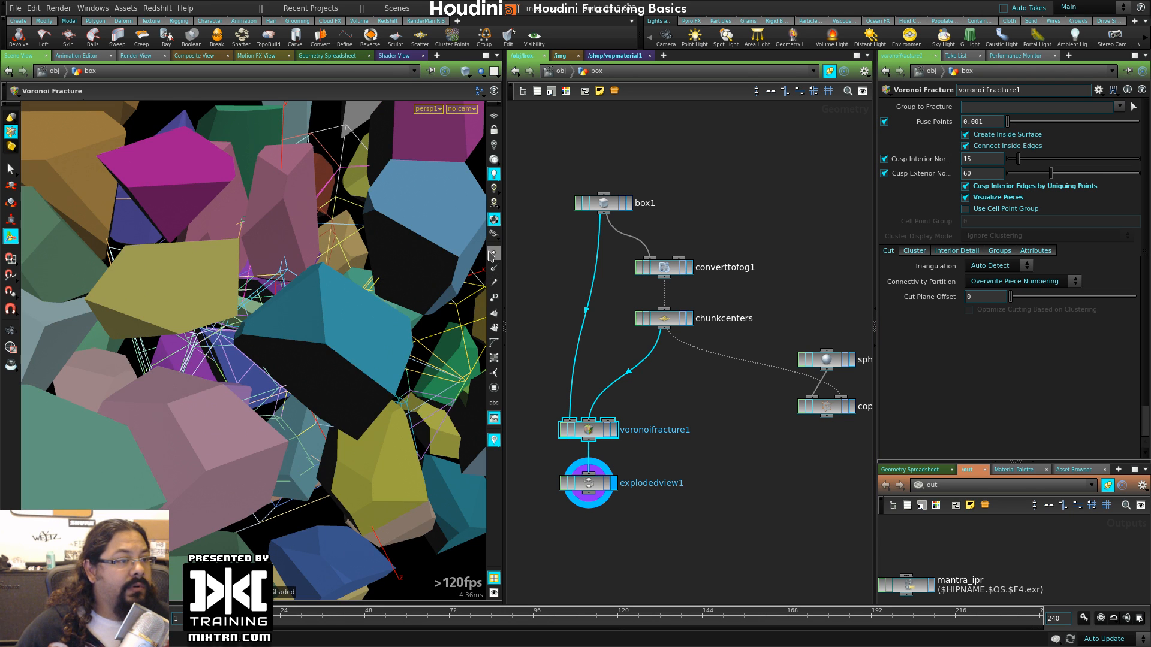
click(495, 297)
alt+drag(452, 262, 424, 275)
alt+right_drag(424, 275, 442, 303)
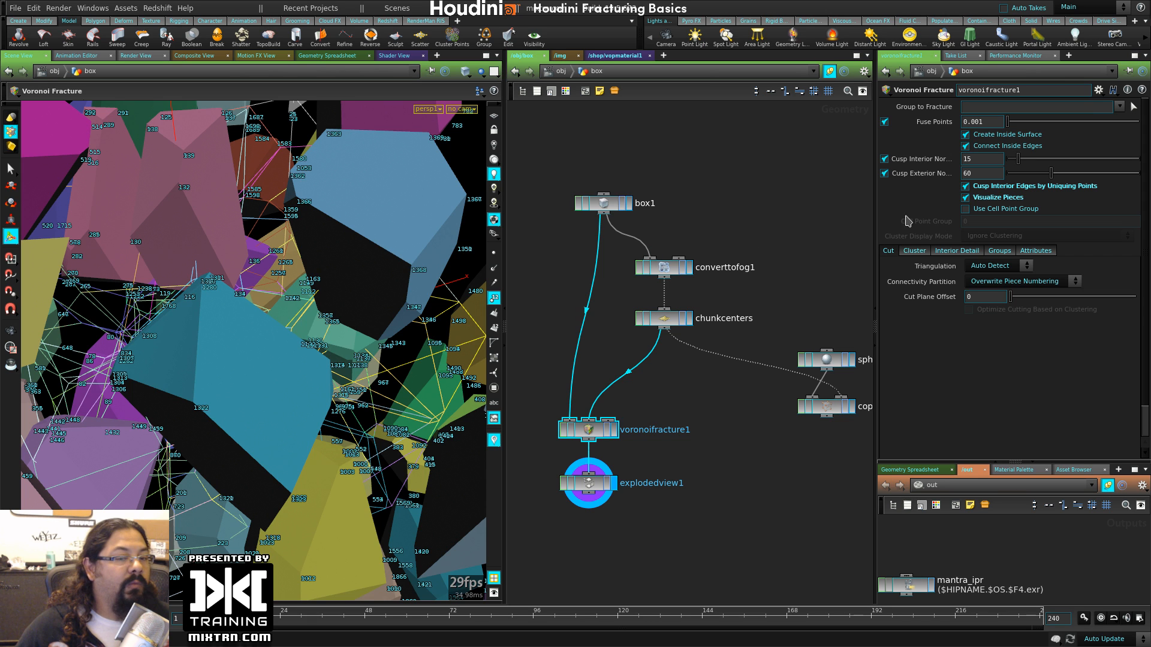
- Toggle Cusp Interior Edges by Uniquing Points to compare the point numbers, leaving the option off
click(992, 191)
click(992, 191)
alt+drag(453, 241, 405, 349)
click(982, 188)
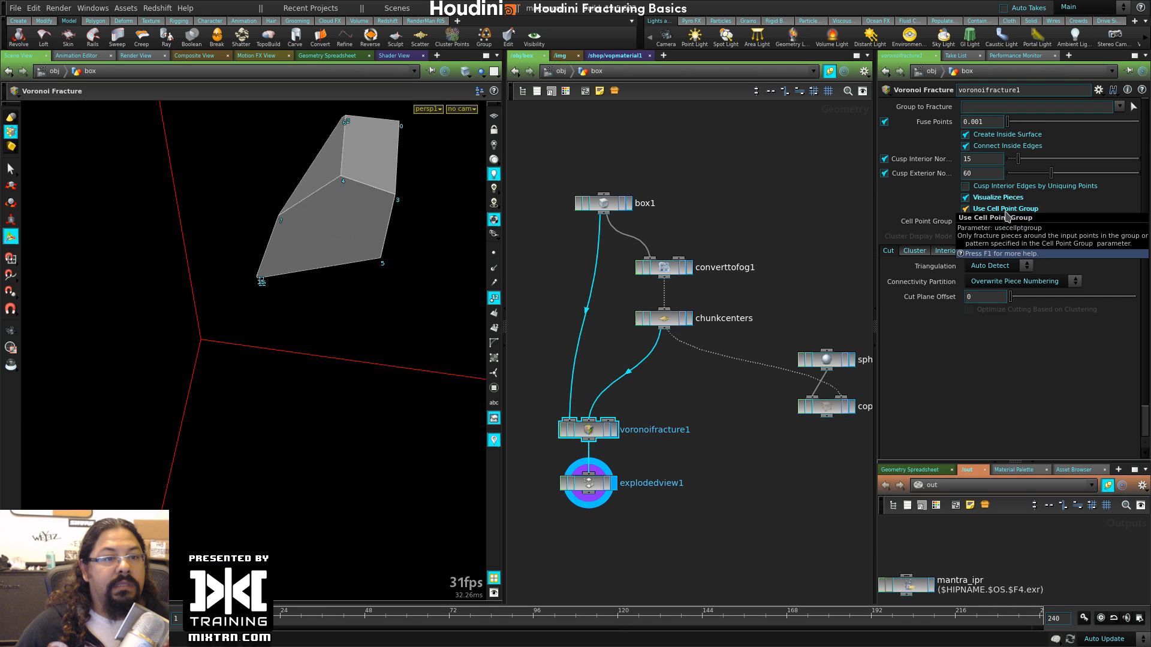
- Enable Use Cell Point Group with group 0 and examine the single fractured piece from several angles
scroll(226, 329, down, 4)
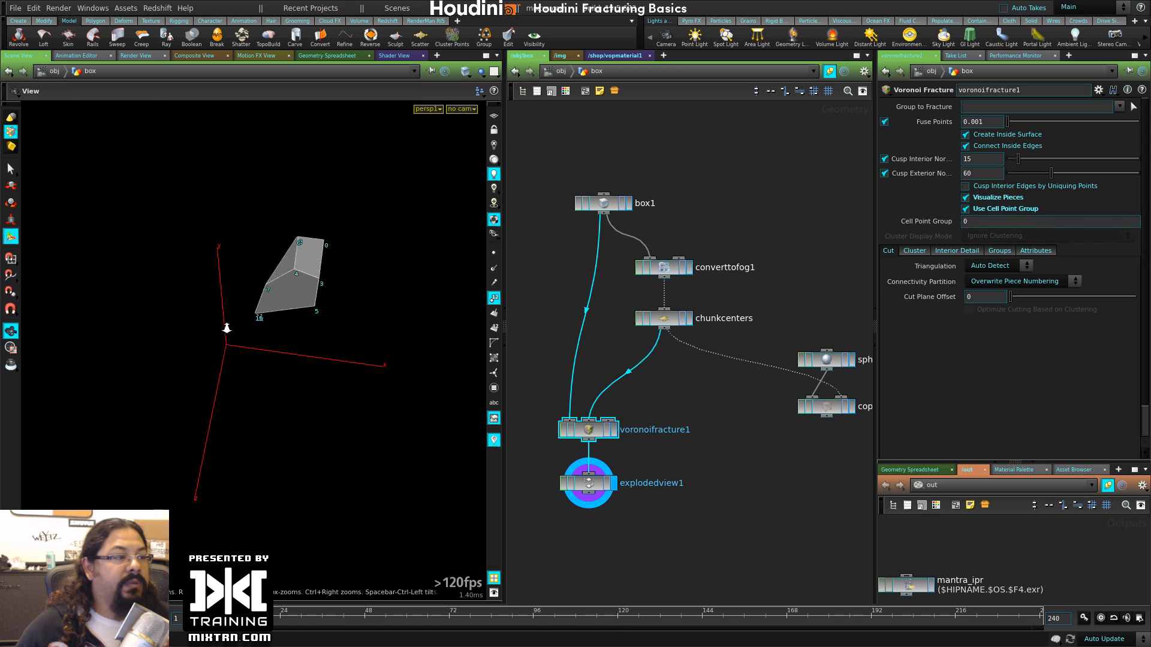
alt+drag(226, 329, 242, 305)
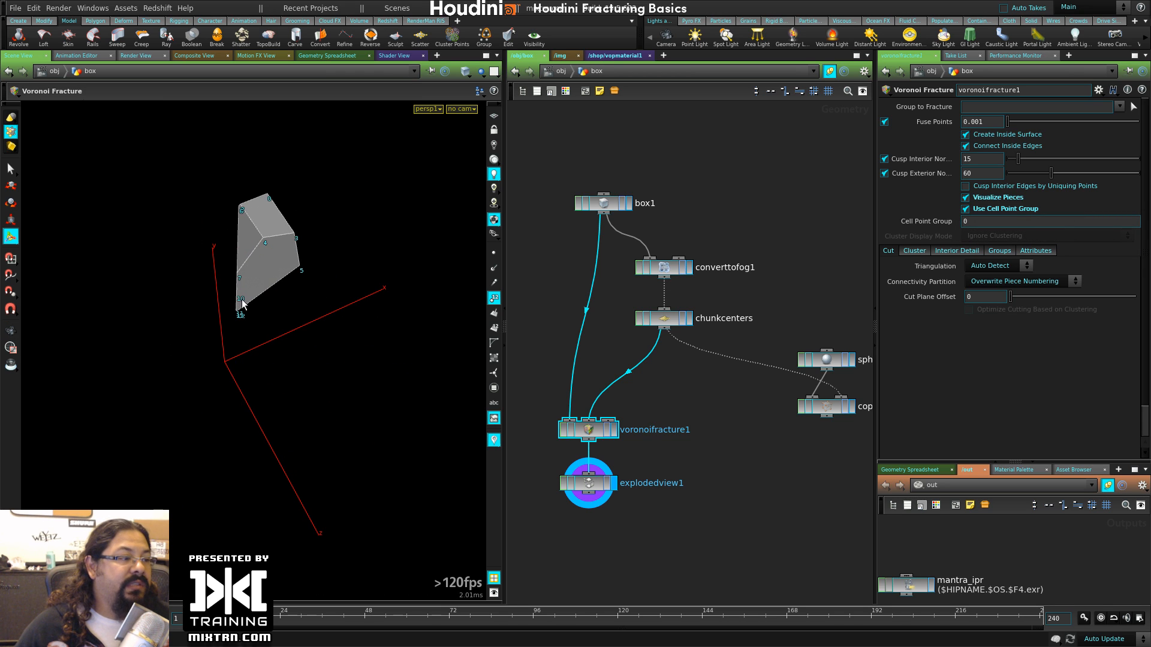
alt+drag(329, 278, 300, 288)
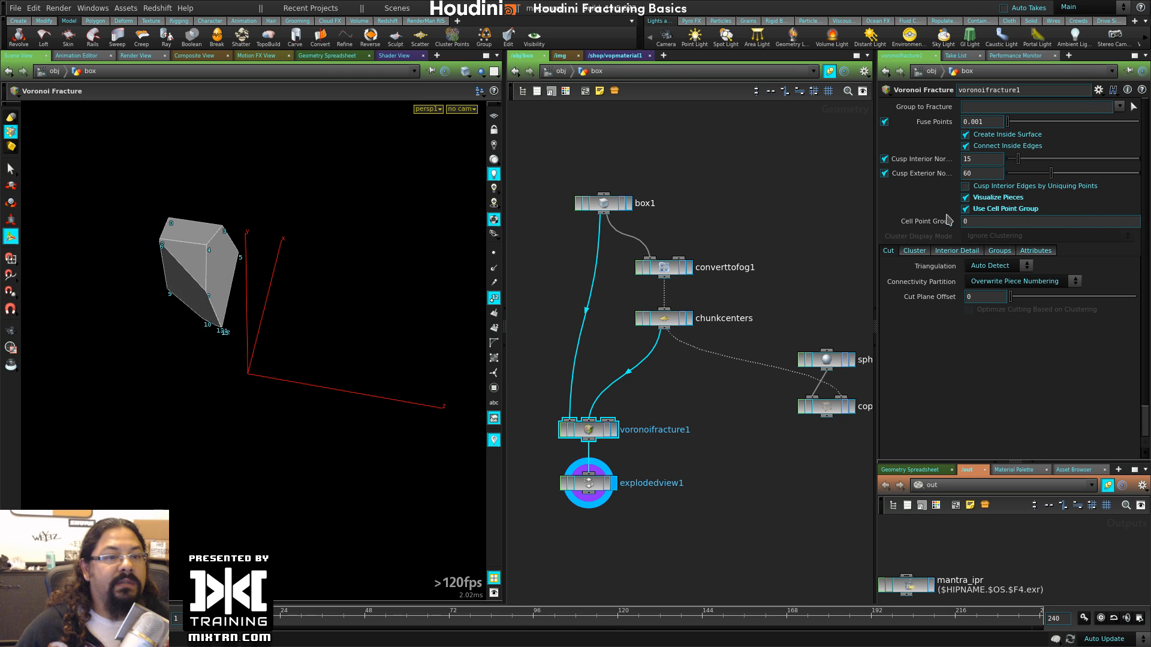
- Set the Cell Point Group to 2 and to 5 to inspect those individual pieces, and turn off Use Cell Point Group
click(949, 226)
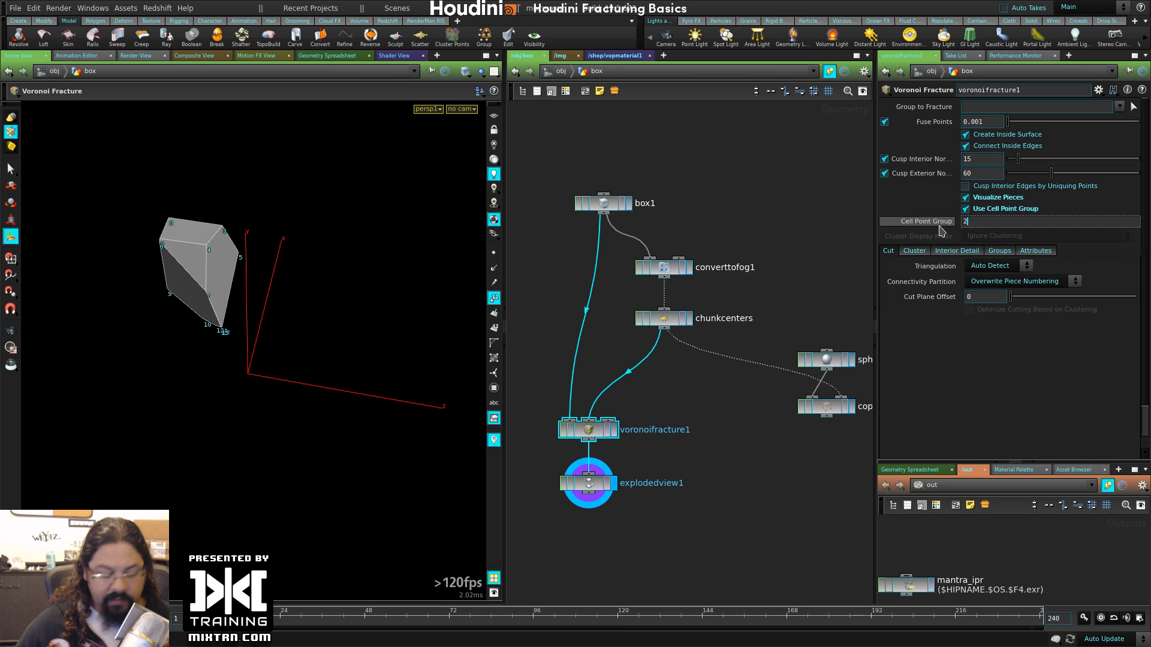
text(2)
key(Return)
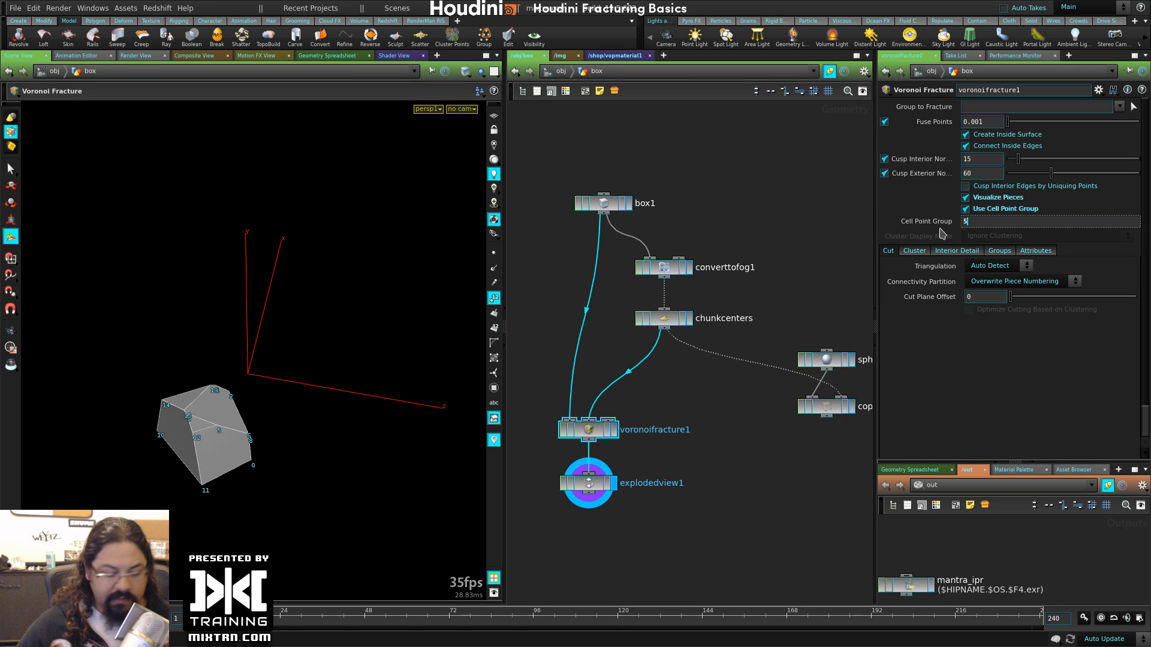
key(Return)
alt+drag(205, 458, 162, 430)
click(965, 208)
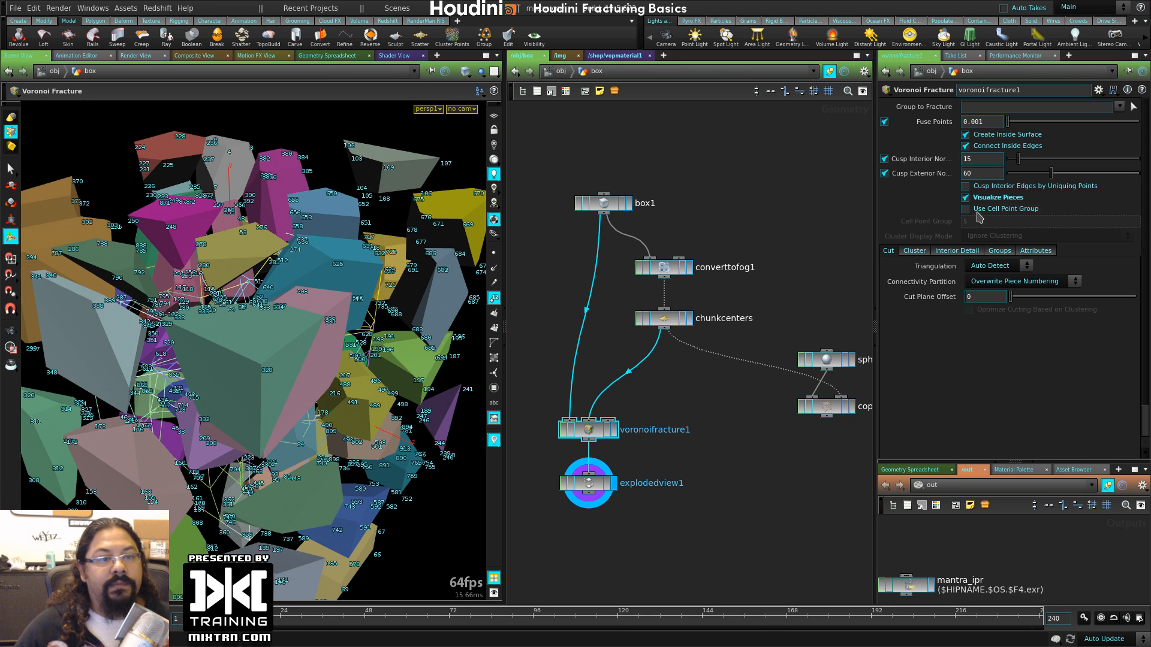
- Set the Voronoi fracture Triangulation to 2D and examine the resulting pieces from several angles
click(978, 212)
click(974, 210)
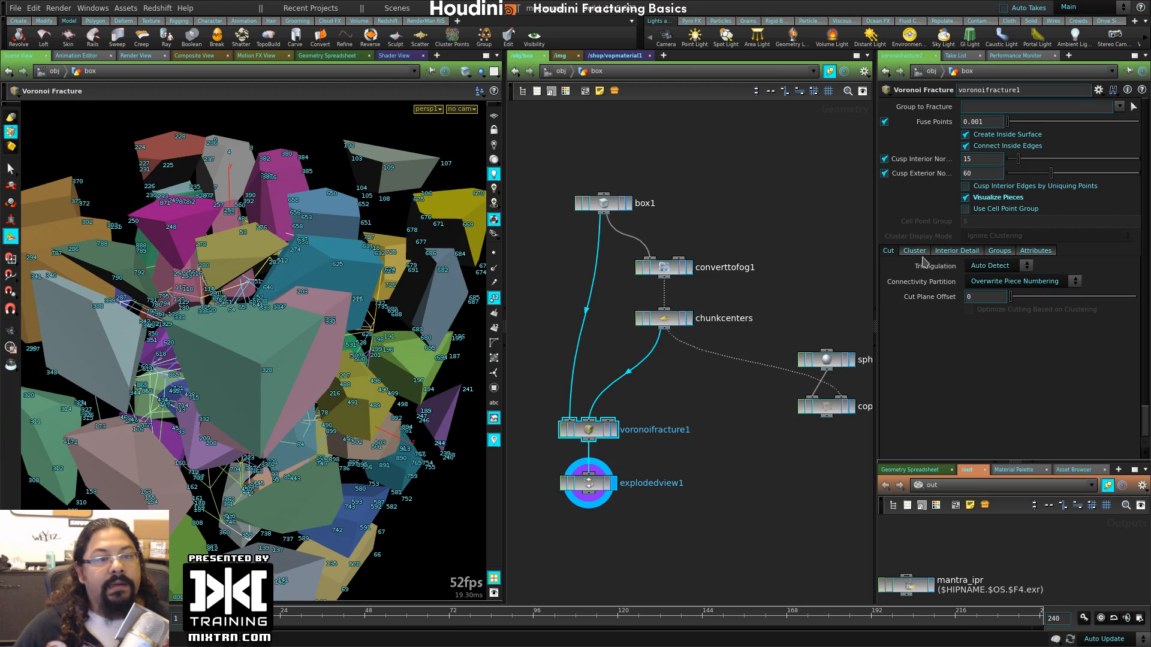
click(1005, 273)
click(997, 291)
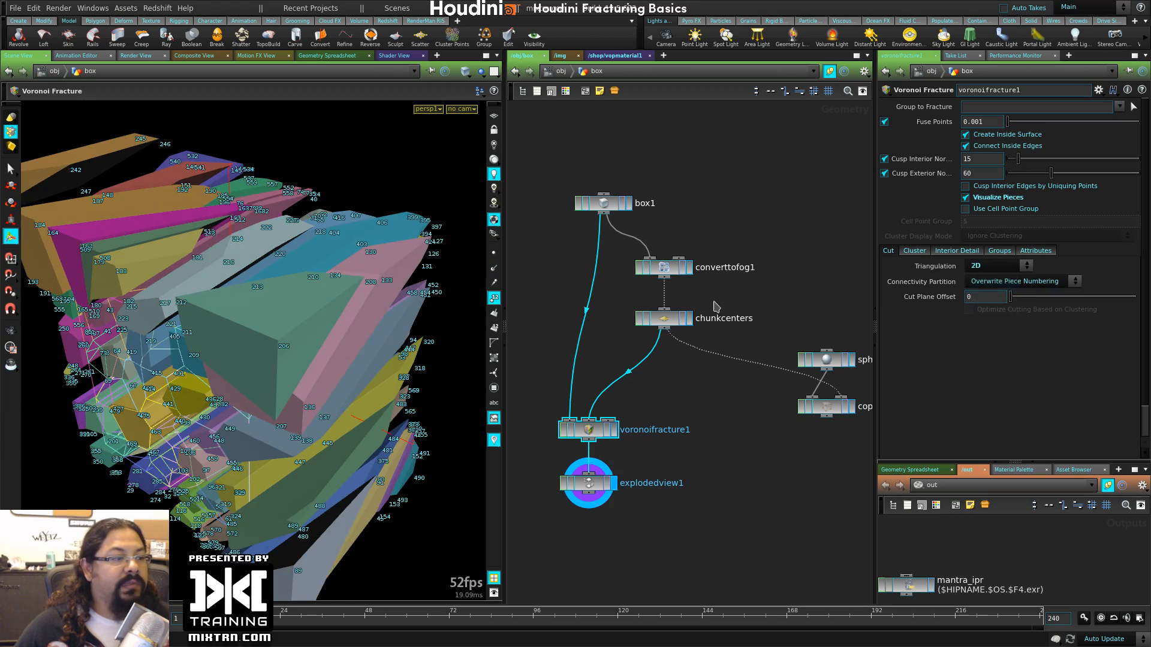
alt+right_drag(425, 328, 400, 339)
drag(399, 338, 67, 365)
click(566, 275)
alt+drag(363, 344, 286, 351)
- Turn off the point numbers in the viewport and use primitive selection mode with the exploded pieces viewed unobstructed
click(494, 300)
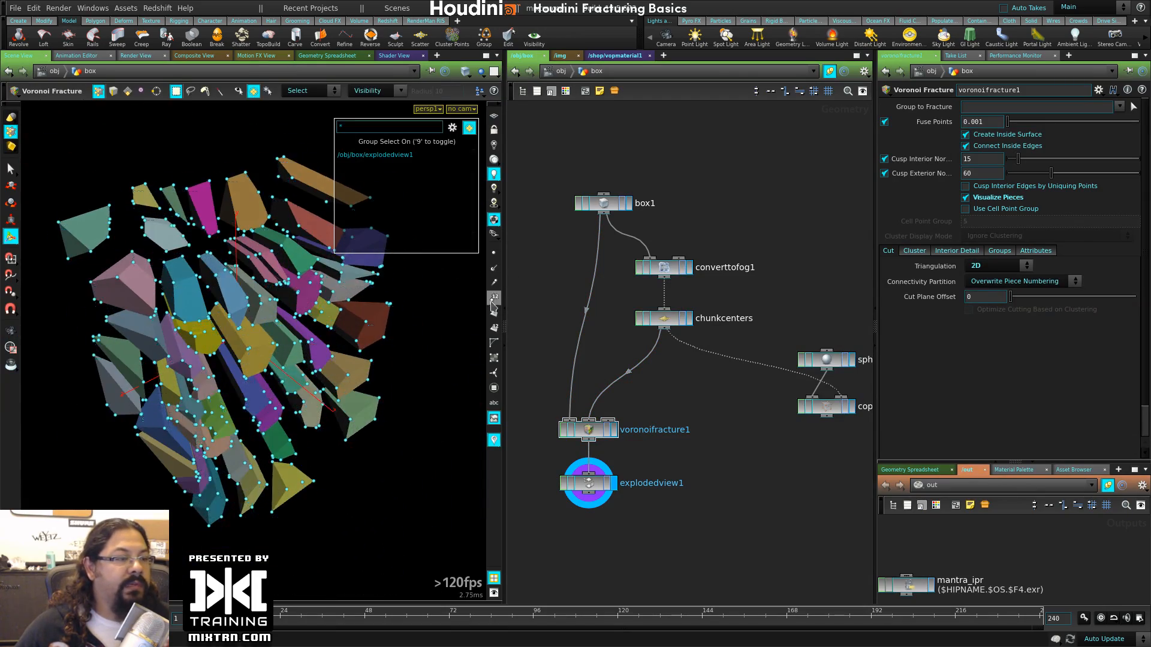
mouse_move(384, 324)
alt+mouse_down()
mouse_move(428, 425)
mouse_move(356, 332)
mouse_move(444, 365)
mouse_move(384, 336)
mouse_move(452, 324)
mouse_move(334, 334)
mouse_move(382, 337)
alt+mouse_up()
key(s)
key(3)
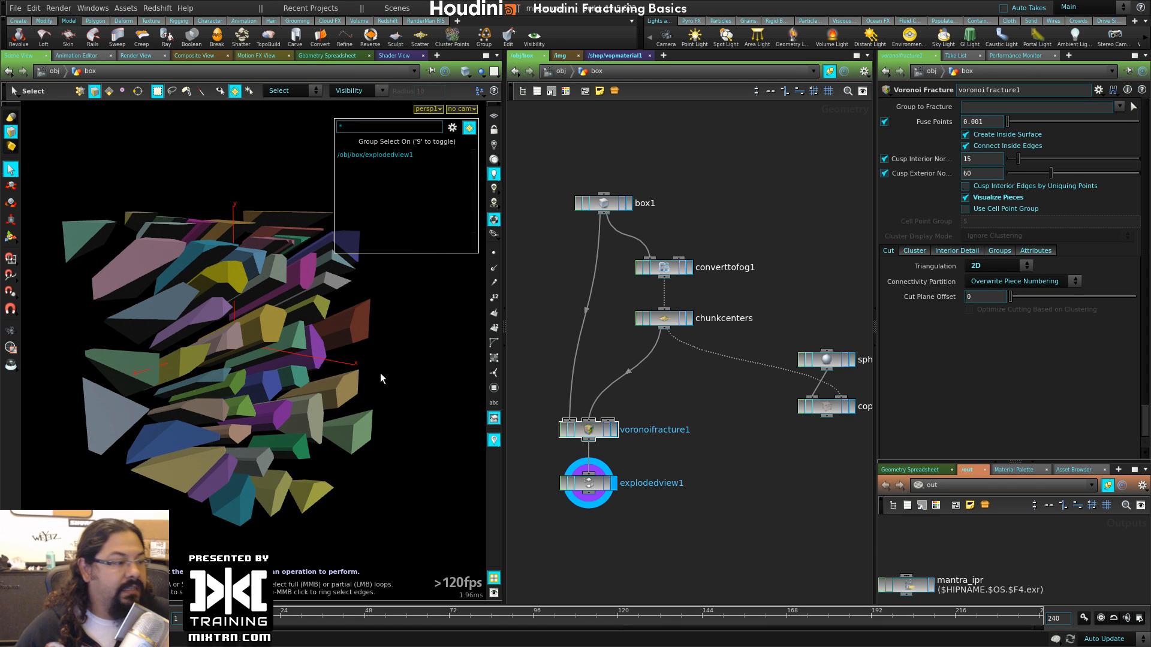
- Try the 3D Triangulation, return it to Auto Detect, and check the Connectivity Partition options
click(1004, 267)
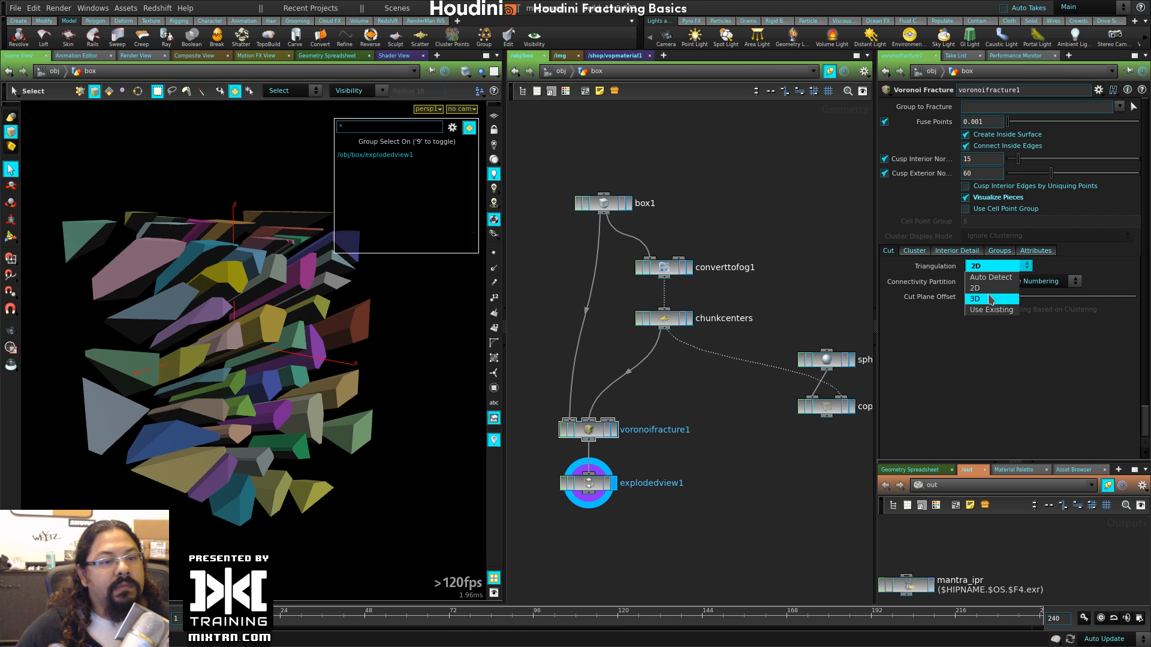
click(990, 298)
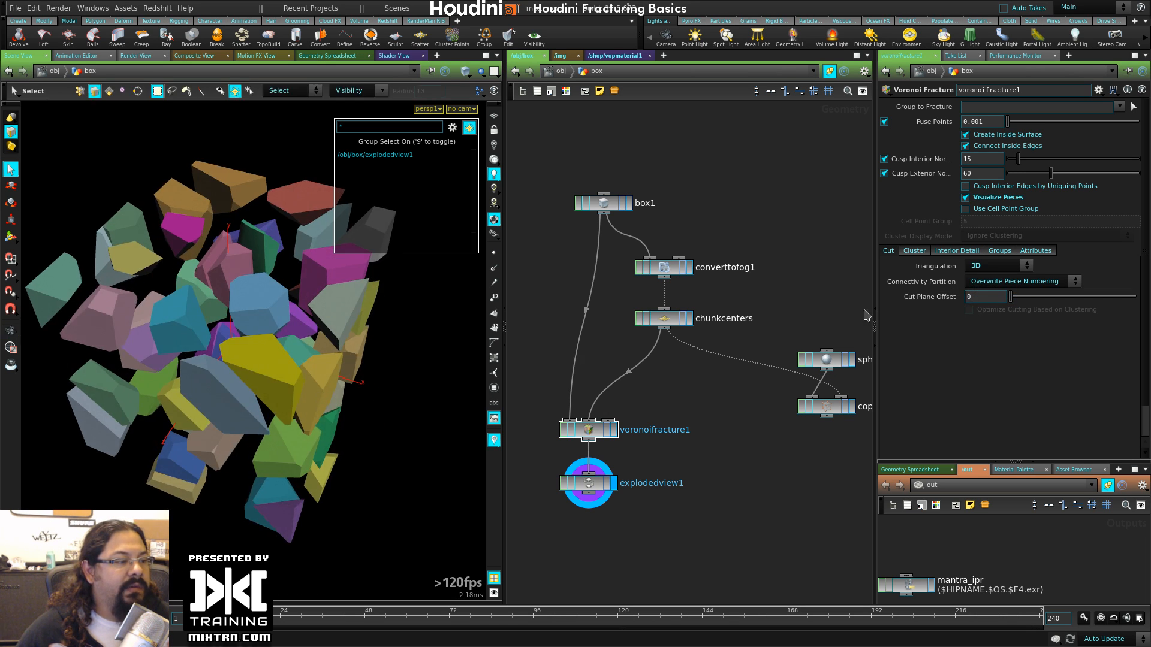
click(991, 278)
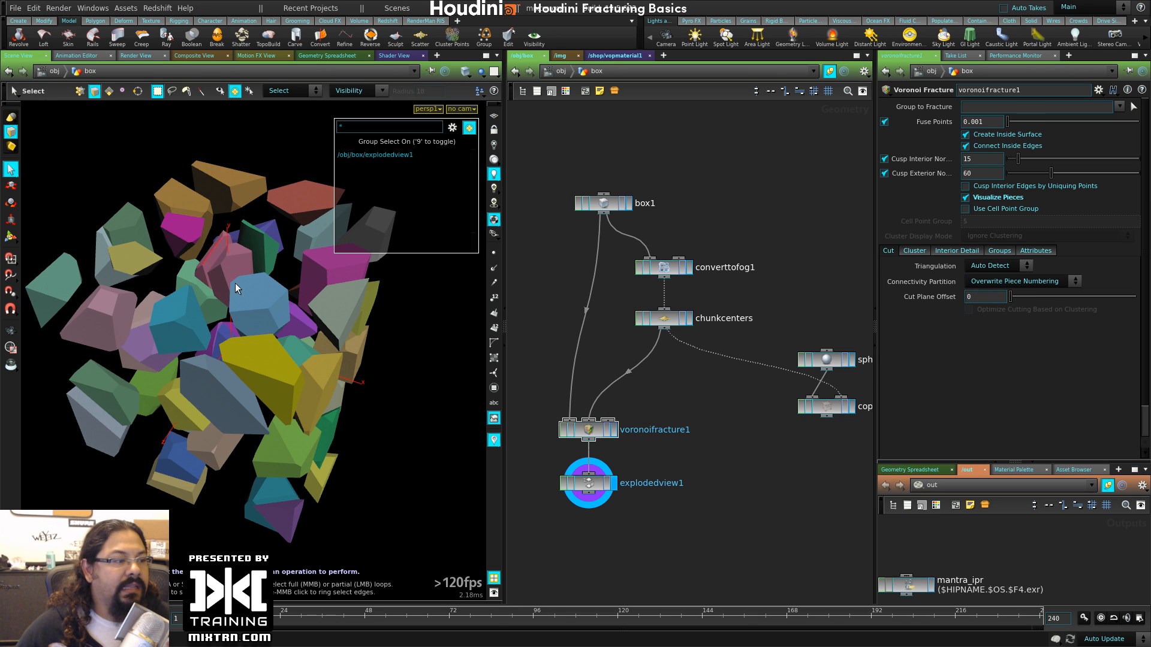
click(1020, 282)
click(1035, 283)
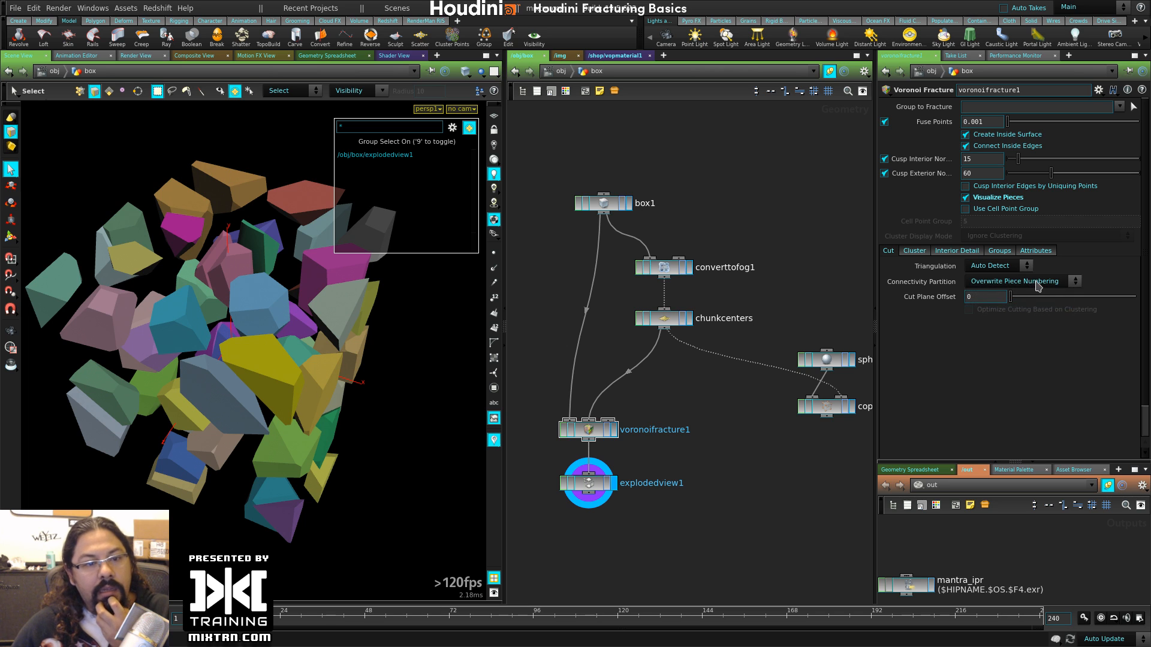
- Try a Cut Plane Offset of 0.084 with voronoifracture1 displayed instead of the exploded view, and reset the offset to 0
drag(1015, 301, 1052, 295)
click(563, 484)
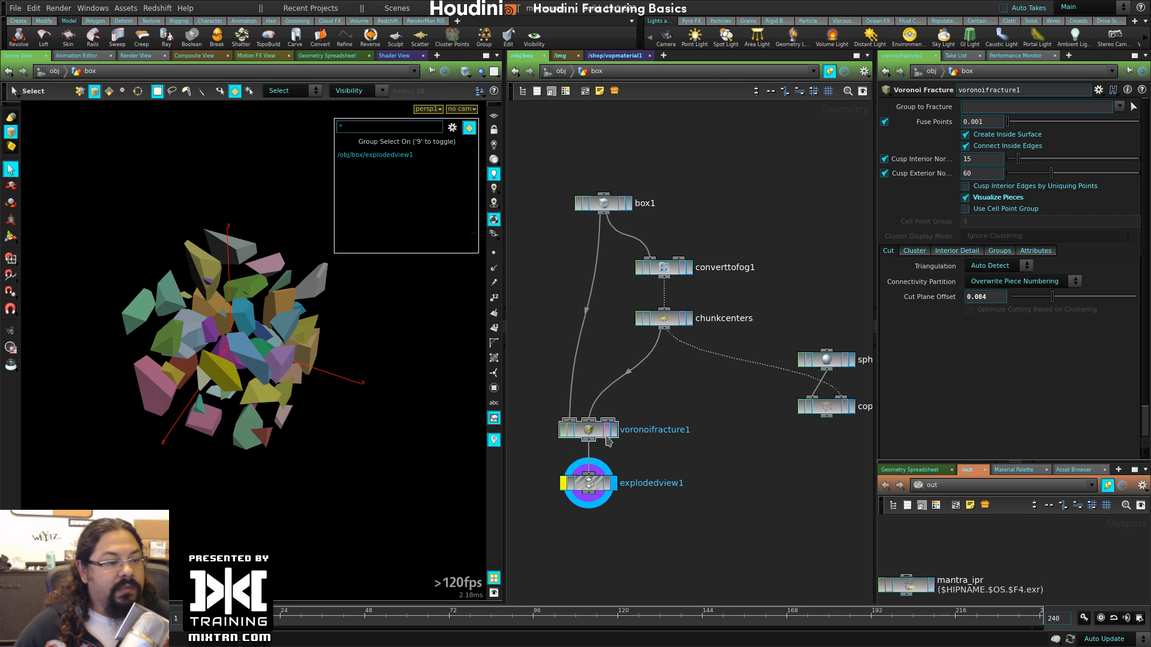
click(564, 485)
click(614, 430)
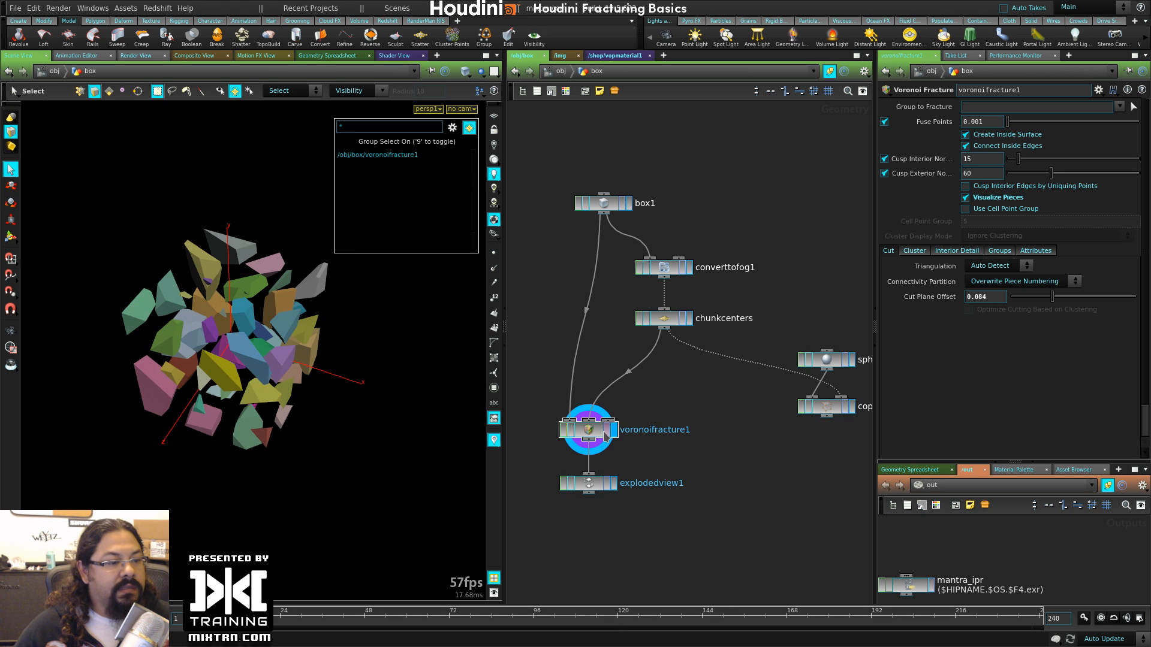
alt+right_drag(206, 416, 305, 396)
alt+drag(306, 395, 270, 396)
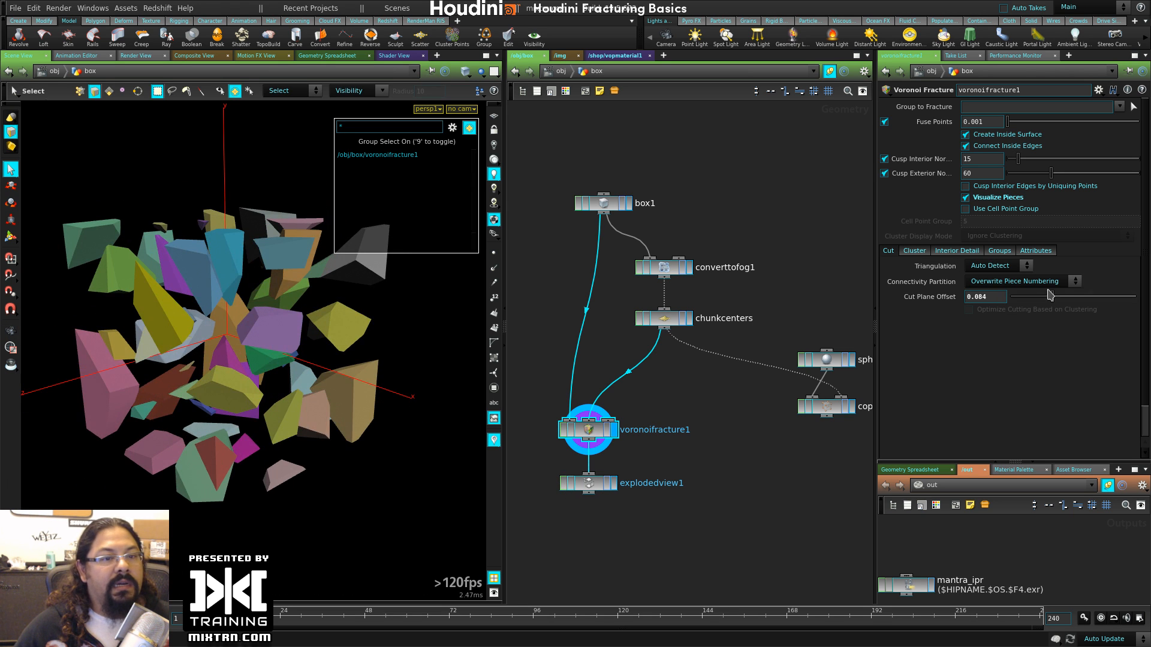
drag(1051, 302, 965, 285)
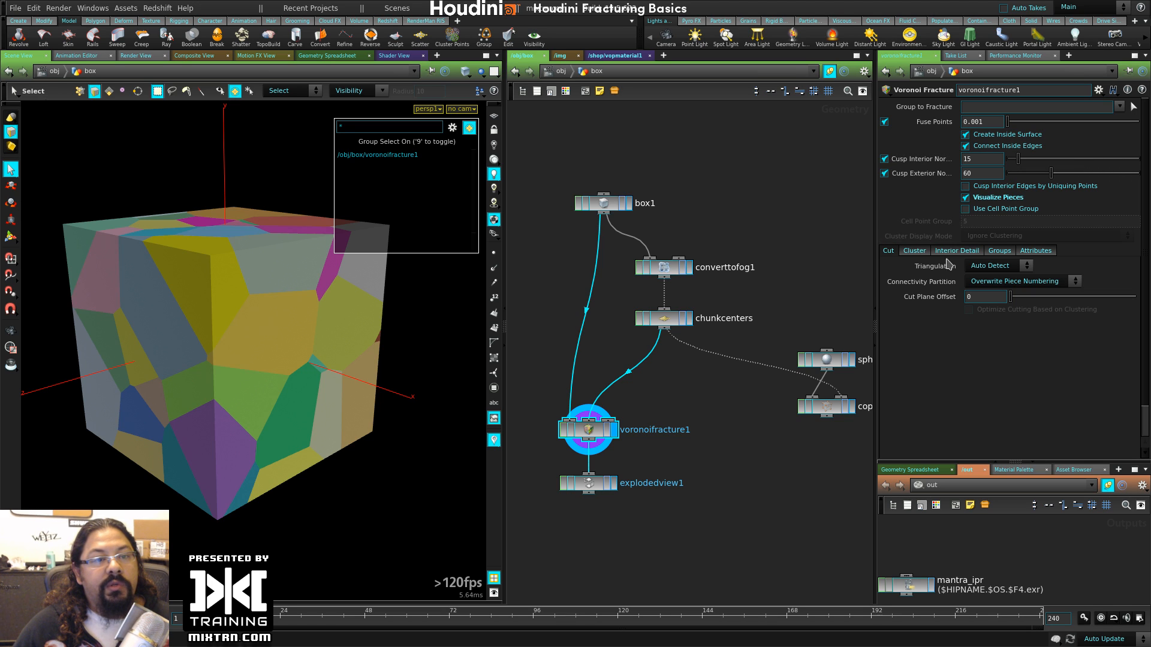
- Enable Cluster Pieces on voronoifracture1 and examine the clustered box from several angles
click(914, 251)
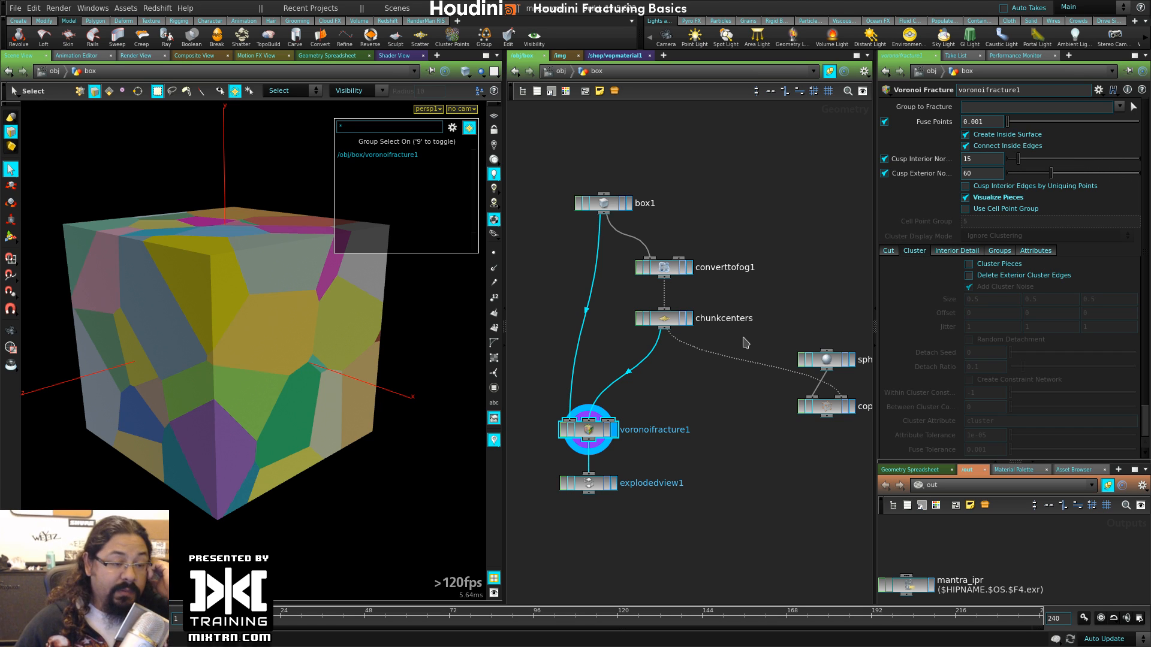
click(992, 269)
drag(364, 356, 248, 368)
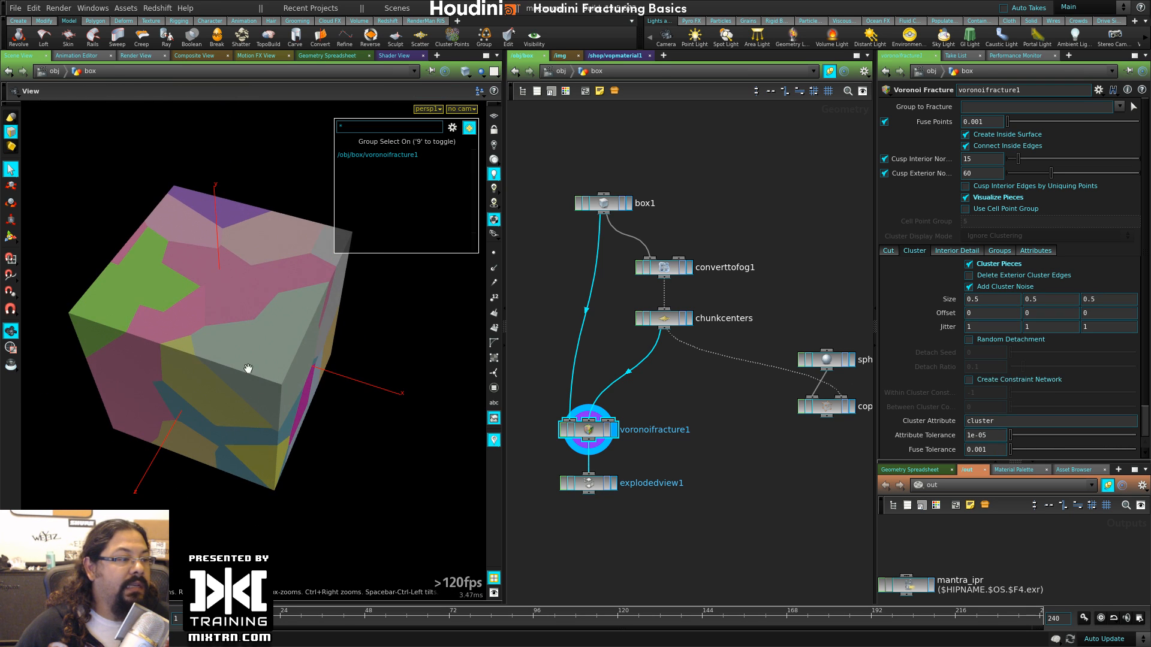
drag(128, 375, 195, 317)
drag(139, 412, 248, 331)
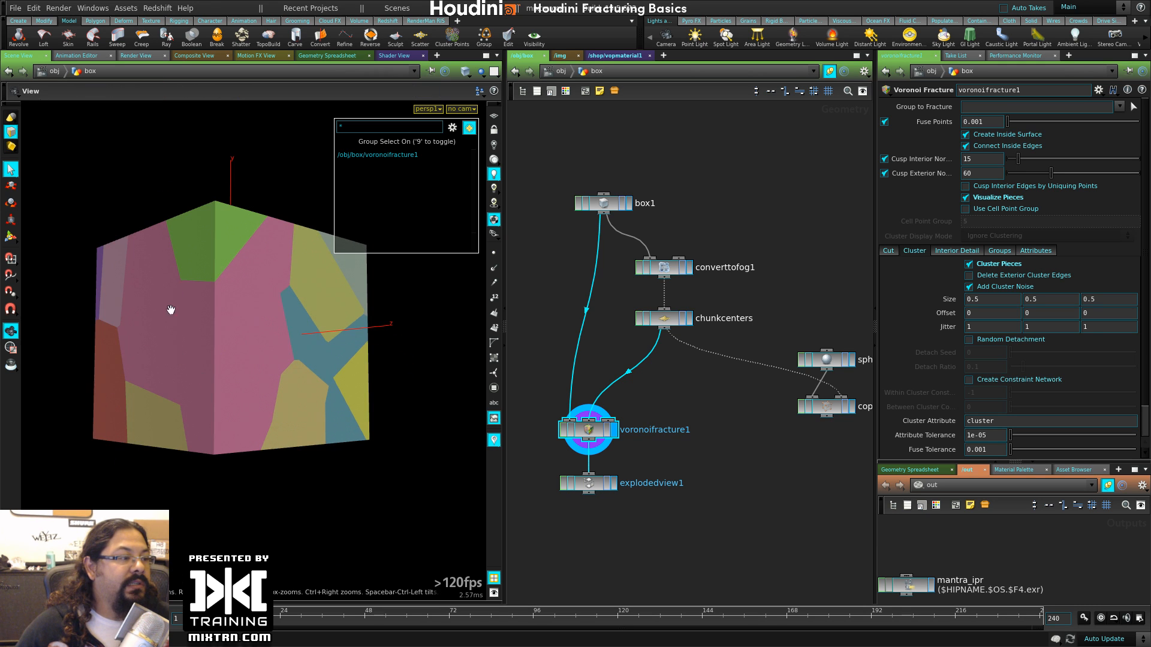
drag(171, 309, 292, 275)
drag(301, 404, 299, 416)
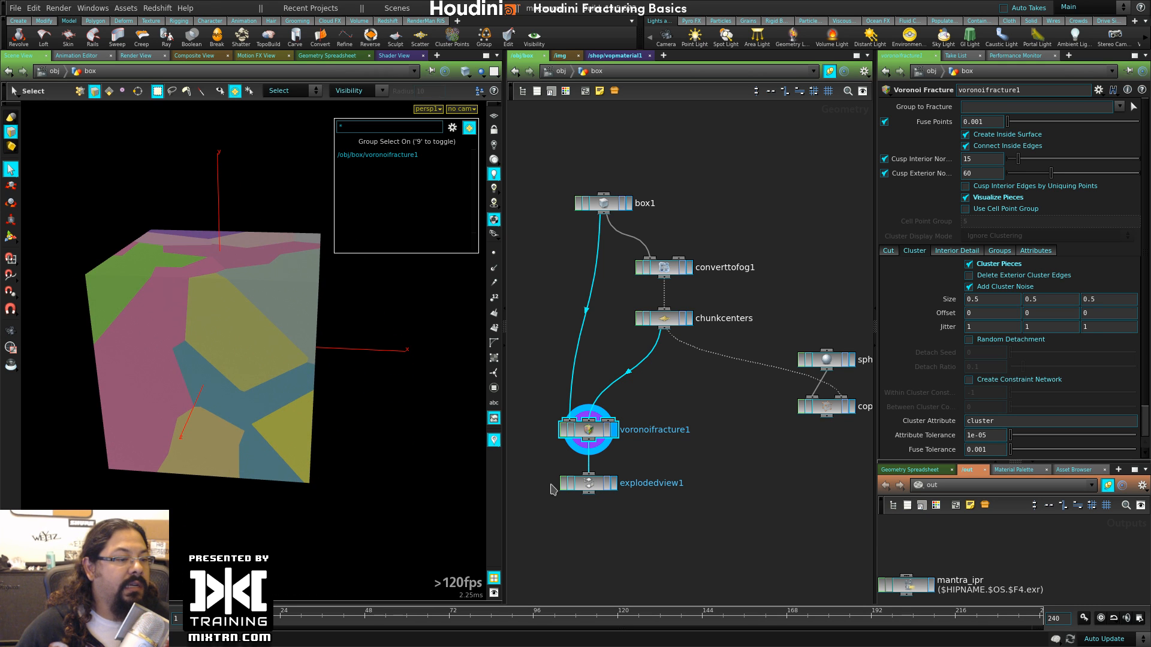
- Display explodedview1 and inspect the separated clusters from several sides
click(615, 484)
drag(318, 360, 81, 337)
scroll(246, 329, up, 4)
alt+drag(246, 386, 427, 426)
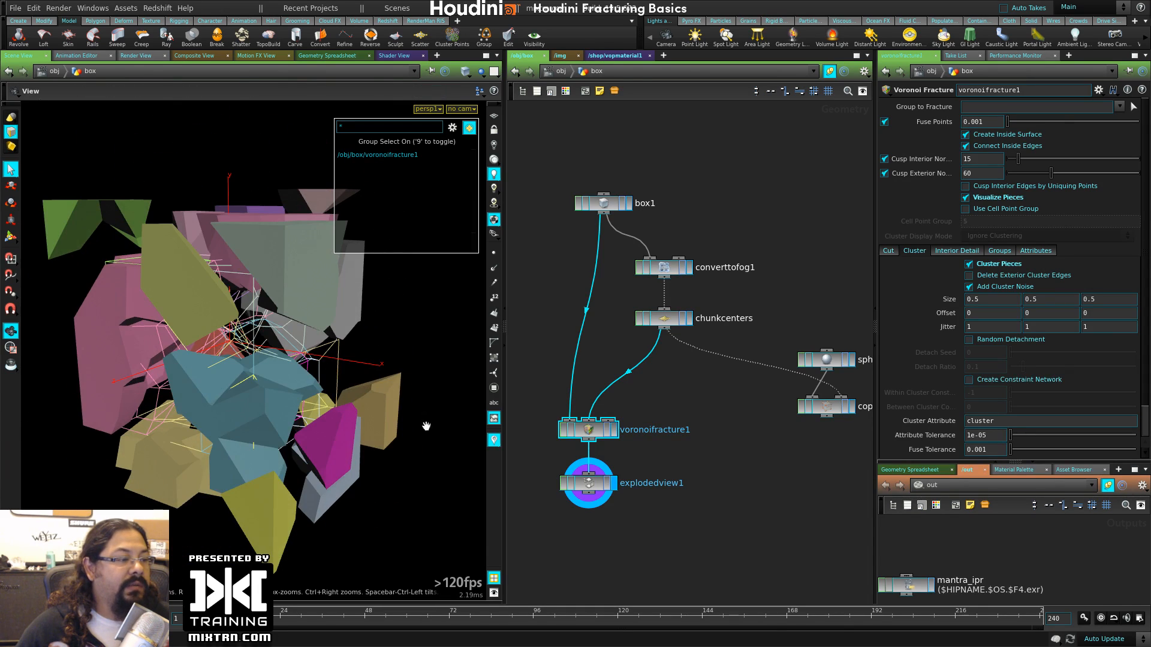
scroll(275, 394, down, 3)
alt+drag(275, 393, 327, 416)
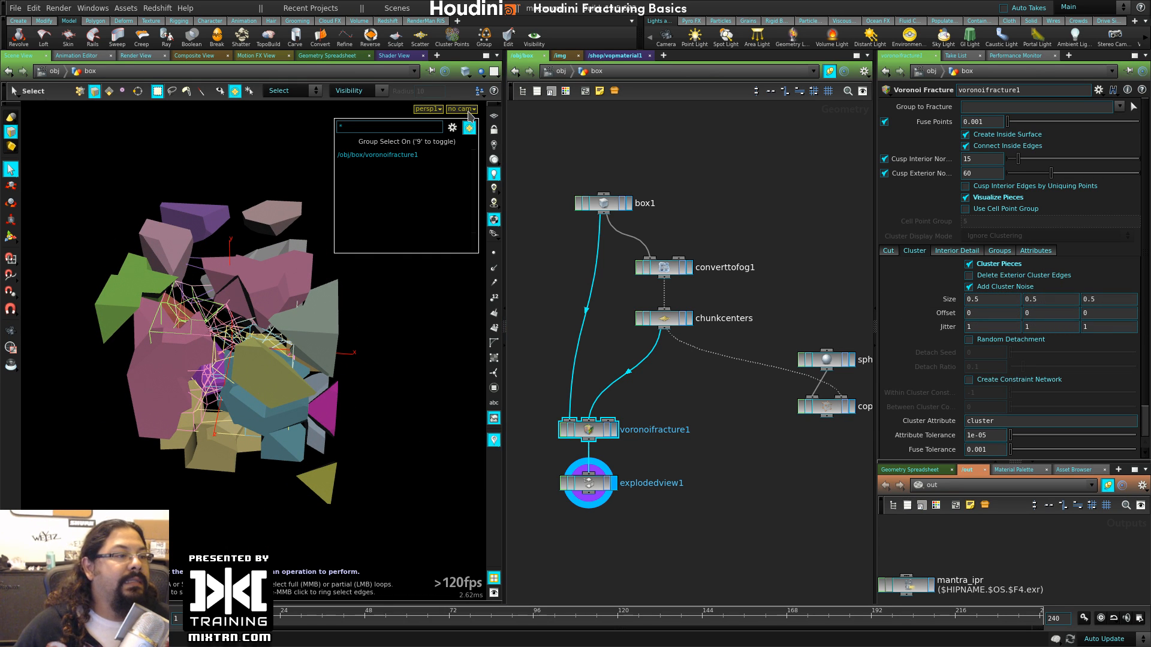
- Hide the viewport's group selection list, deselect the fracture node to remove its guide lines, and inspect the clusters
click(312, 91)
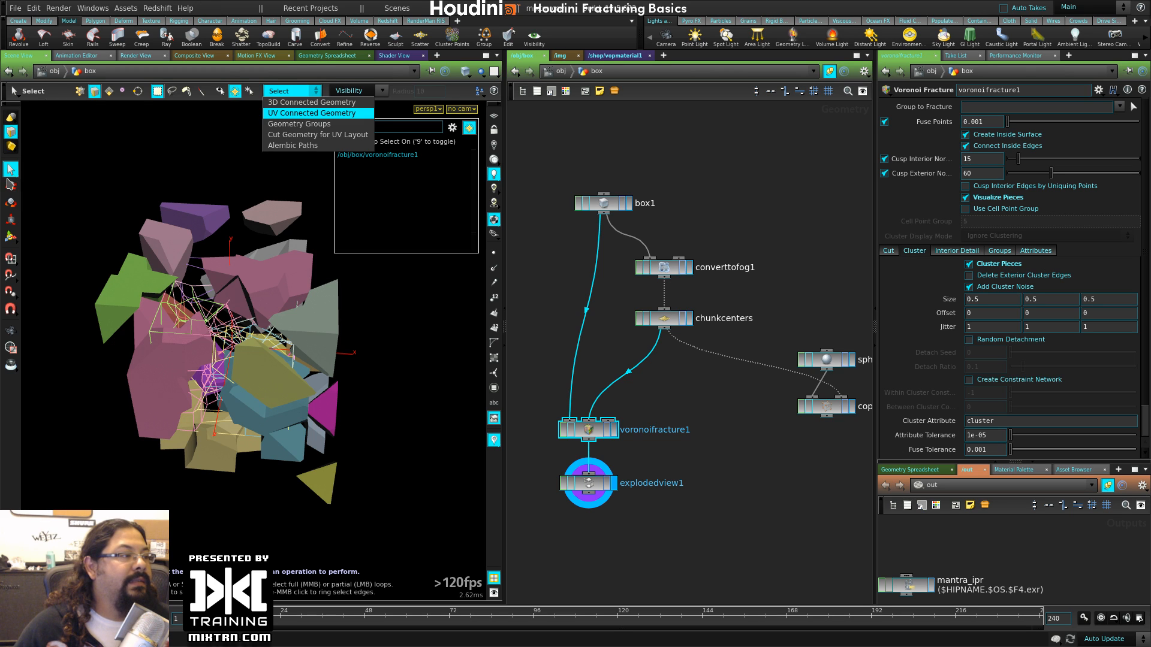
click(8, 180)
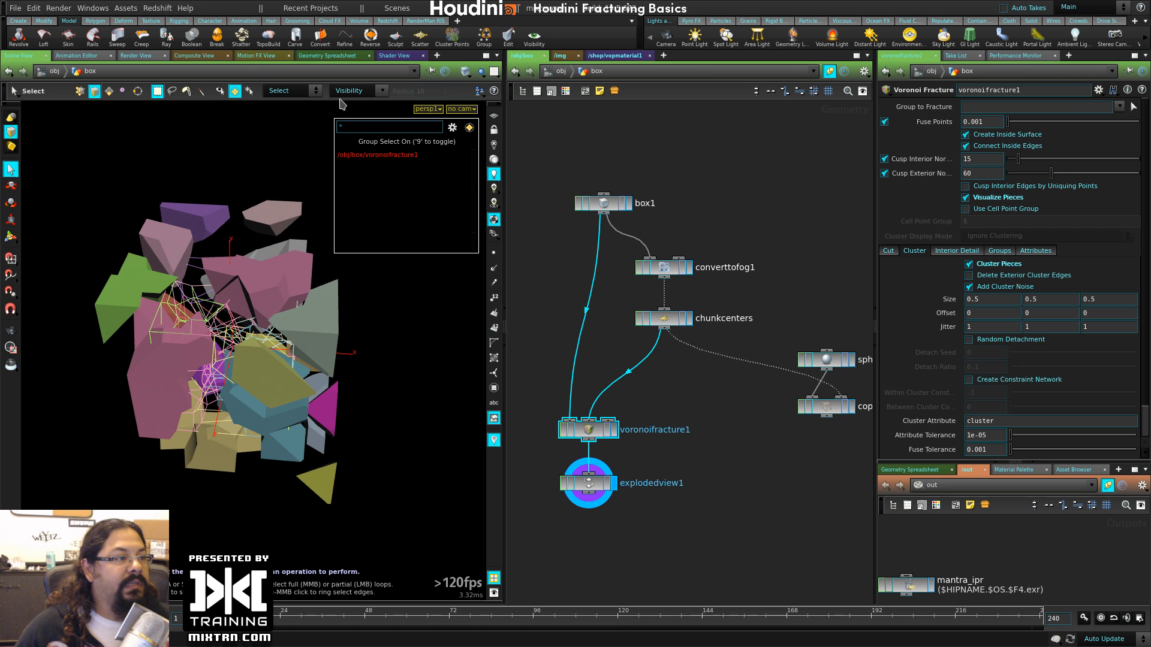
click(313, 90)
click(236, 92)
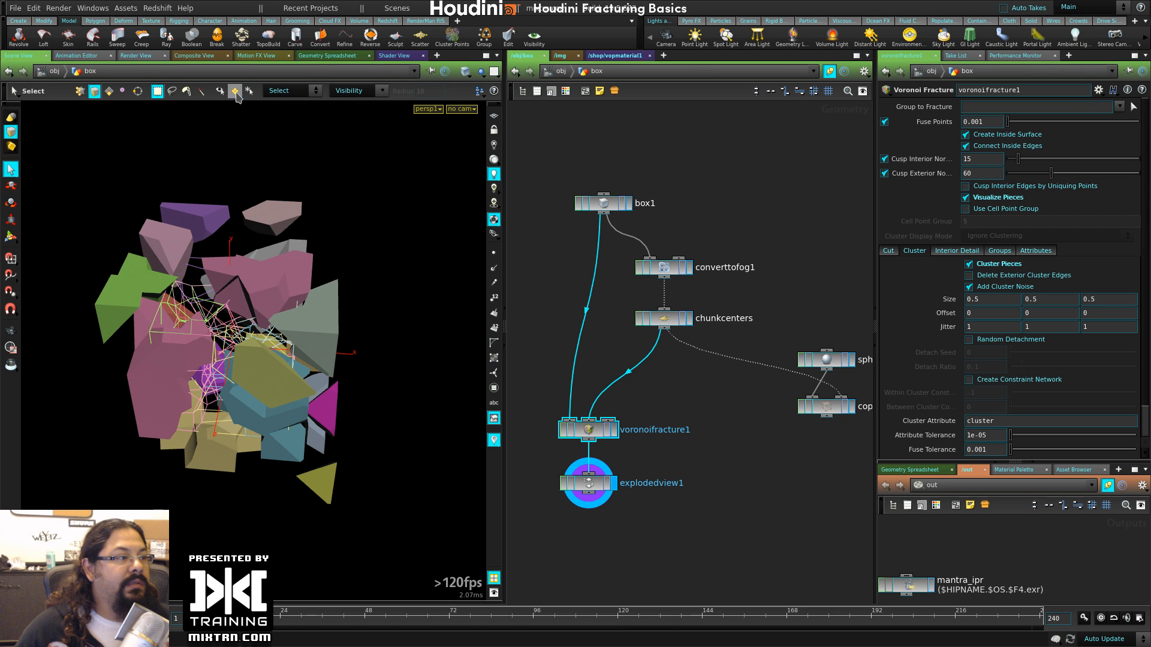
alt+right_drag(346, 359, 345, 345)
click(565, 302)
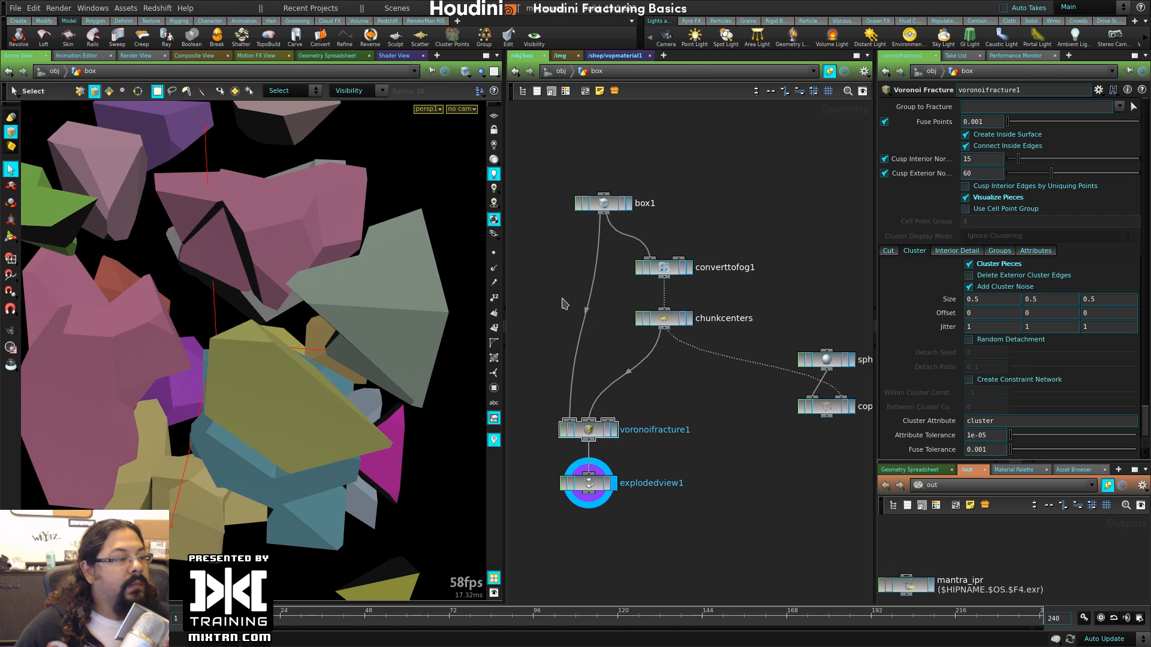
alt+drag(379, 358, 271, 351)
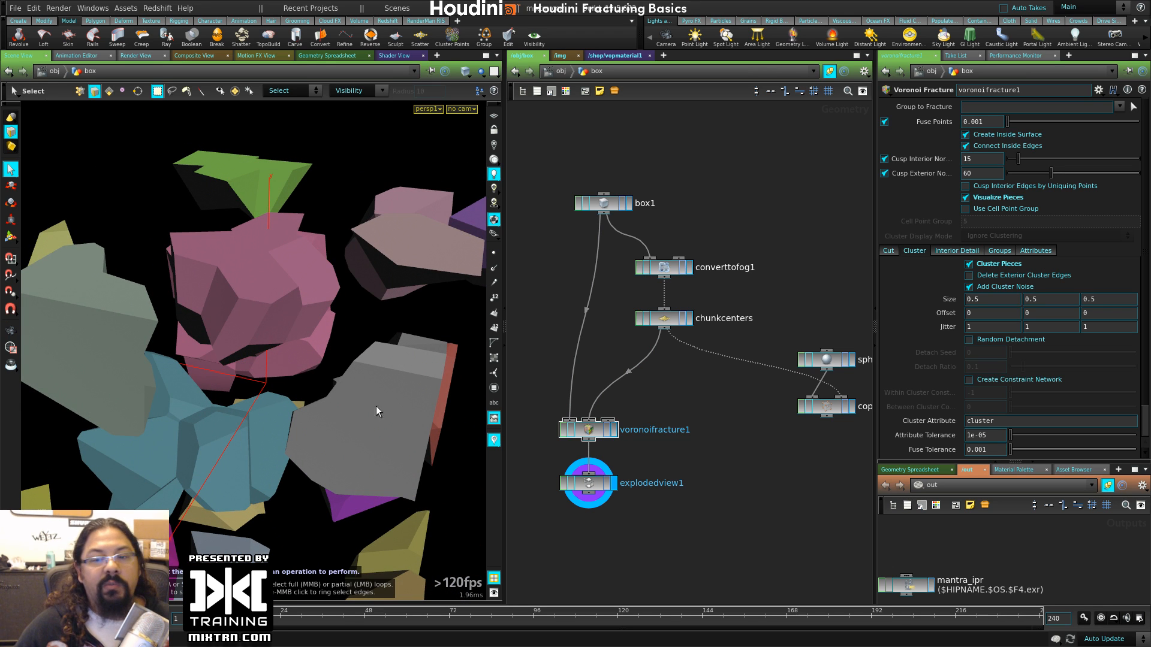
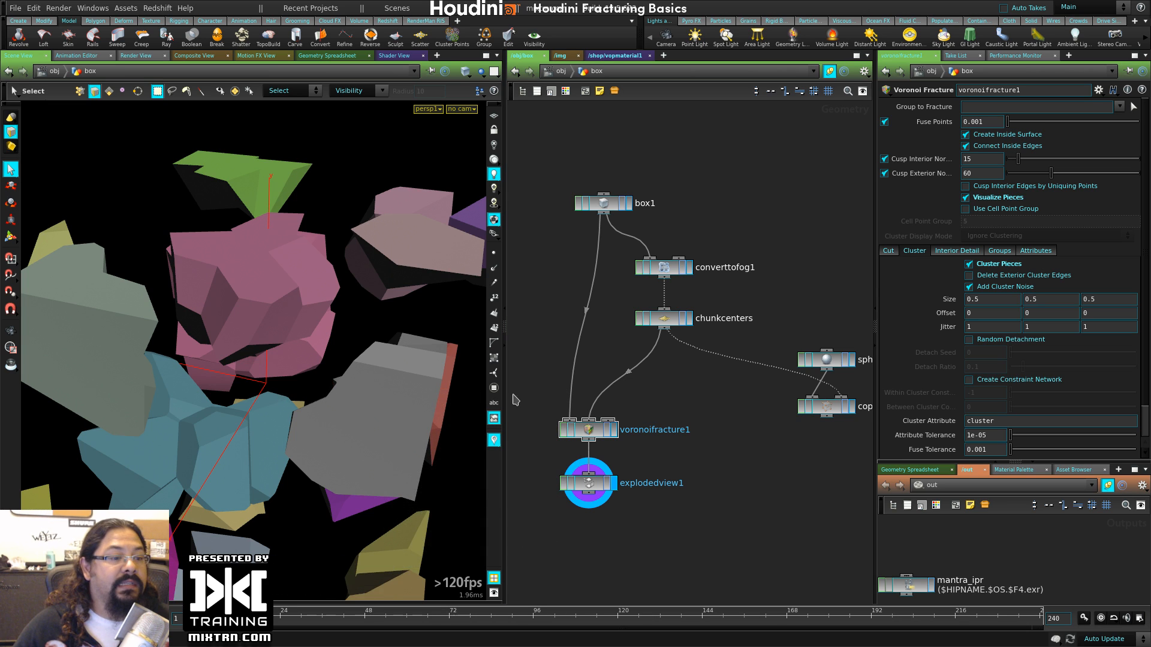
alt+right_drag(396, 383, 304, 370)
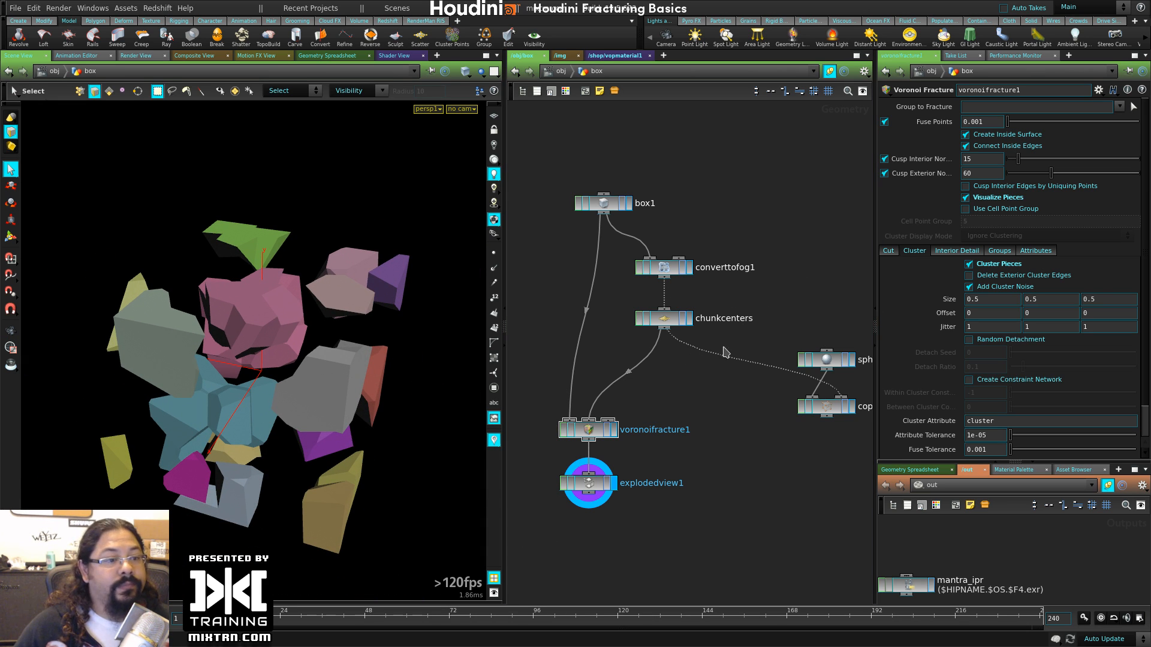
- Try a cluster noise Size of -7 on all axes, and raise the Size to 69 on all axes
scroll(918, 314, down, 2)
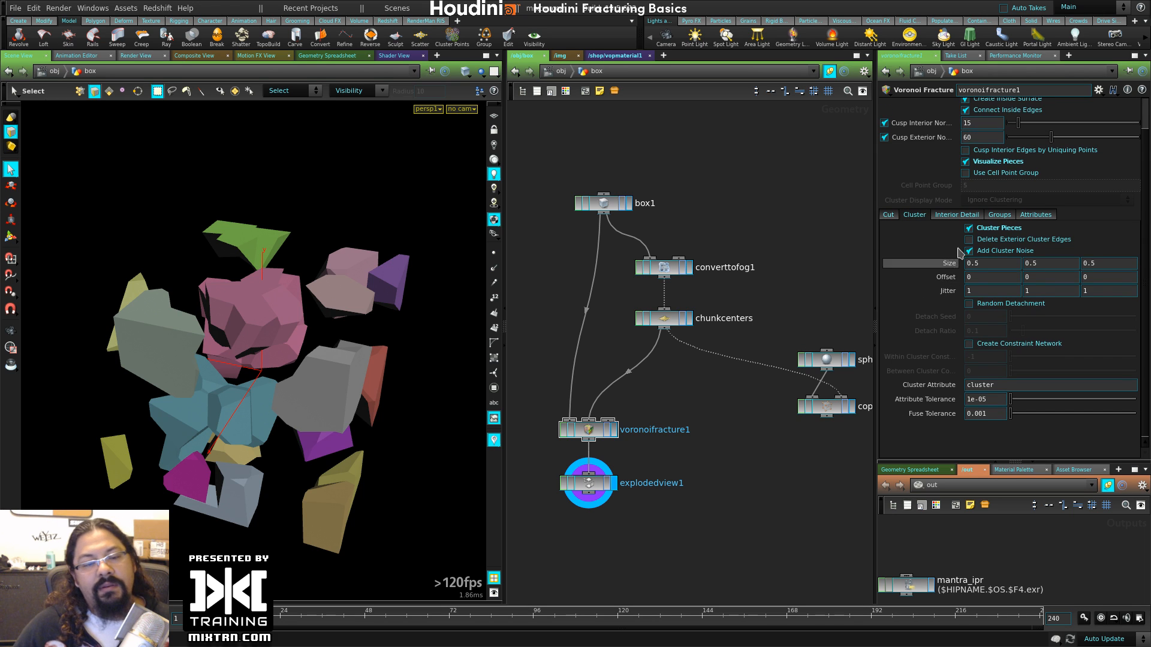
middle_drag(947, 263, 1065, 246)
drag(219, 414, 383, 411)
middle_drag(947, 263, 837, 278)
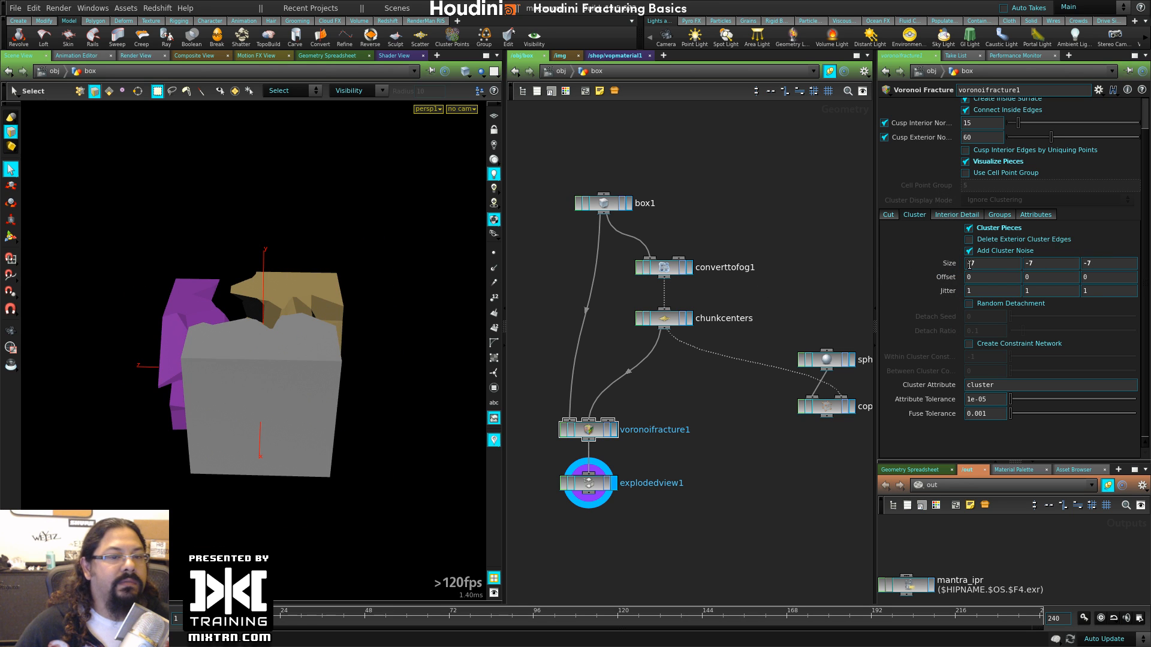
middle_drag(944, 264, 947, 261)
middle_drag(1019, 259, 1150, 231)
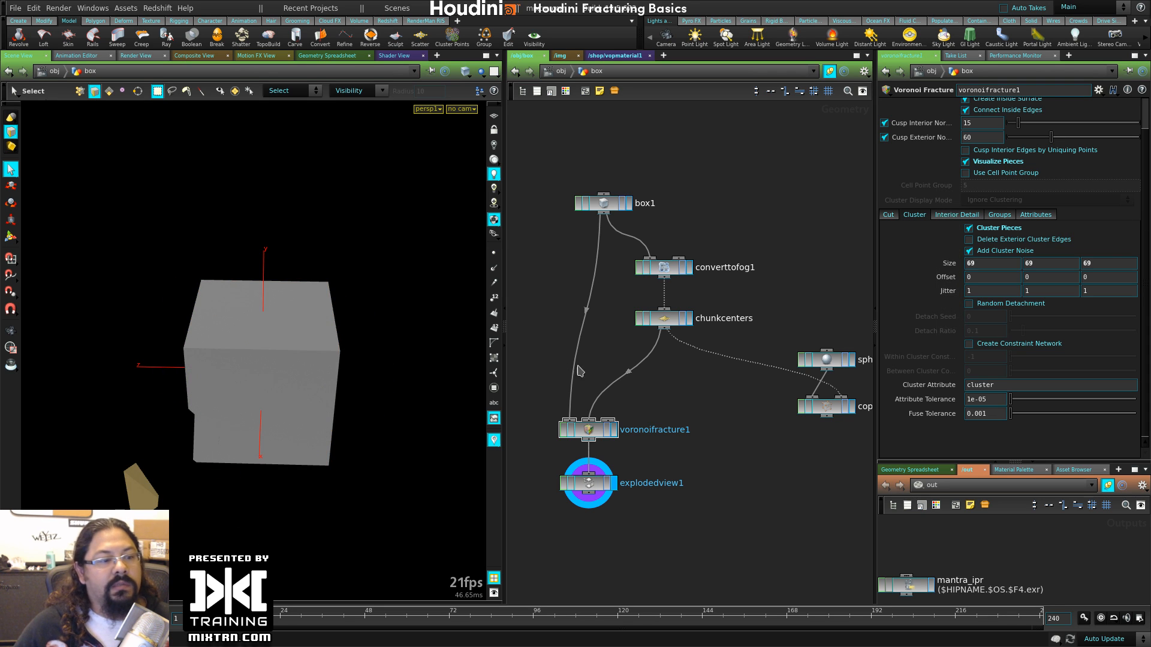
- Display voronoifracture1 while varying the cluster noise Size, ending at 69, and switch the display back to explodedview1
click(613, 430)
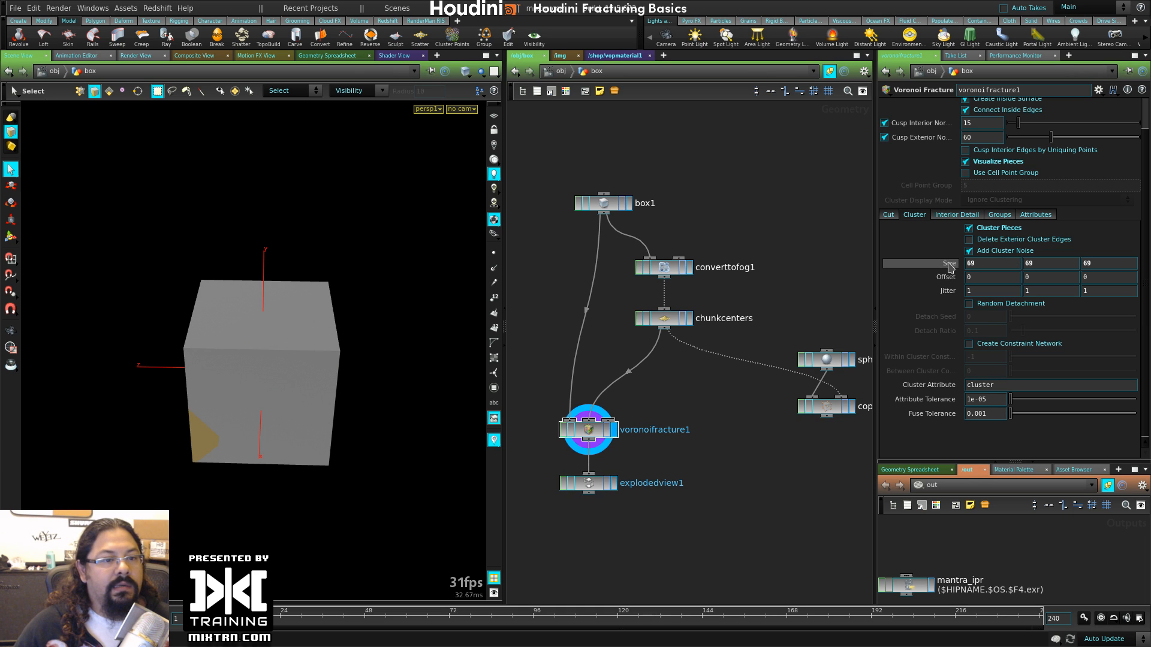
middle_drag(949, 264, 948, 243)
middle_drag(795, 252, 738, 281)
middle_drag(942, 259, 1013, 260)
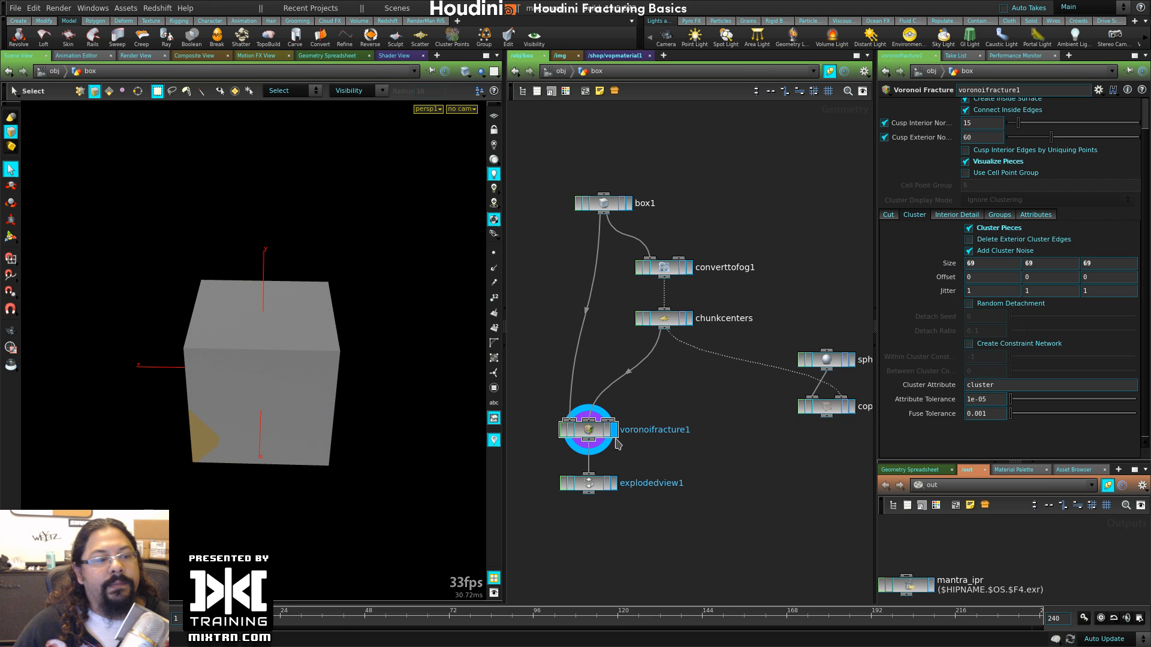
click(612, 487)
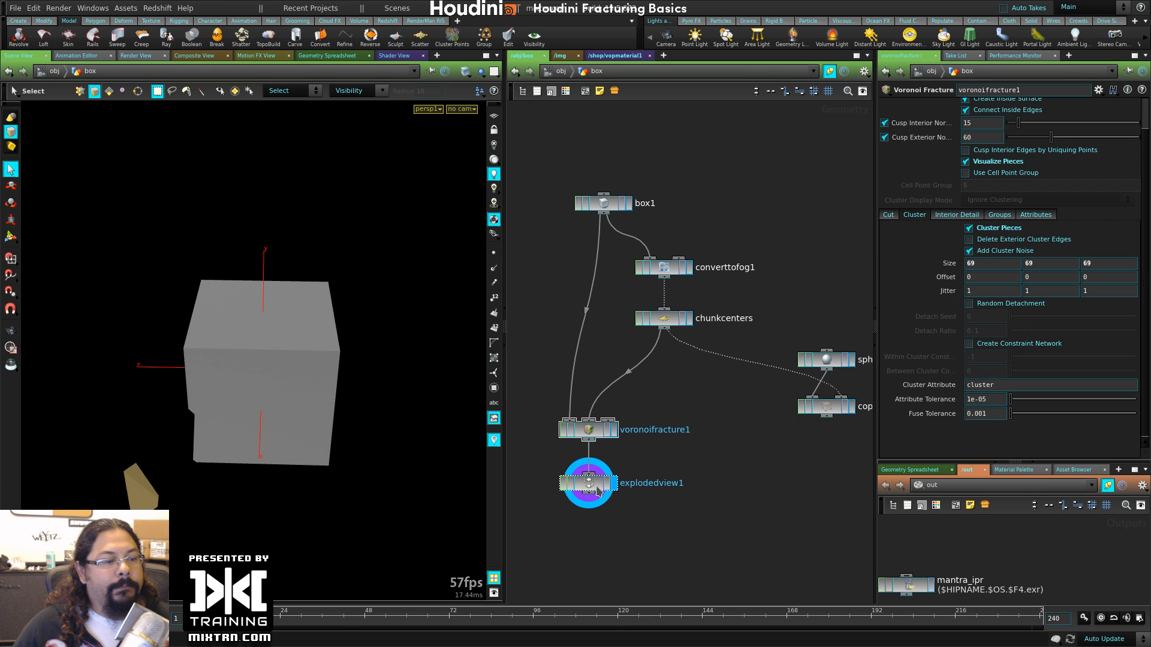
- Select voronoifracture1, turn off piece clustering, and open its Interior Detail settings
click(603, 430)
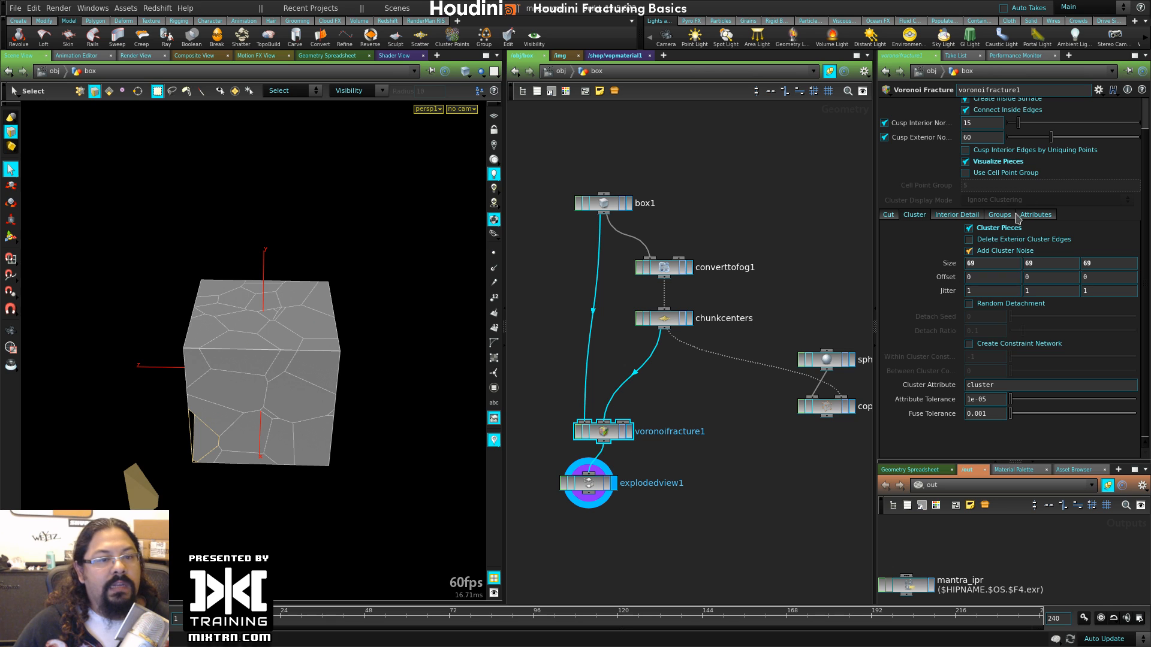
click(967, 217)
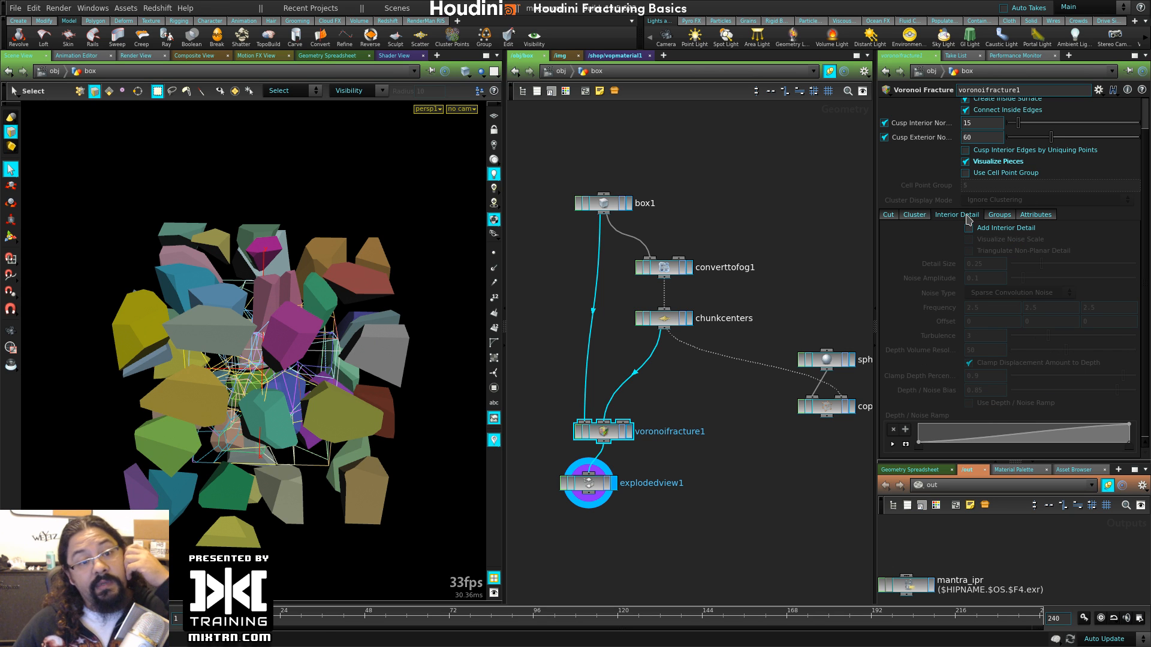
- Set the chunkcenters scatter's Force Total Count to 10
click(677, 321)
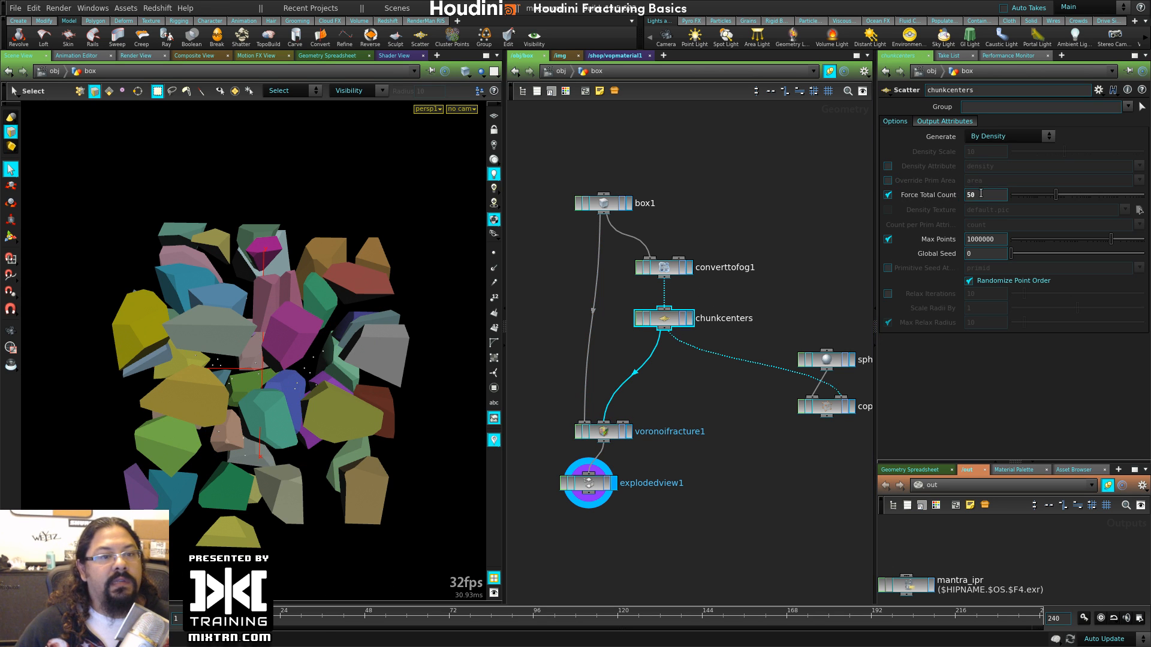
text(10)
key(Return)
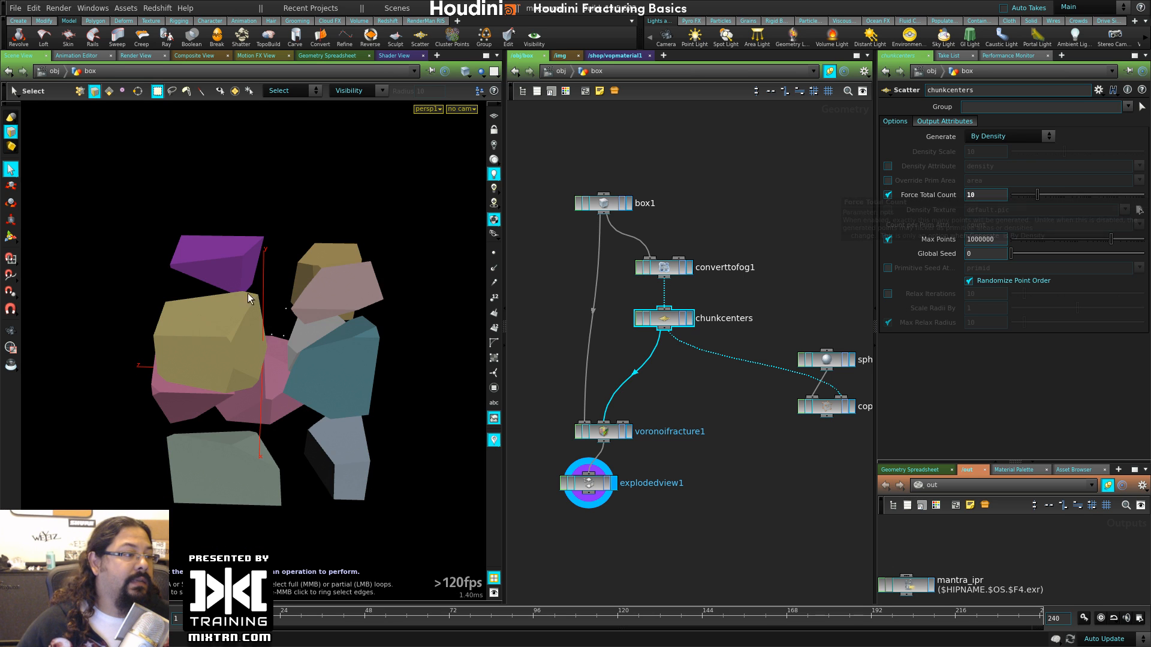
- Select voronoifracture1, inspect the exploded pieces up close, and align explodedview1 directly beneath it in the network
alt+right_drag(264, 315, 434, 339)
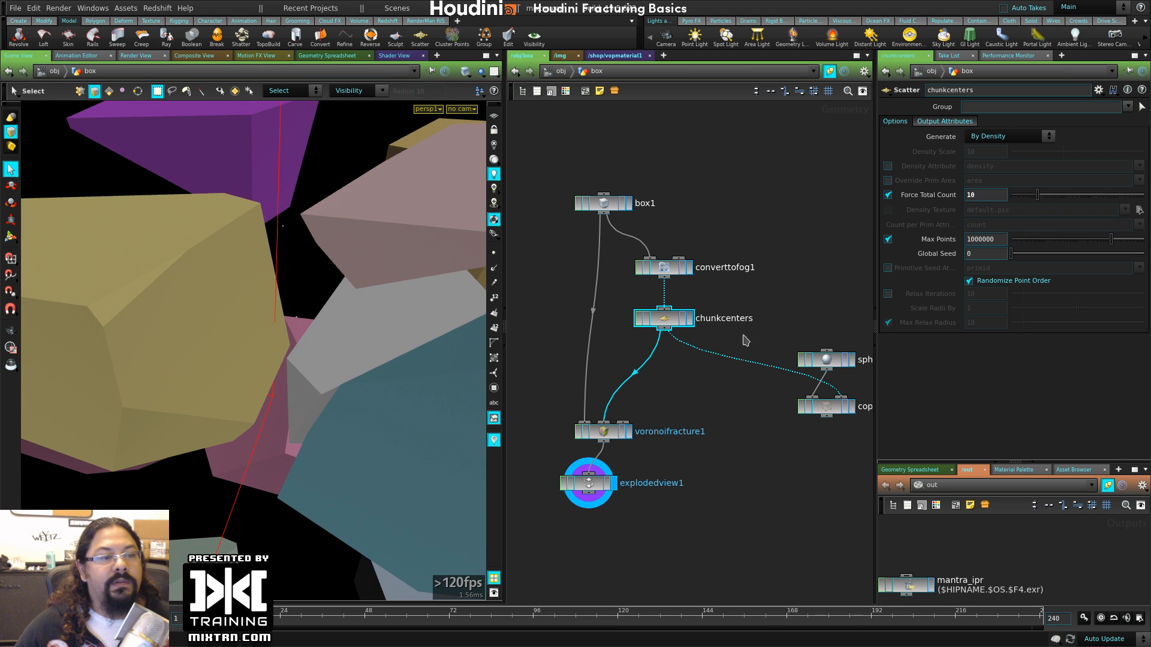
click(603, 433)
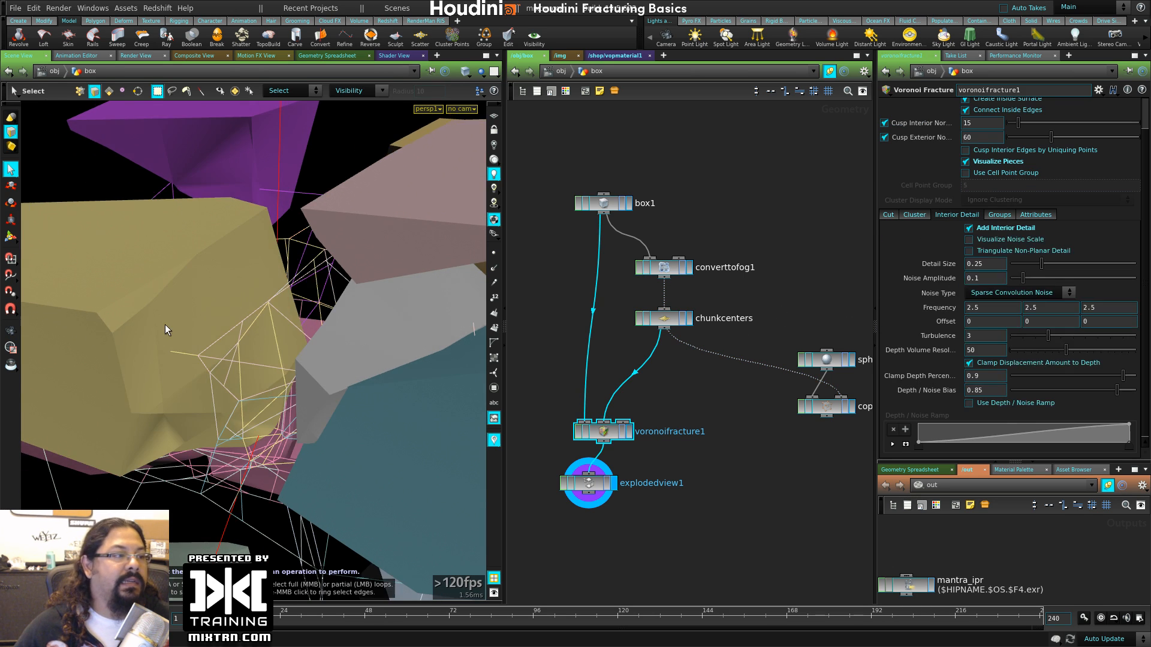
alt+drag(167, 328, 410, 359)
alt+right_drag(410, 360, 410, 300)
alt+drag(410, 300, 372, 335)
alt+right_drag(372, 335, 375, 374)
alt+drag(374, 374, 314, 307)
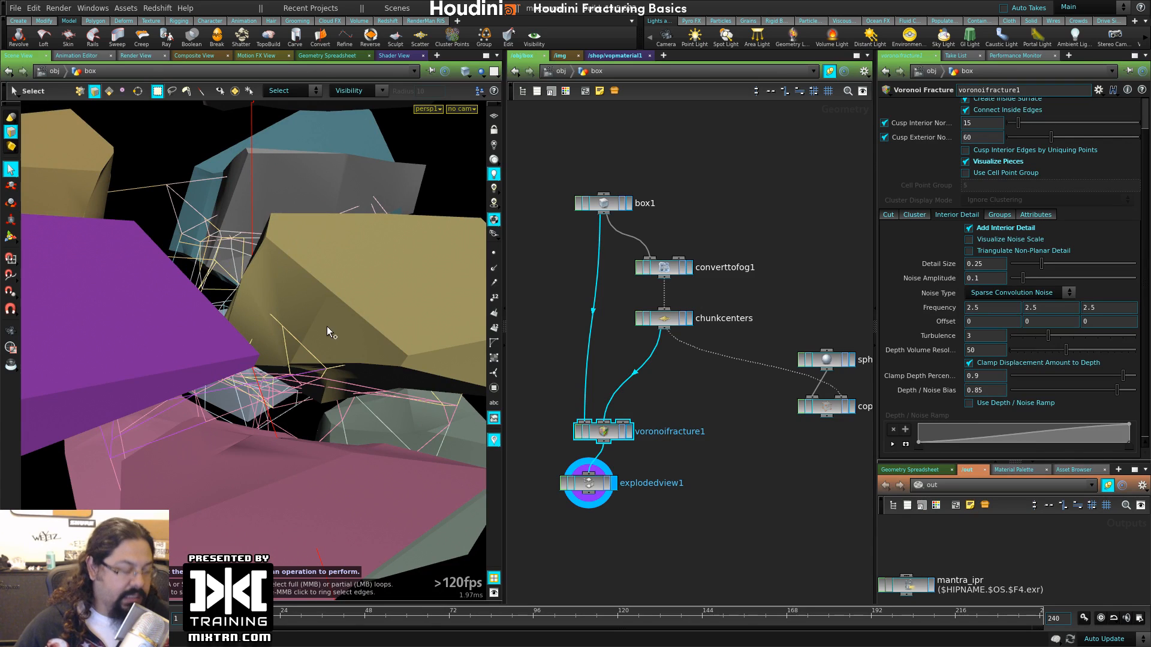
drag(589, 483, 603, 480)
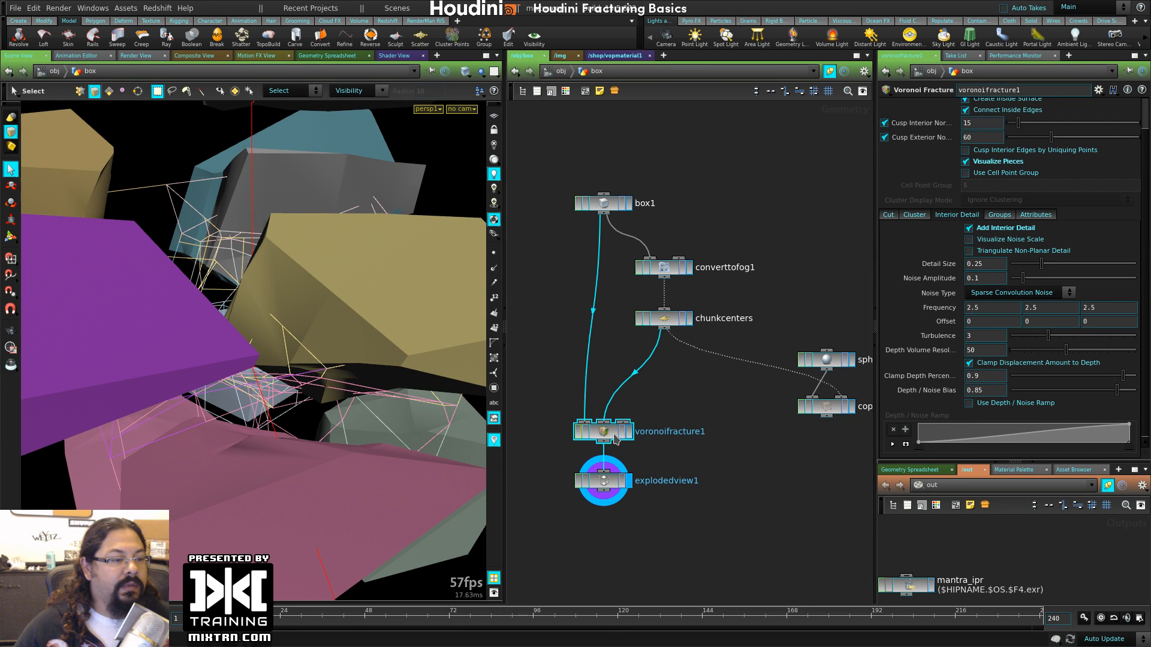
- Set voronoifracture1's interior Detail Size to 0.067 and its Noise Amplitude to 0.191
alt+drag(323, 341, 369, 339)
drag(1045, 264, 1019, 268)
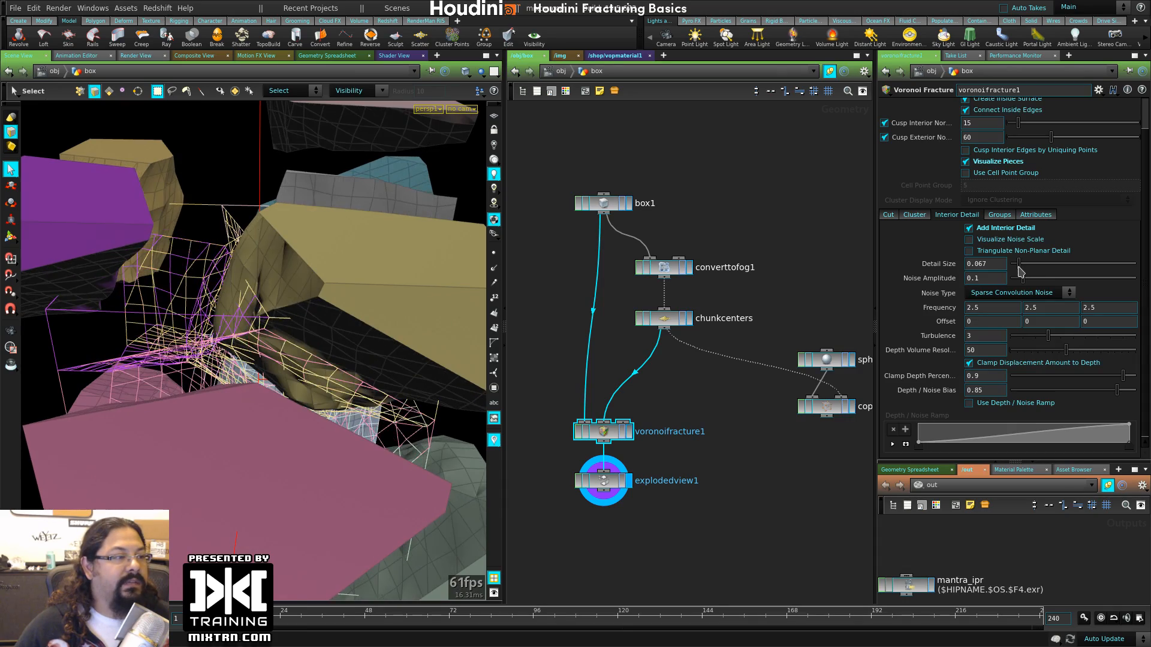
alt+drag(323, 327, 396, 360)
mouse_move(1027, 281)
mouse_down()
mouse_move(1006, 281)
mouse_move(1034, 282)
mouse_up()
alt+drag(252, 335, 395, 405)
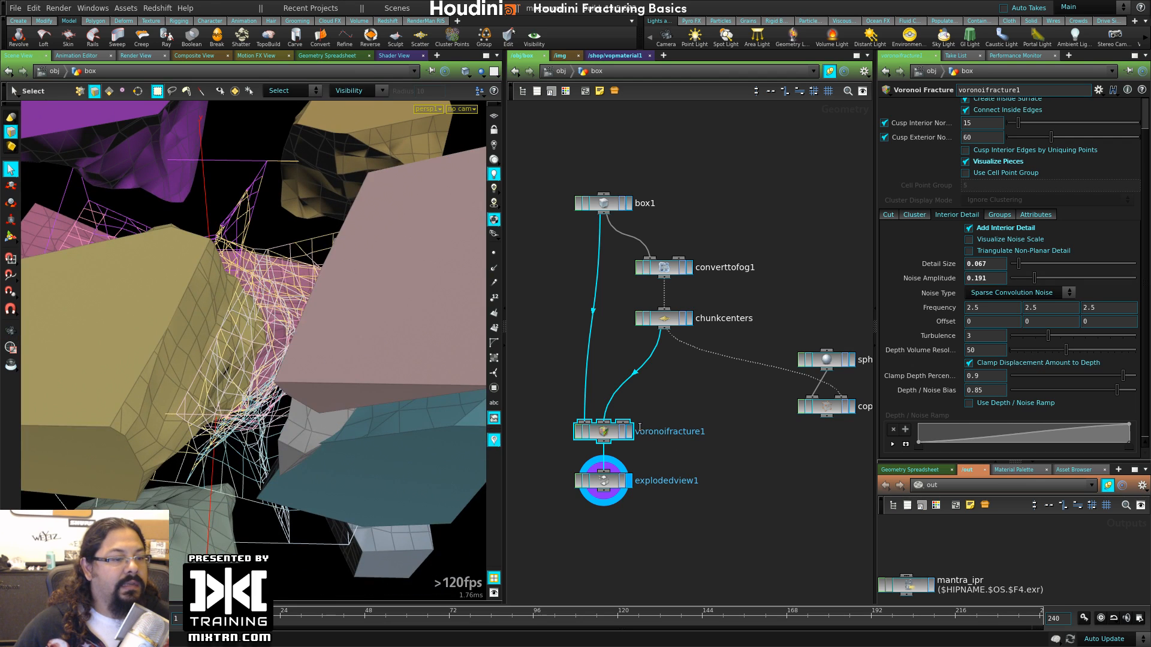
- Display voronoifracture1 and turn on Use Cell Point Group to isolate a single fractured piece up close
click(628, 432)
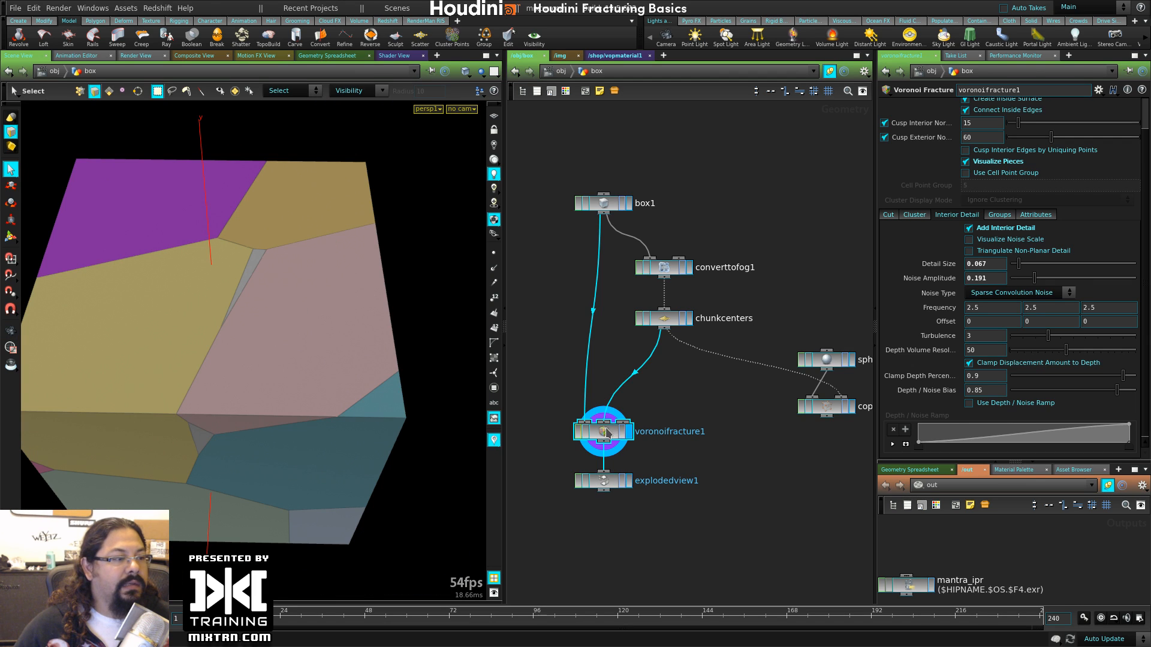
click(965, 173)
alt+drag(205, 403, 277, 365)
alt+right_drag(277, 365, 347, 283)
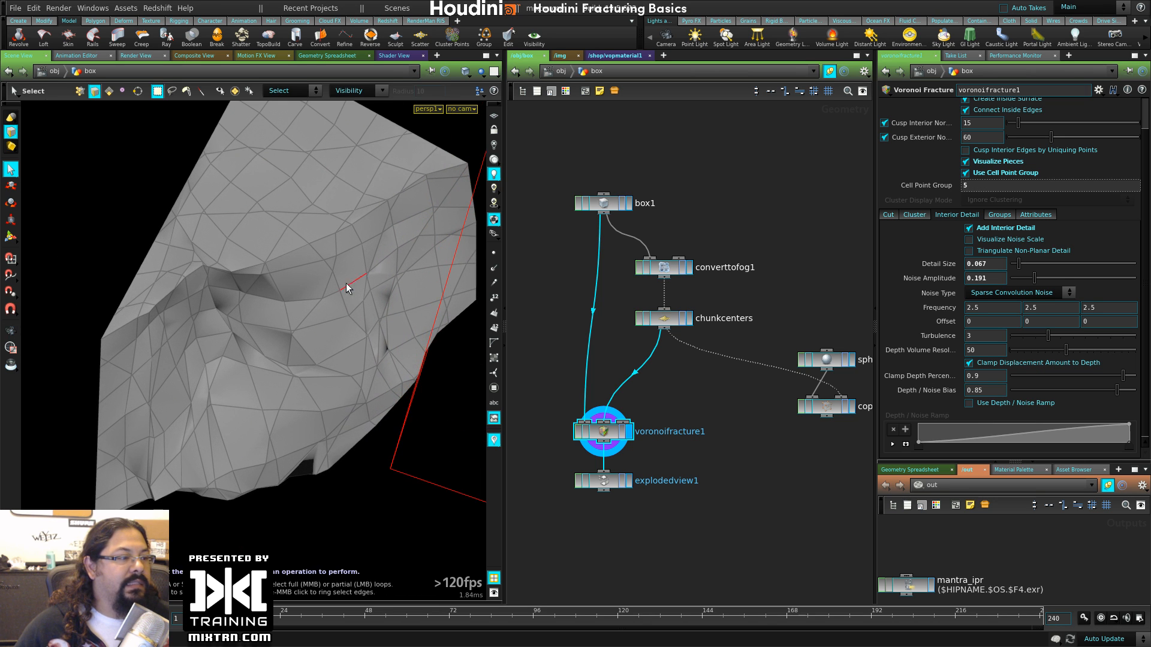
- Set the interior detail's Noise Amplitude to 0.215, Noise Type to Original Perlin Noise, and Turbulence to 5
mouse_move(1031, 279)
mouse_down()
mouse_move(1103, 278)
mouse_move(906, 278)
mouse_move(1139, 279)
mouse_move(1011, 273)
mouse_move(1040, 276)
mouse_up()
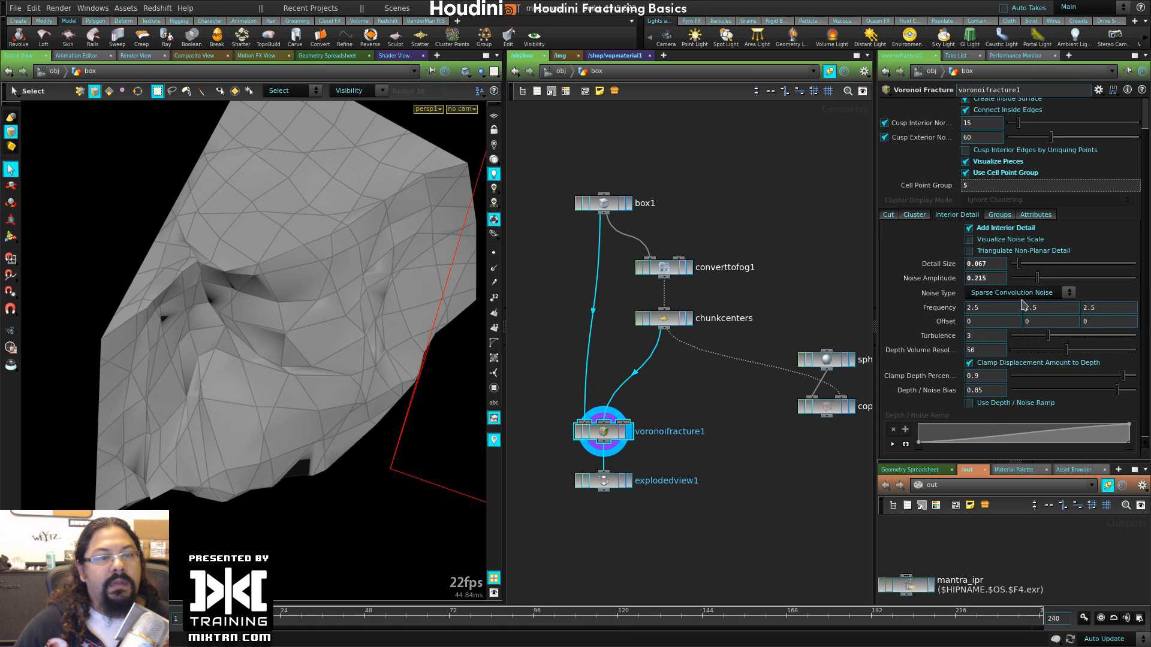
click(1019, 292)
click(1010, 306)
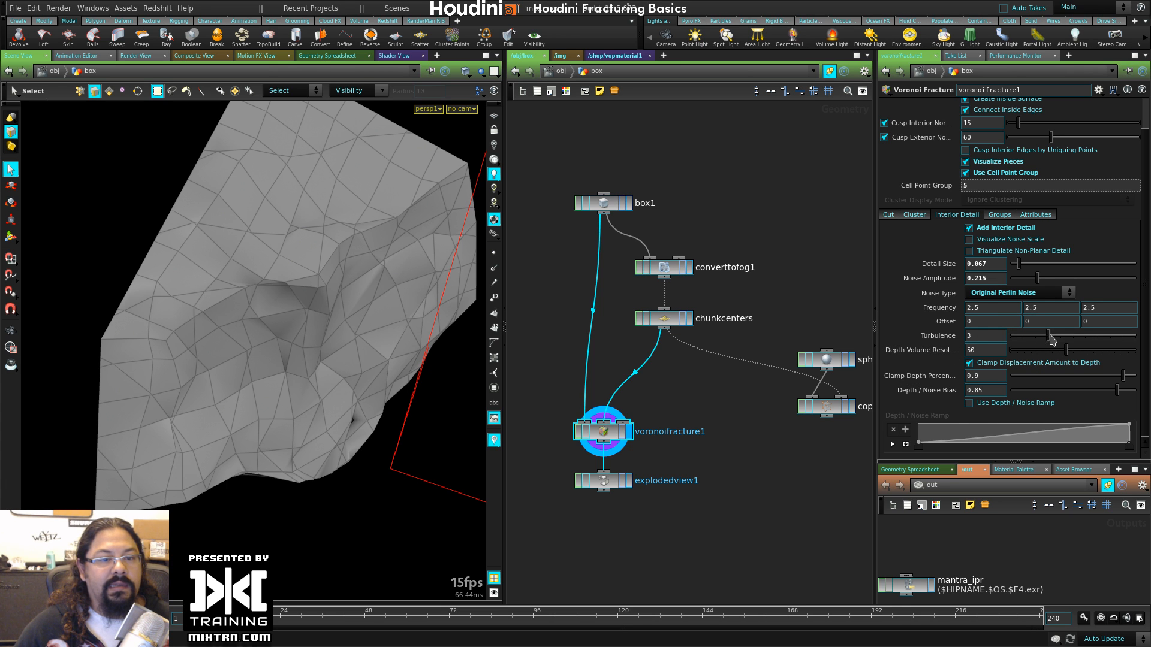
drag(1051, 340, 1073, 344)
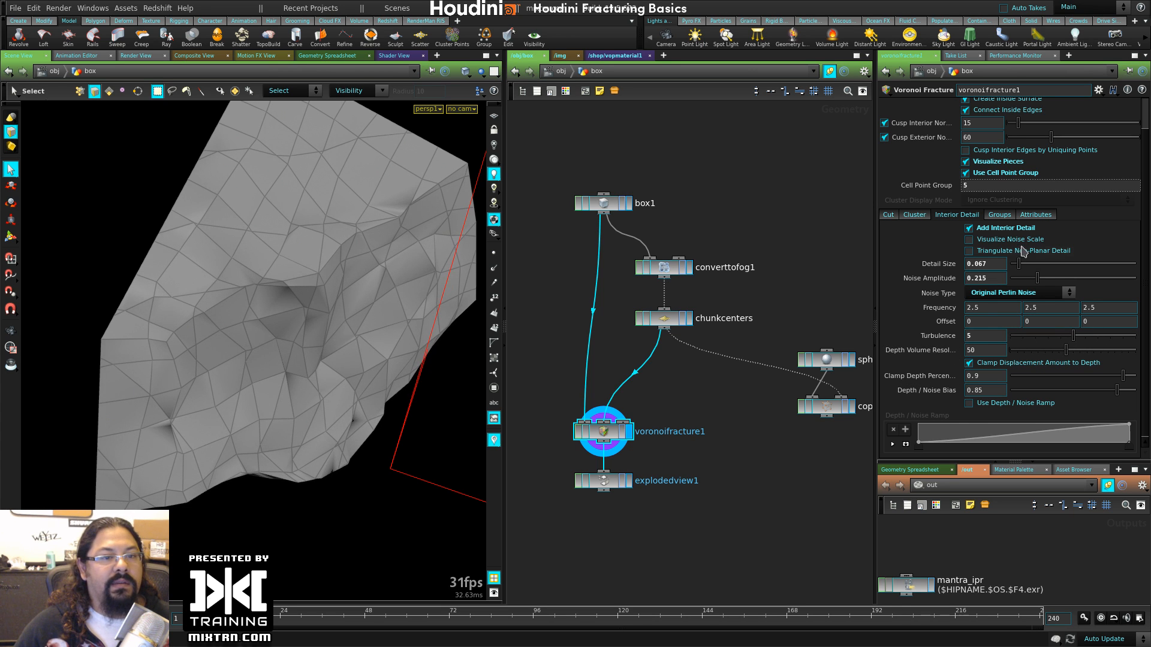
- Preview the noise scale colors on the isolated piece, switching Add Interior Detail off and back on to compare
click(969, 240)
key(Escape)
drag(270, 380, 231, 352)
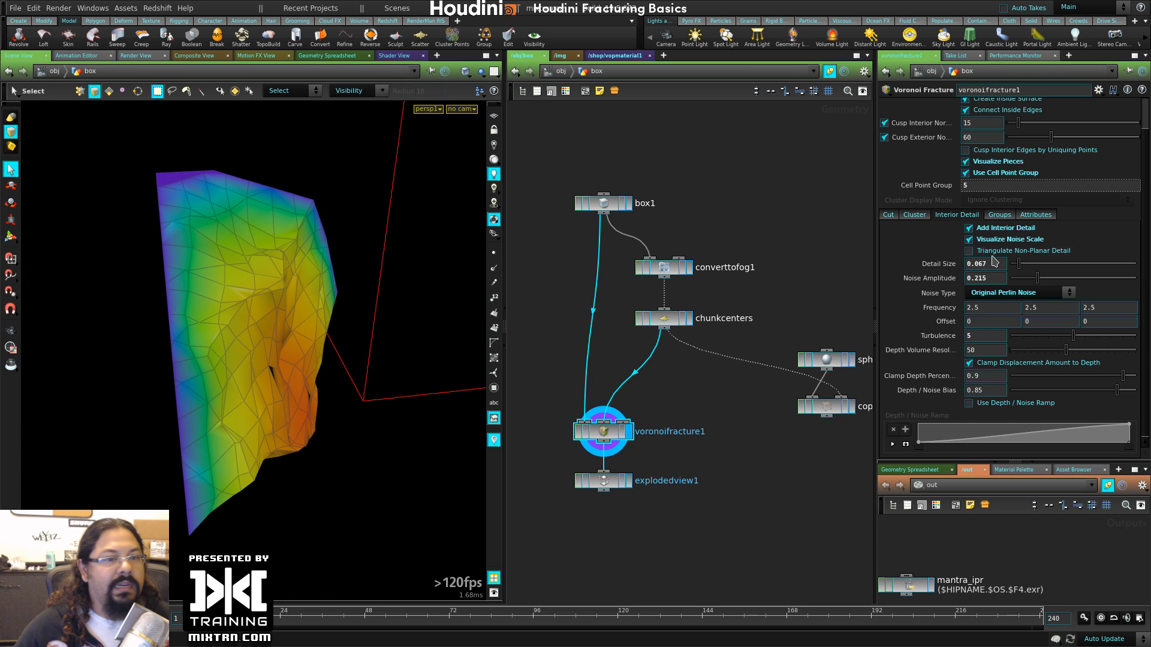
click(996, 231)
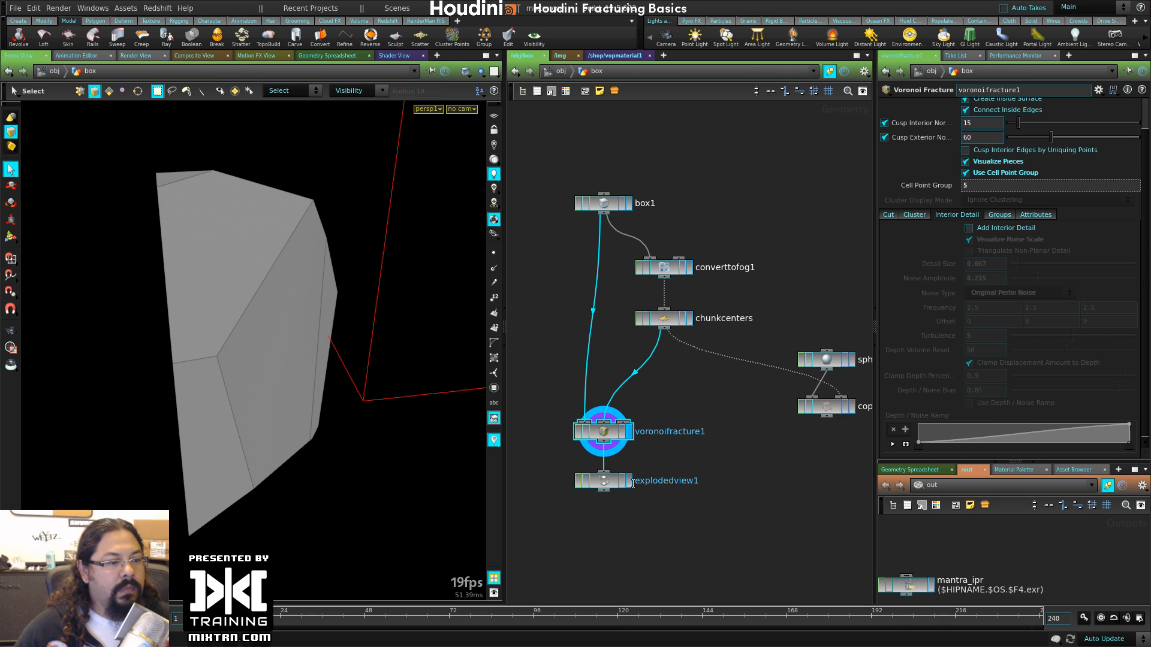
click(1006, 229)
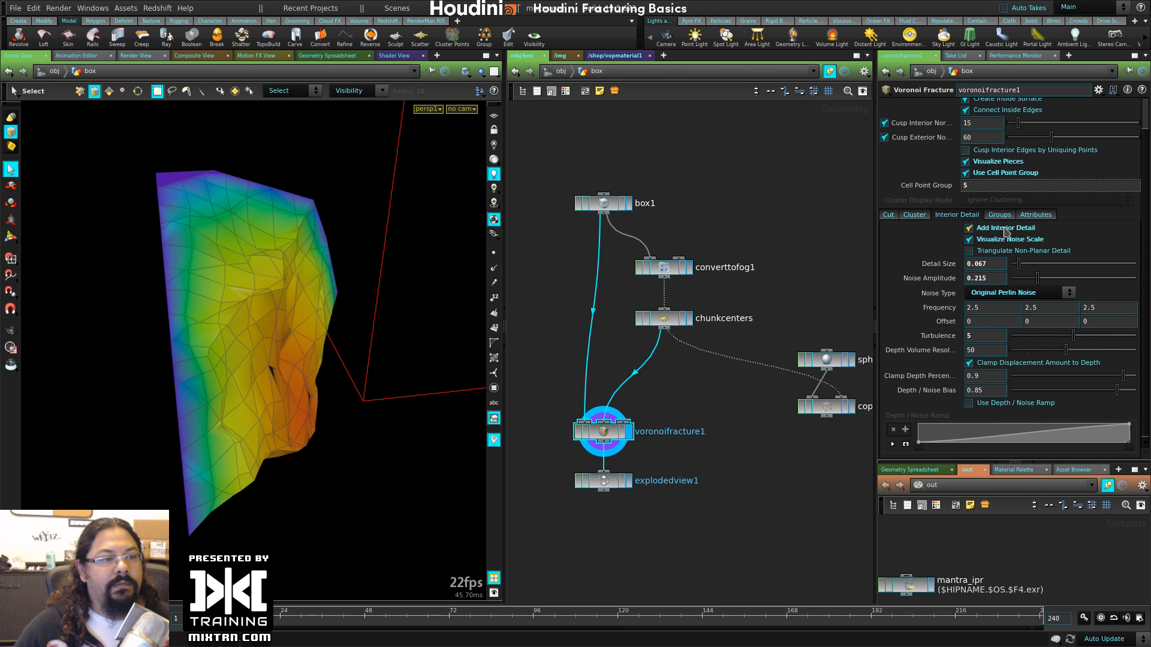
- Display explodedview1 and turn off Use Cell Point Group on voronoifracture1 to show all the pieces
click(628, 482)
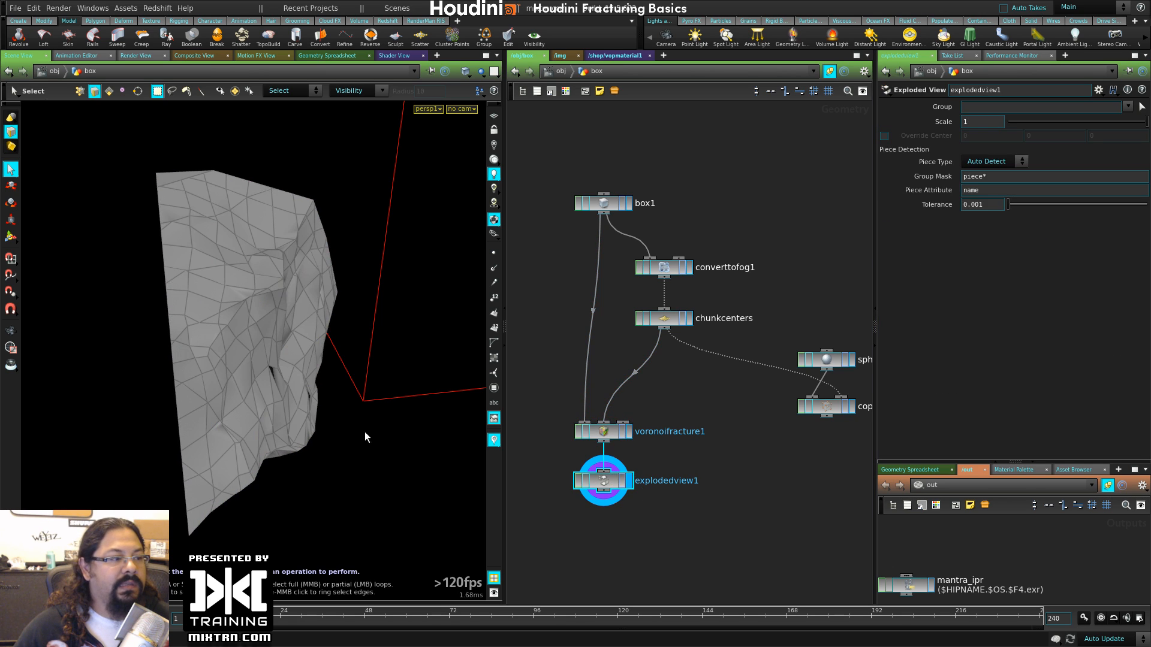
click(602, 432)
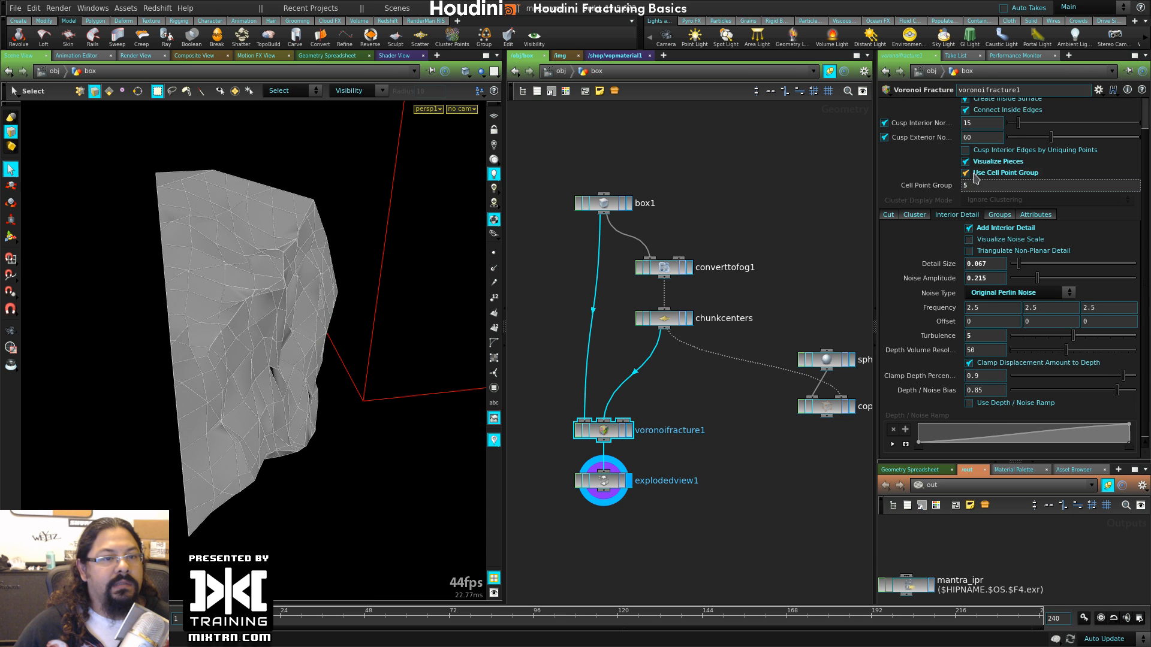
click(974, 175)
alt+right_drag(203, 357, 252, 342)
alt+drag(252, 342, 339, 383)
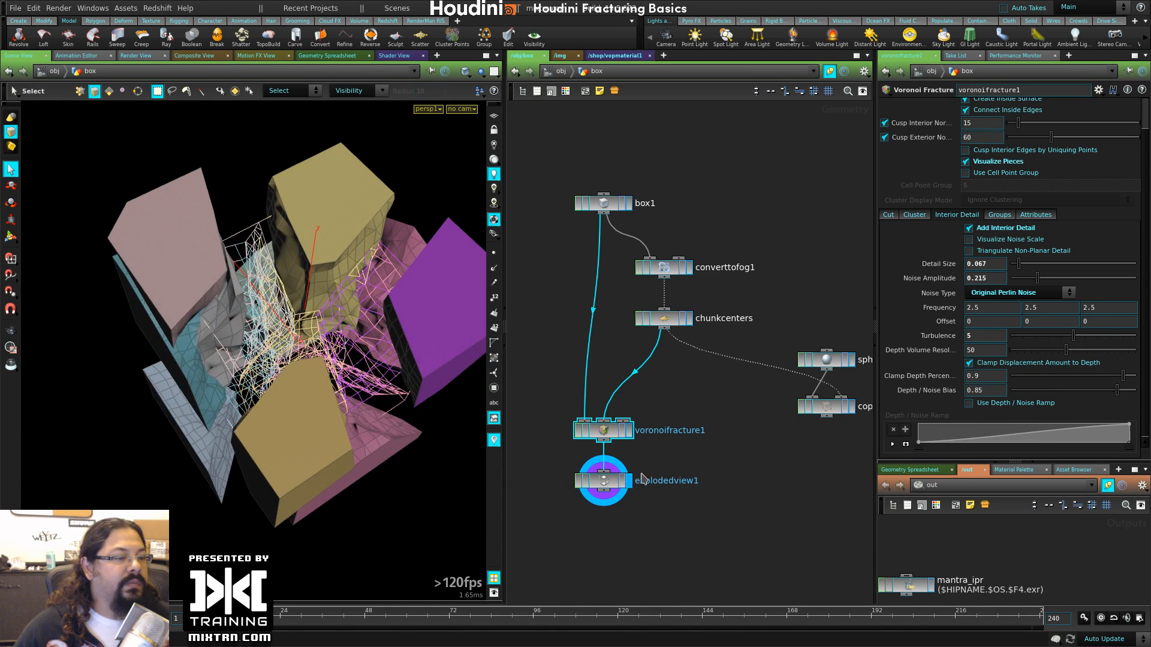
- Try a Scale of 0.474 on explodedview1 and undo the change
click(616, 481)
alt+drag(207, 402, 282, 300)
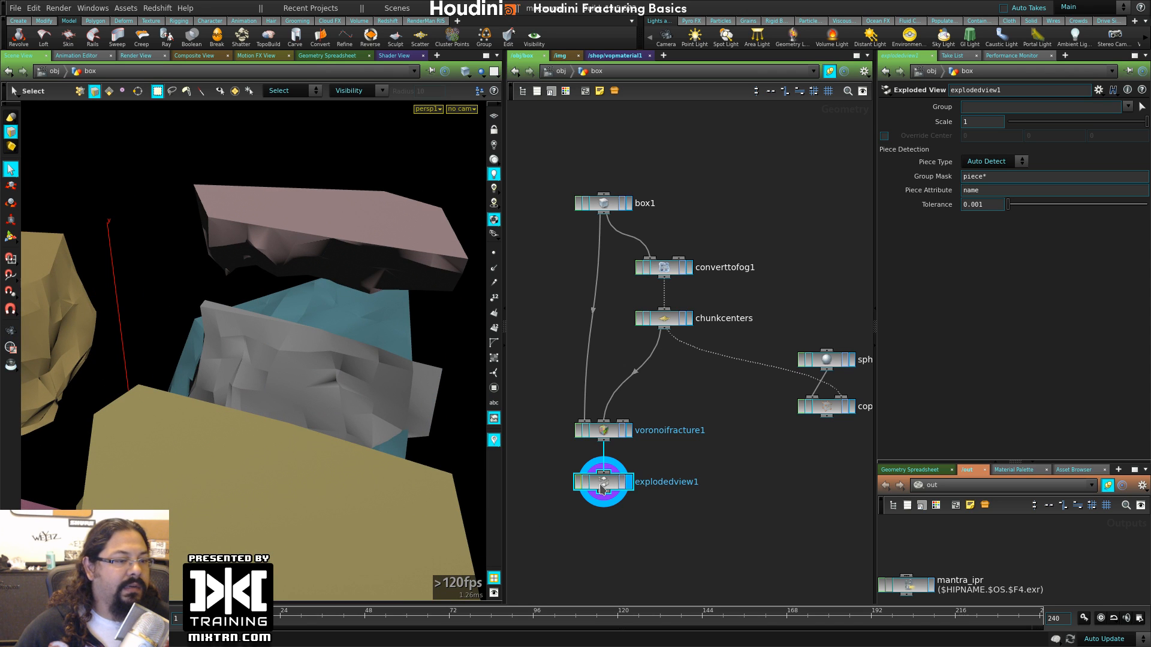
drag(1142, 123, 1111, 147)
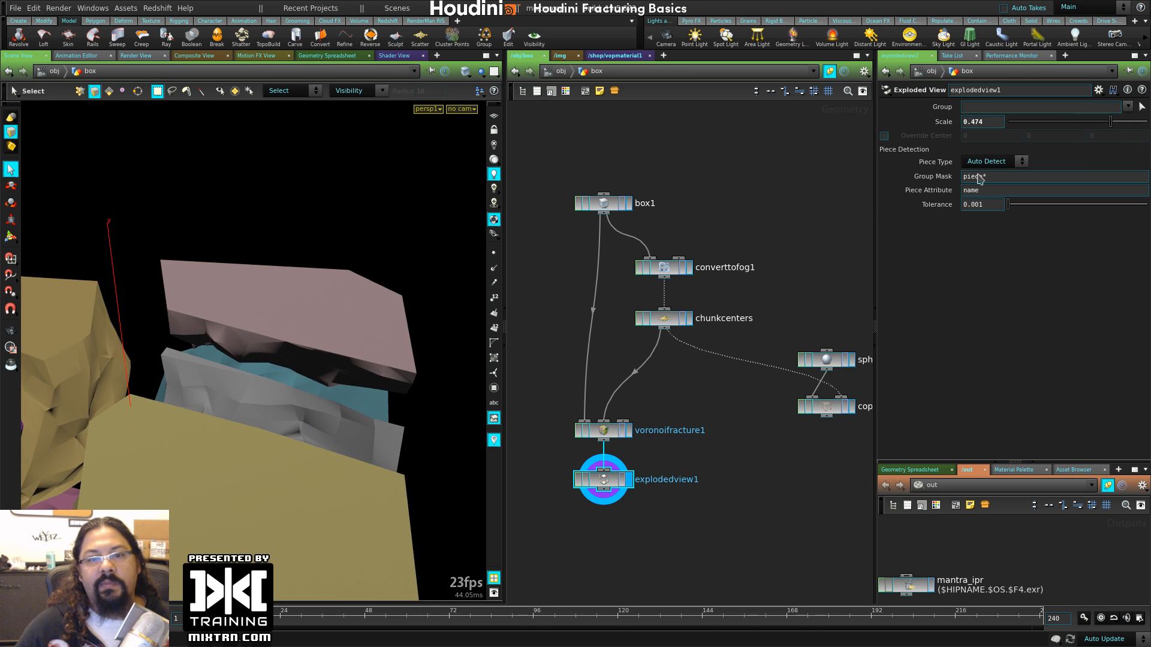
key(ctrl+z)
- Examine the displaced interior faces of the exploded pieces, reselecting voronoifracture1 and switching Visualize Pieces off and back on
alt+right_drag(333, 438, 222, 422)
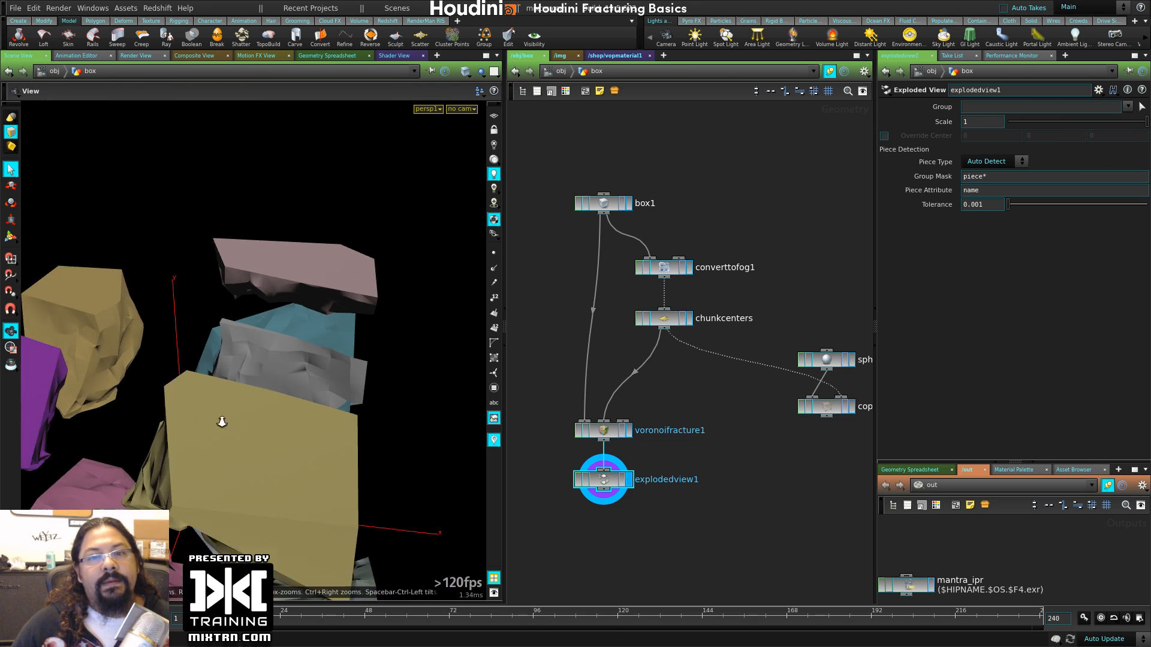
drag(222, 422, 346, 404)
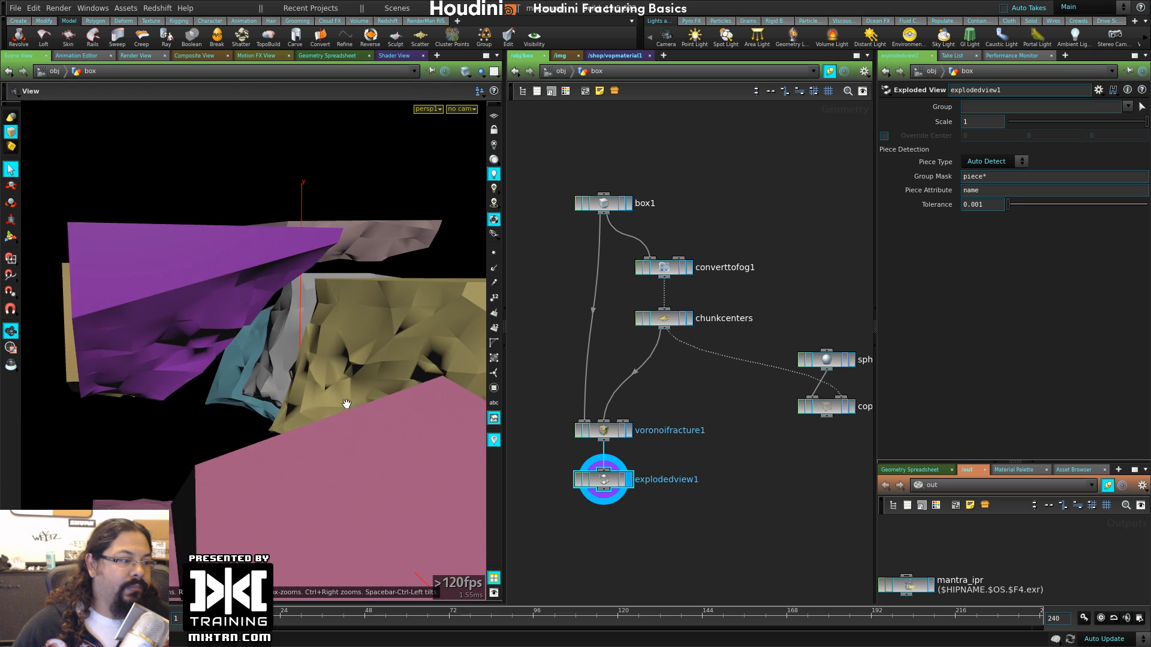
alt+right_drag(346, 403, 242, 358)
alt+drag(242, 358, 298, 367)
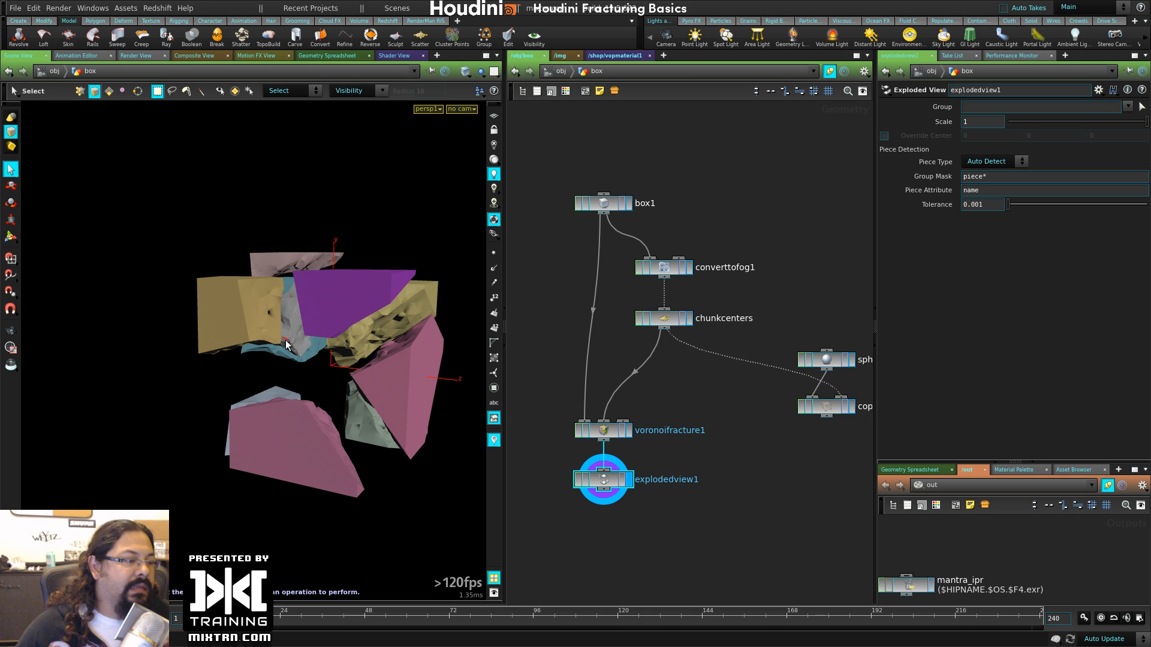
alt+right_drag(308, 415, 278, 418)
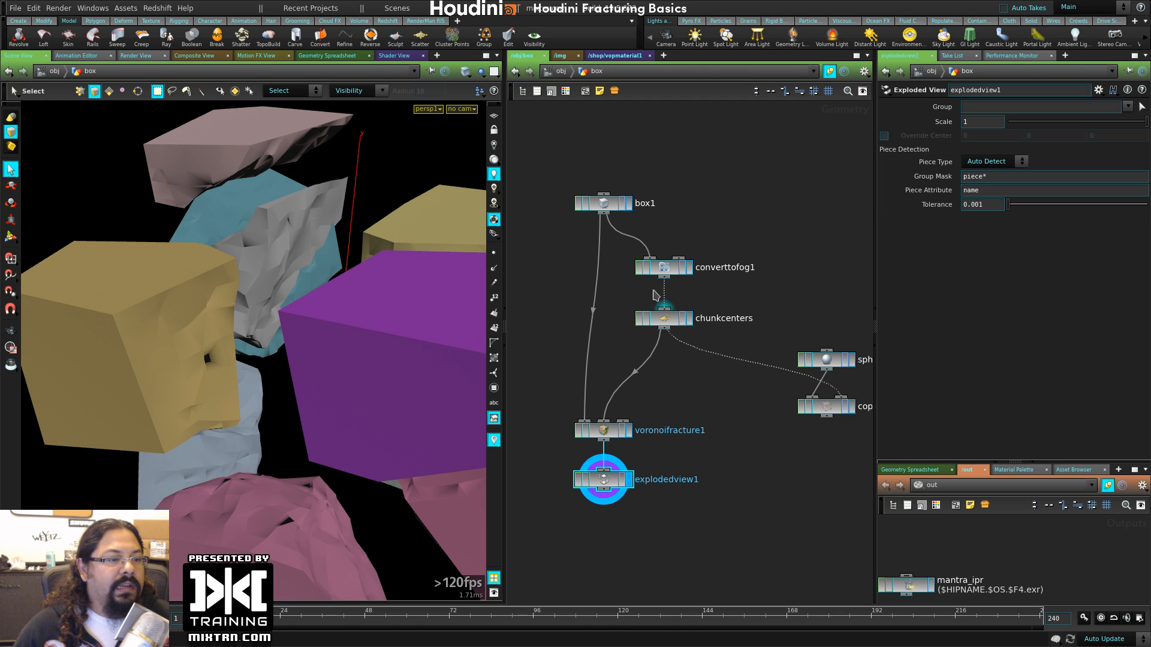
click(615, 430)
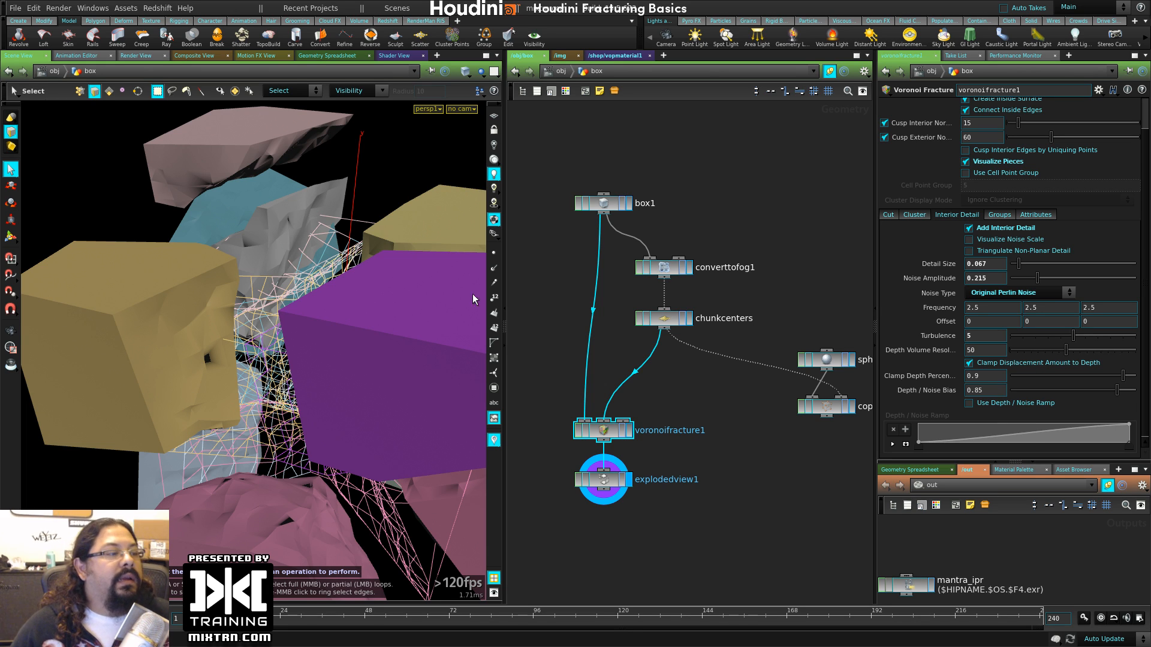
click(696, 371)
click(603, 428)
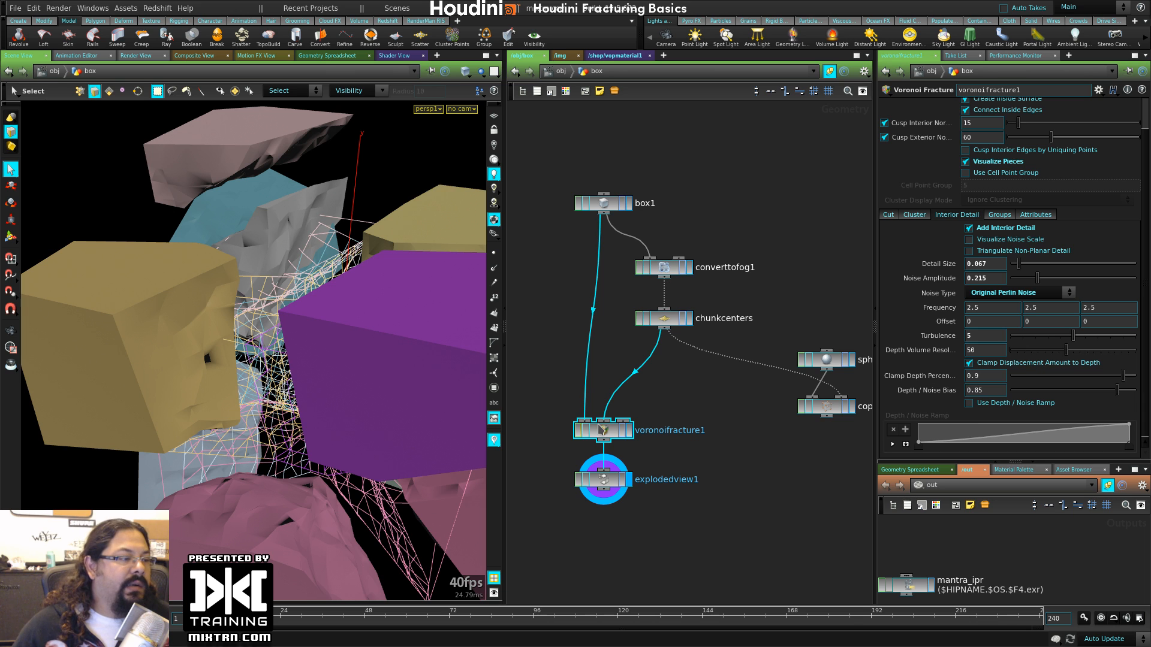
drag(347, 413, 268, 401)
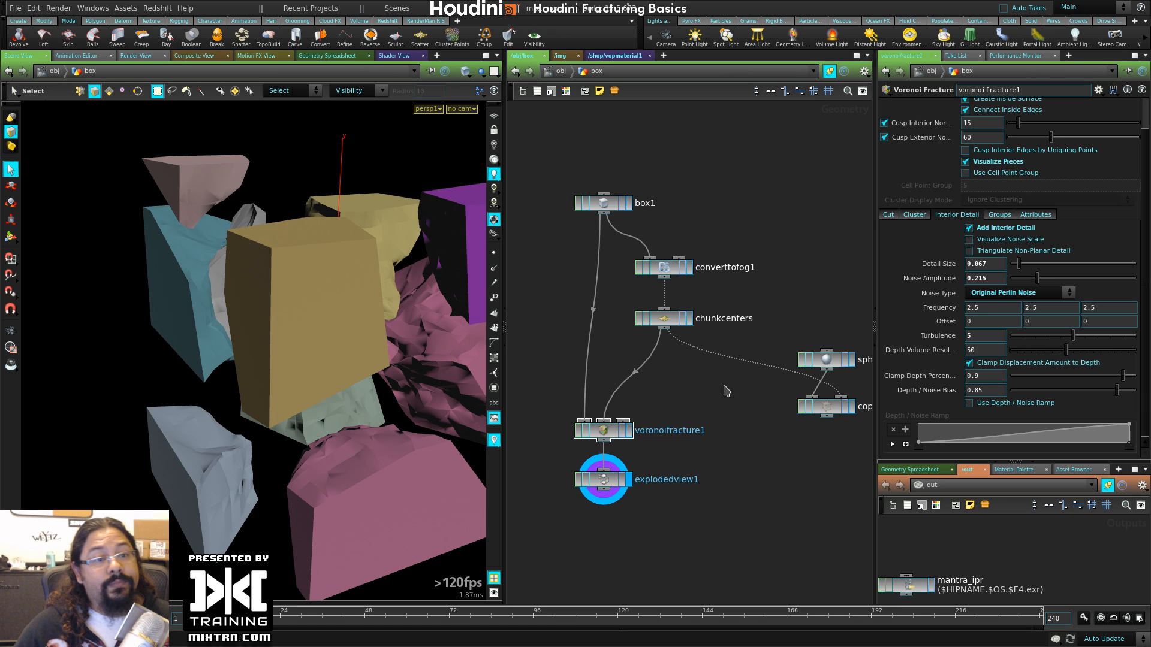
click(985, 163)
click(985, 163)
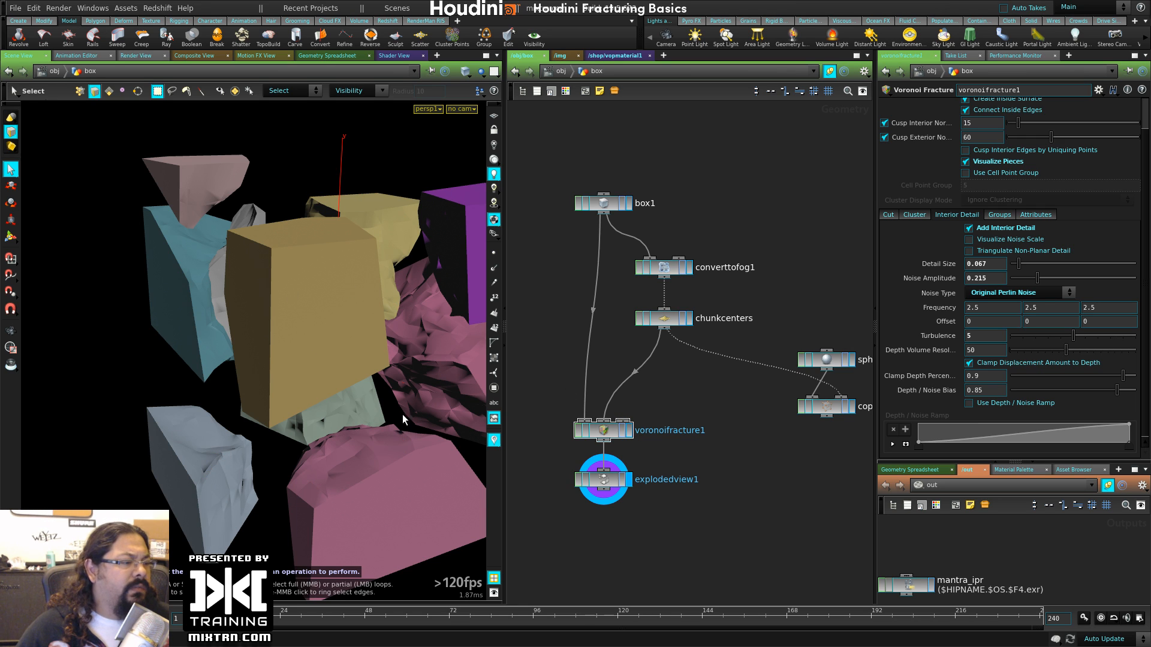
drag(372, 339, 395, 336)
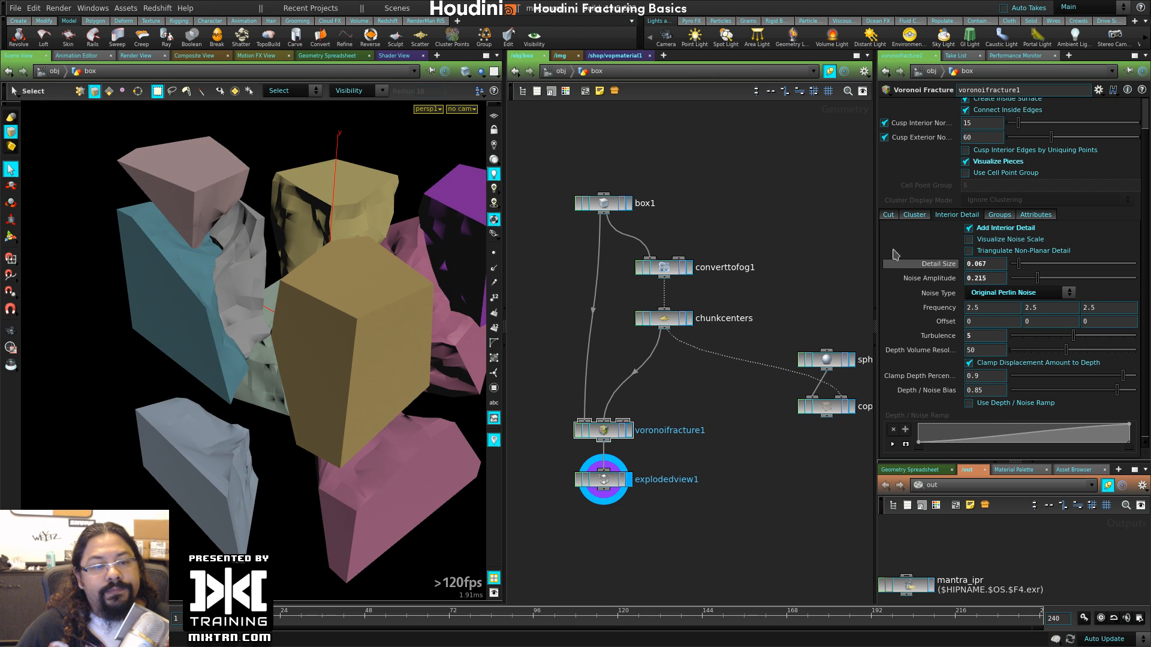
- Turn off Add Interior Detail on voronoifracture1 and review its Groups settings and node info
click(992, 216)
click(964, 217)
click(993, 229)
click(1002, 216)
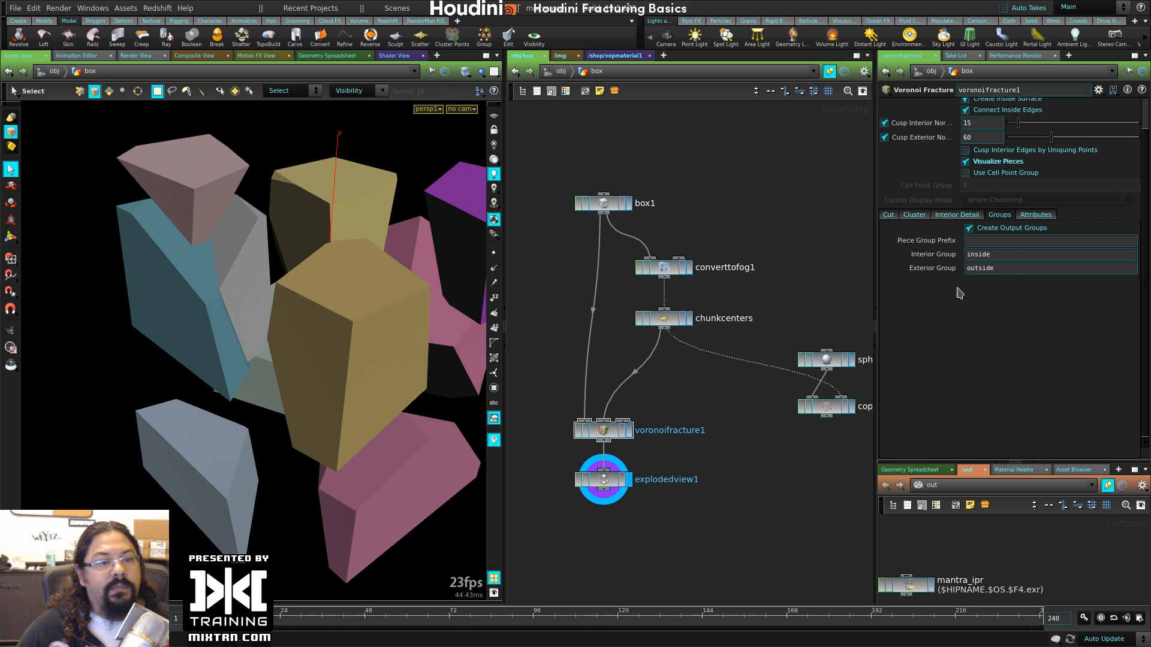
middle_click(604, 435)
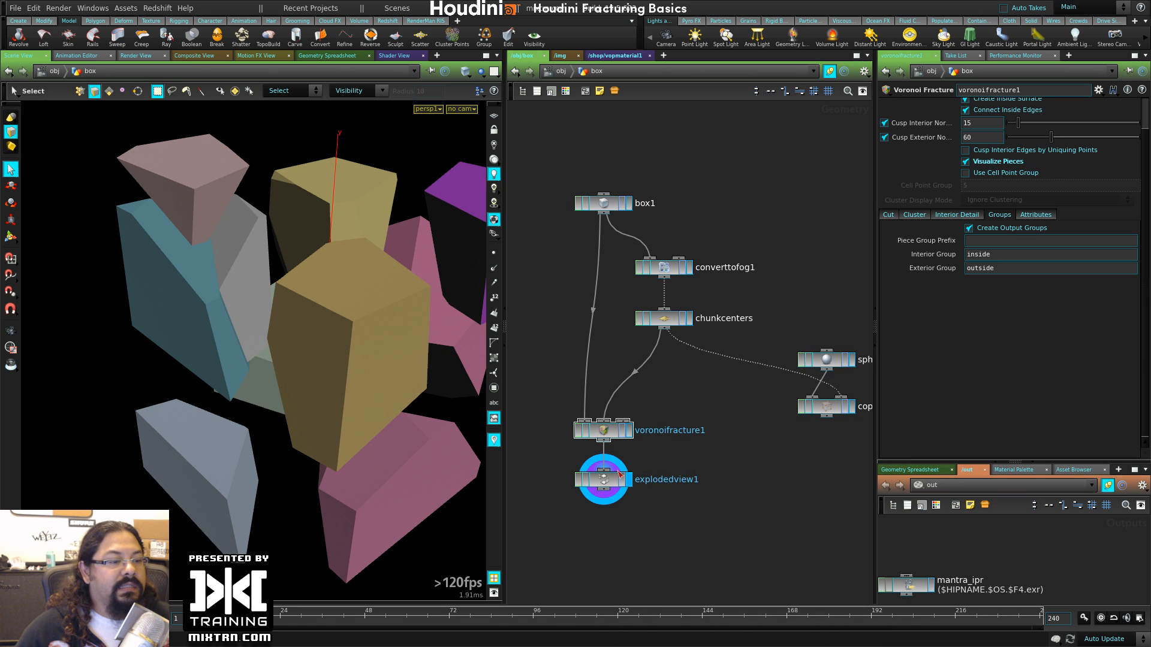
- Move explodedview1 lower in the network and add a Delete node connected below it
drag(620, 476, 620, 526)
key(Tab)
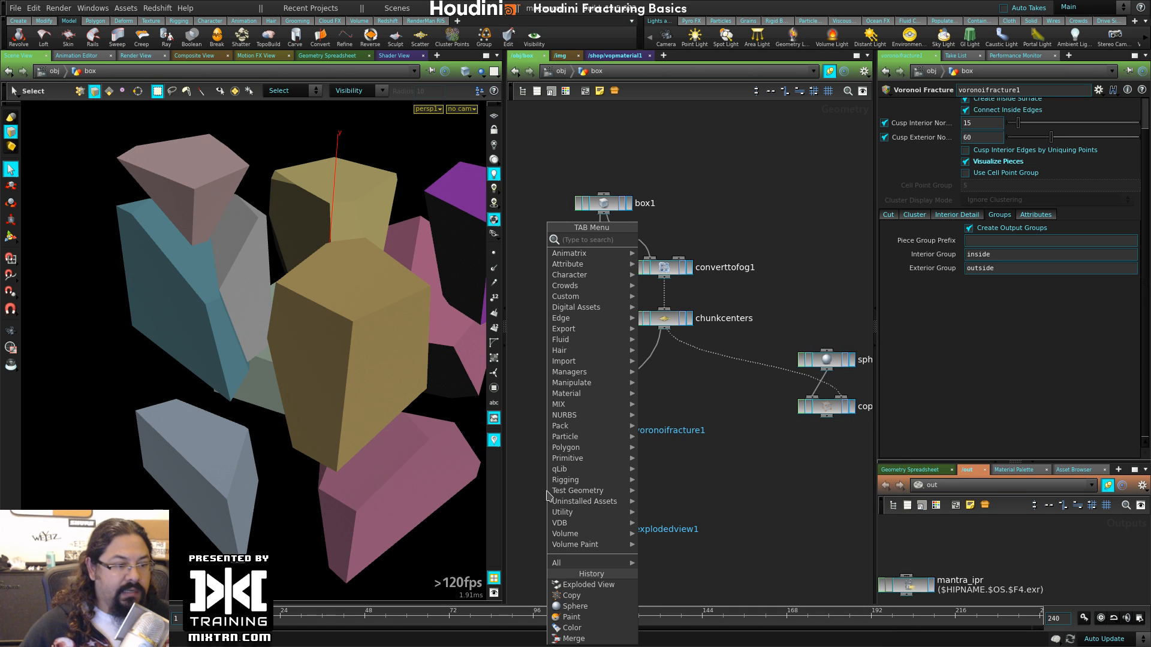
click(726, 489)
middle_drag(726, 504, 747, 378)
key(Tab)
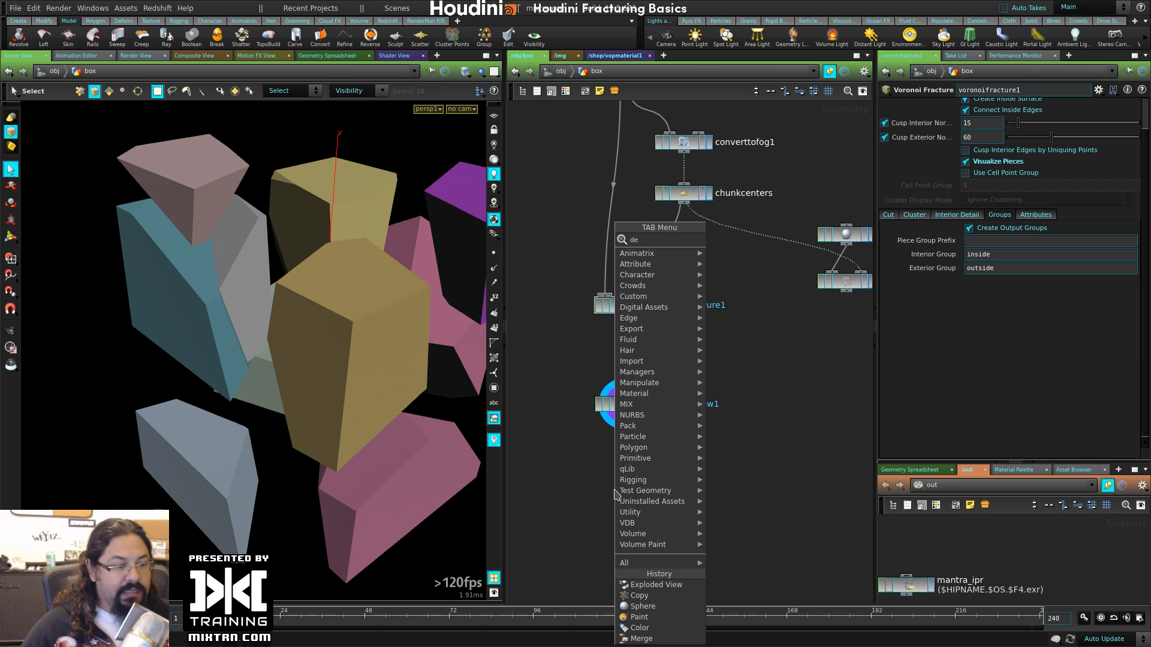
text(de)
key(Return)
click(617, 475)
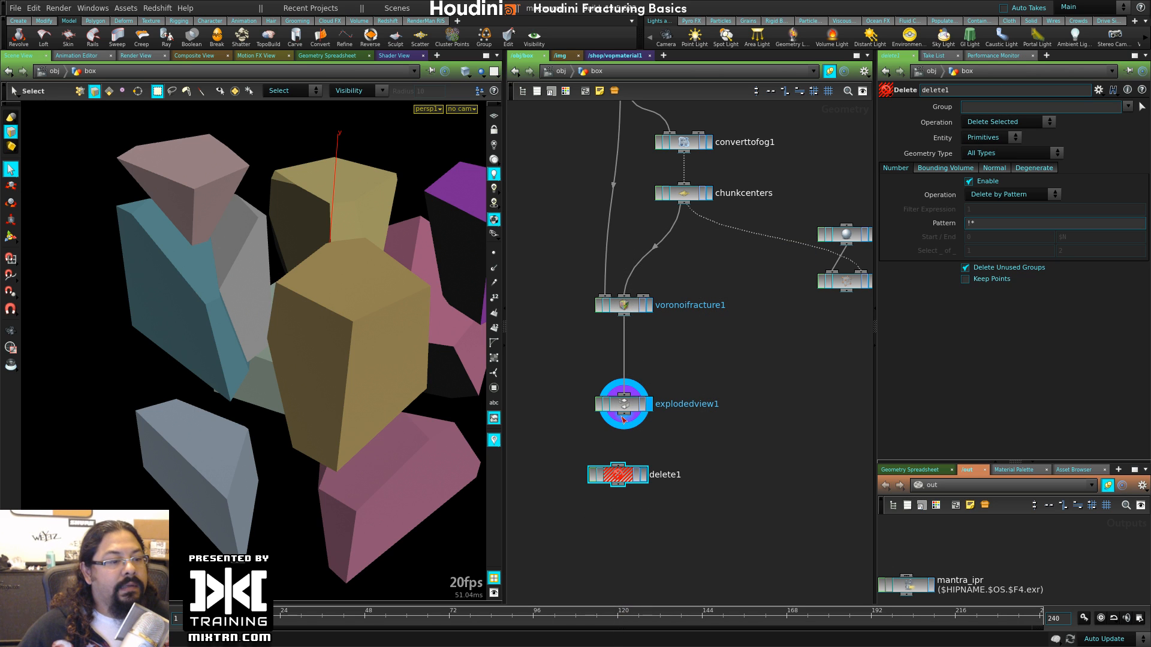
drag(627, 468, 633, 452)
- Display delete1 and set its Group to inside
click(650, 459)
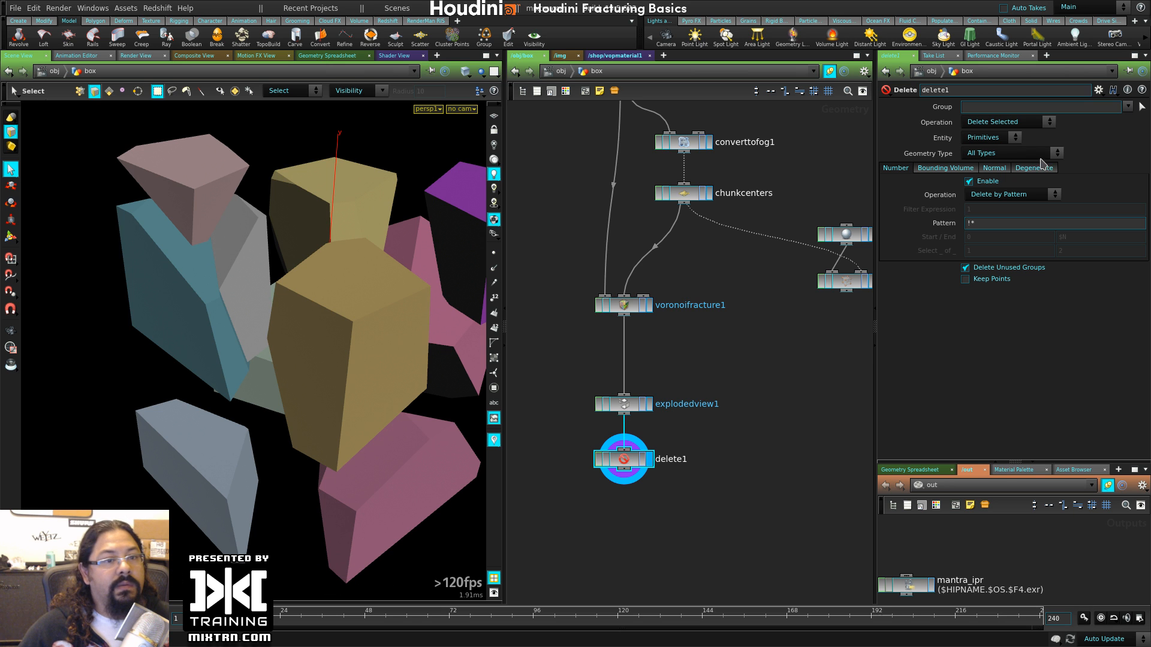
click(1127, 107)
click(1109, 120)
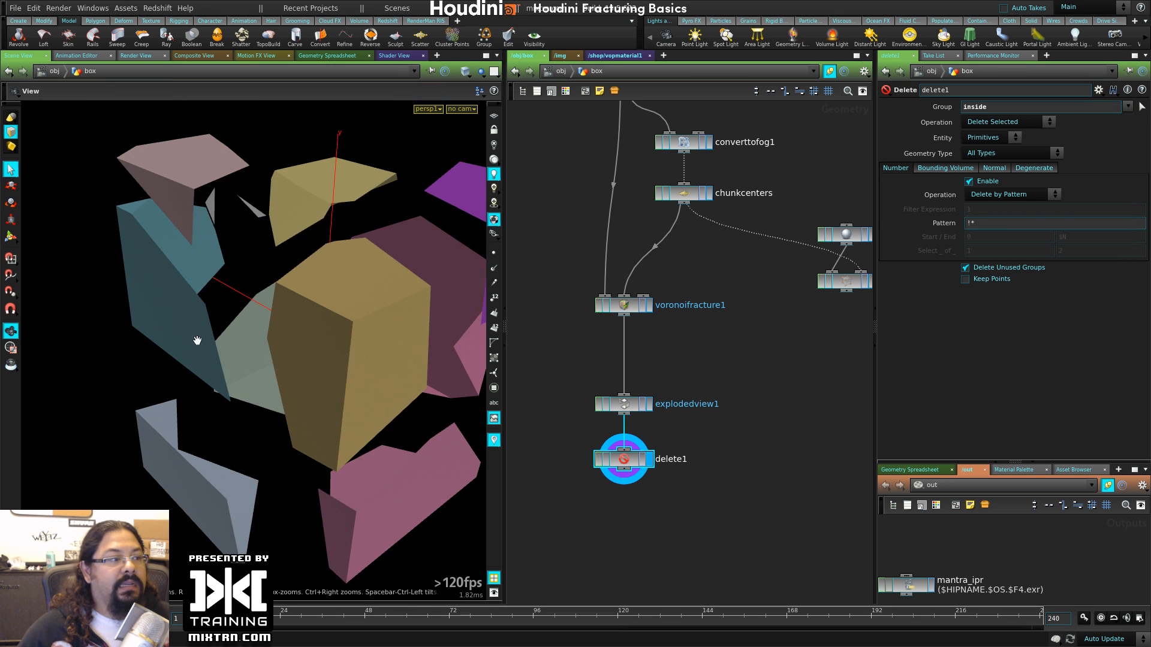
- Set delete1's Group to outside and examine the remaining interior faces of the exploded pieces
mouse_move(195, 336)
mouse_down()
mouse_move(360, 314)
mouse_move(450, 323)
mouse_move(183, 334)
mouse_move(198, 336)
mouse_up()
click(1127, 107)
click(1110, 119)
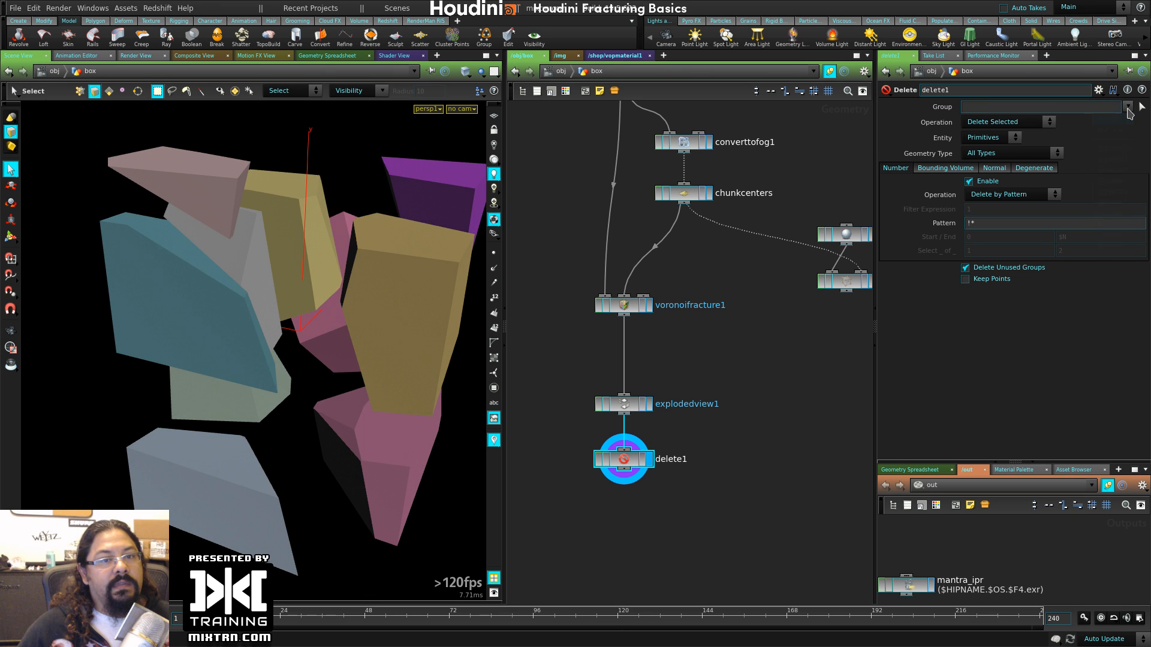
click(1128, 107)
click(1110, 129)
drag(282, 315, 210, 312)
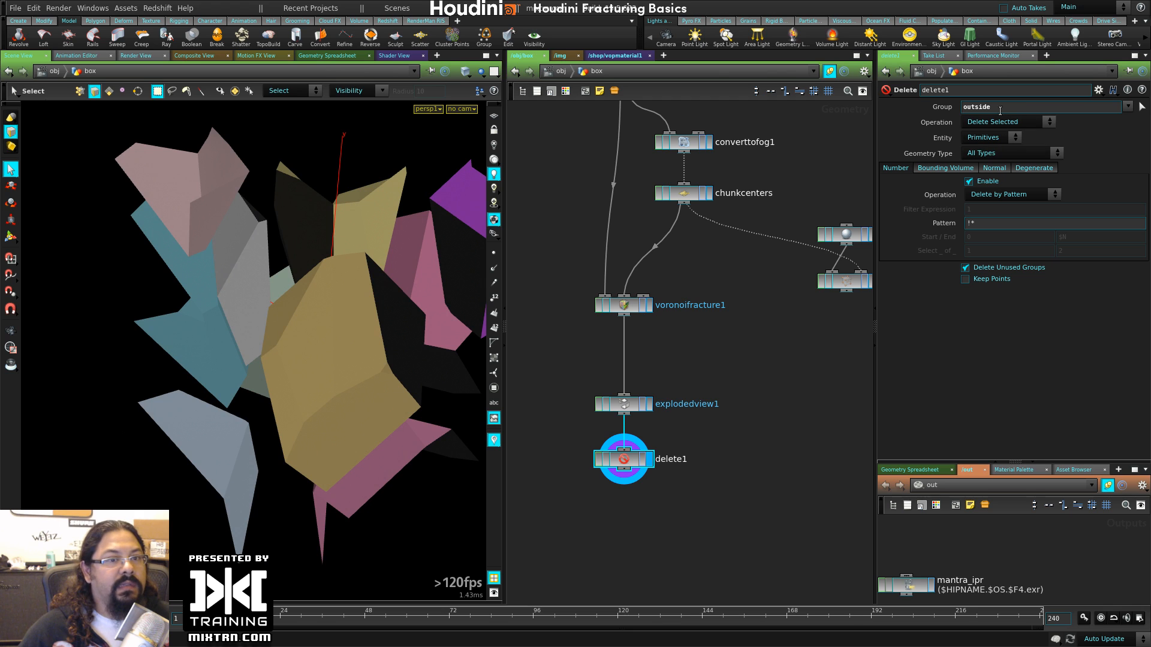
alt+right_drag(309, 331, 250, 329)
alt+drag(249, 329, 317, 327)
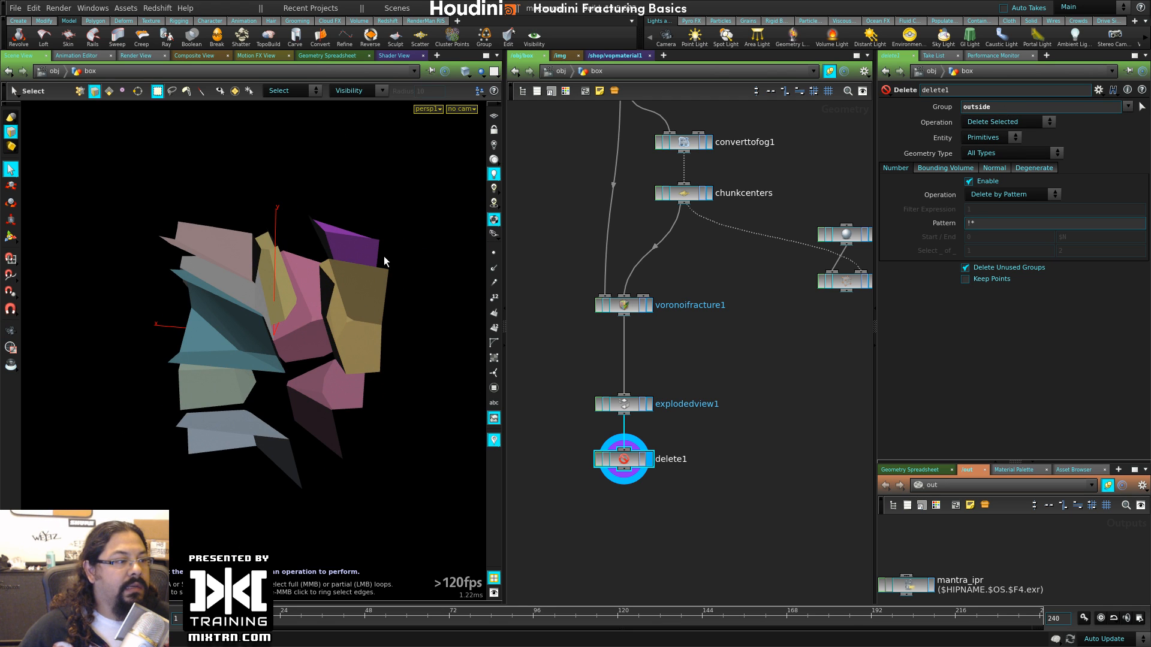
drag(329, 262, 257, 321)
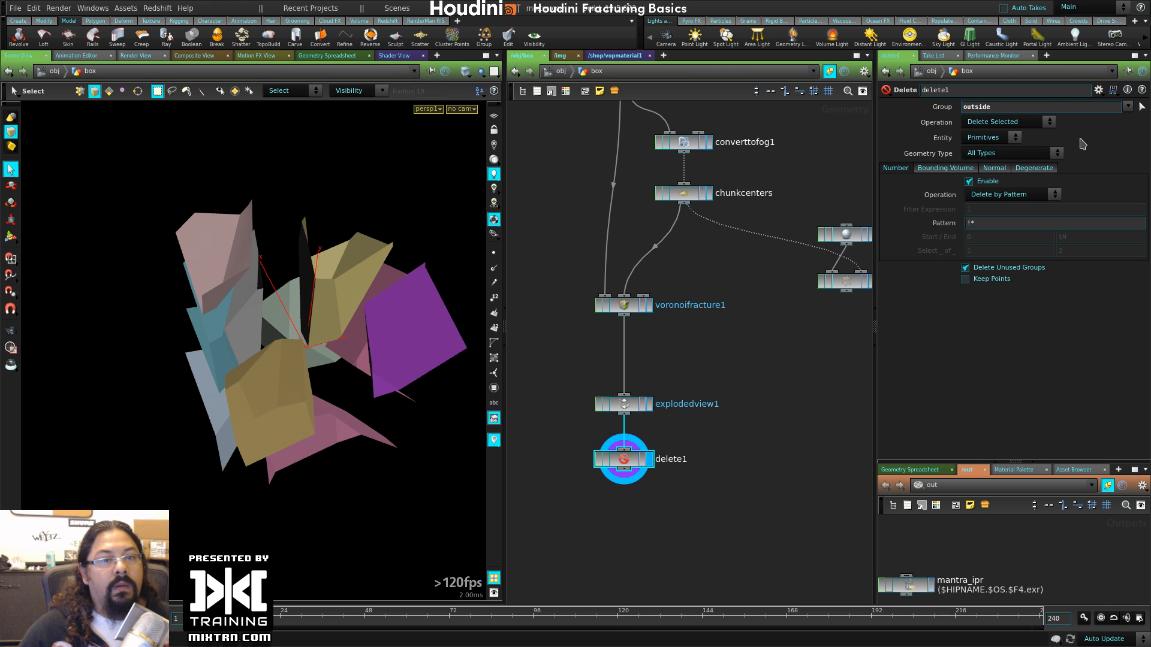
- Remove the delete1 node, move explodedview1 closer to voronoifracture1, and show the Attributes settings of voronoifracture1
key(Delete)
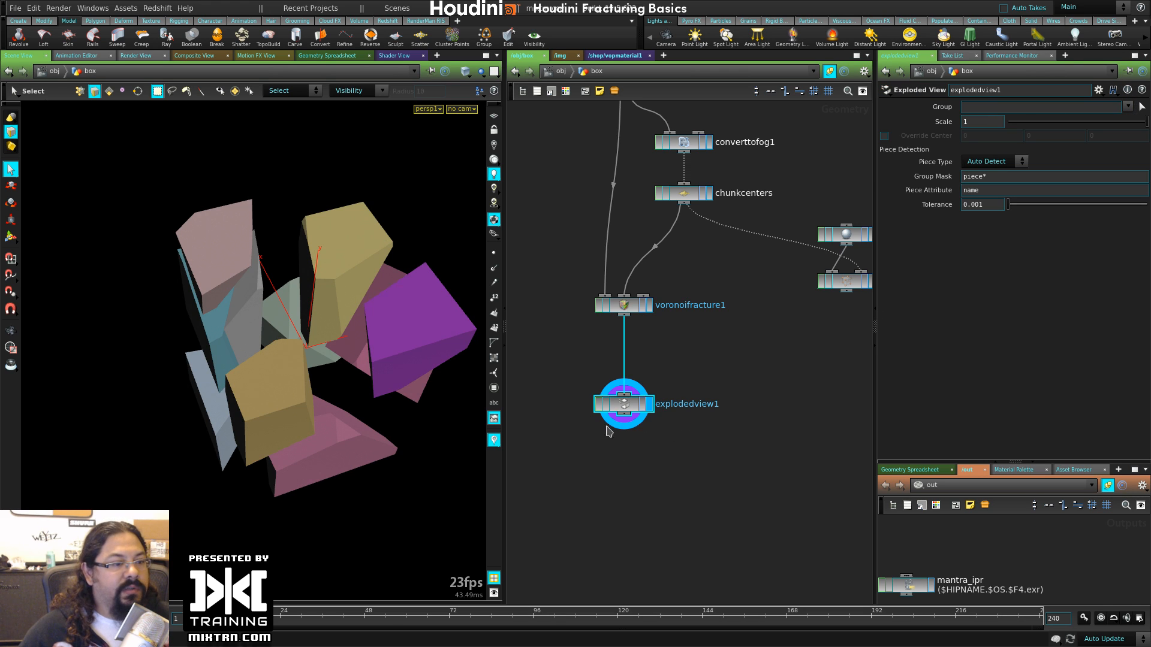
drag(626, 406, 627, 394)
click(624, 306)
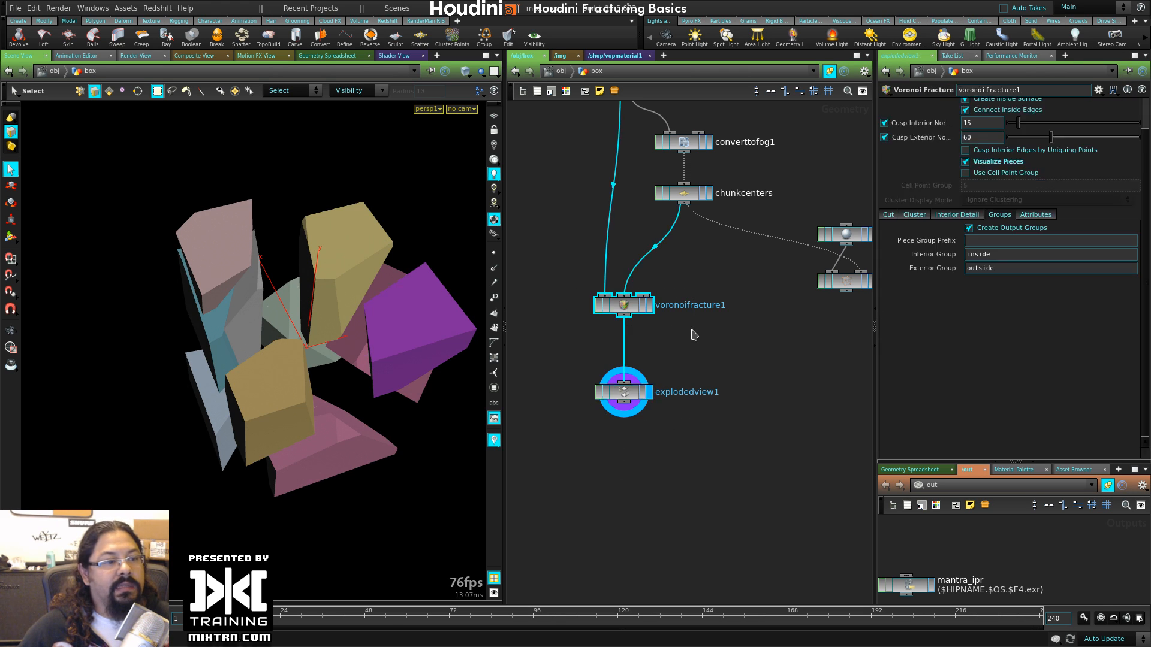
click(1036, 217)
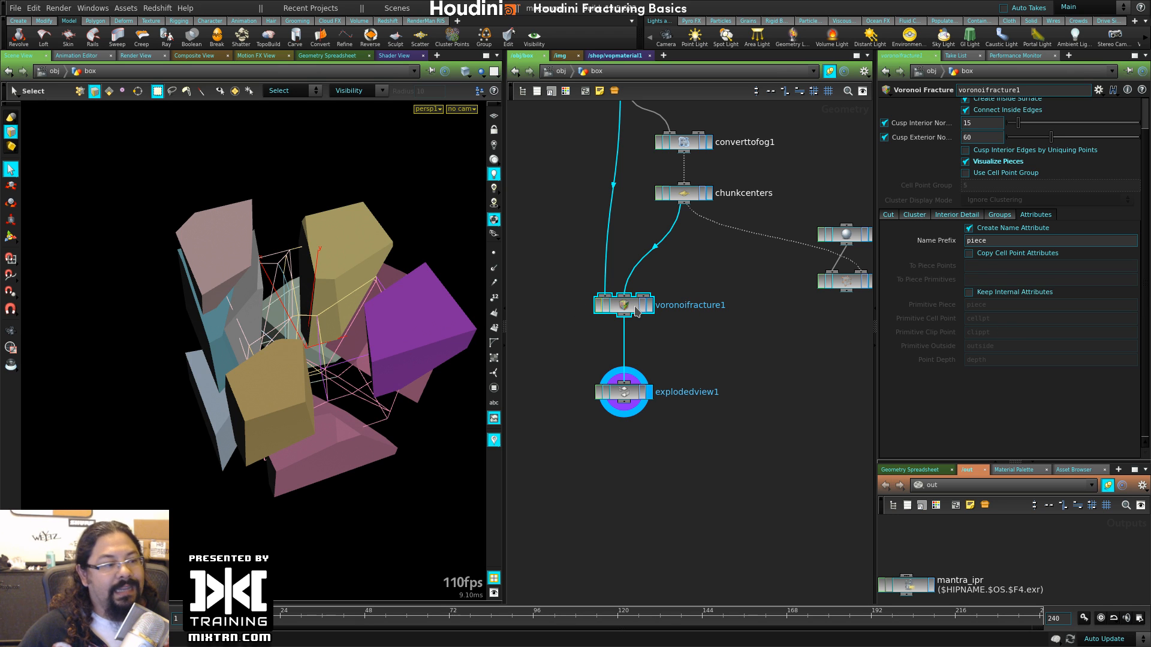
- Widen the network view, examine the internal node network of voronoifracture1 from inputs to constraint network, and return to the box network
drag(505, 303, 374, 302)
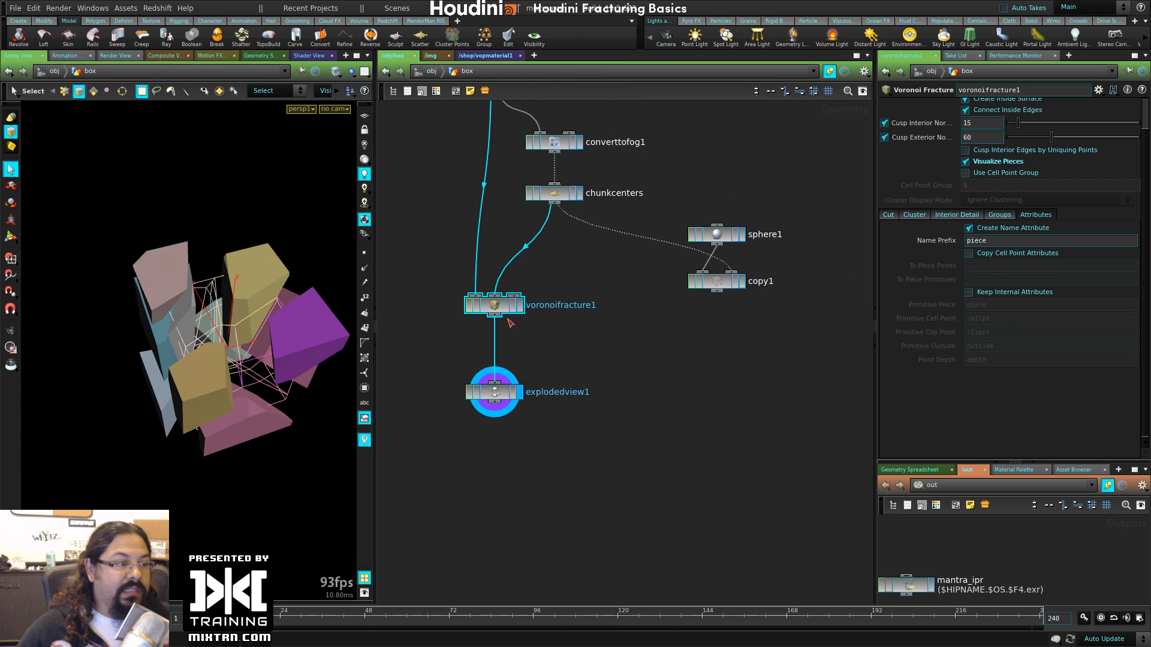
middle_drag(593, 326, 694, 353)
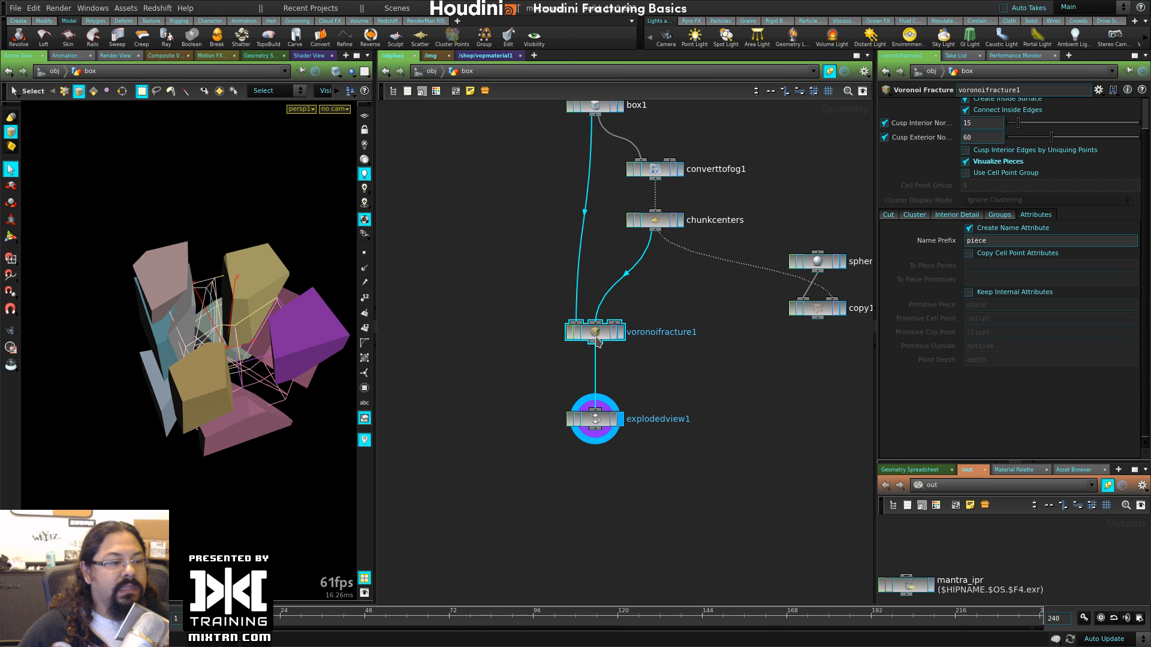
double_click(597, 339)
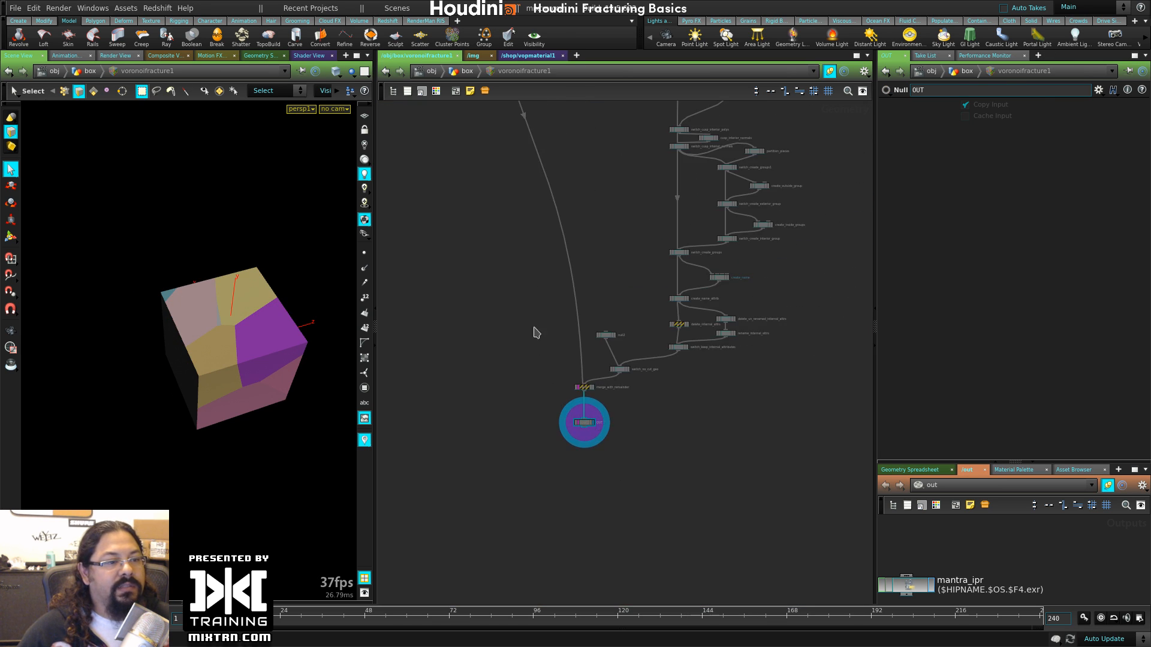
middle_drag(534, 323, 525, 565)
middle_drag(611, 325, 606, 461)
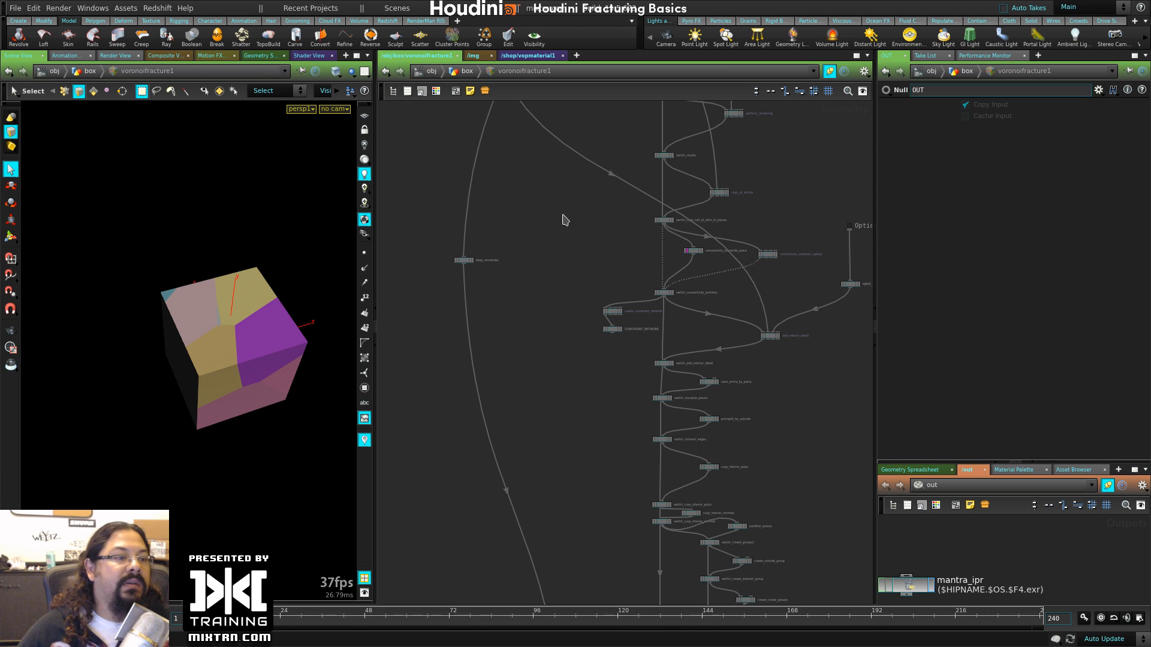
middle_drag(563, 217, 536, 475)
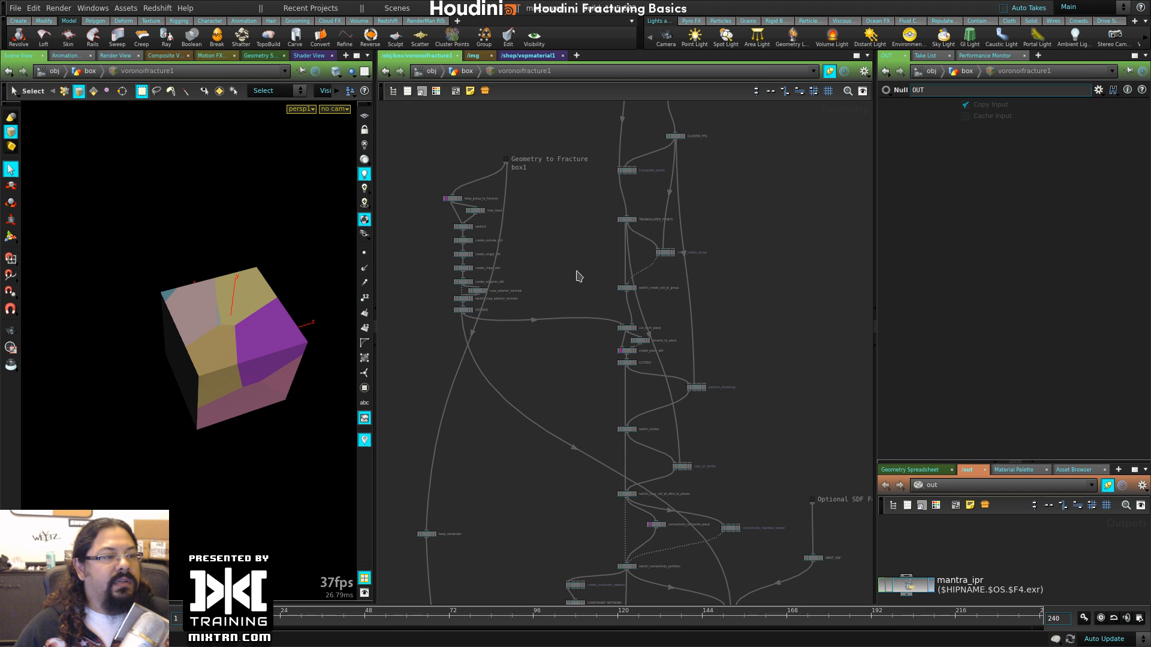
scroll(578, 276, up, 6)
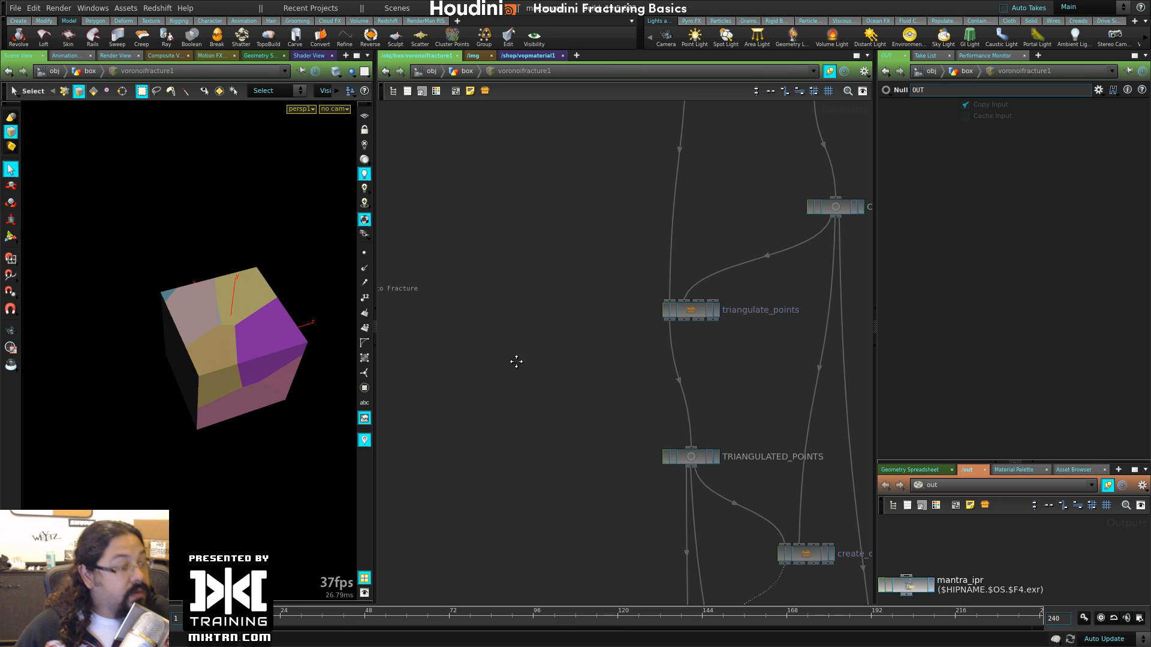
middle_drag(586, 234, 479, 412)
scroll(500, 377, down, 3)
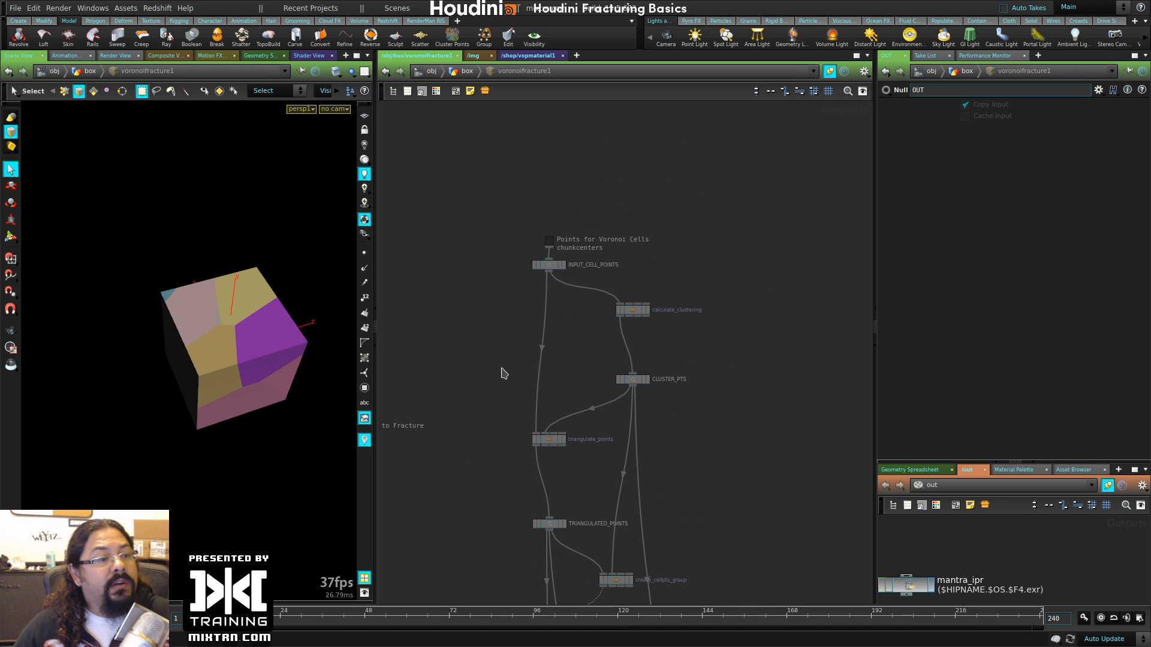
middle_drag(508, 373, 682, 298)
scroll(651, 373, up, 1)
middle_drag(647, 379, 733, 214)
middle_drag(710, 378, 664, 198)
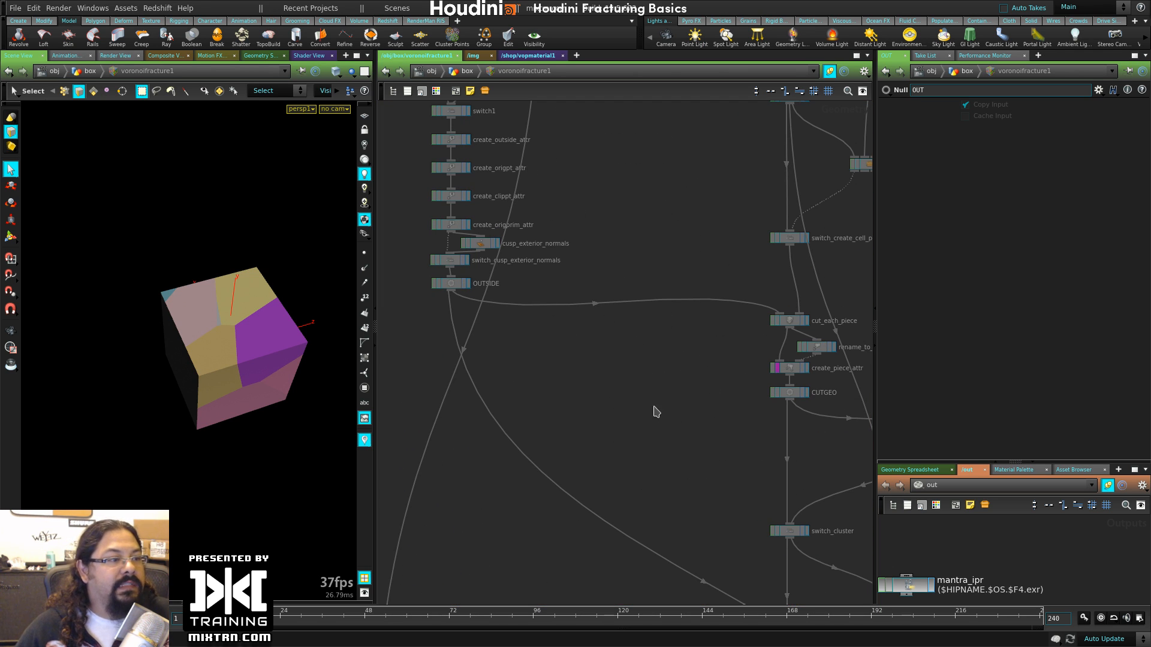
middle_drag(631, 375, 555, 259)
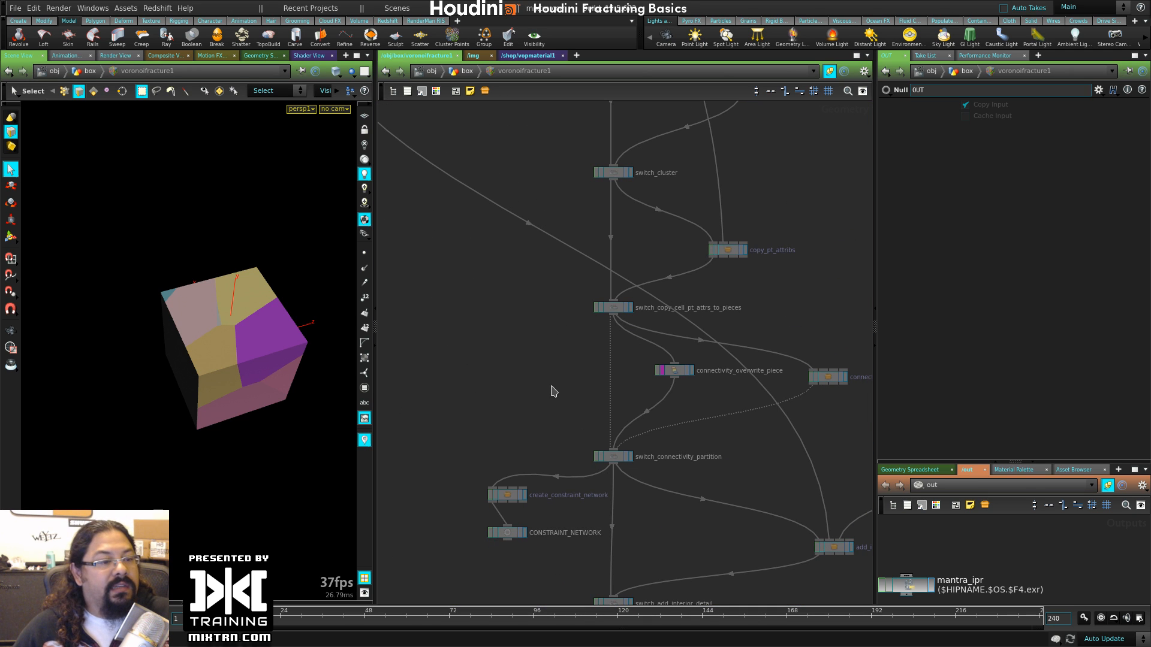
middle_drag(540, 536, 545, 367)
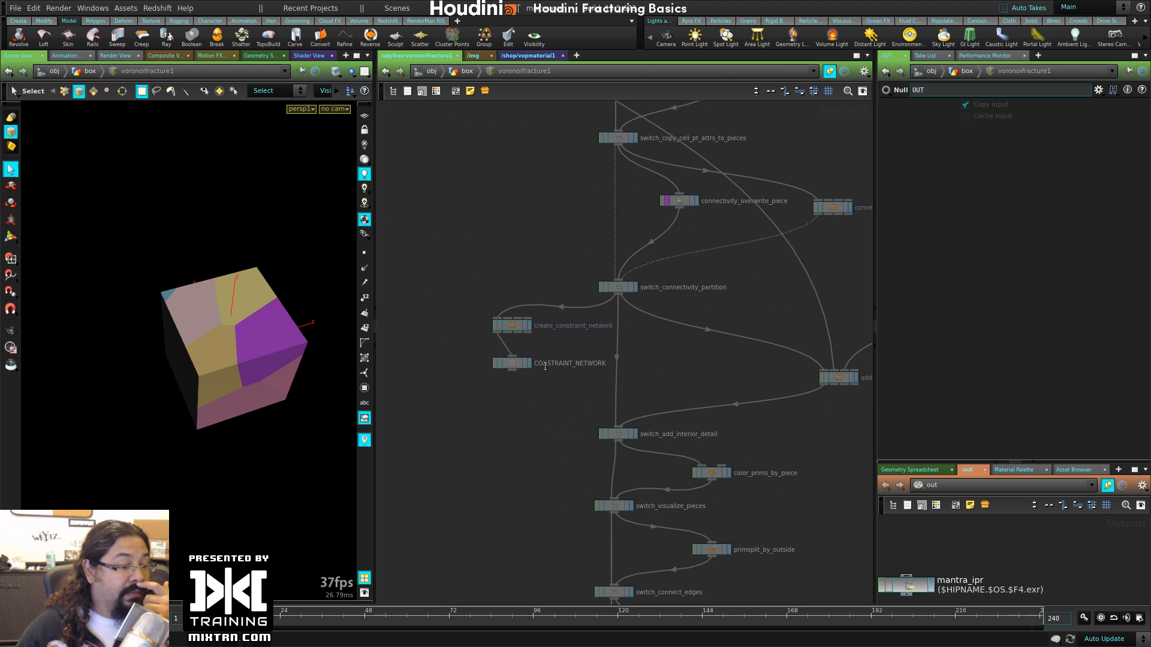
key(u)
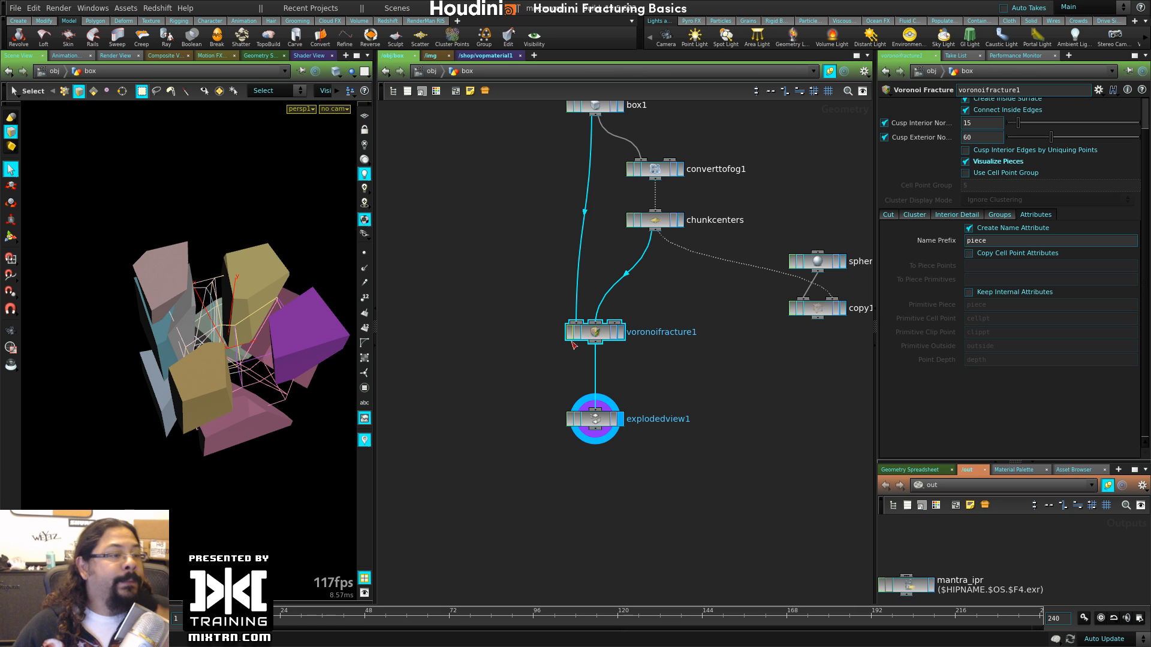
- Display voronoifracture1, delete explodedview1 and undo that deletion
drag(290, 411, 257, 437)
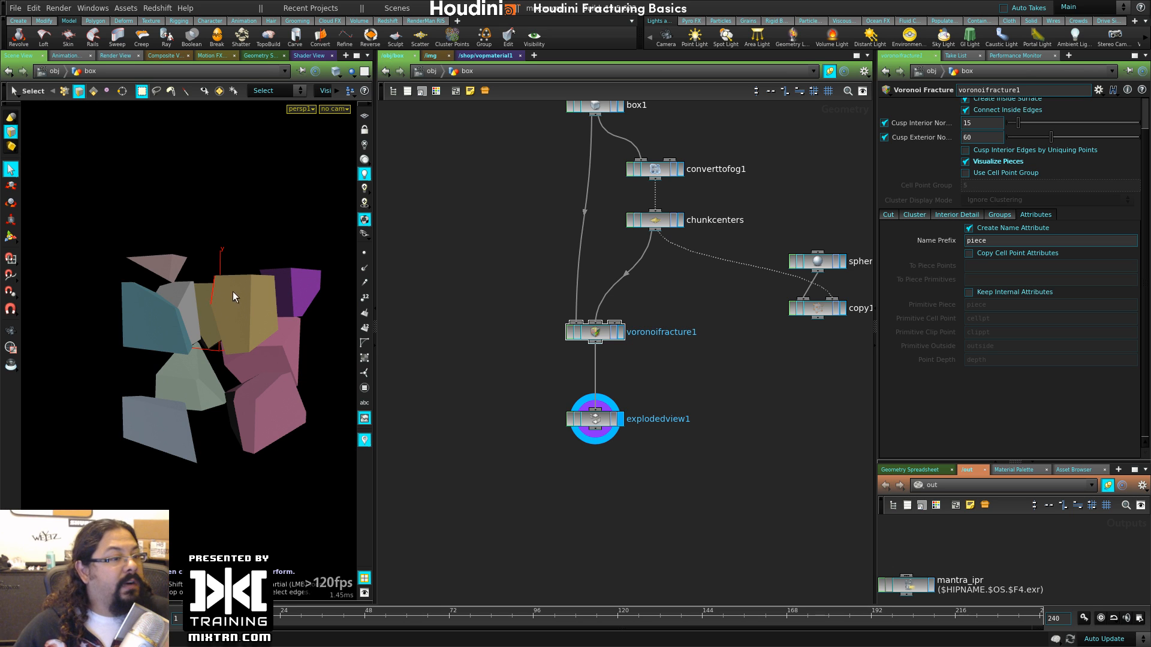
click(621, 331)
drag(487, 389, 712, 450)
key(Delete)
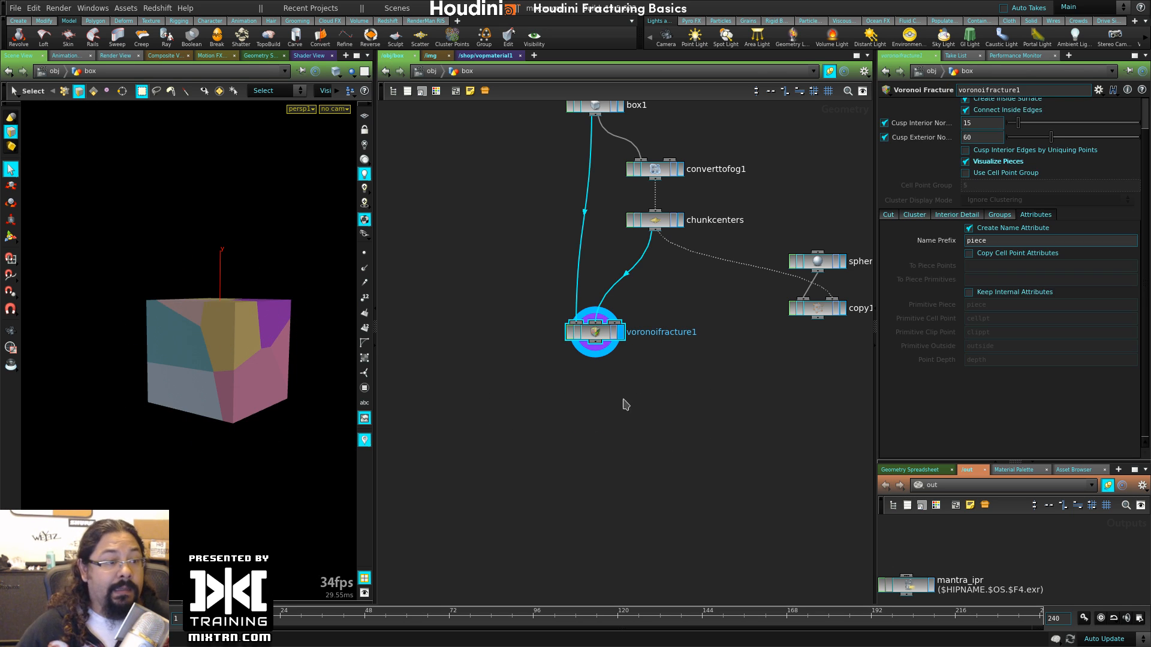
key(ctrl+z)
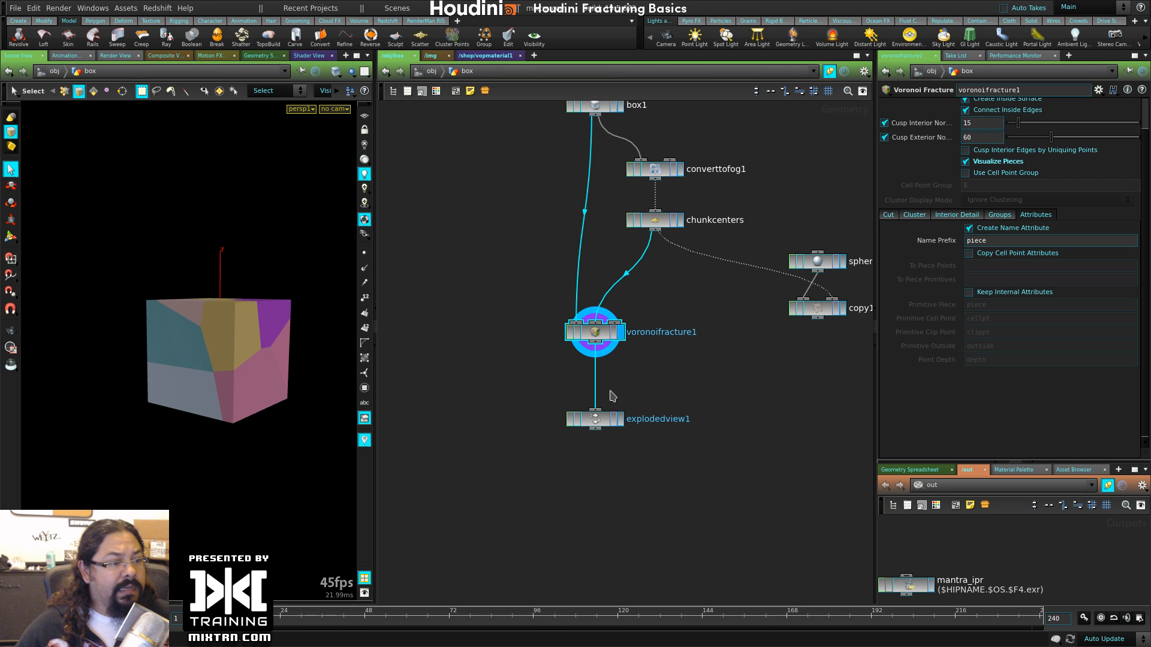
- Go up to the object level and hide the grid_object1 and box objects
key(u)
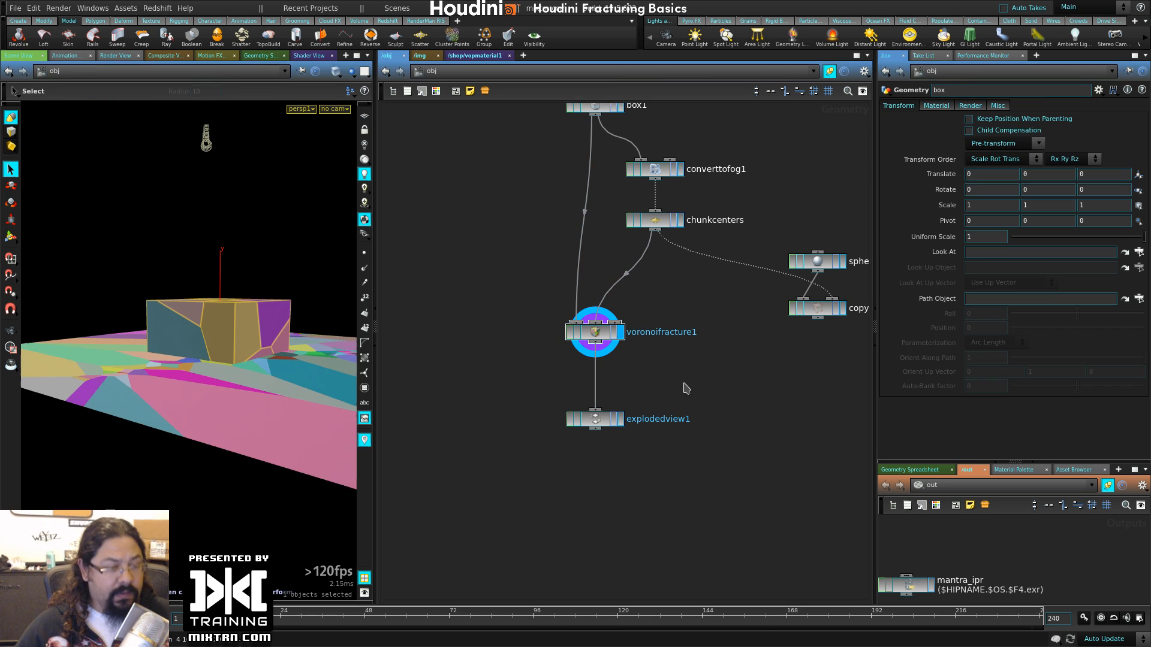
drag(437, 210, 636, 293)
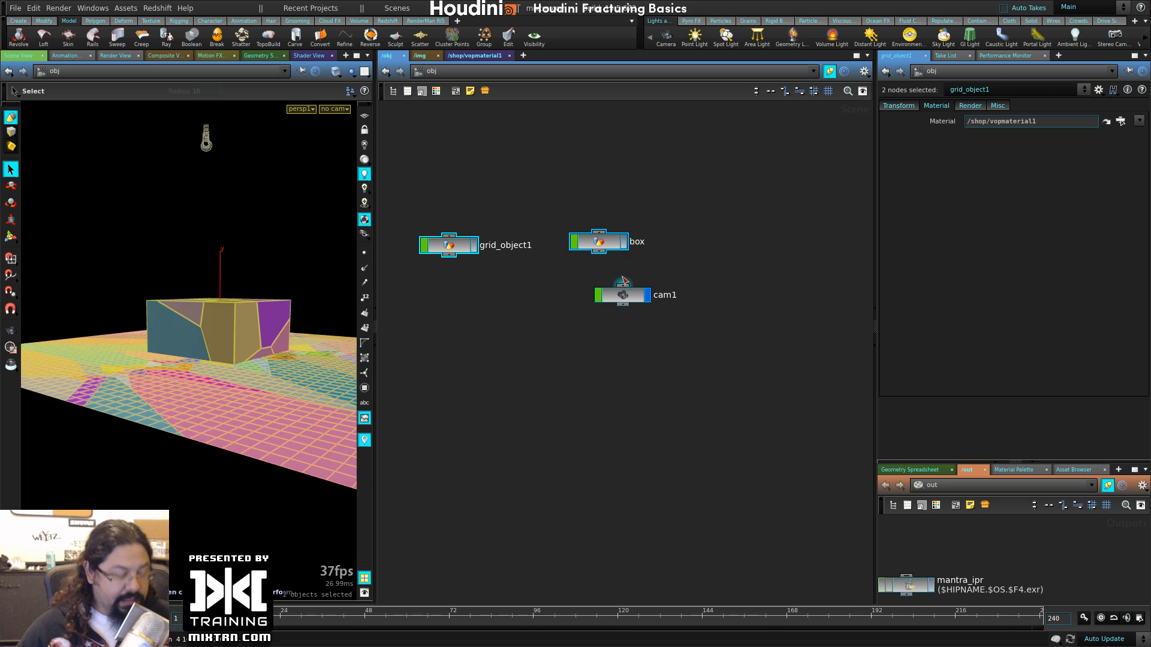
click(650, 264)
key(Tab)
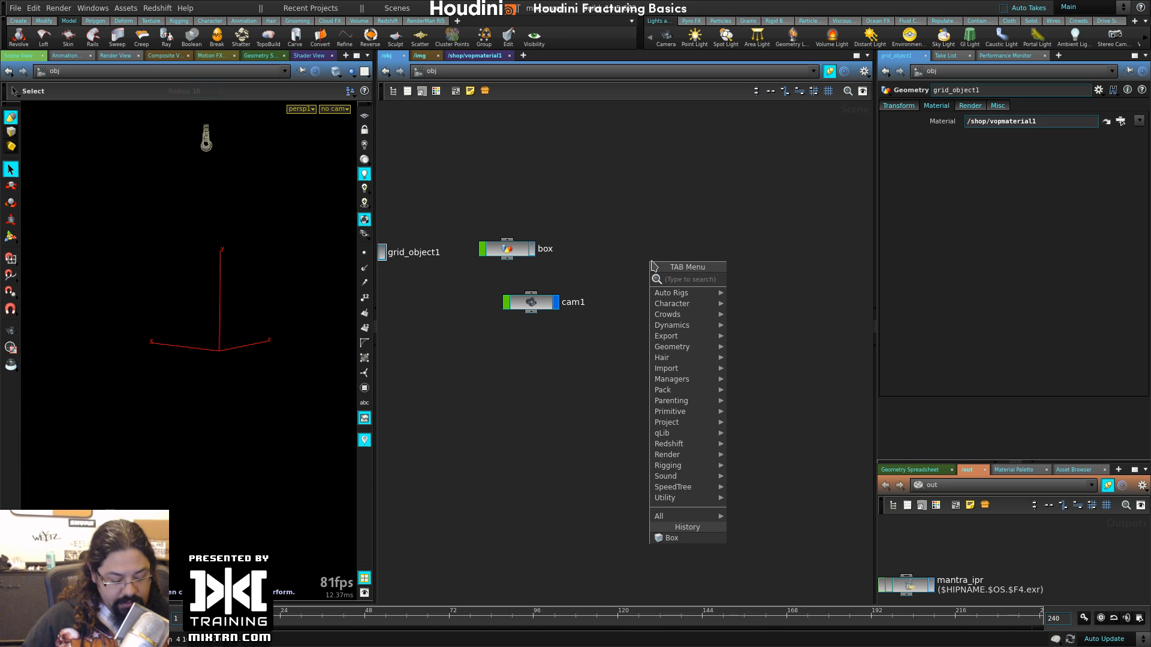
text(run)
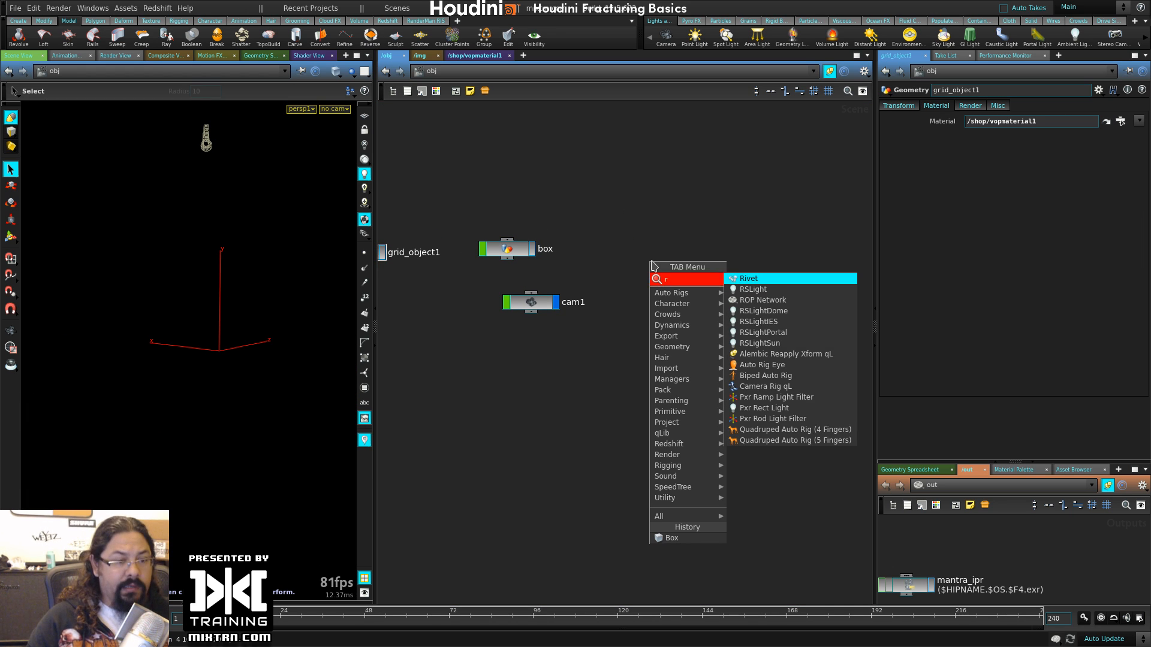
key(BackSpace)
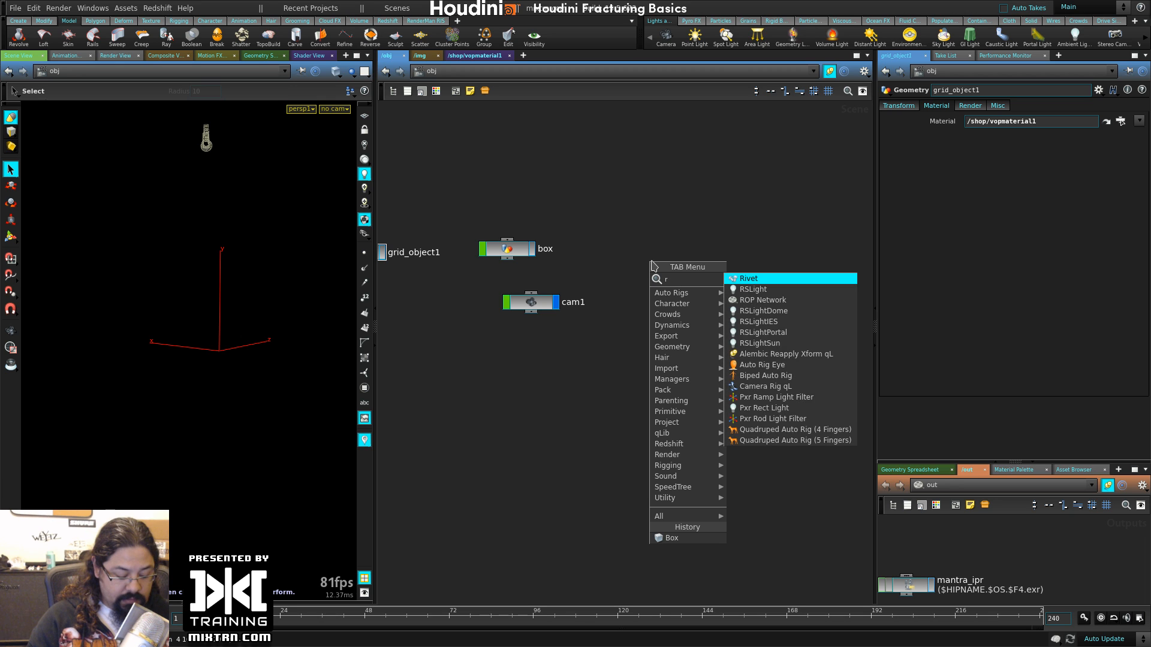
text(ube)
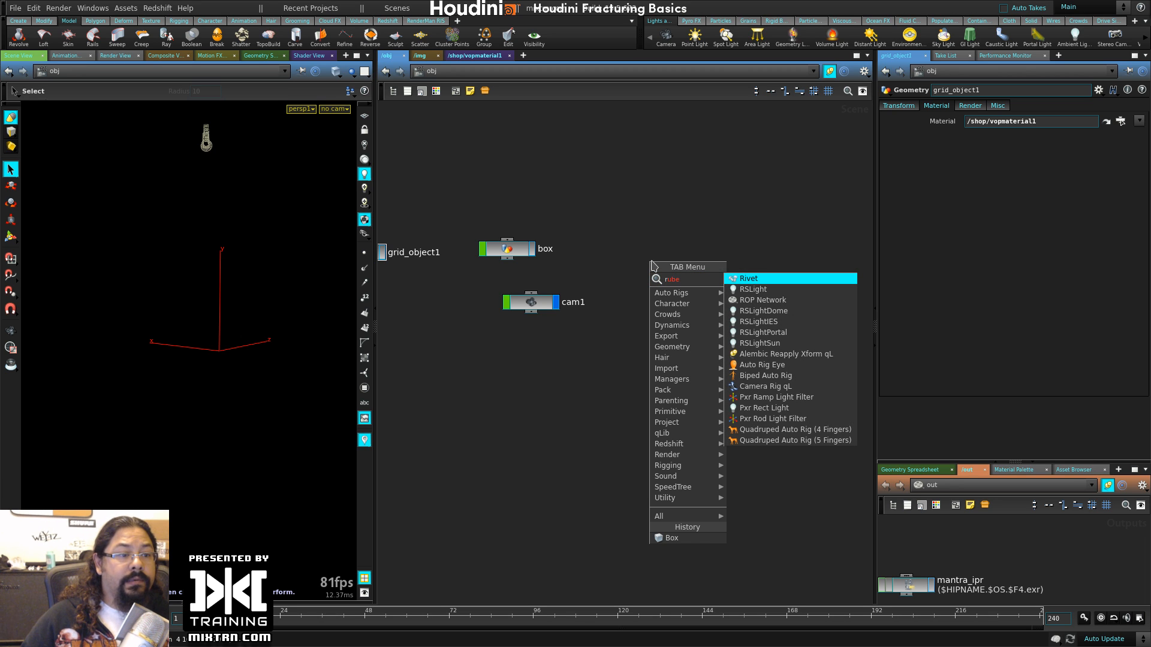
text(a)
key(Escape)
key(Tab)
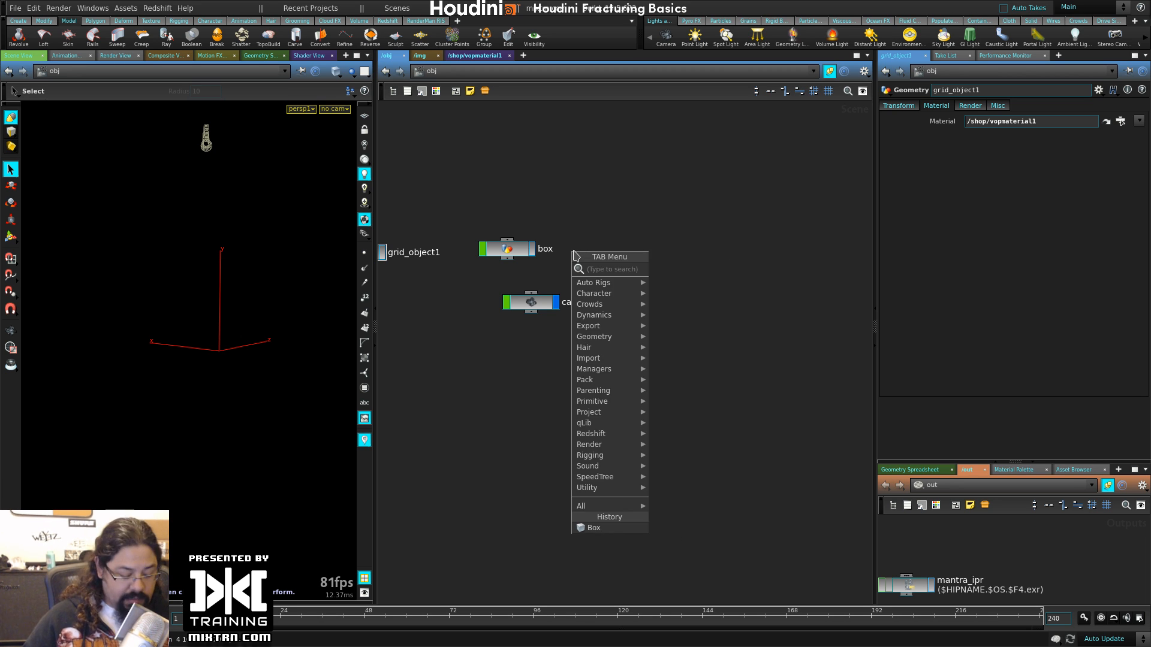
text(tes)
key(Escape)
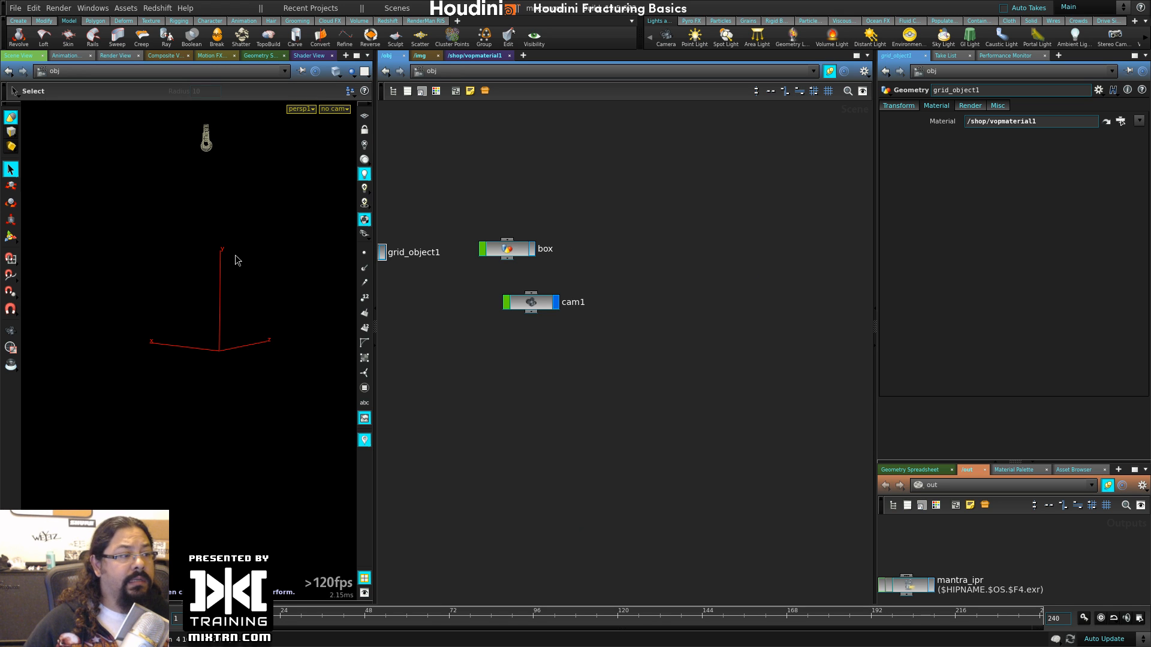
- Add a Test Geometry: Rubber Toy object at the scene origin
key(Tab)
text(tes)
key(Down)
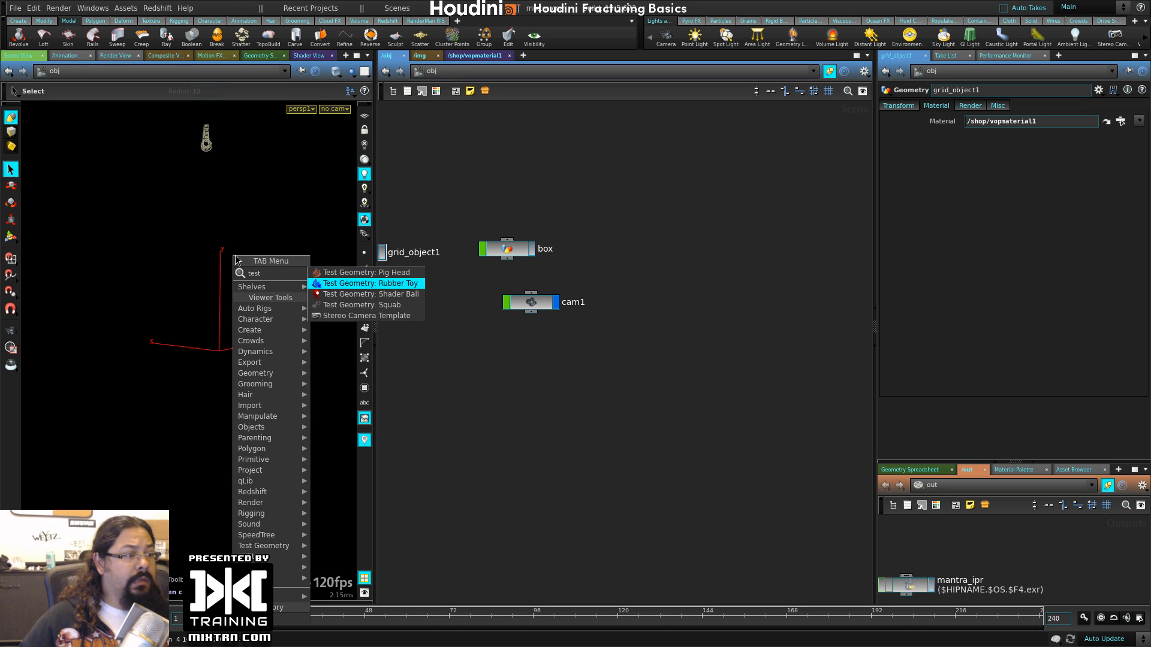
key(Return)
key(Return)
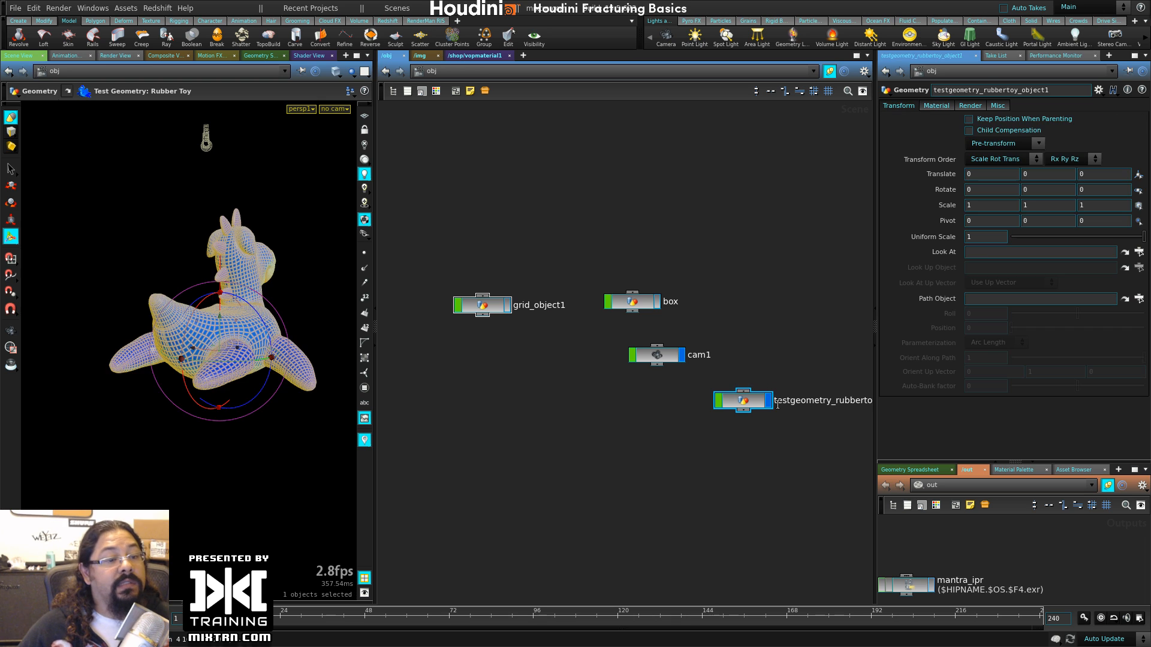
- Rename the rubber toy object as Roberto and move its node up beside the box node
double_click(782, 401)
text(Ruberto)
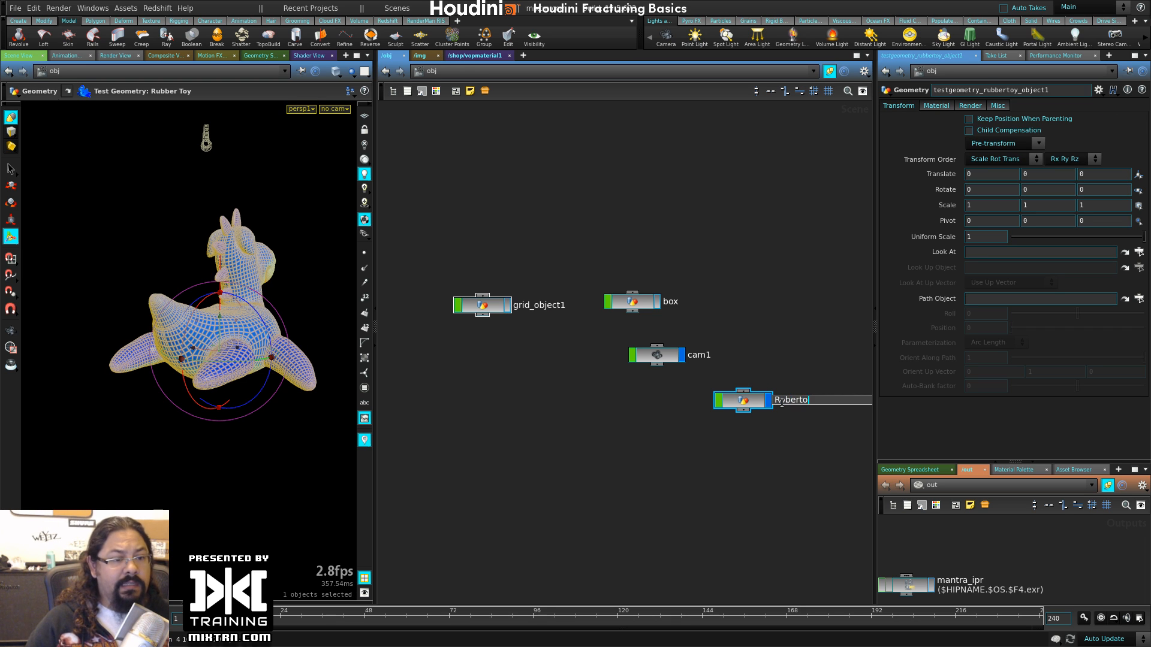
key(Return)
drag(735, 403, 796, 282)
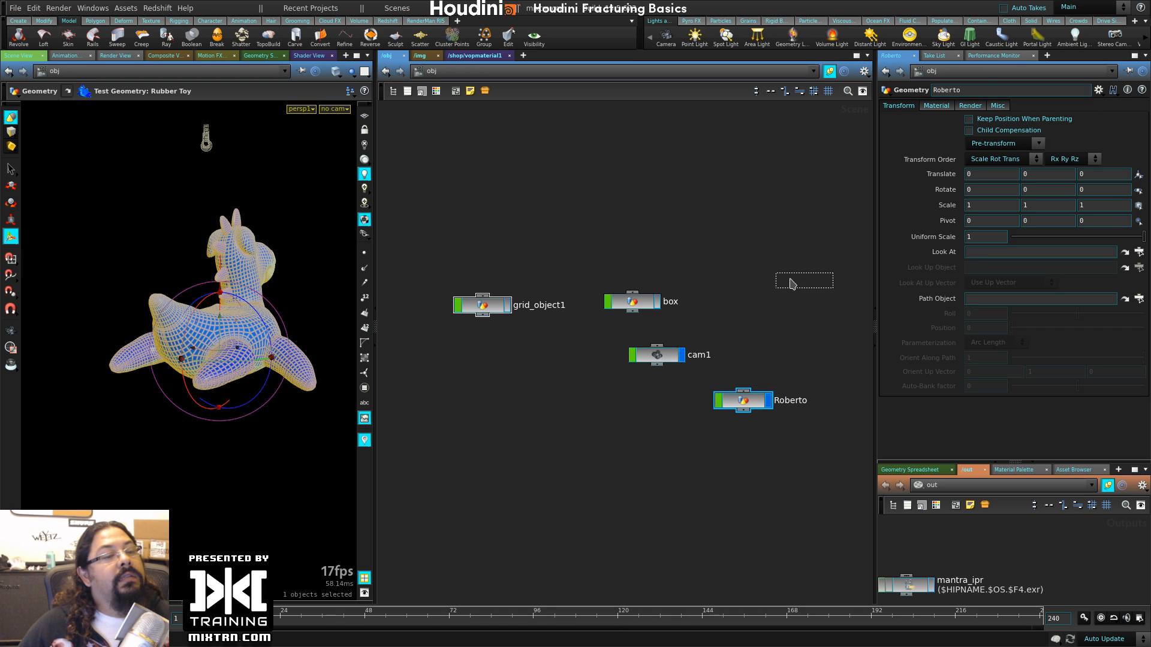
- Widen the scene view and examine the rubber toy from the front
alt+drag(212, 370, 414, 342)
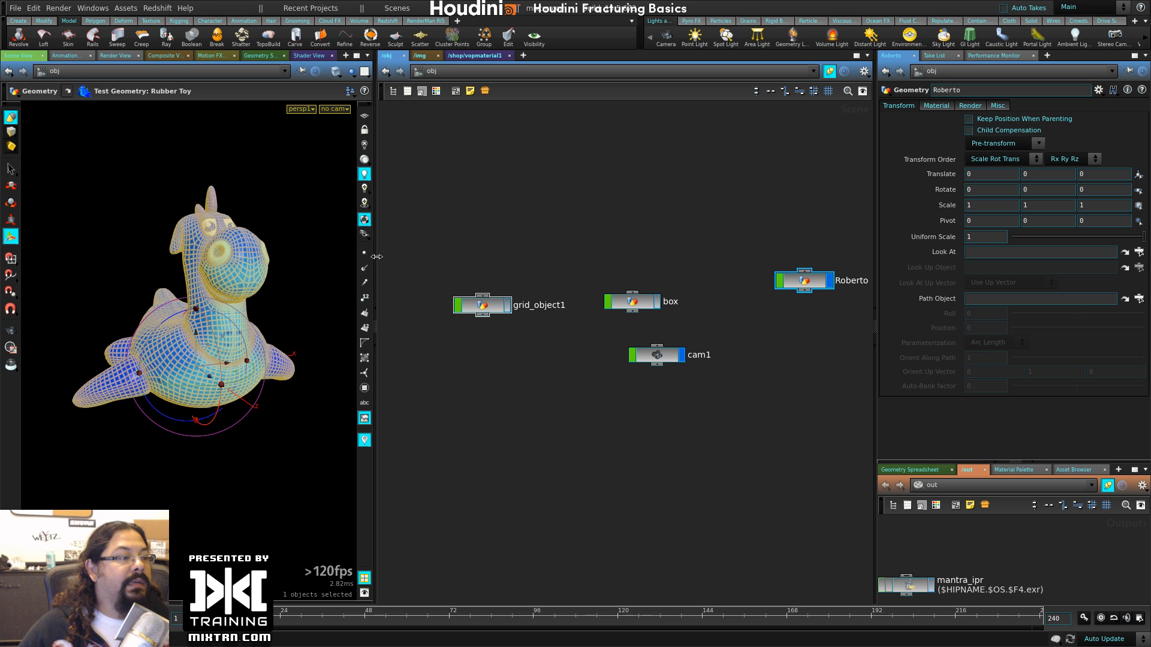
drag(376, 257, 547, 239)
alt+drag(419, 300, 336, 306)
alt+right_drag(336, 306, 269, 323)
alt+drag(269, 324, 282, 342)
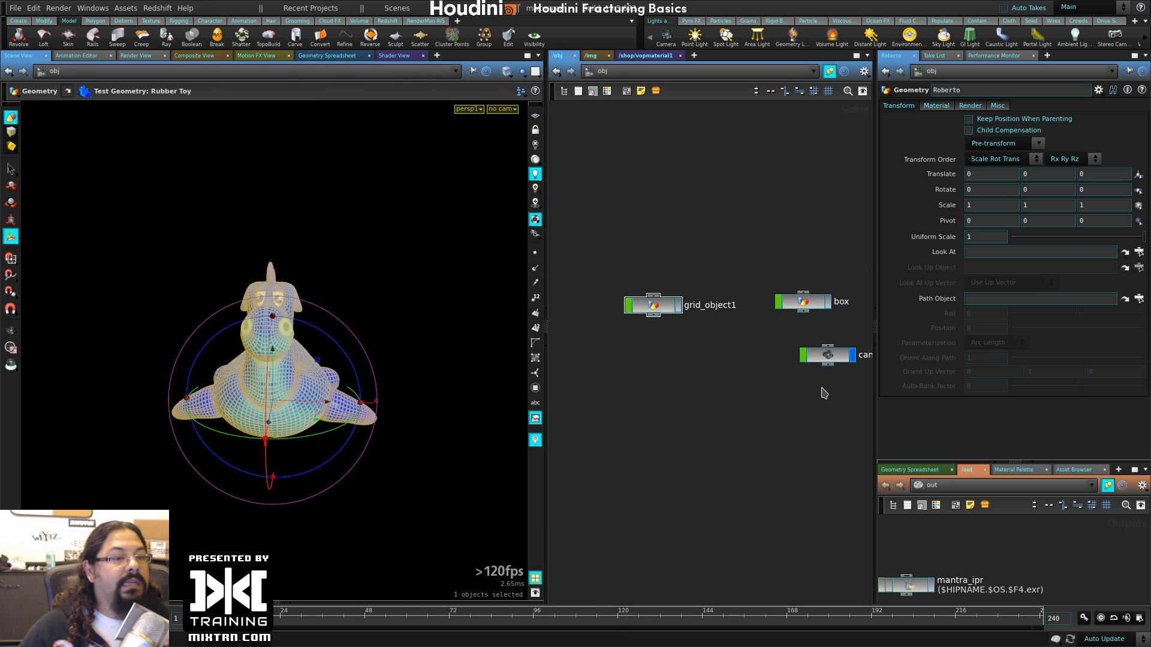
- Widen the network view, move the cam1 node above the other nodes, and line up Roberto's node level with the box node
middle_drag(779, 408, 671, 411)
drag(545, 436, 453, 433)
middle_drag(767, 298, 712, 321)
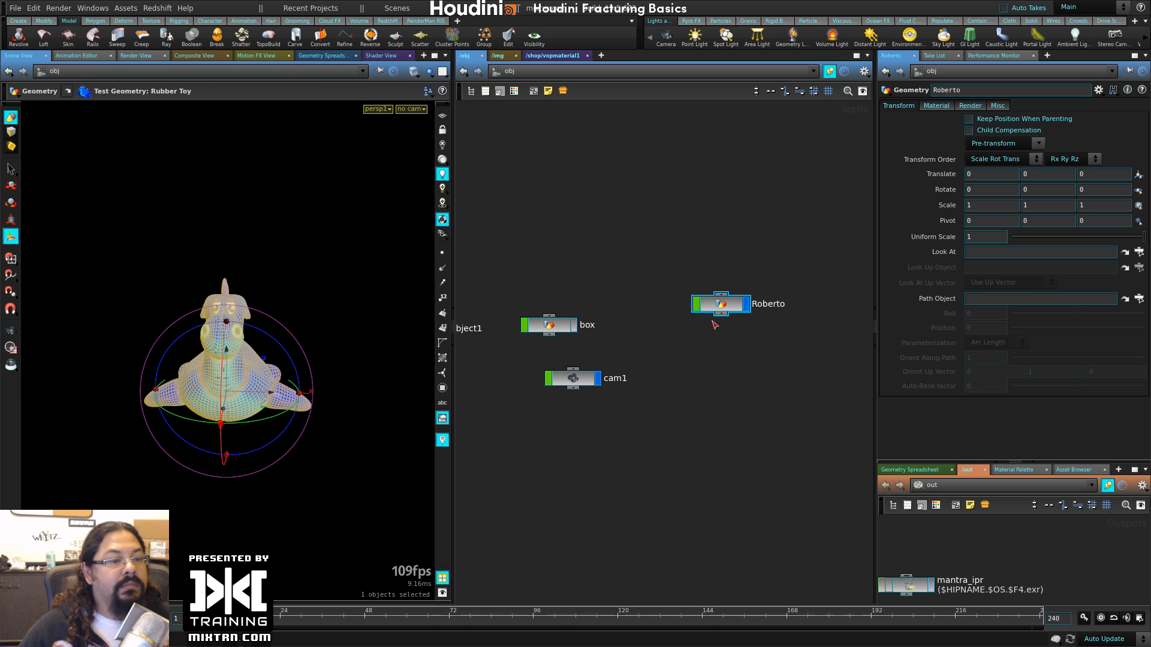
drag(719, 304, 710, 330)
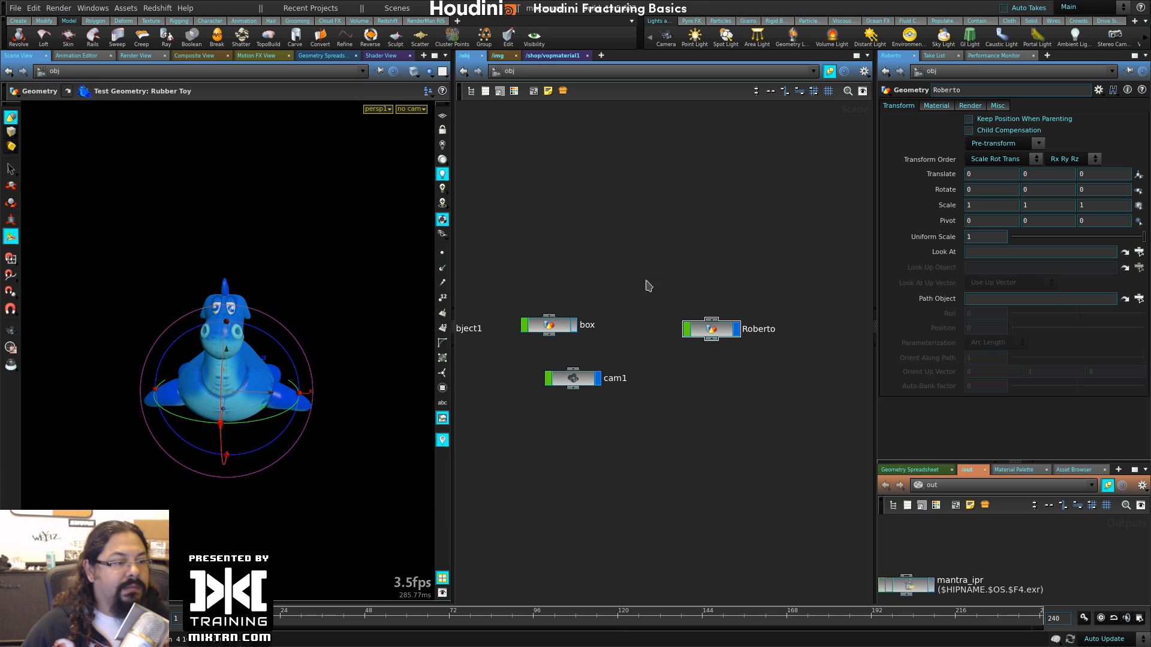
drag(574, 378, 627, 184)
mouse_move(719, 335)
mouse_down()
mouse_move(732, 307)
mouse_move(721, 329)
mouse_up()
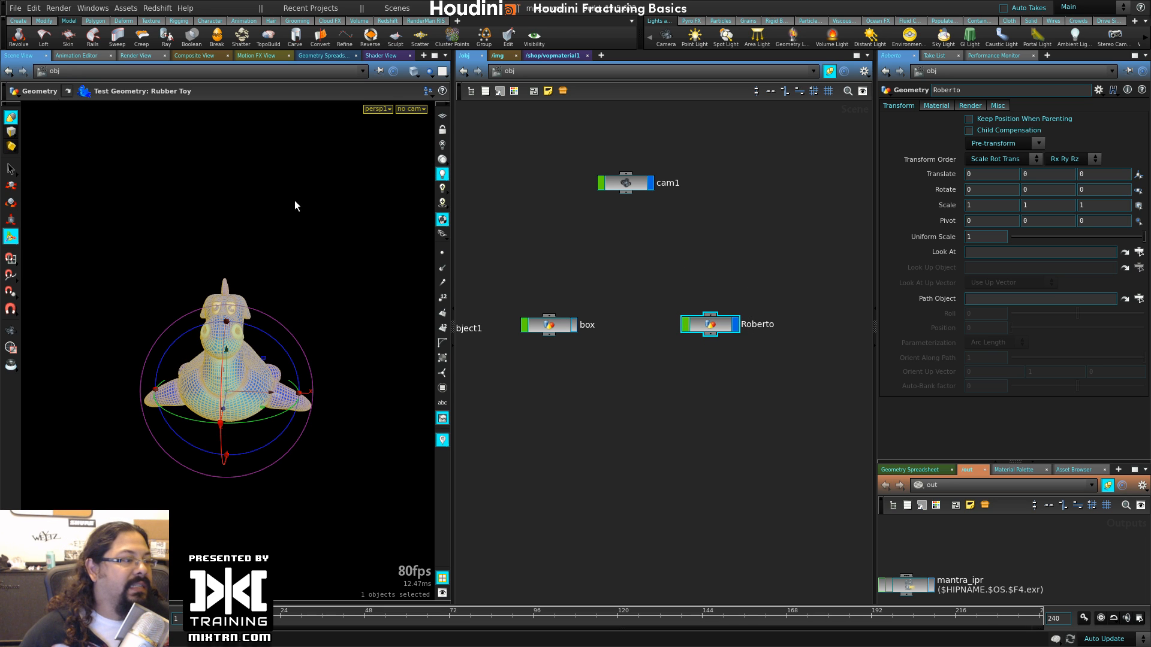
- Shatter the Roberto object, then inside its network move voronoifracture1 directly below the testgeometry_rubbertoy1 node
click(239, 38)
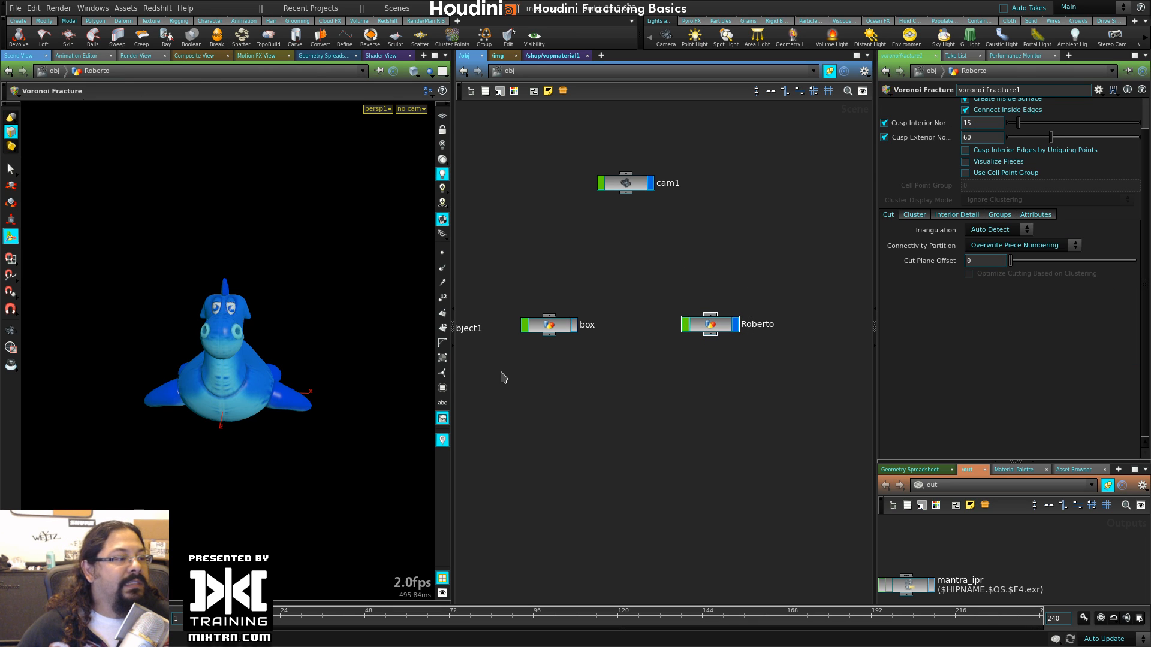
click(714, 328)
middle_drag(647, 371, 687, 364)
drag(758, 314, 733, 339)
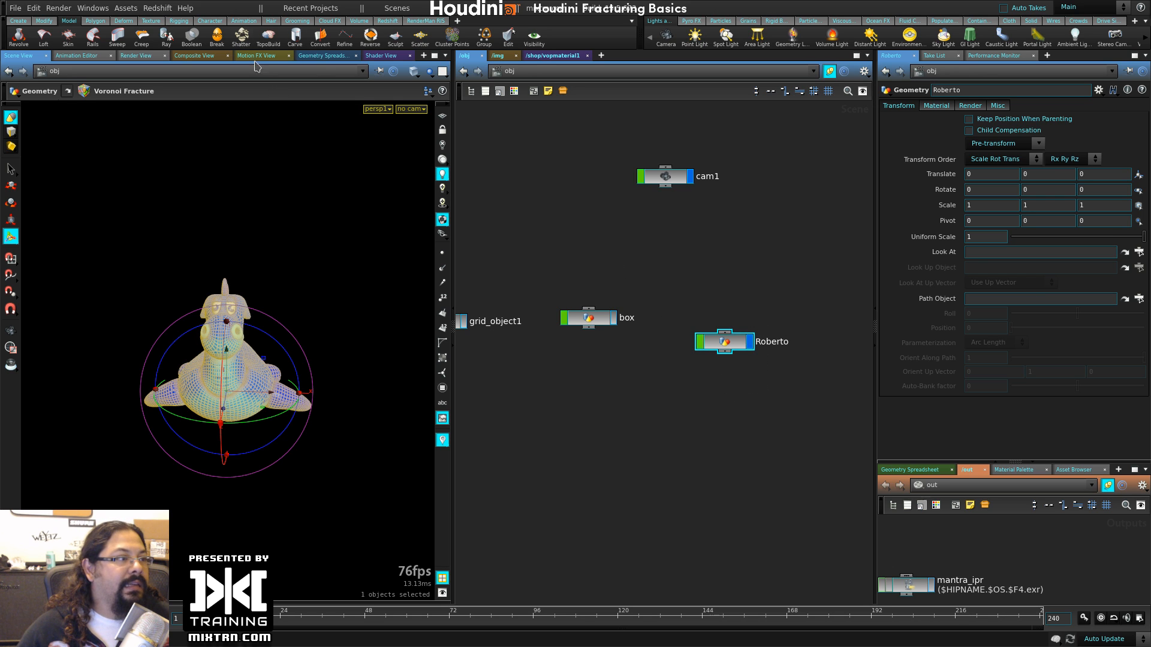
double_click(726, 341)
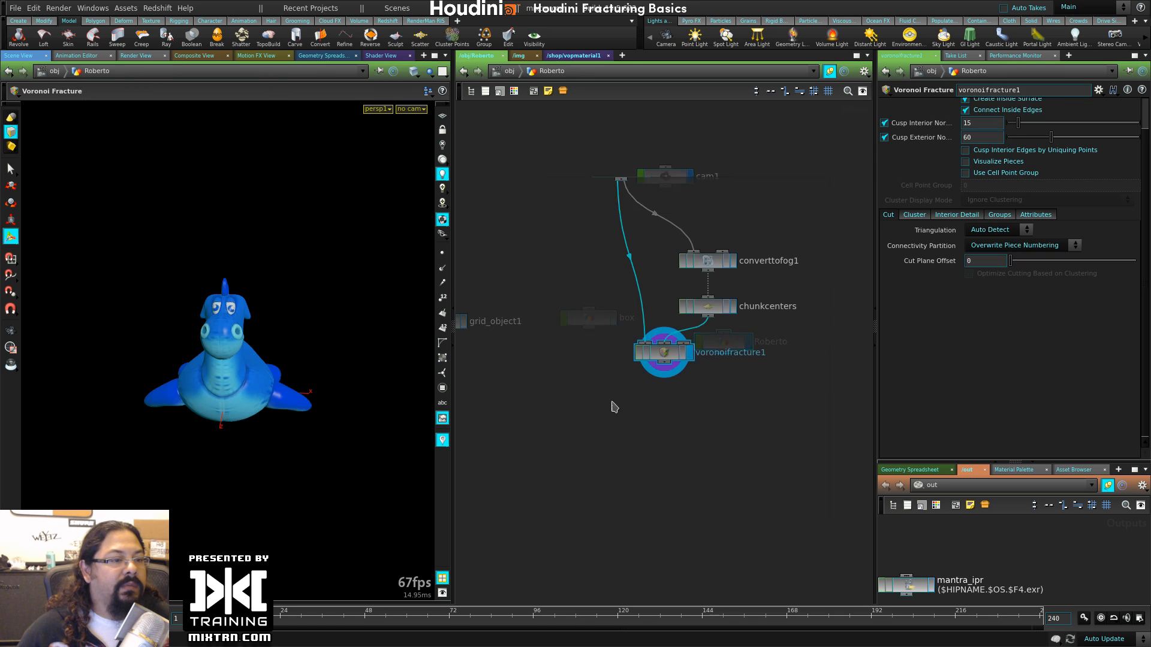
drag(664, 360, 621, 366)
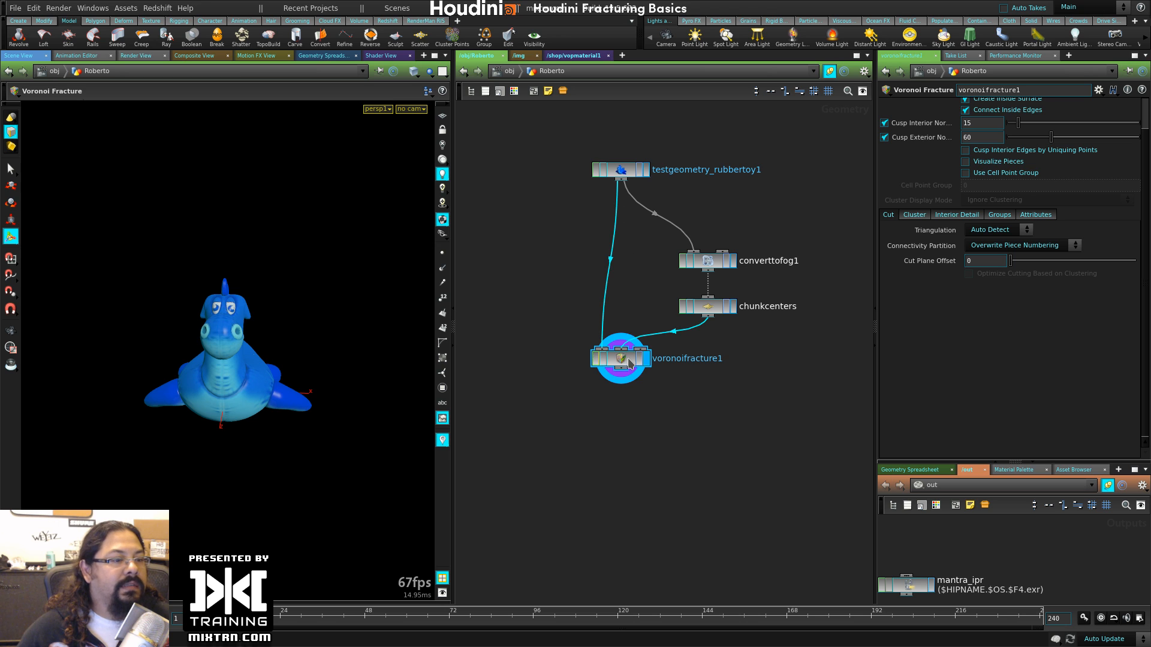
- Turn on Visualize Pieces for voronoifracture1 and examine the coloured fracture pieces around the toy
click(1007, 162)
alt+drag(178, 364, 215, 351)
alt+right_drag(215, 352, 316, 378)
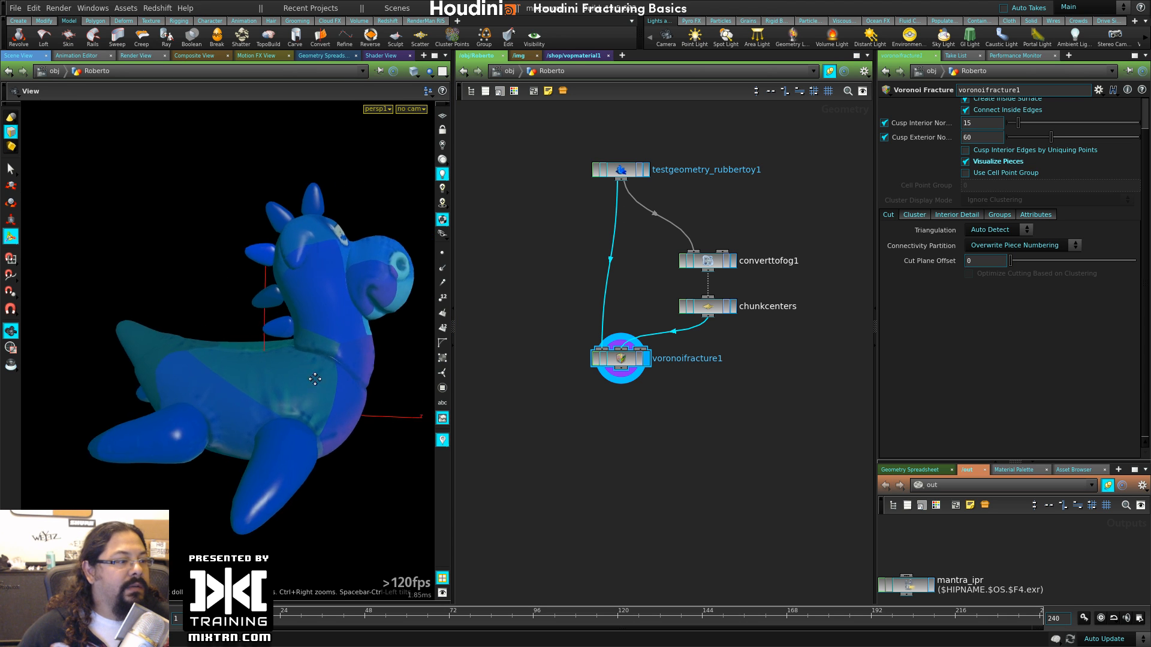
alt+drag(316, 378, 252, 357)
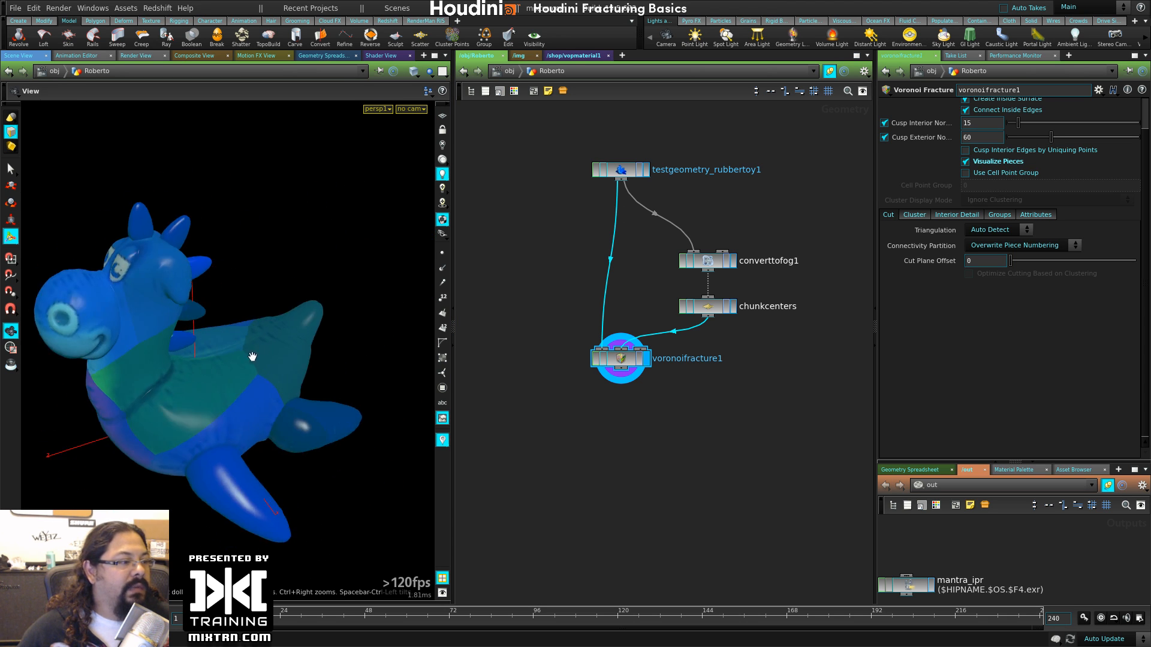
alt+right_drag(251, 357, 242, 368)
alt+drag(242, 368, 279, 417)
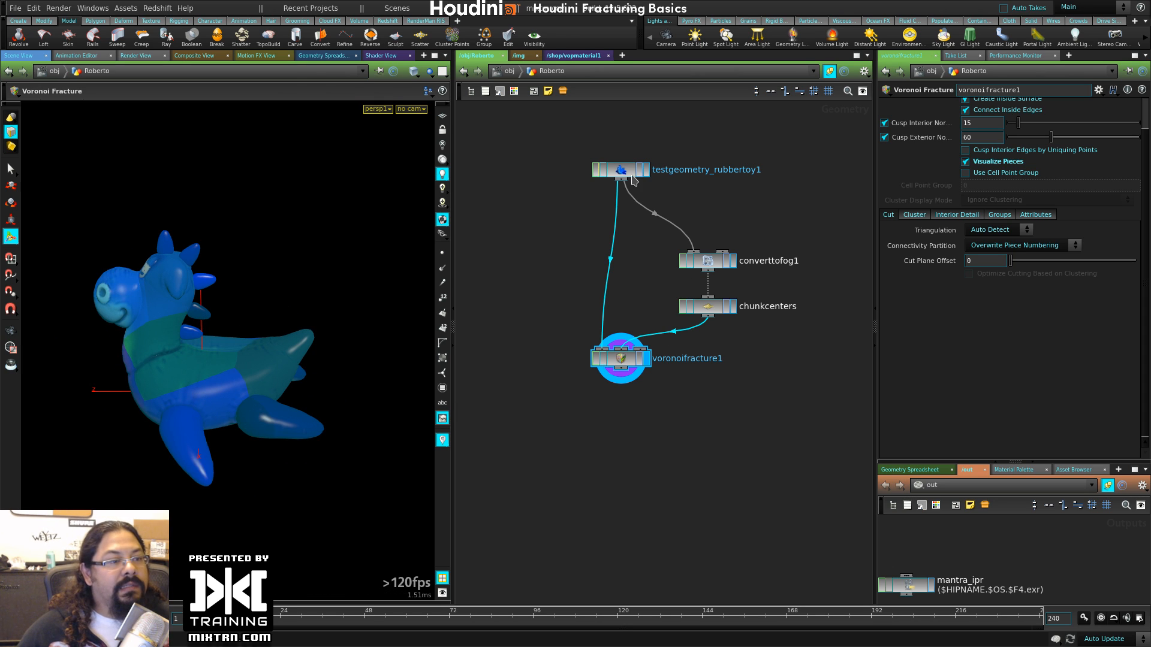
- Set the chunkcenters scatter node's Force Total Count to 100
drag(635, 176, 635, 169)
drag(715, 306, 715, 305)
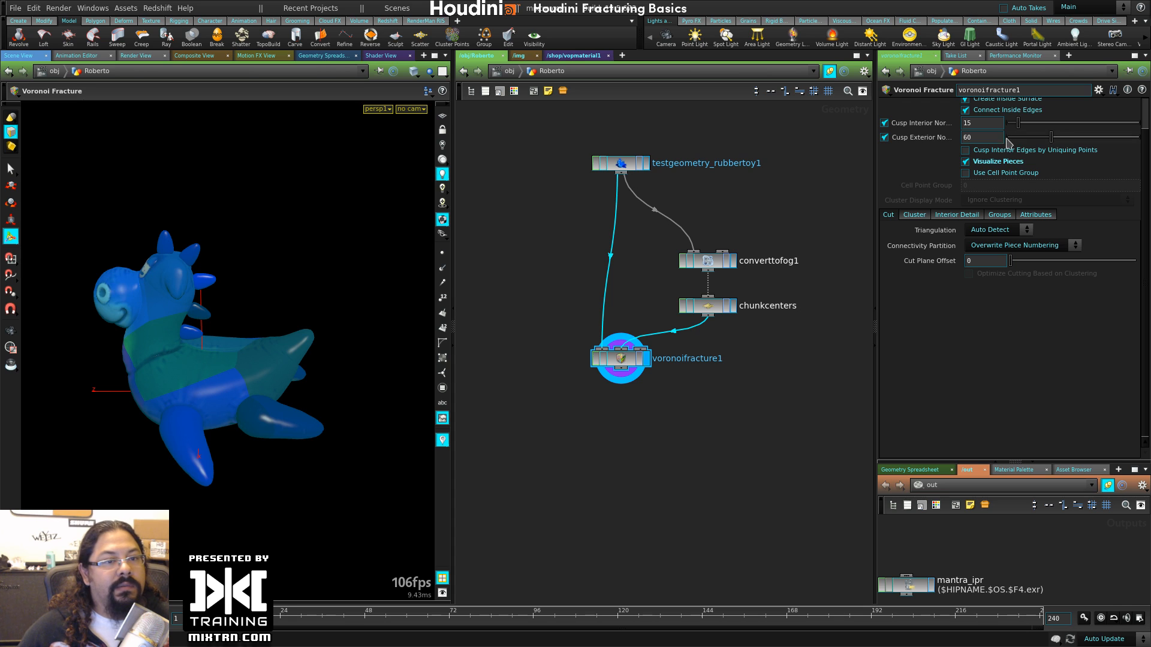
click(708, 306)
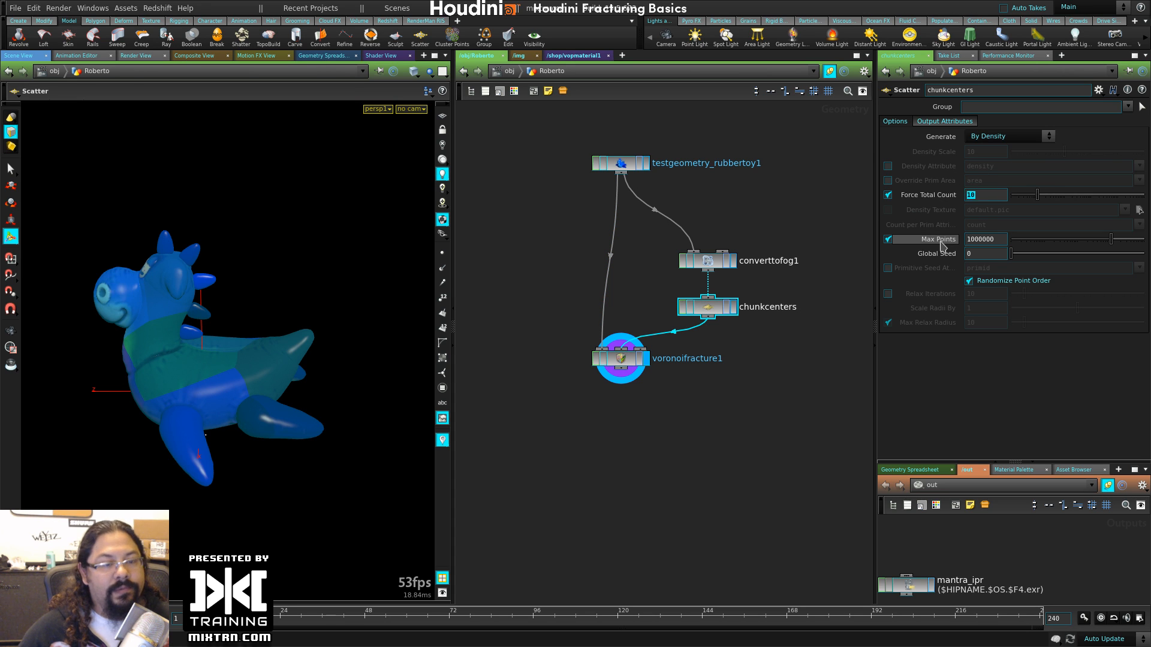
key(End)
text(0)
key(Return)
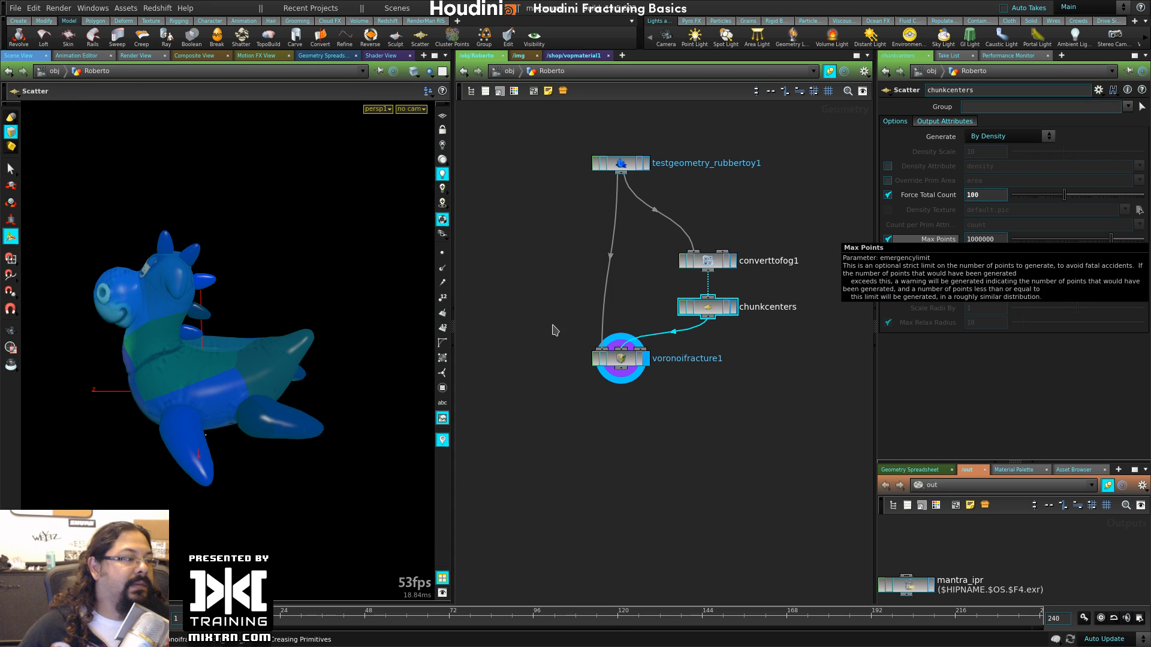
- Examine the finer fracture pieces on the toy and turn off Visualize Pieces on voronoifracture1
alt+drag(192, 362, 732, 259)
click(688, 358)
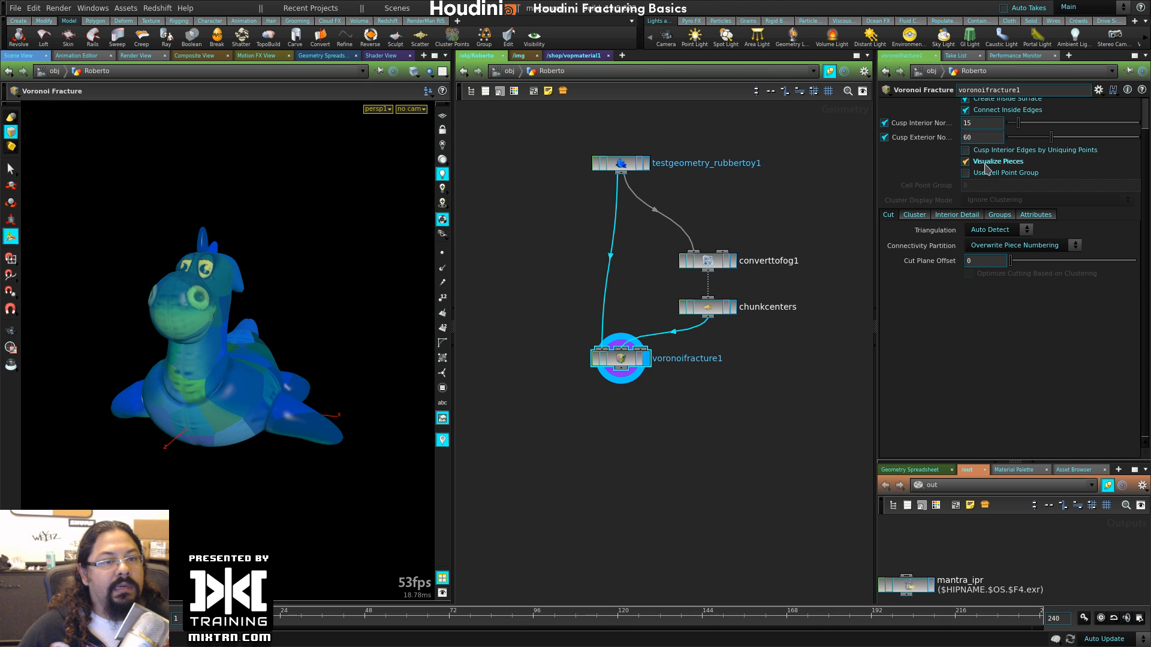
click(985, 163)
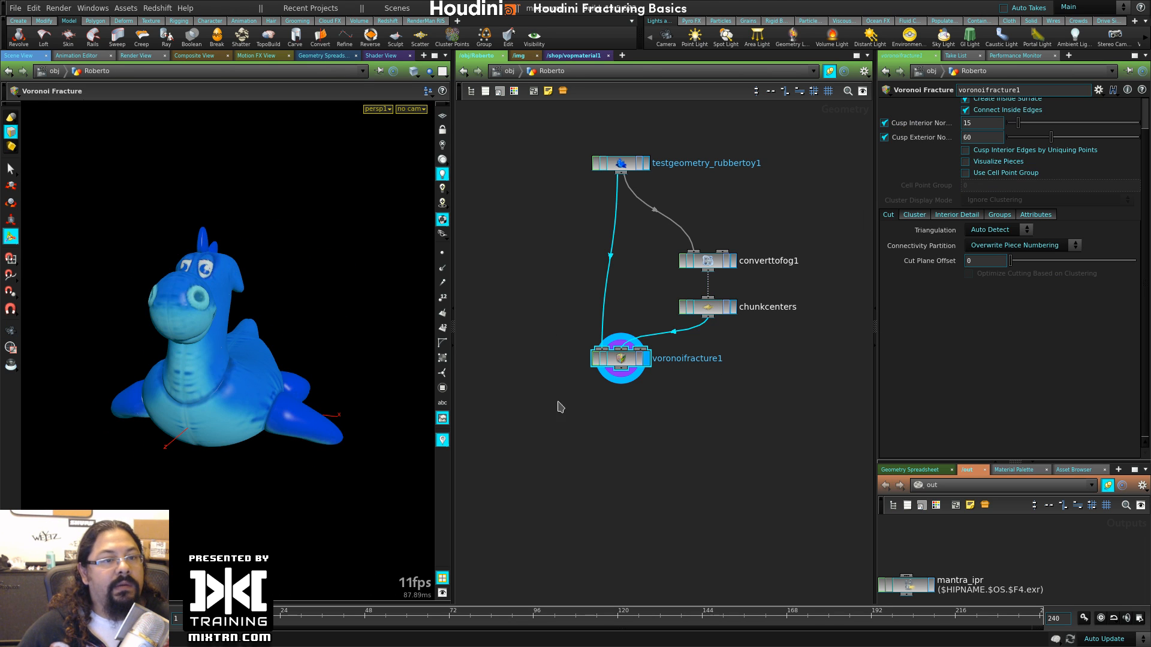
- Return to the object level and raise Roberto above the origin to a Y translation of 2.5716
click(510, 71)
drag(217, 370, 218, 193)
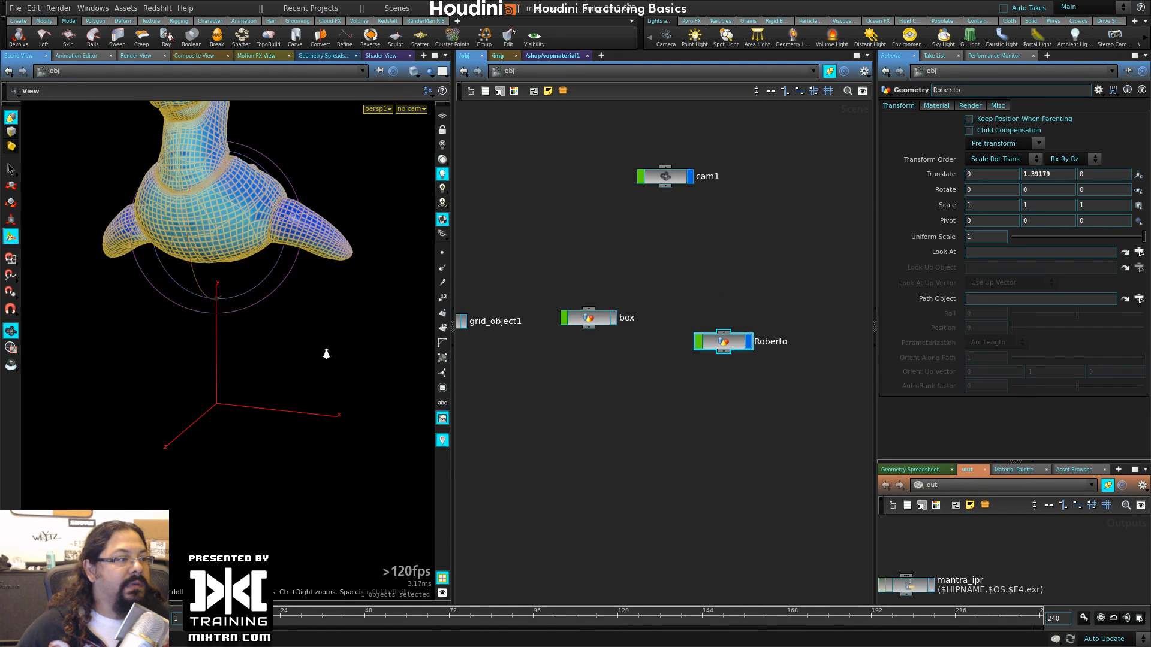
right_drag(327, 353, 214, 367)
drag(234, 305, 202, 253)
key(r)
key(ctrl+z)
click(586, 212)
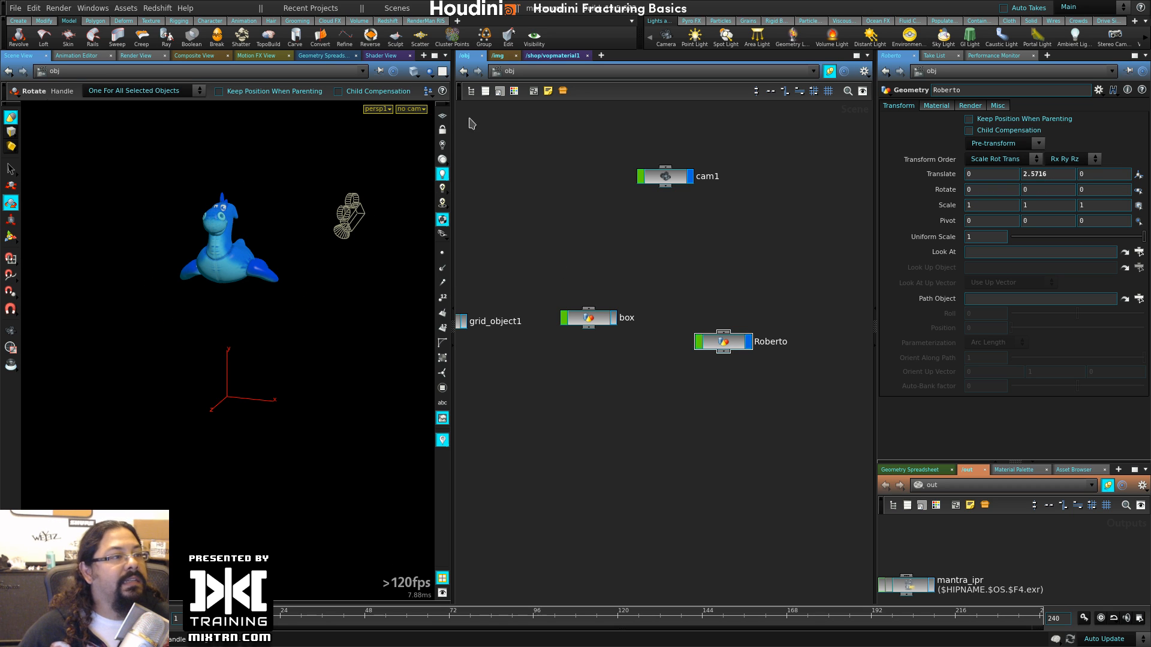
- Widen the simulation shelf and add a Rigid Bodies ground plane to the scene
drag(641, 37, 433, 41)
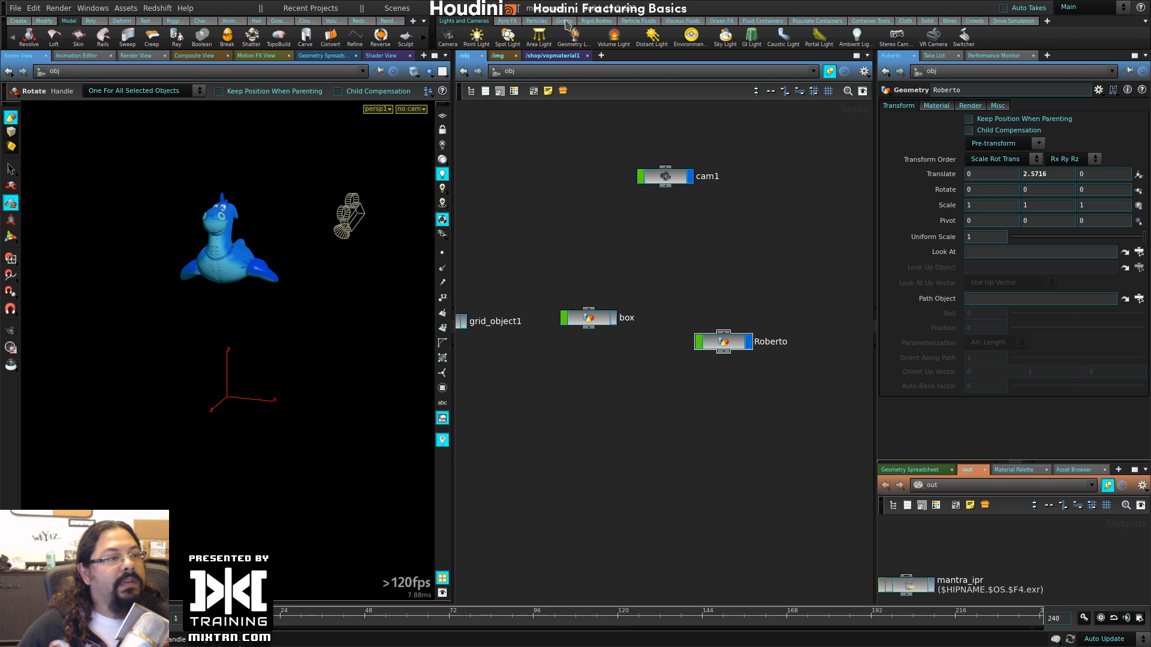
click(607, 21)
click(576, 37)
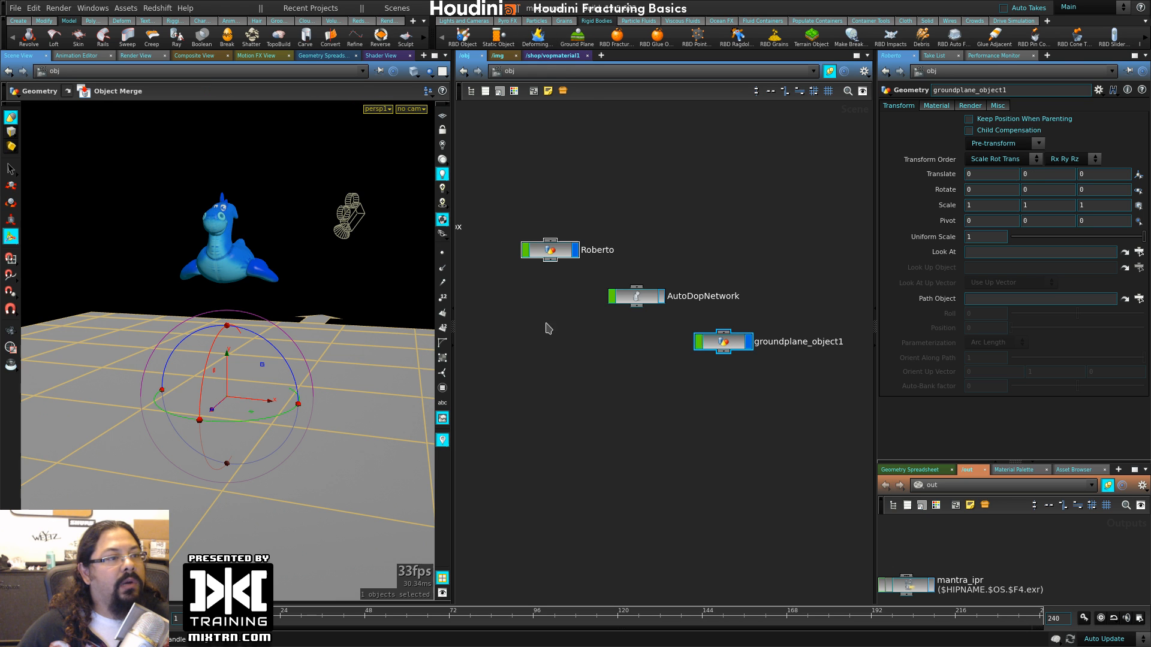
- Make Roberto an RBD fractured object, choosing the RBD Packed Object type
click(558, 255)
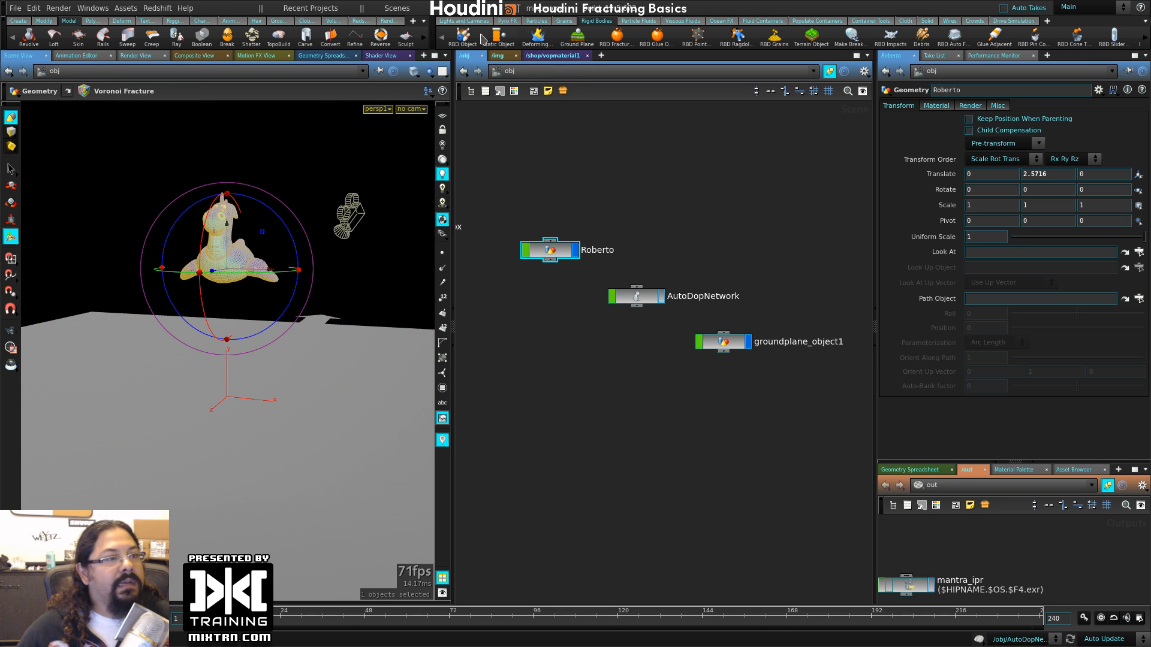
click(618, 39)
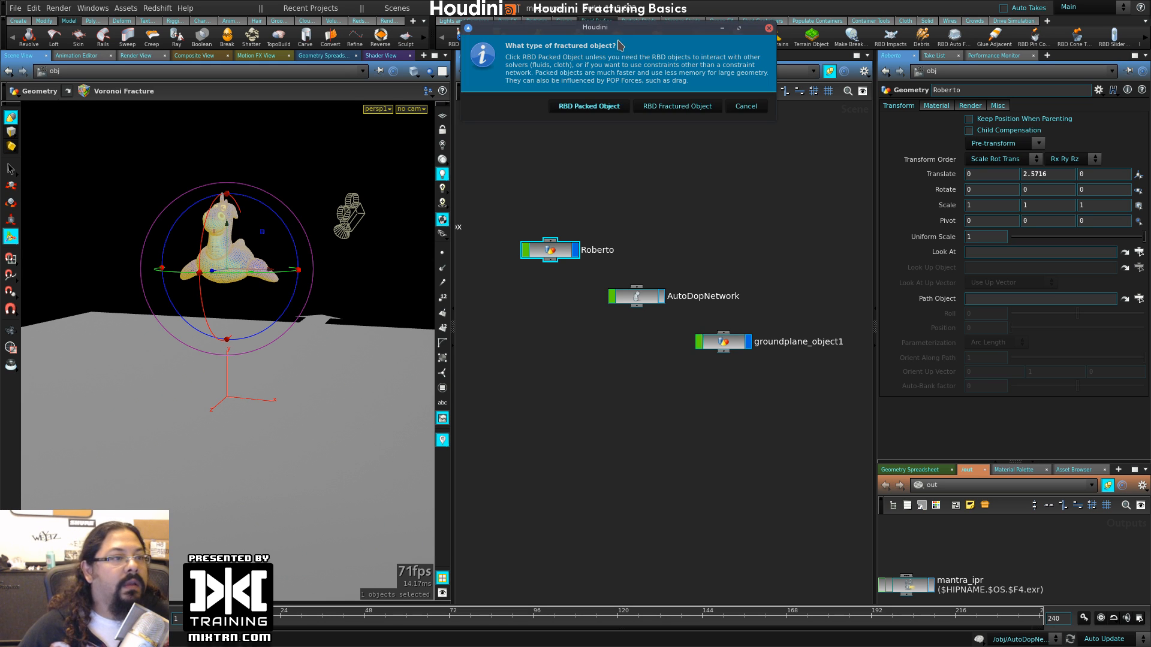
drag(555, 33, 510, 90)
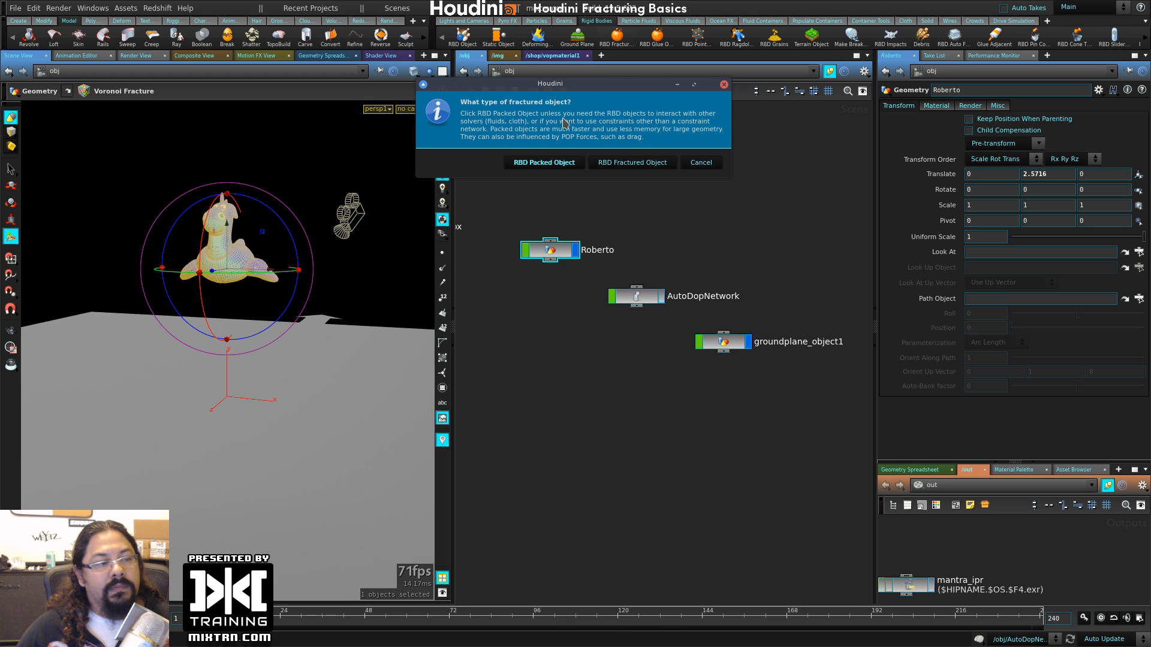
drag(539, 87, 591, 101)
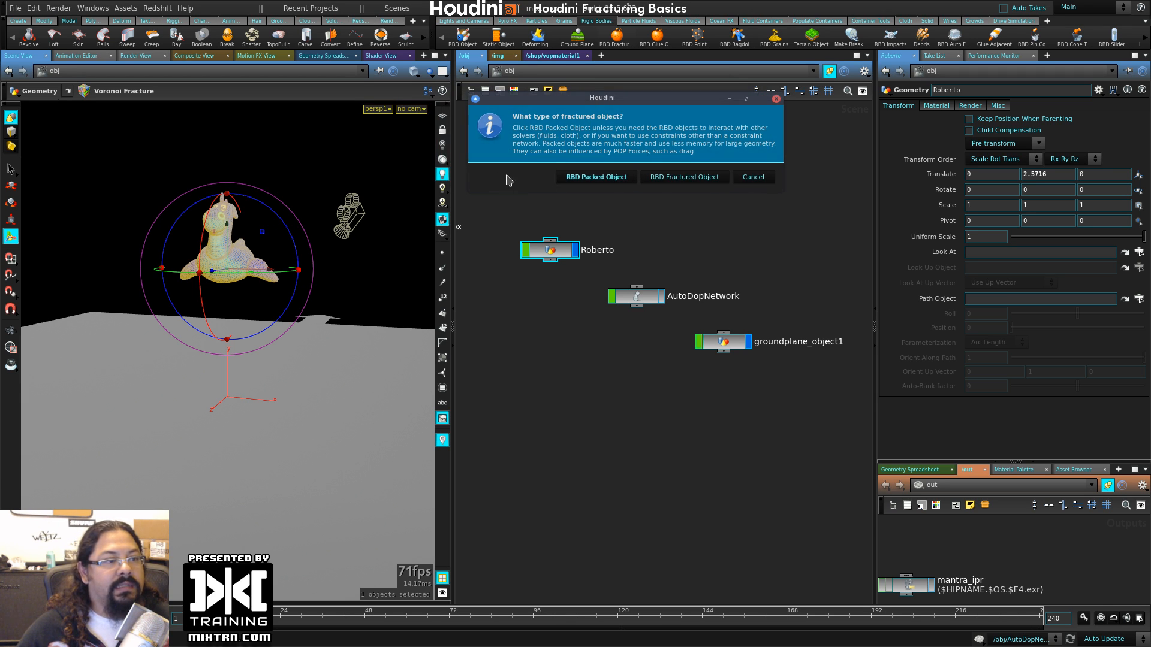
click(618, 177)
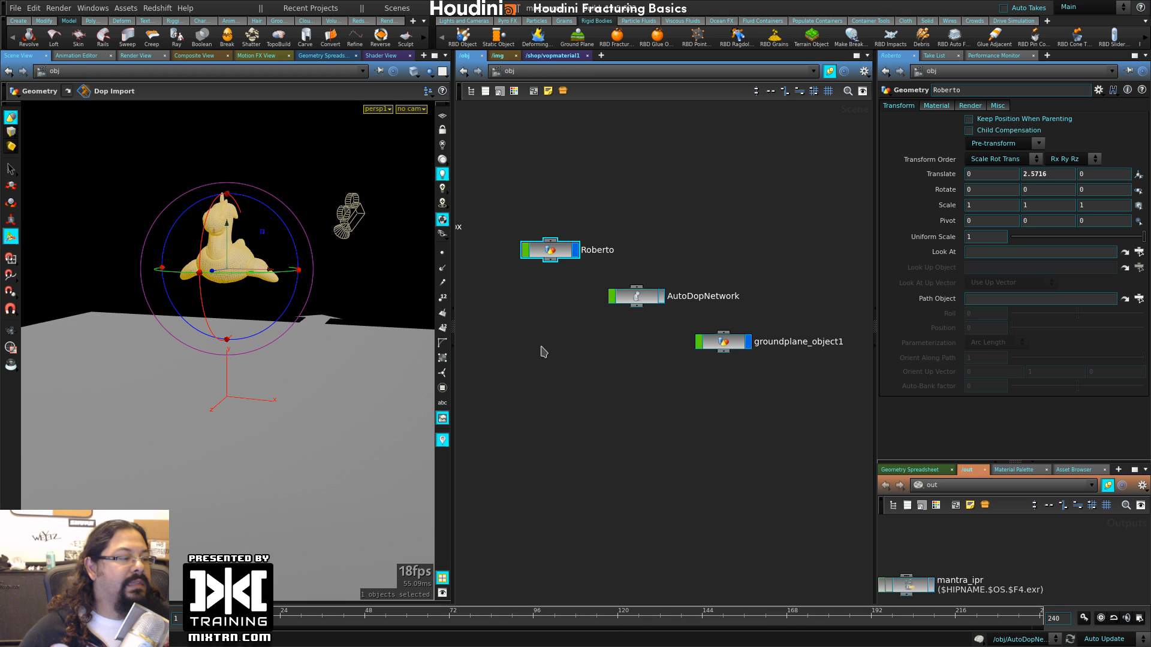
- Play the simulation and enlarge the scene view to examine how Roberto's pieces break apart on the ground
key(Up)
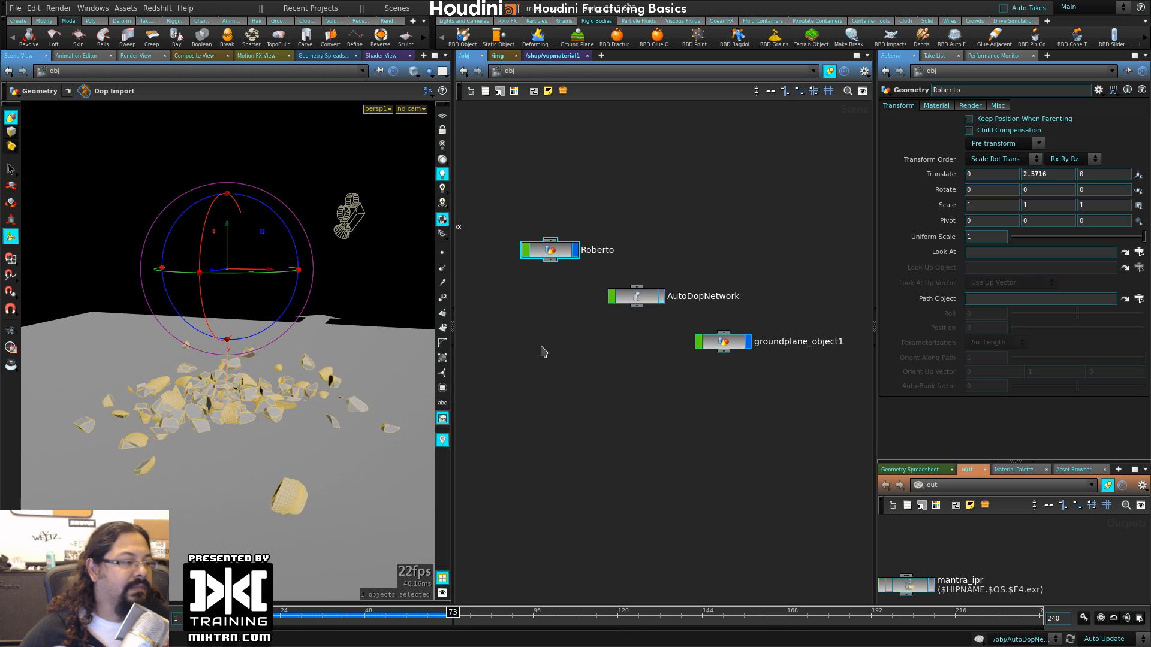
alt+drag(209, 462, 334, 488)
drag(452, 282, 588, 282)
drag(876, 394, 927, 397)
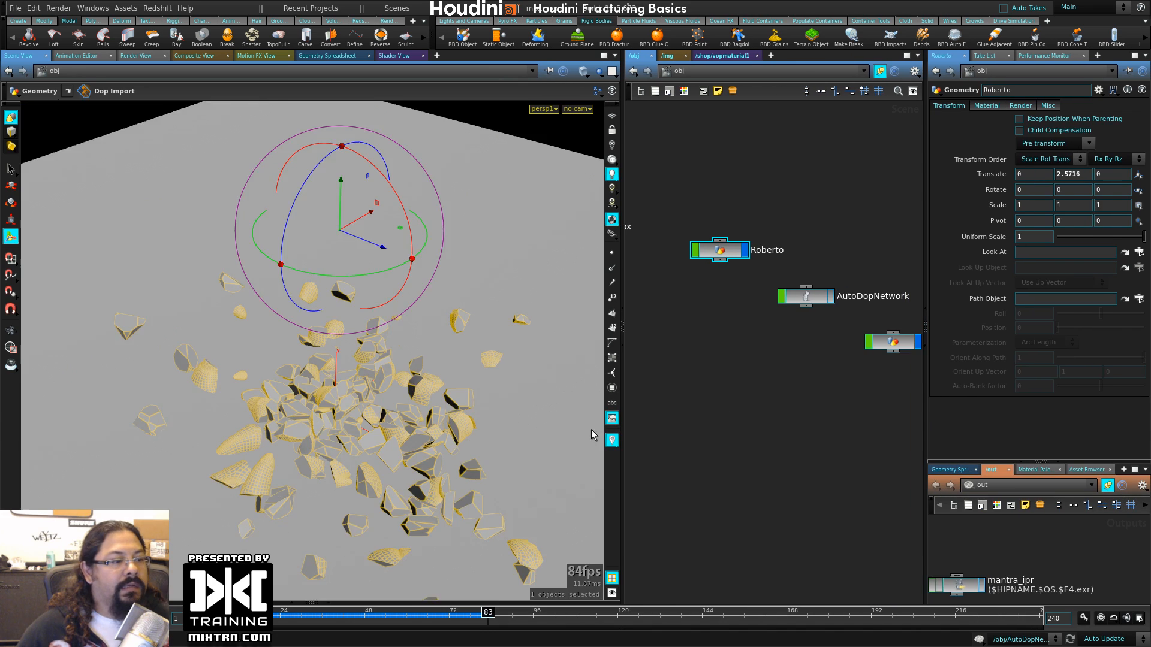
alt+right_drag(510, 434, 433, 433)
- Replay the simulation from the first frame with Roberto deselected, watch the shattering from another angle, and return to the start
key(ctrl+Up)
key(Up)
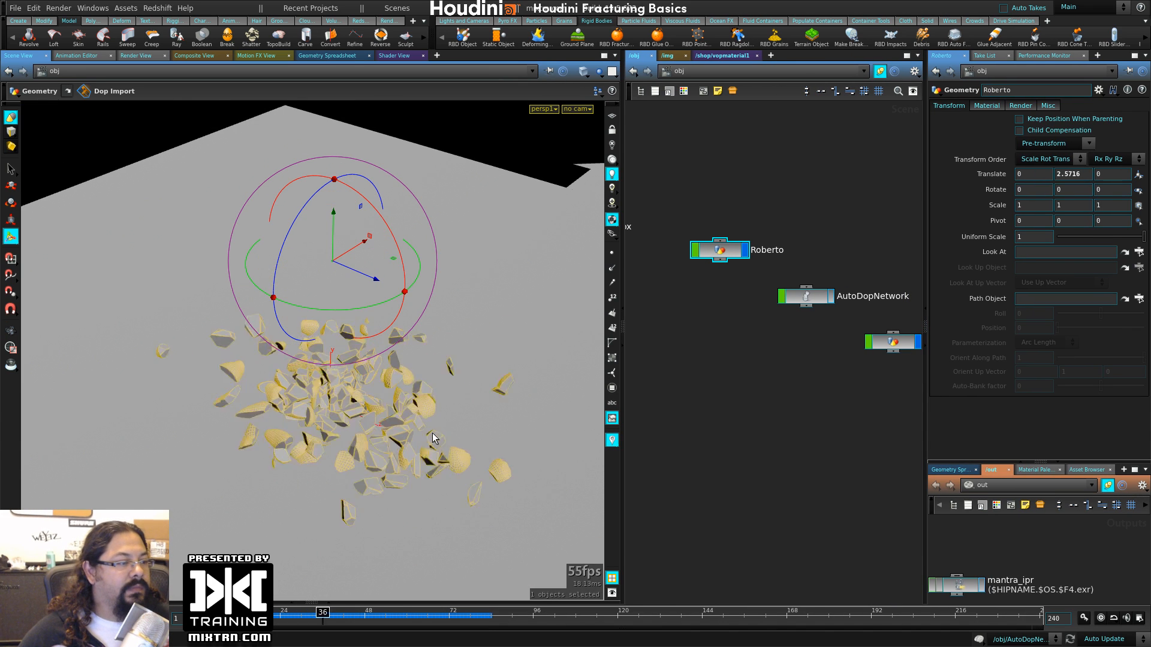
click(542, 425)
alt+drag(542, 425, 421, 449)
key(ctrl+Up)
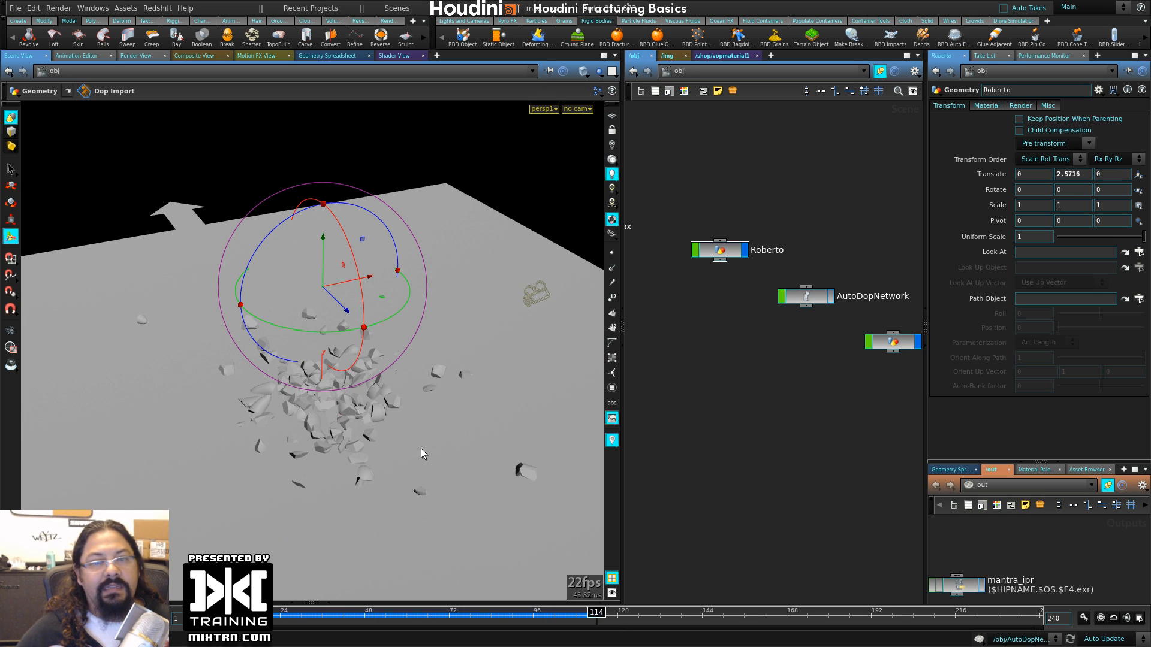
key(ctrl+Up)
key(Up)
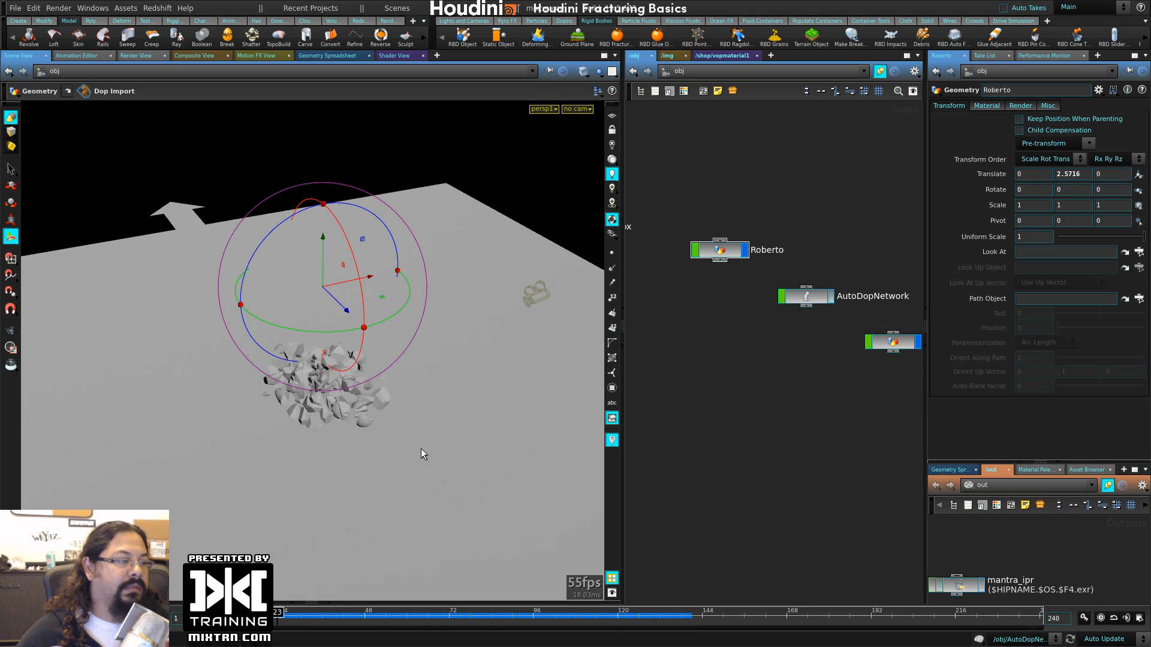
key(ctrl+Up)
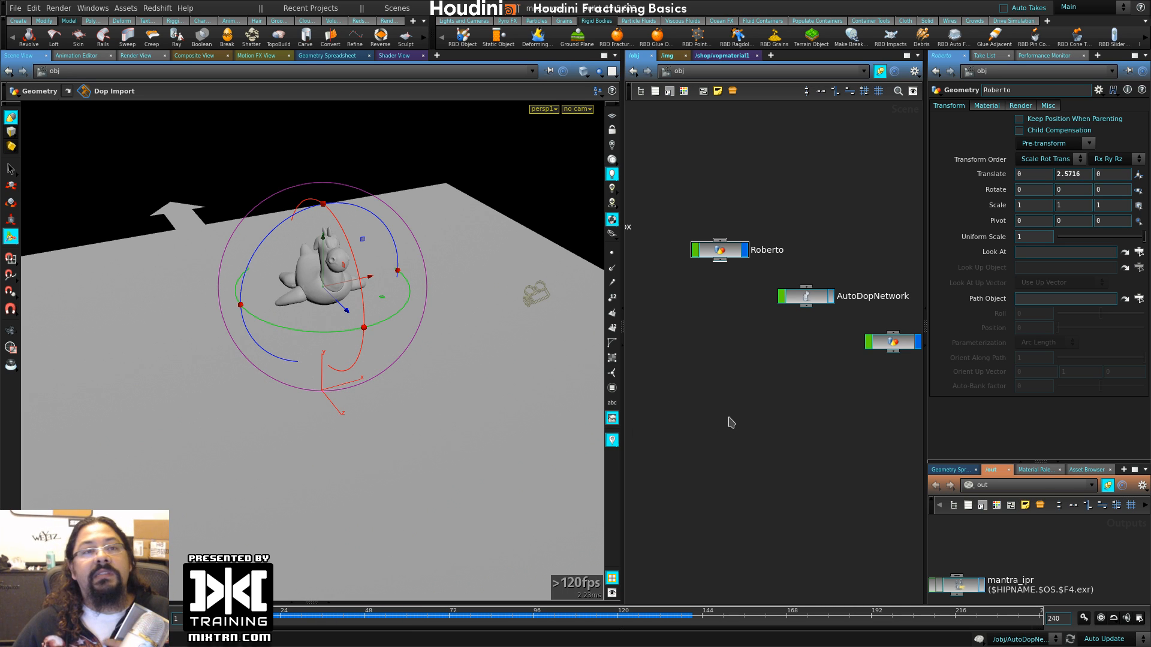
- Go to frame 40, switch the scene to wire-over-shaded display, and examine the scattered pieces up close
click(341, 615)
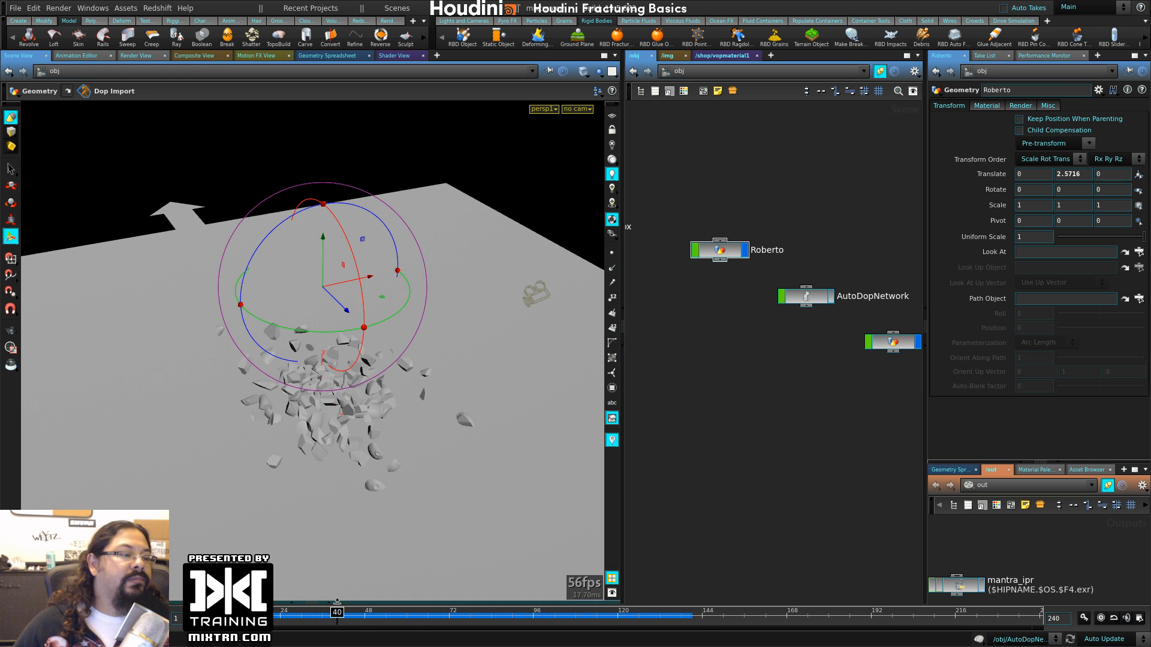
alt+drag(495, 411, 399, 429)
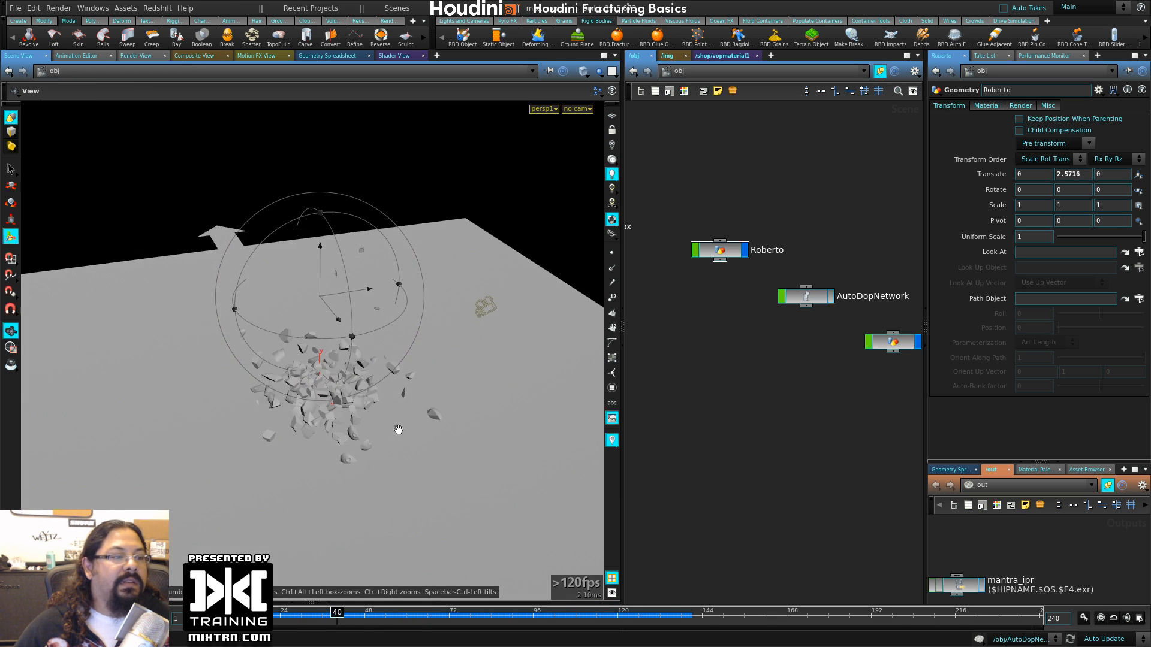
alt+middle_drag(399, 429, 383, 373)
mouse_move(383, 372)
alt+right_down()
mouse_move(265, 432)
mouse_move(519, 440)
alt+right_up()
key(shift+w)
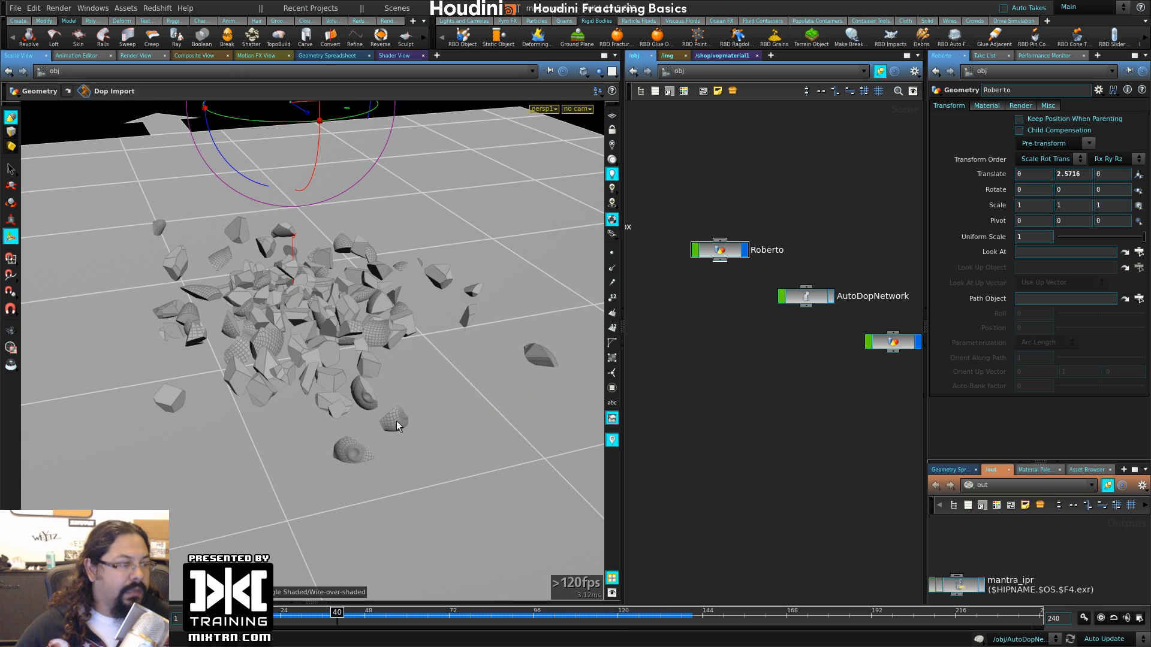
alt+right_drag(312, 422, 376, 430)
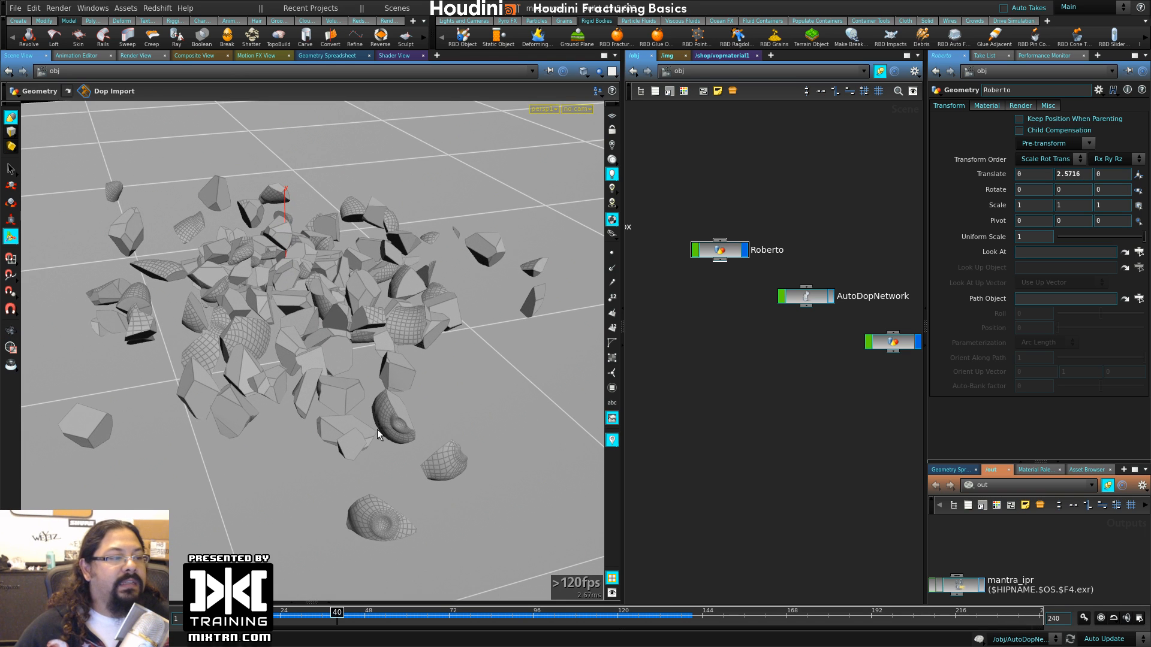
- Open the AutoDopNetwork and widen its network view
double_click(808, 297)
drag(623, 406, 538, 398)
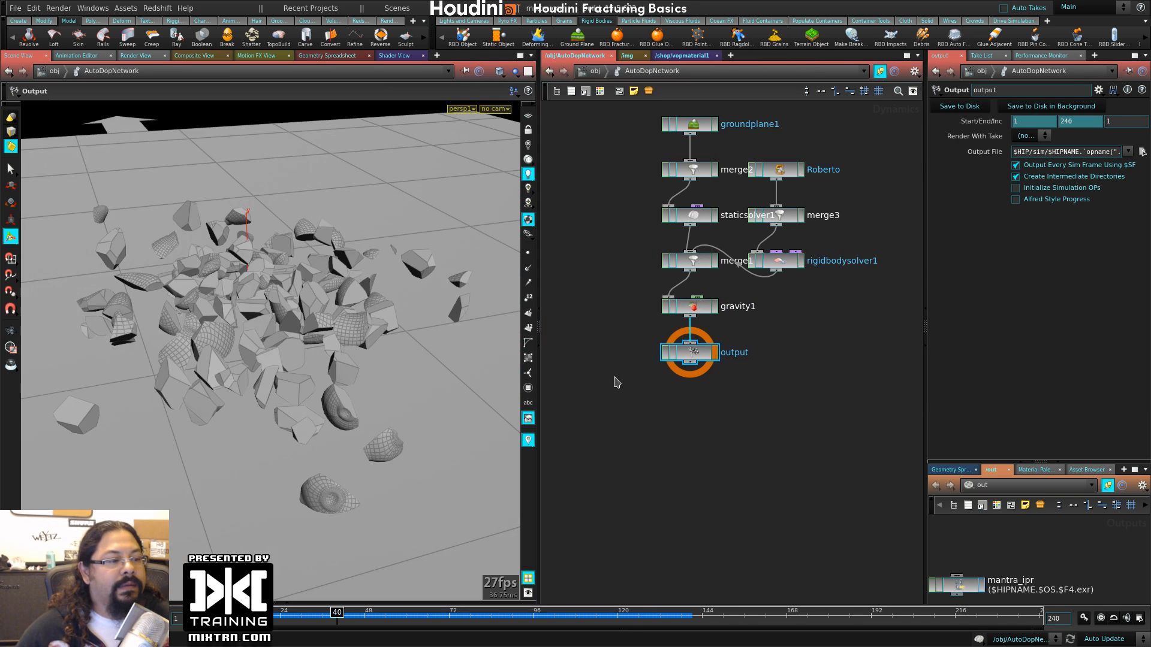
- Lay out the nodes of the DOP network automatically and inspect the rigid body solver's parameters
key(h)
key(l)
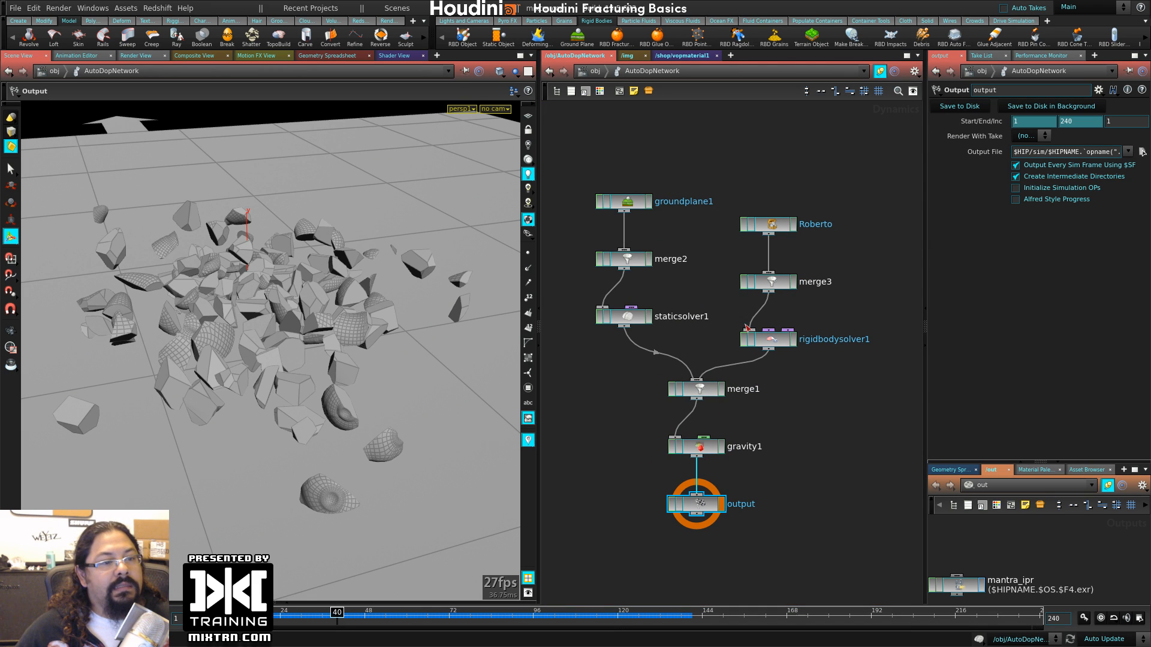
click(771, 340)
middle_drag(875, 309, 787, 280)
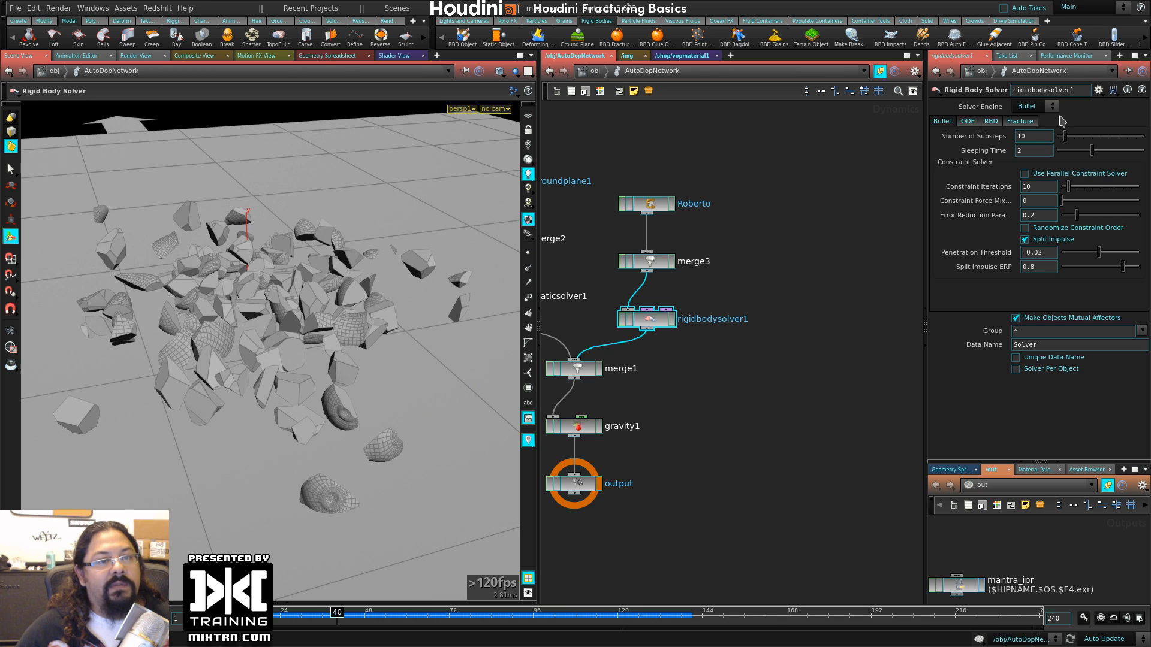
- Select the Roberto packed object, widen its parameter view, and show its Bullet Data settings
drag(744, 177, 625, 217)
middle_drag(712, 241, 830, 246)
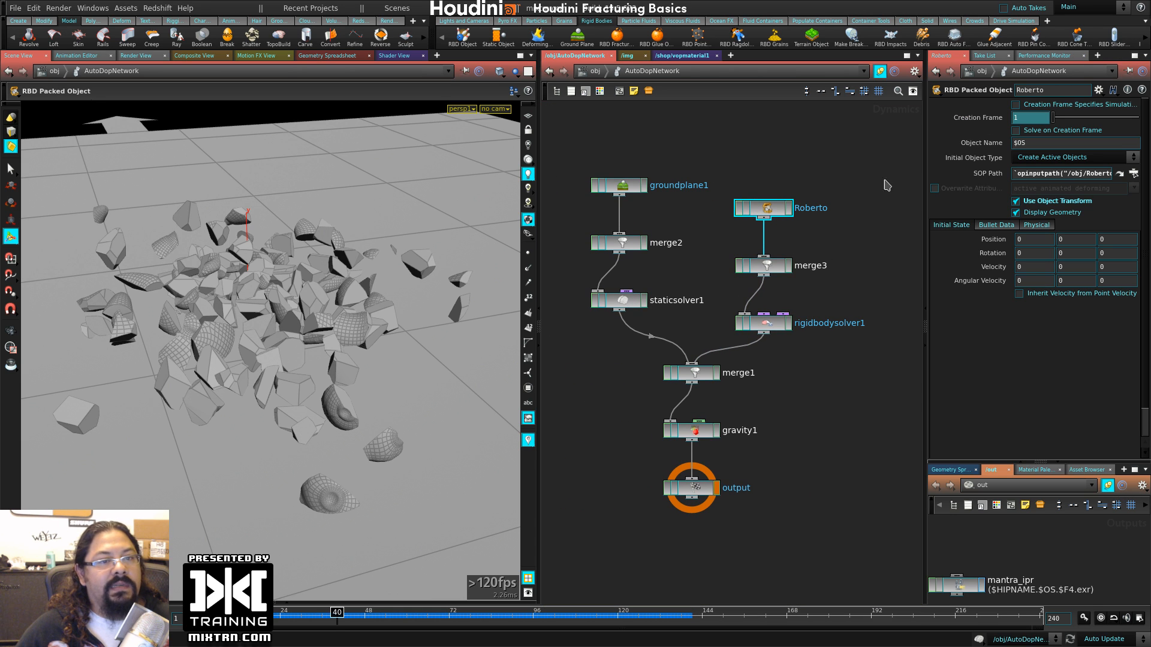
drag(927, 200, 864, 128)
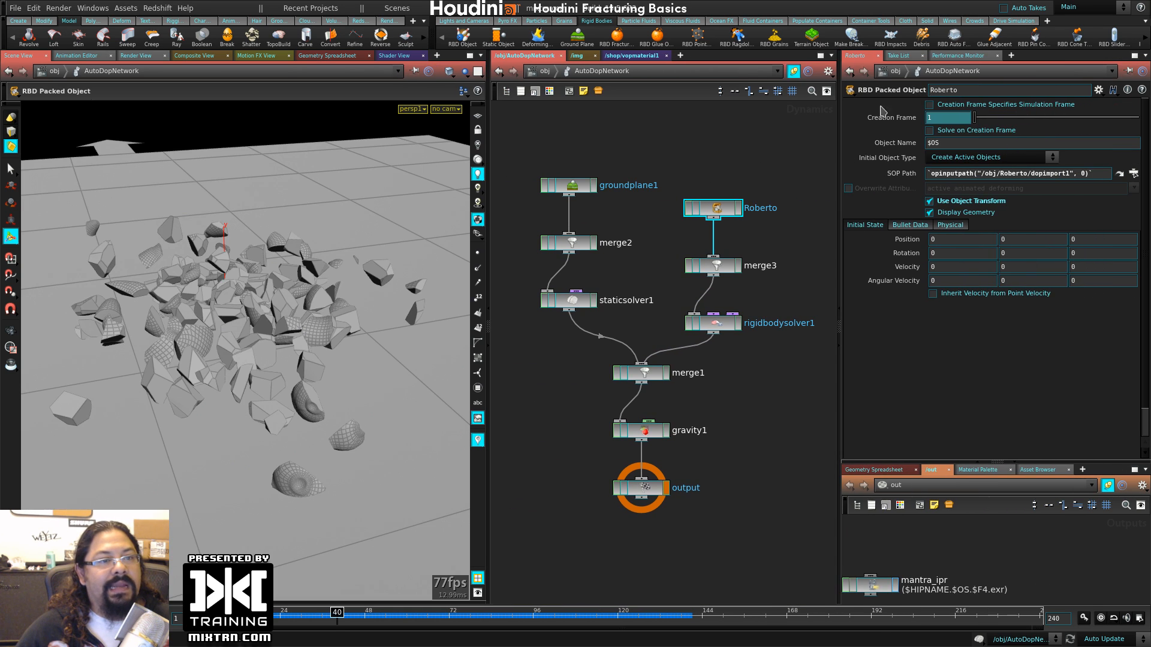
click(912, 226)
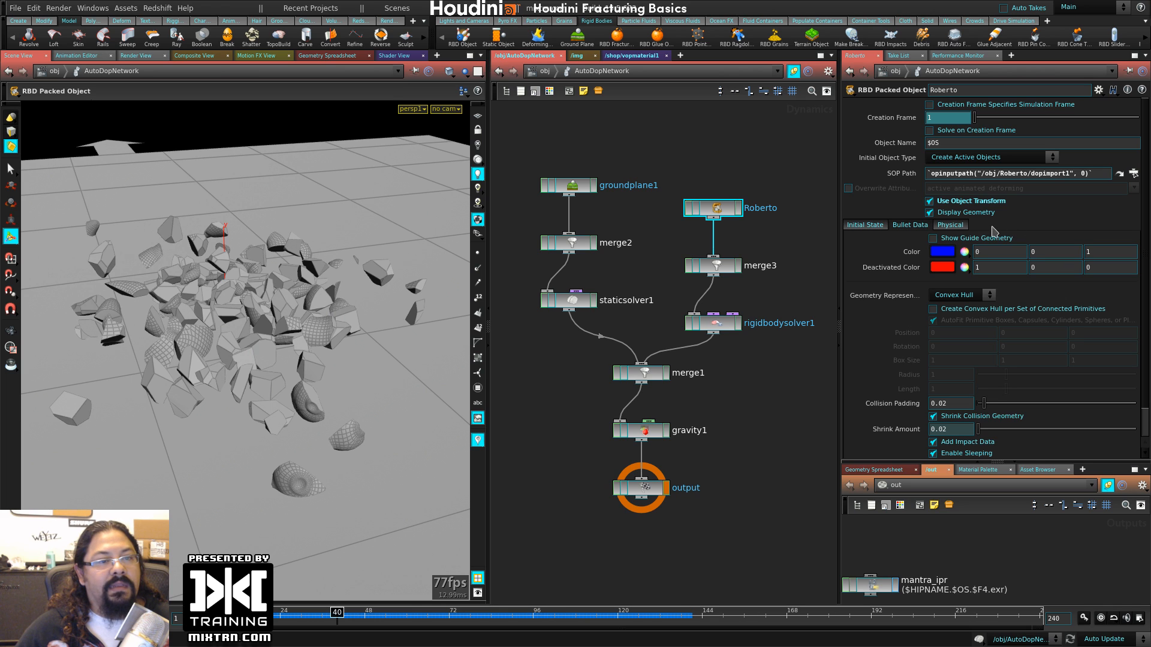
- Show Roberto's collision guide geometry, hide its display geometry, and examine the collision shapes up close
click(957, 239)
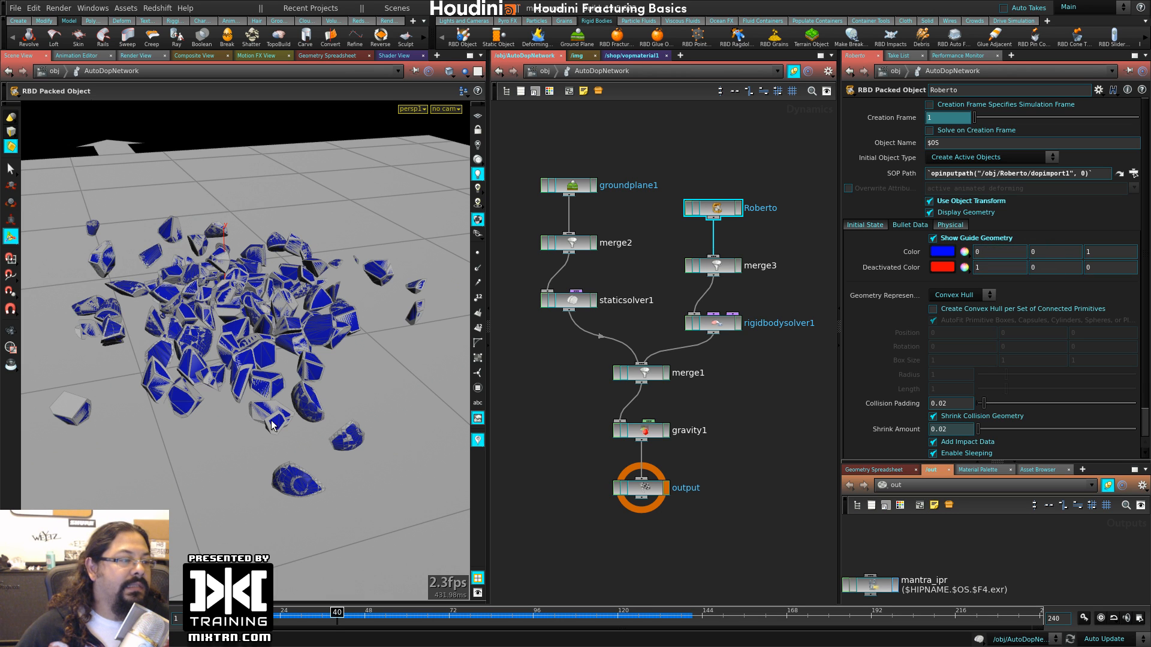
click(953, 211)
scroll(272, 423, up, 6)
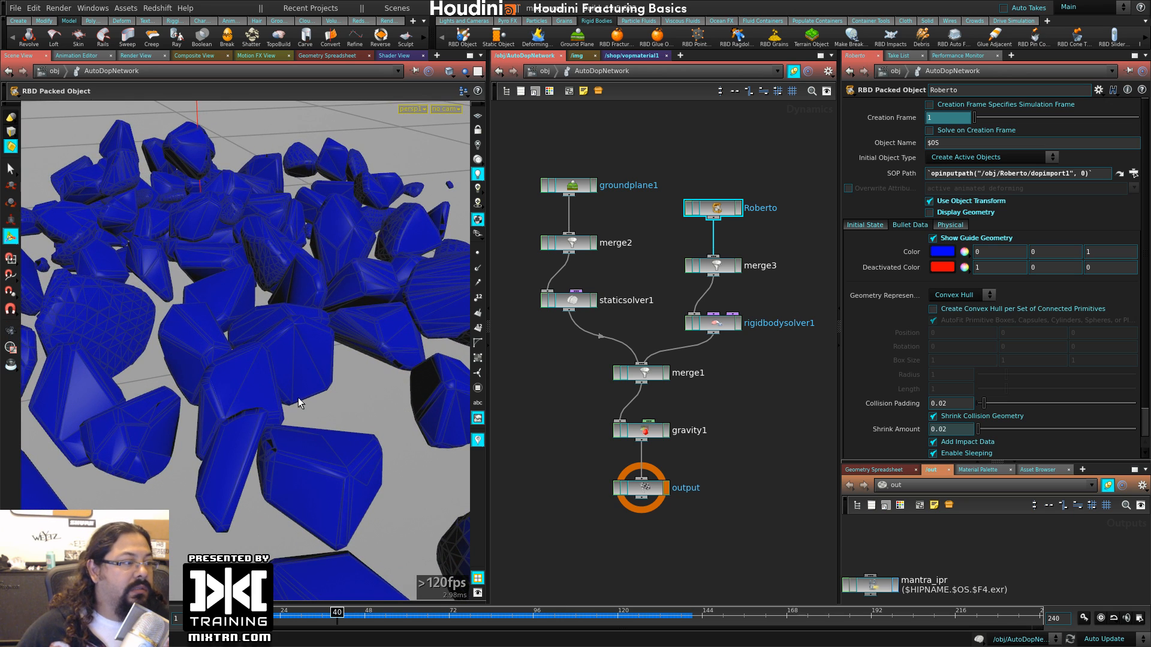
alt+scroll(279, 402, down, 5)
alt+drag(277, 402, 229, 447)
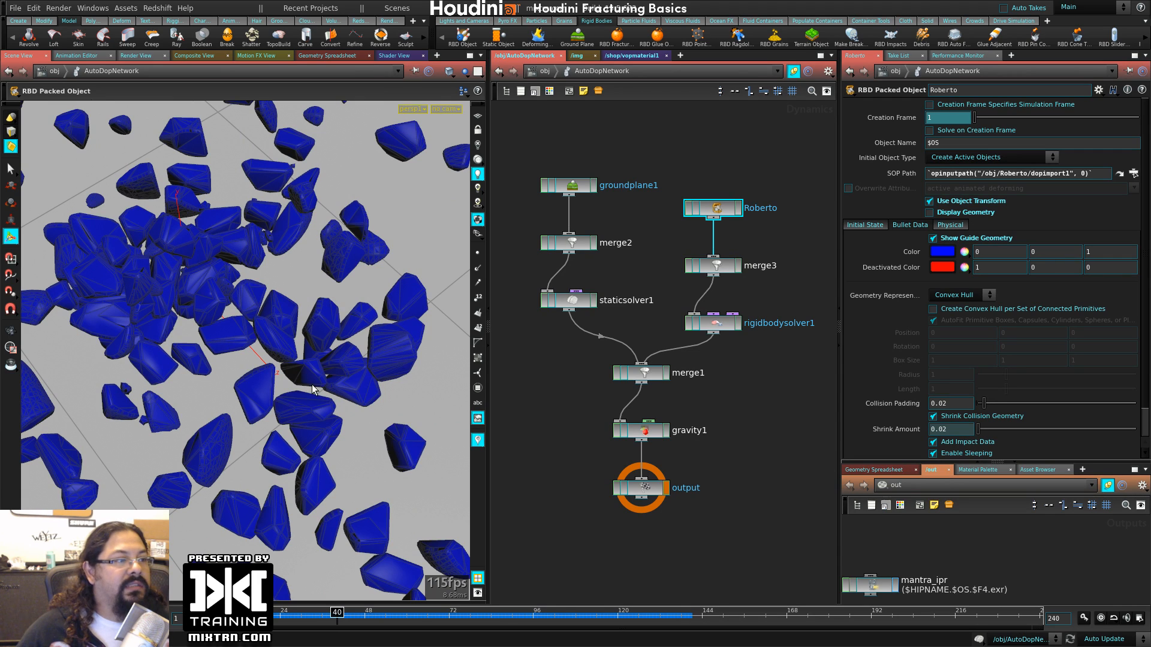
- Review the available geometry representation options and examine the pieces' convex hull collision shapes from several angles
click(962, 295)
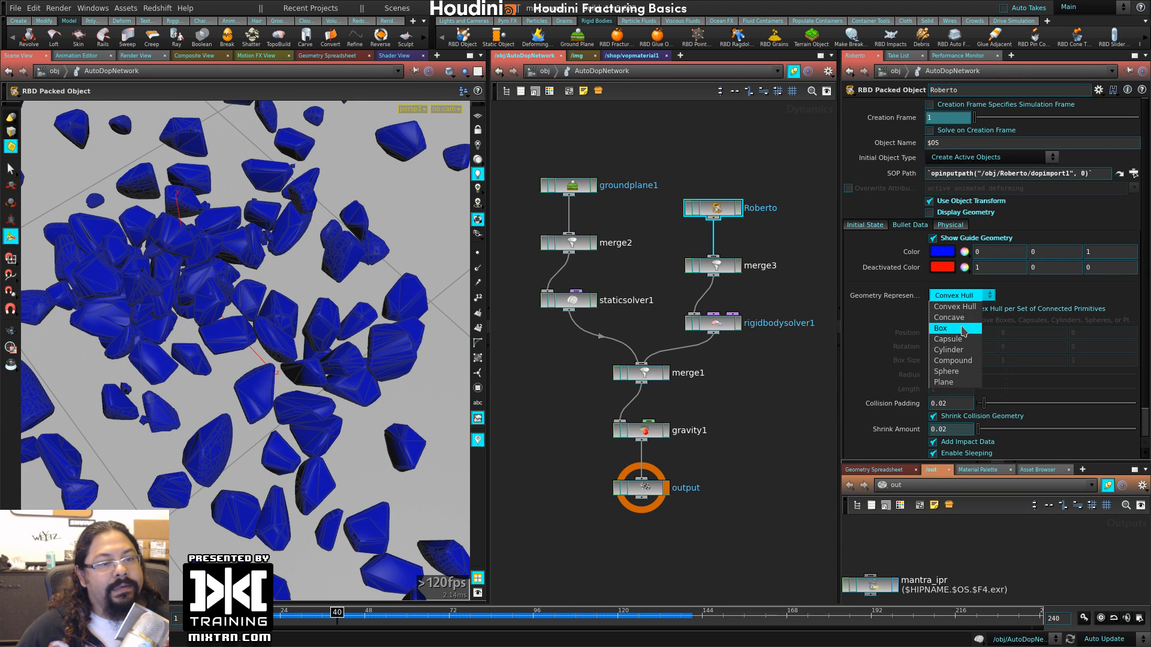
click(1015, 293)
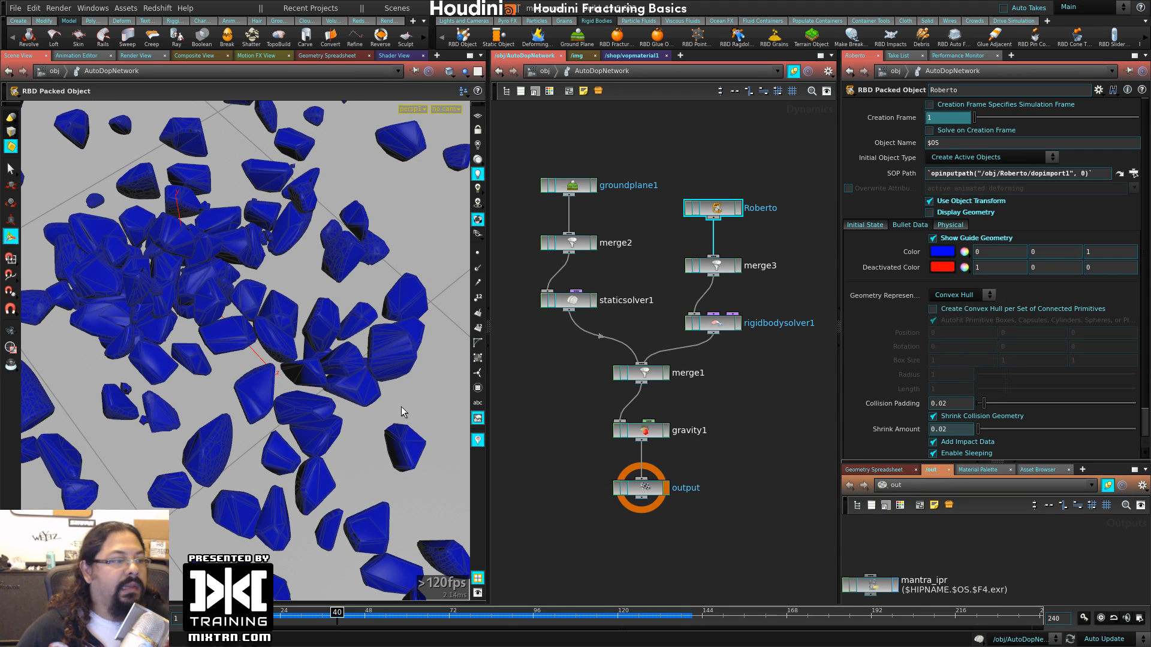
alt+right_drag(302, 352, 326, 398)
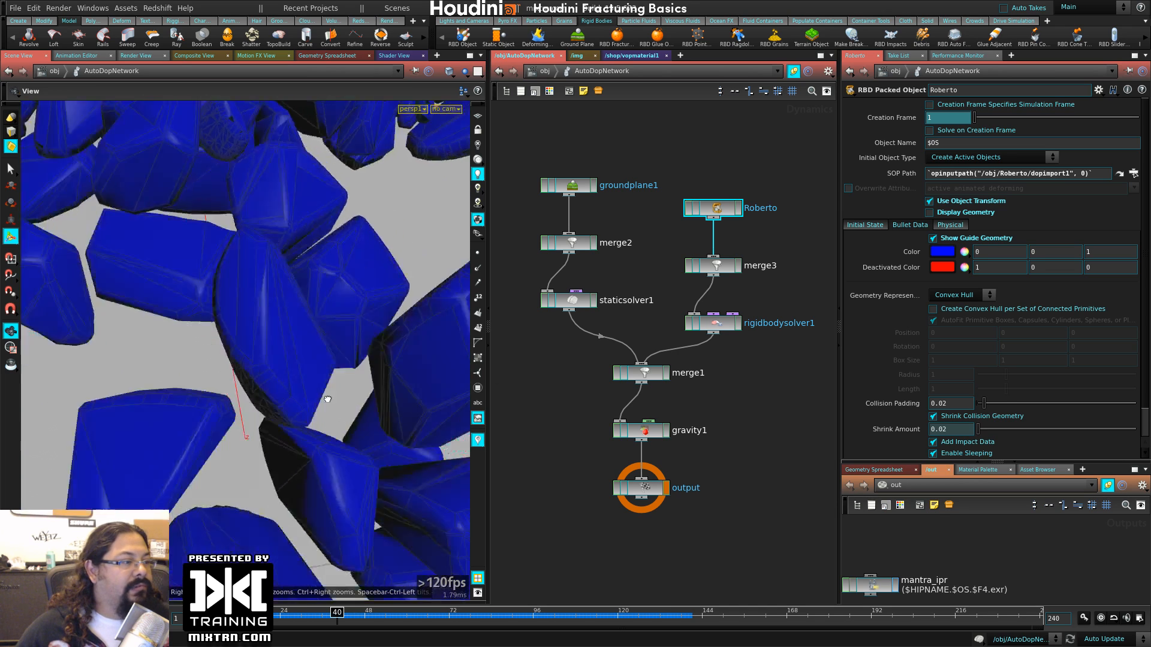
alt+drag(326, 398, 288, 370)
alt+right_drag(287, 370, 258, 418)
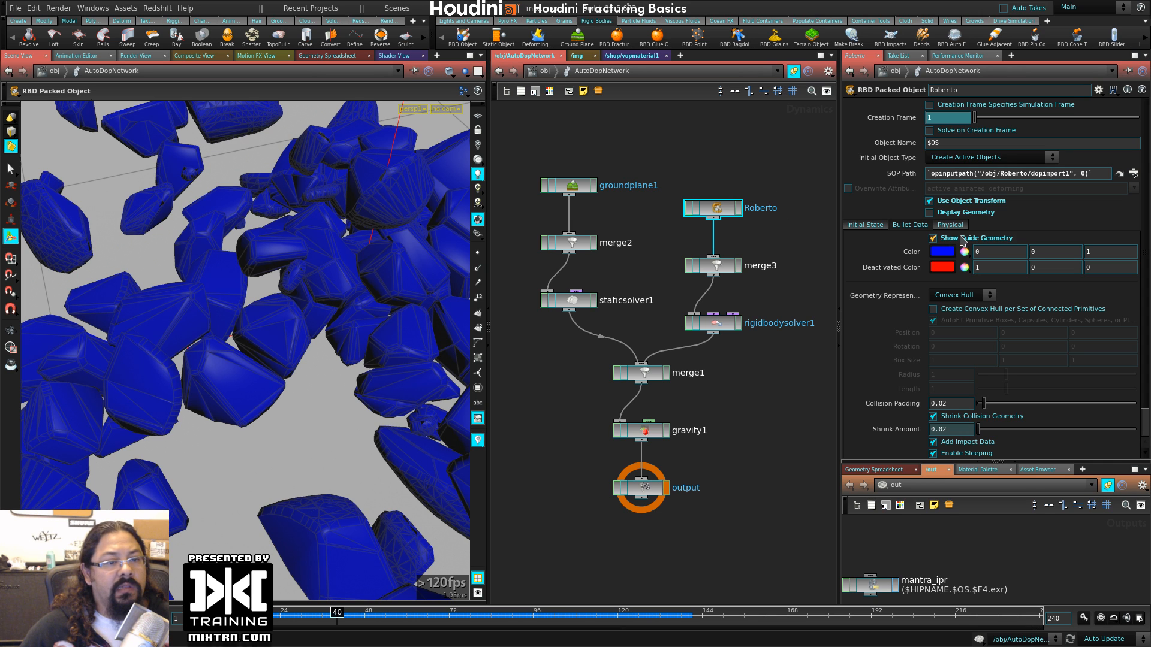
alt+right_drag(254, 385, 210, 353)
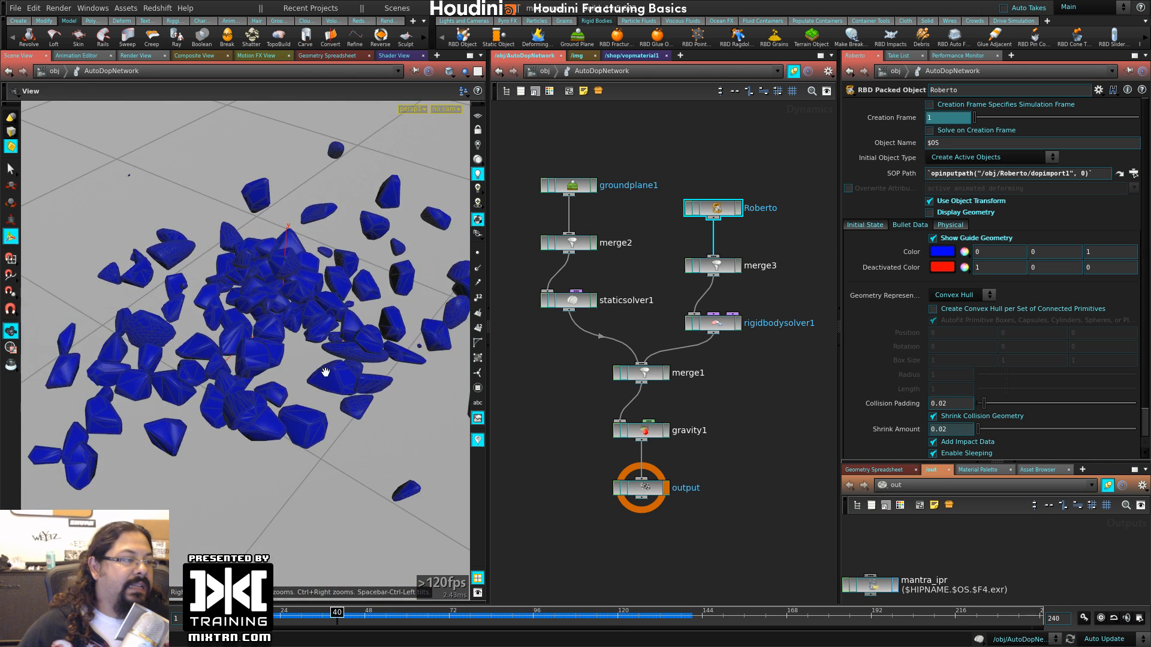
mouse_move(326, 370)
alt+mouse_down()
mouse_move(373, 370)
mouse_move(329, 362)
alt+mouse_up()
alt+middle_drag(329, 362, 454, 300)
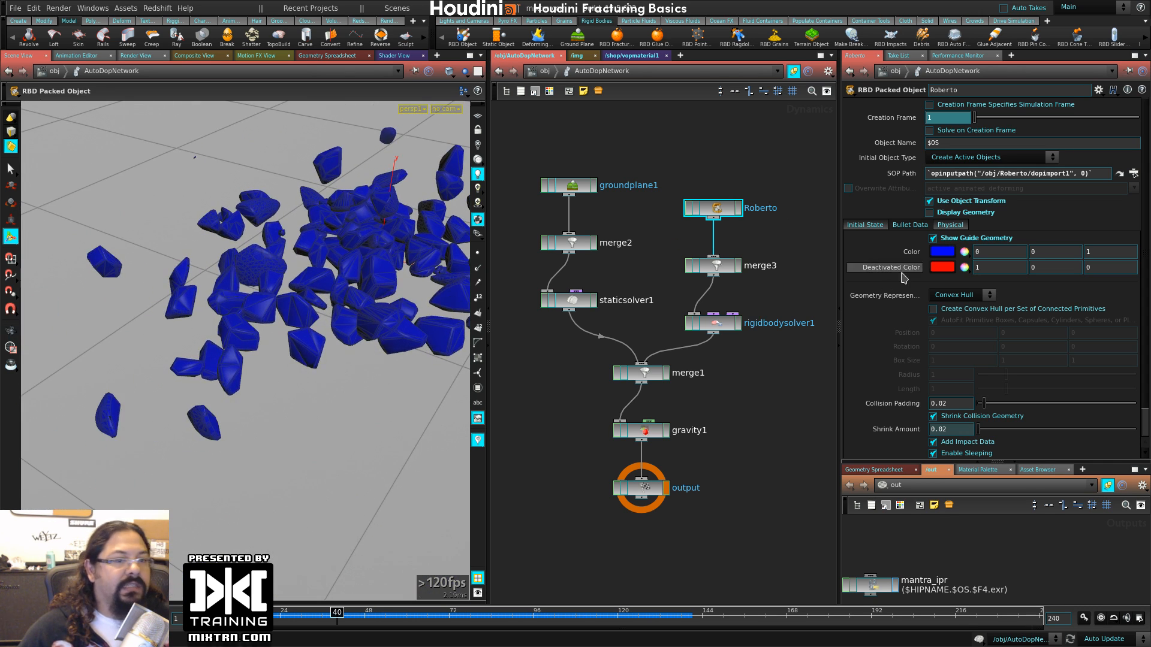
- Hide Roberto's guide geometry, show its display geometry again, and examine the shattered pieces from other angles
click(957, 239)
click(956, 213)
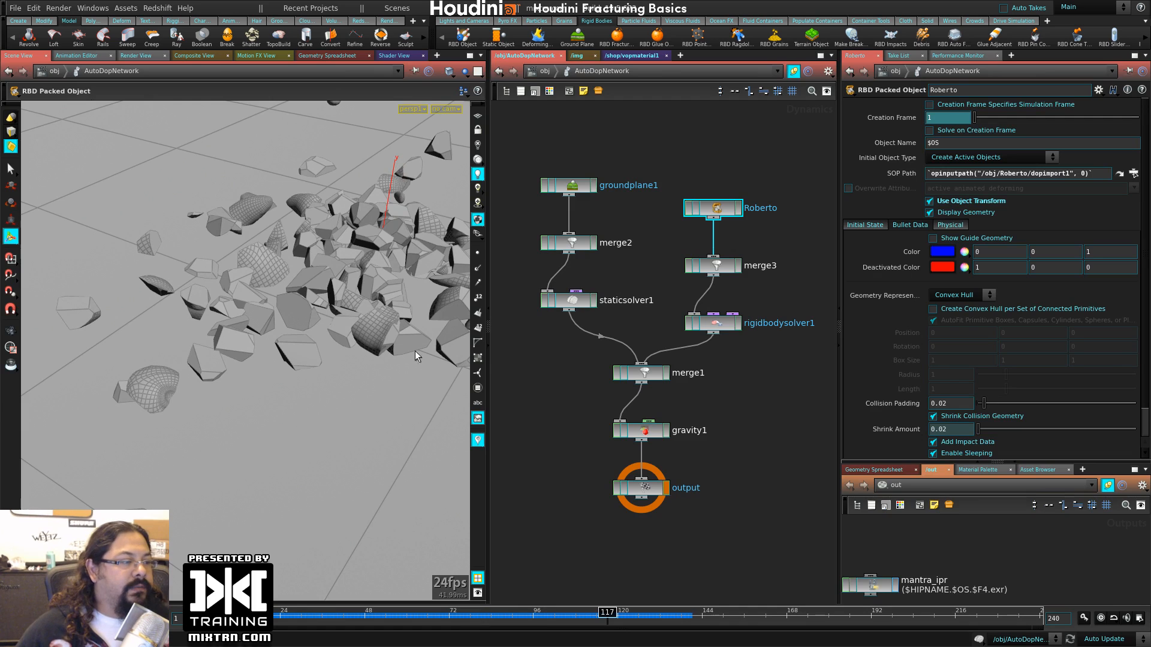
alt+drag(415, 351, 346, 369)
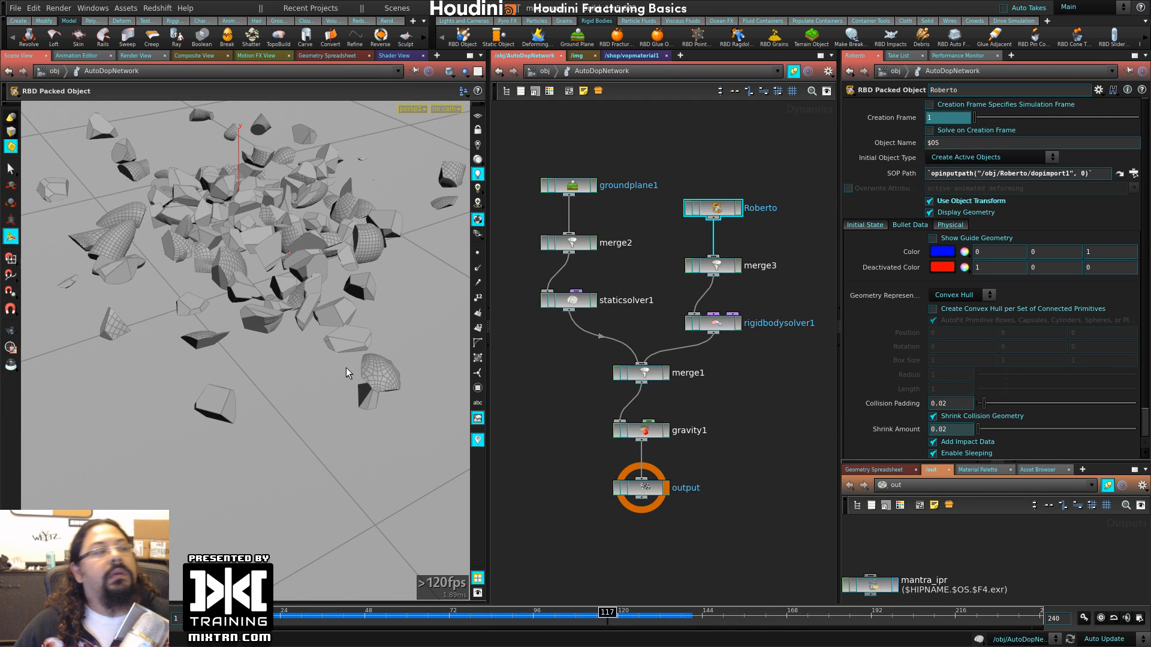
alt+right_drag(203, 287, 277, 300)
alt+drag(277, 300, 388, 388)
- Return the timeline to the first frame and go up from the DOP network to the object level
key(ctrl+Up)
key(Up)
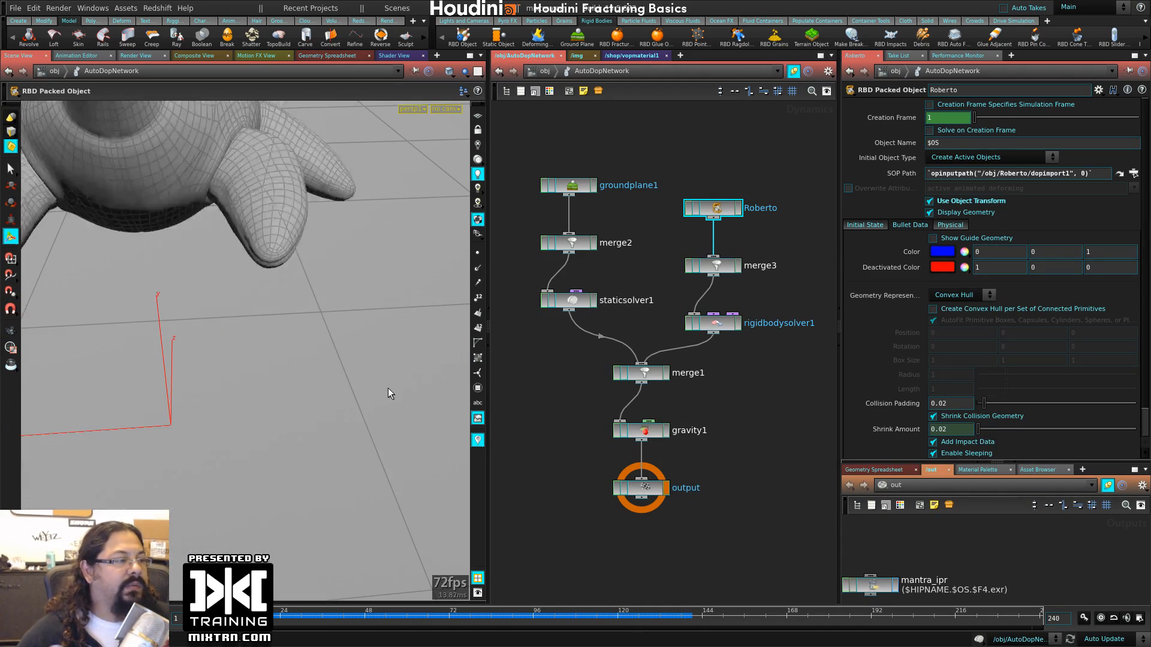
key(ctrl+Up)
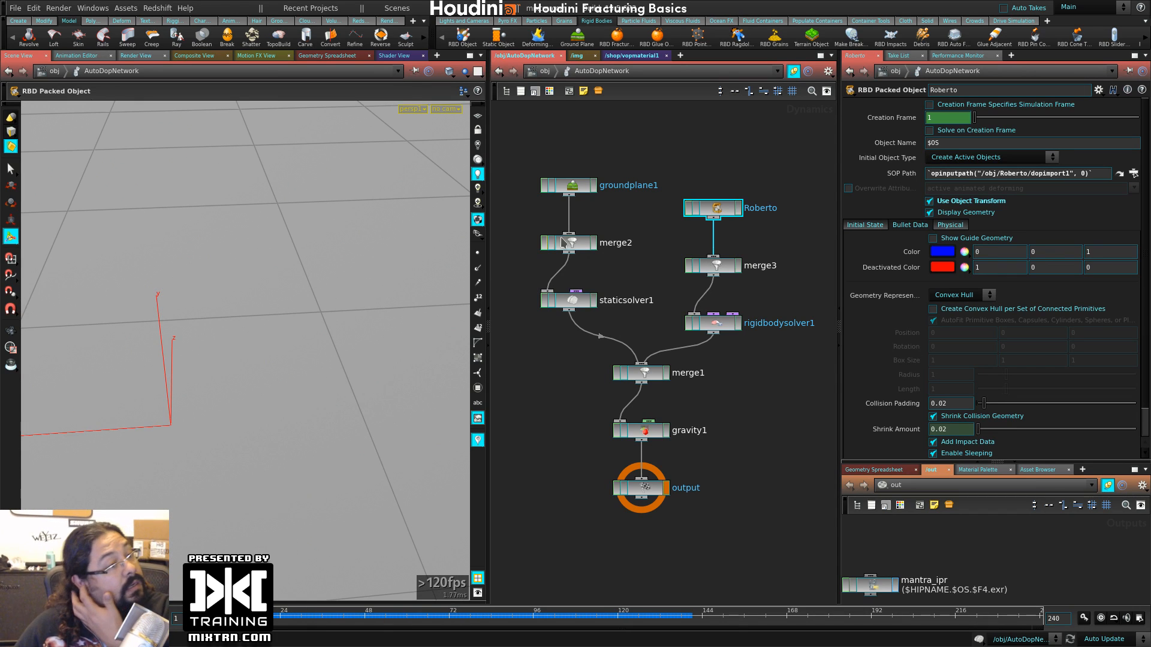
click(625, 145)
key(u)
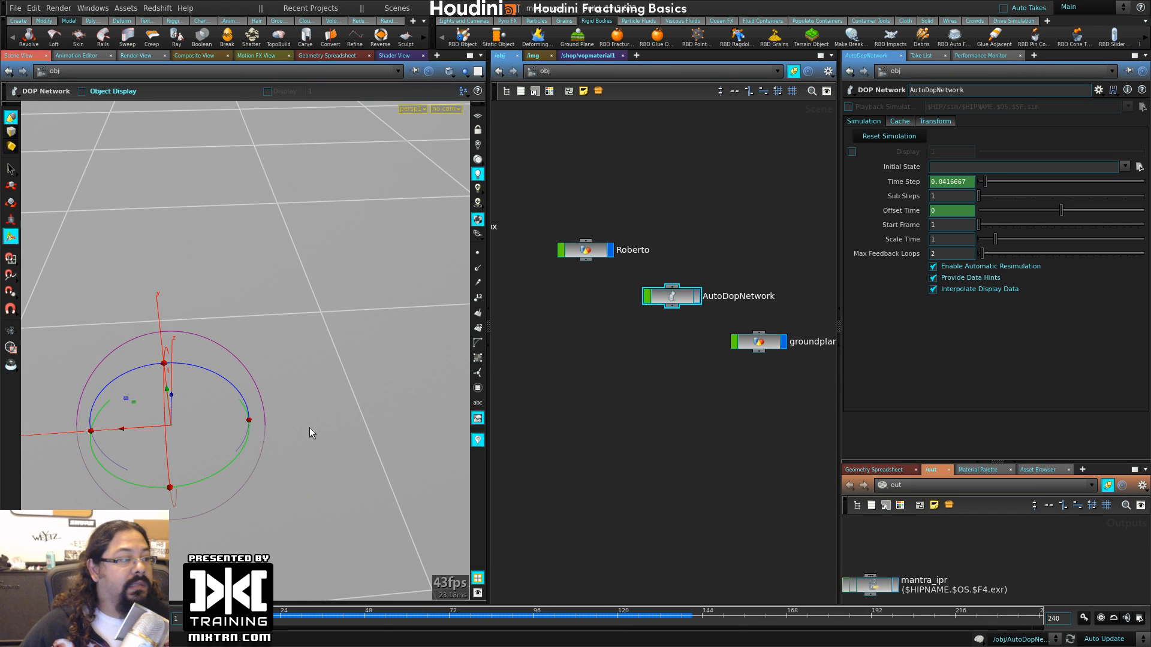
alt+right_drag(309, 427, 676, 287)
drag(675, 236, 607, 250)
middle_drag(785, 349, 678, 366)
drag(706, 403, 531, 301)
middle_drag(656, 284, 779, 298)
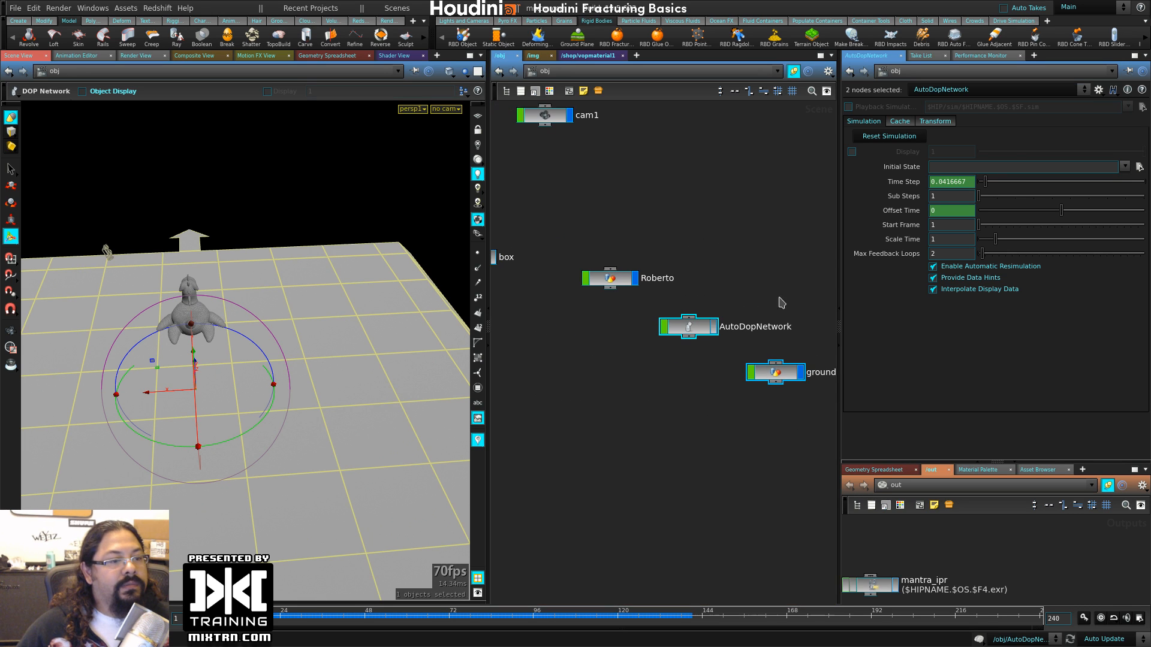
click(635, 279)
key(Tab)
text(r)
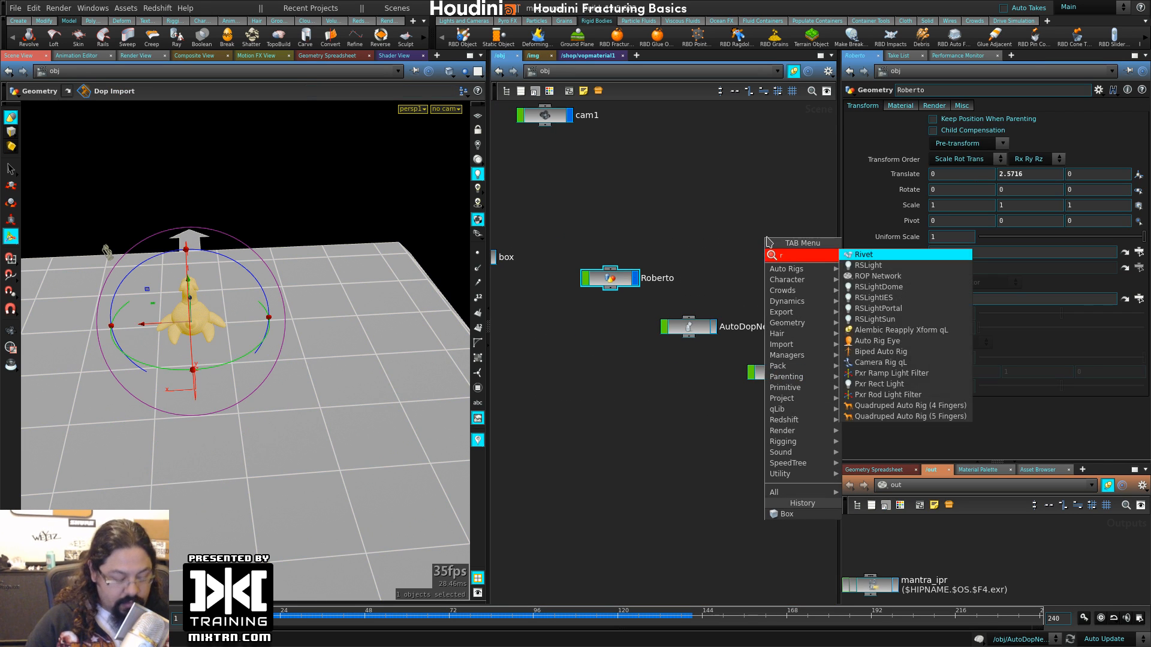
key(BackSpace)
text(r)
key(BackSpace)
text(t)
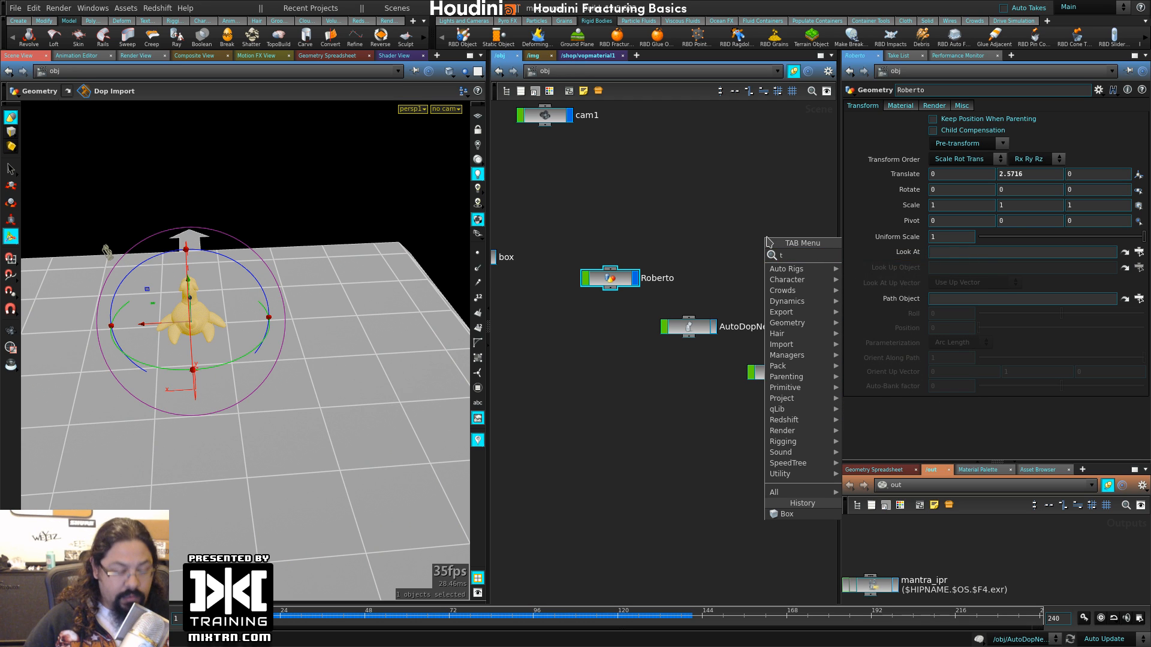
text(est)
key(Escape)
- Add a Rubber Toy test geometry at the scene's origin and rename it Roberto_2
key(Tab)
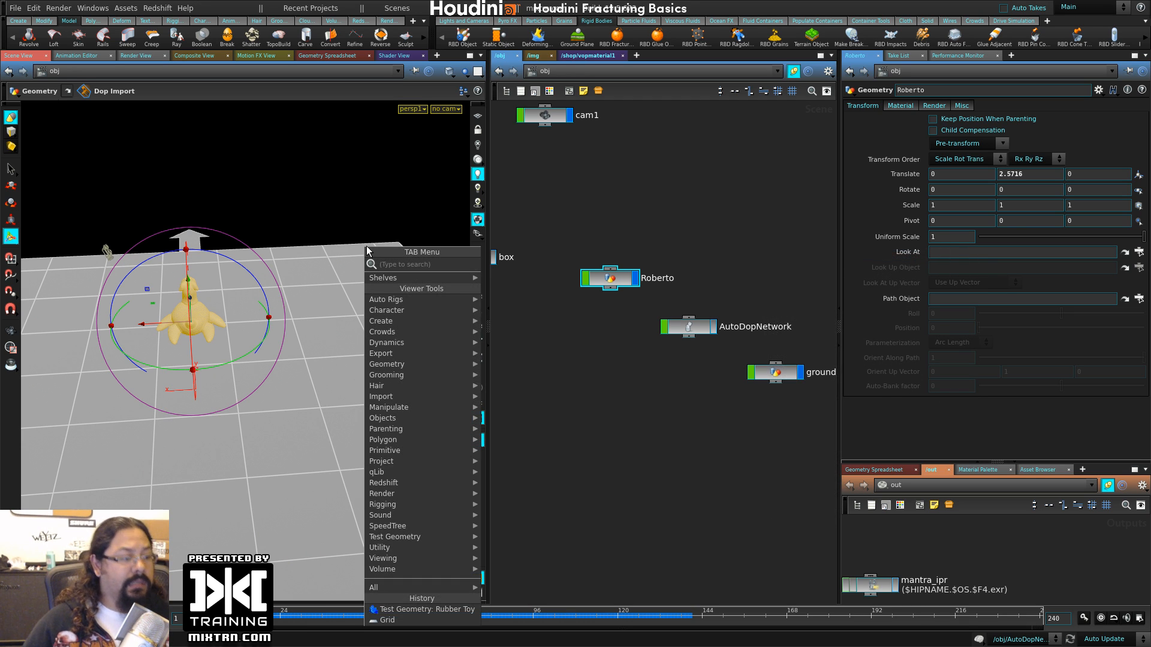
text(tes)
key(Return)
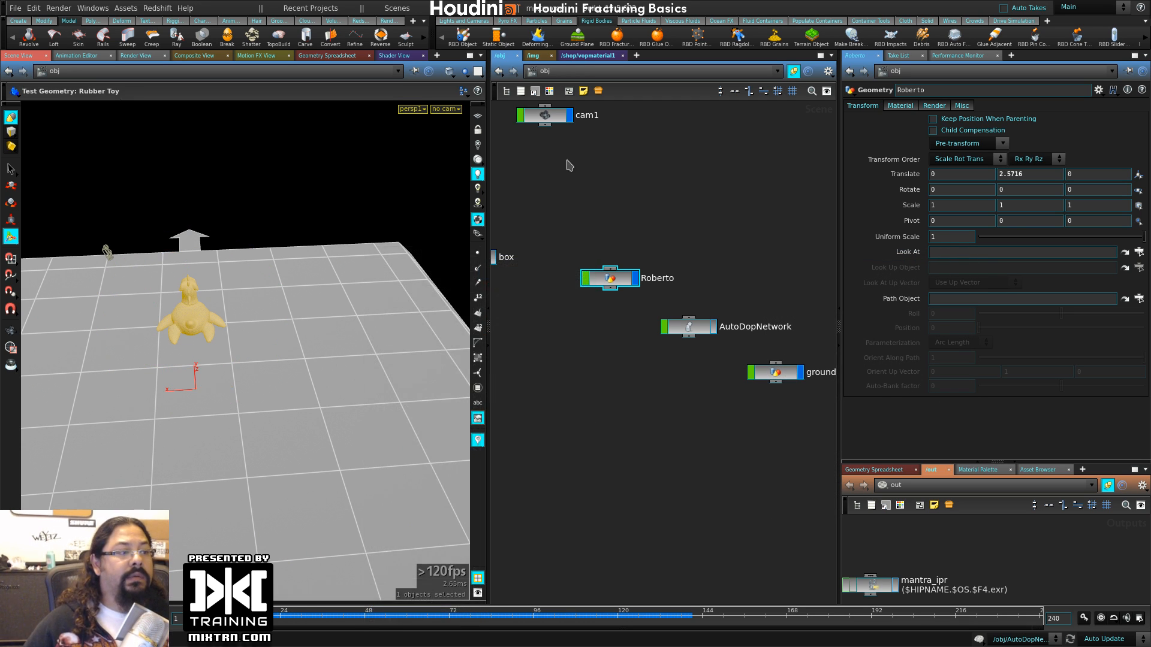
click(299, 382)
double_click(729, 336)
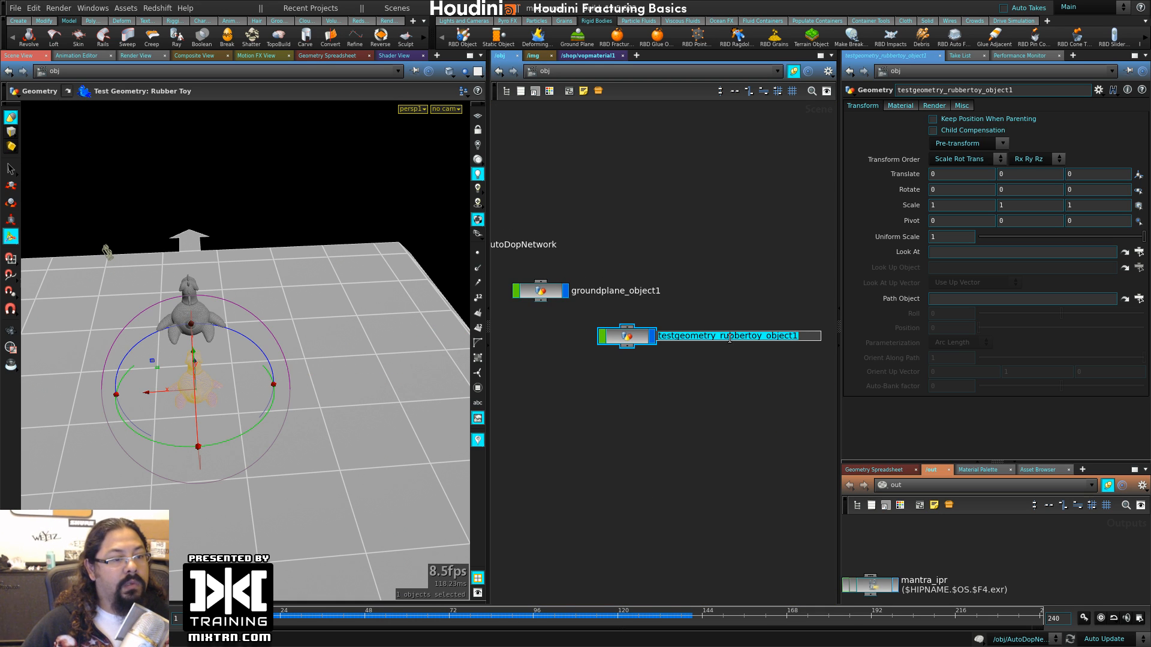
text(Roberto_2)
key(Return)
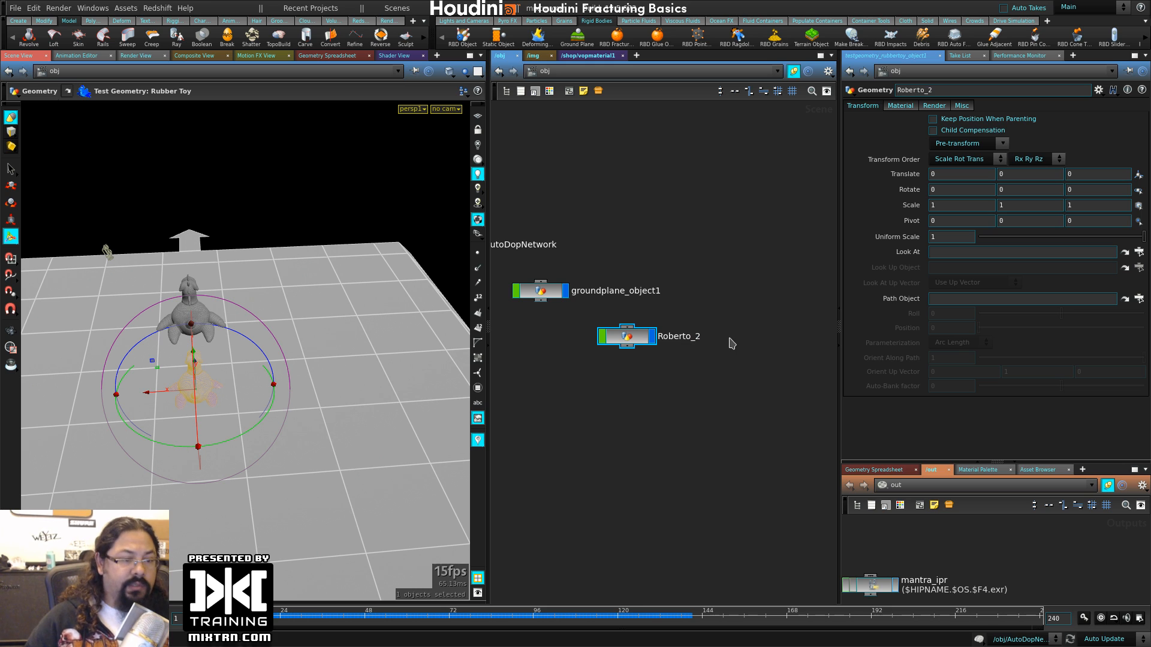
- Move the Roberto_2 node well away from the existing simulation nodes in the object network
drag(636, 339, 811, 158)
middle_drag(793, 278, 637, 391)
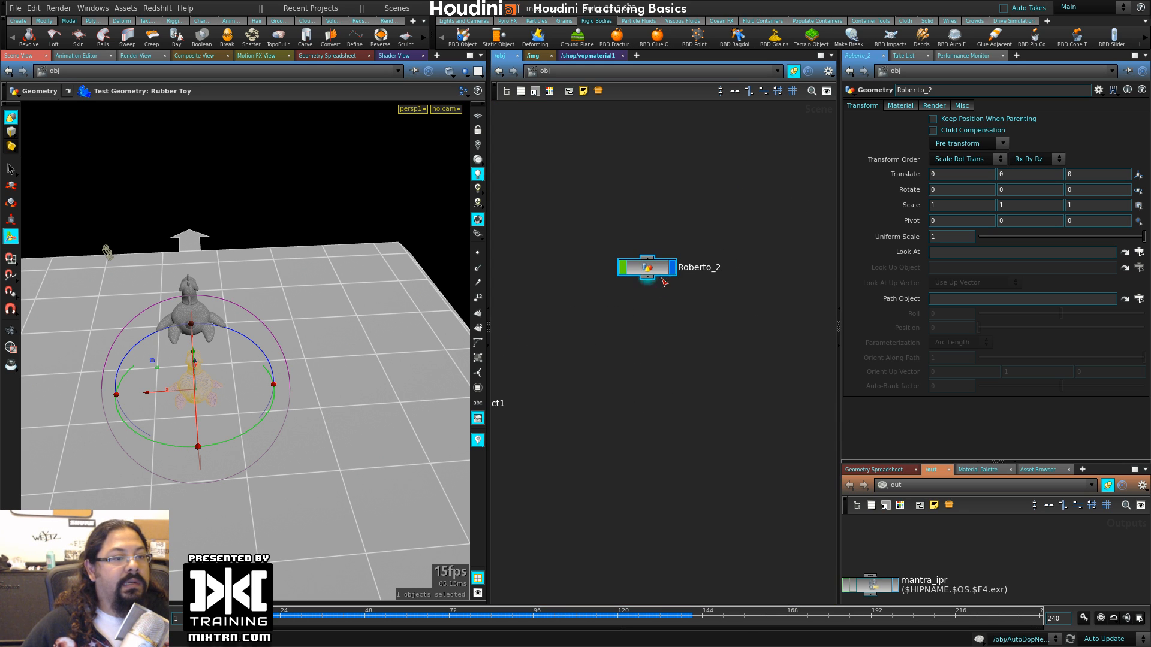
drag(653, 271, 754, 216)
middle_drag(746, 281, 674, 303)
scroll(652, 333, down, 5)
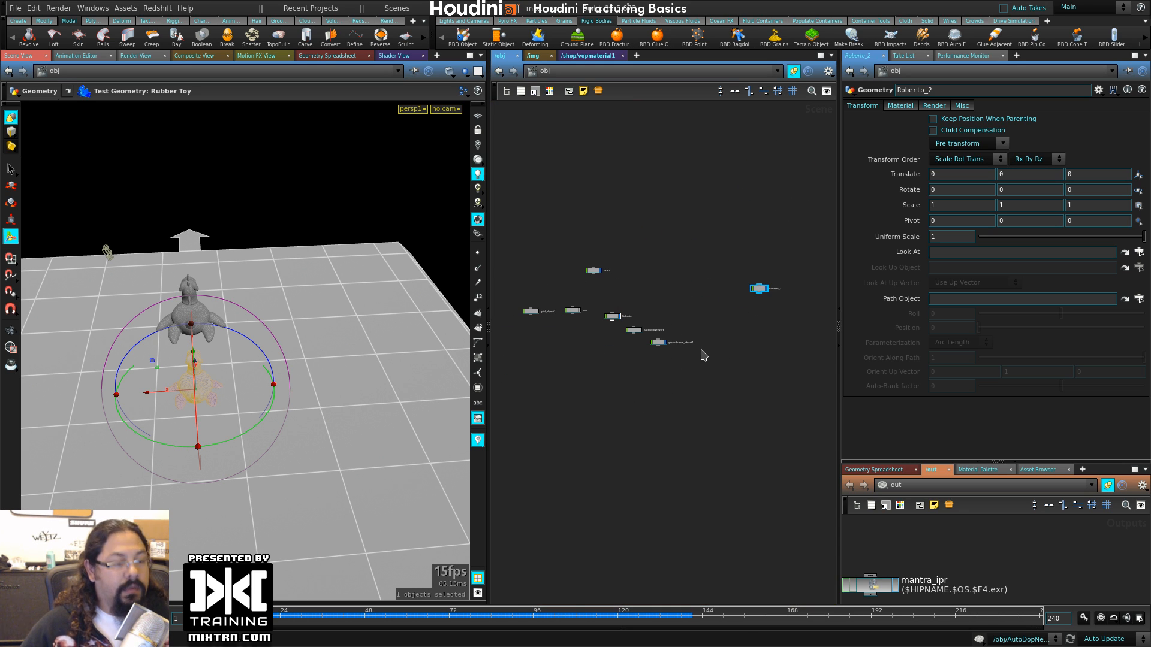
scroll(725, 341, up, 3)
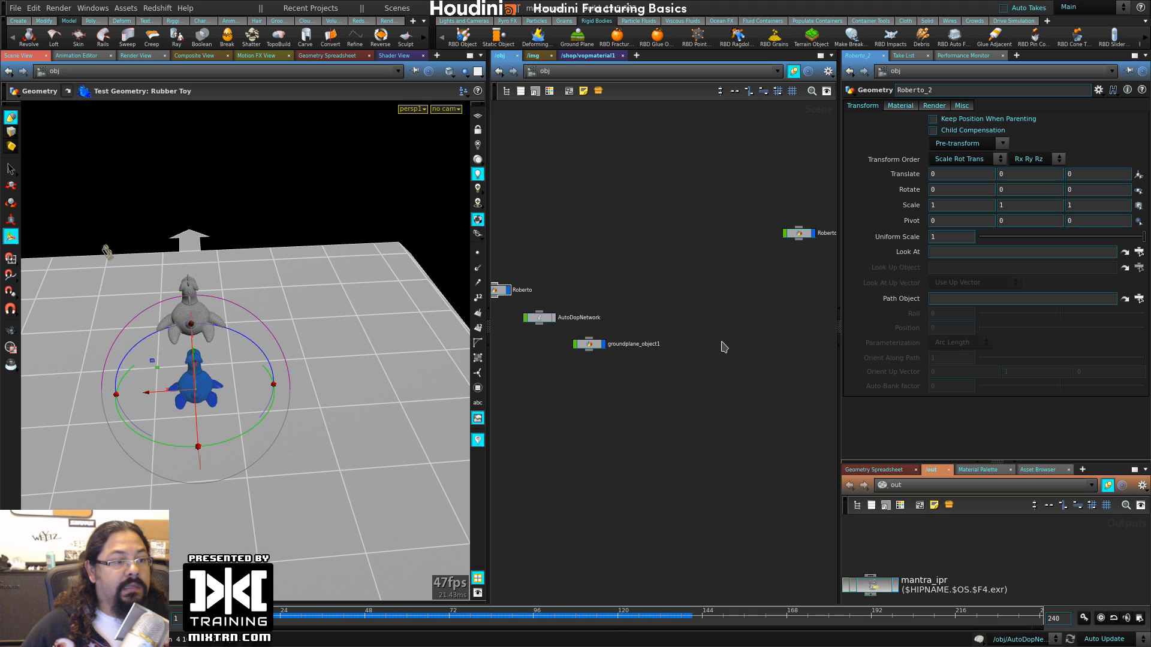
- Turn off the display of the ground plane and the original Roberto so that only Roberto_2 shows
click(602, 351)
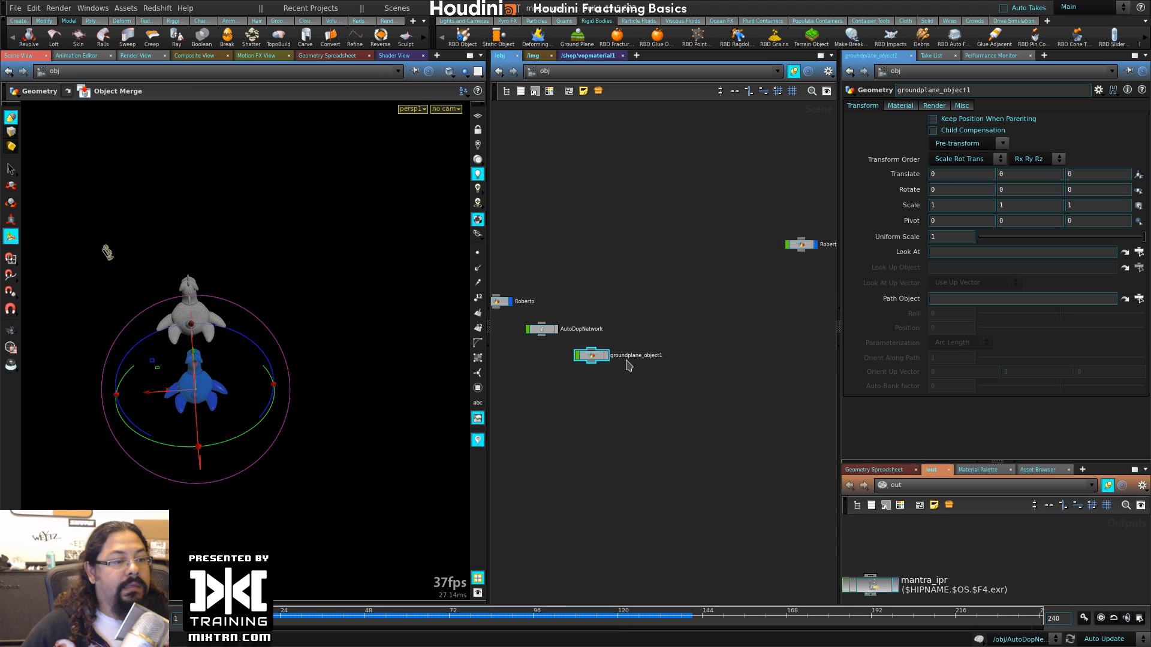
middle_drag(541, 377, 611, 378)
click(582, 304)
middle_drag(735, 313, 465, 312)
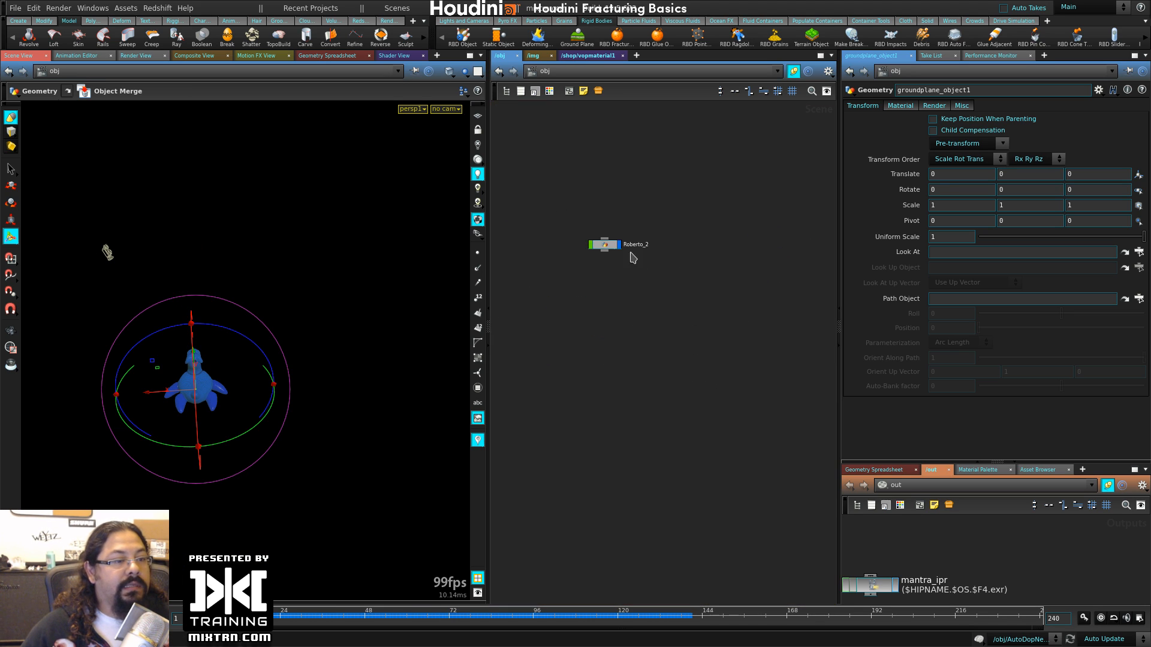
- Add a DOP Network node directly below Roberto_2 in the object network
click(608, 247)
scroll(625, 327, up, 2)
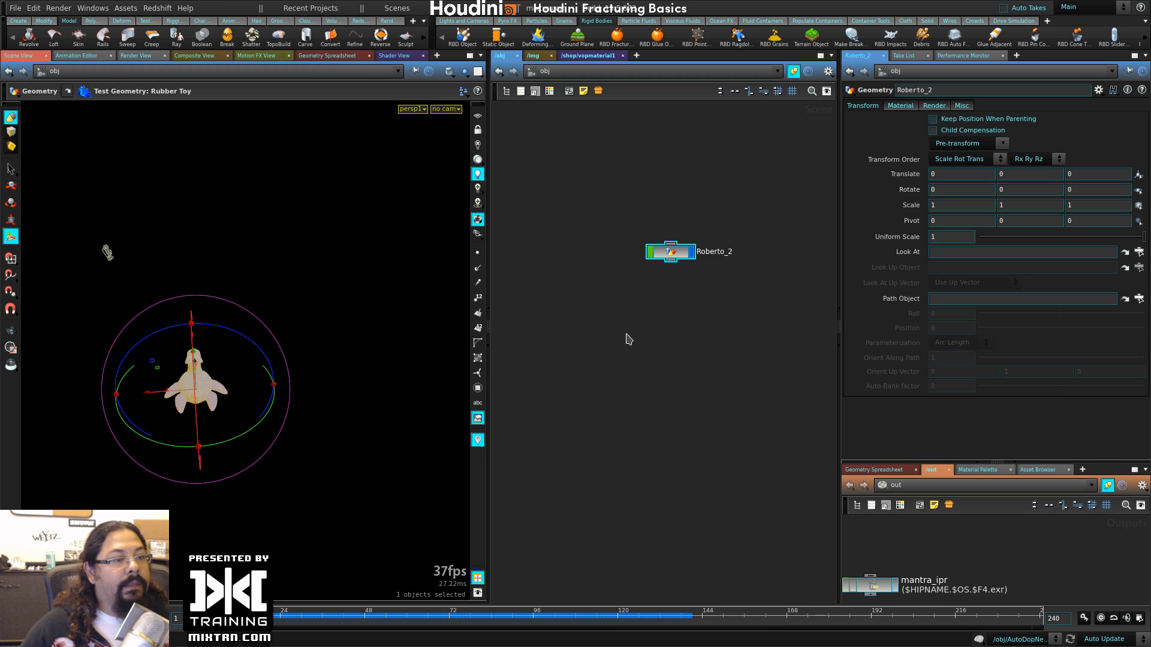
scroll(627, 340, up, 1)
key(Tab)
mouse_move(727, 329)
click(791, 330)
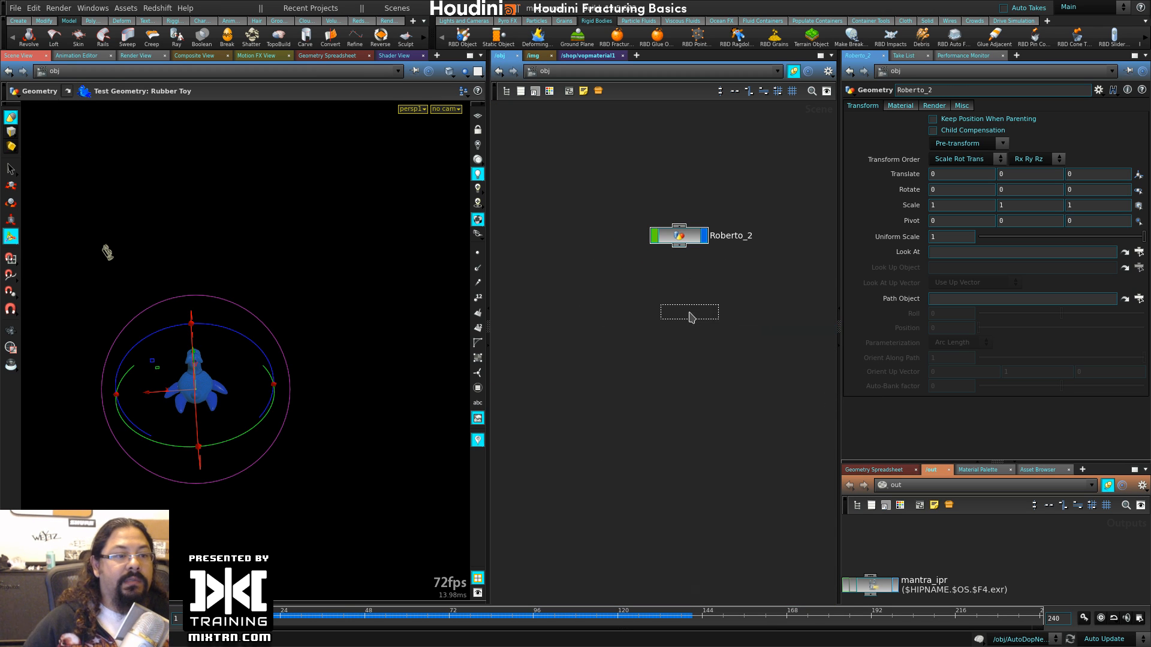
click(680, 288)
- Rename the new DOP network as Roberto_DOP
double_click(728, 287)
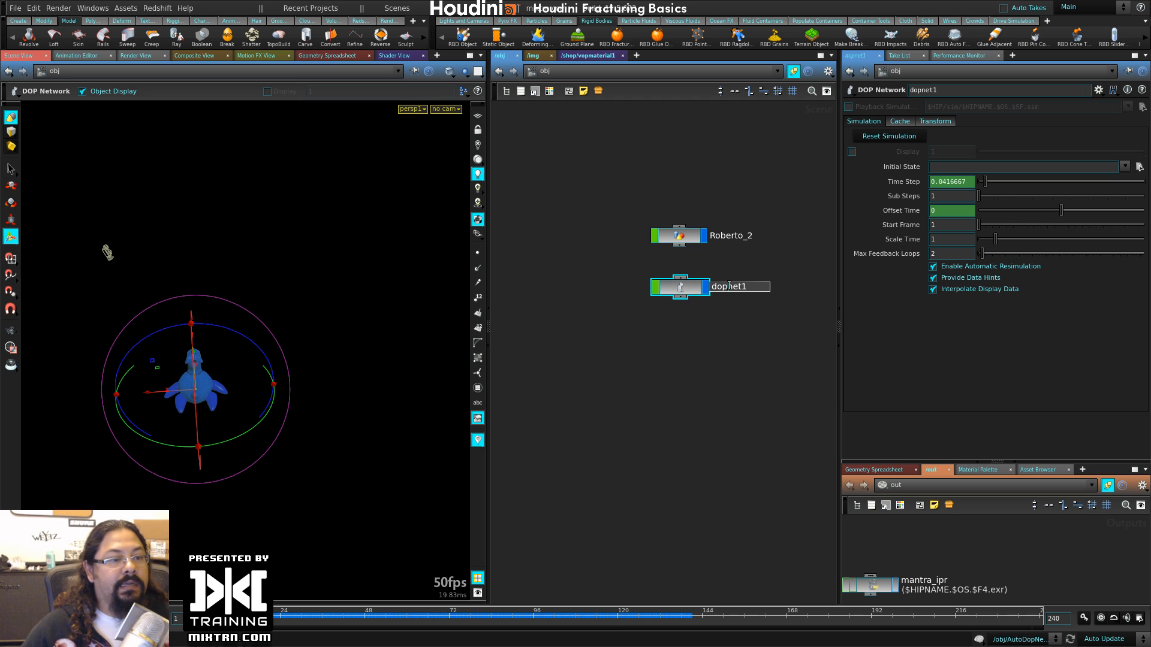
double_click(729, 287)
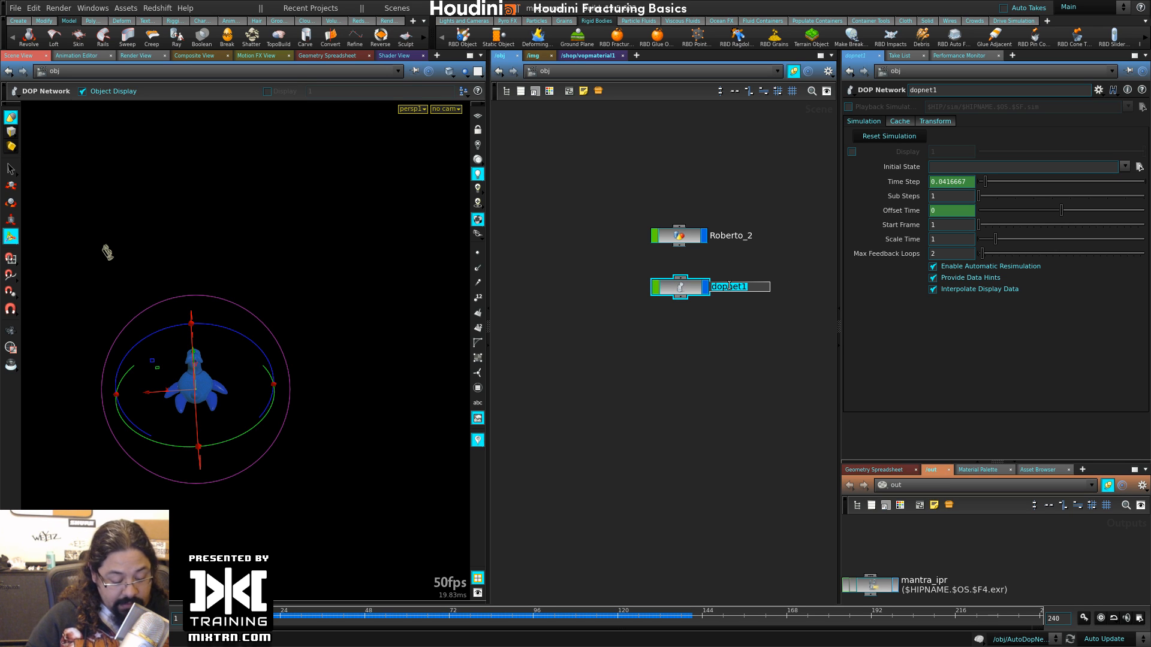
text(Ro)
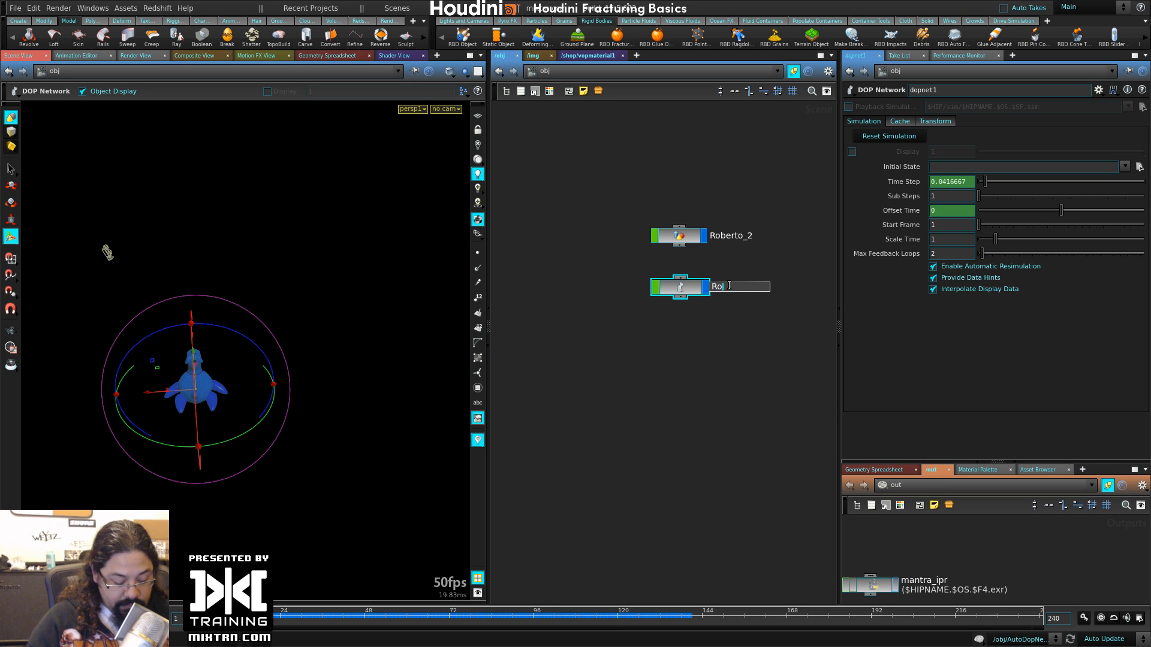
text(berto_DOP)
key(Return)
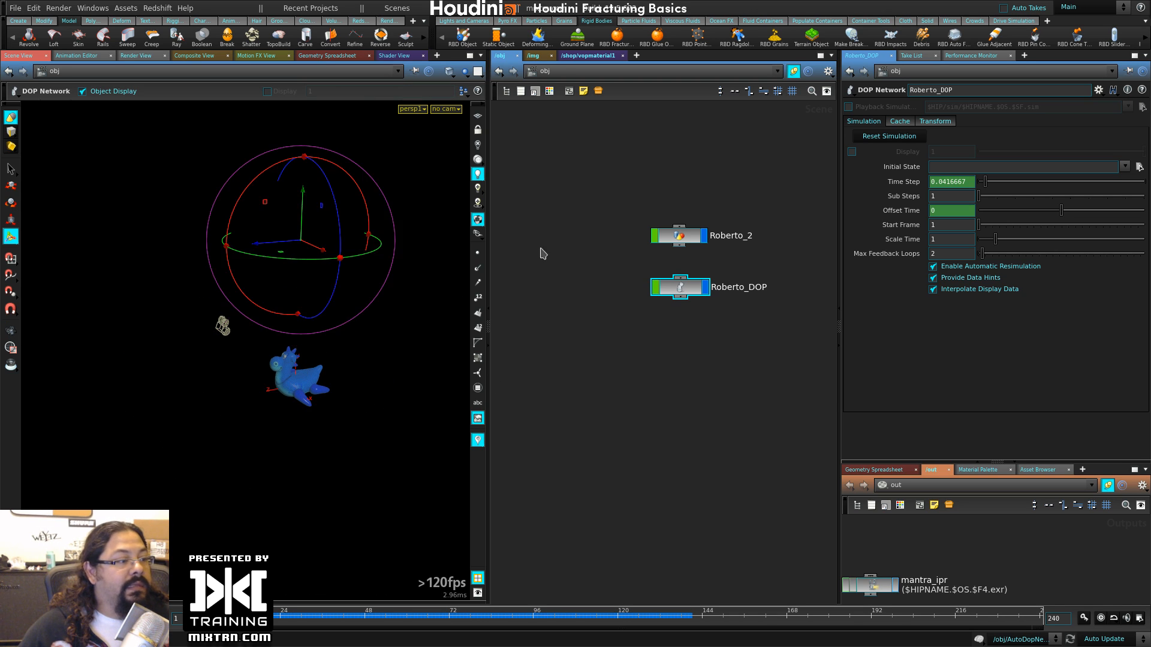
- Raise Roberto_2 to about 4.25 in Y and make Roberto_DOP the current simulation with its object display turned off
drag(632, 205, 719, 269)
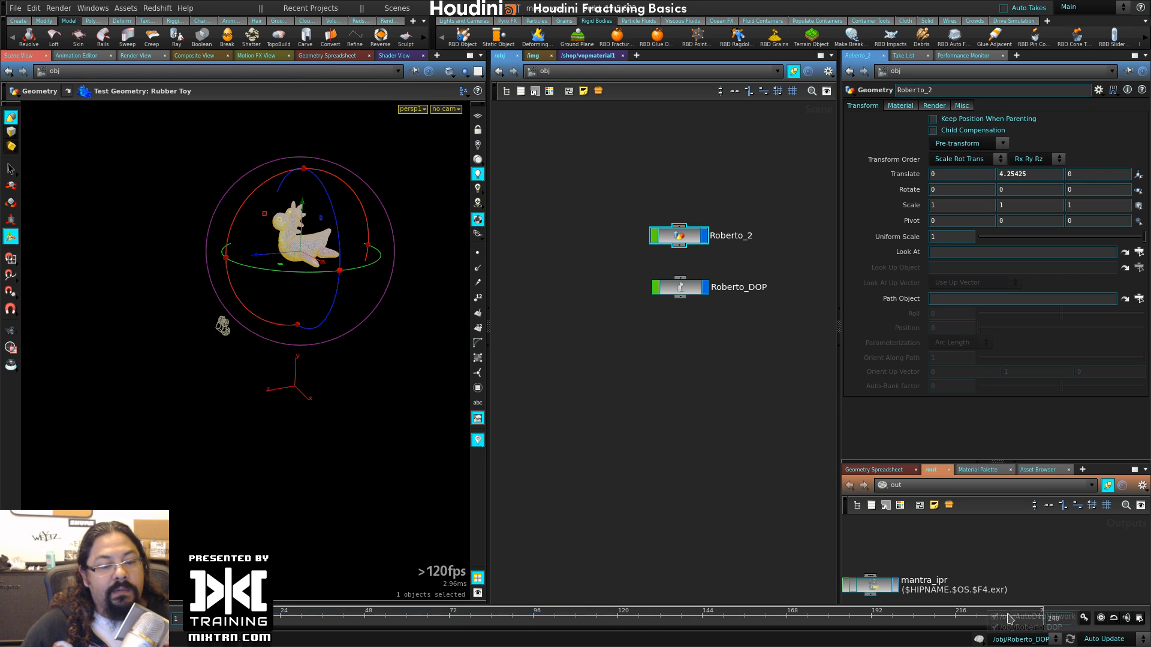
click(676, 292)
click(706, 287)
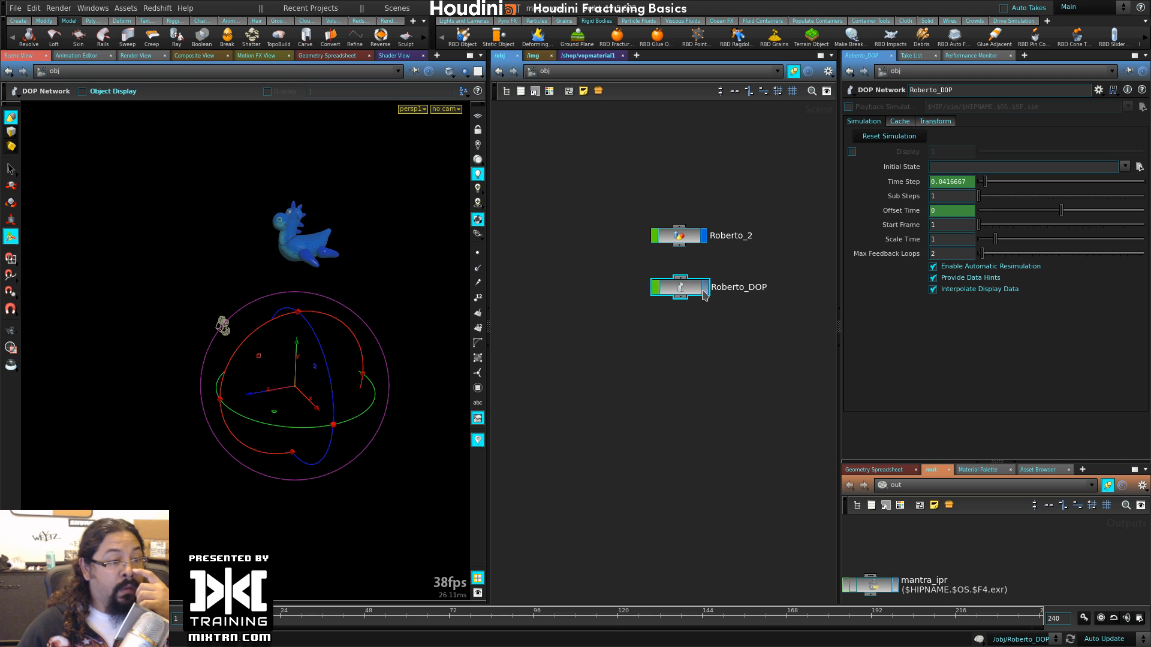
drag(694, 244, 700, 227)
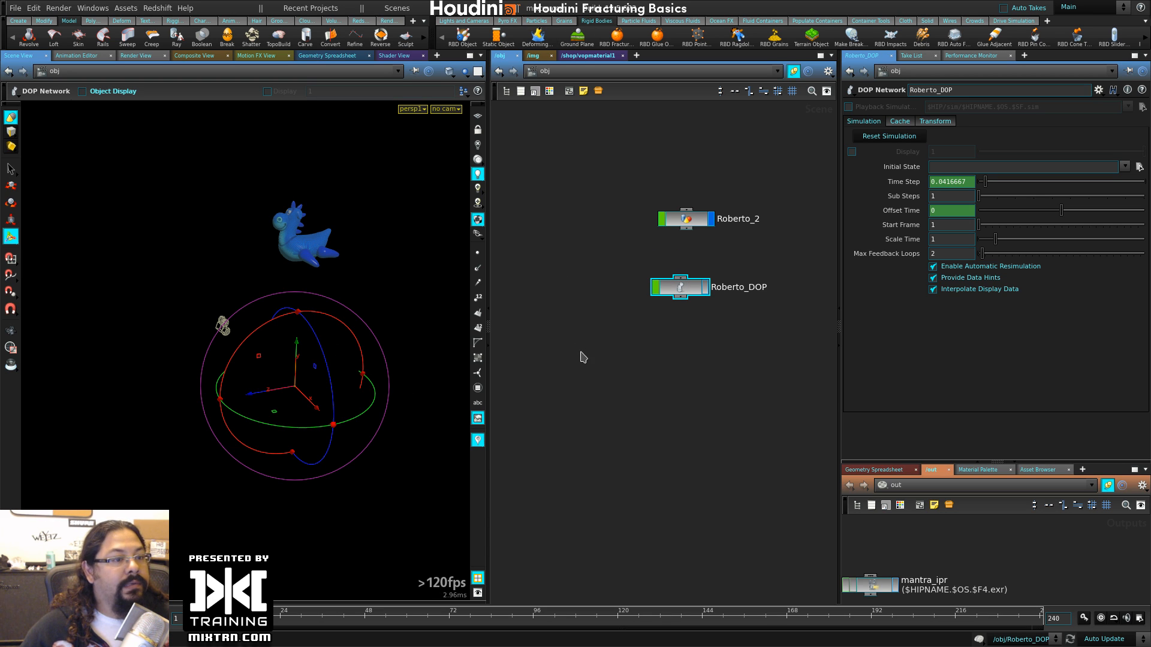
- Check inside the Roberto_DOP network, and turn Roberto_2 into an RBD Object from the object level
double_click(680, 288)
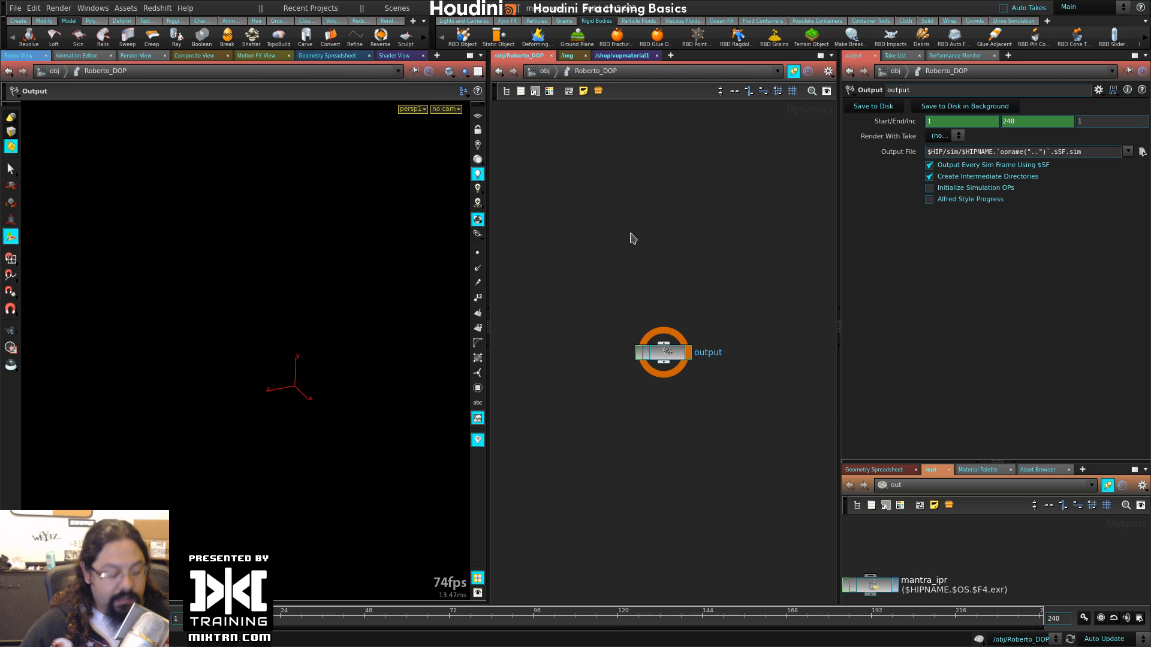
key(u)
drag(614, 258, 701, 313)
drag(631, 171, 754, 227)
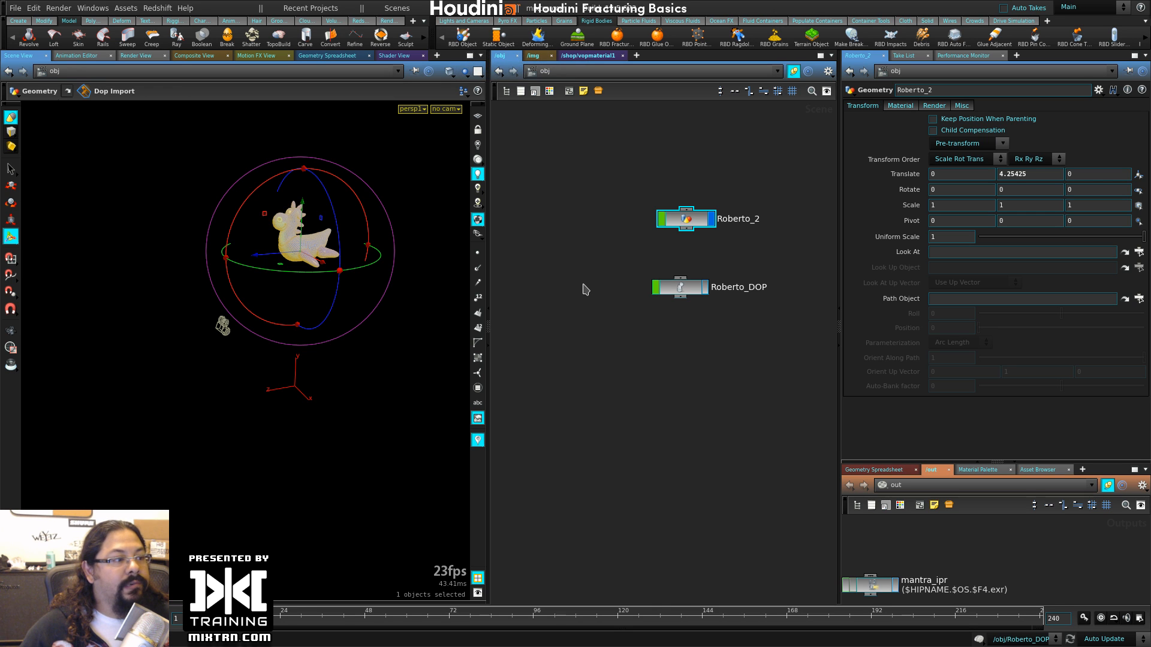
- Add a Ground Plane to the Roberto_DOP simulation with its nodes laid out neatly, and play the simulation
click(681, 287)
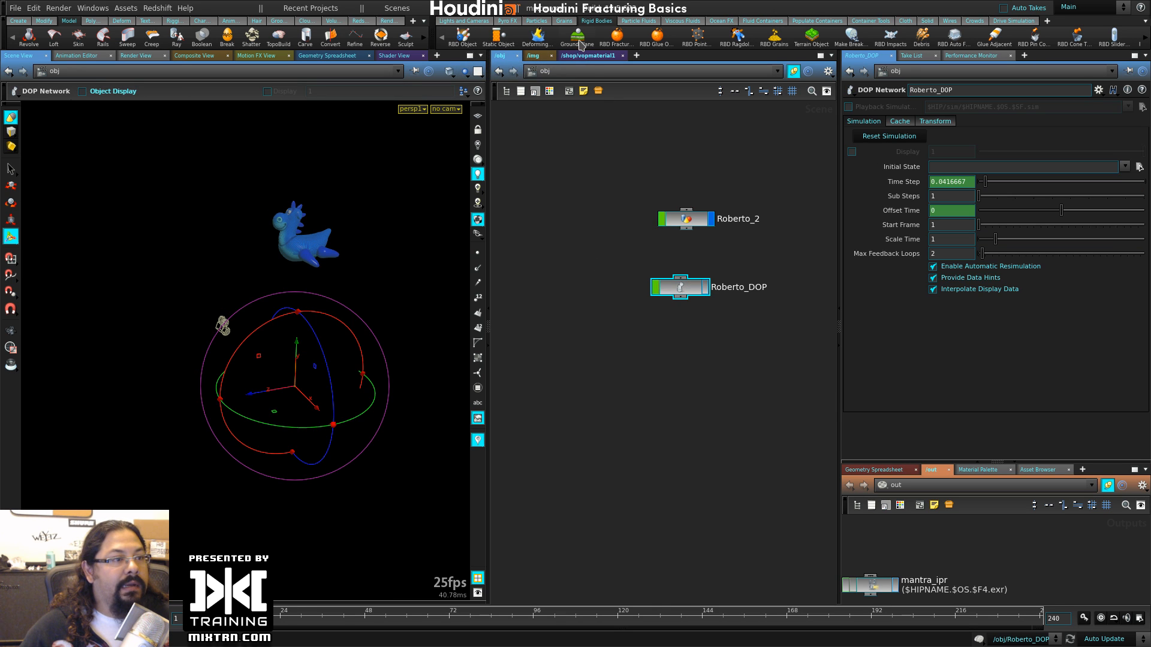
click(581, 44)
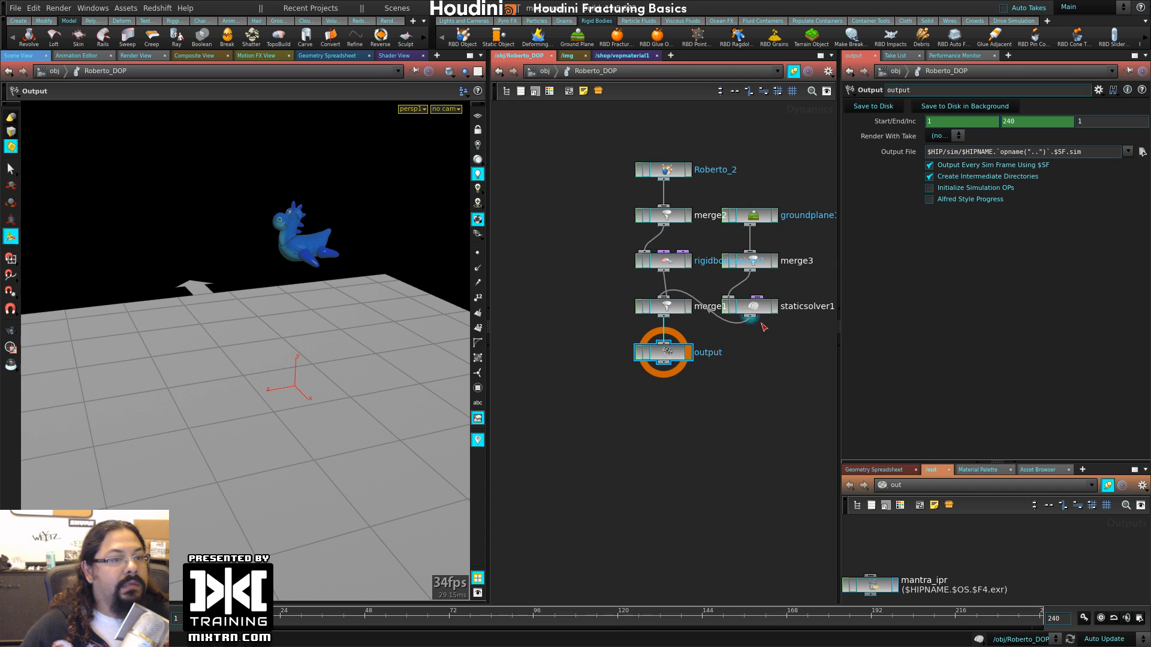
key(l)
drag(699, 215, 730, 274)
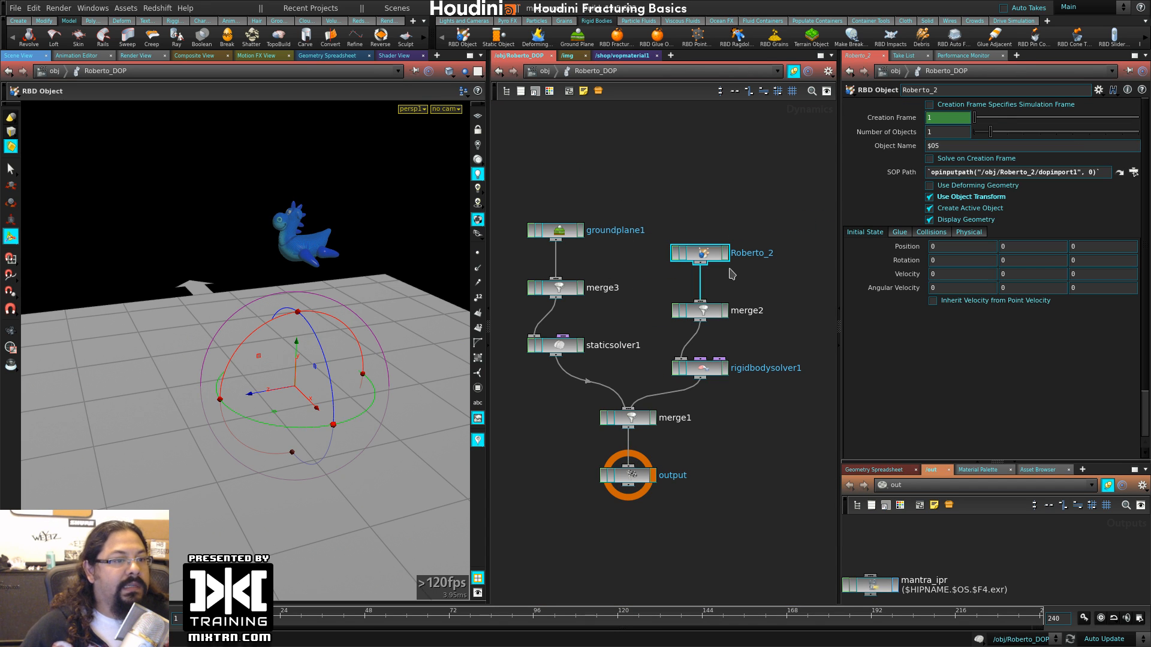
key(Up)
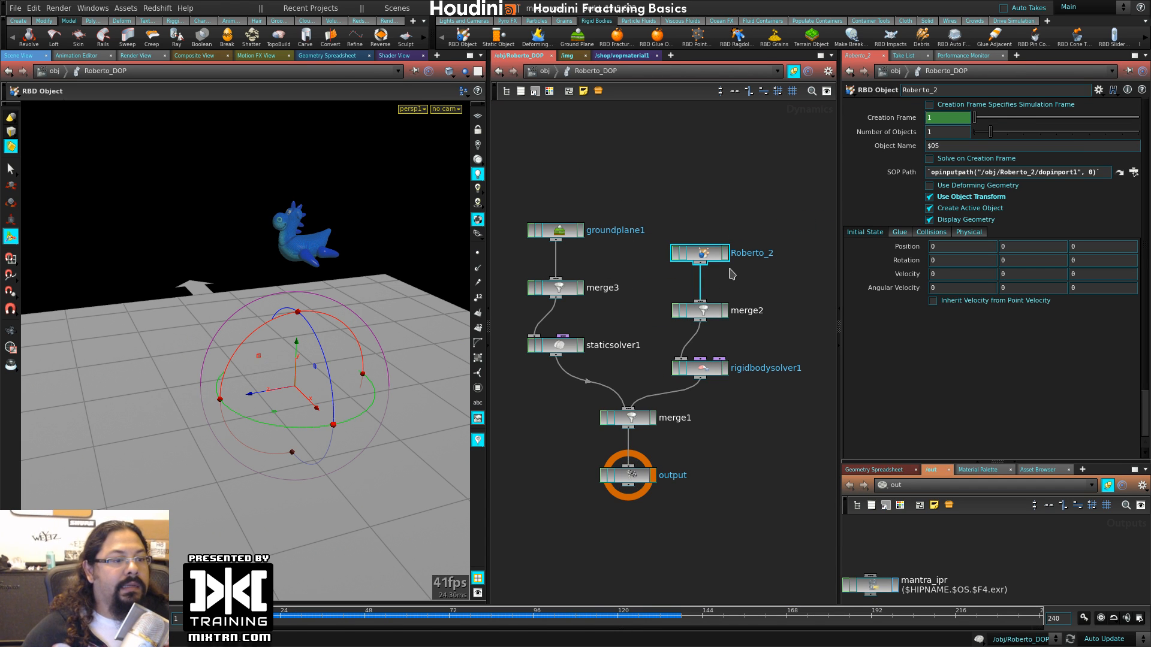
- Insert a Gravity Force between merge1 and output, and test it by playing the simulation and rewinding to the first frame
drag(630, 476, 630, 522)
key(Tab)
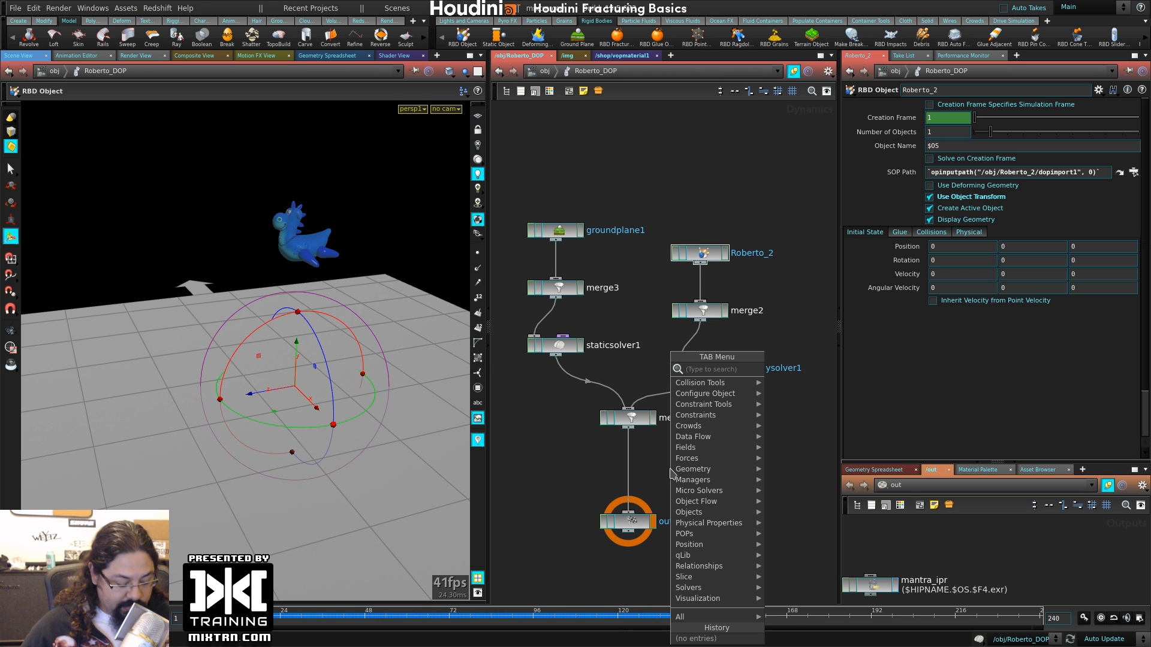
text(gra)
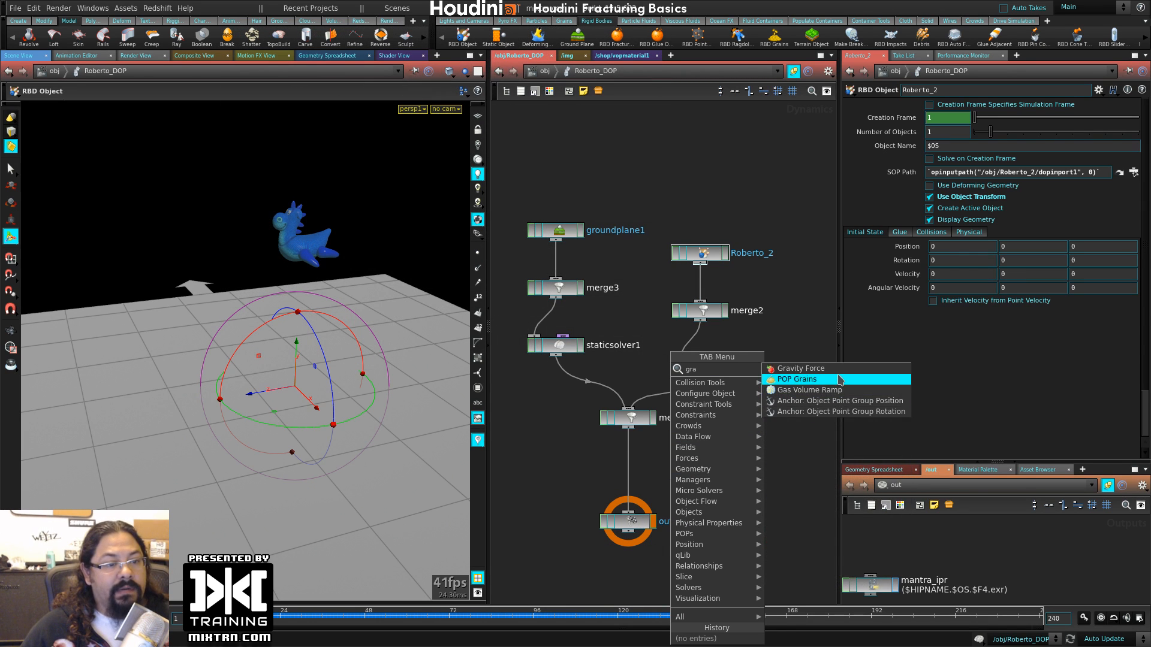
click(803, 368)
key(Escape)
key(Tab)
text(gra)
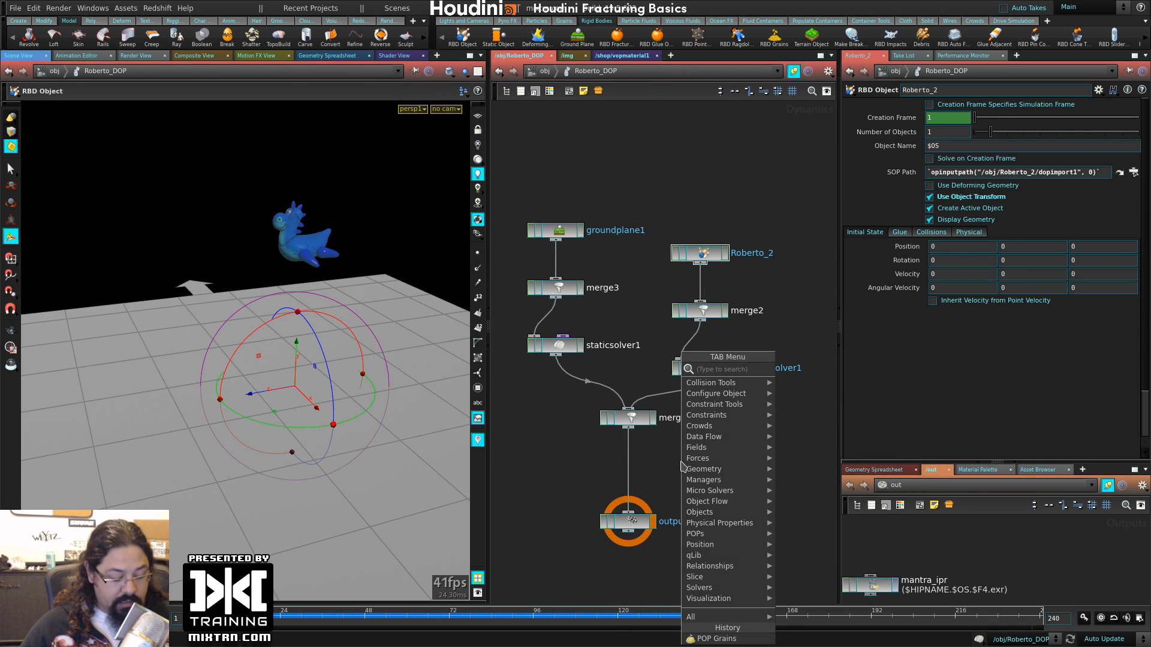
click(812, 368)
click(628, 471)
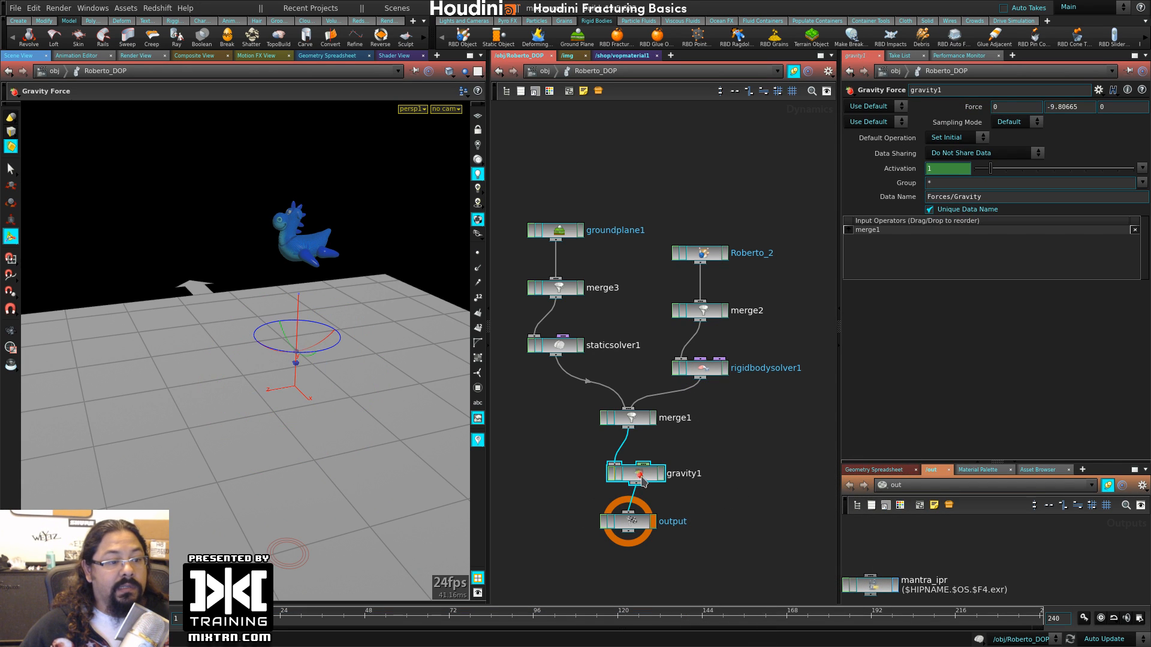
key(Up)
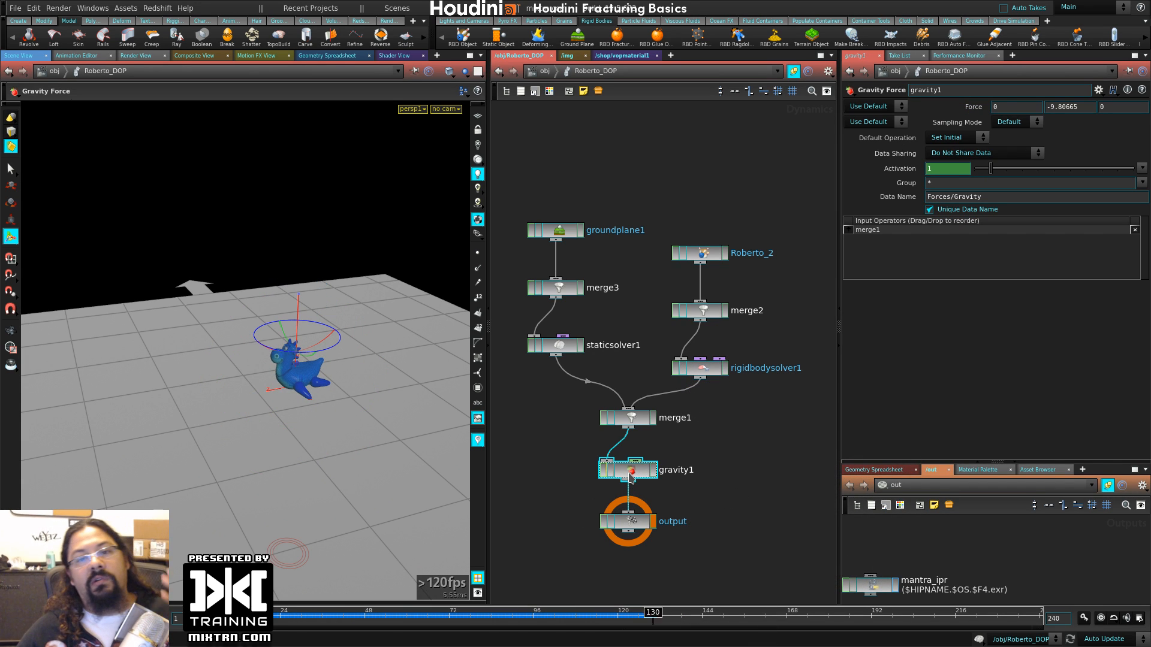
key(ctrl+Up)
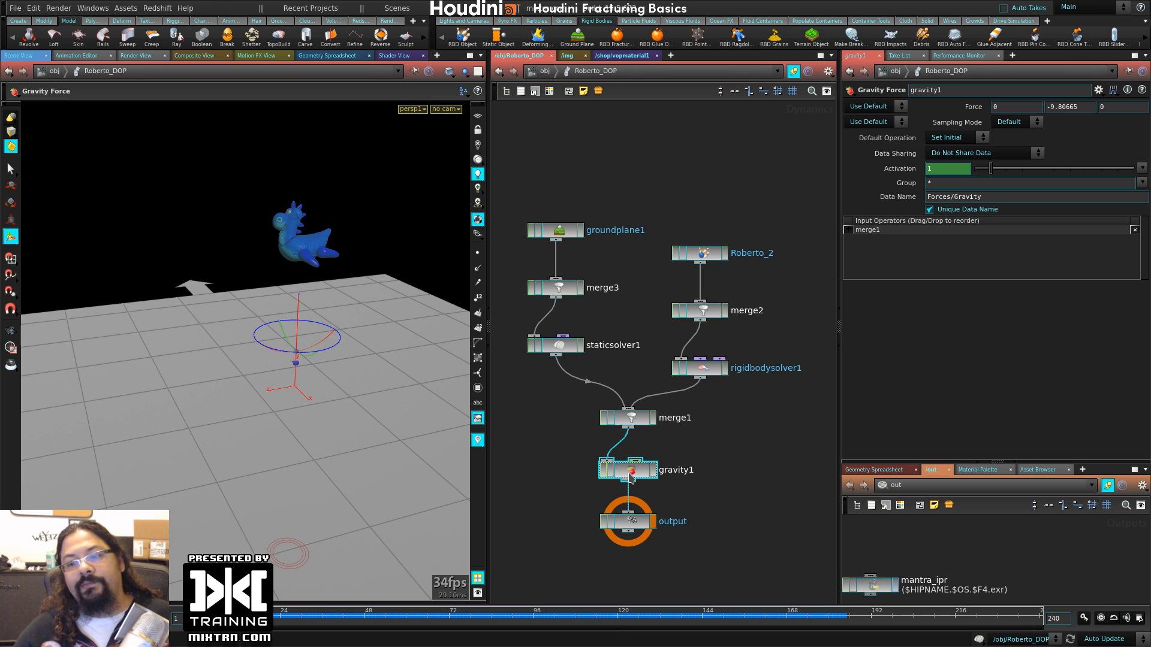
- Move the Roberto_2 RBD node upward to leave a wide gap between it and merge2
drag(713, 253, 714, 195)
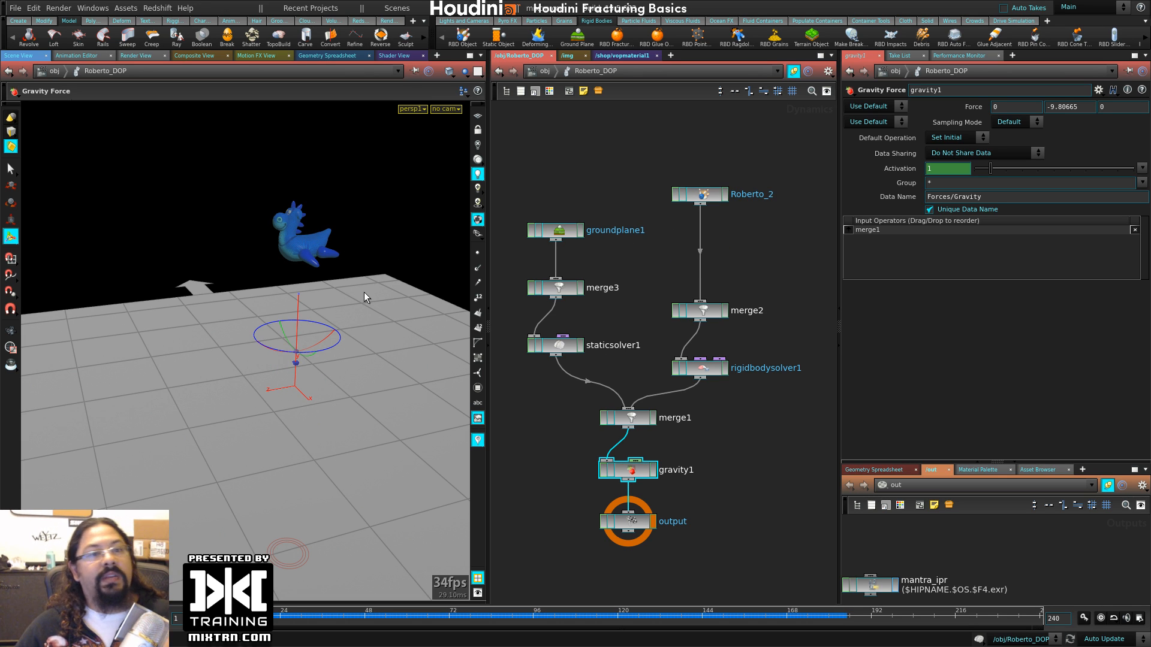
alt+right_drag(146, 334, 267, 352)
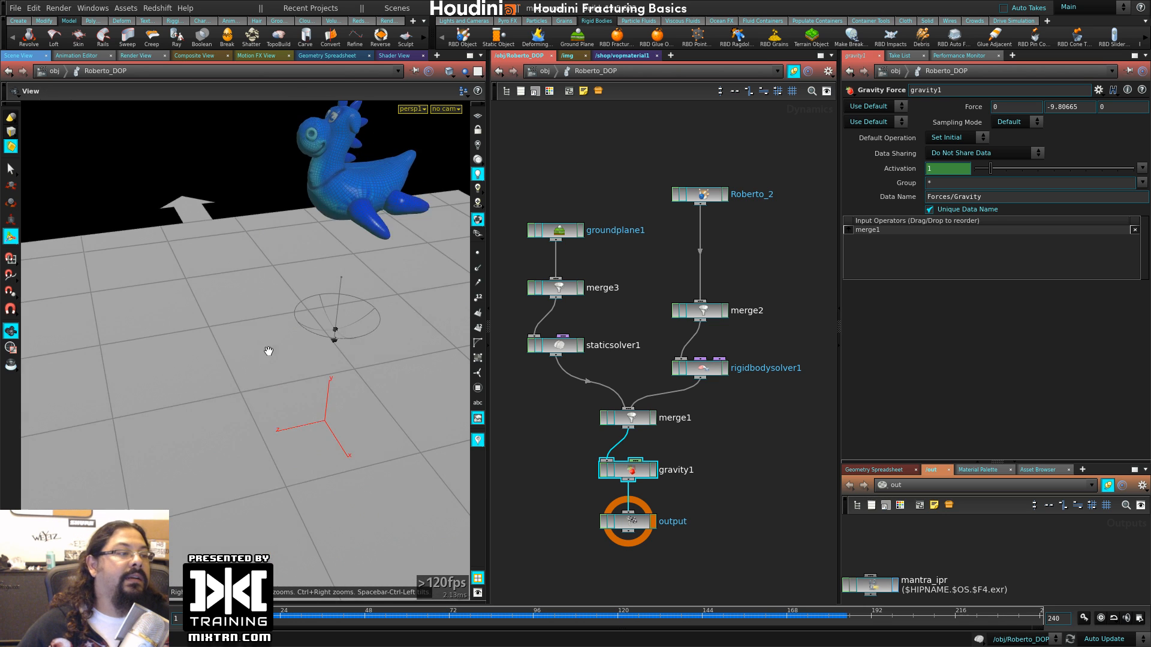
alt+middle_drag(268, 352, 252, 423)
alt+drag(252, 423, 295, 409)
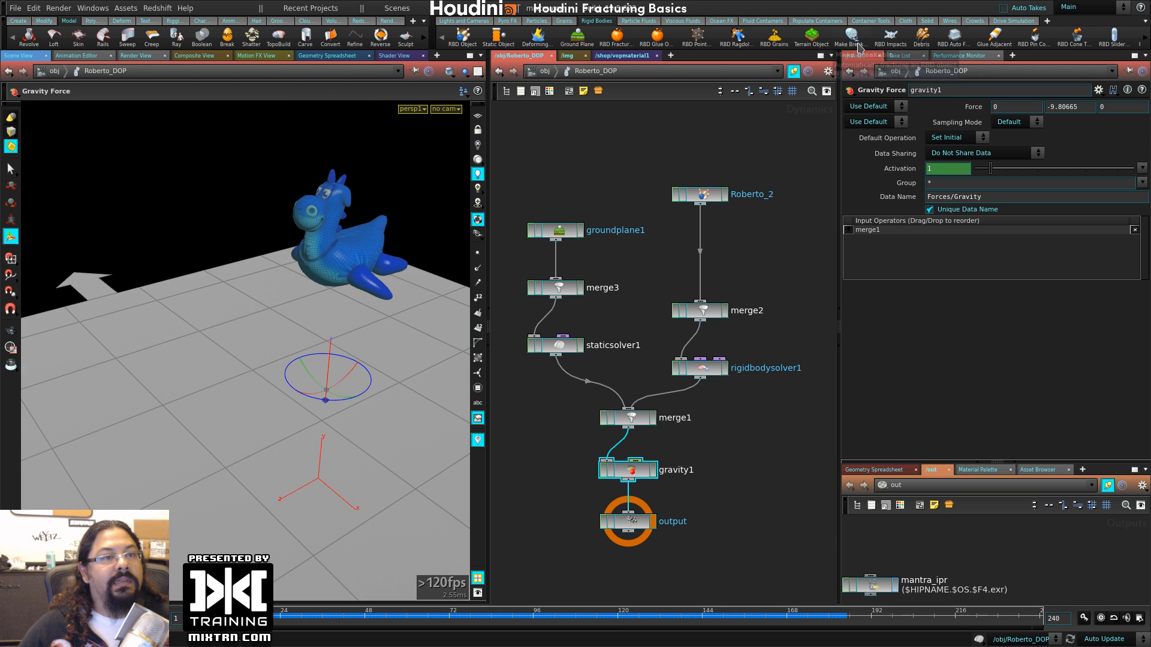
- Return to the object level and apply the Make Breakable tool to Roberto_2
key(u)
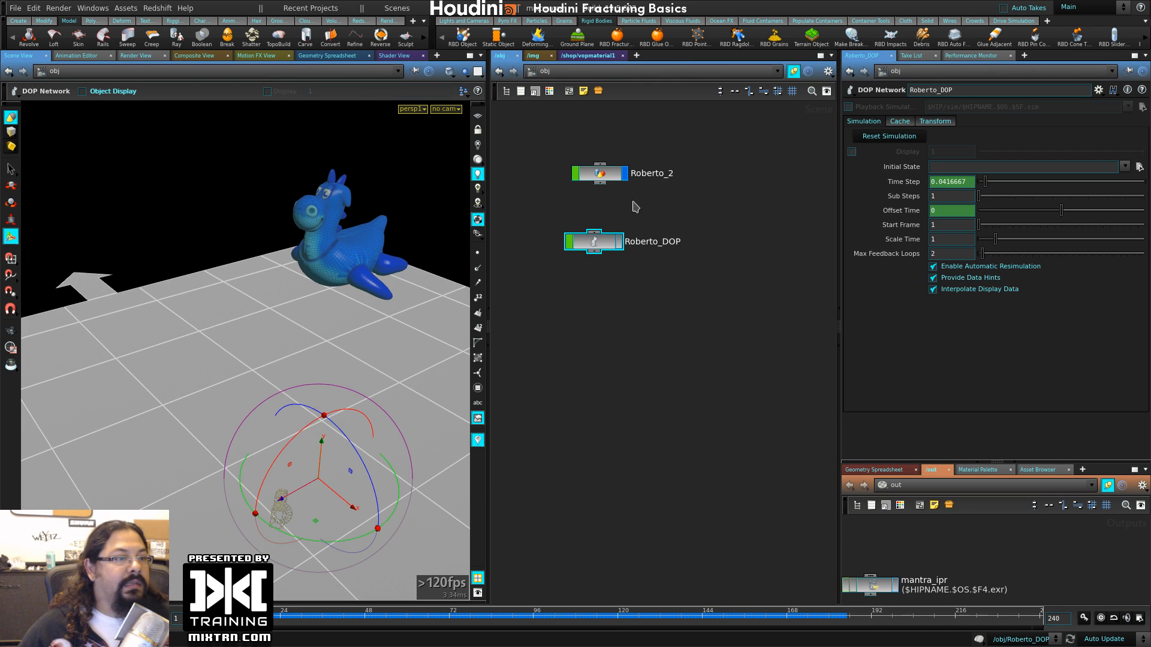
click(606, 174)
click(851, 37)
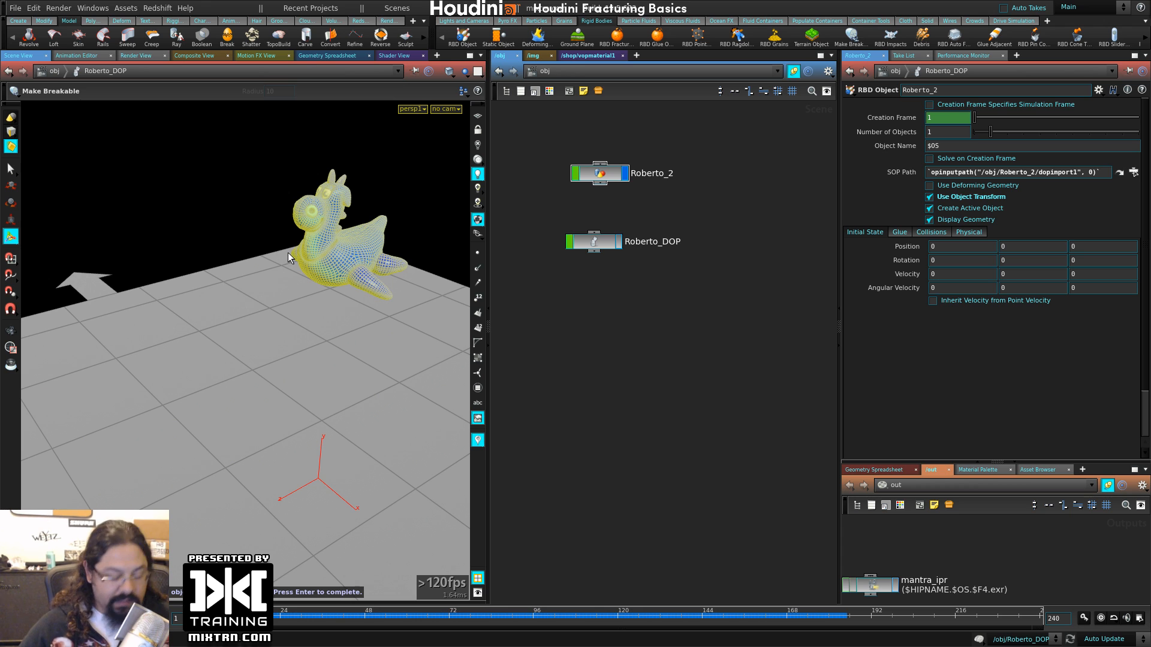
key(Return)
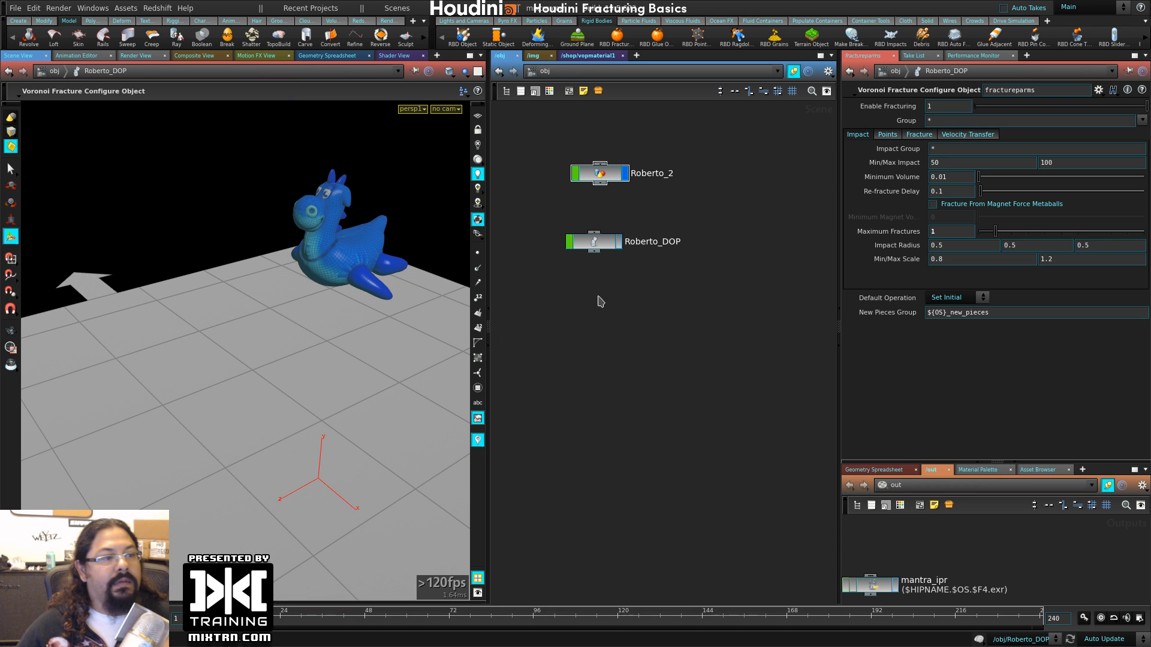
- Open the Roberto_DOP network and move the fractureparms node midway between Roberto_2 and merge2
double_click(594, 241)
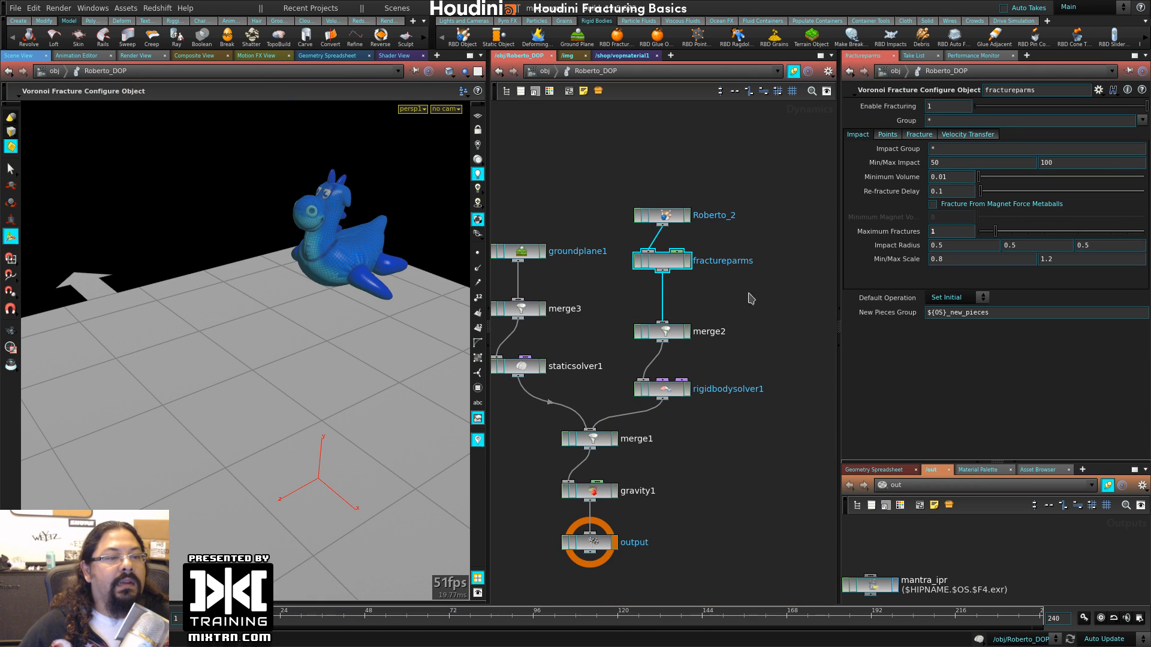
drag(675, 266, 681, 281)
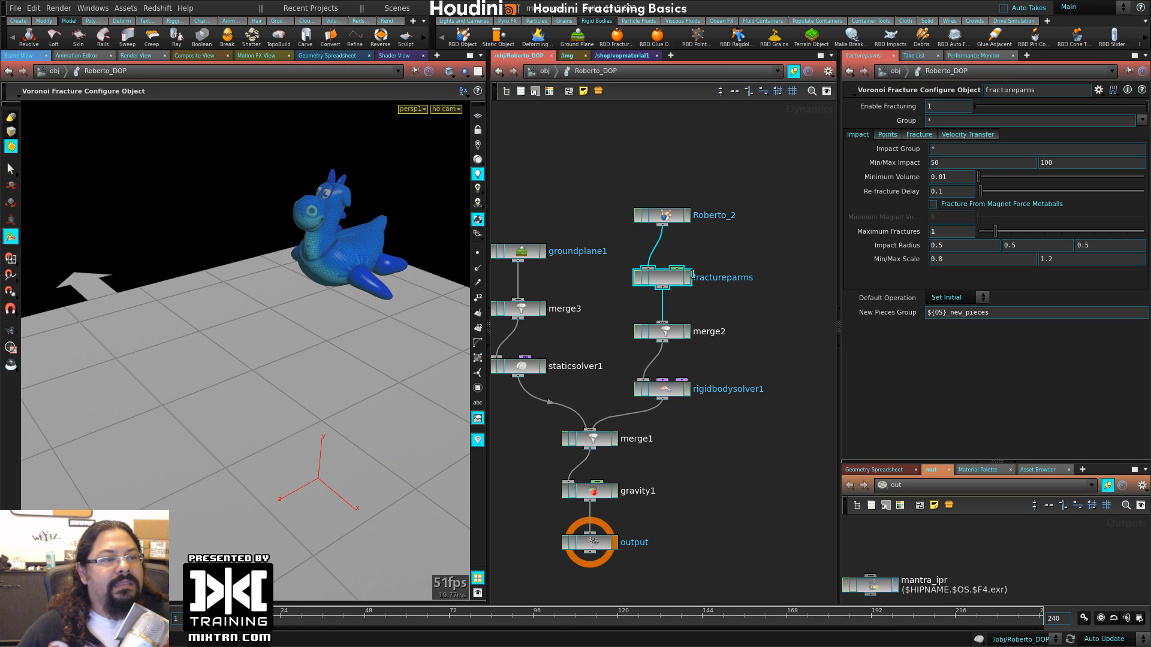
drag(749, 176, 636, 236)
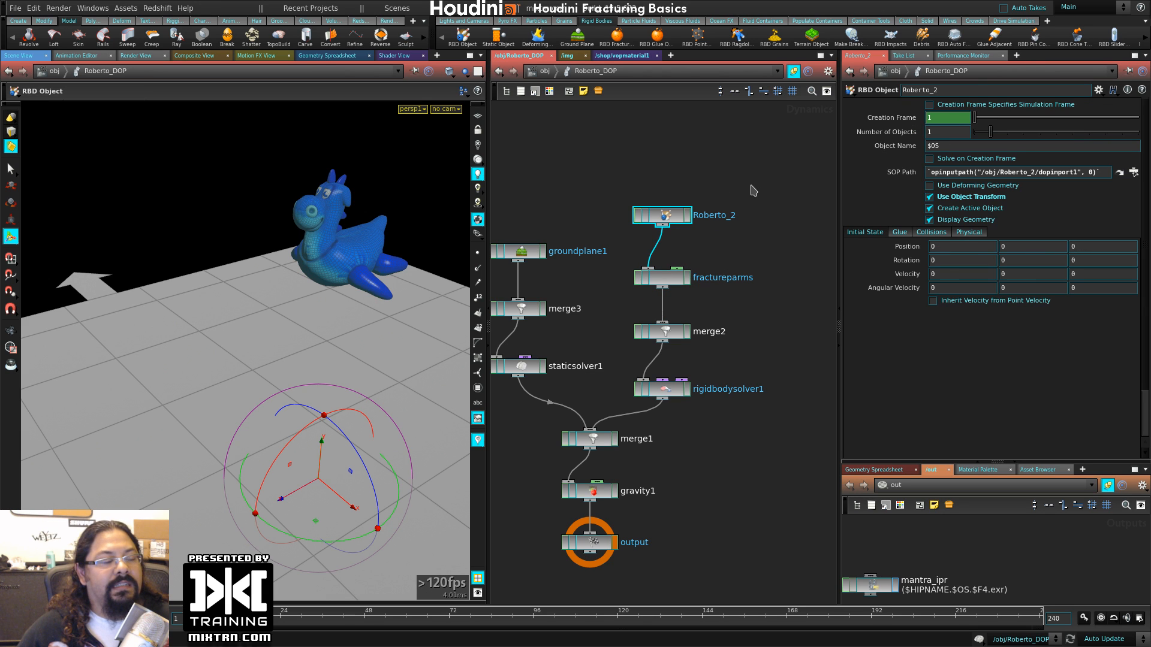
drag(765, 256, 625, 308)
- Examine the Python script behind the Make Breakable shelf tool, then close its editor without saving
right_click(858, 43)
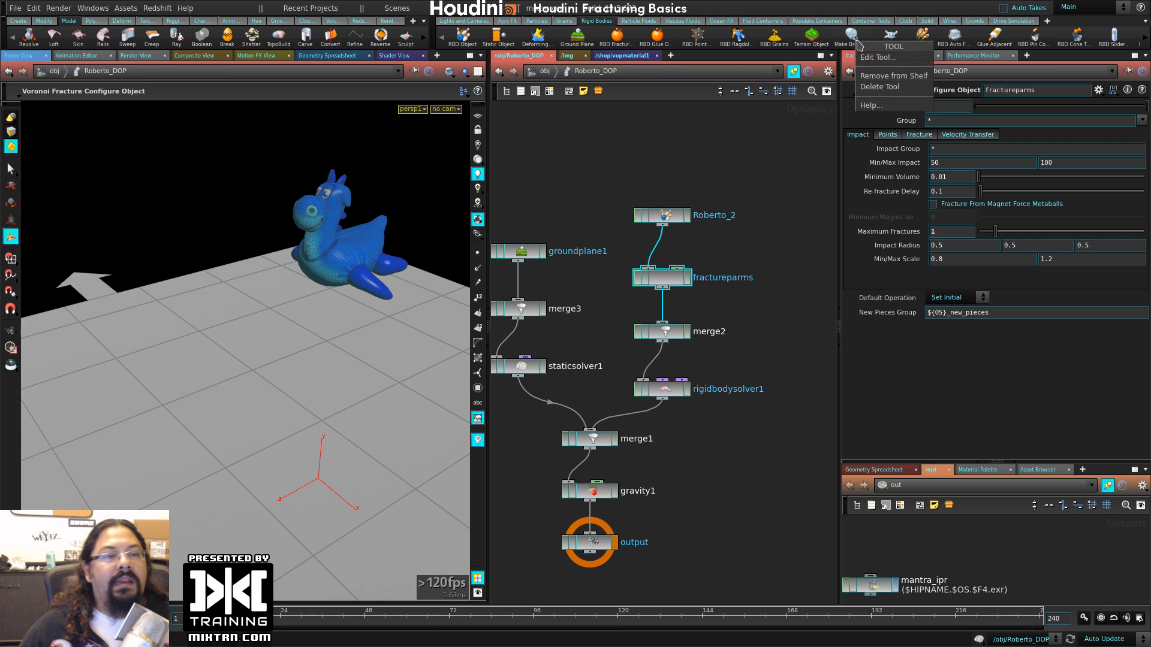
click(882, 59)
click(735, 100)
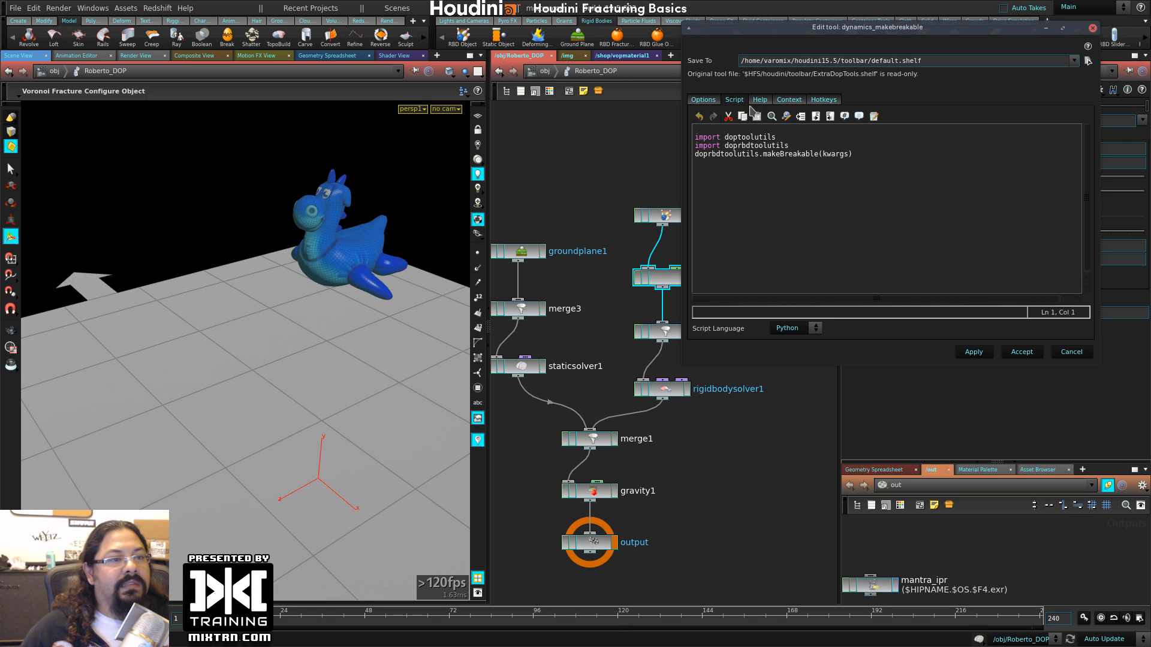
key(ctrl+a)
drag(857, 154, 666, 149)
click(770, 156)
drag(796, 139, 695, 131)
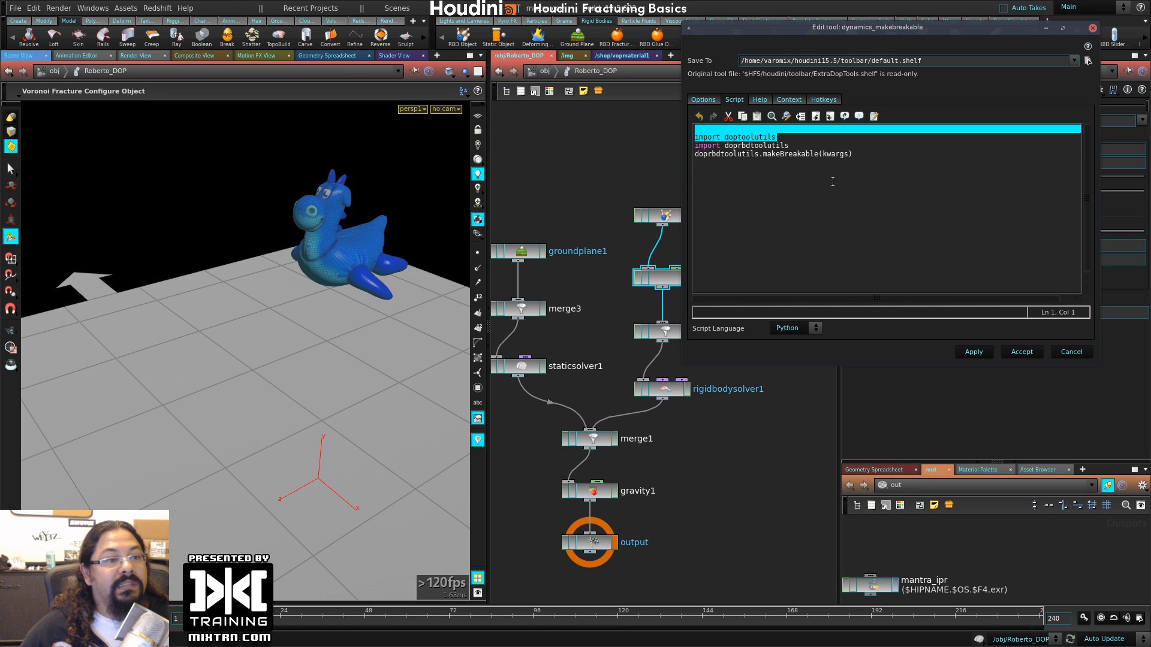
drag(880, 154, 760, 154)
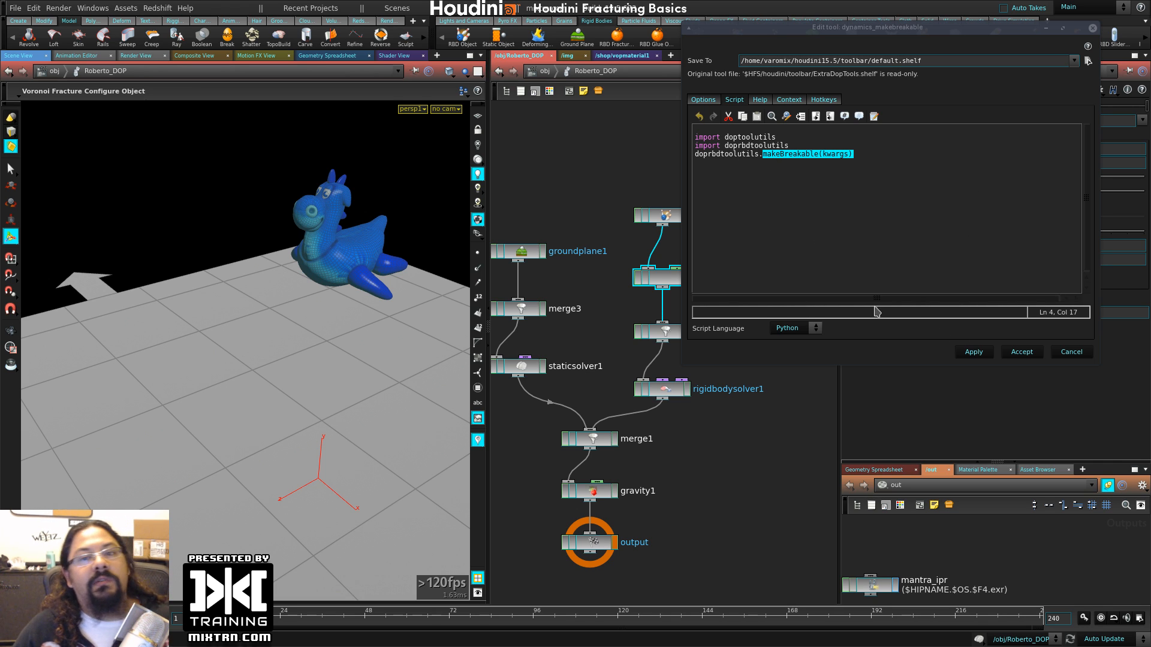
click(1070, 352)
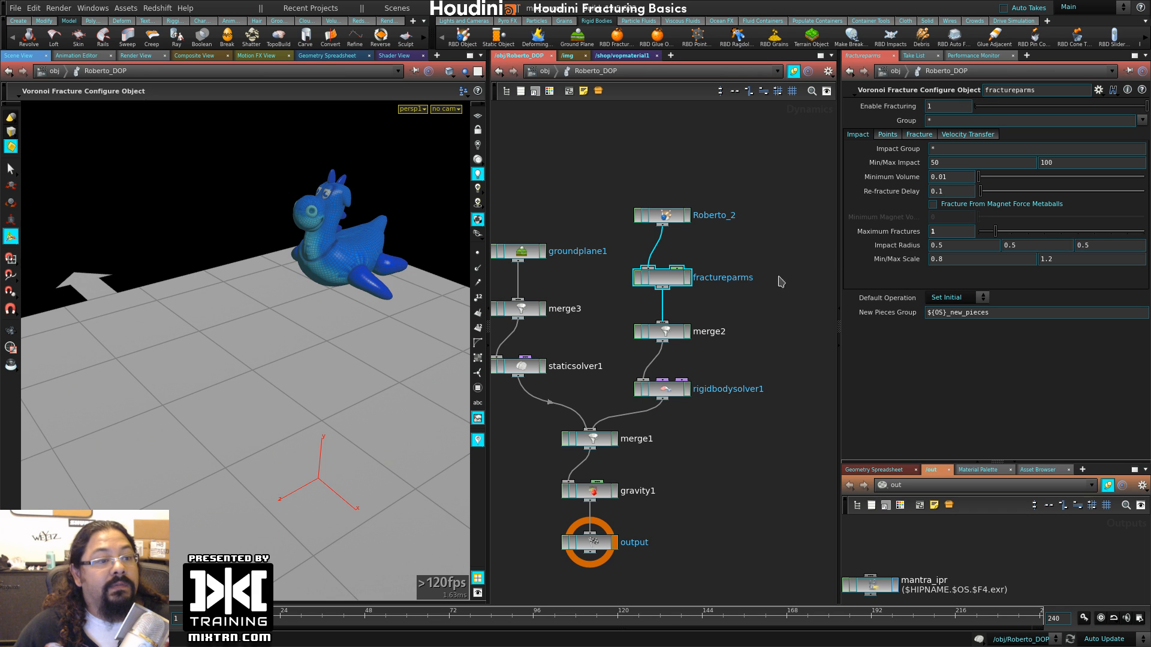
- Examine the internal node network of fractureparms, including fractured_geo, then return to the Roberto_DOP network
drag(707, 279, 765, 274)
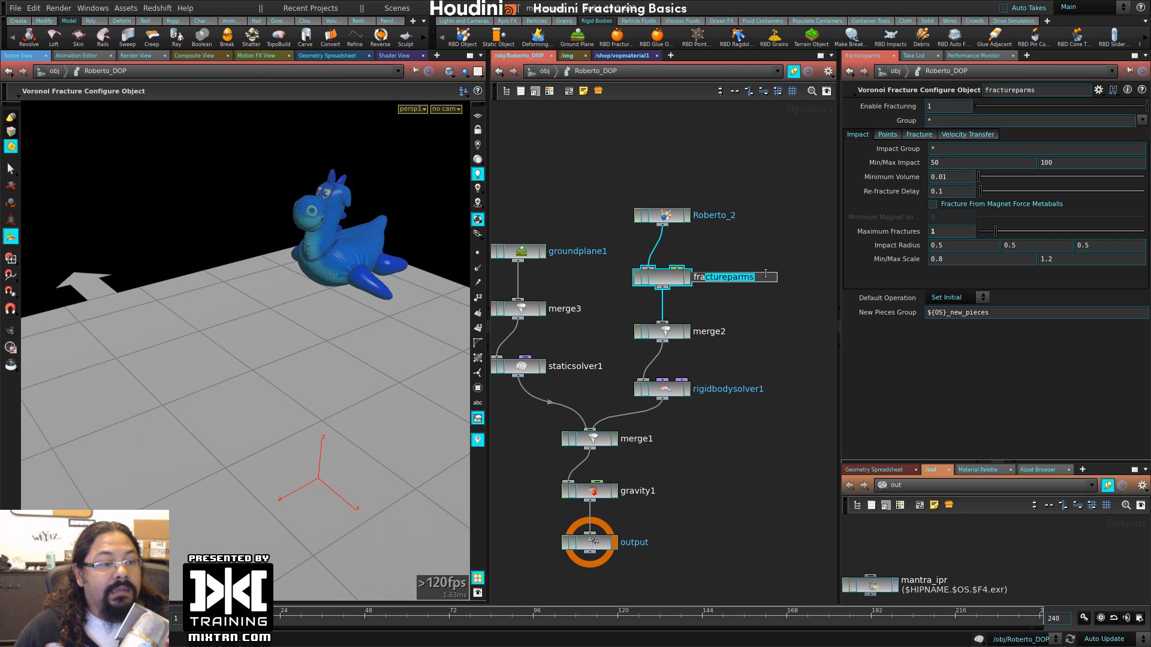
double_click(678, 283)
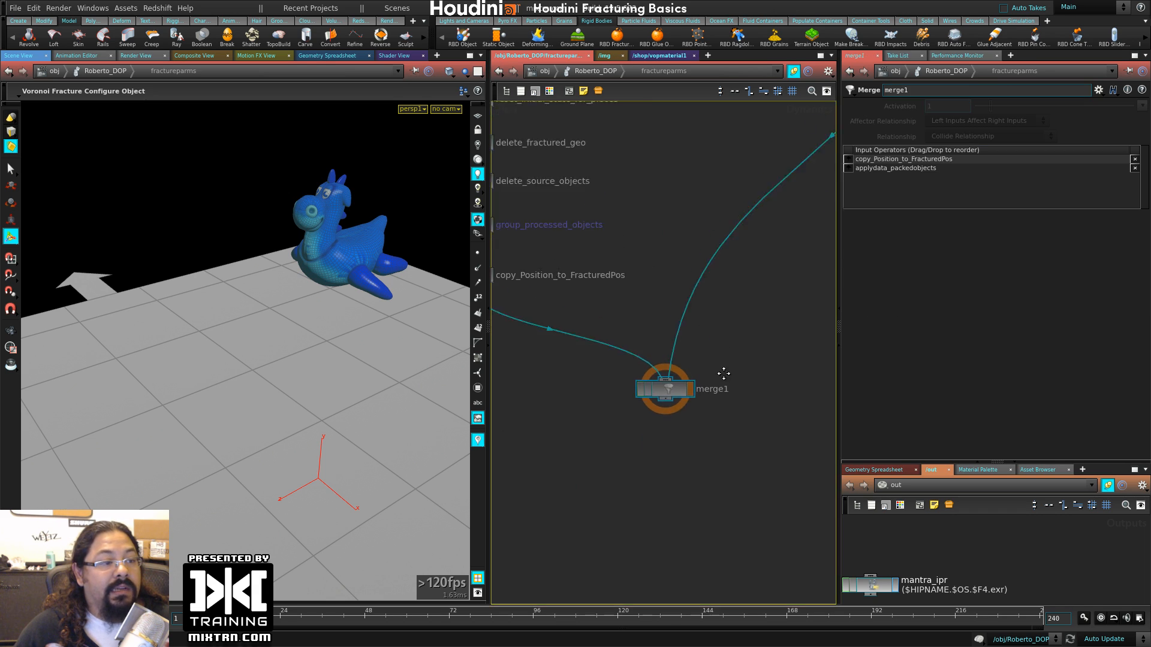
scroll(680, 422, up, 5)
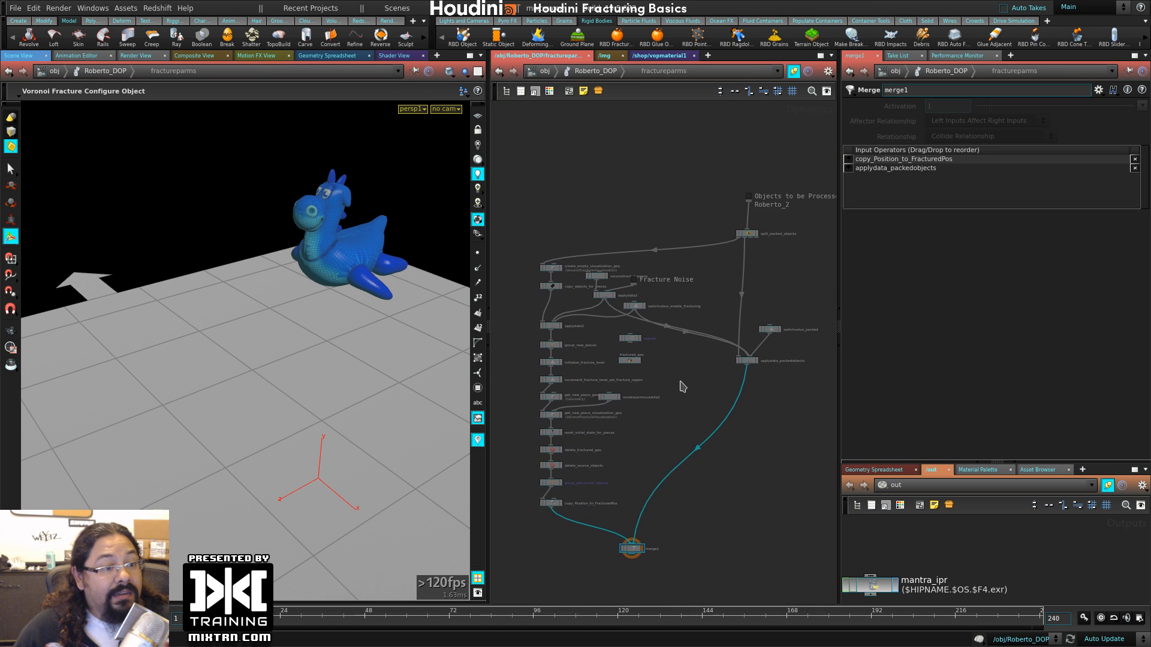
drag(488, 273, 322, 267)
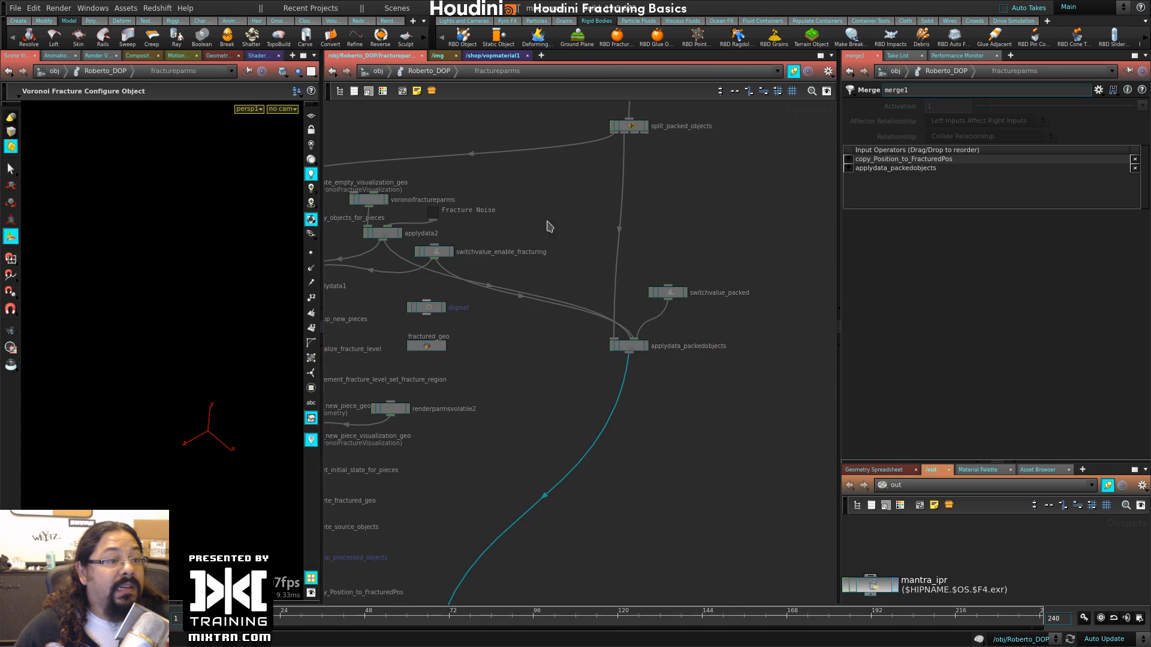
middle_drag(601, 158, 708, 228)
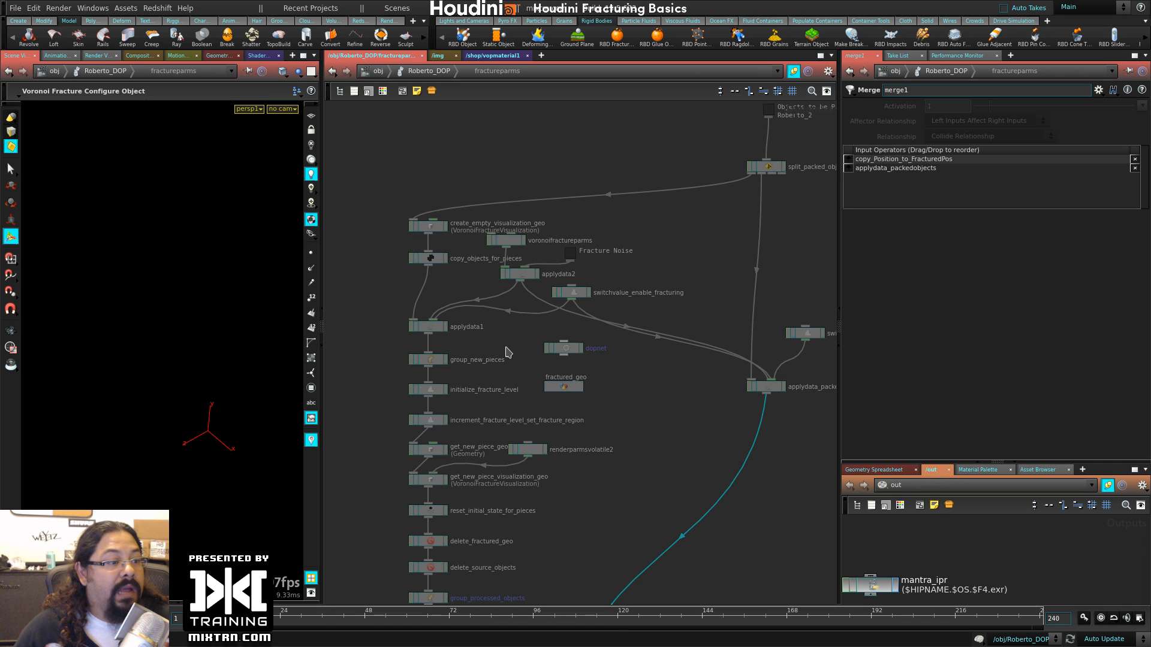
middle_drag(506, 348, 532, 251)
middle_drag(591, 295, 598, 214)
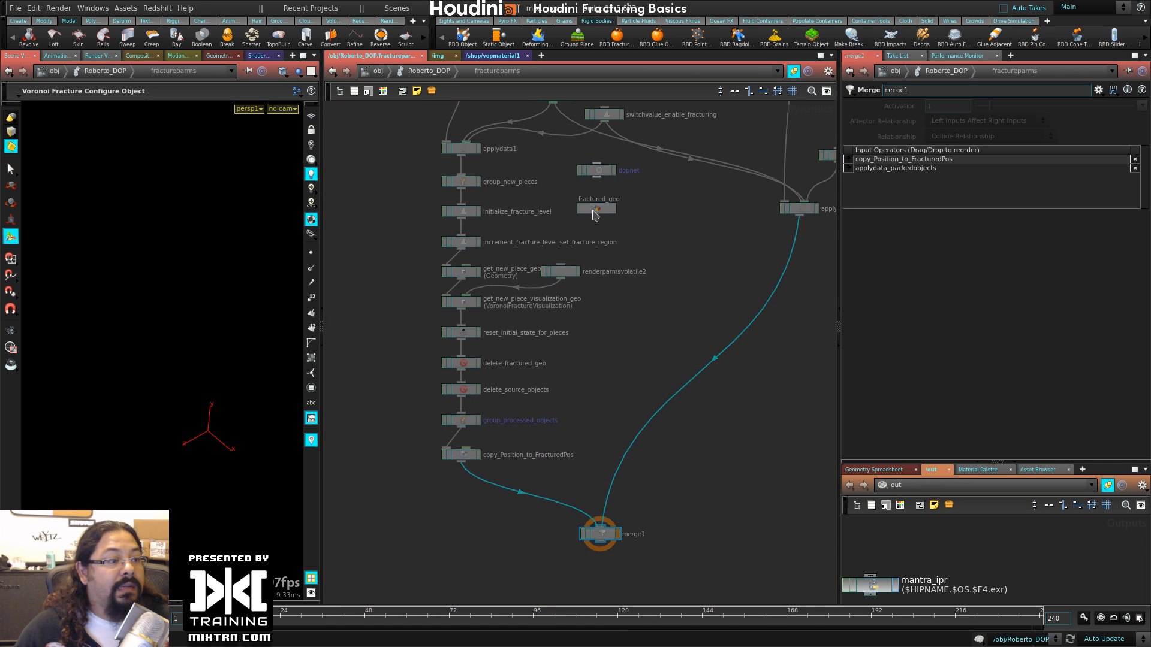
click(598, 208)
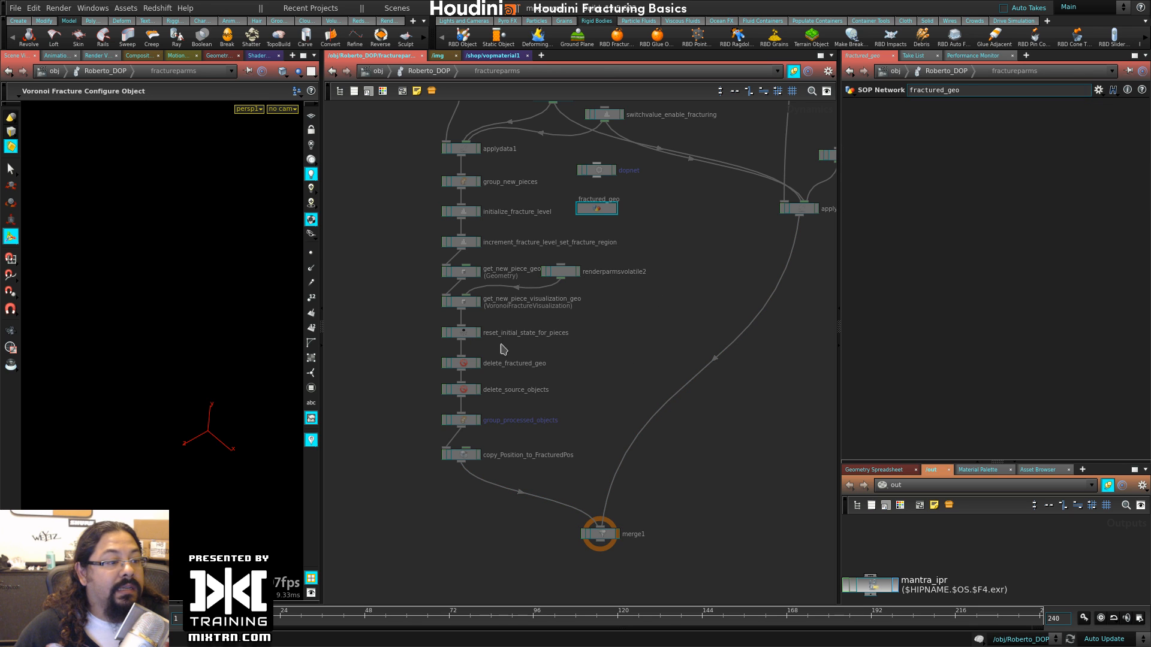
key(u)
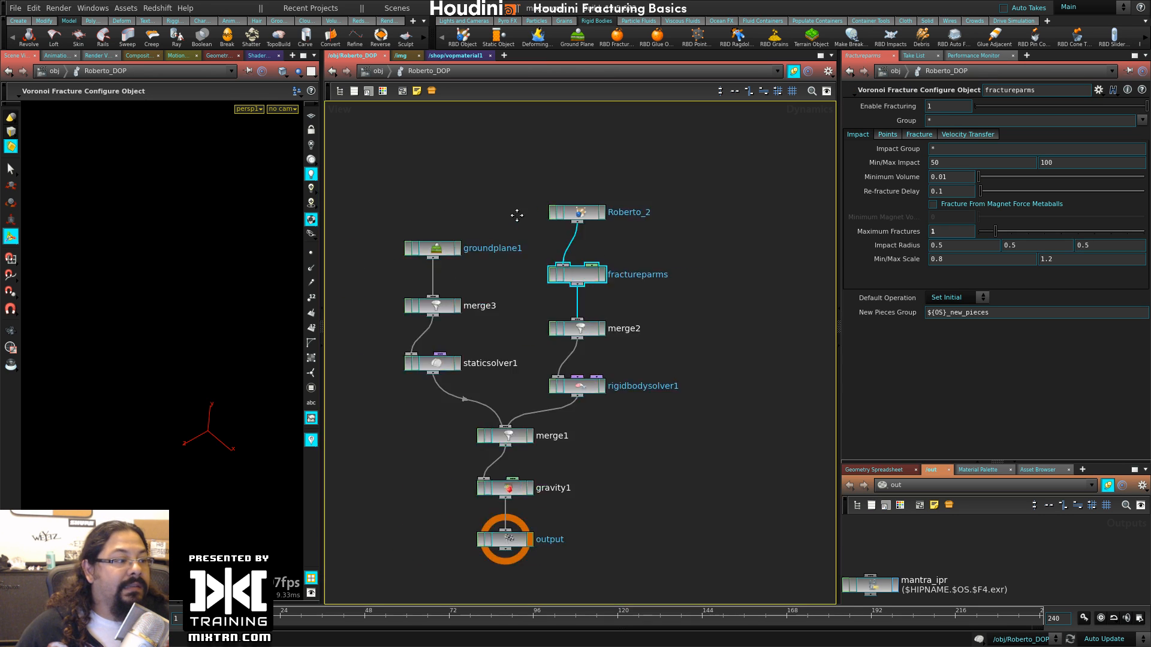
- Enlarge the scene view, play the simulation to examine the pieces of Roberto_2 after impact, and return to the first frame
drag(323, 213, 517, 213)
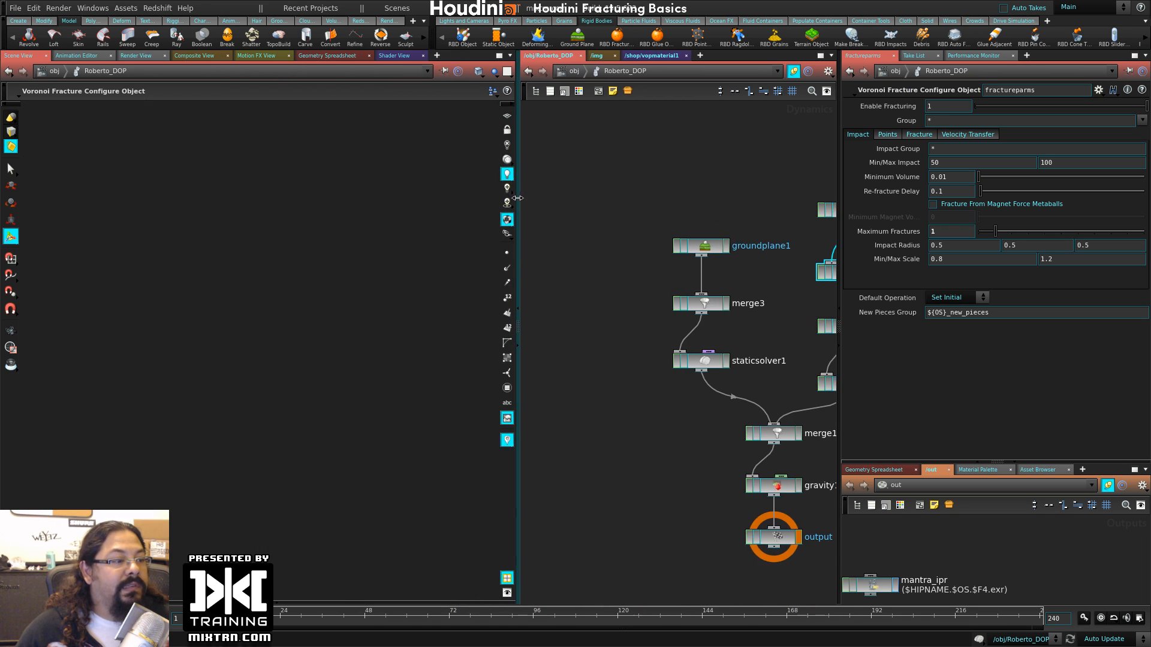
middle_drag(645, 528, 580, 445)
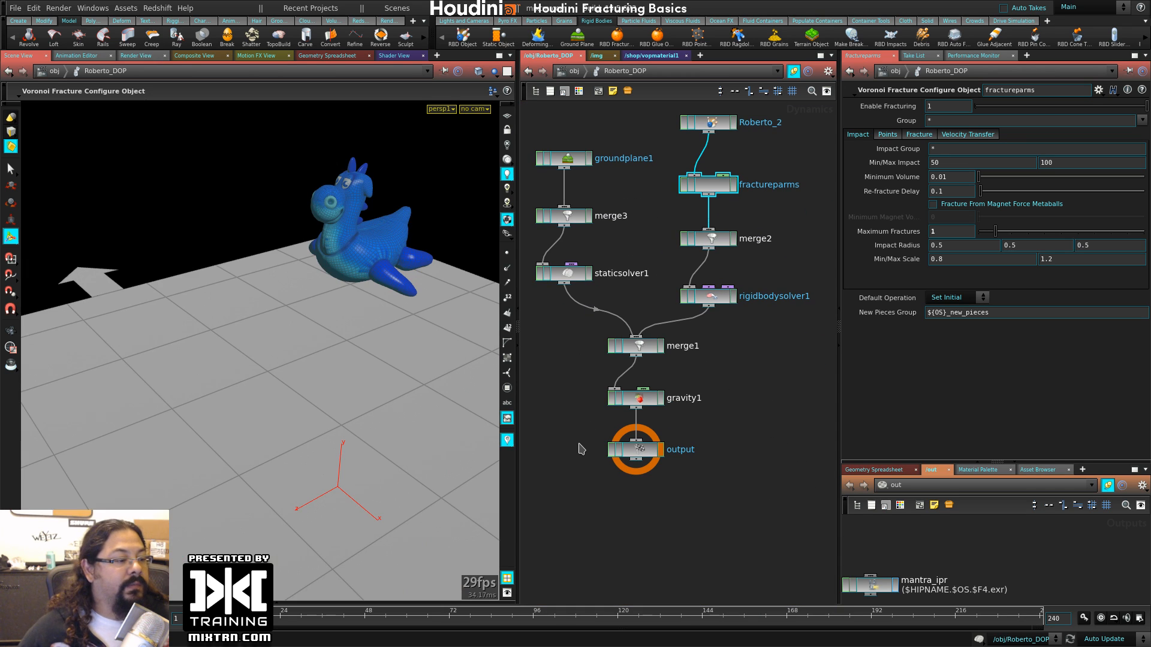
key(Up)
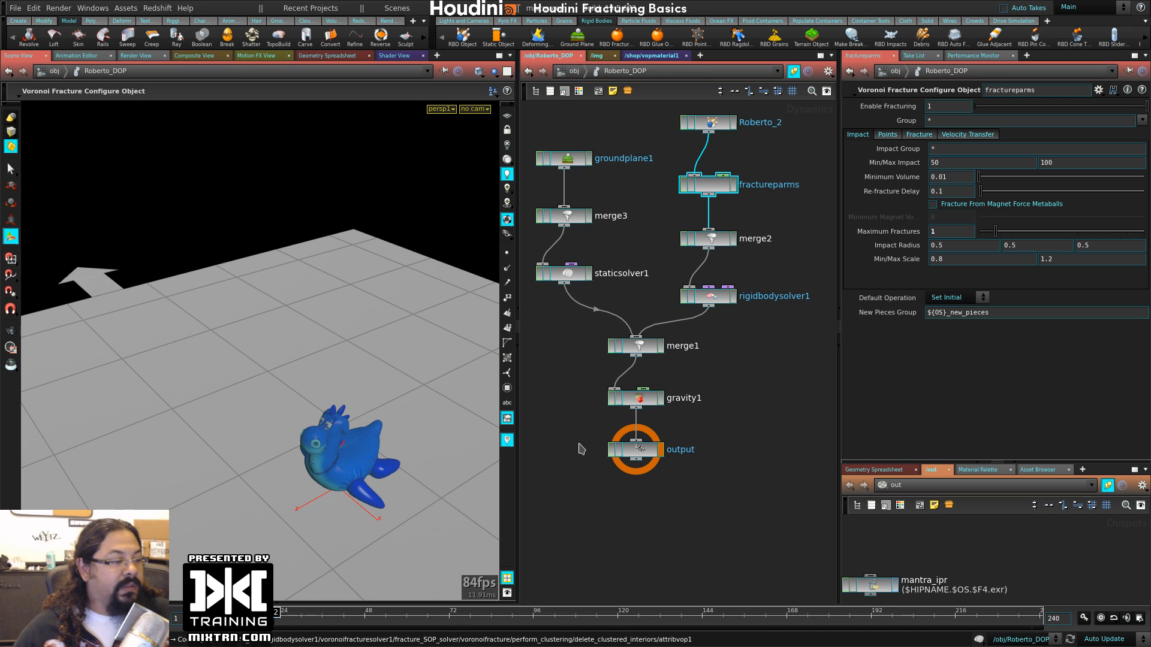
key(Up)
alt+drag(344, 505, 337, 362)
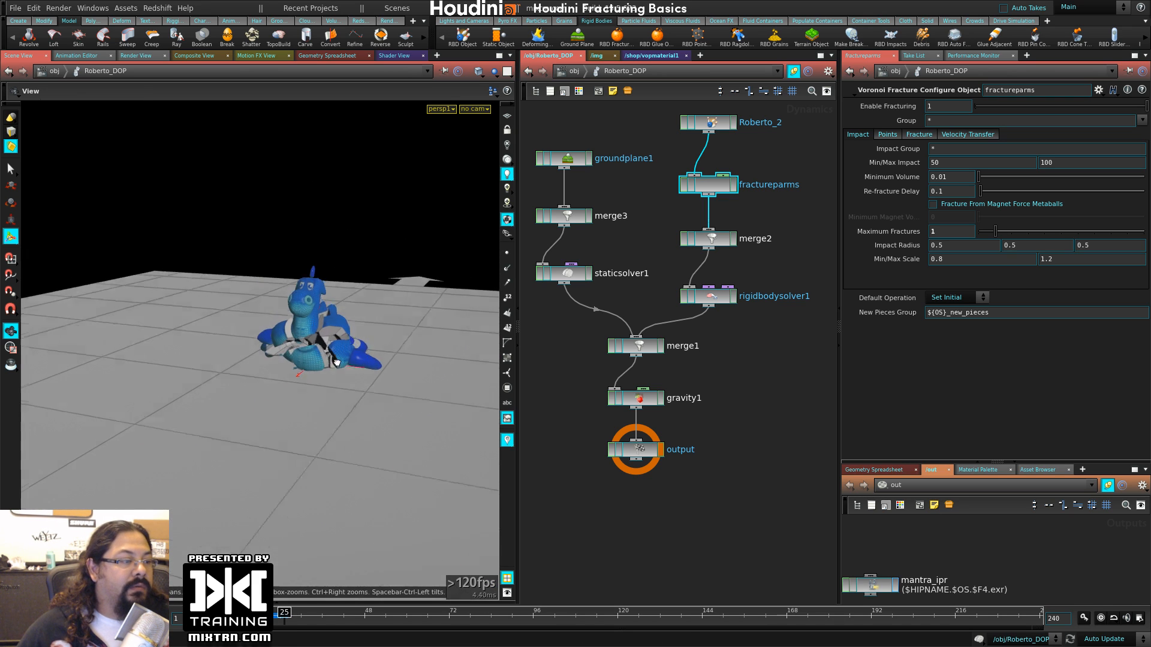
key(Escape)
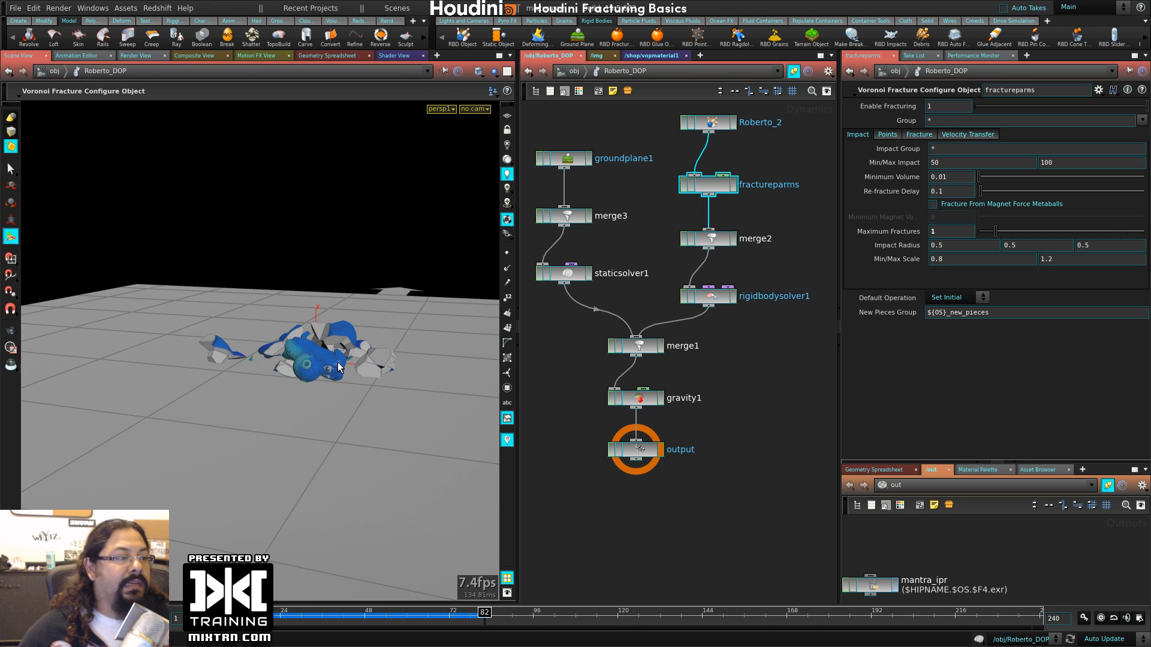
right_drag(255, 361, 327, 381)
drag(330, 383, 387, 463)
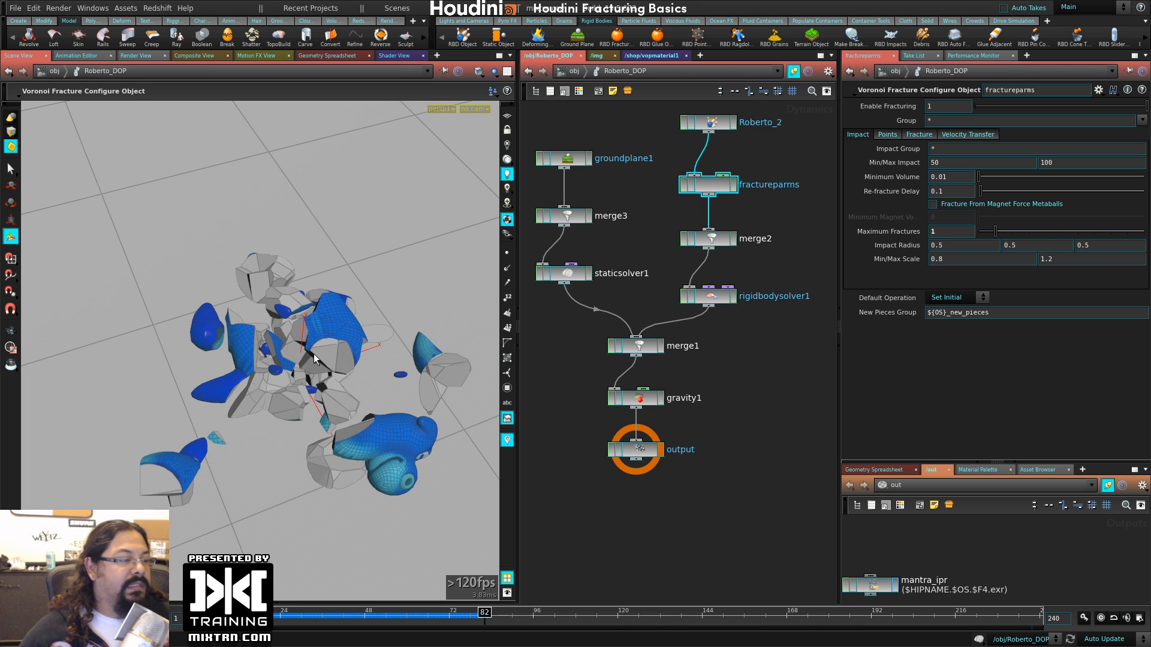
key(ctrl+Up)
key(Up)
key(ctrl+Up)
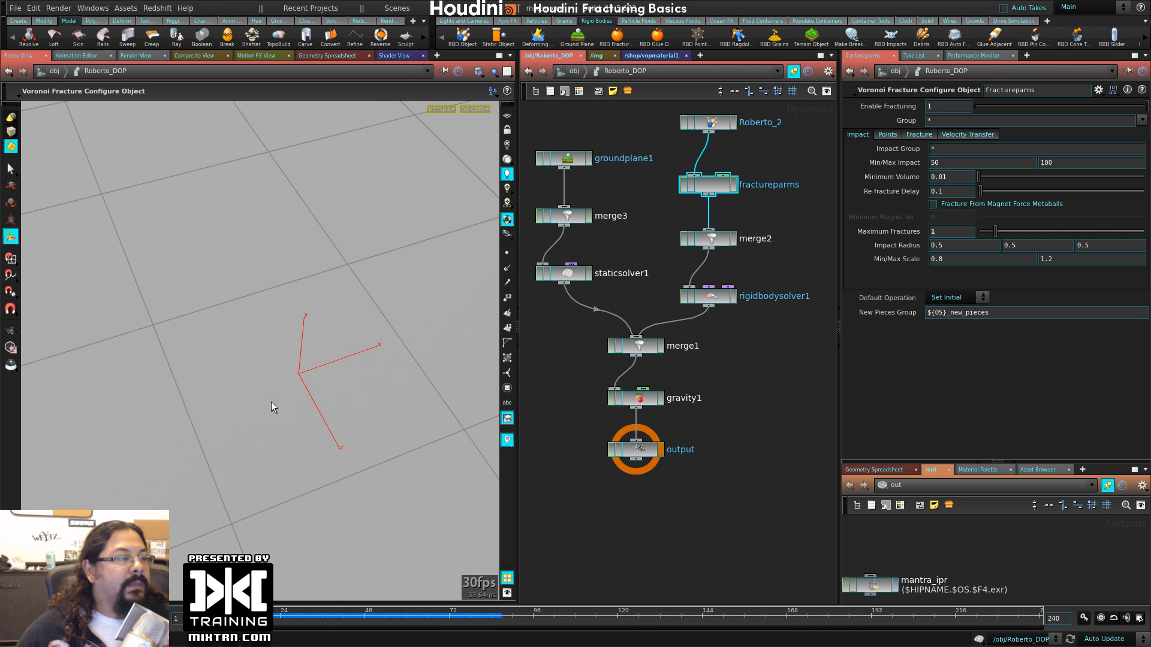
- Select Roberto_2 at the object level and rotate it to about 139.55 degrees around X so it falls head first
alt+right_drag(271, 402, 236, 430)
alt+drag(236, 431, 332, 388)
alt+middle_drag(331, 387, 328, 445)
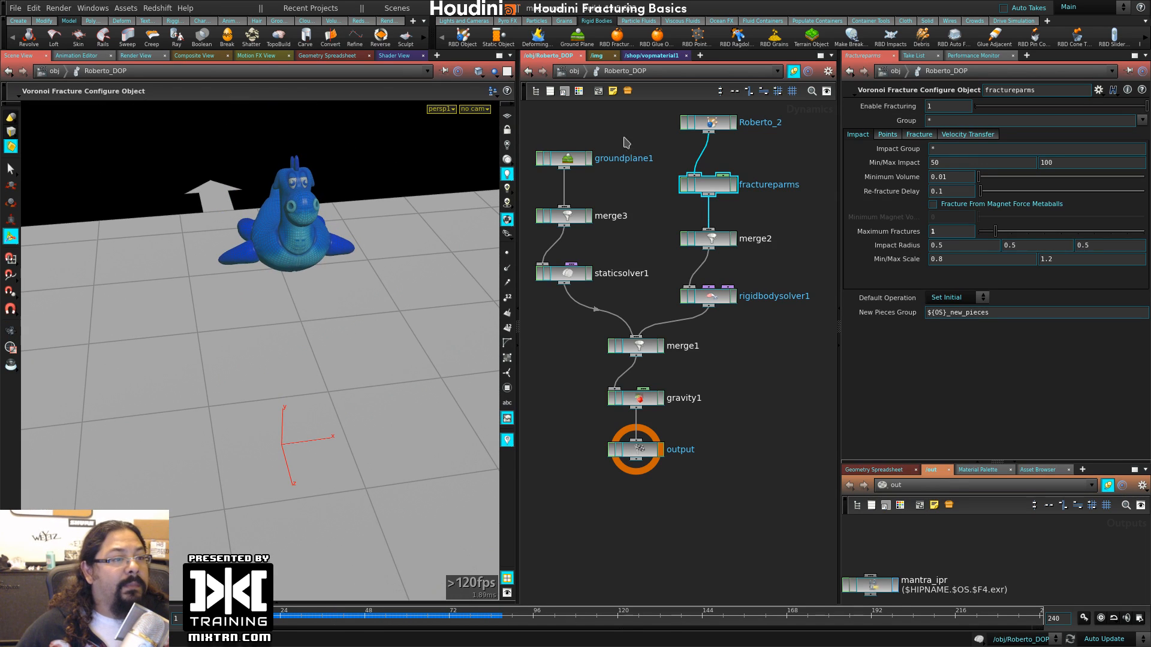
click(572, 73)
drag(599, 141, 692, 201)
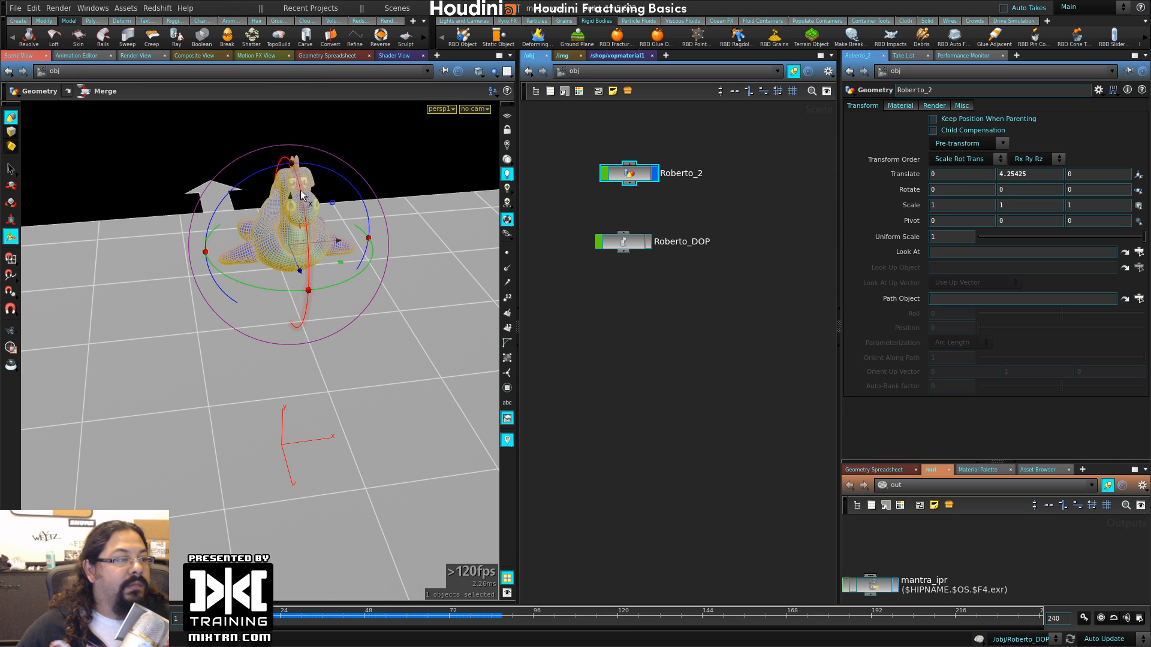
drag(301, 193, 305, 319)
alt+drag(266, 364, 321, 327)
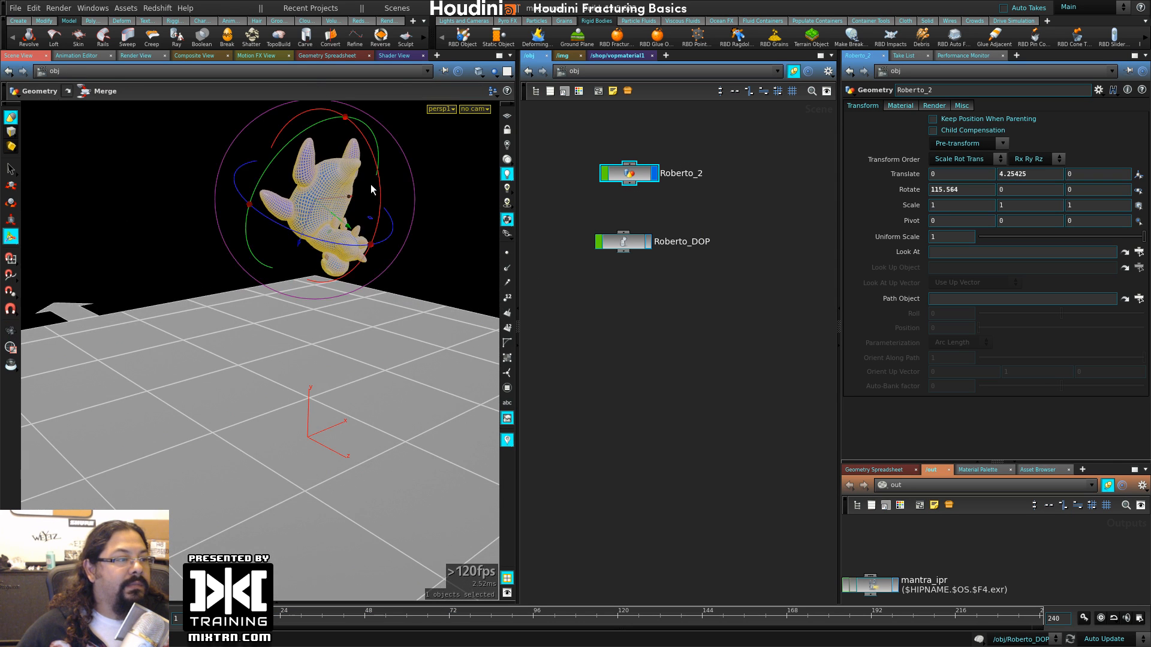
drag(371, 186, 376, 217)
- Play the simulation with the rotated Roberto_2, examine the fracture up close at ground level, and rewind to the start
key(Up)
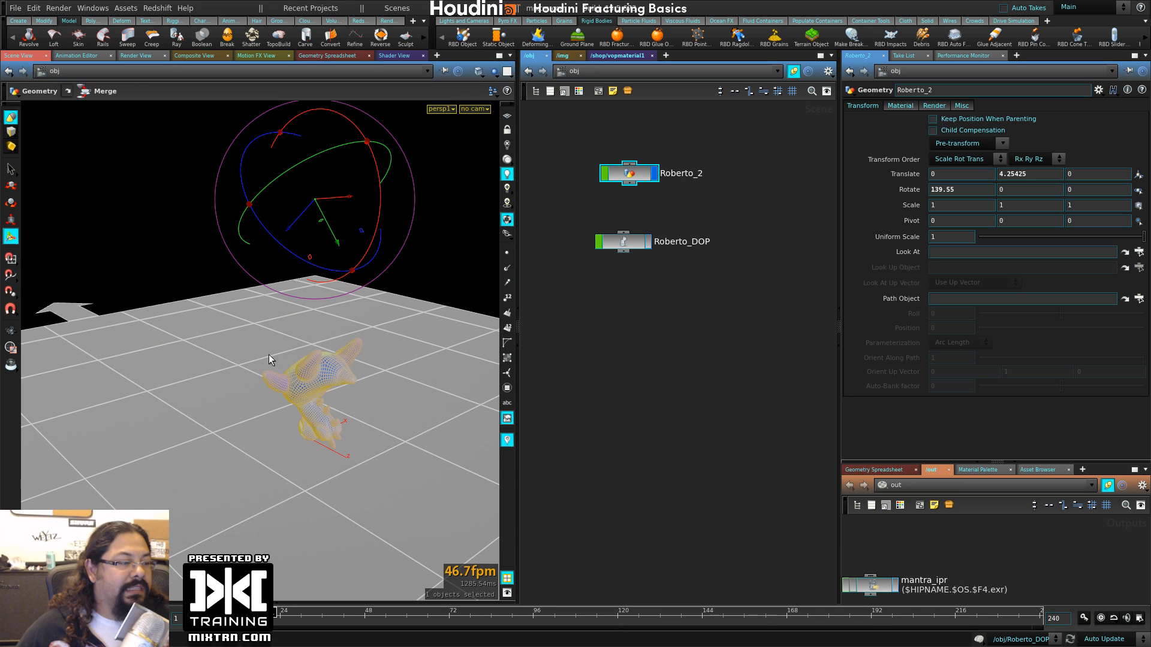
key(Up)
alt+right_drag(282, 468, 382, 456)
alt+drag(383, 456, 354, 413)
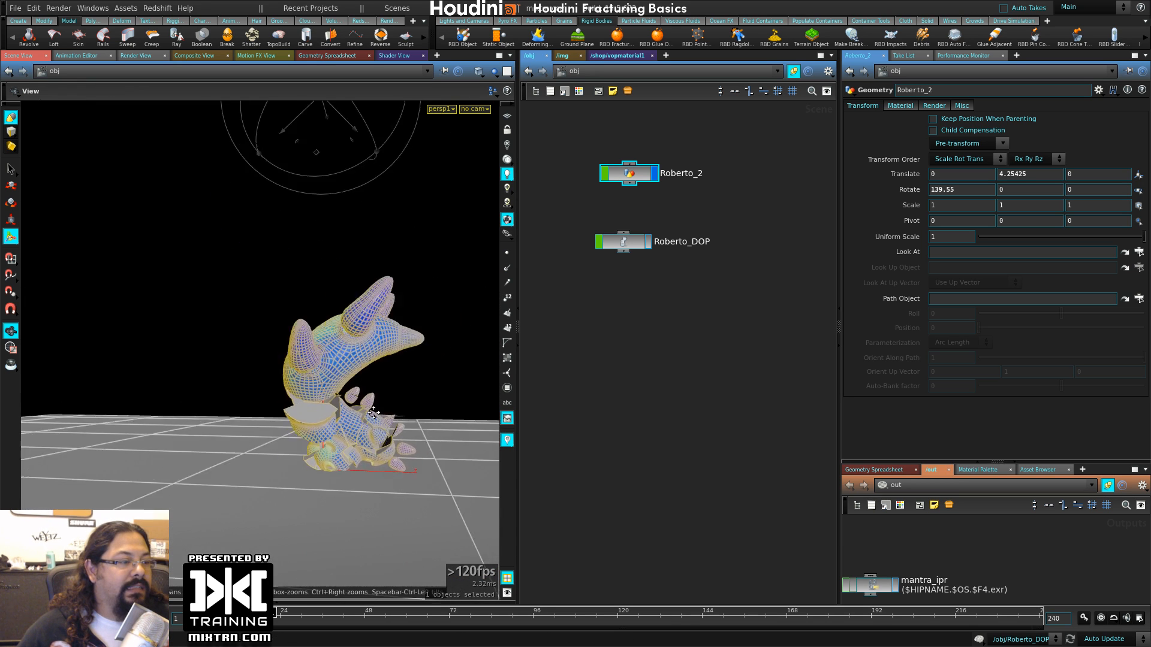
alt+right_drag(354, 414, 404, 424)
mouse_move(403, 423)
alt+mouse_down()
mouse_move(470, 435)
mouse_move(386, 432)
alt+mouse_up()
key(ctrl+Up)
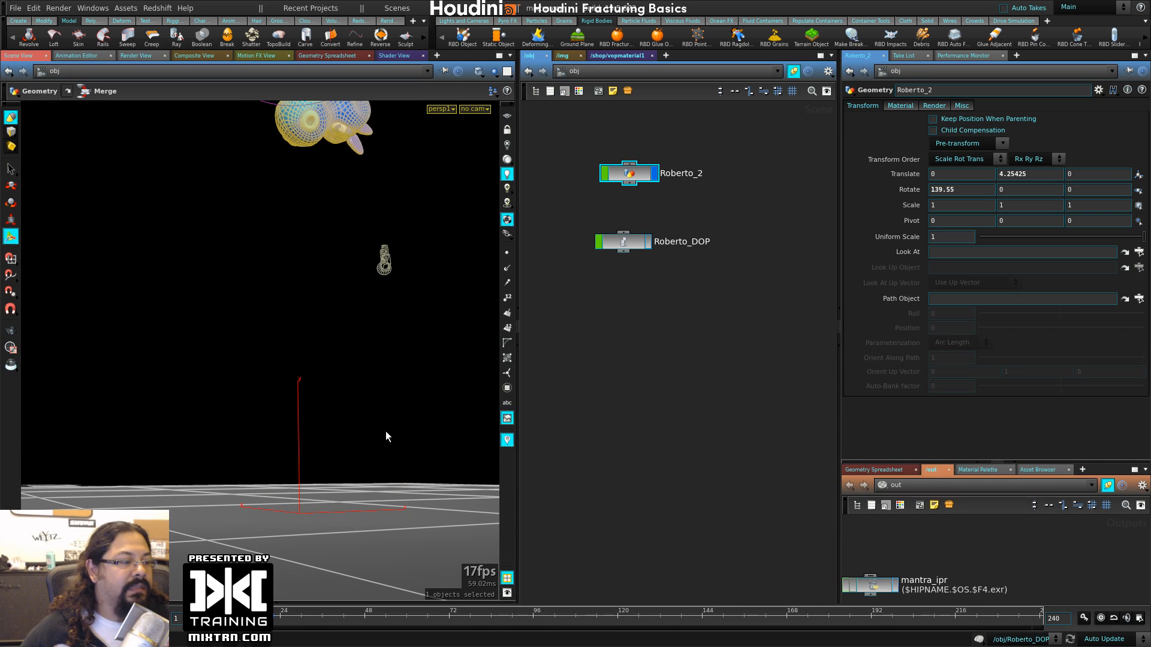
- Replay the head-first fall, view the breakup from above, and select the Roberto_DOP network
key(Up)
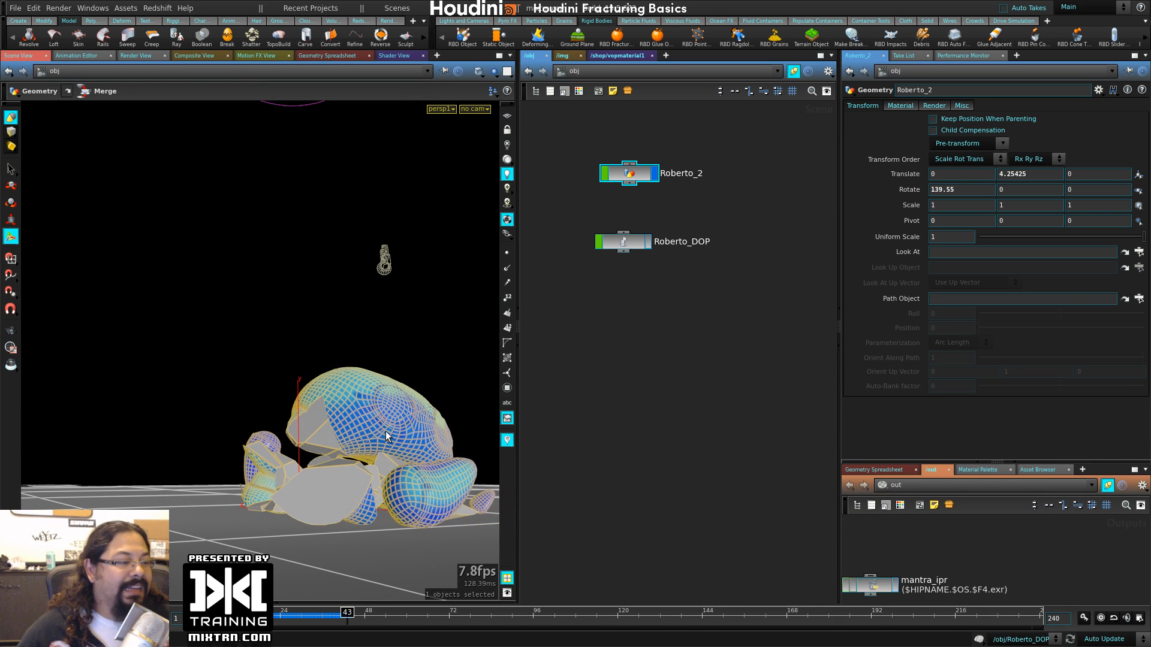
alt+drag(386, 436, 186, 298)
drag(348, 616, 281, 603)
key(ctrl+Up)
key(Up)
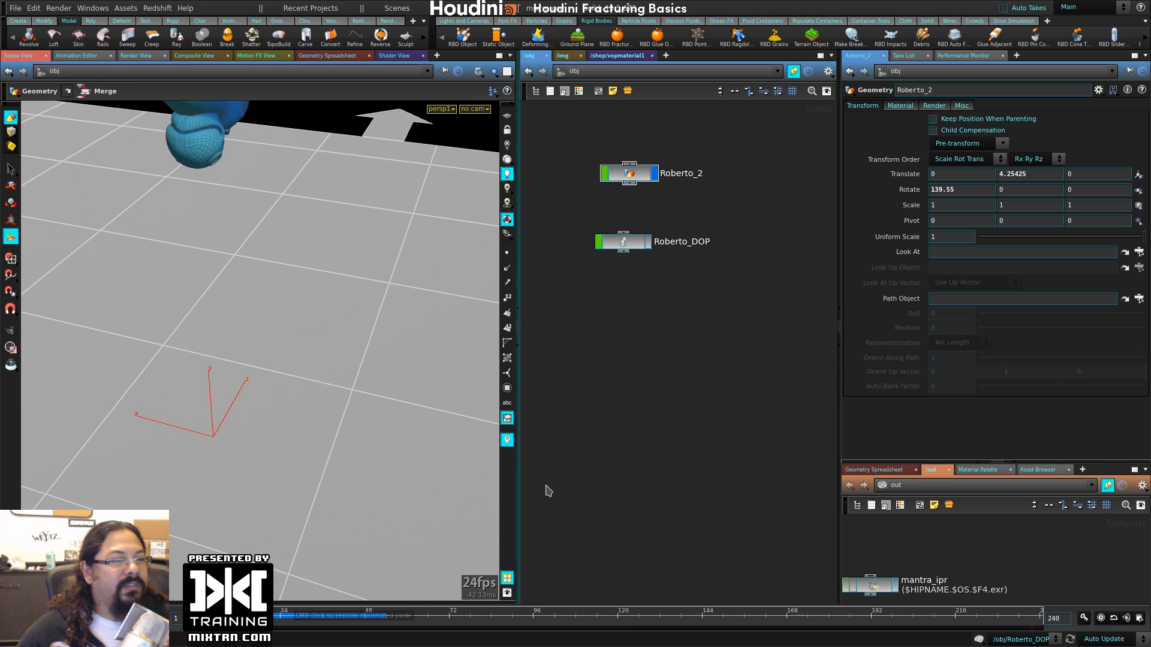
click(623, 241)
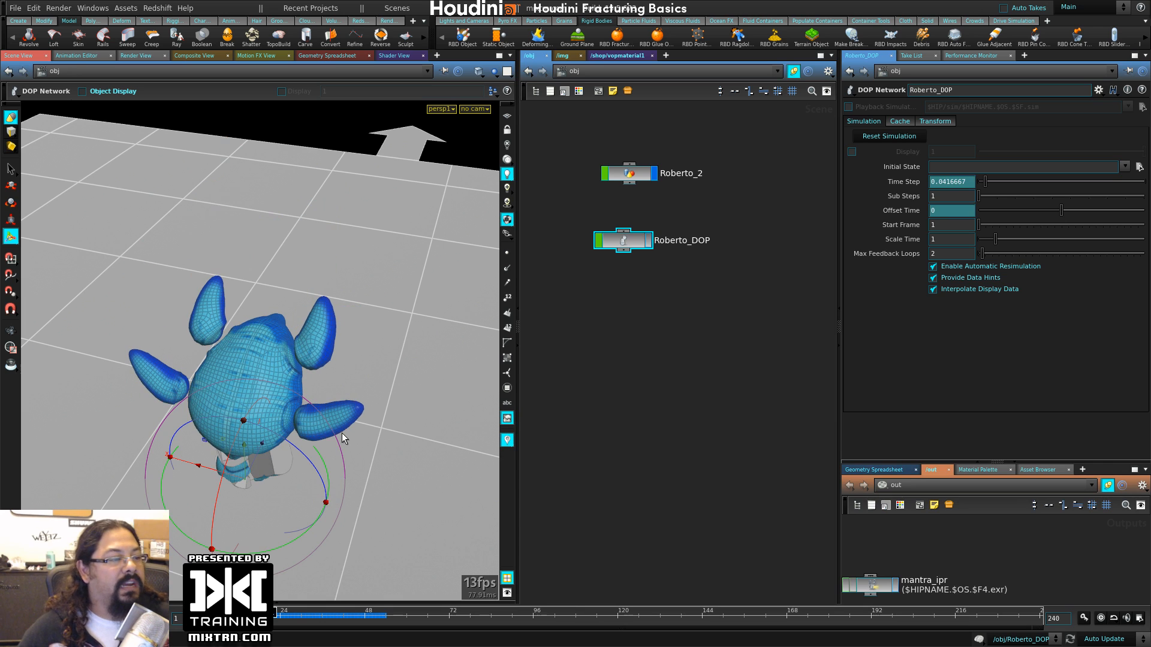
- Set the Sub Steps of Roberto_DOP to 3 and replay the head-first fall from a ground-level view, rewinding to the start
key(Escape)
key(Return)
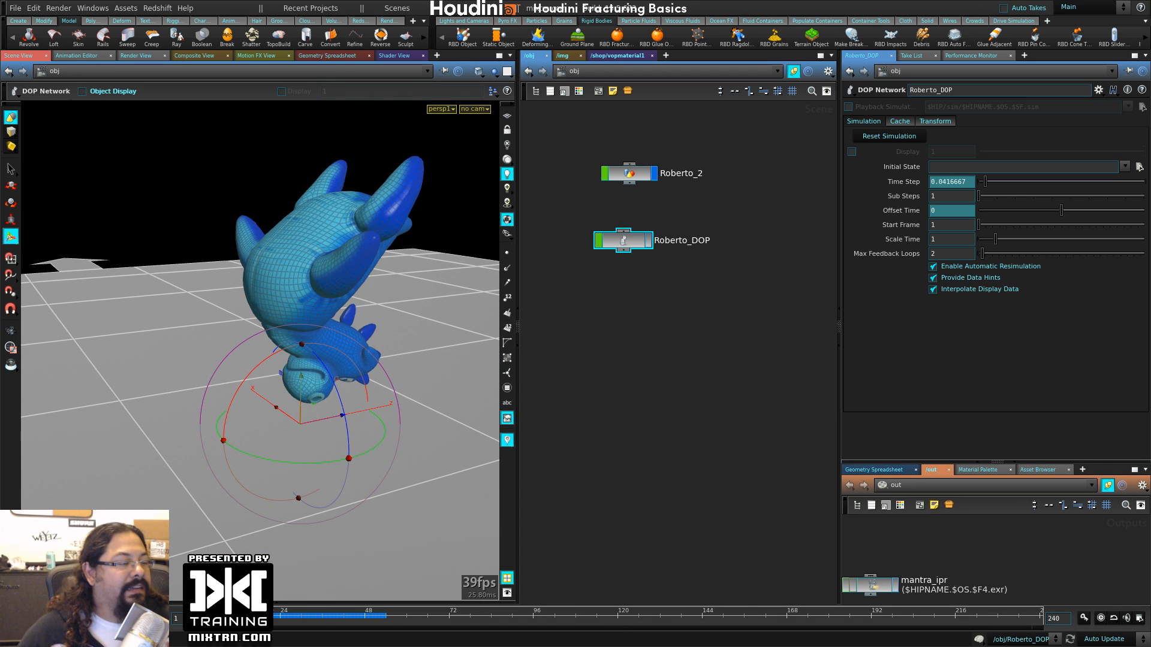
alt+drag(441, 462, 395, 413)
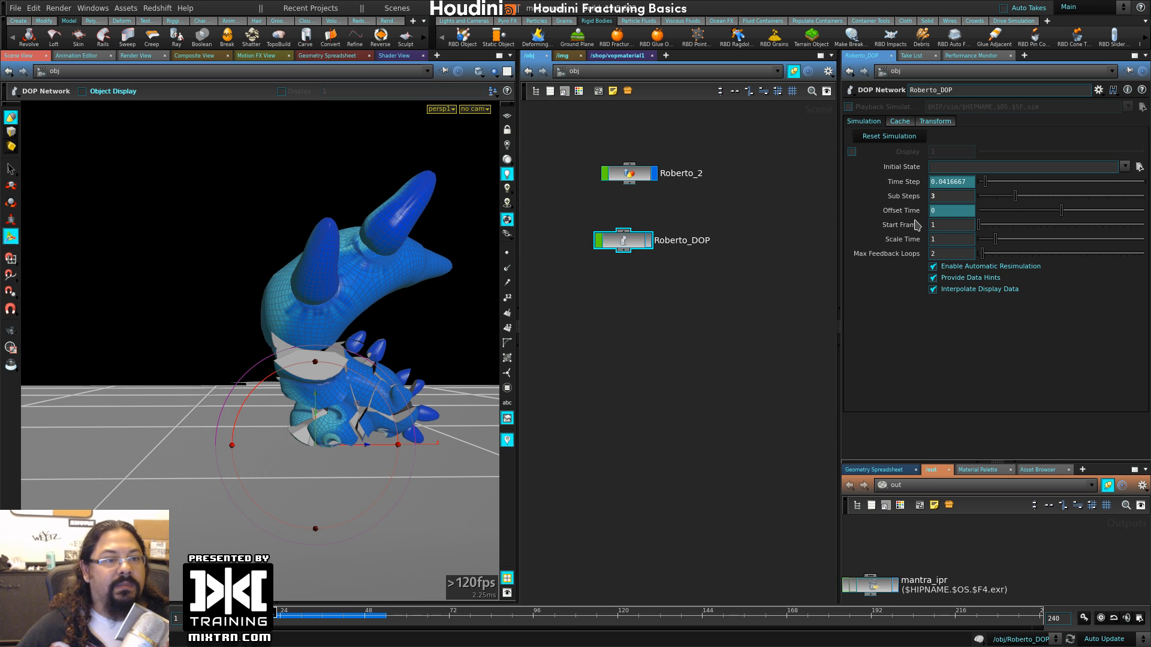
key(ctrl+Up)
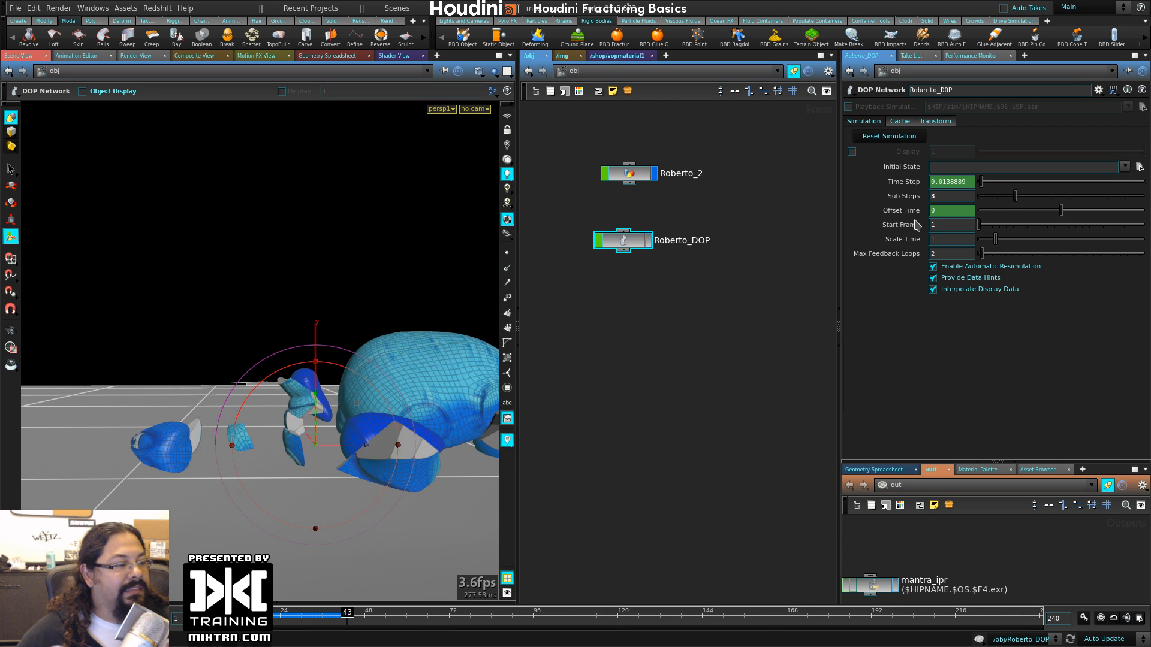
key(ctrl+Up)
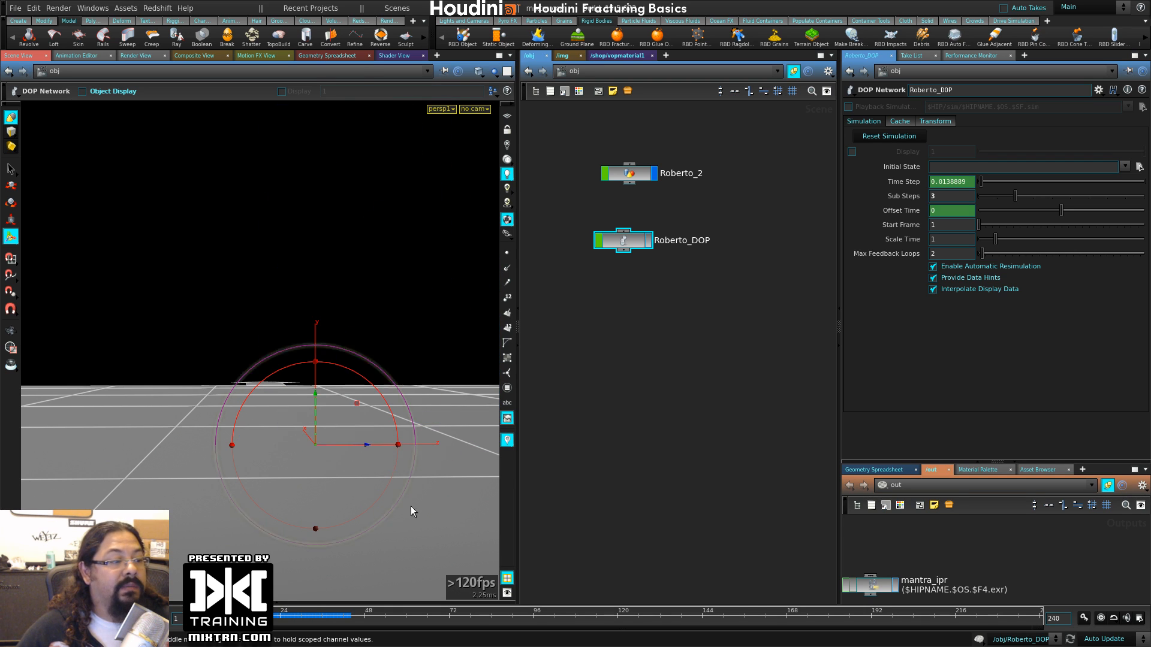
- Set the Sub Steps of Roberto_DOP back to 1
drag(947, 196, 892, 207)
text(1)
key(Return)
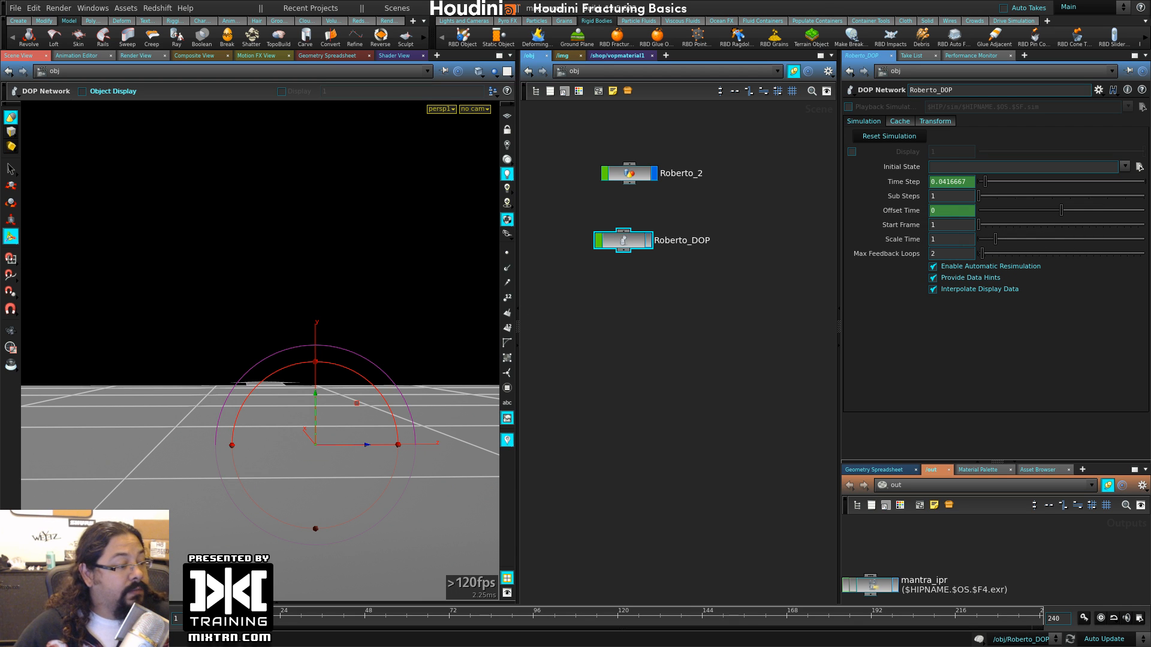
- Bring up the fractureparms settings inside the Roberto_DOP network and replay the fall
double_click(624, 239)
alt+middle_drag(336, 418, 349, 522)
middle_drag(736, 190, 726, 273)
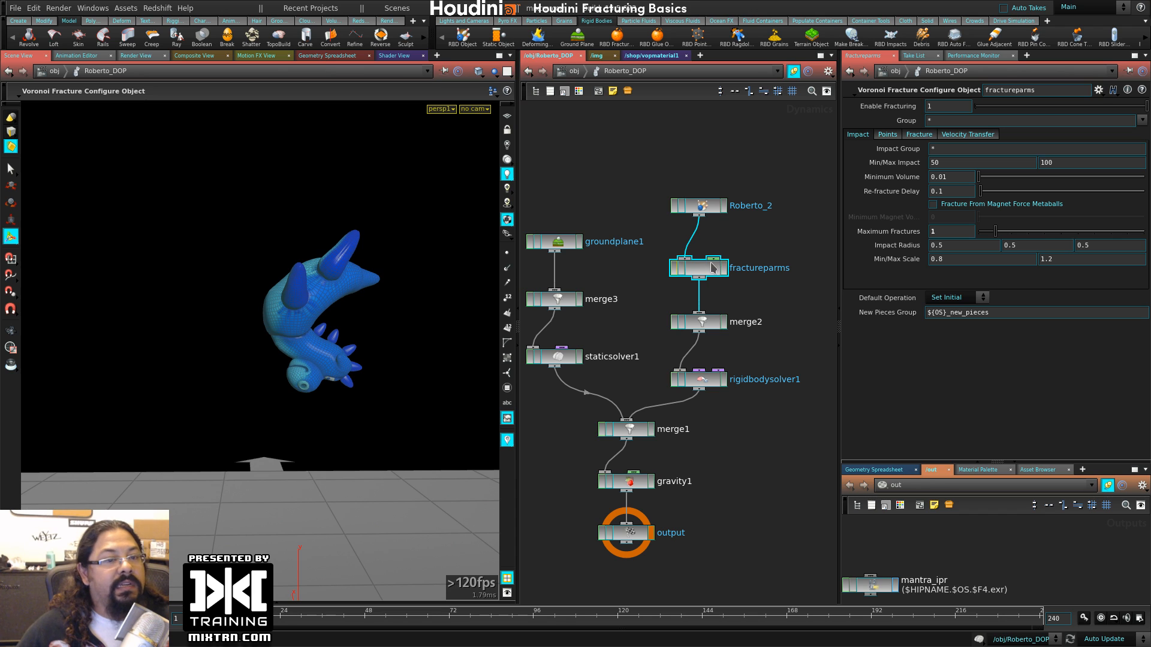
key(Up)
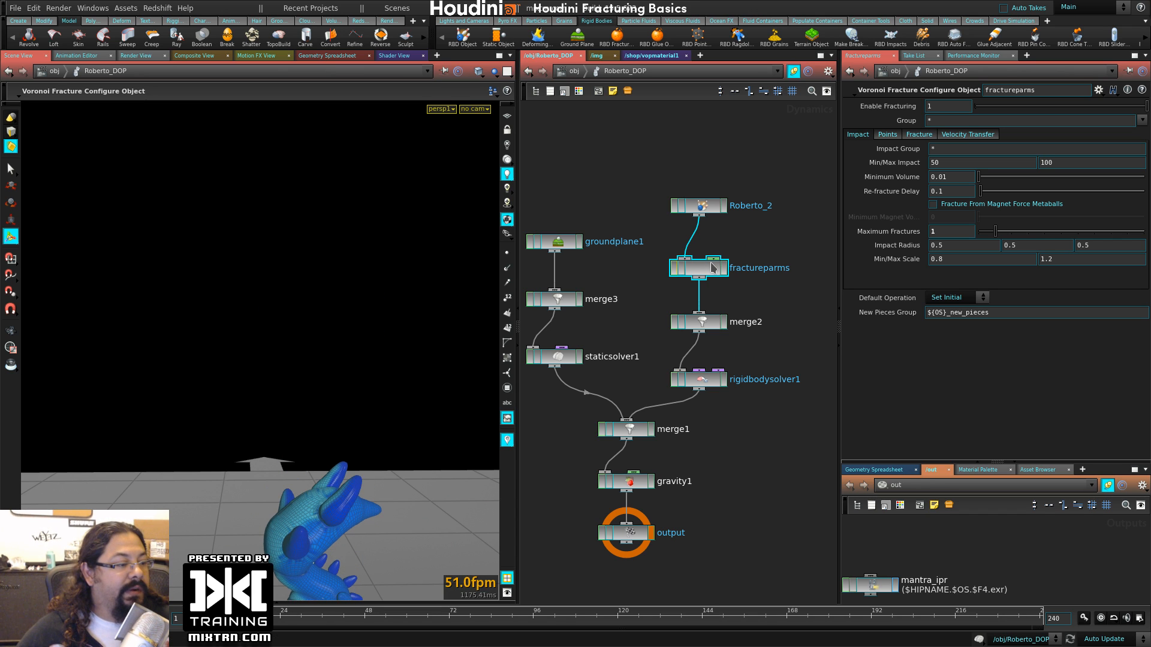
alt+middle_drag(337, 497, 338, 412)
alt+drag(340, 418, 419, 466)
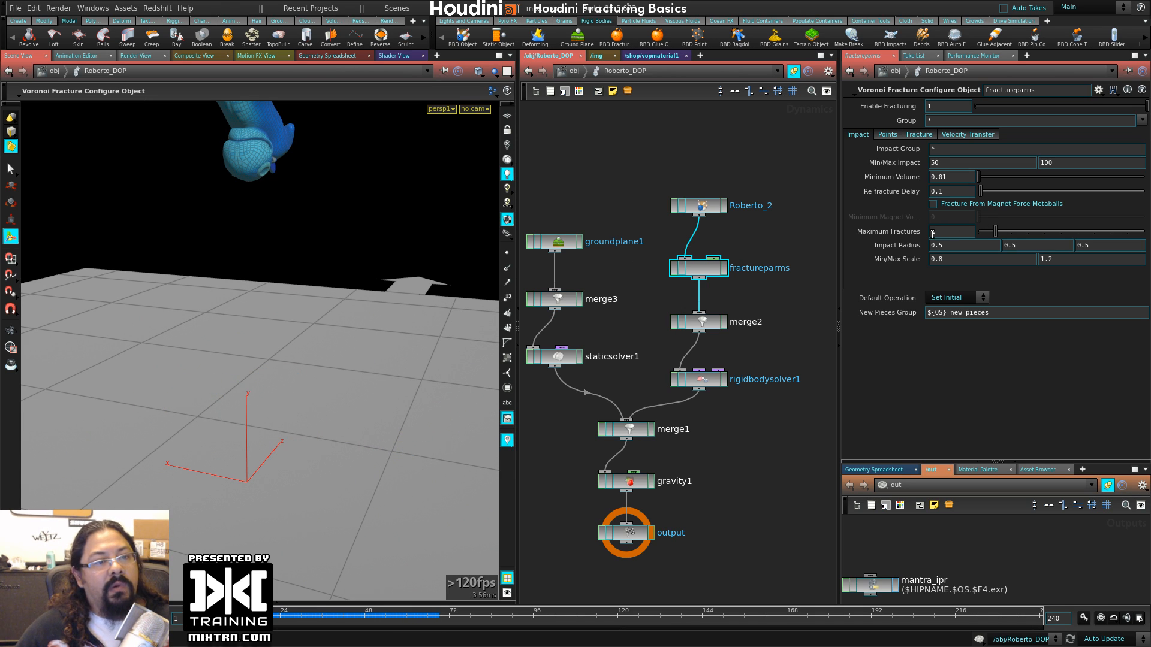
- Set the Maximum Fractures of fractureparms to 2 and replay the fall, examining the breakup from several angles
click(964, 230)
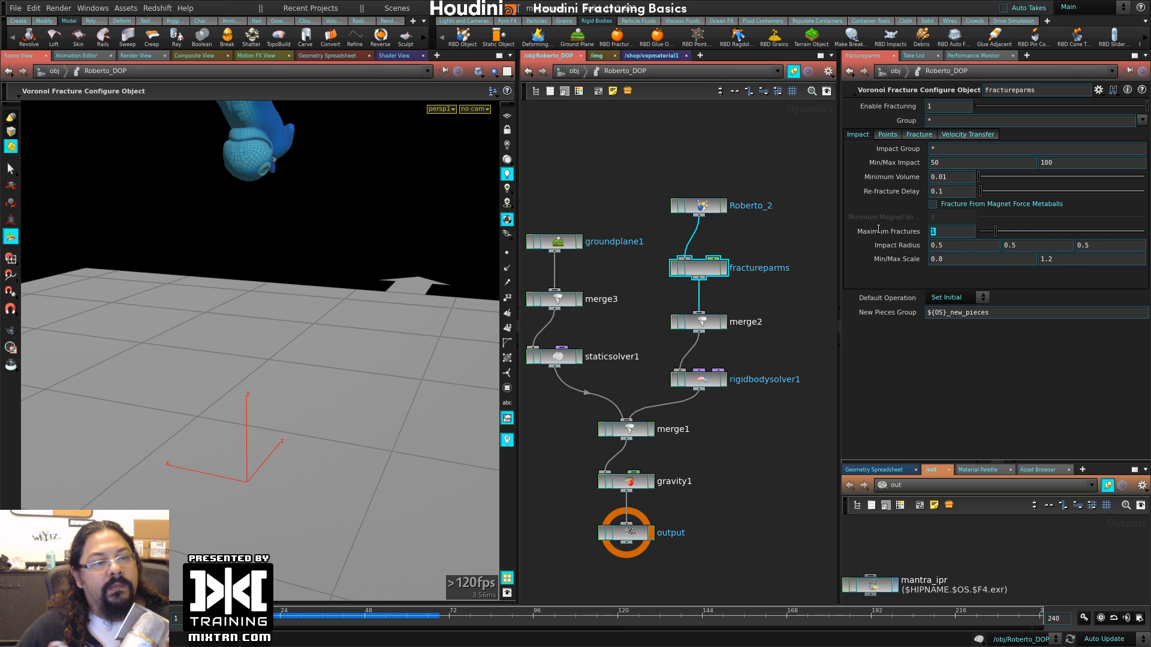
text(2)
key(Return)
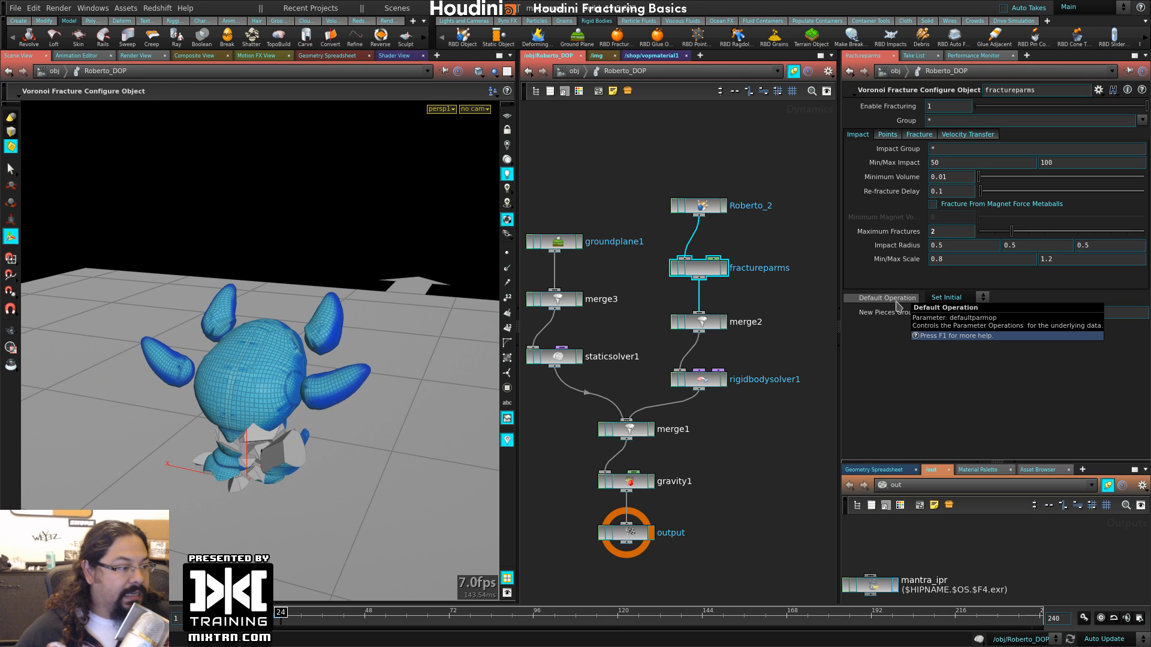
alt+drag(346, 422, 279, 424)
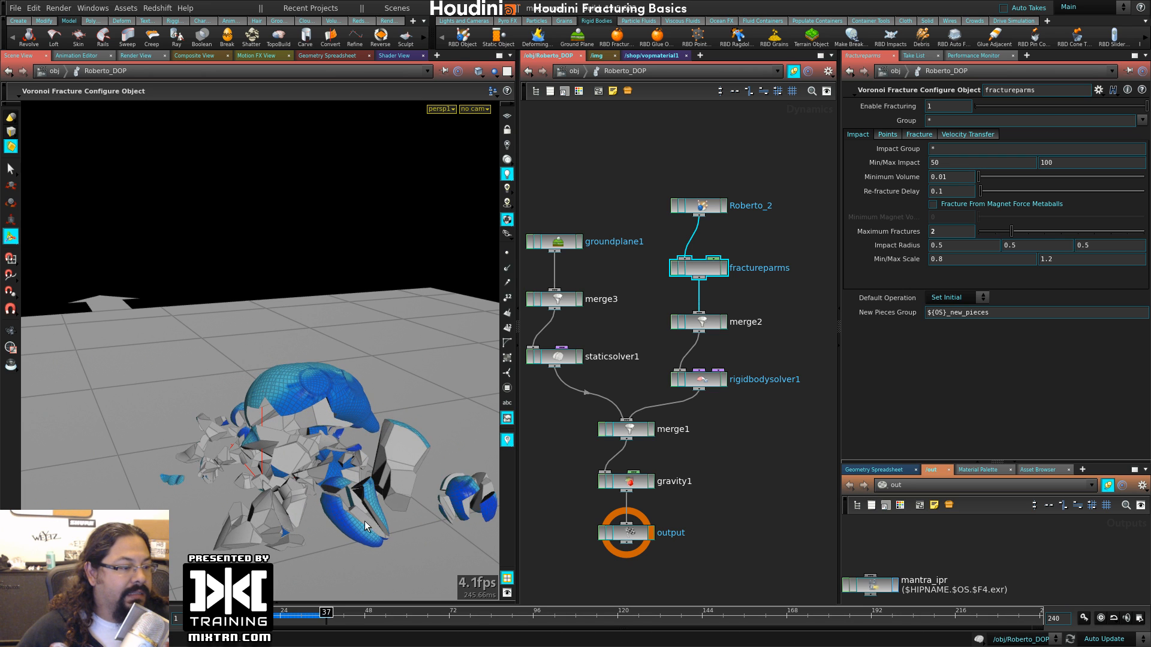
alt+drag(307, 518, 367, 524)
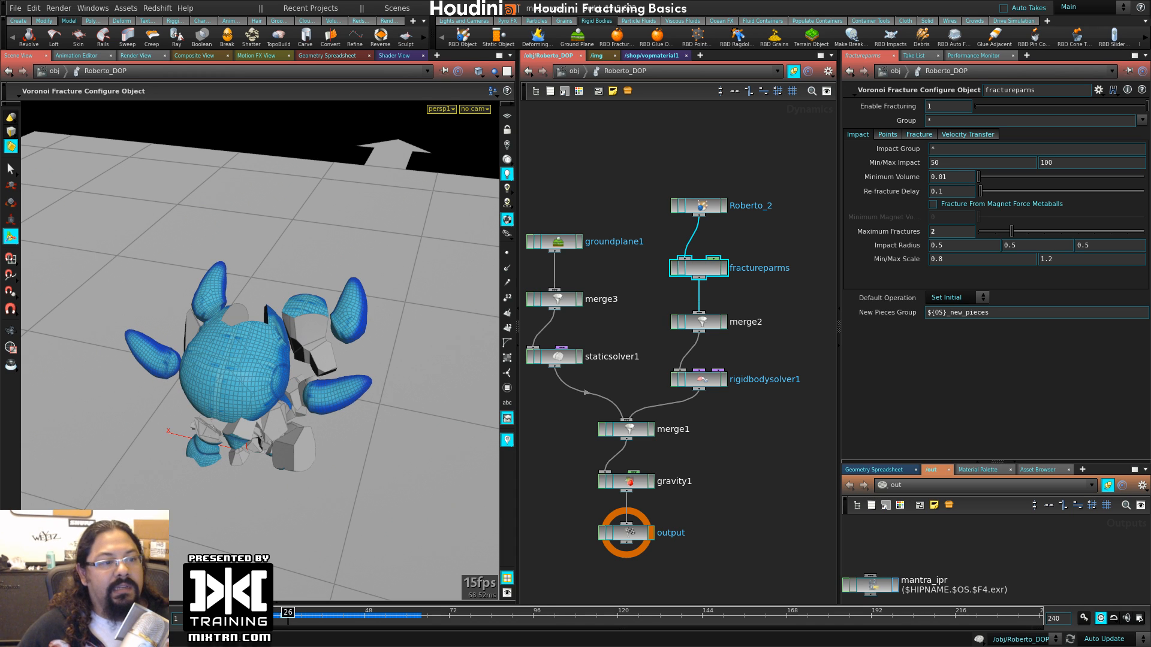
- Open the Roberto_DOP parameters in a separate window and set Sub Steps to 3
right_click(634, 76)
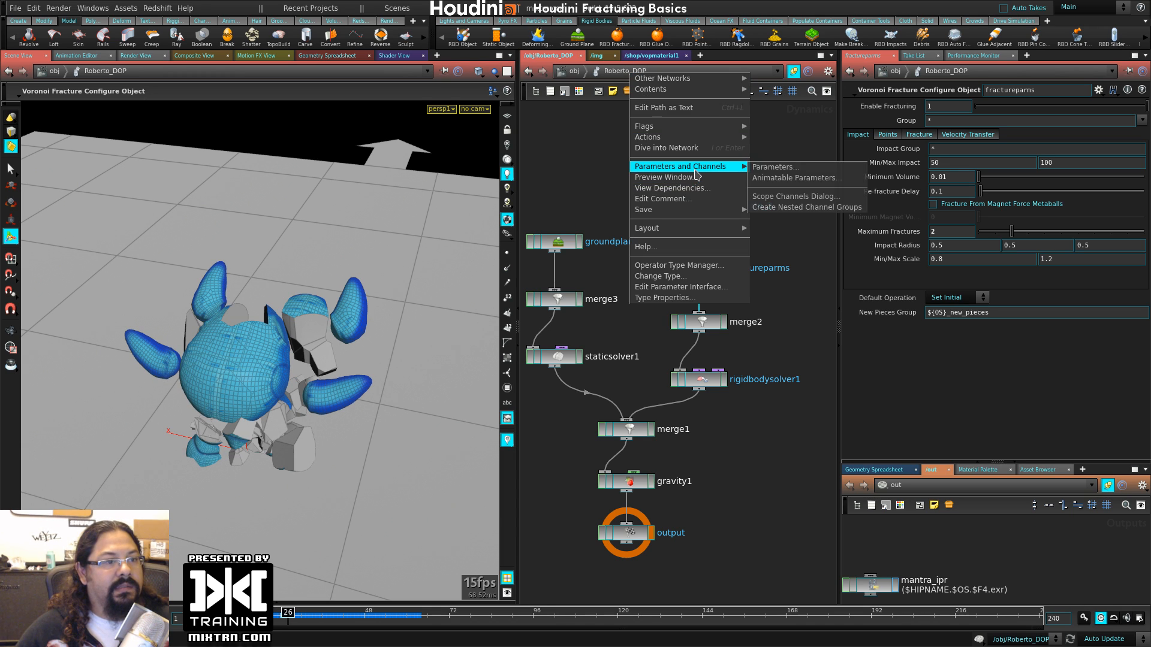
click(785, 168)
drag(792, 165, 759, 167)
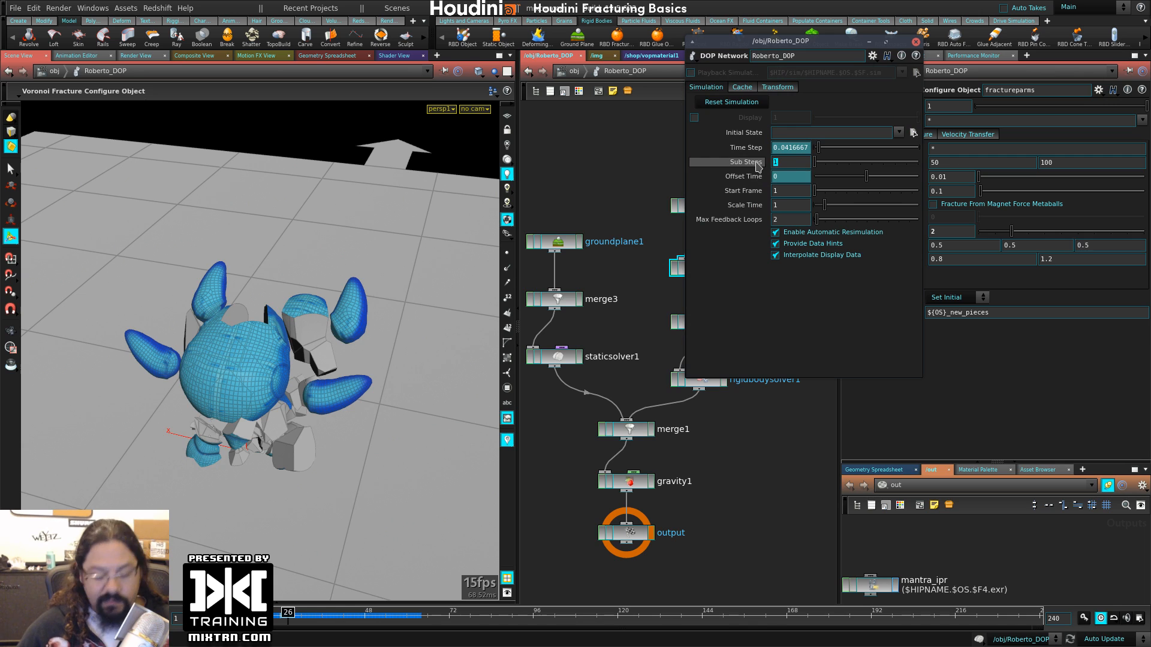
text(3)
key(Return)
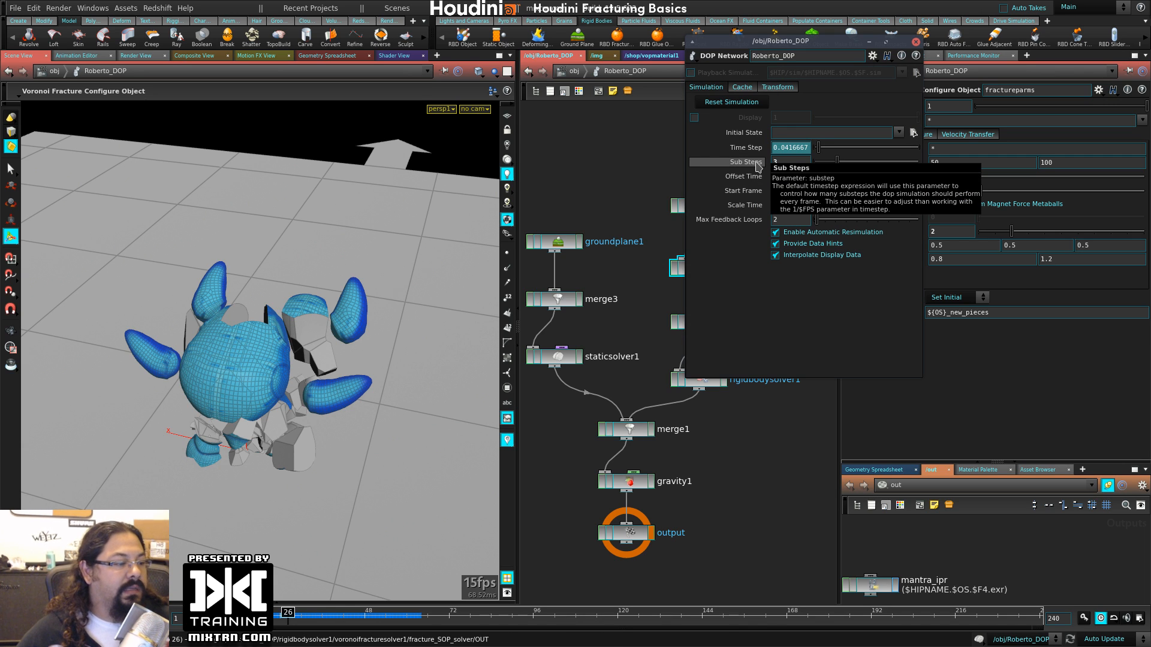
- Replay the simulation, scrub through the frames to inspect the shattering, and close the floating Roberto_DOP parameter window
key(ctrl+Up)
key(Up)
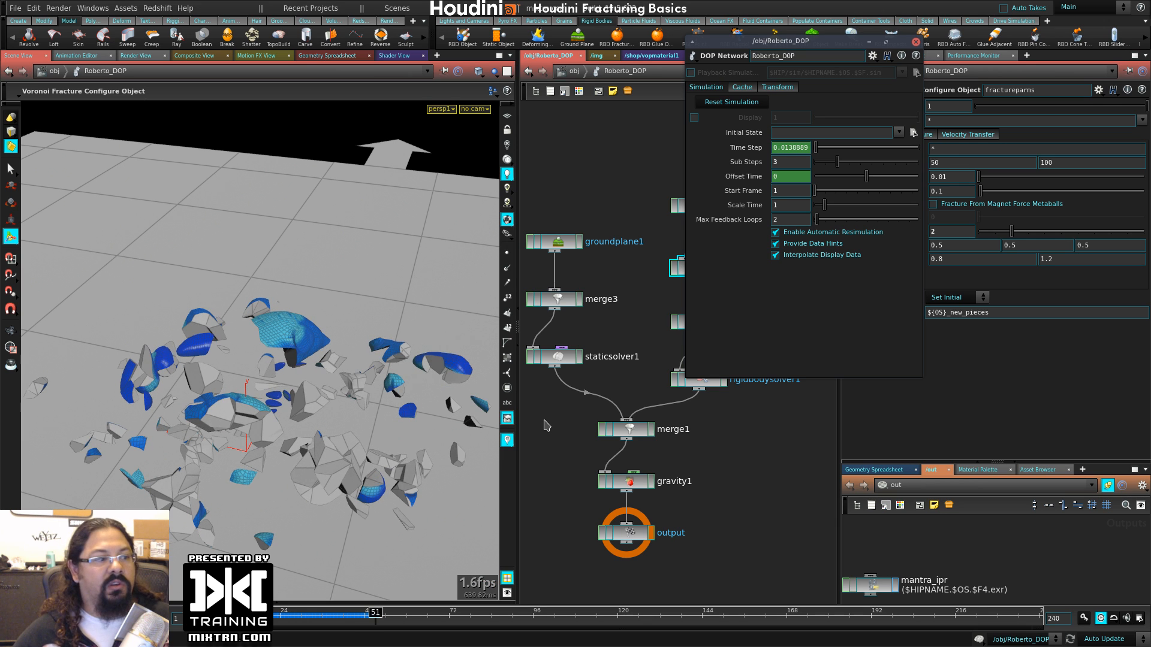
key(ctrl+Up)
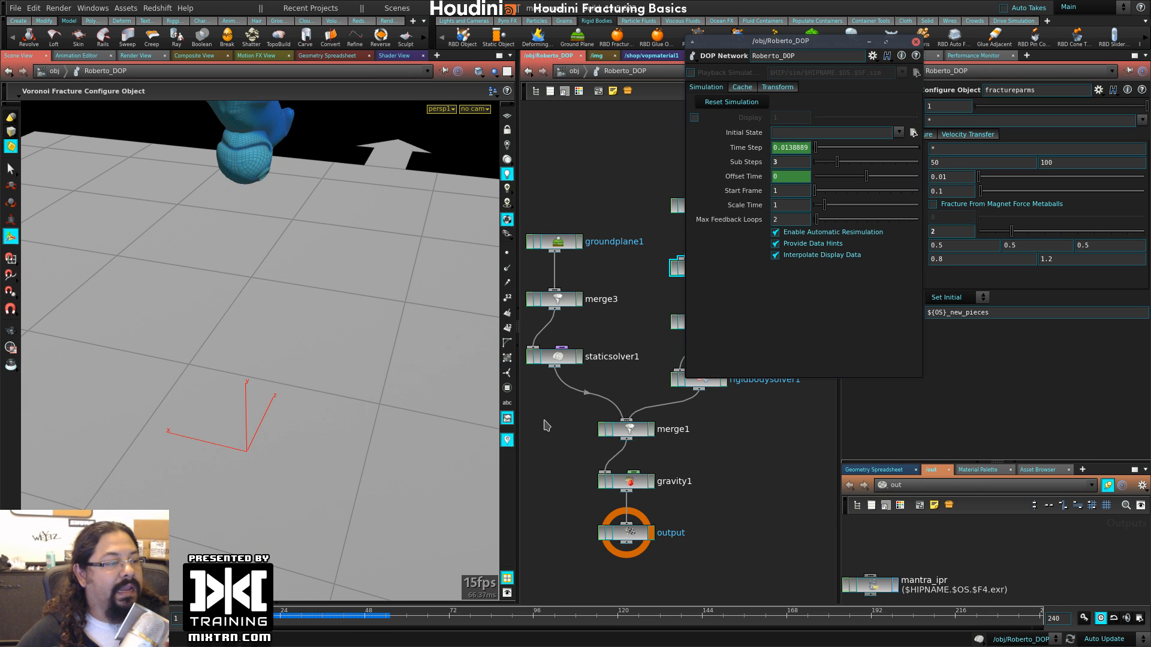
key(Up)
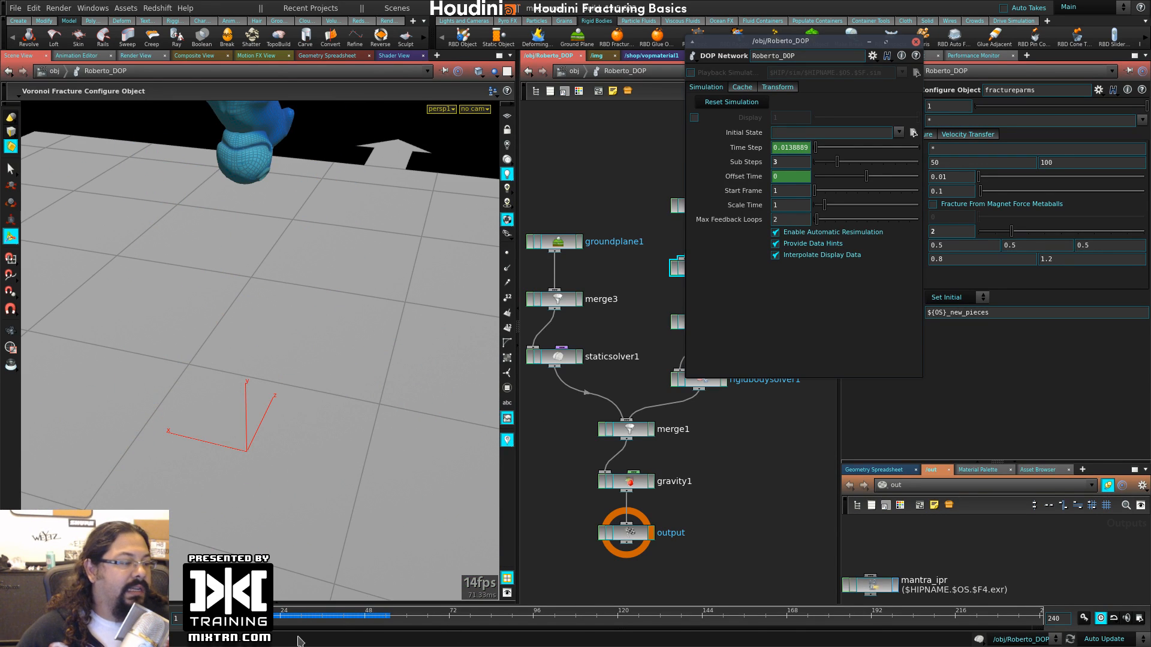
drag(204, 617, 358, 615)
alt+drag(316, 496, 271, 592)
click(915, 41)
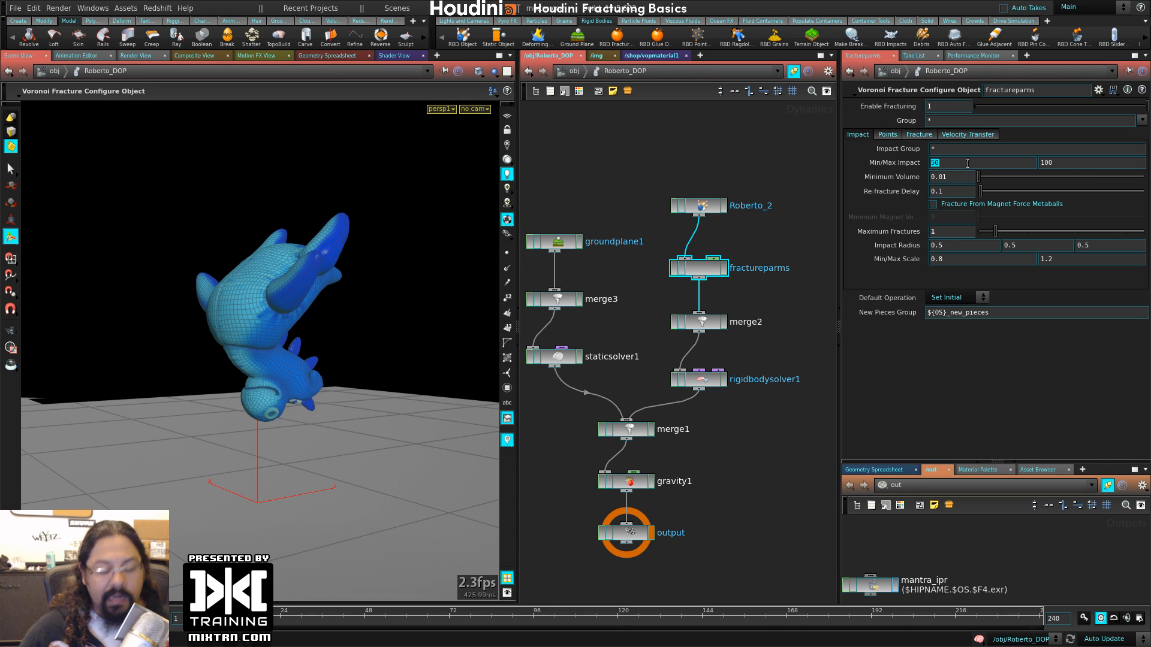
- Set the Min/Max Impact of fractureparms to 100 and 200, replay the fall, and rewind
key(Tab)
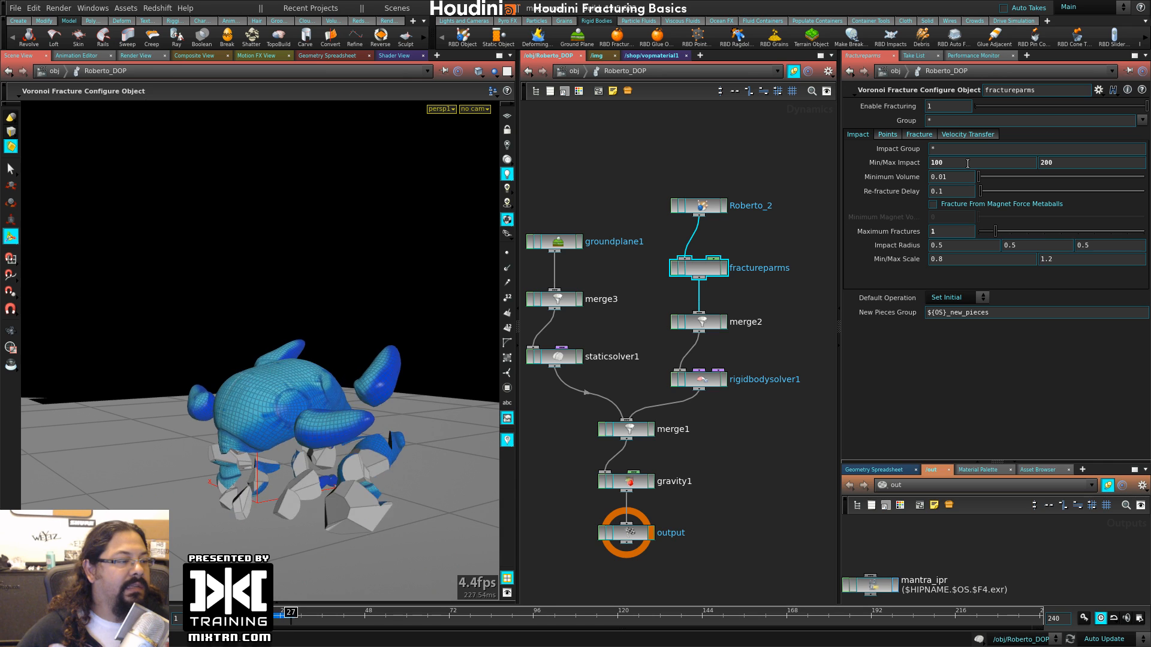
key(ctrl+Up)
- Set the Min/Max Impact of fractureparms to 2000 and 3000 and replay the fall up to the breakup
double_click(968, 163)
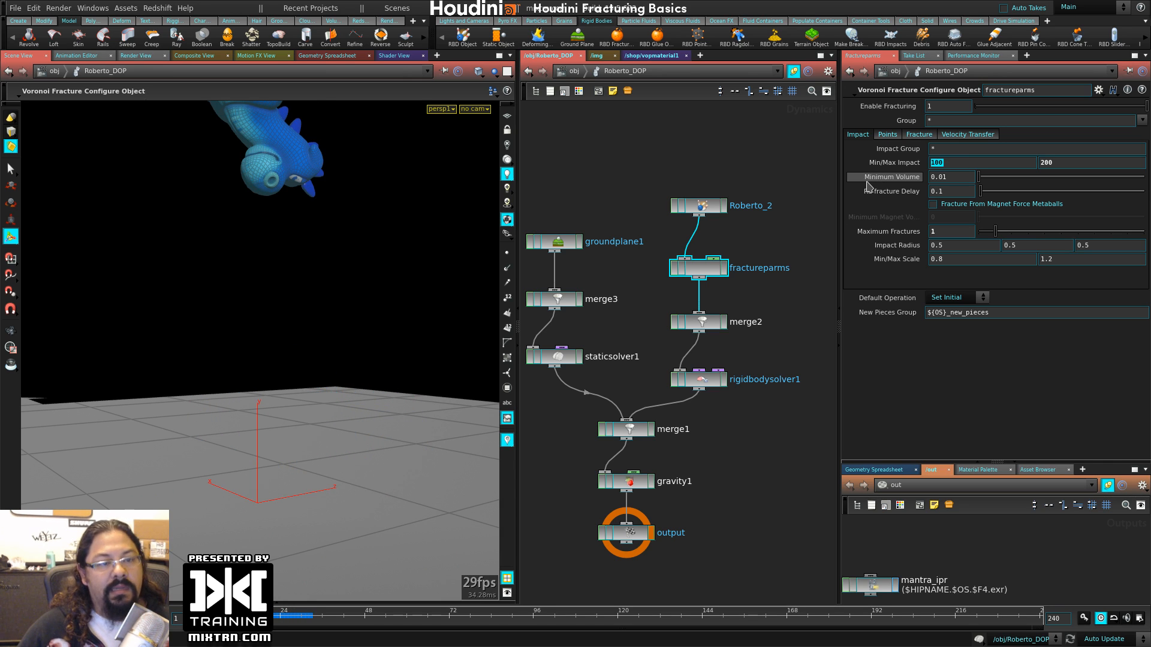
text(2000)
key(Tab)
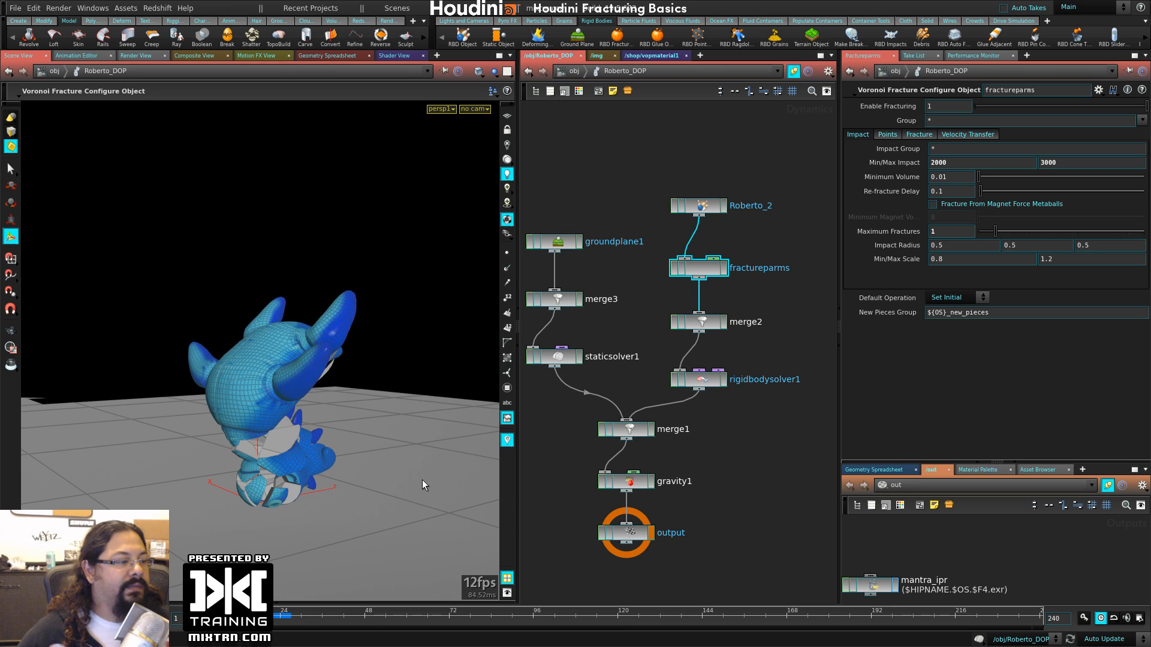
- Show the simulation data in the Geometry Spreadsheet and examine the Colliders, Options and Basic entries of Roberto_2_1_piece_0
click(346, 56)
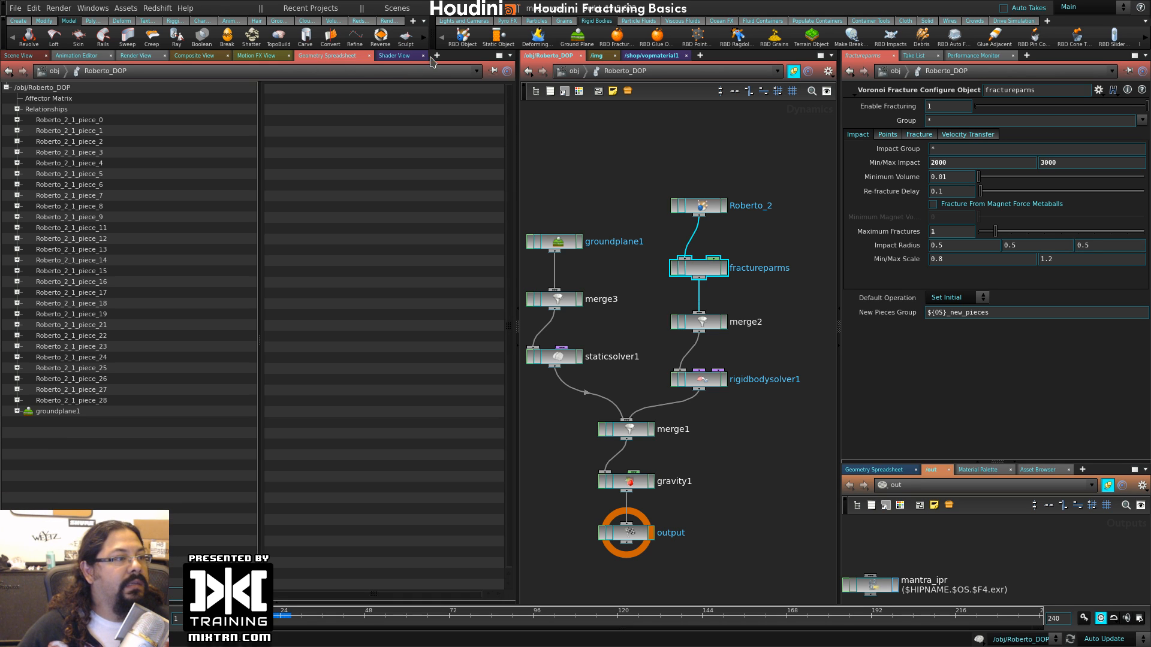
click(54, 121)
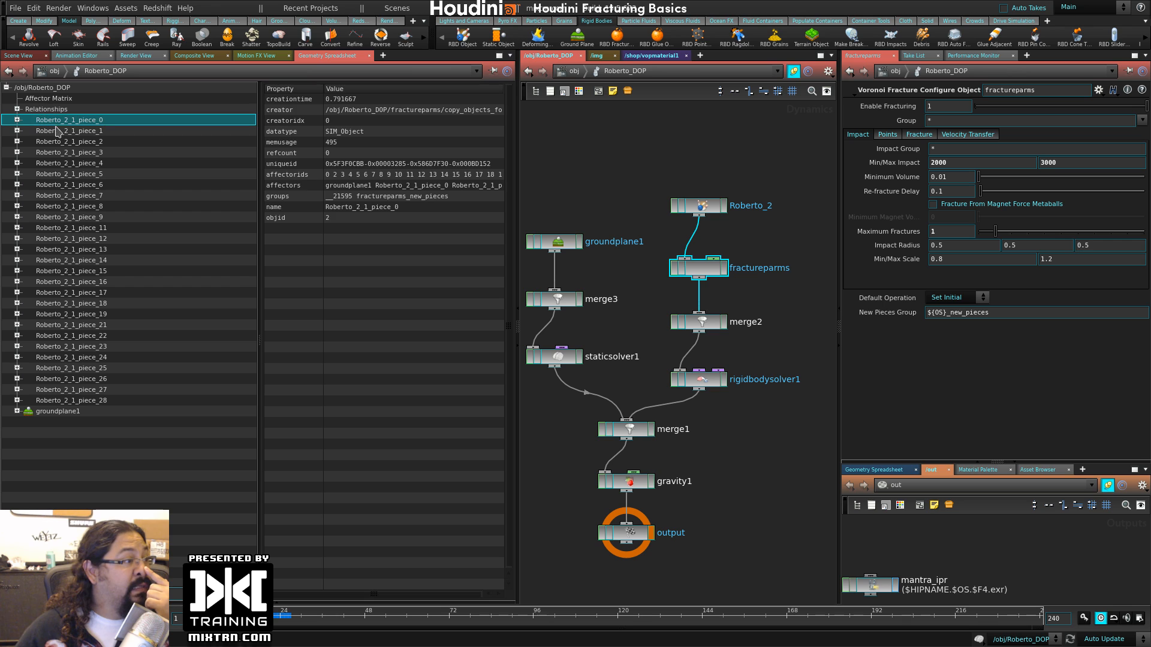
click(17, 120)
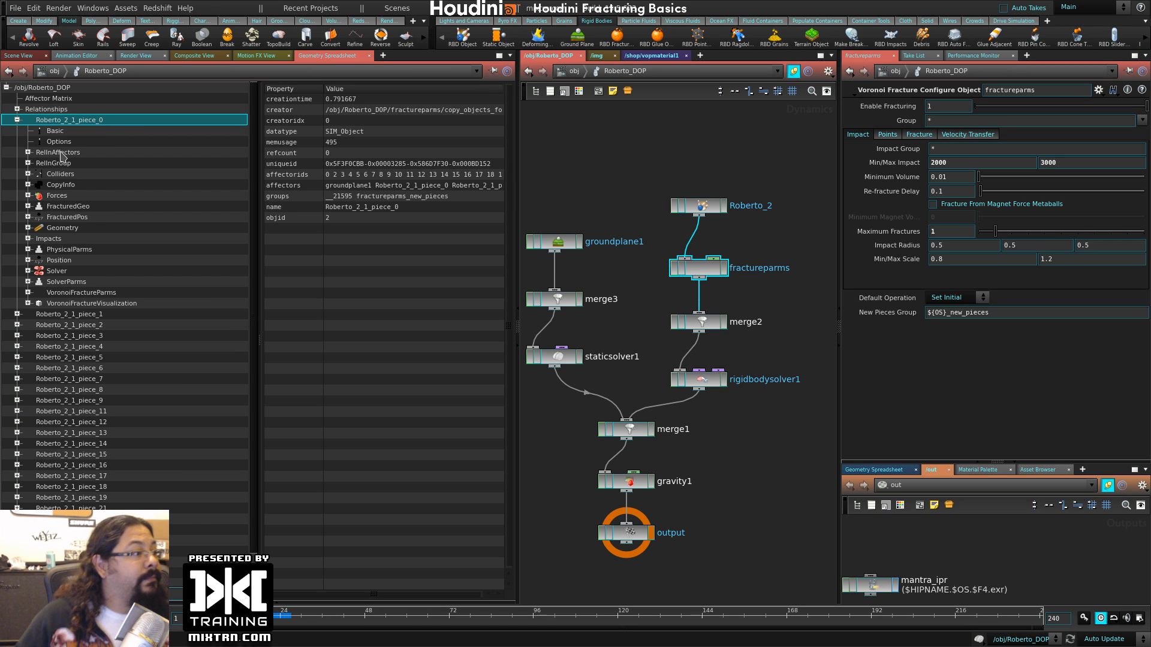
click(65, 175)
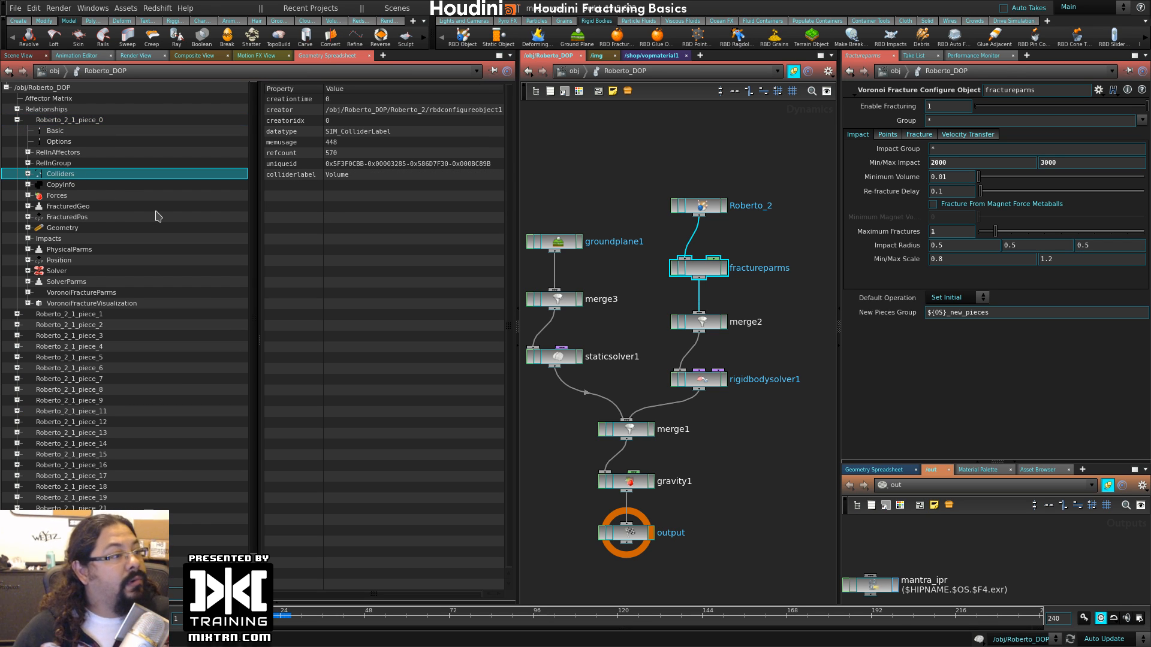
click(58, 142)
click(55, 131)
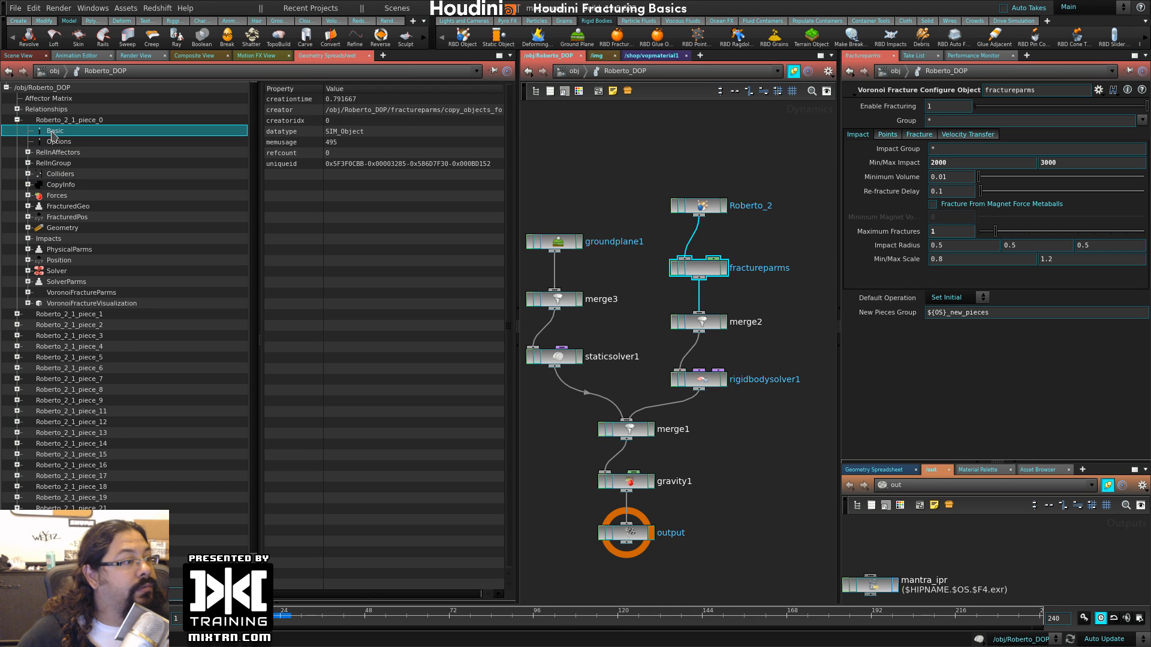
- Expand the Colliders and Solver data of Roberto_2_1_piece_0 and read their properties, including multisolver2
click(28, 174)
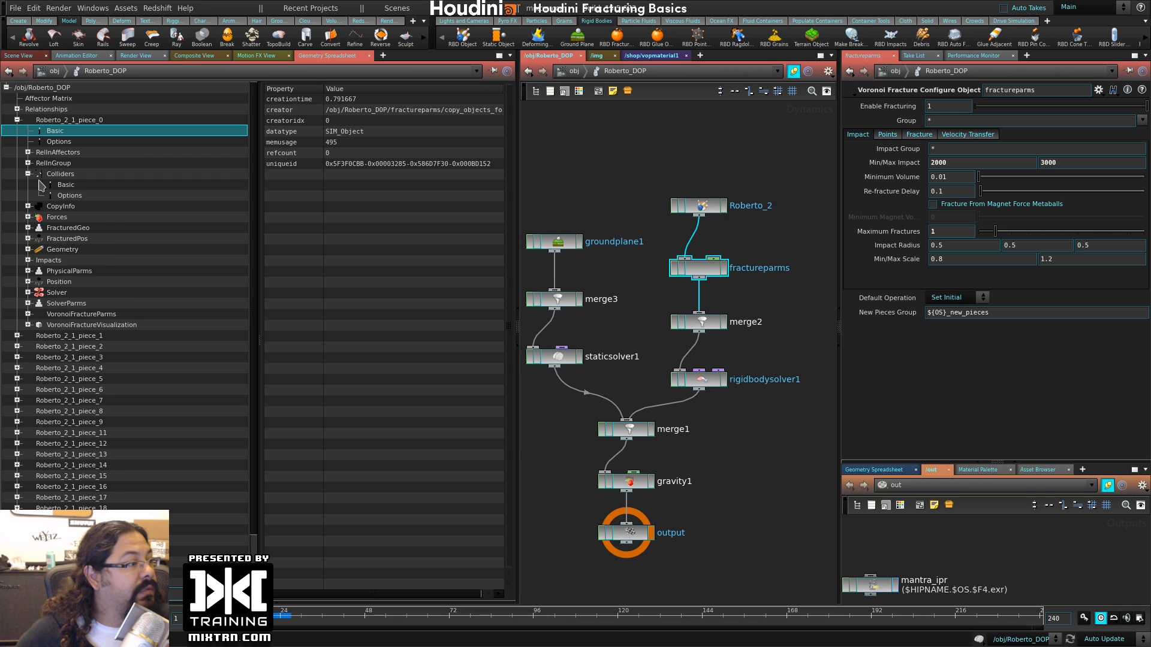
click(64, 185)
click(68, 196)
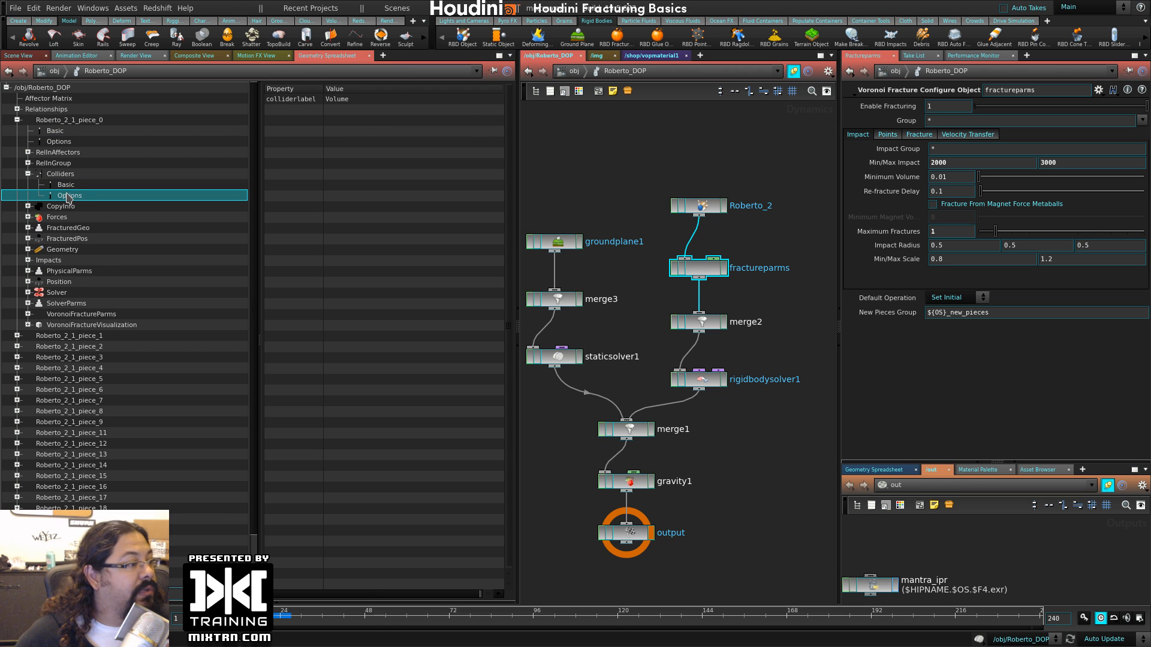
click(57, 293)
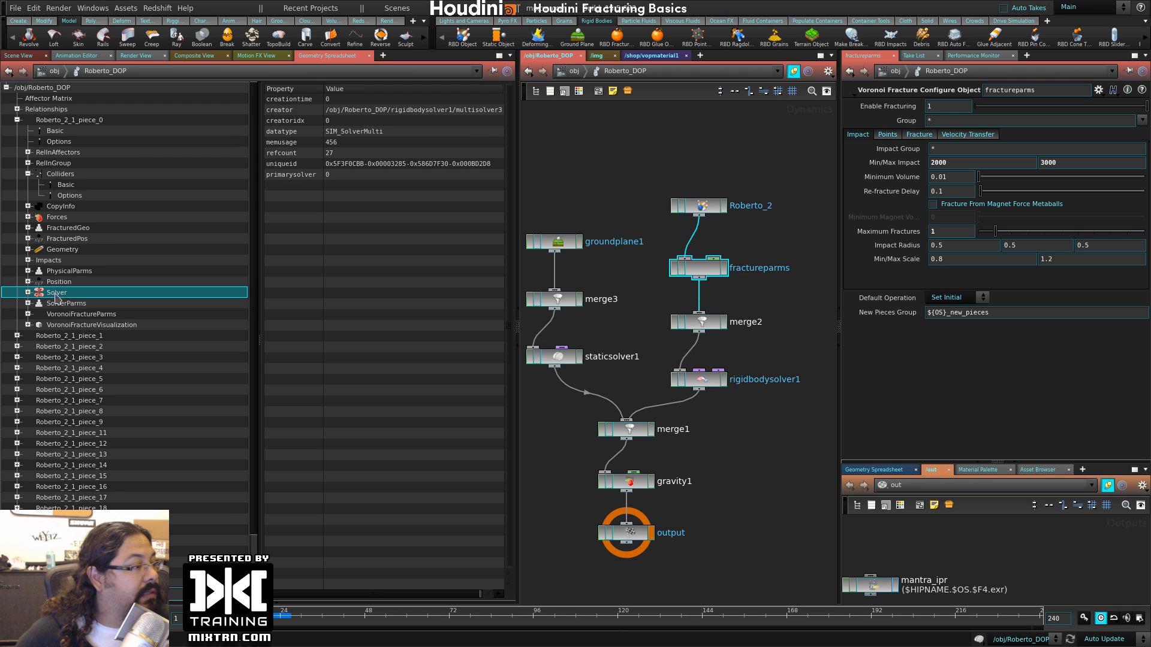
click(27, 292)
click(58, 303)
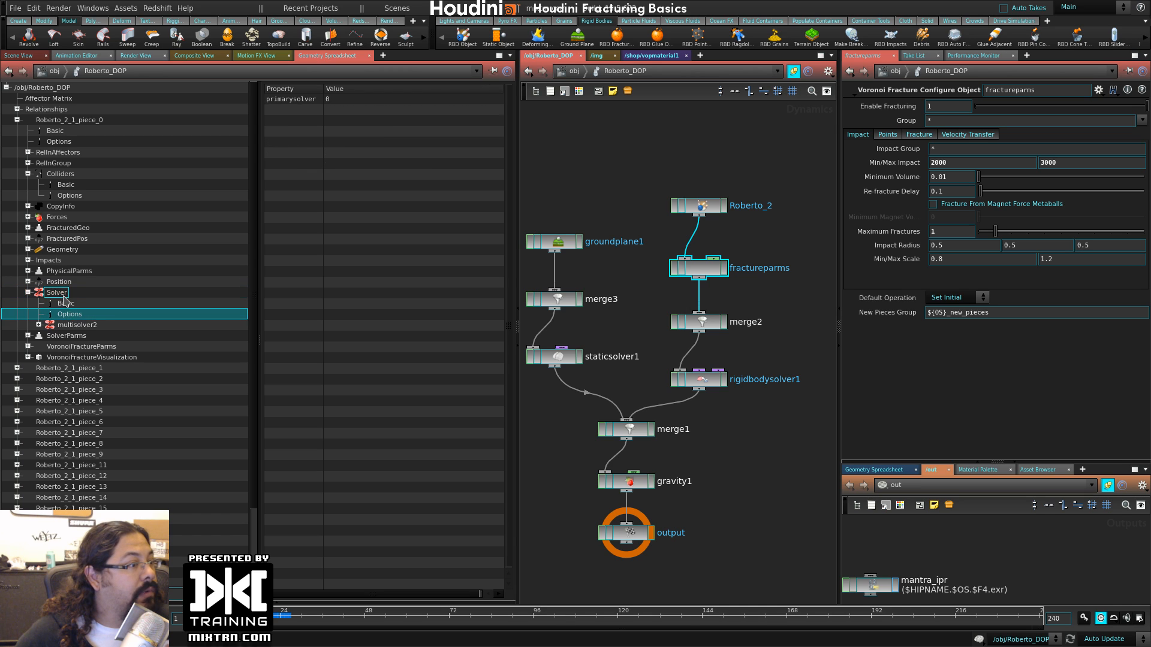
click(64, 295)
click(77, 325)
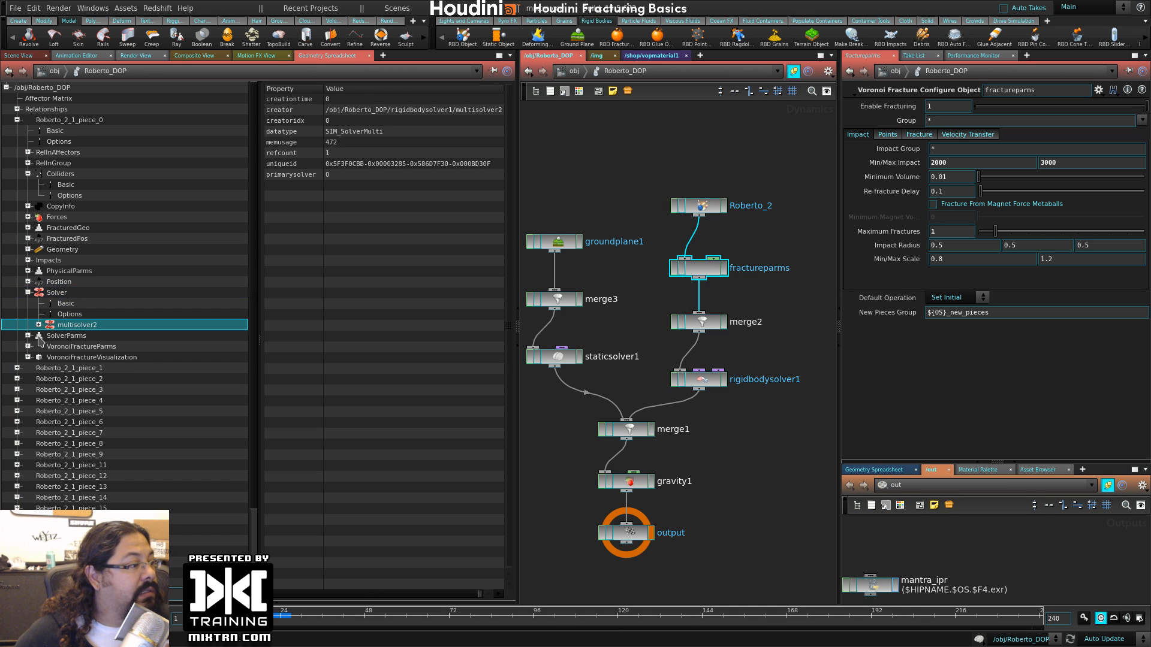
- Expand the Forces data of Roberto_2_1_piece_0 and examine its Basic entry and the Gravity_gravity1 force
click(59, 217)
click(28, 217)
click(67, 229)
click(78, 239)
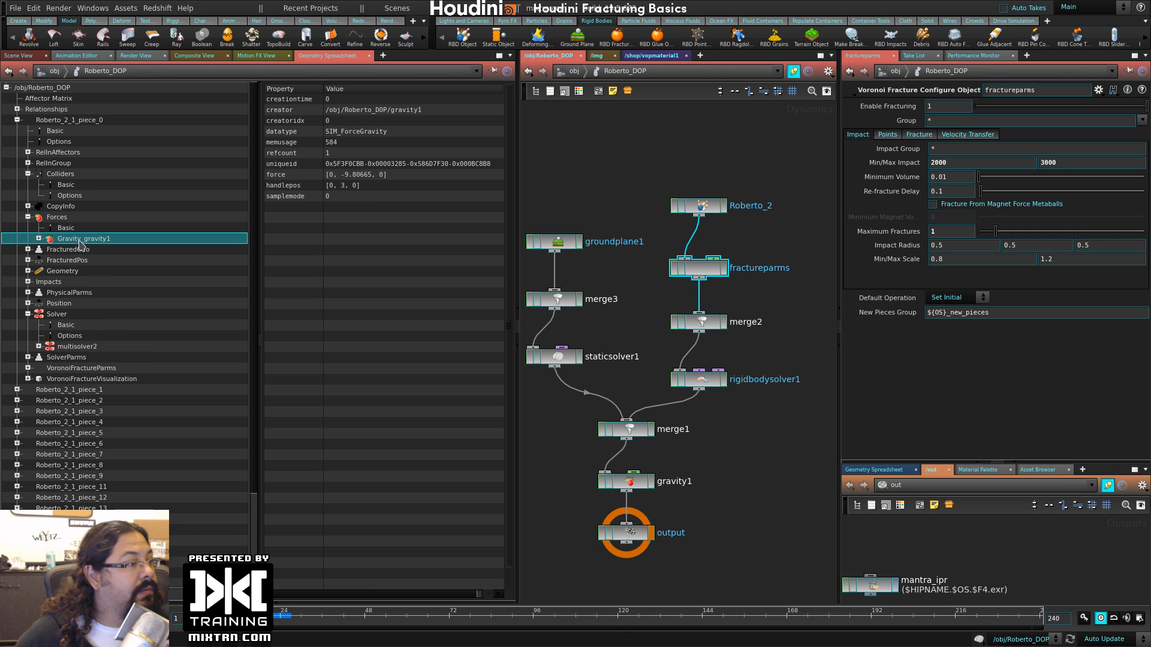
click(38, 239)
click(66, 228)
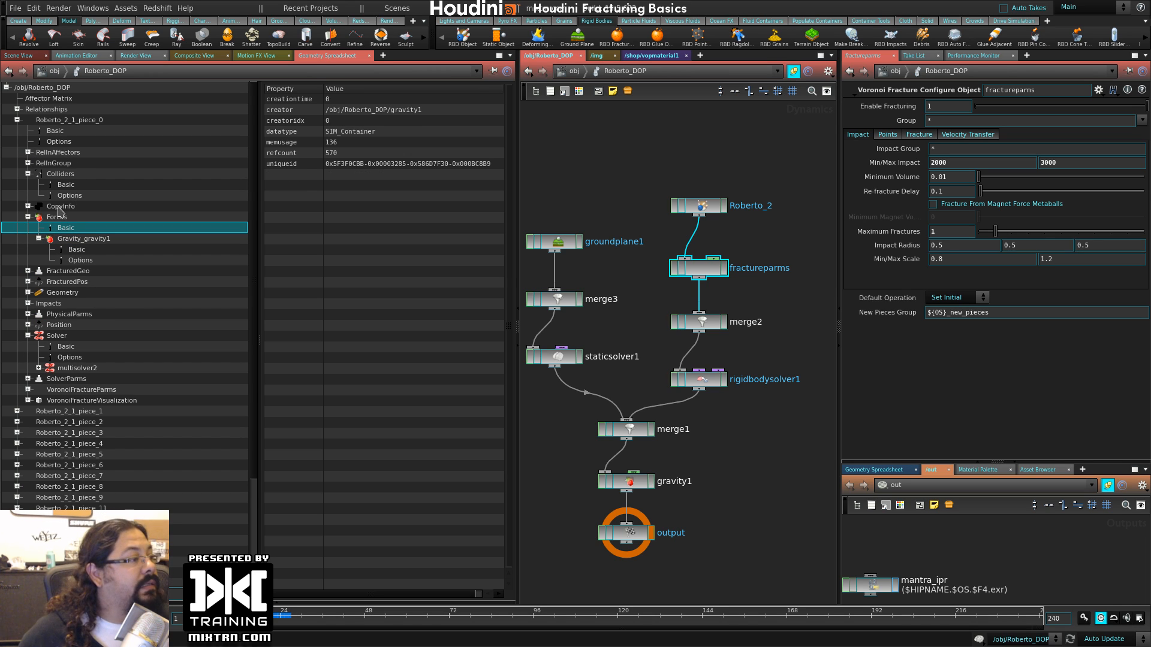
- Expand the CopyInfo data of Roberto_2_1_piece_0 and examine its Basic and Options entries
click(28, 206)
click(64, 218)
click(71, 229)
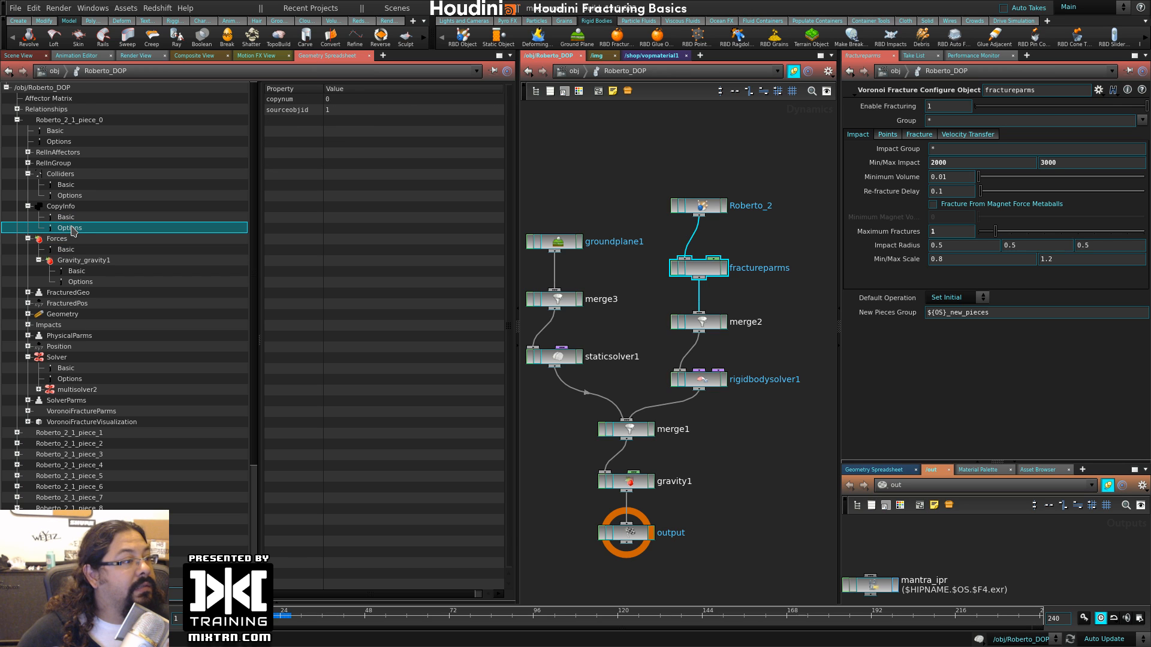
- Examine the Affector Matrix, then expand Relationships and read the merge2, staticsolver1 and multisolver3 entries before collapsing it again
click(46, 239)
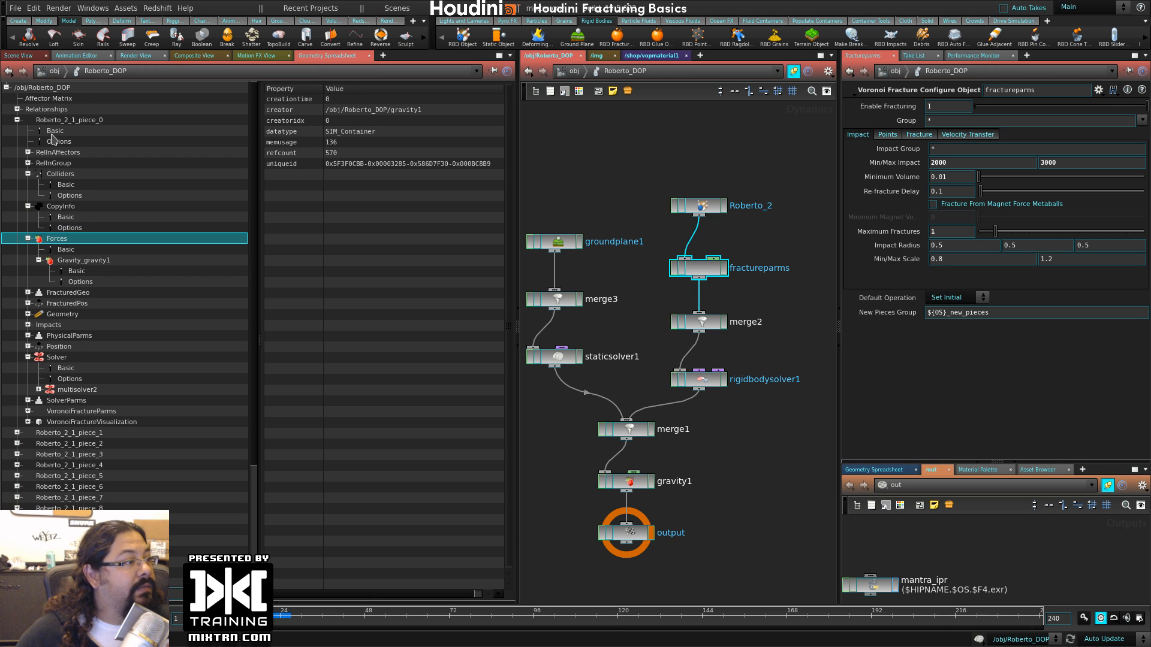
click(59, 100)
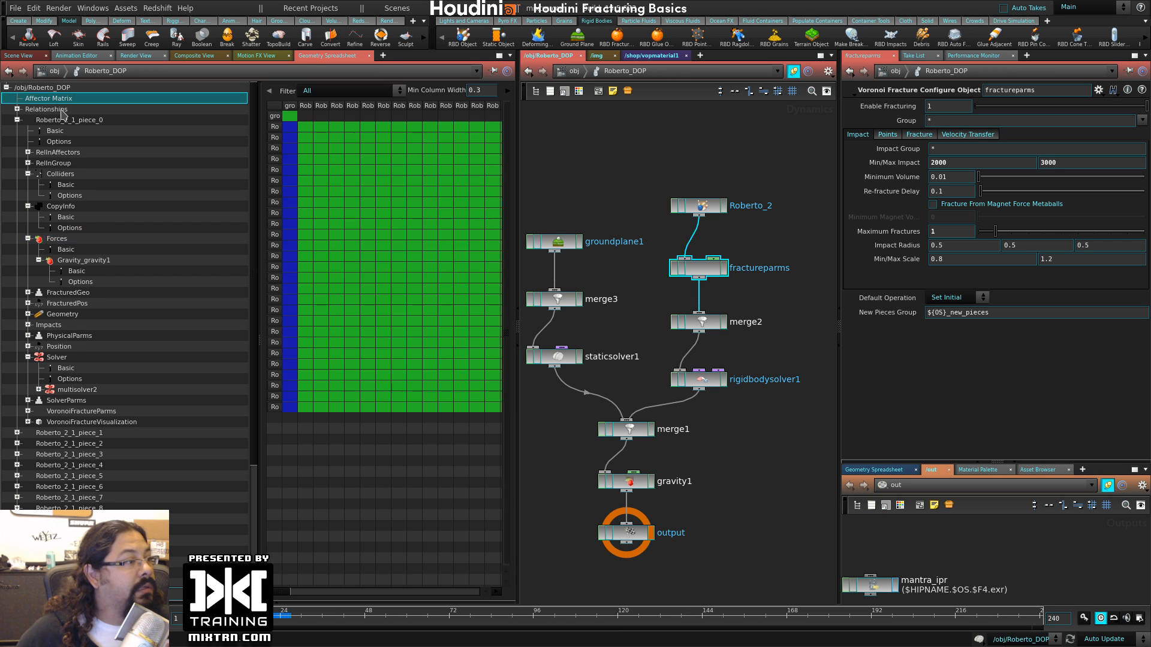
click(36, 109)
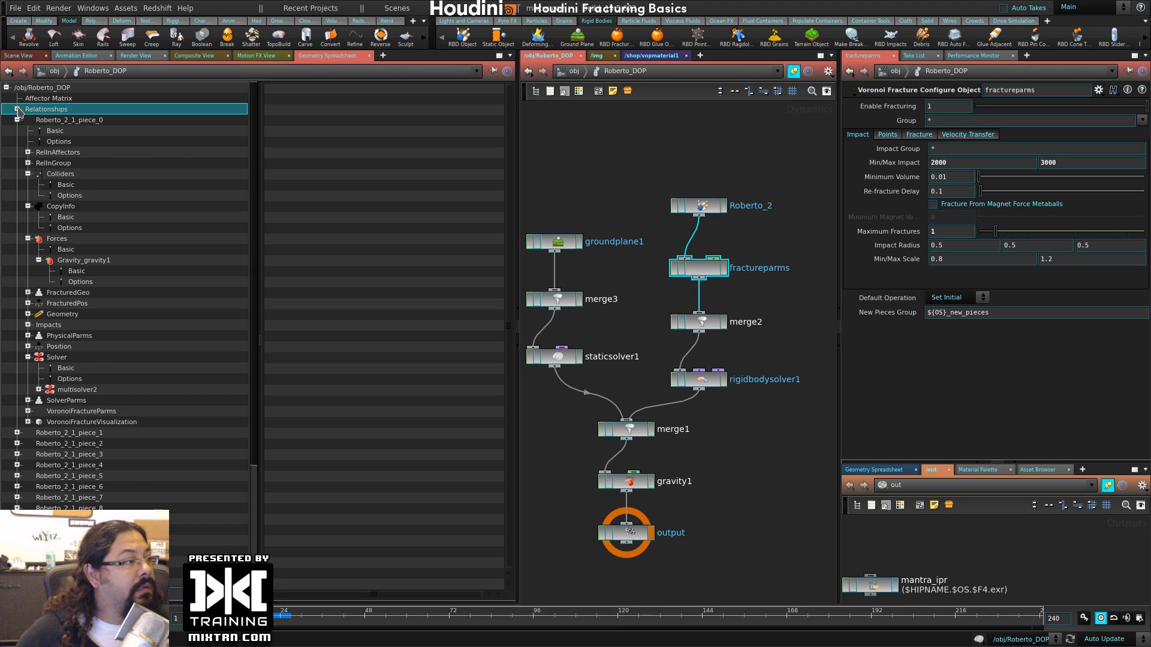
click(17, 110)
click(60, 131)
click(62, 142)
click(66, 152)
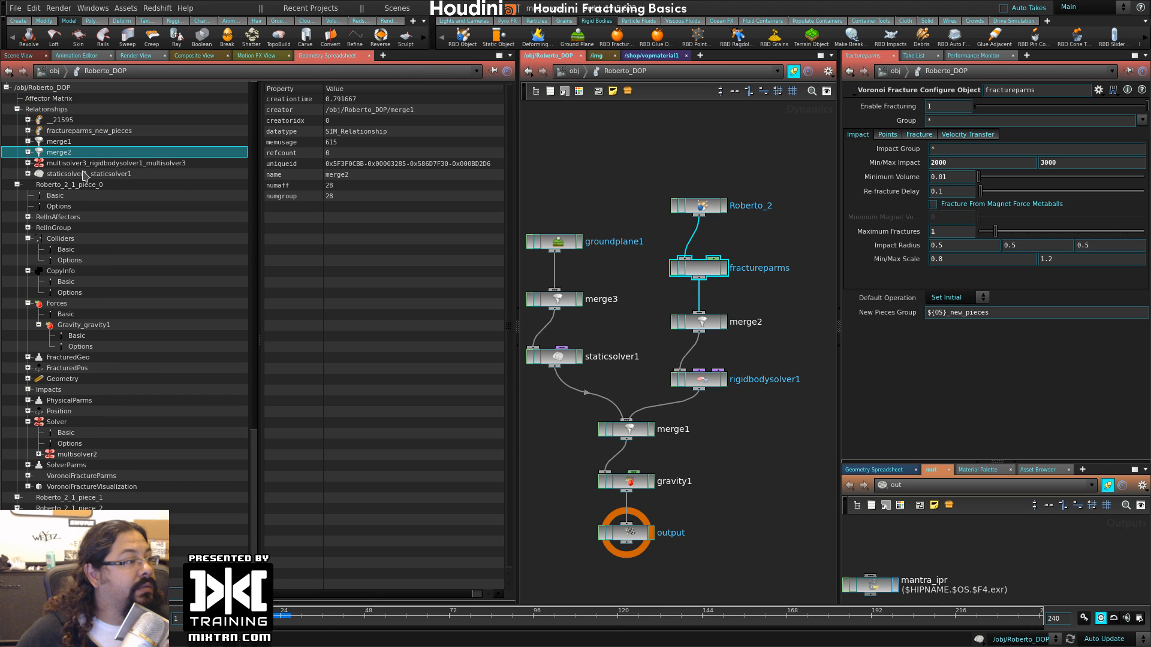
click(81, 174)
click(78, 164)
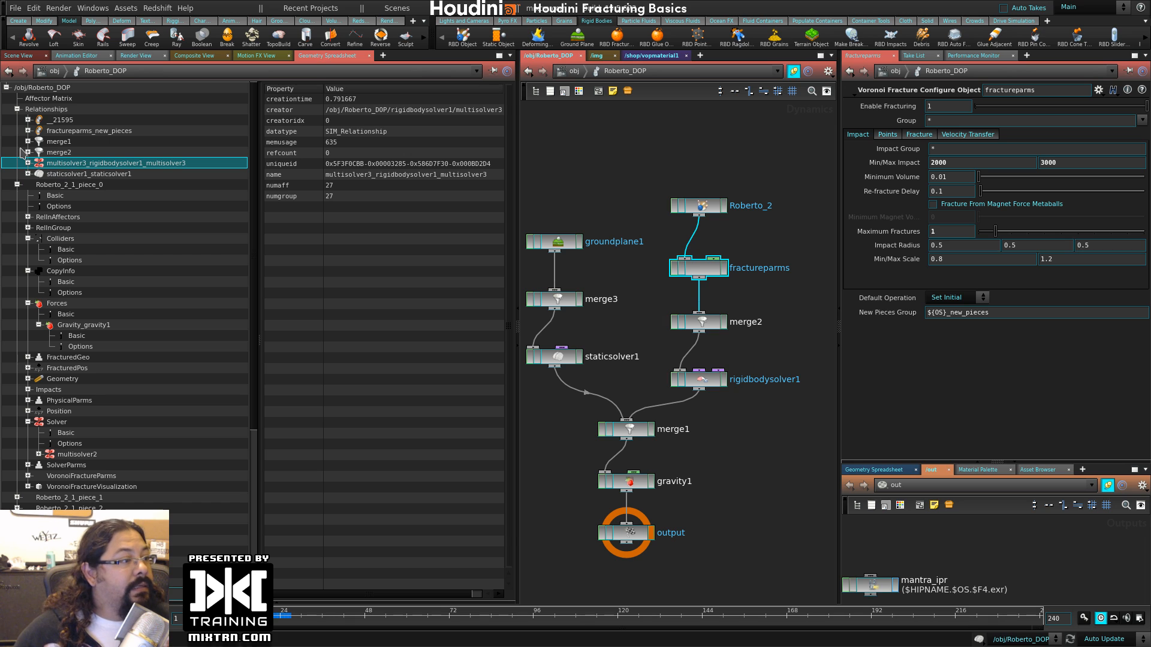
click(18, 109)
- Expand the SolverParms data of Roberto_2_1_piece_0 and examine its Basic entry
scroll(63, 355, down, 4)
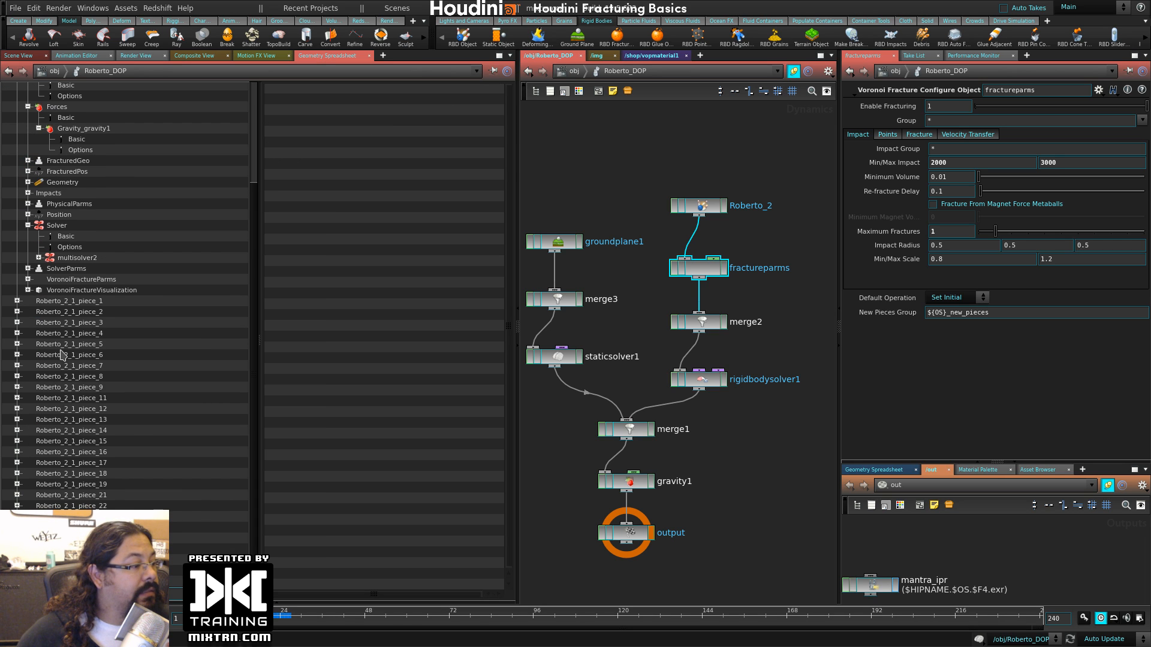
scroll(63, 355, up, 4)
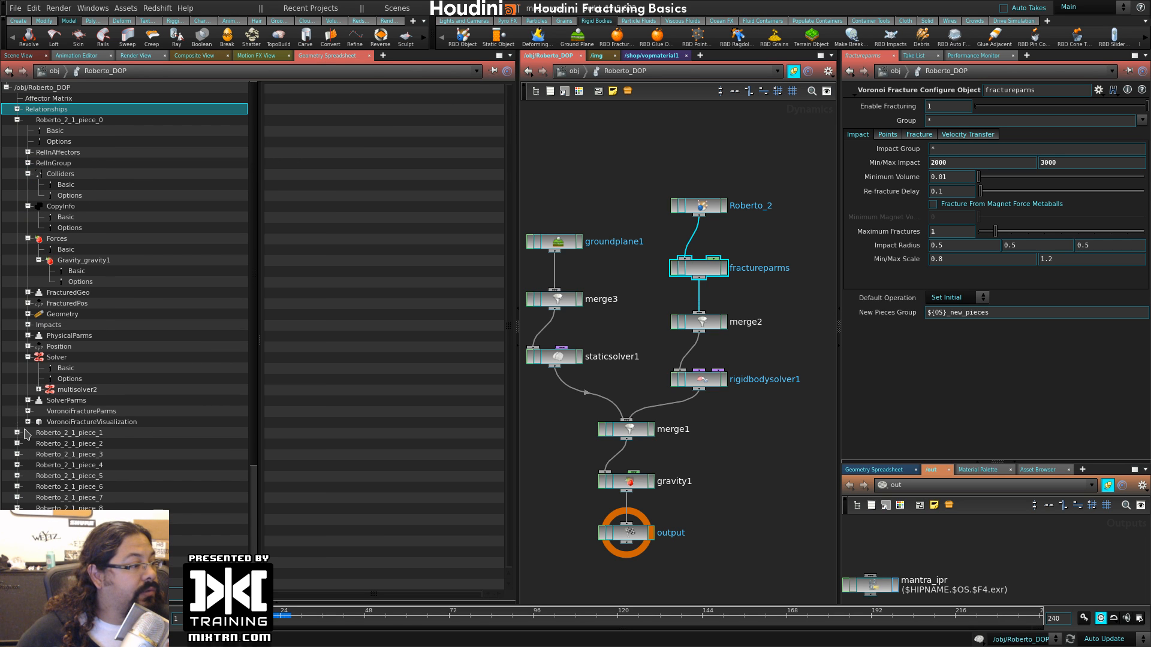
click(66, 401)
click(27, 400)
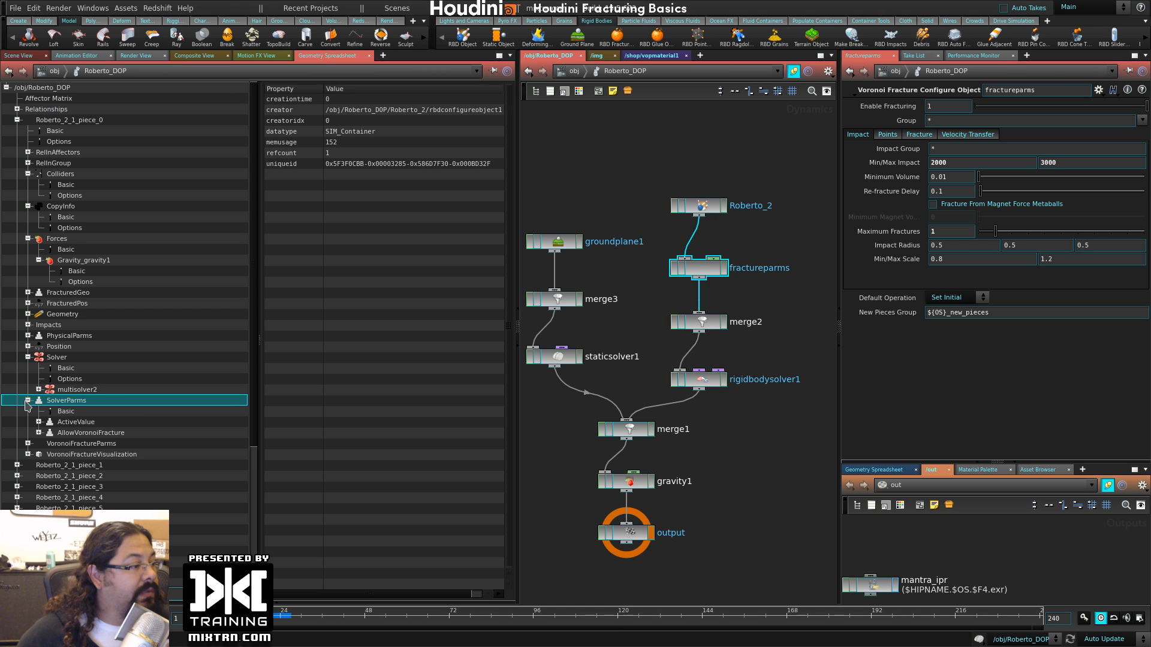
click(62, 412)
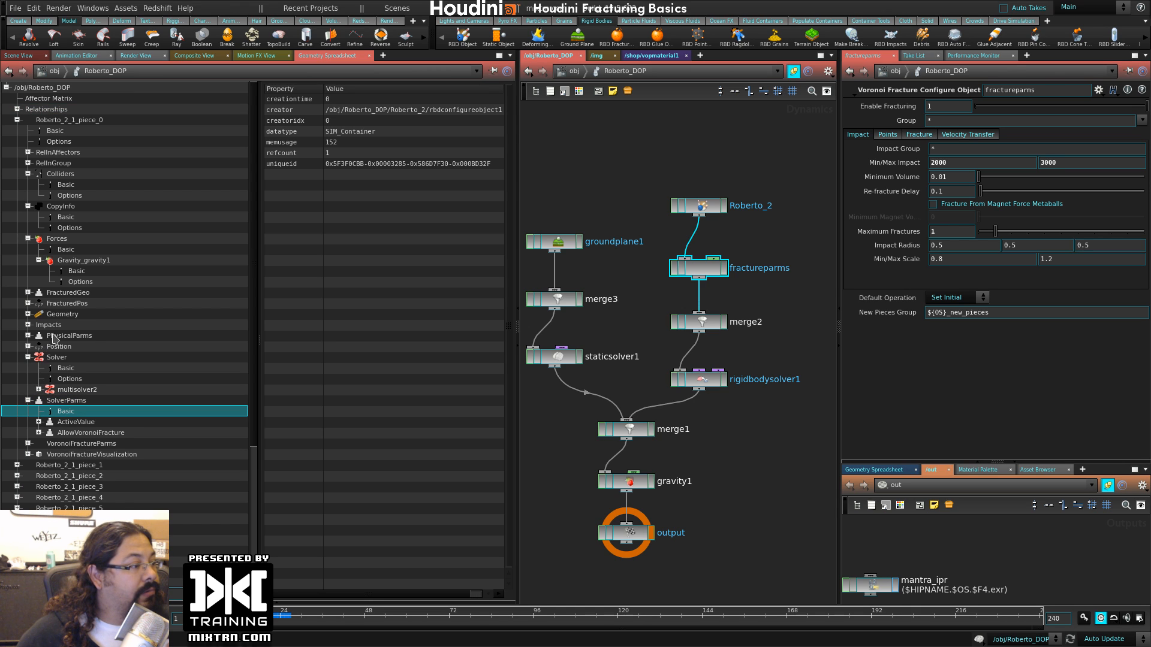
- Expand the Geometry data of Roberto_2_1_piece_0 and examine its BulletData, Volume, SphereTree, Options, Basic and Transform entries
click(28, 314)
click(80, 360)
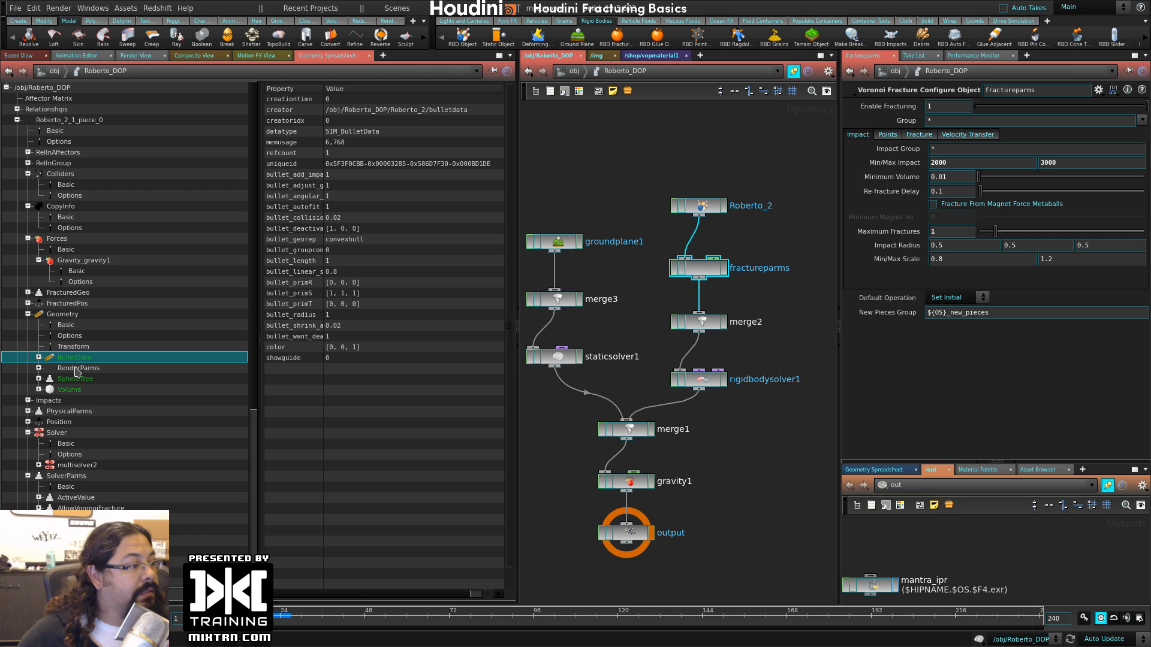
click(70, 390)
click(76, 381)
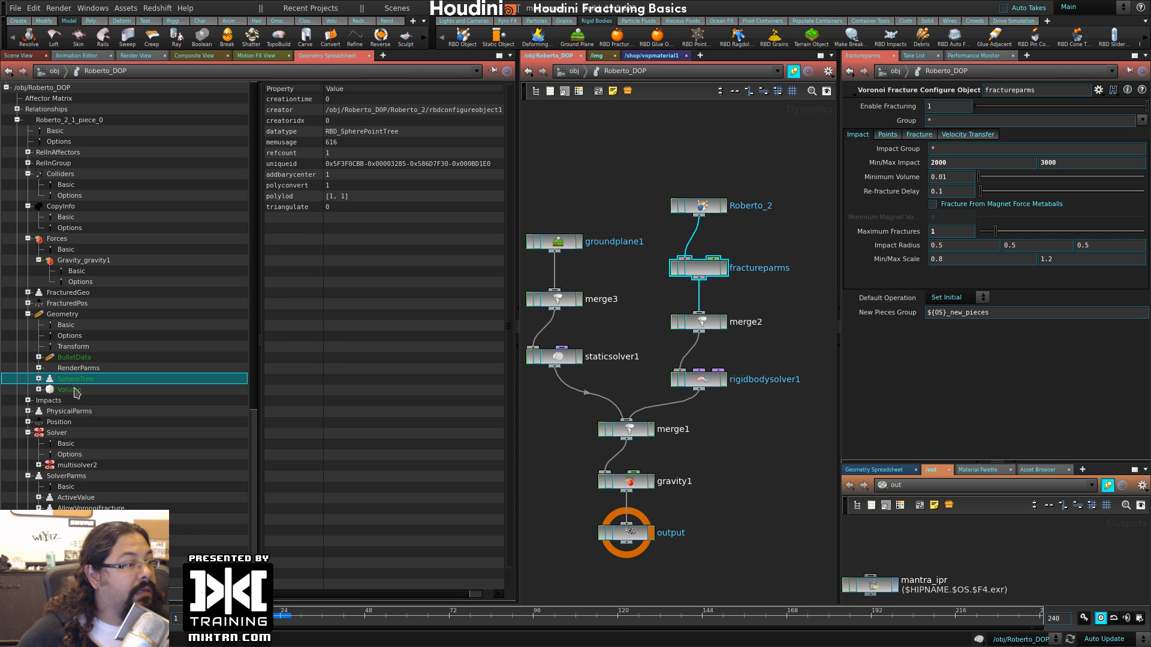
click(75, 391)
click(72, 336)
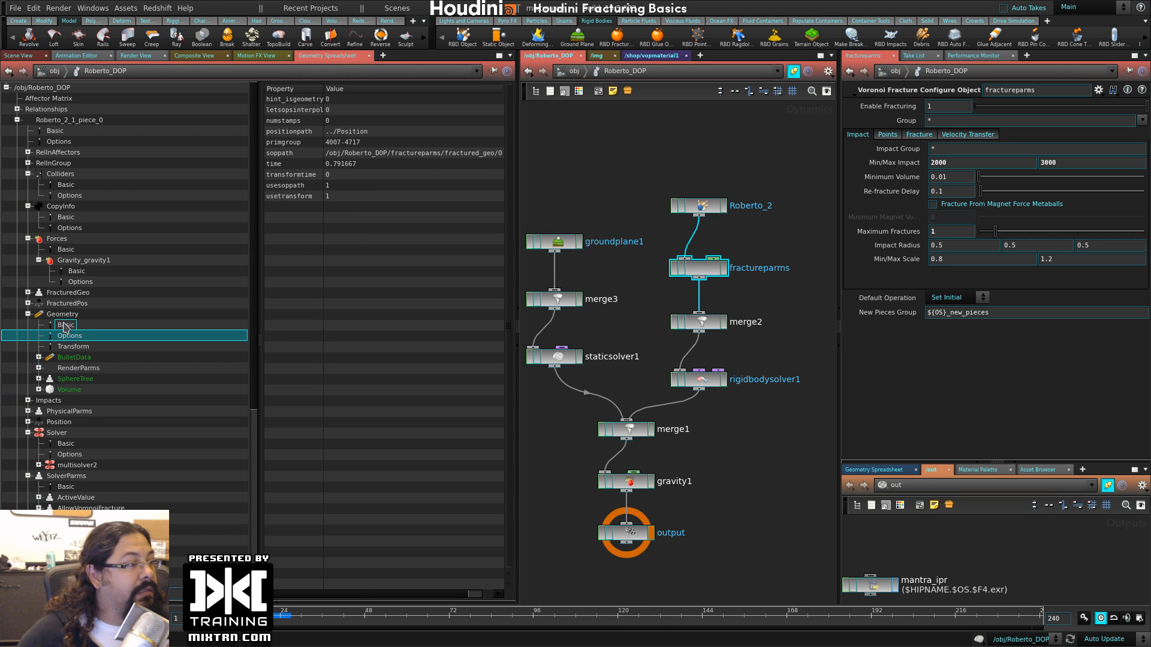
click(65, 326)
click(73, 347)
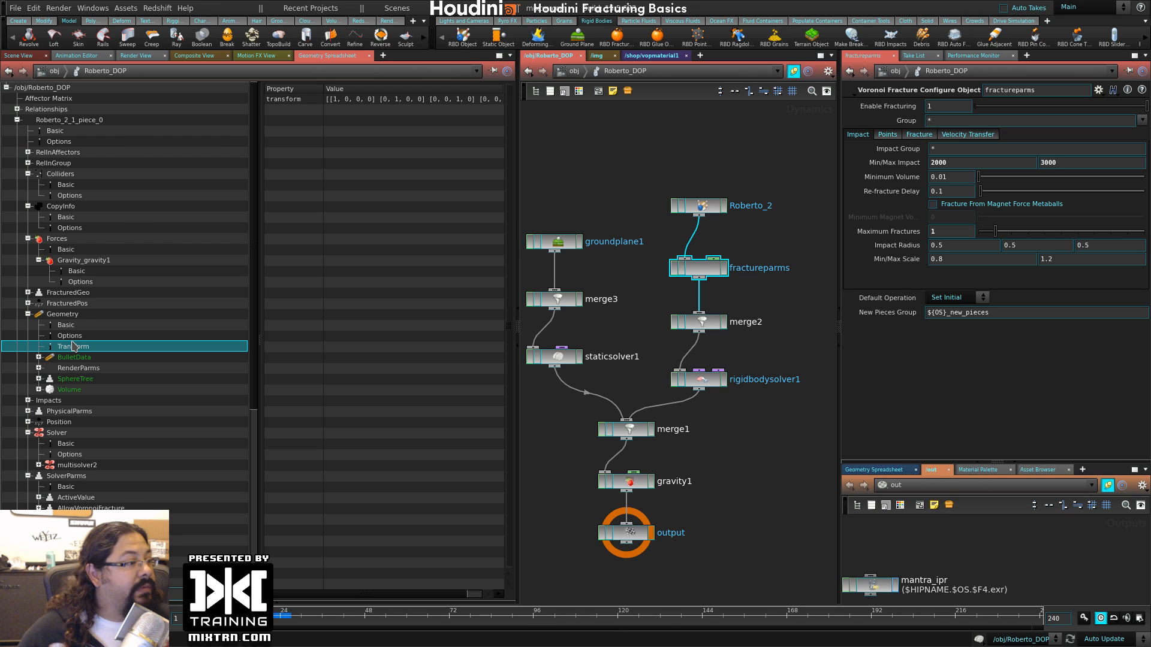
- Read the FracturedPos Basic and Options entries of Roberto_2_1_piece_0 with a widened Property column, and check RelInGroup
click(28, 304)
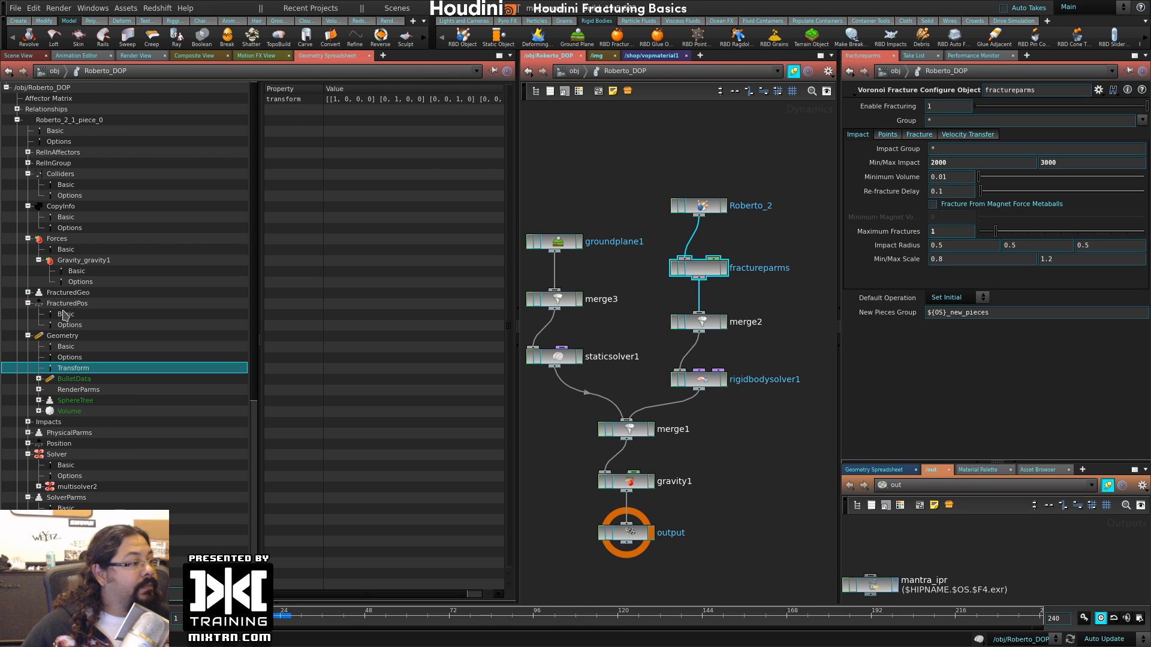
click(66, 315)
click(70, 325)
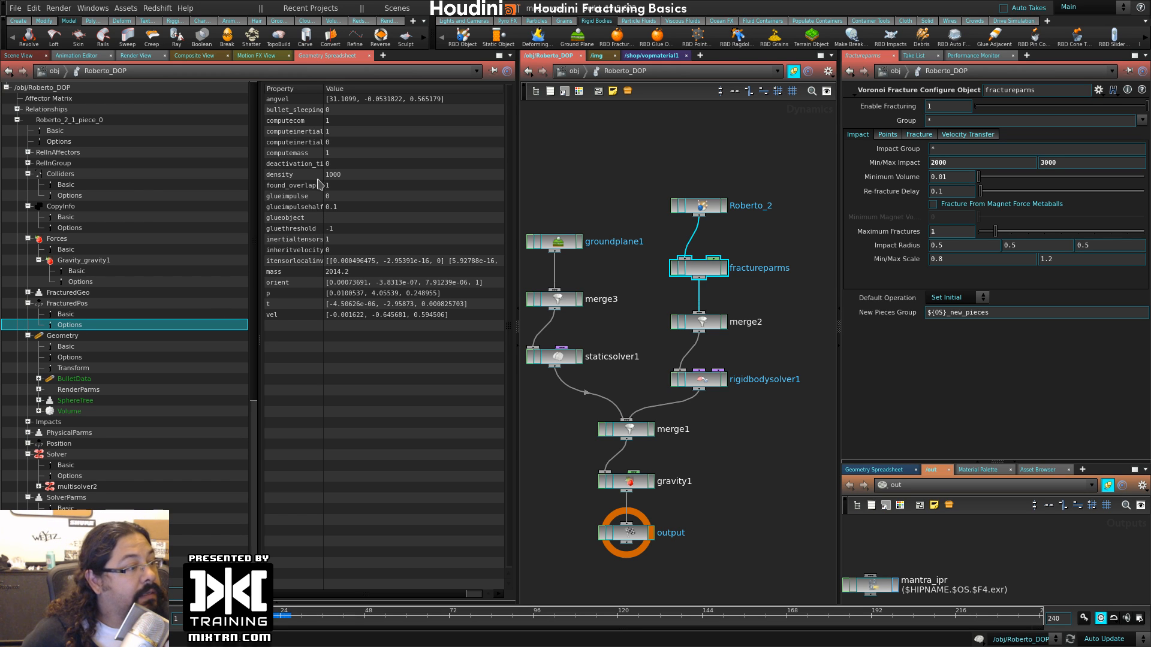
drag(359, 91, 364, 91)
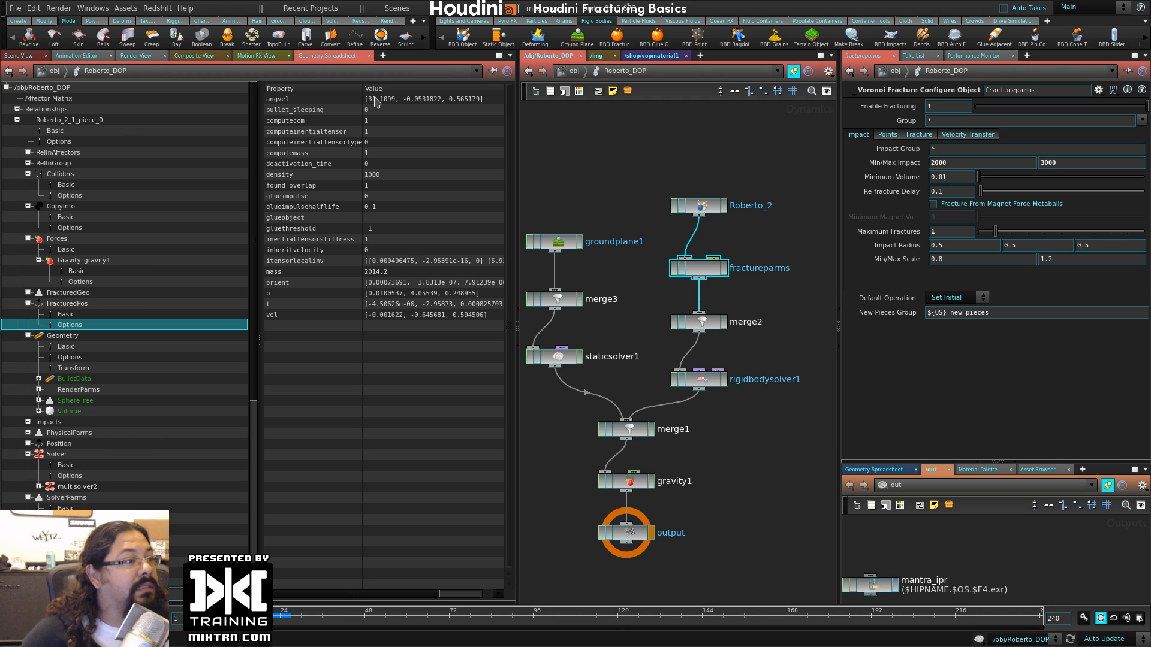
click(44, 166)
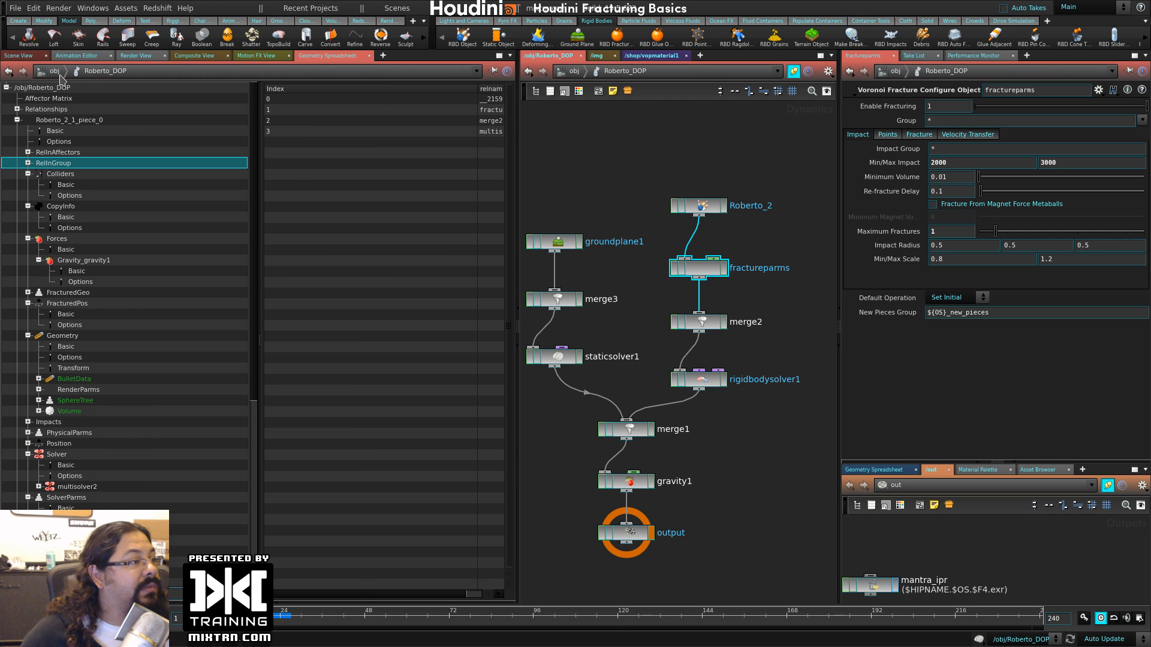
- Return to the Scene View, set the Min/Max Impact of fractureparms to 20000 and 300000, and scrub through the impact
click(23, 56)
click(669, 180)
click(699, 267)
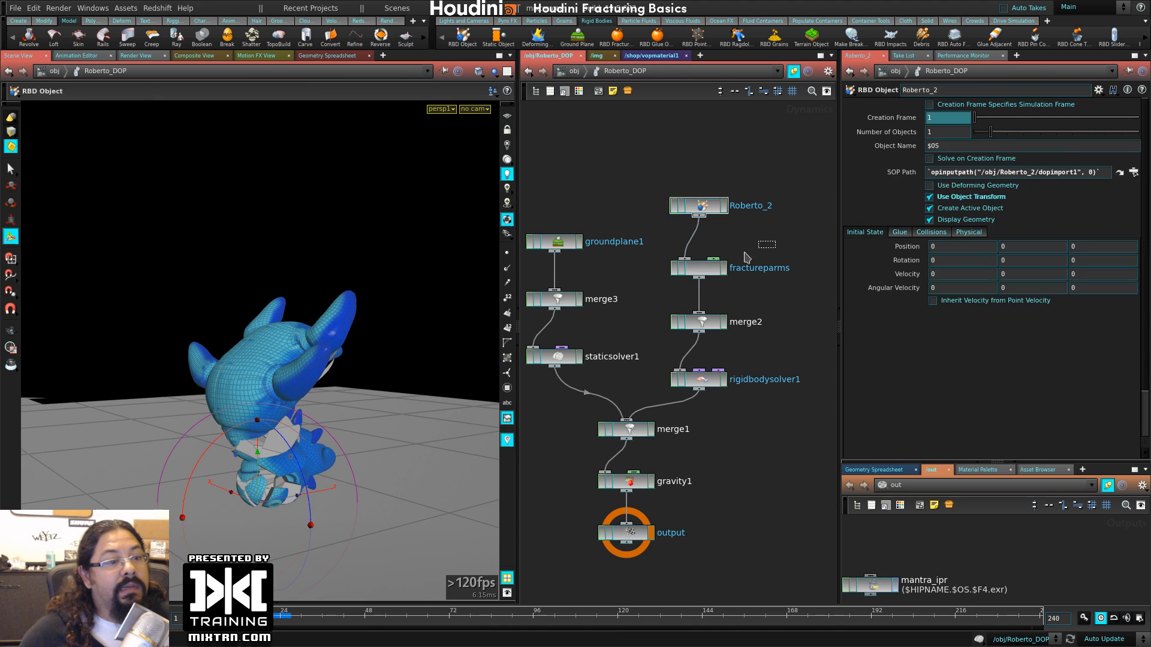
drag(954, 162, 879, 173)
text(20000)
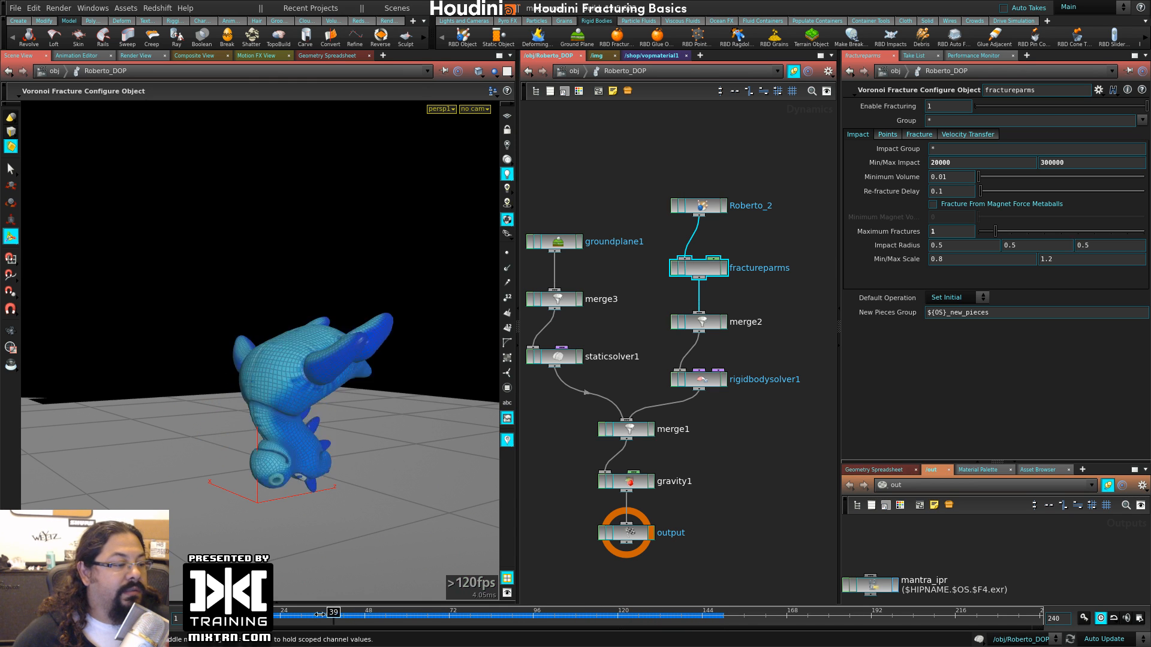
mouse_move(277, 614)
mouse_down()
mouse_move(306, 598)
mouse_move(649, 597)
mouse_move(319, 590)
mouse_move(291, 571)
mouse_up()
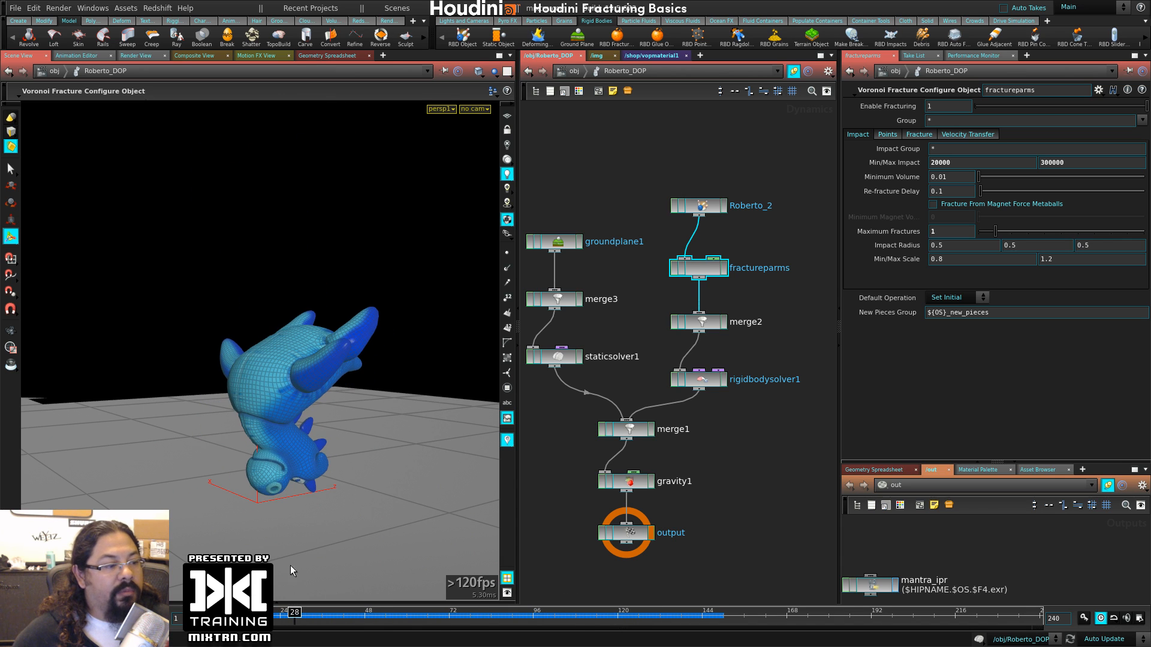
- Reset the Min/Max Impact of fractureparms to the default 50 and 100 and rerun the simulation from the first frame
ctrl+middle_click(904, 163)
key(ctrl+Up)
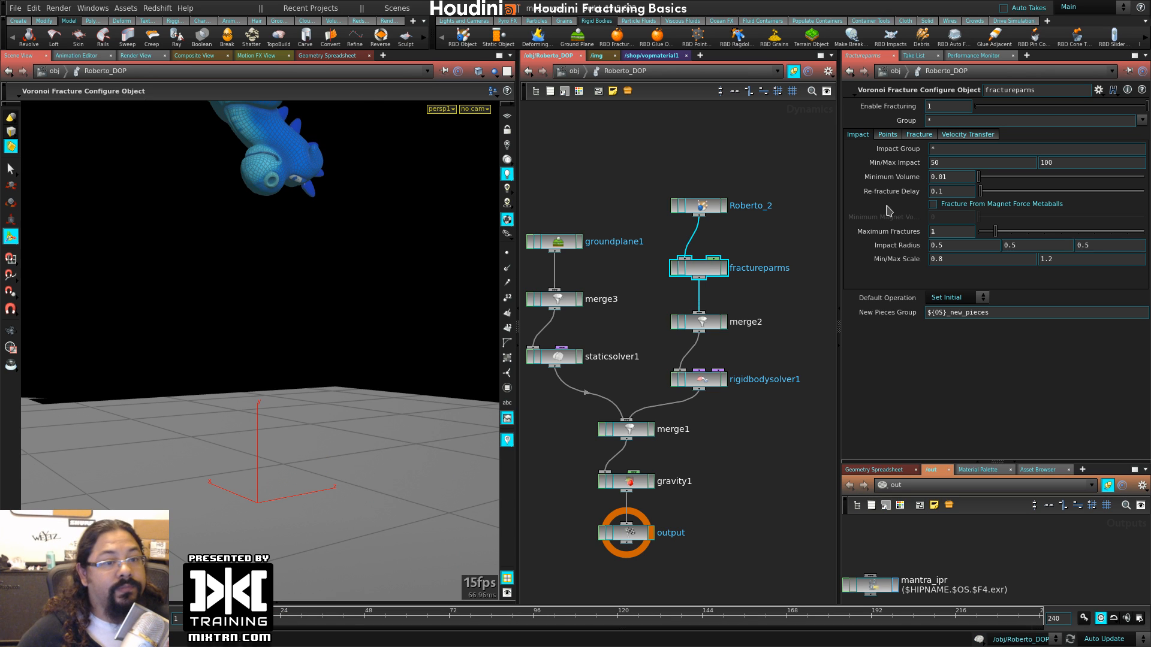
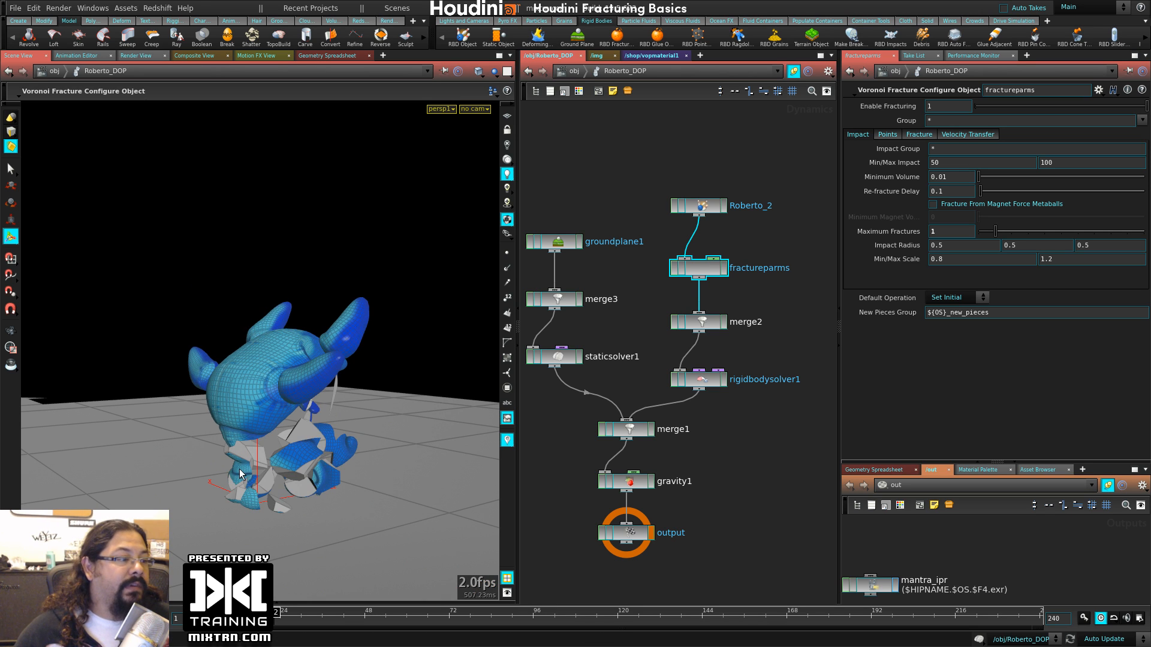
key(Escape)
- Inspect the fractured pieces up close, stepping frame by frame around the ground impact
drag(339, 502, 304, 443)
key(Left)
key(Left)
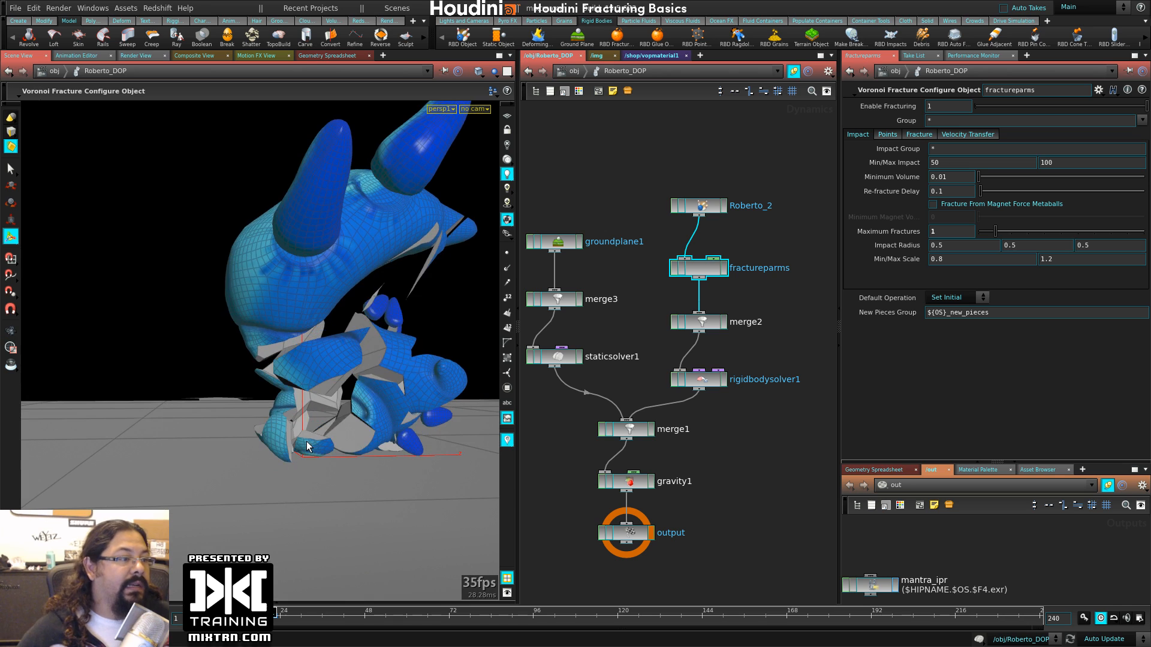
key(Left)
key(Right)
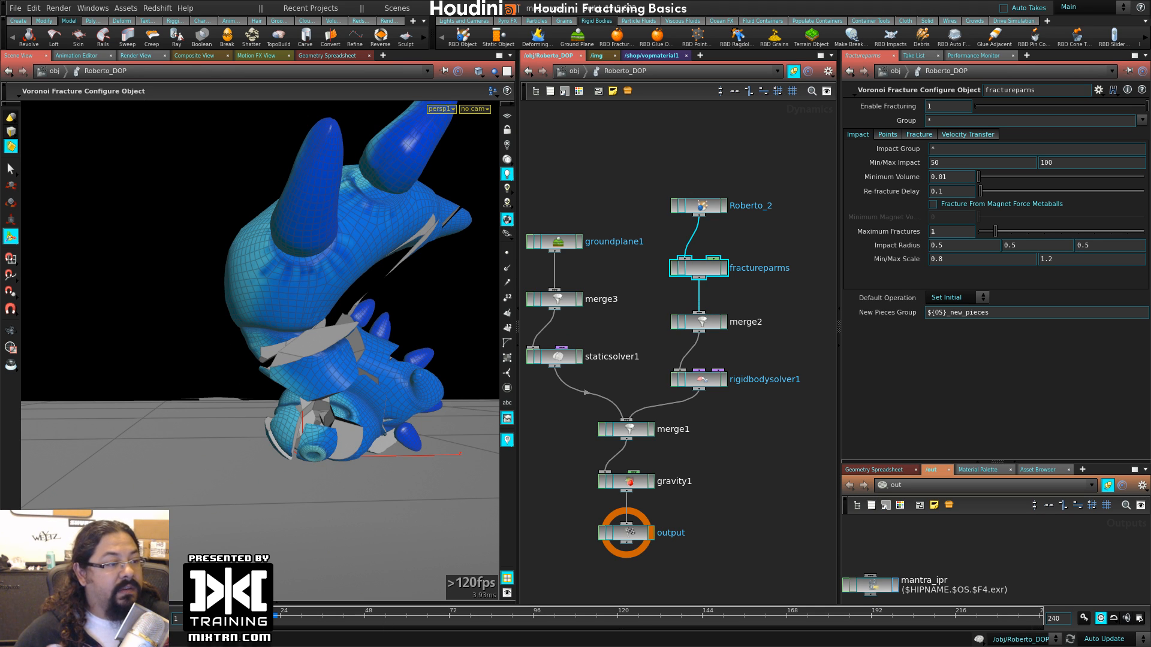
- Set the Impact Radius of fractureparms to 0.1 on all three axes and inspect the simulated fracture from several angles
middle_click(892, 245)
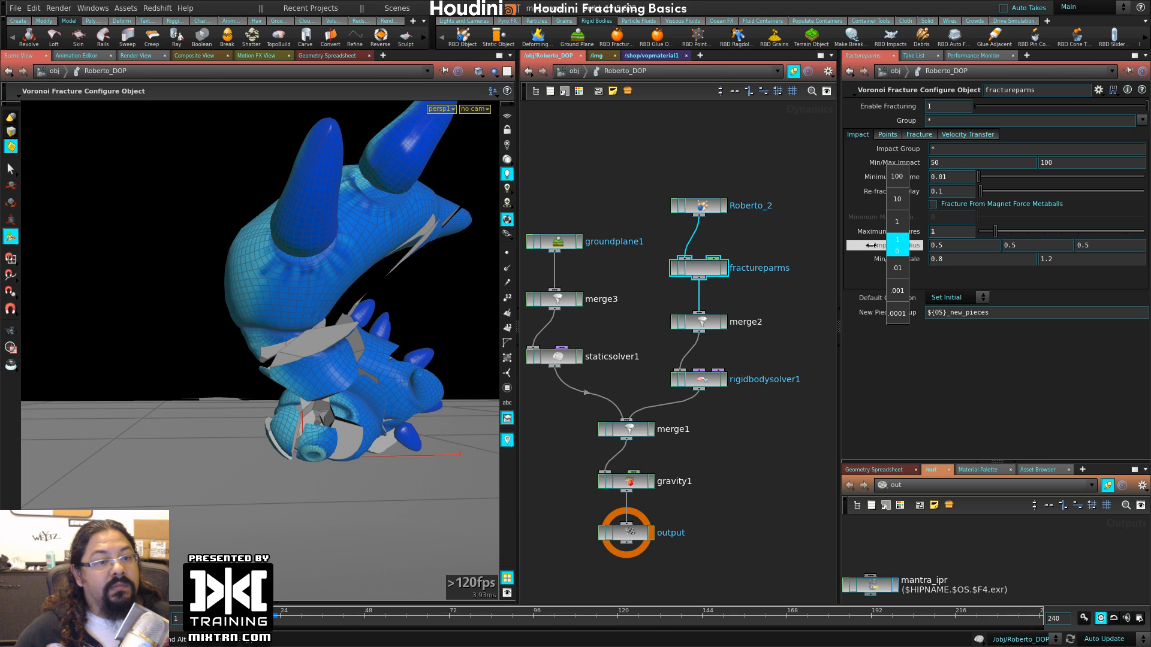
mouse_move(872, 245)
middle_down()
mouse_move(861, 245)
mouse_move(875, 247)
middle_up()
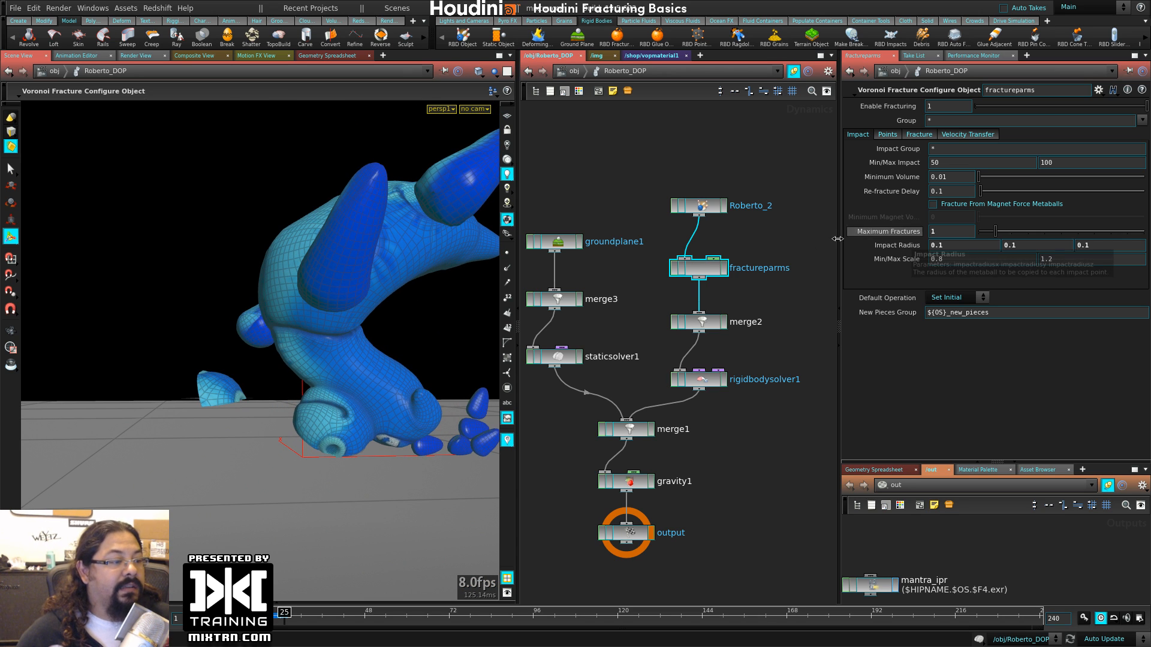
alt+drag(312, 478, 444, 482)
alt+drag(186, 479, 254, 458)
alt+middle_drag(254, 457, 457, 354)
alt+drag(457, 353, 339, 420)
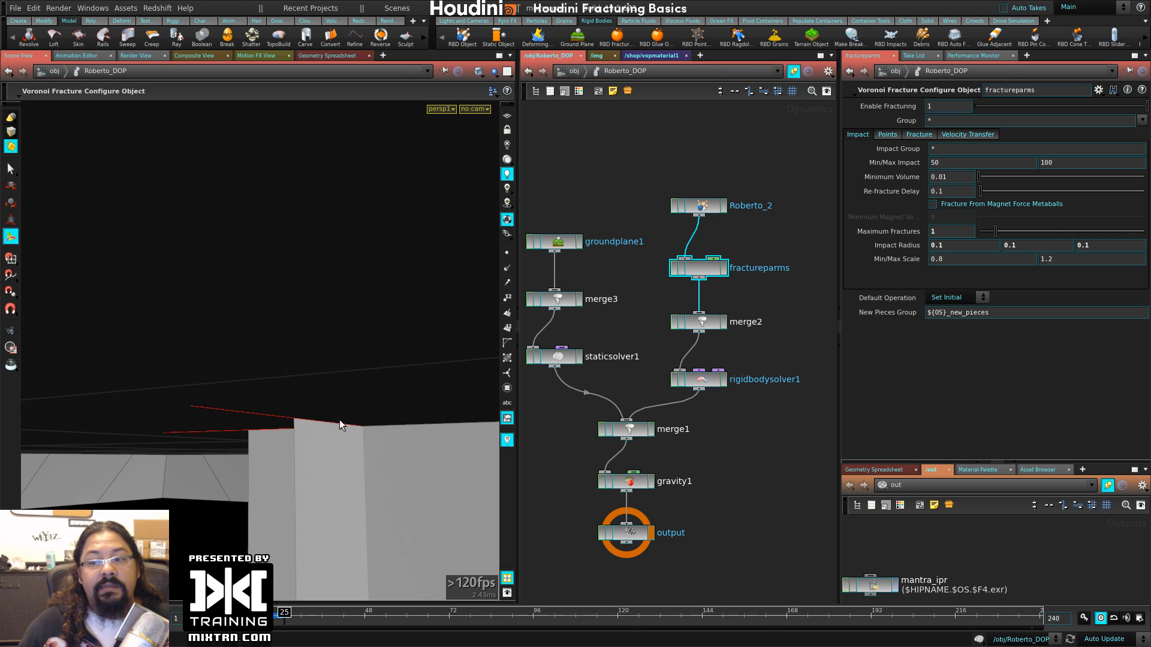
alt+drag(393, 325, 348, 367)
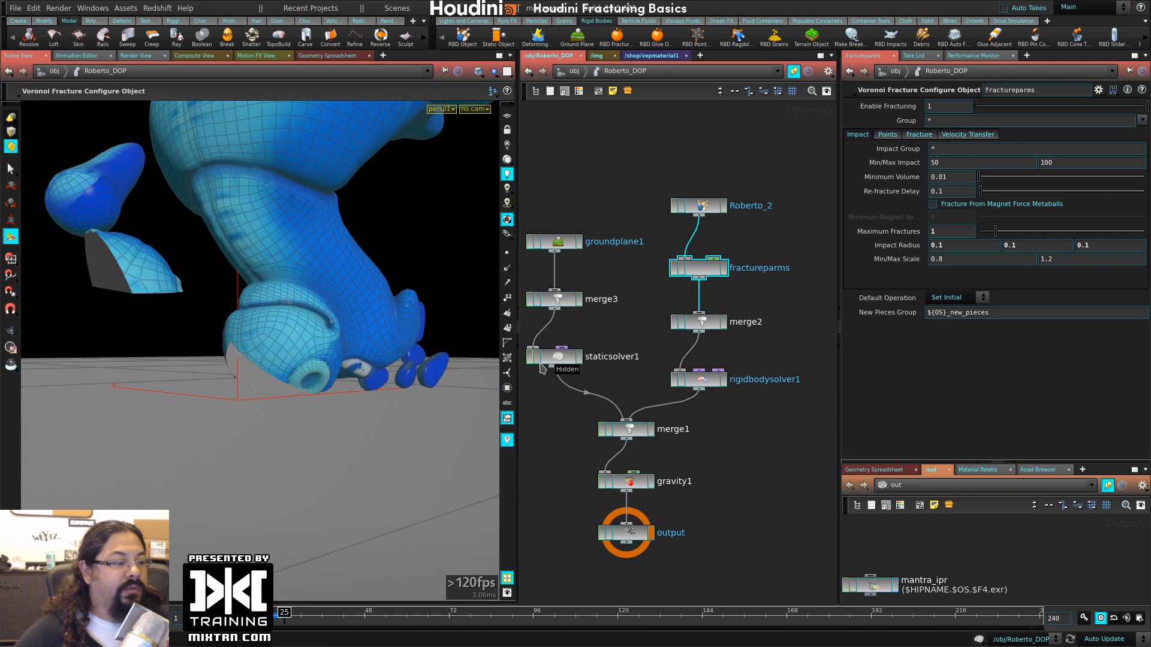
- Rewind the simulation, reframe the ground plane, and set the Impact Radius to 6.1 on all three axes to test it
click(13, 618)
alt+right_drag(209, 481, 115, 464)
alt+drag(389, 417, 332, 416)
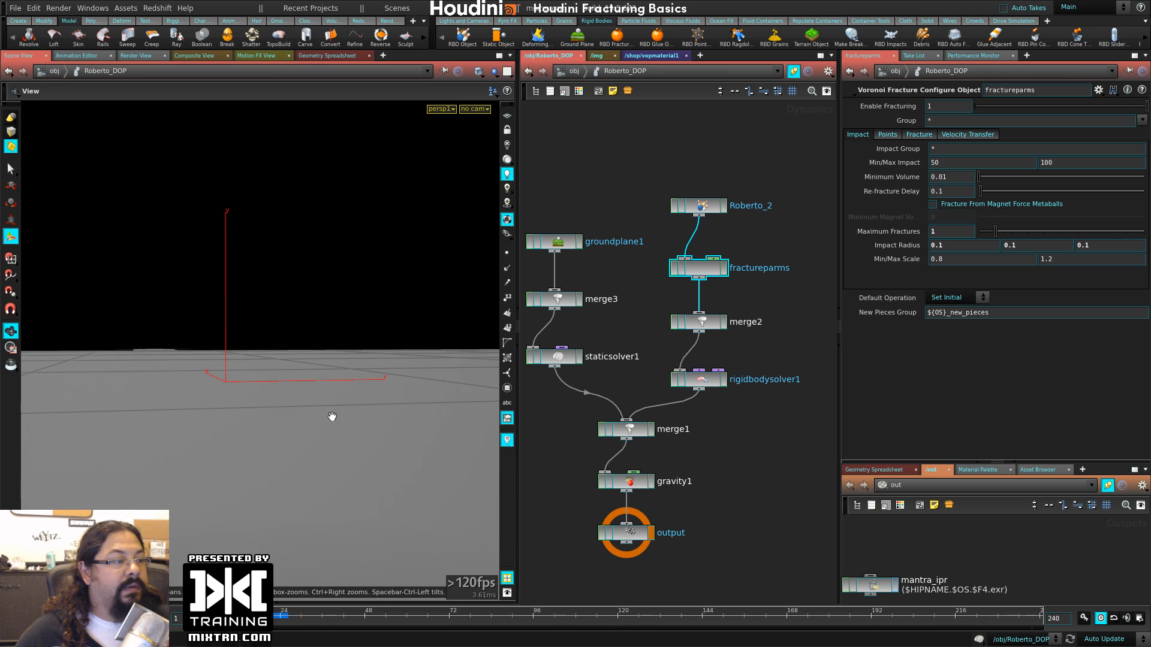
alt+right_drag(331, 416, 265, 429)
alt+middle_drag(264, 430, 264, 493)
middle_drag(927, 250, 937, 224)
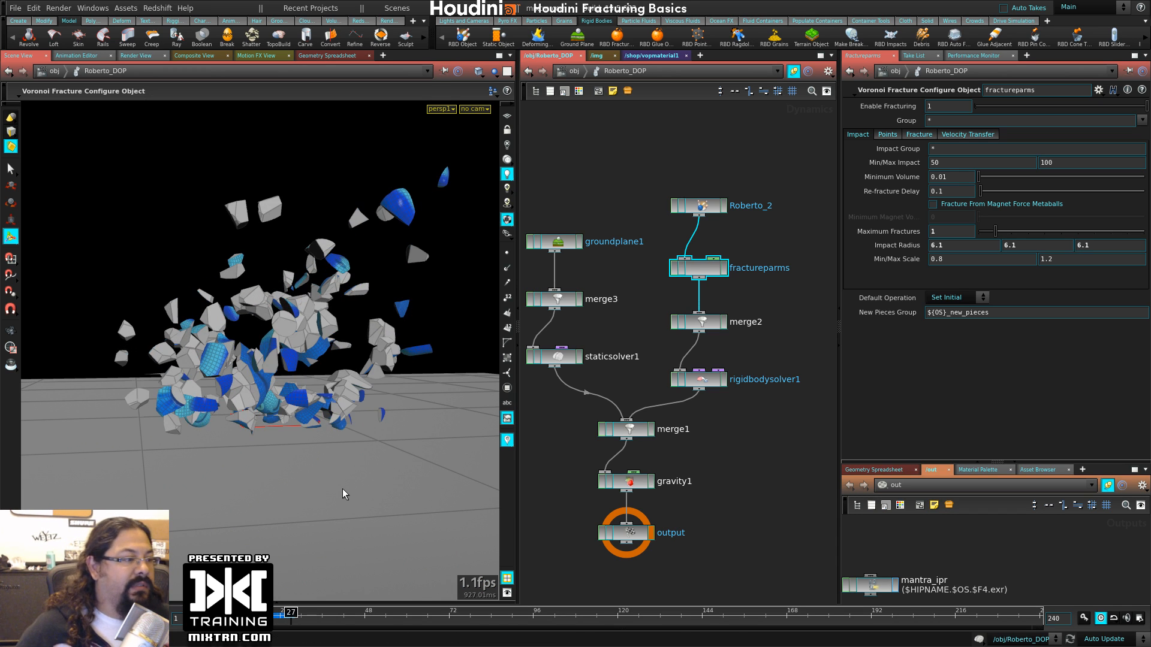
- Rewind to the first frame and reset the Impact Radius of fractureparms to its default of 0.5
key(ctrl+Up)
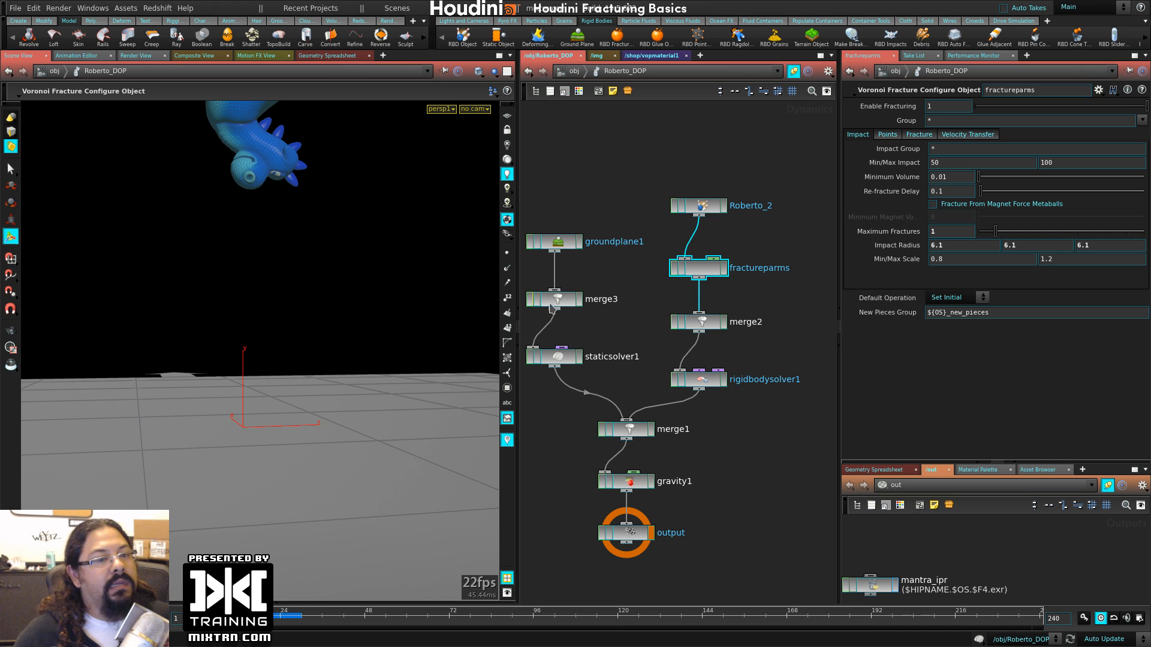
ctrl+middle_click(912, 249)
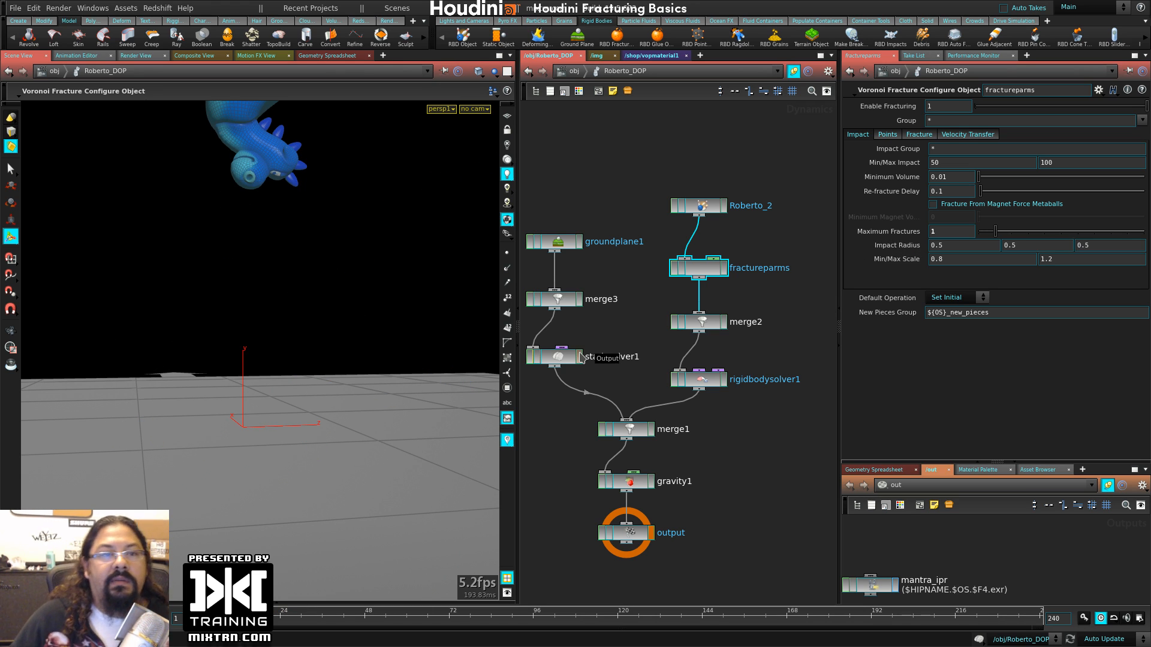
- Set Points Per Area of fractureparms to 50, simulate through the ground impact, and inspect the resulting fracture up close
click(888, 135)
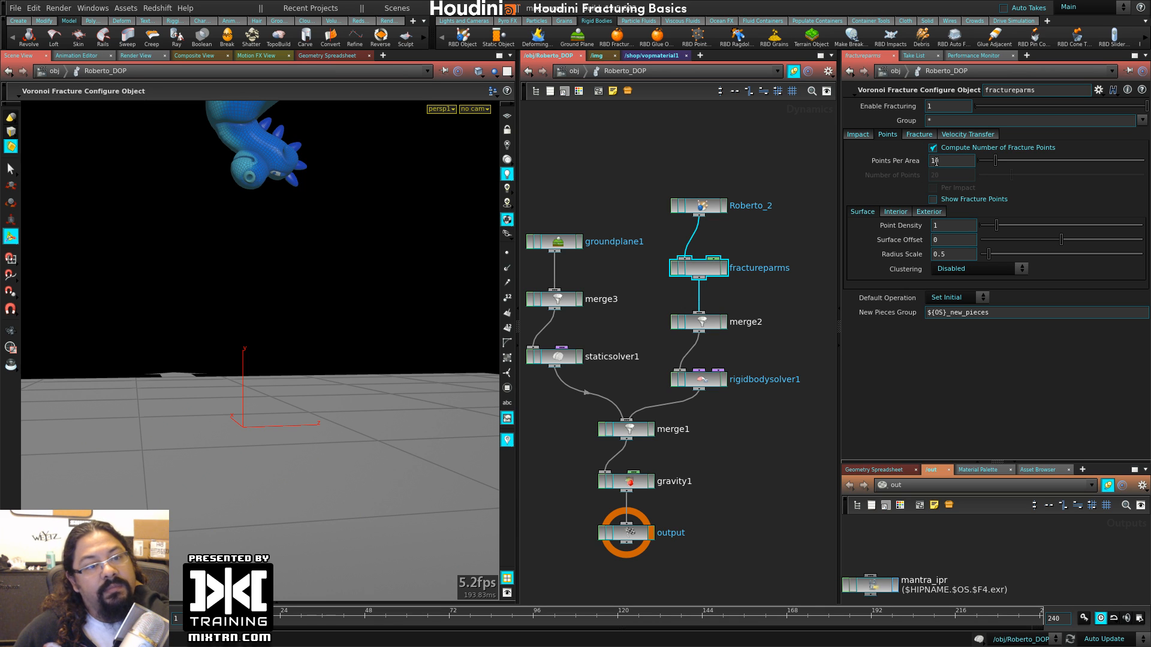
click(862, 134)
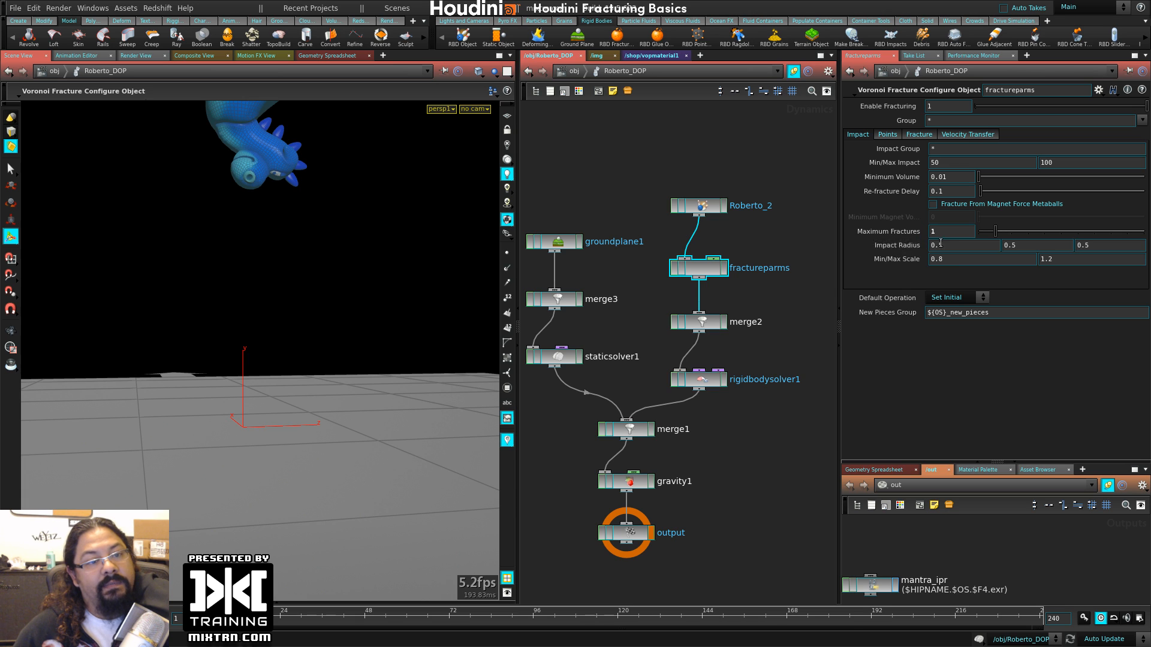
click(899, 136)
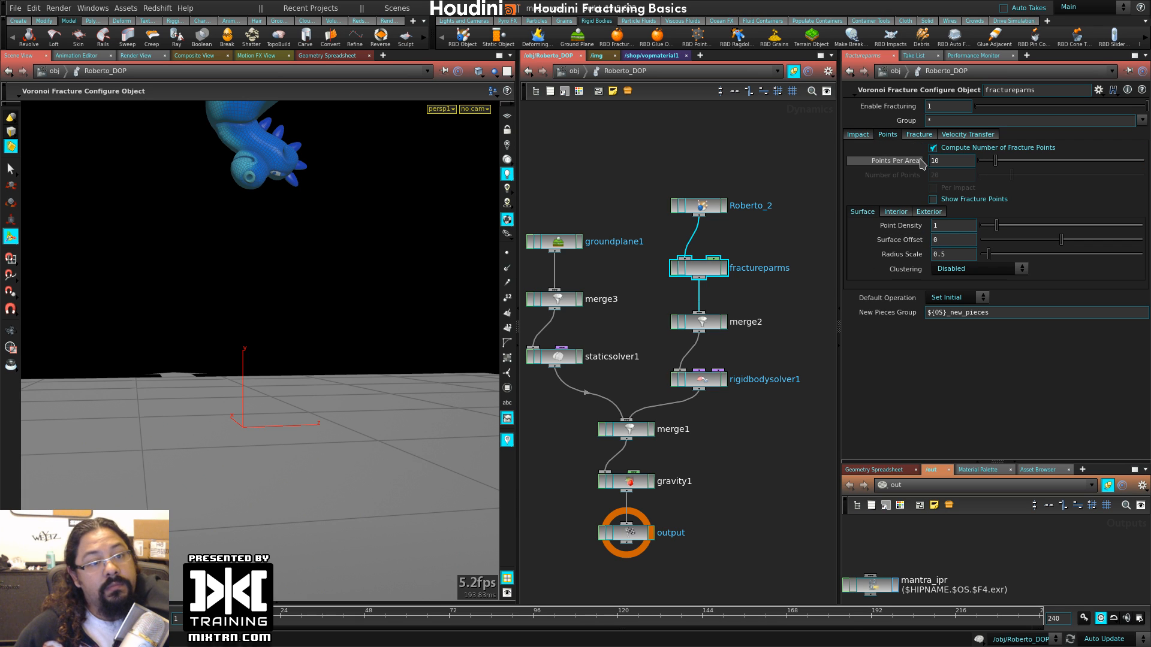
double_click(946, 163)
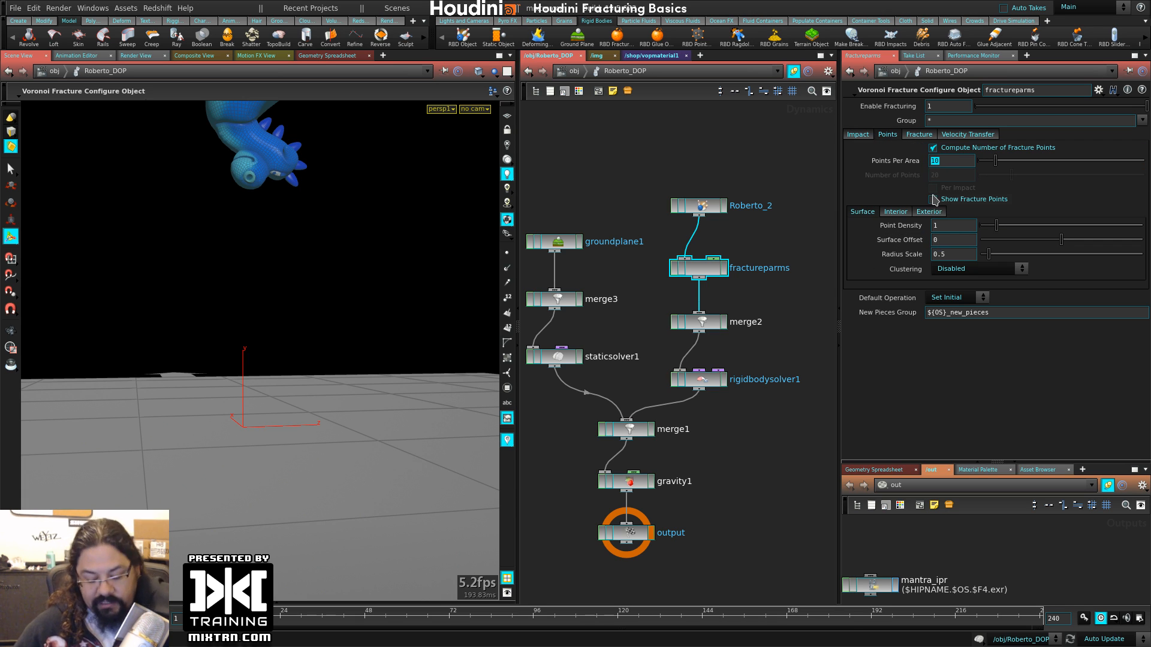
text(50)
key(Return)
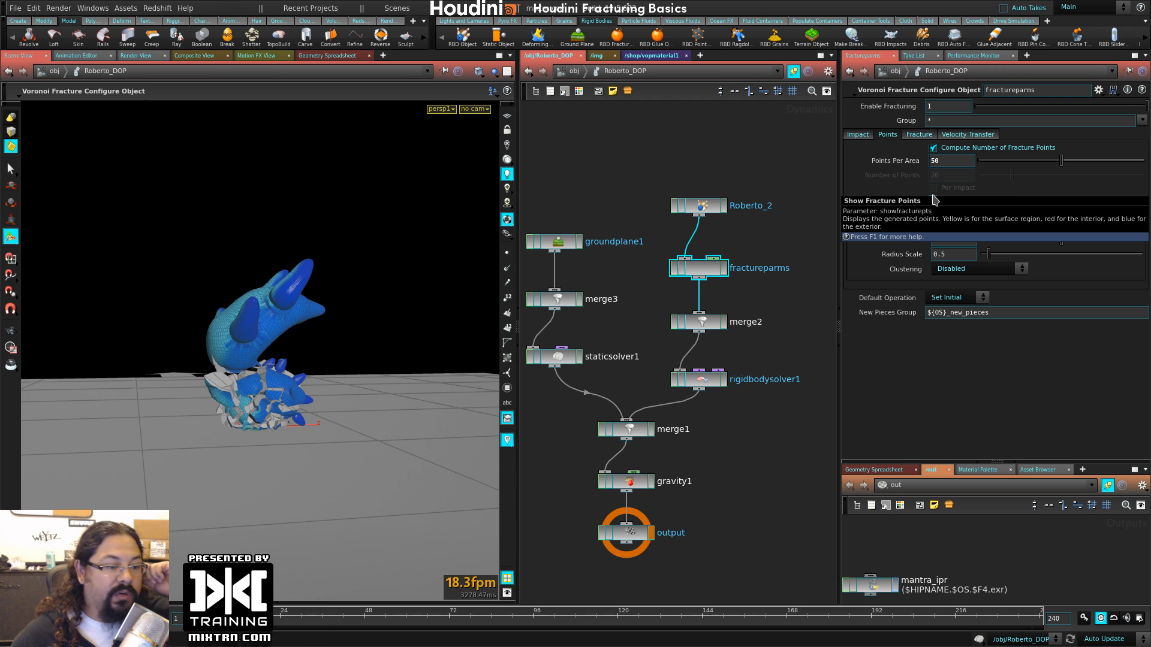
alt+drag(312, 419, 269, 432)
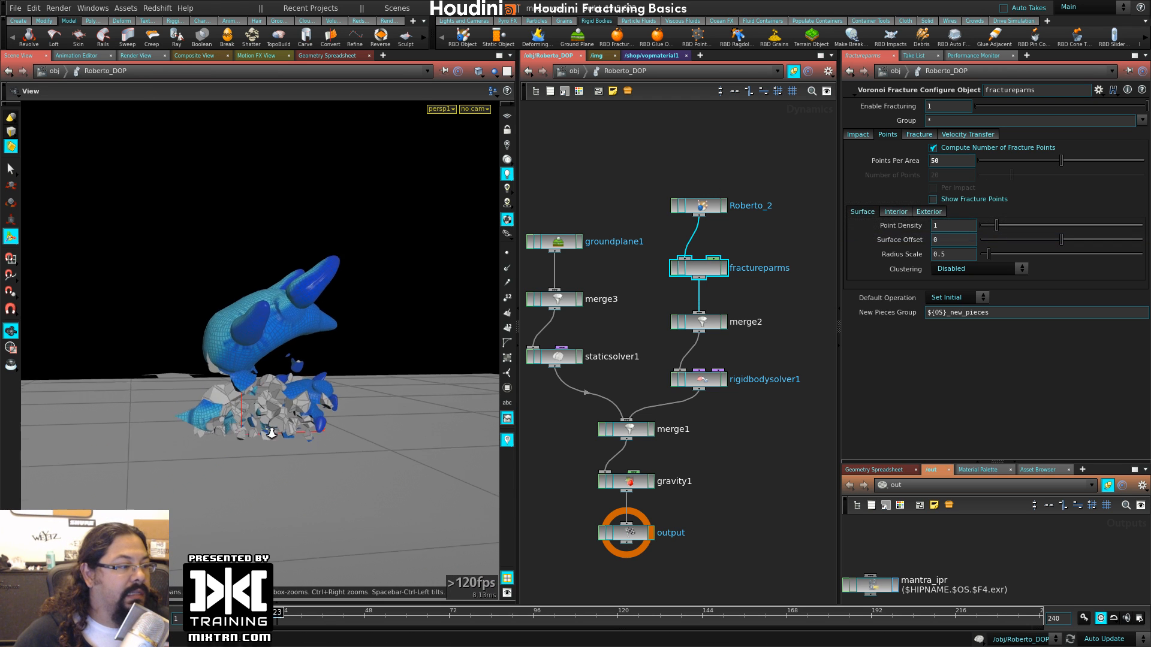
alt+right_drag(269, 432, 354, 444)
alt+drag(354, 444, 413, 455)
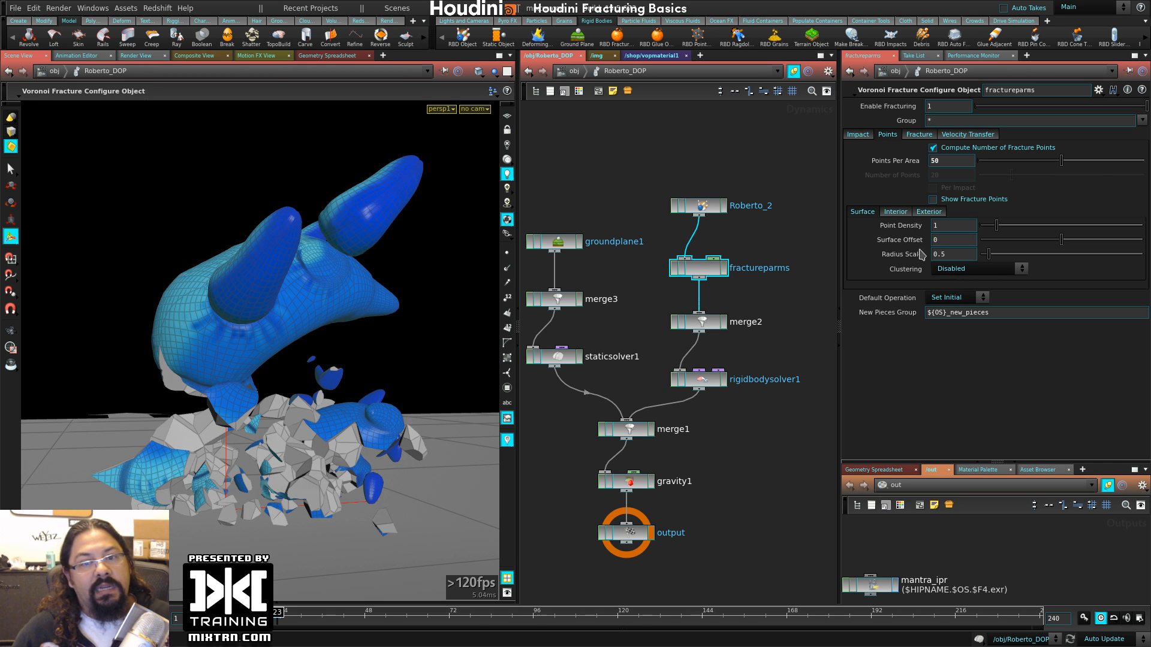
- Toggle Show Fracture Points on and off, and review the Interior, Exterior, Fracture, Velocity Transfer and Impact settings of fractureparms
click(986, 199)
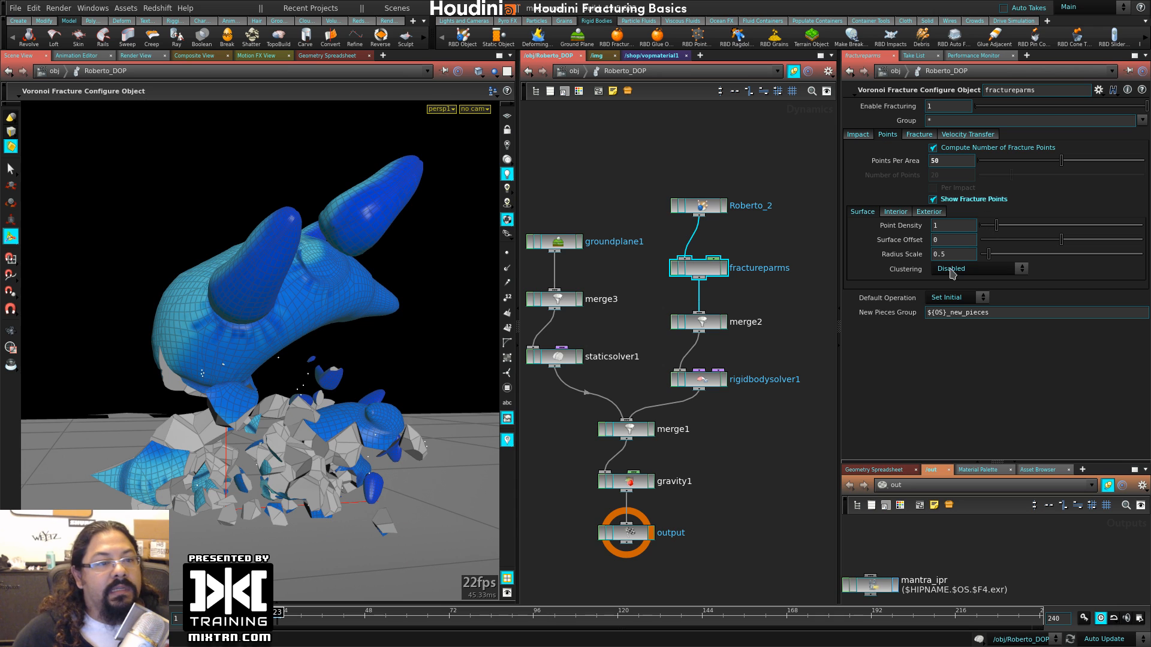
click(980, 201)
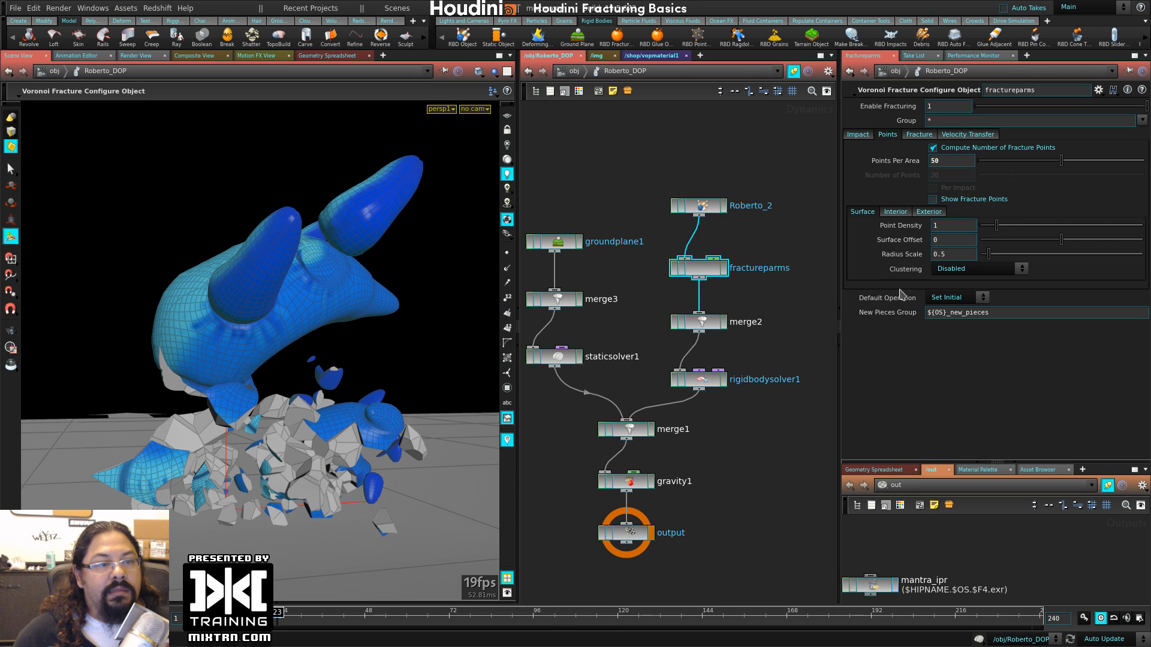
click(892, 211)
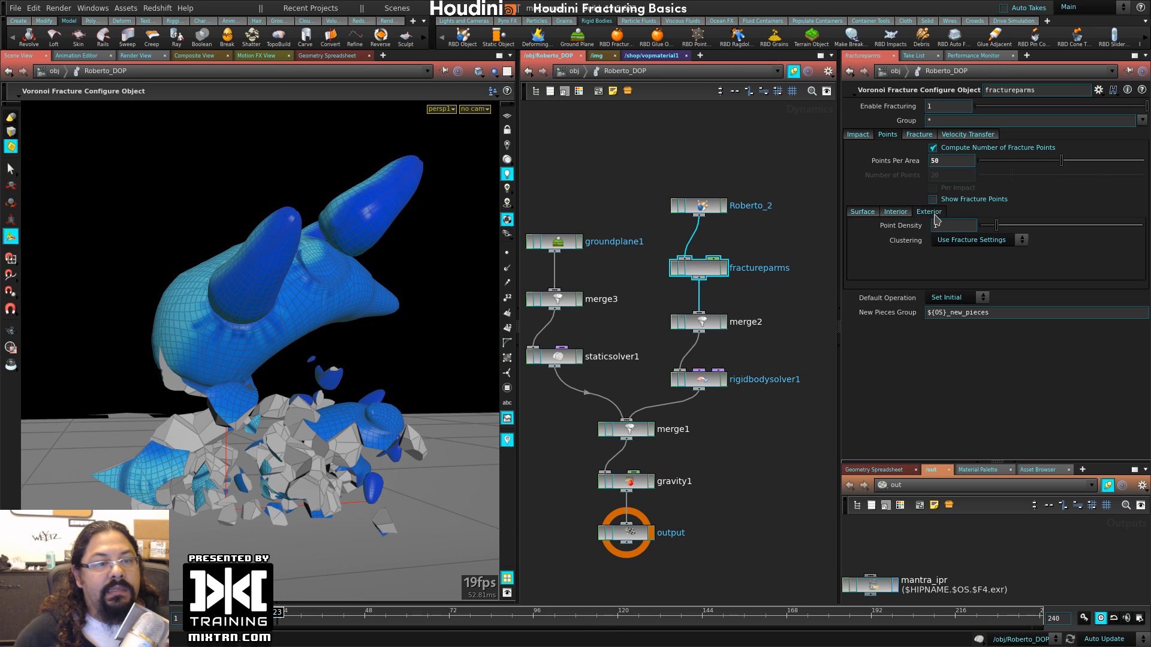
click(919, 134)
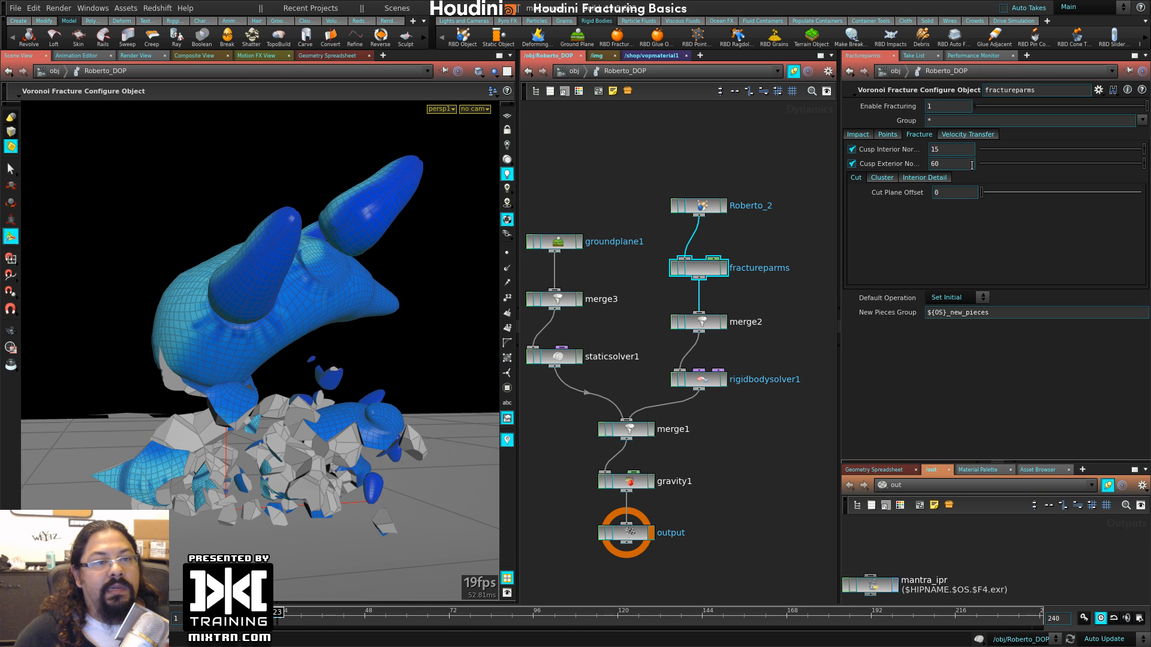
click(967, 135)
click(919, 135)
click(858, 134)
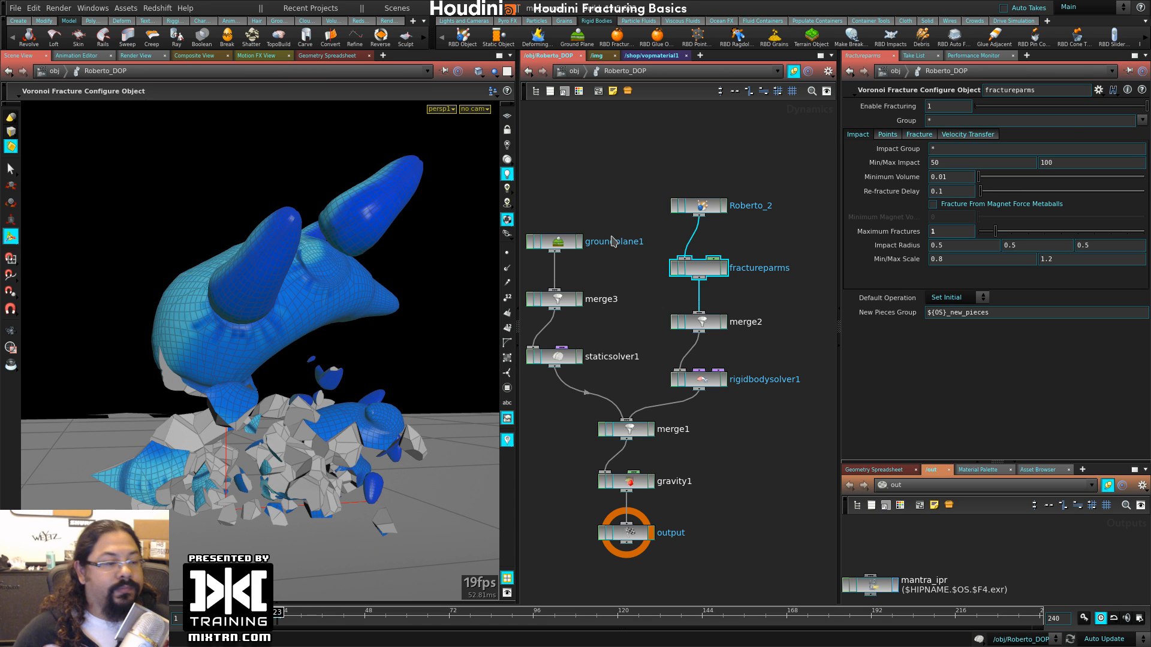
- Check the object level, return inside Roberto_DOP, and move the Roberto_2 node closer to fractureparms
click(625, 178)
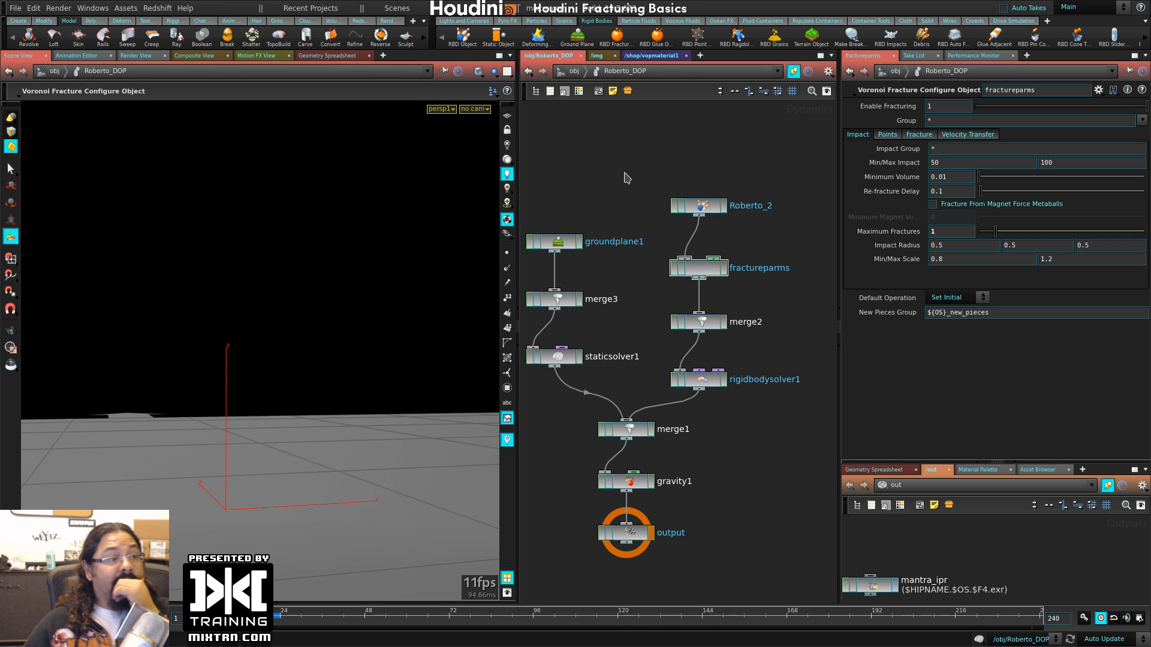
click(574, 72)
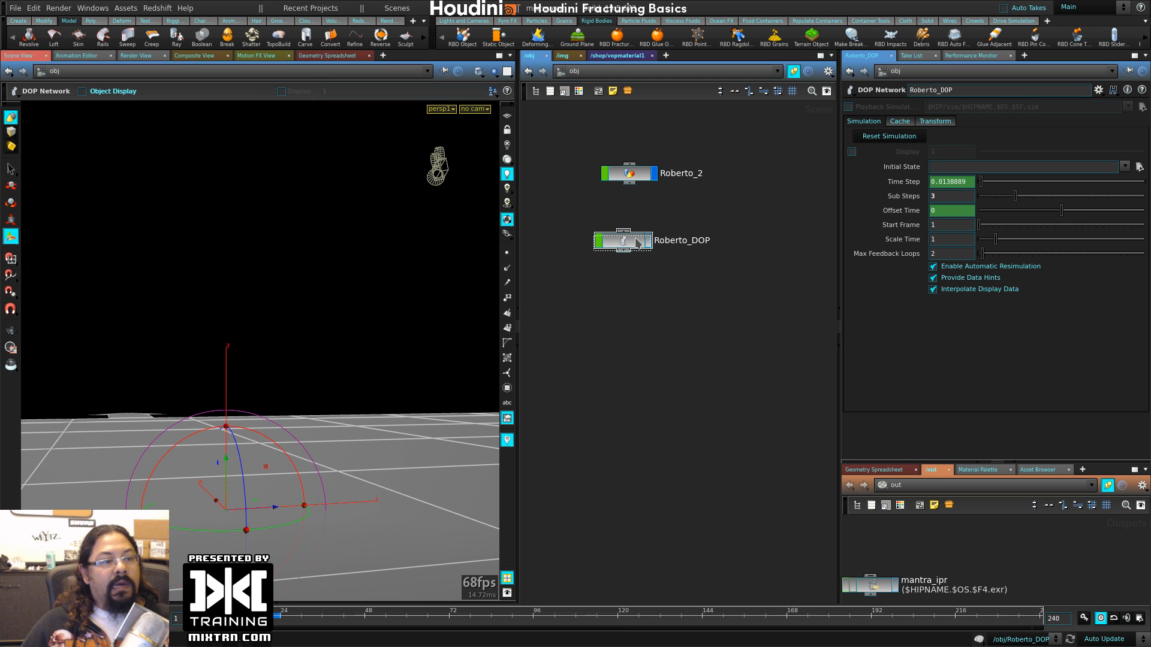
double_click(611, 244)
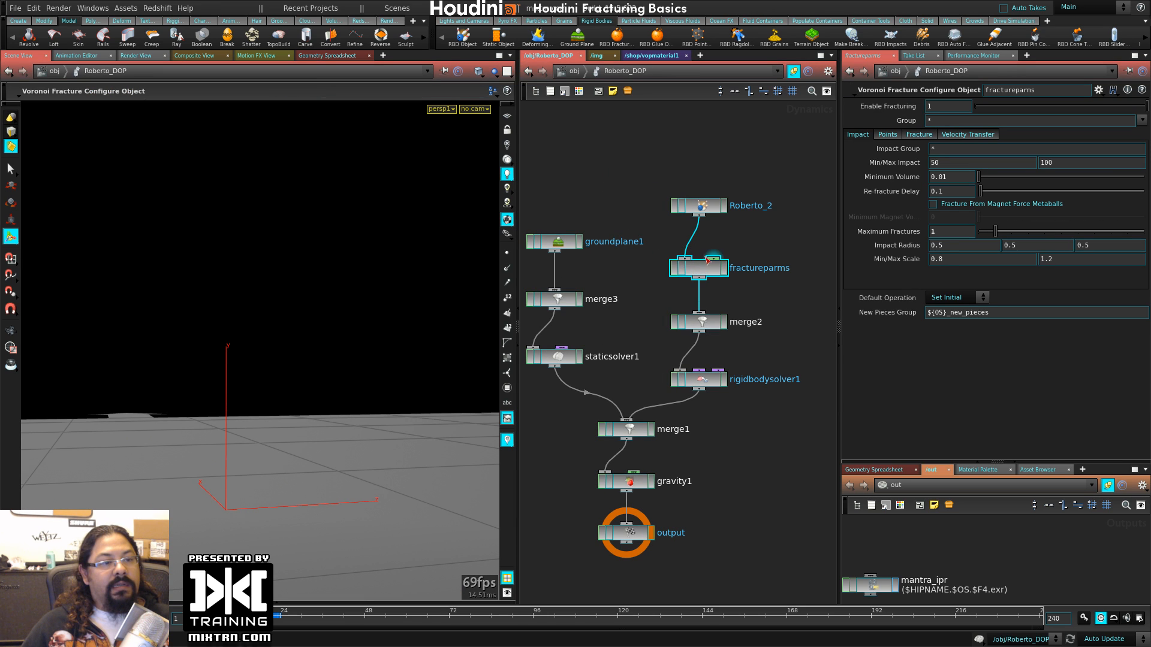
drag(704, 272, 705, 276)
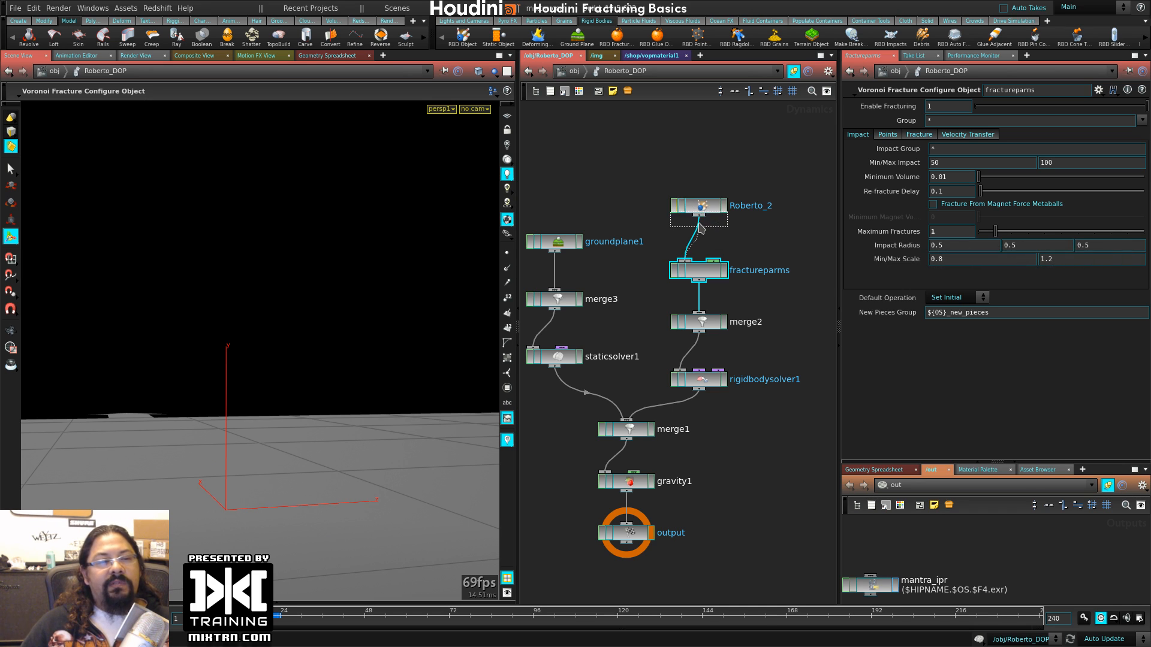
drag(700, 207, 700, 221)
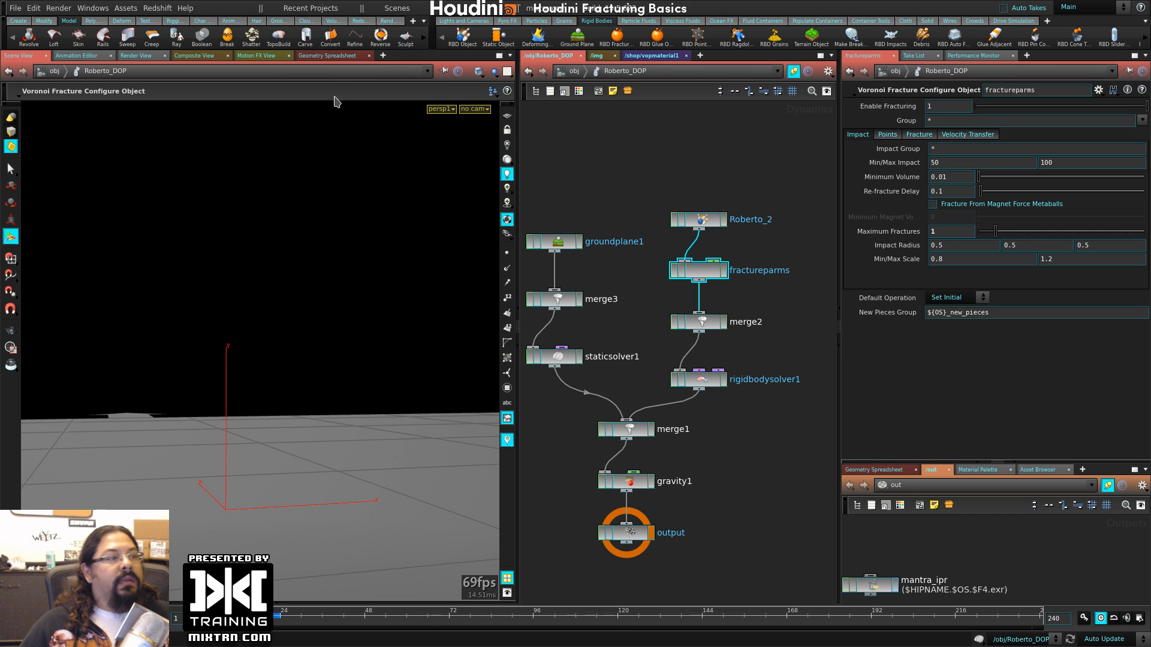
- Advance the simulation to frame 25 and examine the Impacts records of Roberto_2_1_piece_6 in the simulation data
click(329, 56)
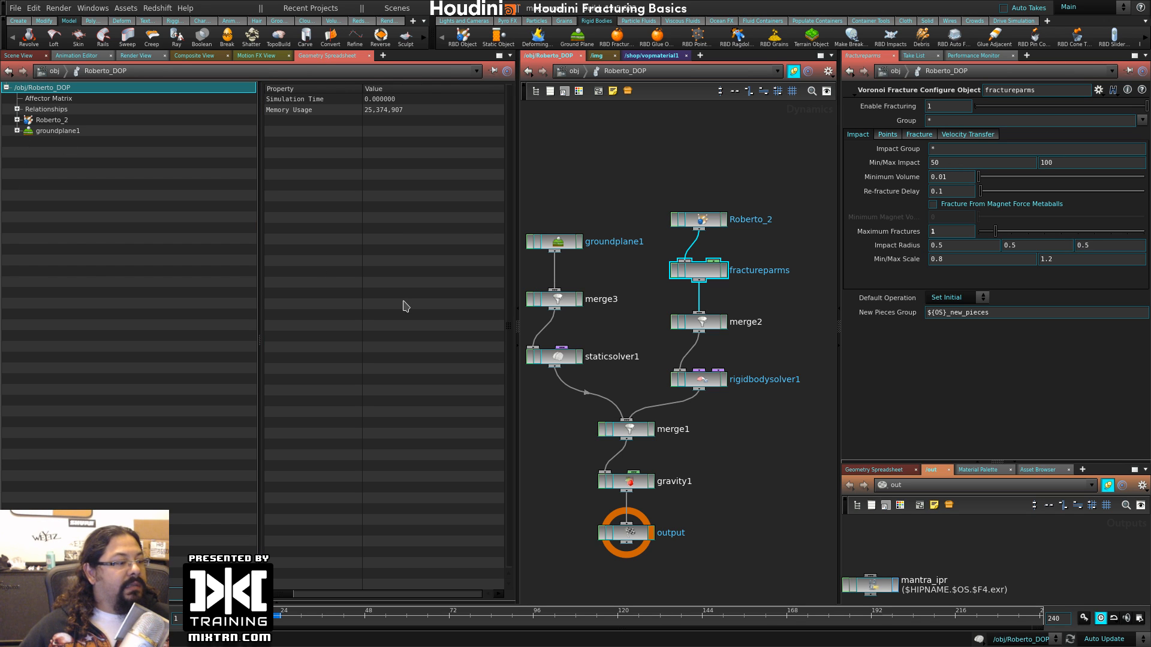
click(27, 56)
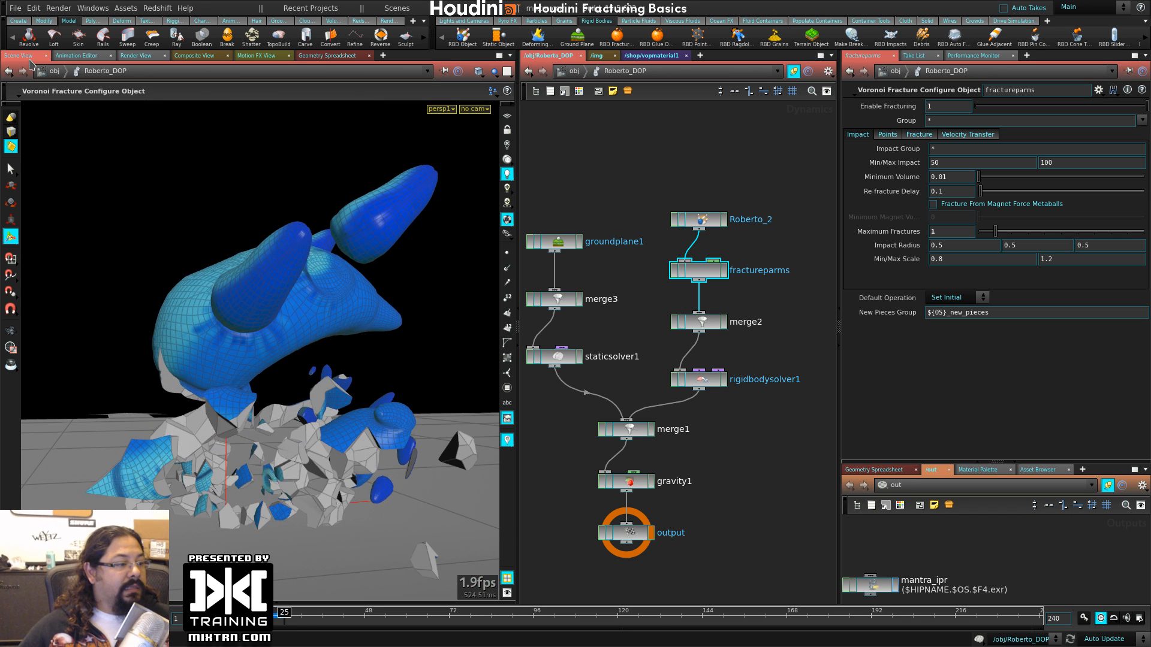
click(325, 55)
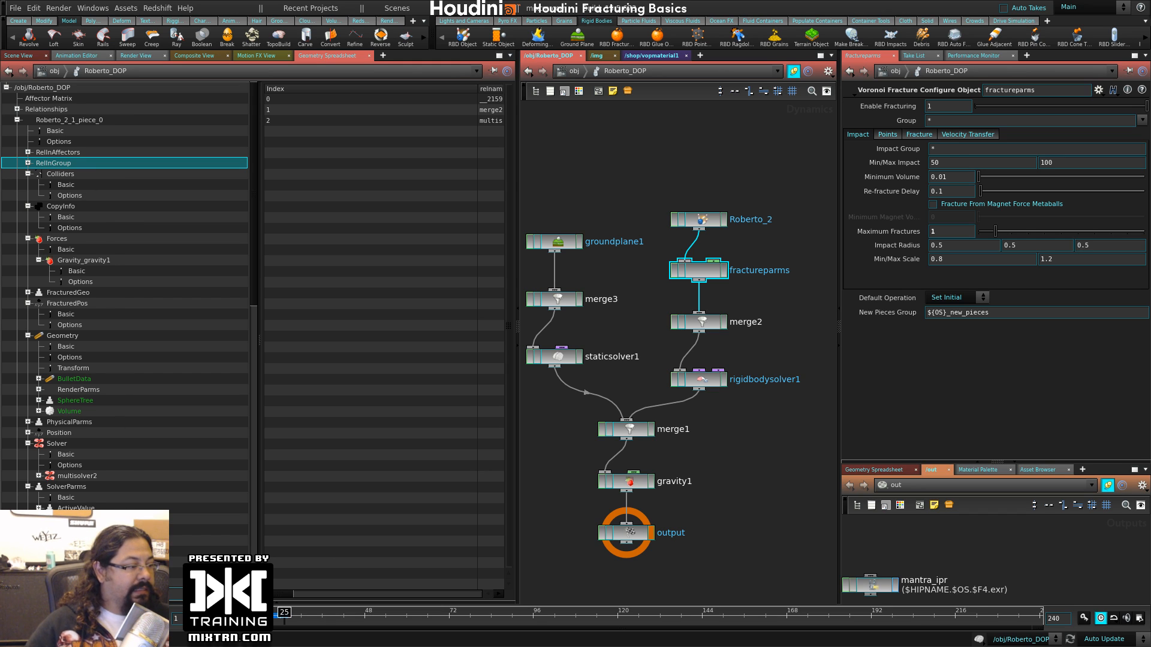
click(17, 110)
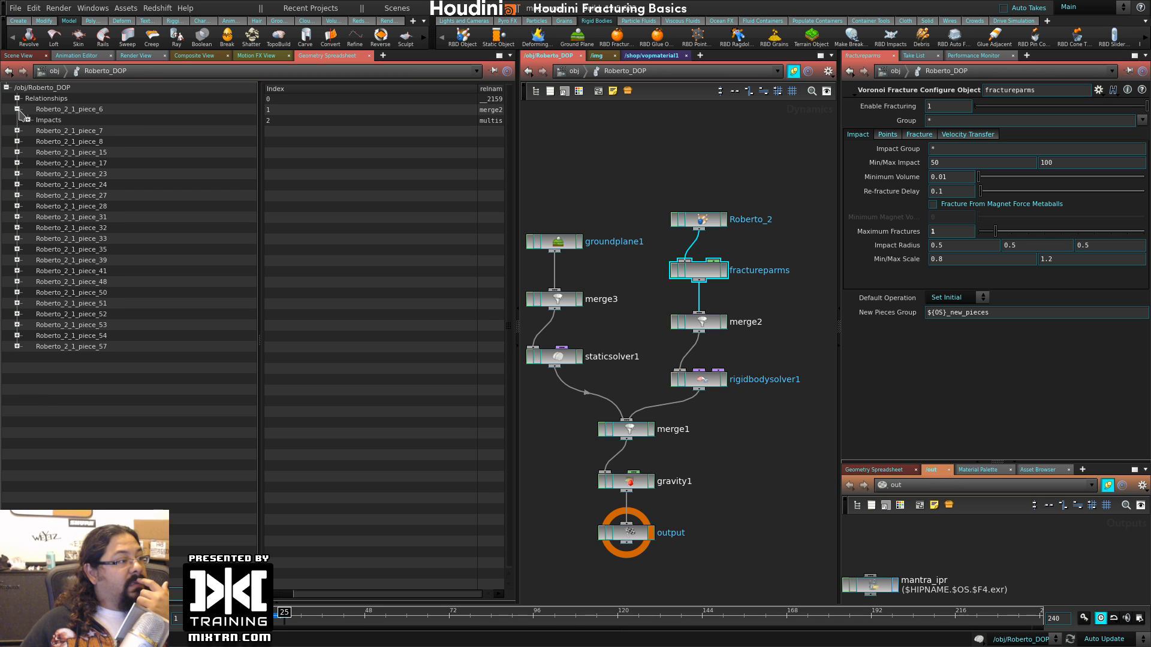
click(31, 120)
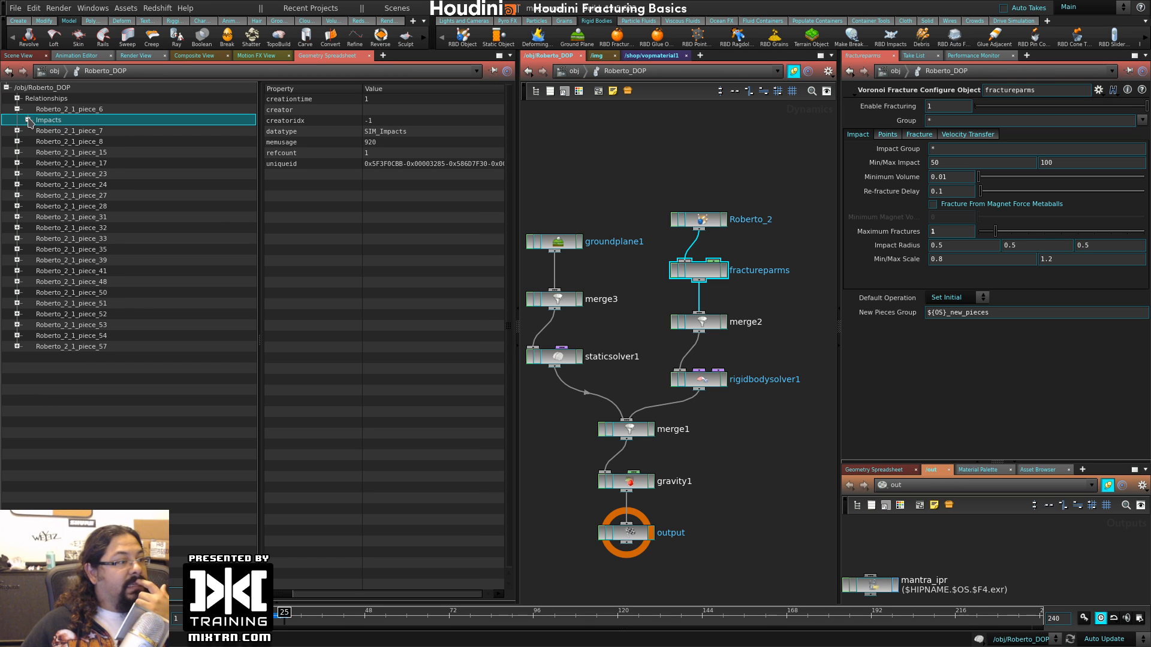
click(28, 119)
click(63, 131)
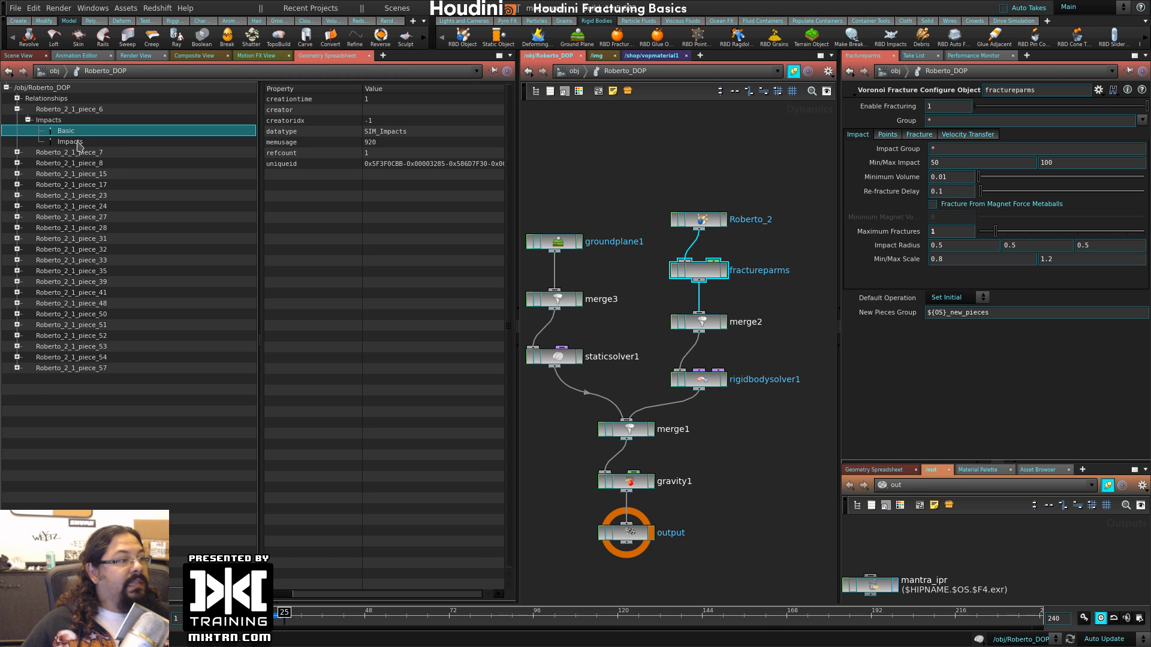
click(71, 142)
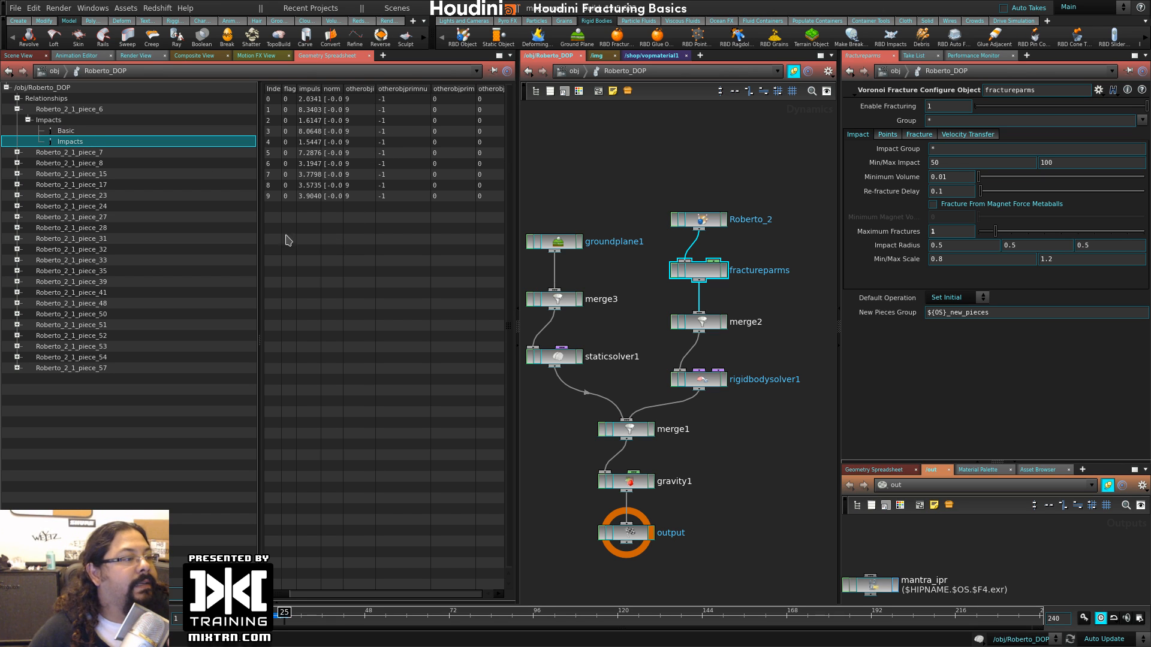
- Widen the data table and its impulse column, and examine the impulse values of Roberto_2_1_piece_6 at an earlier frame
drag(261, 231, 151, 231)
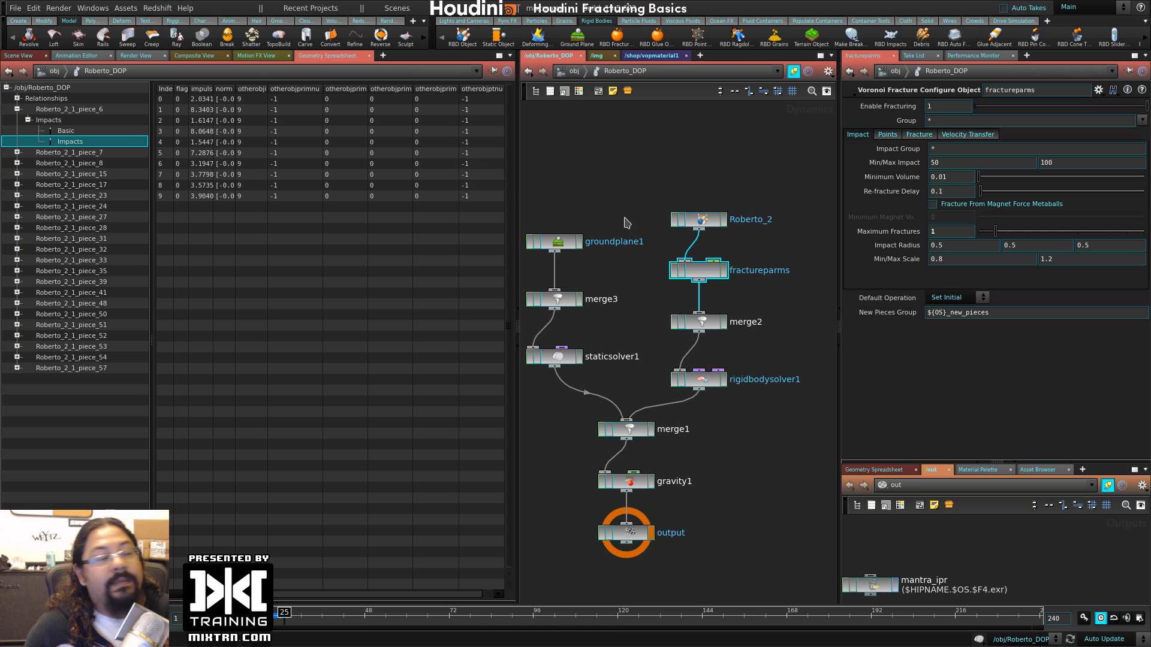
mouse_move(214, 88)
mouse_down()
mouse_move(254, 88)
mouse_move(228, 89)
mouse_up()
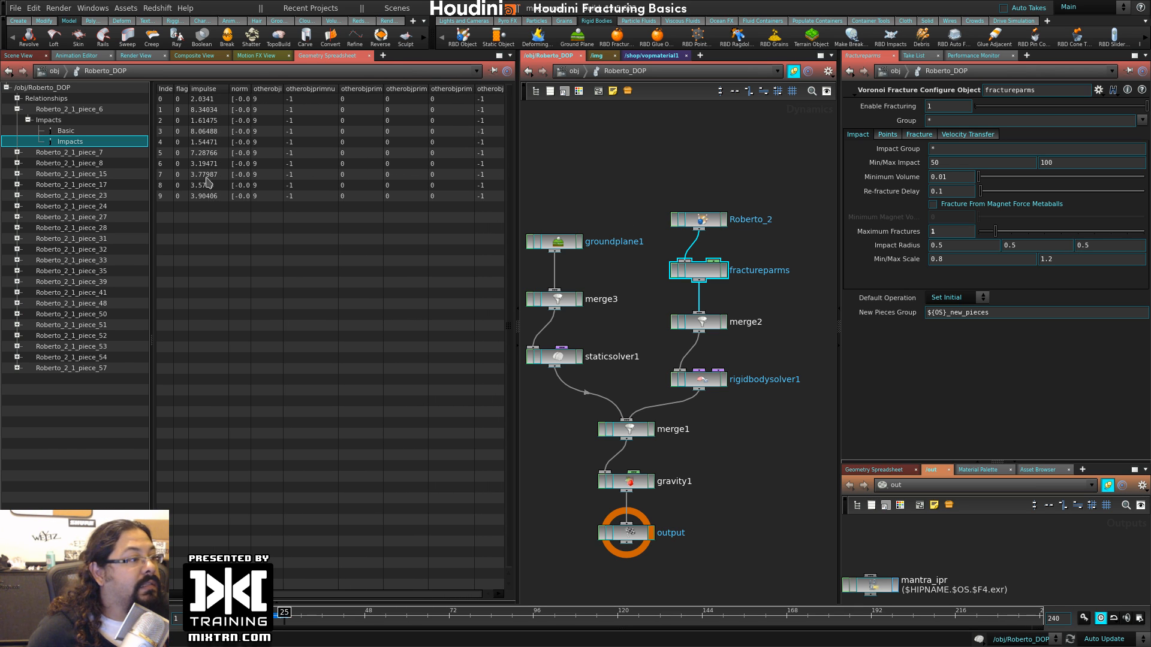
drag(258, 594, 217, 594)
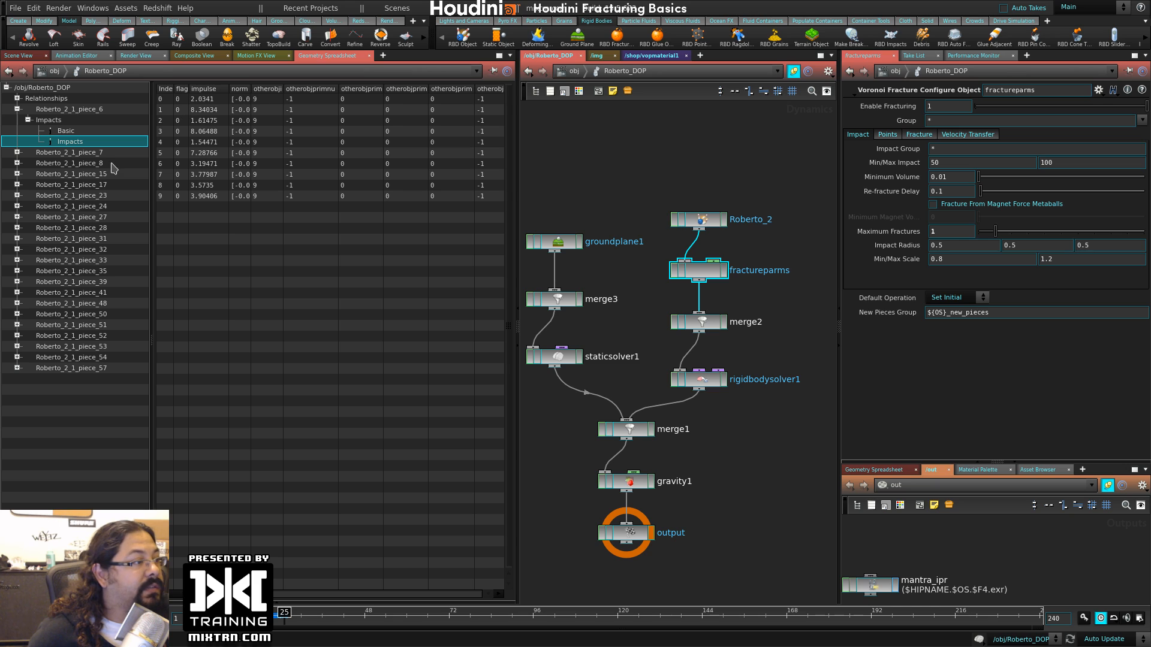
key(ctrl+Up)
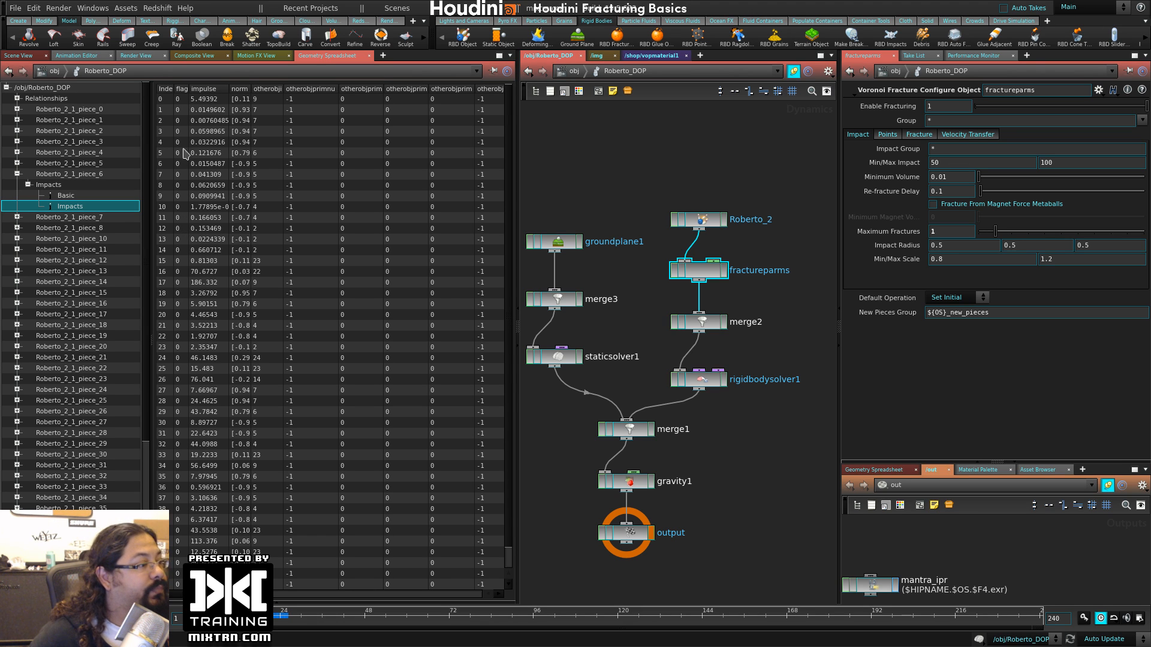
scroll(216, 219, down, 1)
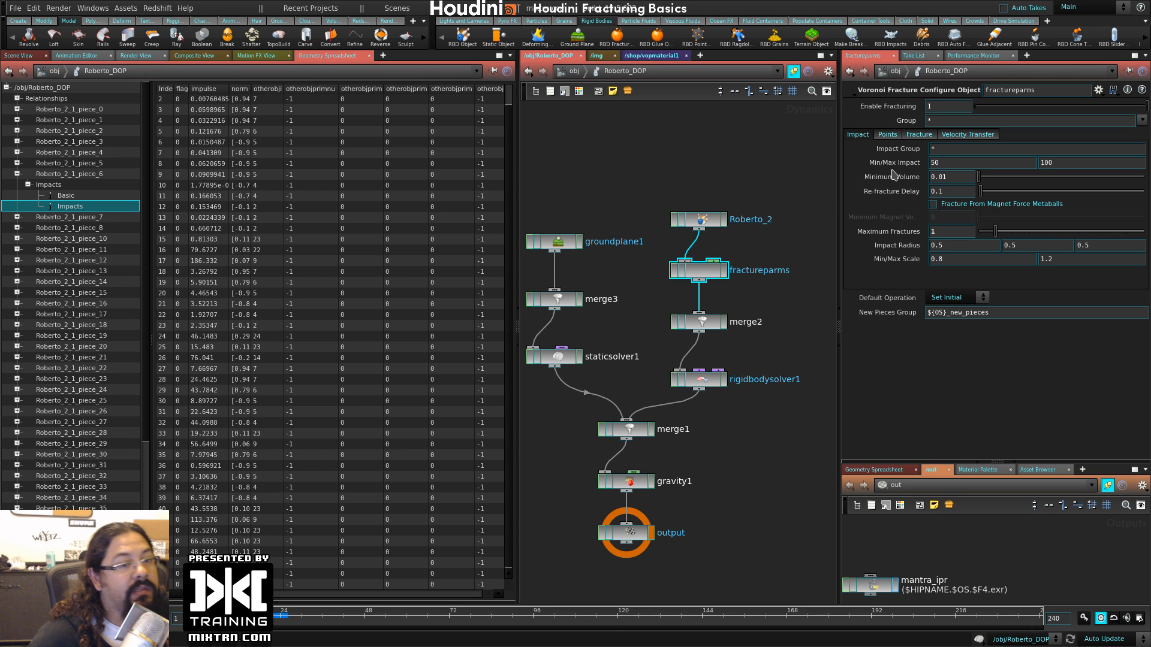
- Collapse the Roberto_2_1_piece_6 data and examine the Impacts records of Roberto_2_1_piece_7, keeping the fractureparms settings shown for comparison
click(18, 174)
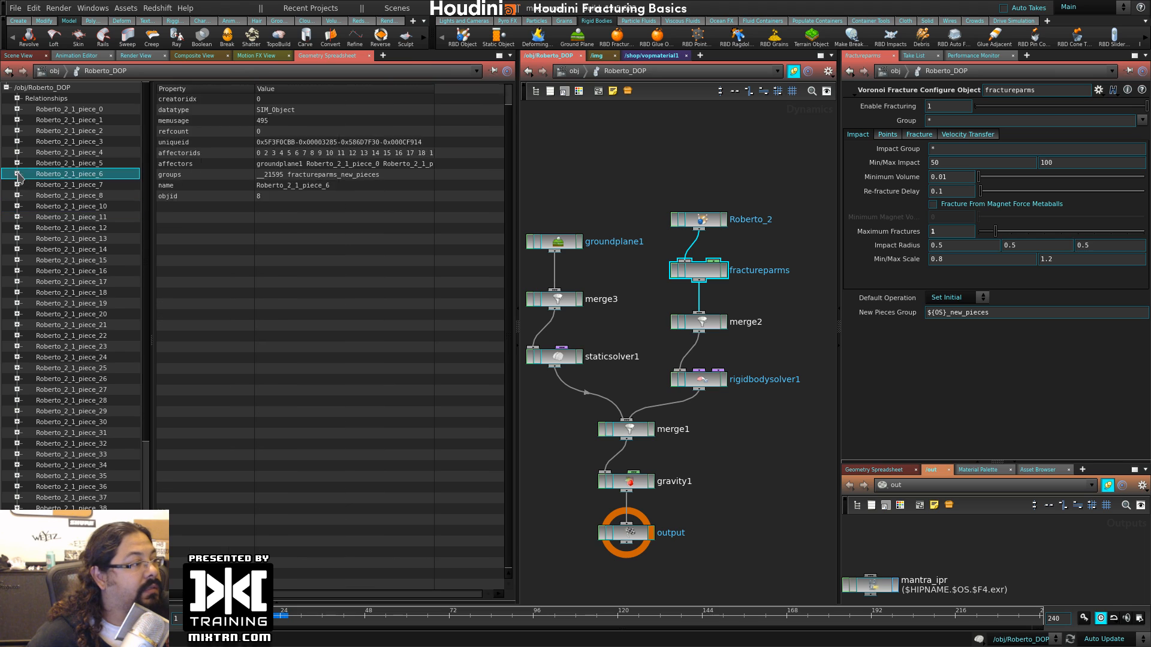
click(17, 184)
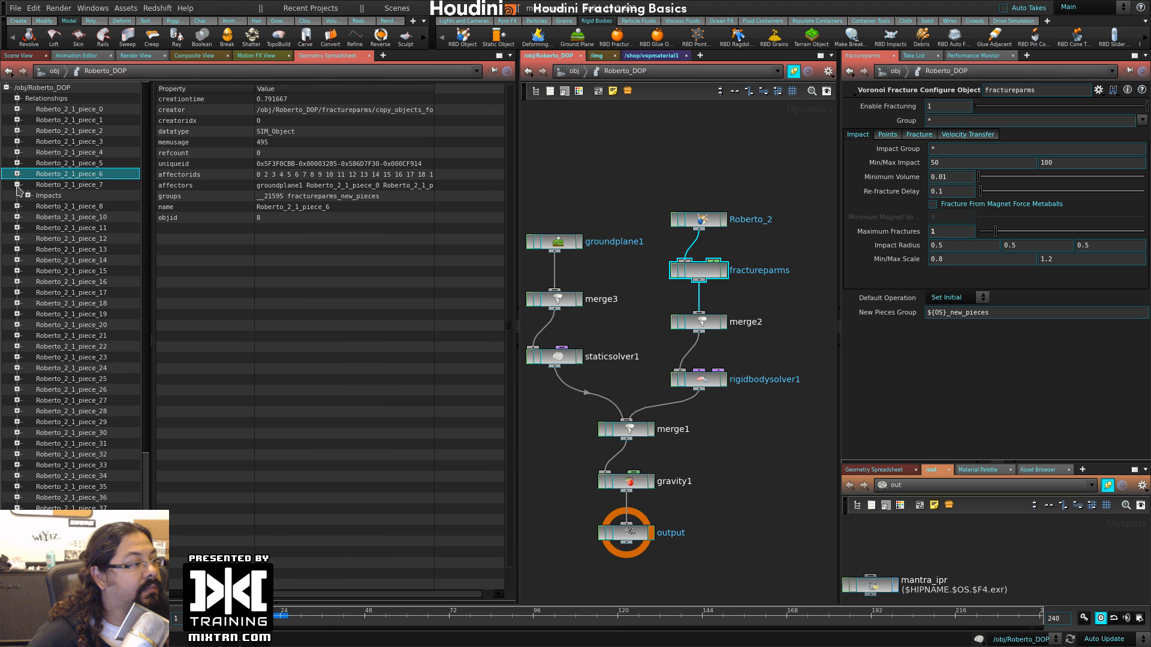
click(28, 196)
click(65, 217)
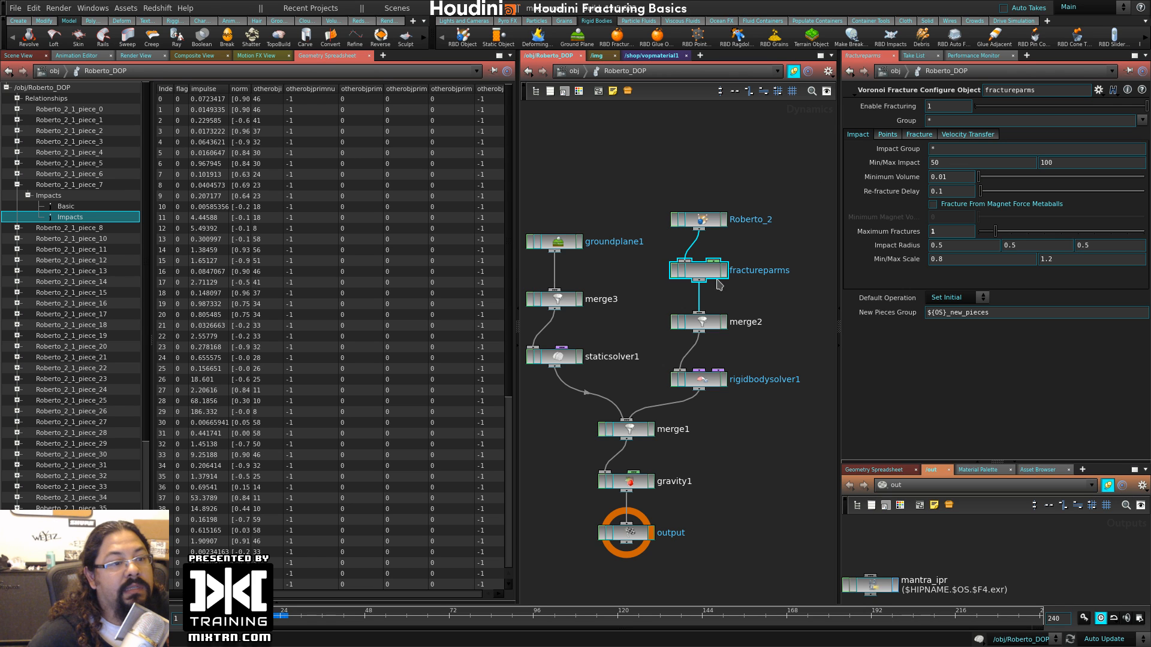
click(699, 221)
click(678, 271)
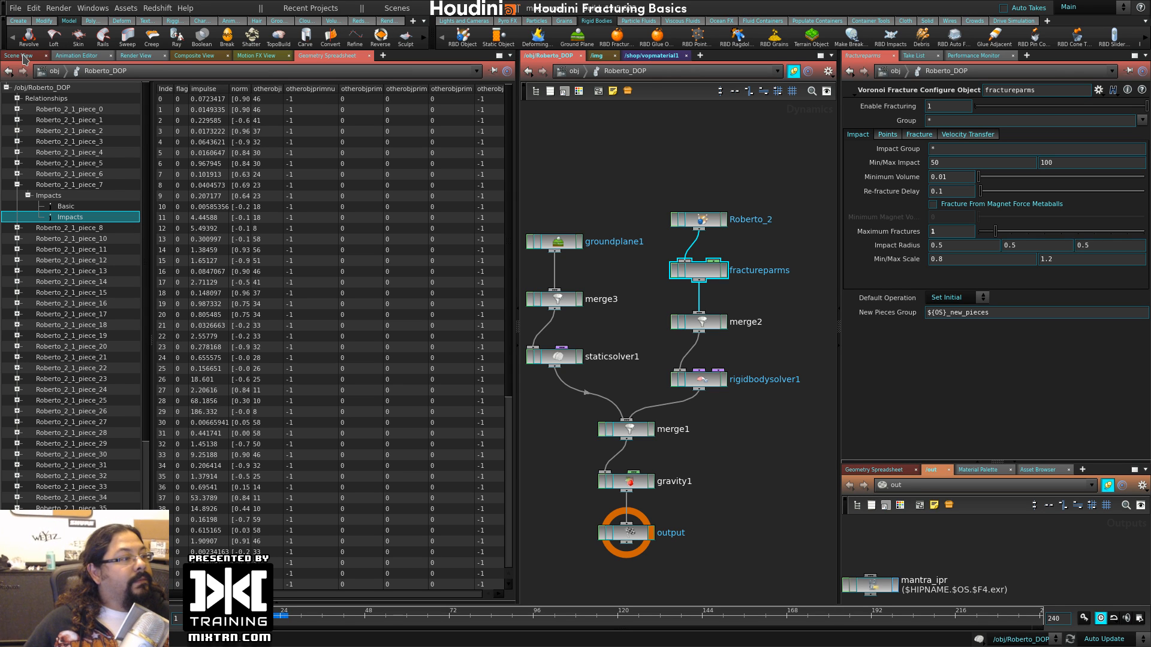
- Return to the 3D view of the fractured Roberto_2 and clear the selection in the DOP network
click(24, 55)
middle_drag(632, 222, 711, 207)
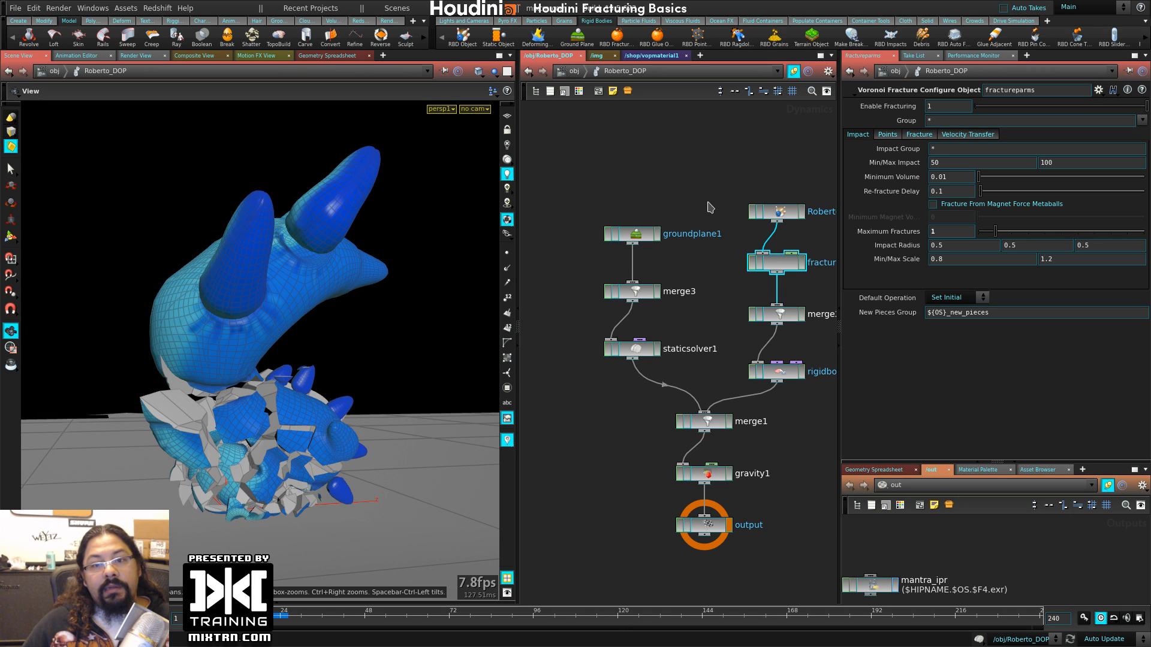
click(660, 198)
middle_drag(663, 199, 590, 179)
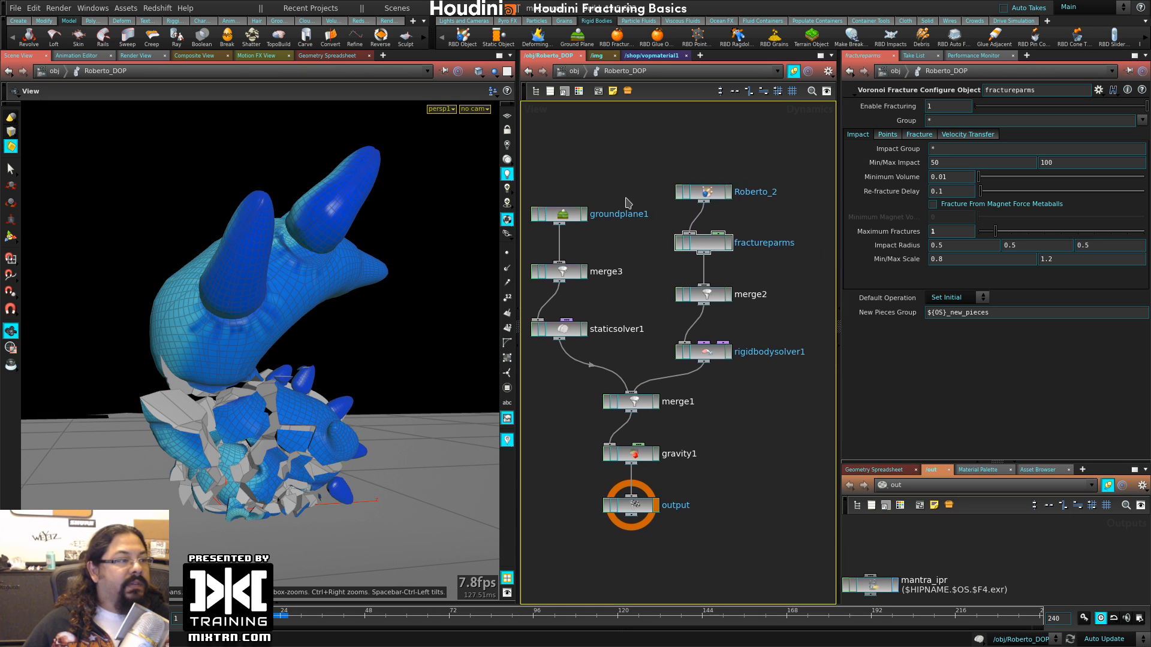
- Move the Roberto_2 node slightly higher above fractureparms and replay the simulation from the first frame
click(693, 190)
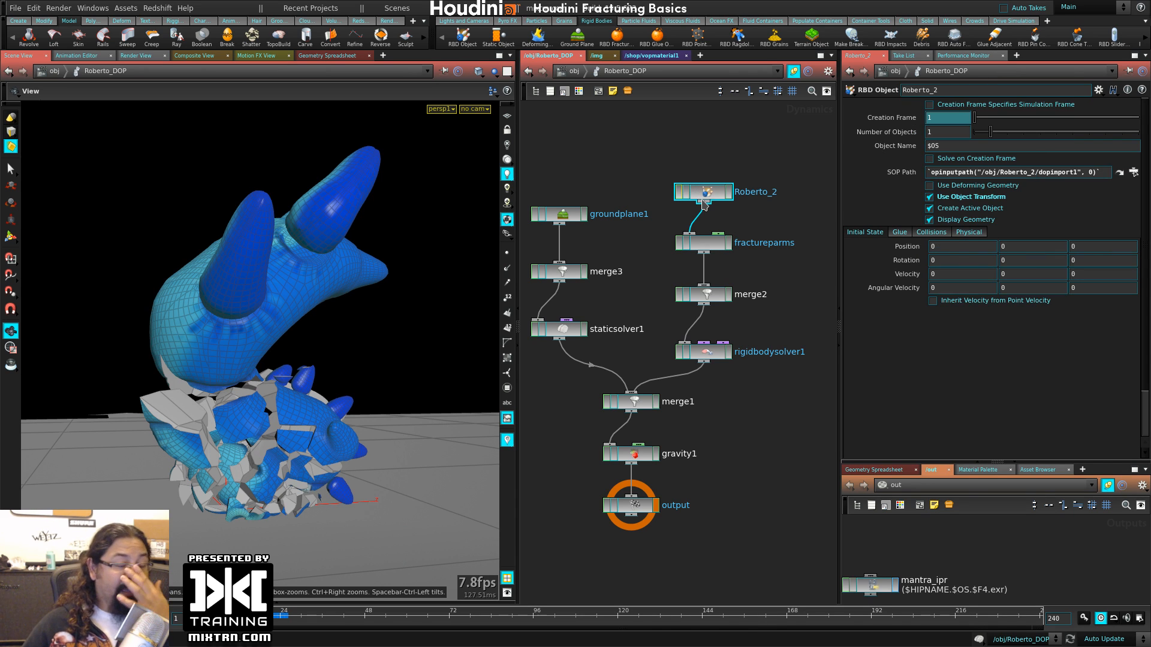
drag(701, 199, 698, 188)
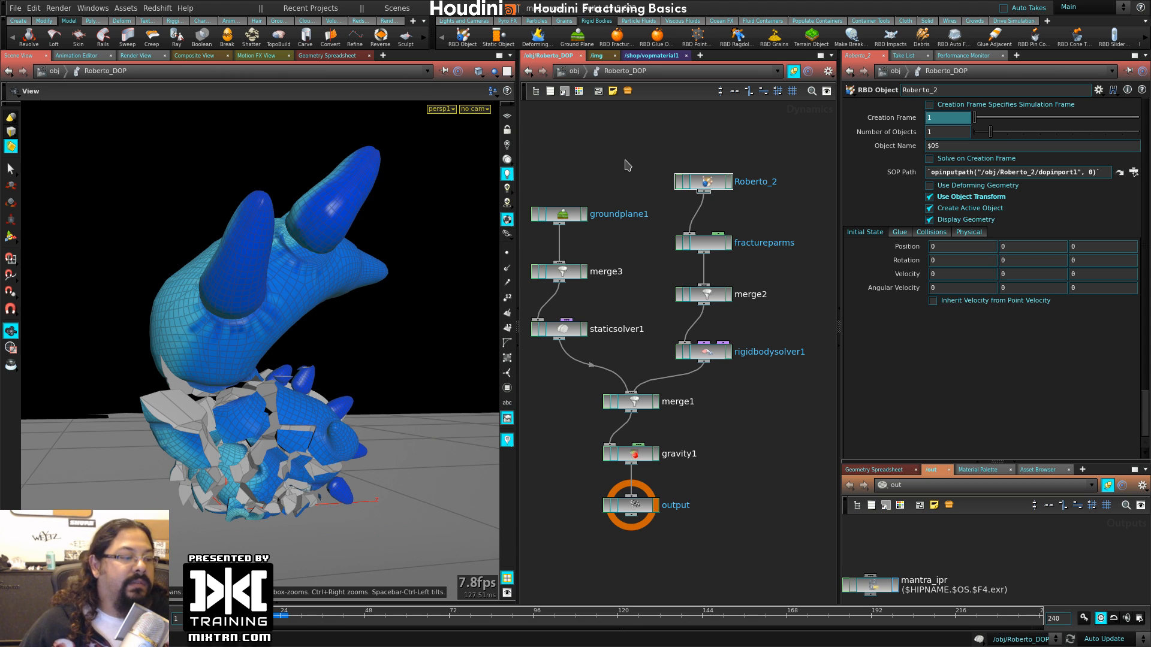
key(ctrl+Up)
key(Up)
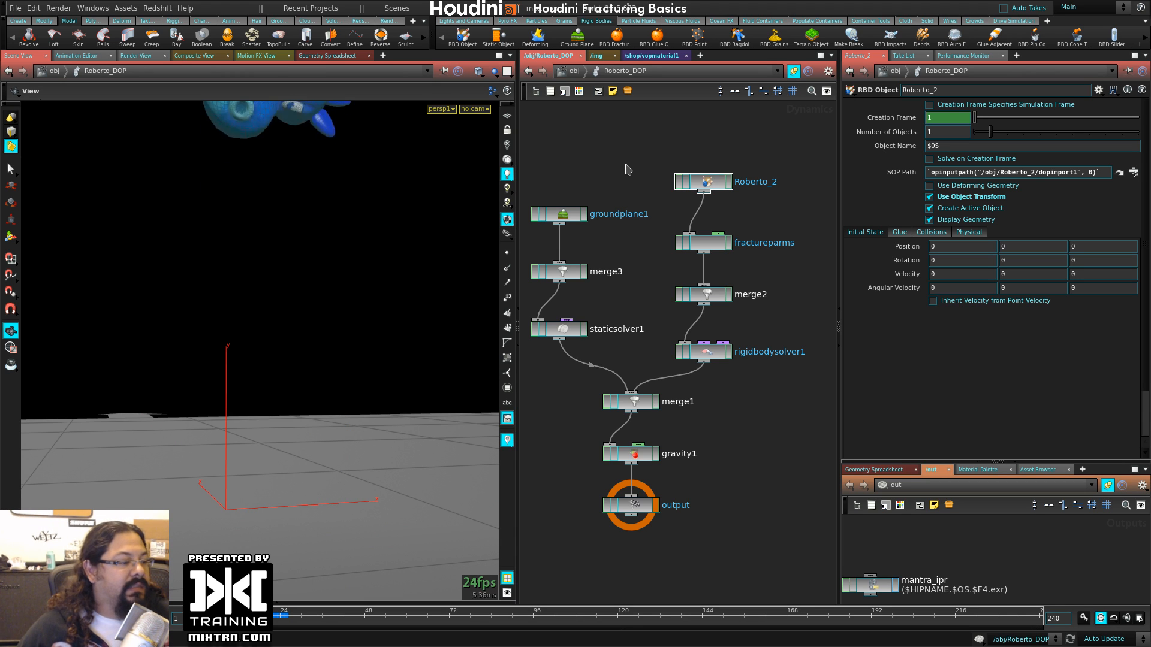
key(Up)
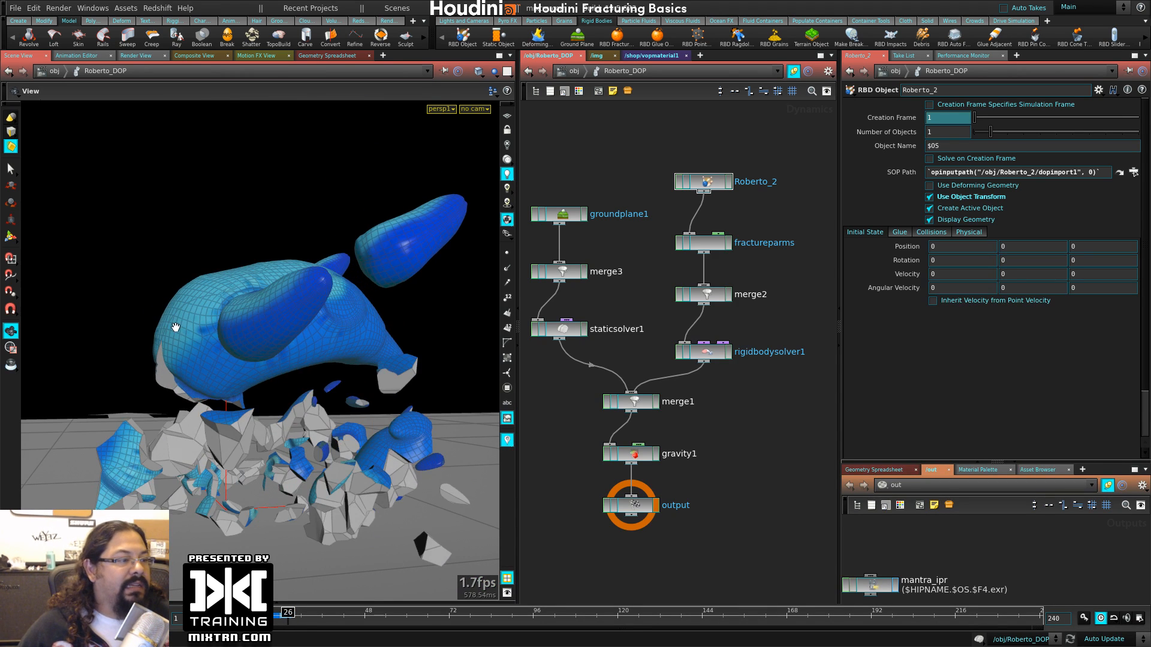
- Frame the whole fall of Roberto_2 from farther away and replay the simulation through its impact with the ground
right_drag(175, 327, 190, 373)
drag(190, 372, 342, 360)
key(ctrl+Up)
key(Up)
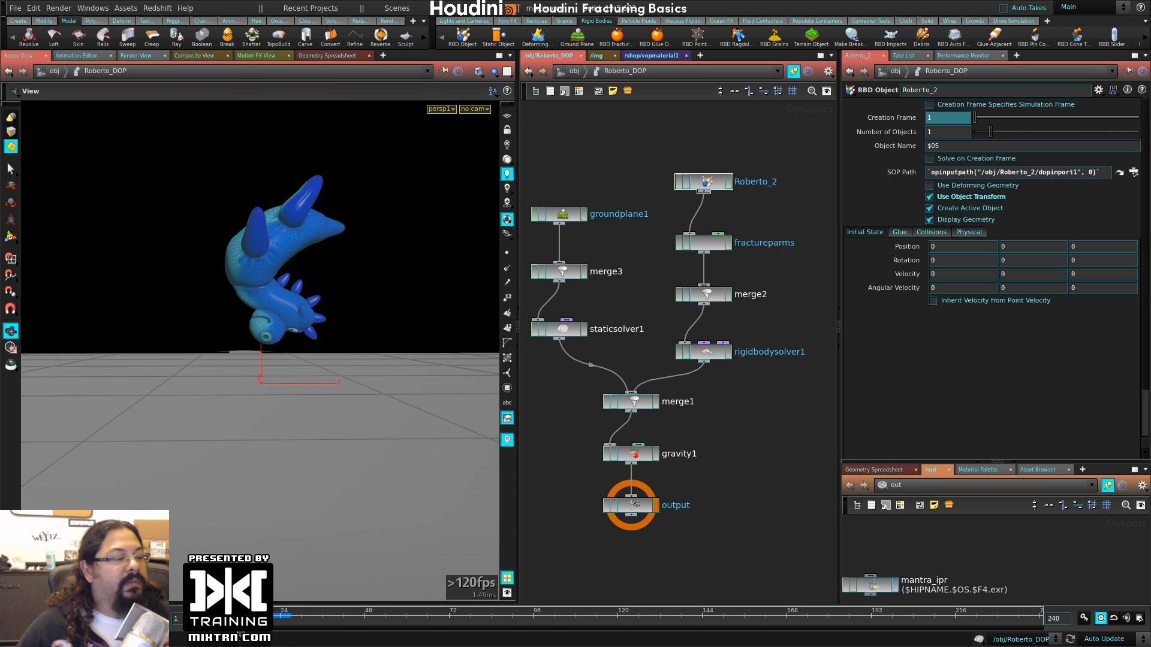
mouse_move(260, 617)
mouse_down()
mouse_move(205, 616)
mouse_move(263, 617)
mouse_up()
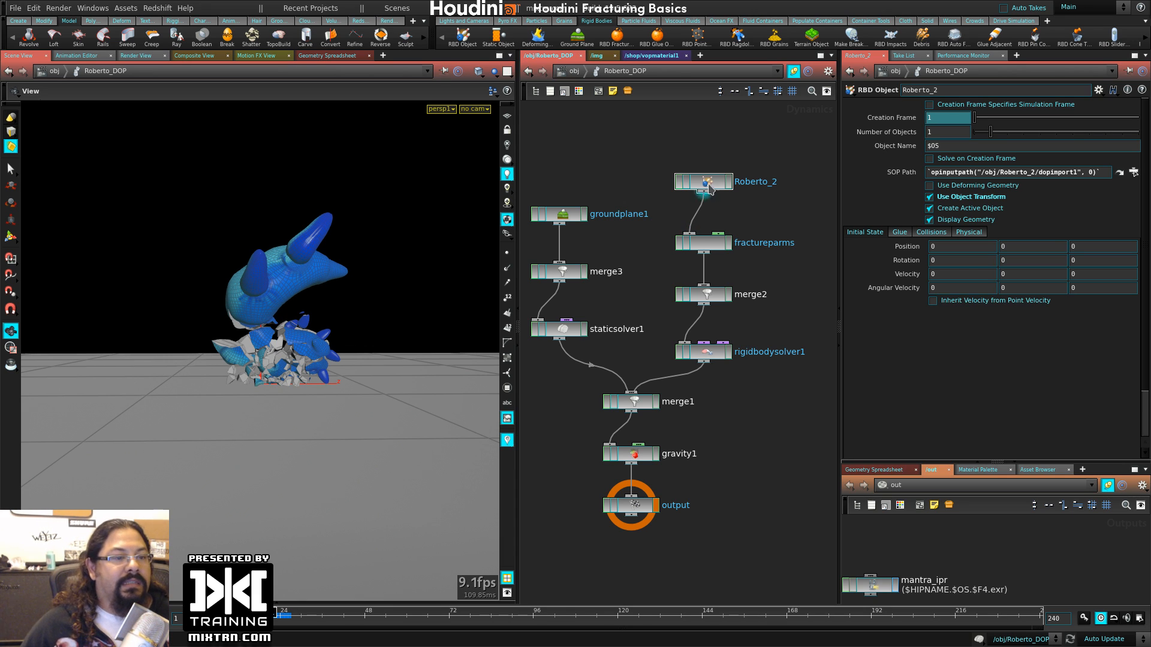
- Examine the node information of Roberto_2, fractureparms, merge2 and rigidbodysolver1 for the objects each one processes
key(Tab)
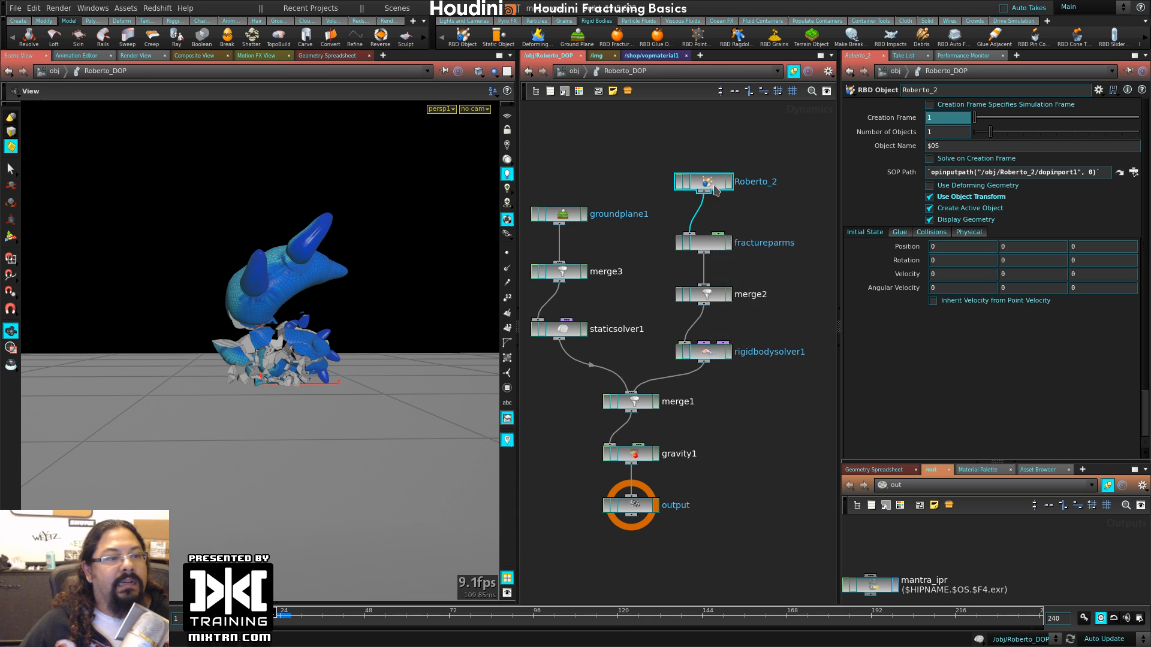
middle_drag(707, 188, 826, 294)
middle_drag(715, 184, 820, 292)
middle_drag(711, 245, 669, 349)
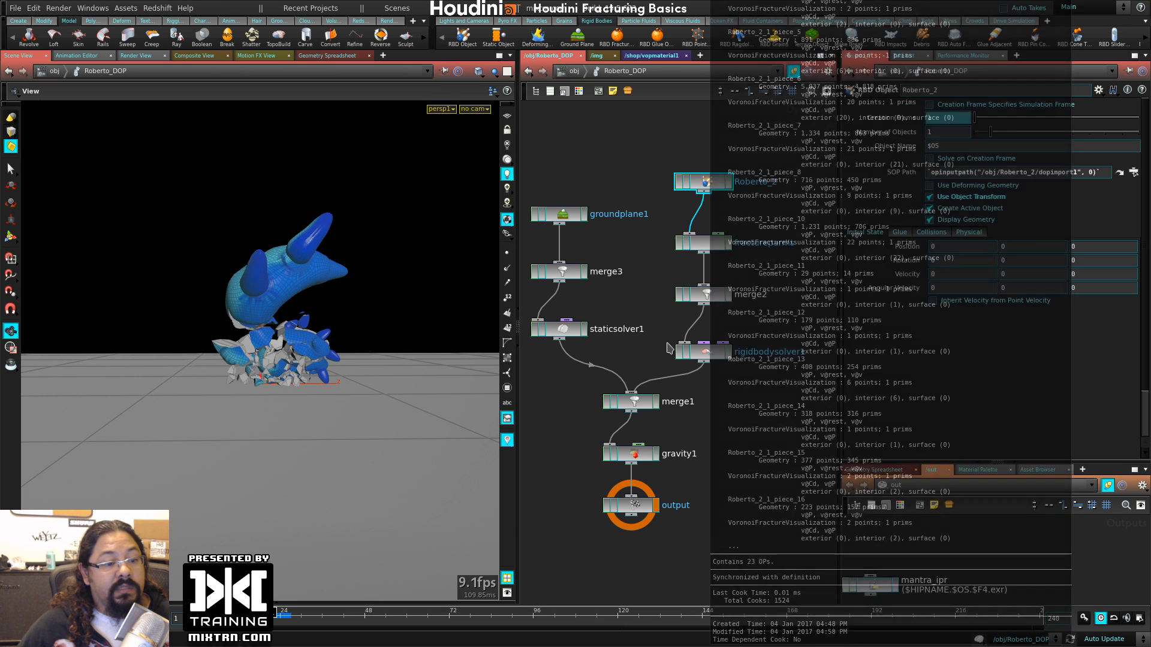
middle_drag(715, 302, 700, 298)
middle_drag(704, 355, 907, 217)
- Reposition the Roberto_2 node higher above fractureparms and clear the selection in the DOP network
drag(687, 185, 711, 165)
key(Tab)
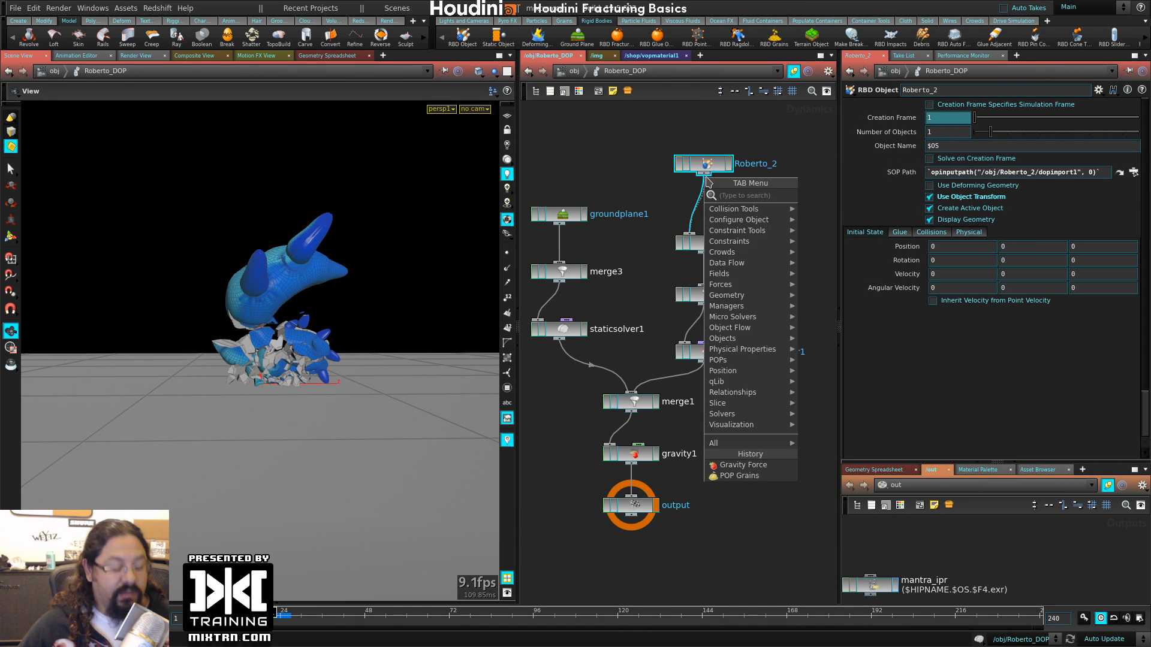
key(Escape)
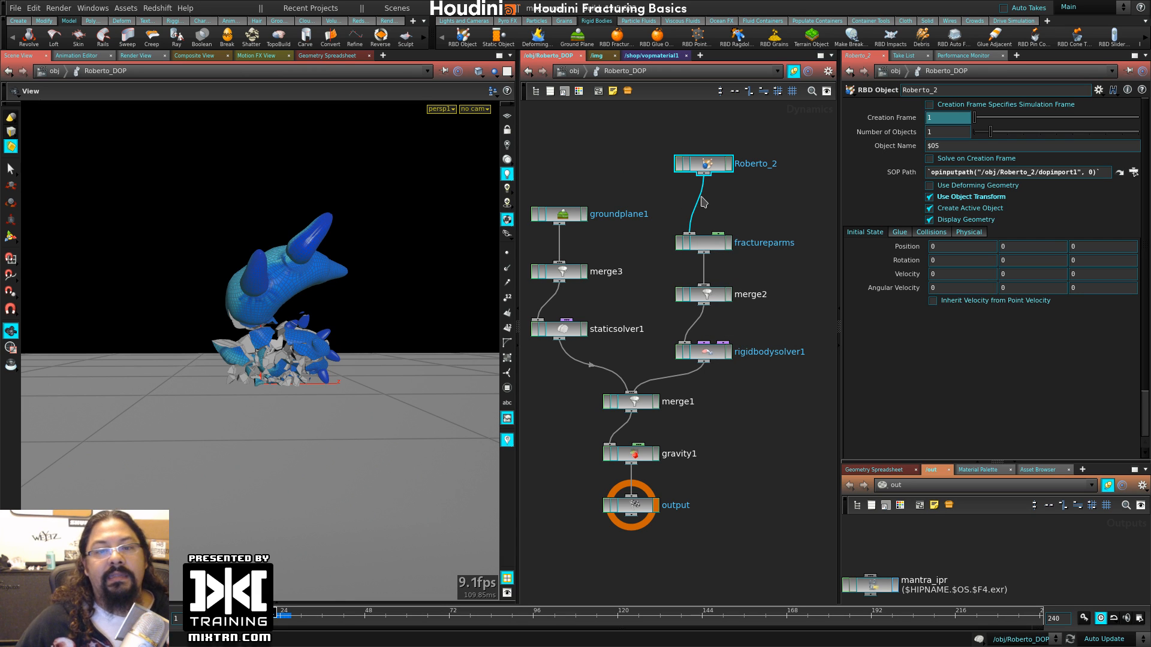
drag(706, 165, 706, 174)
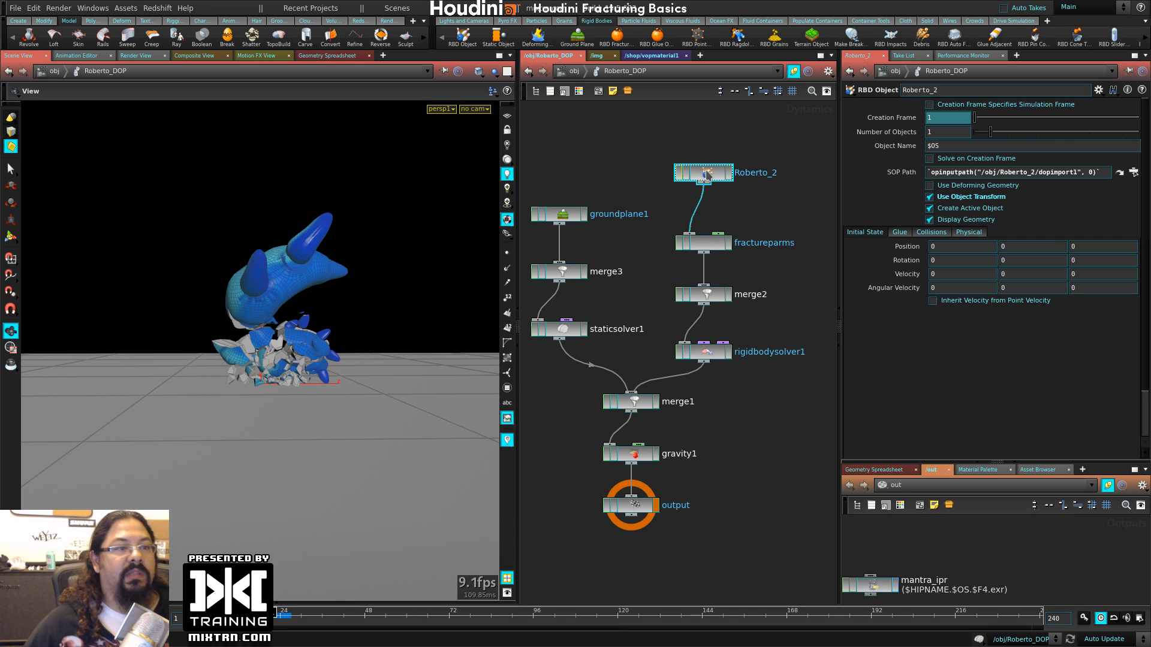
click(611, 161)
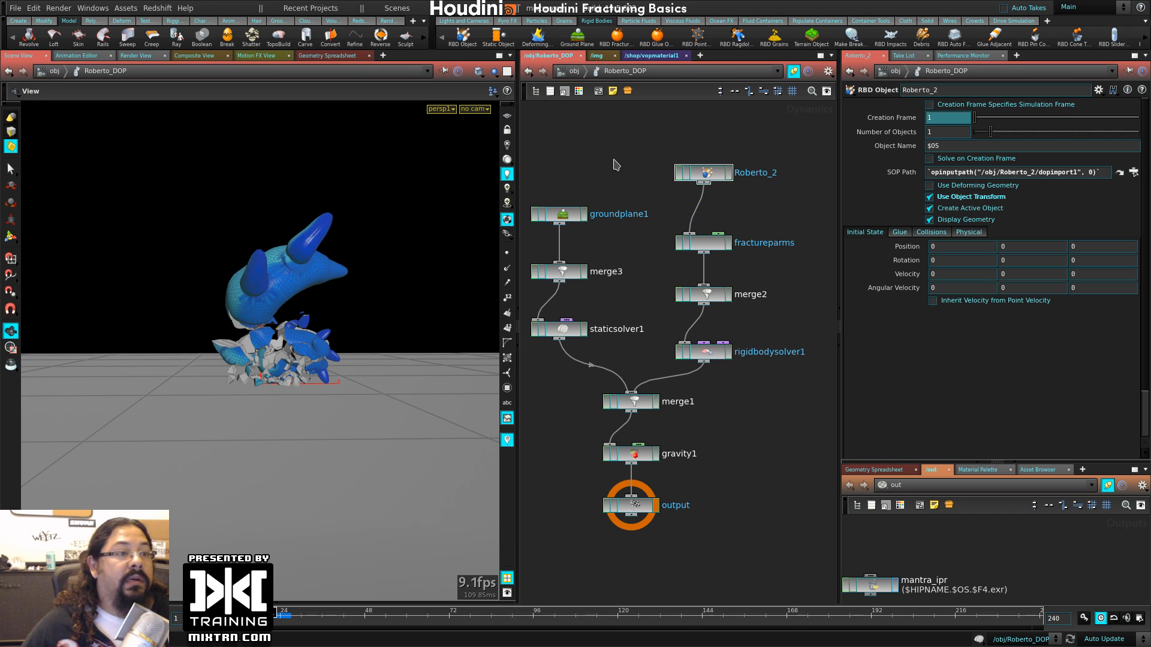
middle_drag(593, 154, 623, 144)
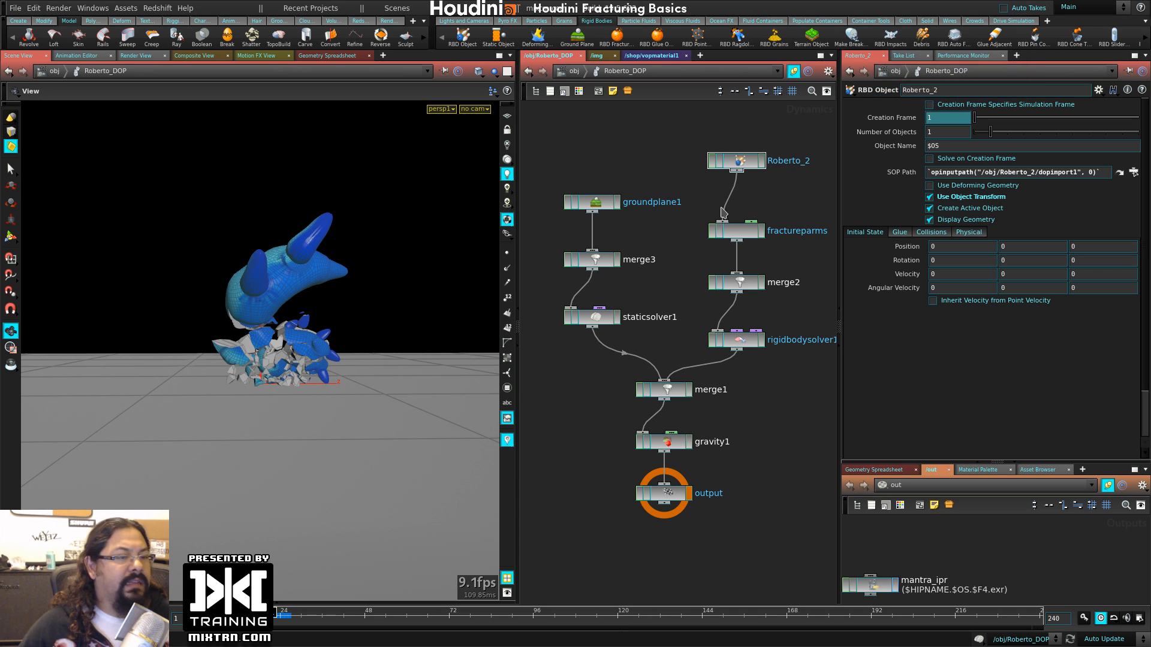
- Apply the RBD Impacts tool to the falling Roberto_2 object
click(888, 40)
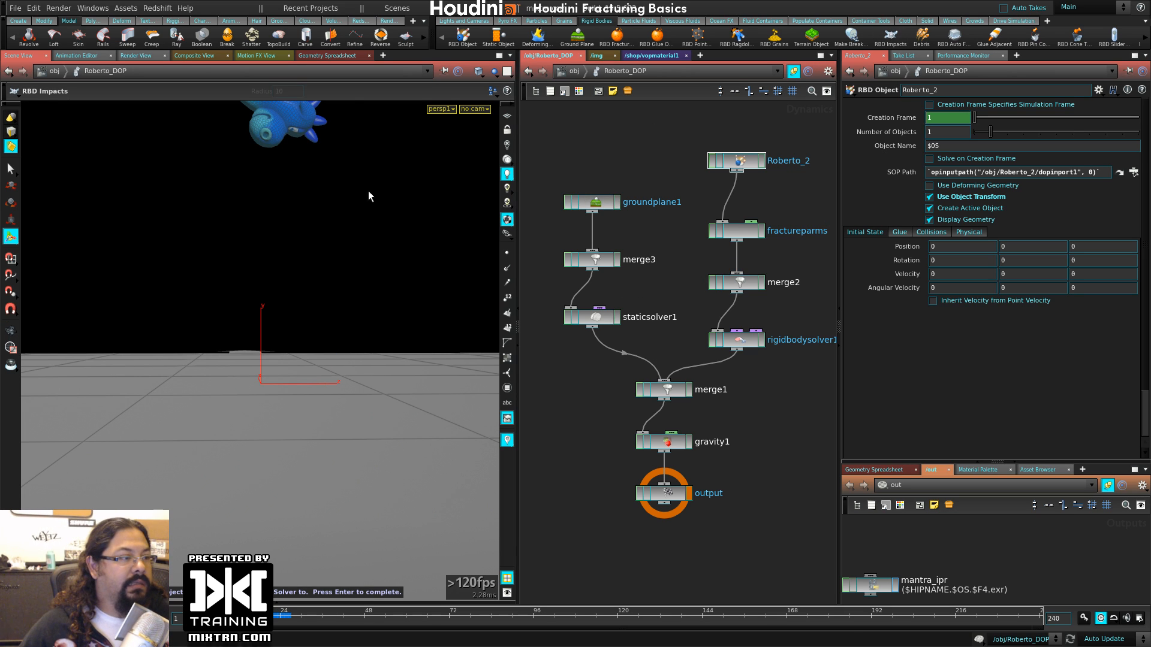
click(316, 133)
key(Return)
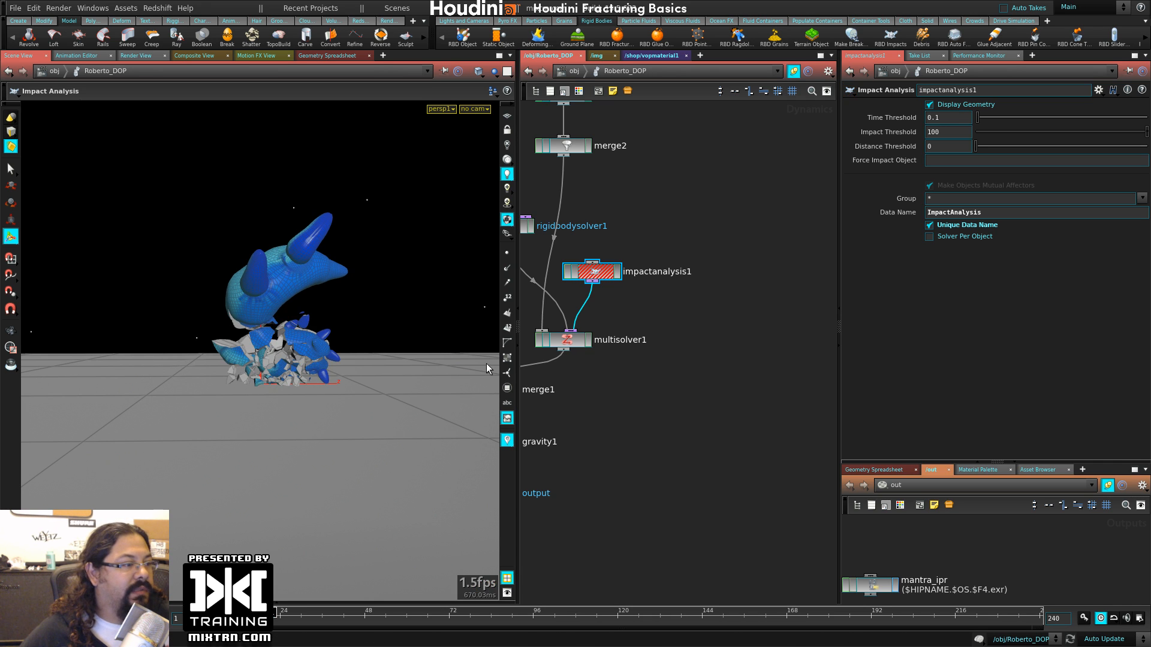
- Examine the fractured pieces and impact points up close frame by frame around the ground impact
alt+right_drag(224, 406, 344, 413)
alt+drag(344, 413, 277, 424)
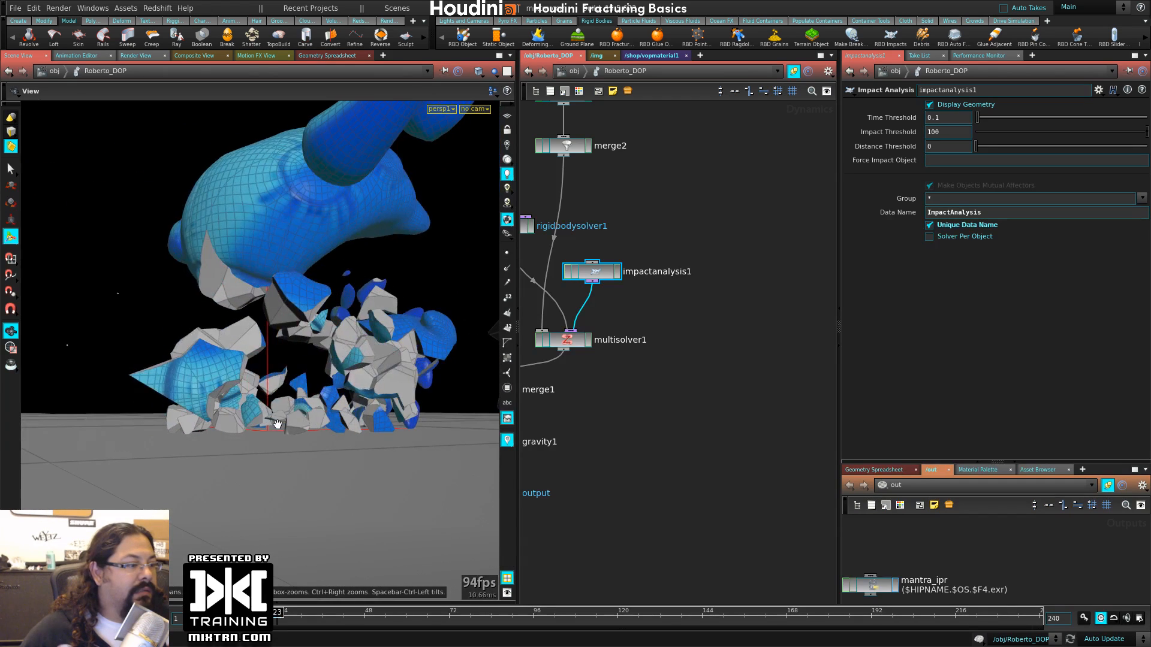
key(Left)
key(Left)
key(Left)
key(Left)
key(Left)
key(Left)
key(Left)
key(Left)
key(Left)
key(Left)
key(Left)
key(Left)
key(Left)
key(Left)
key(Left)
key(Left)
key(Left)
key(Left)
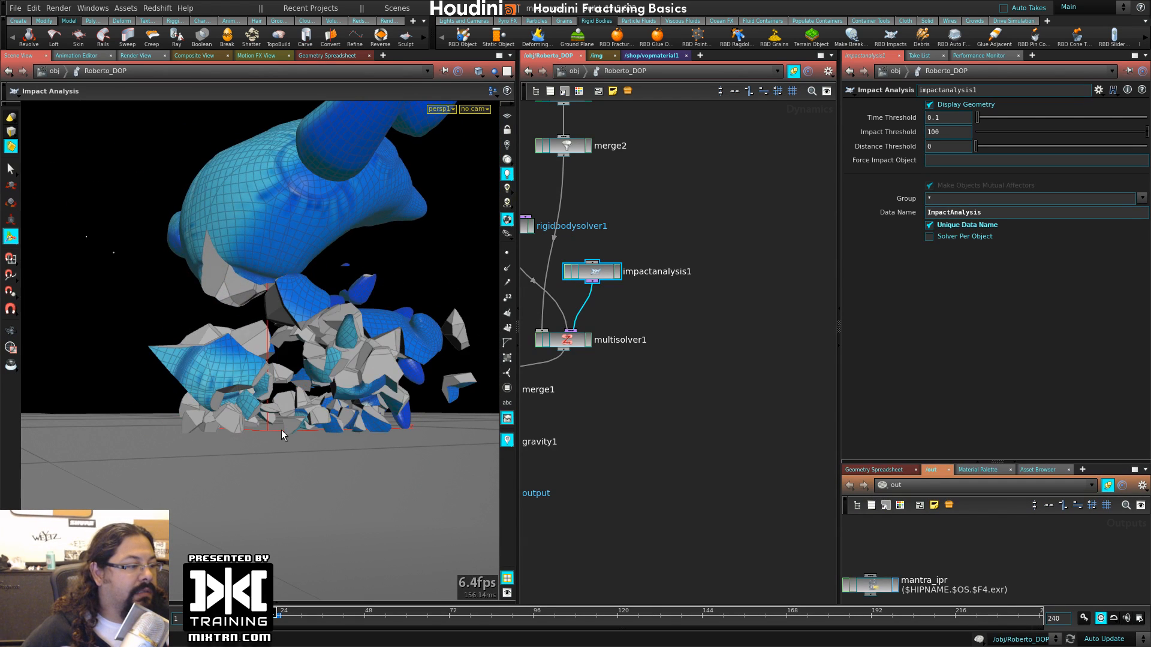
key(Right)
key(Right)
key(Right)
key(Right)
key(Right)
key(Left)
key(Left)
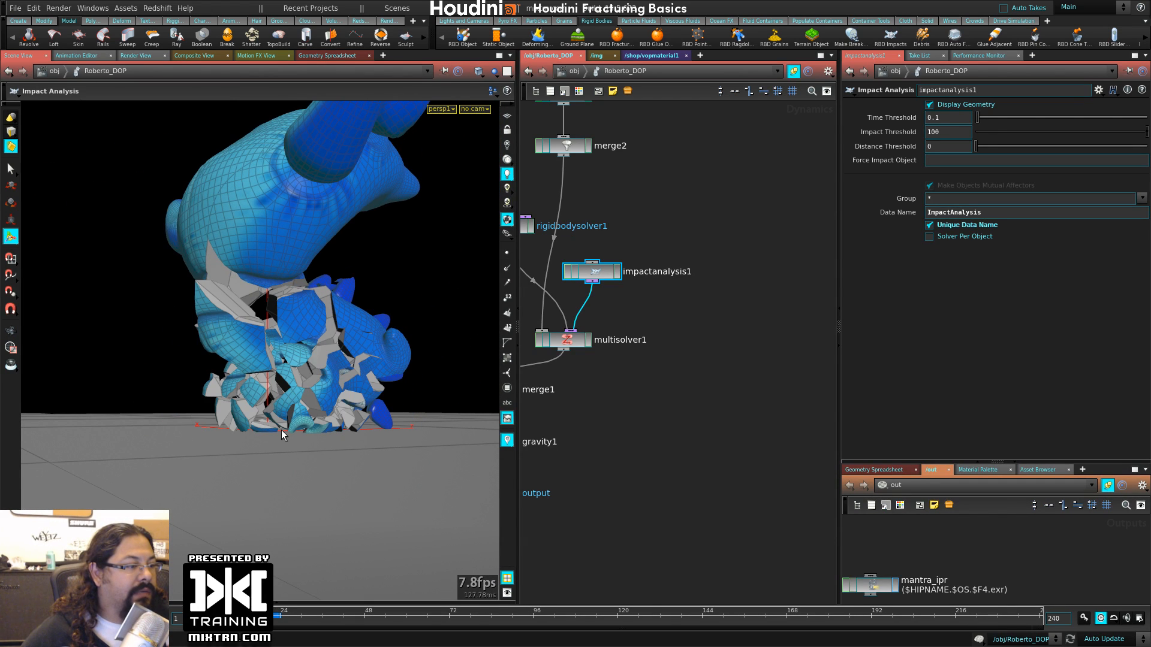
- Set impactanalysis1's Time Threshold to 1.33 and Distance Threshold to 0.63 with Display Geometry on, and check its node information
middle_drag(599, 377, 718, 389)
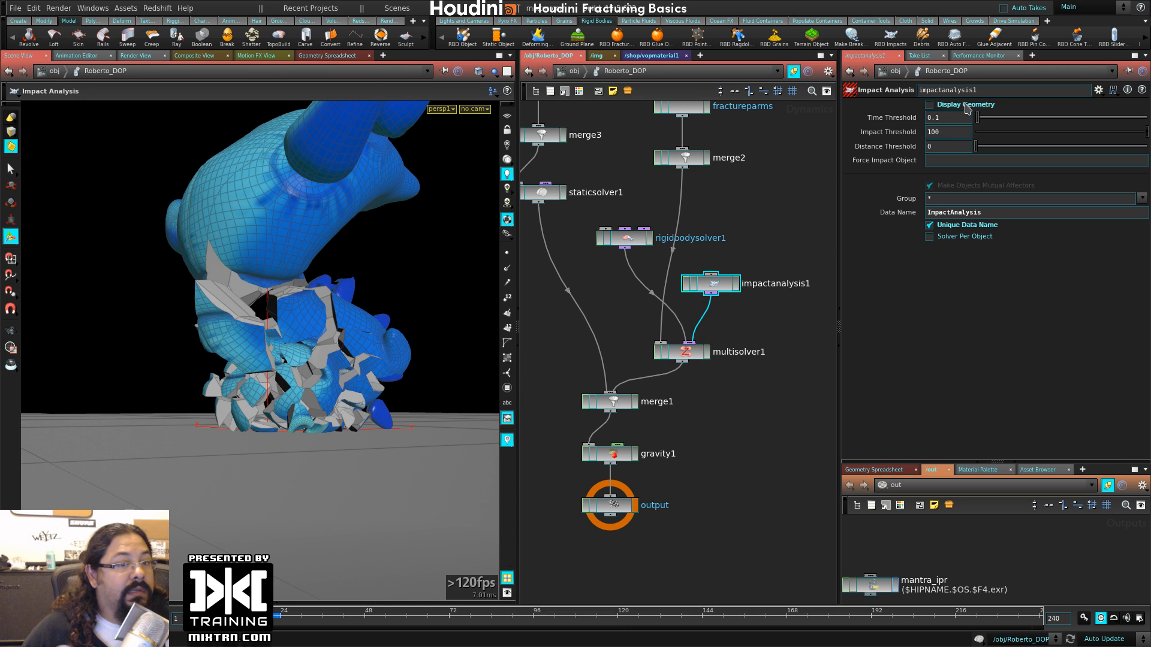
click(935, 106)
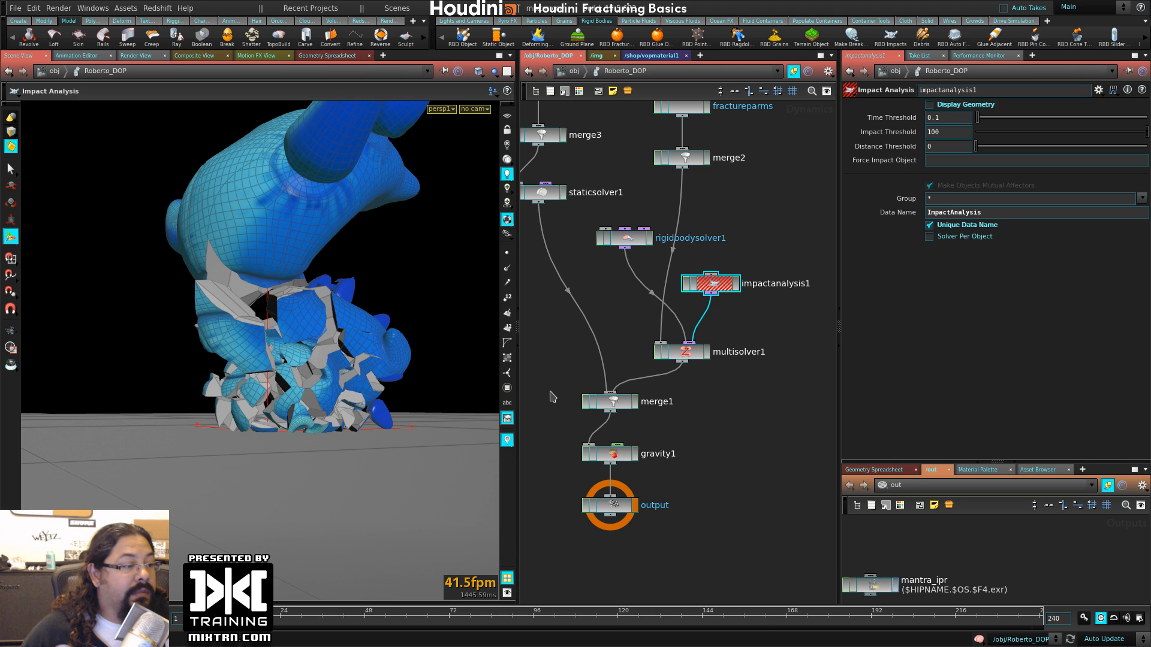
key(ctrl+z)
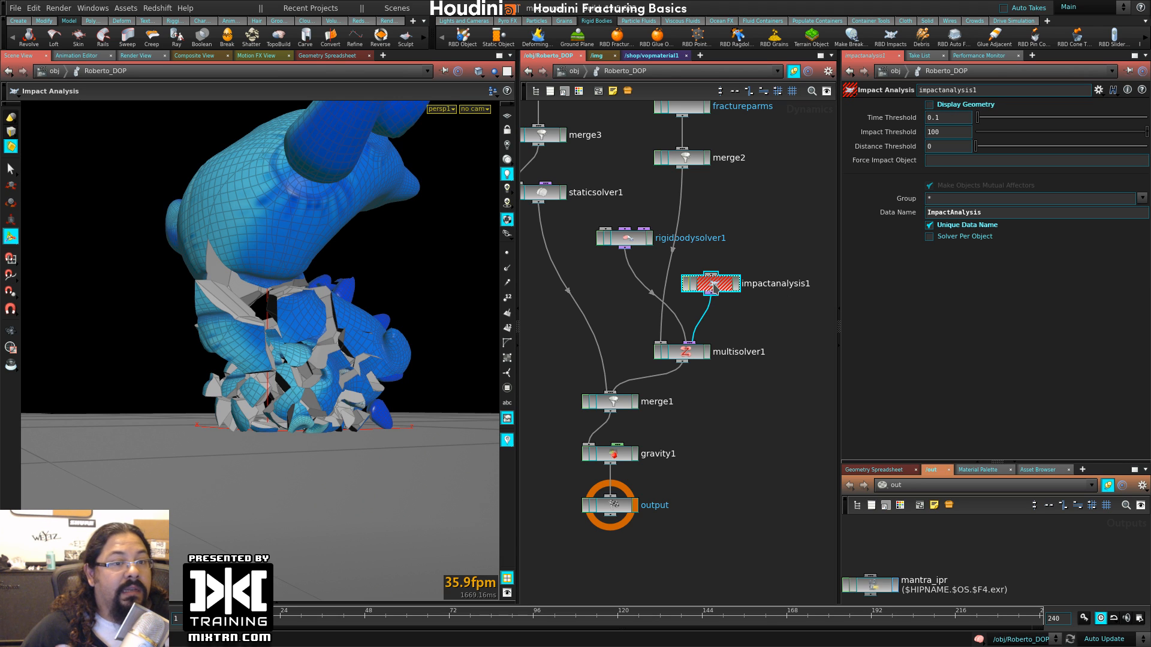
click(930, 106)
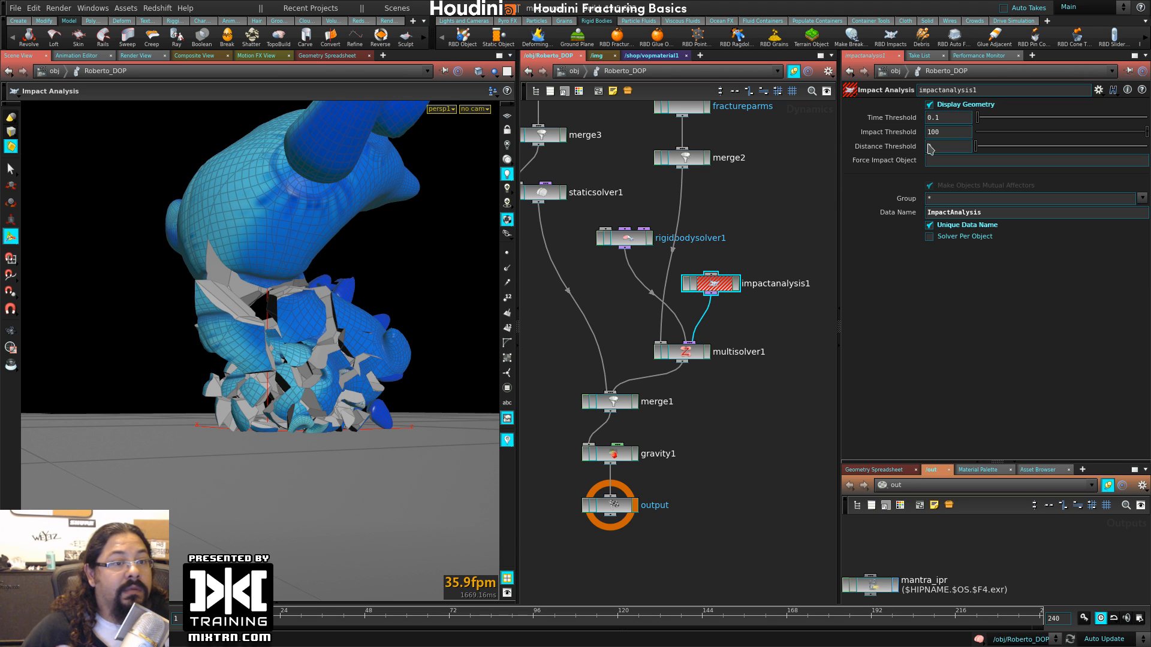
drag(990, 122, 988, 149)
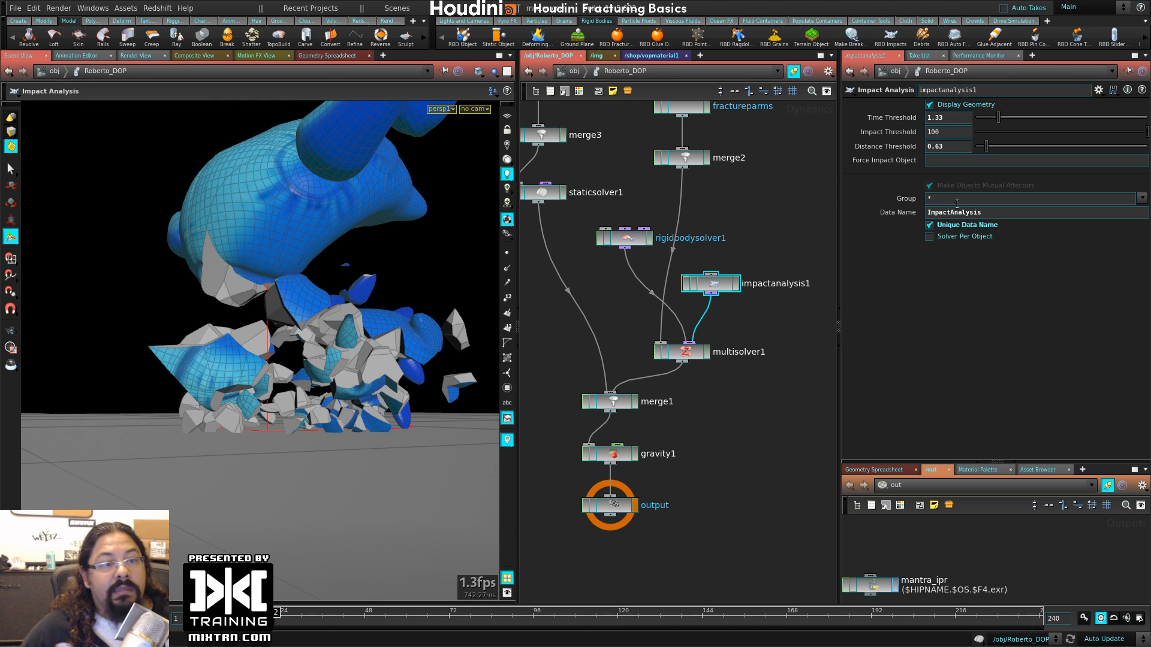
middle_click(716, 289)
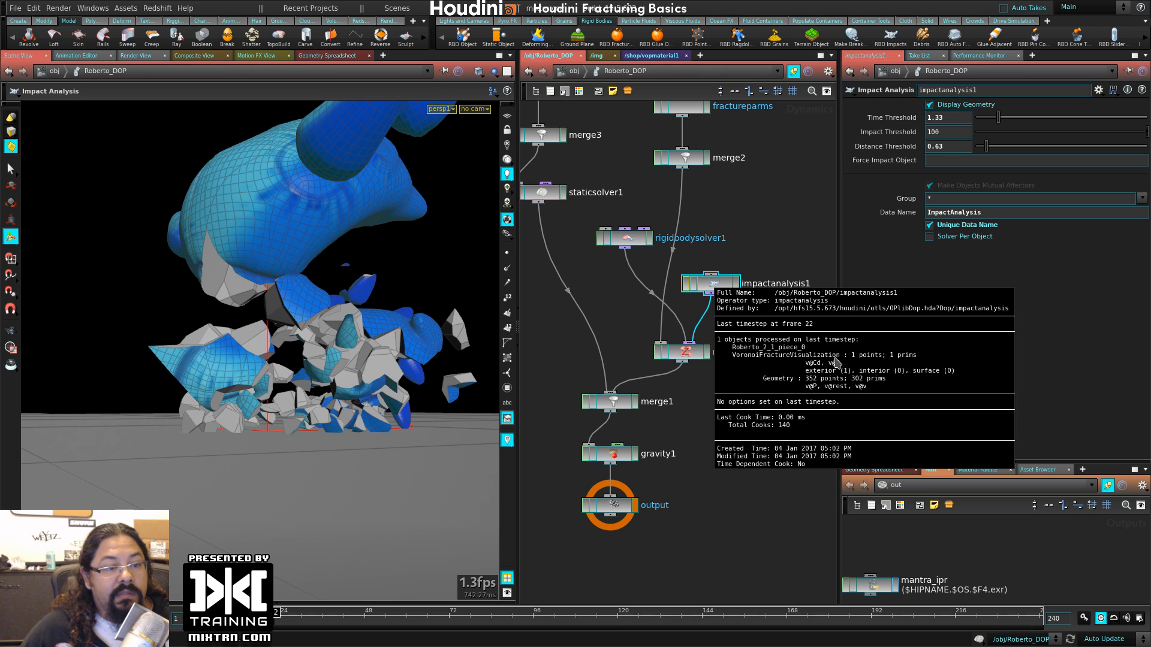
middle_drag(732, 367, 854, 386)
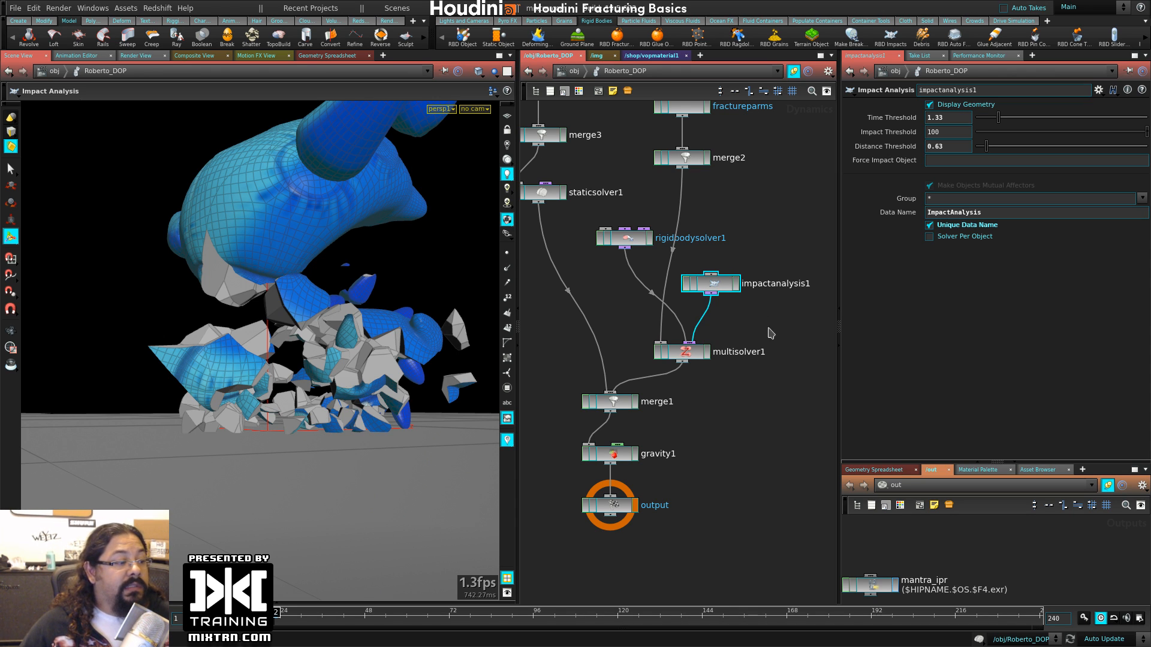
- Delete impactanalysis1 and multisolver1, and rewire rigidbodysolver1 between merge2 and merge1
mouse_move(758, 364)
middle_down()
mouse_move(699, 334)
mouse_move(746, 382)
middle_up()
drag(759, 386, 674, 289)
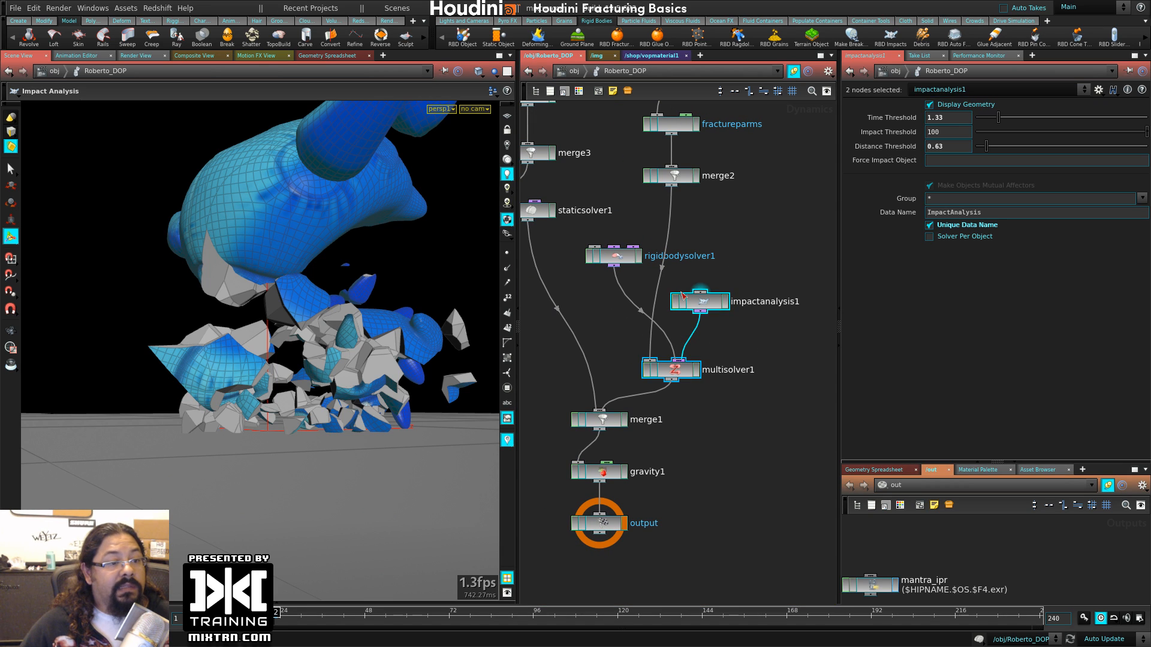
key(Delete)
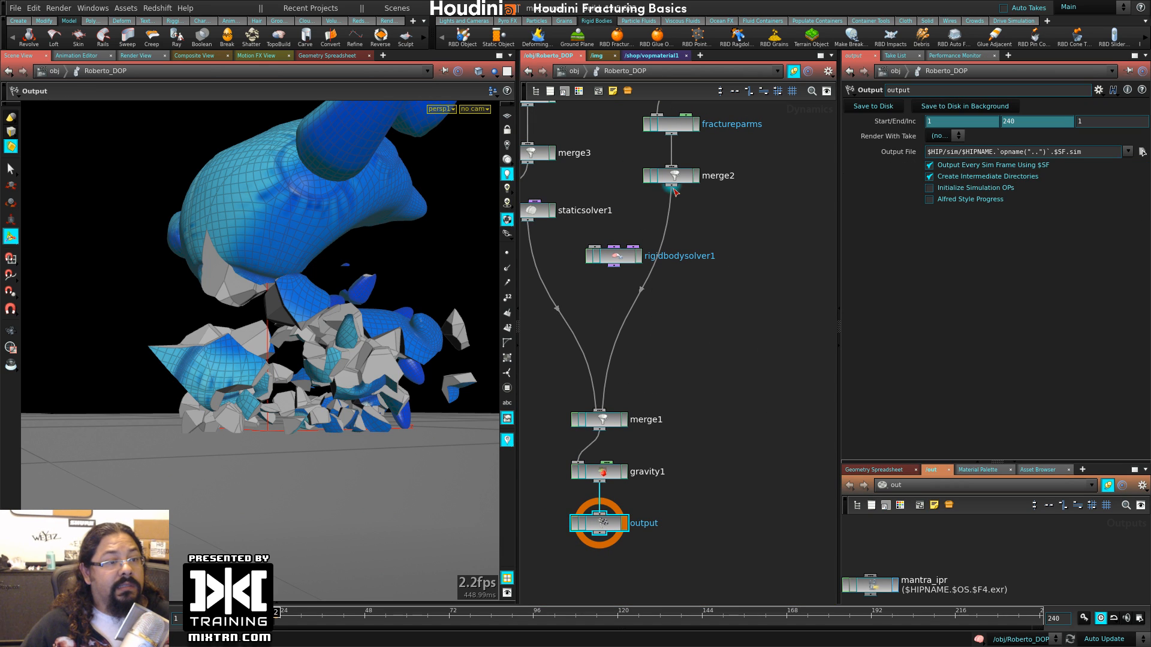
drag(671, 185, 615, 246)
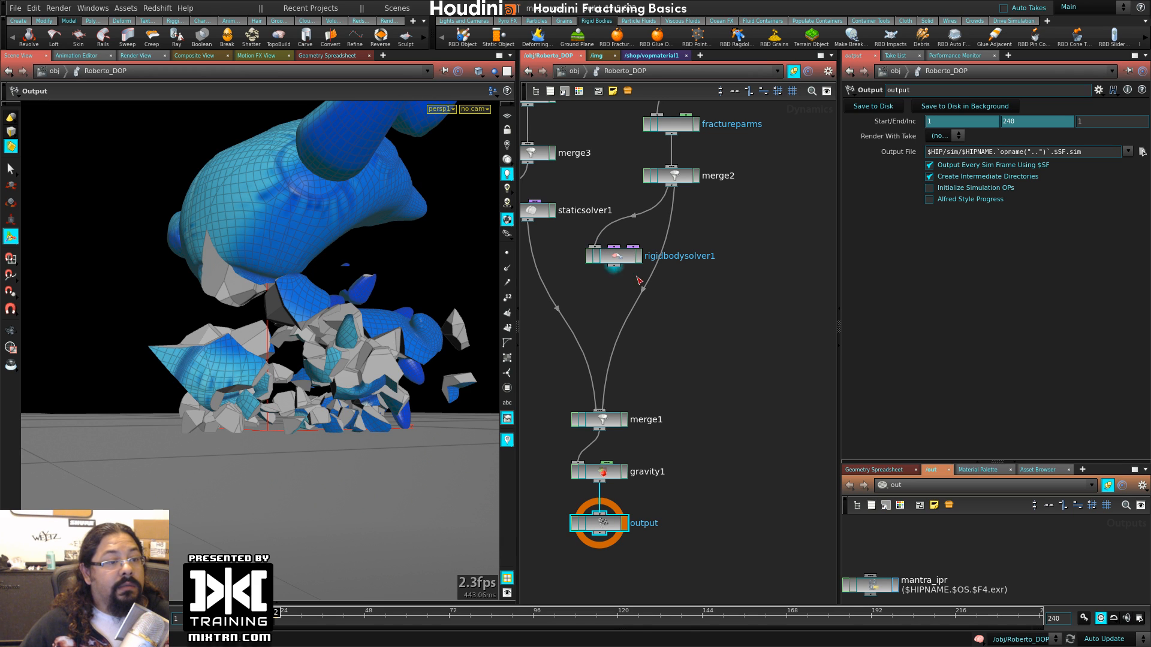
drag(640, 287, 614, 266)
middle_drag(681, 315, 734, 370)
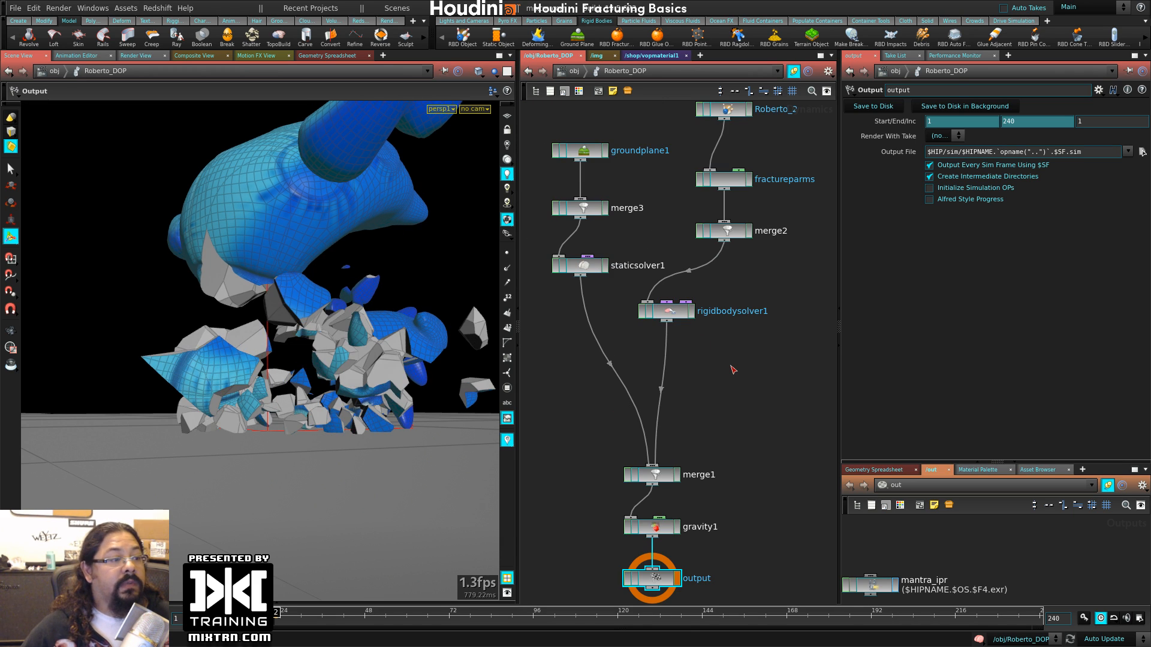
- Replay the simulation with the restored solver wiring and return to the first frame
key(ctrl+Up)
key(Up)
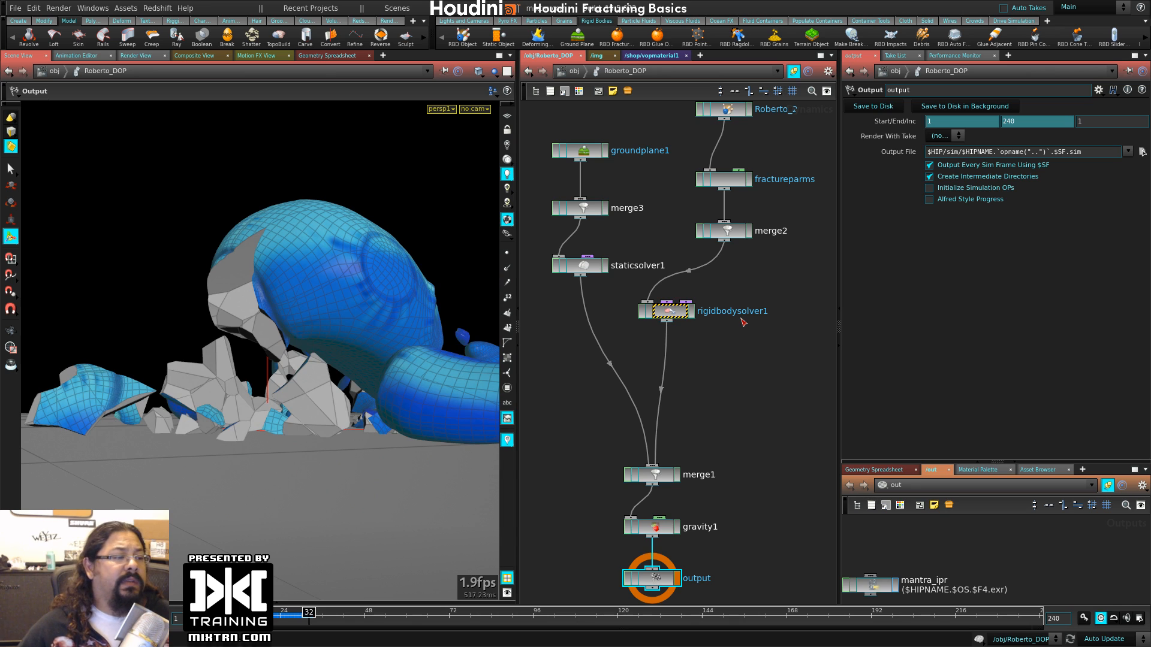
key(ctrl+Up)
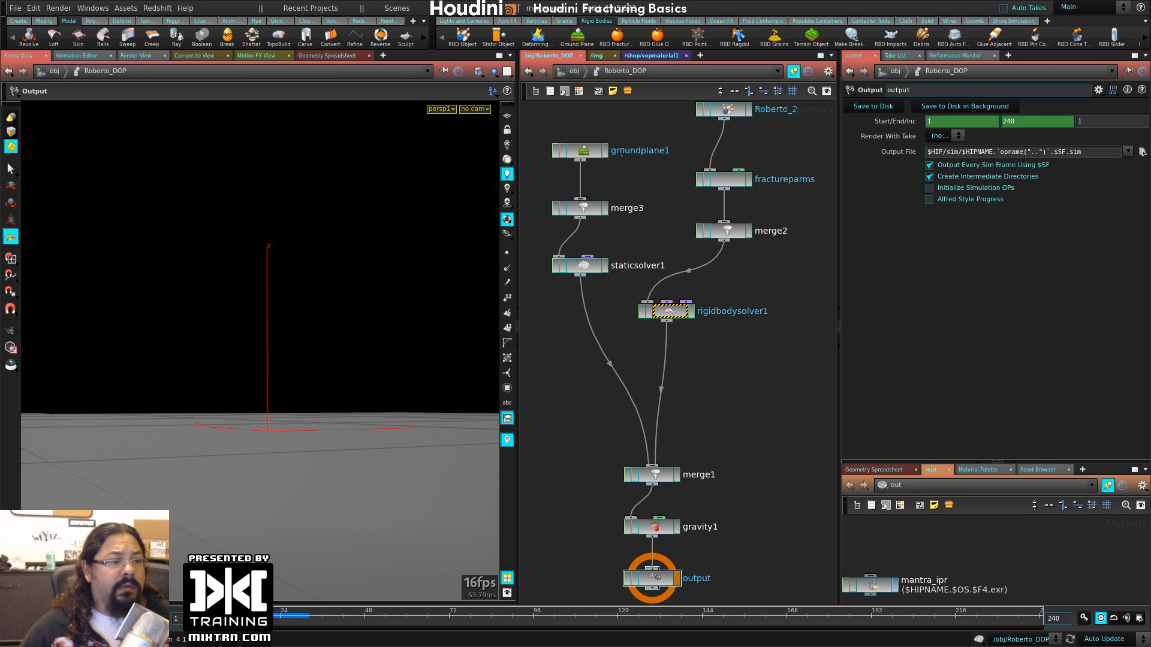
- Return to the object level and add a Test Geometry: Rubber Toy object
click(573, 70)
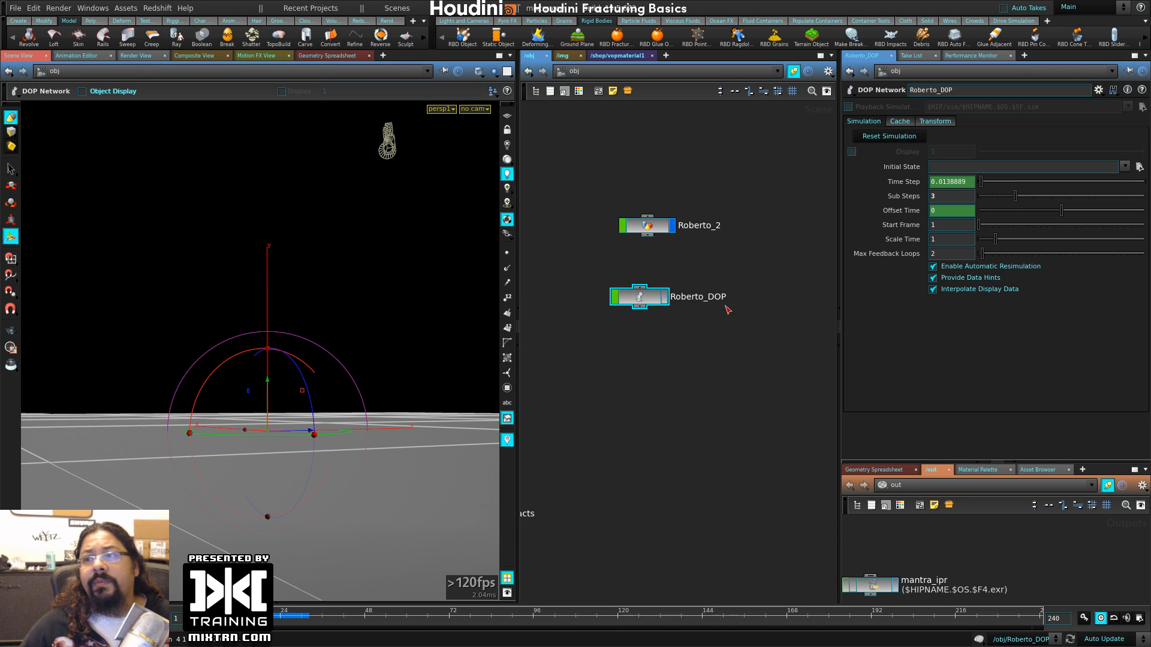
middle_drag(727, 310, 646, 303)
key(Tab)
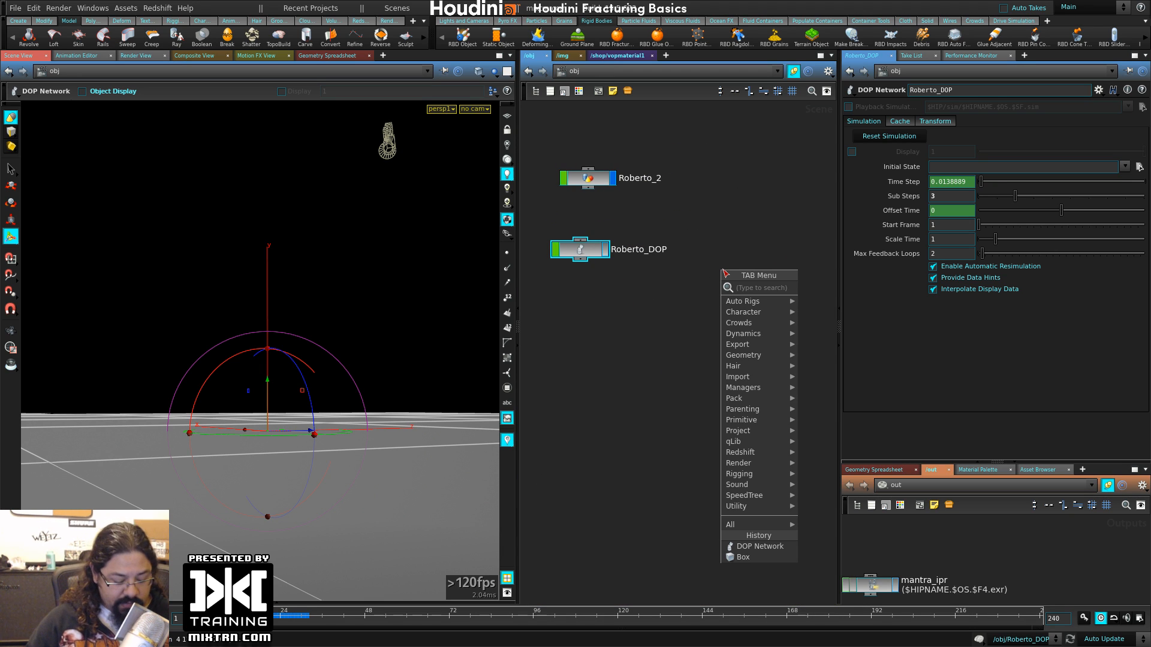
text(rop)
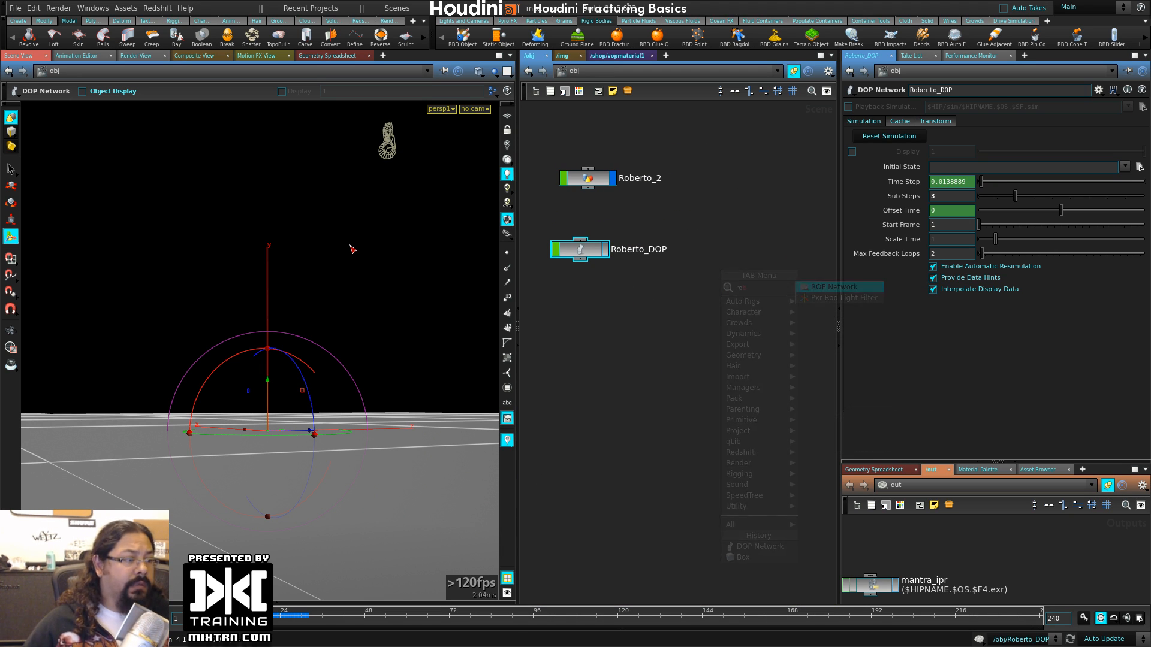
key(Tab)
text(rub)
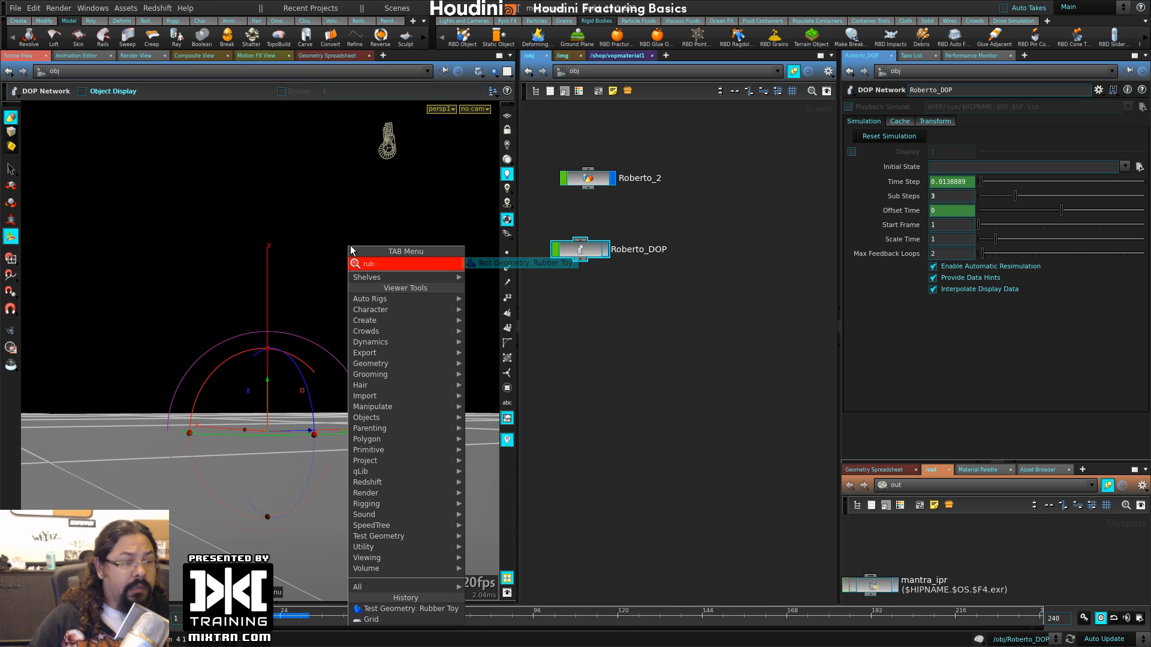
key(Return)
key(Return)
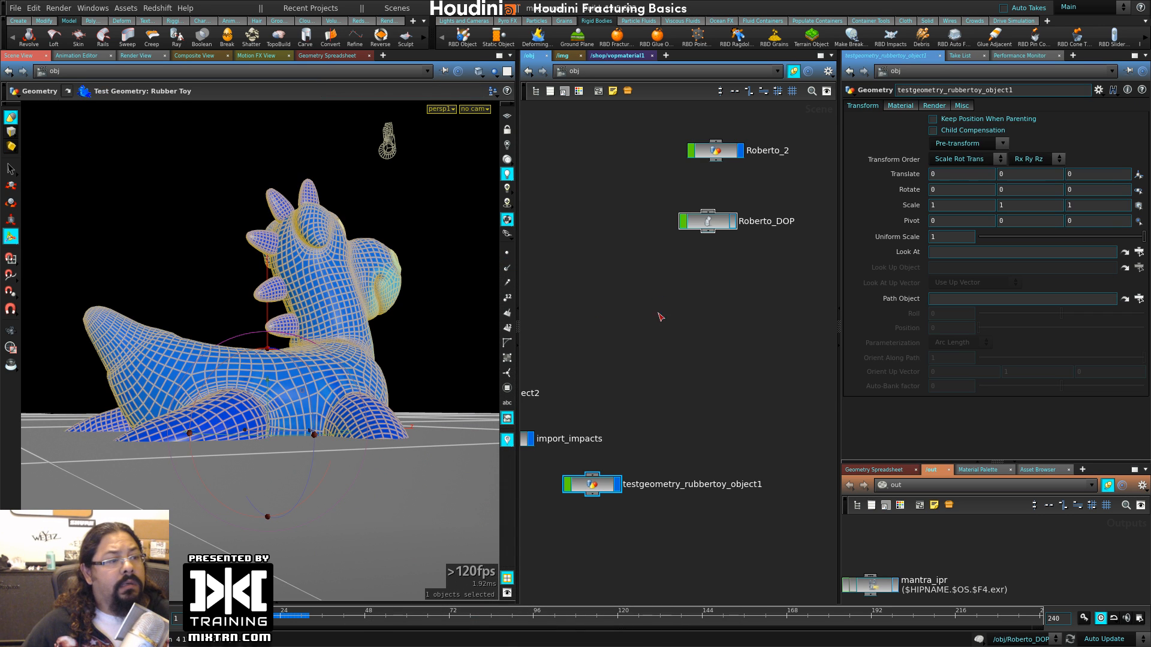
- Rename the new rubber toy object to Roberto_3, place it below Roberto_DOP, and enter its network
double_click(637, 484)
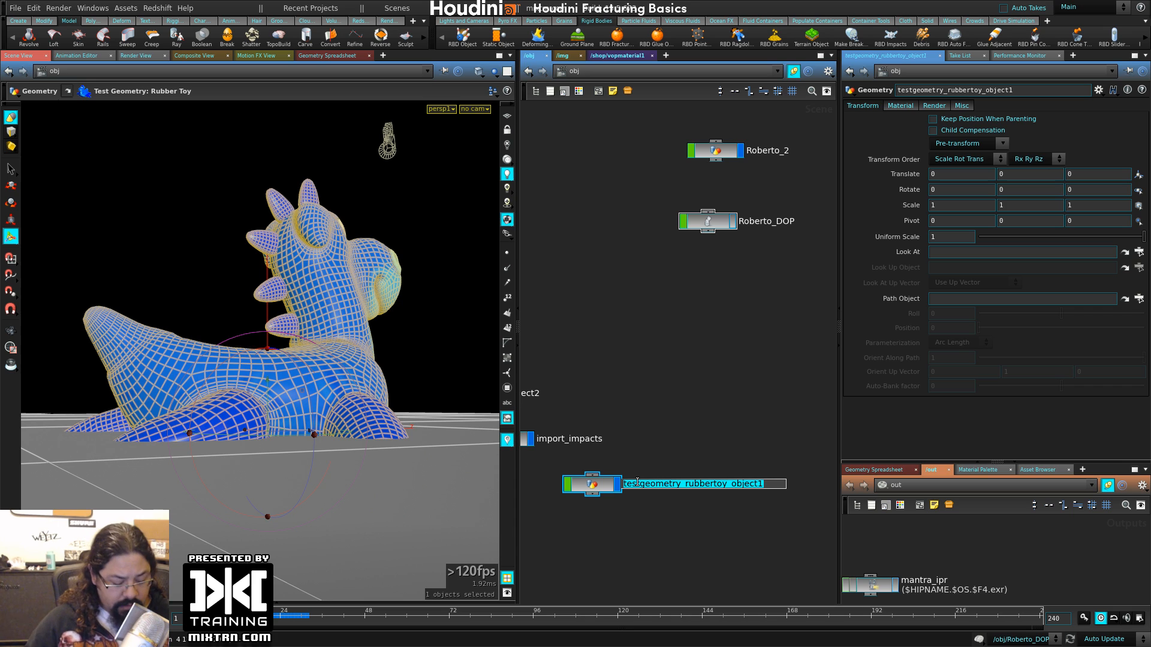
text(Roberto_3)
key(Return)
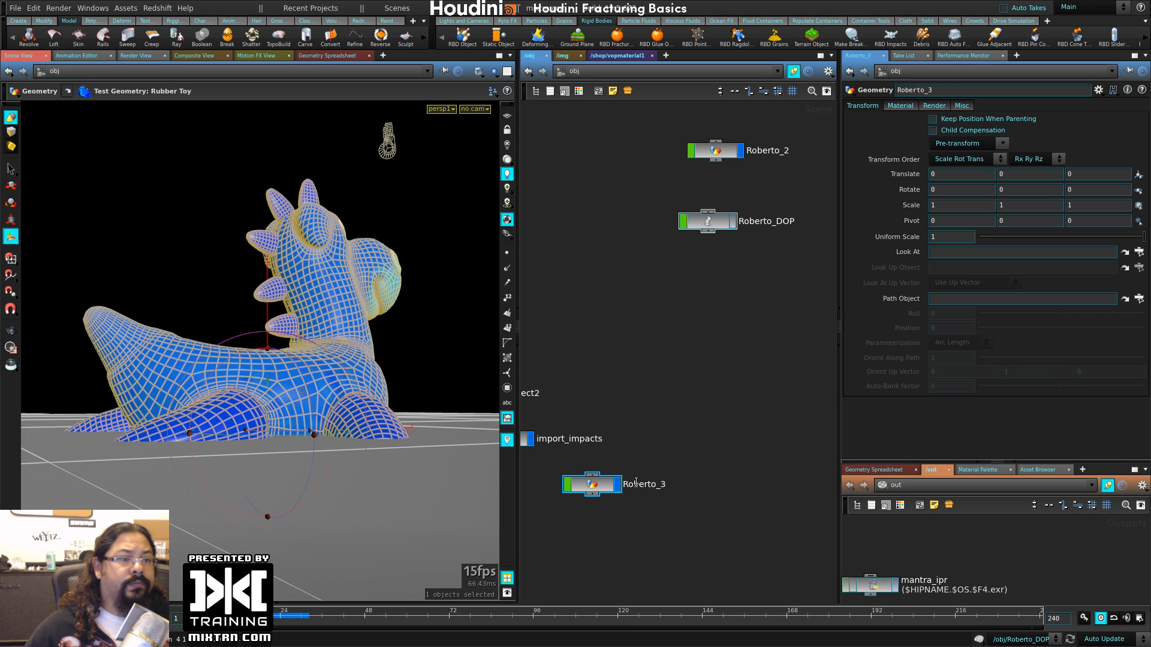
drag(602, 489, 743, 319)
middle_drag(707, 408, 577, 494)
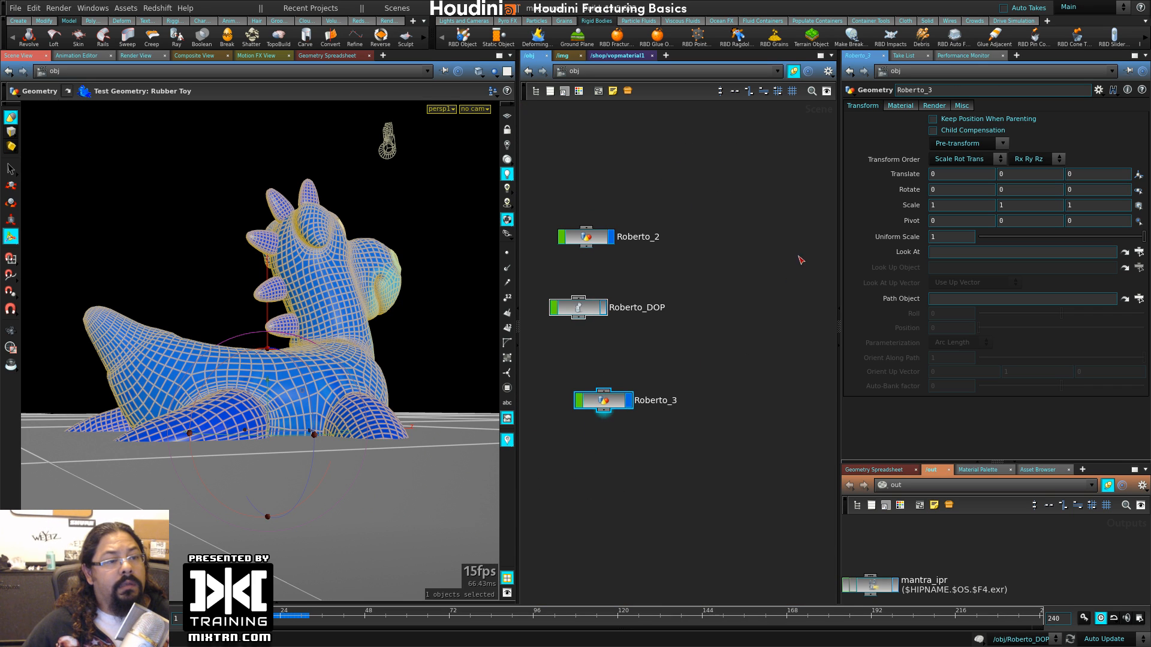
key(Return)
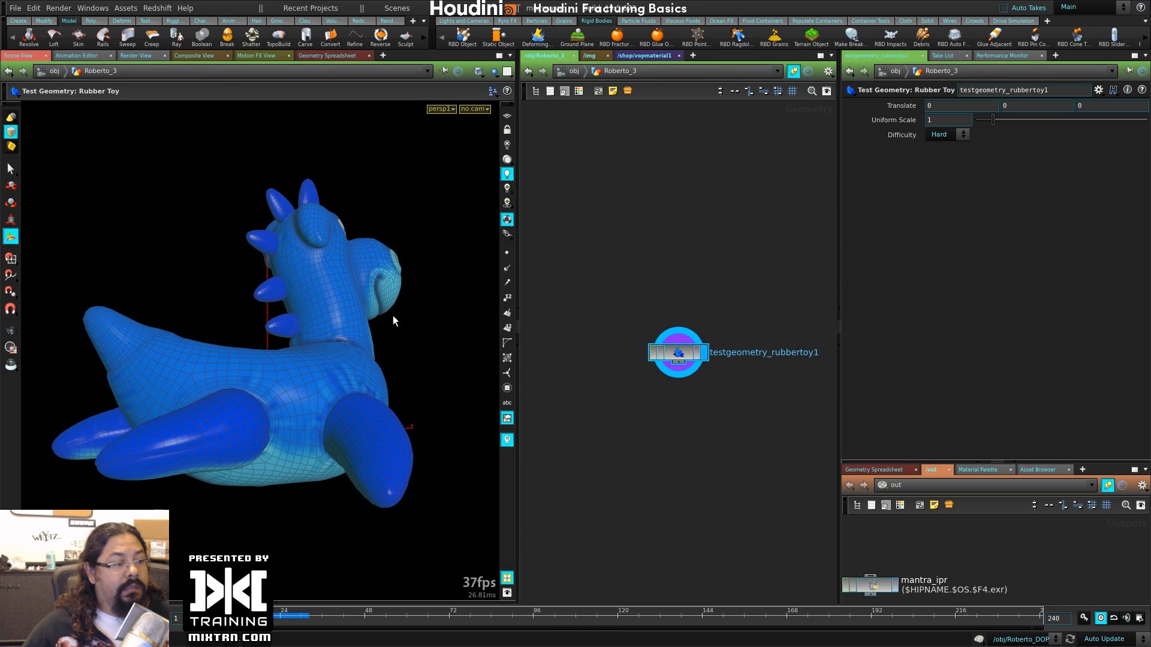
- Try converting the rubber toy with a displayed Convert VDB node whose Convert To is set to VDB
key(Tab)
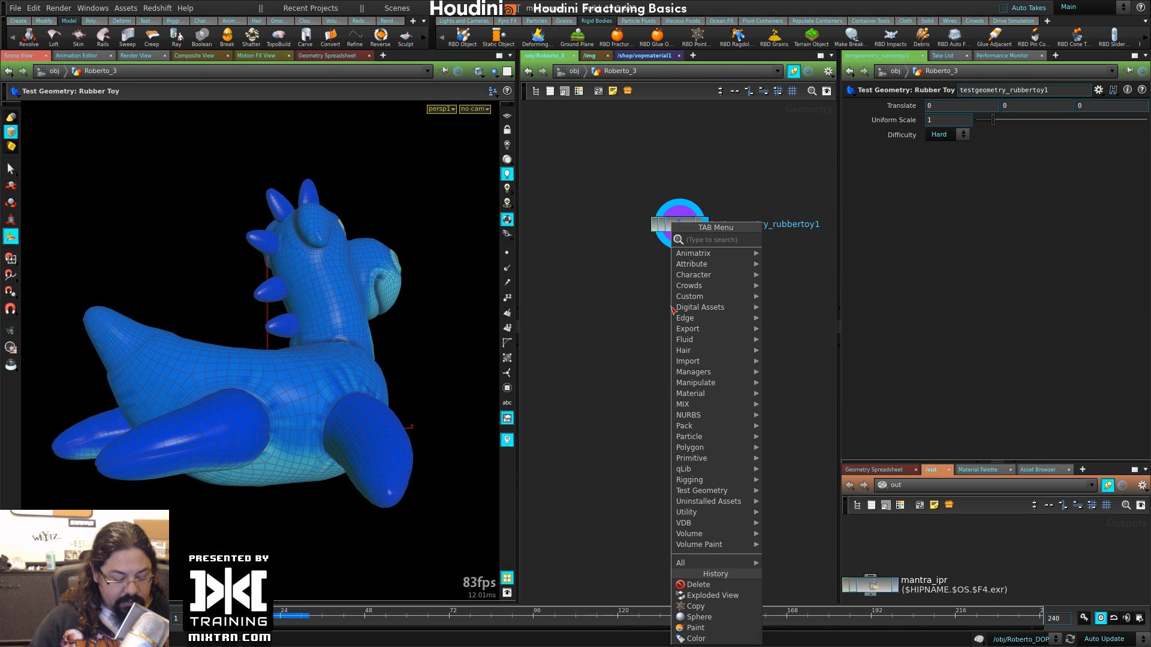
text(con)
key(Down)
key(Down)
key(Down)
key(Down)
key(Down)
key(Down)
key(Down)
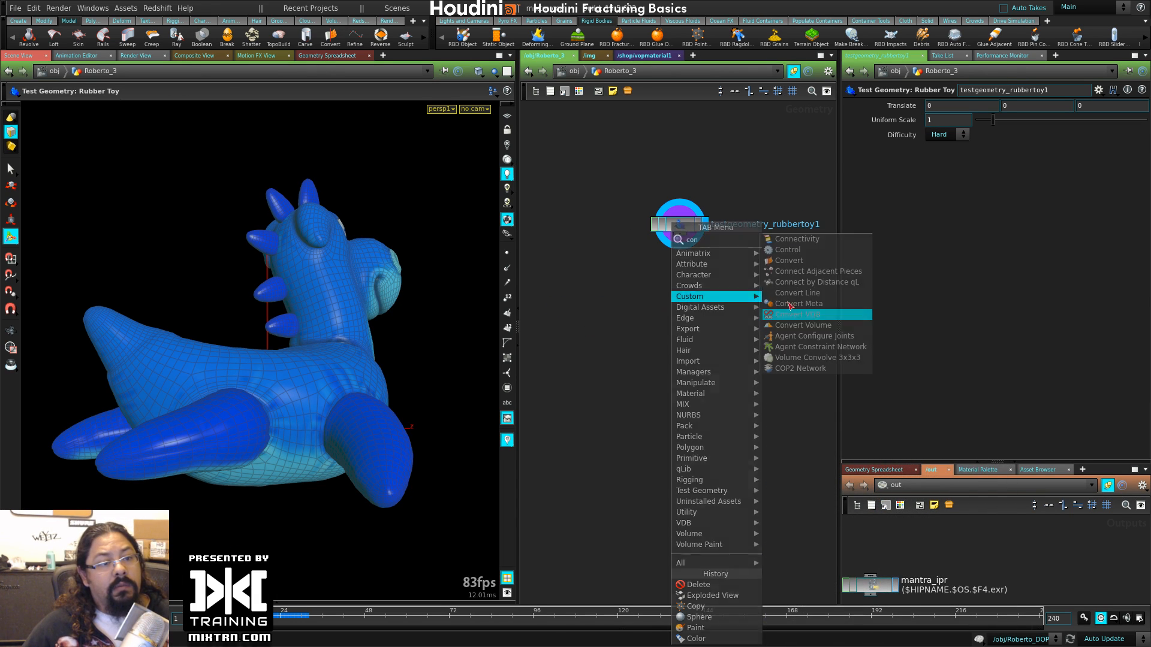
key(Return)
drag(672, 257, 691, 282)
click(705, 281)
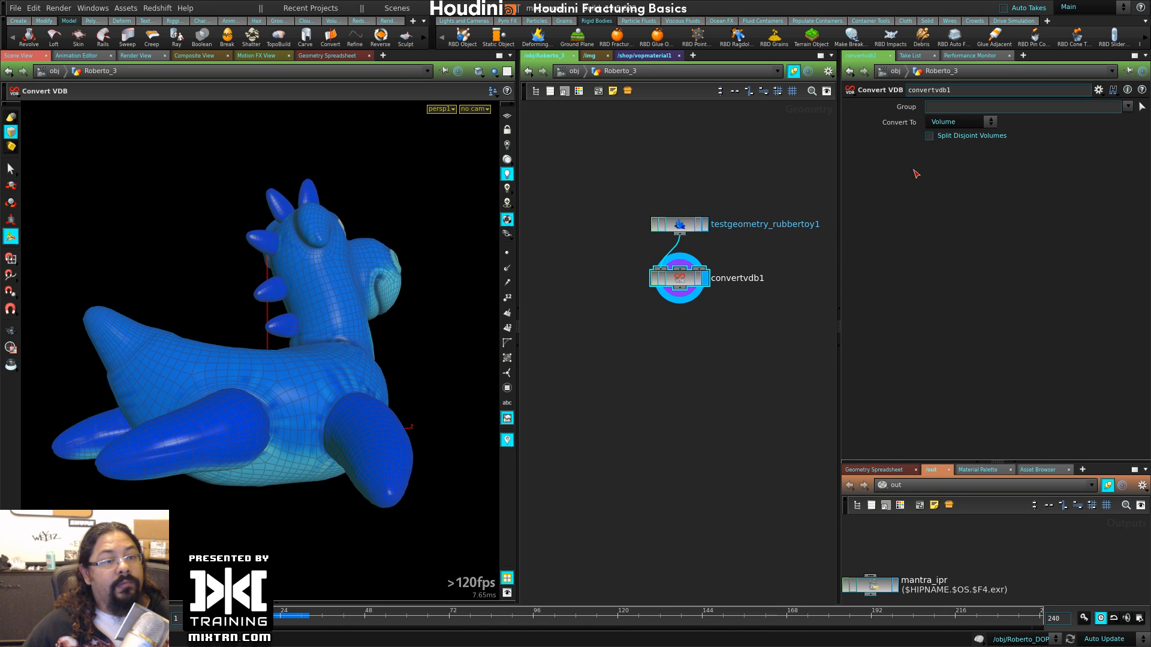
click(959, 121)
click(945, 142)
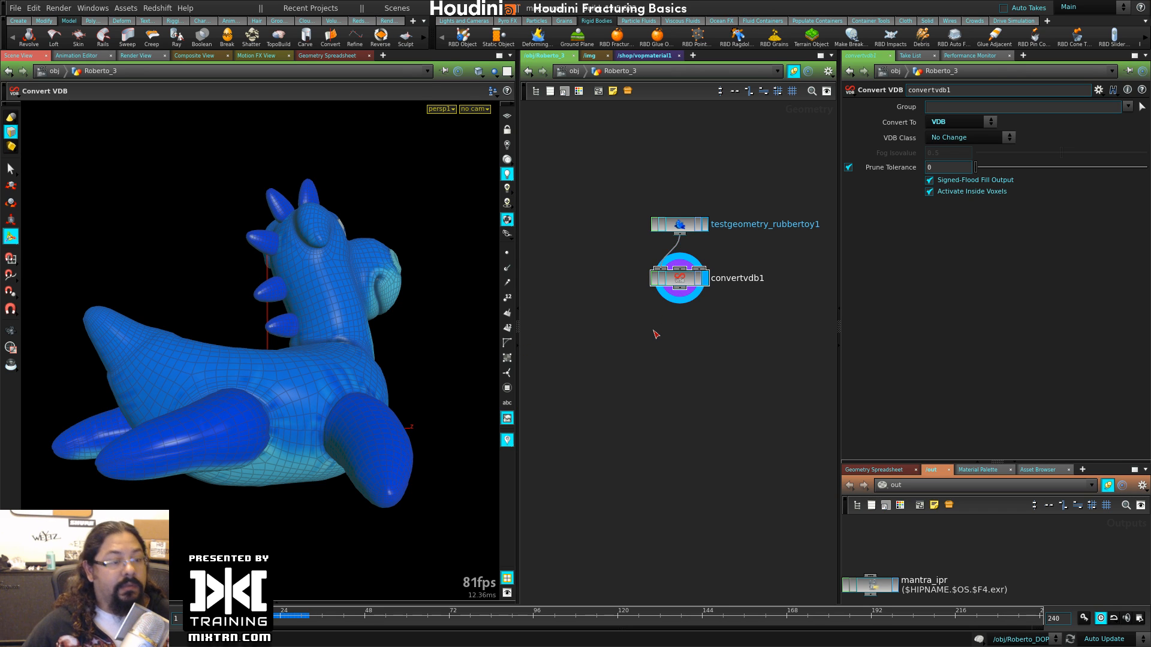
- Add a VDB from Polygons node, feed it from testgeometry_rubbertoy1, and display it
key(Tab)
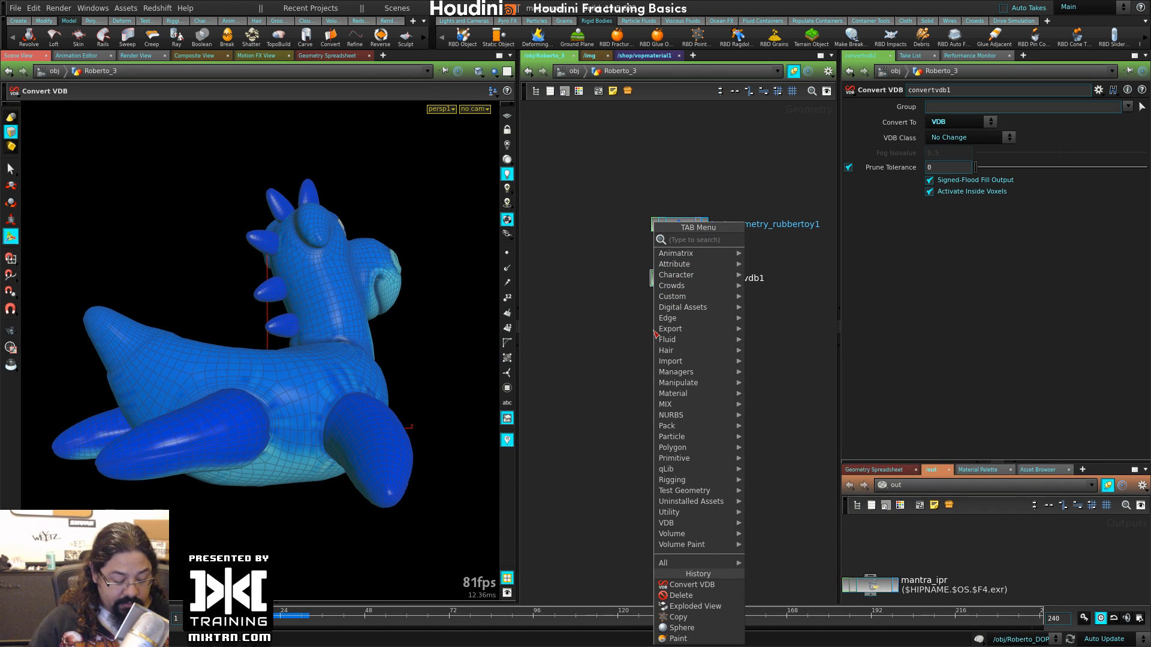
text(vdvb)
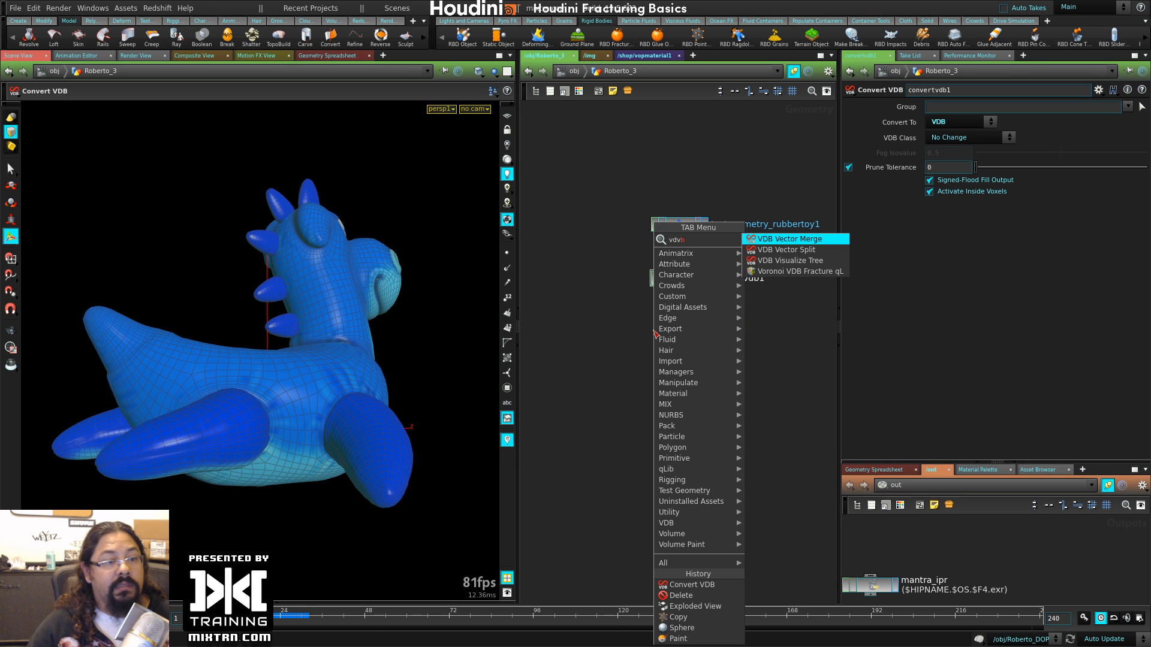
key(BackSpace)
key(BackSpace)
key(BackSpace)
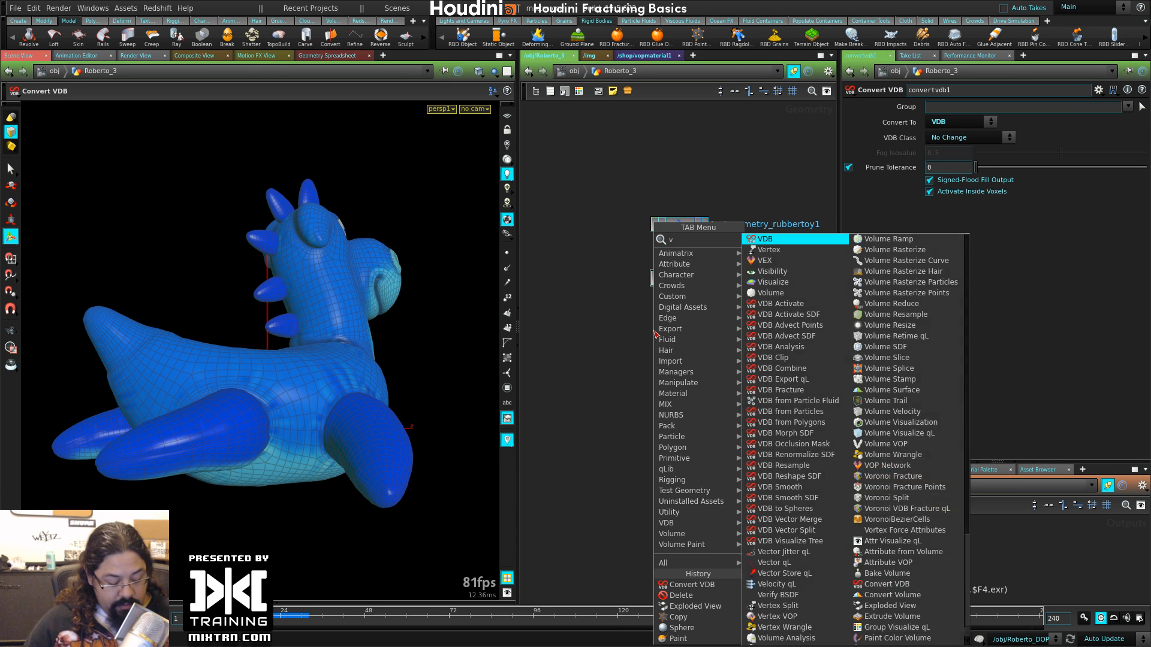
text(db from)
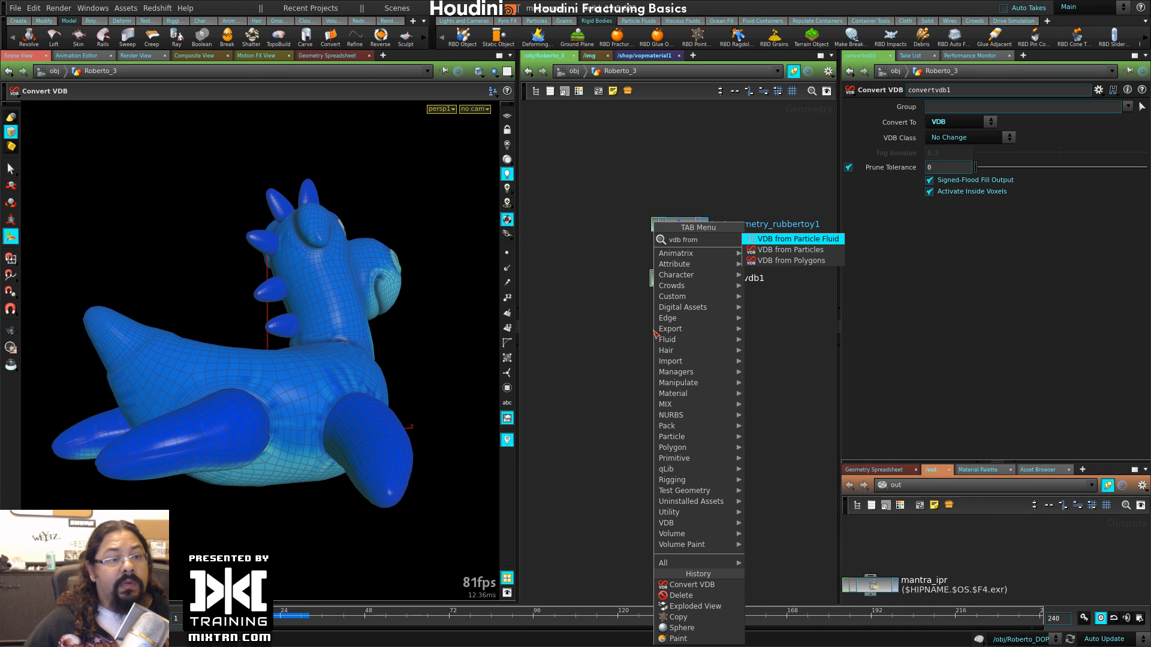
key(Down)
key(Return)
click(651, 339)
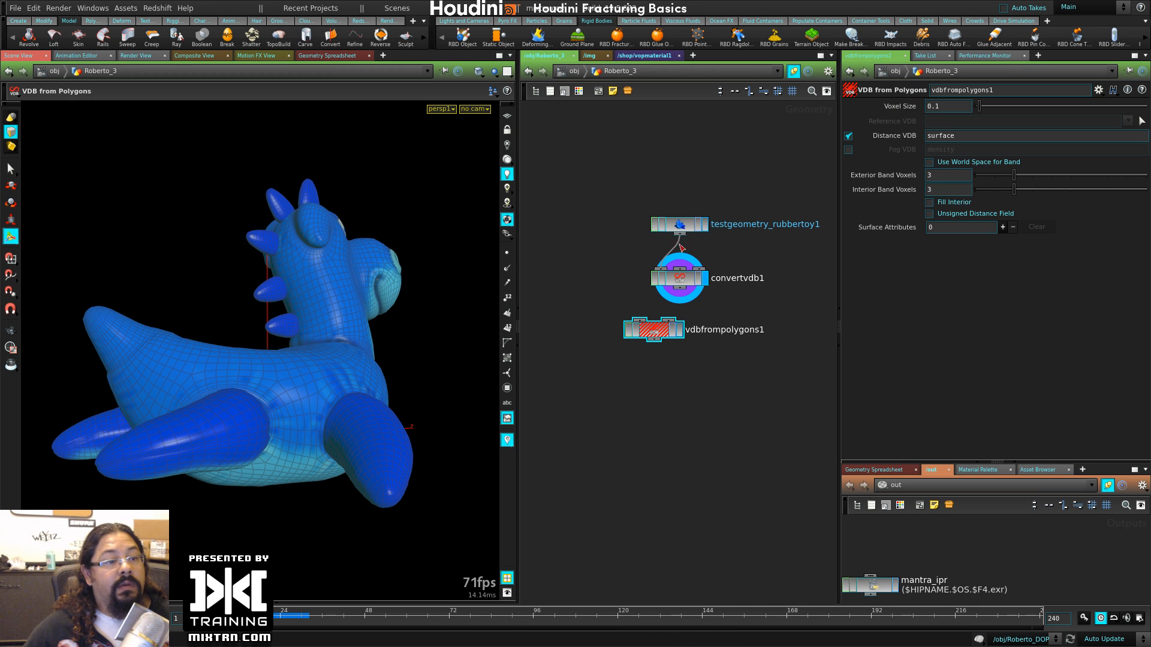
drag(682, 247, 641, 325)
click(677, 329)
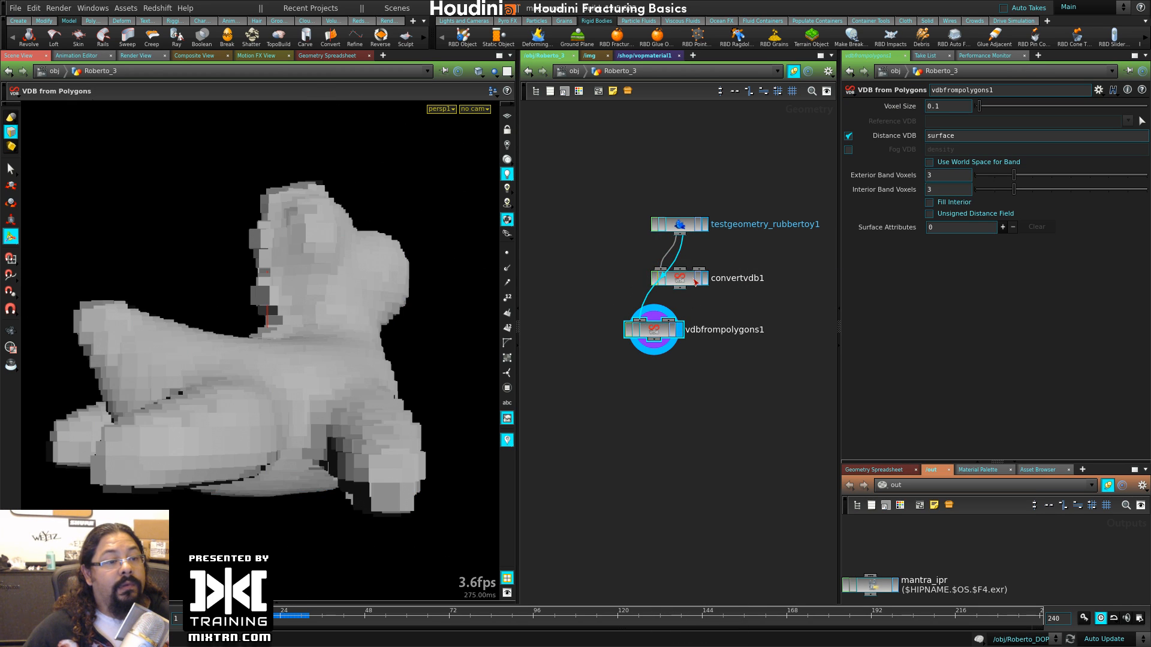
- Delete convertvdb1 and move vdbfrompolygons1 up beneath the rubber toy node
click(696, 282)
key(Delete)
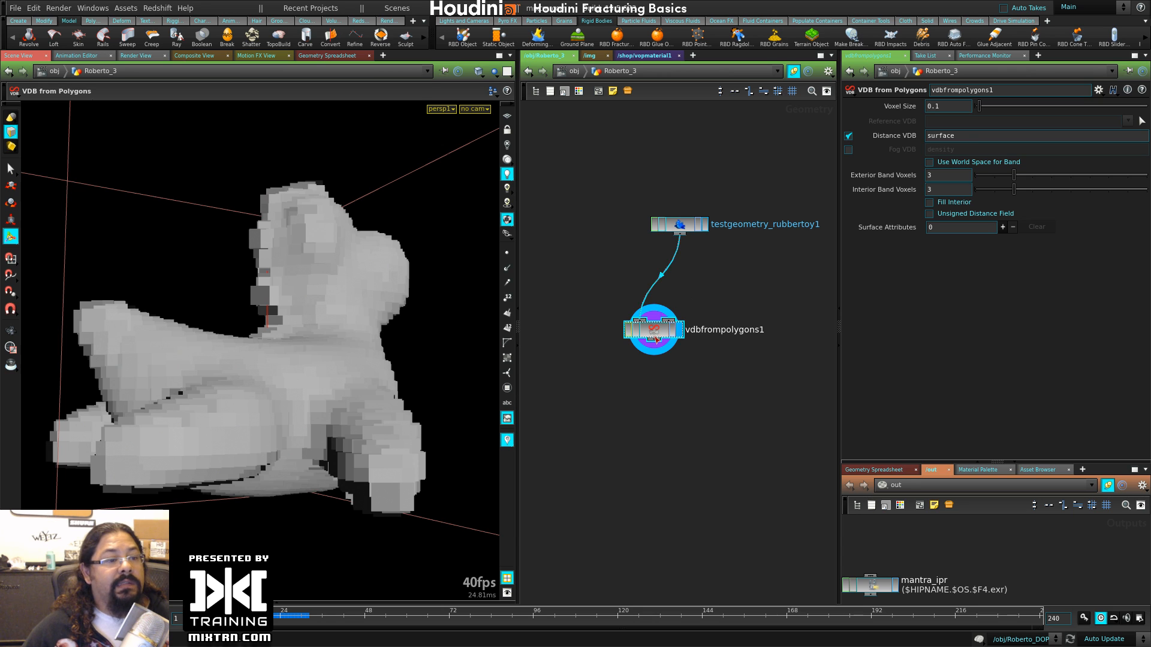
drag(653, 331, 666, 281)
drag(282, 360, 211, 381)
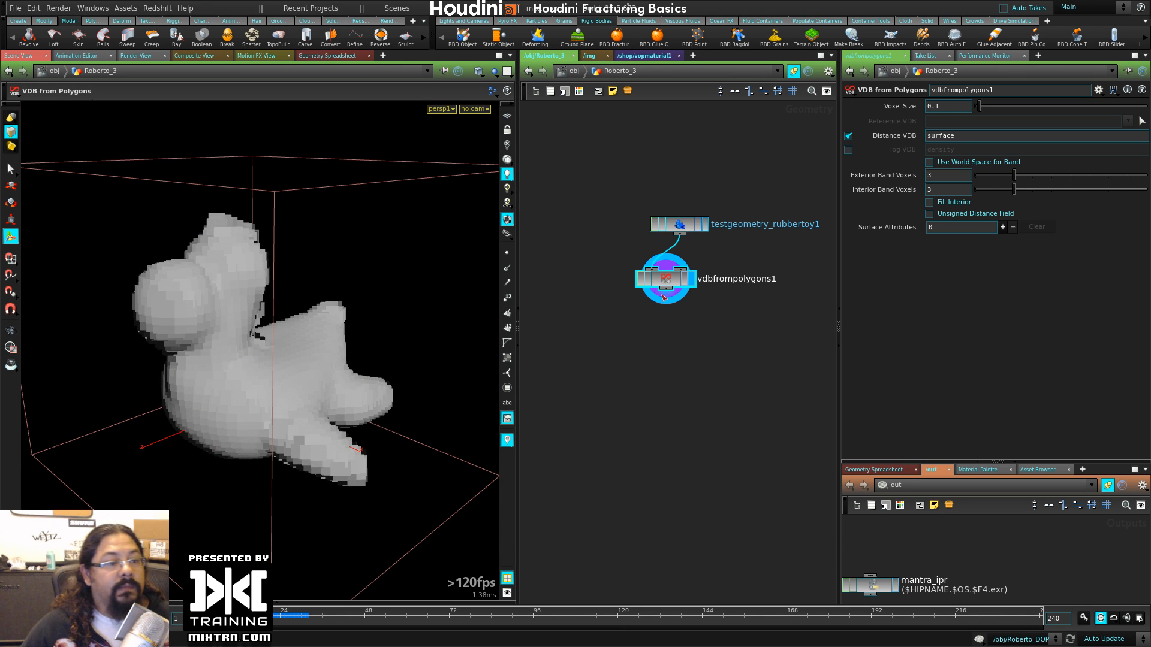
- Add a VDB Fracture node fed by vdbfrompolygons1 and place it further down the chain
key(Tab)
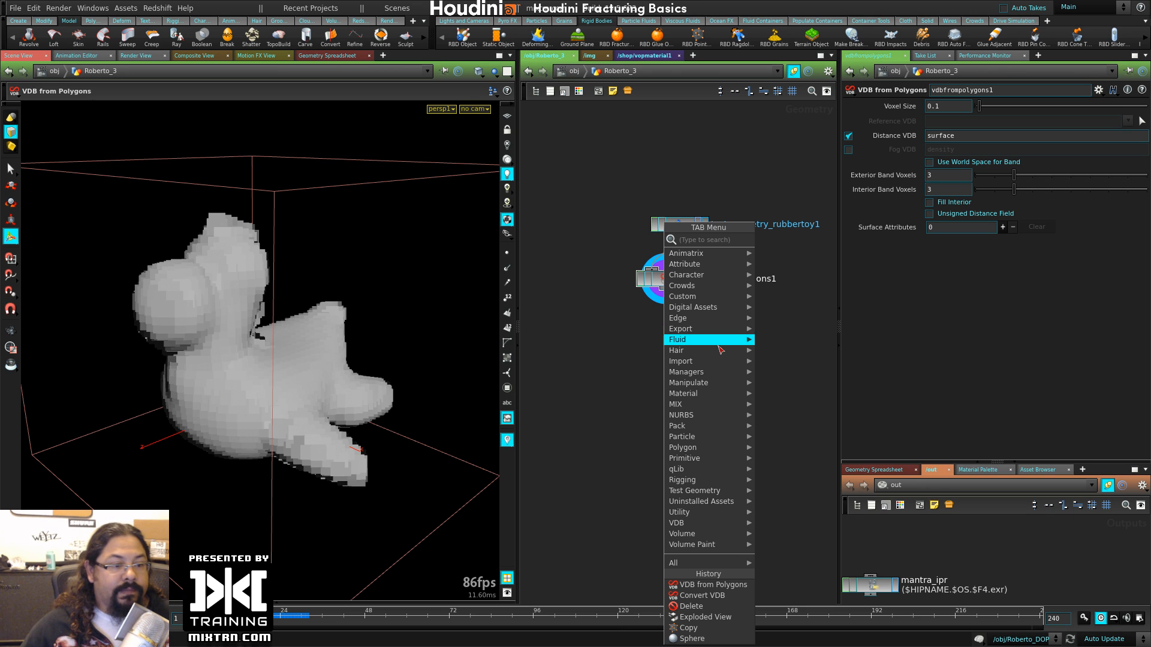
mouse_move(713, 527)
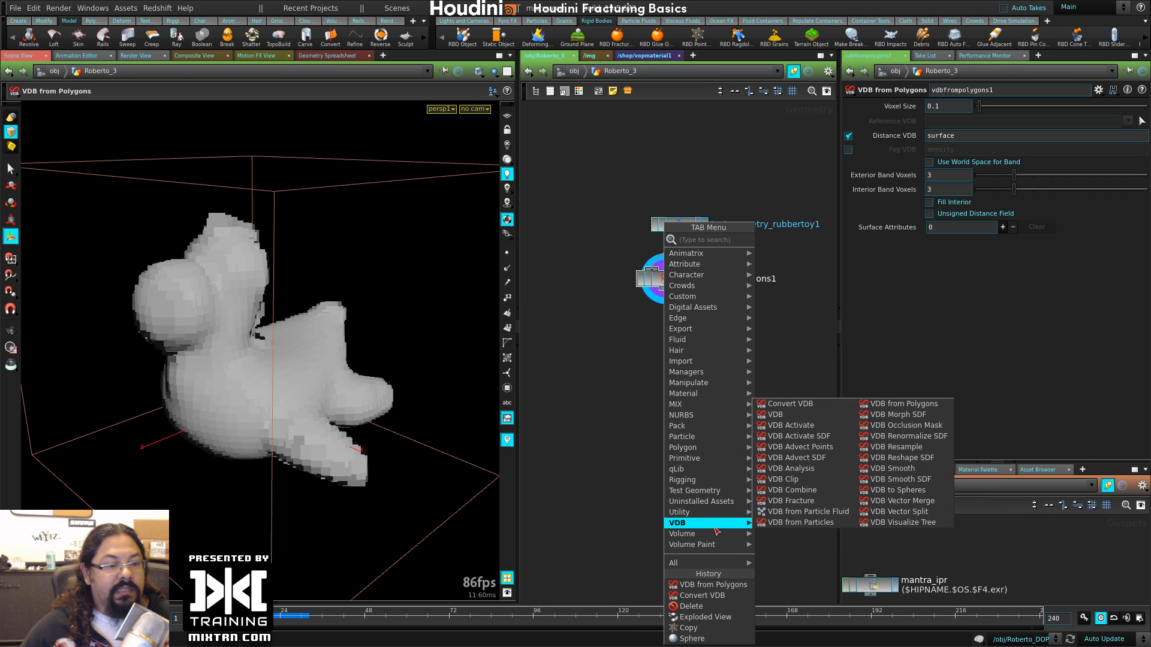
click(819, 503)
click(671, 343)
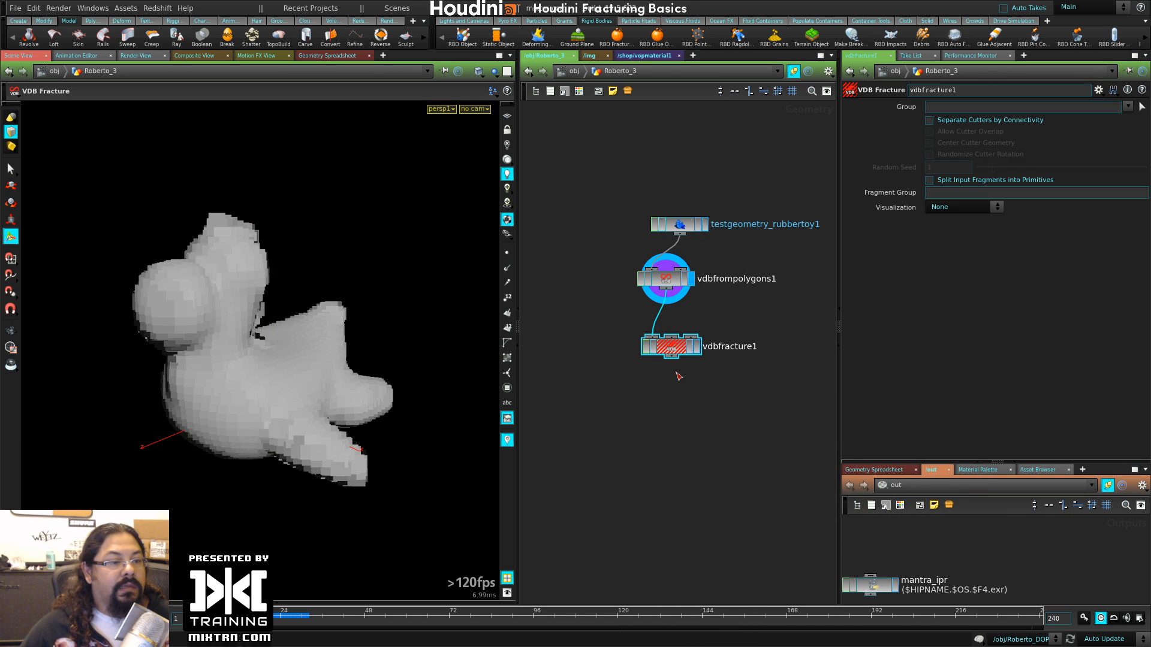
click(671, 410)
key(Tab)
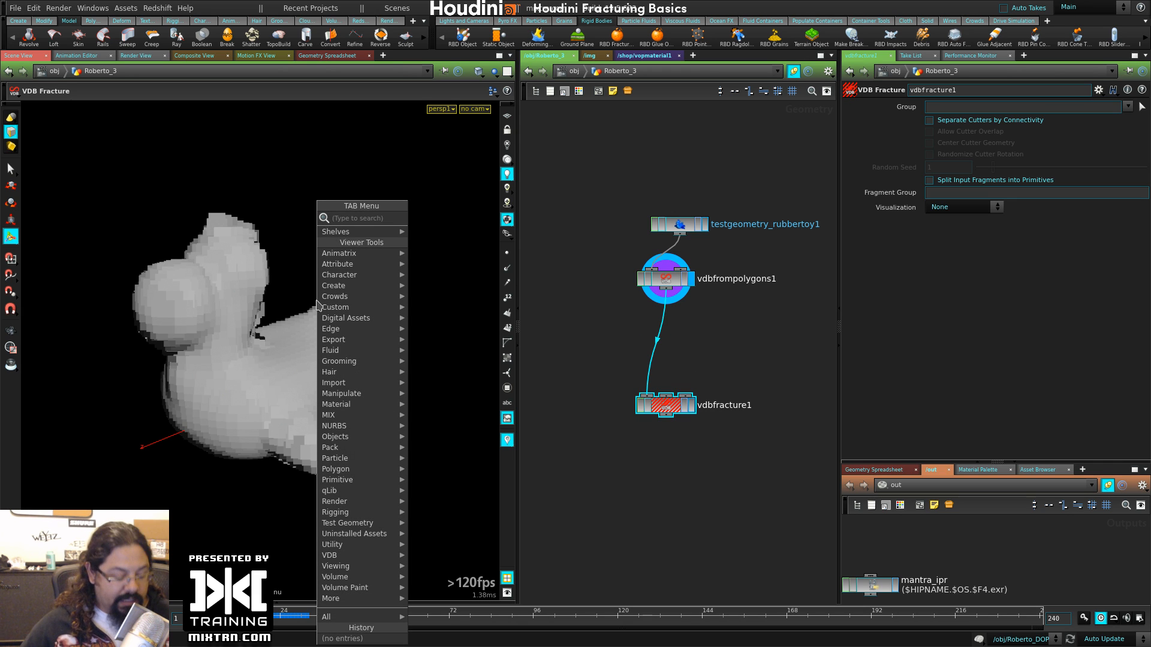
text(grid)
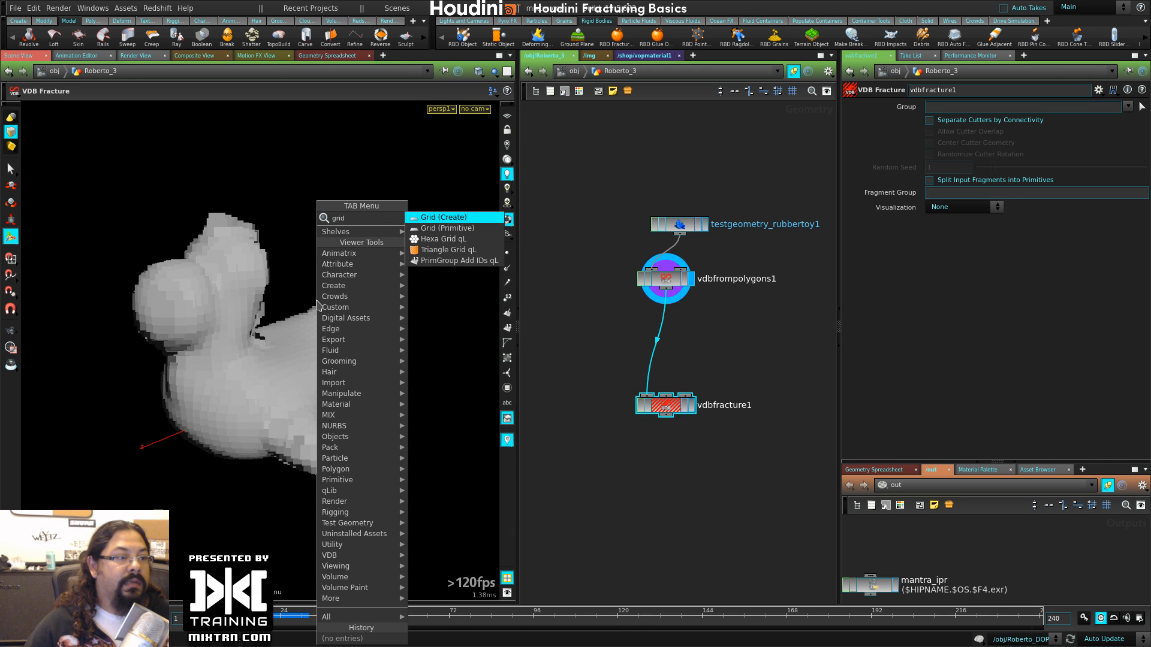
key(Escape)
- Add a Grid node, connect it to vdbfracture1's second input as the cutter, and display the fracture from the side
middle_drag(760, 340, 712, 324)
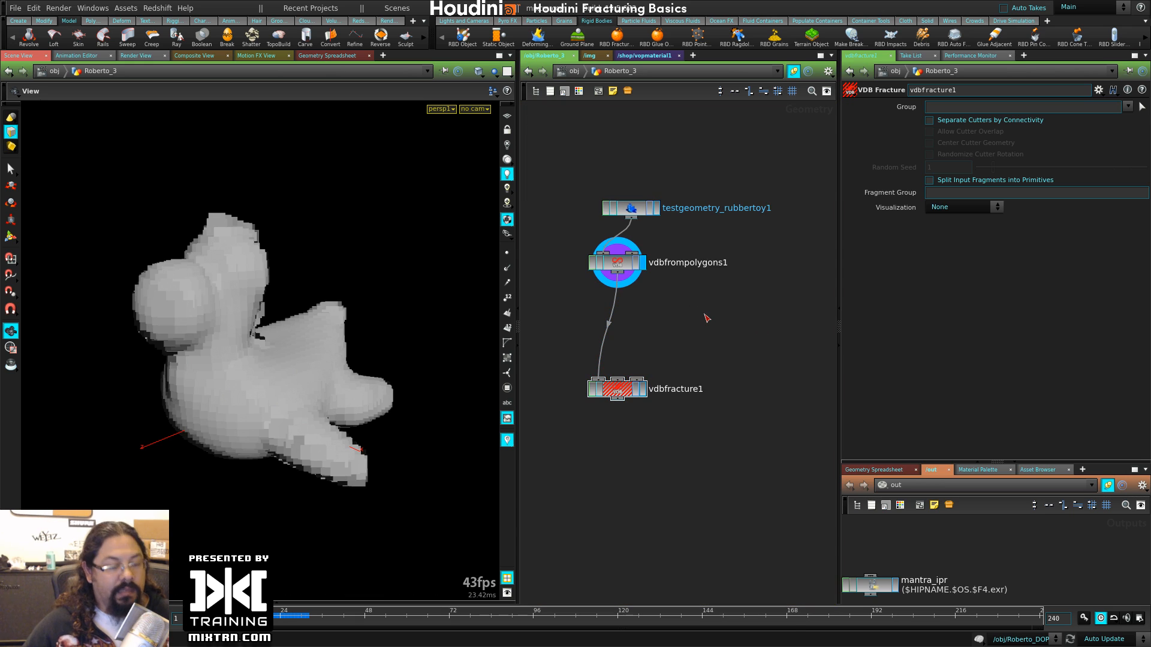
key(Tab)
key(Escape)
click(705, 318)
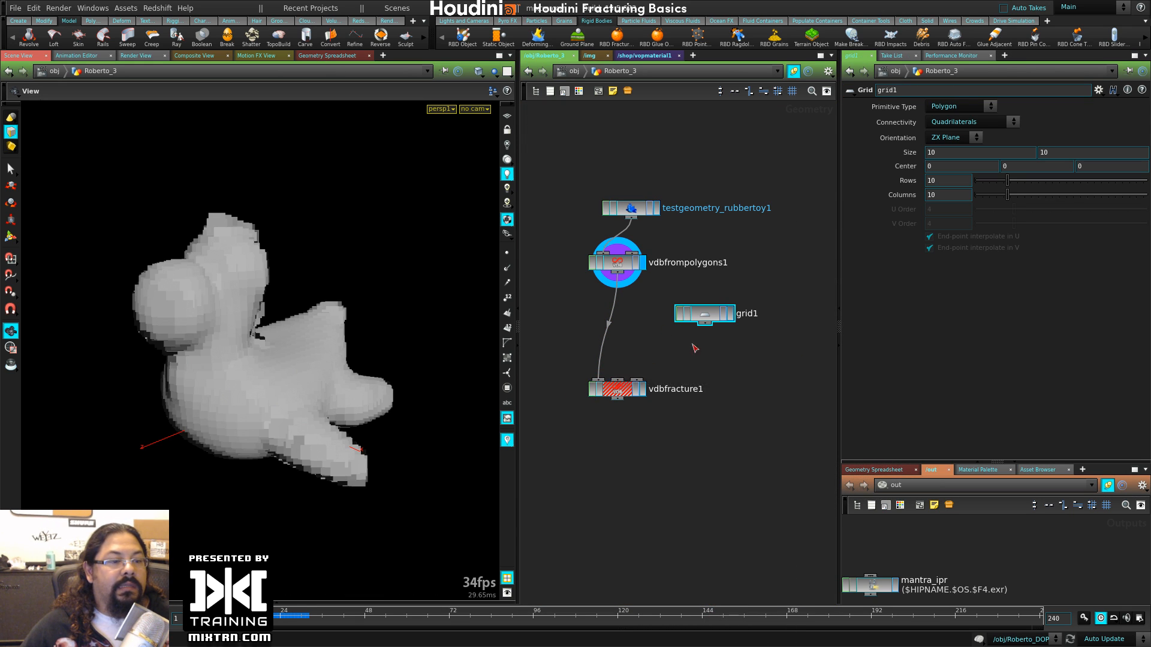
drag(705, 325, 648, 390)
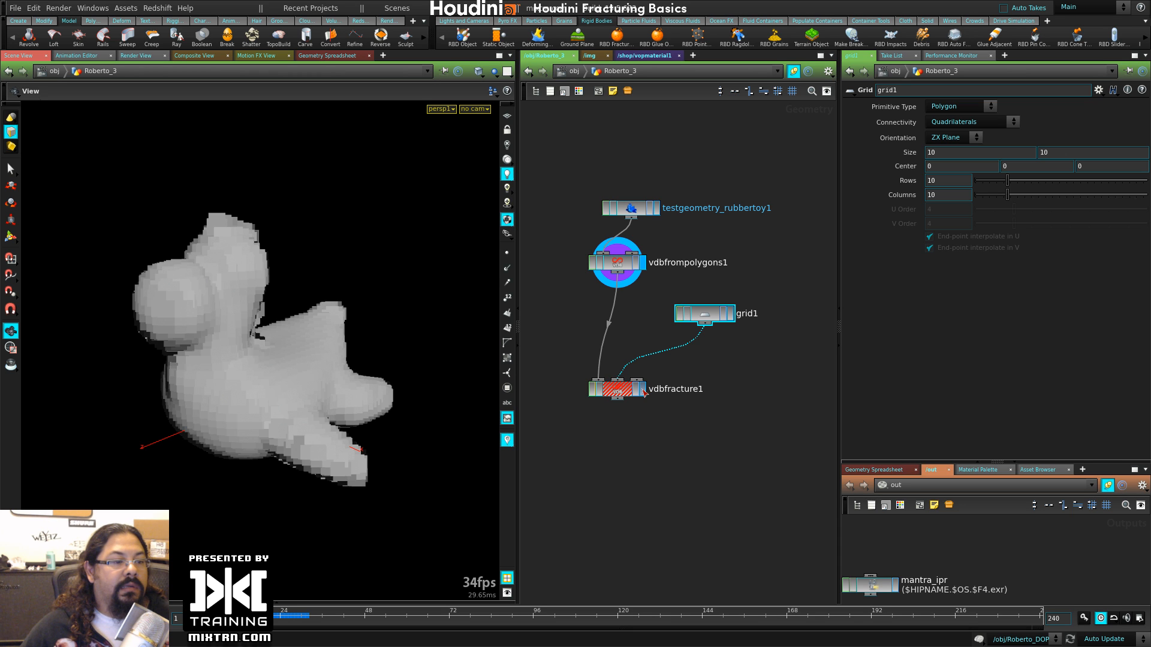
click(644, 391)
click(621, 390)
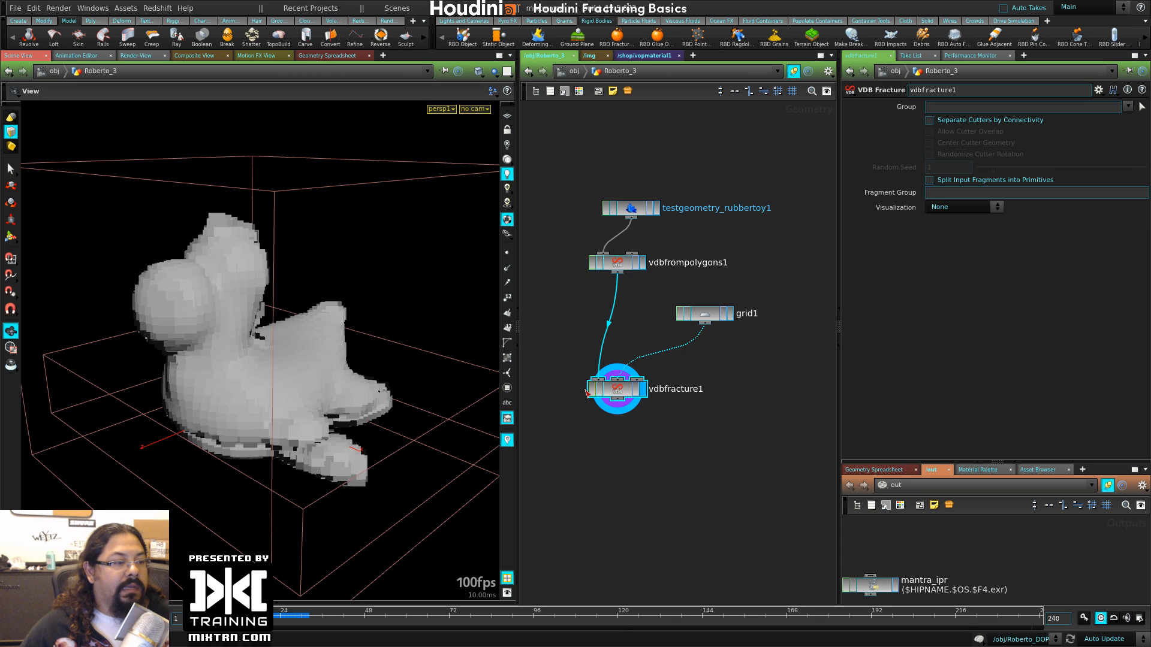
drag(208, 400, 264, 431)
- Add a Convert VDB node after vdbfracture1, display it, and set Convert To to Polygons
middle_drag(624, 413, 675, 304)
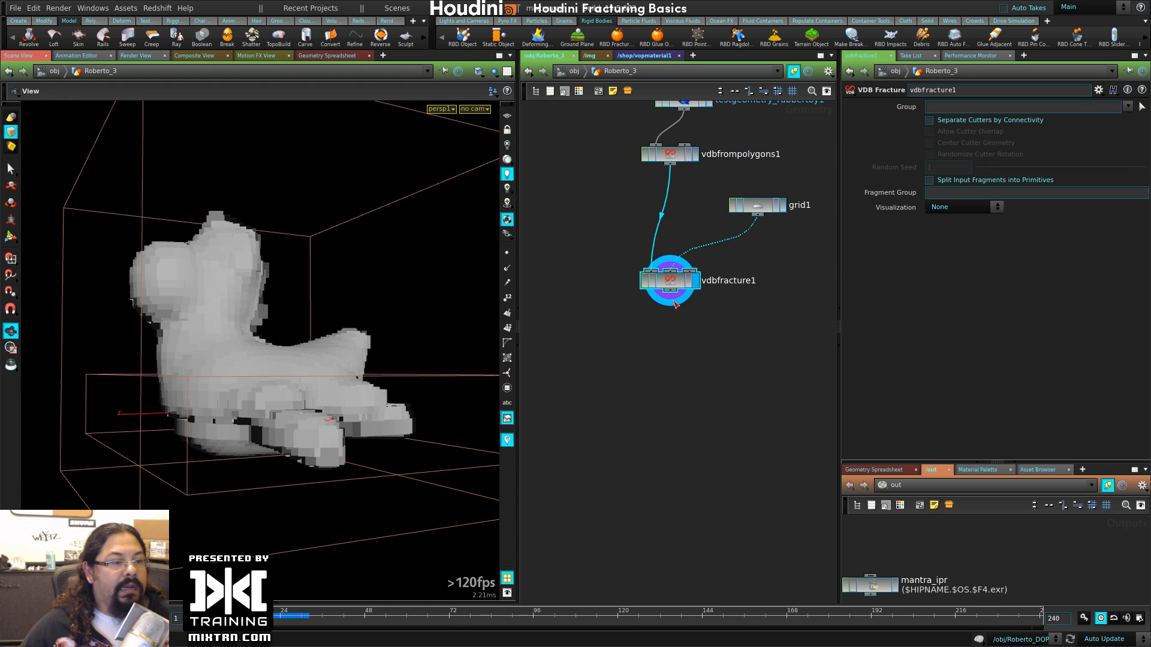
key(Tab)
text(conve)
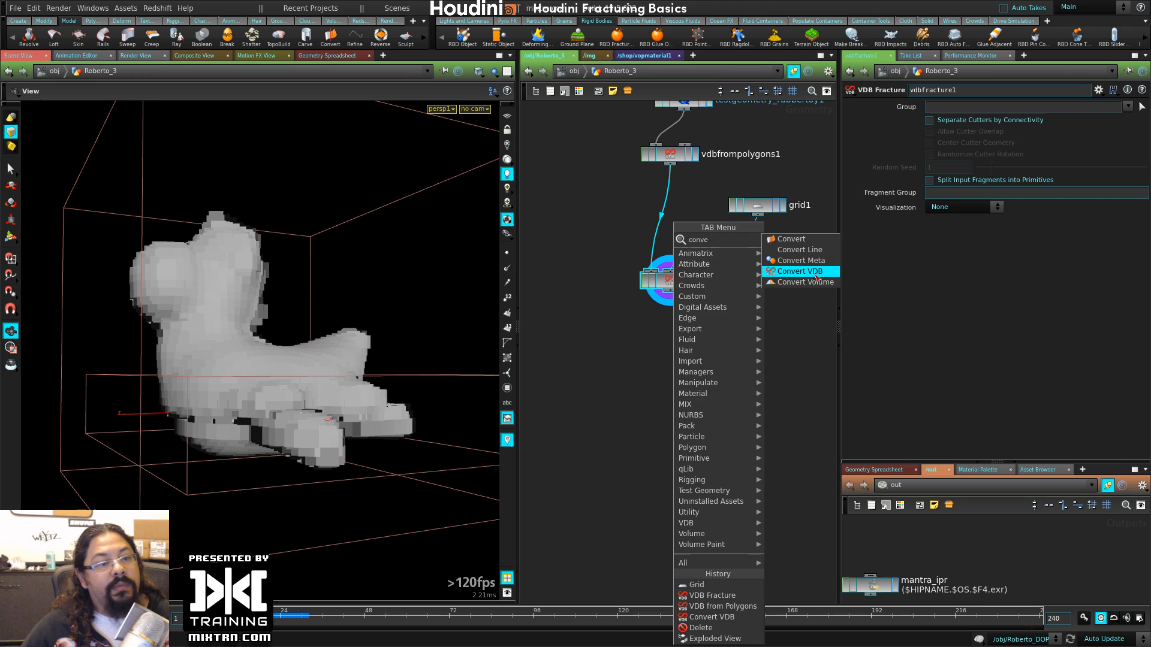
click(816, 272)
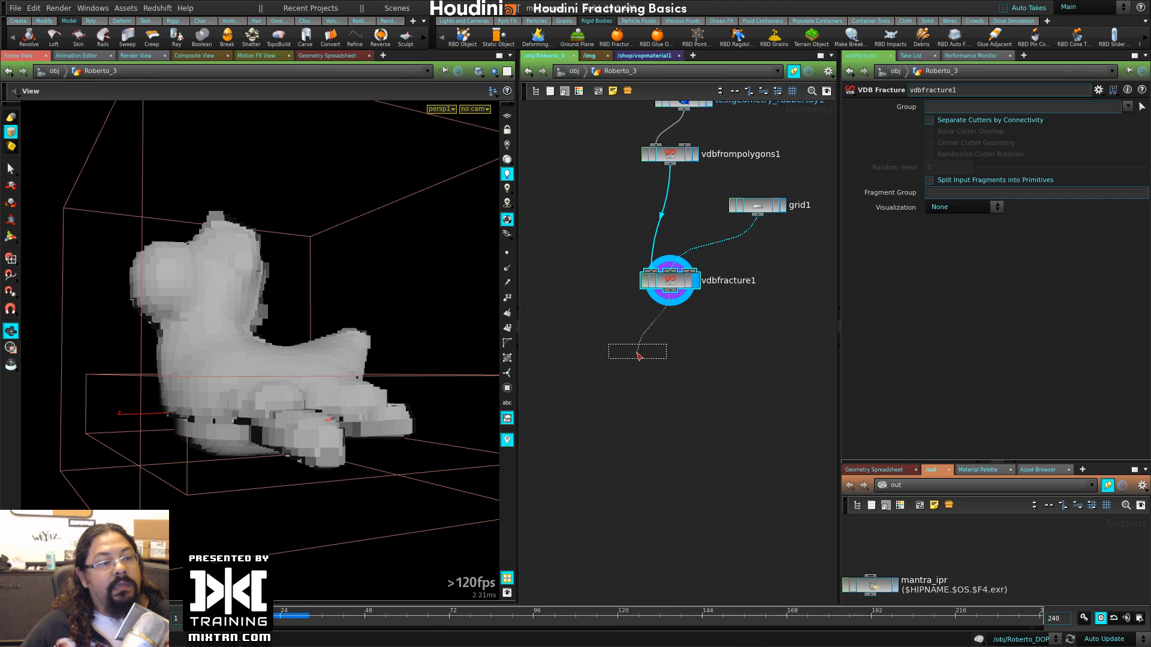
click(683, 344)
drag(657, 343, 672, 340)
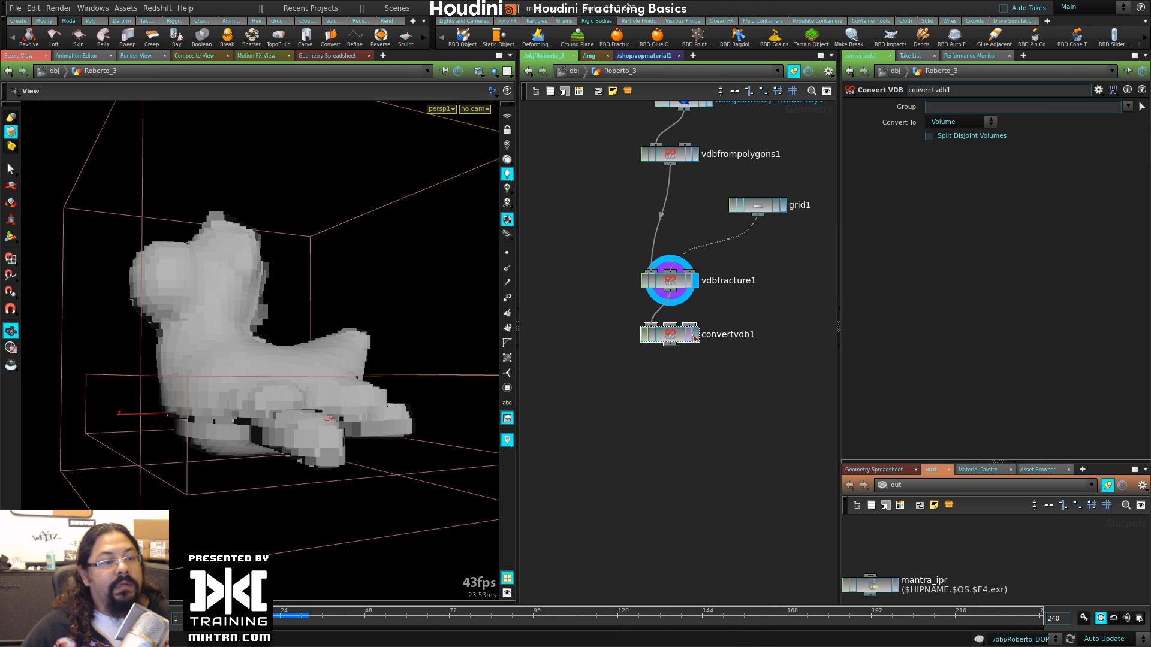
click(694, 333)
click(959, 122)
click(965, 157)
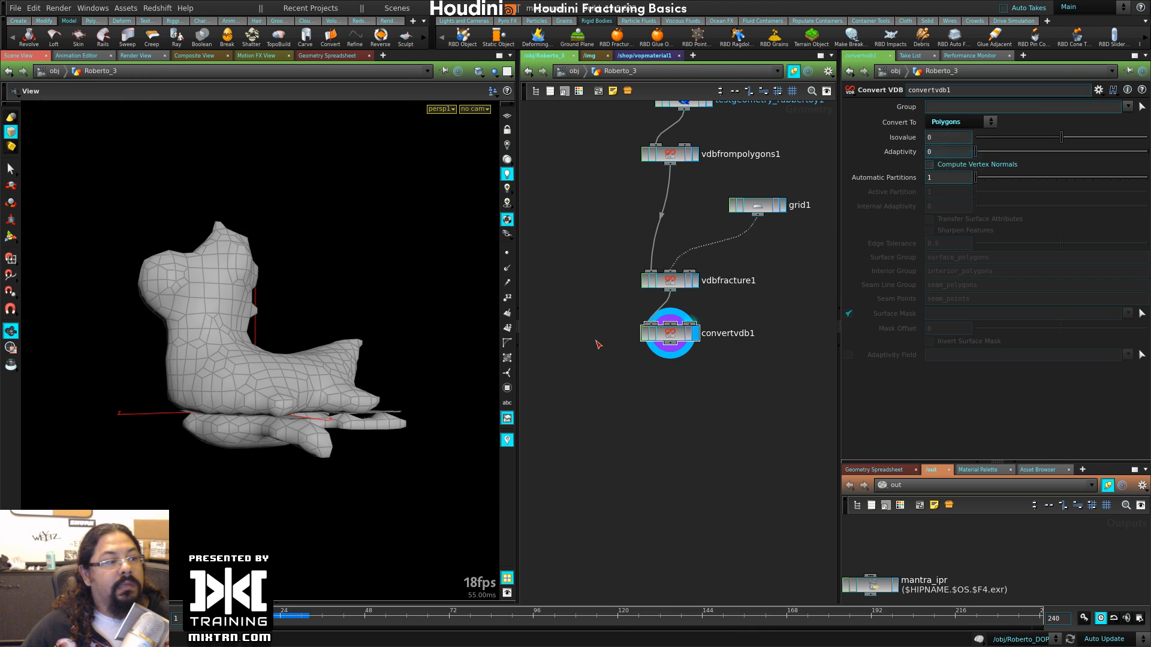
- Set the Voxel Size of vdbfrompolygons1 to 0.05 to refine the fractured toy
drag(247, 391, 286, 254)
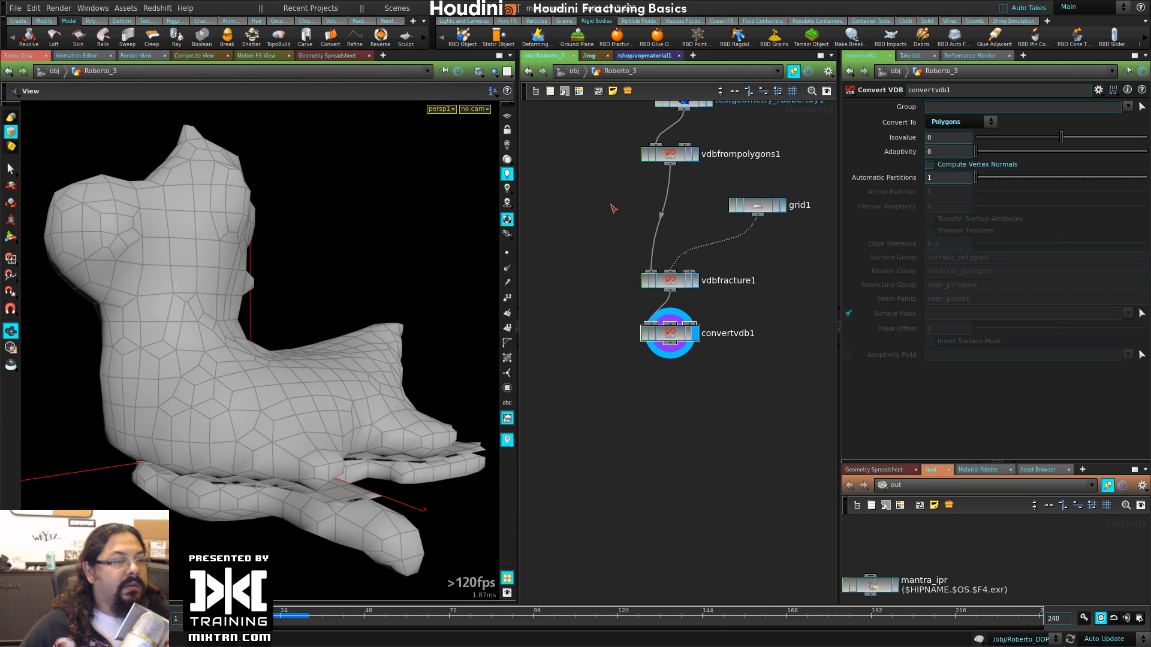
click(683, 161)
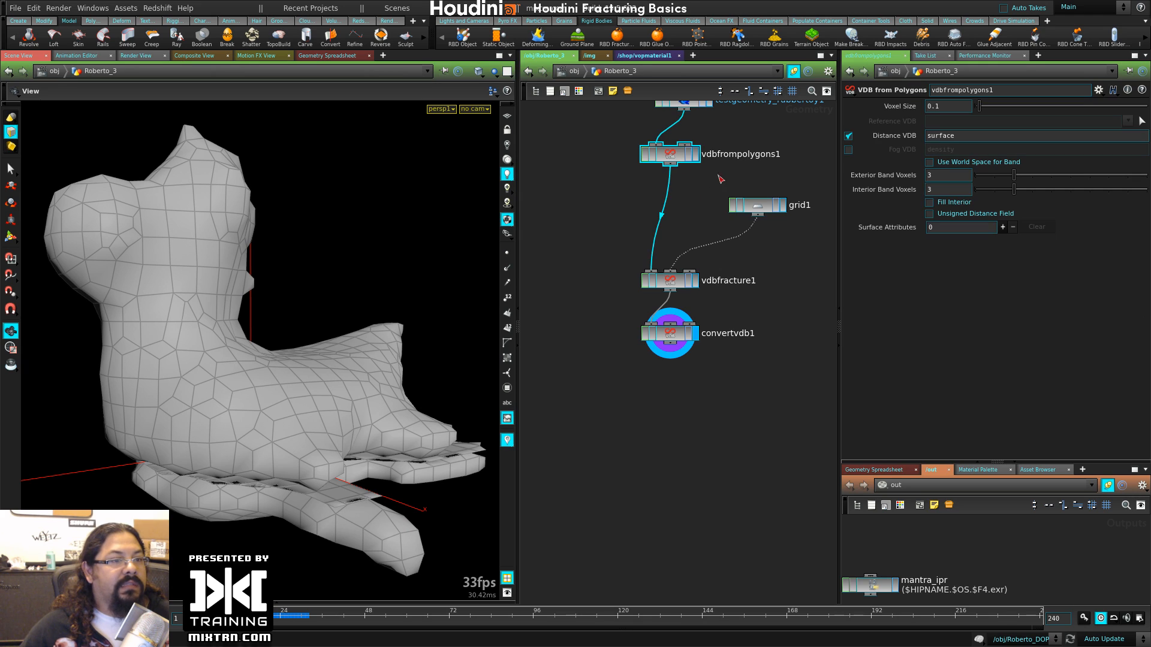
click(947, 107)
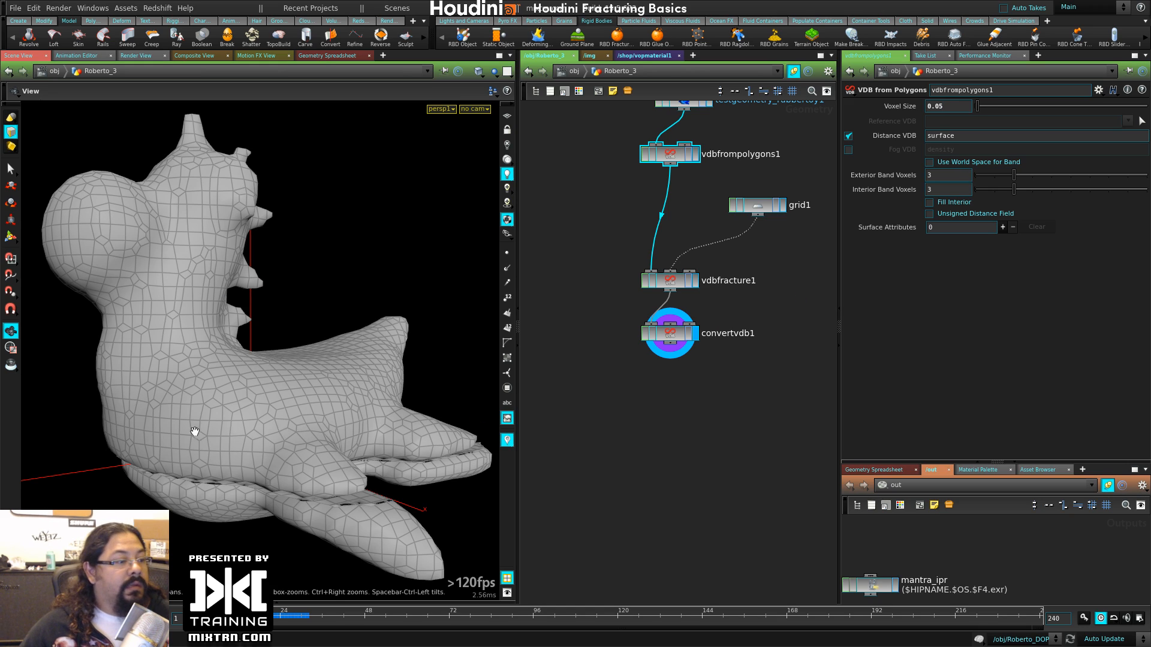
right_drag(193, 430, 156, 416)
drag(157, 416, 420, 392)
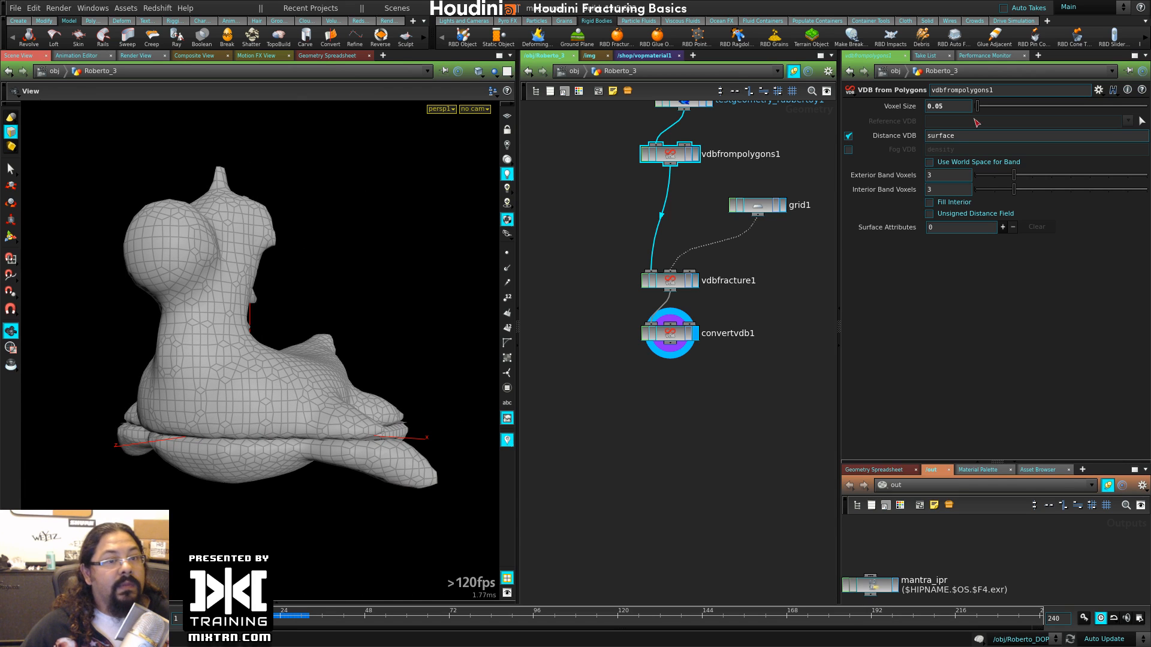
- Set the Voxel Size of vdbfrompolygons1 to 0.01 and switch the viewport to shading without wireframe
drag(959, 108, 882, 118)
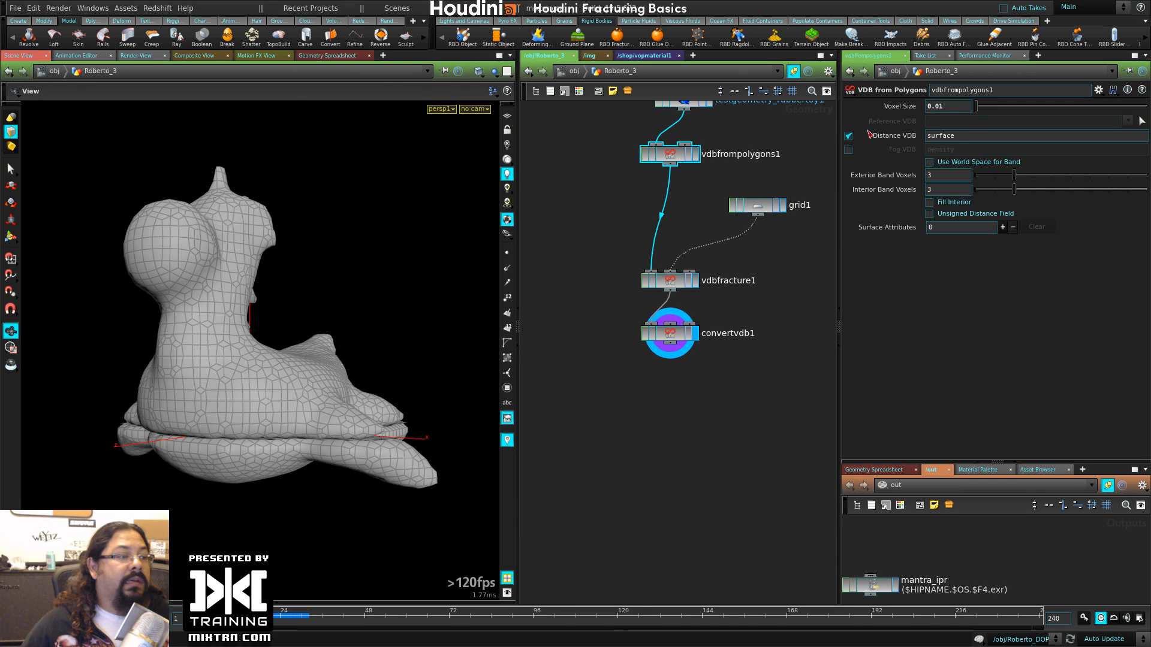
drag(271, 348, 116, 368)
right_drag(117, 368, 260, 436)
drag(260, 436, 243, 464)
right_drag(242, 464, 270, 432)
drag(270, 431, 355, 311)
key(shift+w)
right_drag(354, 312, 290, 426)
drag(290, 427, 247, 440)
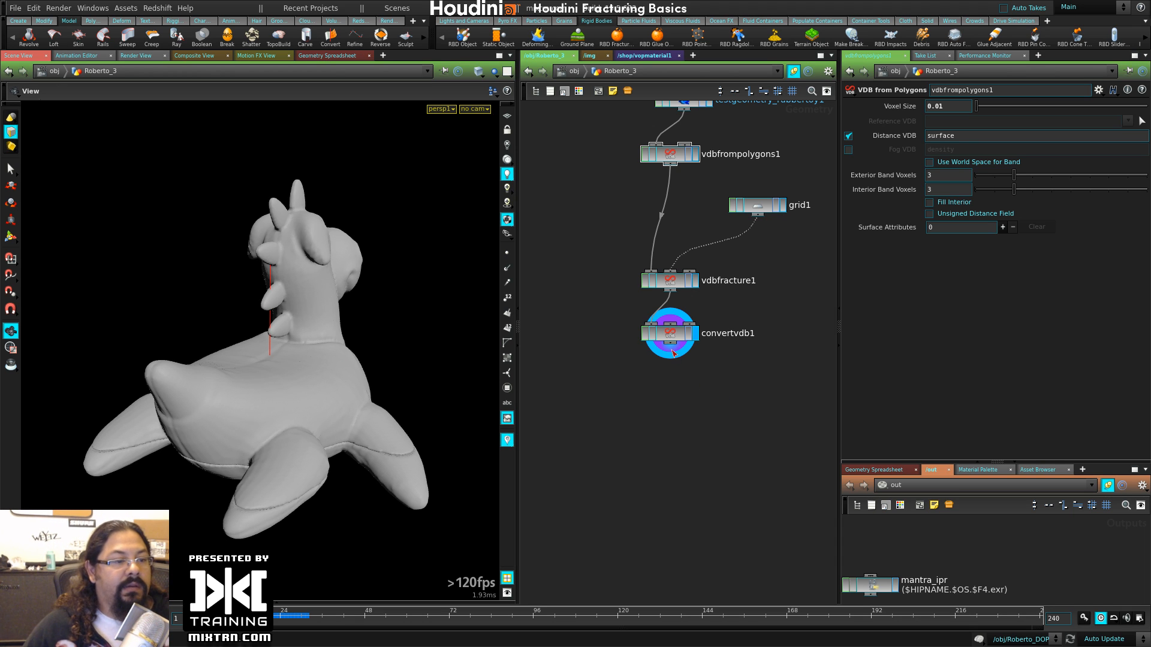
key(Tab)
text(ext)
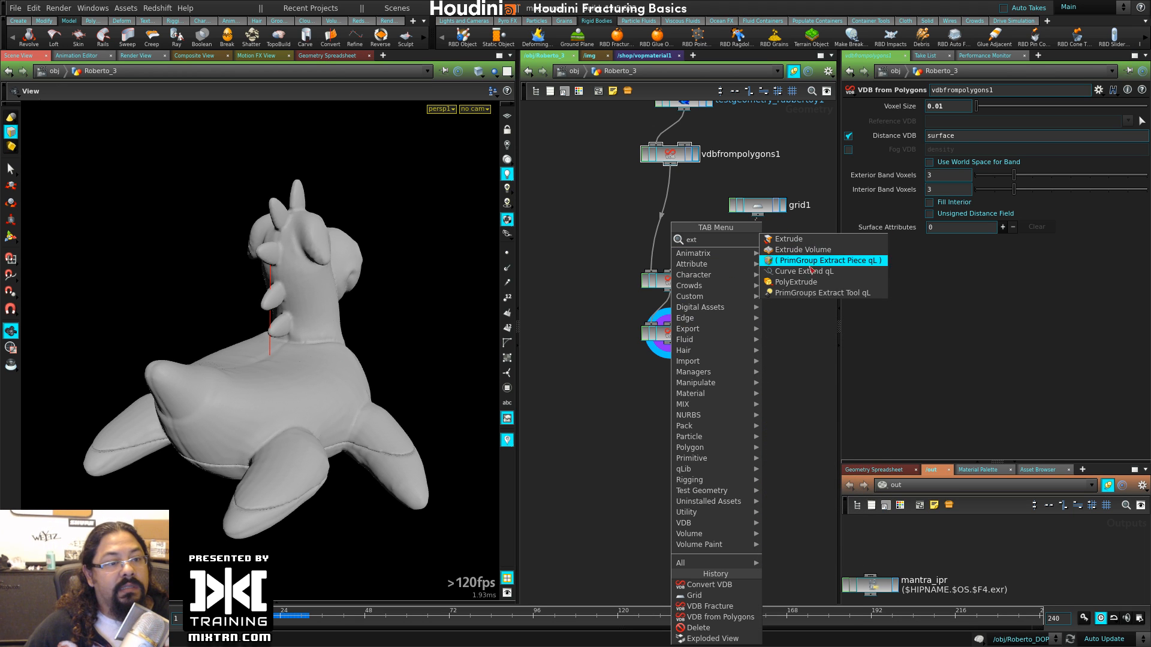
click(804, 250)
key(Escape)
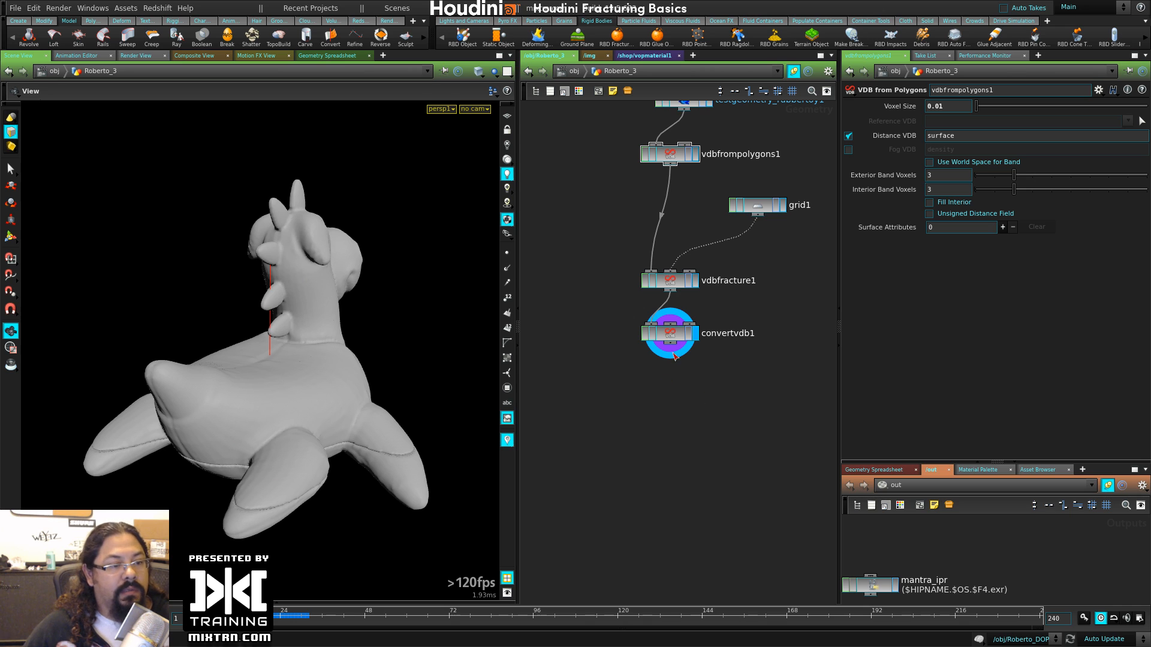
- Add an Exploded View node beneath convertvdb1 and display the separated result
key(Tab)
text(exp)
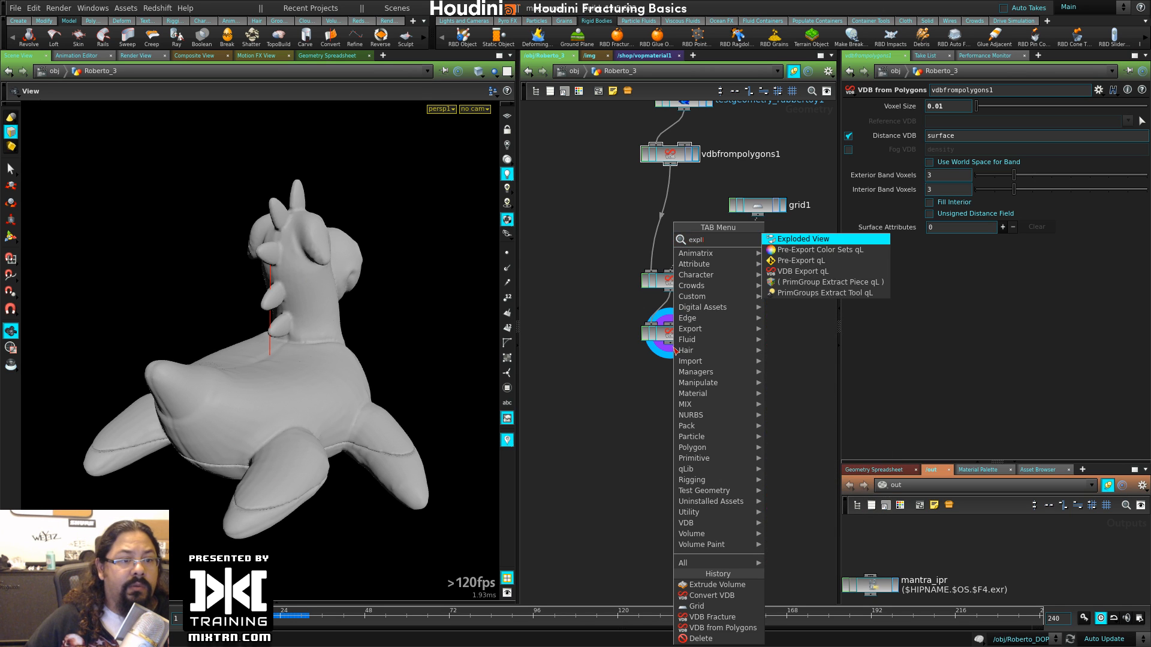
key(Return)
click(671, 381)
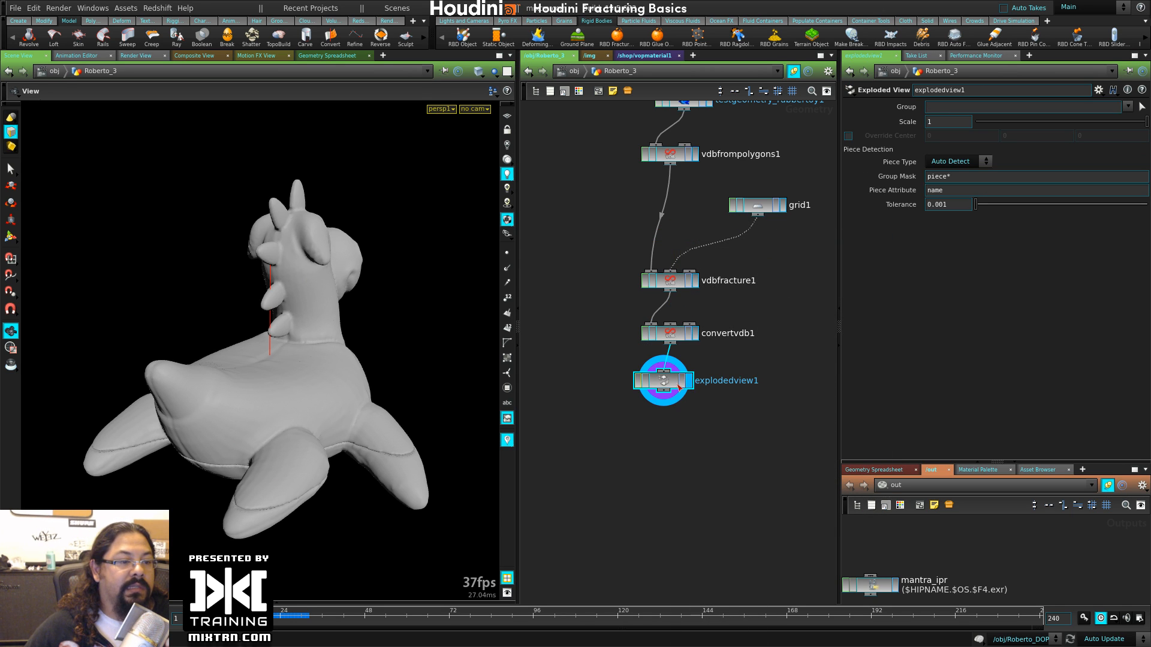
drag(464, 415, 339, 494)
- Set the Visualization of vdbfracture1 to Pieces and display that node
click(671, 282)
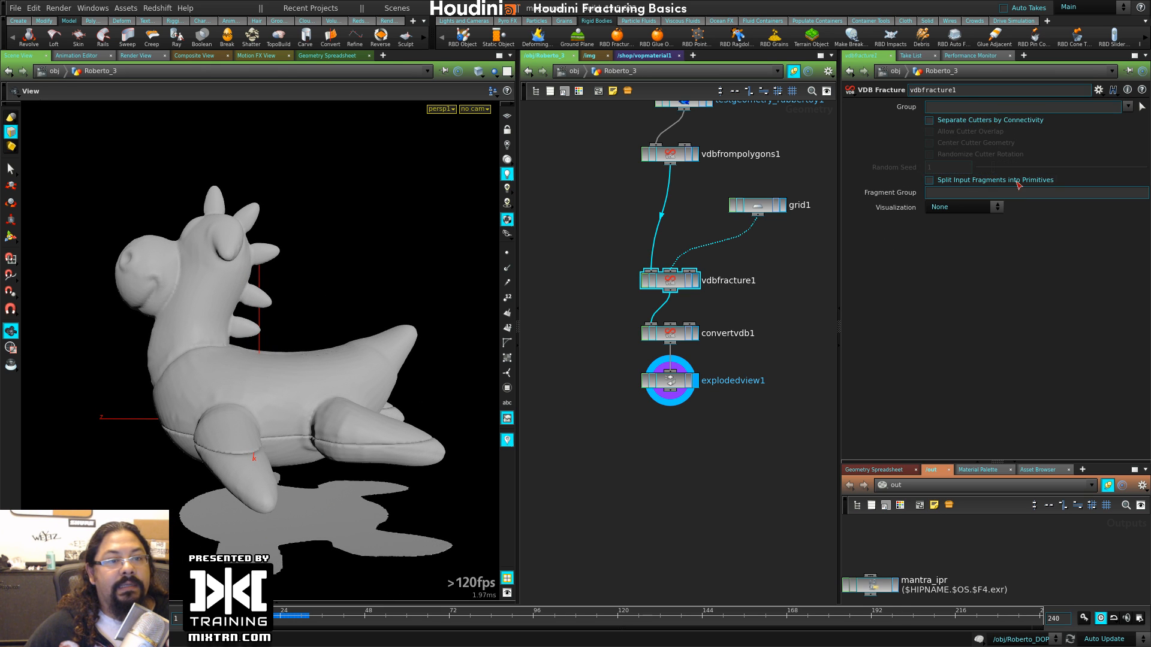
click(993, 208)
click(972, 231)
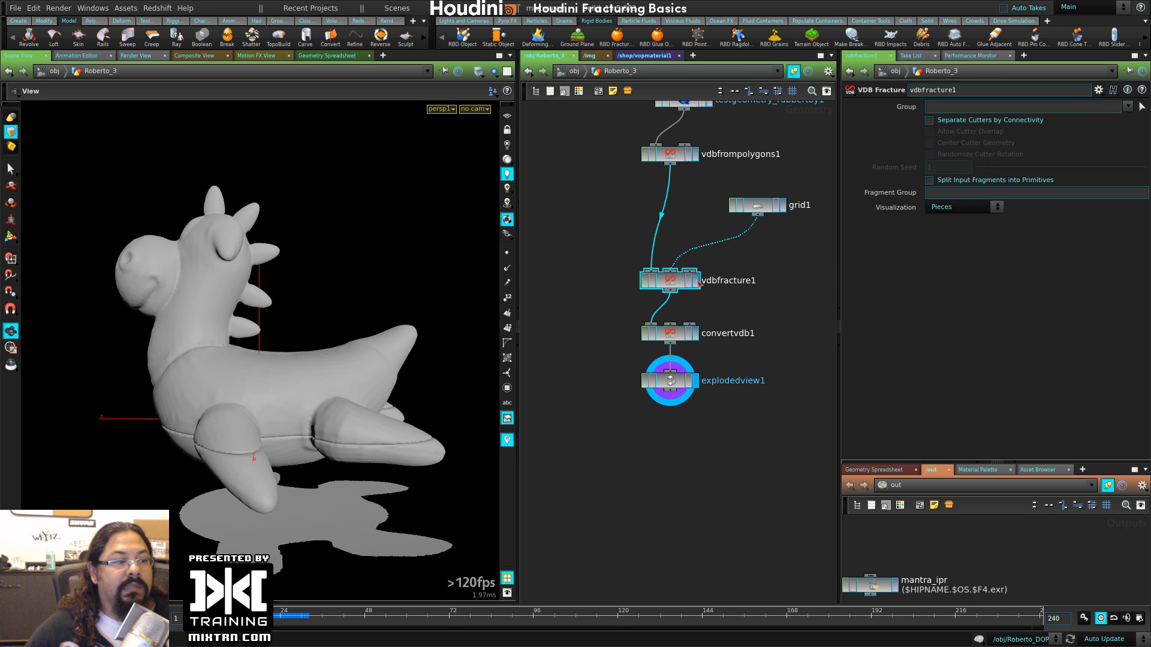
click(697, 280)
drag(413, 330, 195, 423)
- Enlarge the cutter grid1 to a size of 21 by 21 and display it
drag(751, 201, 748, 205)
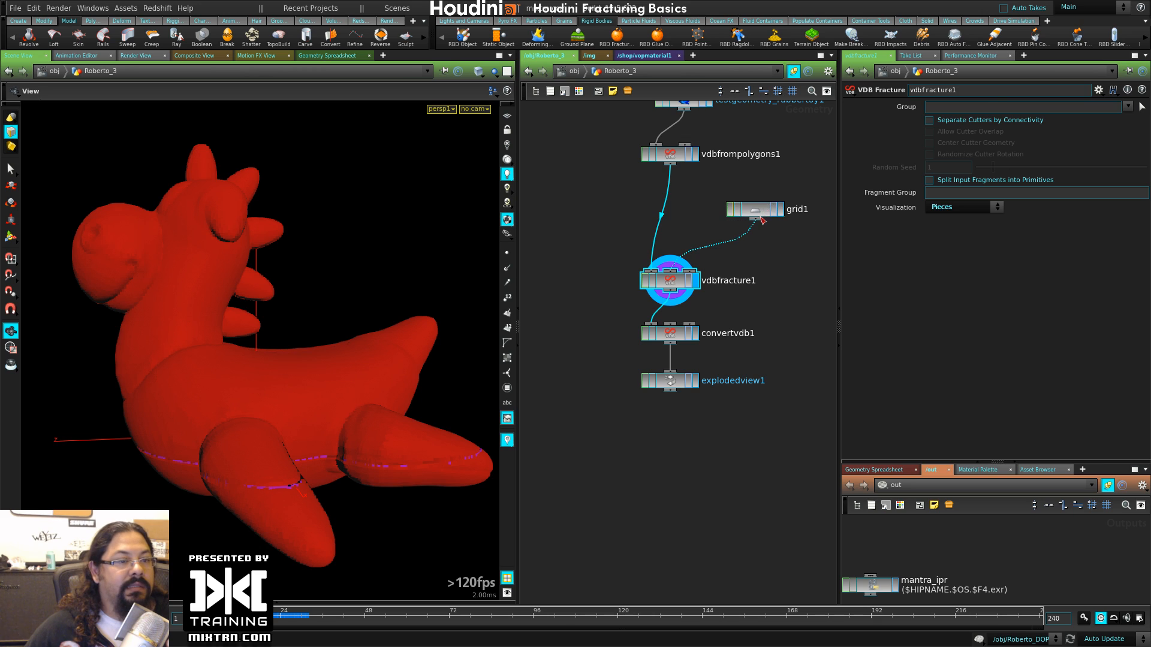
click(759, 213)
middle_drag(920, 152, 980, 129)
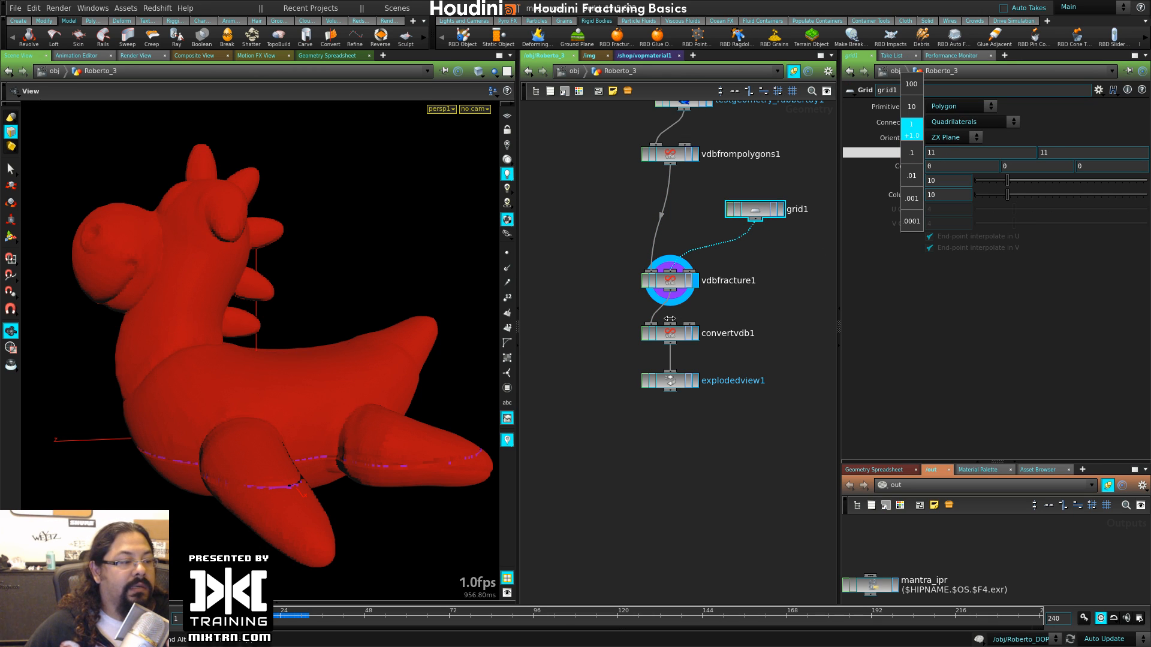
middle_drag(570, 362, 660, 363)
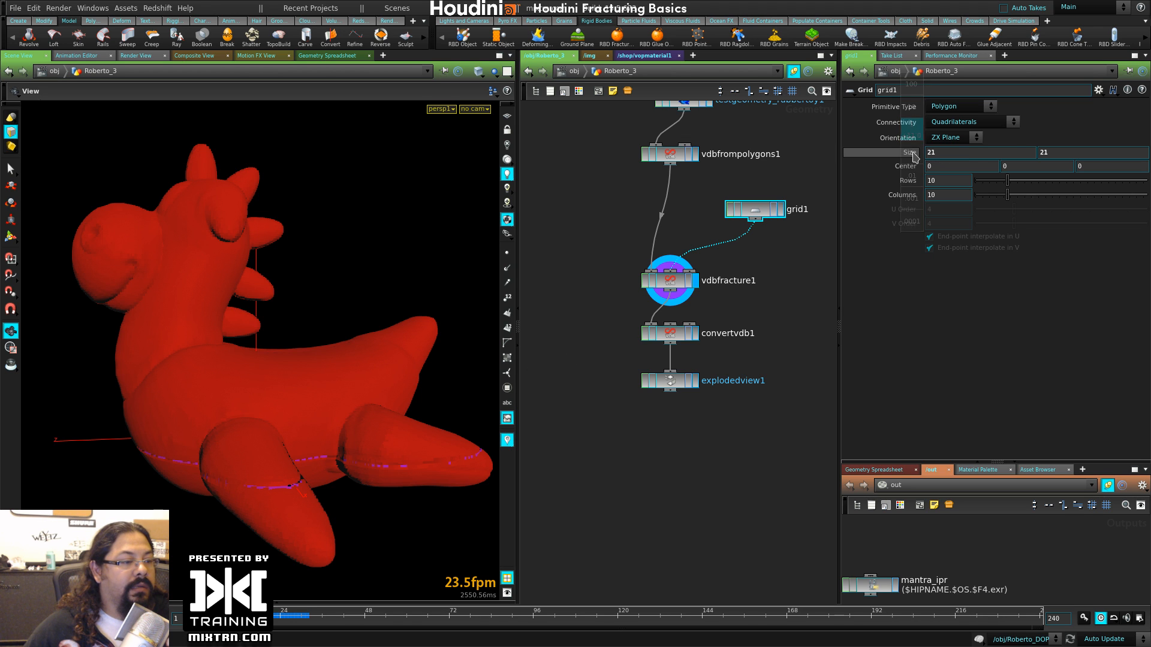
click(783, 209)
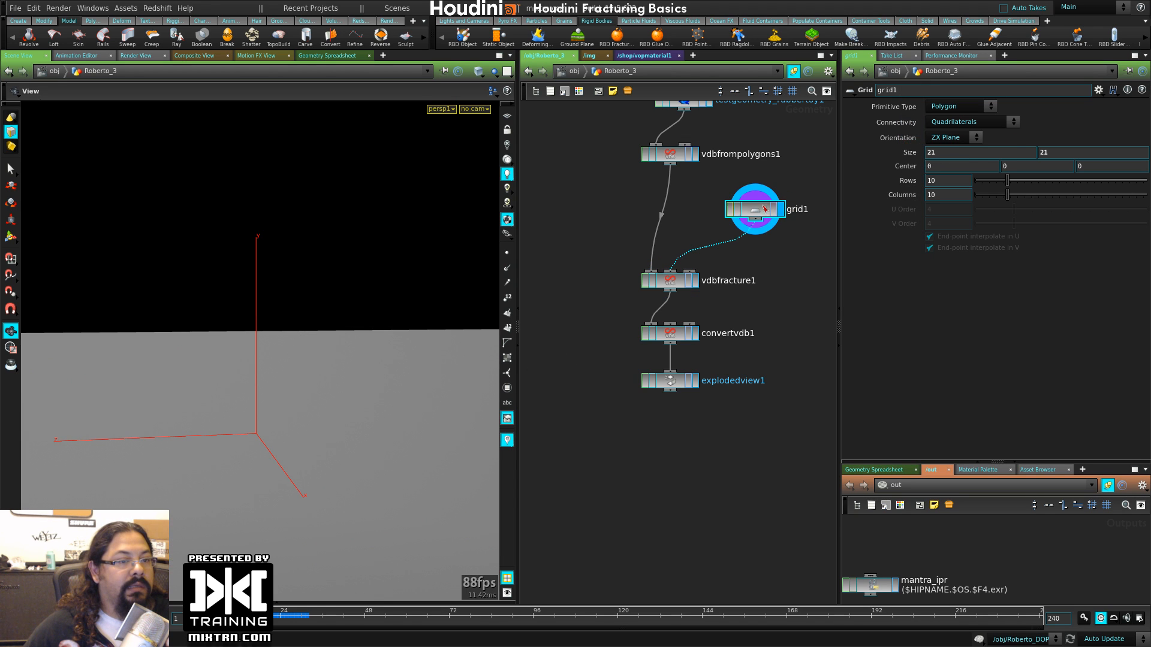
- Template vdbfrompolygons1 and display vdbfracture1 to compare the coloured pieces with the source volume
click(689, 154)
scroll(206, 365, down, 5)
drag(207, 366, 223, 347)
click(689, 285)
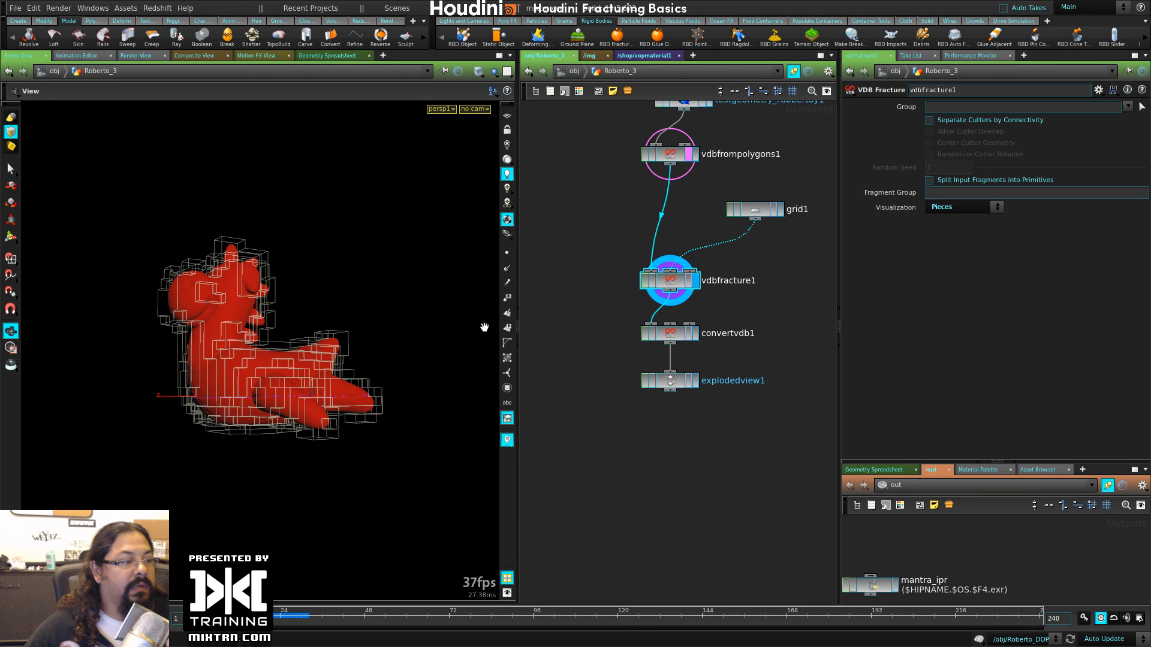
drag(486, 326, 288, 395)
- Move explodedview1 down, insert an Assemble node between convertvdb1 and explodedview1, and display it
click(694, 329)
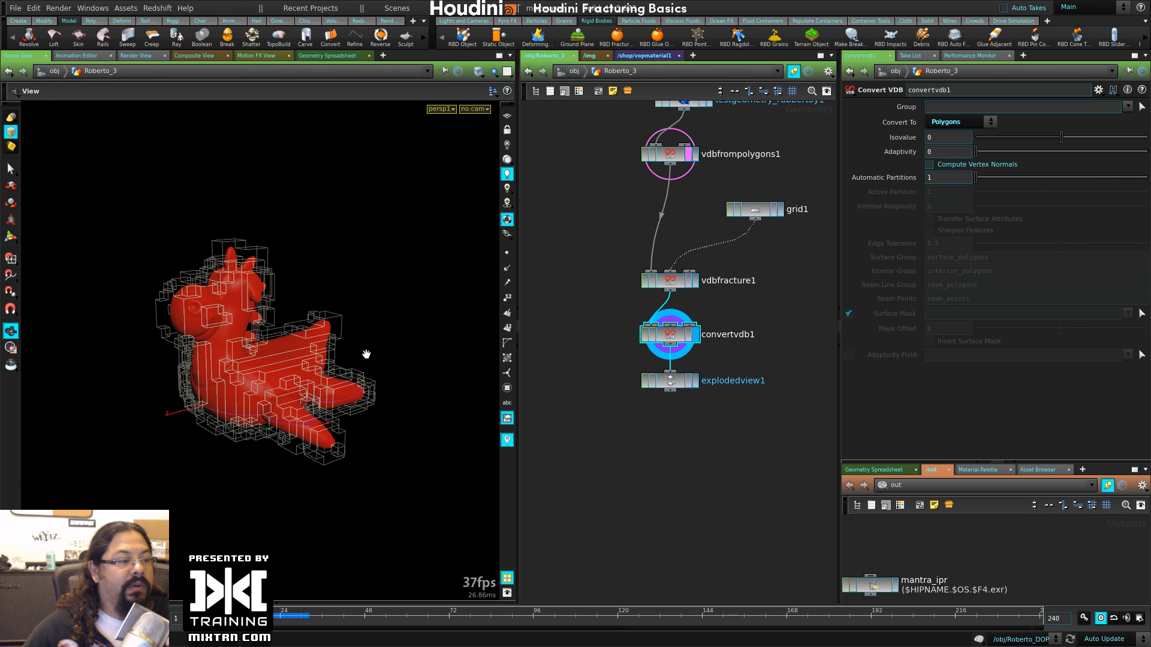
drag(670, 380, 669, 447)
key(Tab)
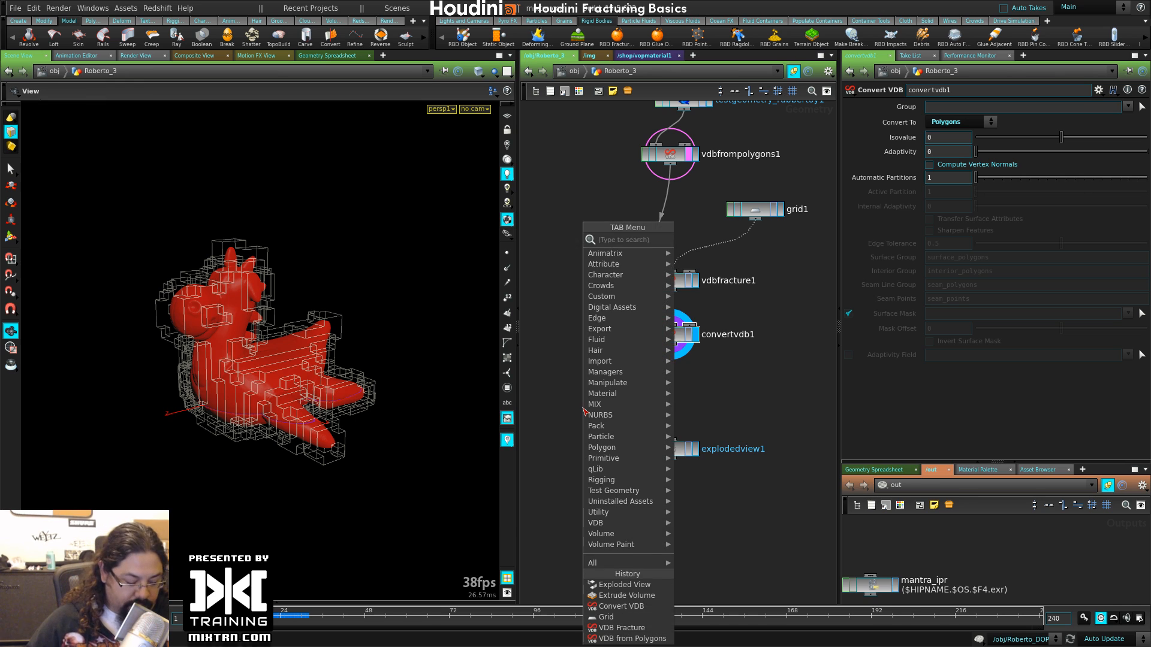
text(ass)
key(Return)
click(689, 372)
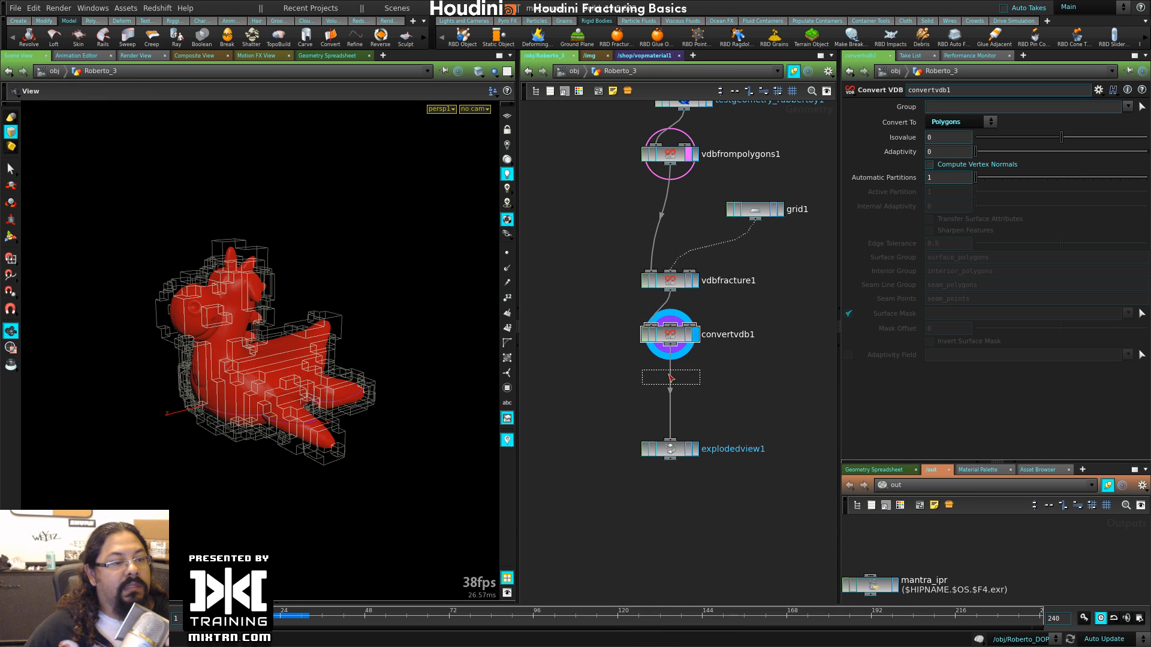
click(690, 370)
drag(684, 370, 690, 370)
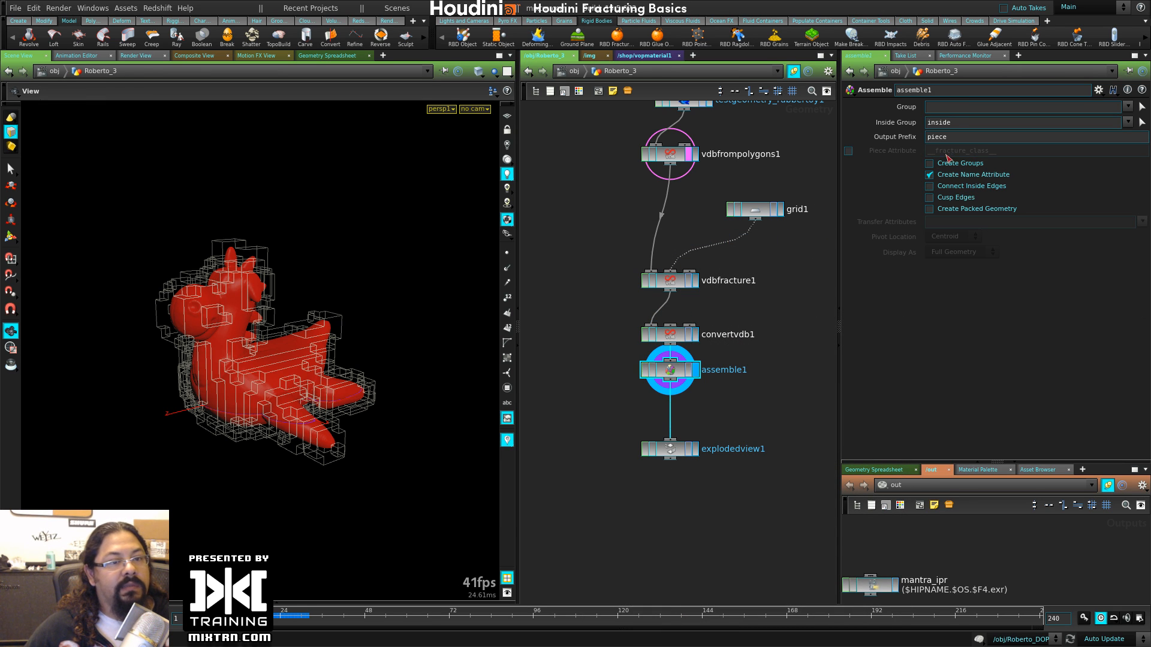
- Display explodedview1, move it closer beneath assemble1, and examine the cut surfaces of the separated pieces
click(689, 450)
click(695, 450)
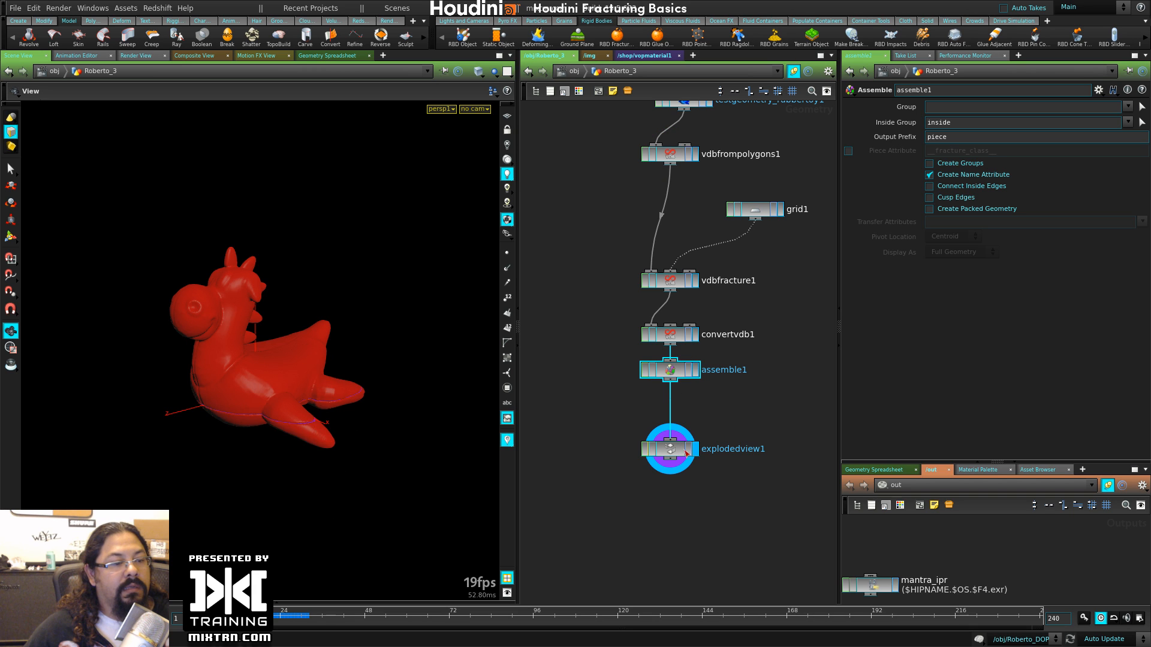
drag(679, 450, 678, 426)
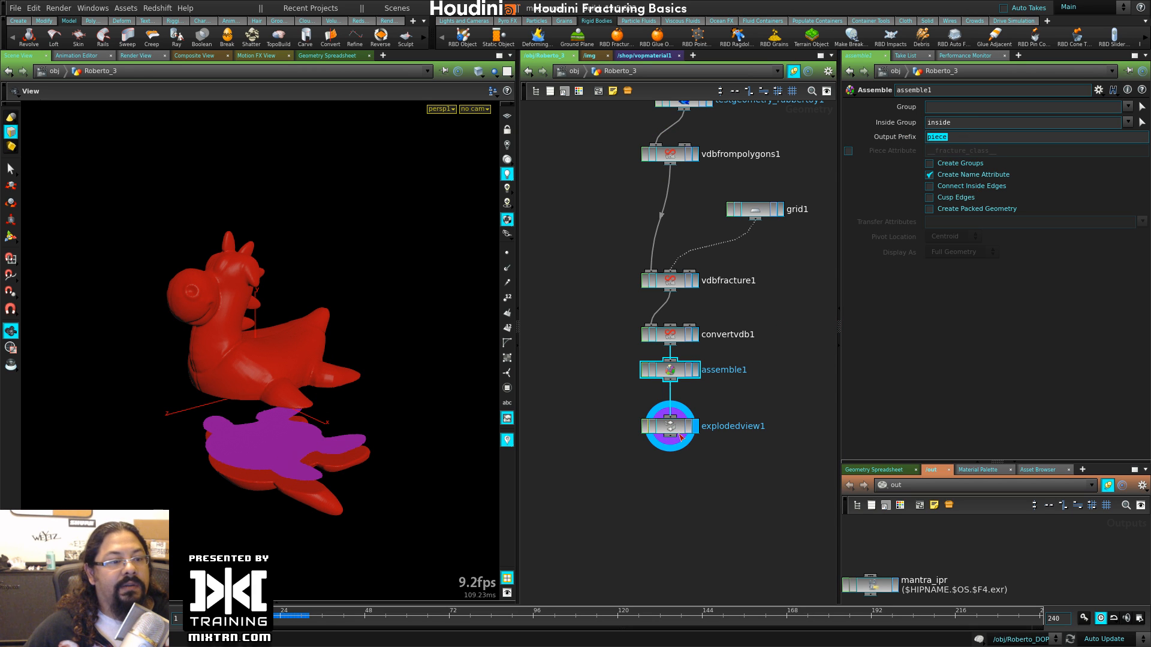
drag(264, 410, 193, 388)
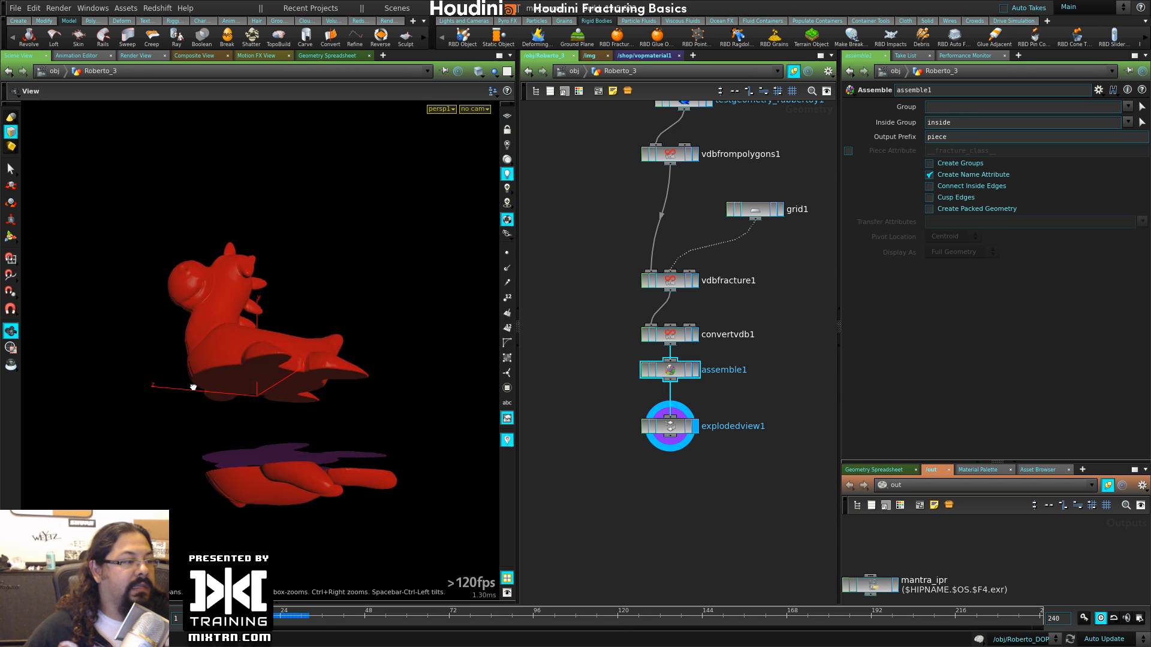
right_drag(193, 388, 419, 393)
drag(419, 393, 457, 367)
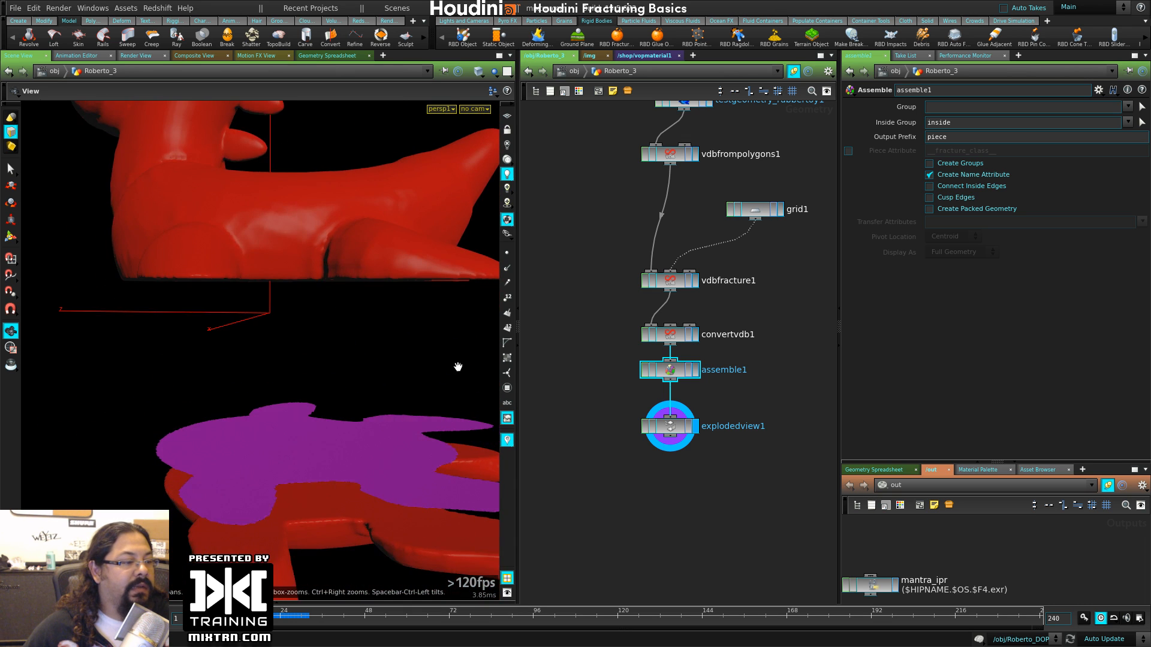
middle_drag(392, 462, 434, 351)
drag(173, 450, 274, 468)
right_drag(274, 468, 320, 474)
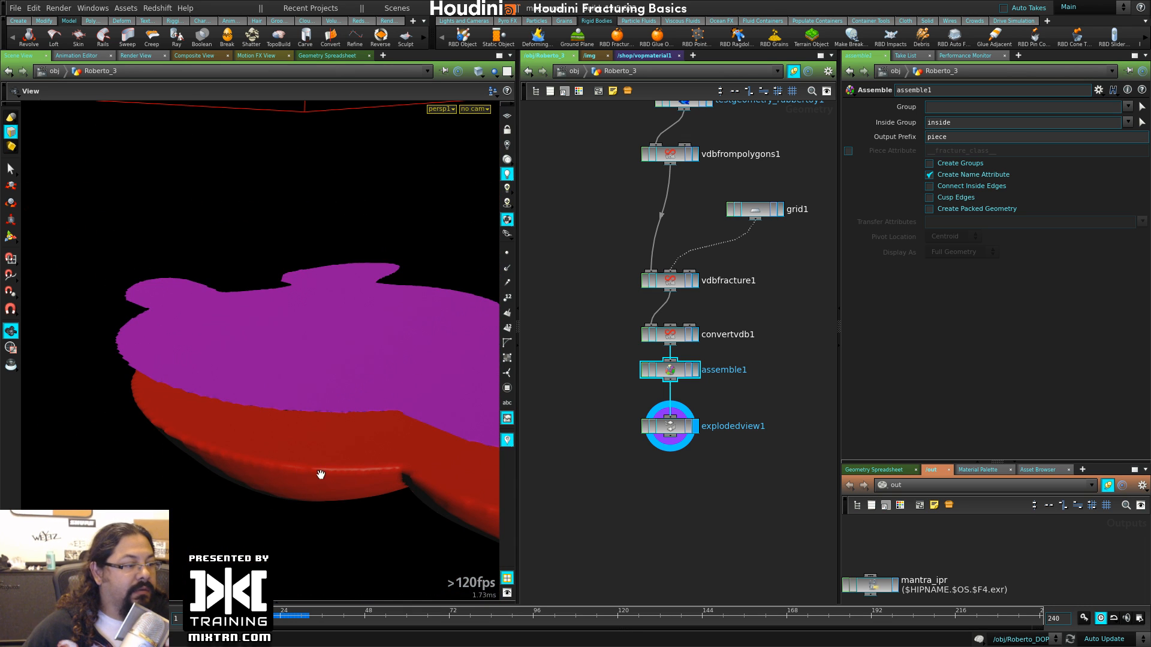
- Try a Voxel Size of 0.005 on vdbfrompolygons1, inspect the cut edges, and restore the size to 0.01
click(670, 162)
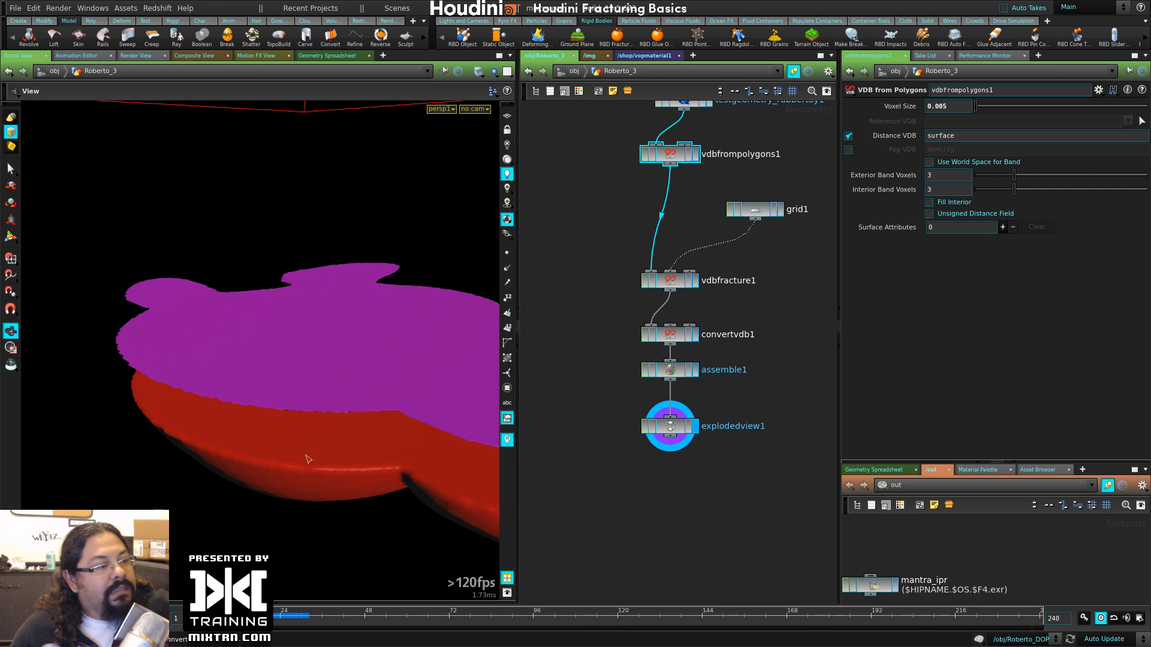
click(746, 212)
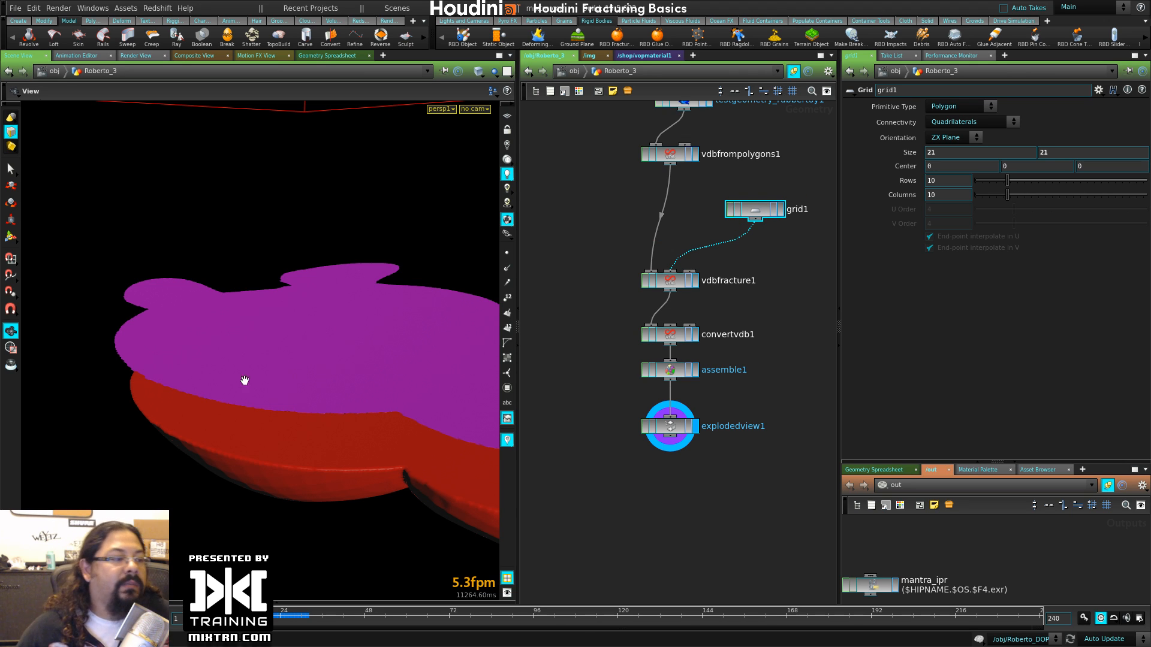
drag(336, 409, 310, 432)
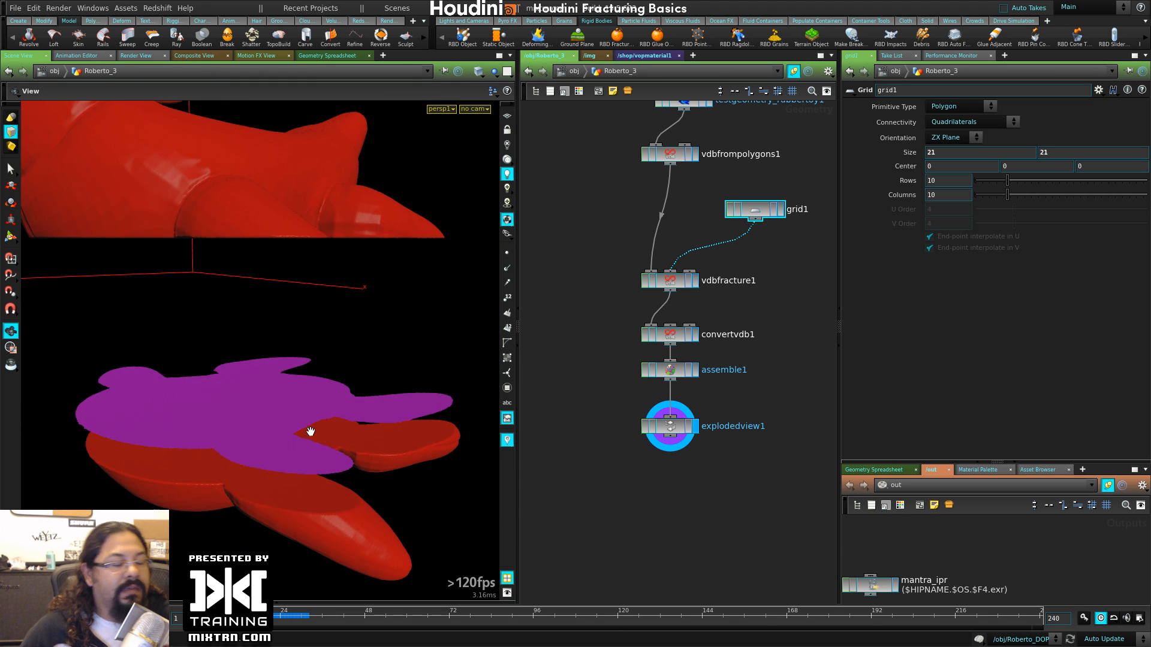
middle_drag(393, 326, 337, 306)
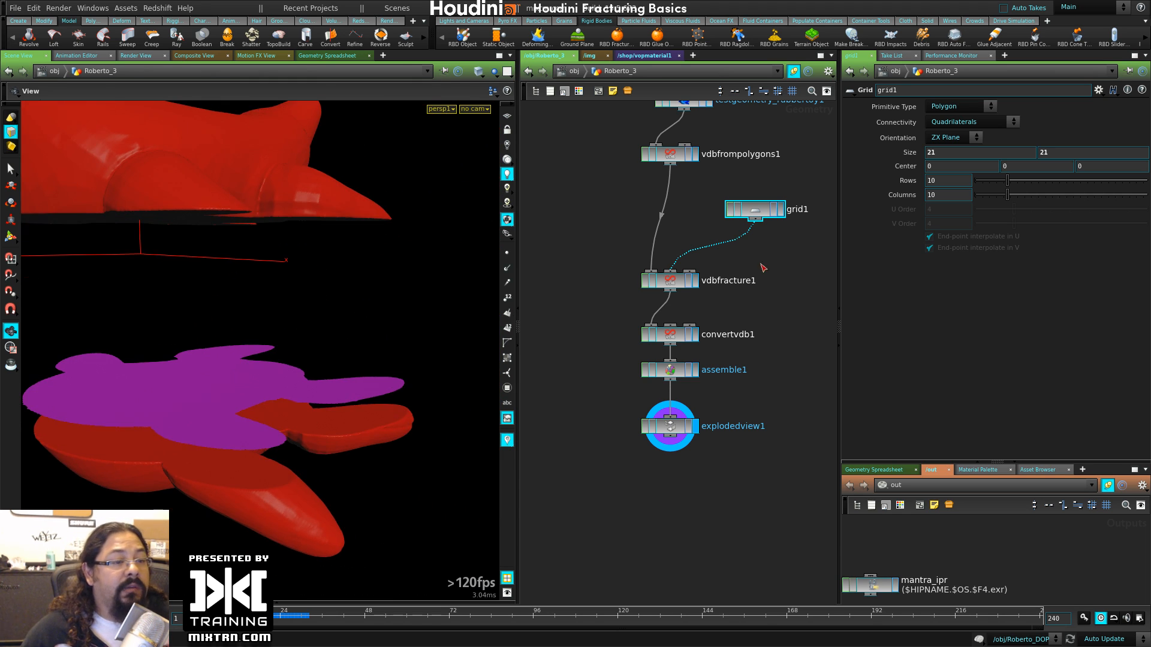
middle_drag(757, 265, 708, 272)
click(625, 160)
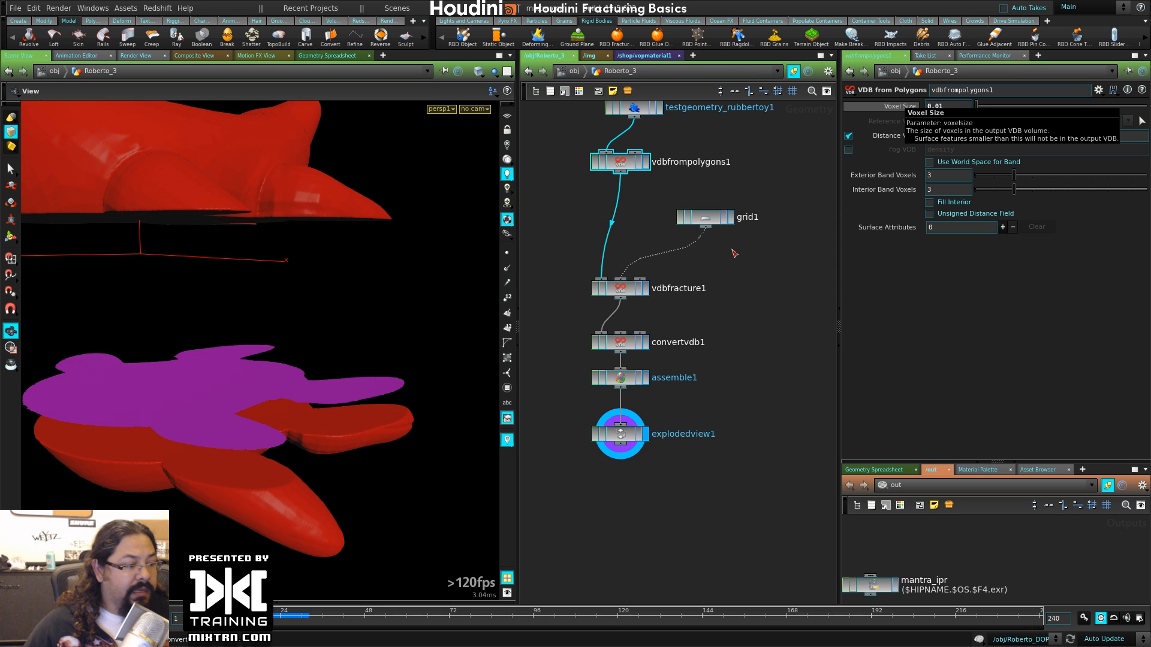
- Add a Sphere node and connect it to vdbfracture1's second input as the cutter in place of grid1
key(Tab)
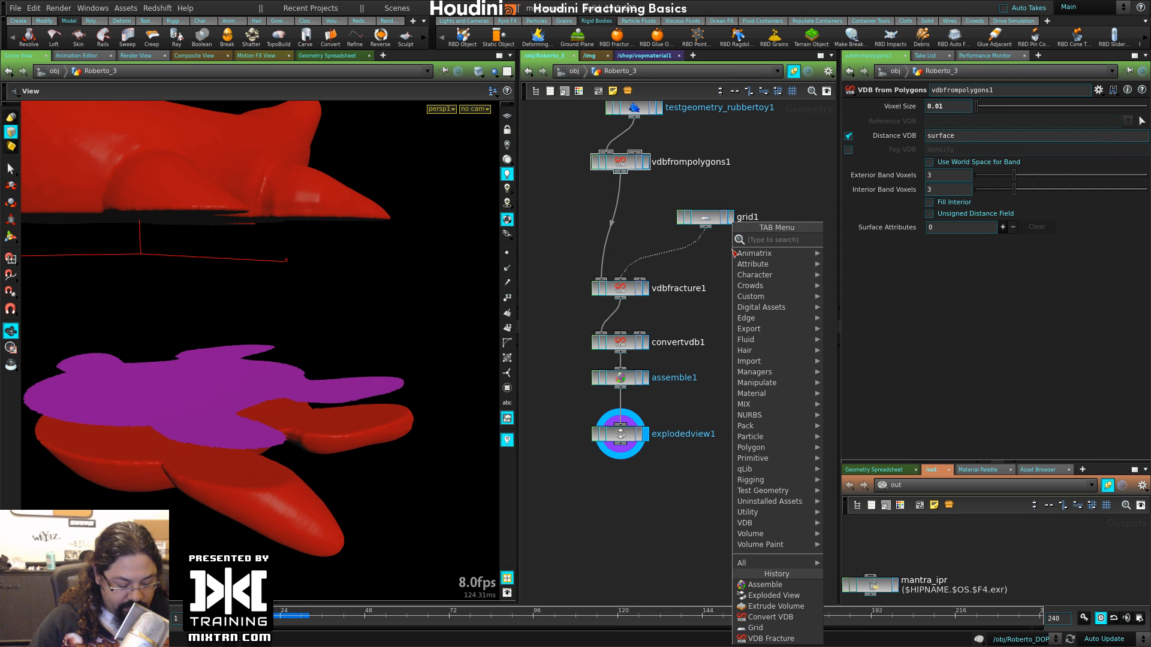
text(sphere)
key(Return)
click(738, 252)
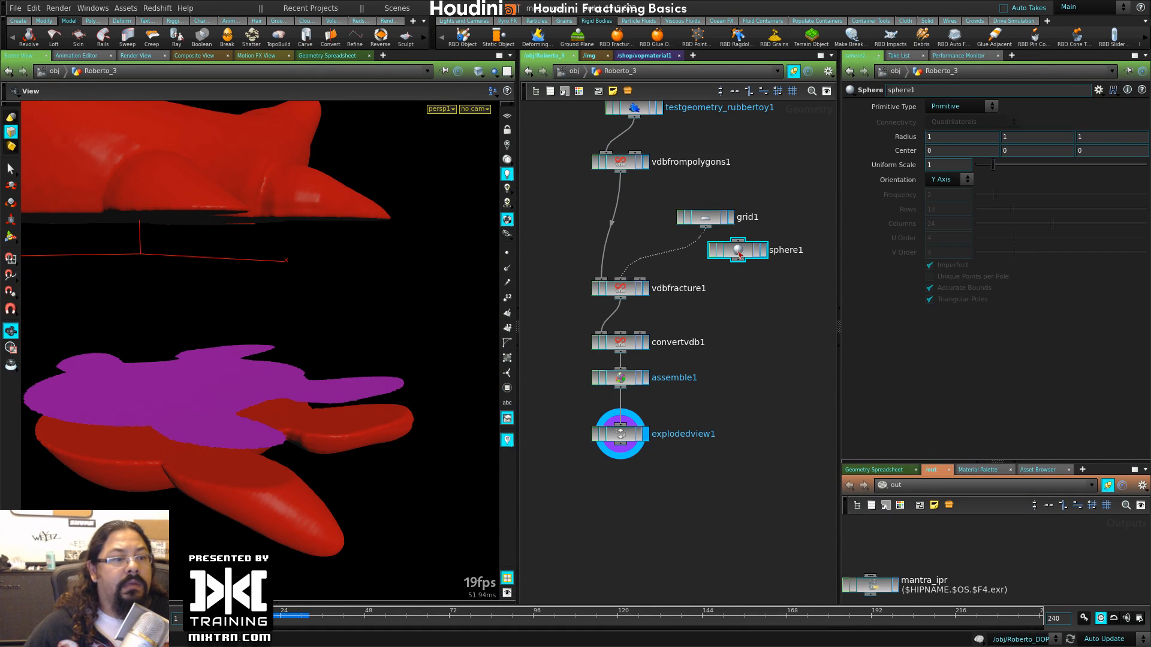
drag(739, 260, 624, 281)
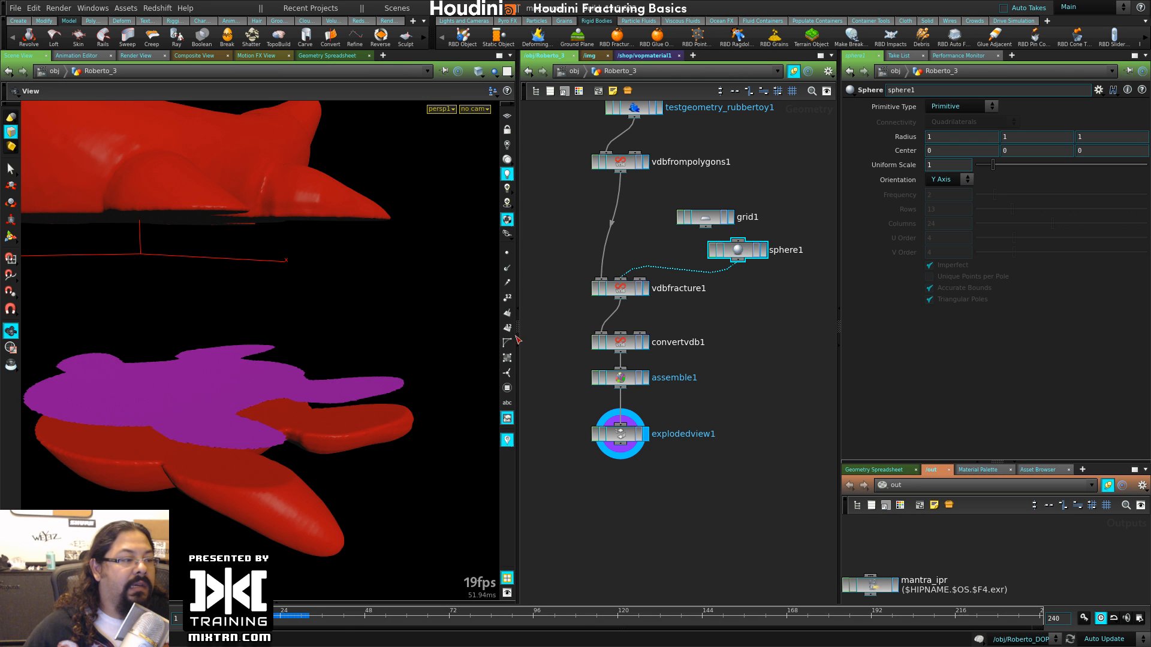
drag(252, 403, 278, 449)
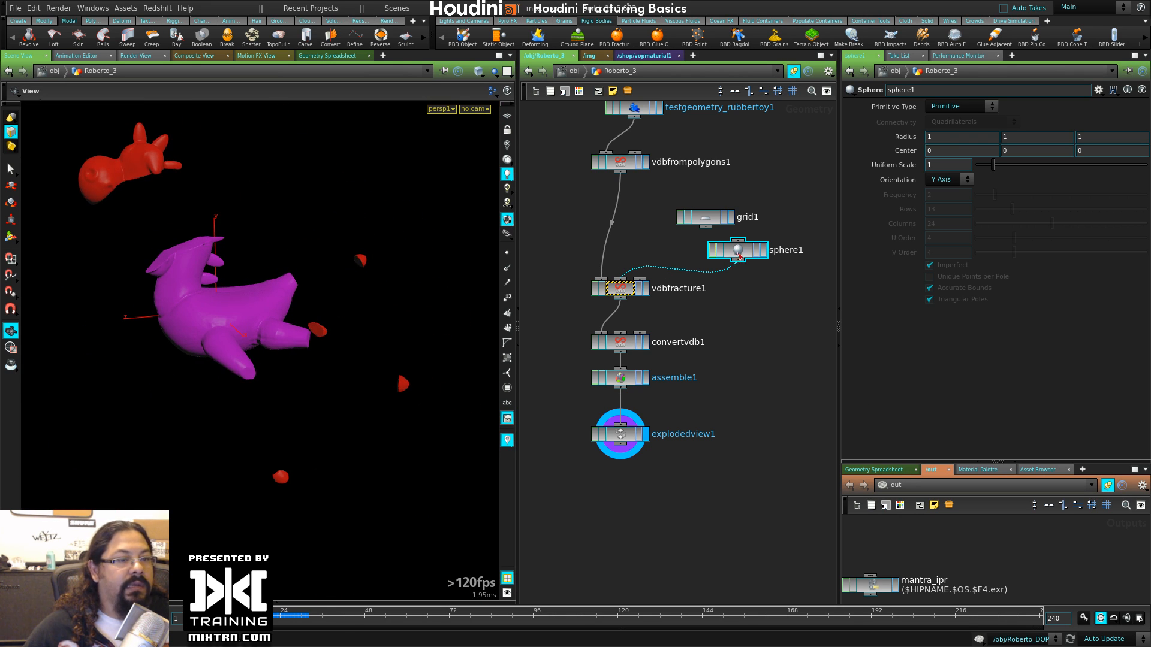
- Resize sphere1 uniformly through its Radius, templating vdbfrompolygons1 as a reference, so that it covers mainly the toy's body
middle_drag(907, 138, 960, 112)
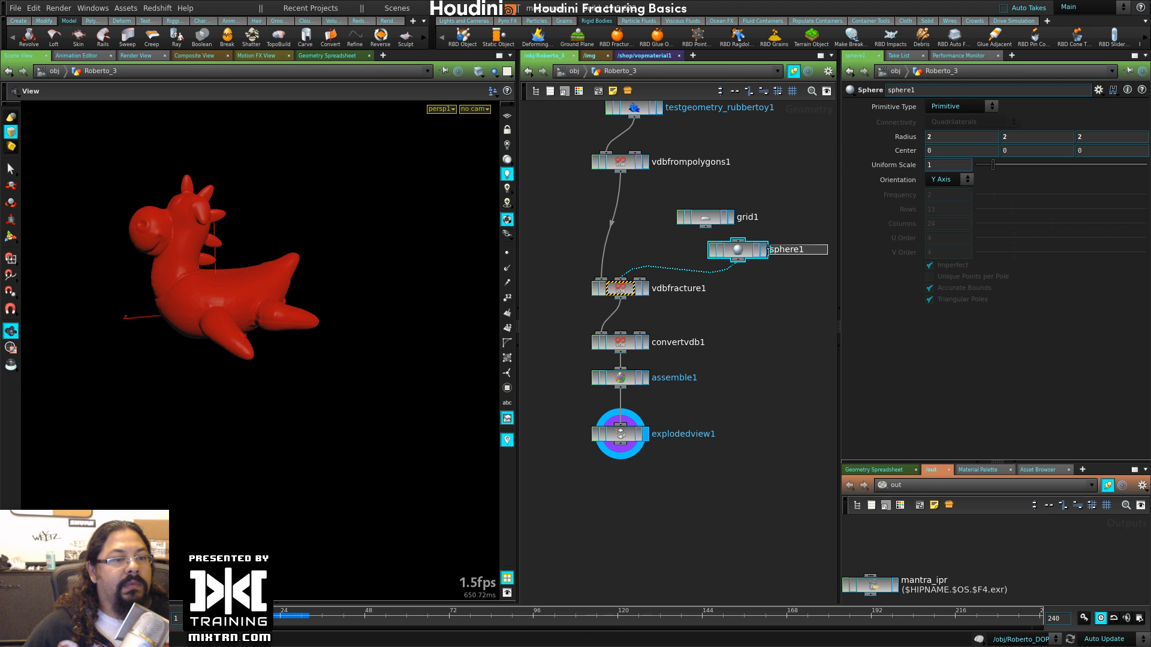
click(763, 250)
middle_drag(906, 137, 688, 181)
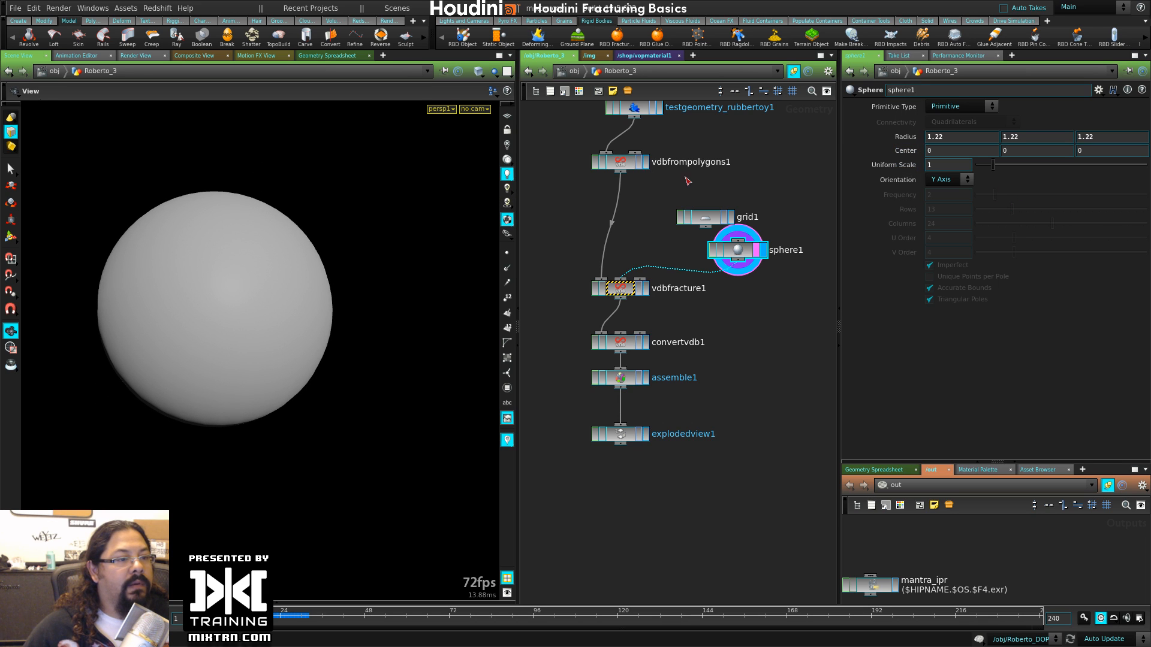
click(639, 163)
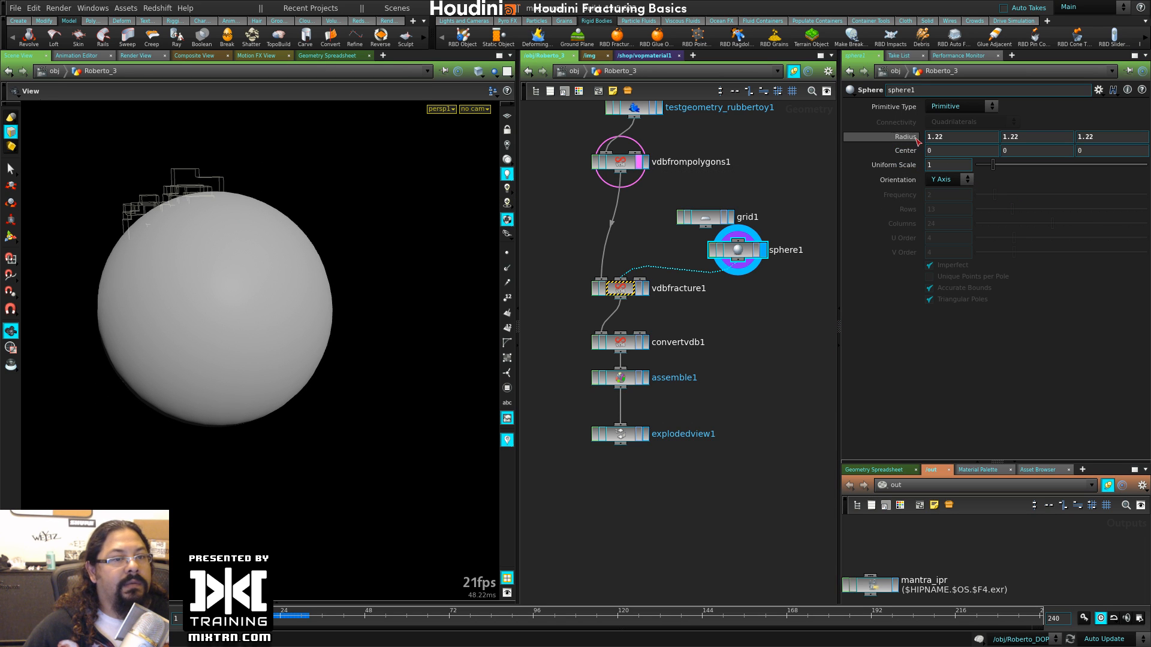
mouse_move(908, 136)
middle_down()
mouse_move(871, 139)
mouse_move(888, 140)
middle_up()
- Display vdbfracture1 and the converted polygons from convertvdb1 to examine the spherical cut through the legs, tail and neck
click(646, 290)
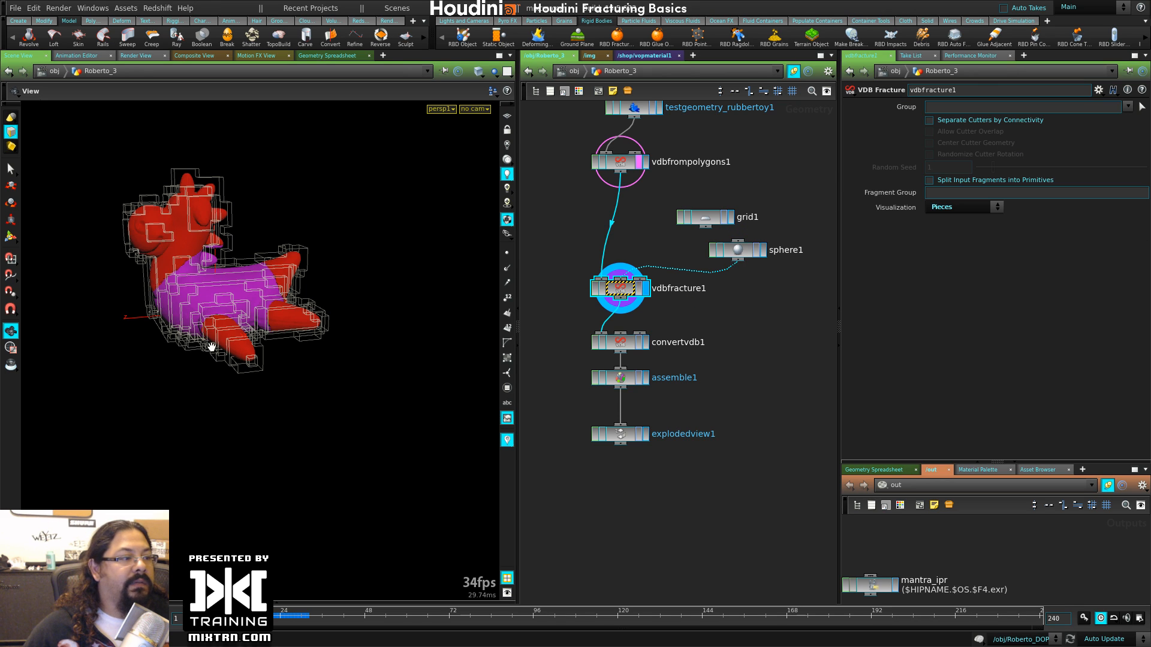
mouse_move(211, 348)
mouse_down()
mouse_move(159, 318)
mouse_move(215, 327)
mouse_up()
right_drag(215, 327, 257, 336)
middle_drag(257, 336, 312, 410)
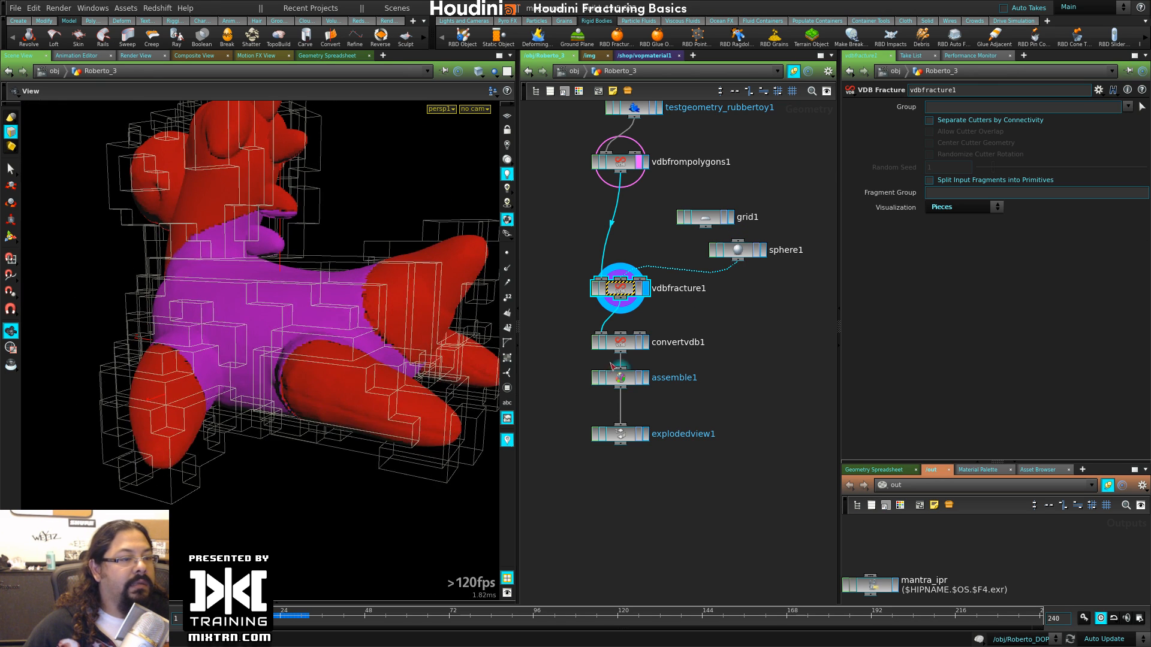
click(646, 345)
drag(391, 339, 310, 360)
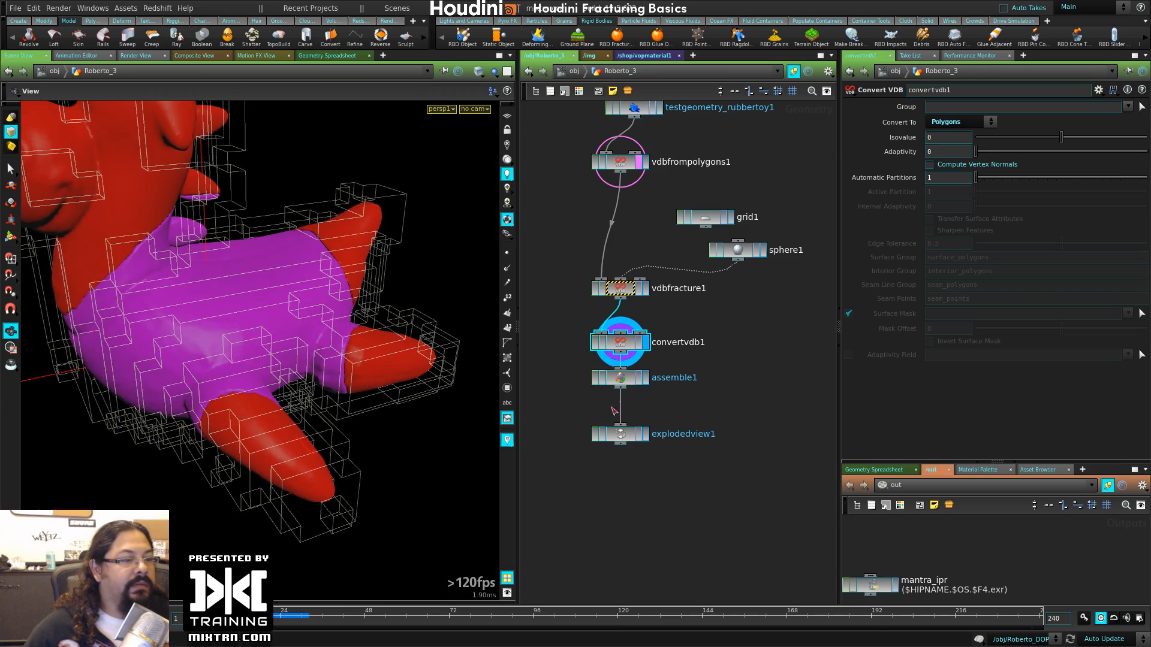
- Display explodedview1 below assemble1 and turn off the template display of vdbfrompolygons1
click(650, 379)
click(620, 378)
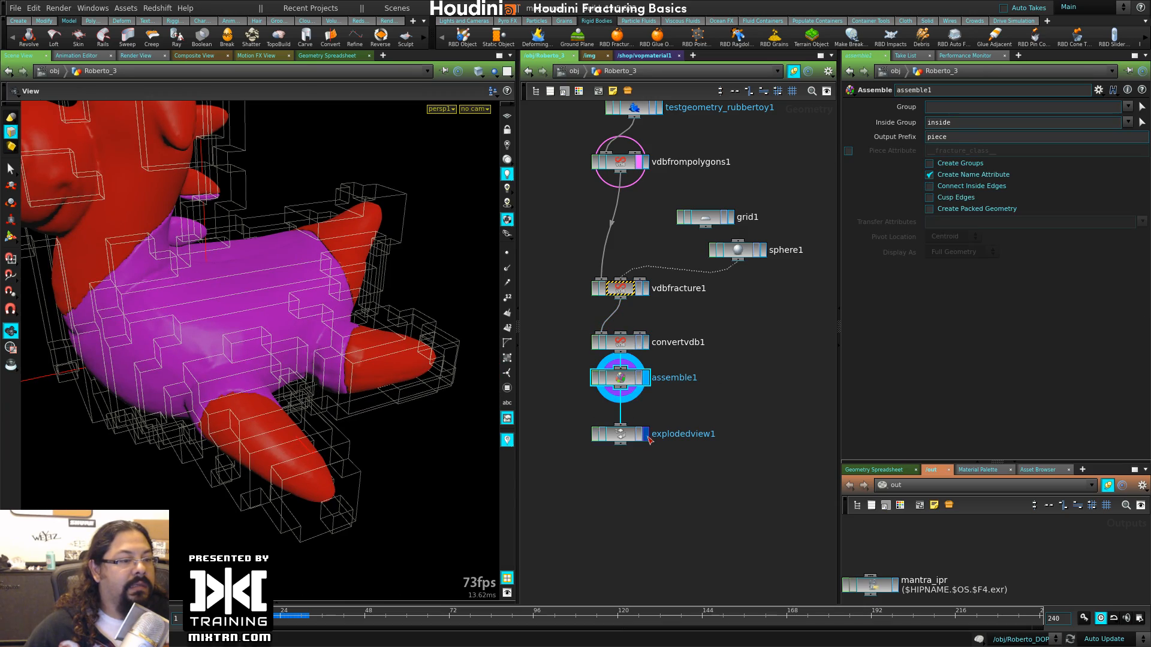
click(646, 434)
drag(287, 387, 289, 268)
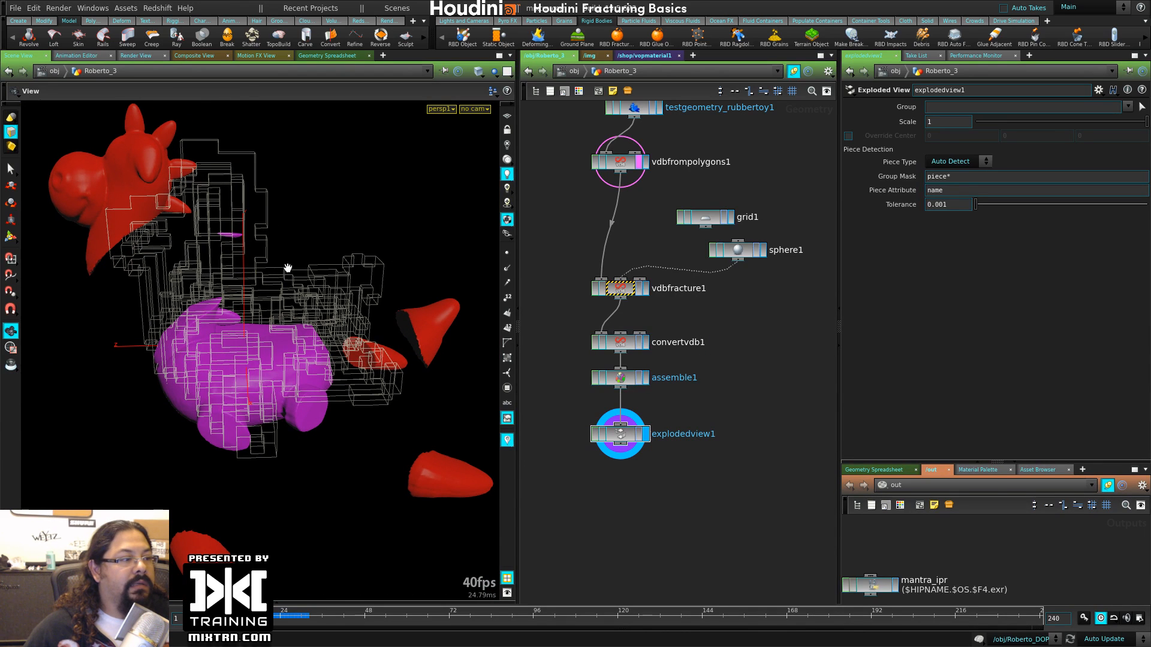
click(638, 165)
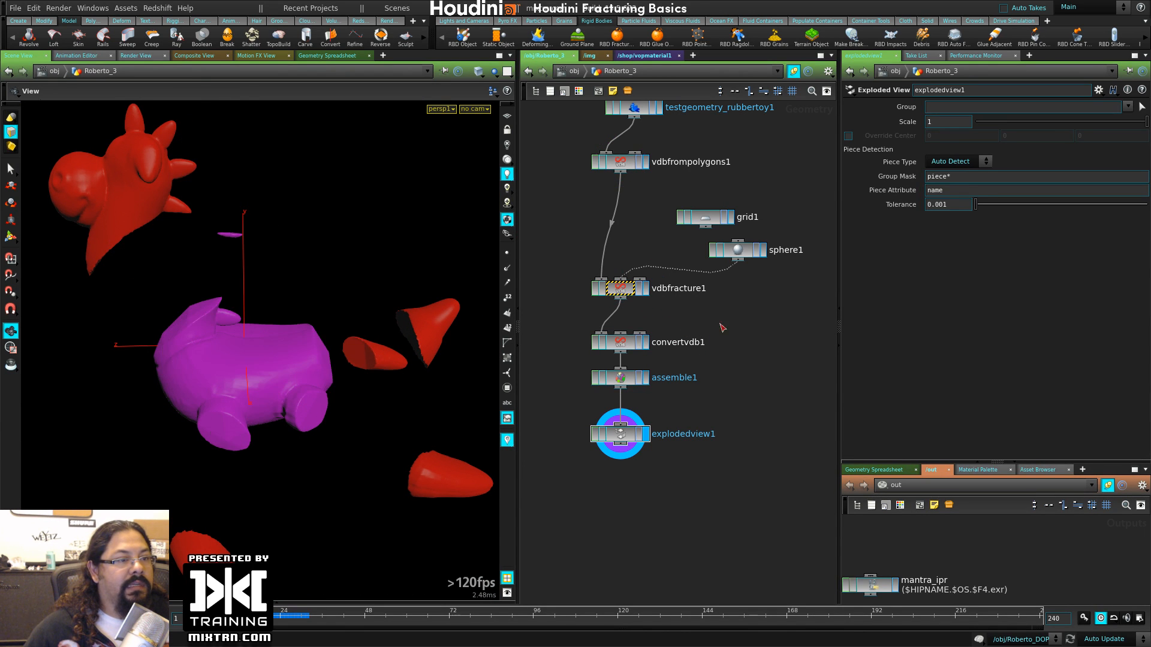
- Examine the exploded pieces from several angles, including the curved cuts on the body and the head's lower edge
drag(258, 336, 343, 365)
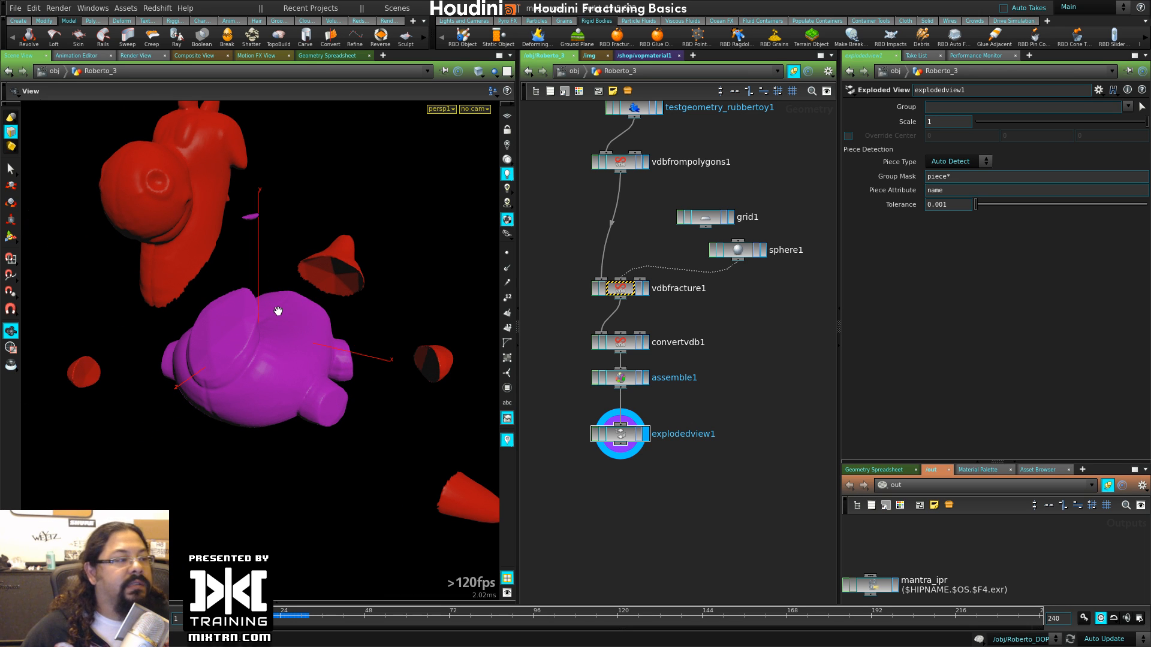
drag(278, 311, 311, 345)
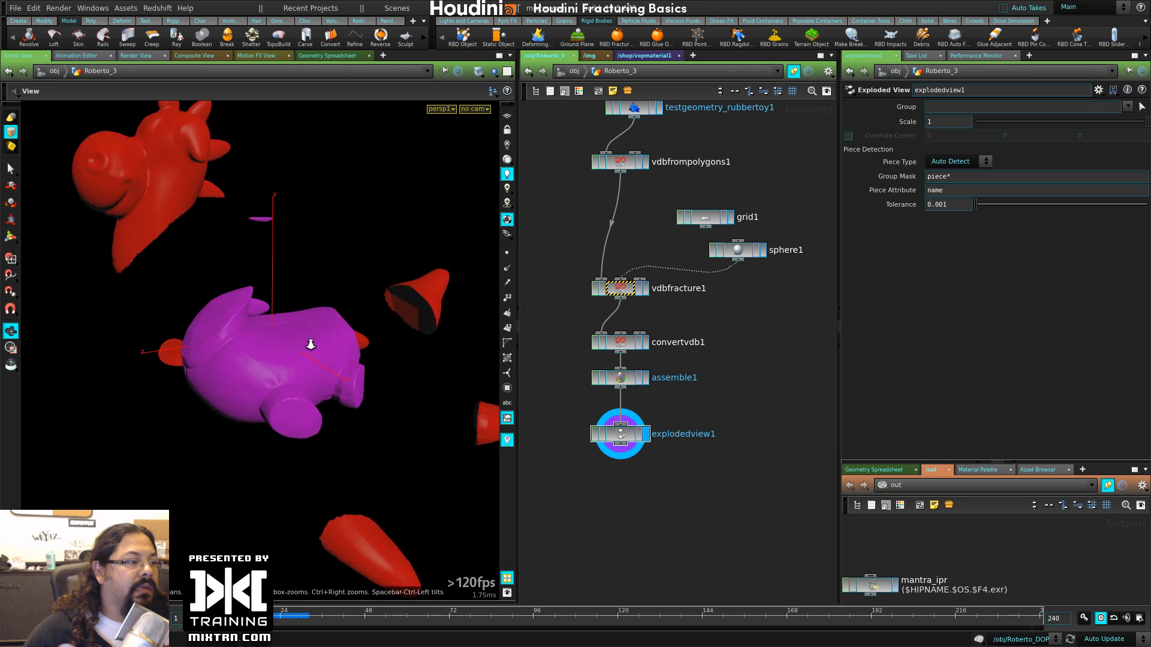
right_drag(310, 345, 337, 354)
middle_drag(337, 354, 336, 516)
drag(336, 516, 226, 416)
middle_drag(59, 360, 371, 549)
right_drag(371, 549, 401, 366)
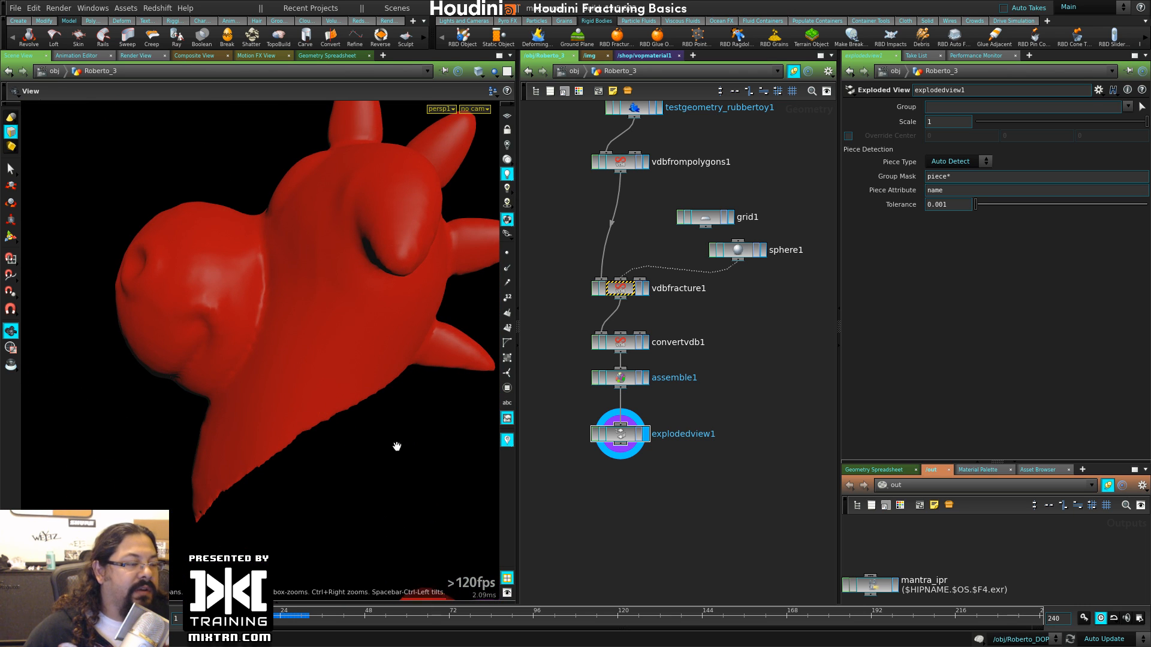
right_drag(395, 447, 254, 478)
drag(254, 478, 353, 361)
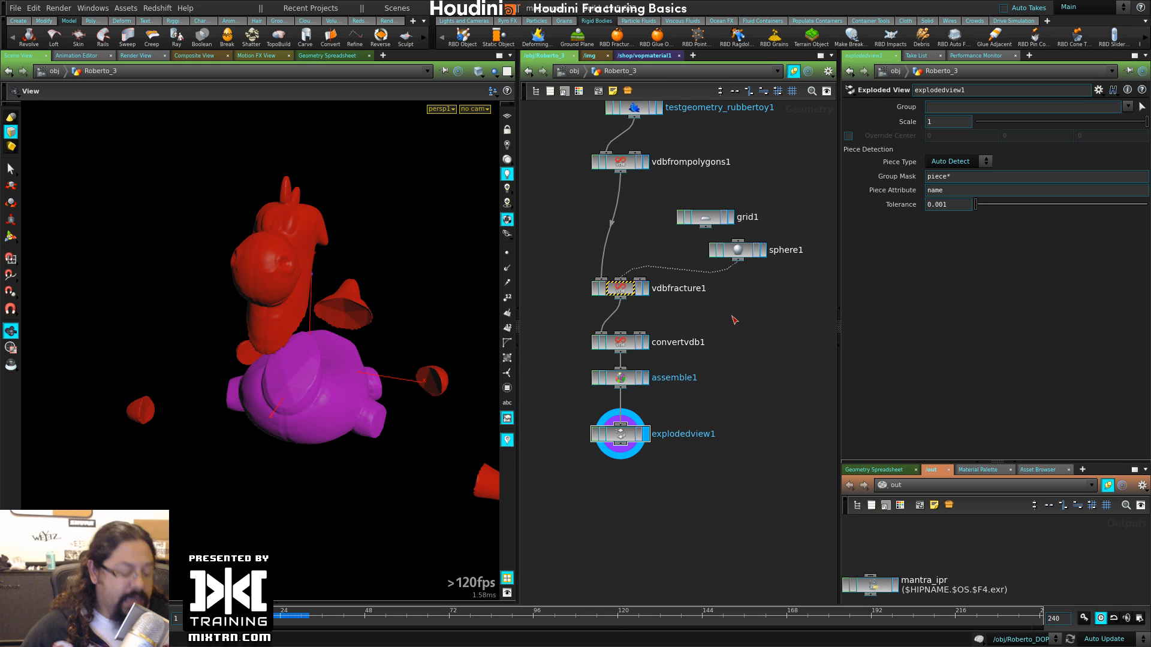
- Return to the obj level and turn off the display of Roberto_3
click(570, 70)
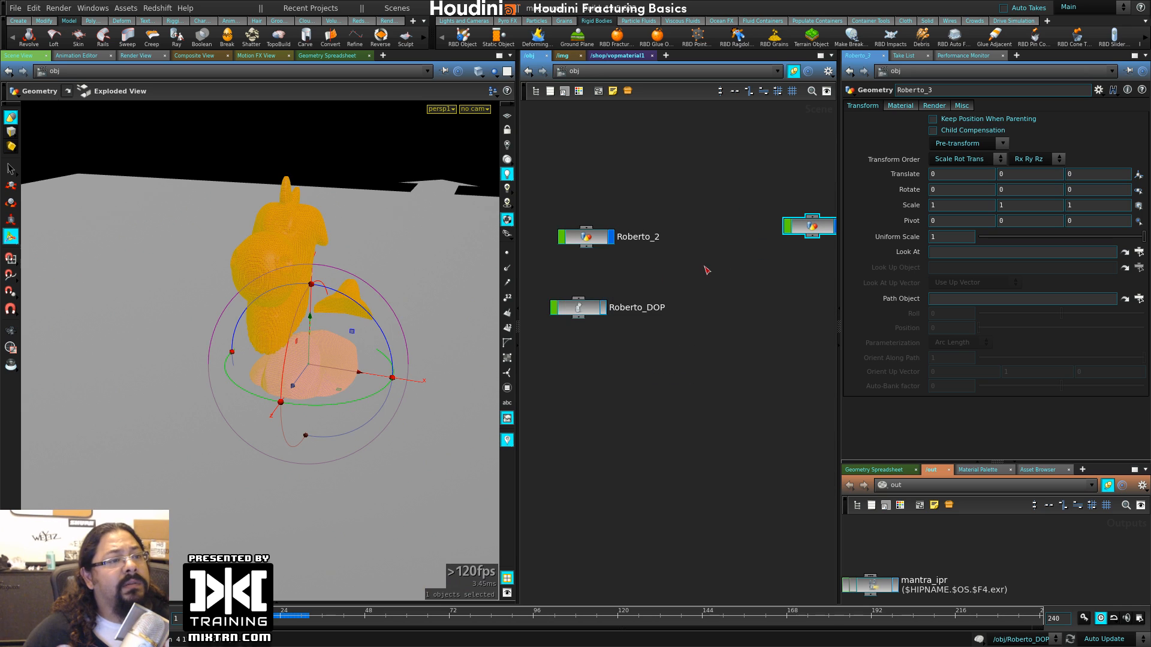
middle_drag(706, 283, 811, 331)
click(743, 232)
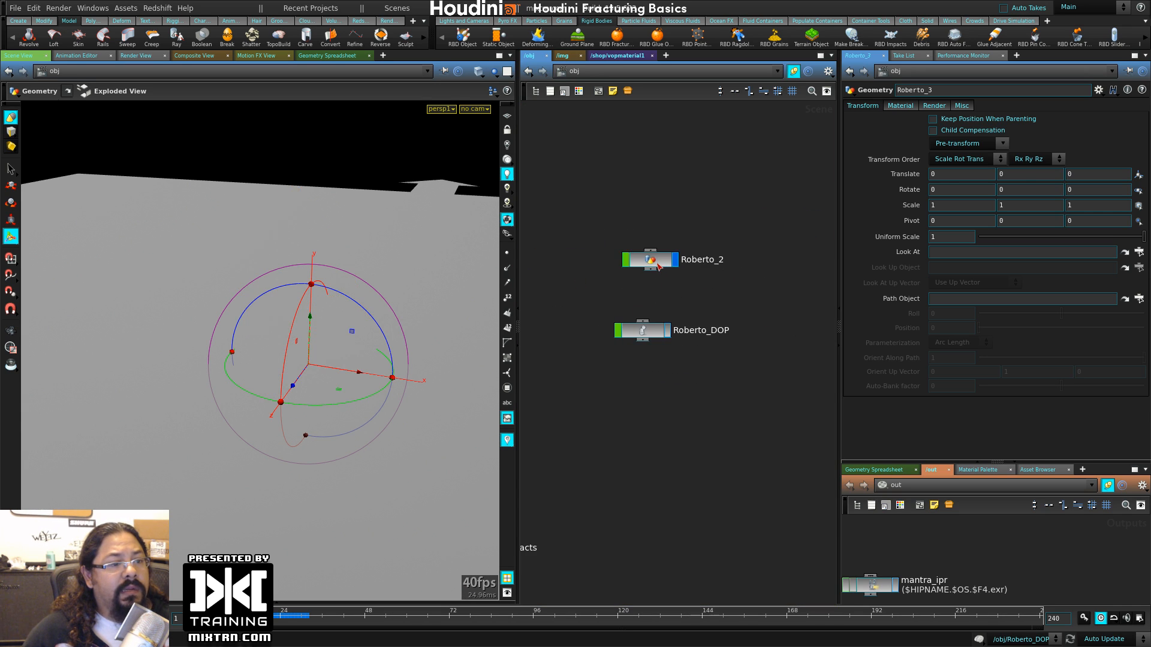
- Play the fractured Roberto_2 simulation, view it from another angle, and move its node closer to Roberto_DOP
click(658, 265)
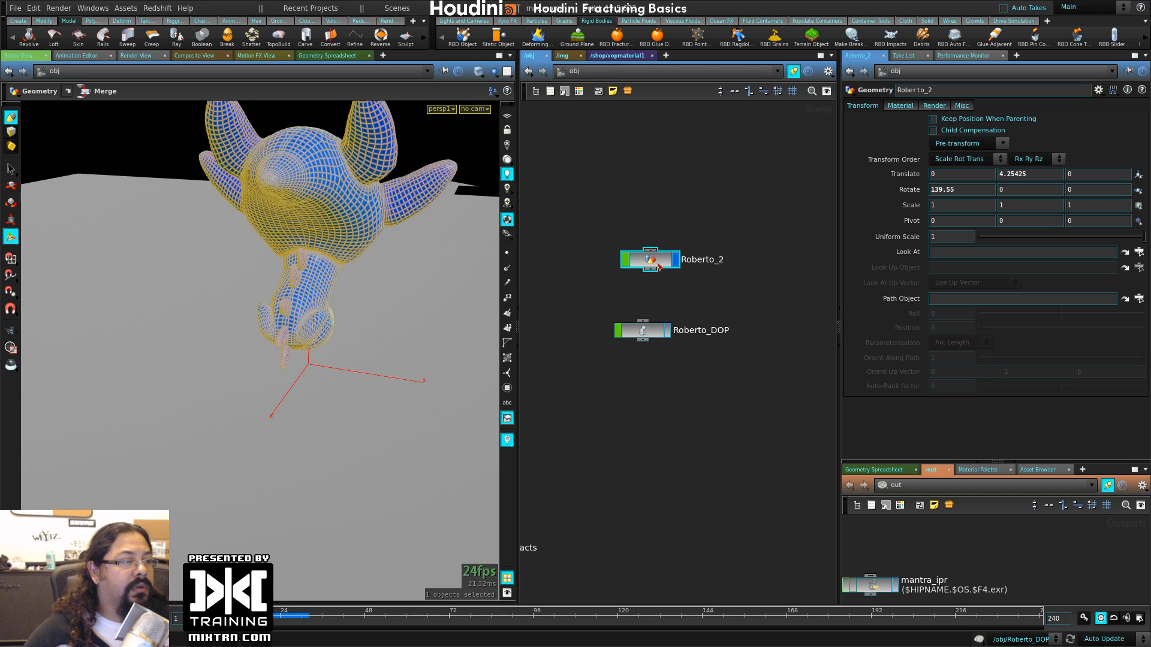
key(Up)
alt+drag(386, 378, 282, 341)
drag(650, 262, 651, 283)
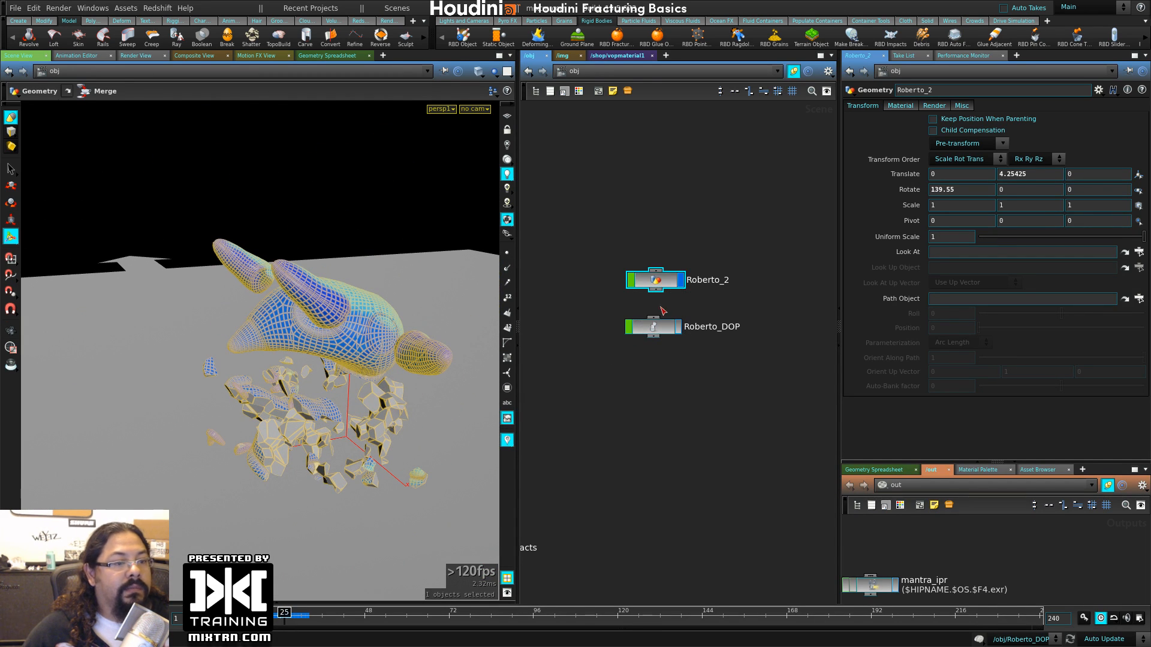
- Turn off the display of Roberto_2 and move Roberto_3 closer to it in the network
click(644, 330)
mouse_move(585, 368)
middle_down()
mouse_move(766, 370)
mouse_move(835, 314)
mouse_move(817, 288)
mouse_move(804, 342)
mouse_move(856, 349)
mouse_move(590, 355)
middle_up()
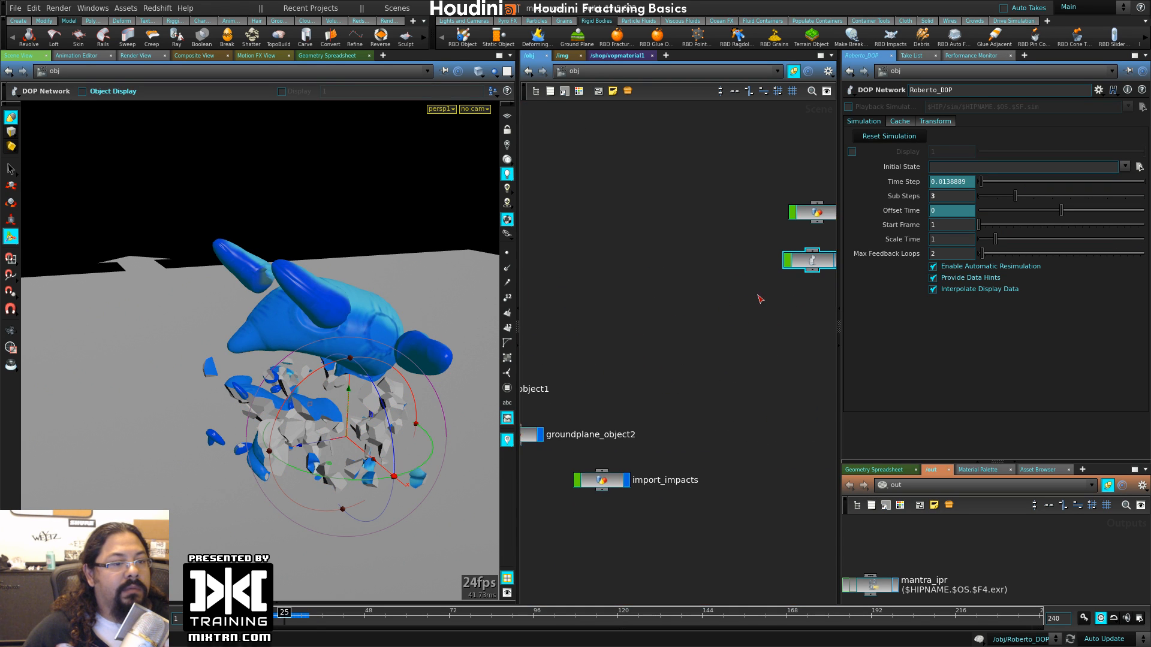
middle_drag(758, 294, 579, 320)
click(660, 239)
middle_drag(627, 372, 655, 376)
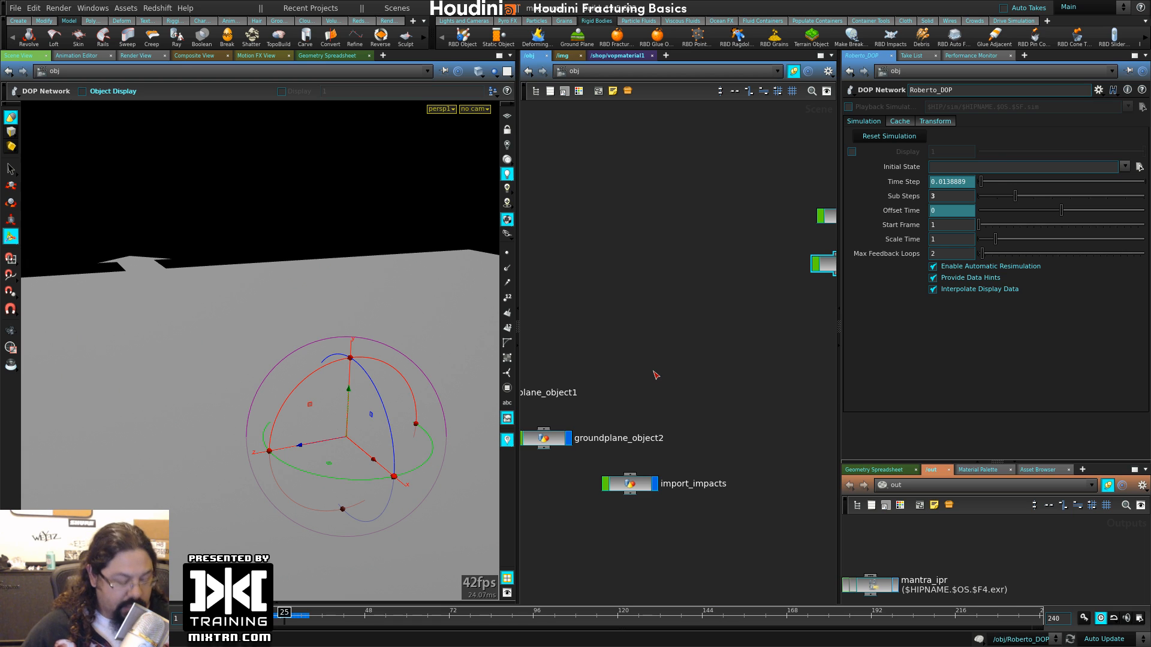
middle_drag(757, 384, 430, 394)
middle_drag(774, 226, 640, 242)
drag(622, 218, 586, 244)
middle_drag(759, 243, 635, 262)
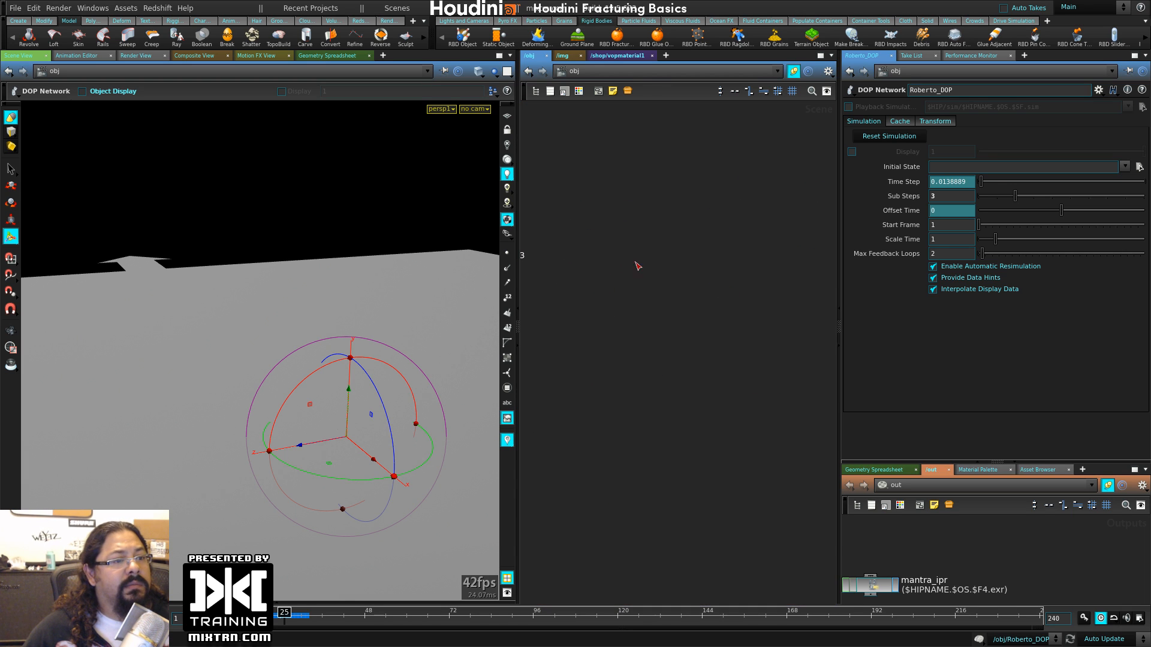
key(Tab)
text(robe)
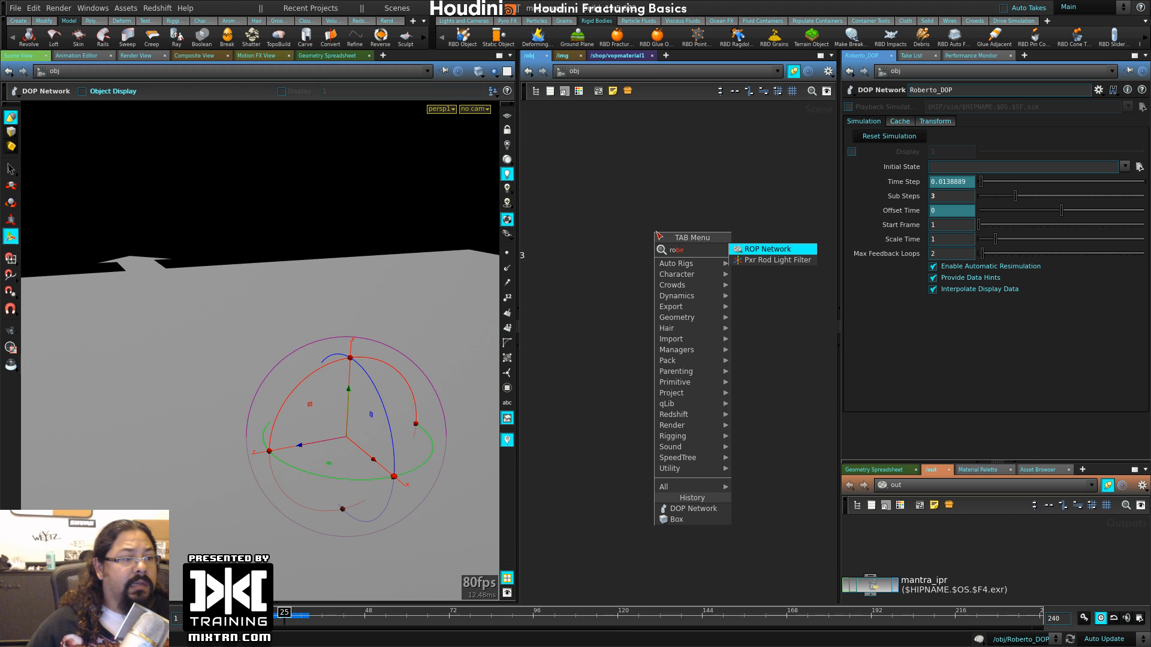
key(Escape)
- Add a Test Geometry: Rubber Toy object at the scene origin
key(Tab)
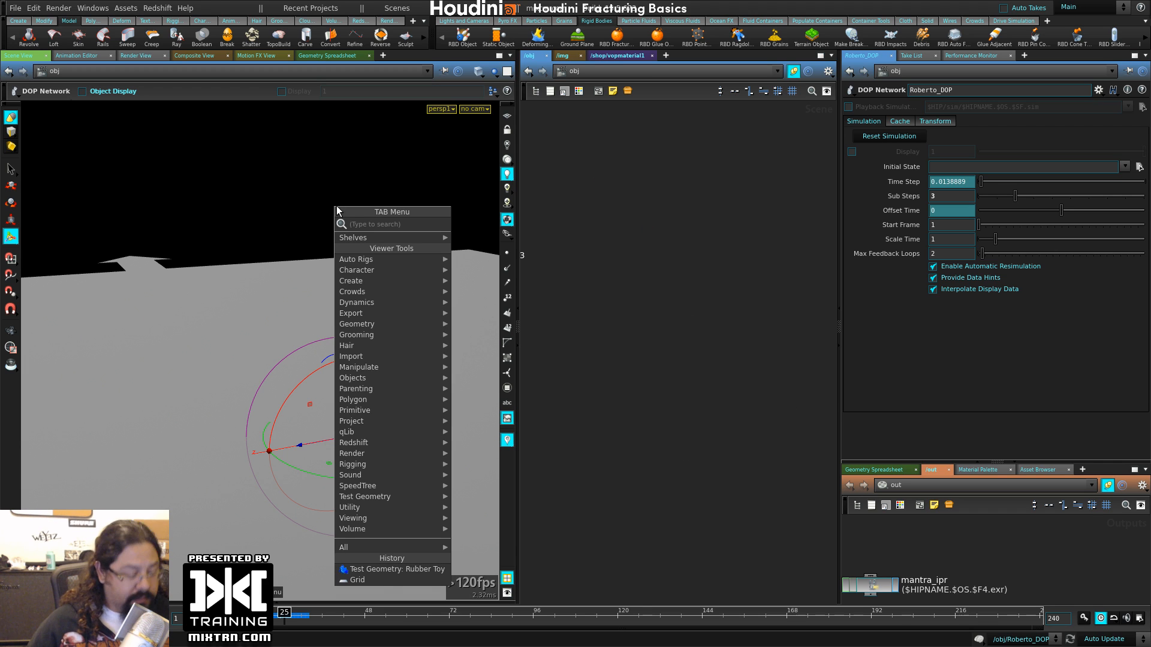
text(tes)
key(Down)
key(Return)
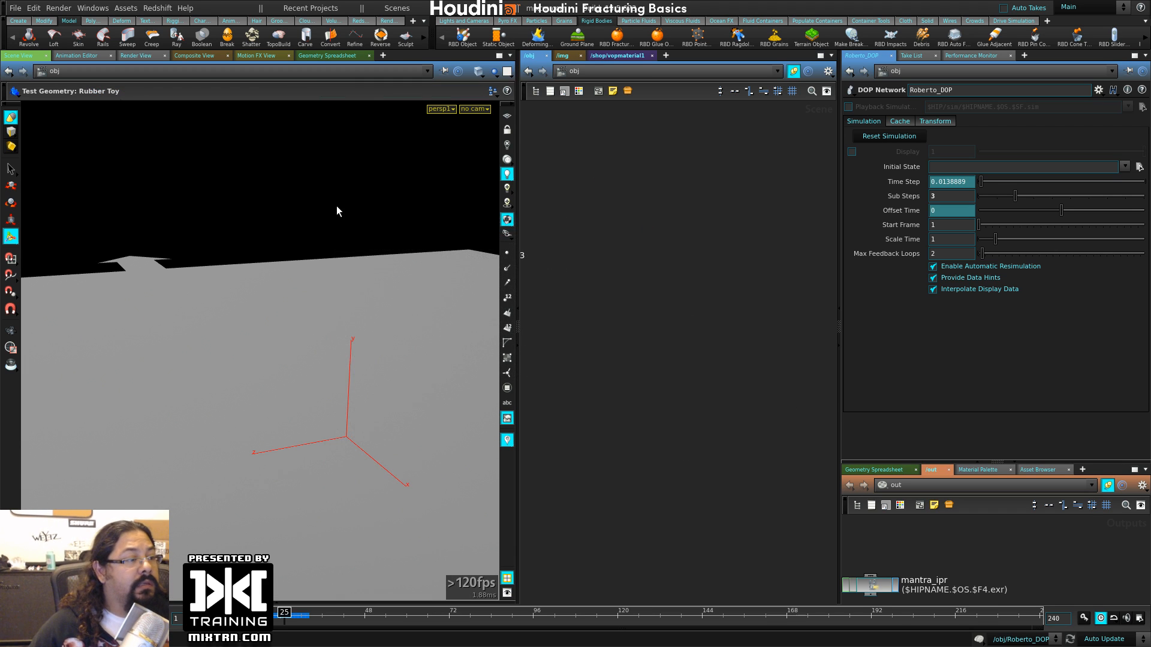
key(Return)
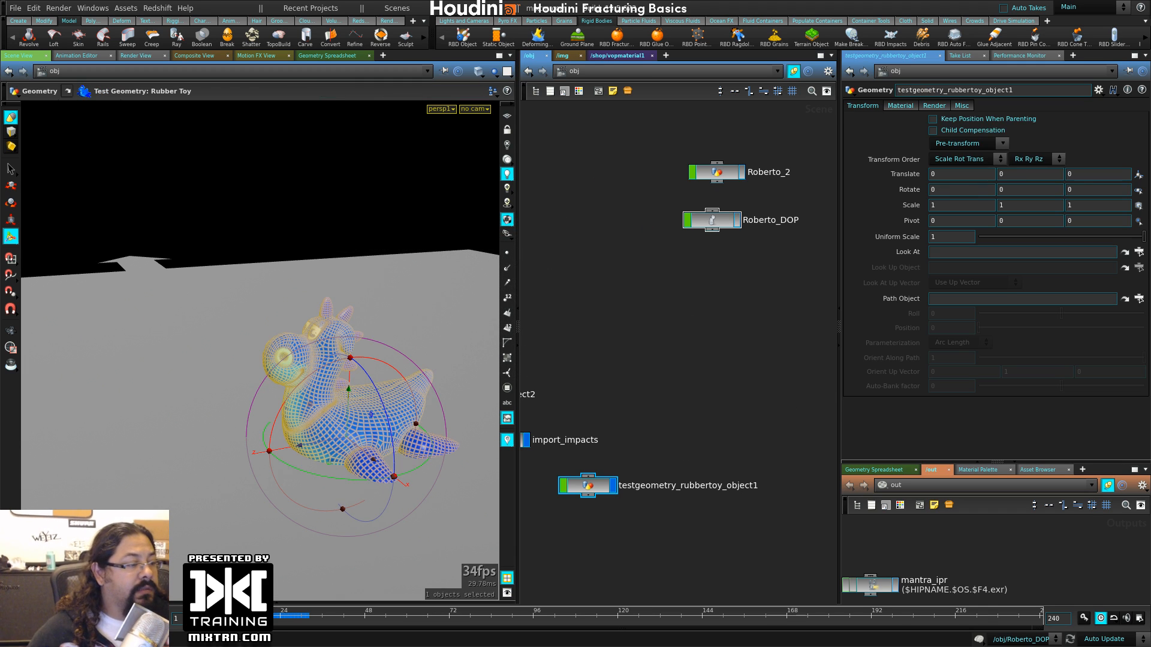
- Rename the new rubber toy object as Roberto_4
double_click(694, 484)
text(Roberto)
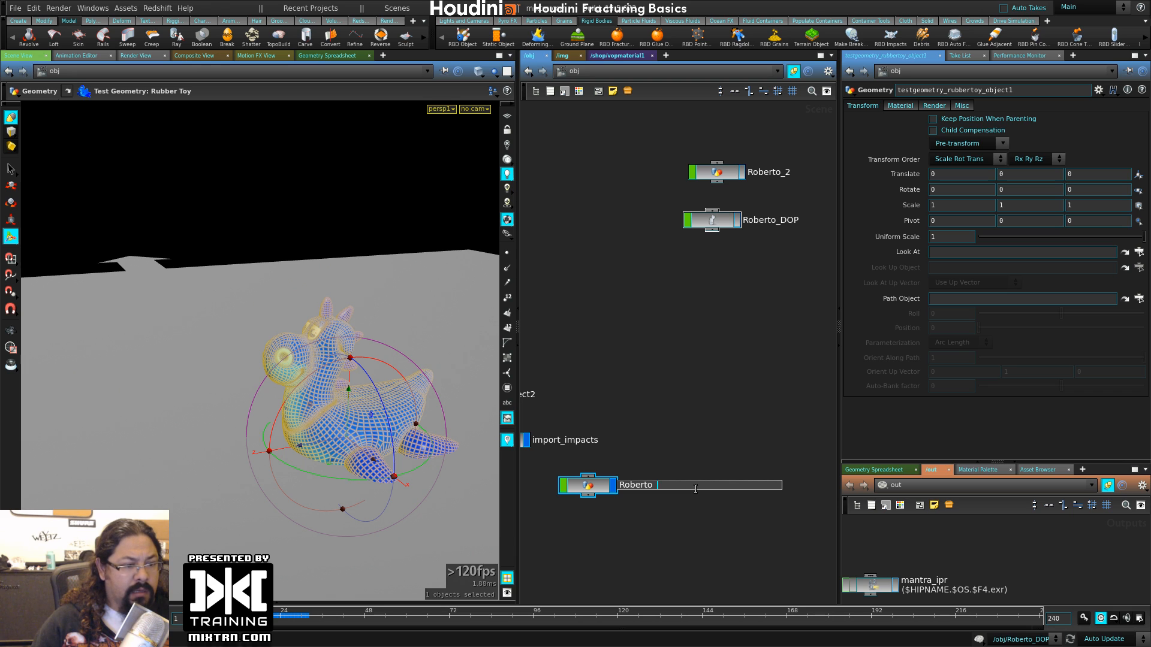
text(_4)
key(Return)
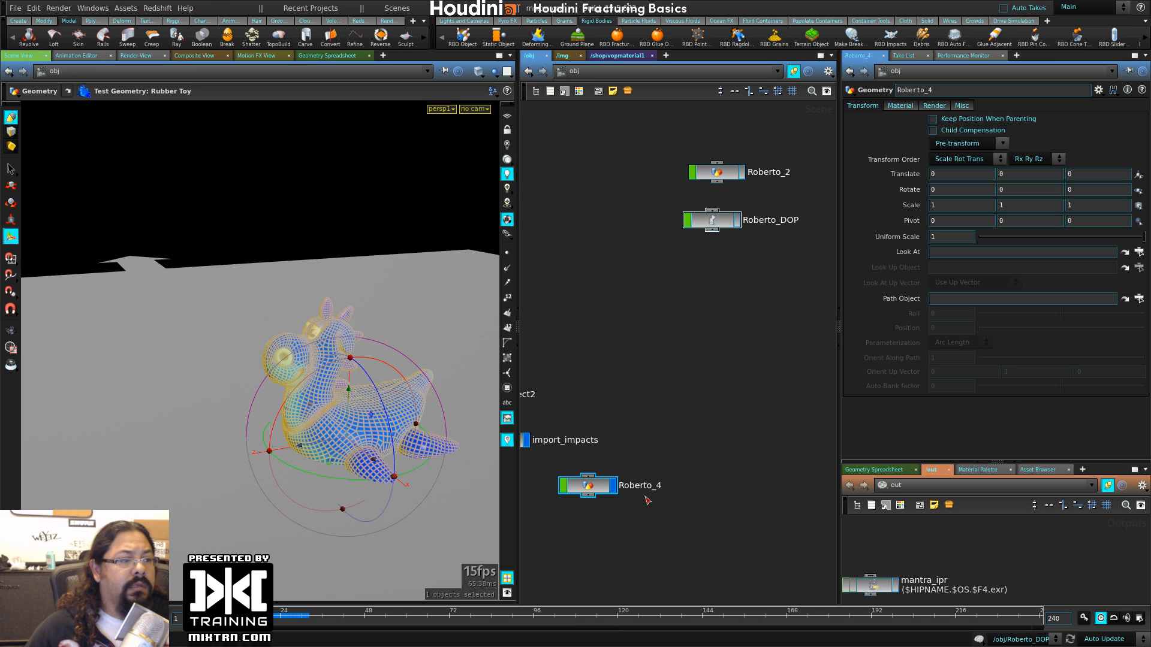
- Move the Roberto_4 node across the network into free space beyond Roberto_3
drag(591, 492, 749, 333)
middle_drag(780, 459, 610, 474)
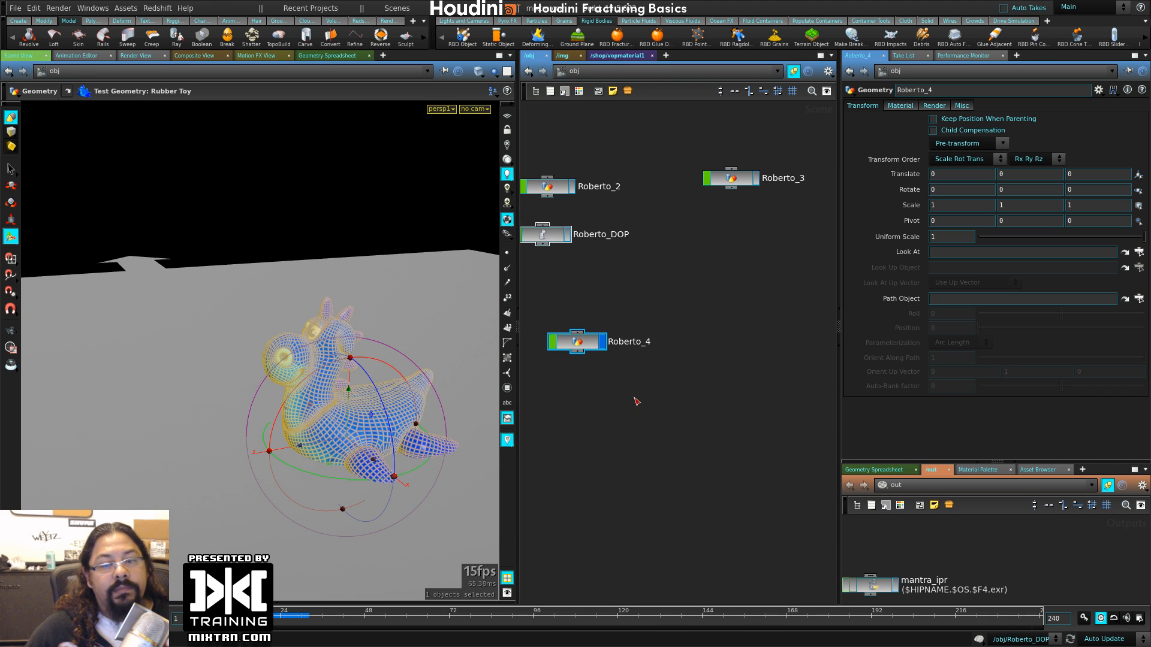
drag(585, 345, 790, 234)
middle_drag(790, 233, 614, 317)
drag(615, 314, 749, 259)
middle_drag(732, 309, 699, 335)
- Hide the ground plane objects so that only the new rubber toy shows, and bring Roberto_4 back into view
drag(350, 392, 362, 172)
alt+middle_drag(388, 306, 345, 362)
alt+right_drag(344, 363, 266, 435)
middle_drag(615, 381, 811, 410)
right_drag(674, 390, 606, 428)
middle_drag(635, 419, 825, 346)
drag(646, 430, 743, 378)
middle_drag(629, 427, 458, 436)
middle_drag(702, 432, 572, 462)
scroll(668, 358, up, 4)
middle_drag(672, 352, 636, 341)
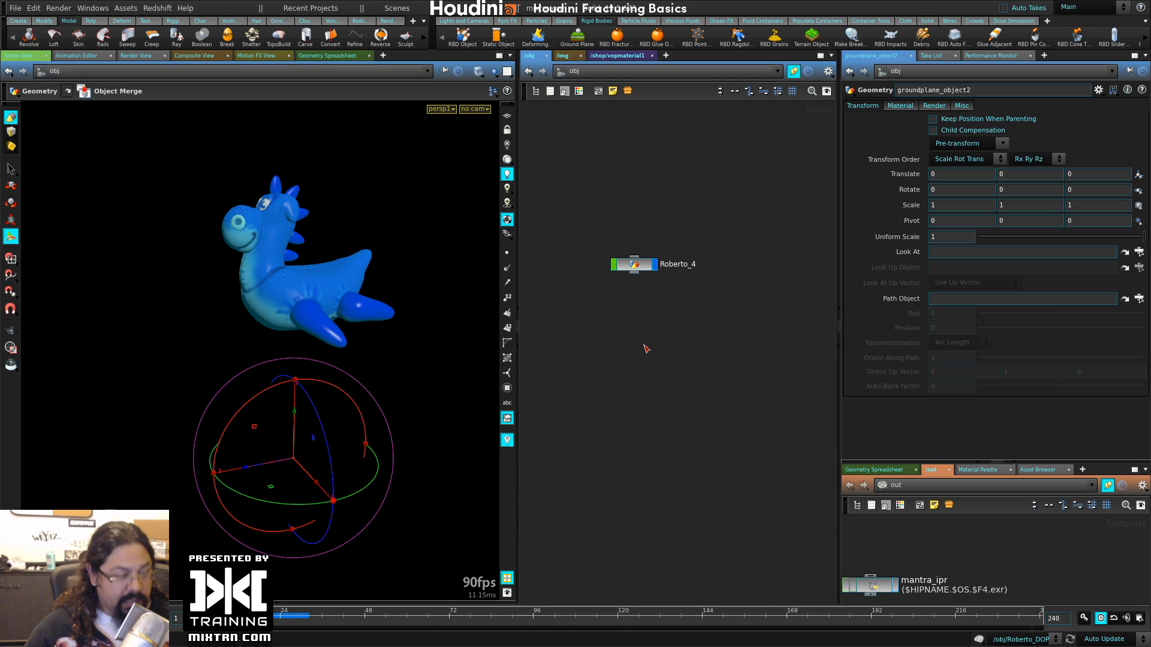
- Add a DOP Network named glue_DOP and place it beneath Roberto_4
key(Tab)
text(dop)
key(Return)
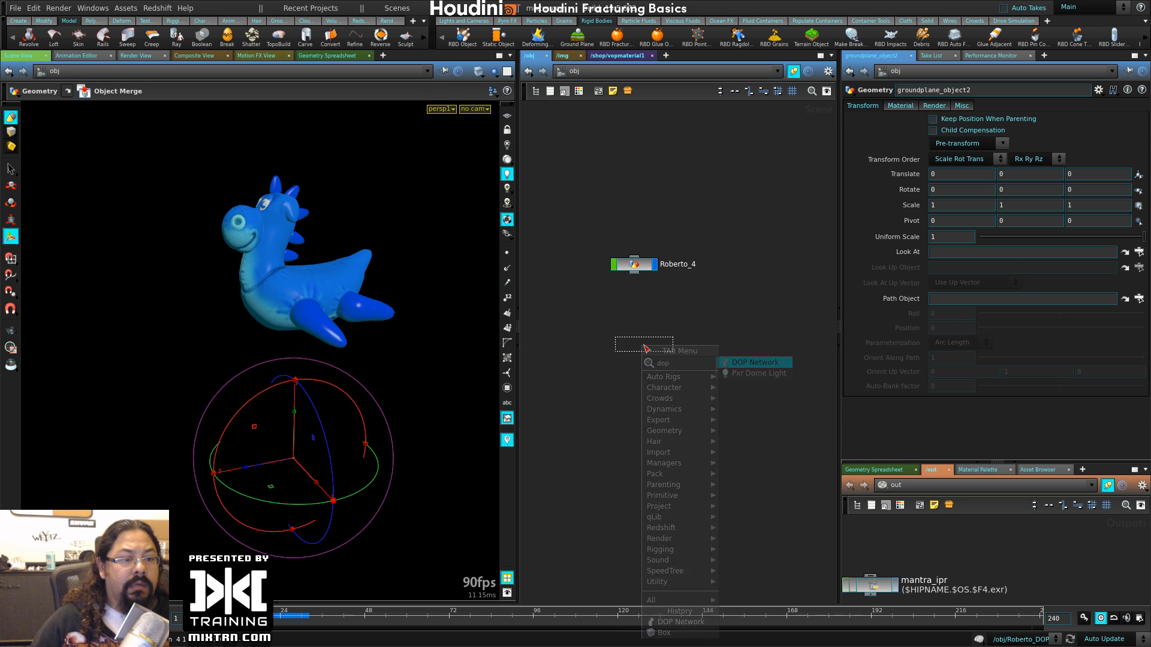
key(Return)
double_click(672, 343)
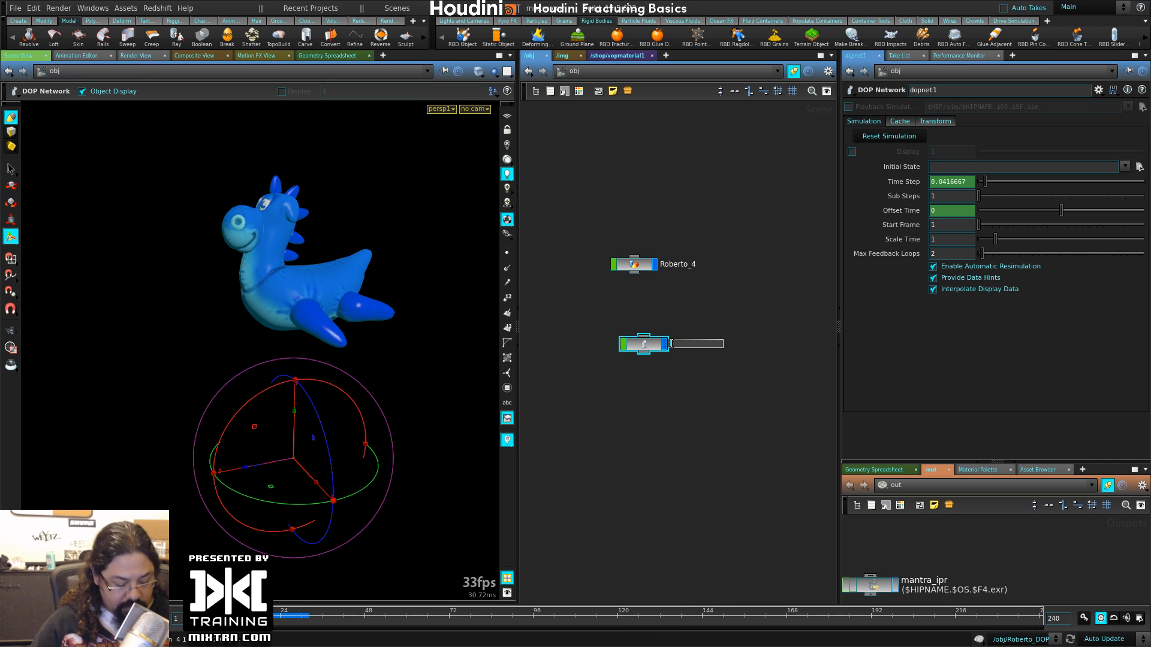
key(Return)
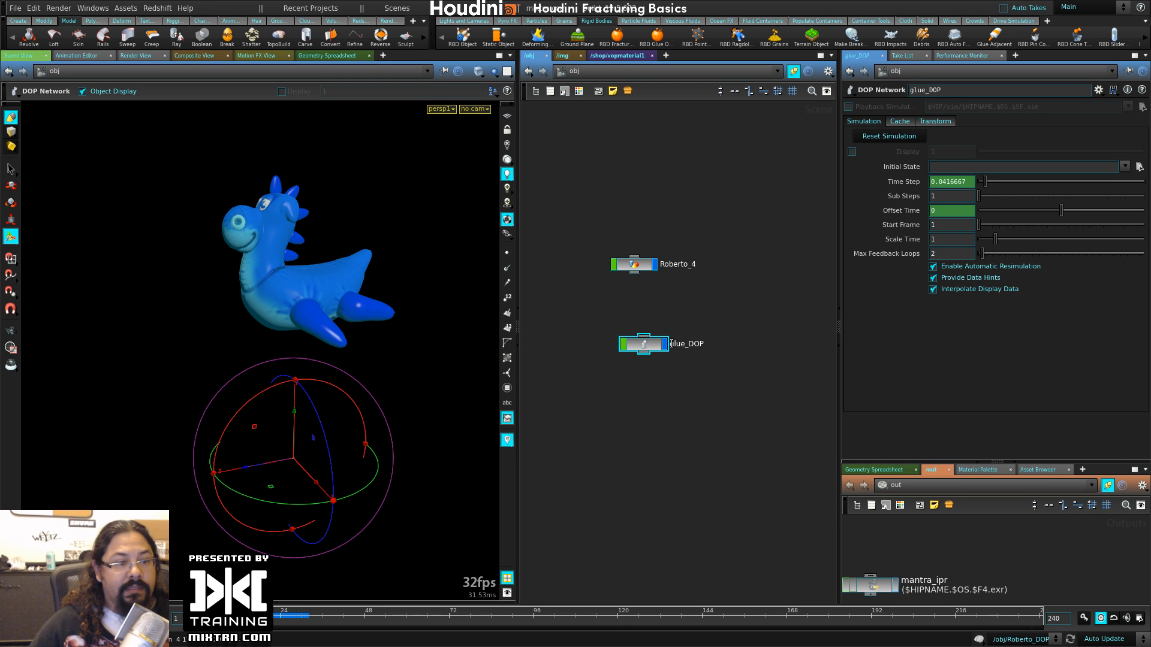
drag(668, 346, 641, 325)
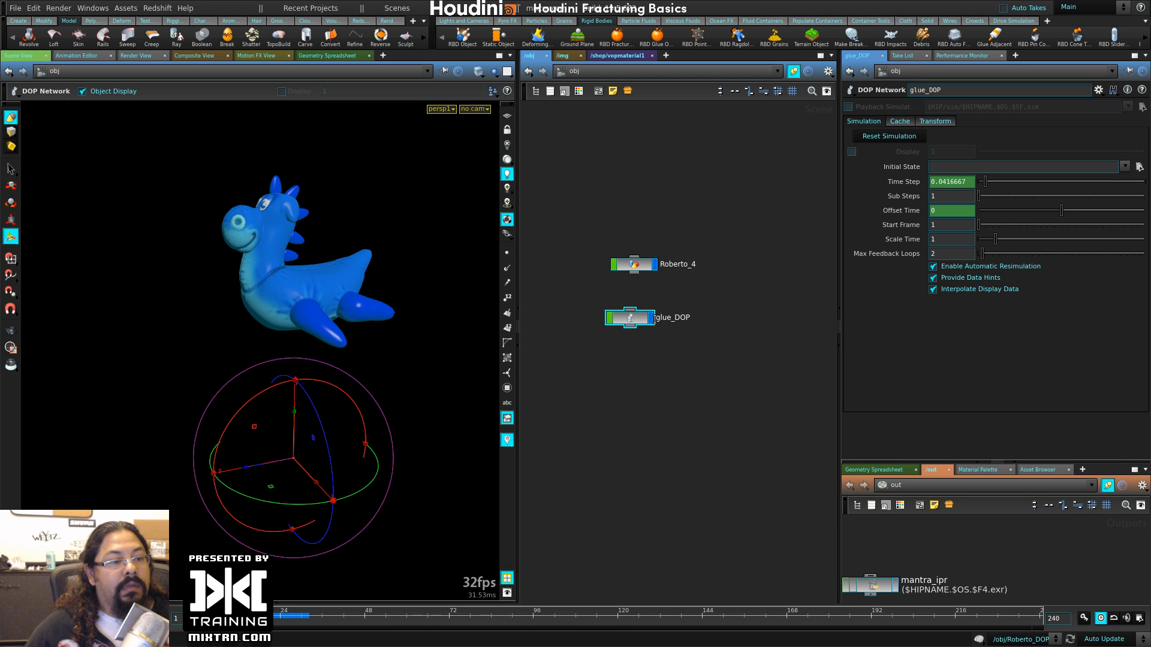
- Collapse the render output pane, make glue_DOP the current simulation, and move its node directly beneath Roberto_4
click(1014, 462)
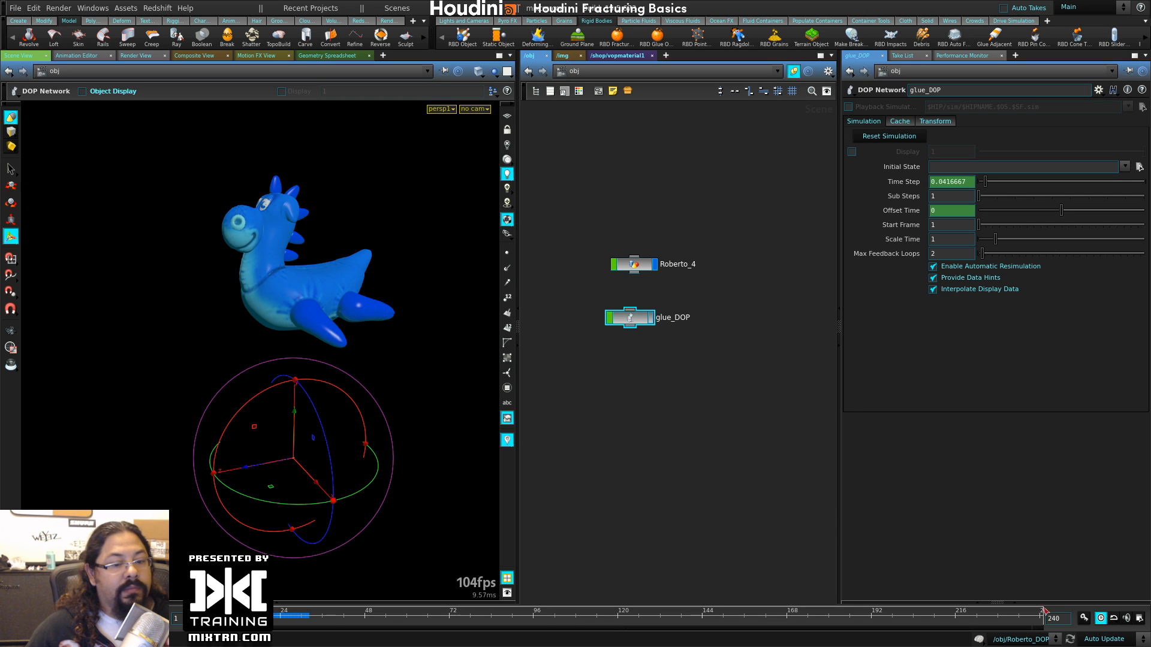
click(1051, 639)
click(1031, 629)
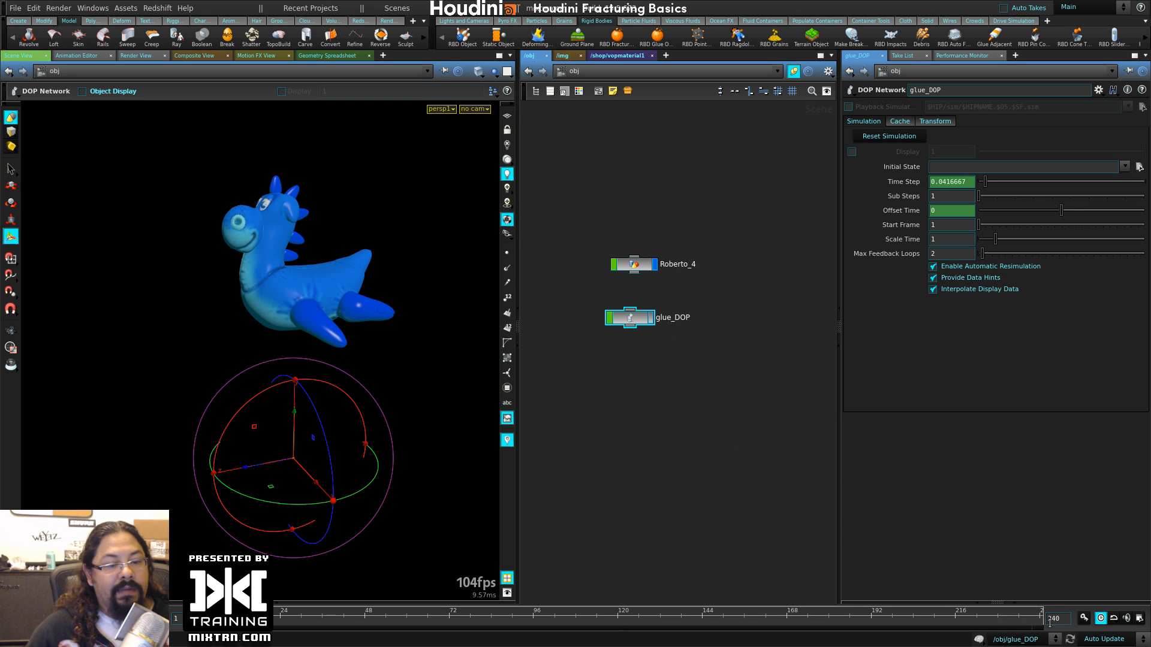
drag(643, 323, 643, 304)
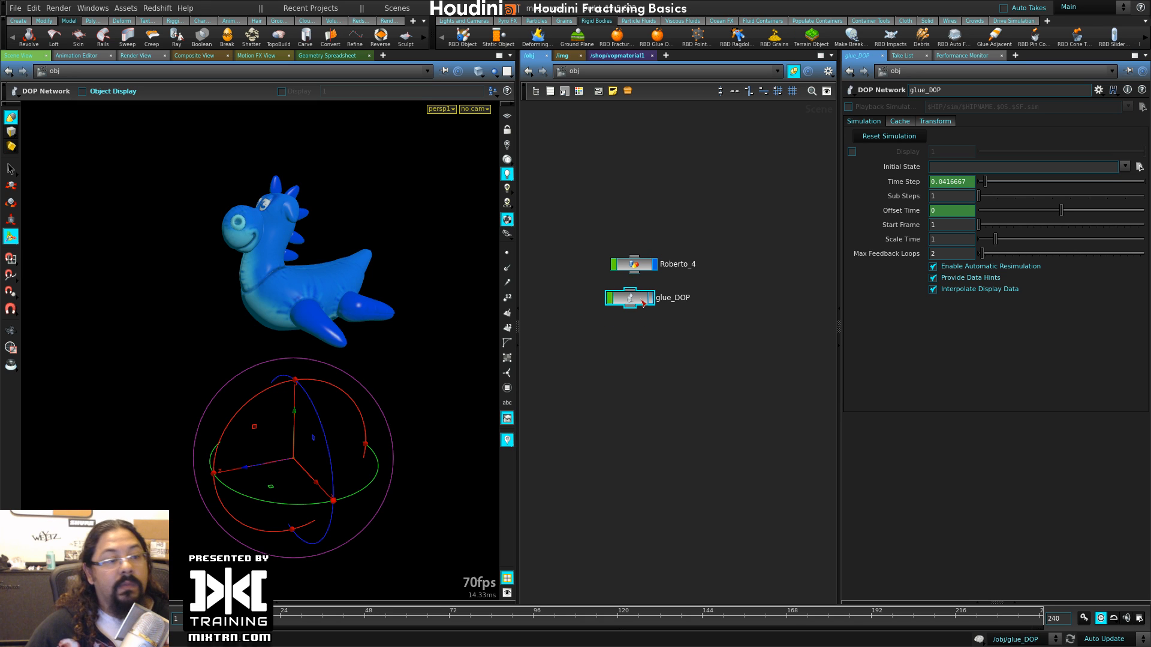
click(634, 264)
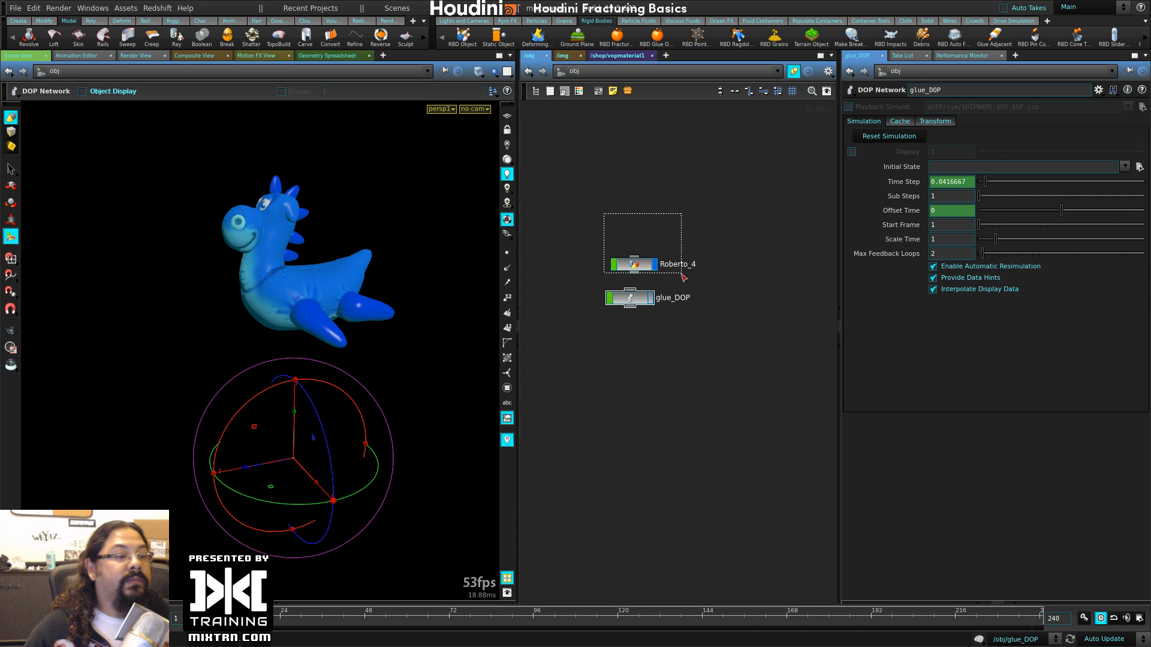
drag(634, 263, 624, 208)
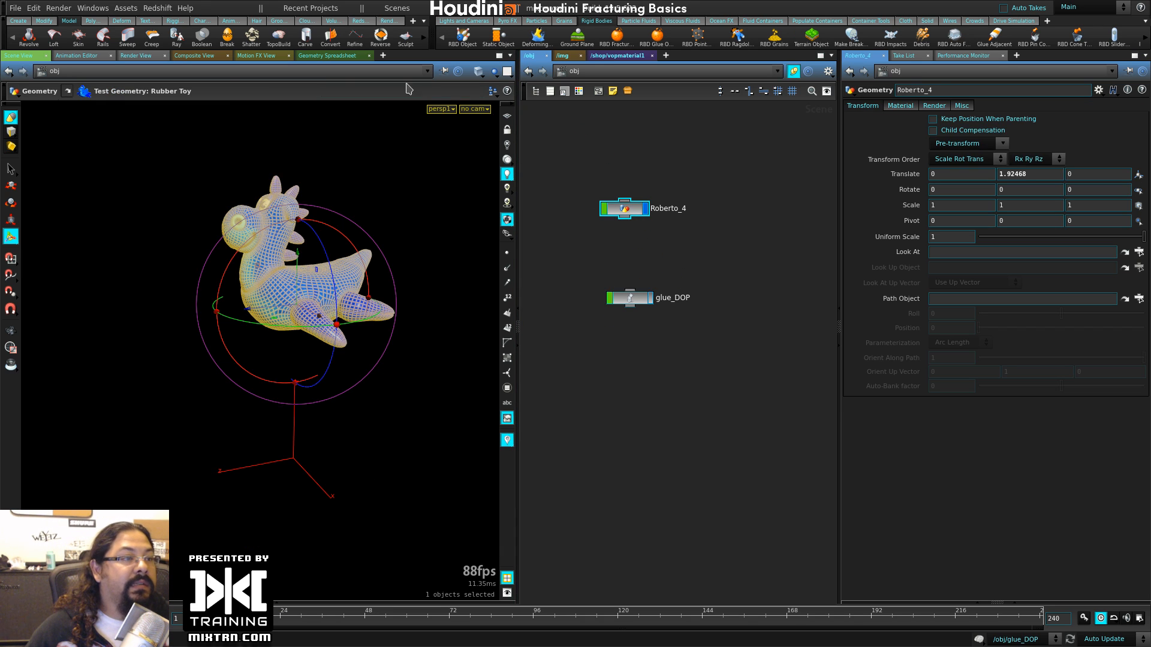
click(251, 37)
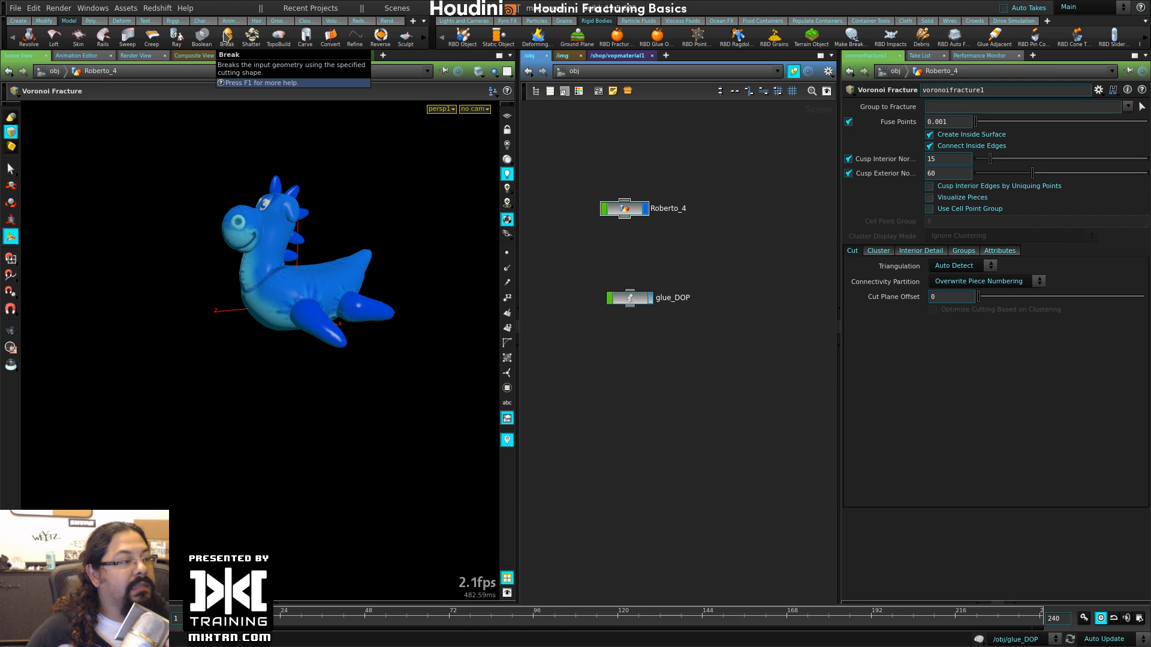
double_click(625, 209)
drag(607, 291, 782, 381)
key(Delete)
key(u)
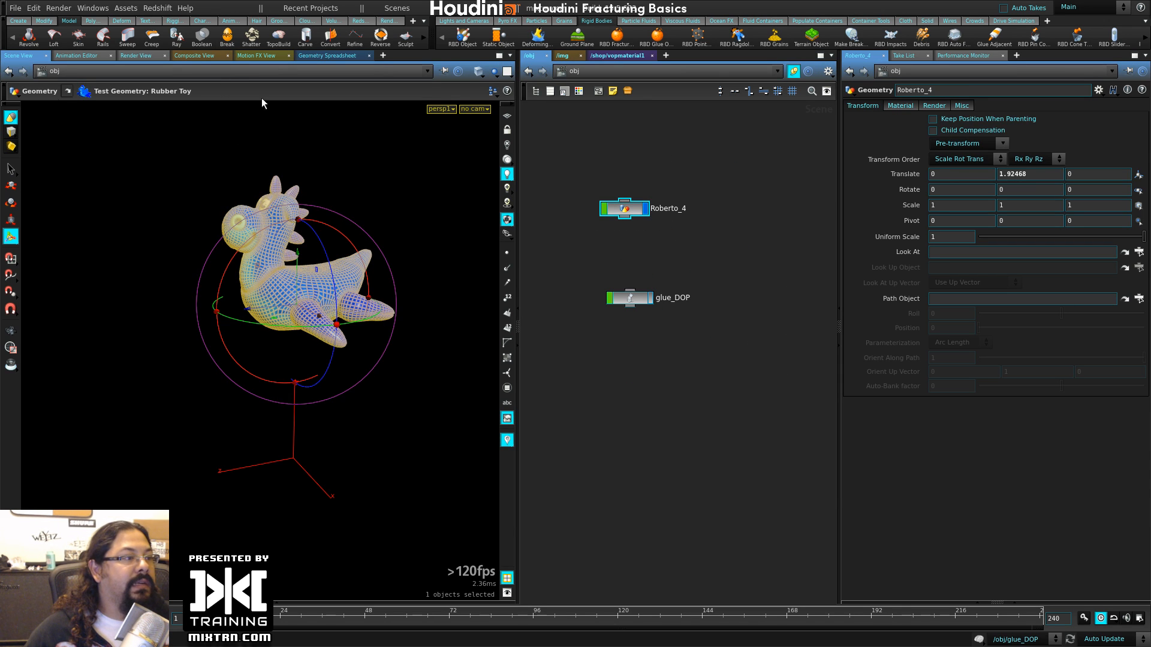
- Apply the Break tool to Roberto_4 and open its network to inspect the break1 grid cutter around the toy
click(227, 37)
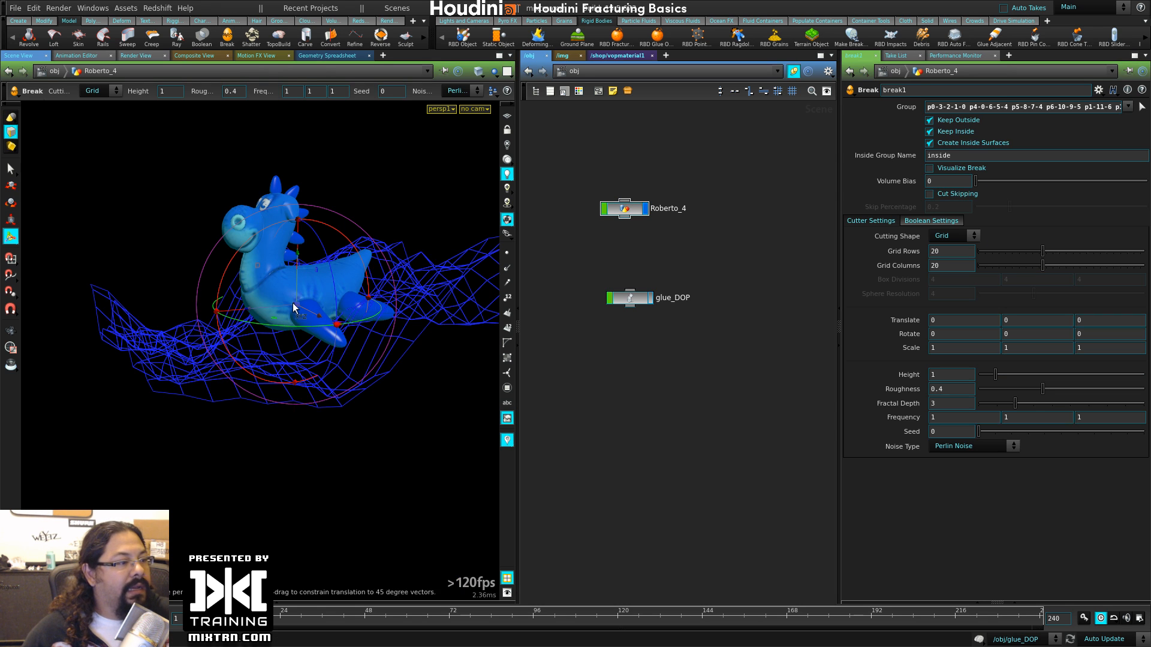
alt+drag(249, 390, 326, 360)
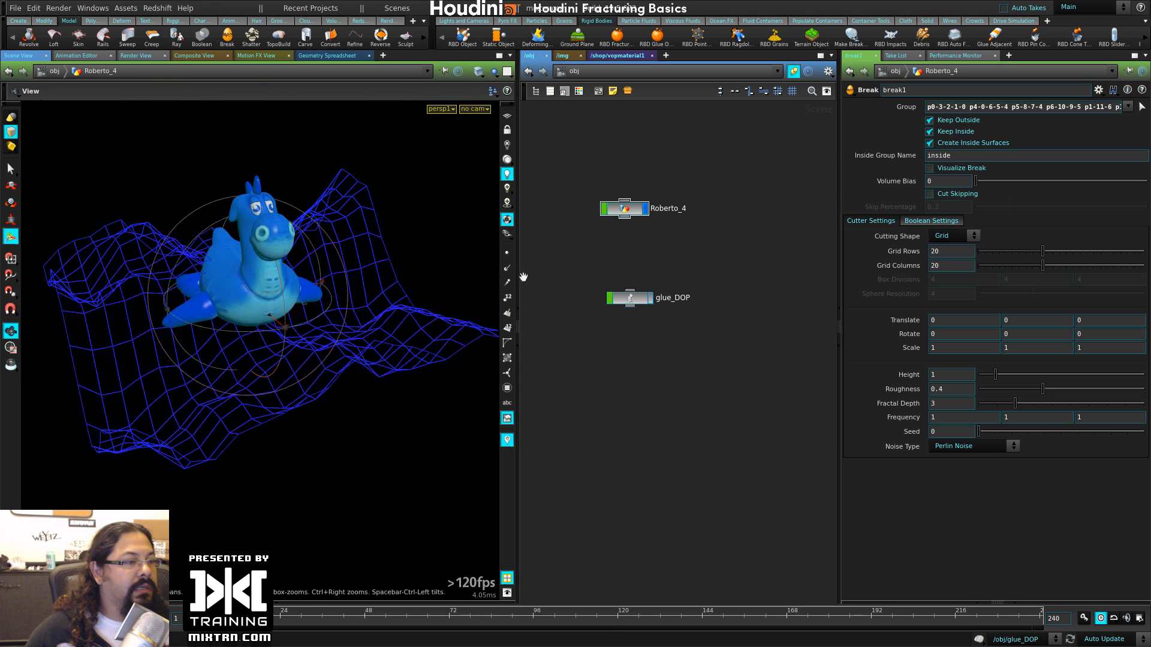
double_click(629, 208)
key(h)
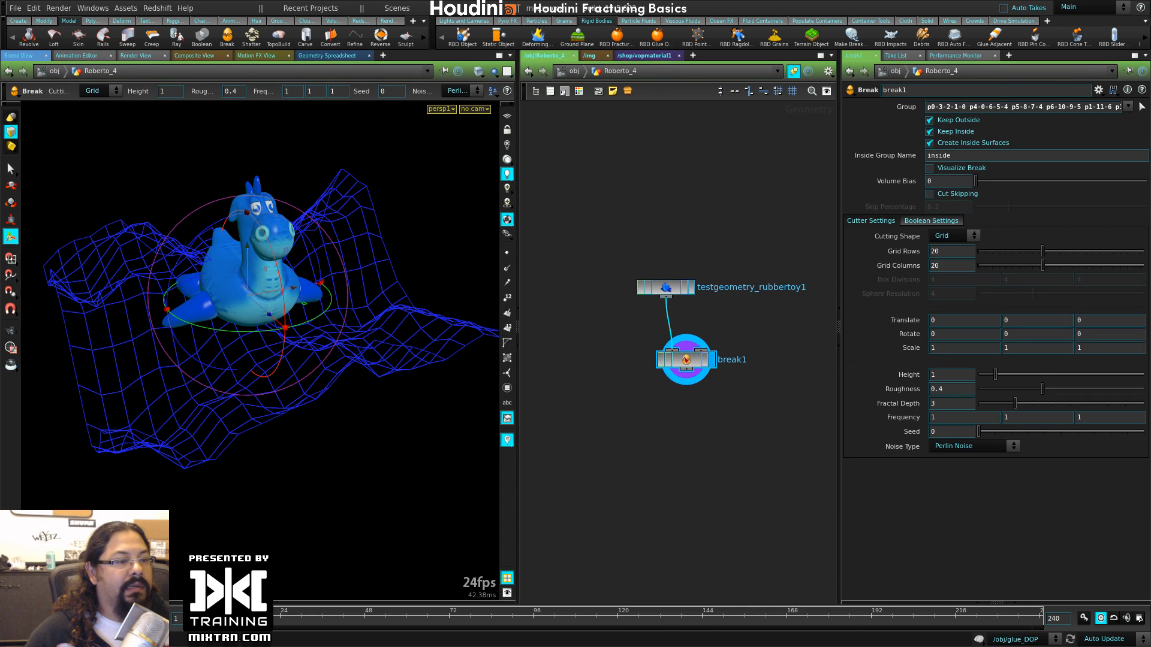
alt+drag(207, 333, 244, 329)
alt+right_drag(244, 329, 277, 362)
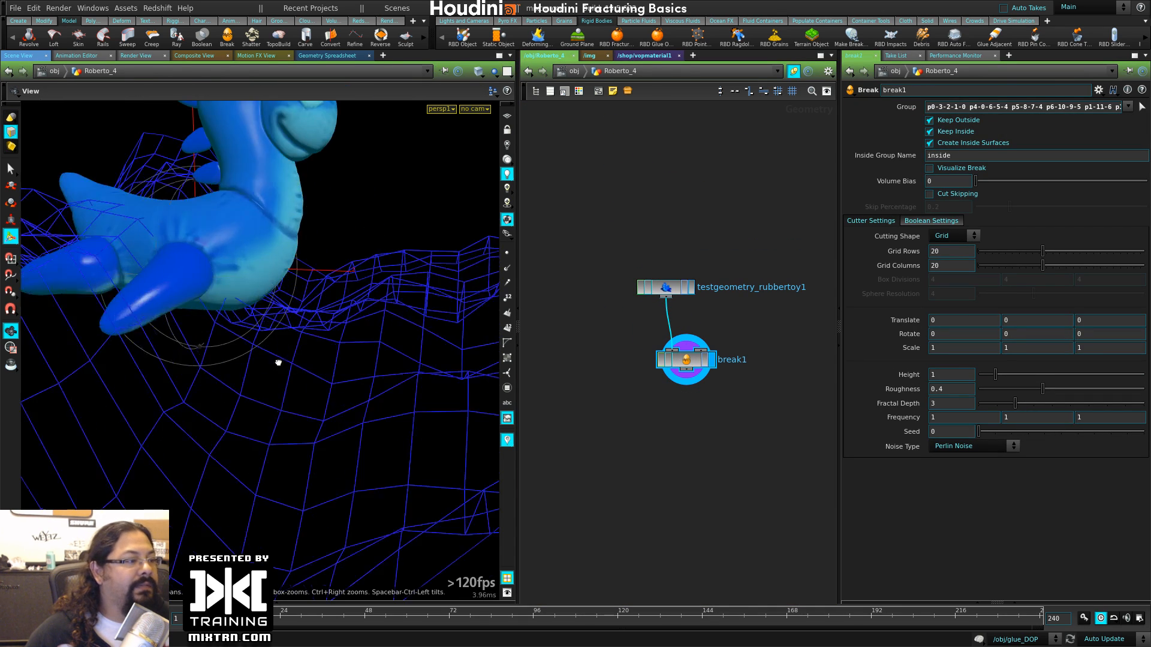
alt+drag(278, 362, 359, 372)
- Examine the internal network of break1 down through foreach_cutter and foreach_piece to the settings of the inside Cookie node
double_click(689, 367)
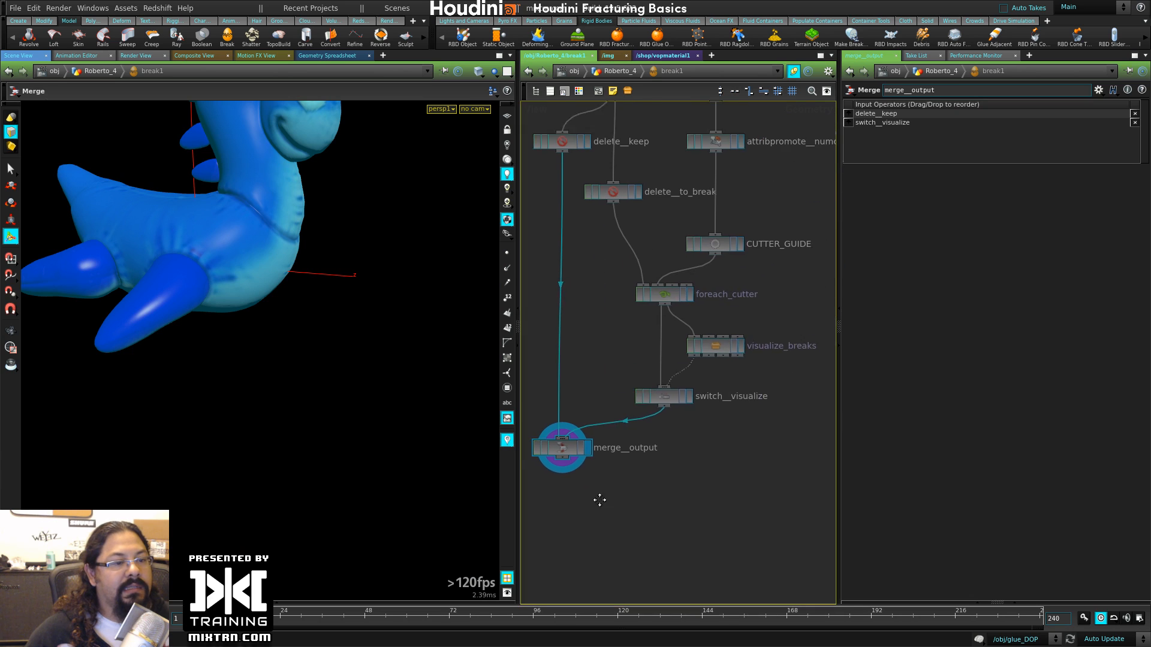
middle_drag(778, 350, 750, 484)
middle_drag(790, 254, 813, 241)
middle_drag(753, 372, 786, 262)
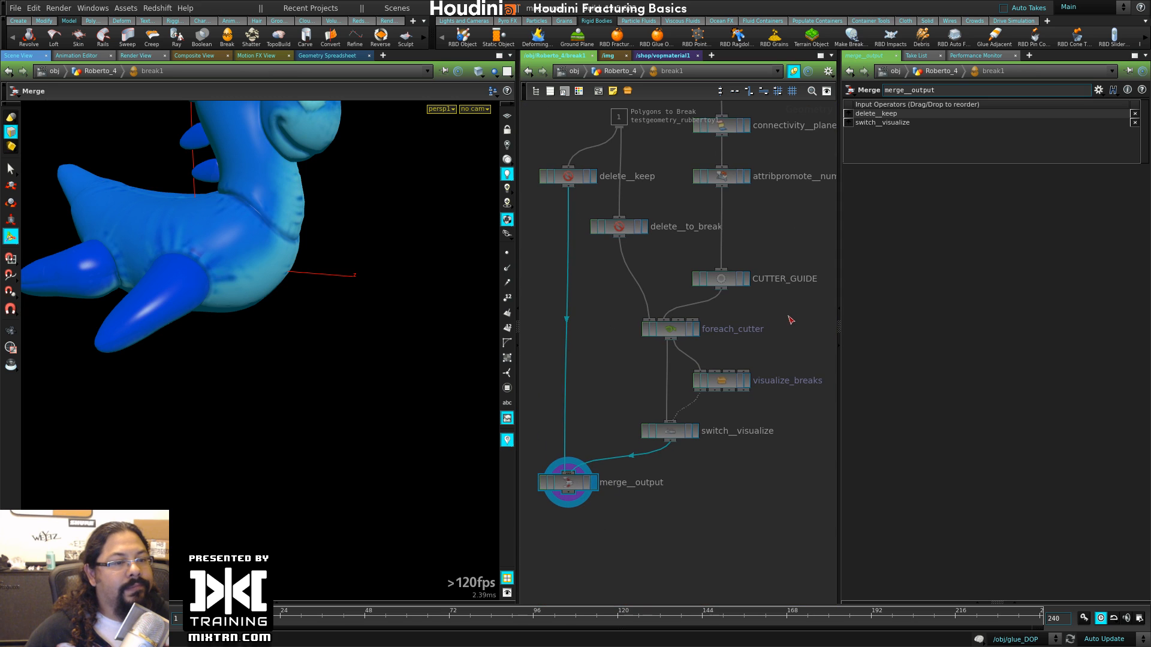
double_click(667, 334)
middle_drag(588, 326, 543, 364)
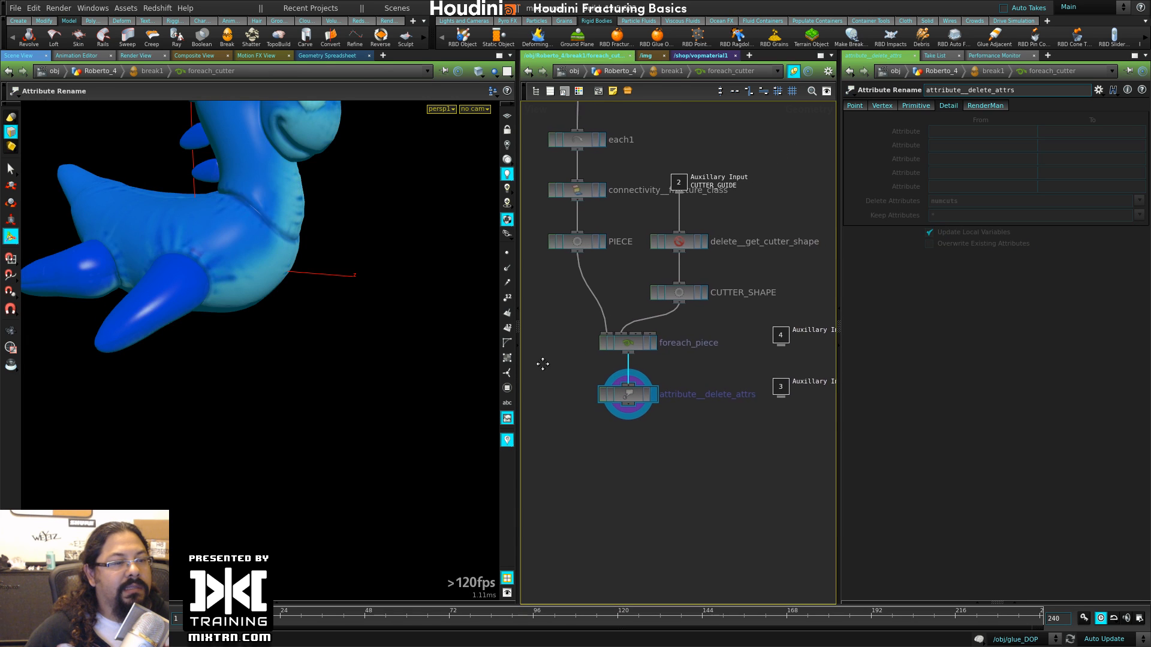
double_click(628, 343)
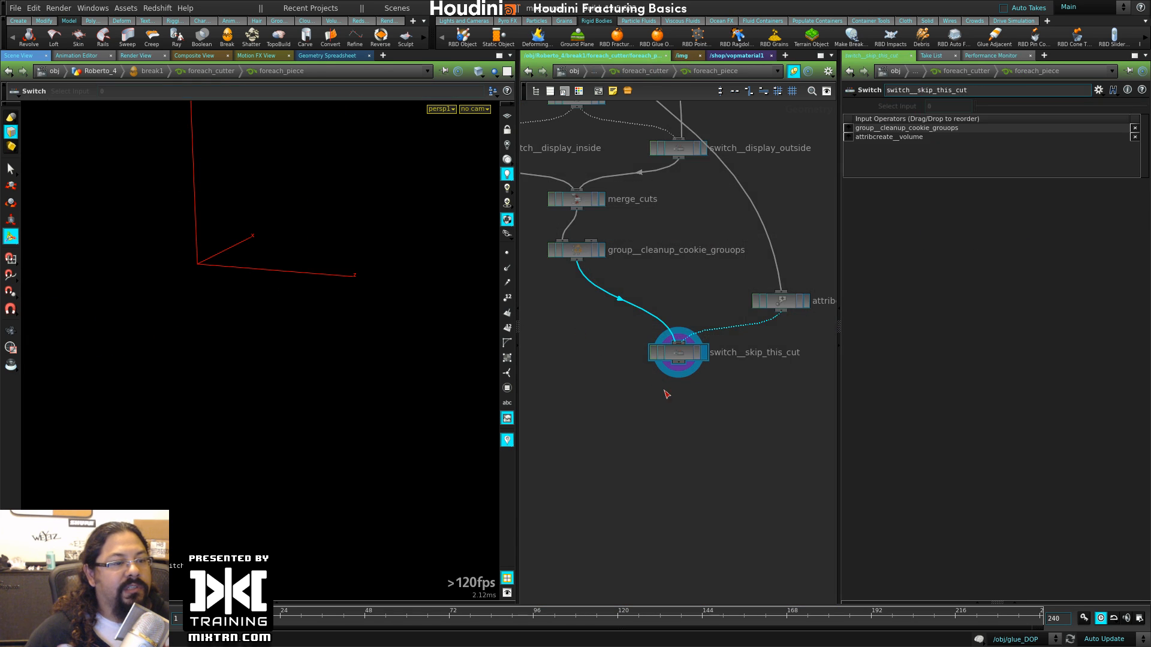
middle_drag(621, 355, 746, 547)
middle_drag(664, 221, 684, 336)
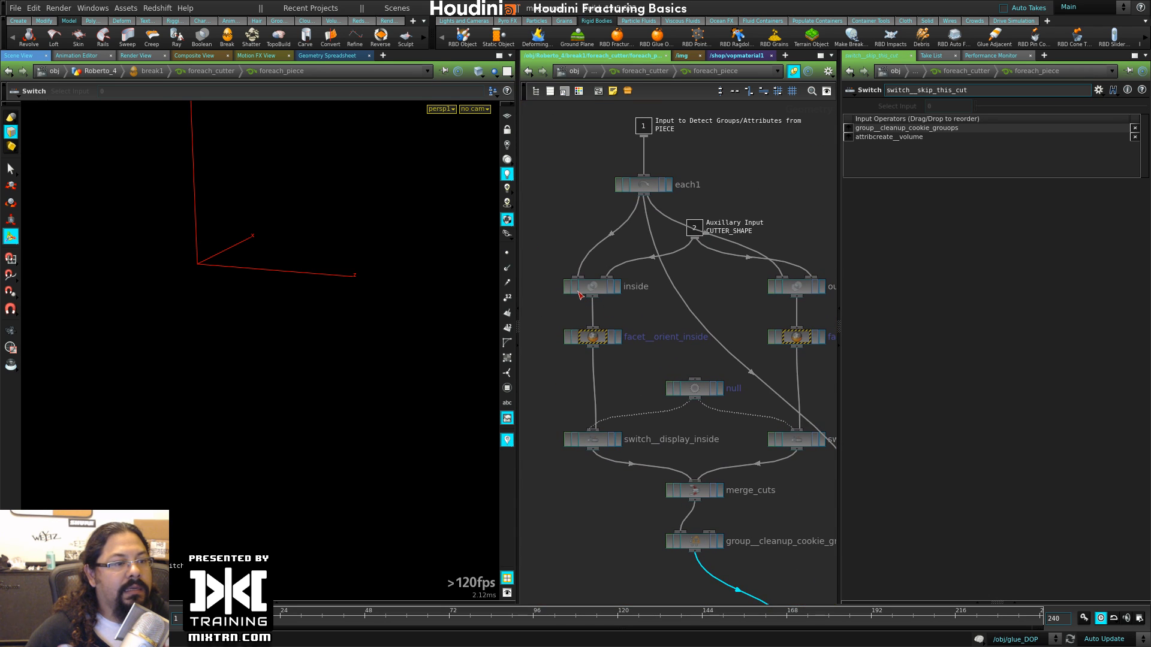
click(580, 294)
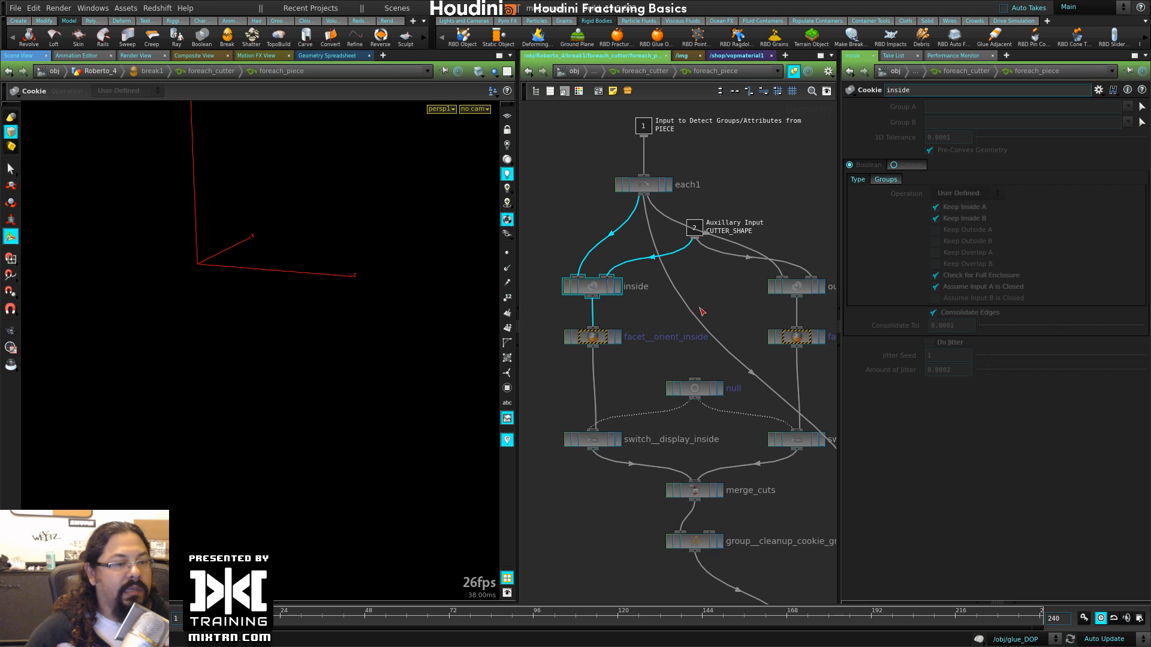
key(u)
key(u)
key(u)
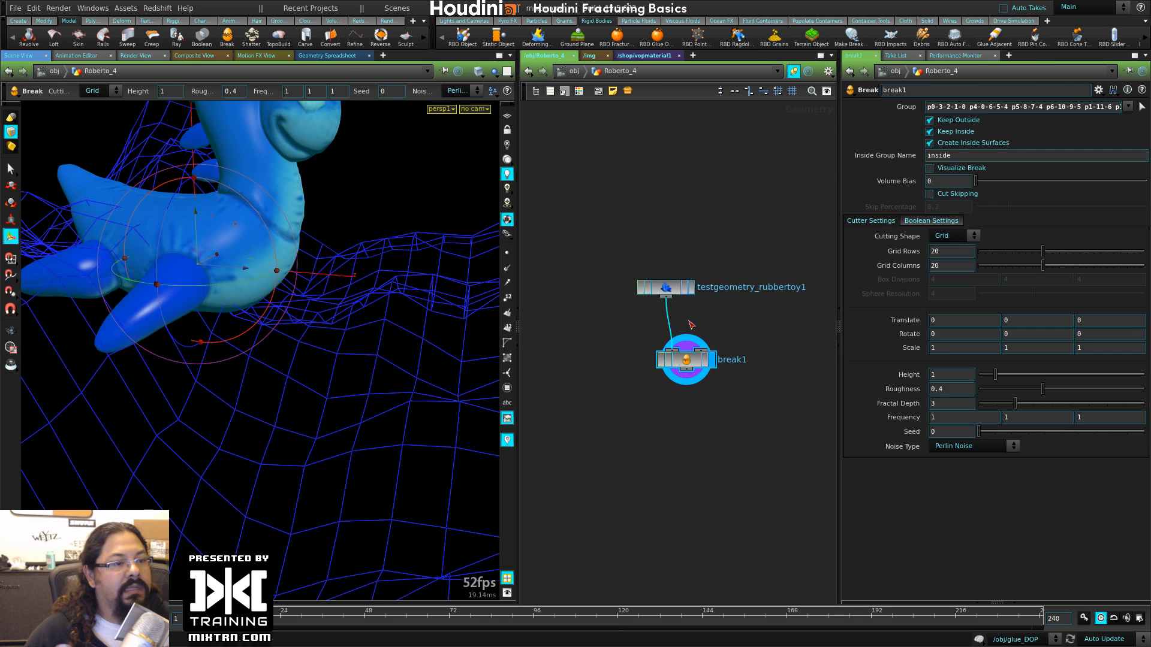
- Return to the object level and move the Roberto_4 node closer above glue_DOP
key(u)
drag(622, 213, 633, 243)
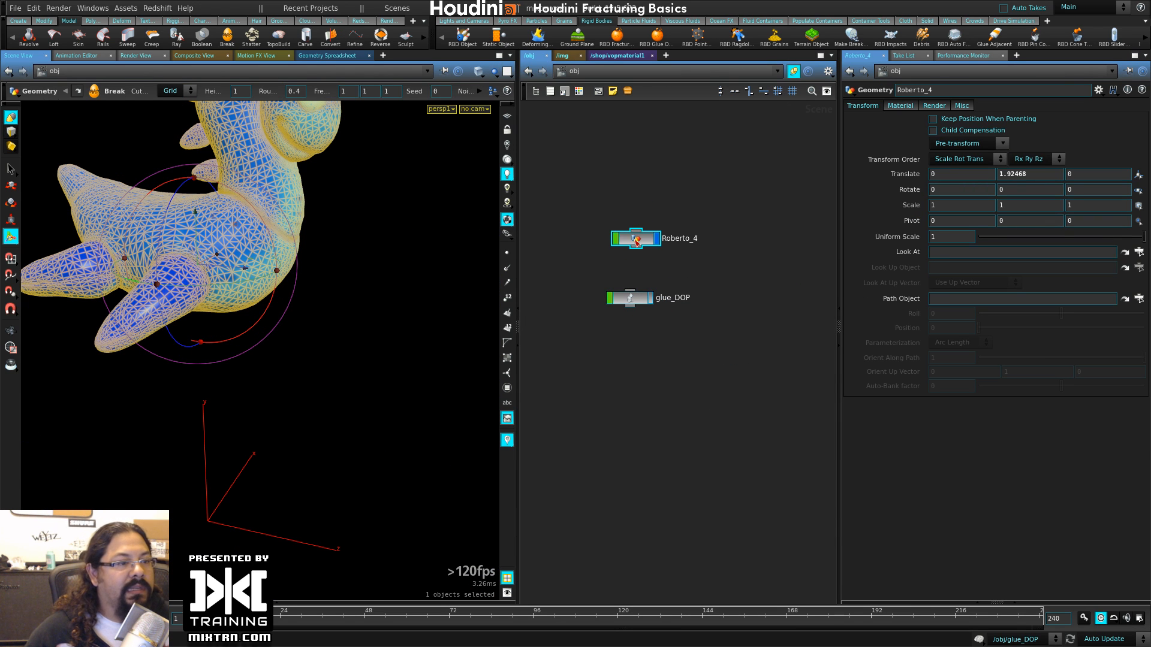
alt+drag(185, 290, 218, 300)
alt+middle_drag(219, 300, 324, 366)
click(605, 421)
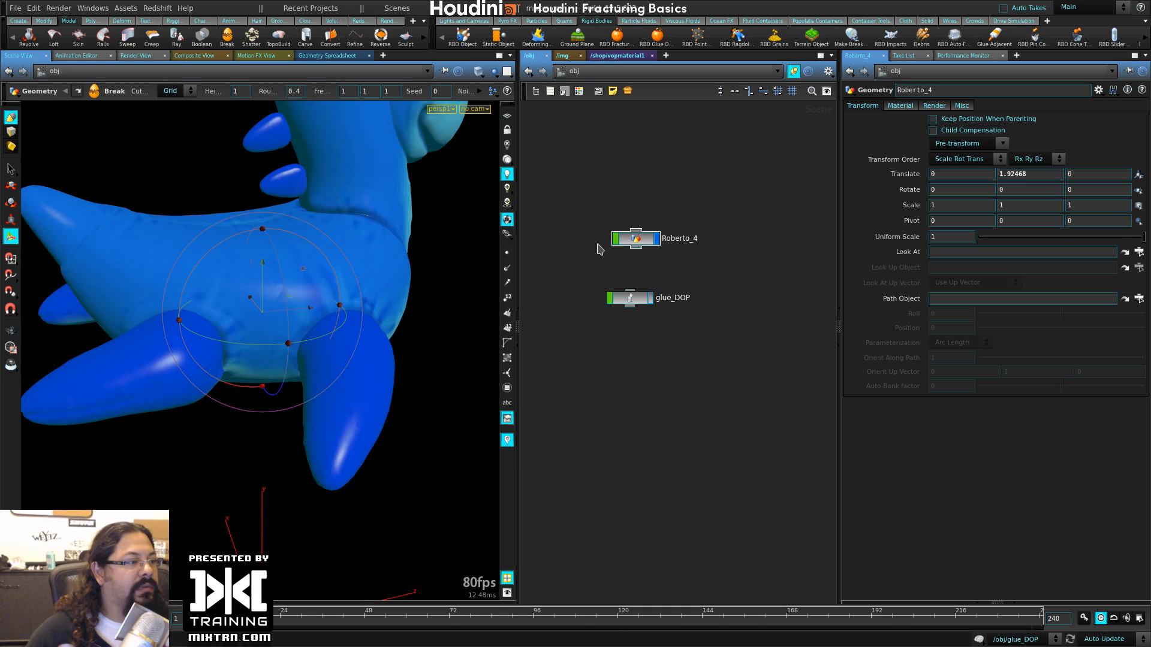
- Reopen Roberto_4 and raise the break1 cutter grid slightly, by about 0.014 in Y
double_click(635, 242)
alt+right_drag(282, 389, 209, 334)
alt+drag(208, 334, 254, 346)
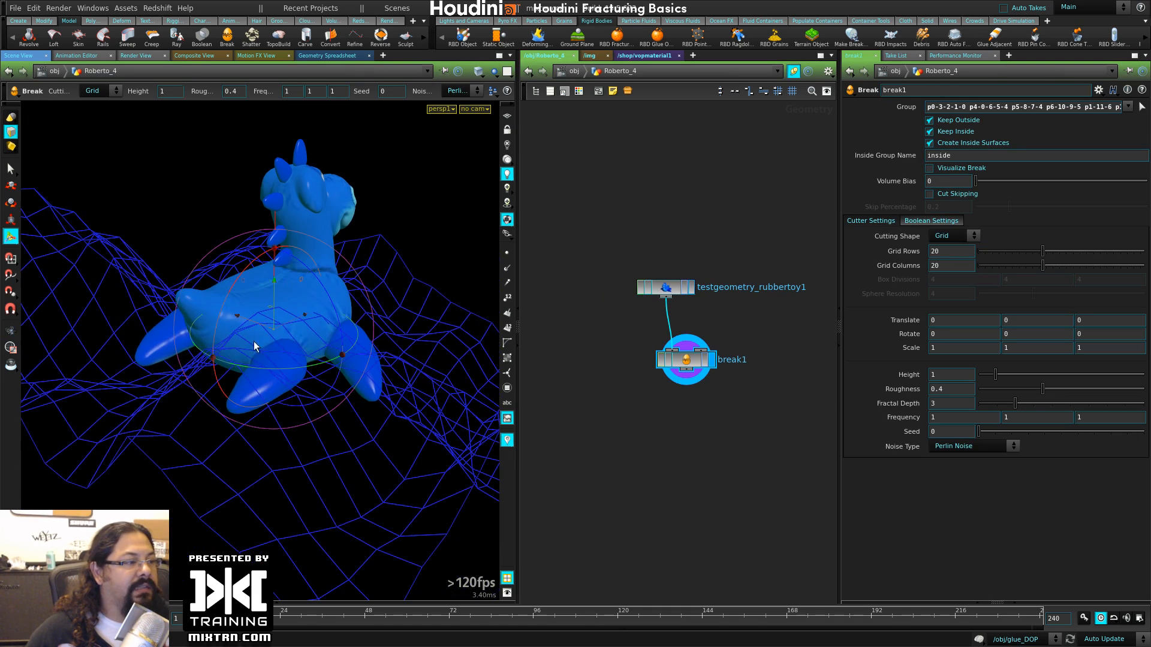
mouse_move(272, 294)
mouse_down()
mouse_move(277, 279)
mouse_move(265, 286)
mouse_up()
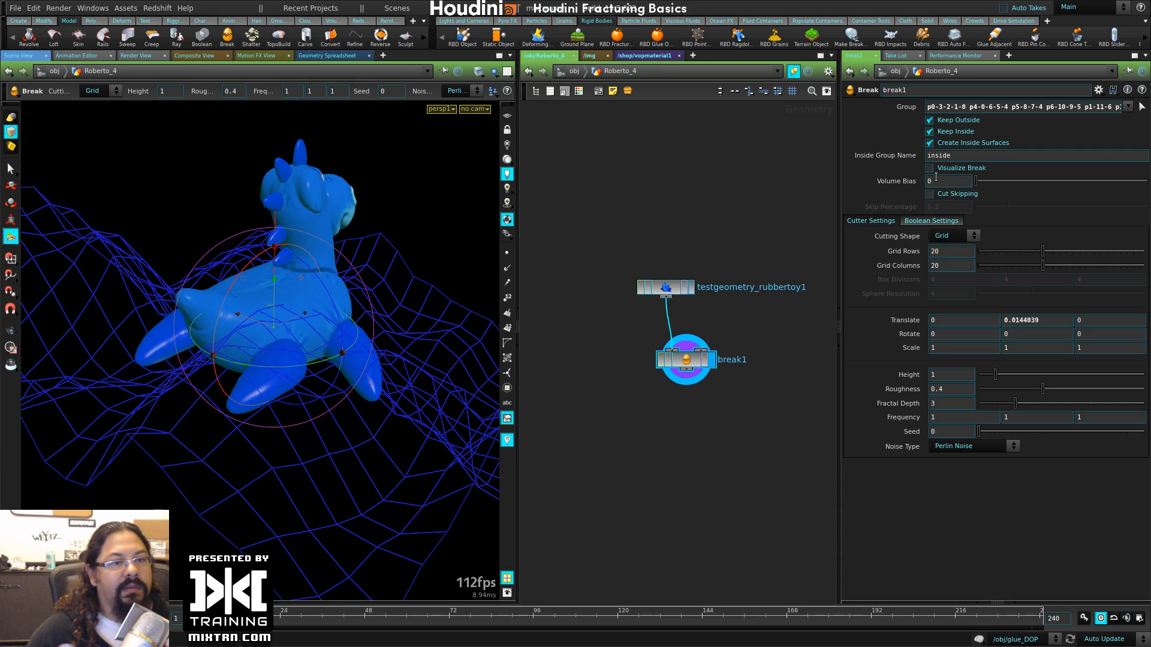
- Enable Visualize Break on break1 and turn off material display to inspect the coloured pieces up close
click(962, 169)
alt+drag(289, 387, 352, 322)
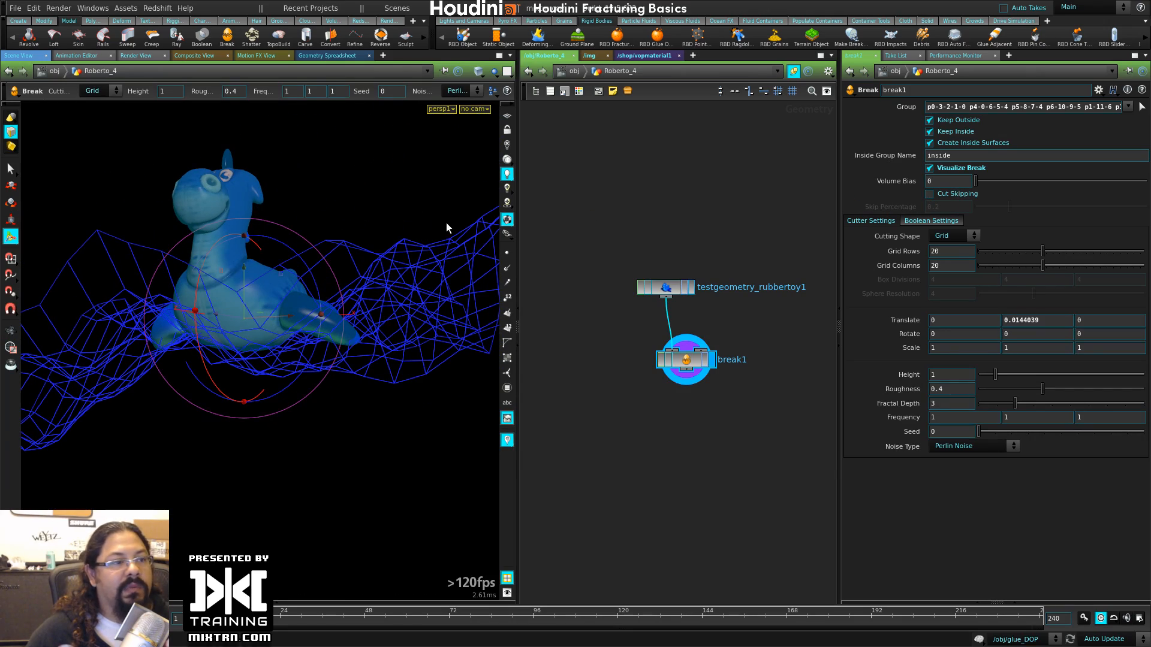
click(507, 220)
mouse_move(401, 307)
mouse_down()
mouse_move(403, 380)
mouse_move(470, 354)
mouse_move(286, 289)
mouse_move(236, 377)
mouse_up()
alt+right_drag(236, 378, 354, 388)
alt+drag(355, 388, 127, 366)
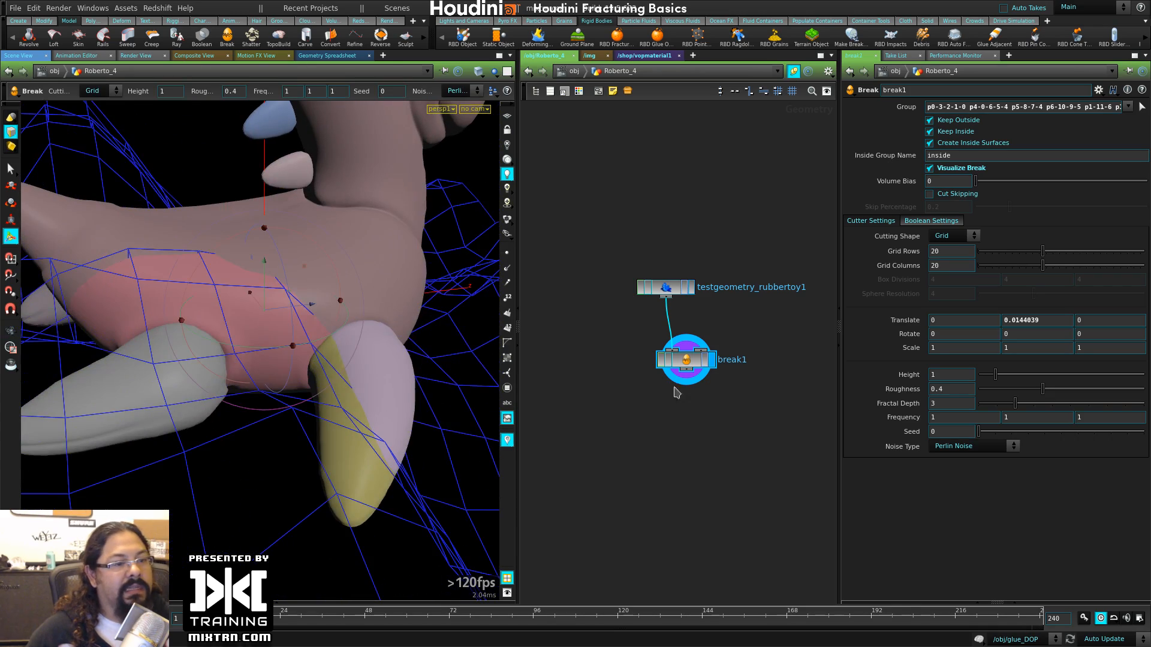
- Delete break1 from Roberto_4's network and turn material display back on in the viewport
drag(632, 379, 726, 351)
key(Delete)
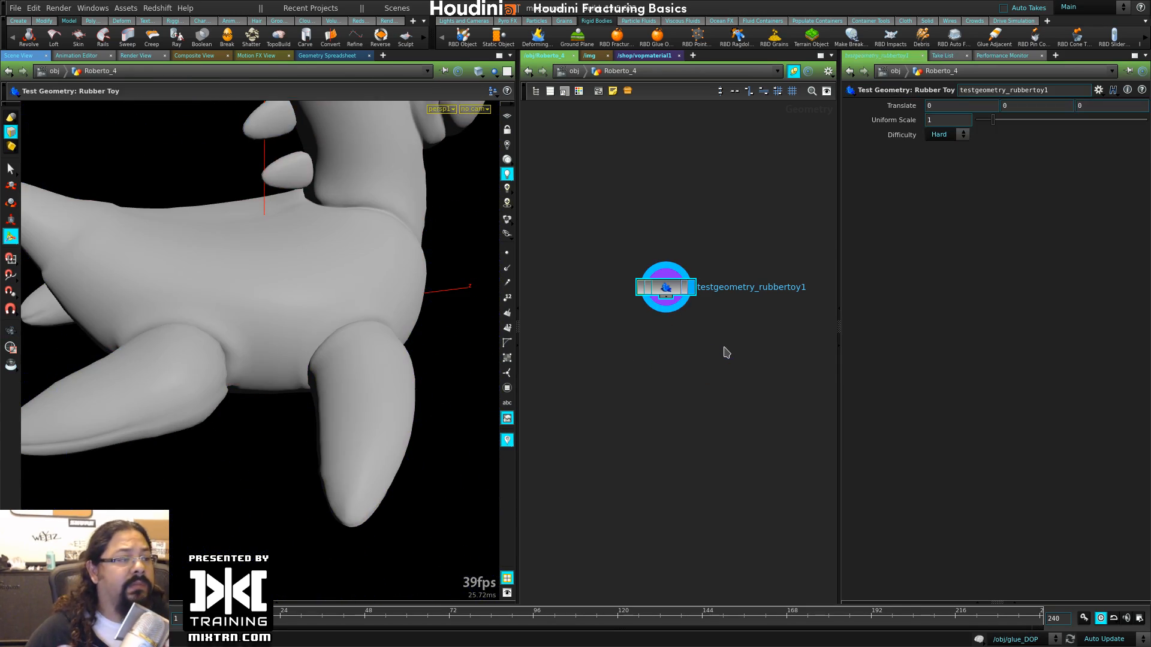
key(u)
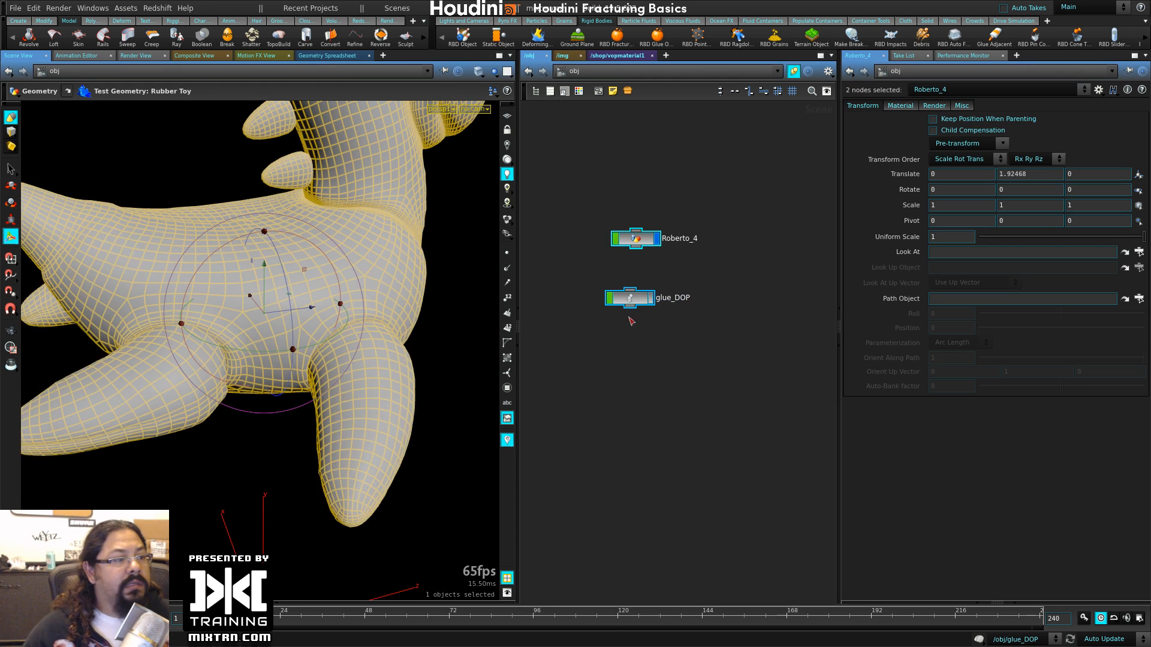
double_click(651, 241)
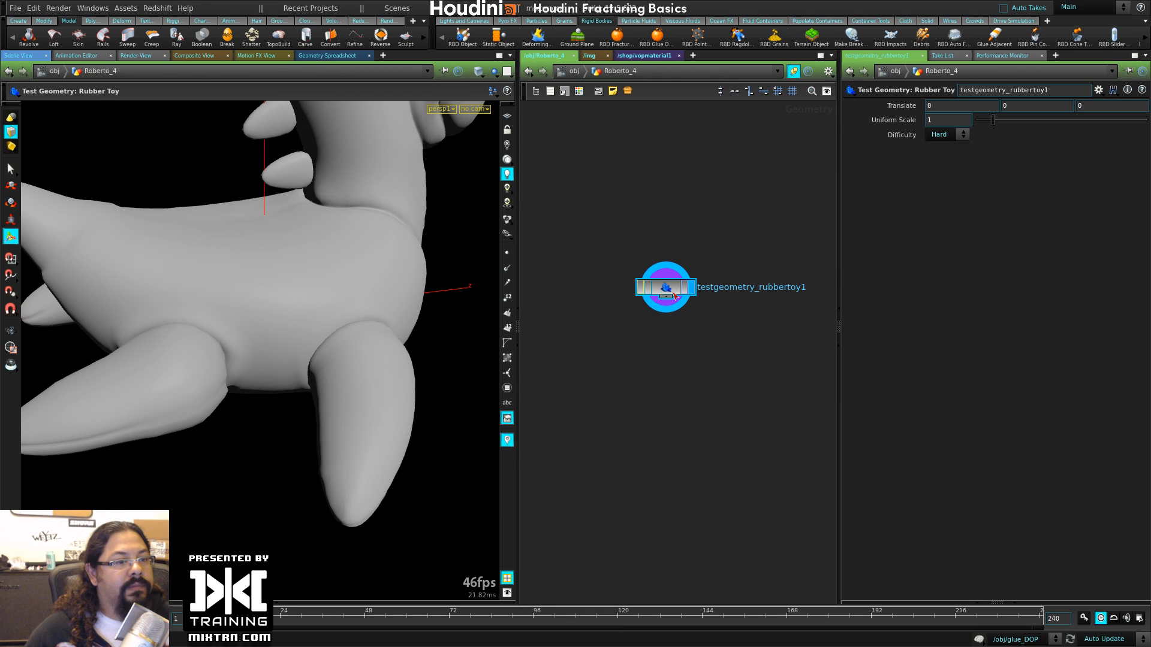
click(507, 219)
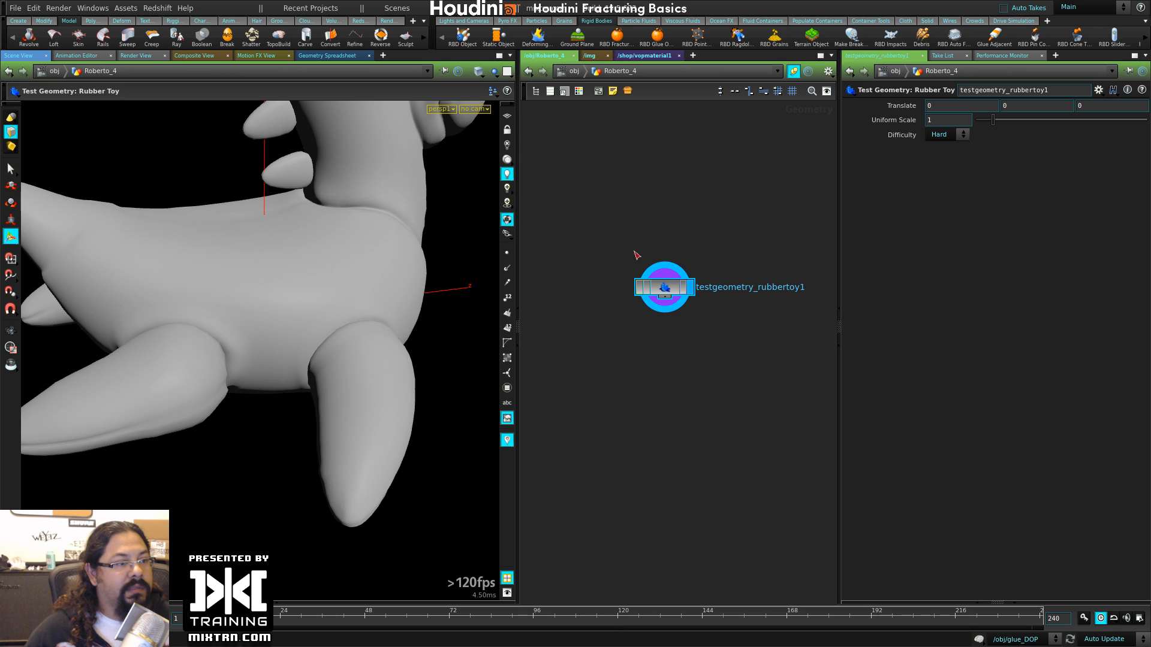
- Move testgeometry_rubbertoy1 higher in Roberto_4's network, and check the contents of glue_DOP before returning to the object level
drag(665, 290, 629, 225)
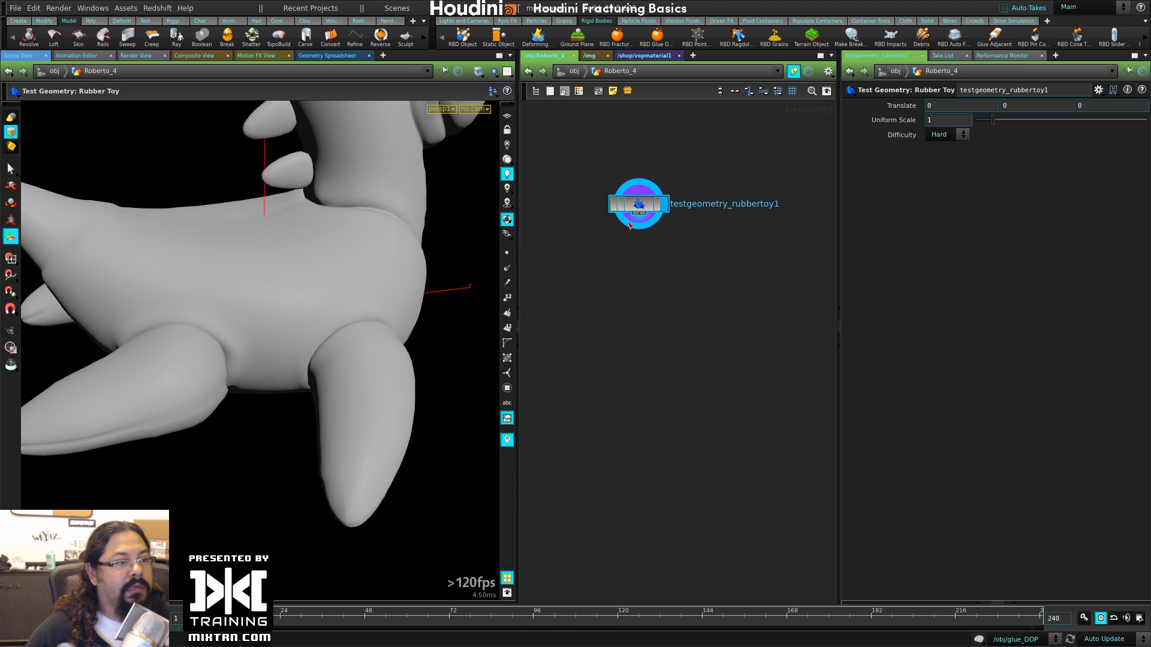
key(u)
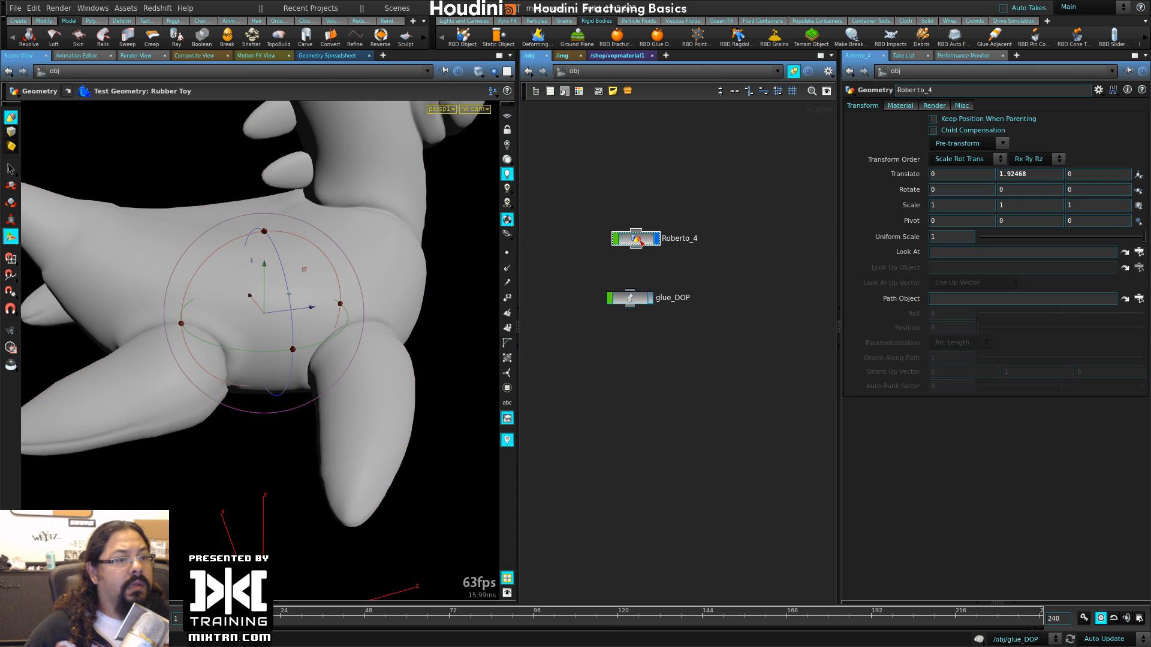
click(629, 298)
key(i)
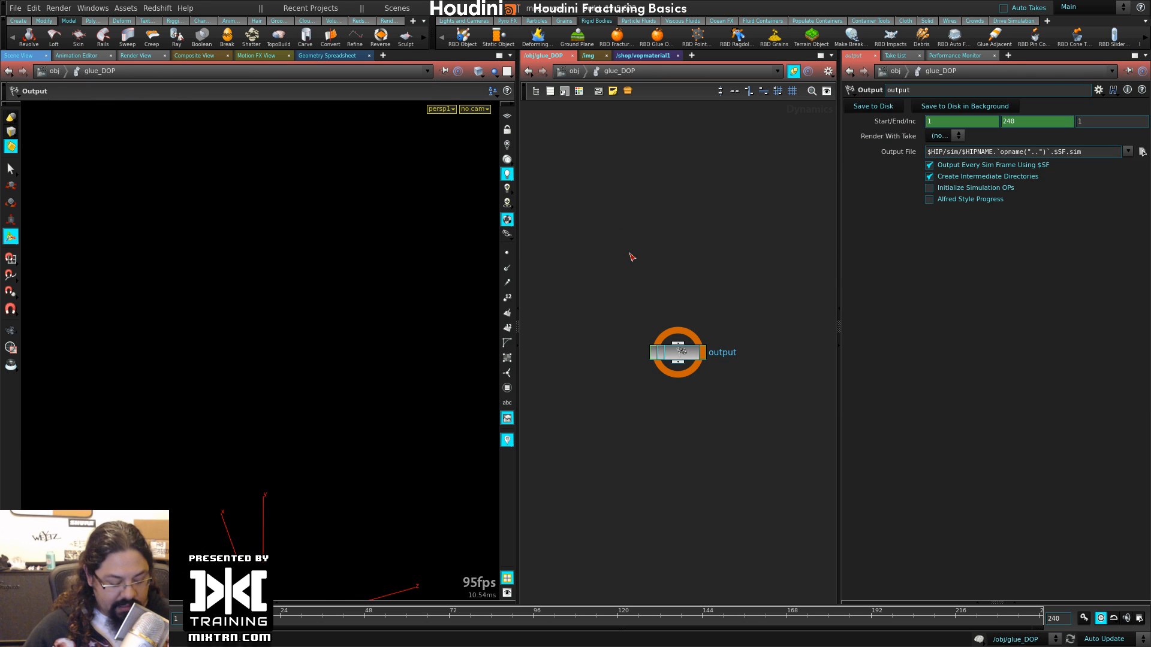
key(u)
- Shatter Roberto_4 with a Voronoi fracture and open its network
click(637, 241)
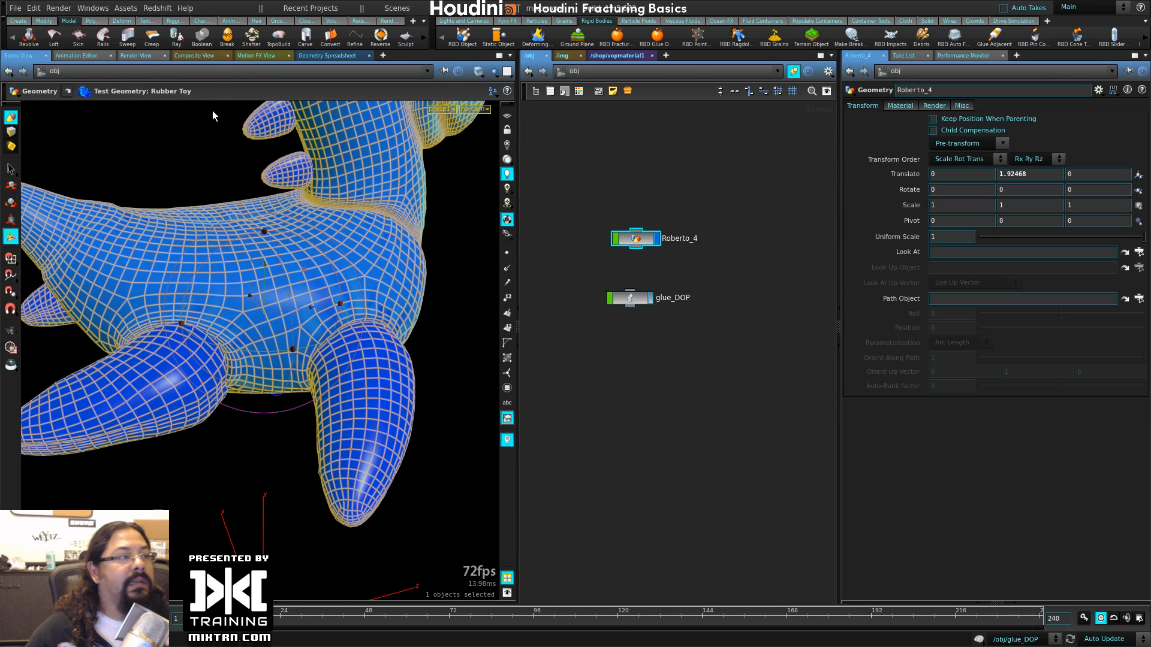
click(258, 38)
alt+right_drag(373, 314, 299, 312)
click(636, 243)
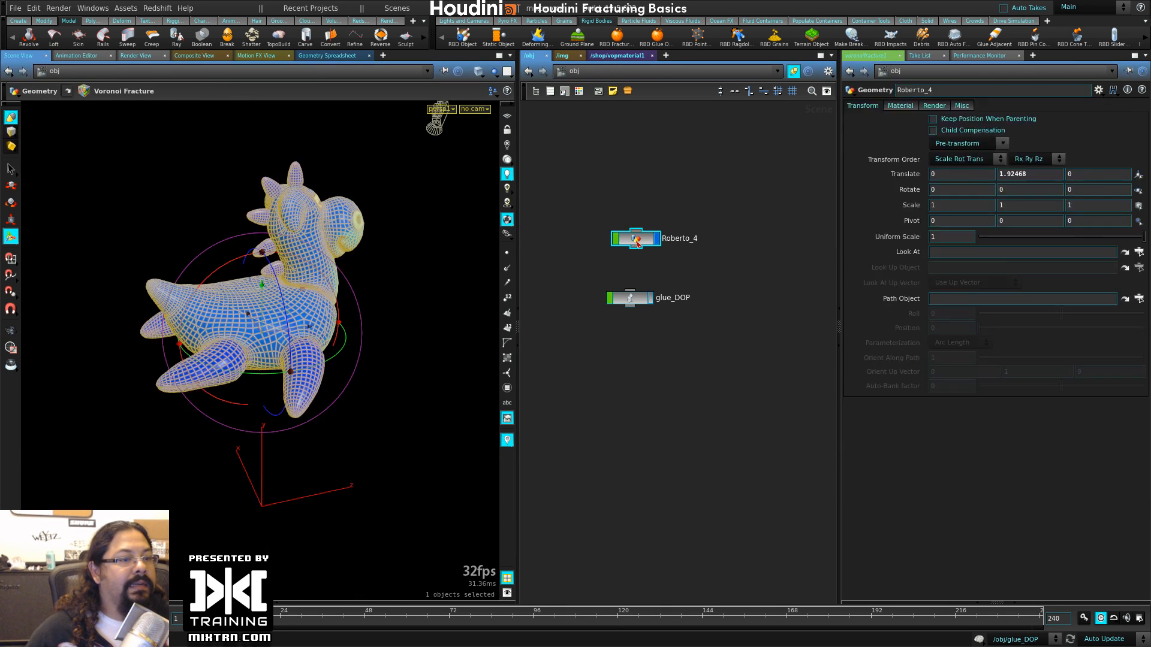
double_click(637, 240)
- Enable Visualize Pieces on voronoifracture1, move that node further below chunkcenters, and return to the object level
click(663, 318)
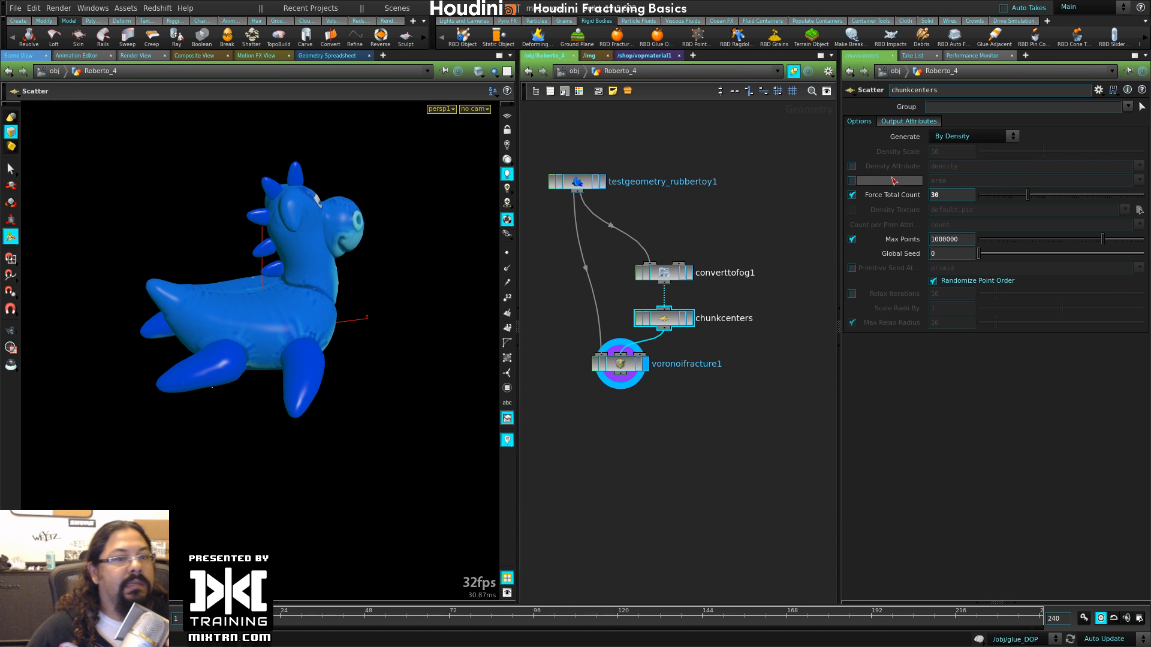
click(621, 363)
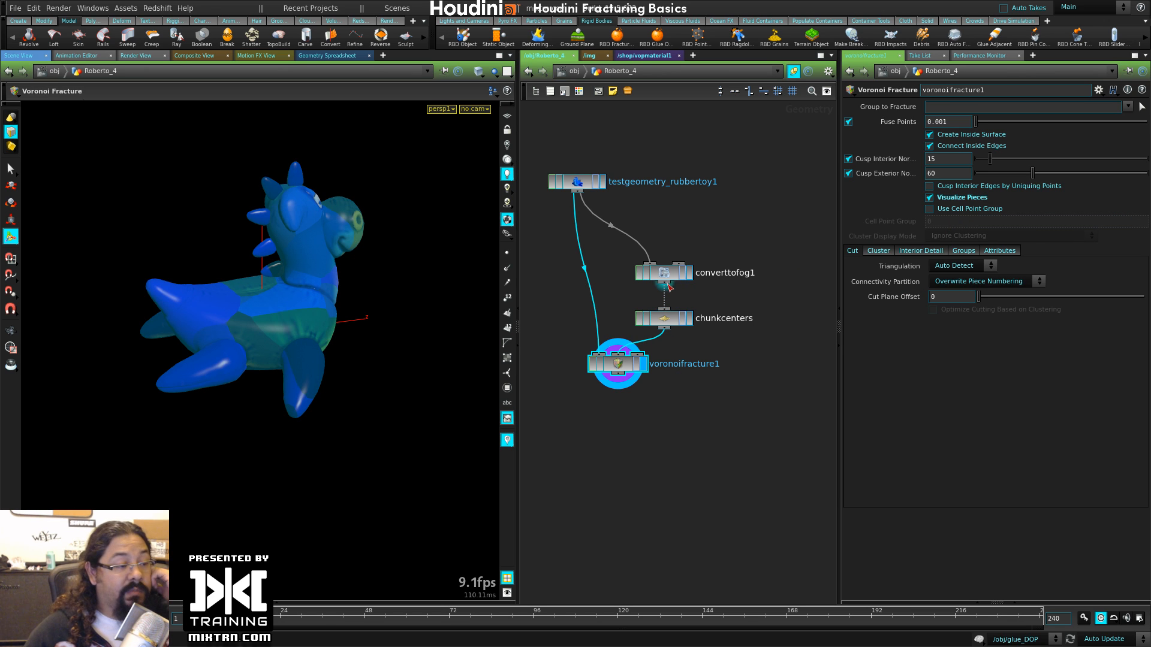
drag(248, 368, 360, 398)
drag(617, 364, 622, 396)
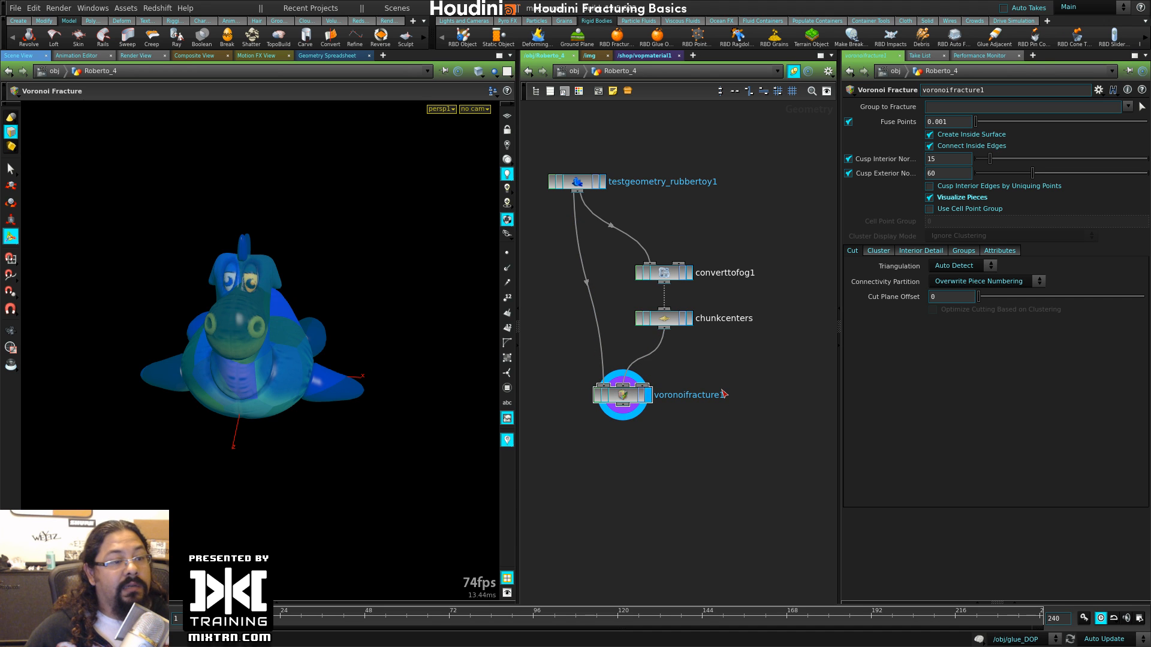
middle_drag(658, 491, 640, 362)
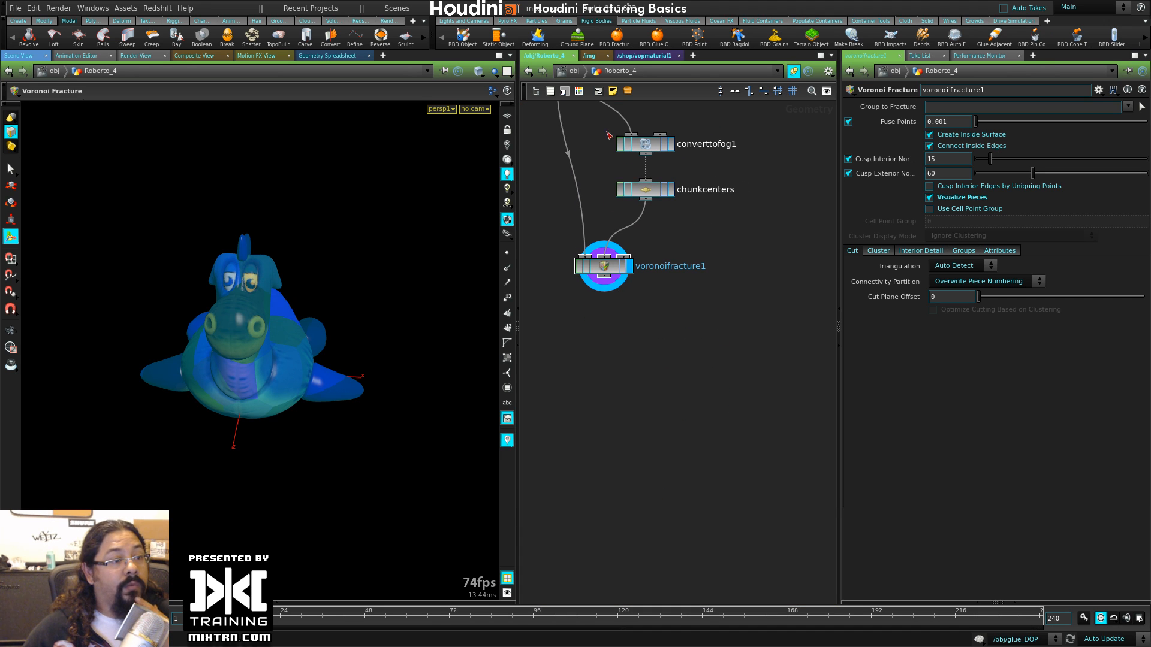
click(571, 73)
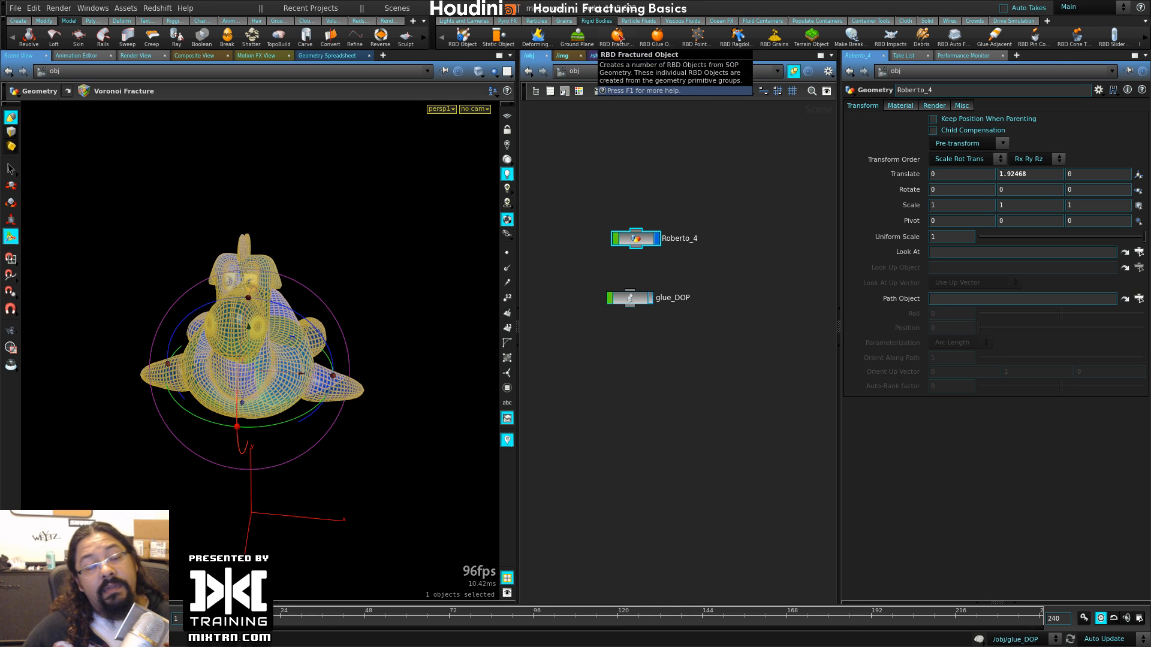
- Turn the fractured Roberto_4 into an RBD glue object using the RBD Packed Object type, and lay out the nodes inside glue_DOP
click(646, 40)
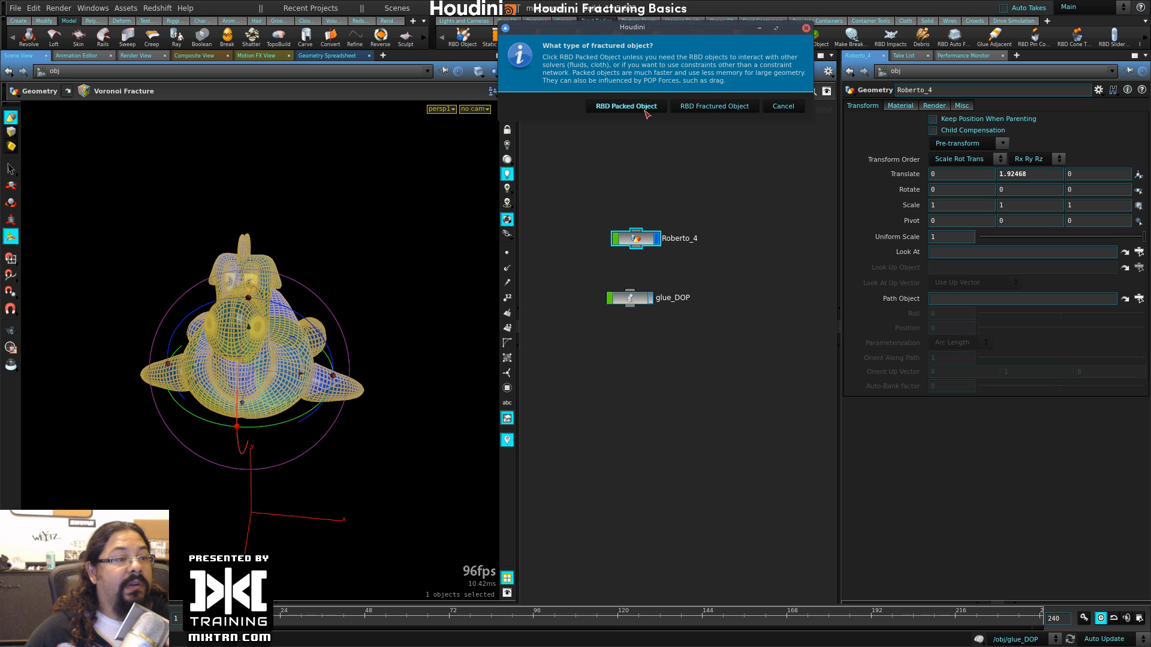
click(649, 108)
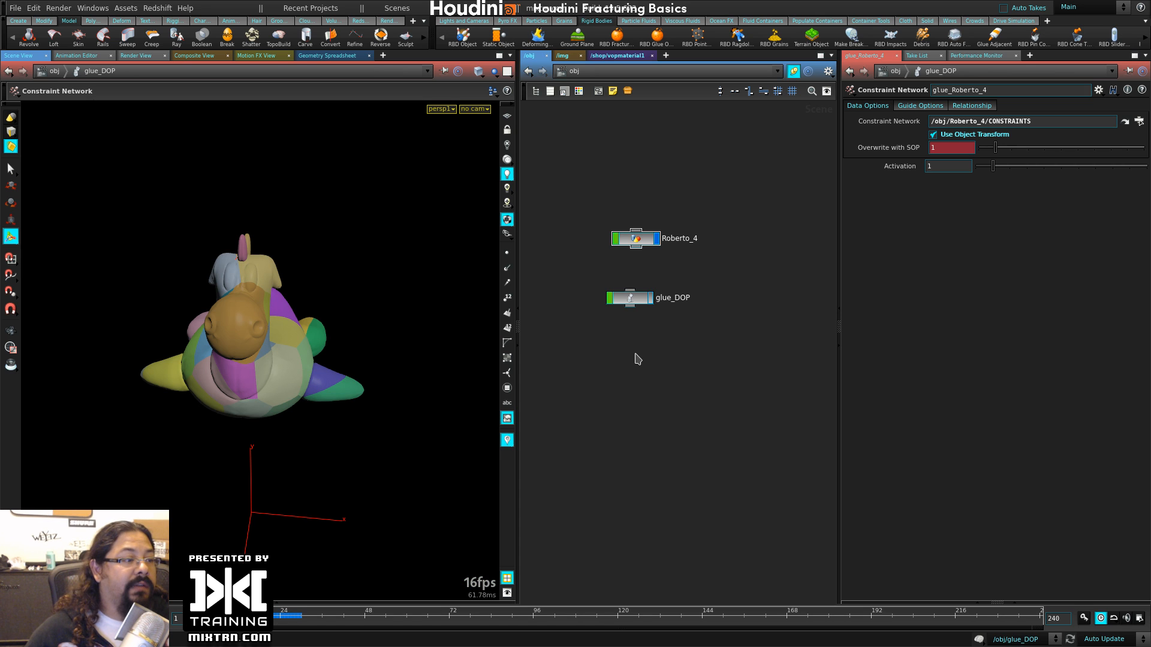
double_click(630, 298)
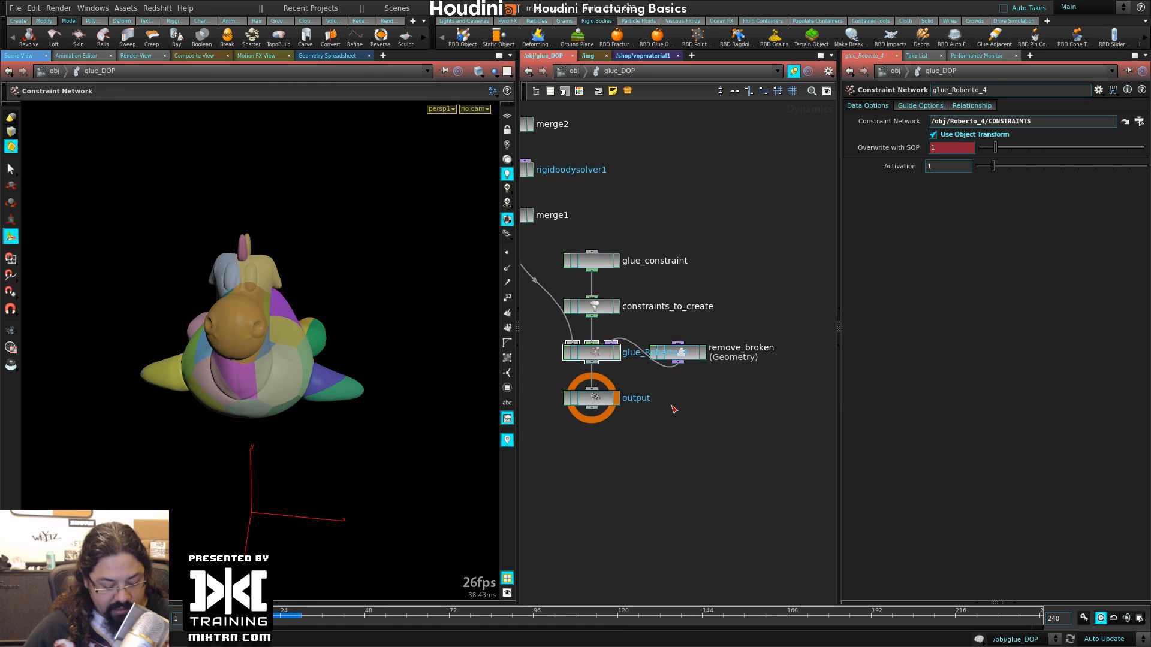
key(l)
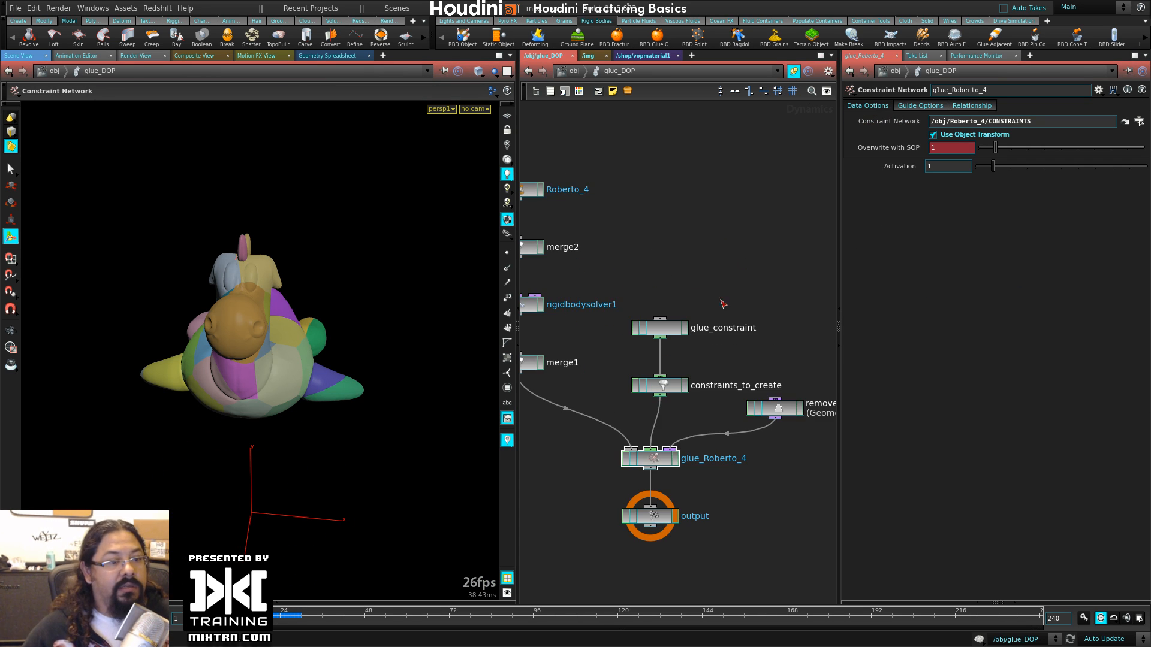
key(u)
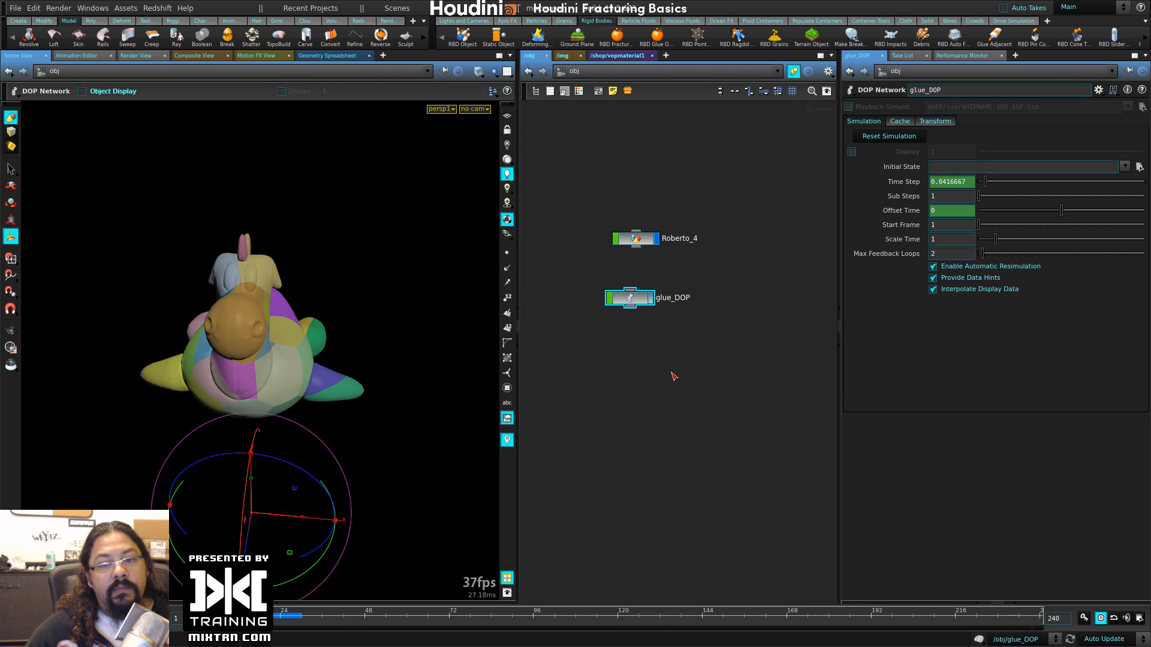
- Shift the glue_DOP node slightly beneath Roberto_4 in the object network and select Roberto_4
drag(631, 301, 649, 303)
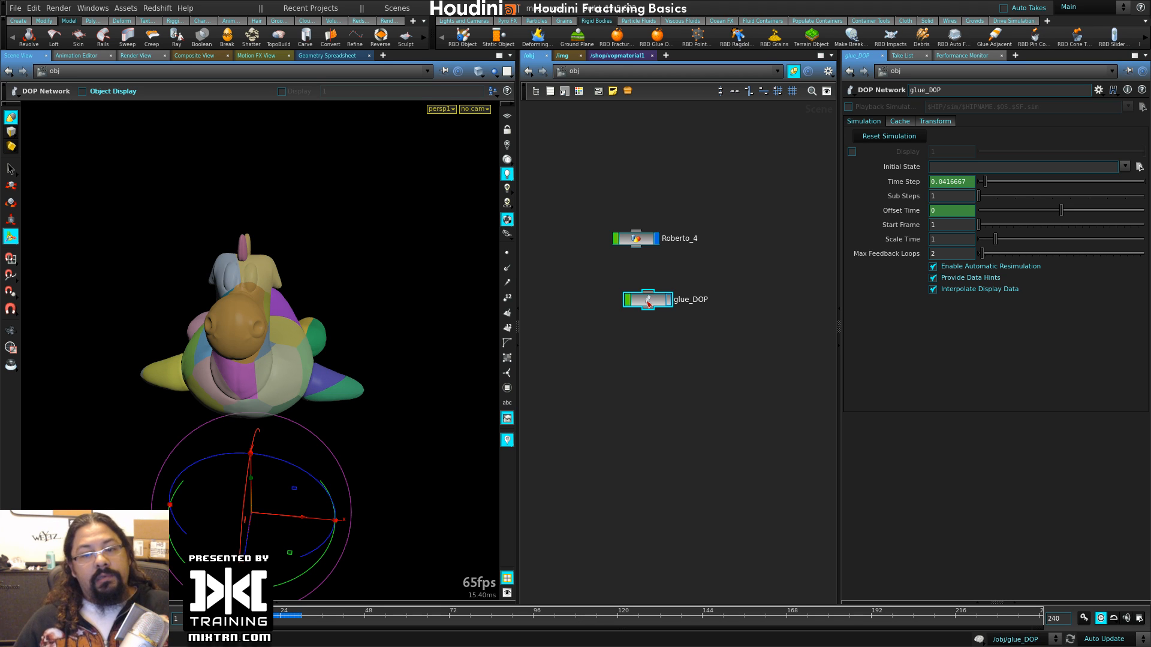
drag(648, 304, 643, 299)
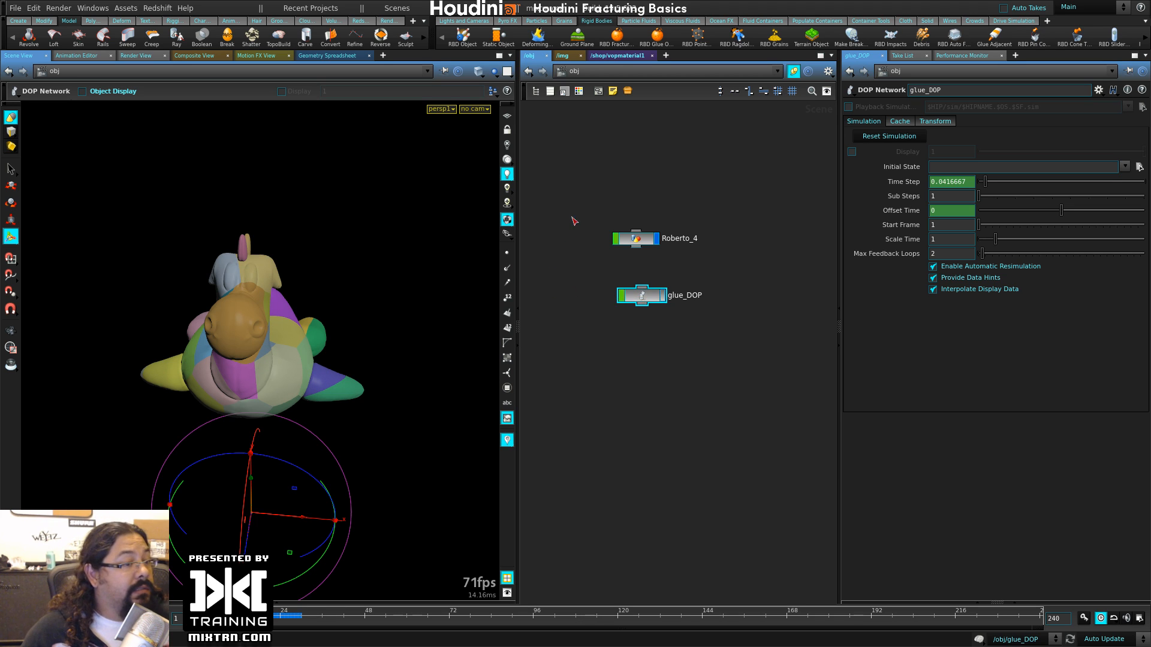
drag(574, 222, 652, 268)
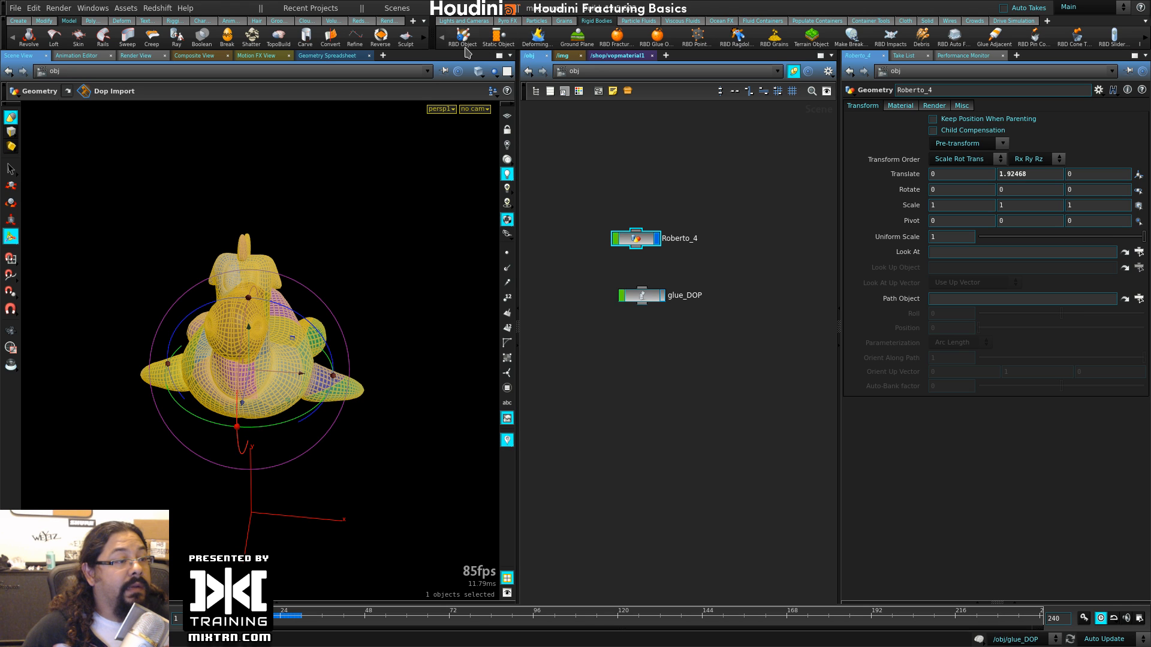
- Insert a Gravity Force between glue_Roberto_4 and output inside glue_DOP, and return to the object level
double_click(643, 295)
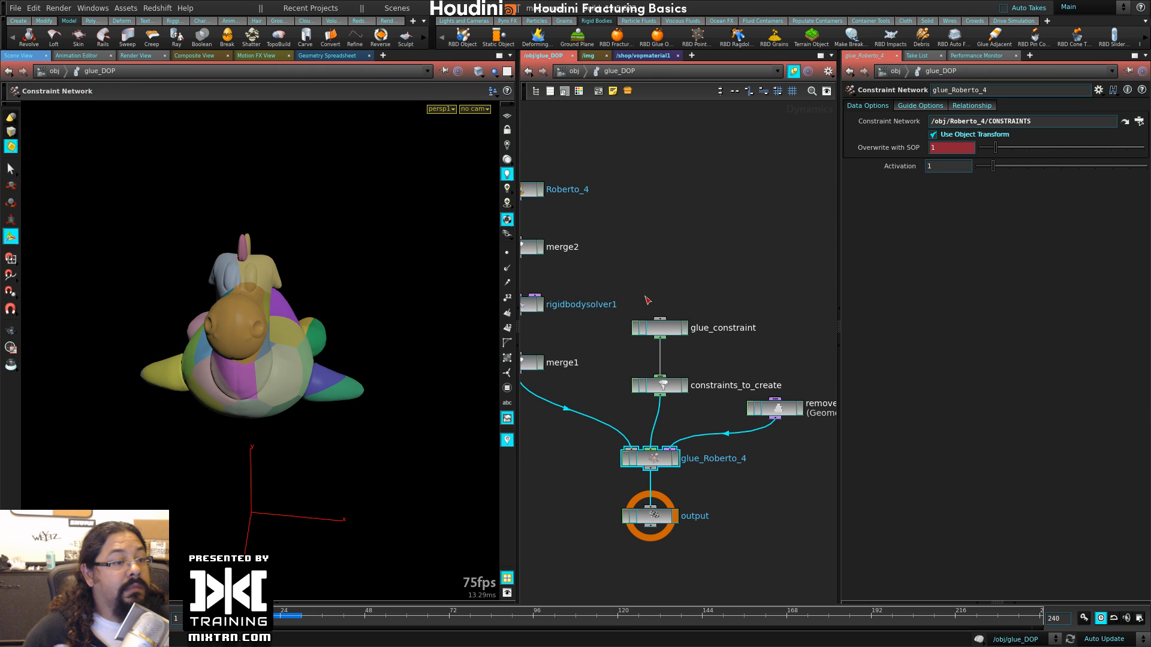
middle_drag(634, 280, 721, 278)
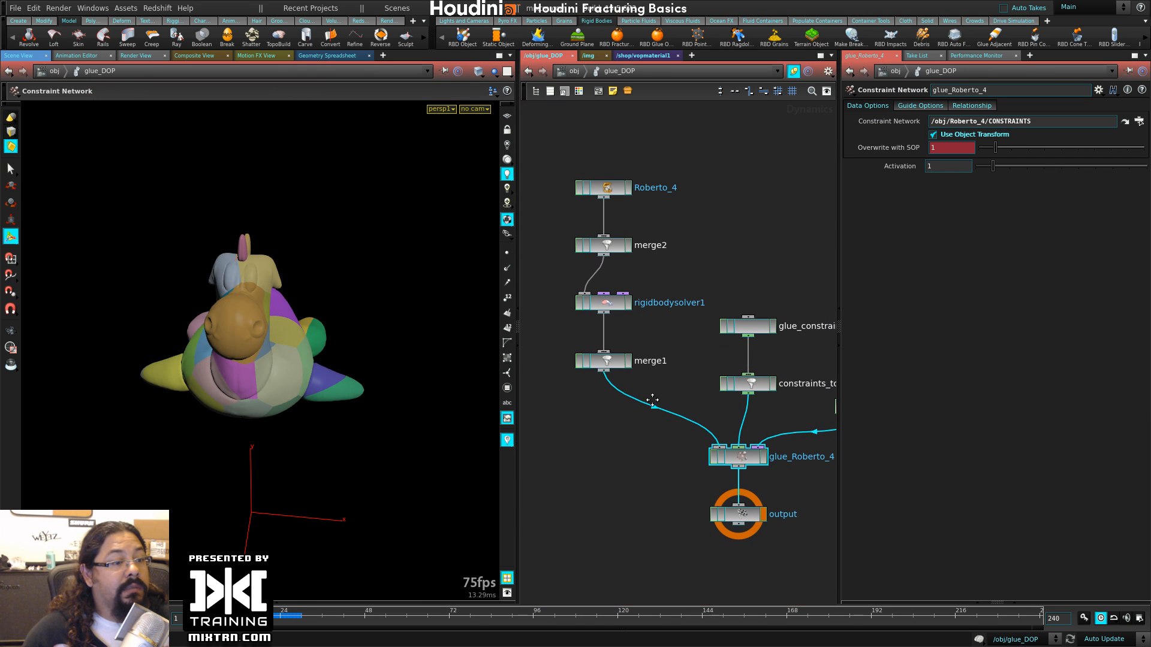
middle_drag(653, 400, 601, 264)
drag(682, 379, 682, 440)
key(Tab)
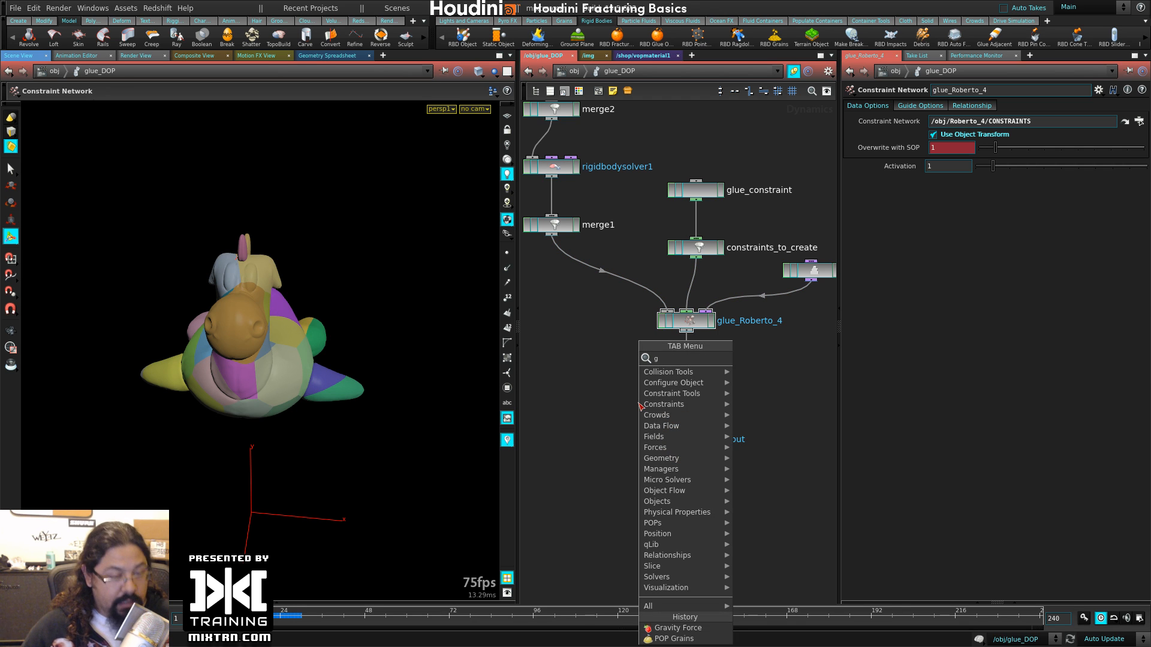
text(grav)
key(Return)
click(699, 373)
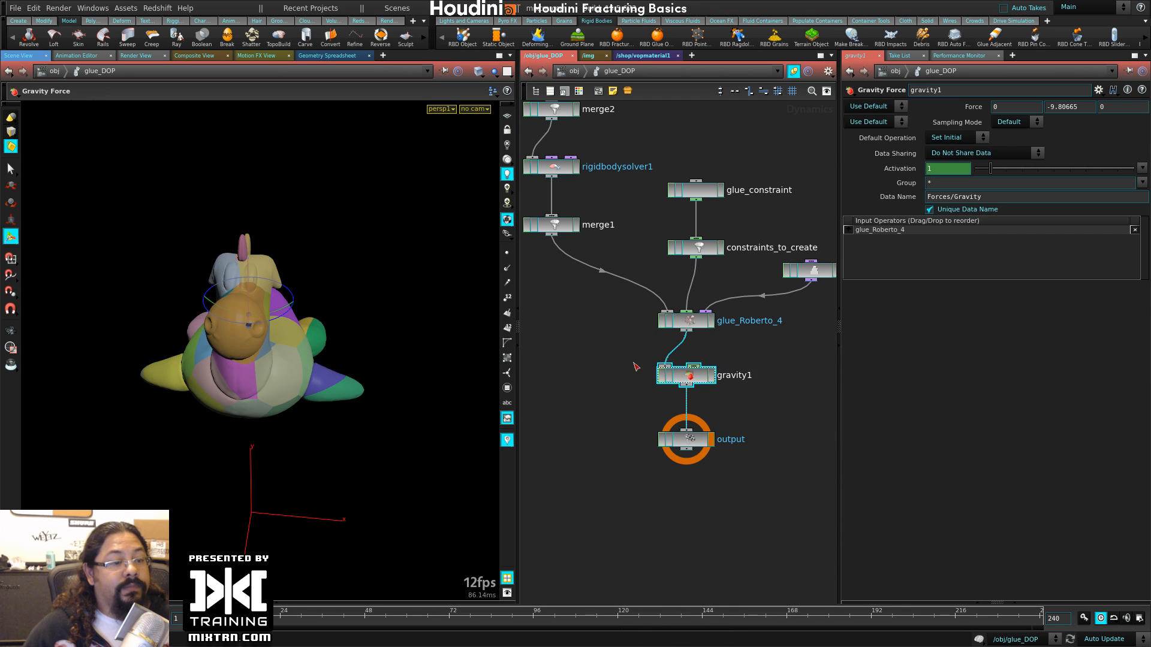
key(u)
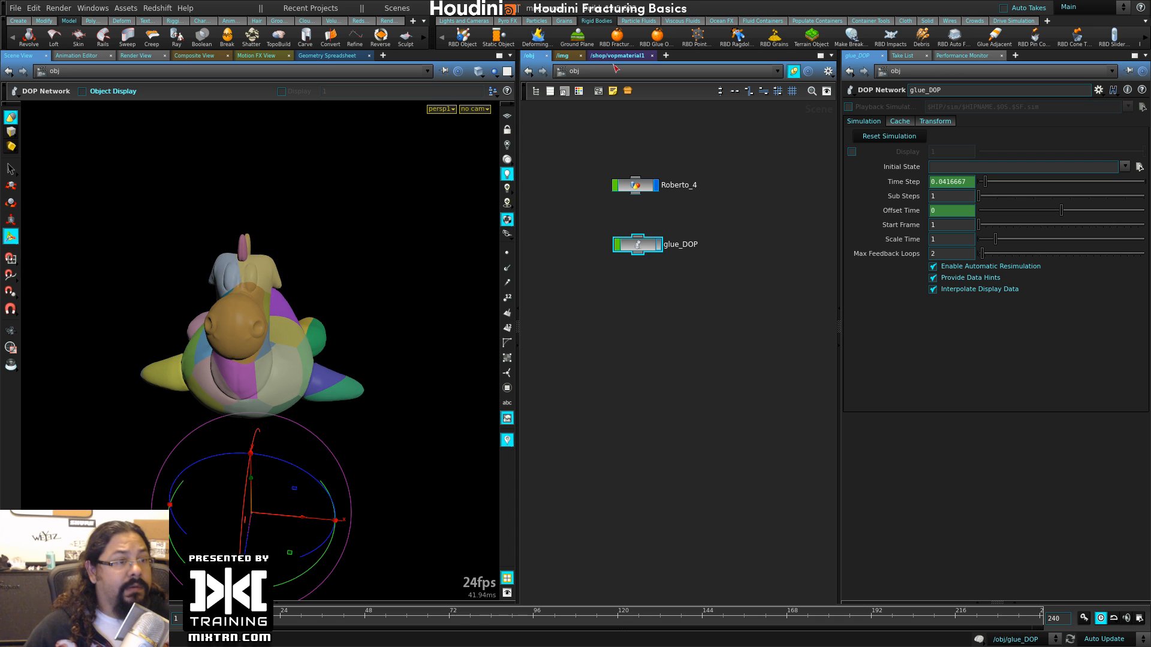
- Add a ground plane to the simulation and play it back to test Roberto_4's fall
click(580, 38)
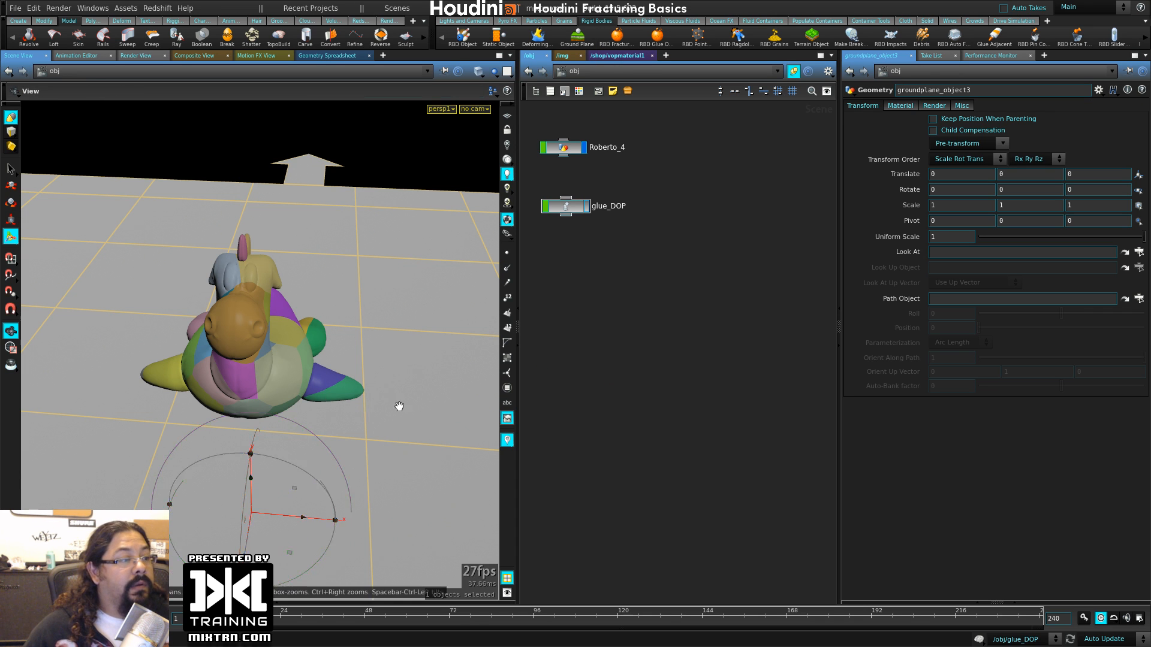
alt+drag(397, 403, 325, 383)
key(Up)
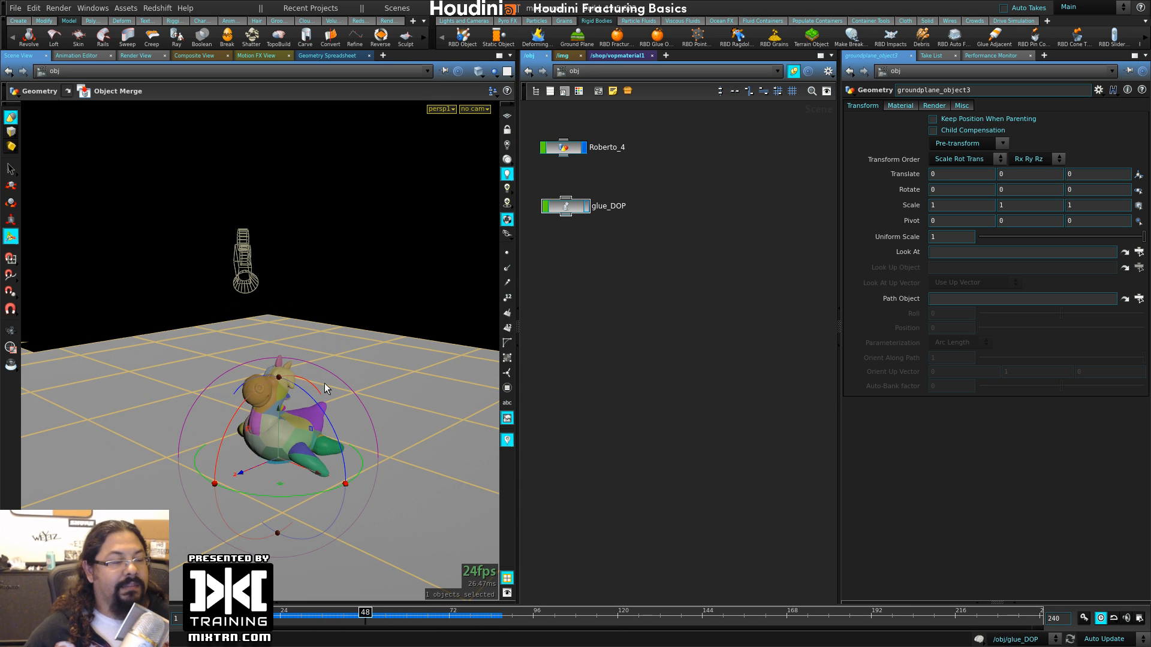
key(ctrl+Up)
key(Up)
key(Up)
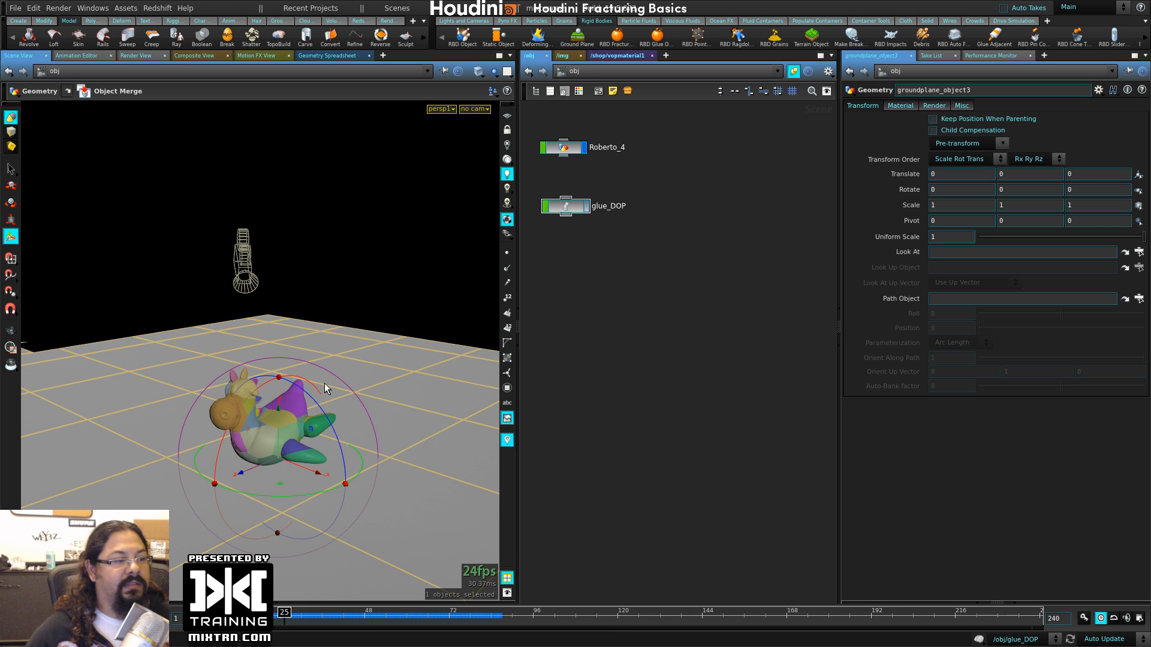
- Examine the toy's impact on the ground plane up close by scrubbing through the early frames
middle_drag(610, 252, 672, 321)
alt+right_drag(335, 420, 342, 517)
alt+middle_drag(342, 517, 381, 422)
drag(306, 614, 270, 615)
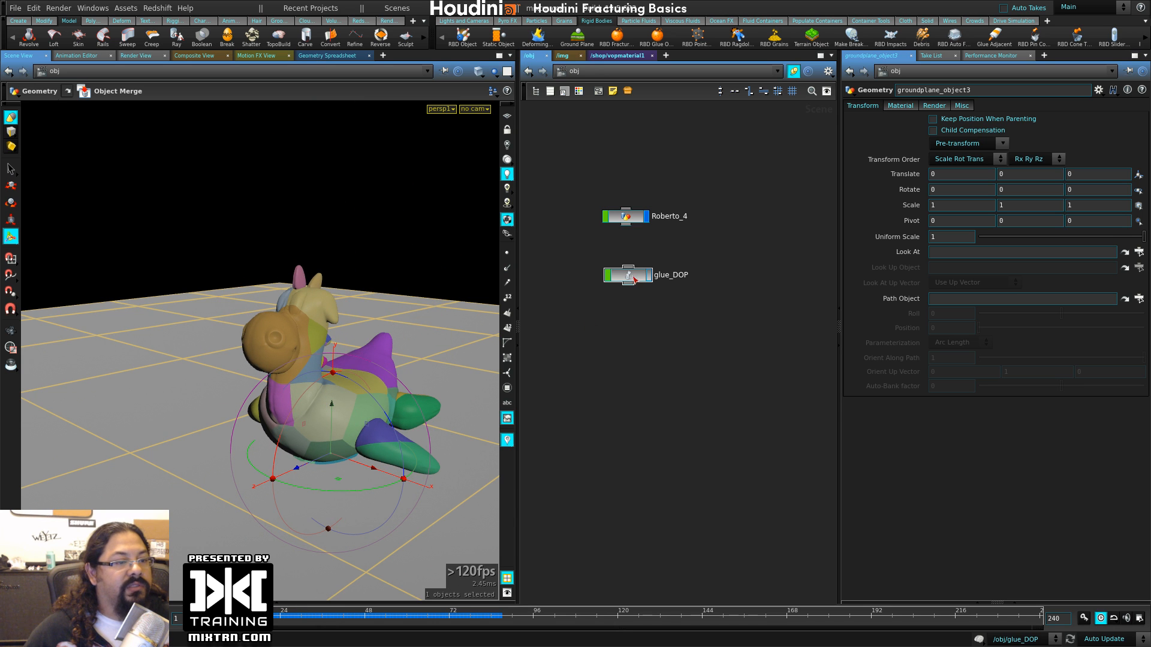
- Lay out the nodes in glue_DOP again with the ground plane included, and return to the object level
double_click(635, 279)
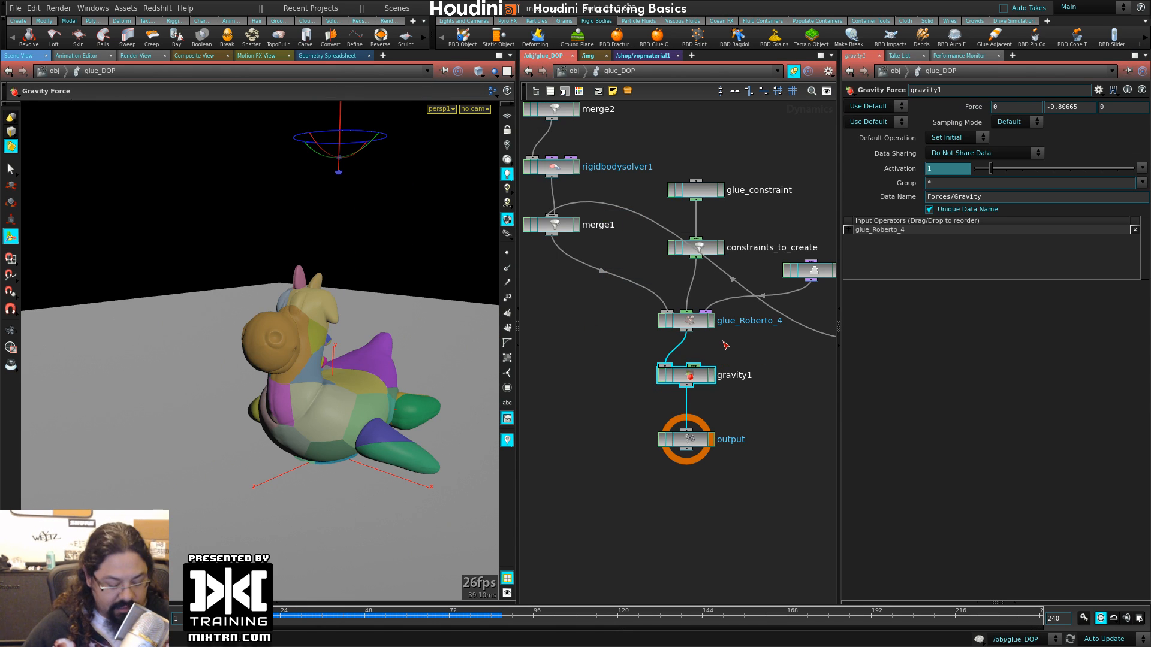
key(l)
middle_drag(679, 349, 701, 345)
key(u)
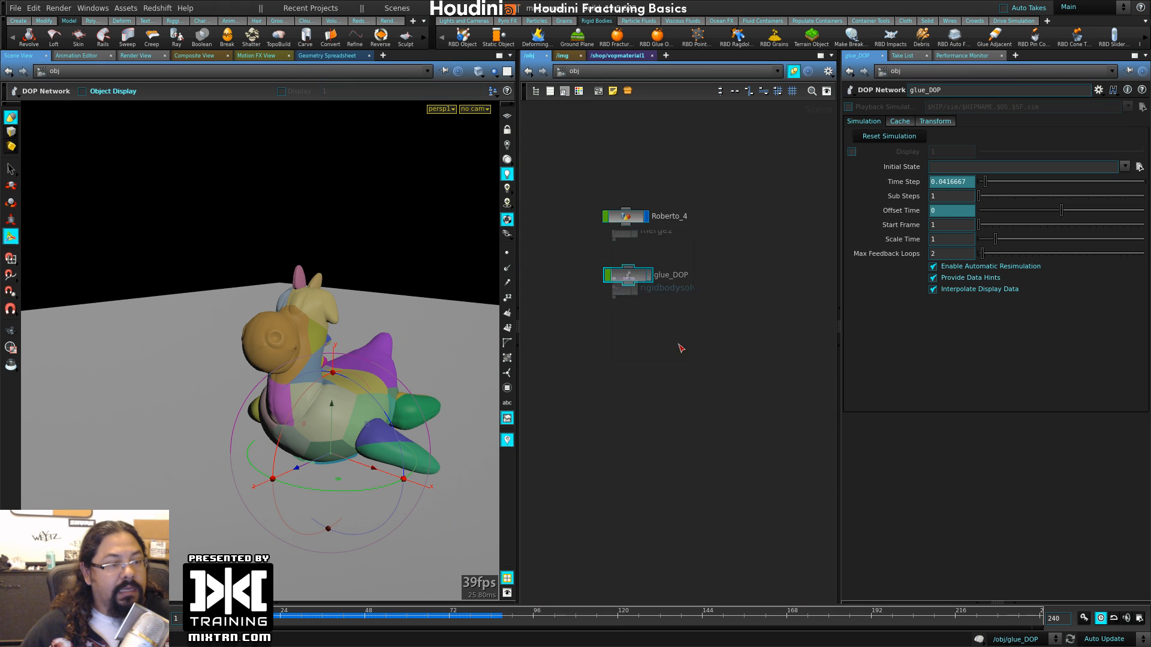
- Rewind to the start and display connectadjacentpieces1 in Roberto_4's network to examine the connections between the pieces
double_click(625, 215)
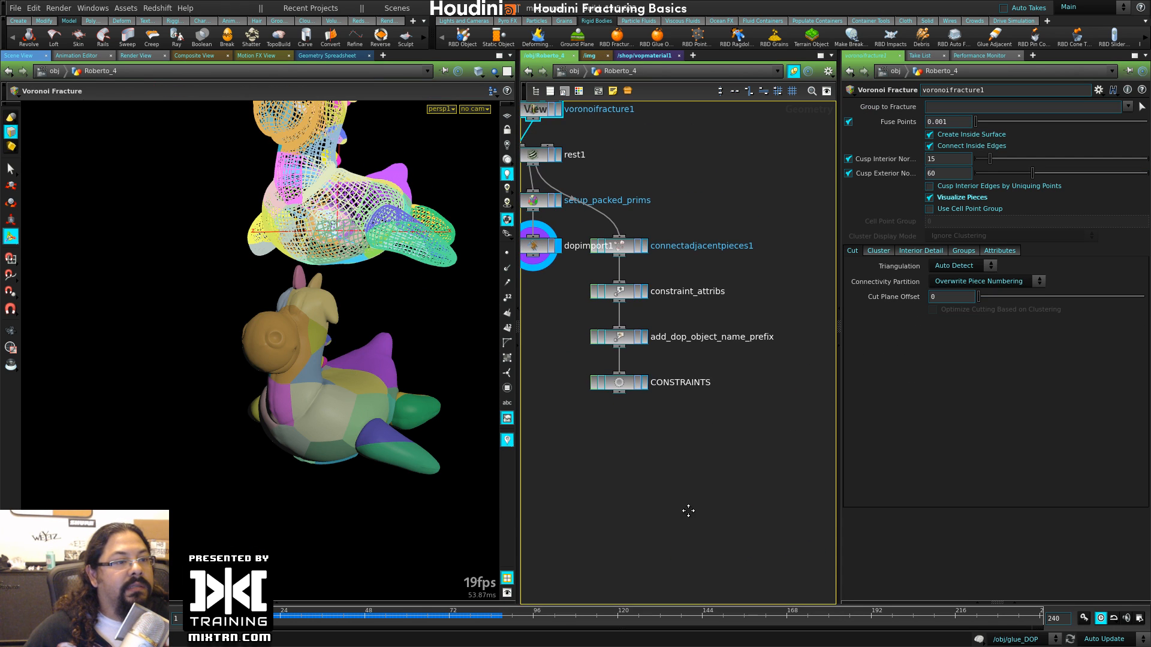
middle_drag(597, 475, 668, 525)
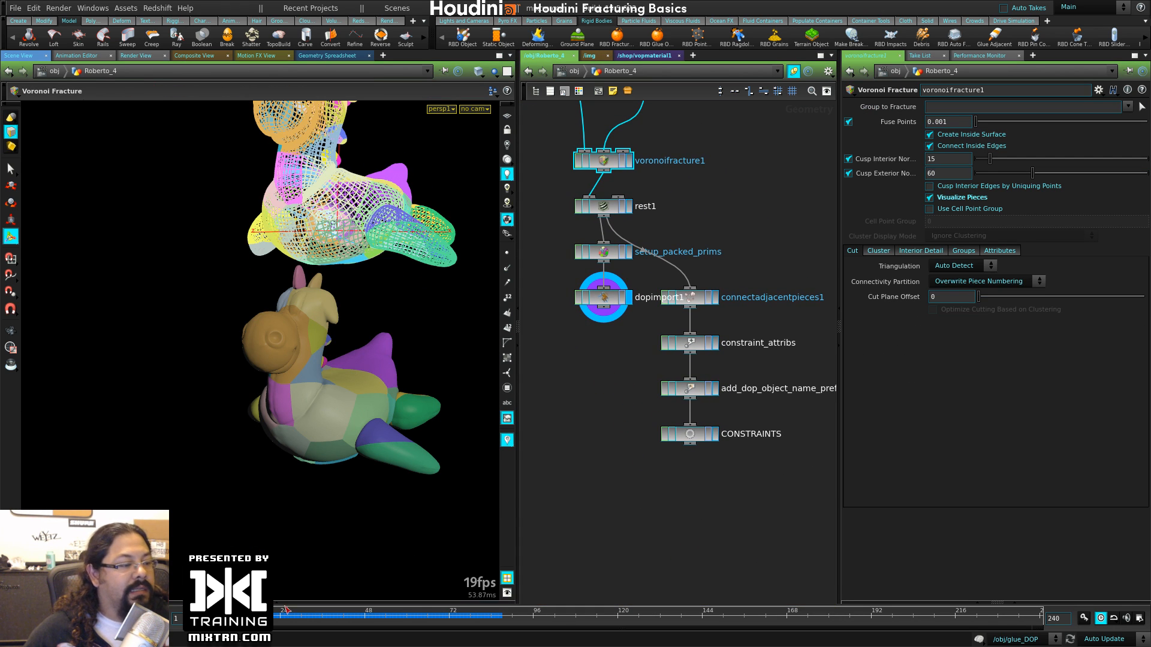
click(12, 618)
click(714, 303)
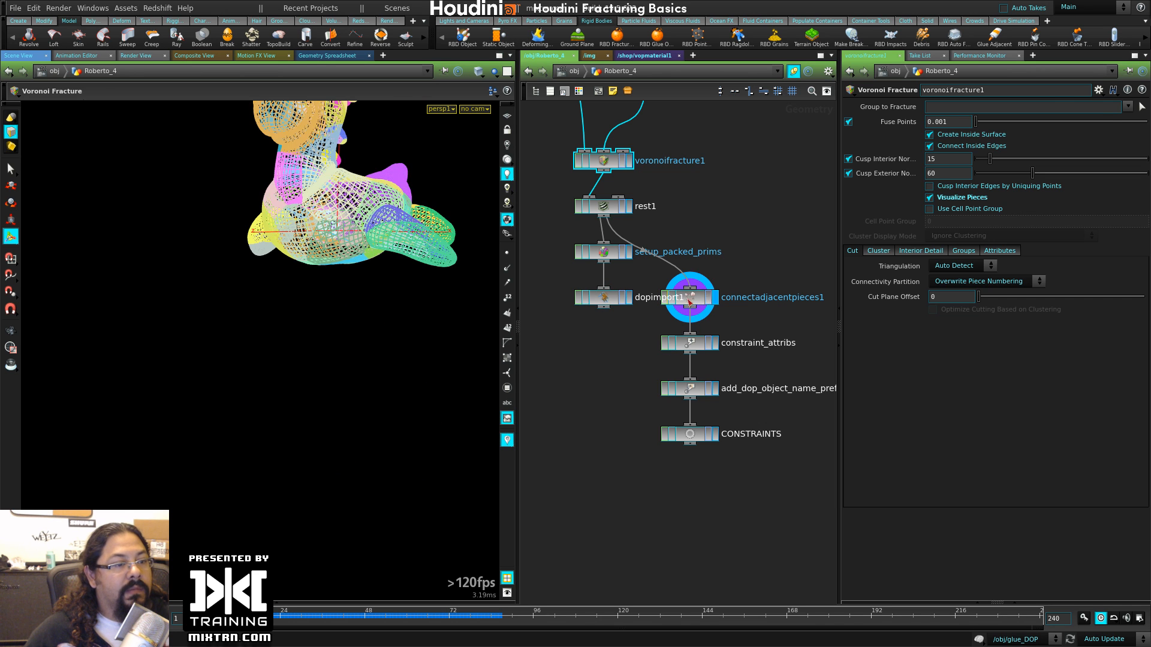
alt+middle_drag(388, 291, 334, 442)
alt+drag(333, 442, 187, 434)
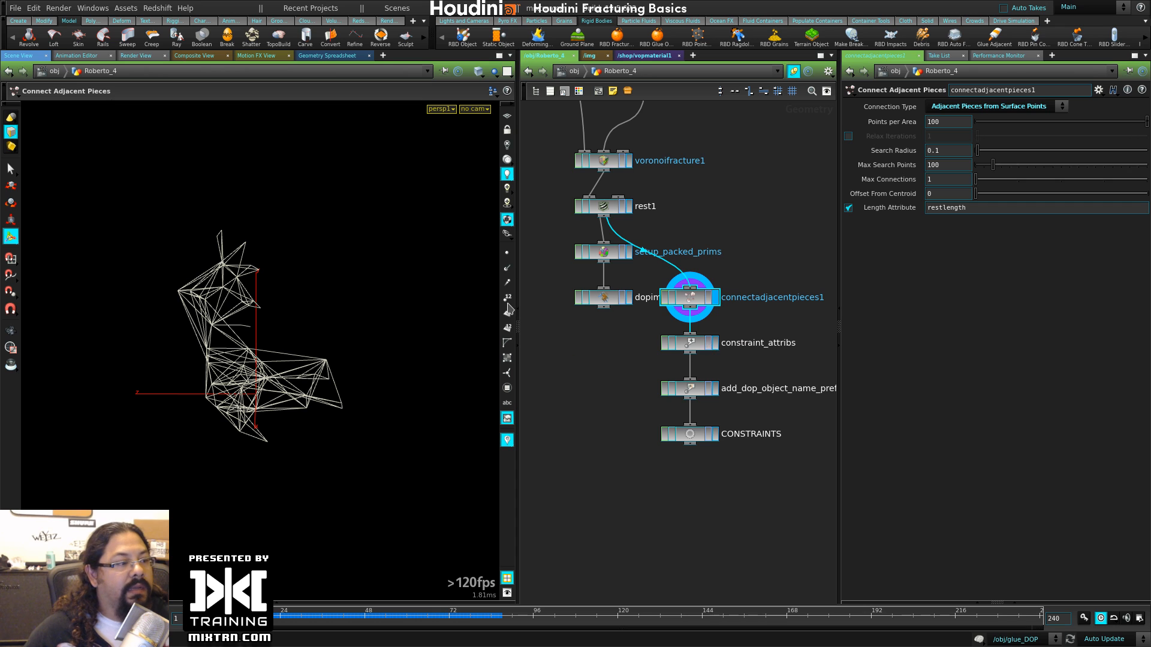
- Move the chain from connectadjacentpieces1 to CONSTRAINTS away from dopimport1, and return to the object level
drag(747, 477, 659, 287)
middle_drag(659, 286, 734, 368)
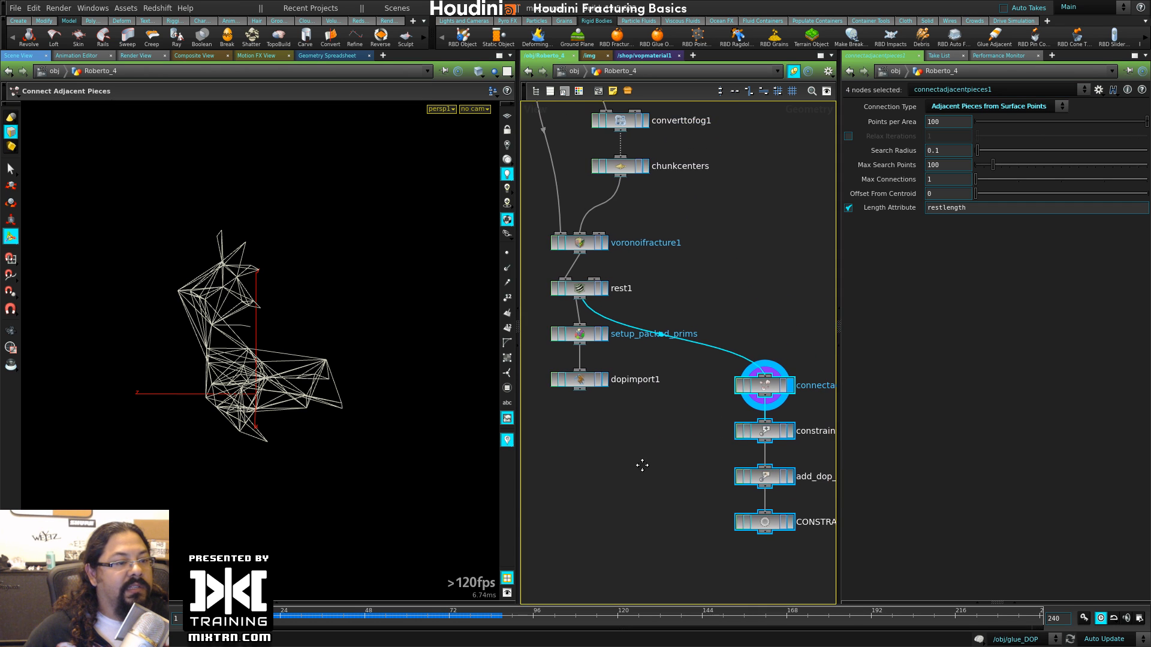
key(u)
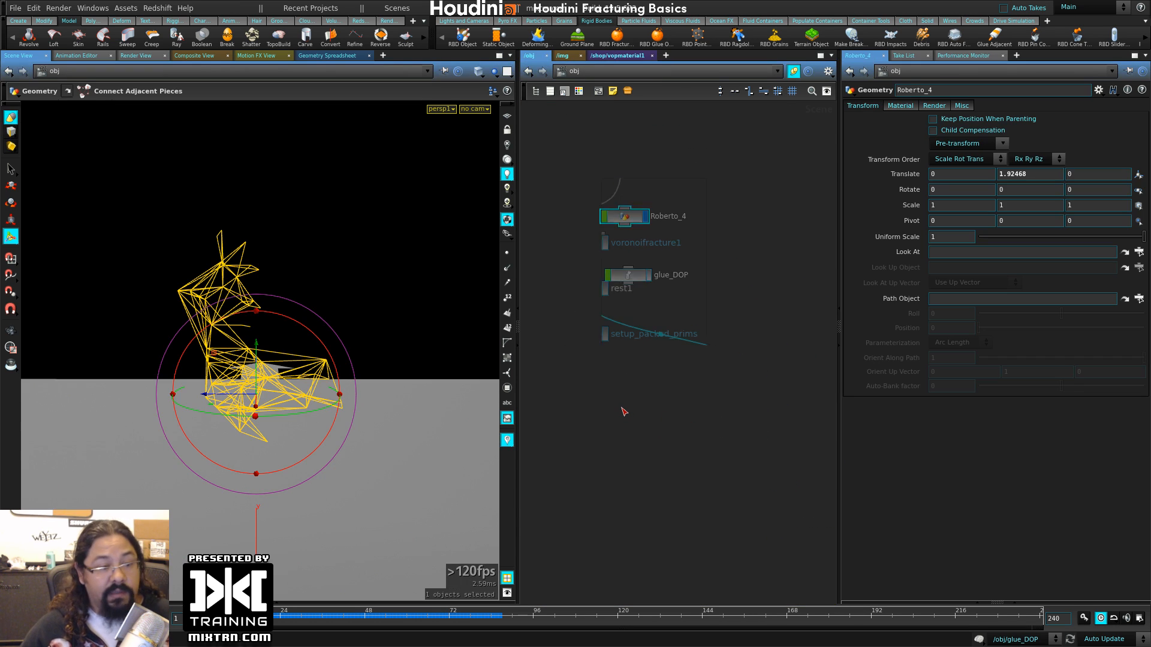
- Set the display back to dopimport1 inside Roberto_4 and return to the object level
double_click(626, 219)
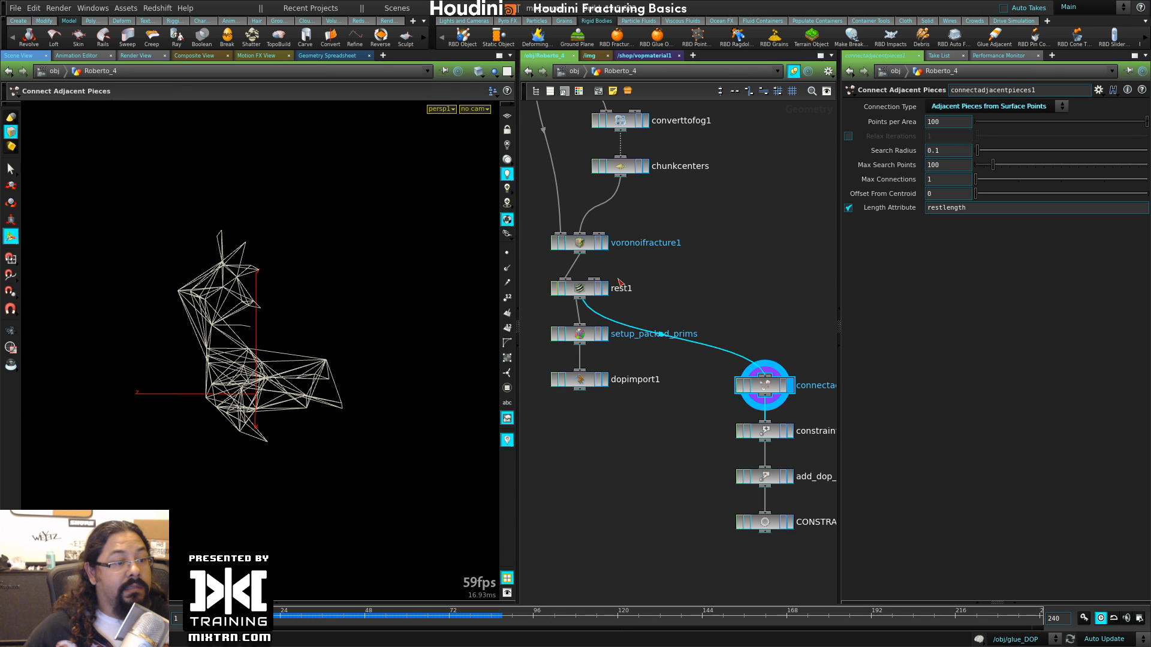
click(607, 382)
key(u)
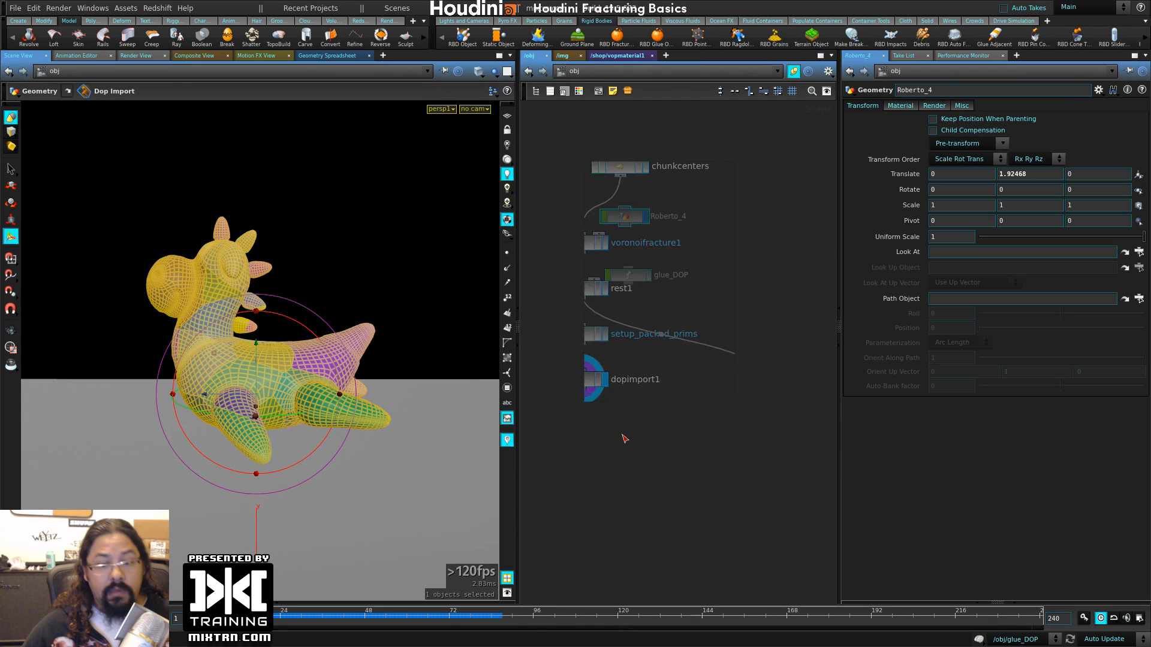
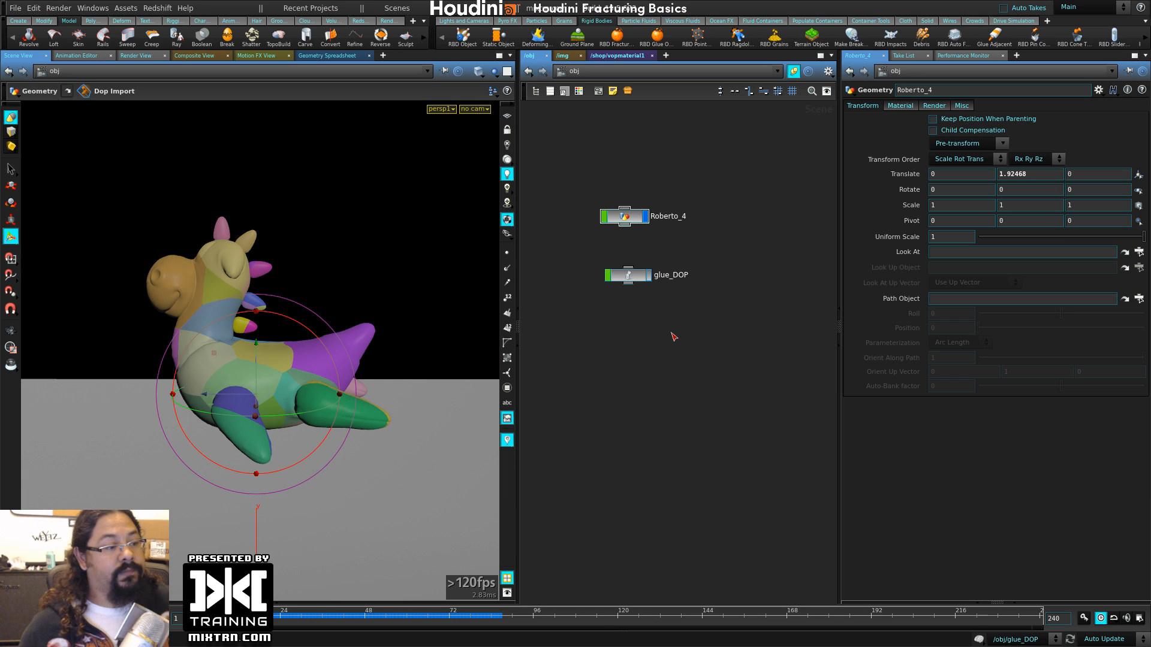
- Replay the Roberto_4 simulation from the start at object level and examine how the toy meets the ground
drag(629, 222, 635, 224)
key(Up)
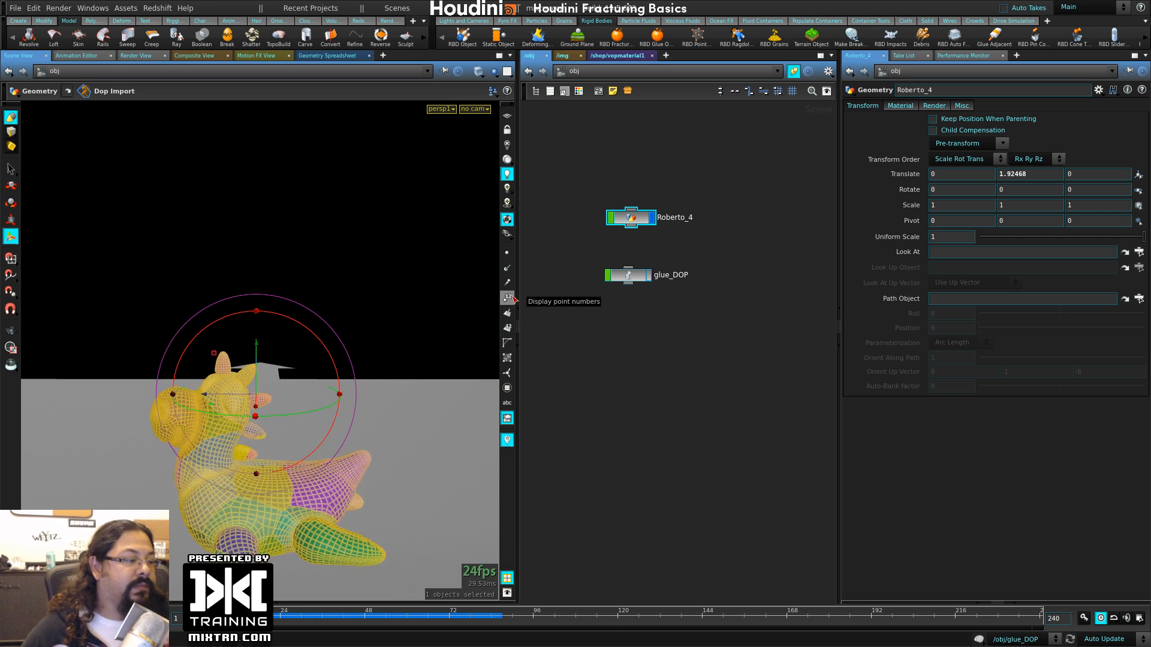
key(Up)
alt+middle_drag(349, 472, 336, 337)
alt+drag(335, 337, 352, 379)
alt+right_drag(352, 379, 360, 383)
- Look briefly inside Roberto_4, and open the glue_Roberto_4 constraint network's settings inside glue_DOP
double_click(630, 220)
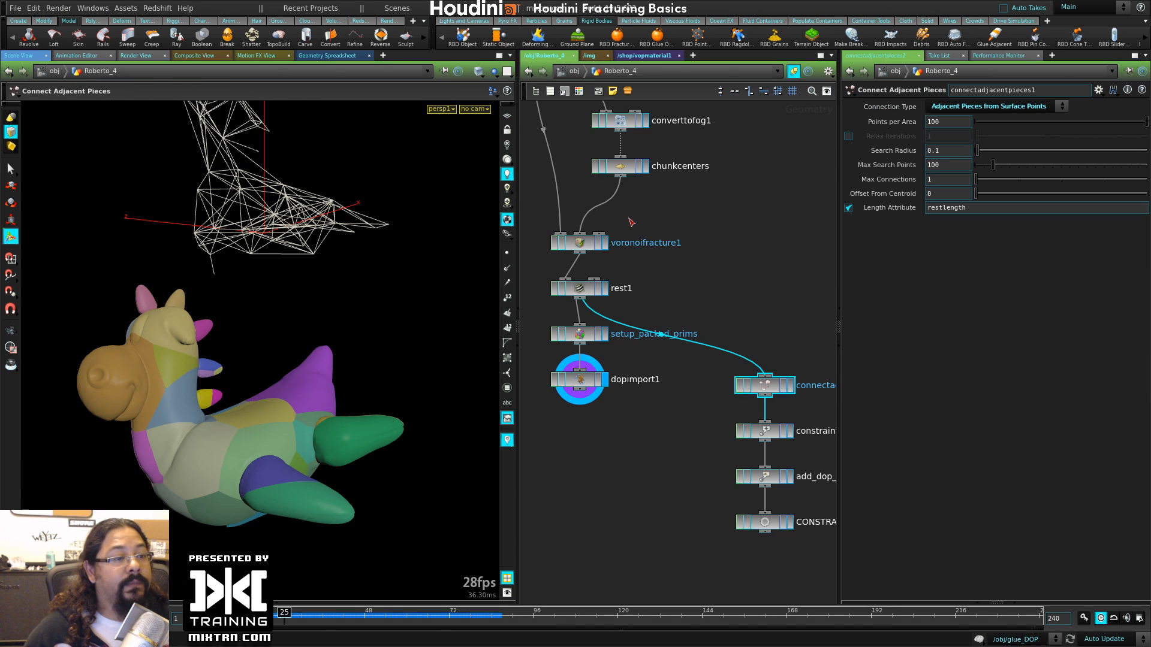
click(737, 277)
key(u)
double_click(633, 271)
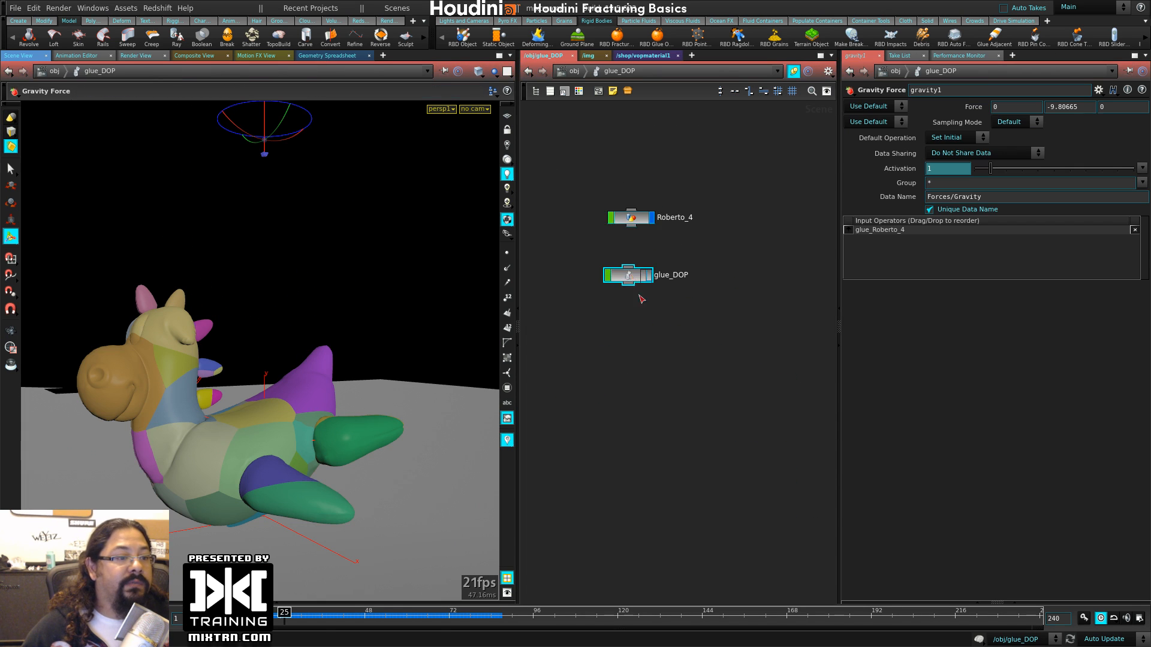
middle_drag(630, 453, 605, 402)
scroll(609, 403, down, 3)
middle_drag(763, 414, 694, 428)
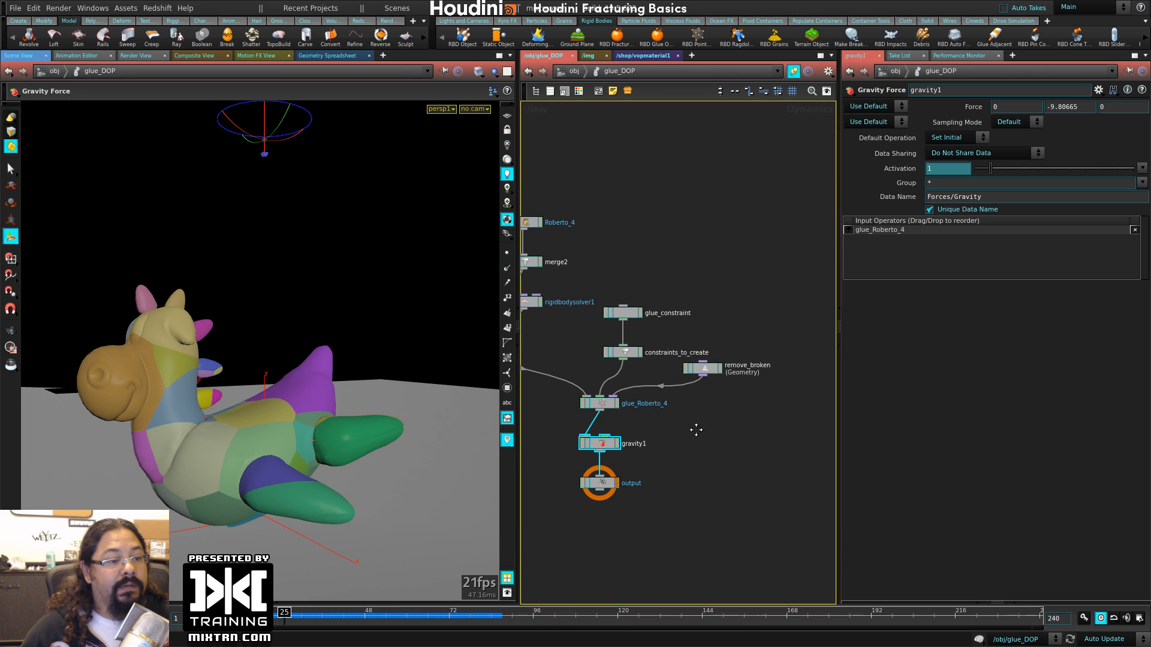
click(639, 408)
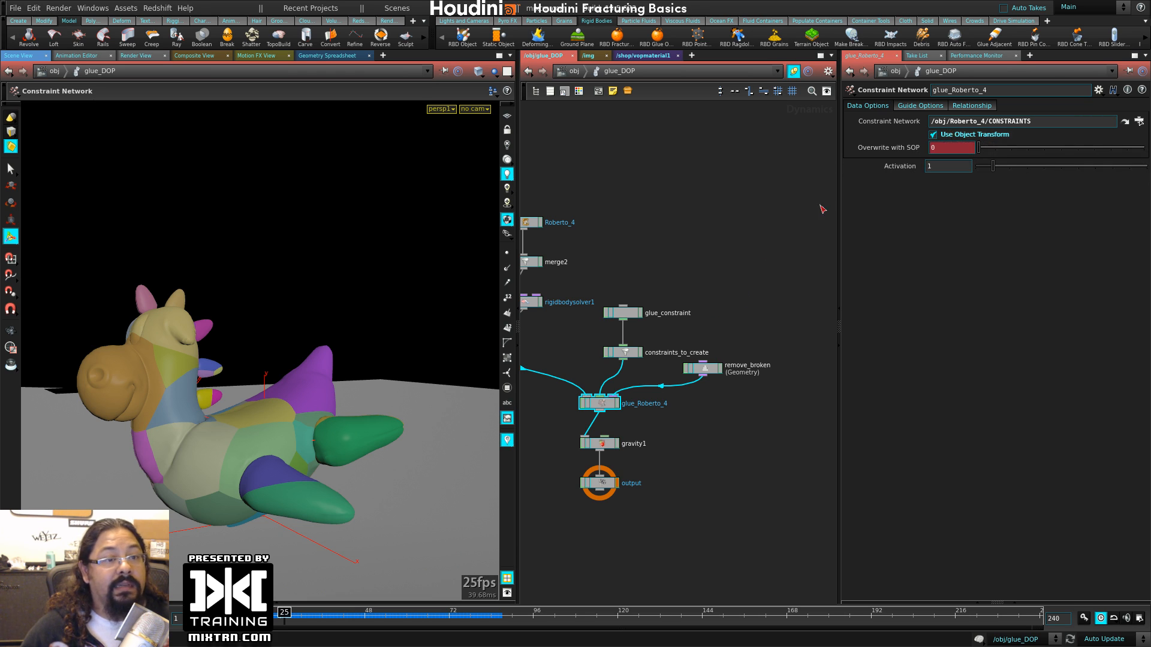
- Display connectadjacentpieces1 inside Roberto_4 and examine its connection lines relative to the ground at object level
key(u)
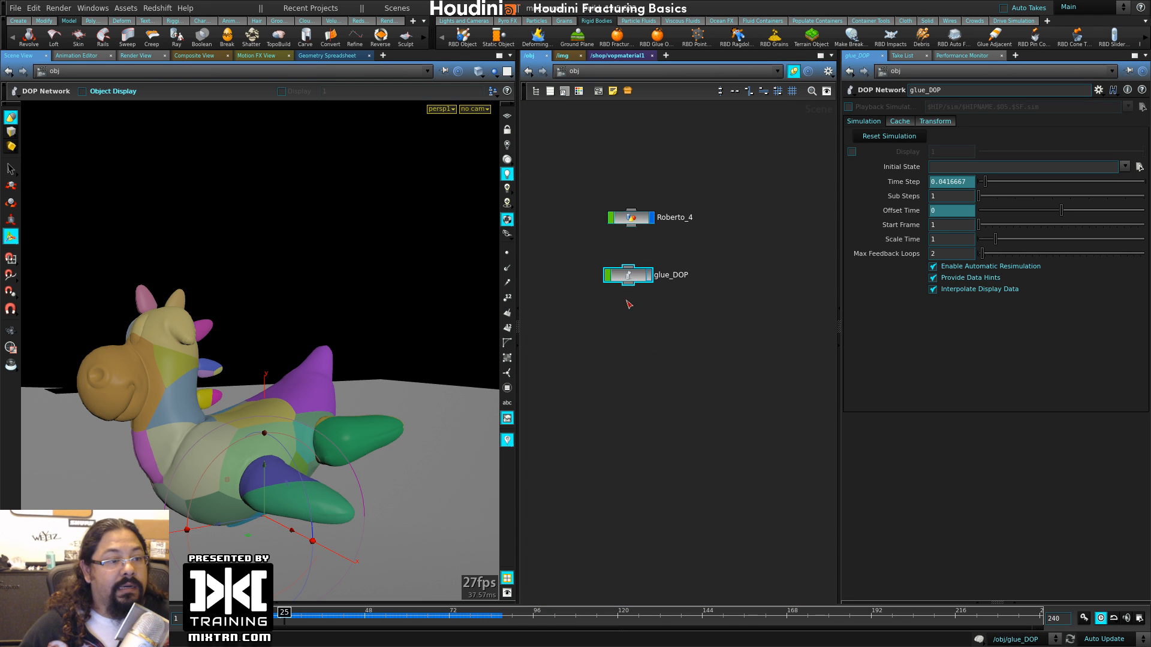
double_click(633, 218)
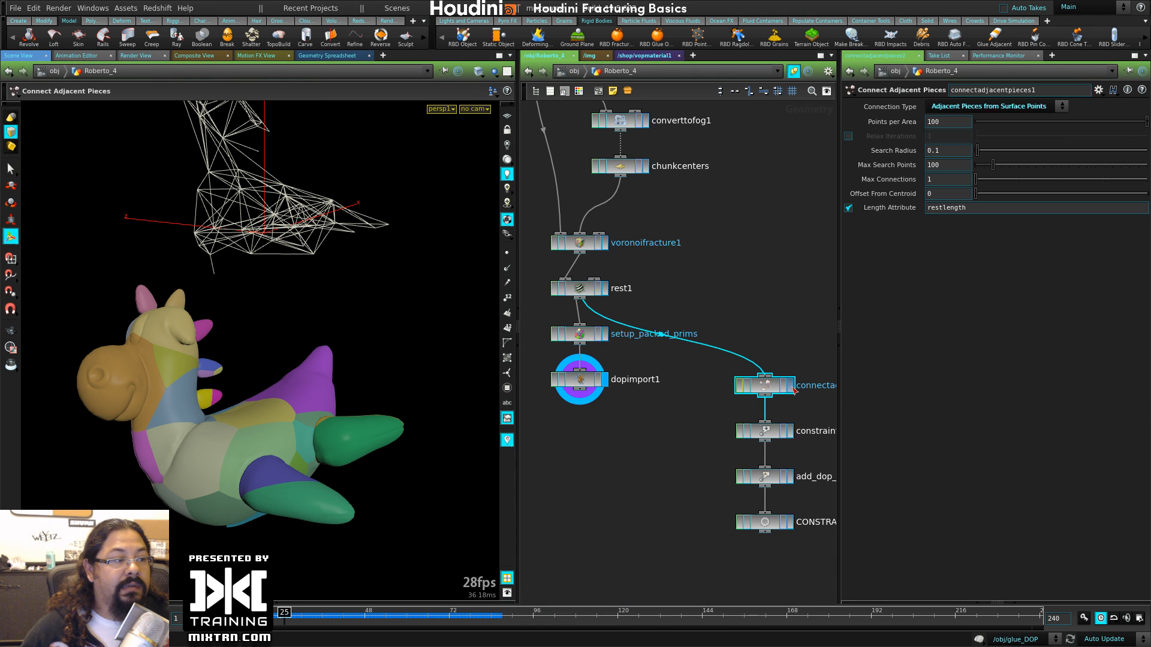
click(787, 386)
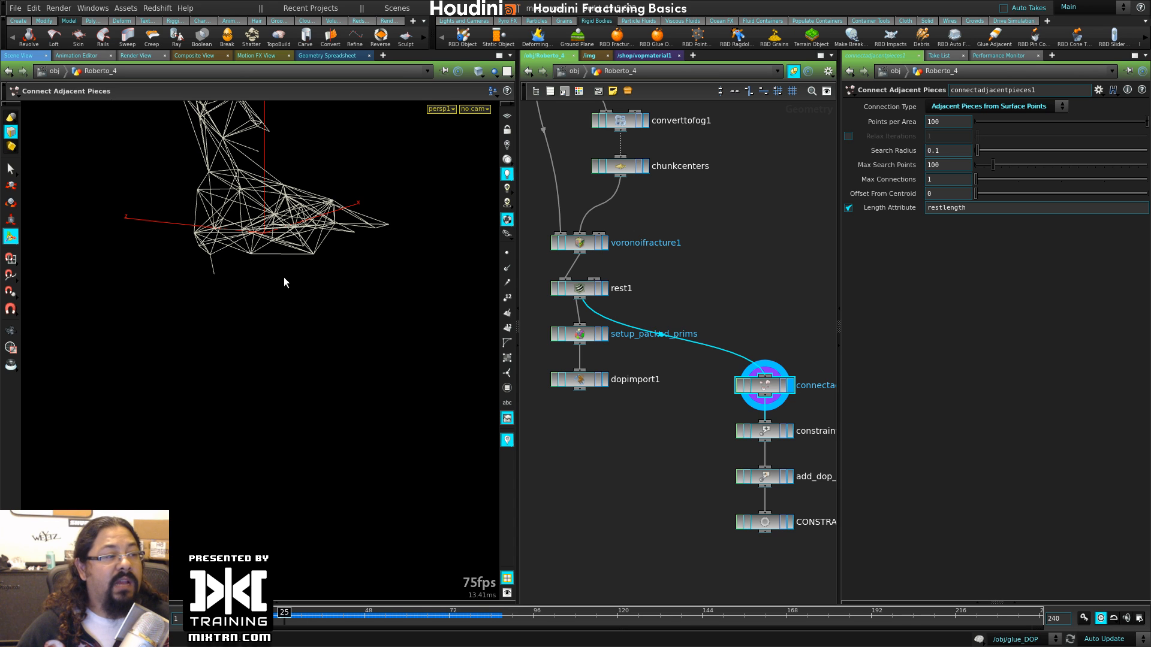
key(u)
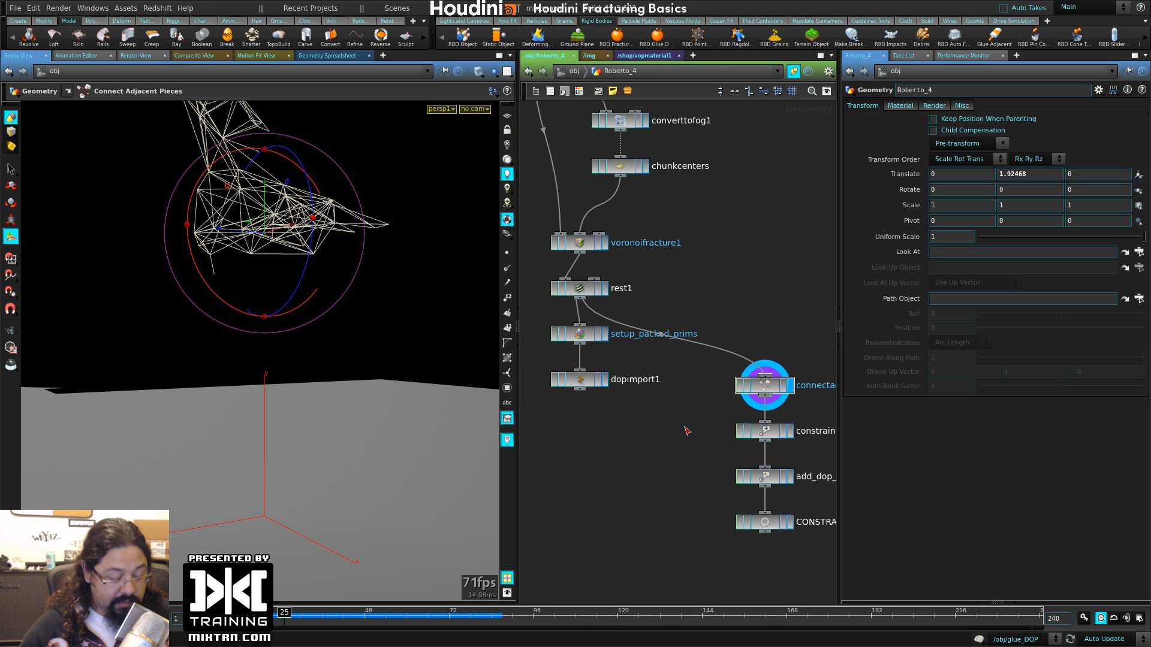
- Make dopimport1 the displayed node in Roberto_4 and return inside glue_DOP
click(605, 385)
key(u)
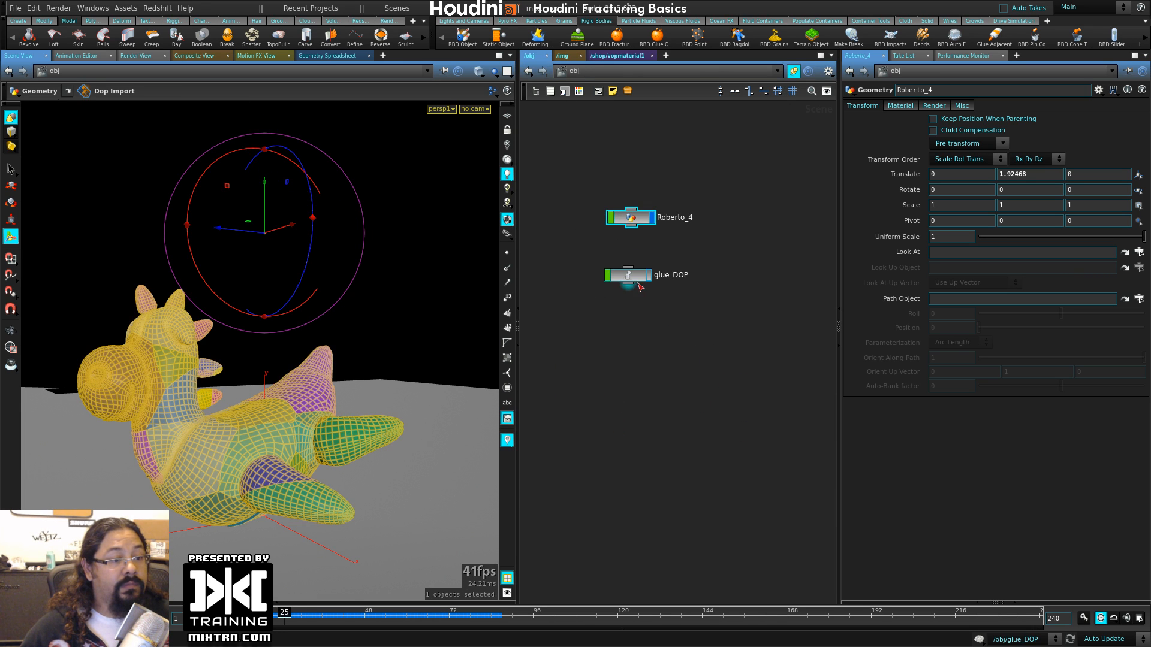
double_click(636, 280)
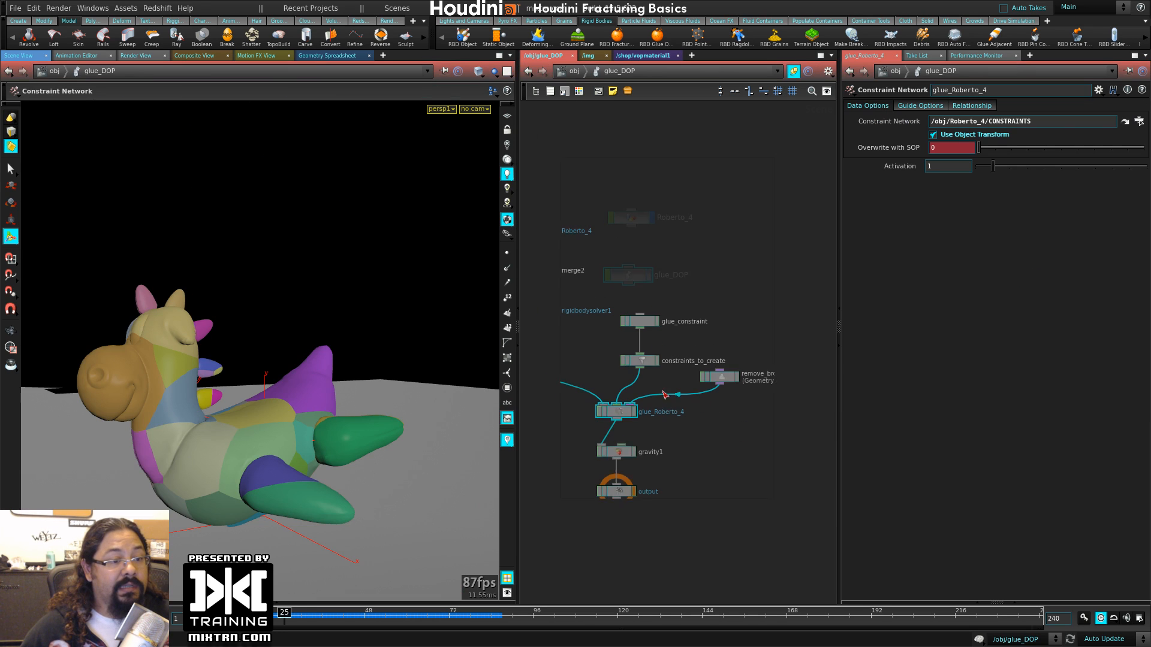
- Turn off Use Object Transform on glue_Roberto_4 and delete the channels on Overwrite with SOP
click(934, 135)
right_click(909, 153)
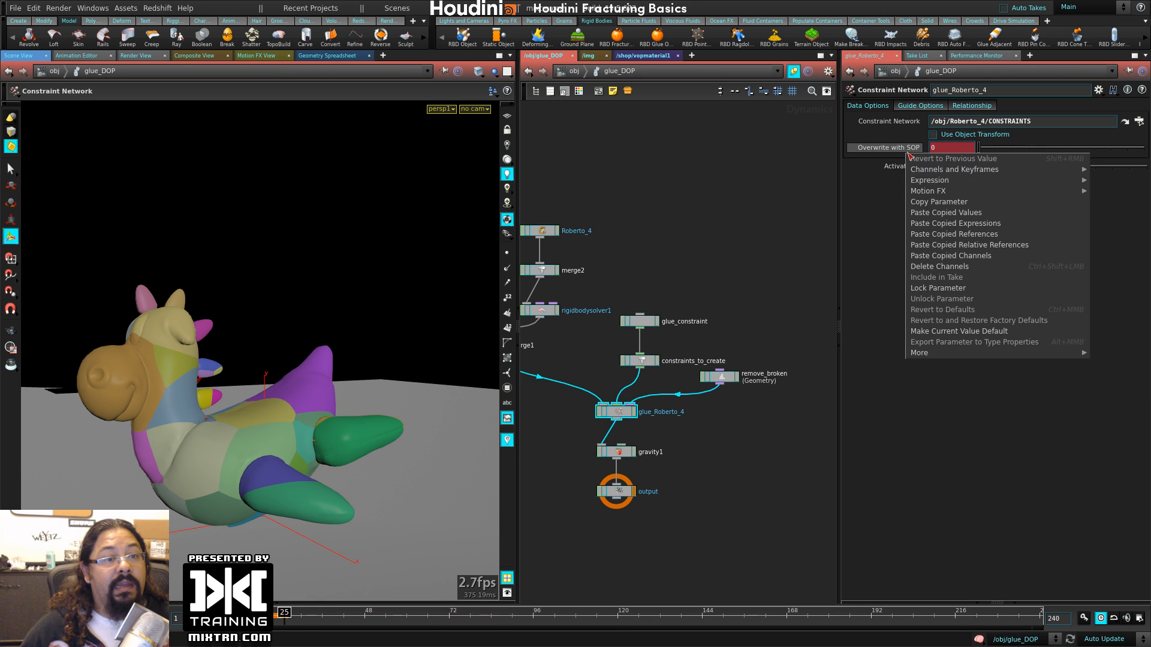
click(935, 267)
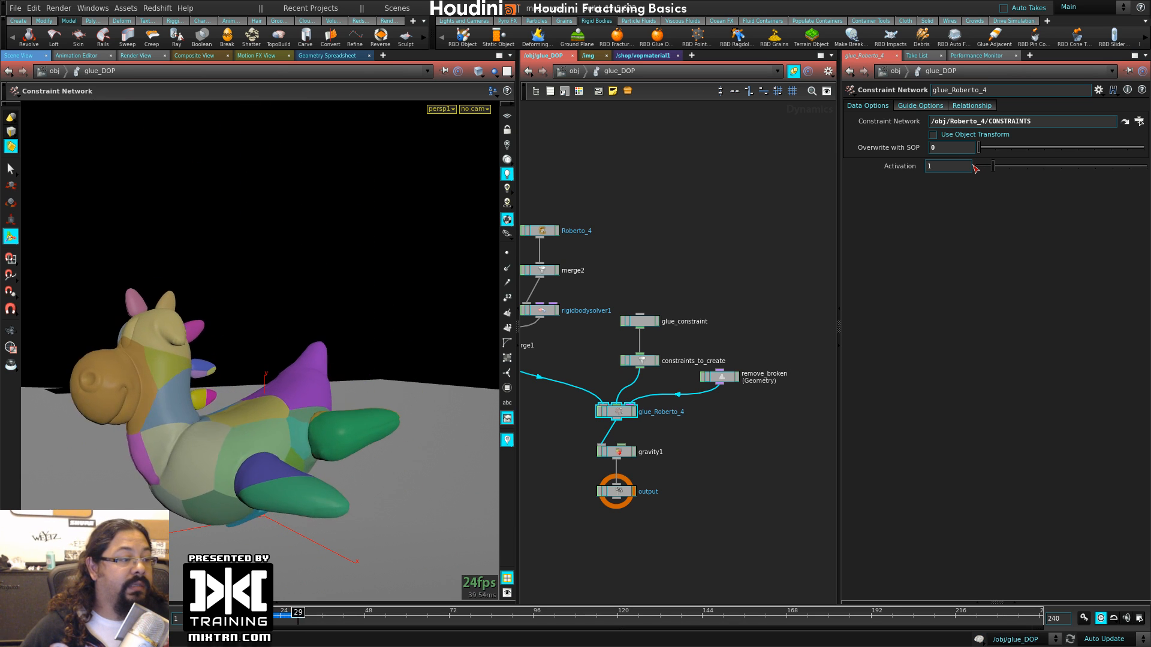
- Test Overwrite with SOP at 1, turn Use Object Transform back on, and return Overwrite with SOP to 0
click(990, 147)
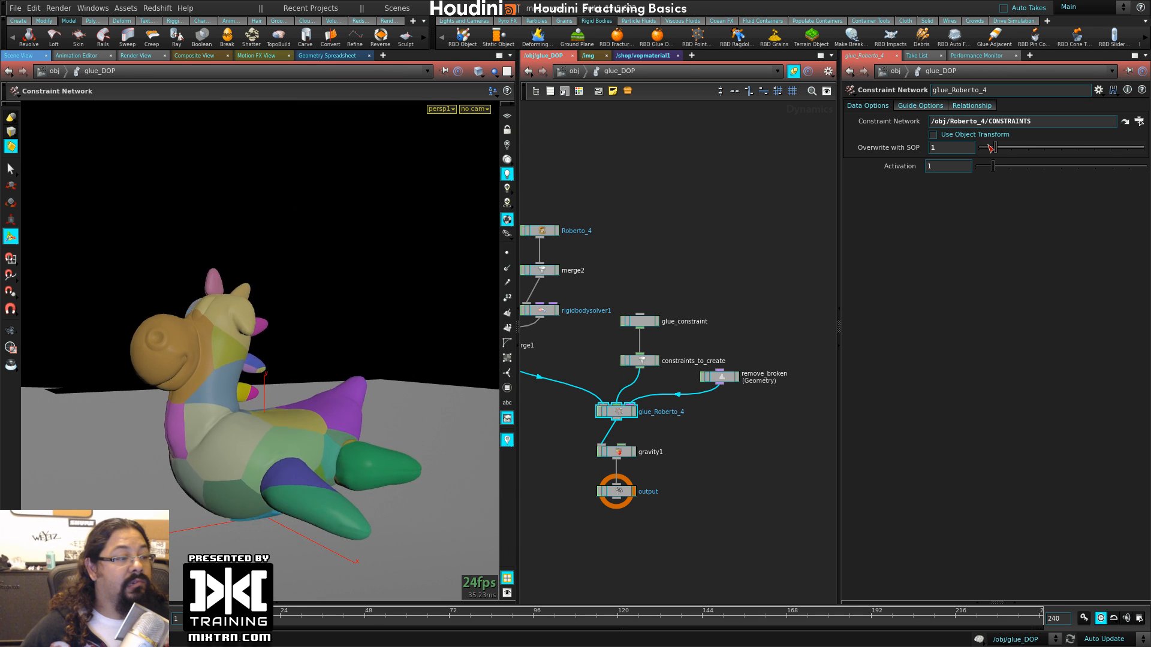
click(960, 135)
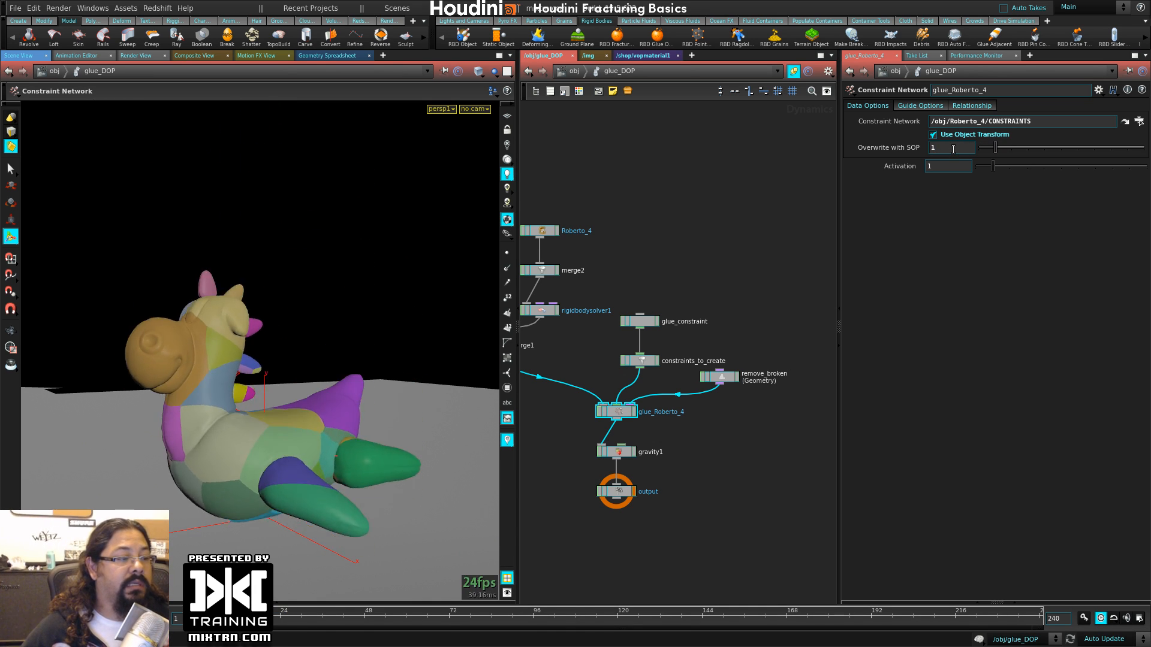
drag(994, 152, 965, 149)
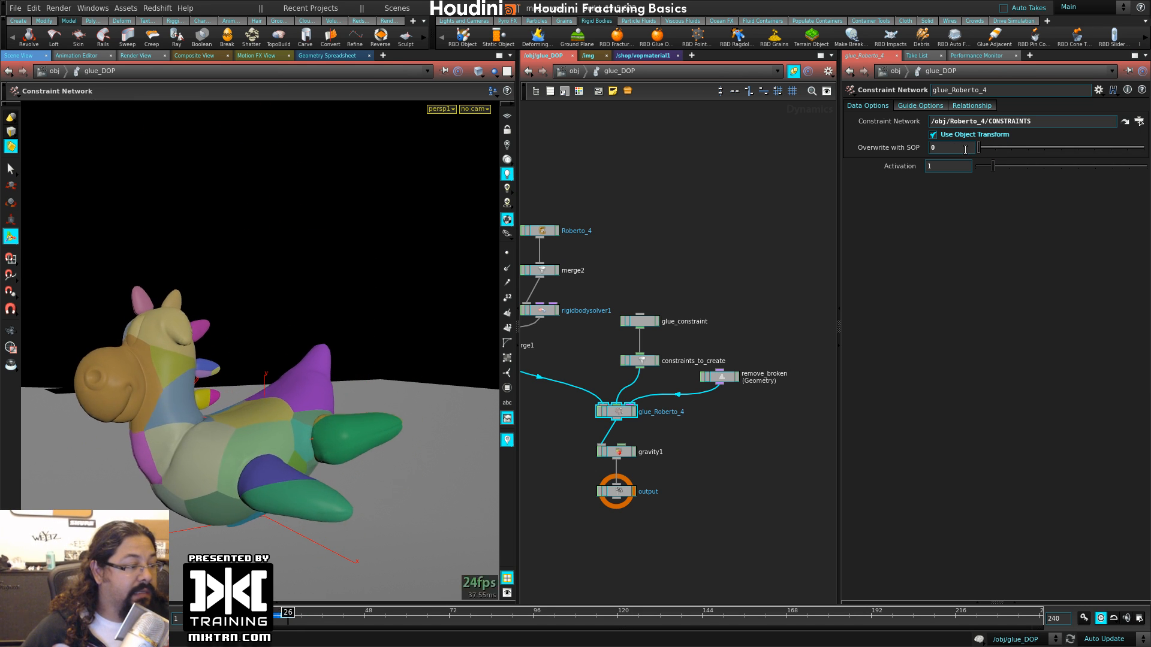
alt+right_drag(234, 488, 322, 527)
alt+drag(321, 527, 314, 460)
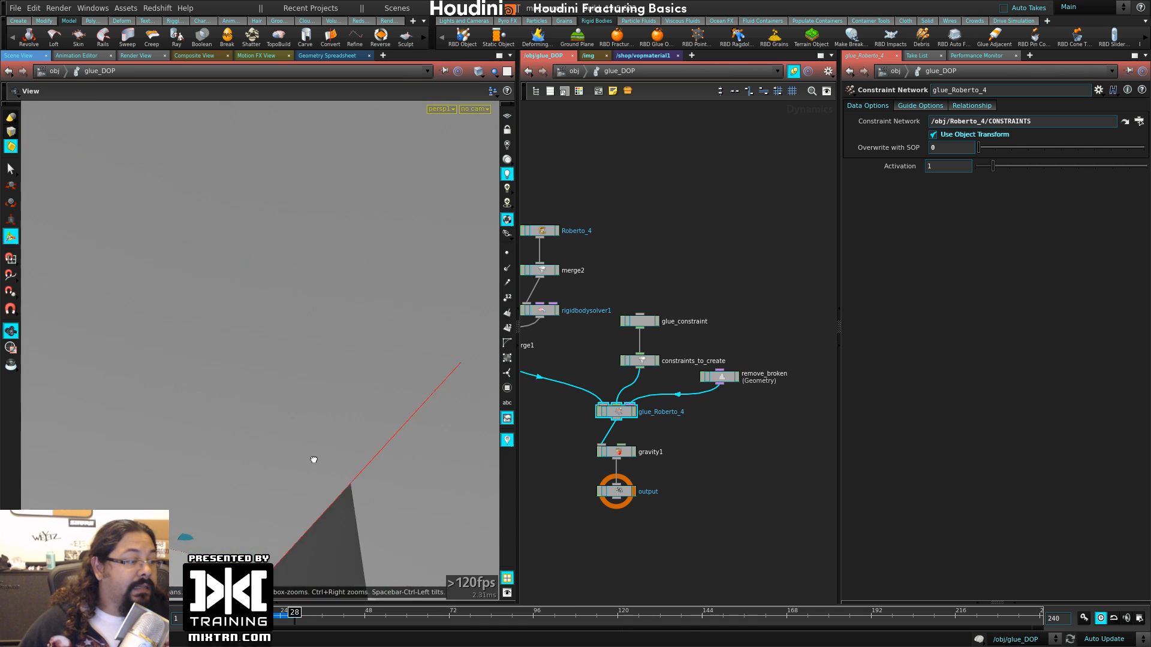
alt+middle_drag(313, 460, 417, 370)
alt+drag(417, 369, 272, 470)
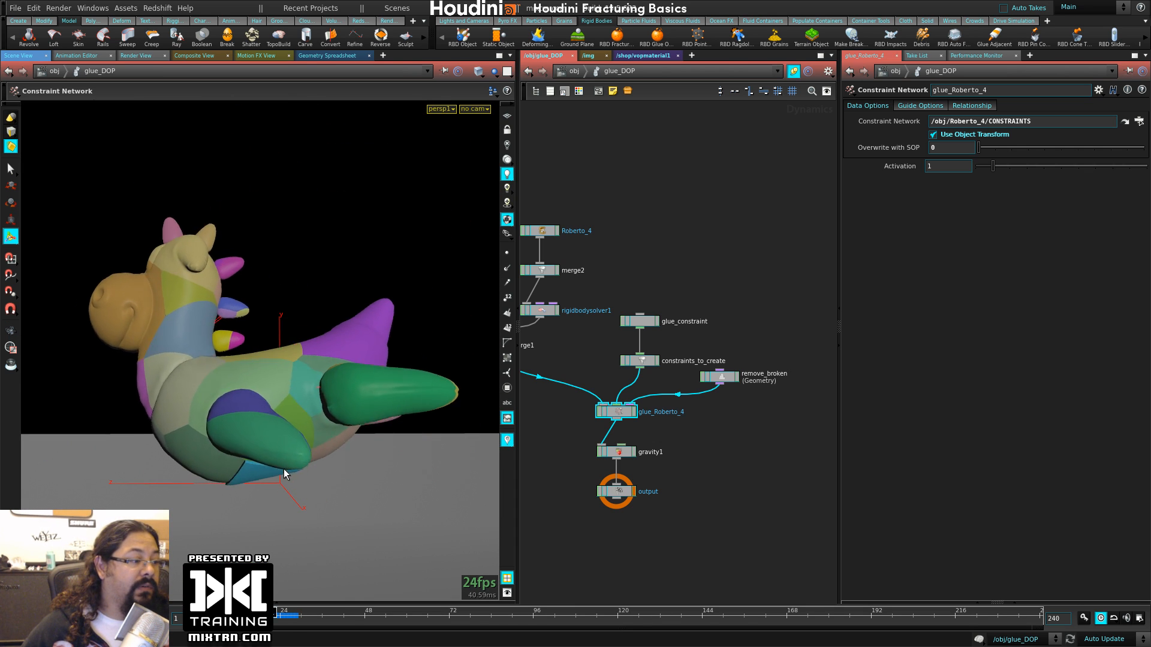
- Check the guide options of glue_Roberto_4 and open the settings of the glue_constraint node
click(922, 106)
click(688, 313)
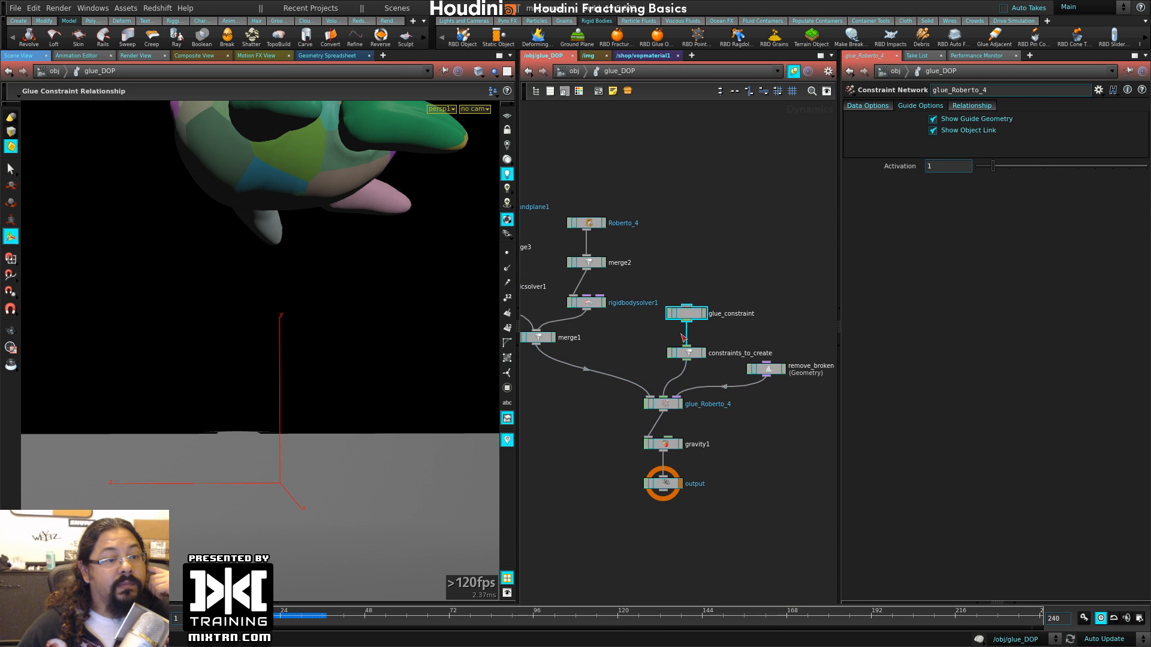
middle_drag(797, 286, 718, 246)
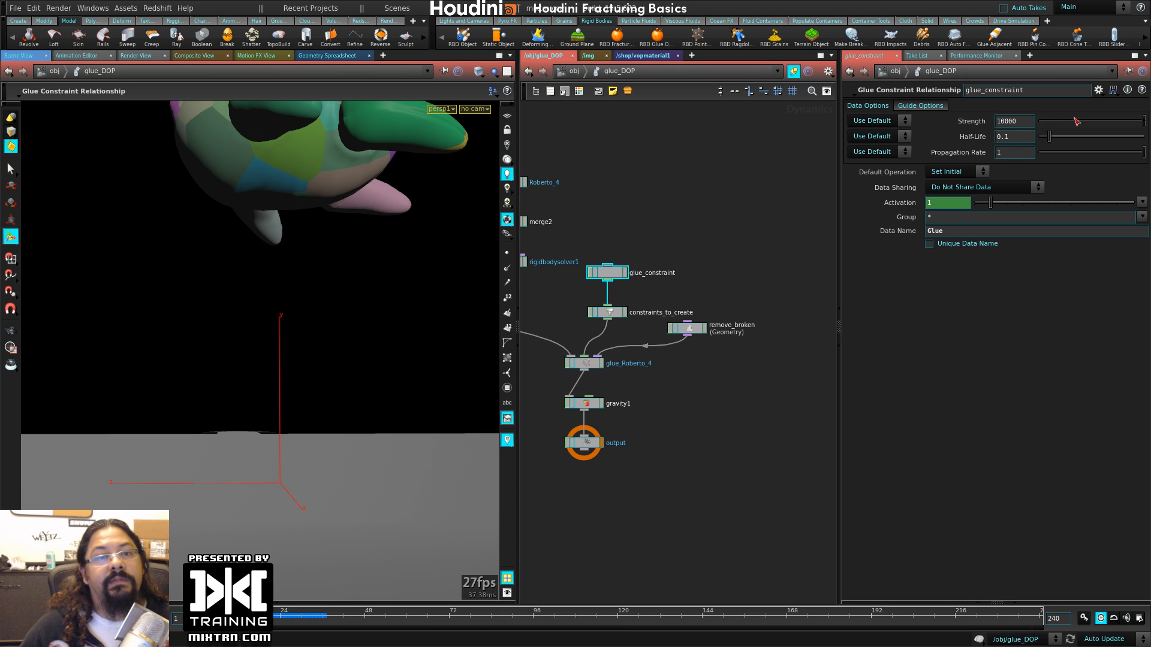
- Try a Strength of 0.153 on glue_constraint and replay the simulation from the start
click(1055, 122)
key(Up)
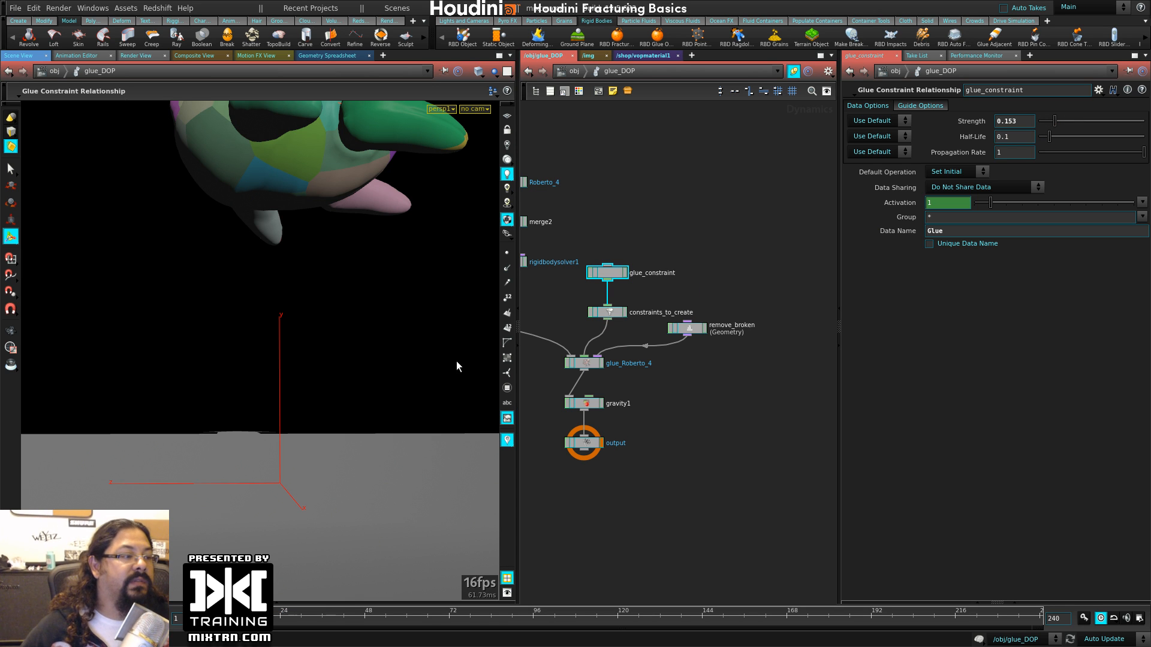
key(Up)
key(ctrl+Up)
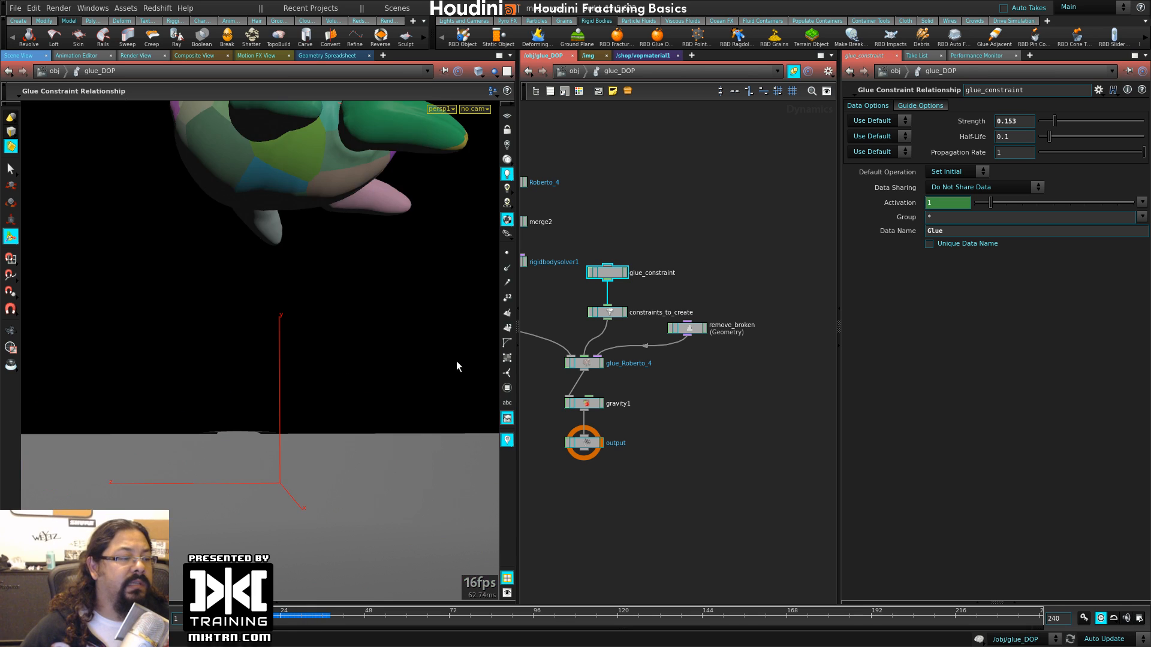
key(Up)
key(ctrl+Up)
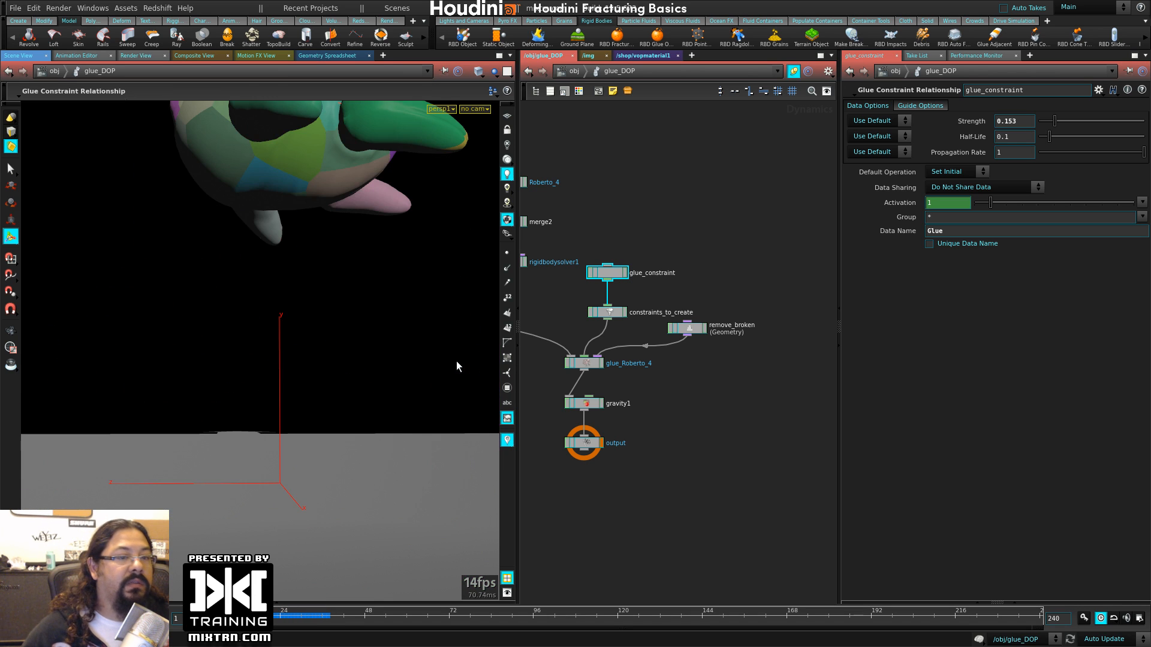
- Try a Strength of 0.807 on glue_constraint, and replace it with 500
drag(1065, 124, 1124, 125)
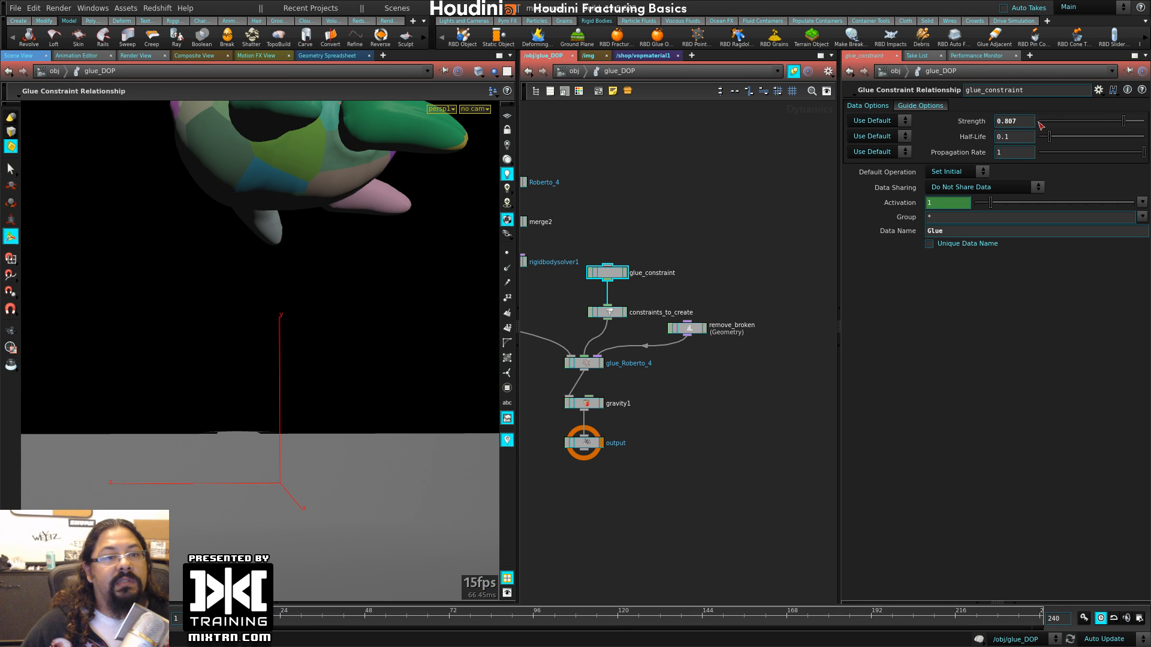
drag(1021, 122, 932, 118)
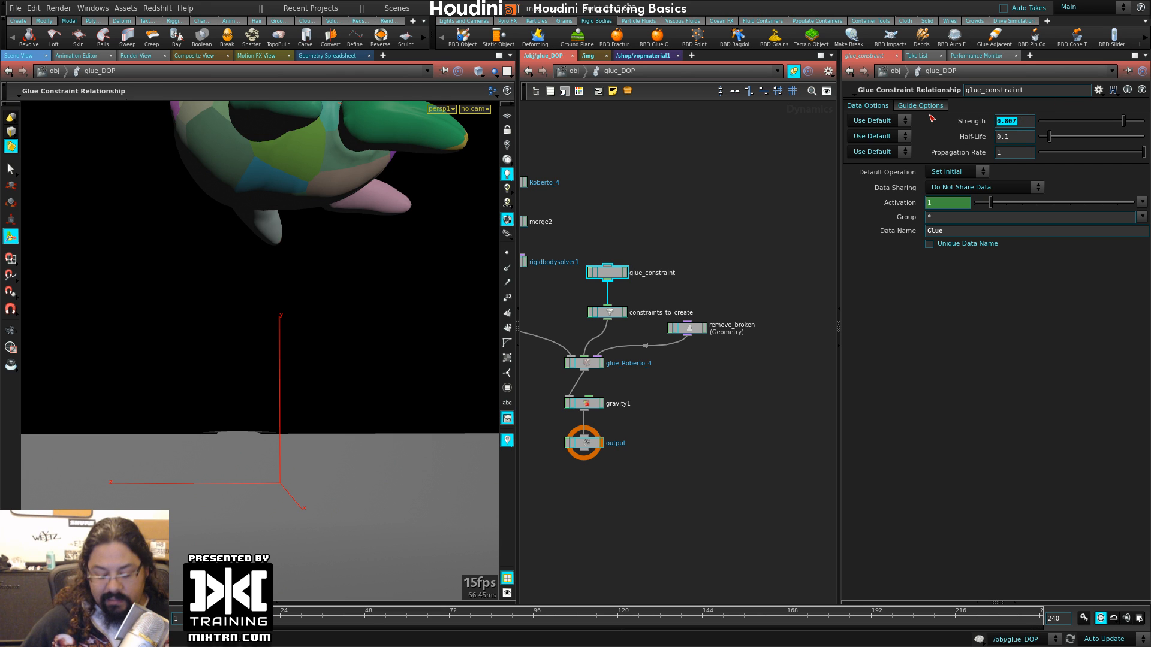
text(500)
key(Return)
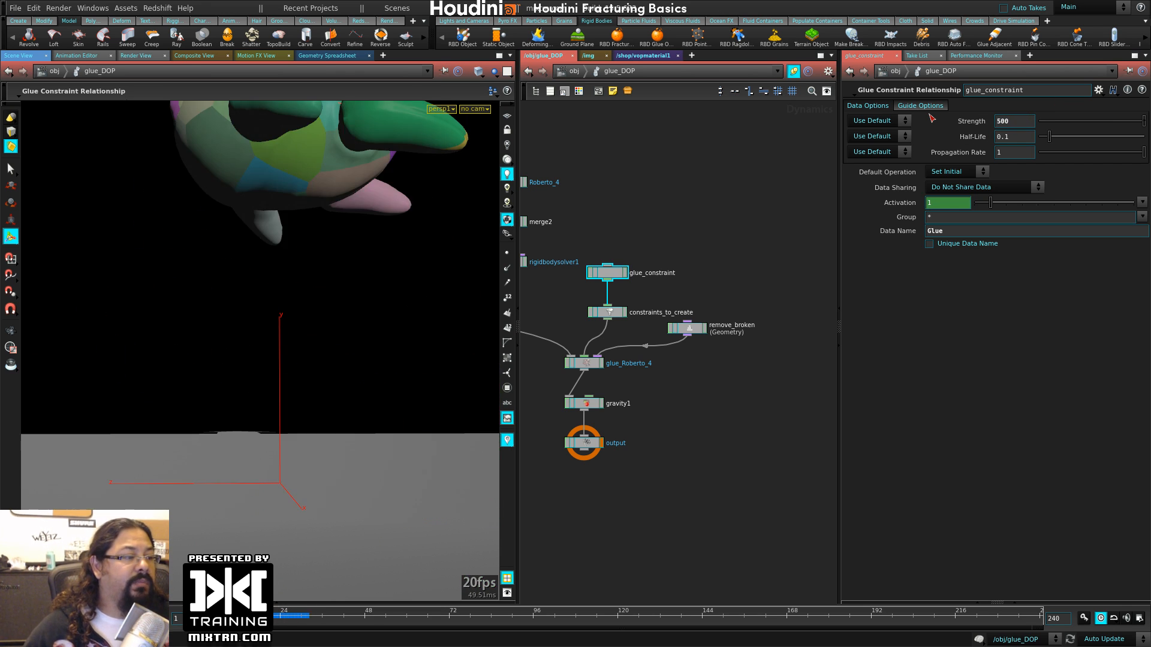
- Replay the simulation and examine from several angles how the glued pieces break apart on the ground
alt+drag(246, 426, 239, 494)
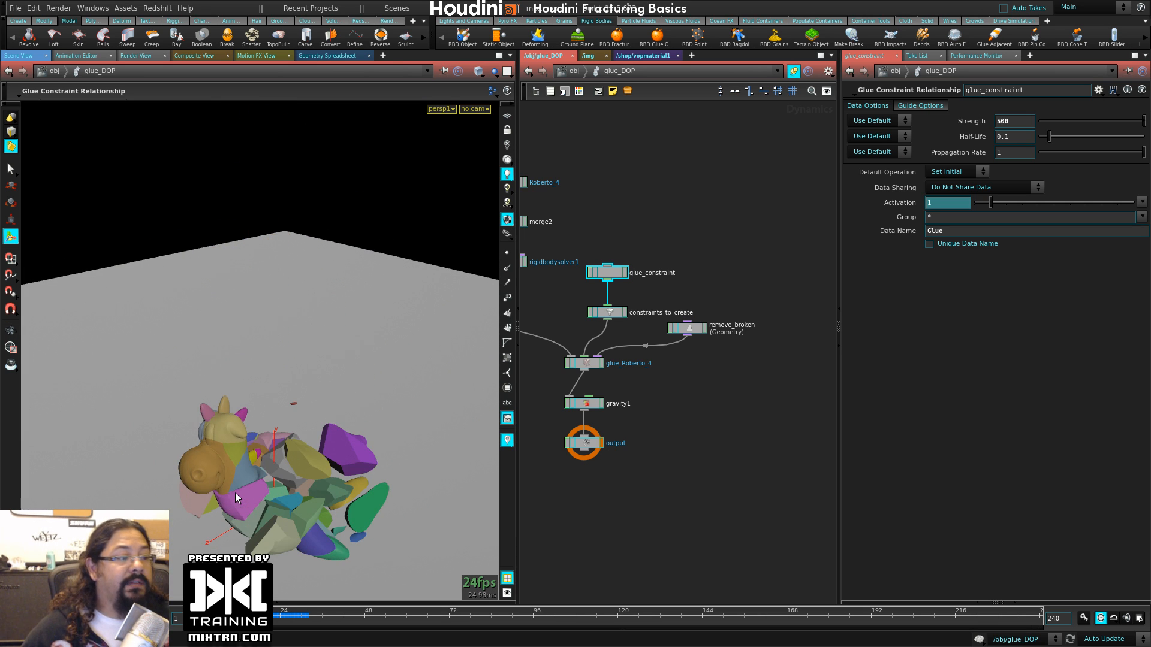
alt+drag(300, 474, 311, 406)
alt+right_drag(311, 406, 370, 412)
alt+drag(260, 332, 254, 353)
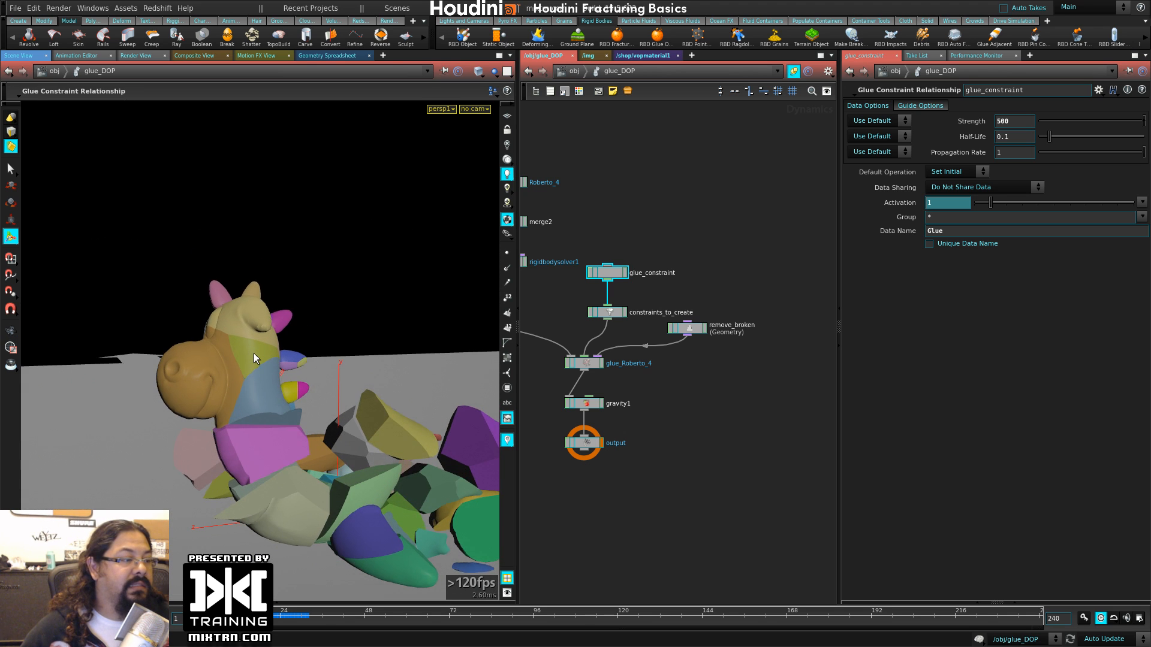
key(Up)
key(Up)
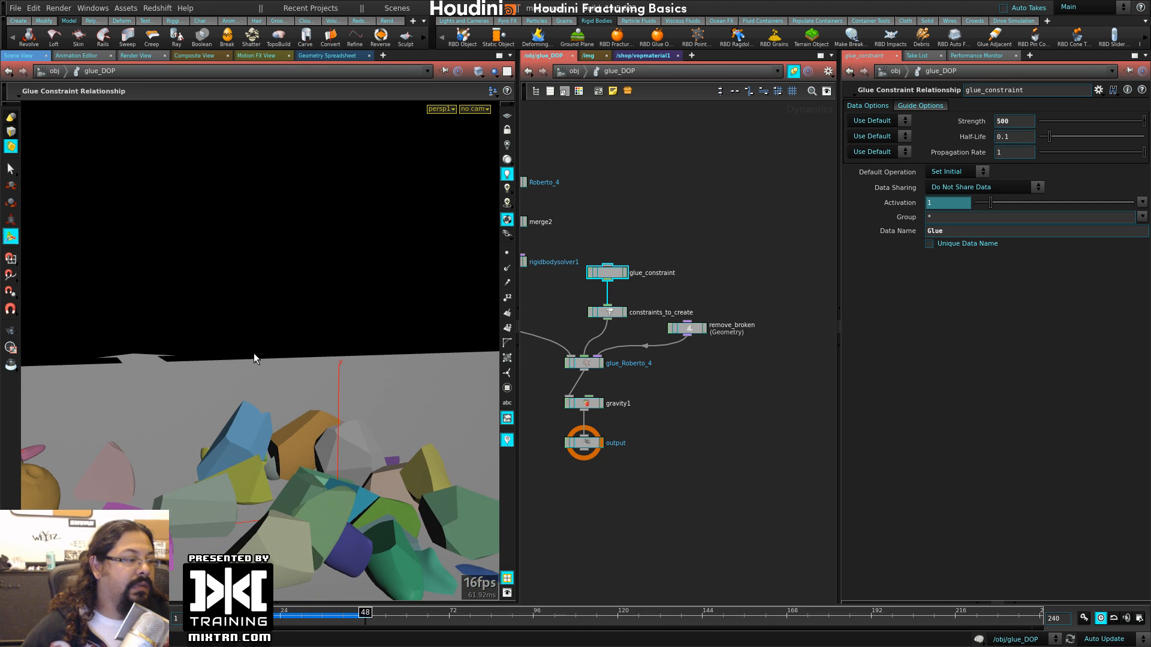
alt+right_drag(330, 457, 289, 460)
alt+drag(289, 461, 300, 483)
key(ctrl+Up)
key(Up)
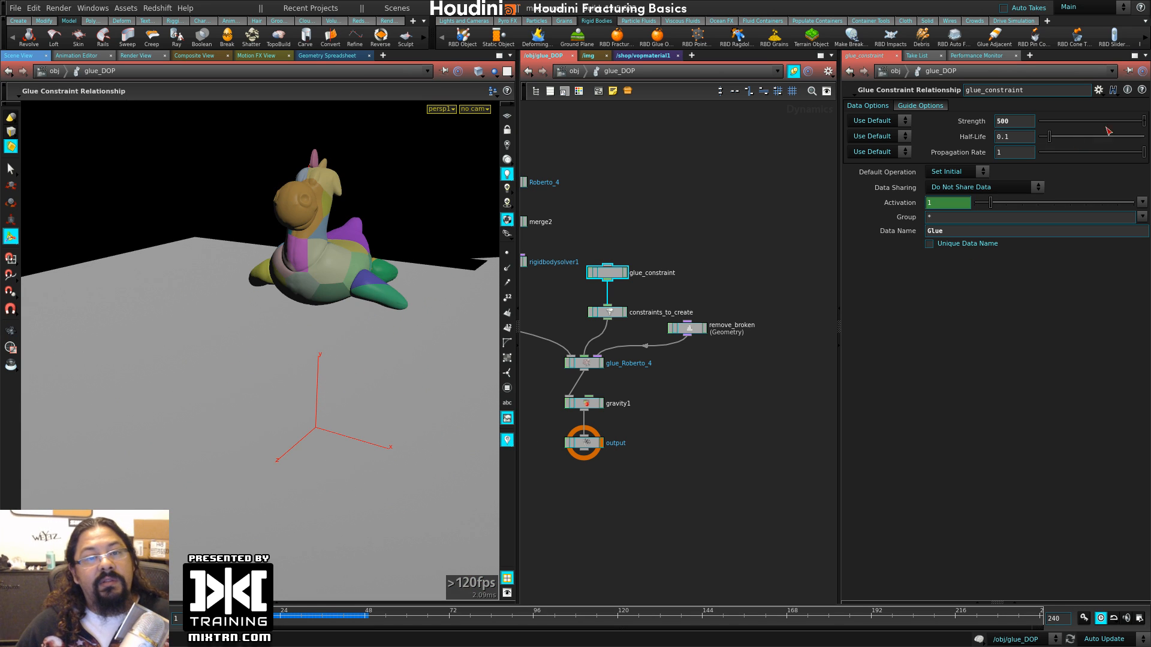
- Set the Strength of glue_constraint to 1000
drag(1129, 122, 1145, 121)
drag(1019, 122, 953, 122)
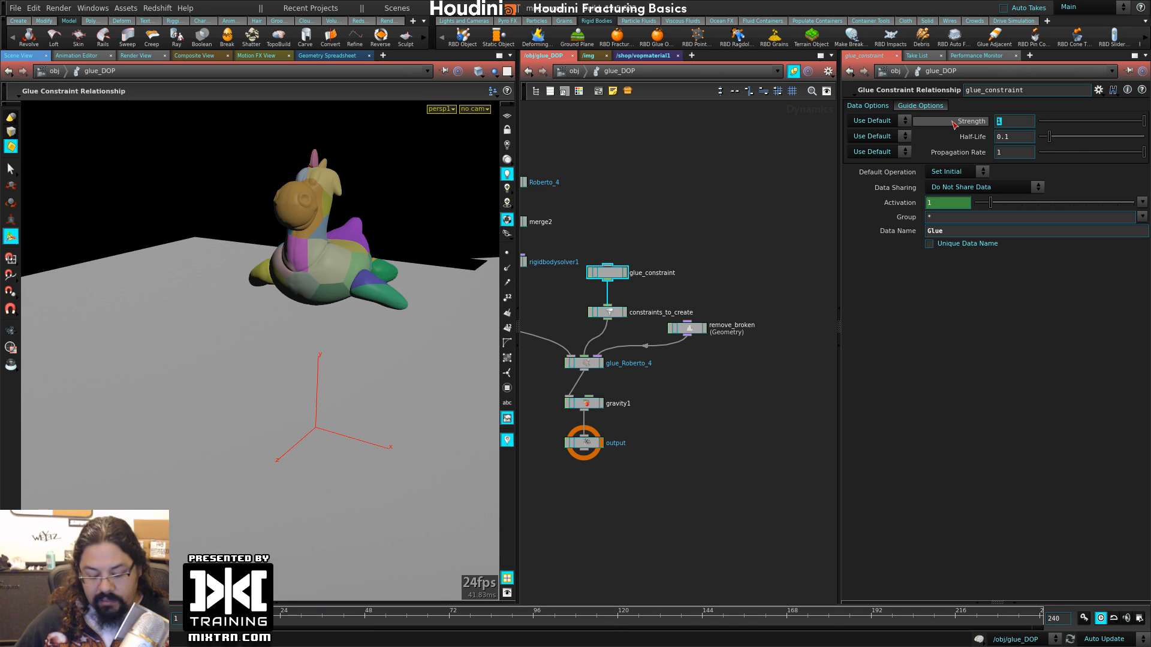
text(1000)
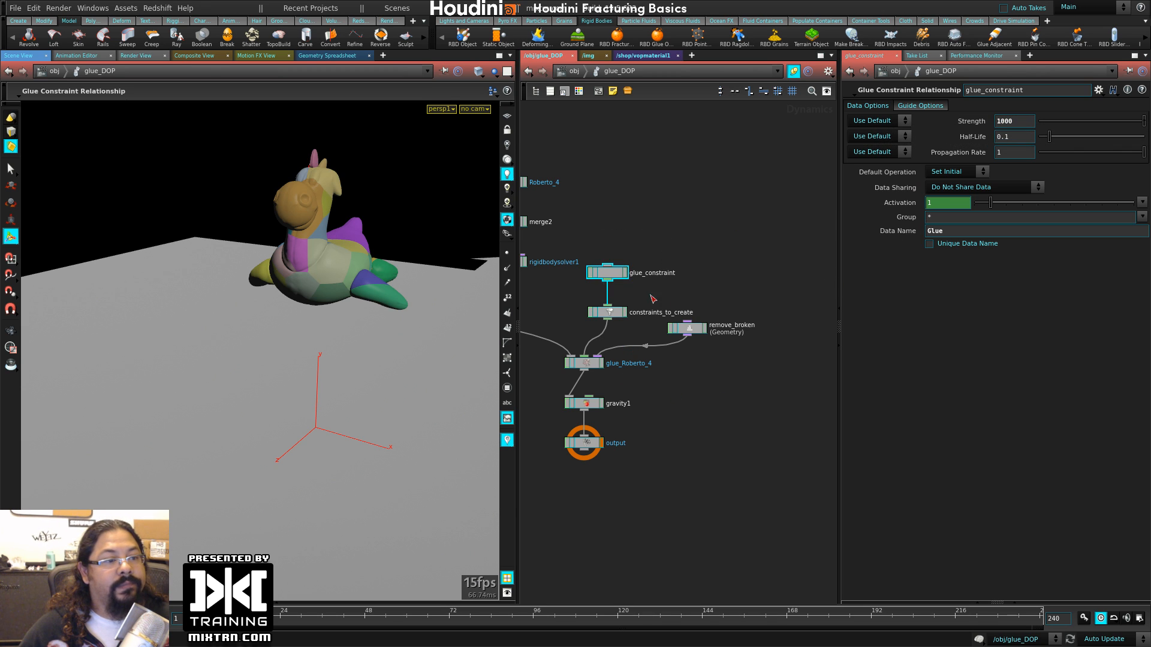
- Set Overwrite with SOP to 1 on the glue_Roberto_4 constraint network, and replay the simulation to inspect how the pieces separate
click(603, 362)
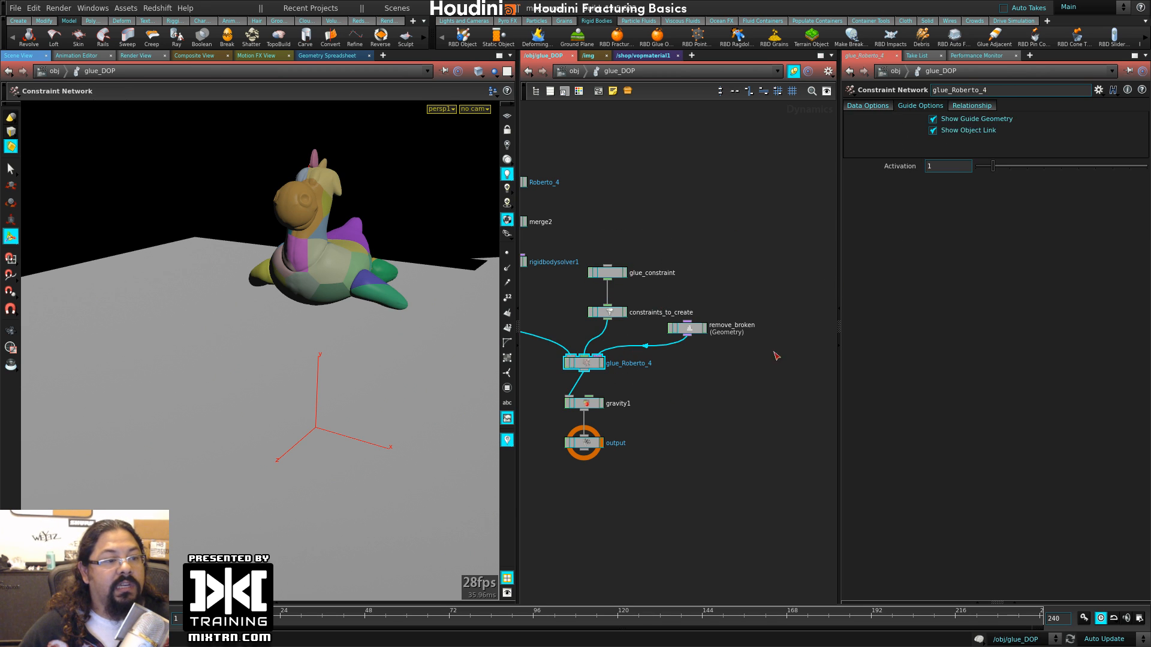
click(880, 106)
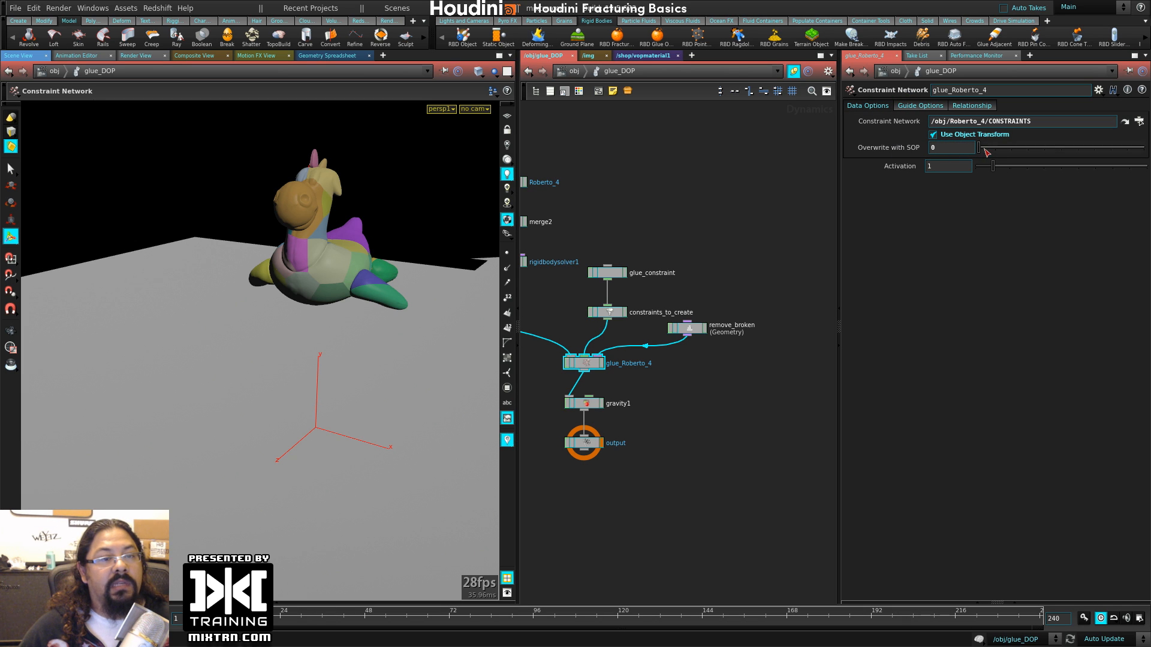
drag(981, 149, 992, 149)
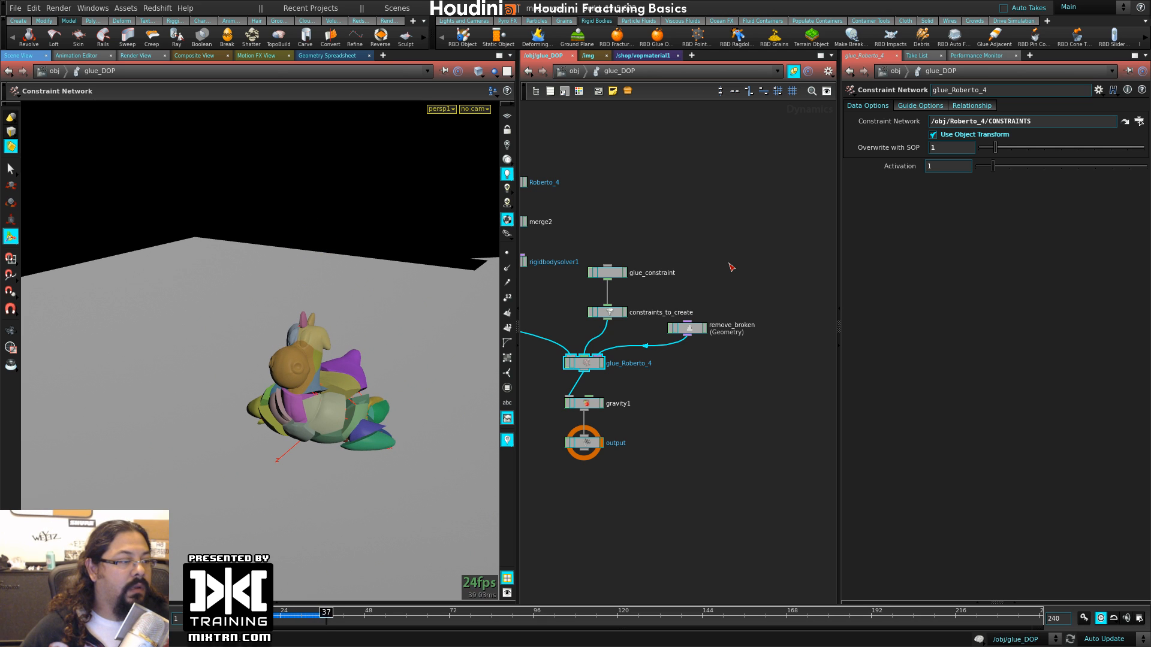
alt+drag(301, 465, 344, 445)
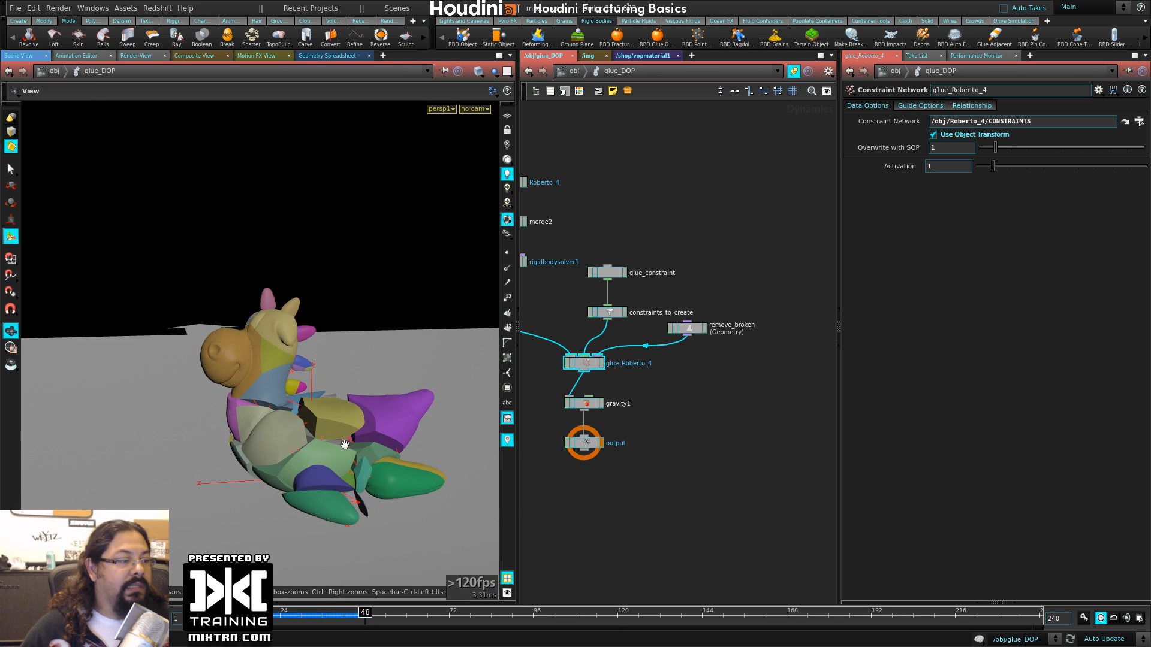
alt+drag(337, 483, 326, 470)
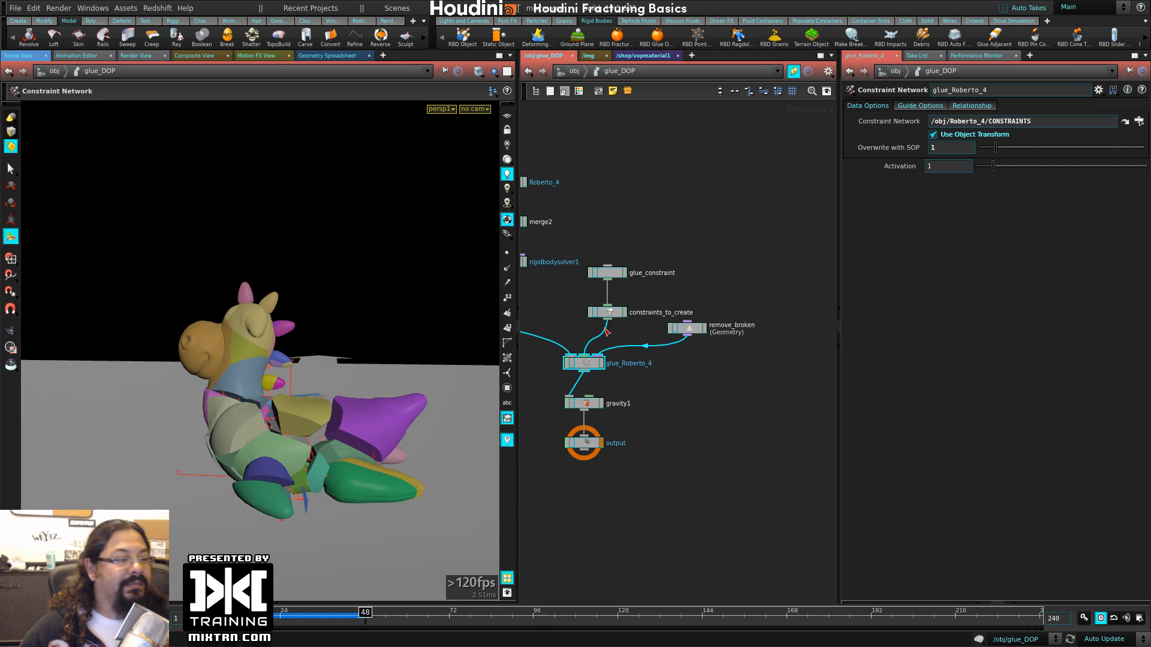
key(ctrl+Up)
key(Up)
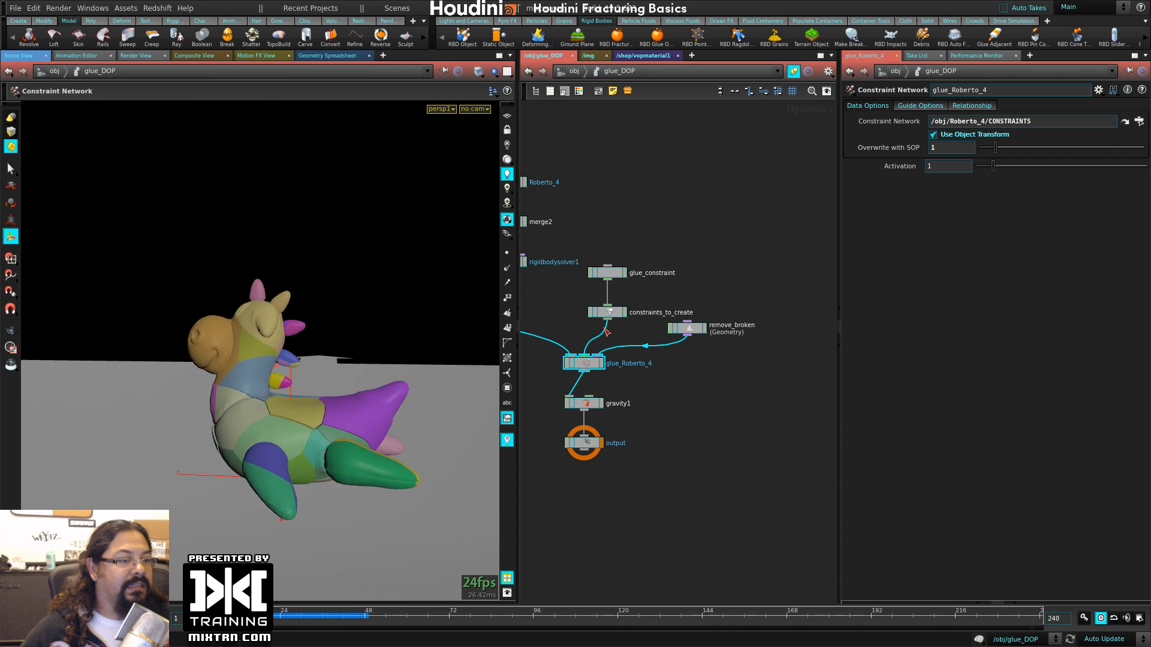
click(574, 71)
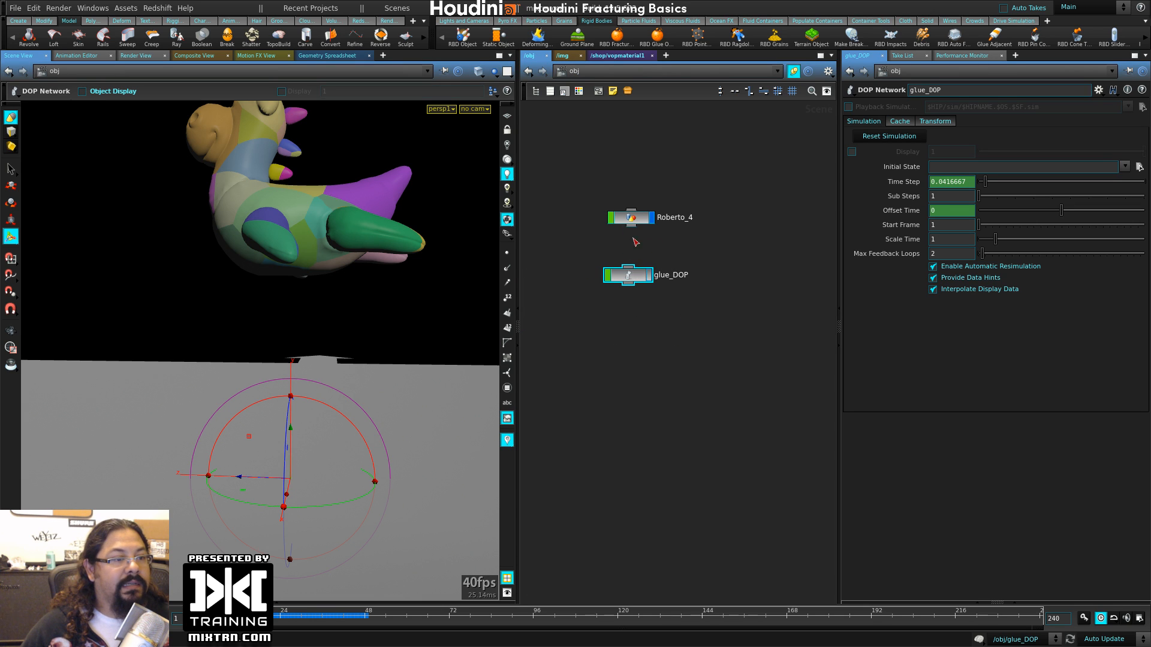
double_click(638, 276)
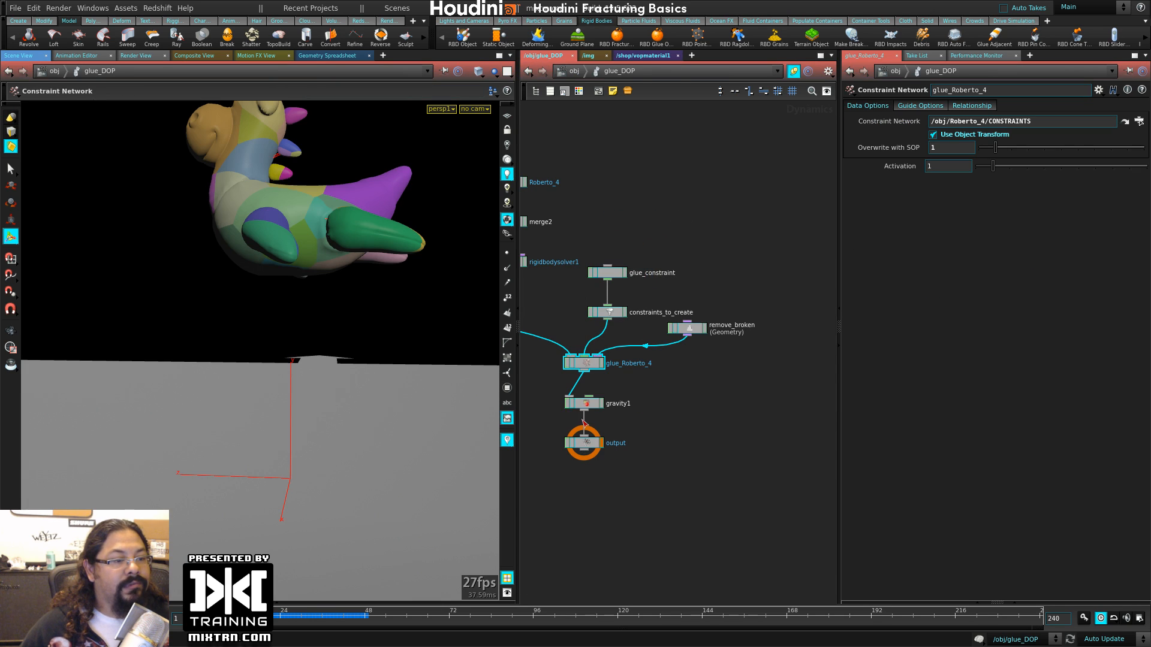
click(567, 404)
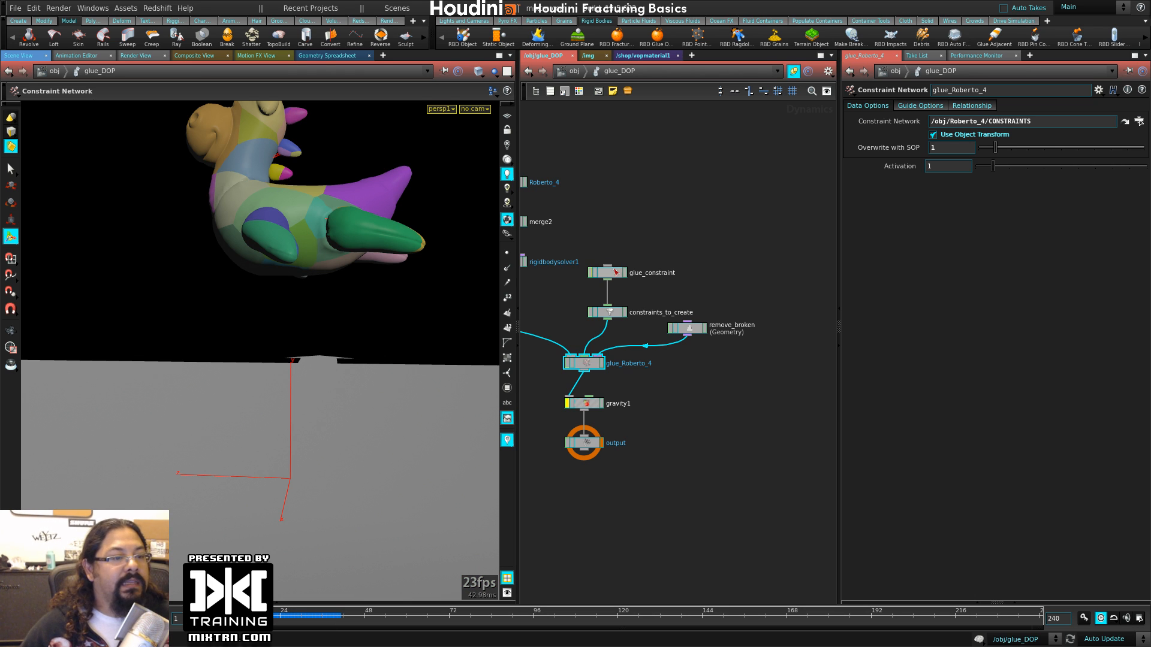
middle_drag(648, 258, 686, 286)
- In the Roberto_4 geometry network, move constraint_attribs, add_dop_object_name_prefix and CONSTRAINTS down to leave a gap below connectadjacentpieces1
key(u)
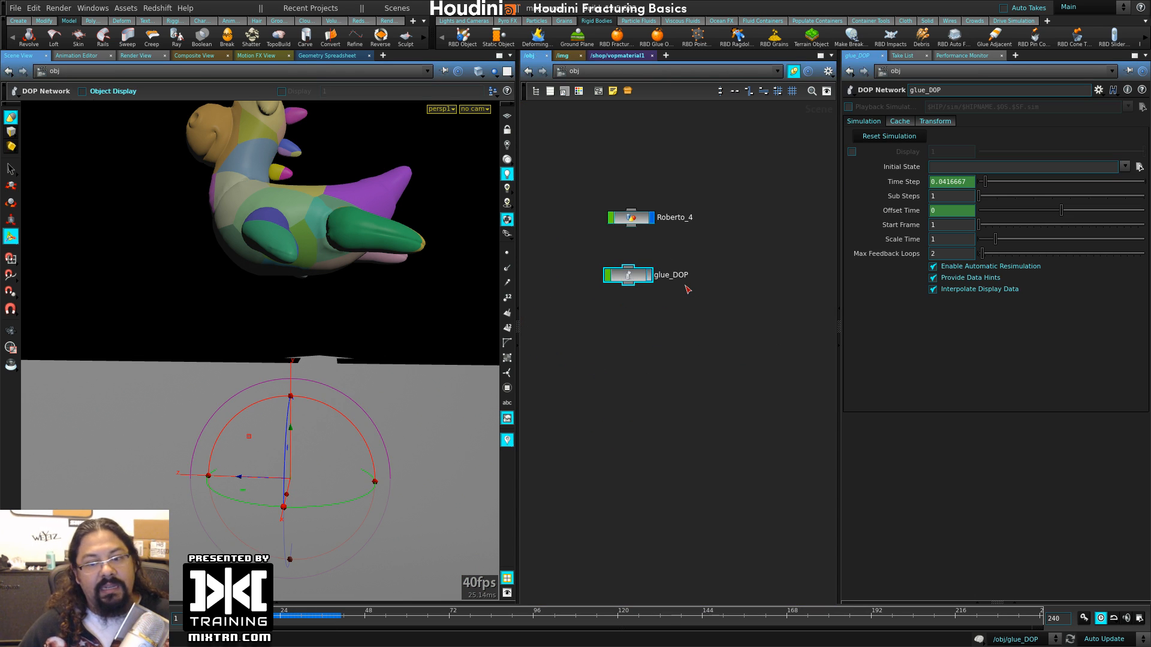
double_click(641, 223)
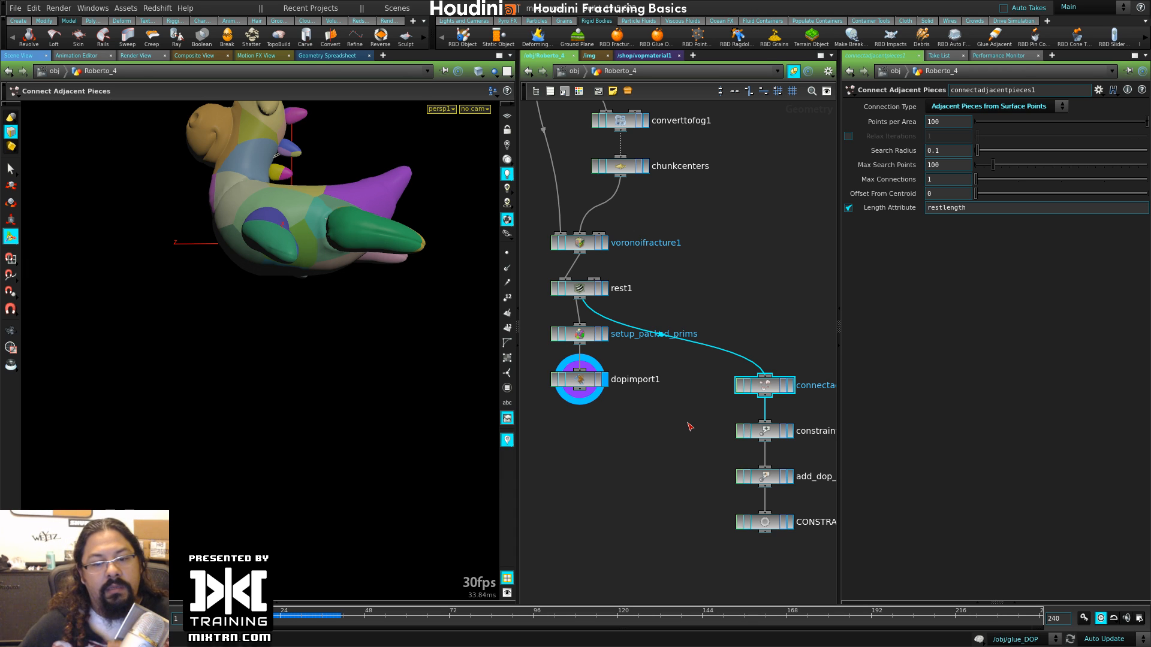
click(693, 449)
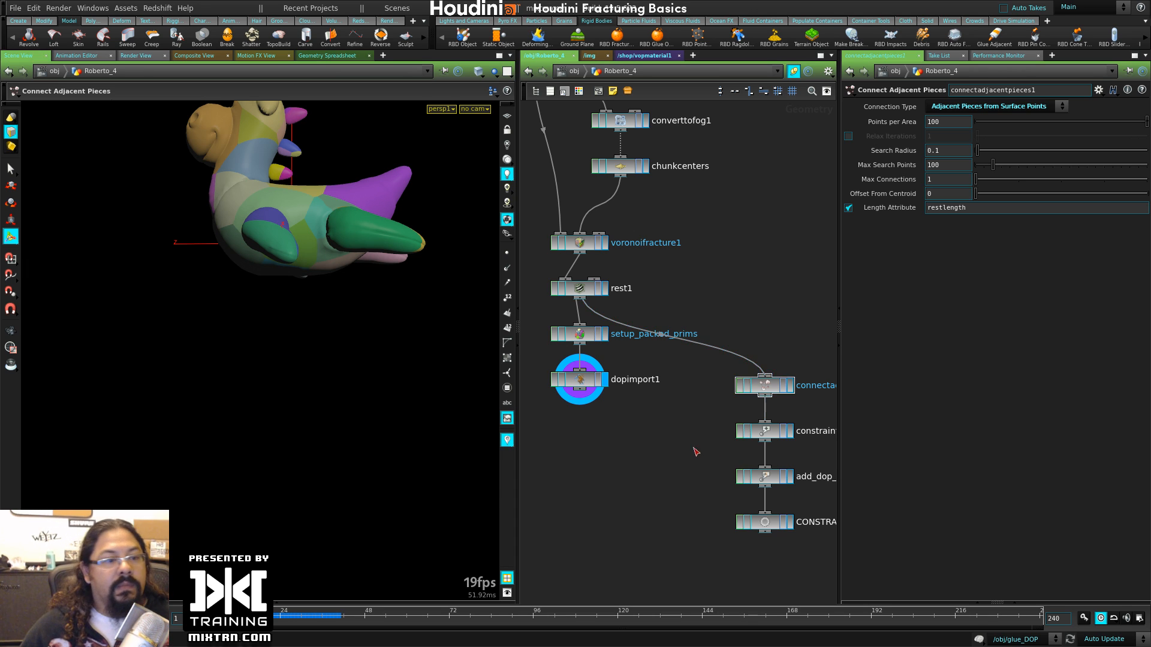
middle_drag(693, 450, 580, 345)
click(653, 283)
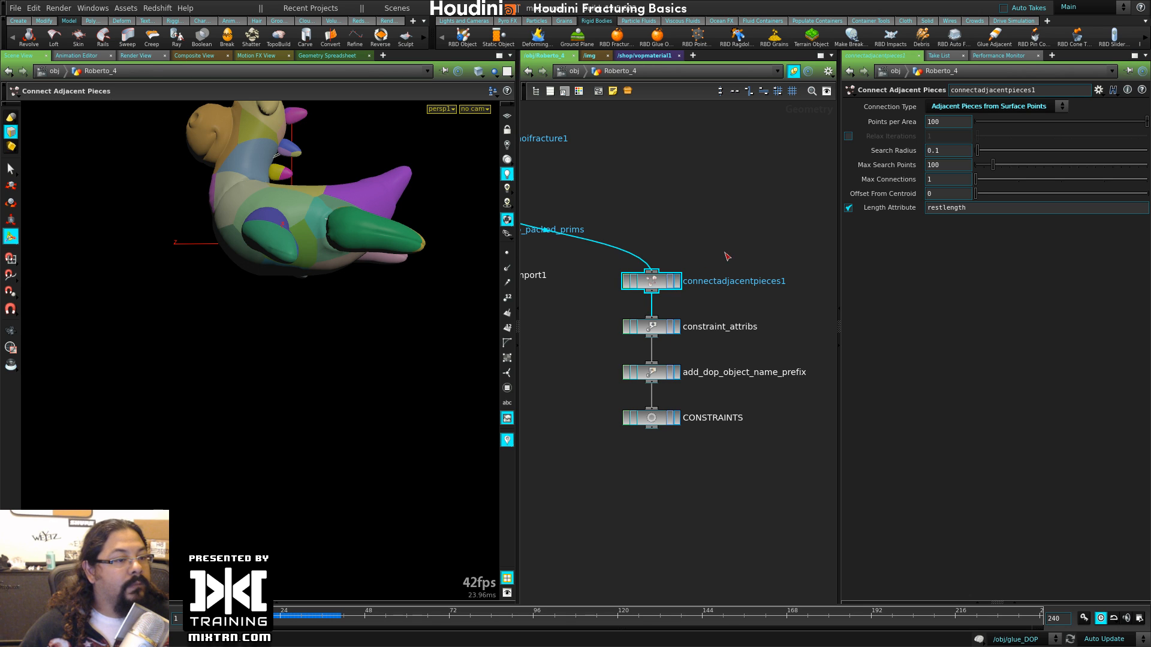
drag(740, 231, 649, 293)
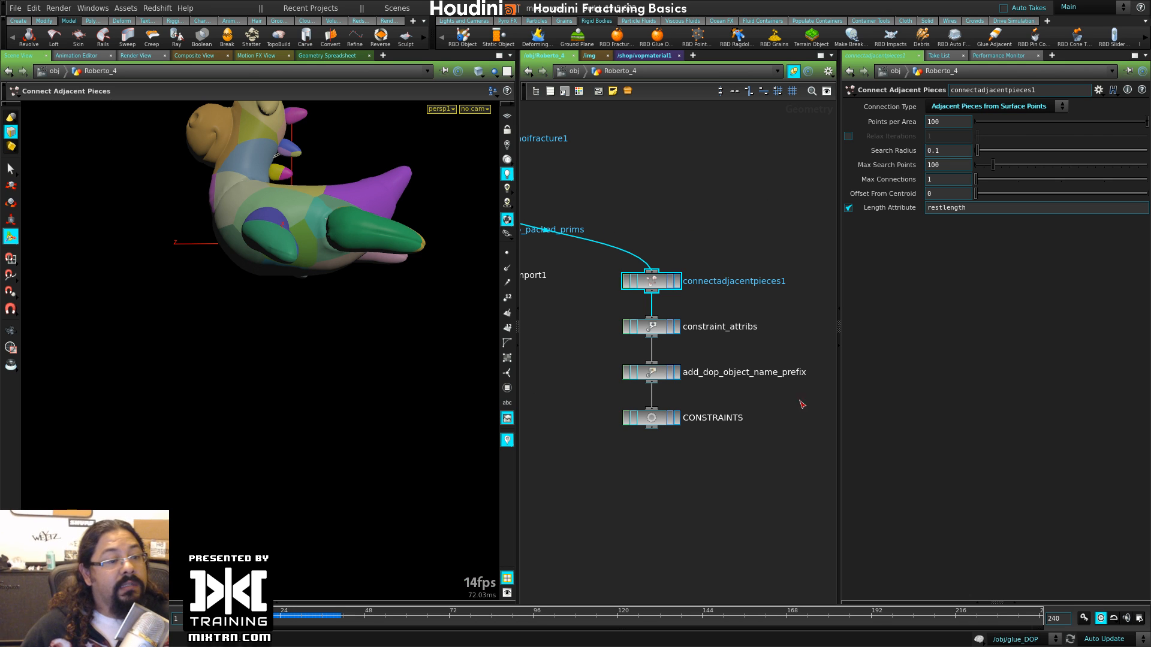
drag(738, 509, 651, 379)
click(656, 283)
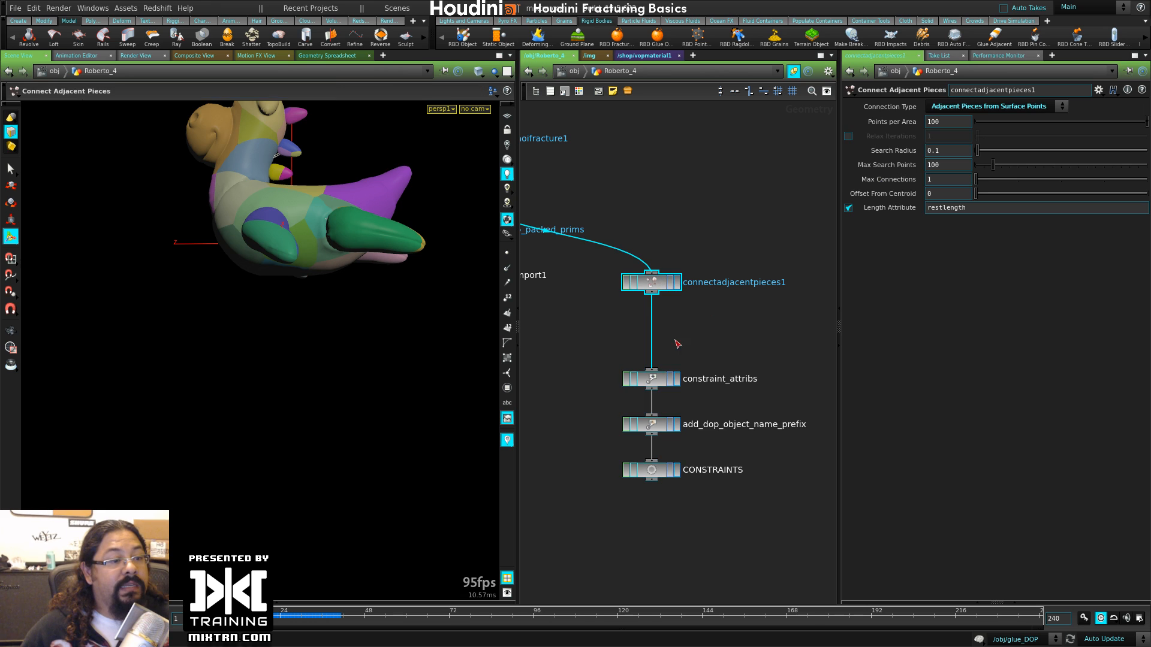
- Display the output of connectadjacentpieces1 with points shown, and examine the constraint lines between the pieces
click(676, 283)
alt+drag(195, 350, 348, 336)
alt+middle_drag(347, 335, 316, 424)
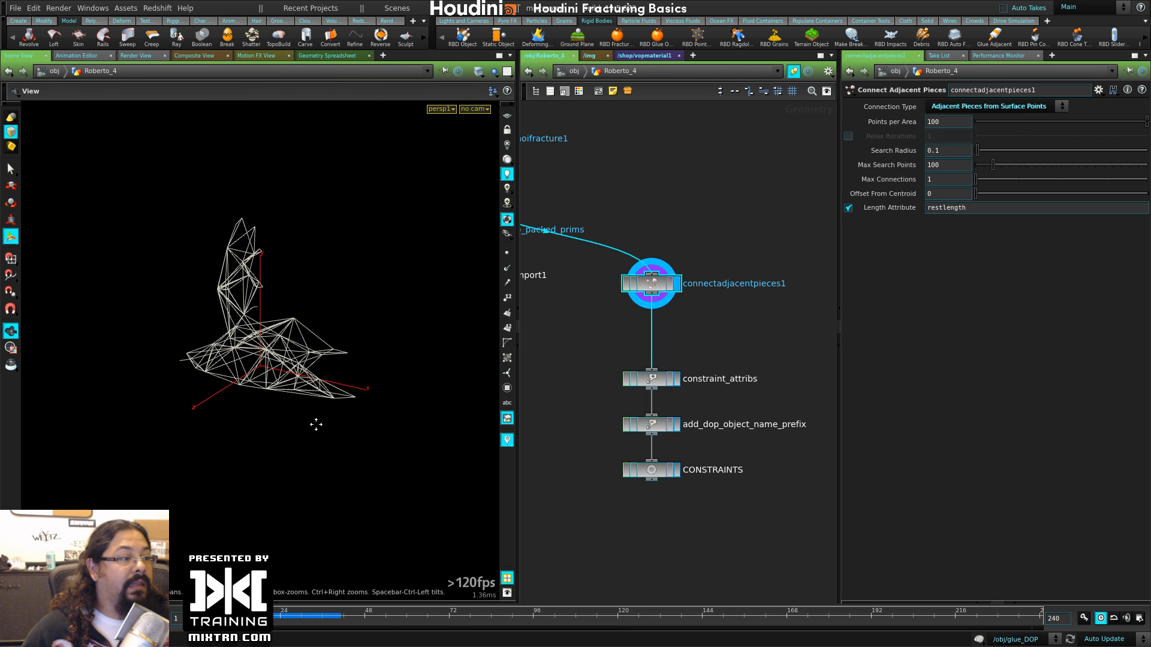
click(507, 253)
alt+drag(262, 396, 228, 400)
alt+right_drag(228, 400, 301, 410)
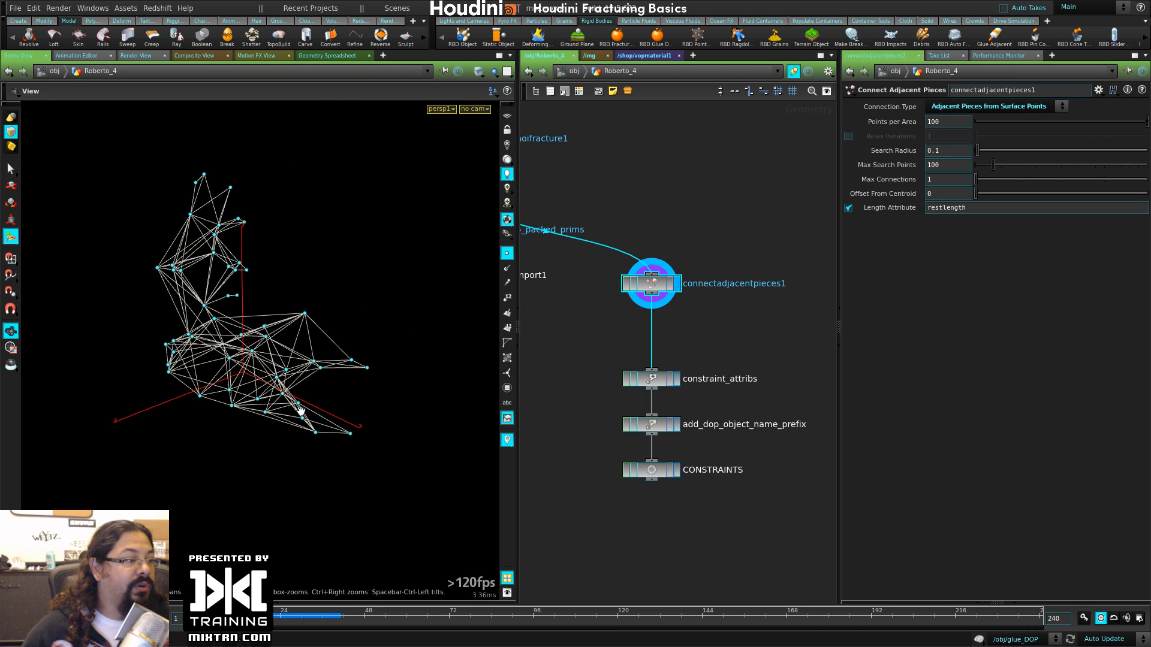
alt+drag(301, 411, 314, 354)
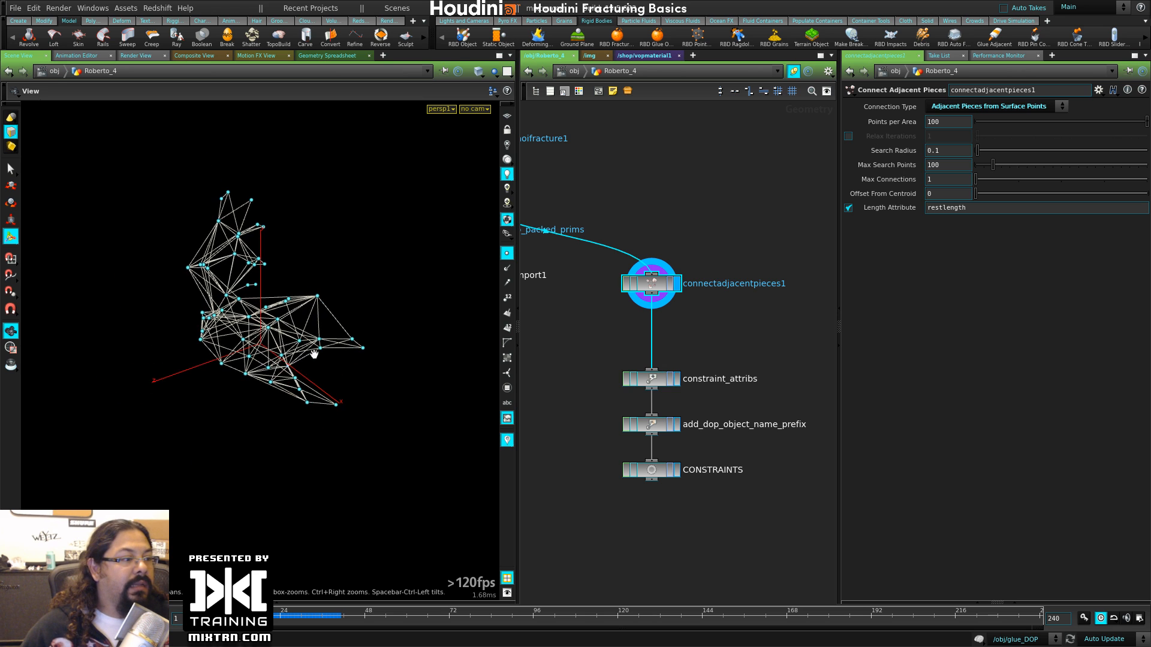
- Insert a Delete node between connectadjacentpieces1 and constraint_attribs, and display its result
key(Tab)
text(de)
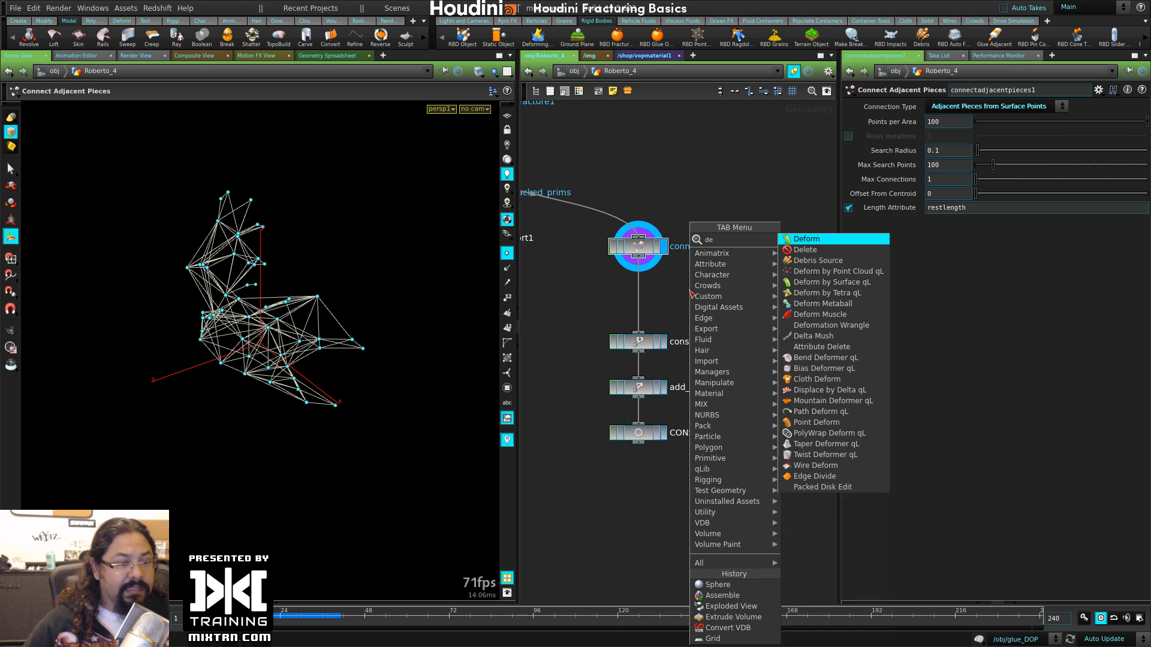
click(806, 250)
click(668, 298)
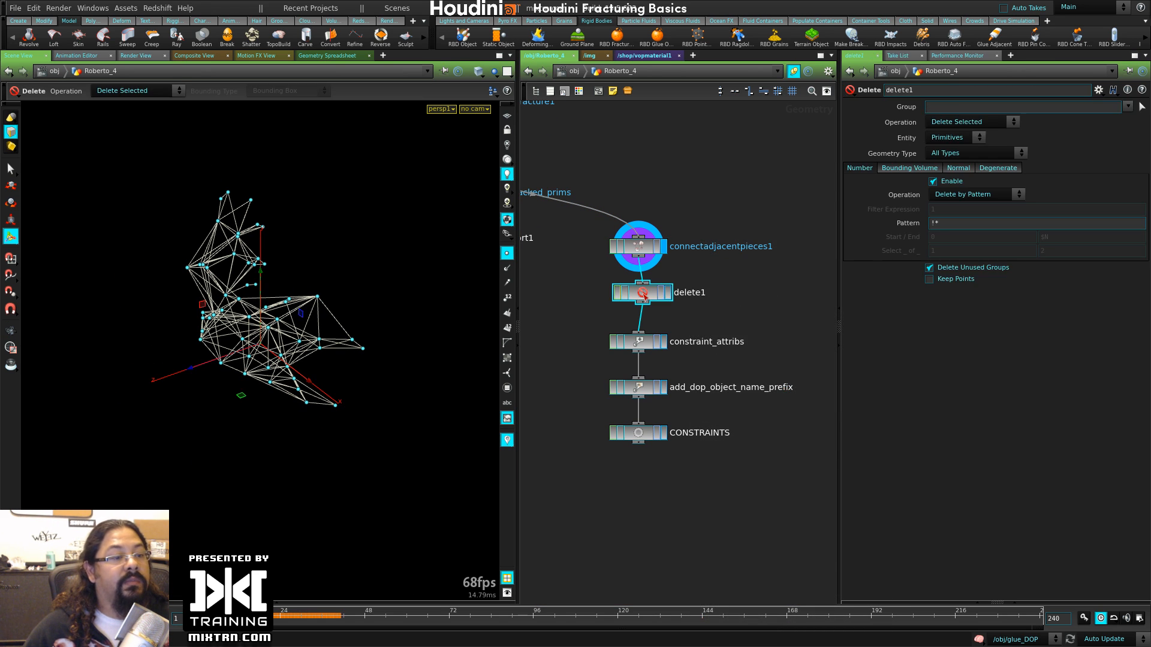
click(664, 293)
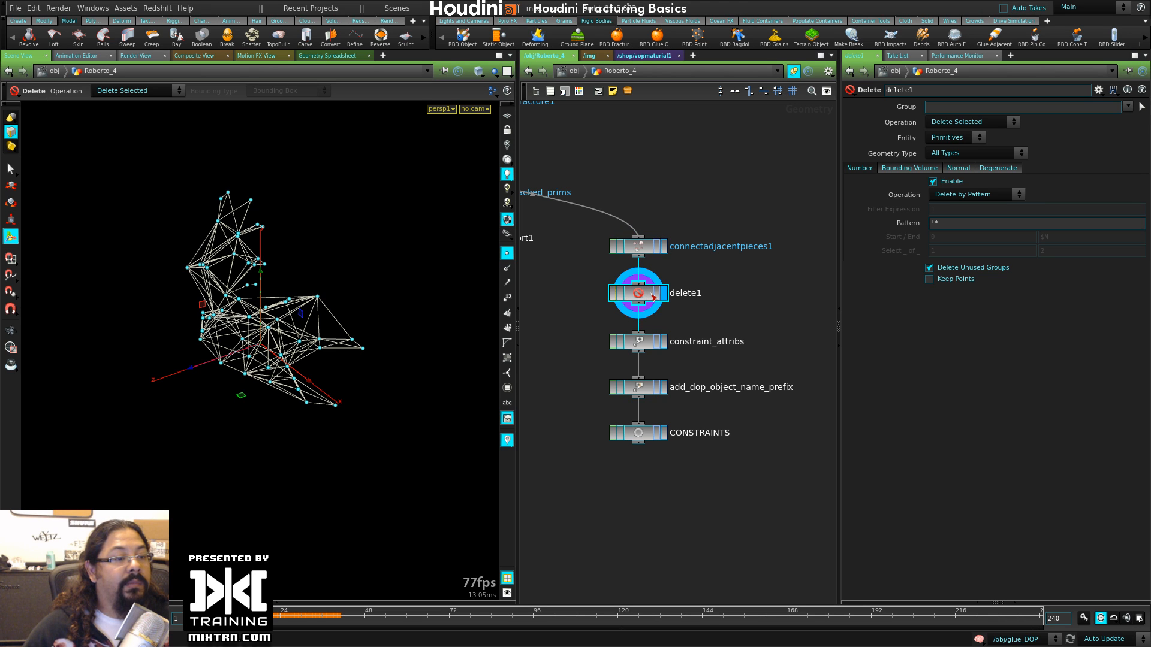
- Configure delete1 to remove points by an enabled bounding volume of type Bounding Sphere, with the number filter disabled
click(933, 181)
click(956, 138)
click(947, 152)
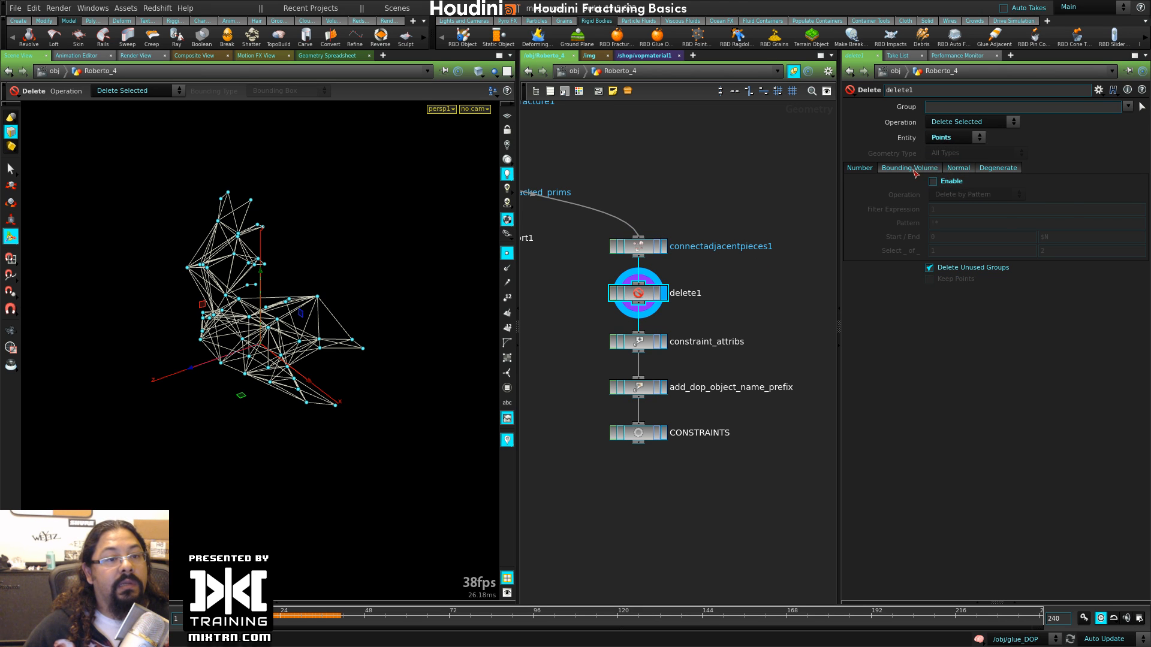
click(909, 168)
click(951, 182)
click(963, 195)
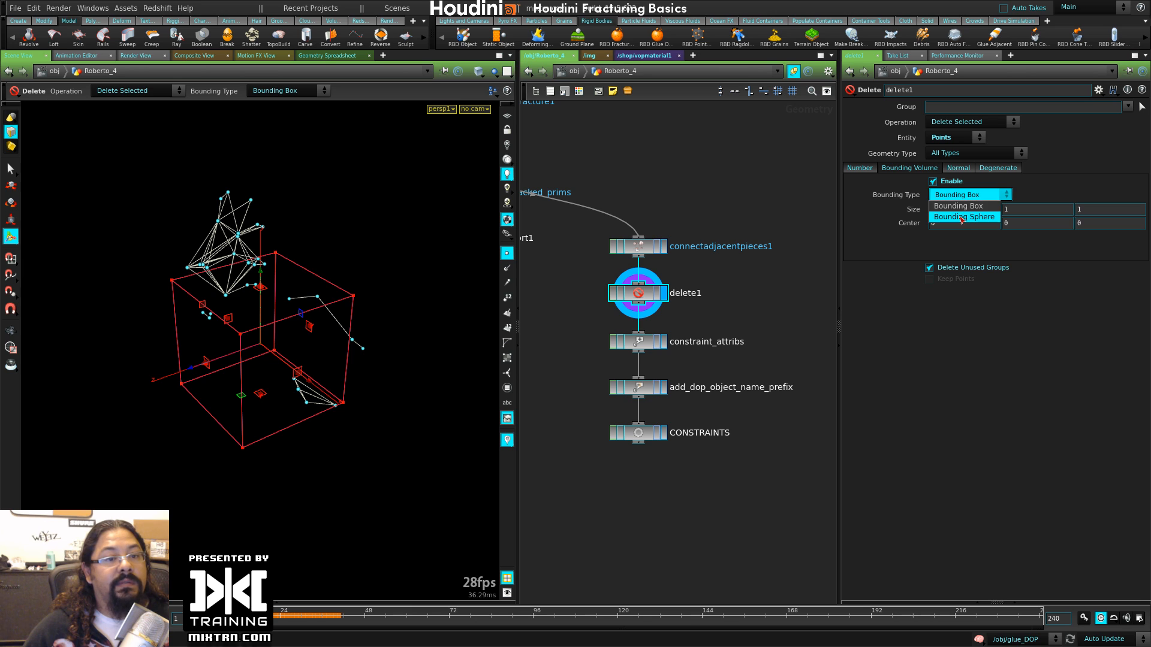
click(969, 218)
alt+drag(242, 457, 393, 442)
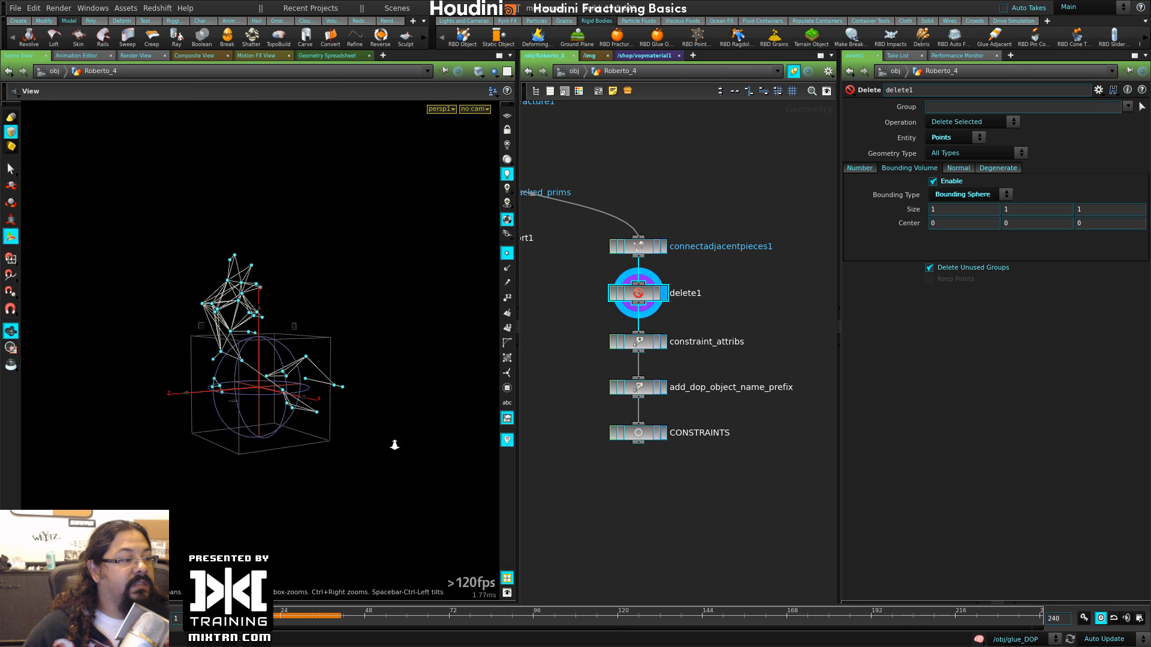
key(Return)
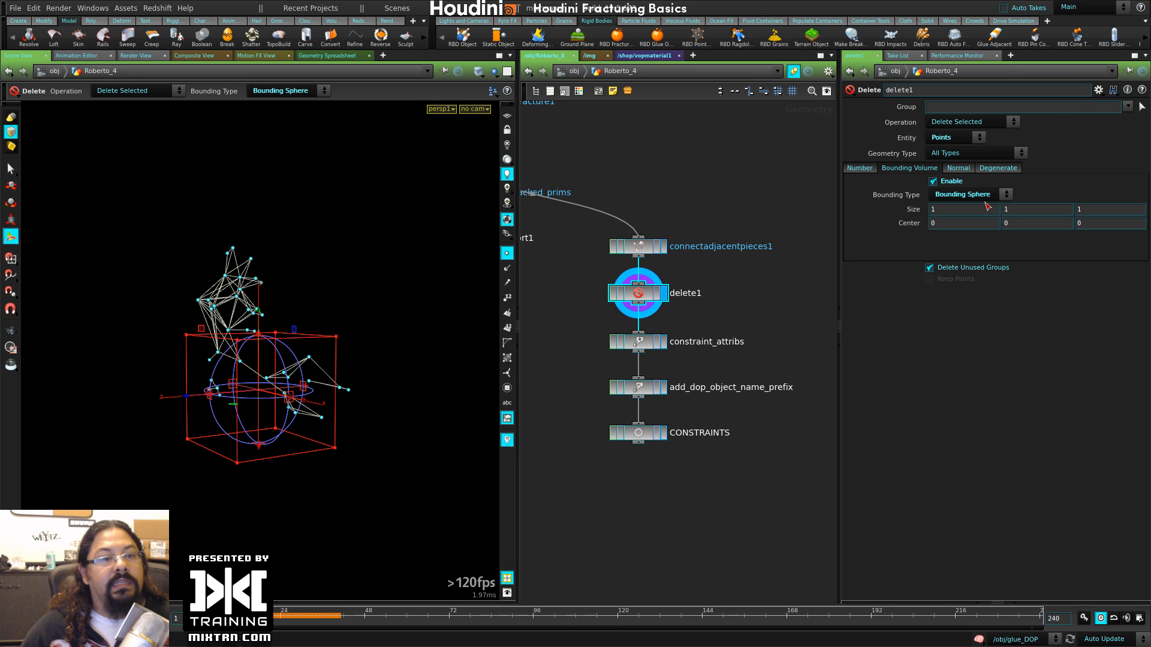
- Keyframe the bounding sphere's Size on delete1 from 0 on the first frame to 3.1 at frame 48 on all axes
middle_drag(914, 209, 878, 212)
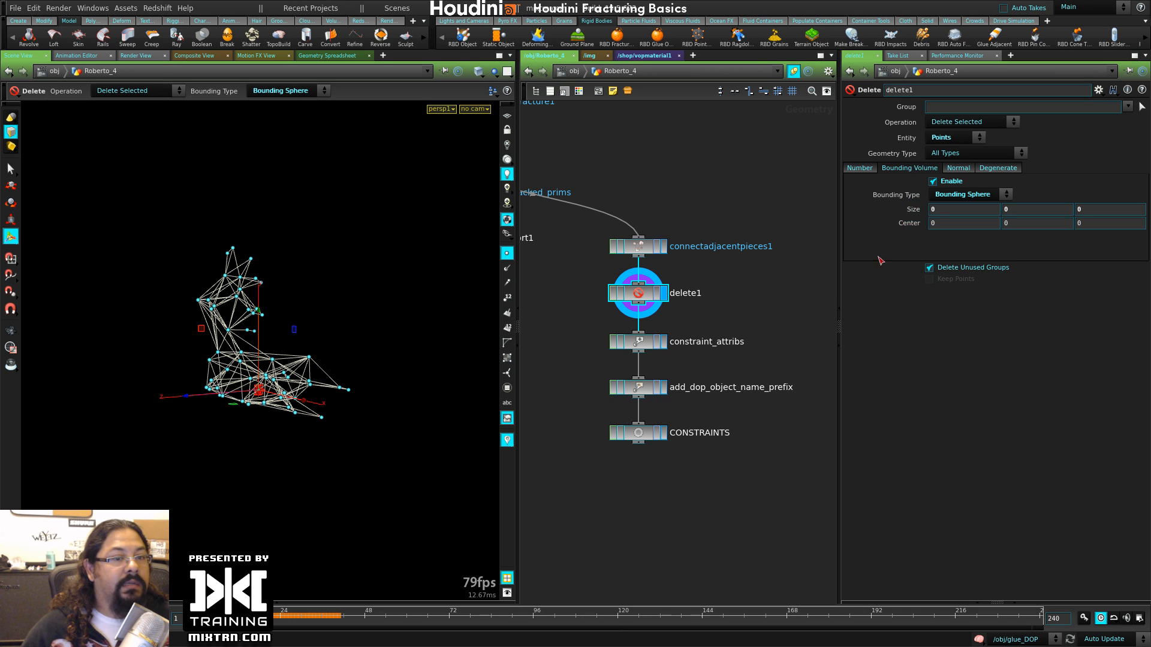
alt+click(916, 210)
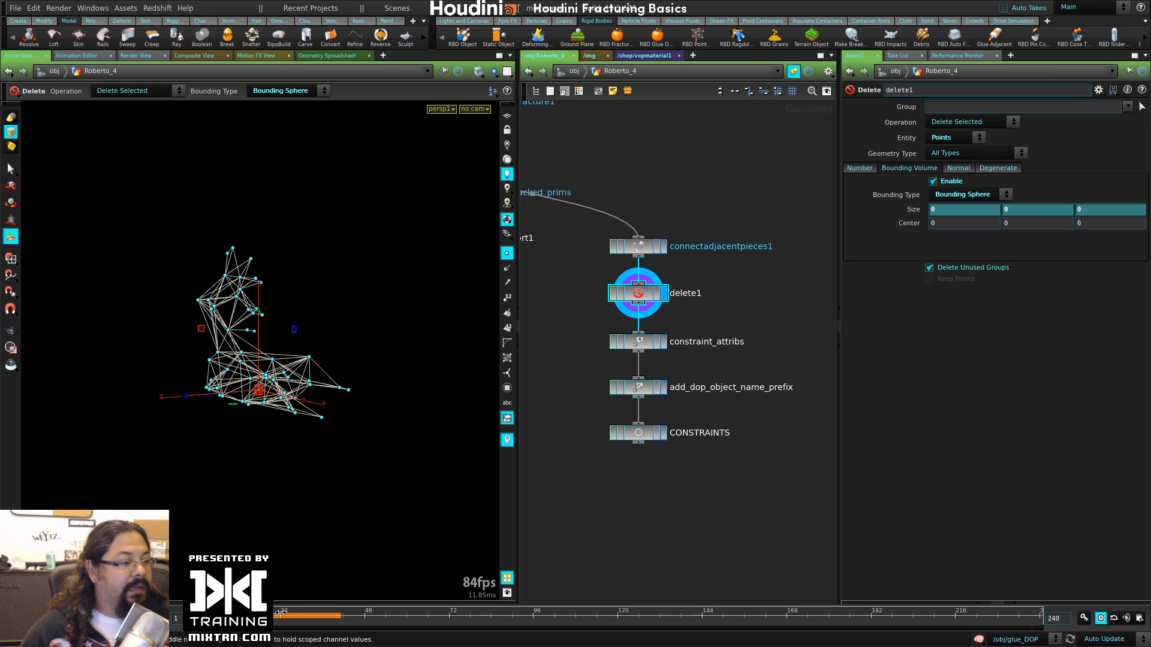
click(365, 612)
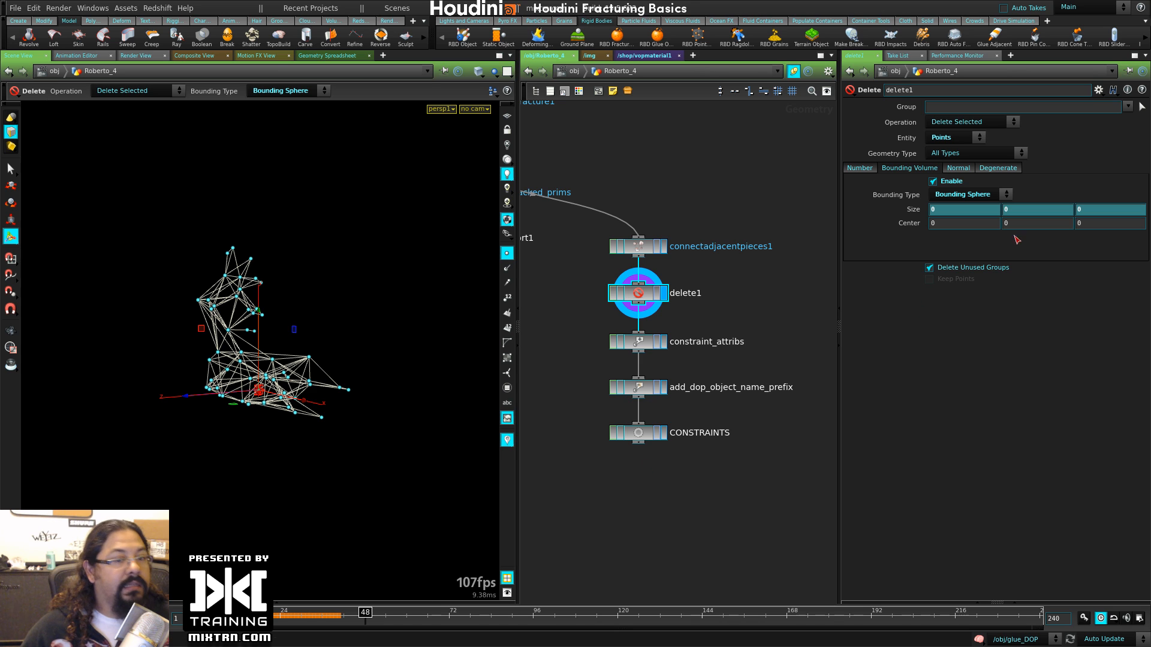
middle_drag(907, 209, 1075, 199)
alt+click(900, 212)
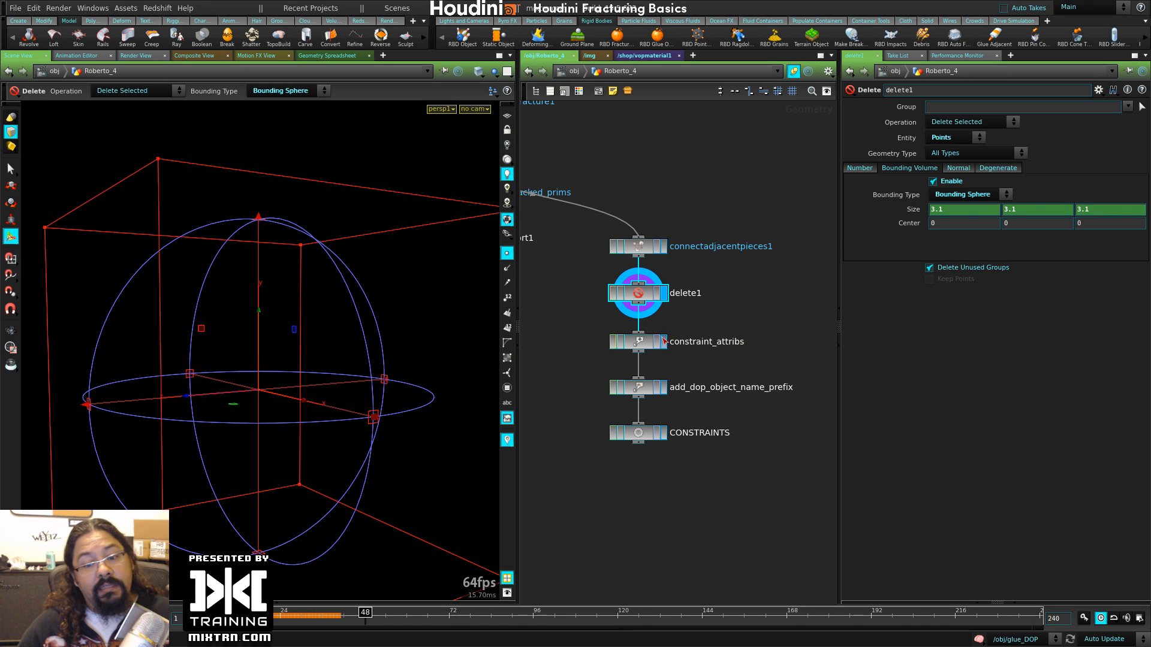
- Display dopimport1 and replay the simulation from the object level
middle_drag(598, 340, 723, 355)
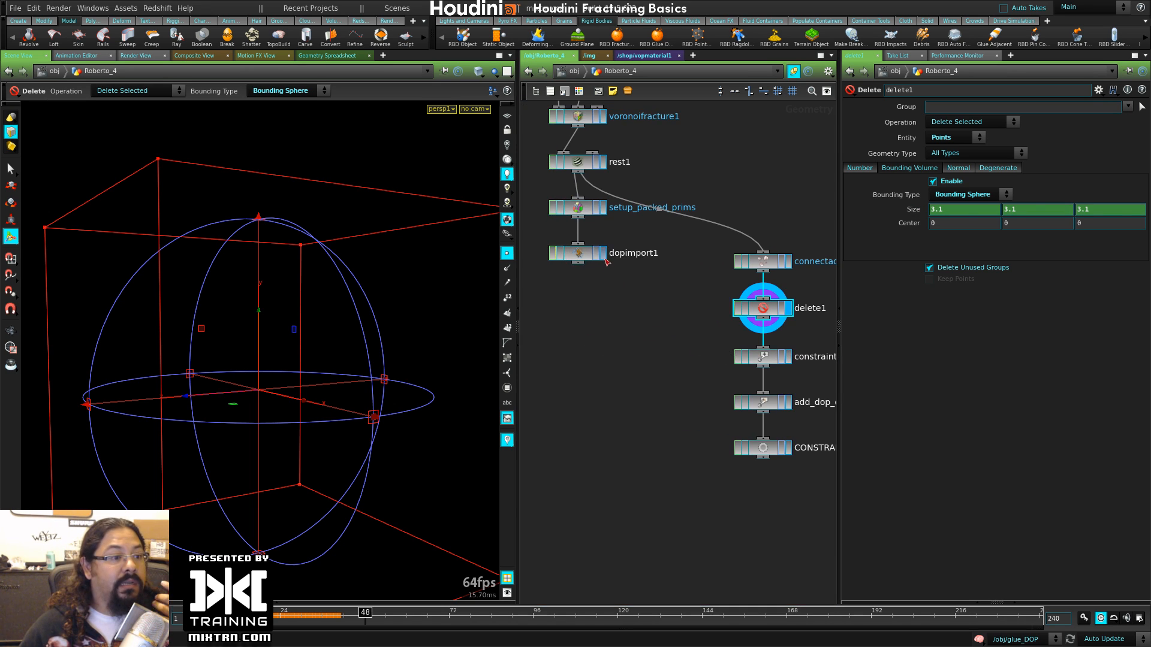
click(603, 254)
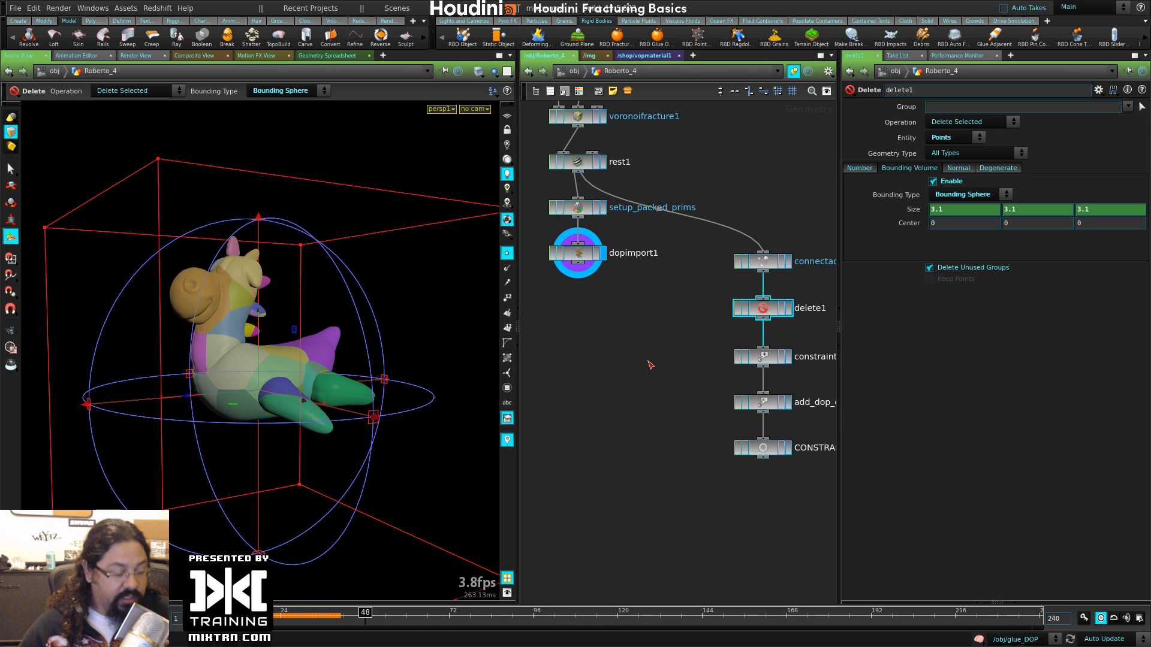
click(574, 71)
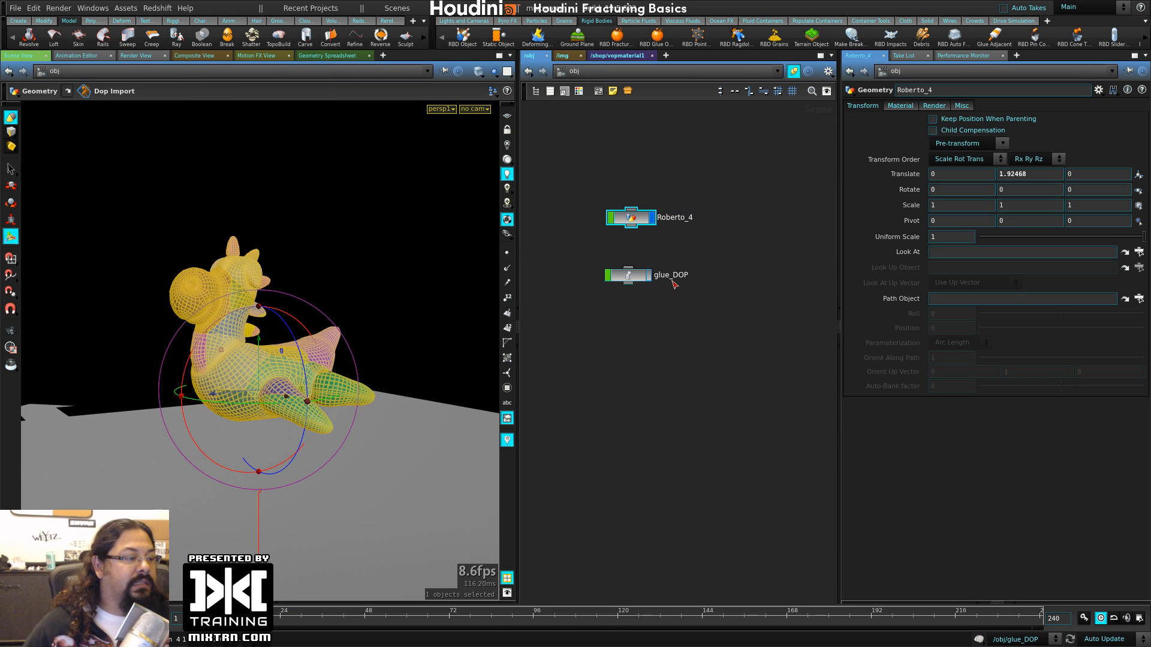
key(Up)
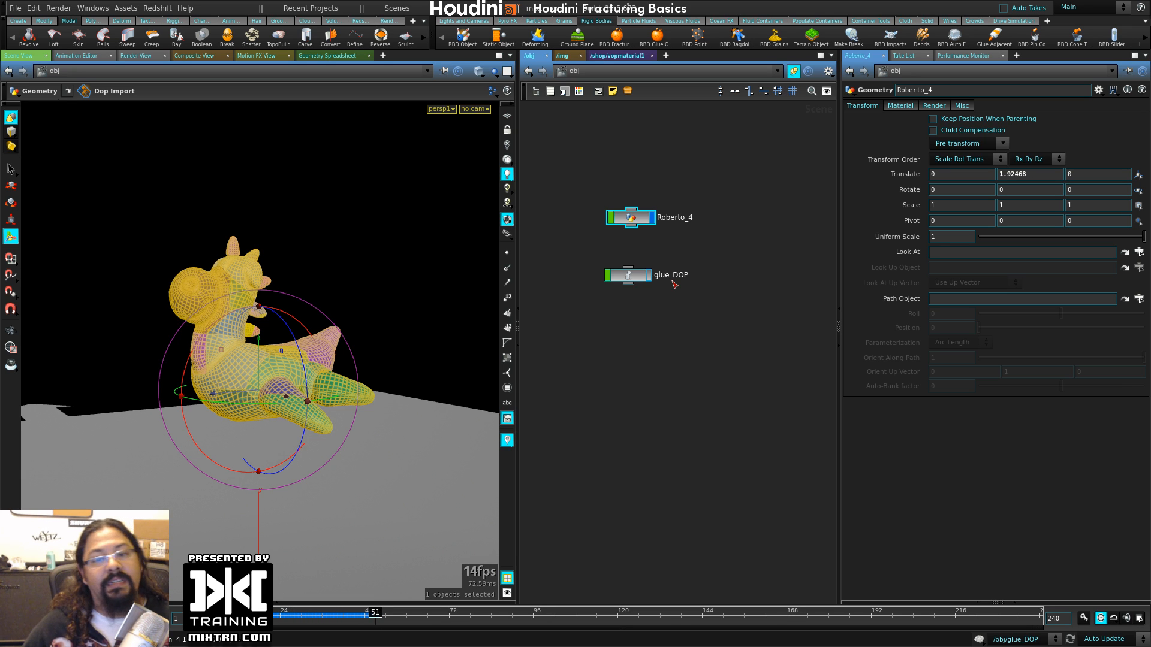
- Set Overwrite with SOP to 0 on the glue_Roberto_4 constraint network inside glue_DOP
double_click(627, 275)
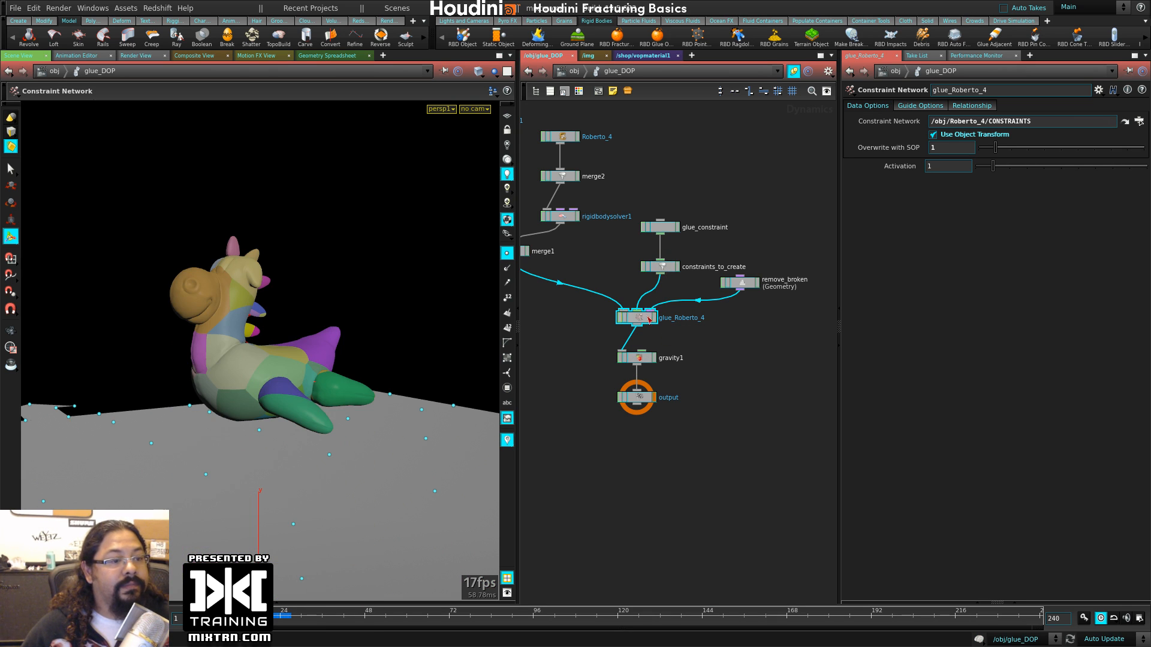
drag(995, 148, 979, 148)
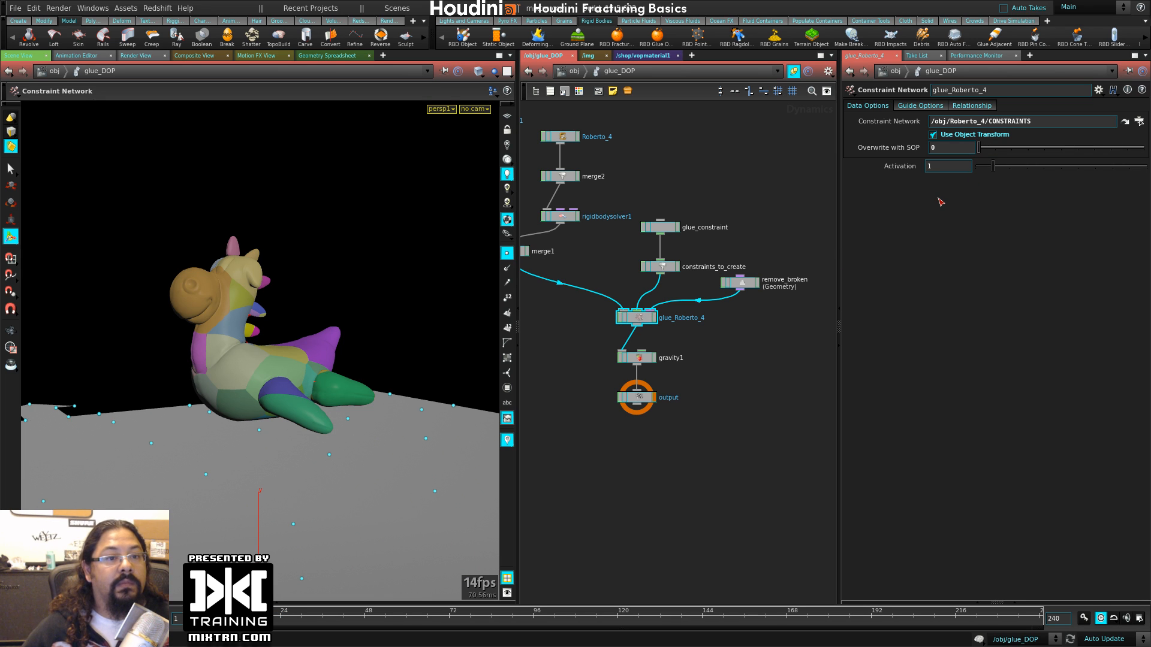
- Turn off Use Object Transform and set Overwrite with SOP to 1 on the glue_Roberto_4 constraint network
click(966, 134)
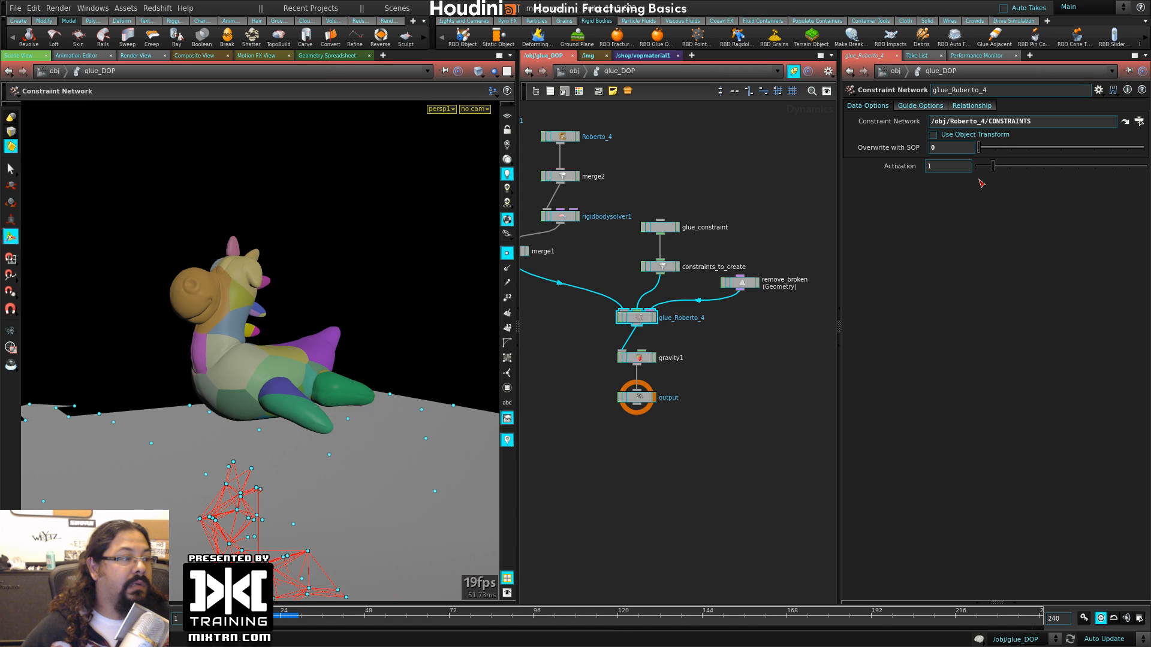
click(638, 358)
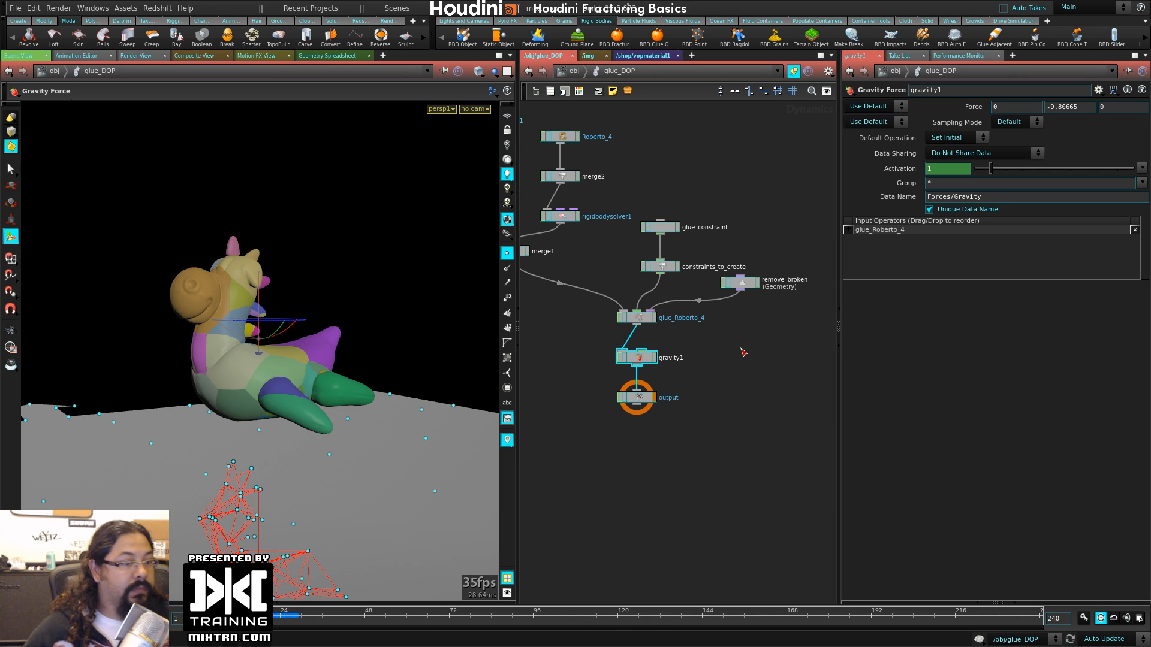
click(637, 316)
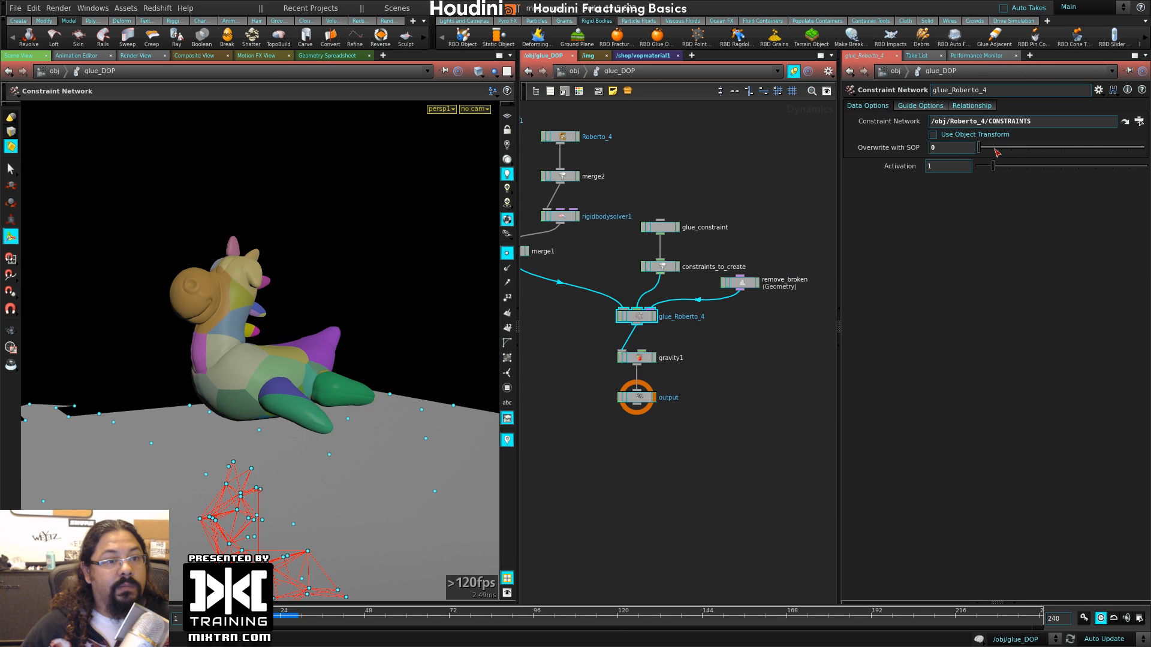
click(995, 149)
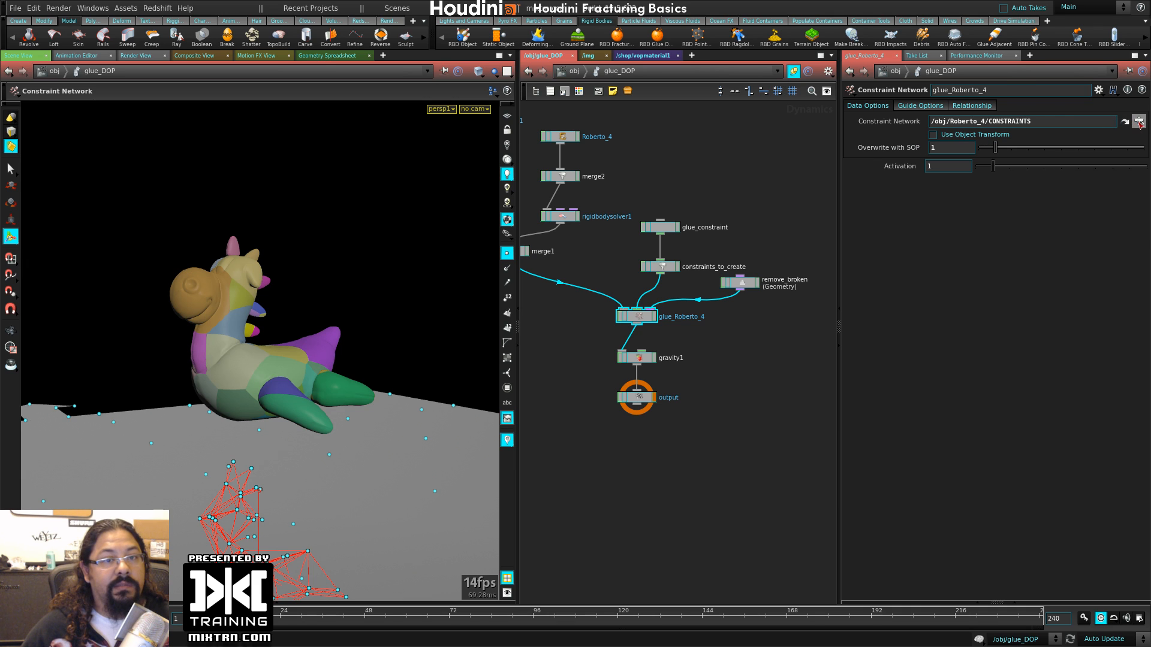
- Check that glue_Roberto_4 references /obj/Roberto_4/CONSTRAINTS and review its guide and relationship options
click(1139, 122)
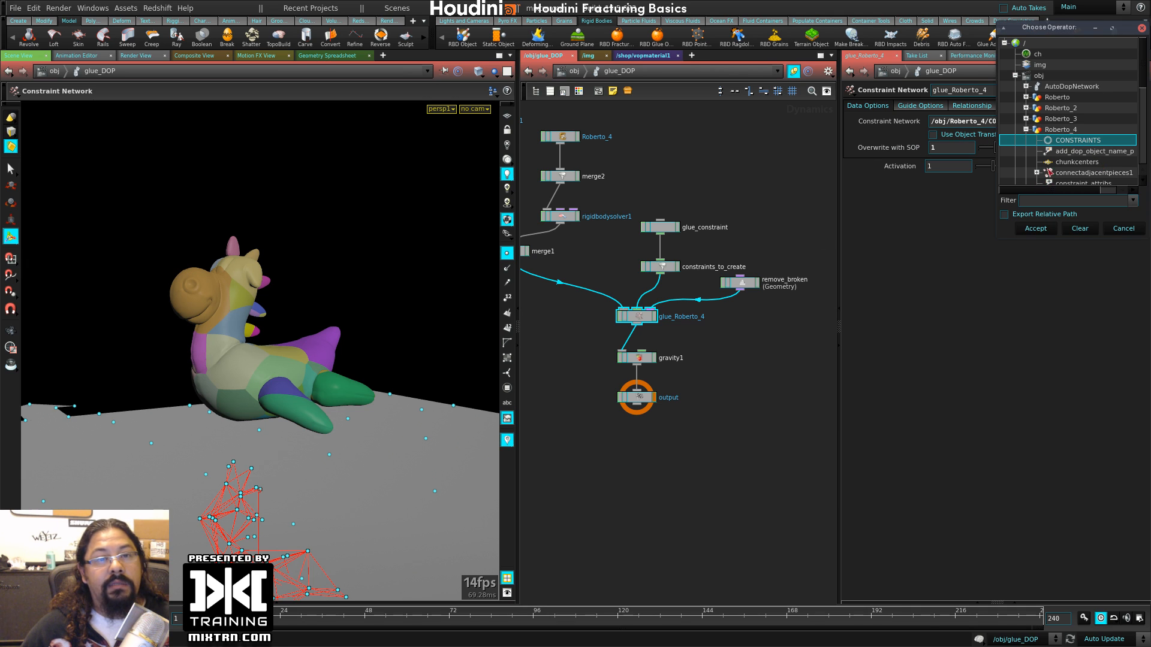
click(1035, 228)
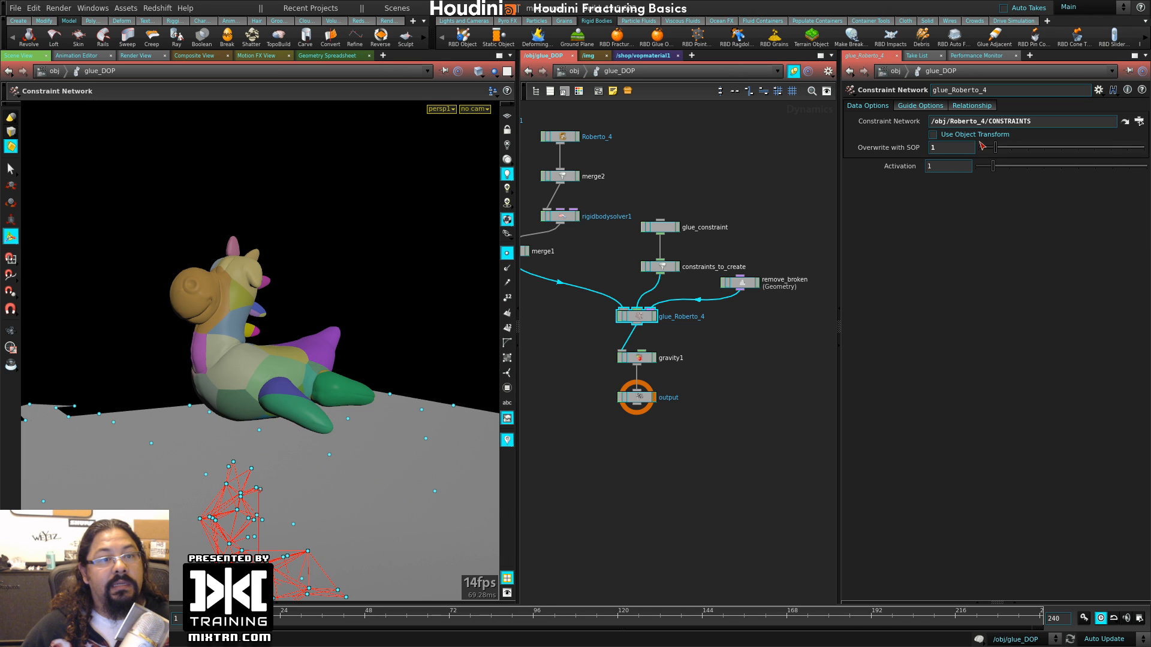
click(920, 109)
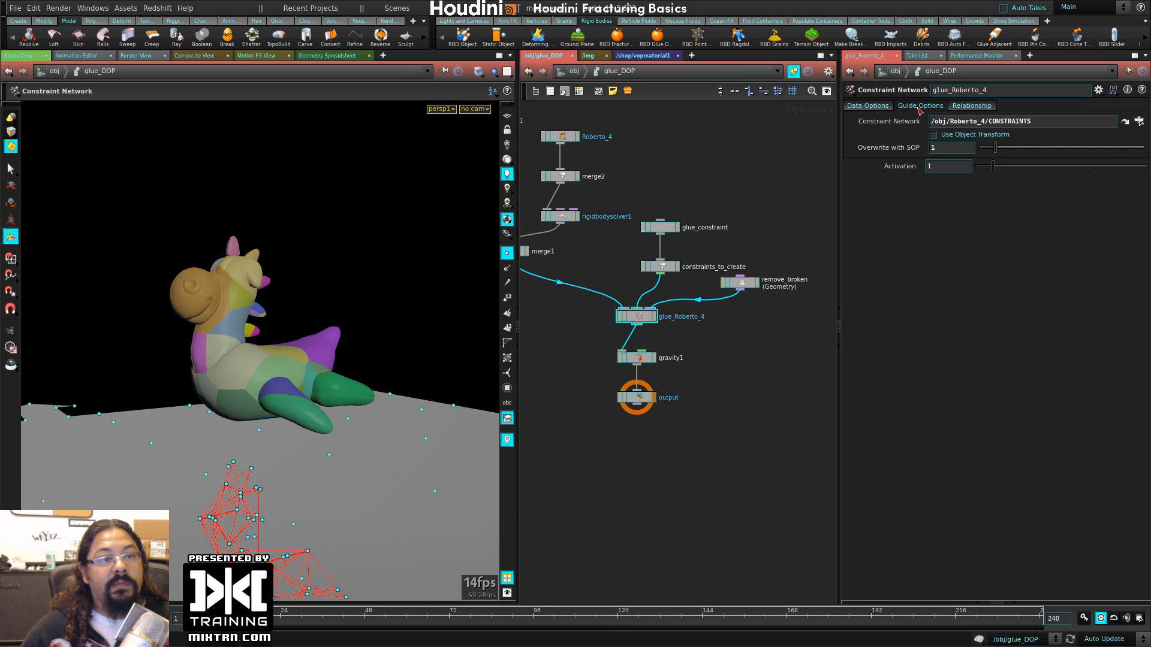
click(986, 109)
click(877, 109)
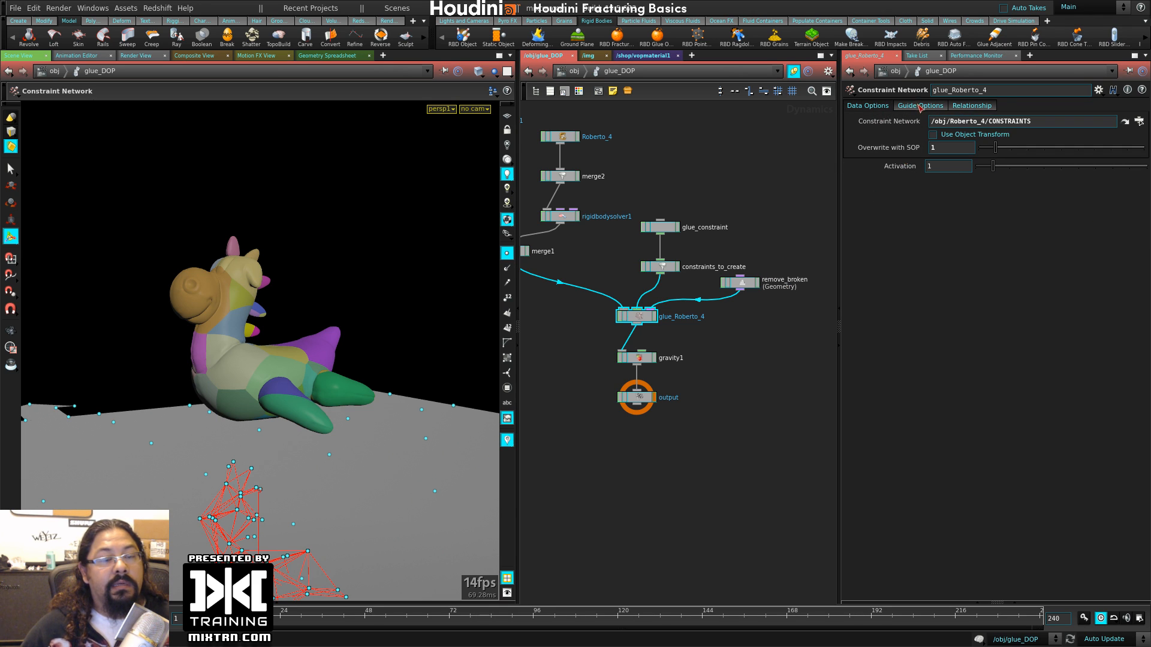
- Replay the simulation, return to the first frame and inspect the toy and its constraint guide lines from several angles
drag(592, 454, 635, 367)
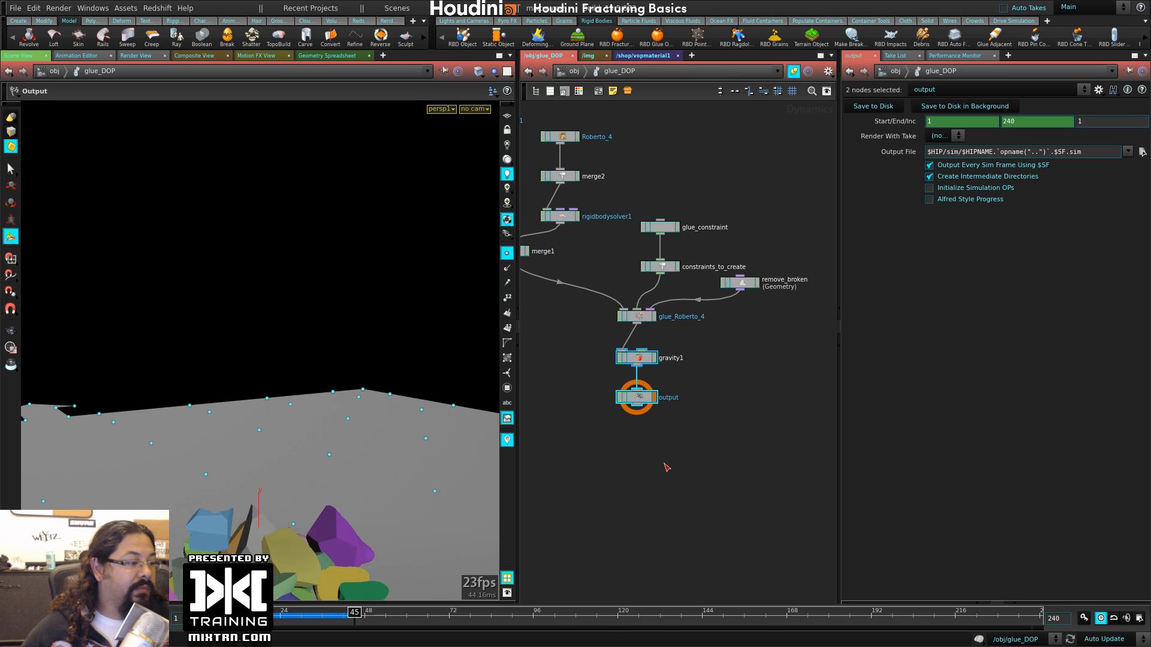
key(ctrl+Up)
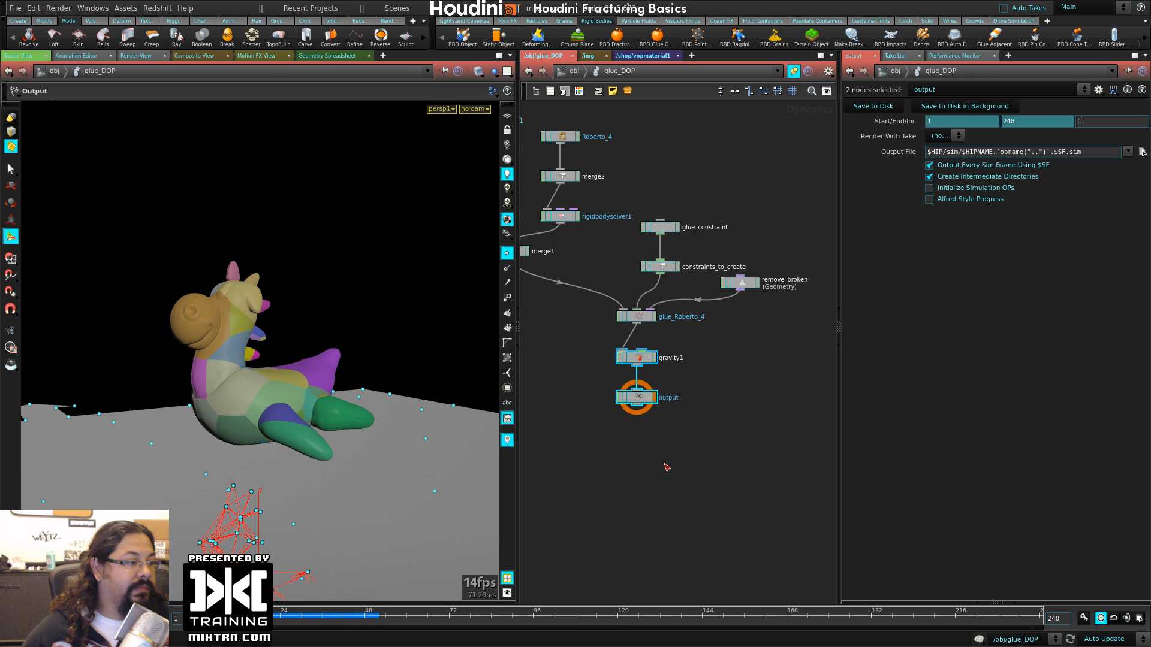
alt+right_drag(211, 416, 264, 444)
alt+drag(265, 444, 340, 349)
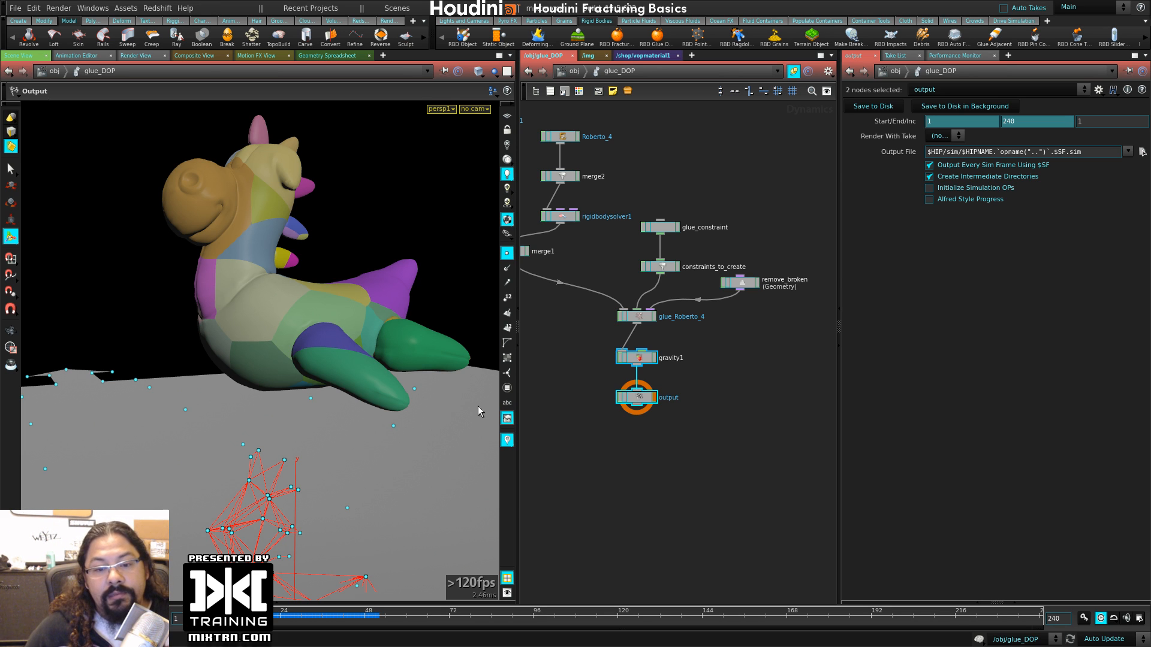
click(753, 363)
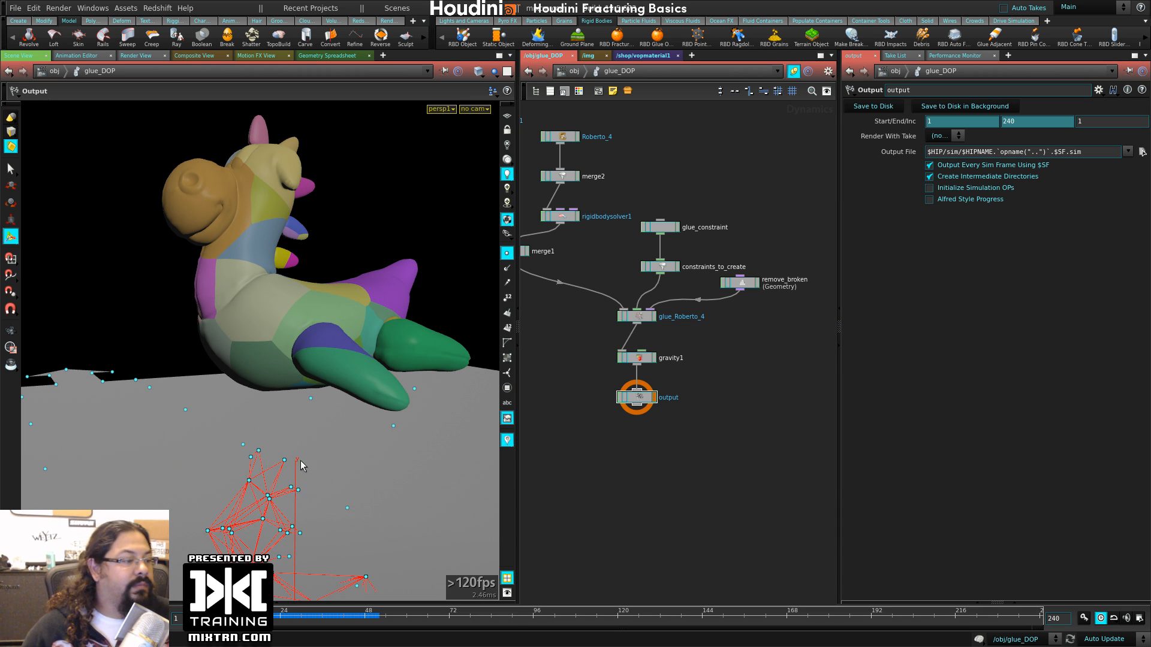
alt+drag(301, 462, 494, 447)
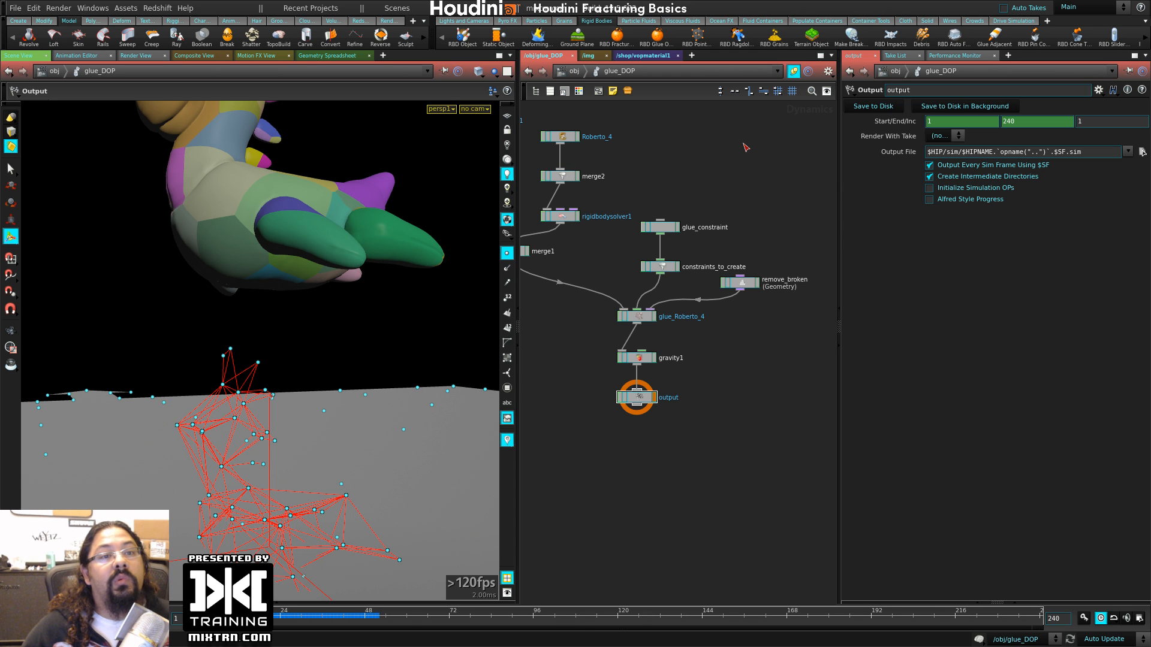
alt+middle_drag(226, 271, 240, 372)
mouse_move(240, 372)
alt+mouse_down()
mouse_move(205, 367)
mouse_move(251, 371)
alt+mouse_up()
key(Escape)
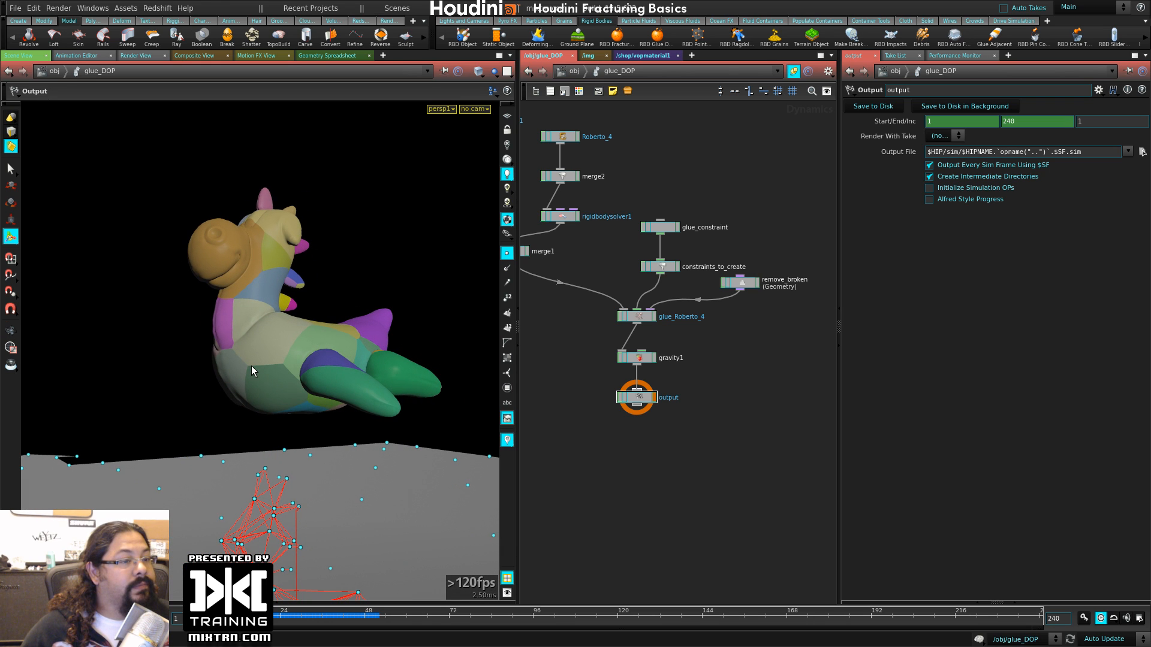
- Move gravity1 and output down and insert a Group Dynamic Objects node between glue_Roberto_4 and gravity1
click(638, 359)
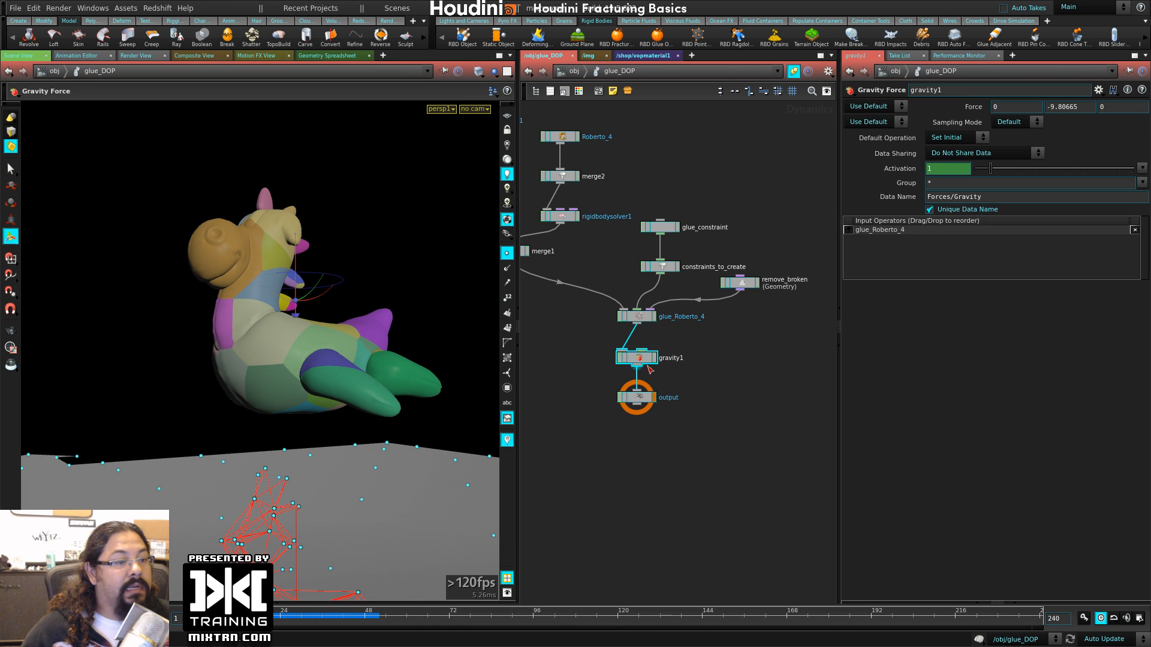
drag(609, 424, 659, 446)
key(Tab)
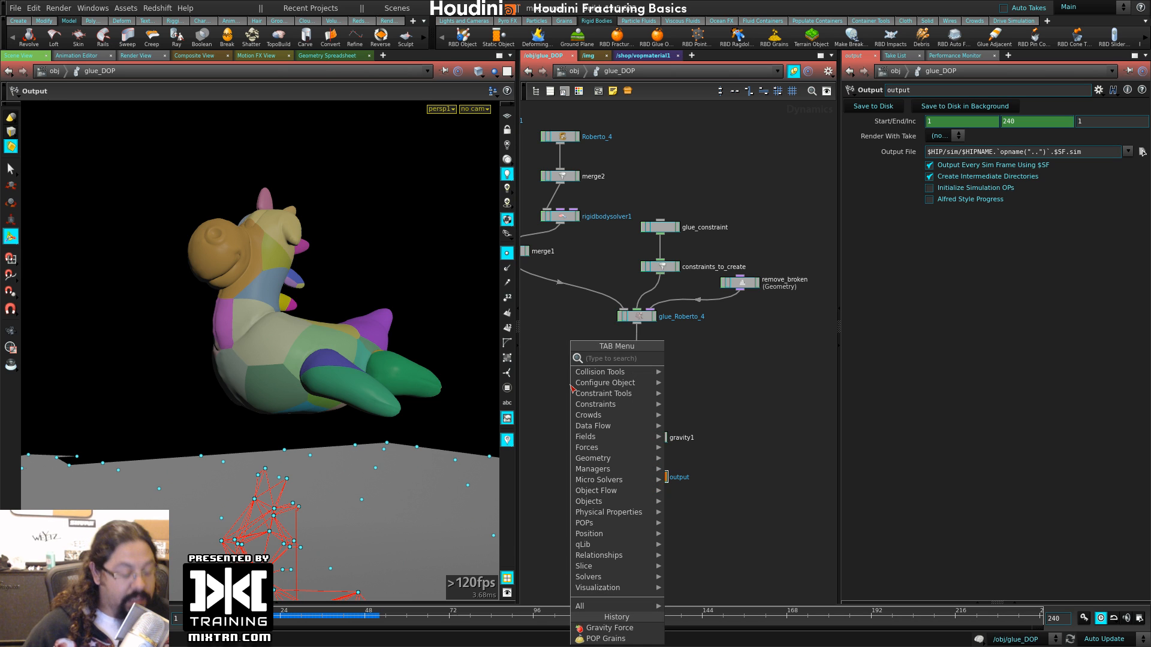
text(gro)
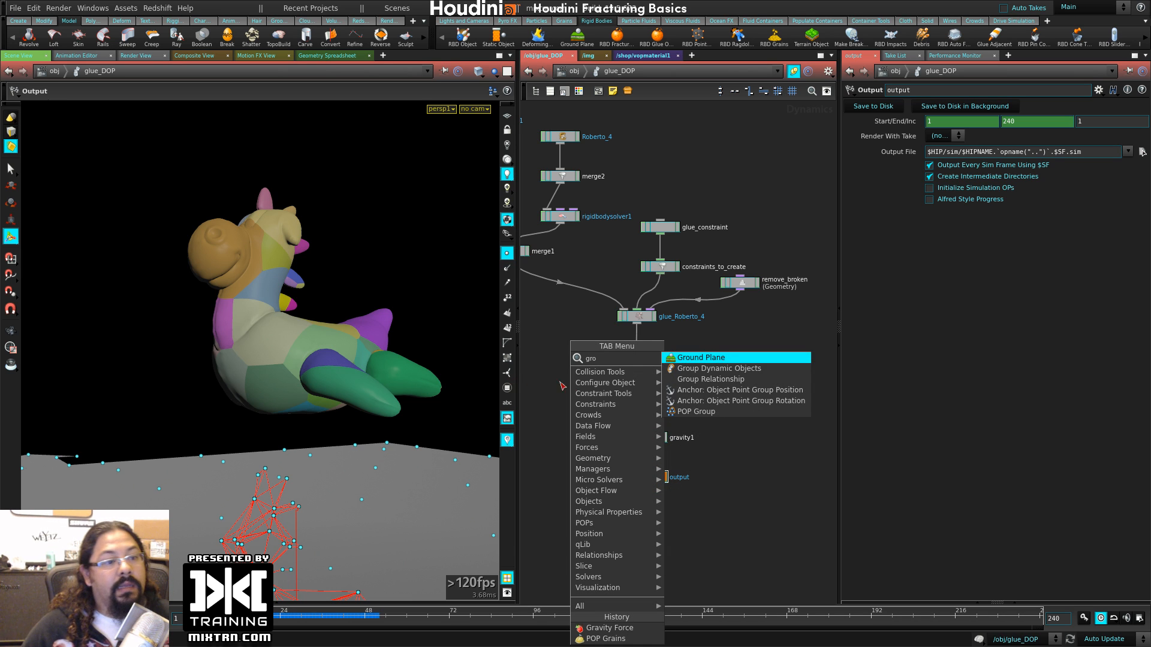
click(715, 368)
click(638, 356)
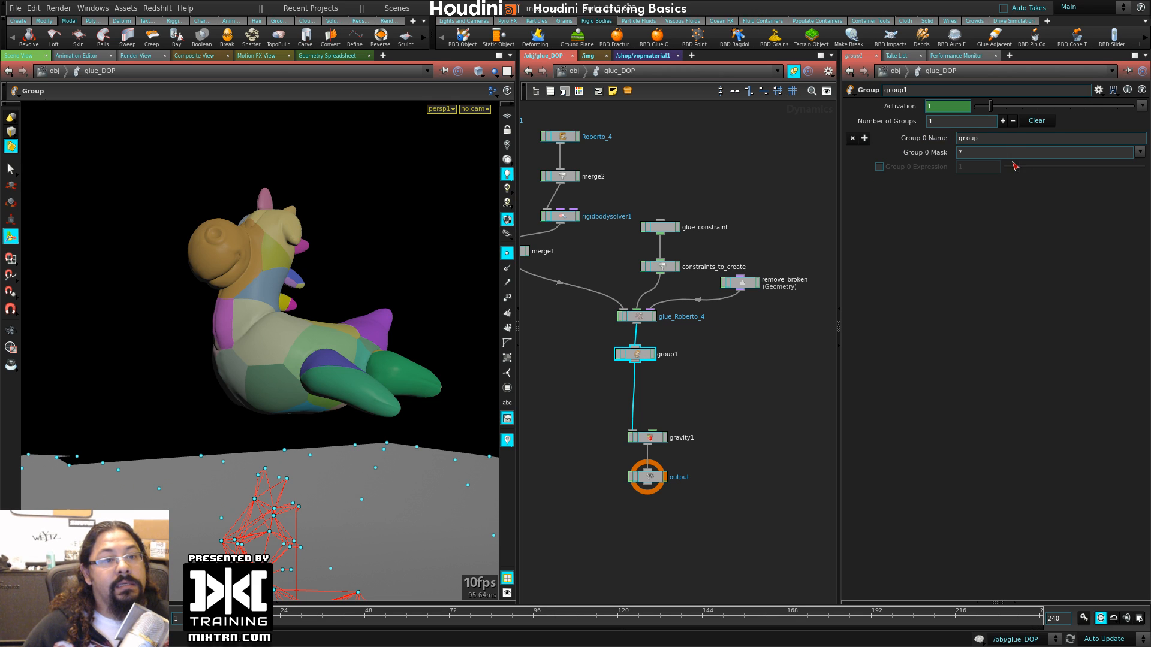
- Try enabling the Group 0 Expression on the group node, and delete that node from the network
click(1140, 152)
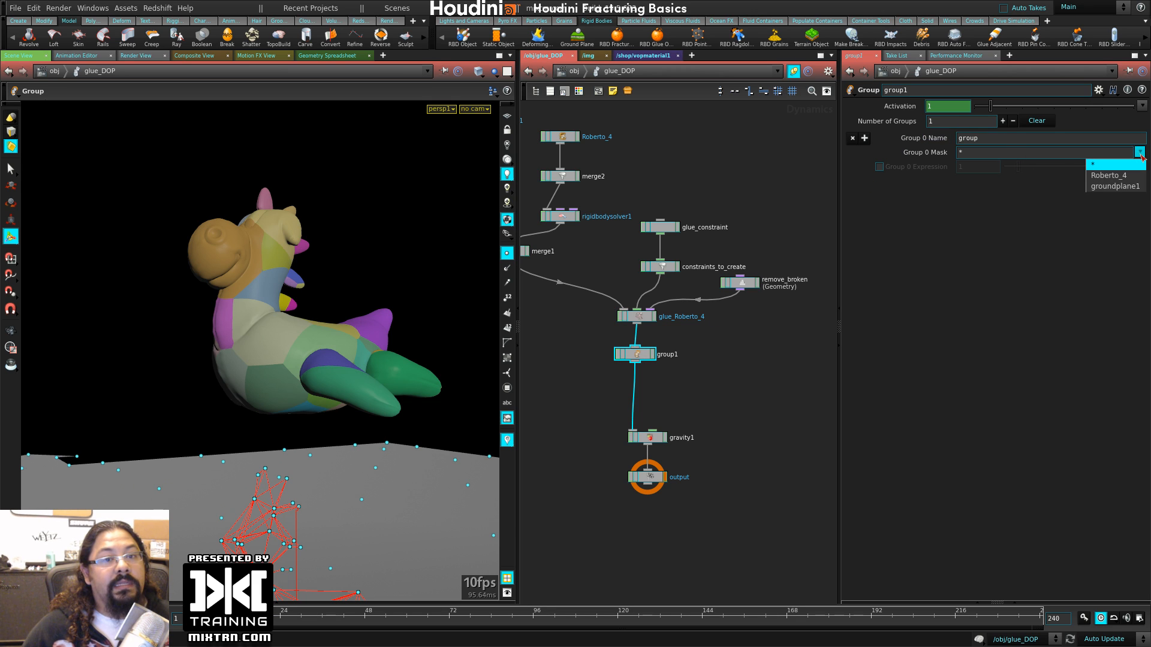
click(879, 166)
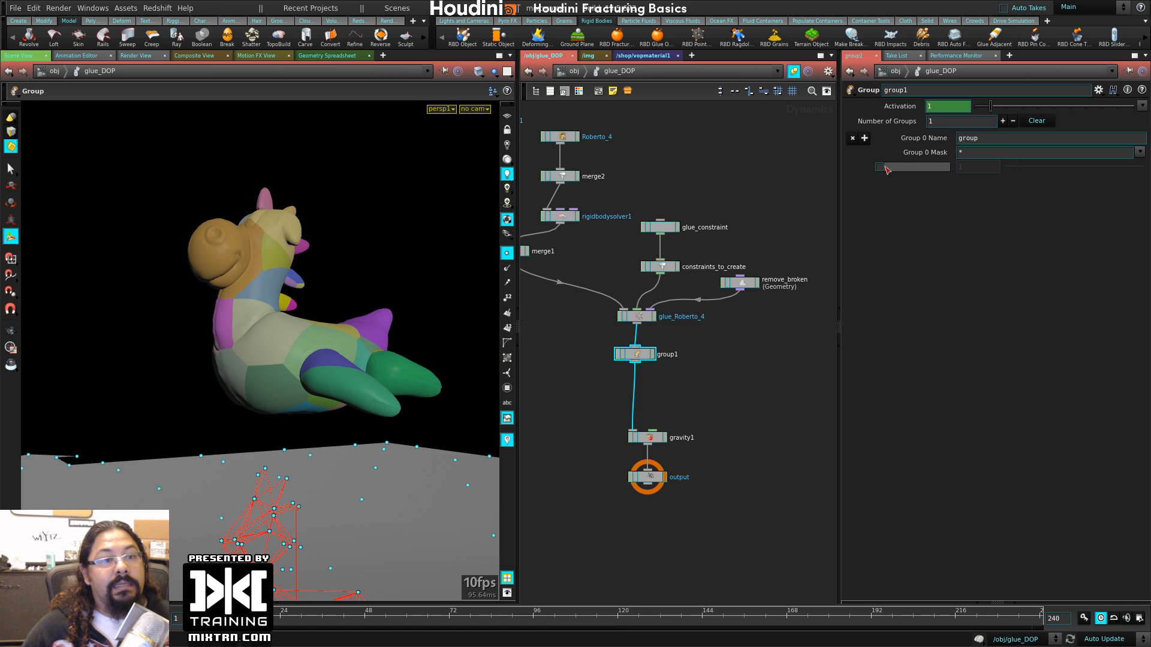
right_click(930, 170)
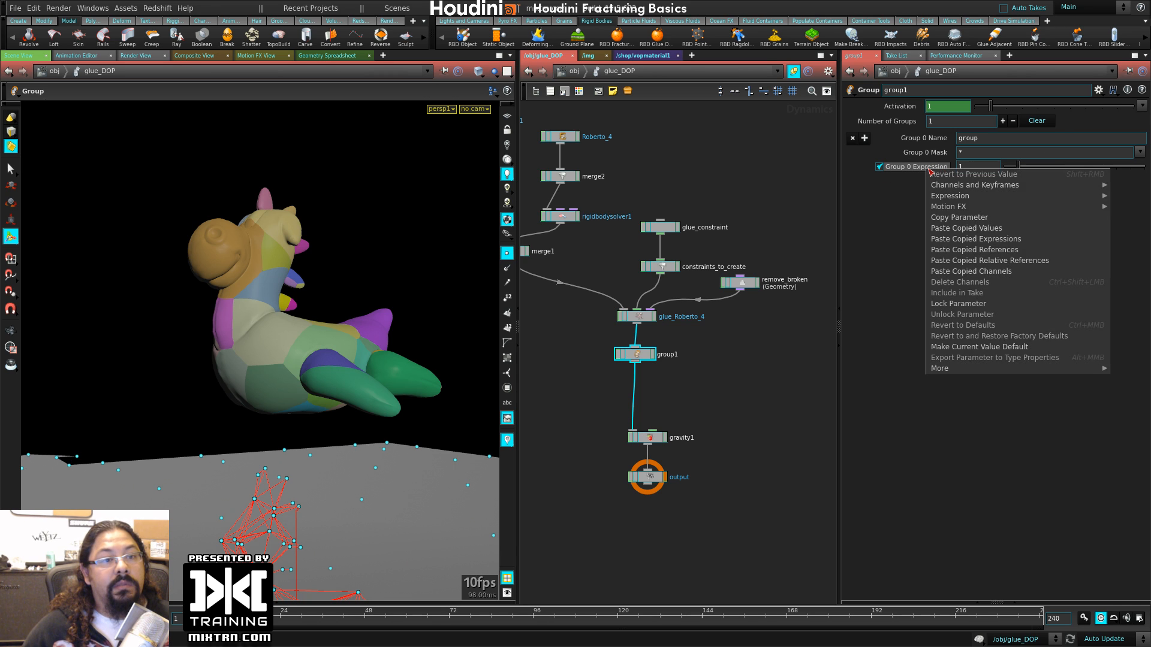
click(904, 226)
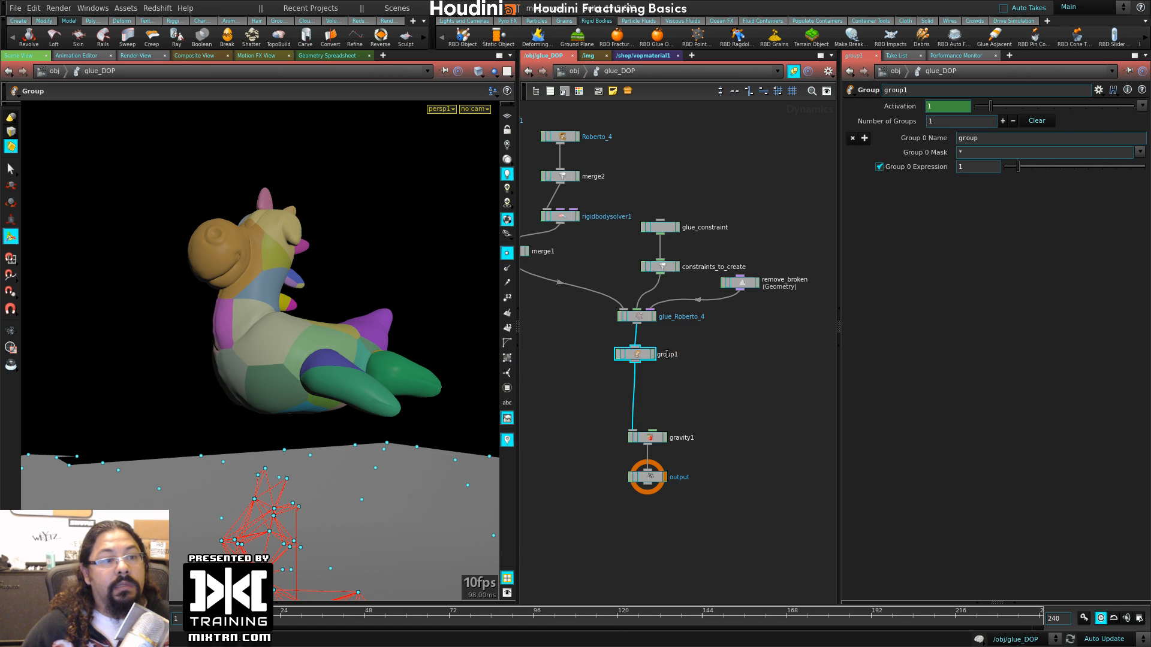
key(Delete)
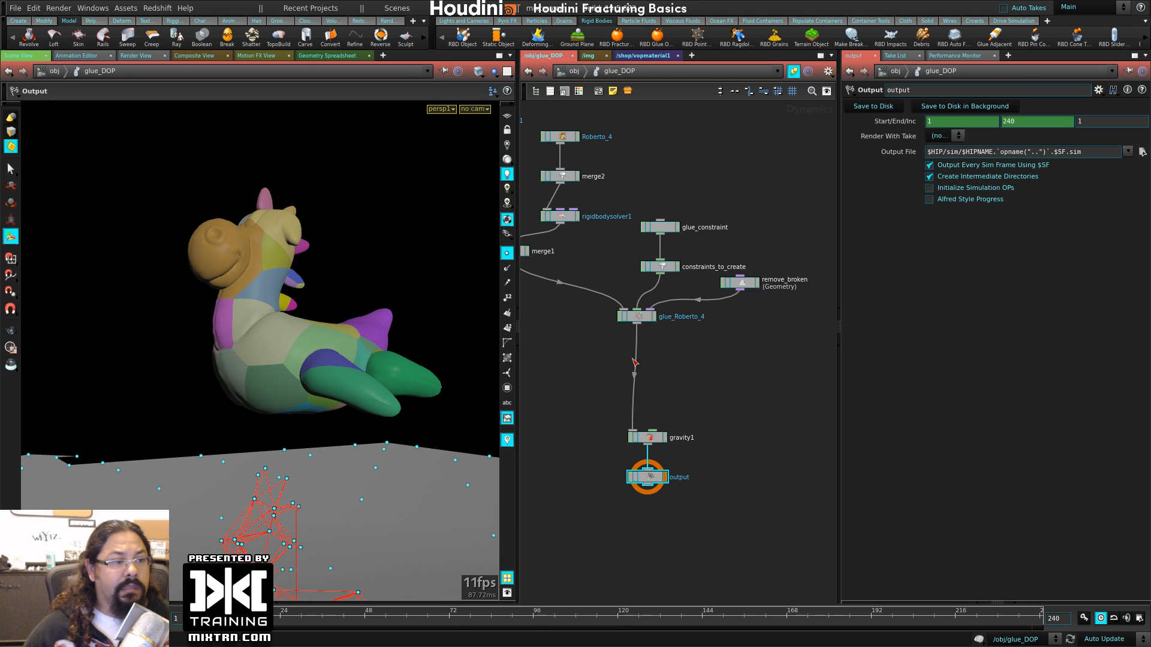
- Search the available dynamics nodes for a VEX operator
key(Tab)
click(672, 228)
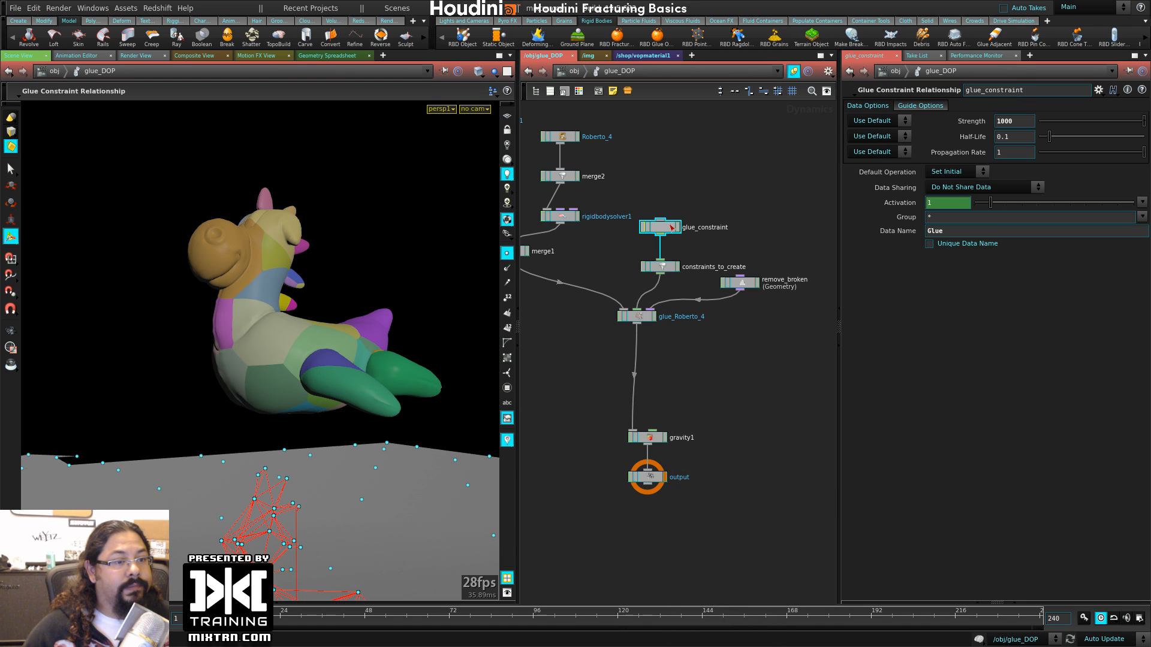
drag(639, 315, 636, 319)
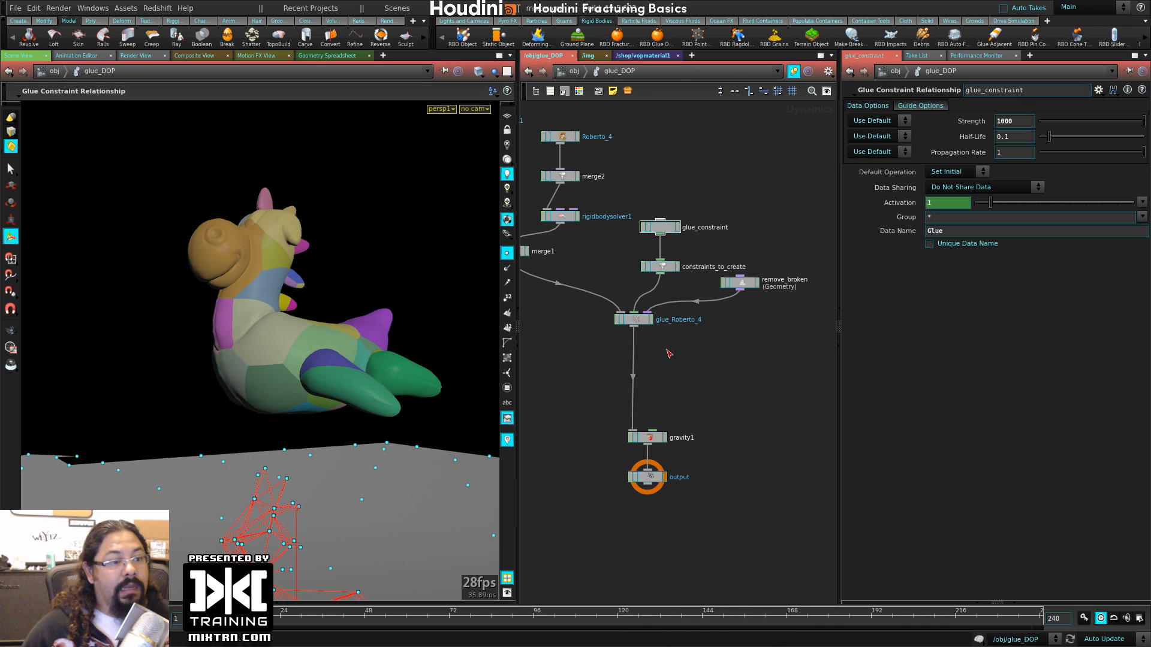
key(Tab)
text(ve)
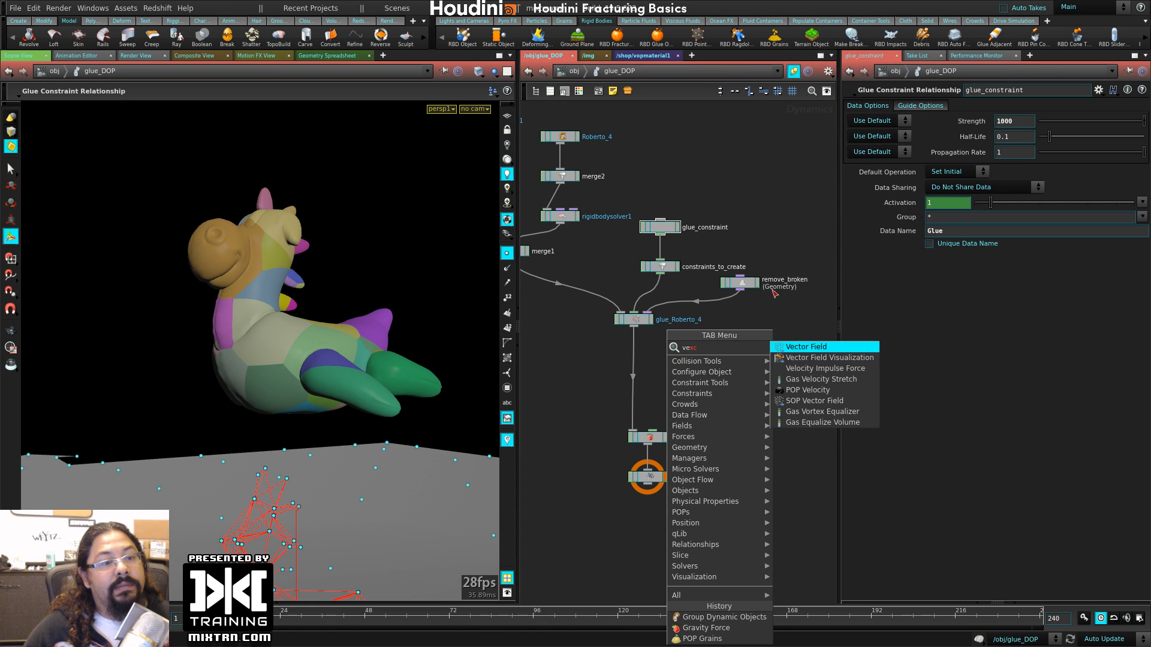
key(Escape)
- Move glue_constraint up and insert a Geometry Wrangle between it and constraints_to_create
drag(660, 227, 659, 200)
key(Tab)
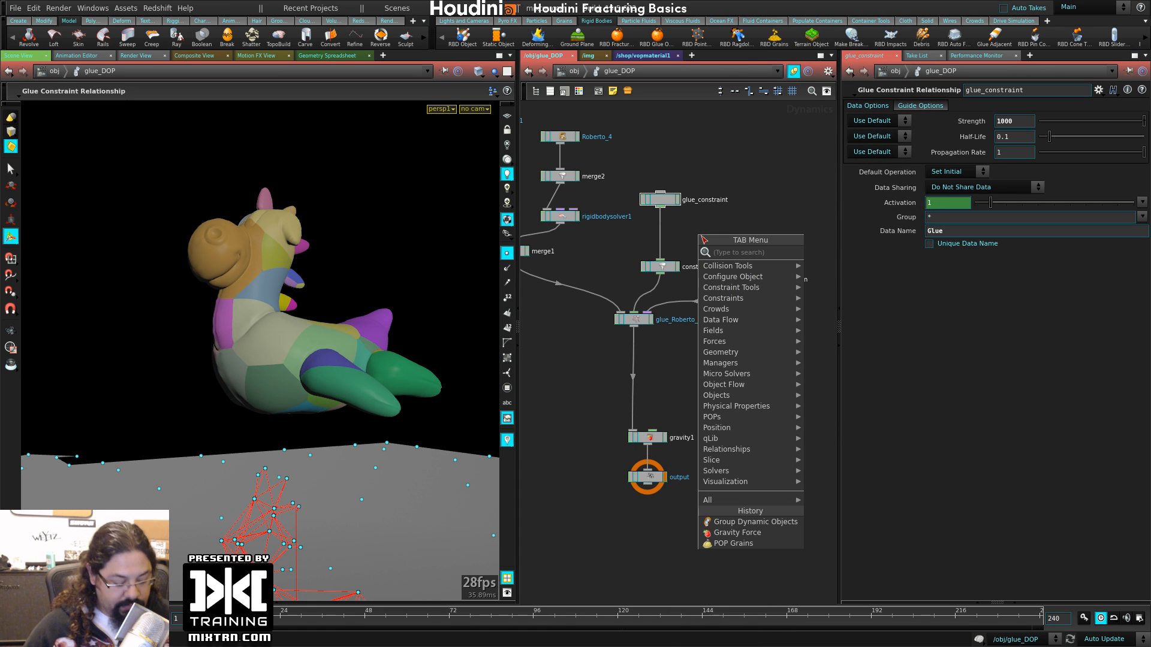
text(vex)
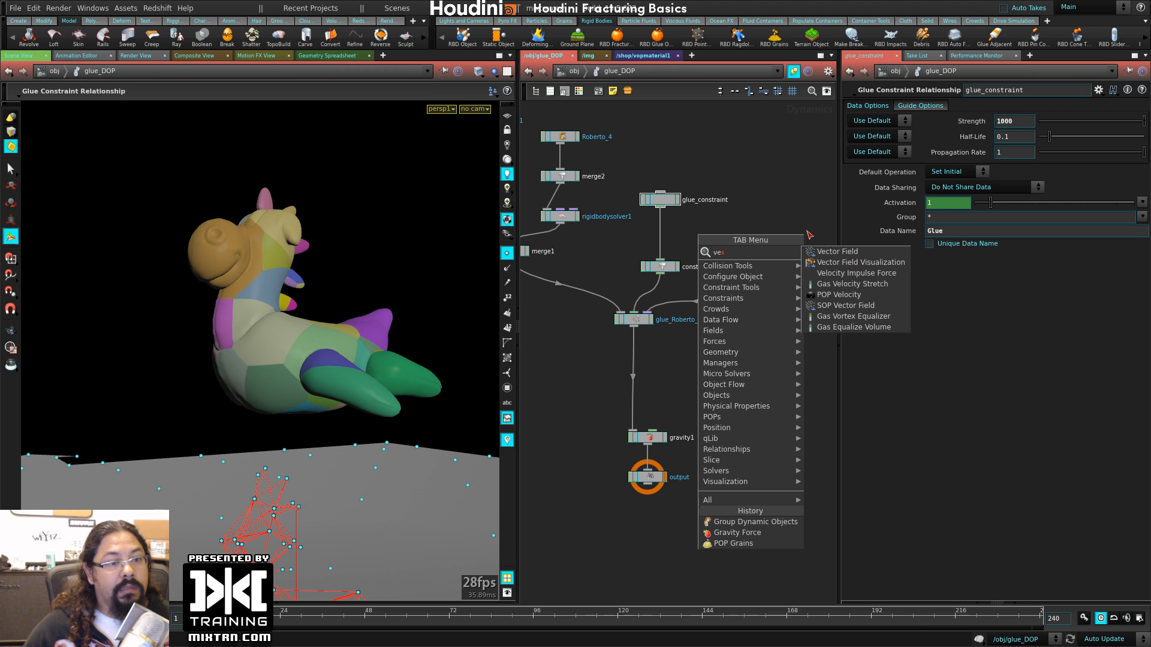
key(Escape)
key(Tab)
text(wra)
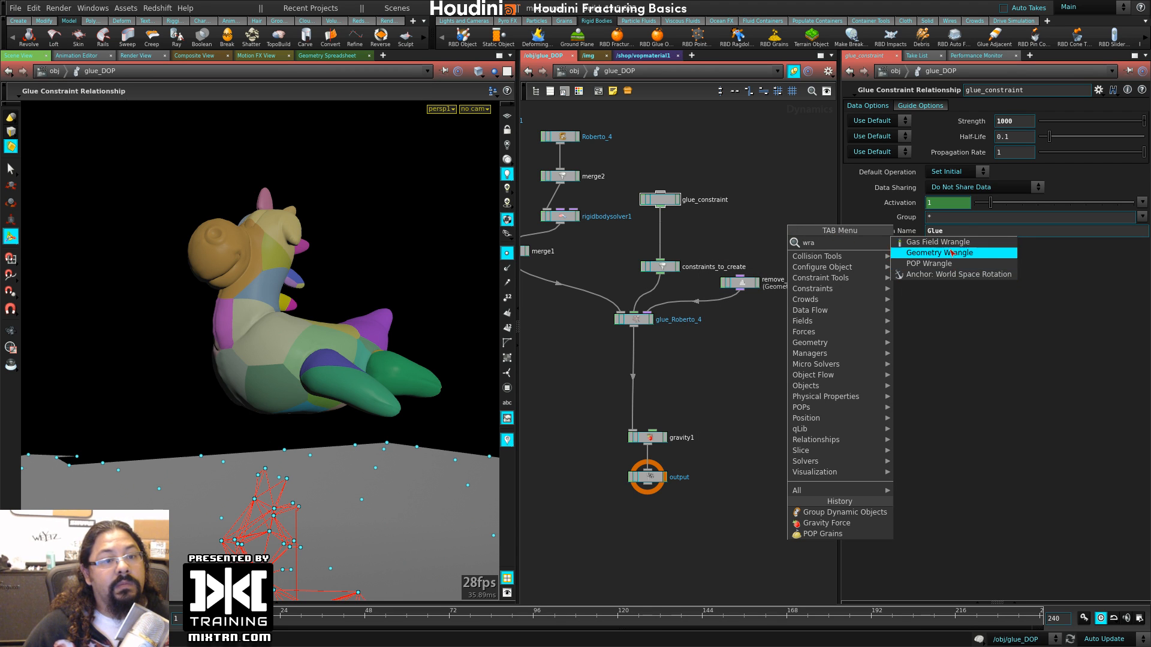
click(983, 254)
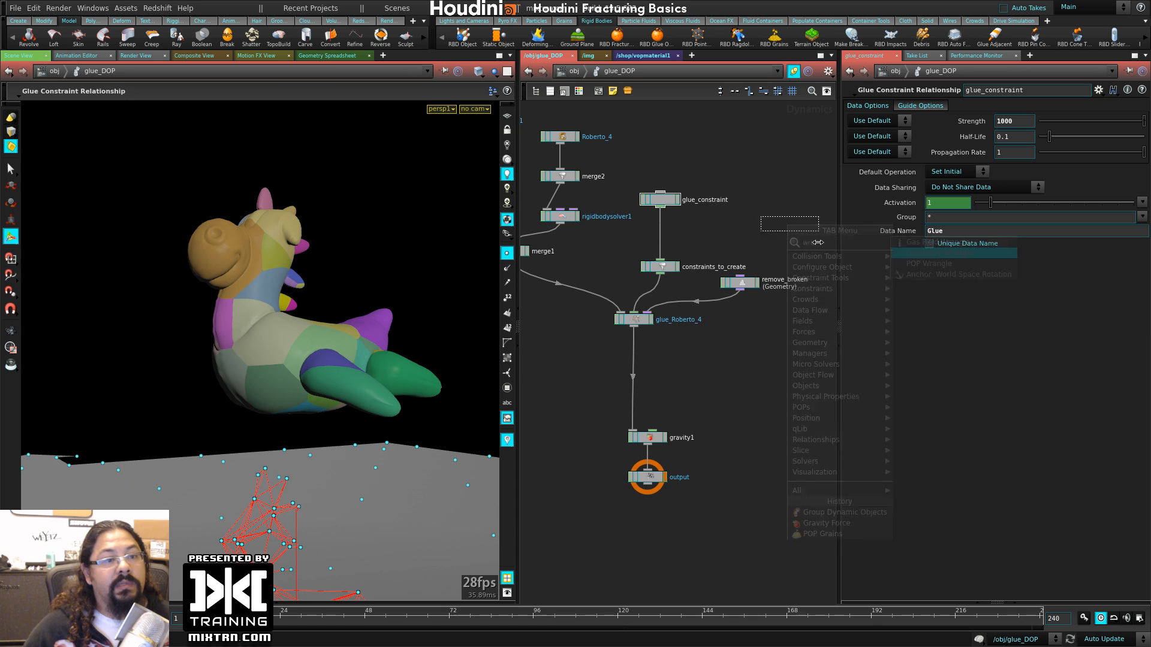
click(660, 233)
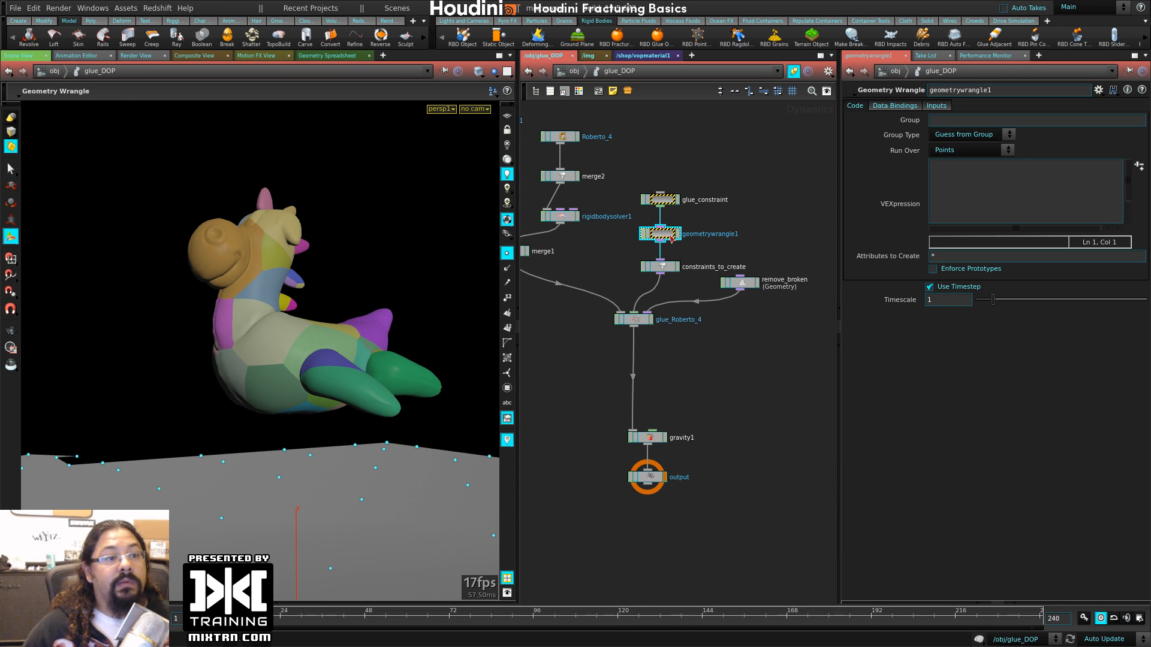
- Delete the Geometry Wrangle and view the node information of glue_constraint
key(Delete)
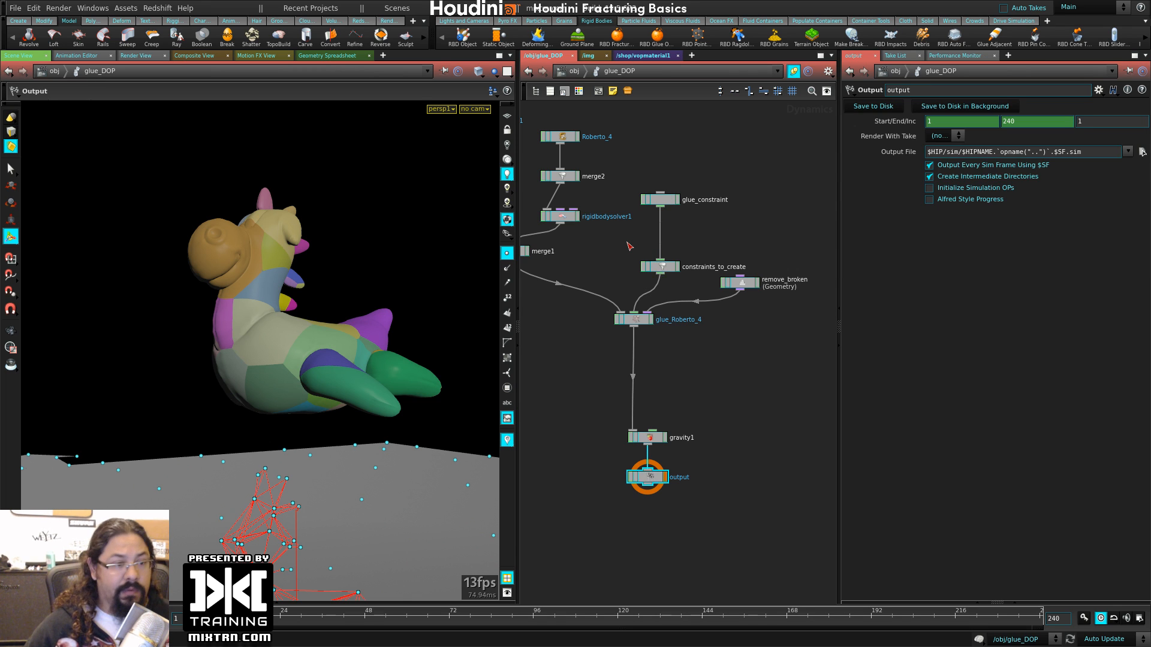
key(Tab)
text(wra)
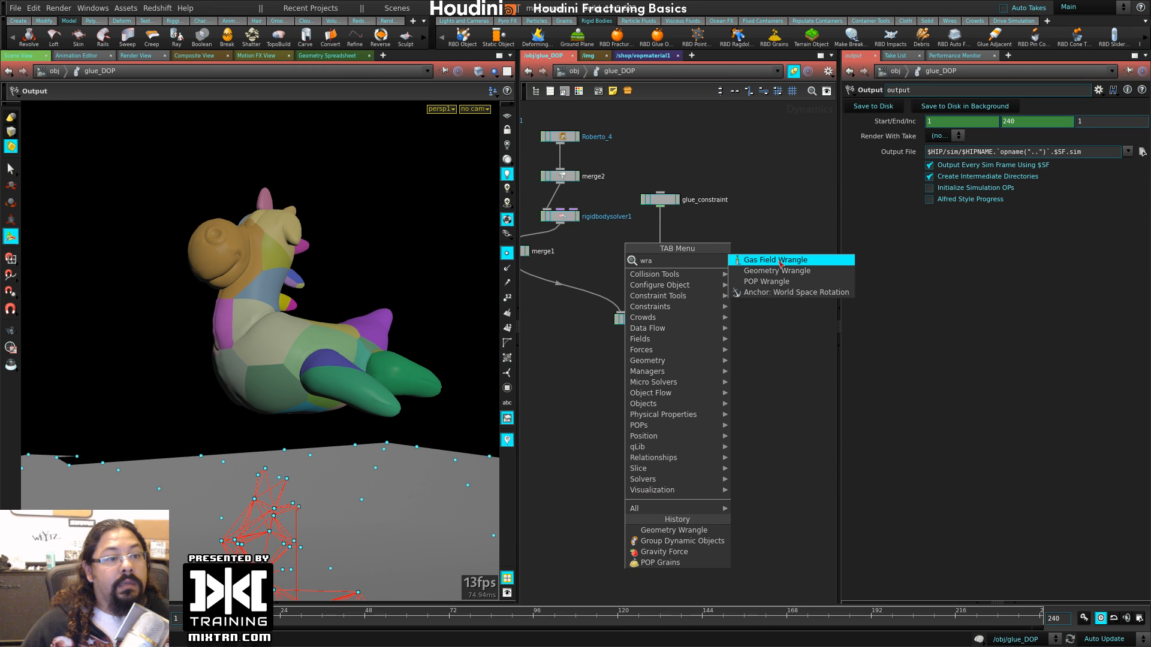
key(Escape)
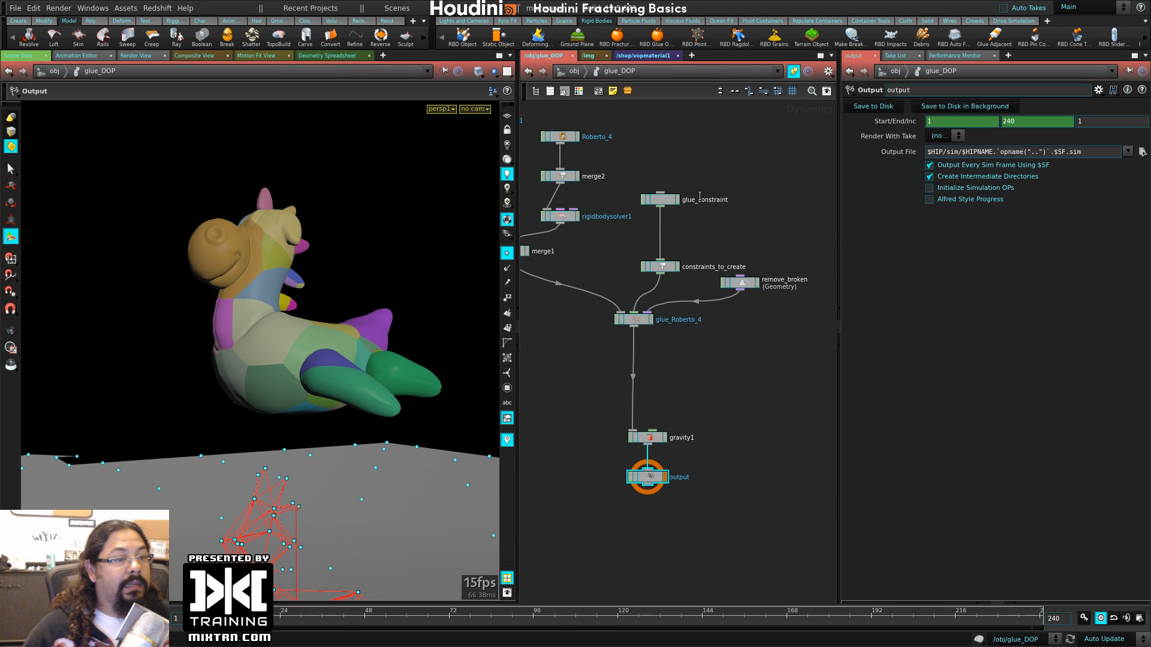
middle_click(667, 203)
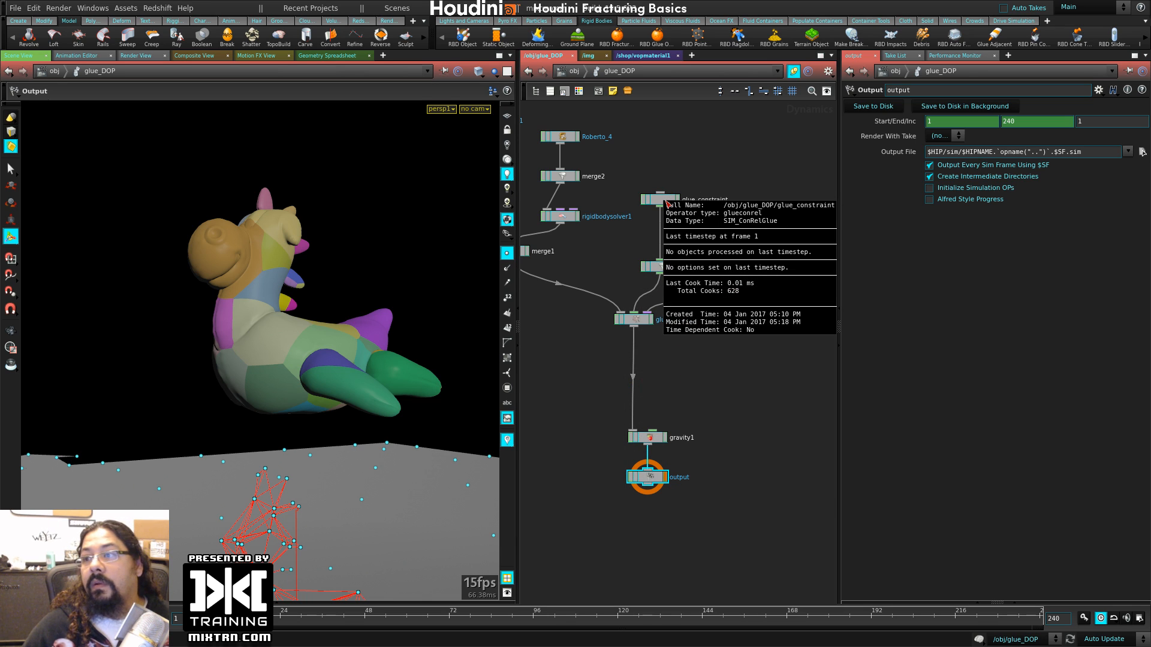
- Move constraints_to_create closer to glue_constraint, and play the simulation to check how the toy breaks on the ground
click(668, 202)
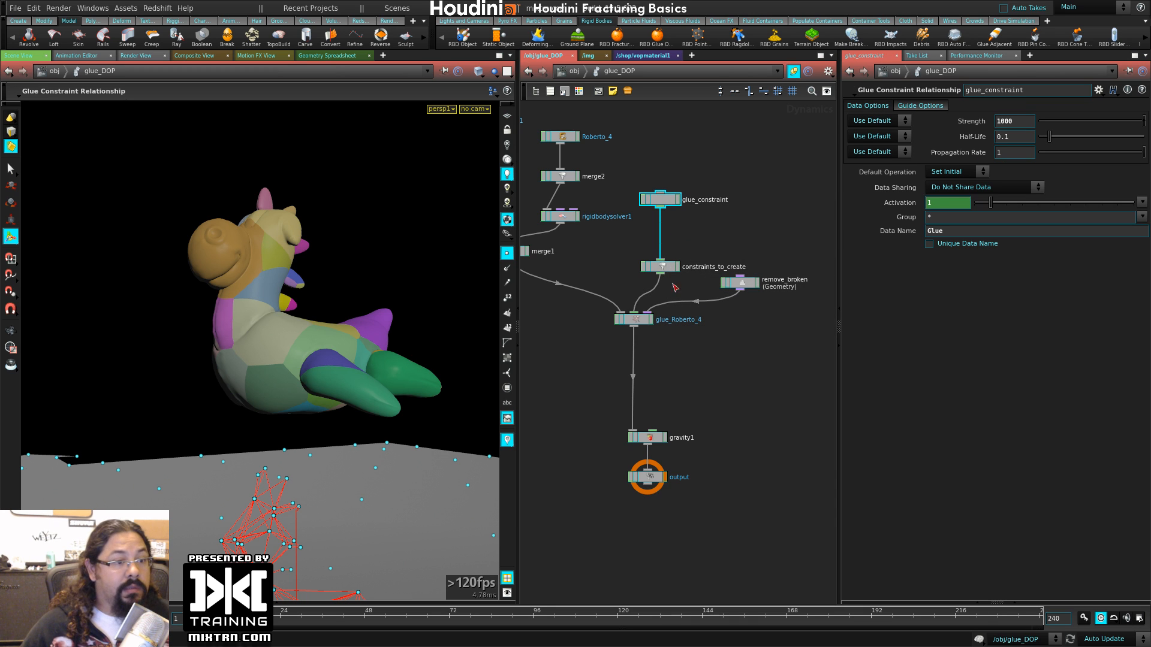
drag(663, 269, 663, 254)
alt+drag(223, 416, 247, 437)
key(Escape)
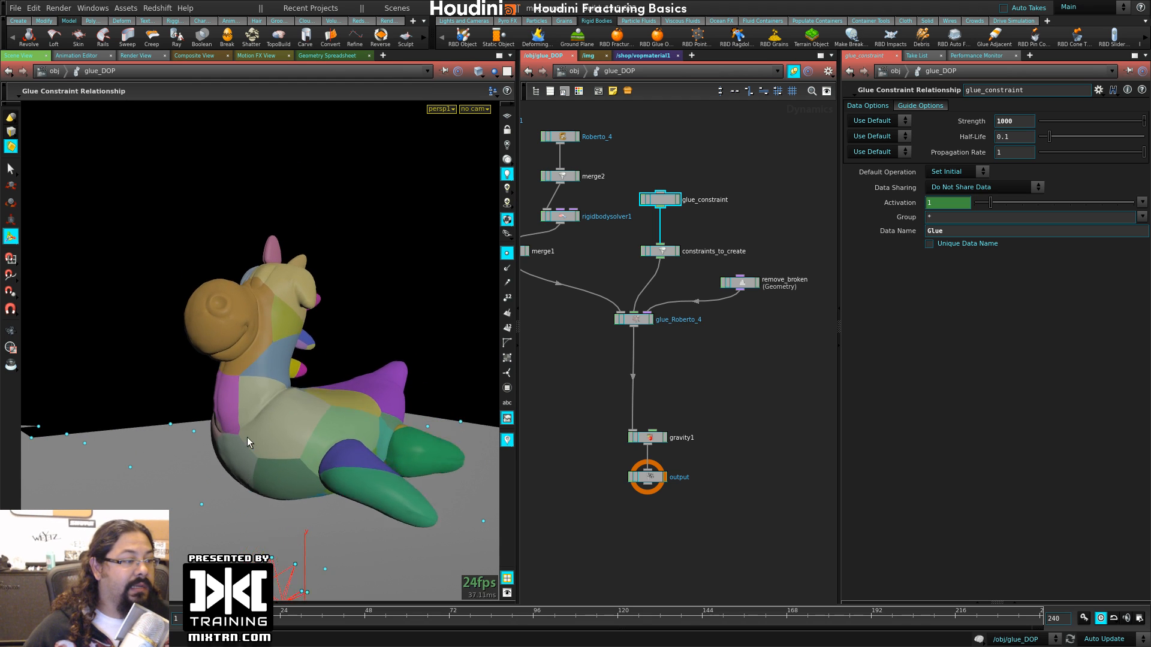
key(Up)
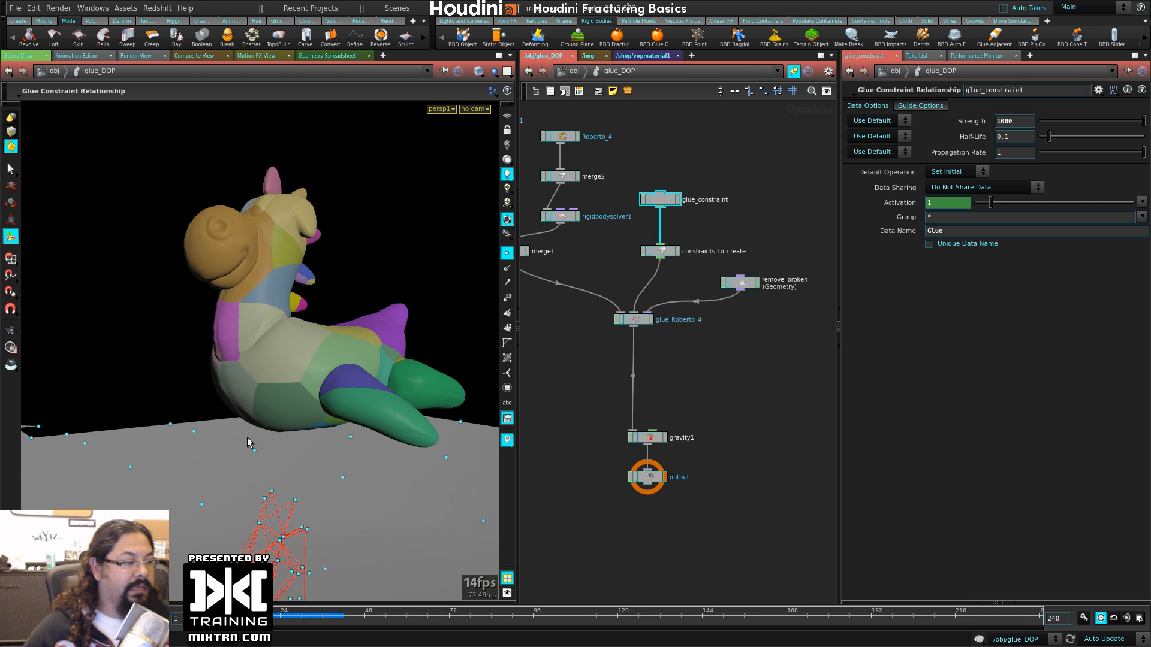
alt+right_drag(239, 429, 307, 454)
alt+middle_drag(307, 453, 280, 340)
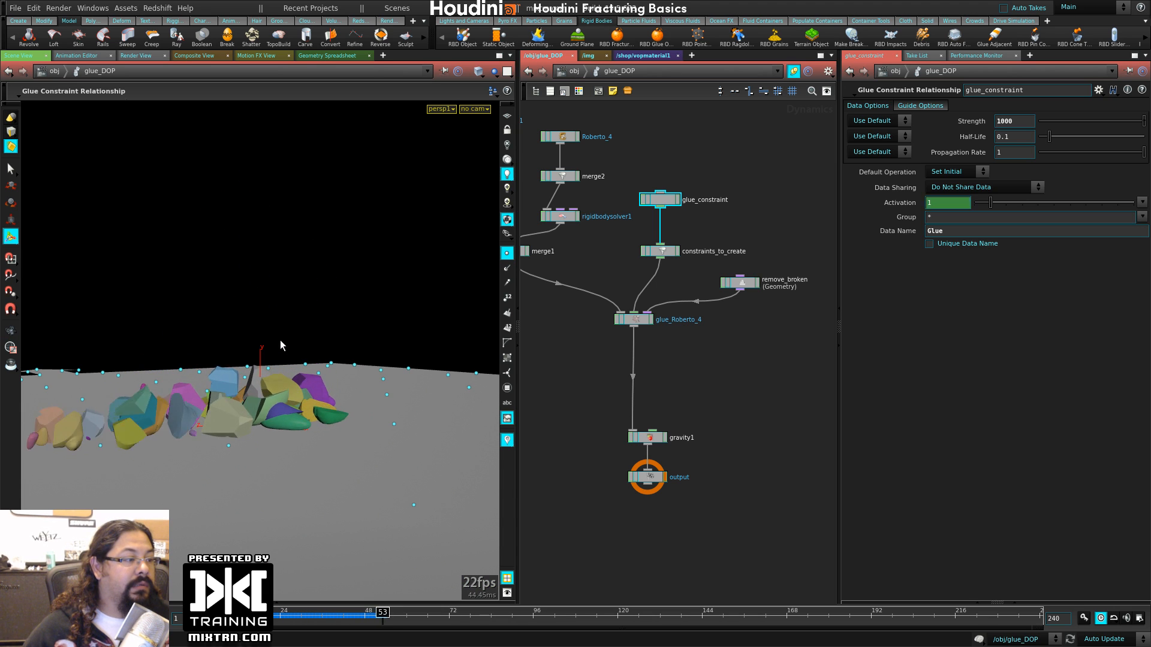
key(ctrl+Up)
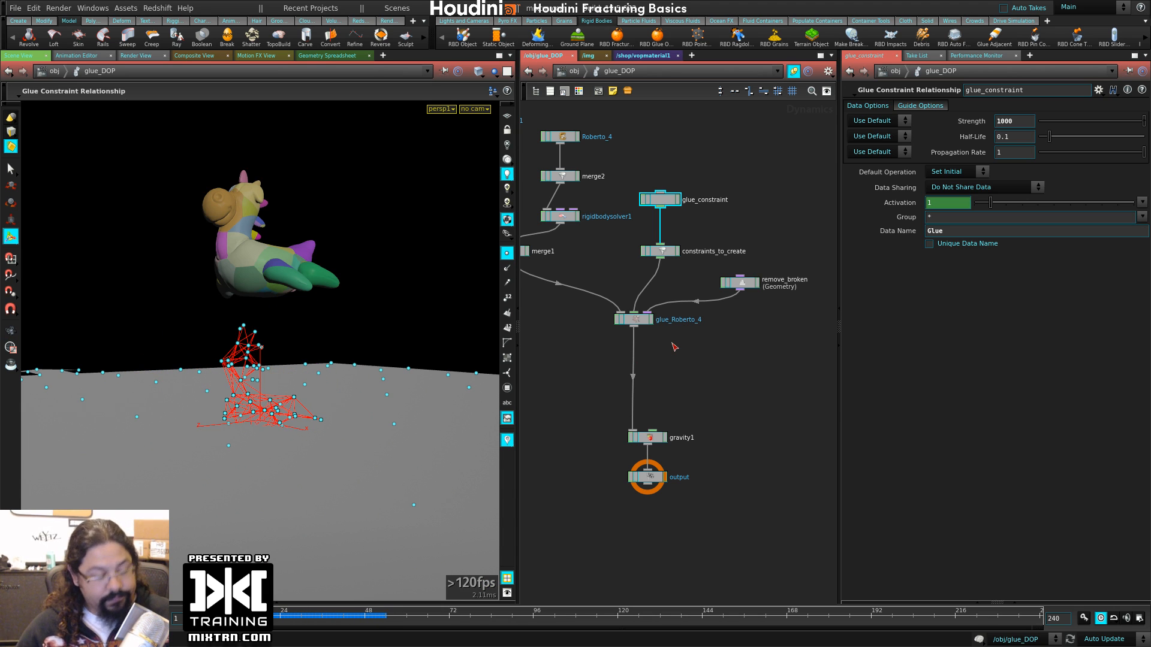
- Open the Roberto_4 geometry network, display delete1, and play the animation to inspect how it removes constraint points
key(u)
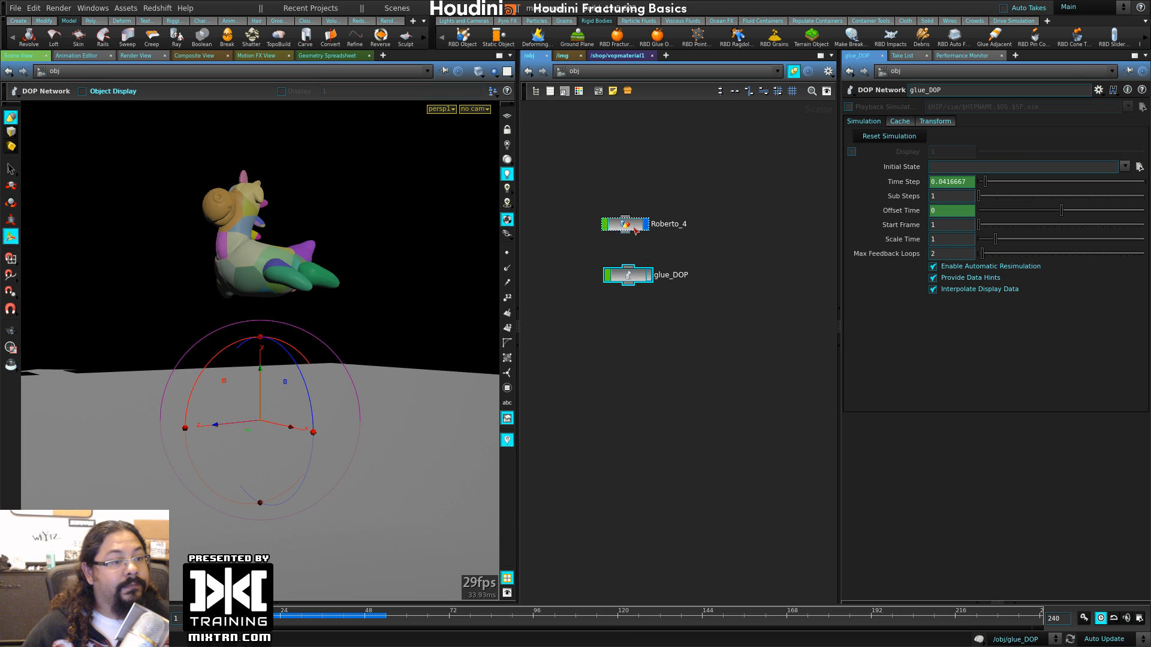
double_click(631, 217)
click(706, 279)
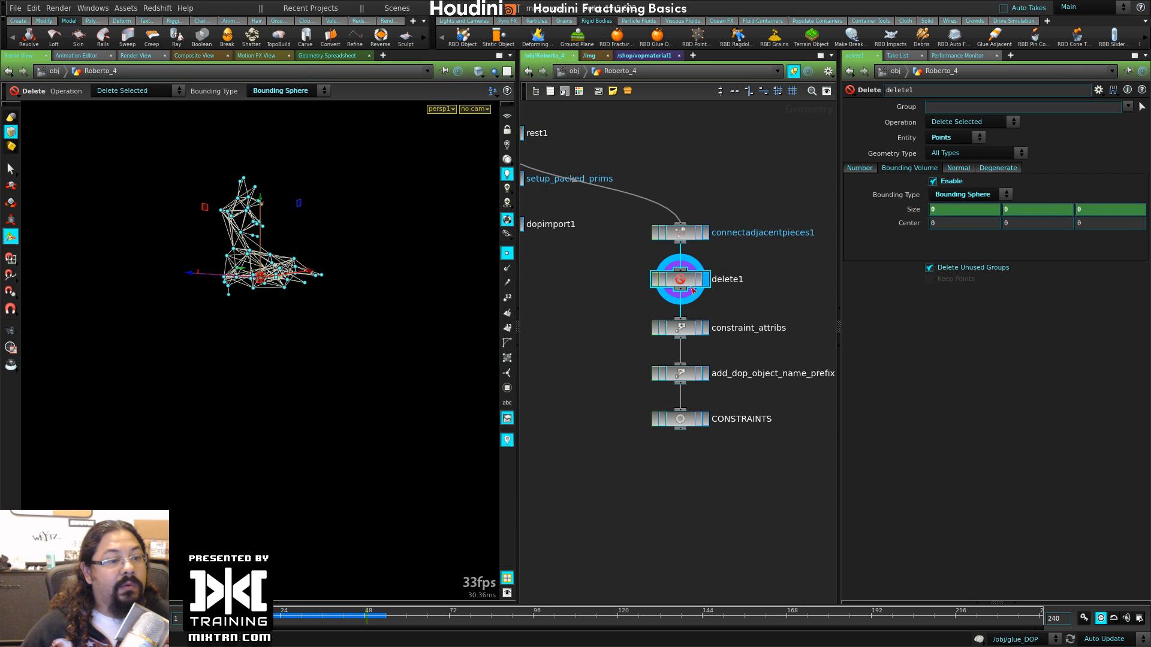
key(Up)
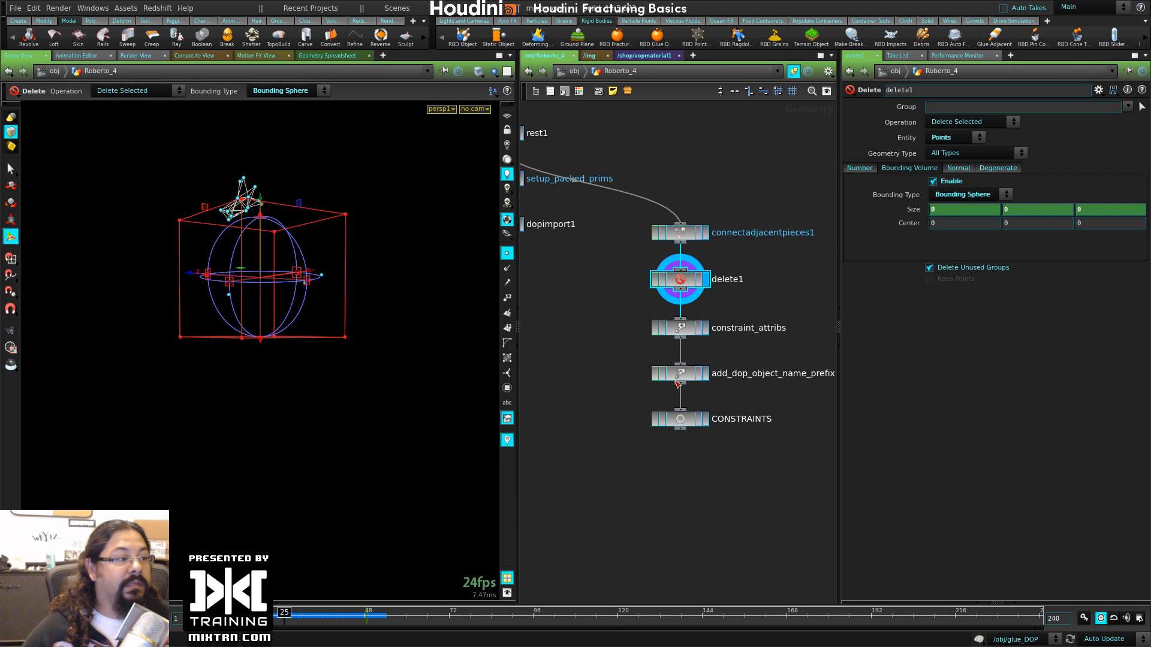
key(Up)
- Examine the output and parameters of constraint_attribs and add_dop_object_name_prefix, and check the CONSTRAINTS null
click(706, 328)
click(685, 333)
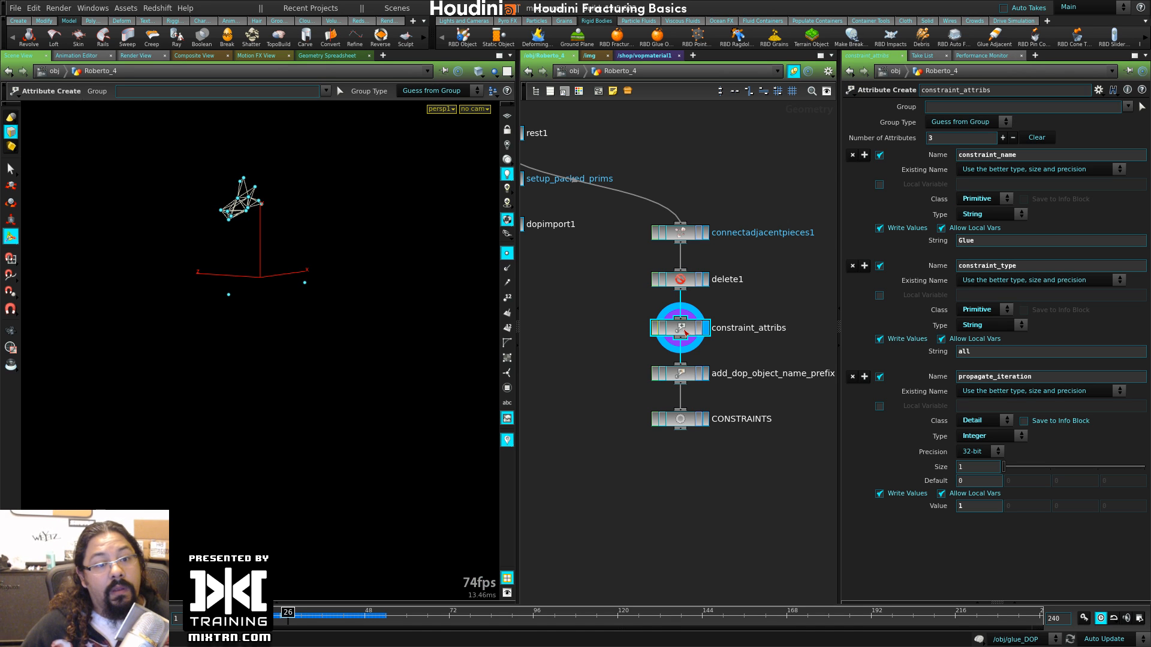
click(706, 374)
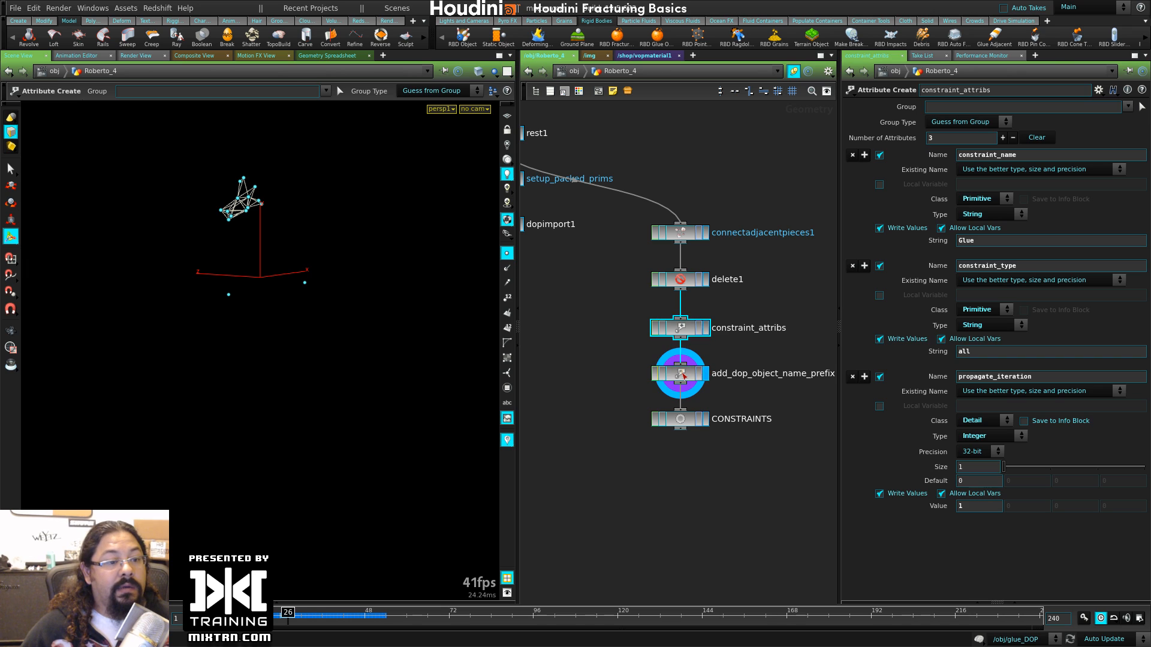
click(698, 374)
click(680, 331)
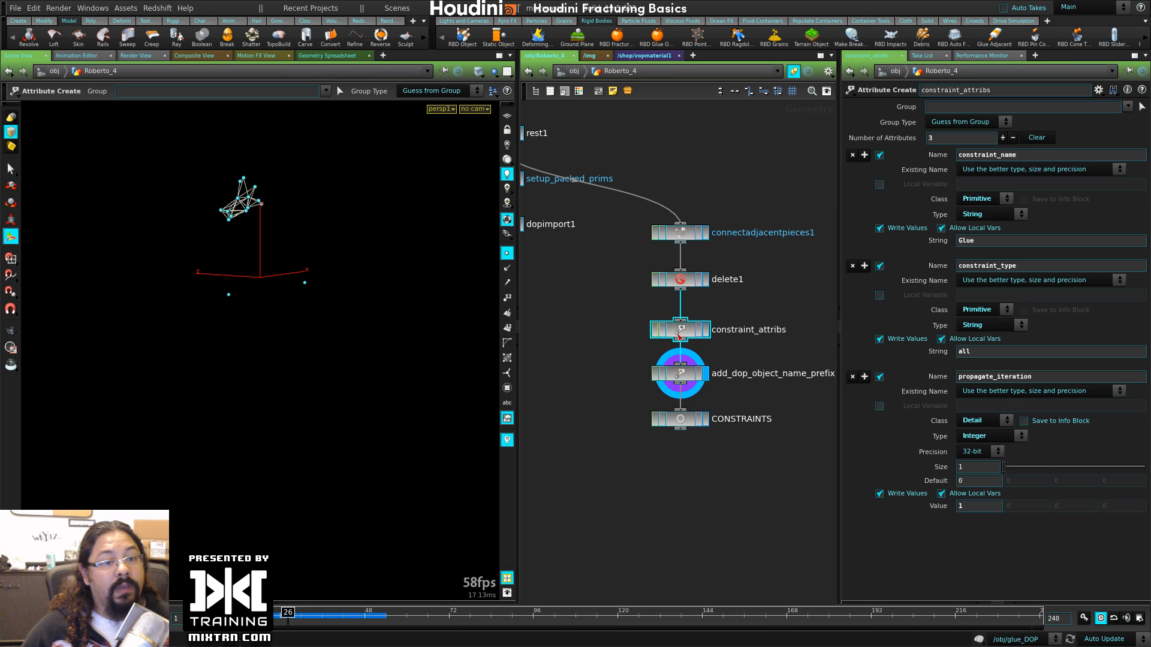
click(691, 378)
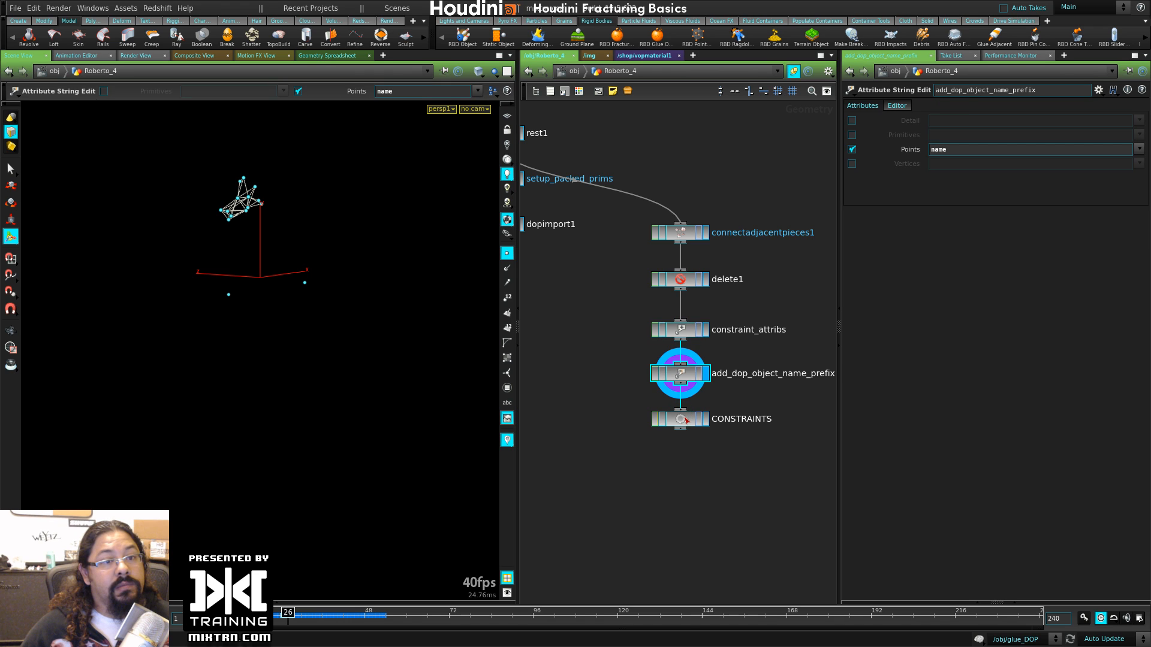
click(687, 420)
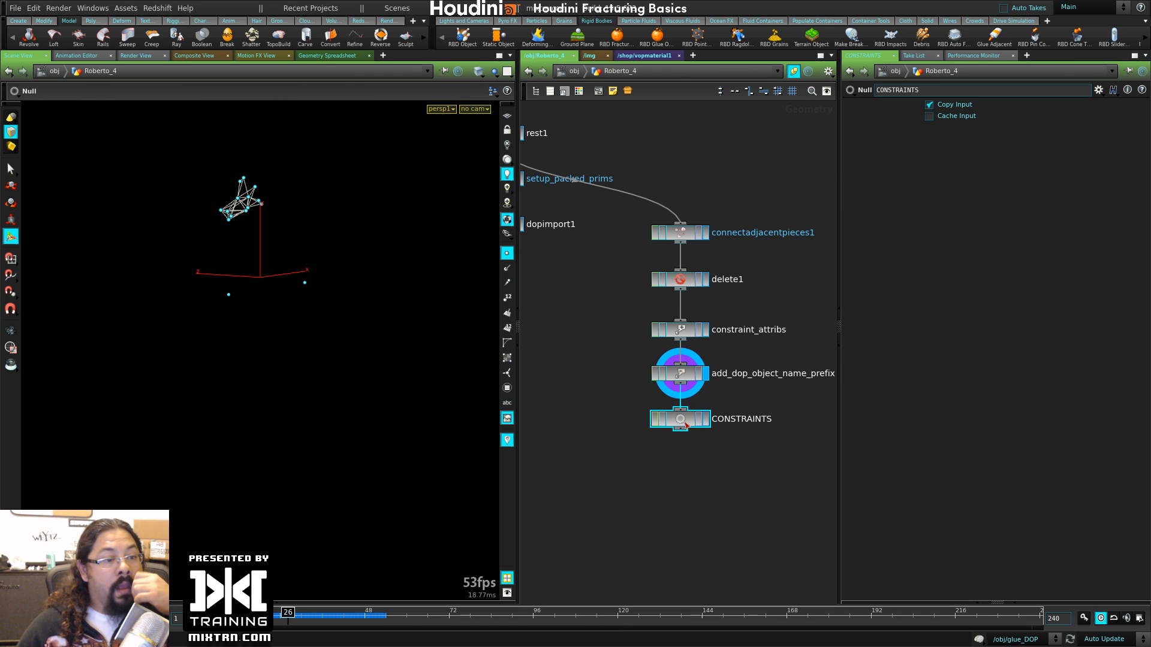
- Display dopimport1, shift it slightly down in the Roberto_4 network, and select delete1
middle_drag(599, 395, 672, 404)
click(593, 235)
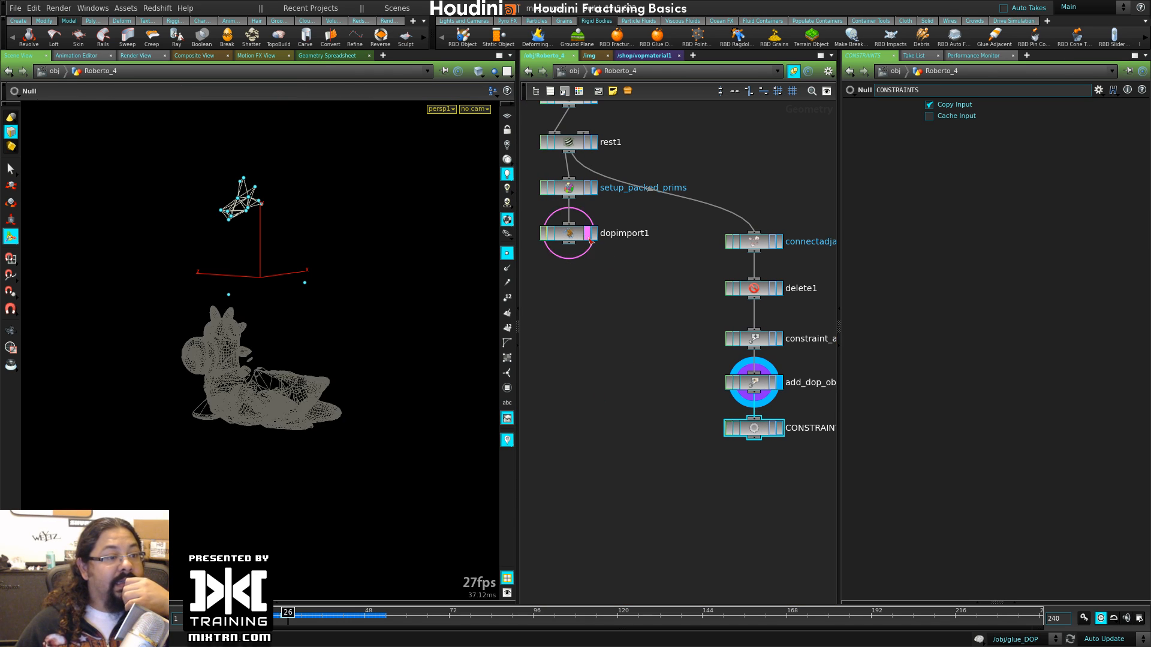
drag(583, 238, 571, 261)
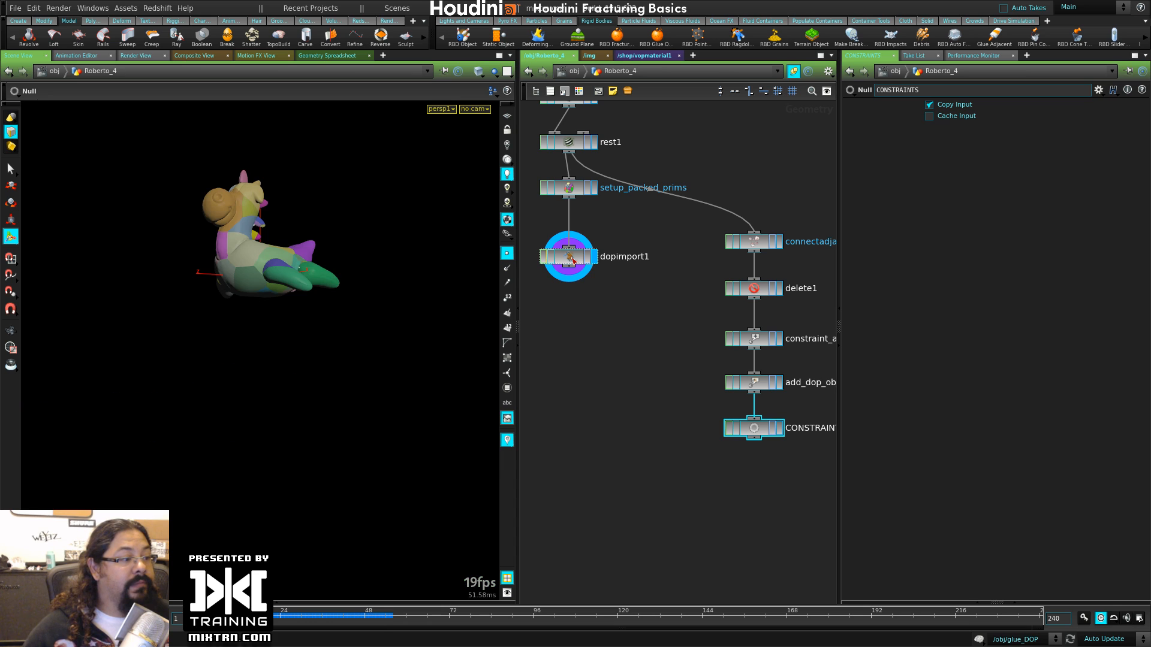
middle_drag(692, 325, 615, 355)
click(648, 320)
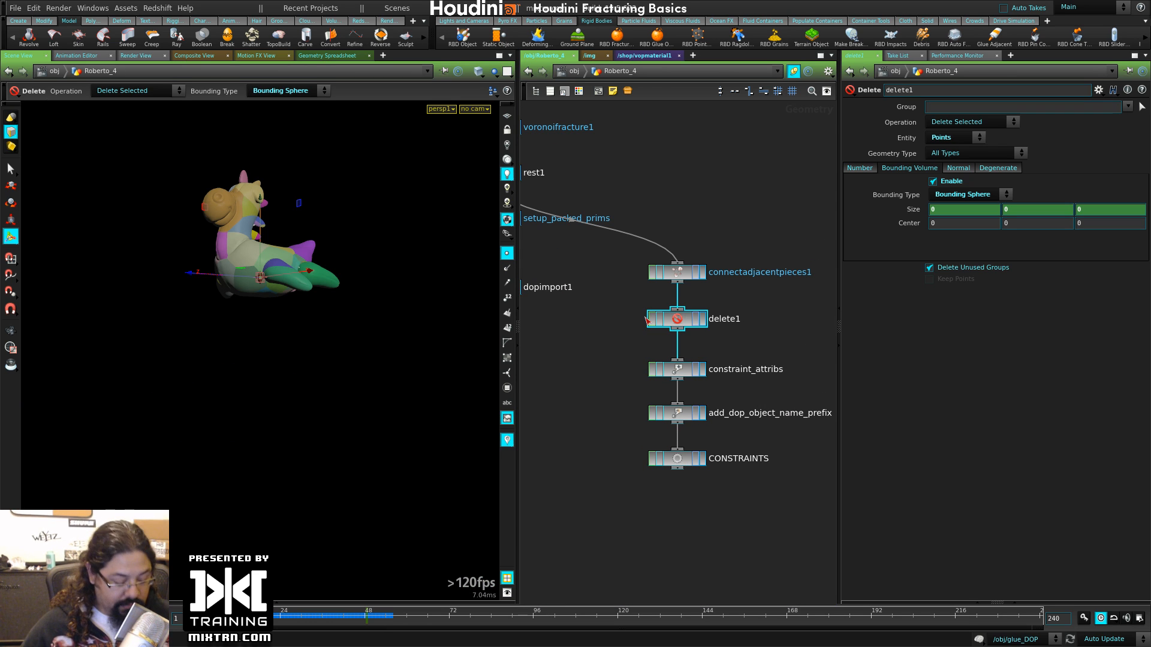
- Return to the glue_DOP network and examine the data, guide and relationship options of the glue_Roberto_4 constraint network
key(u)
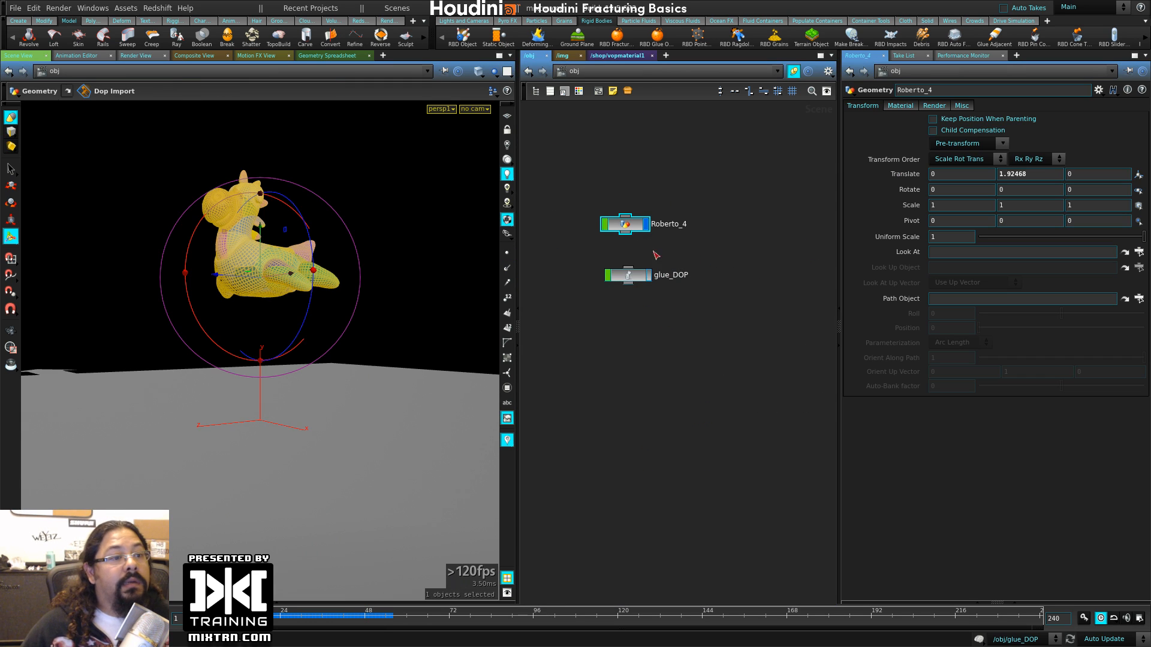
double_click(628, 275)
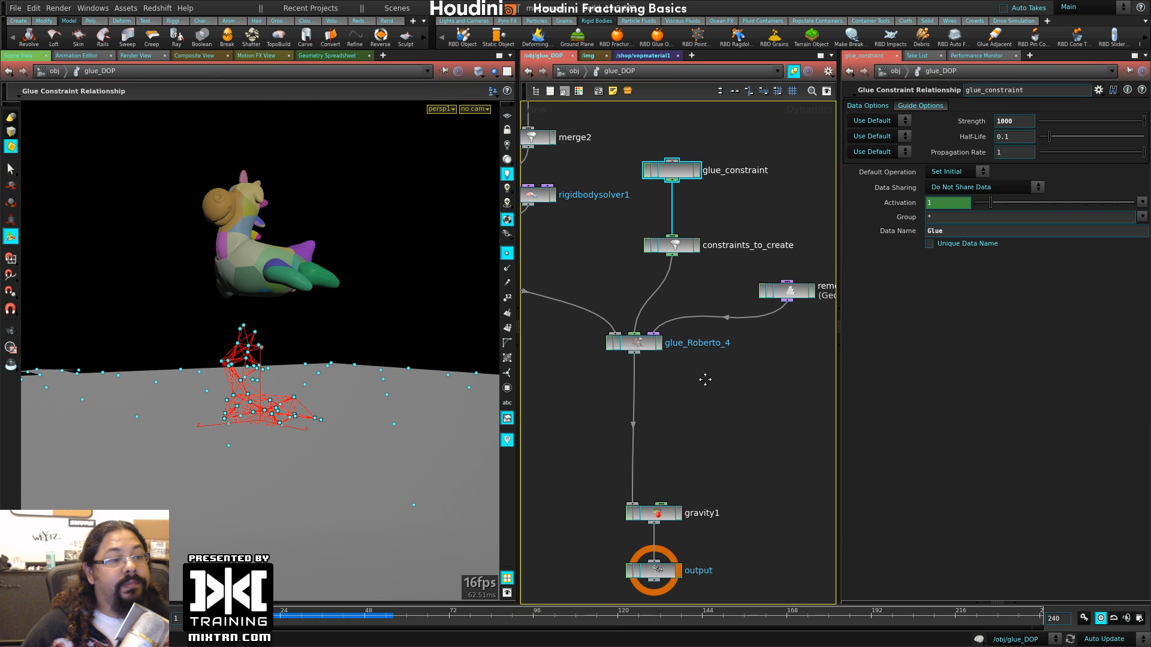
click(678, 377)
middle_drag(696, 374, 717, 320)
middle_drag(557, 330, 599, 403)
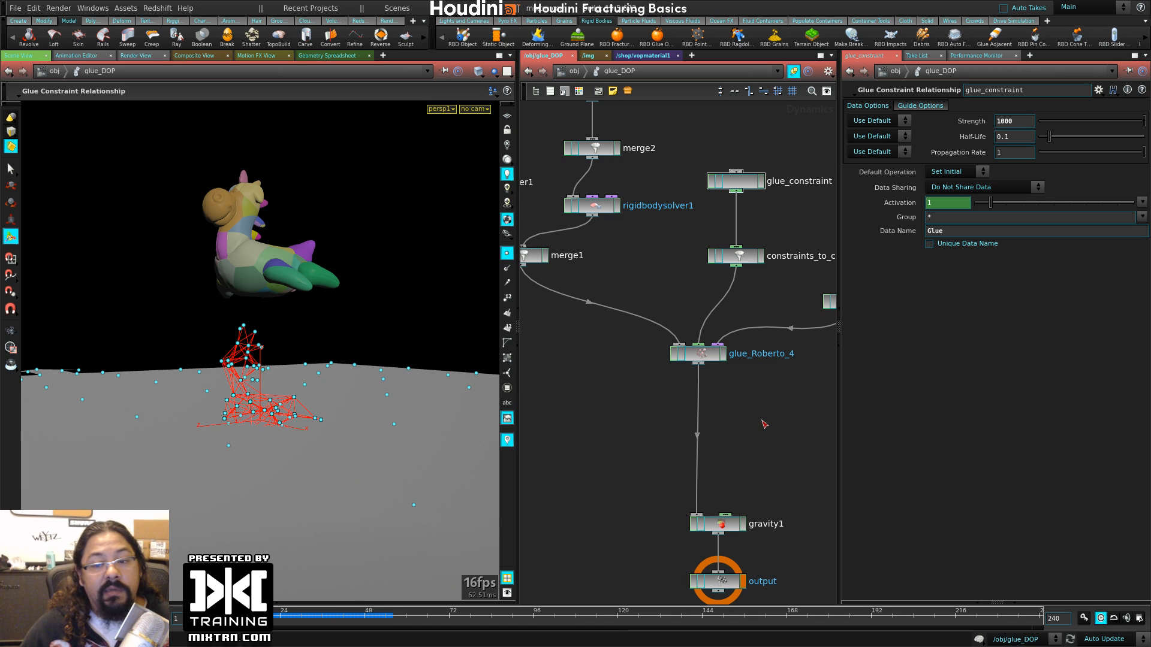
middle_drag(765, 424, 698, 421)
click(646, 356)
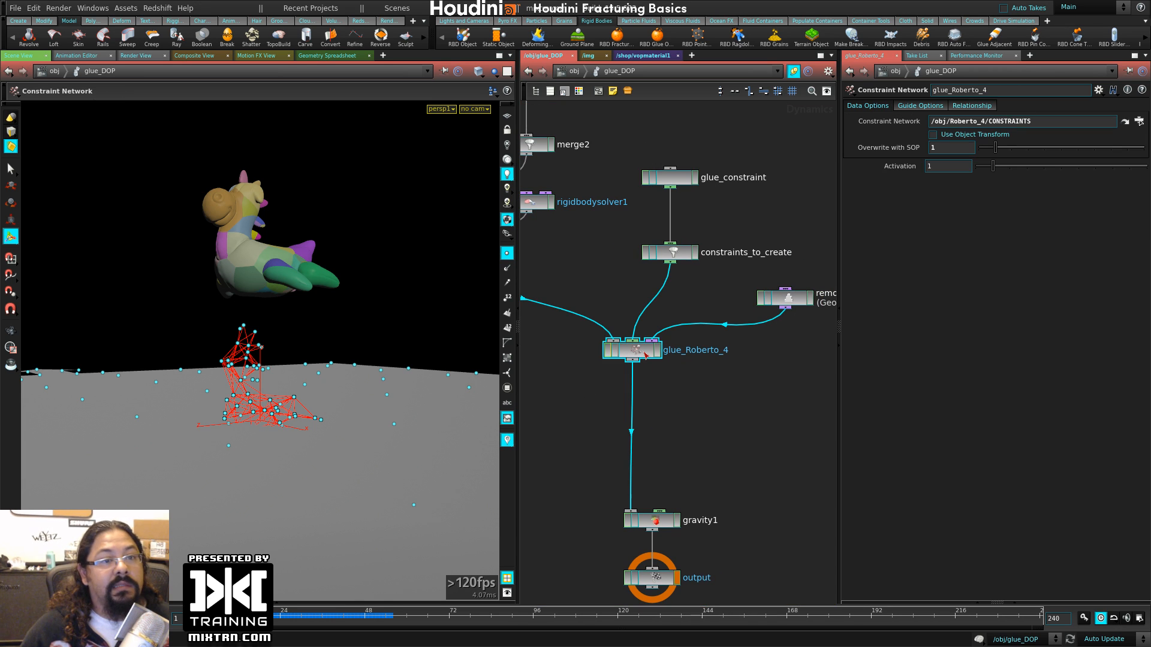
click(931, 110)
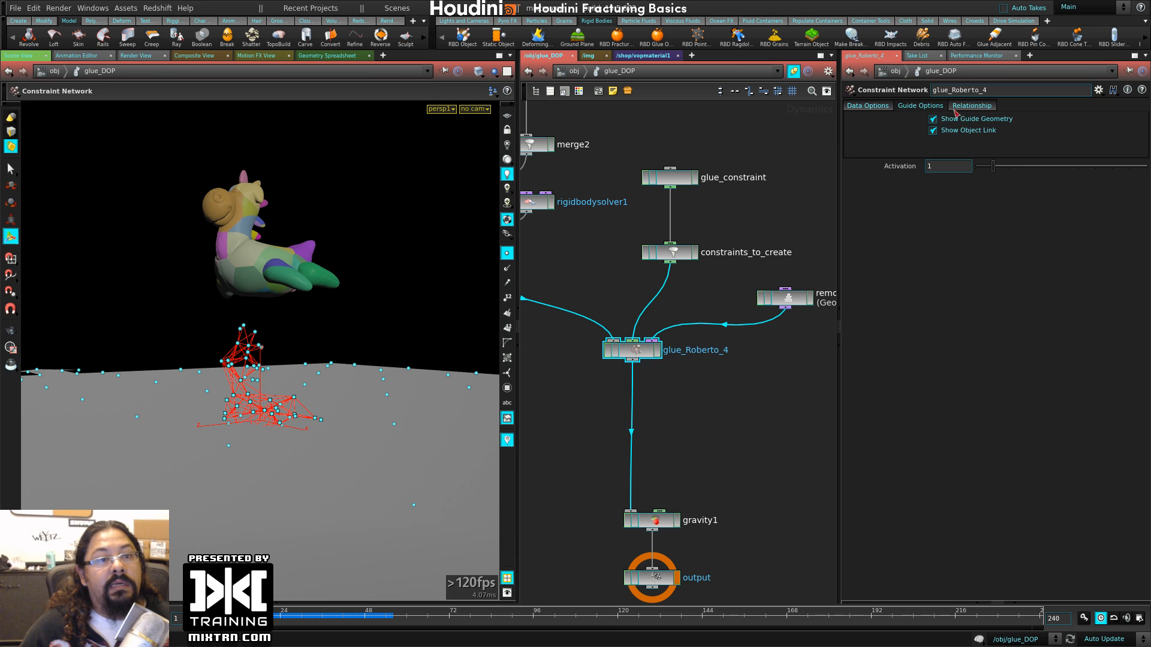
click(973, 106)
click(920, 106)
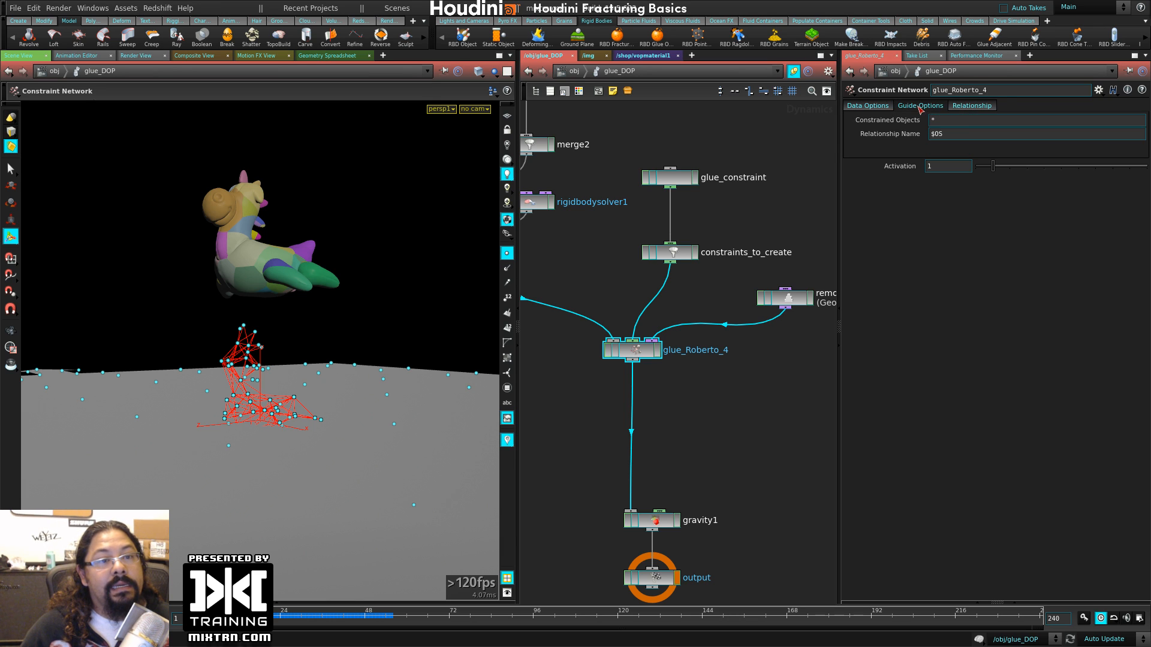
click(868, 106)
- Insert a Multiple Solver between rigidbodysolver1 and merge1
middle_drag(637, 389, 748, 396)
middle_drag(615, 366, 663, 449)
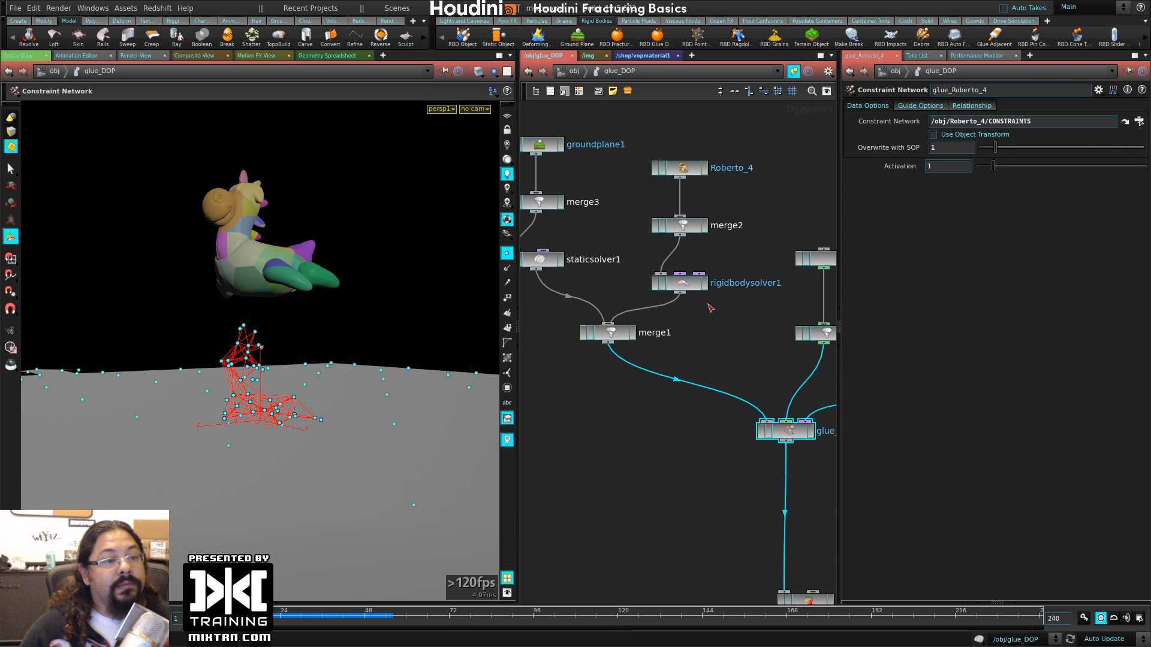
drag(744, 140, 668, 189)
middle_drag(717, 215, 716, 159)
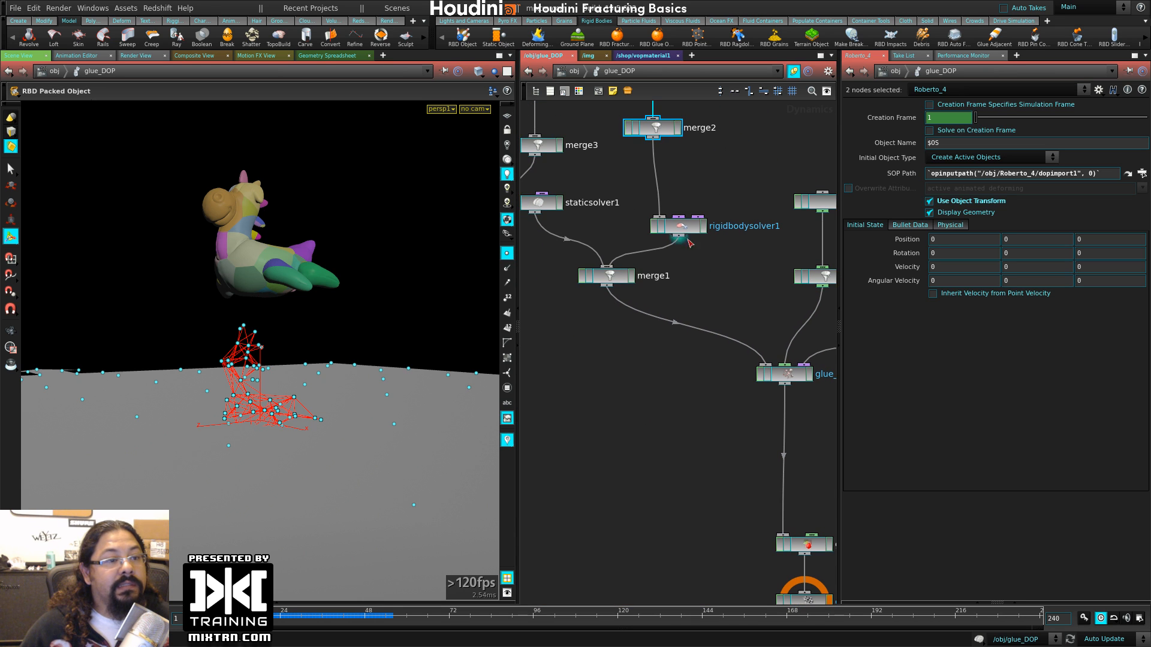
click(692, 263)
key(Tab)
text(mult)
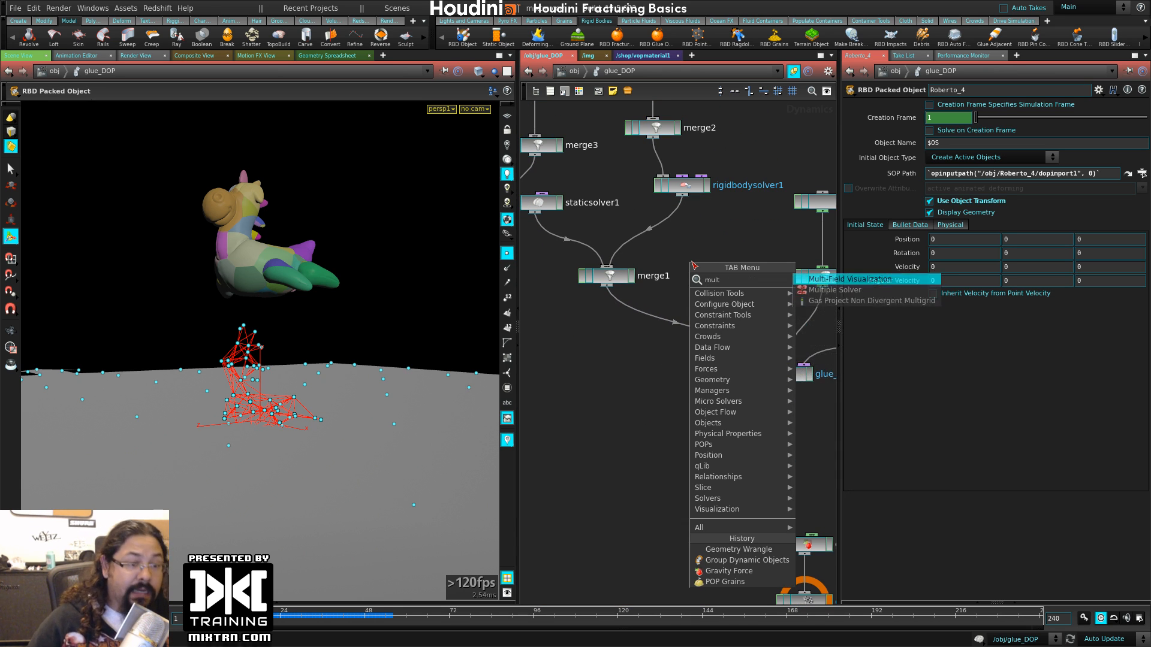
click(855, 291)
click(659, 227)
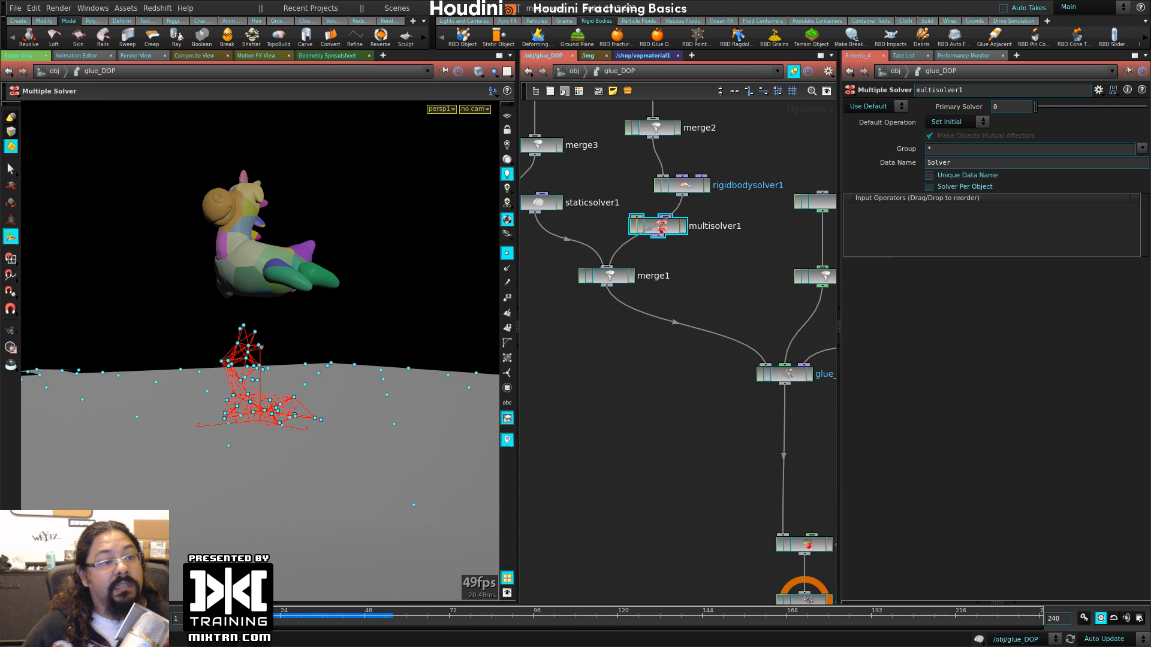
- Move rigidbodysolver1 aside and delete the merge2 node beneath the Roberto_4 object
middle_drag(700, 196, 698, 298)
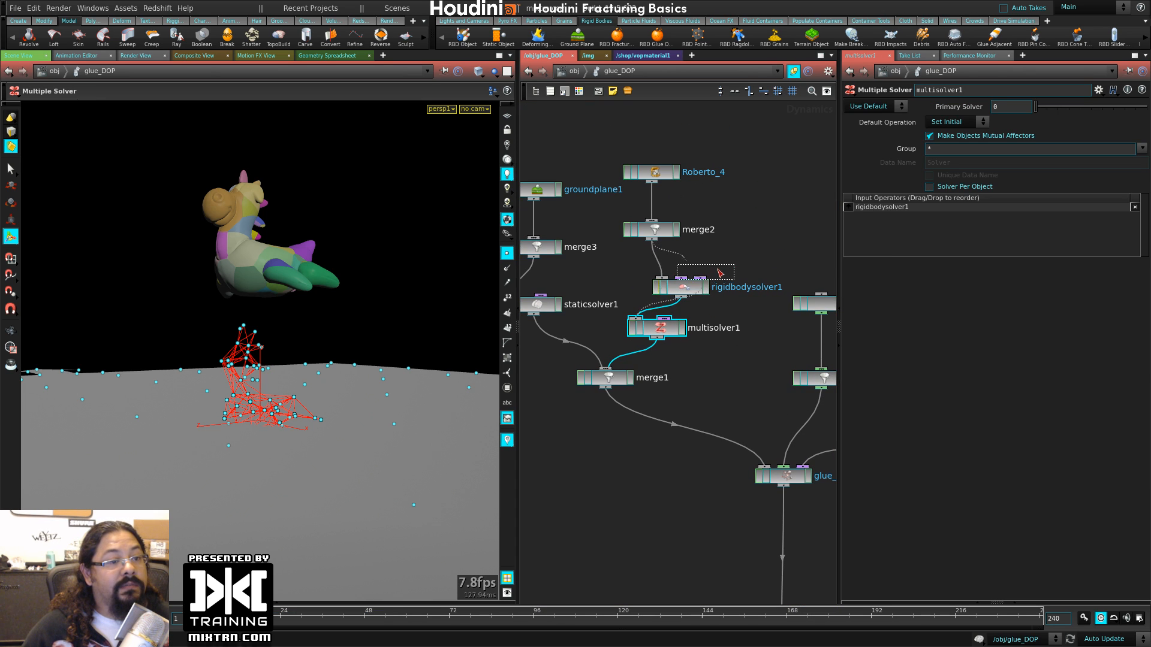
drag(683, 288, 703, 273)
drag(746, 219, 644, 256)
key(Delete)
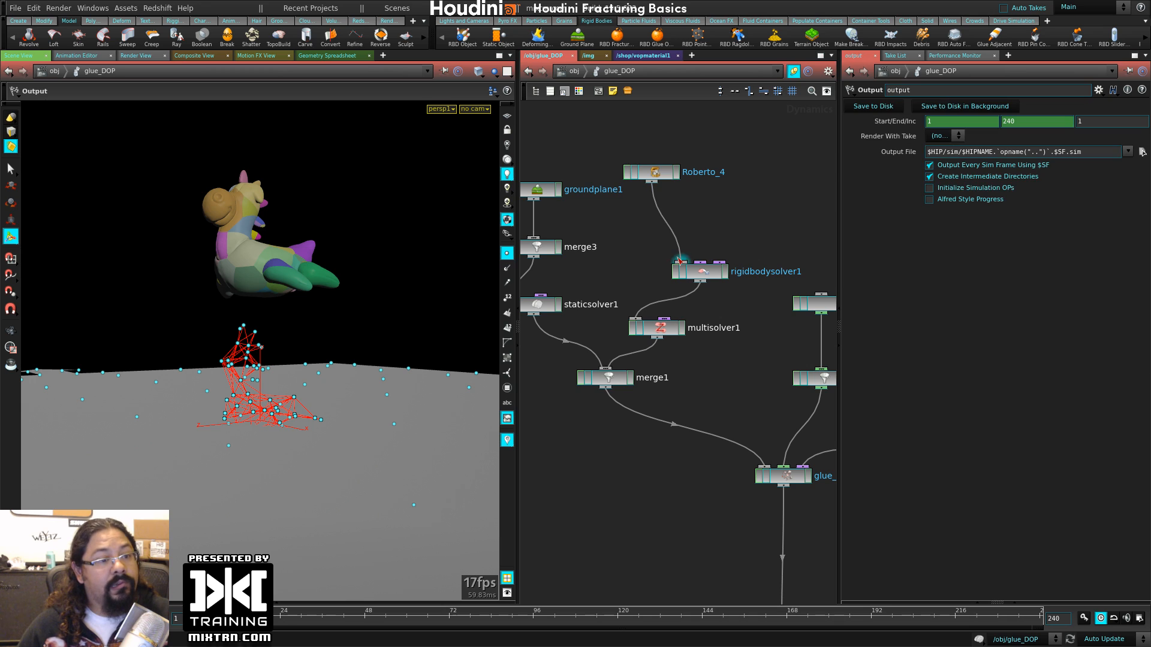
- Wire Roberto_4 into multisolver1's object input and rigidbodysolver1 into its solver input, cutting the link between Roberto_4 and rigidbodysolver1
drag(652, 181, 636, 318)
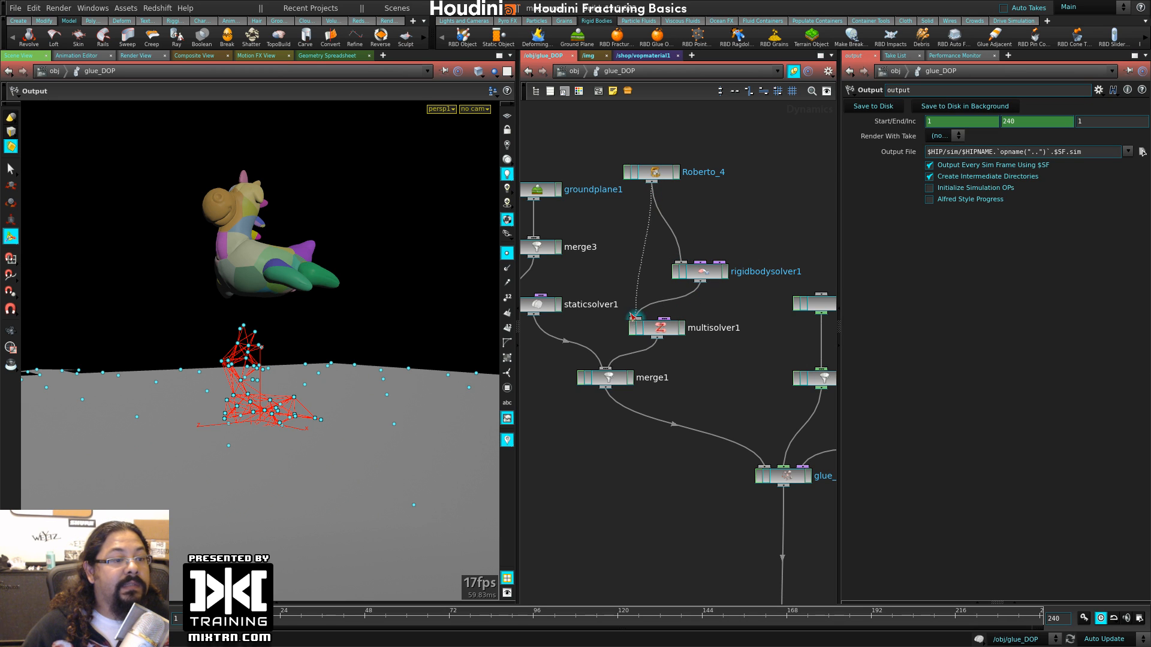
drag(700, 280, 672, 323)
key(y)
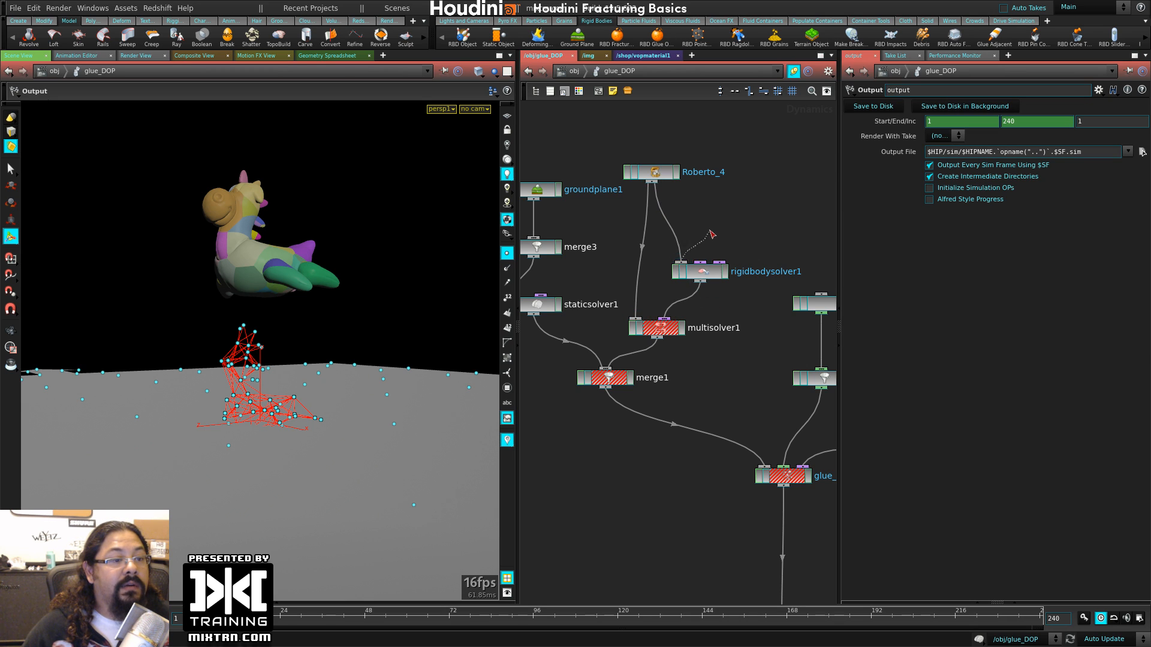
drag(712, 236, 656, 223)
- Add a SOP Solver above glue_constraint, wire it into multisolver1's solver input, and select multisolver1
middle_drag(735, 300, 676, 257)
key(Tab)
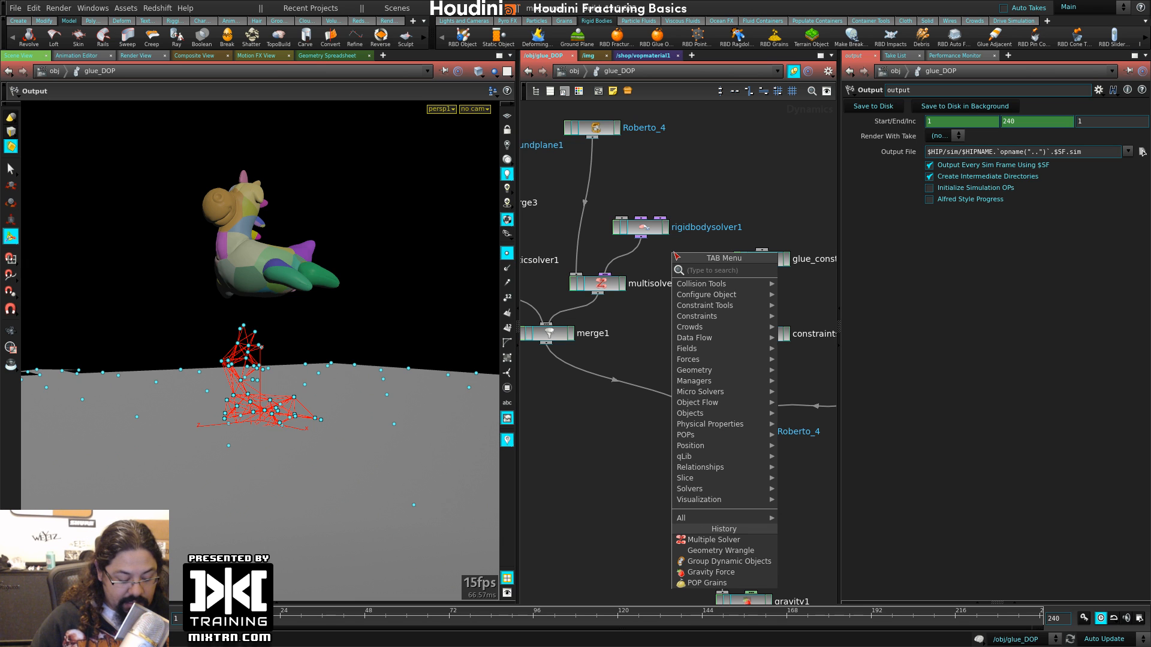
text(sop solv)
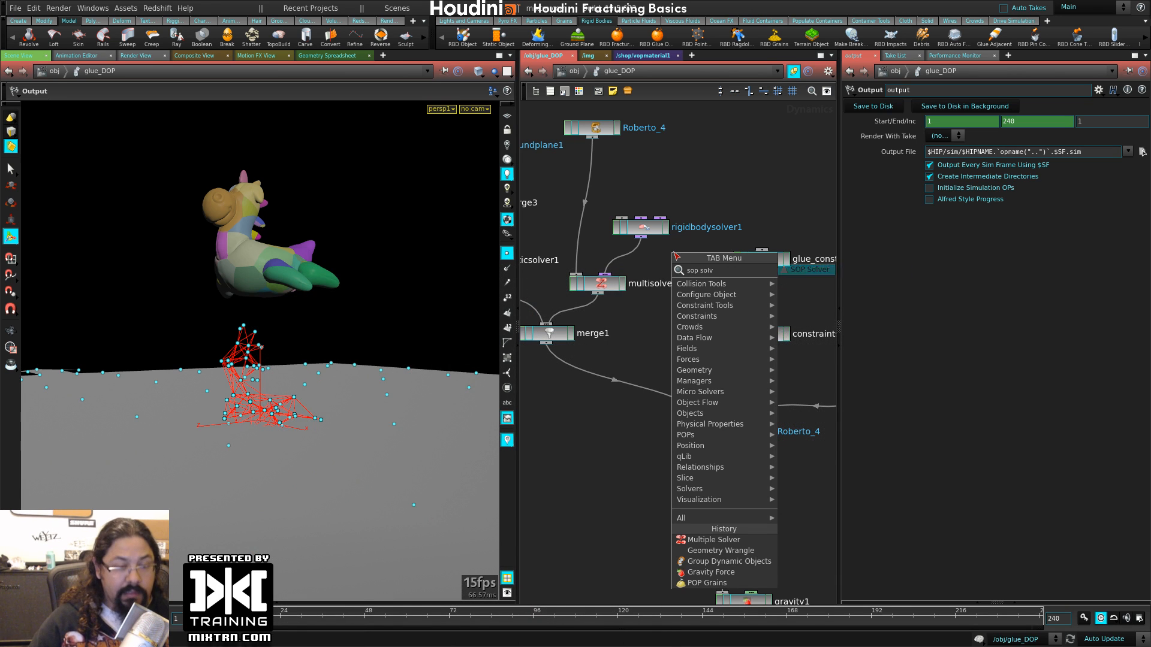
text(er)
click(828, 268)
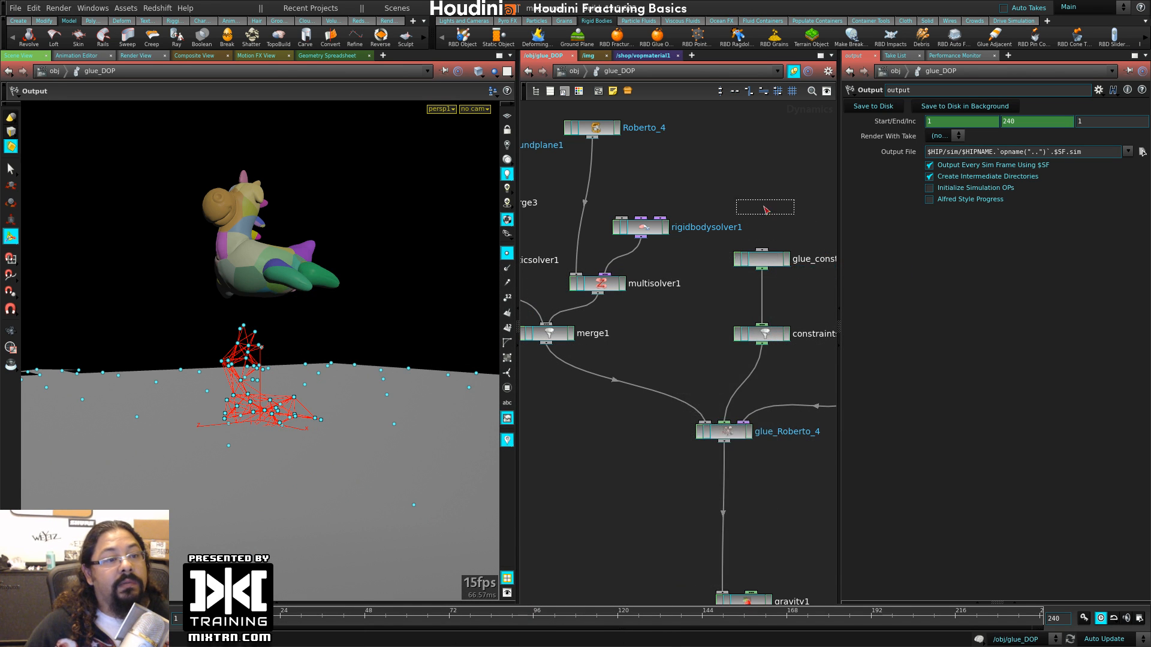
click(762, 205)
click(763, 214)
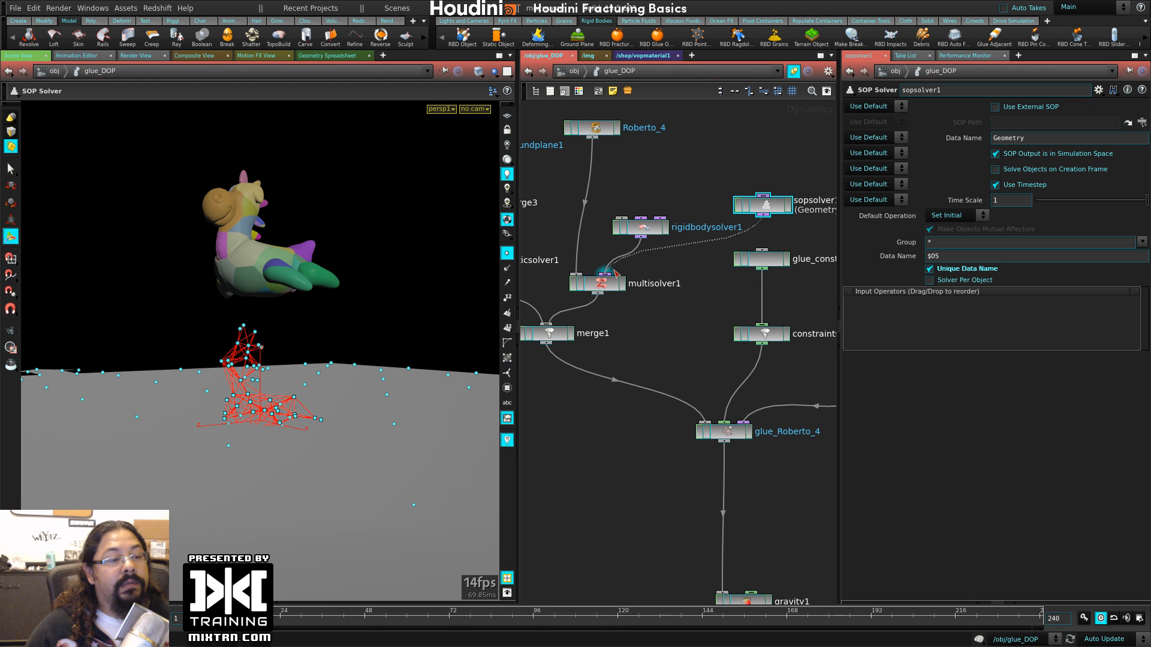
click(616, 274)
click(611, 288)
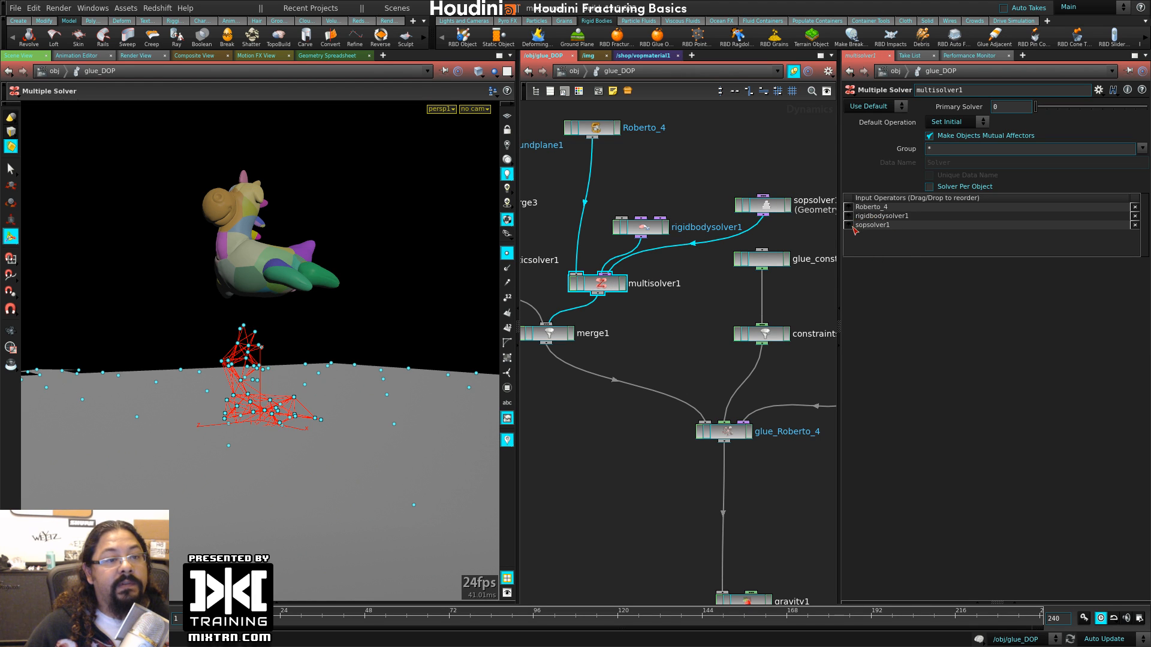
- Reorder multisolver1's input operators so that sopsolver1 comes before rigidbodysolver1
drag(852, 226, 856, 215)
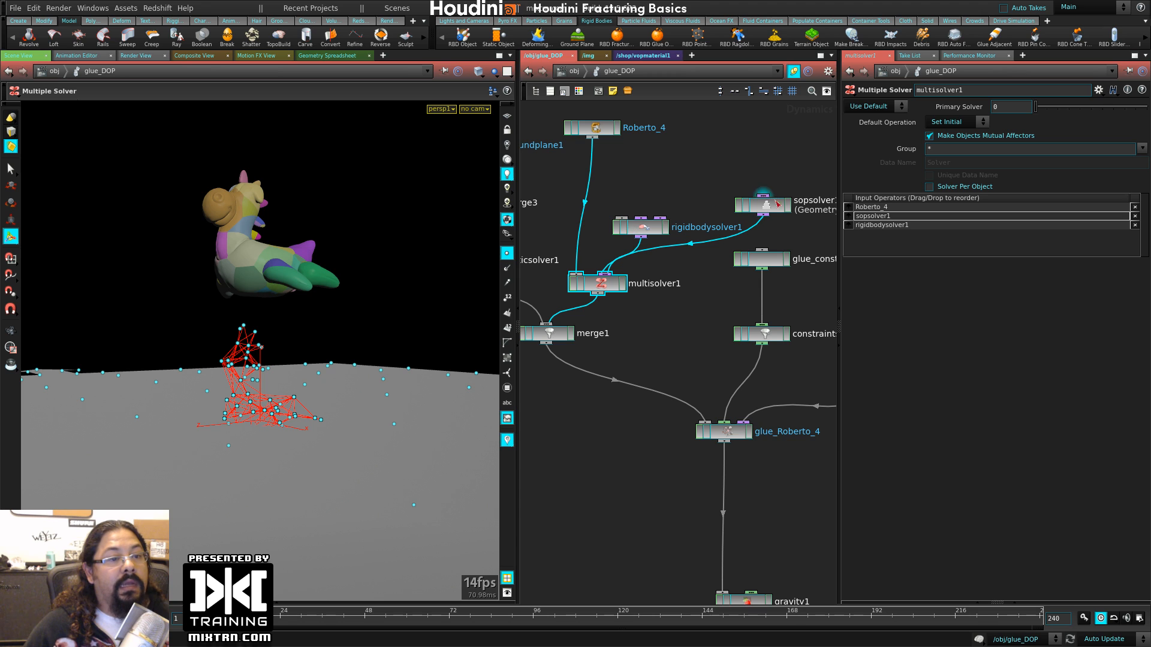
- Inside sopsolver1, add a Group node, wire dop_geometry into it and make it the displayed node
double_click(773, 205)
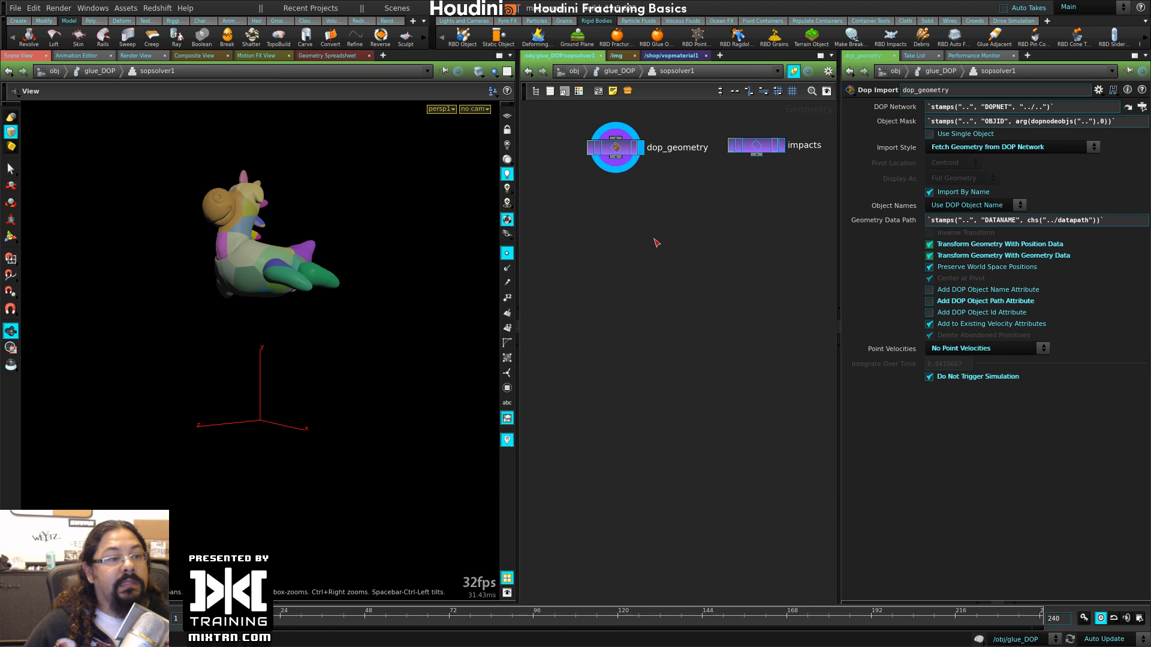
key(Tab)
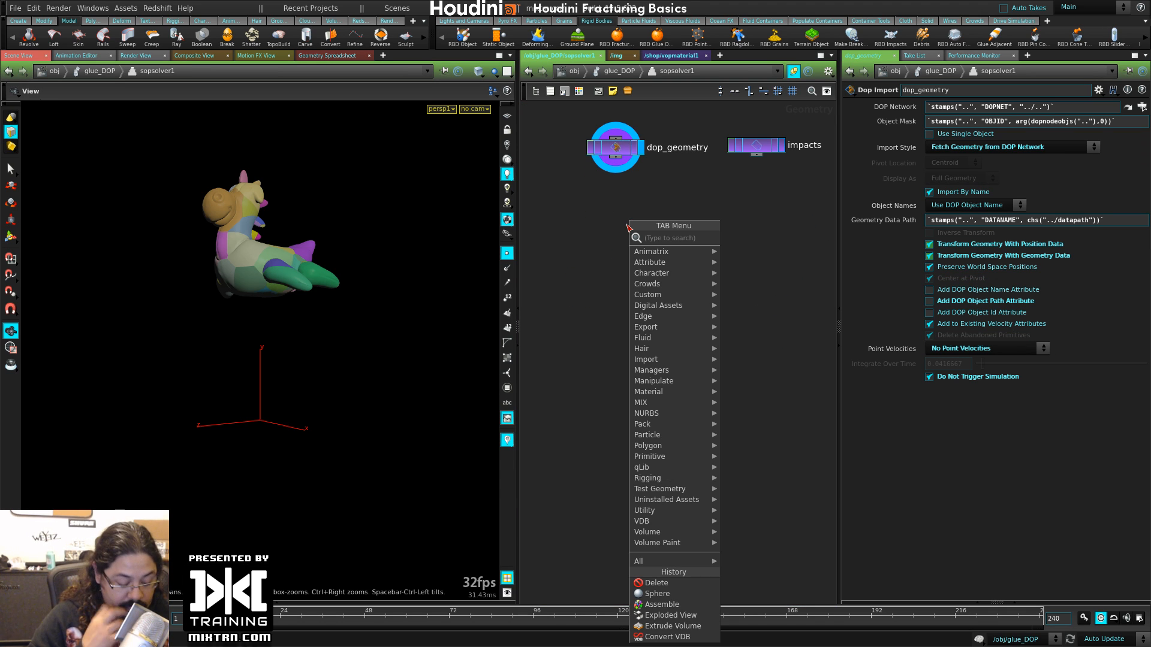
text(gr)
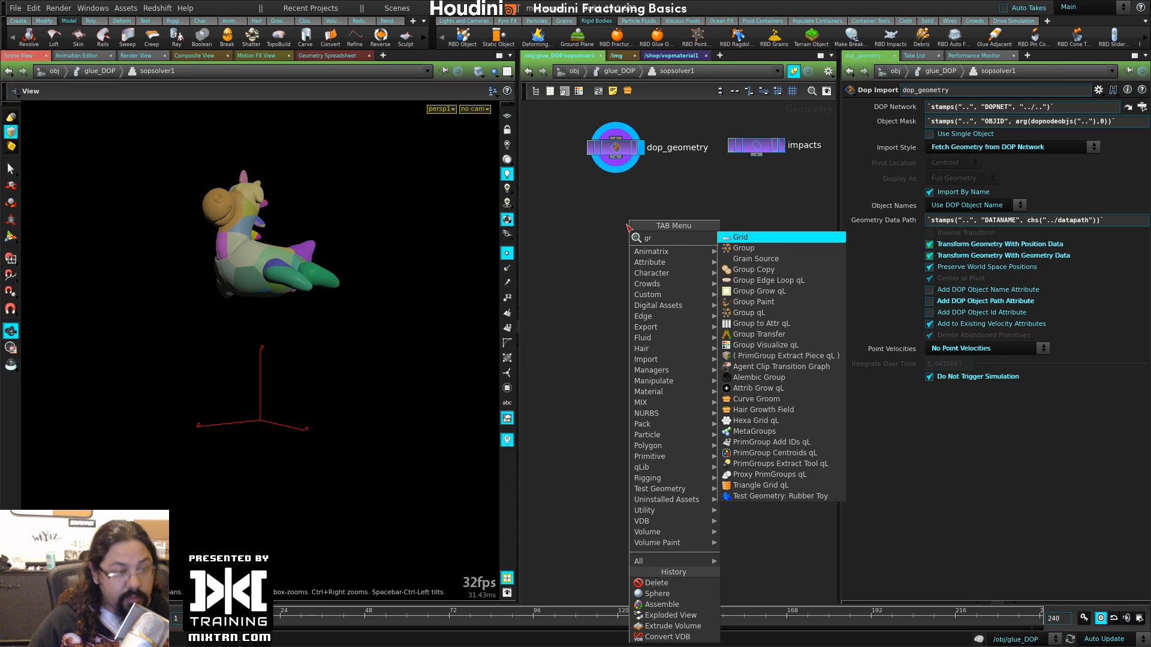
click(743, 248)
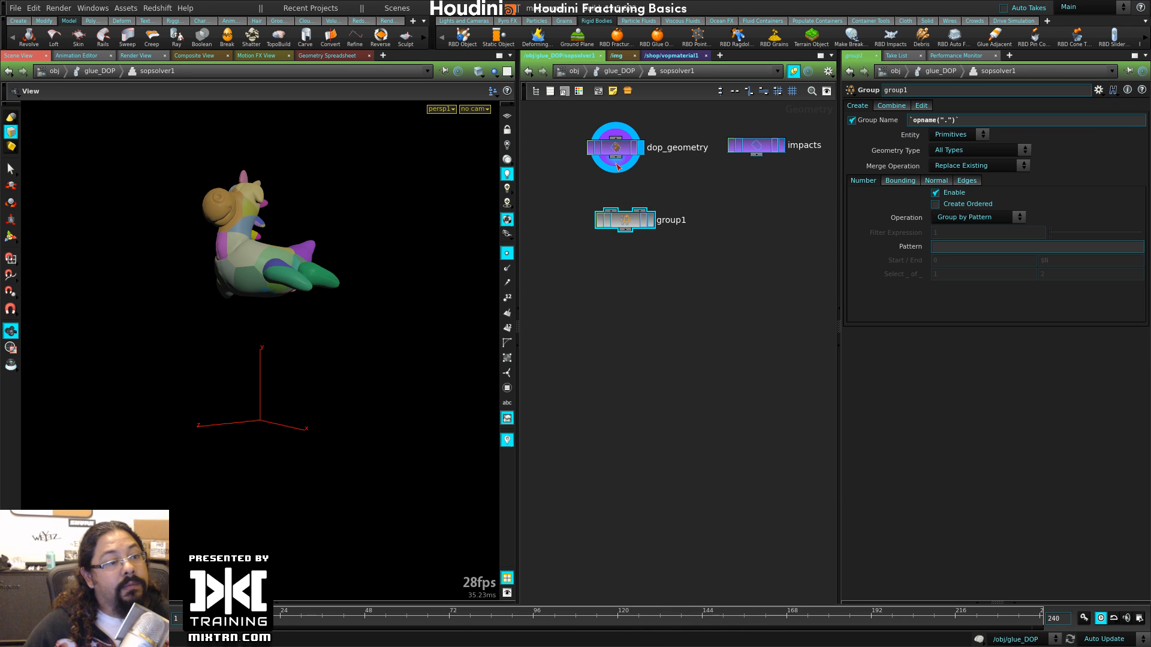
click(651, 220)
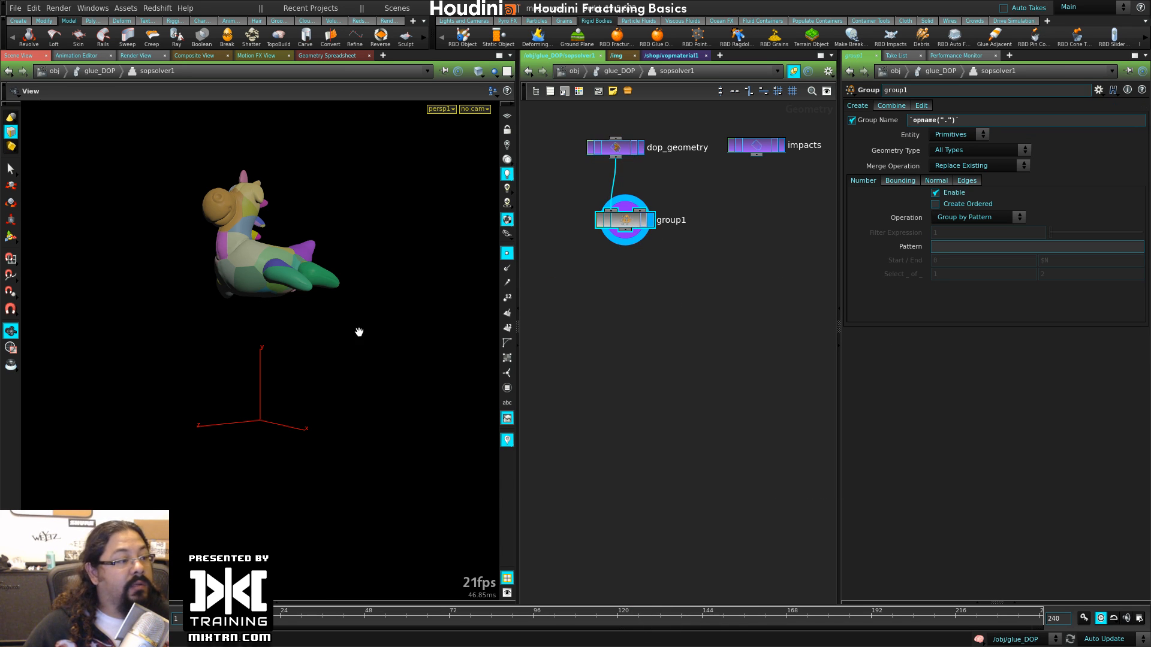
- Make the Group node select Points with bounding instead of number, using a Bounding Sphere, and show its viewport handle
click(956, 134)
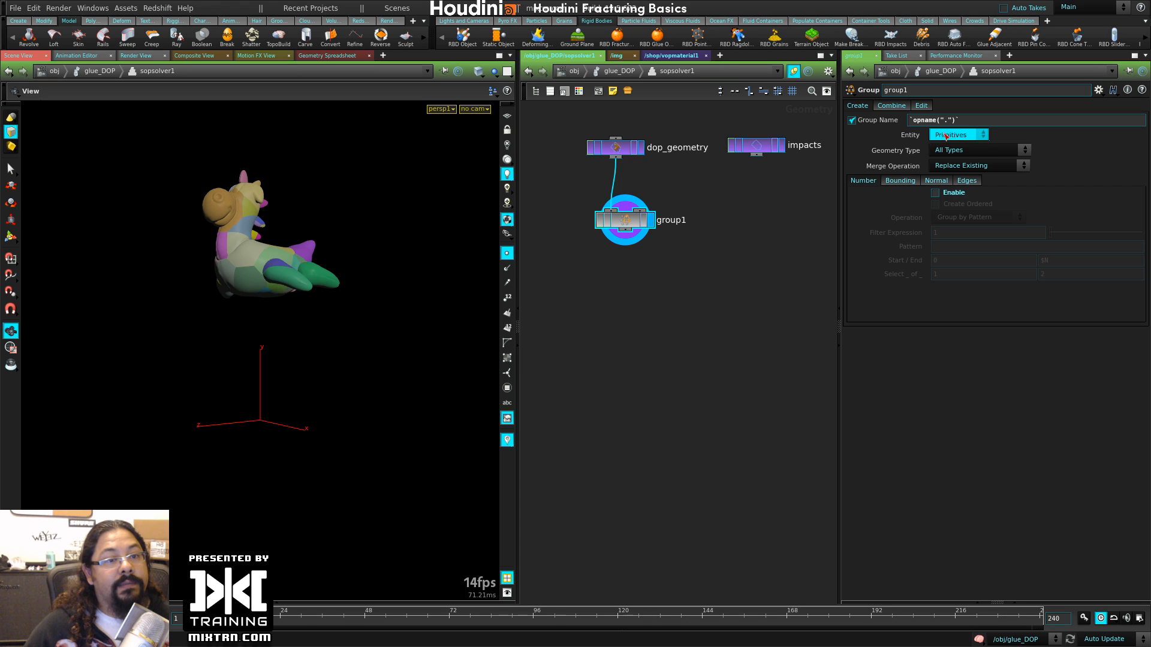
click(953, 146)
click(900, 180)
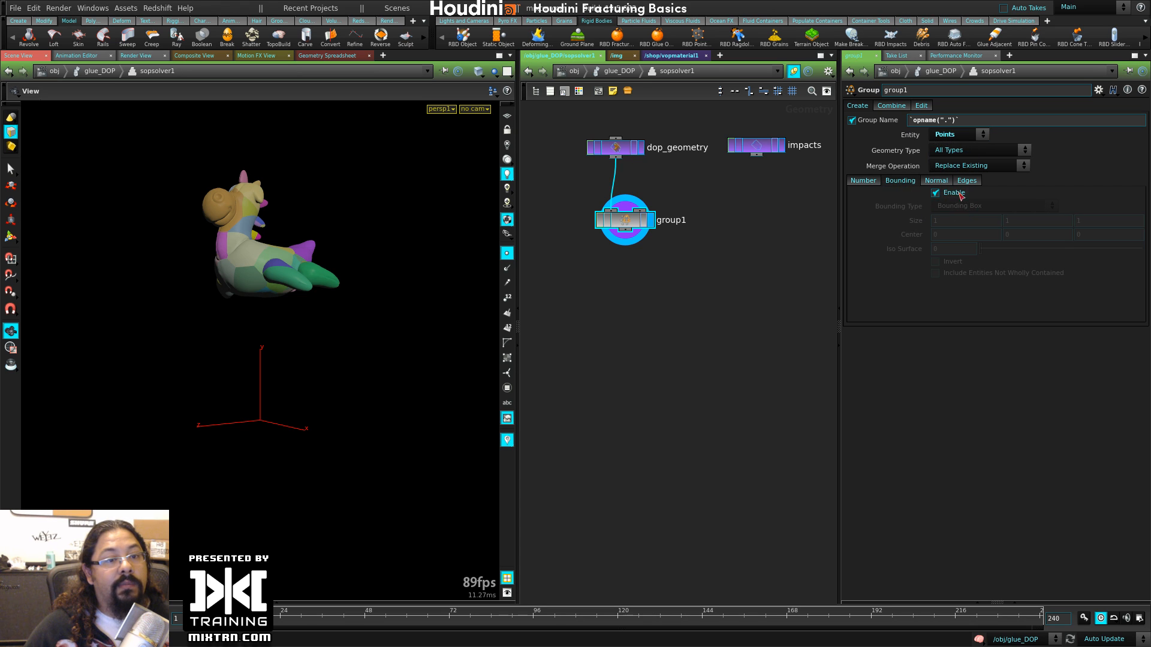
click(989, 206)
click(983, 221)
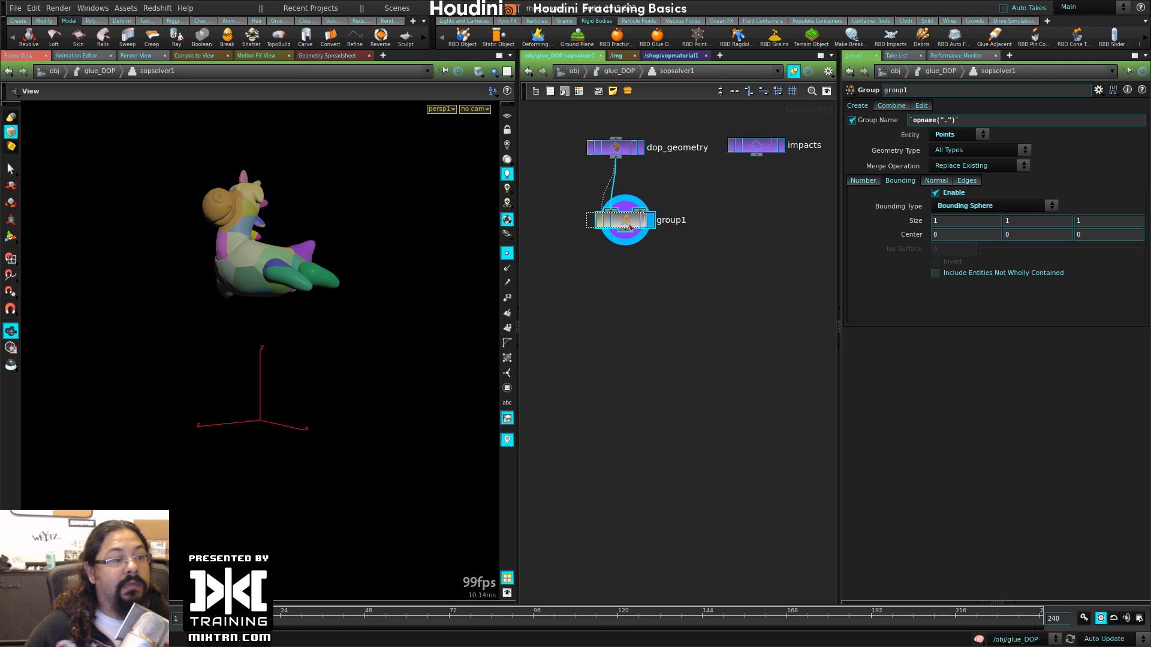
click(10, 239)
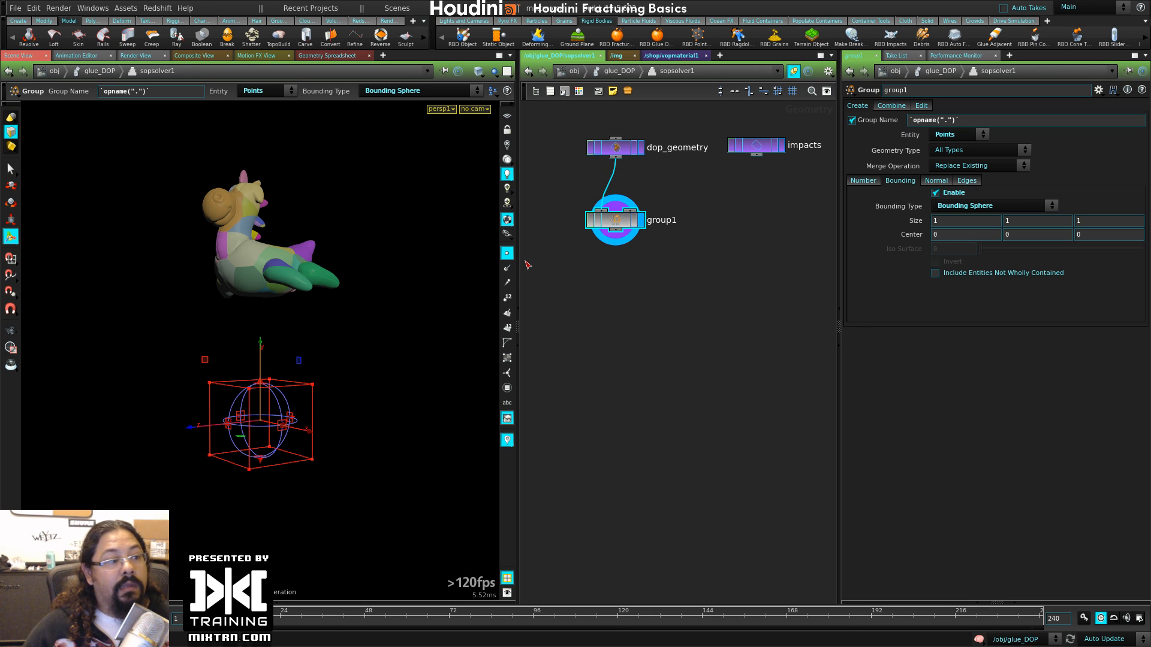
middle_drag(682, 275, 684, 370)
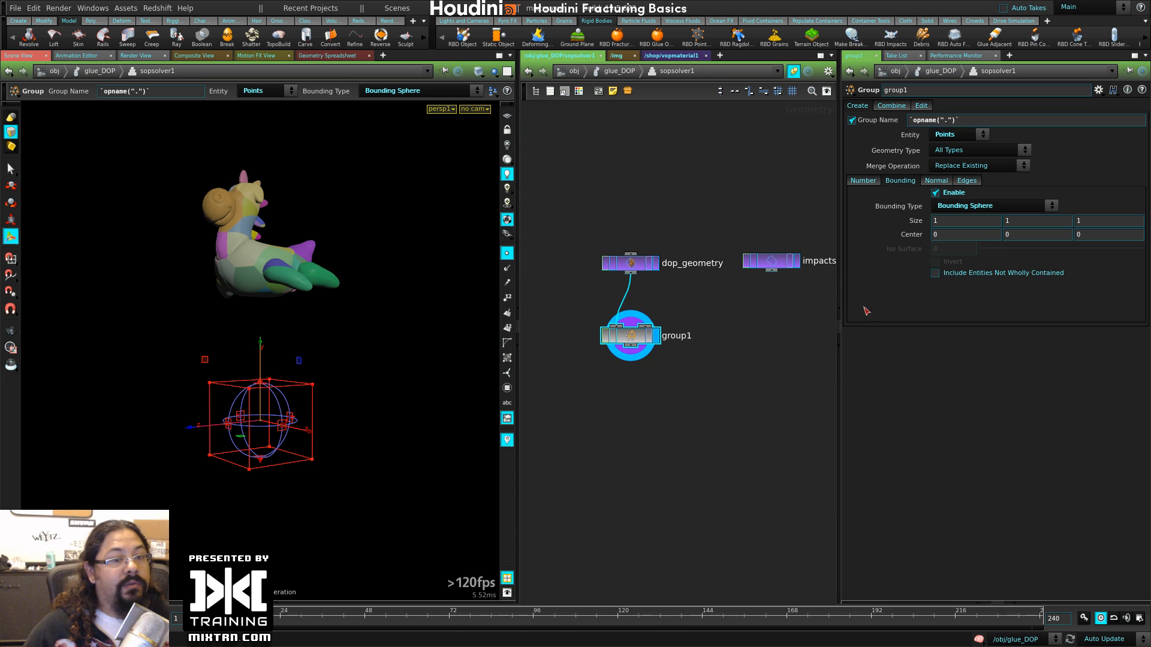
- Copy the animated bounding sphere size parameter of the delete1 node inside the Roberto_4 object
click(574, 71)
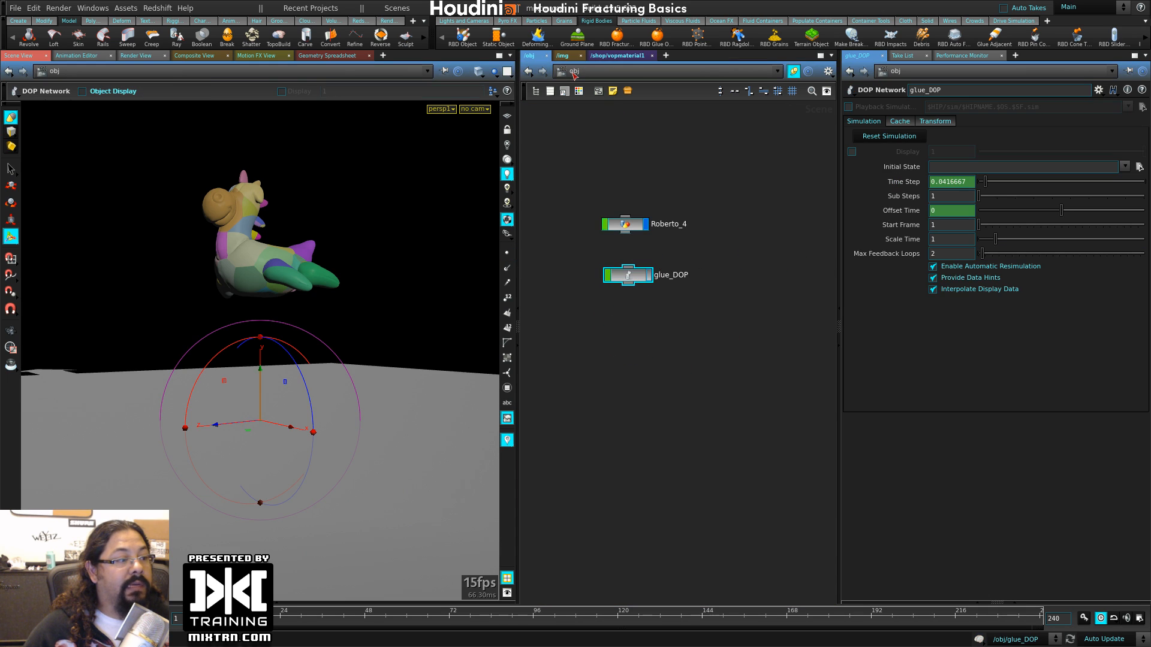
double_click(633, 227)
middle_drag(622, 319, 637, 326)
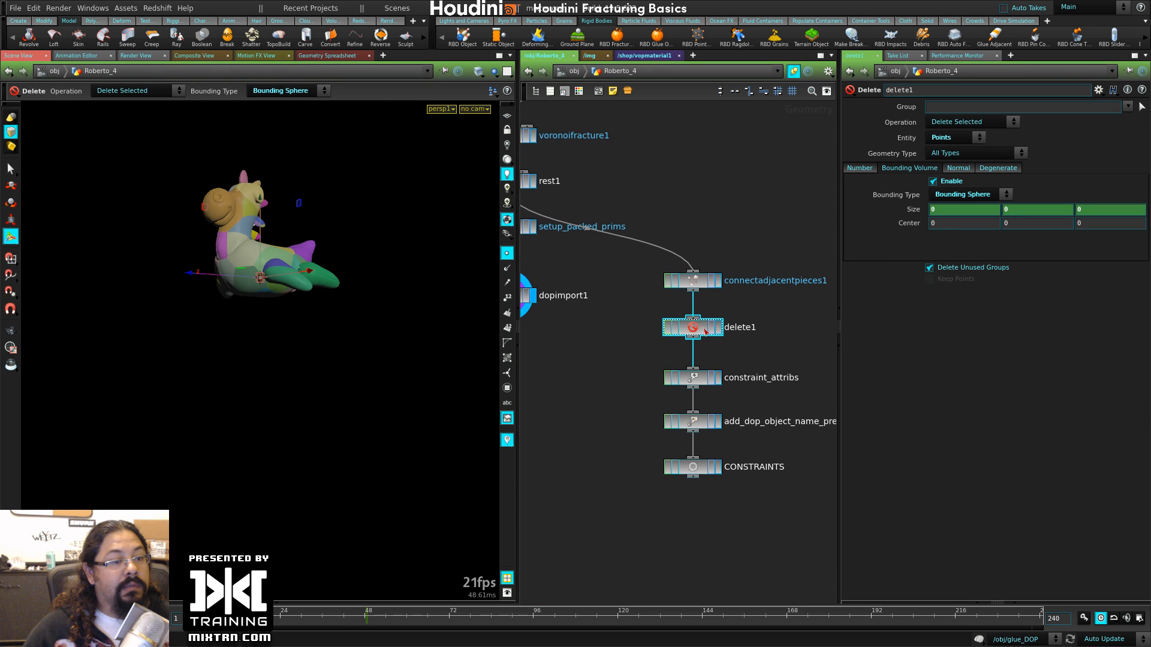
right_click(915, 213)
click(944, 261)
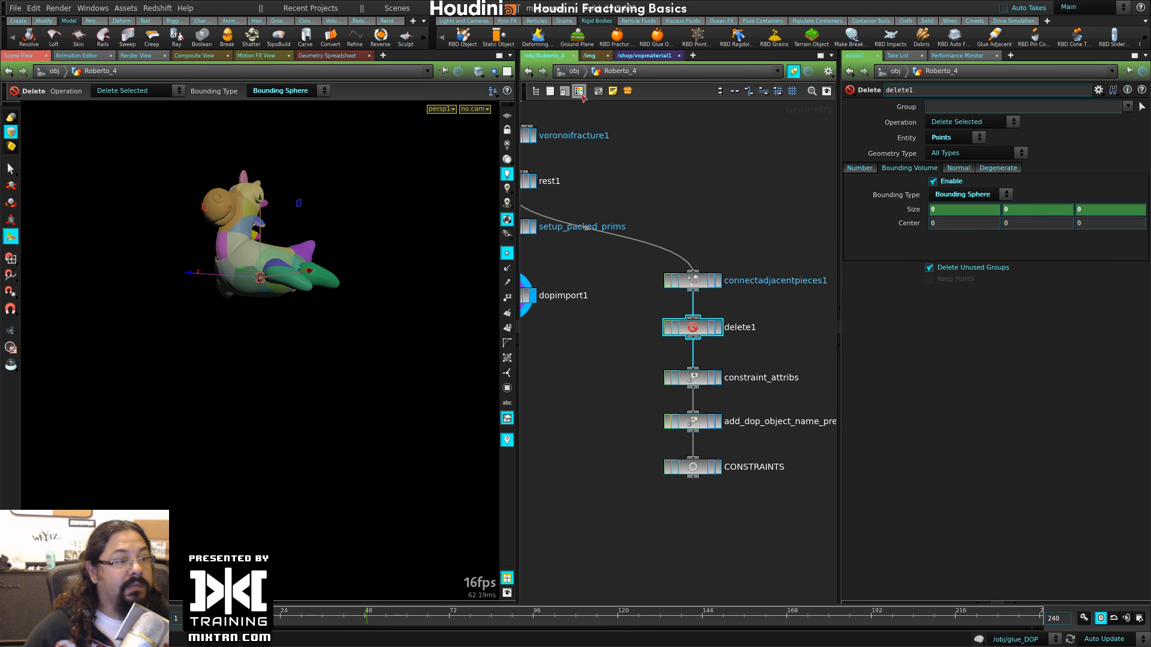
click(573, 71)
- In glue_DOP, shift rigidbodysolver1 up slightly, bring sopsolver1 beside it and reopen sopsolver1's network
double_click(640, 278)
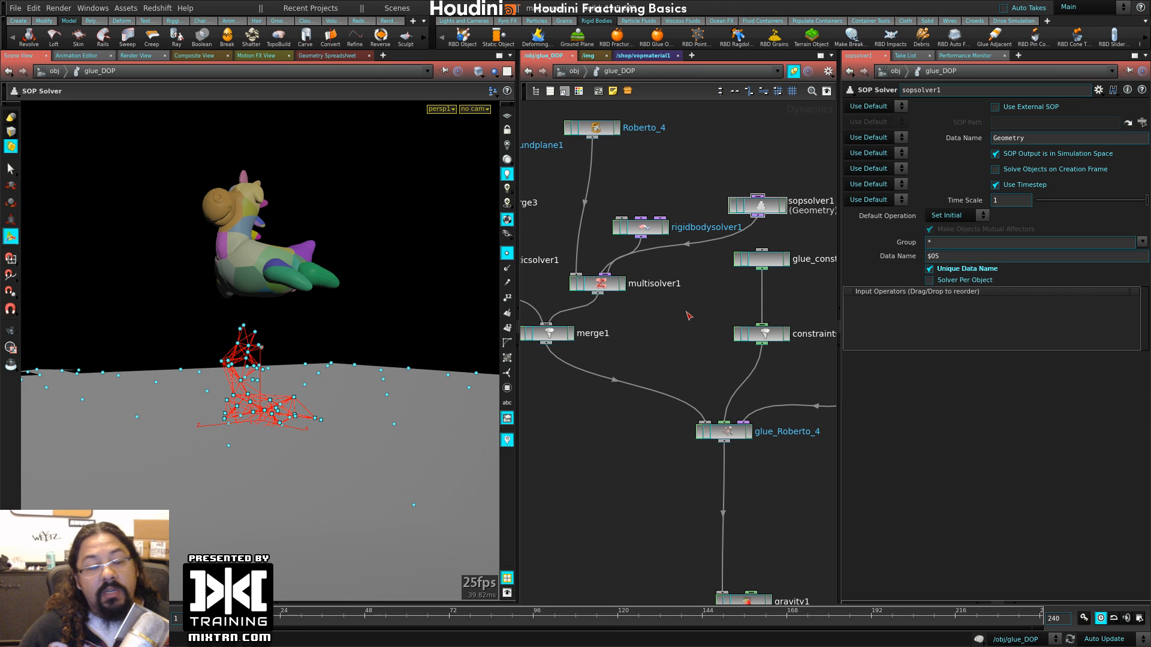
drag(638, 233, 632, 214)
drag(758, 207, 695, 233)
middle_drag(702, 288, 653, 304)
double_click(653, 250)
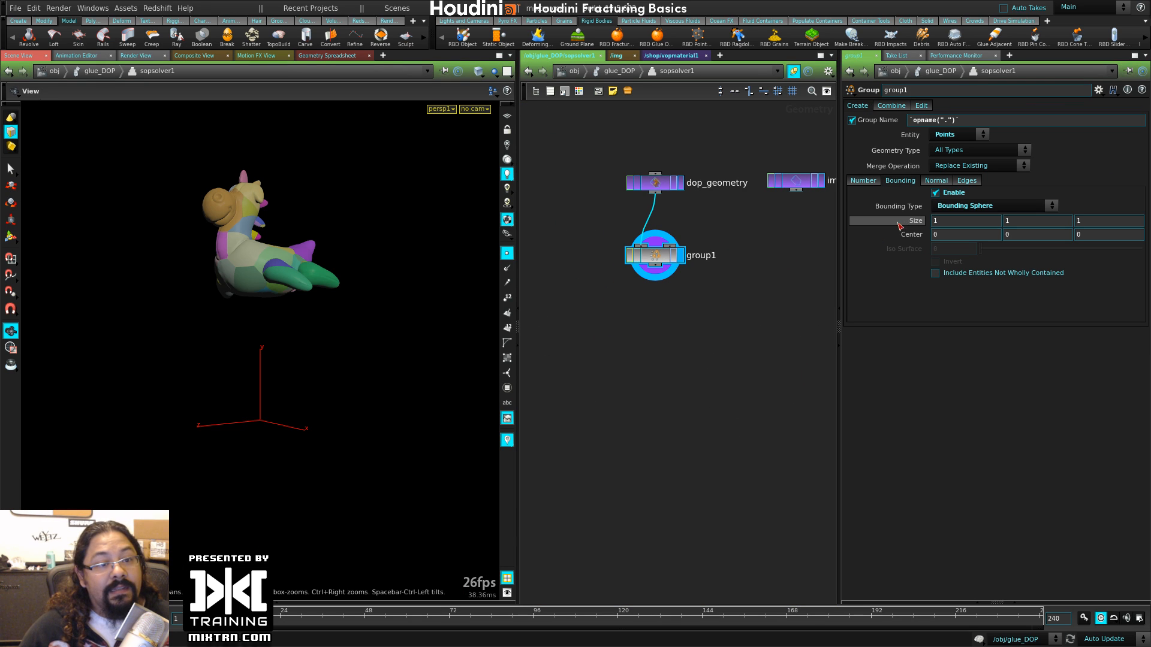
- Keyframe group1's bounding sphere size from 0 at frame 1 to 1 at frame 48, and scrub the timeline with its handle shown
middle_drag(923, 222, 864, 219)
alt+click(923, 221)
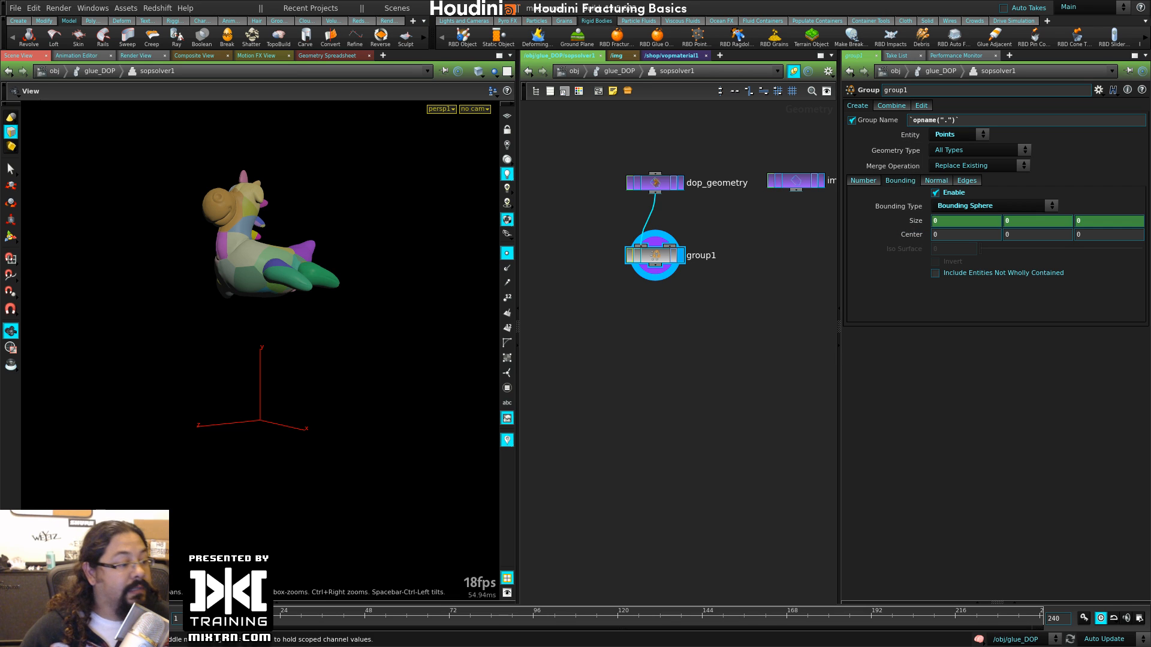
drag(355, 618, 365, 617)
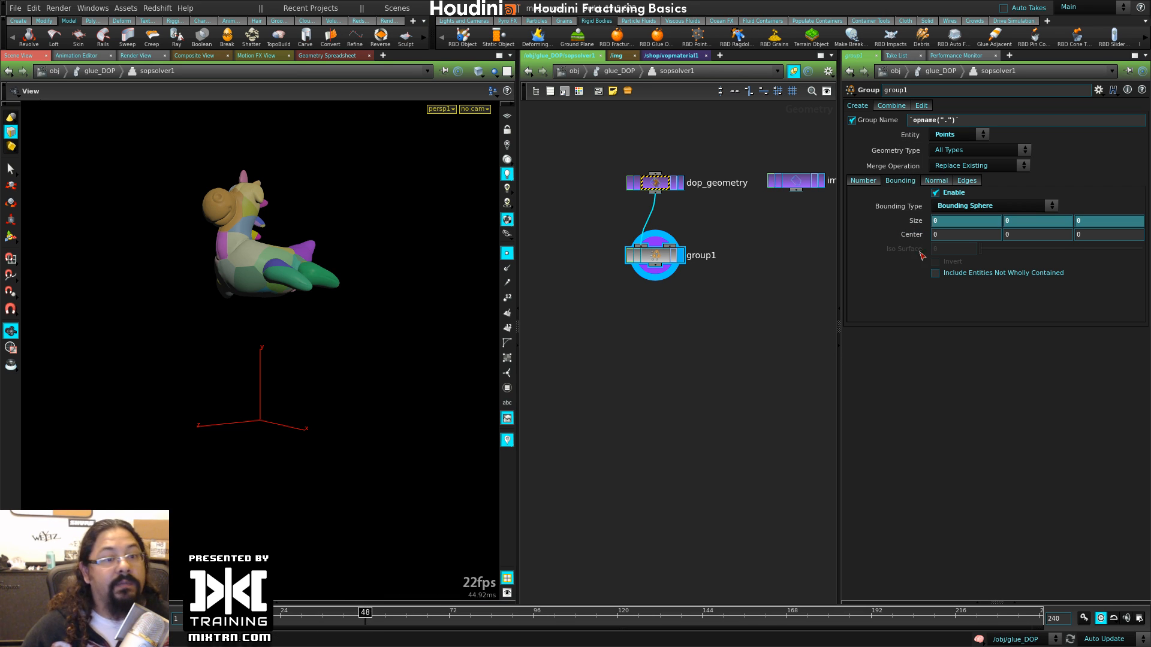
middle_drag(923, 225, 930, 209)
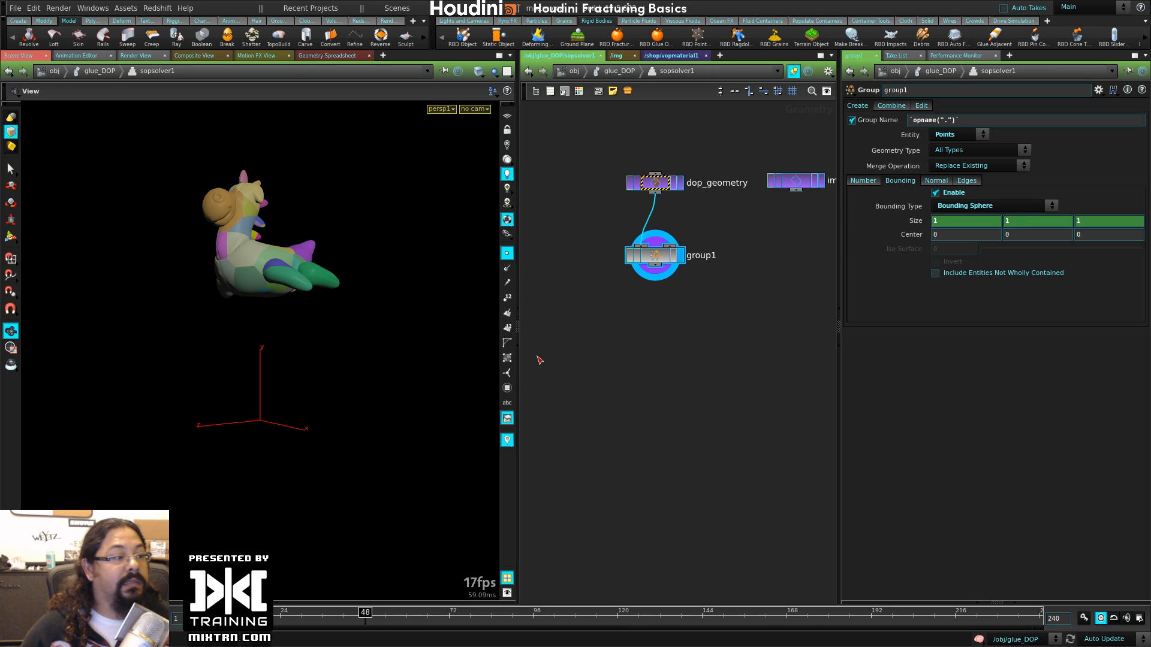
drag(364, 616, 202, 616)
alt+click(916, 221)
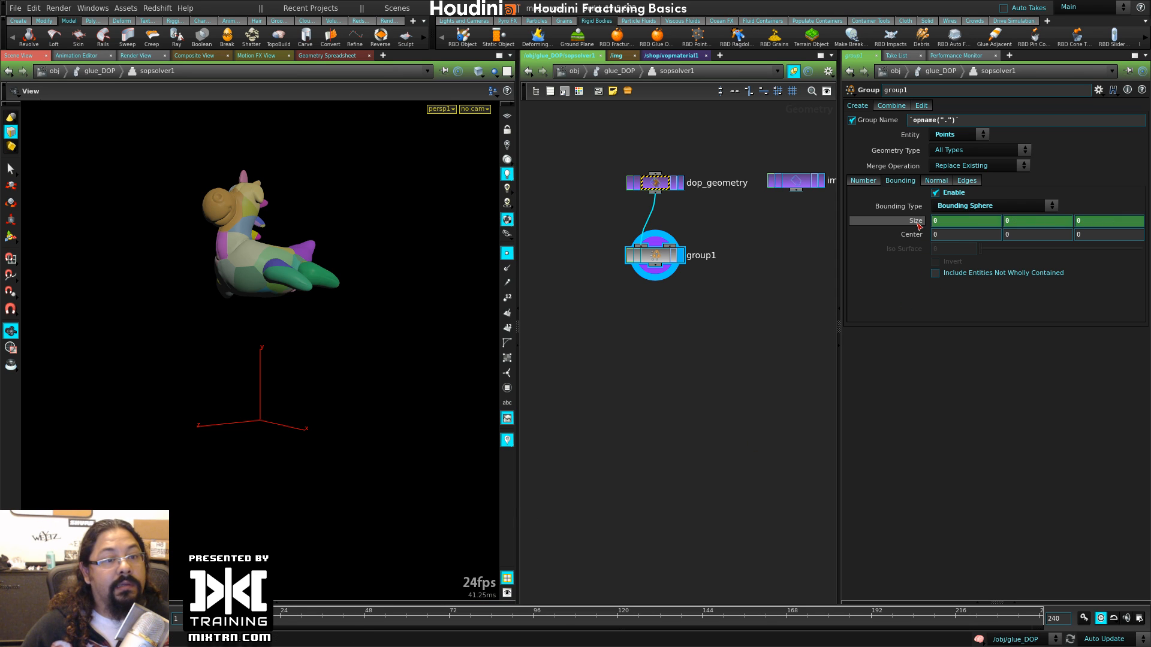
click(11, 236)
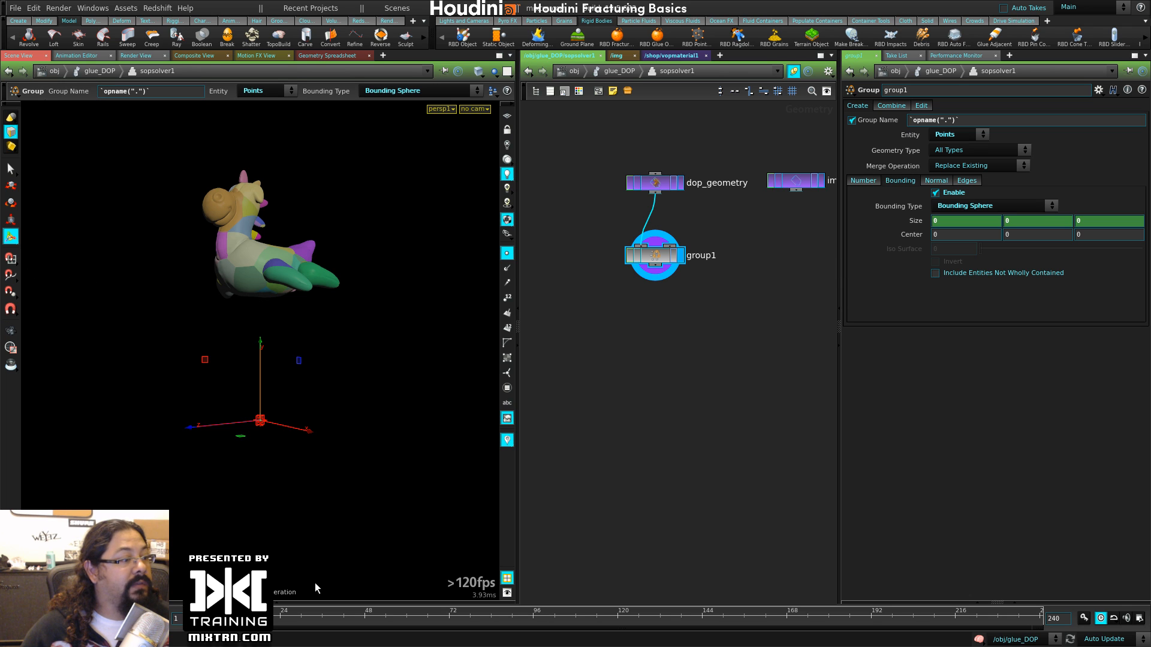
drag(203, 619, 424, 620)
- Set the Y center of group1's bounding sphere to 1.92468, matching the Y translate of the Roberto_4 object
click(574, 71)
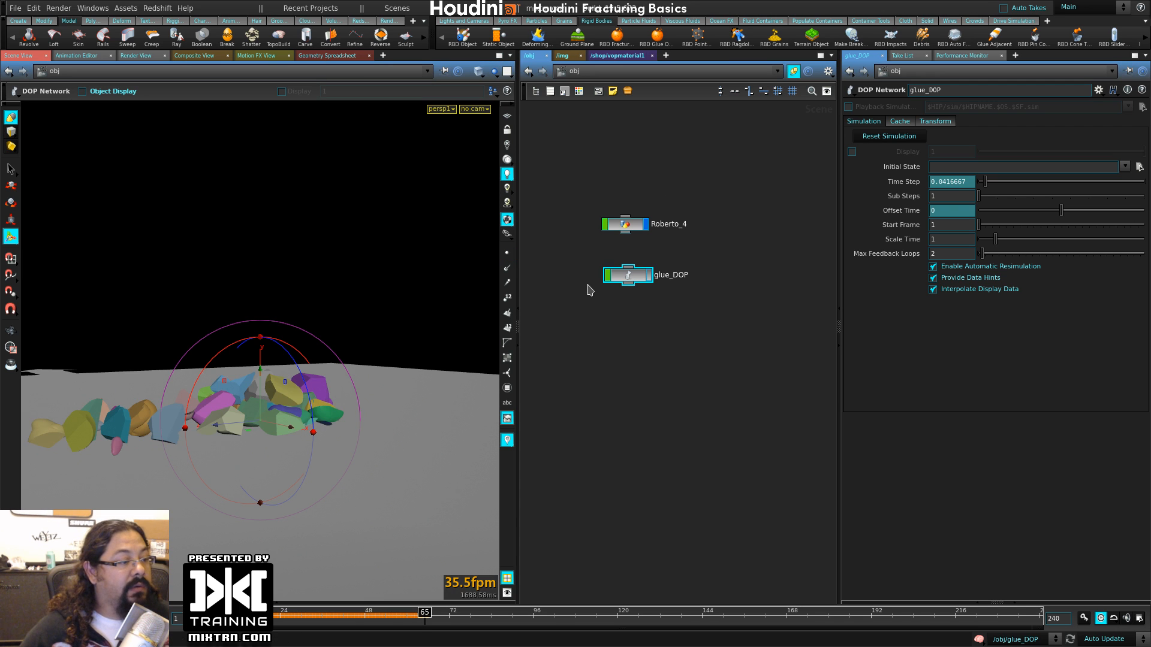
click(624, 223)
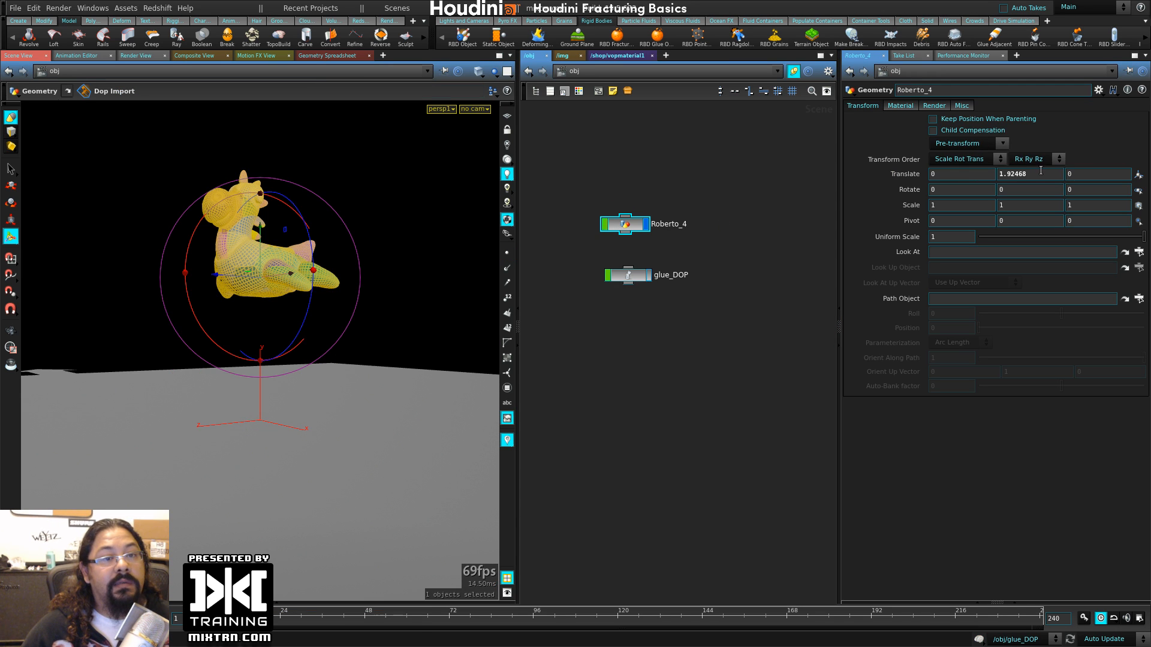
double_click(636, 277)
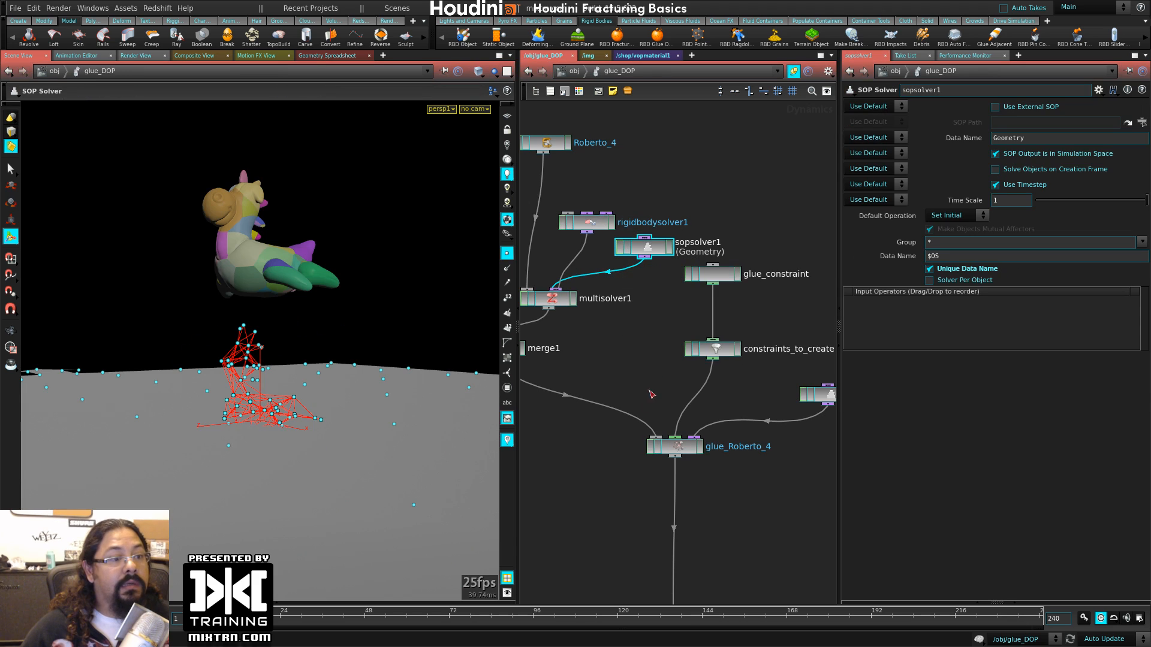
double_click(646, 247)
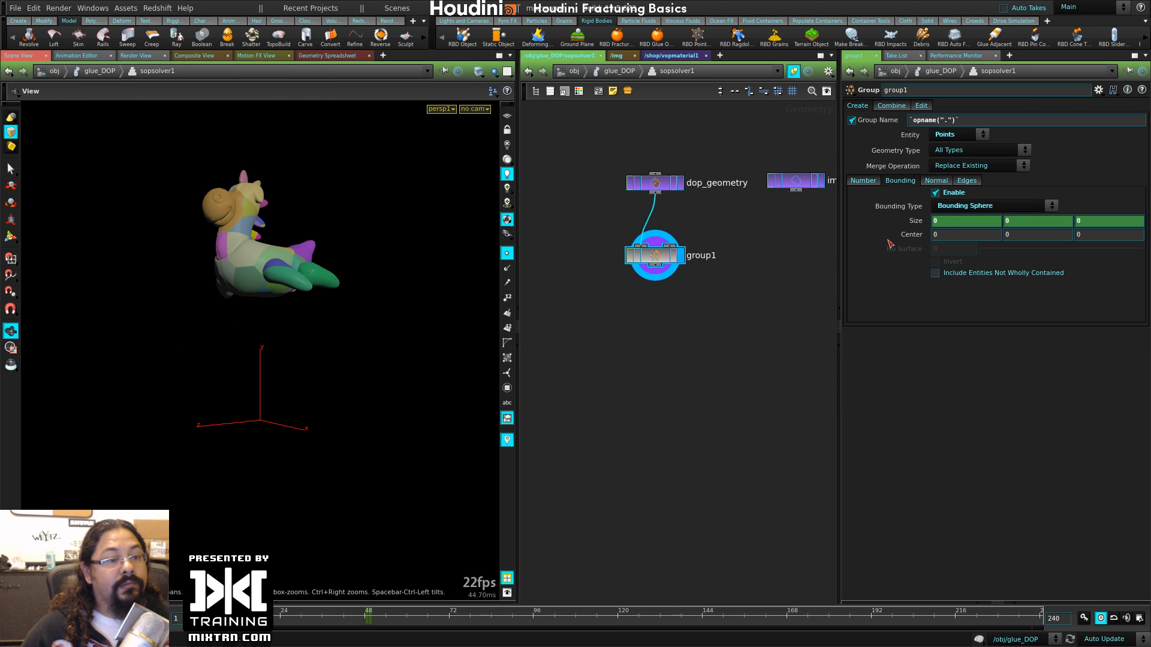
right_click(1023, 232)
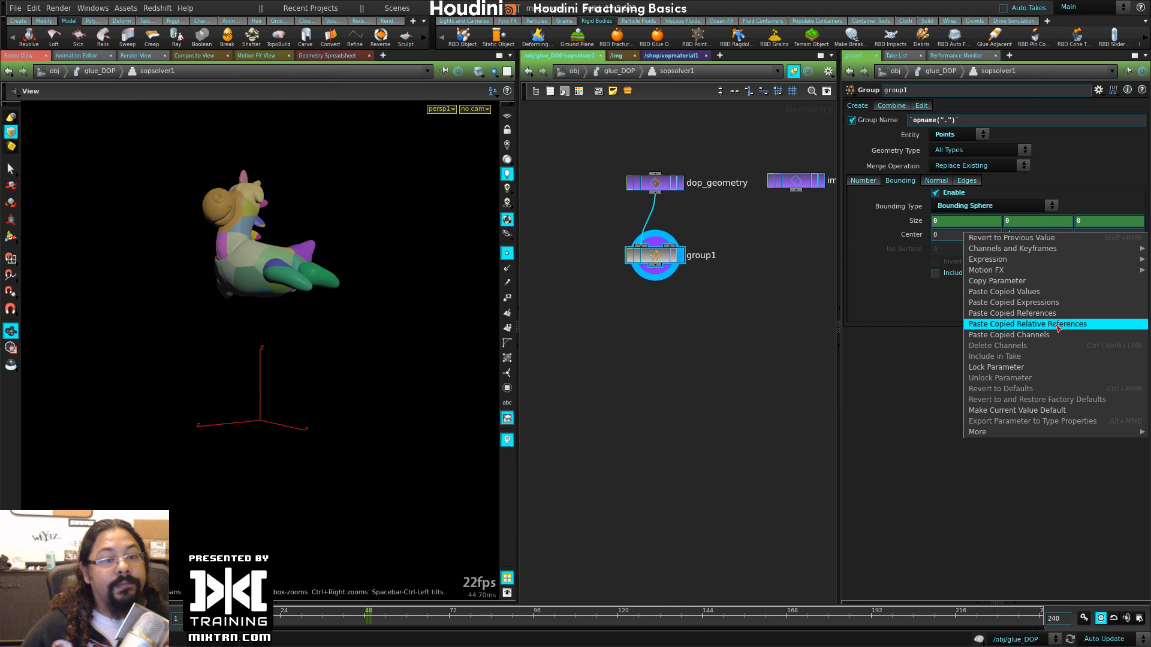
click(1039, 292)
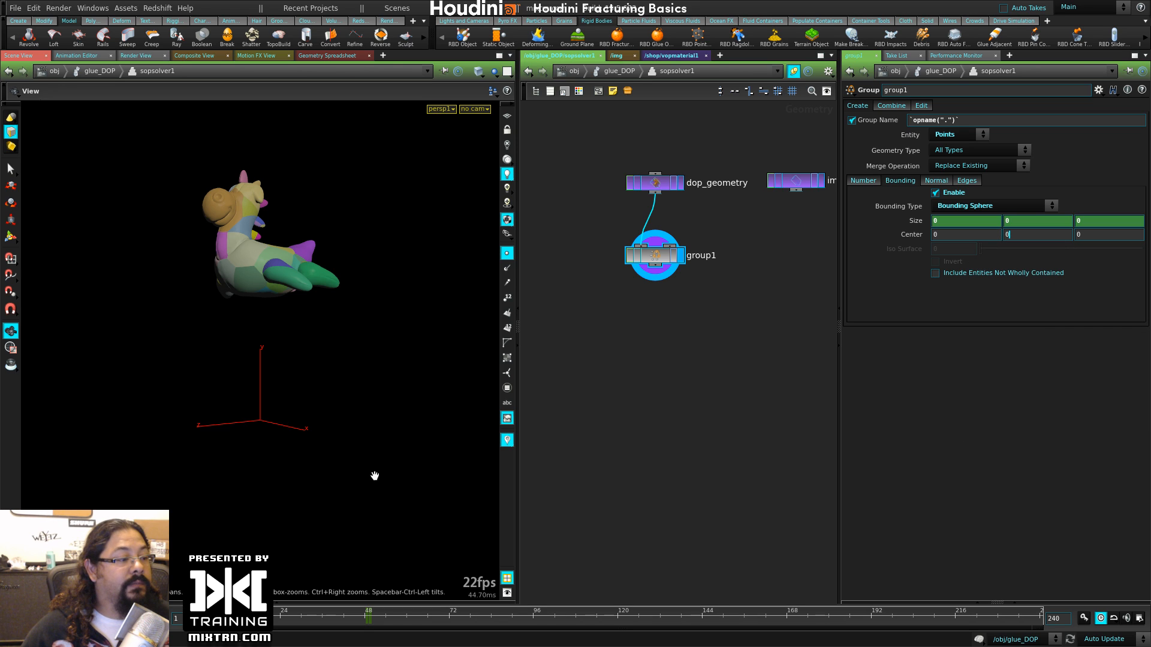
click(11, 236)
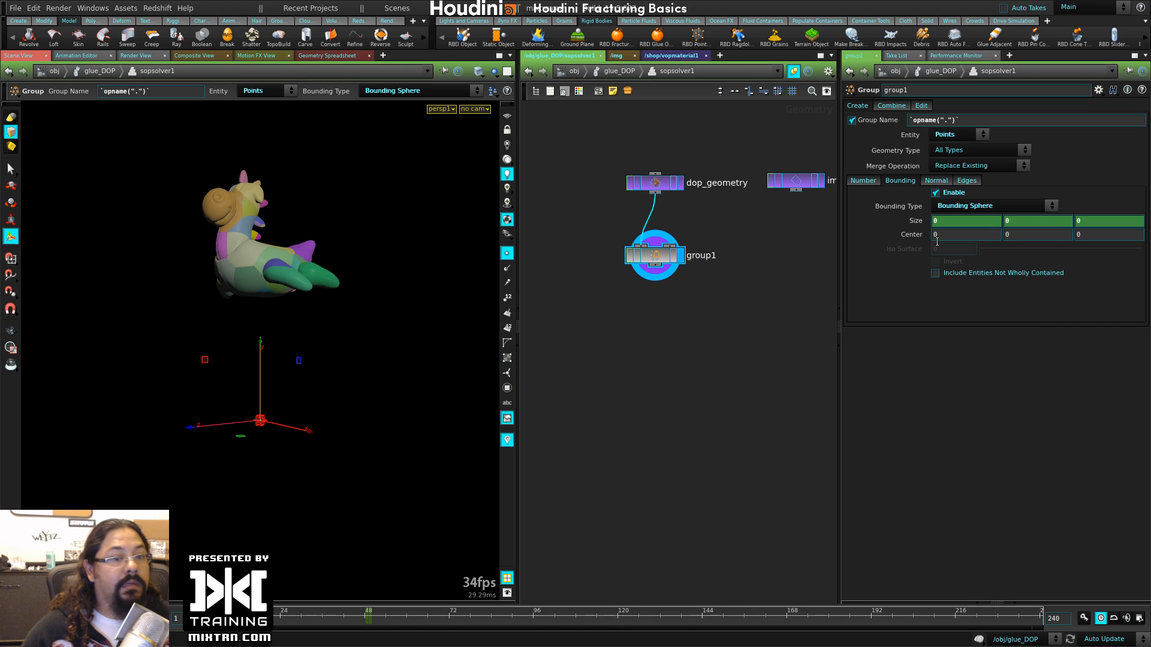
right_click(1019, 234)
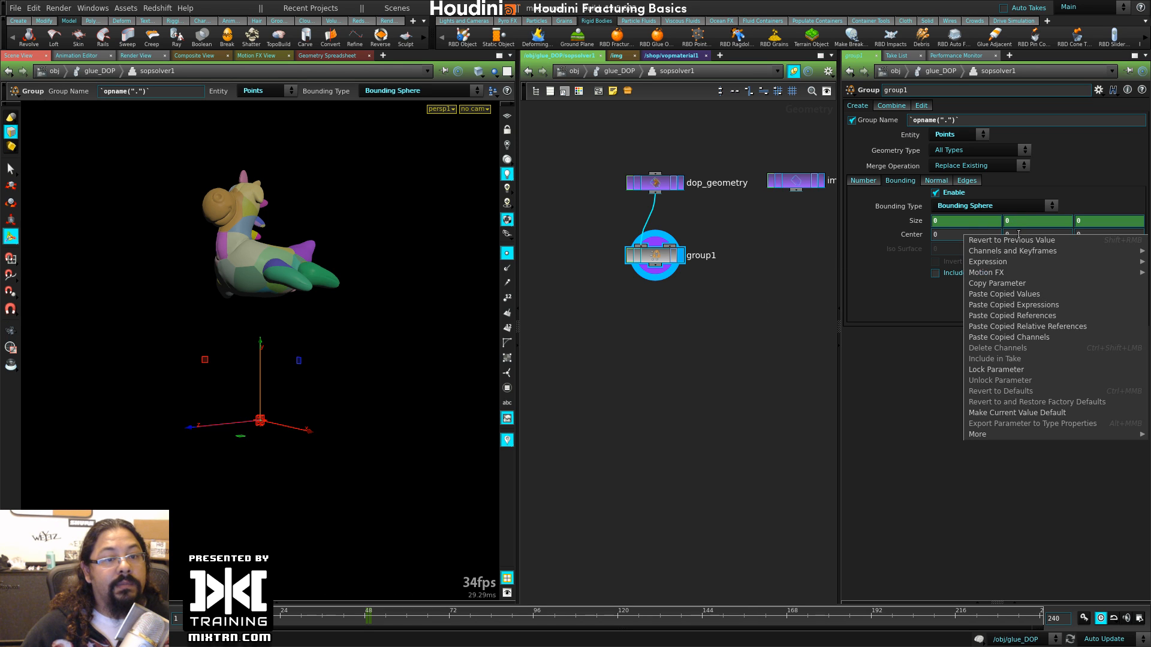
click(1019, 296)
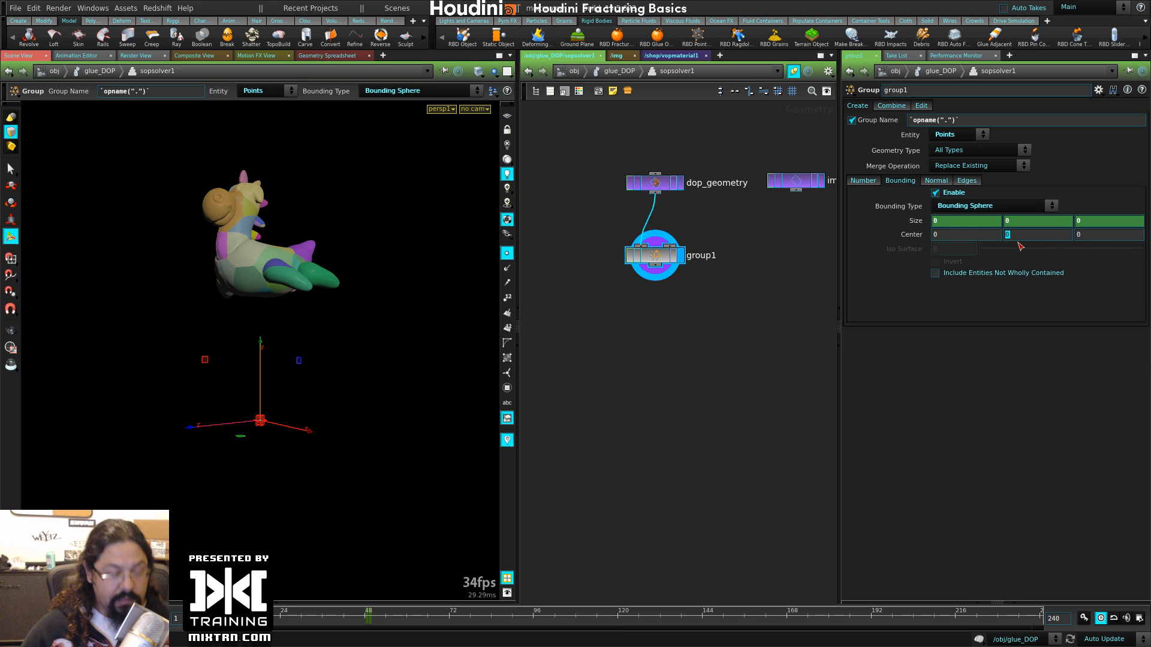
text(1.92468)
key(Return)
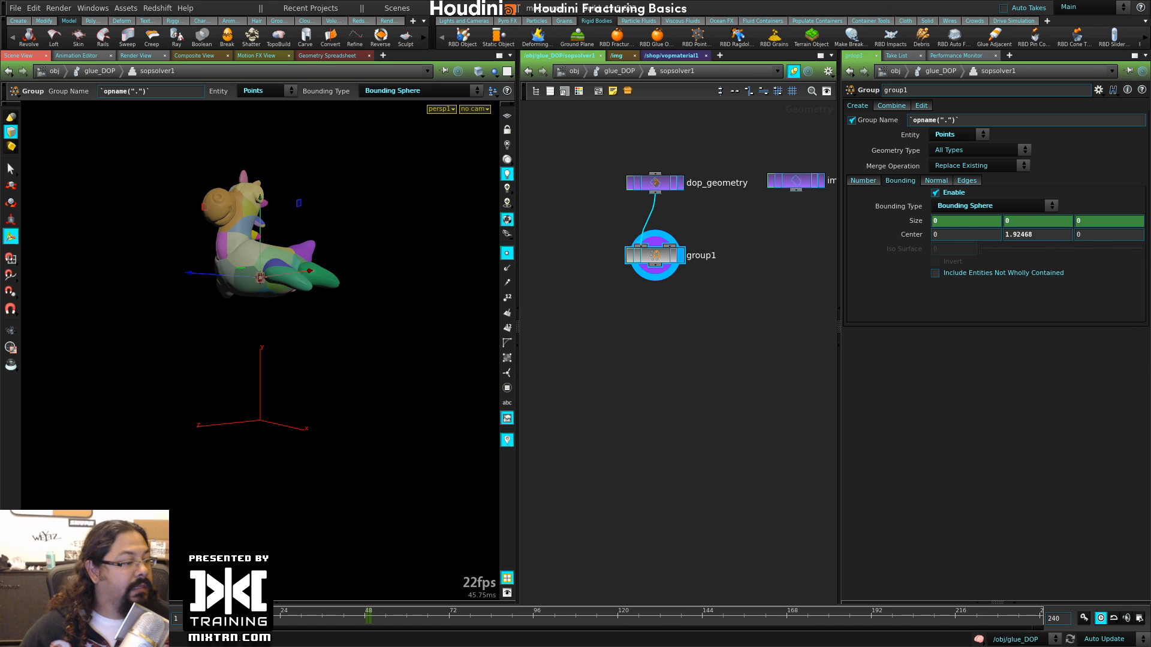
- Scrub to frame 78 and orbit around the toy to examine the bounding sphere's placement, and return to the object level
drag(205, 621, 298, 622)
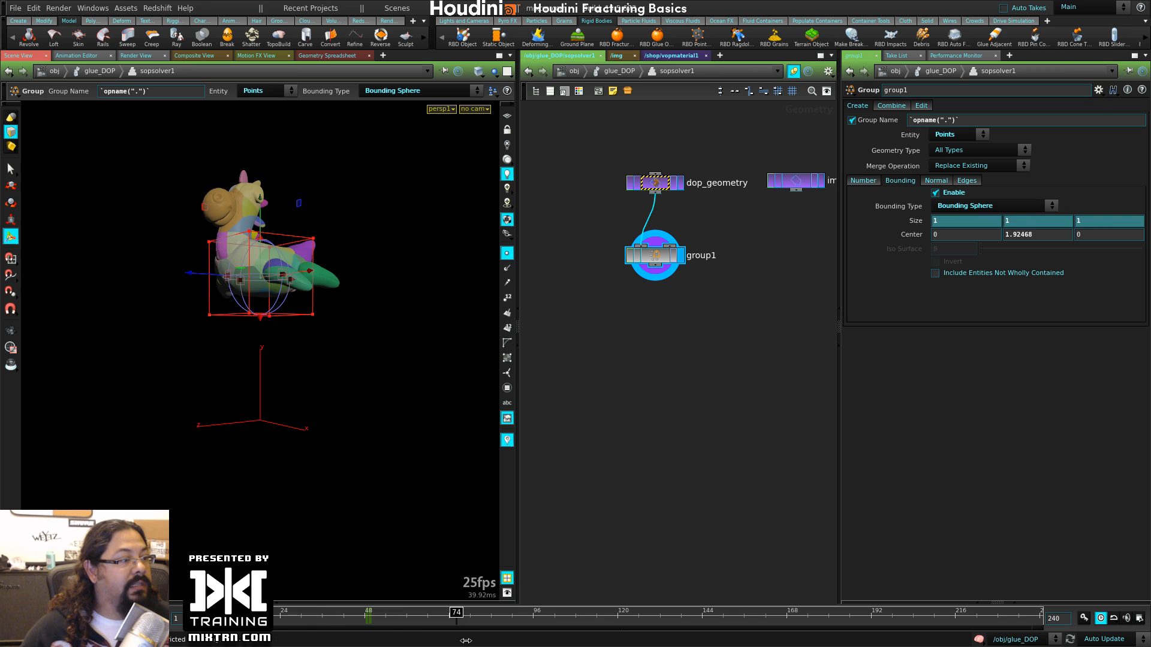
key(Escape)
drag(252, 413, 330, 422)
alt+right_drag(331, 422, 316, 466)
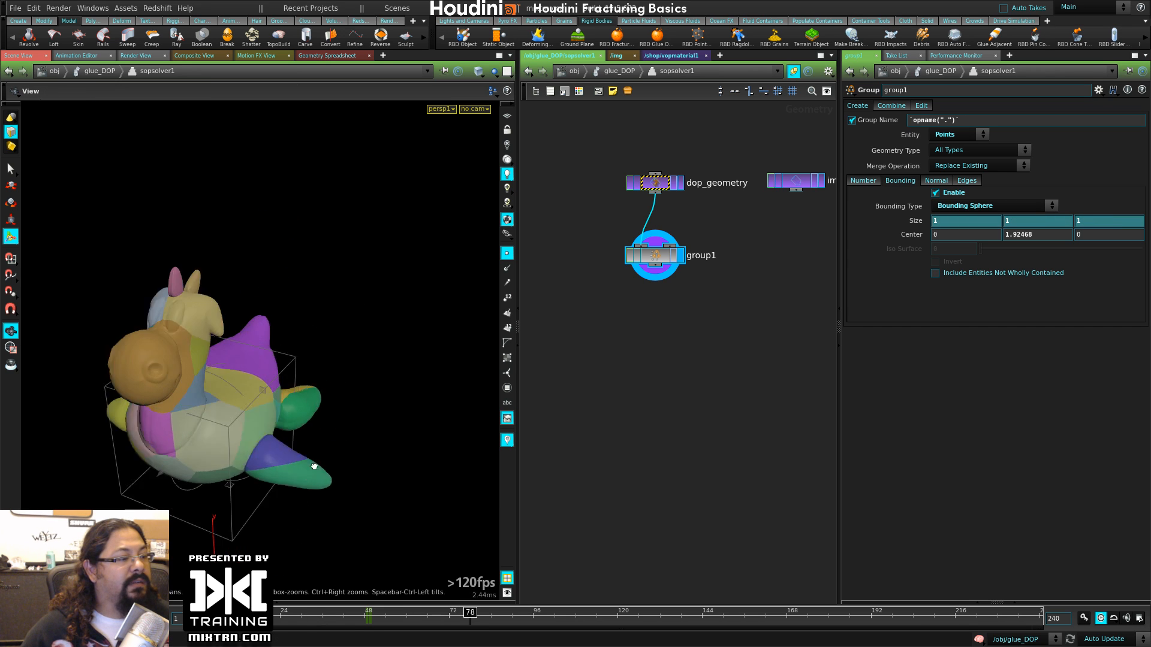
alt+drag(316, 465, 266, 447)
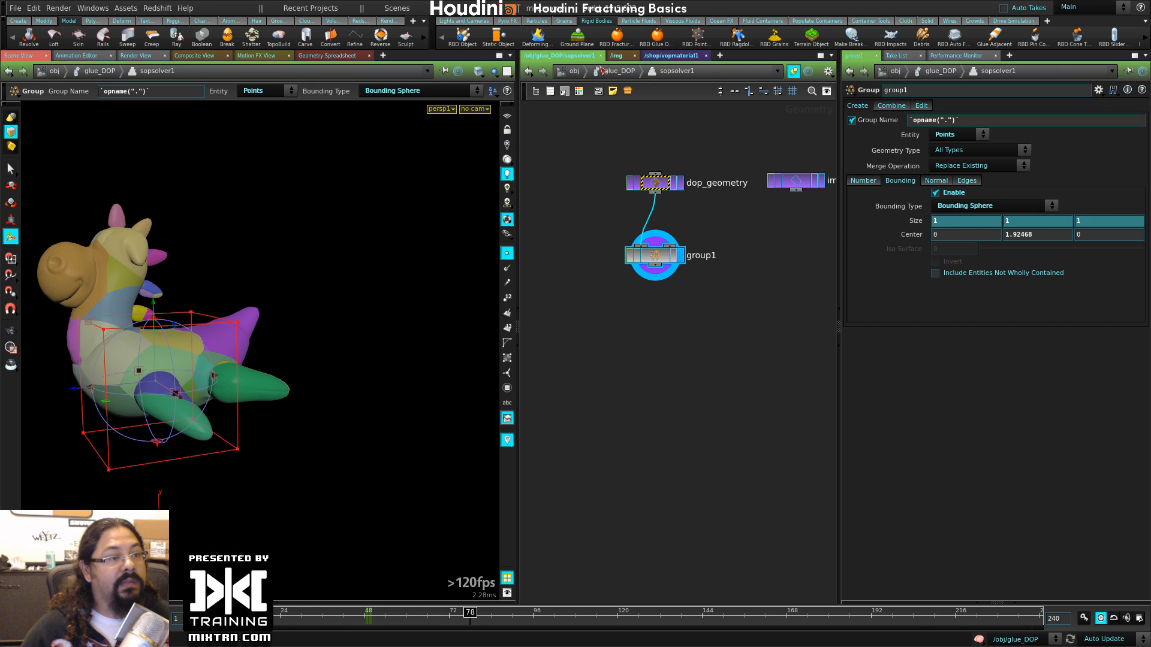
click(570, 71)
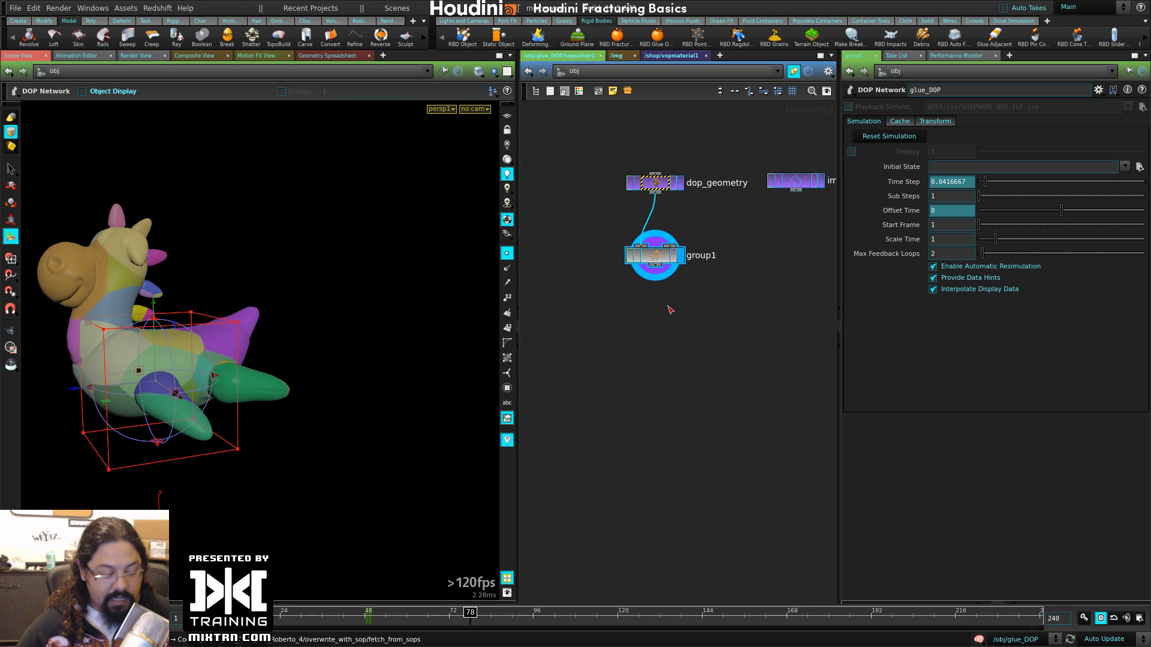
- Check the animated bounding sphere size on delete1 inside Roberto_4, and return to group1 in glue_DOP's sopsolver1 to compare its Size
double_click(631, 227)
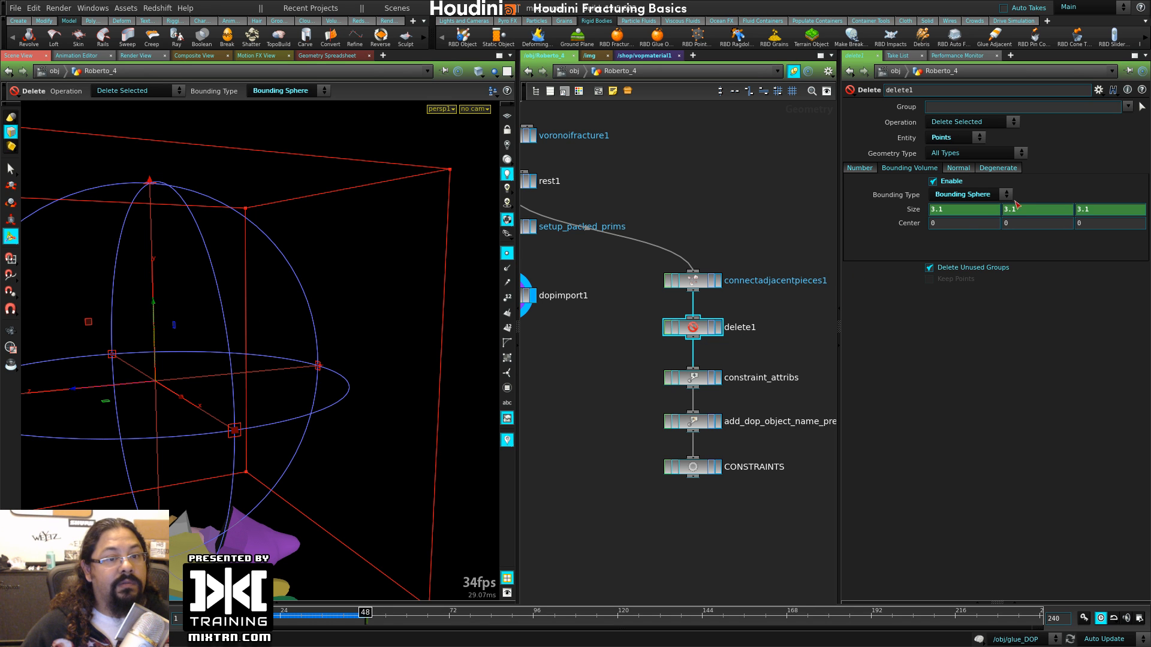
key(u)
click(636, 281)
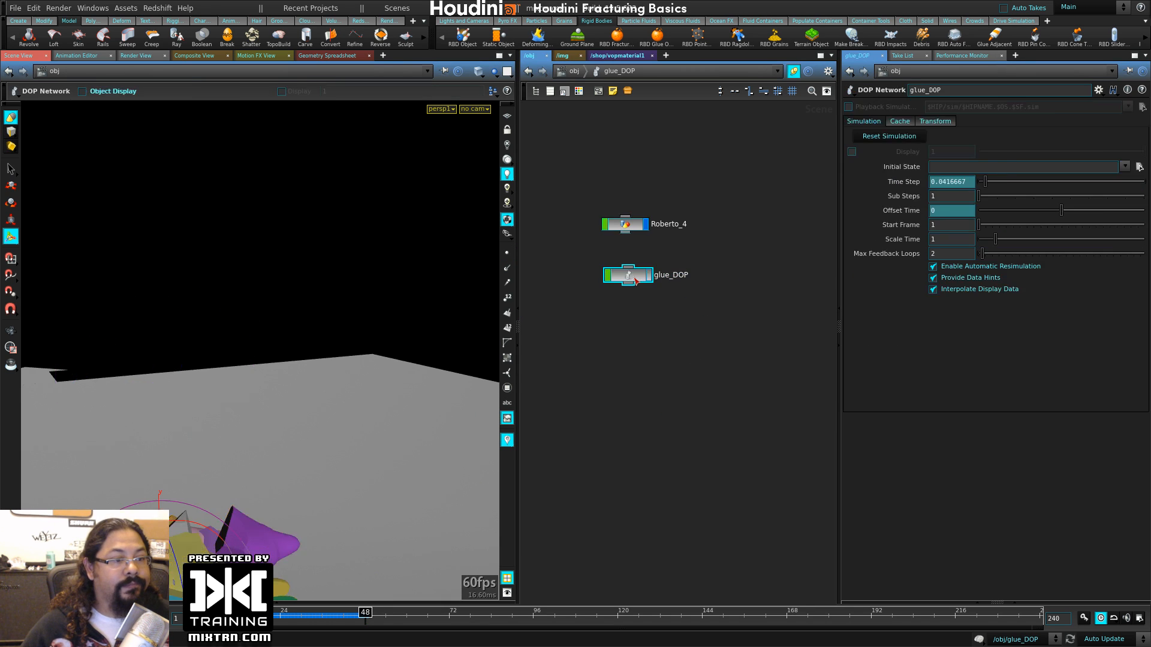
double_click(635, 281)
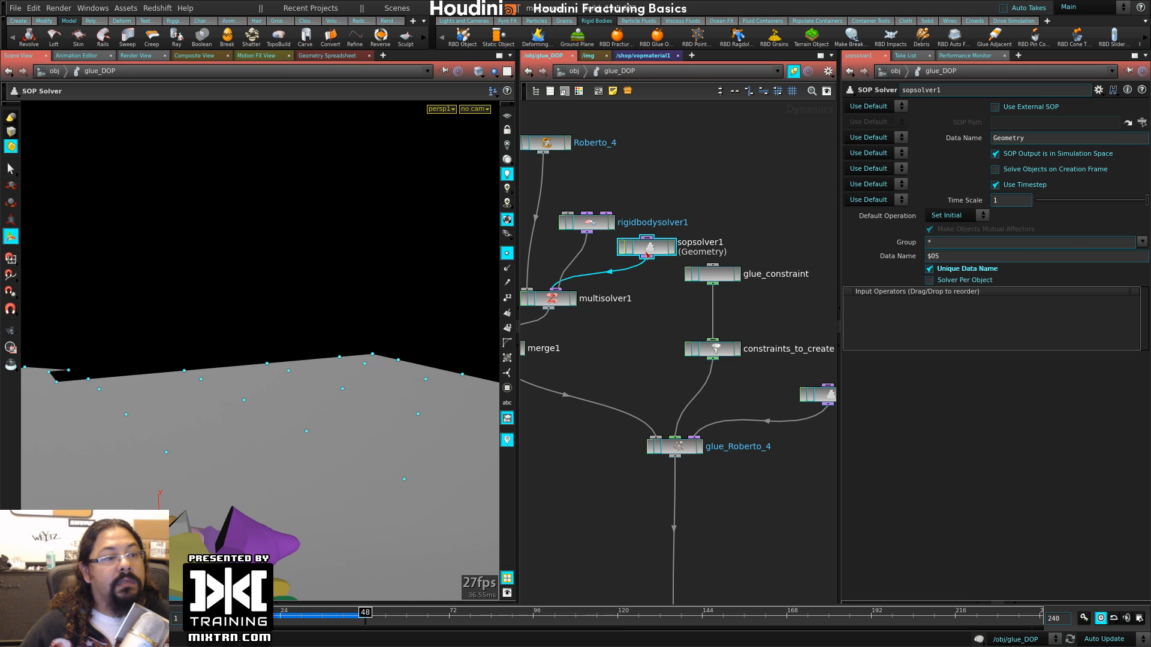
double_click(647, 250)
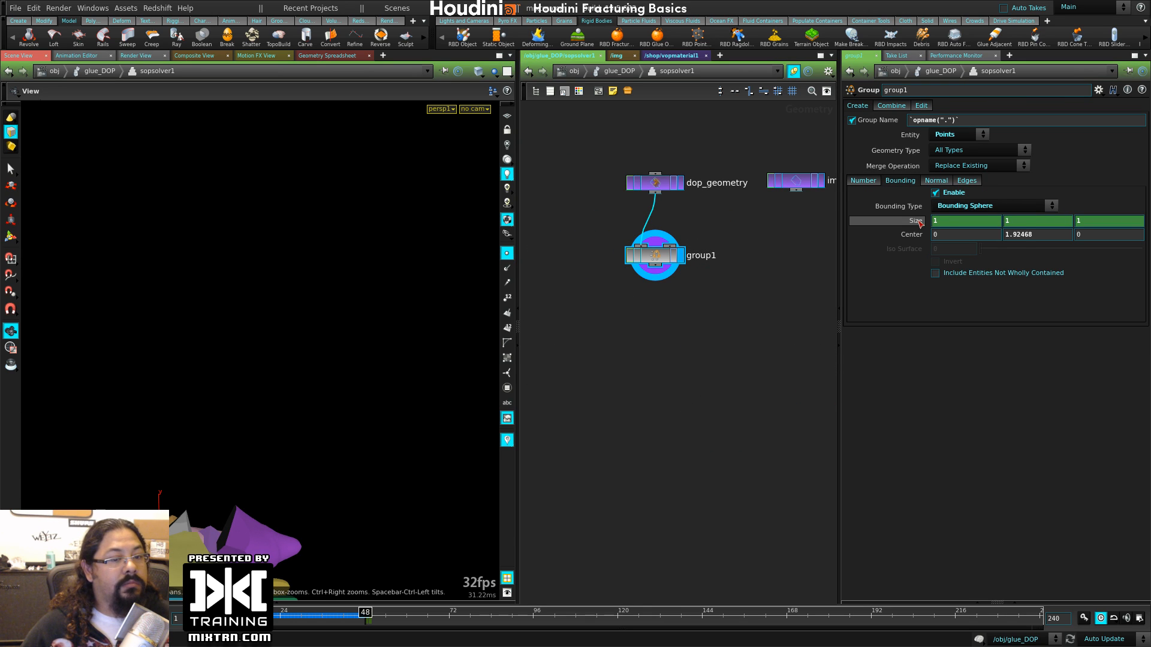
middle_drag(920, 223, 1046, 220)
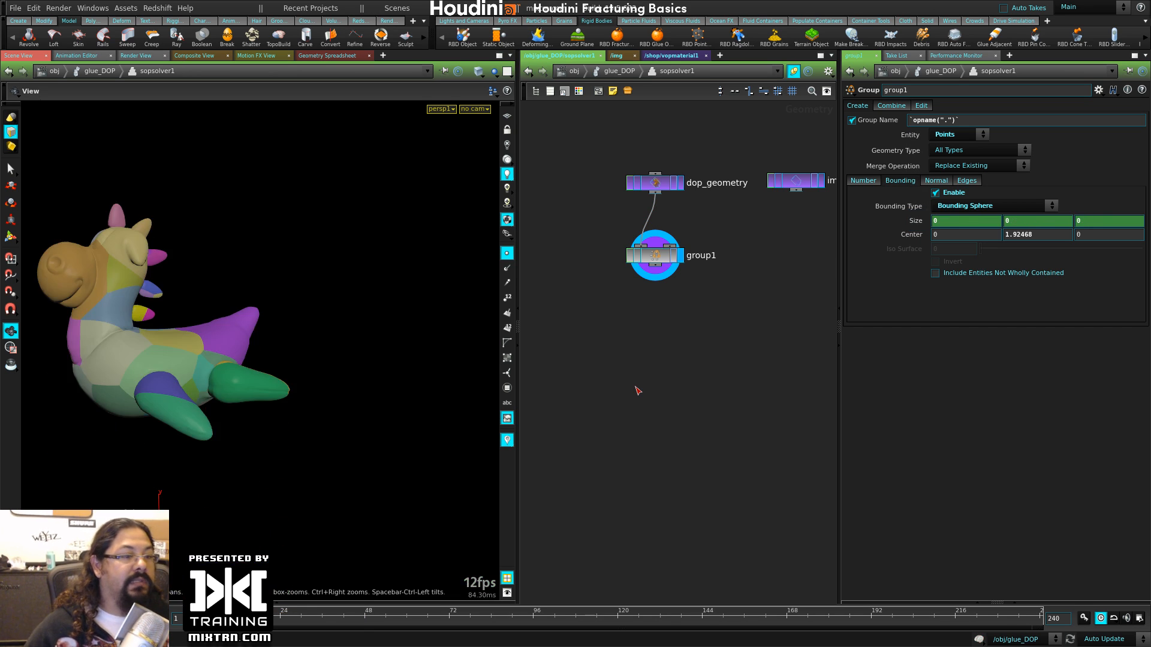
- Move the group1 node slightly closer to dop_geometry and rename it pieces_grp
drag(658, 258, 660, 247)
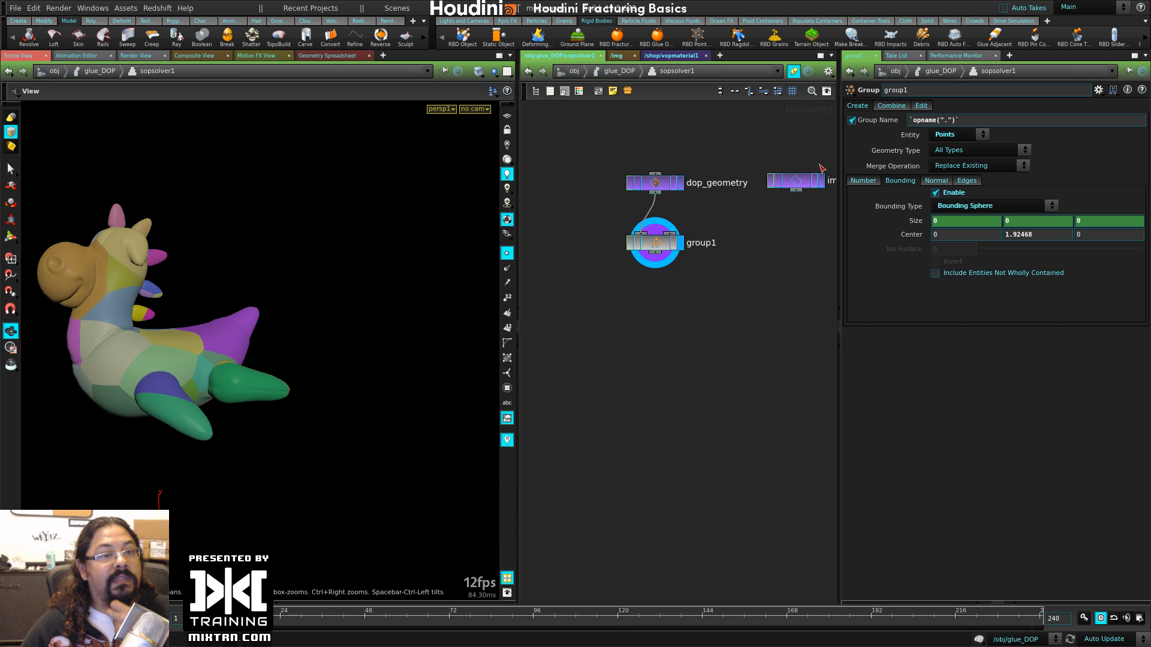
double_click(700, 243)
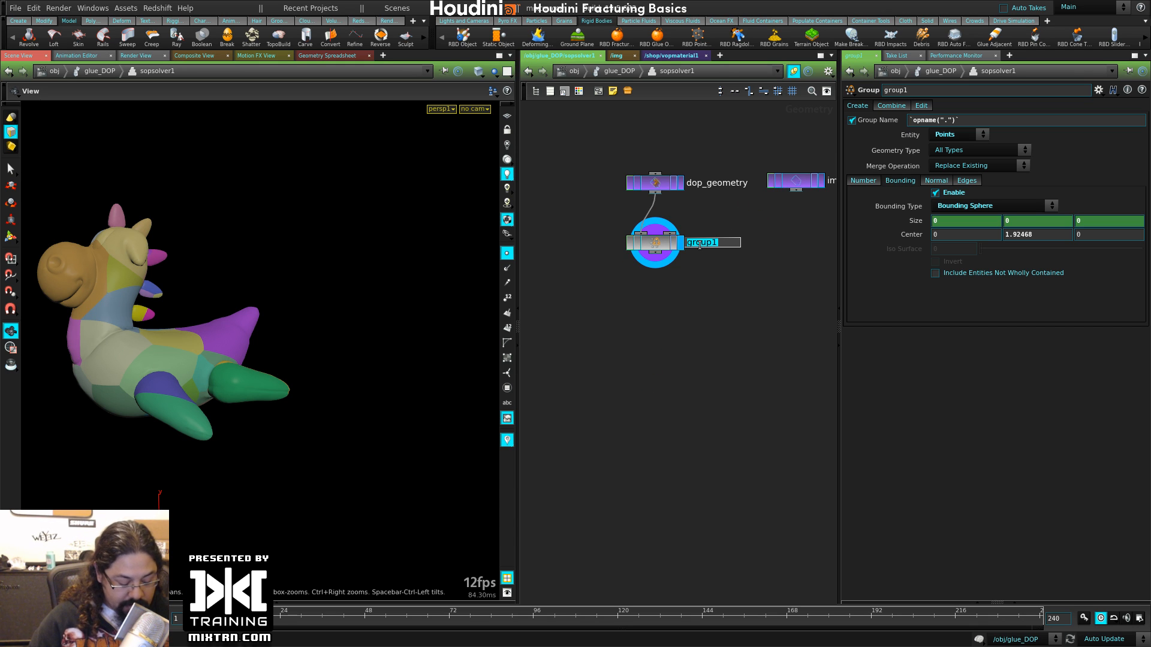
text(piece)
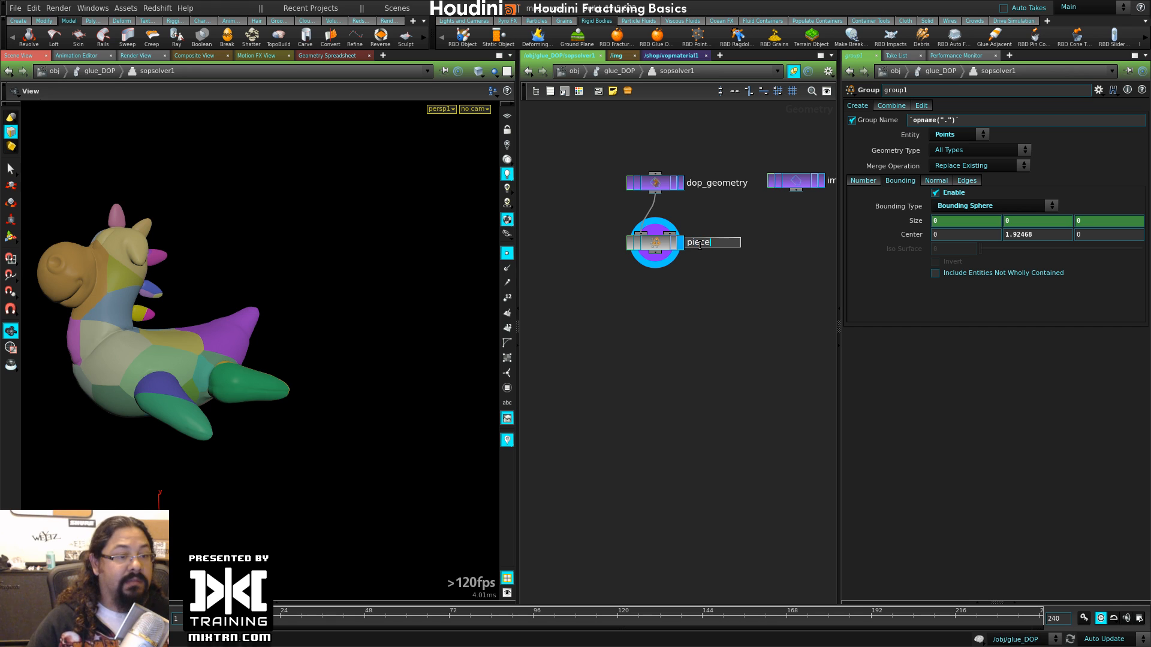
text(s_grp)
key(Return)
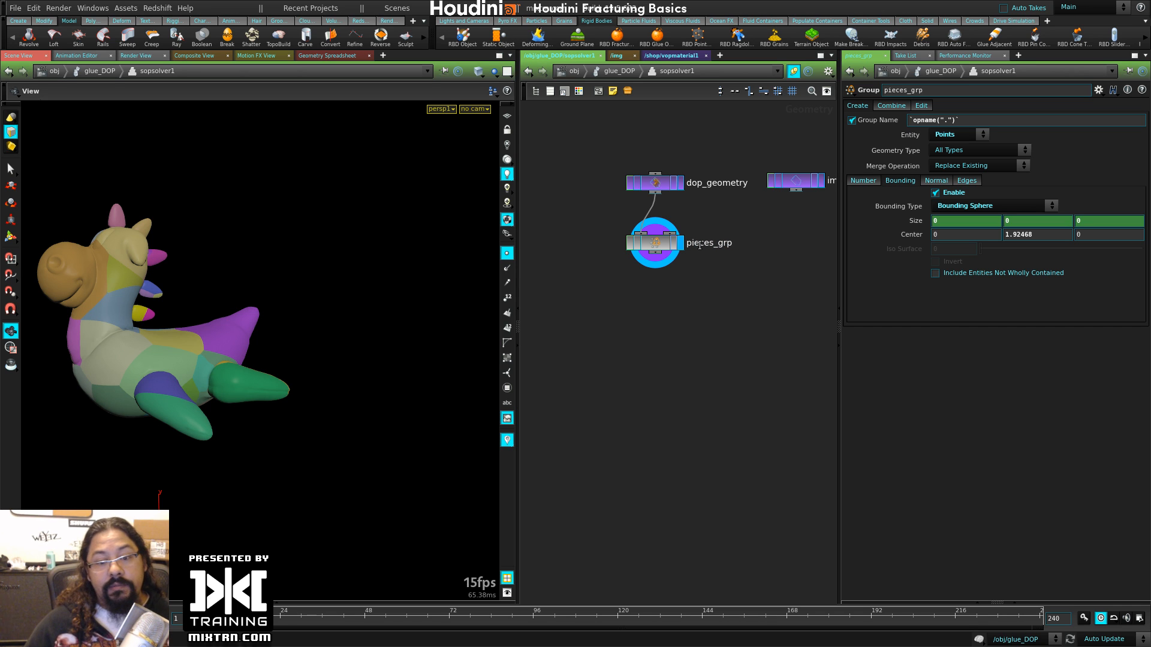
- Add an Attribute Wrangle node below pieces_grp, connected to its output, and make it the displayed node
key(Tab)
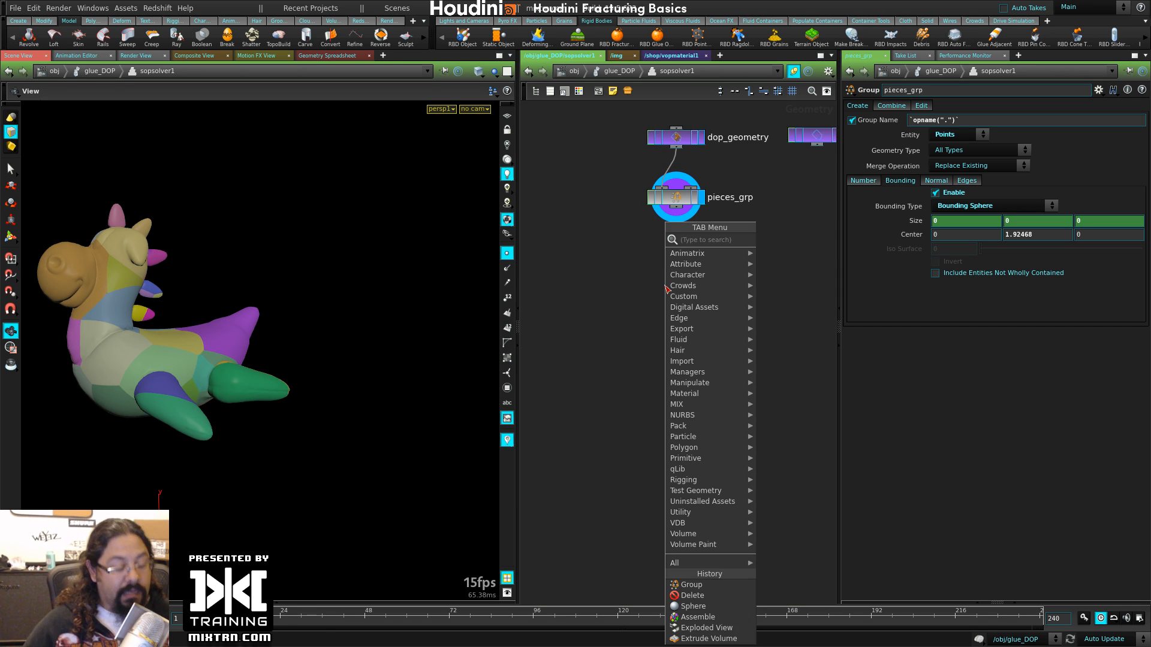
text(a)
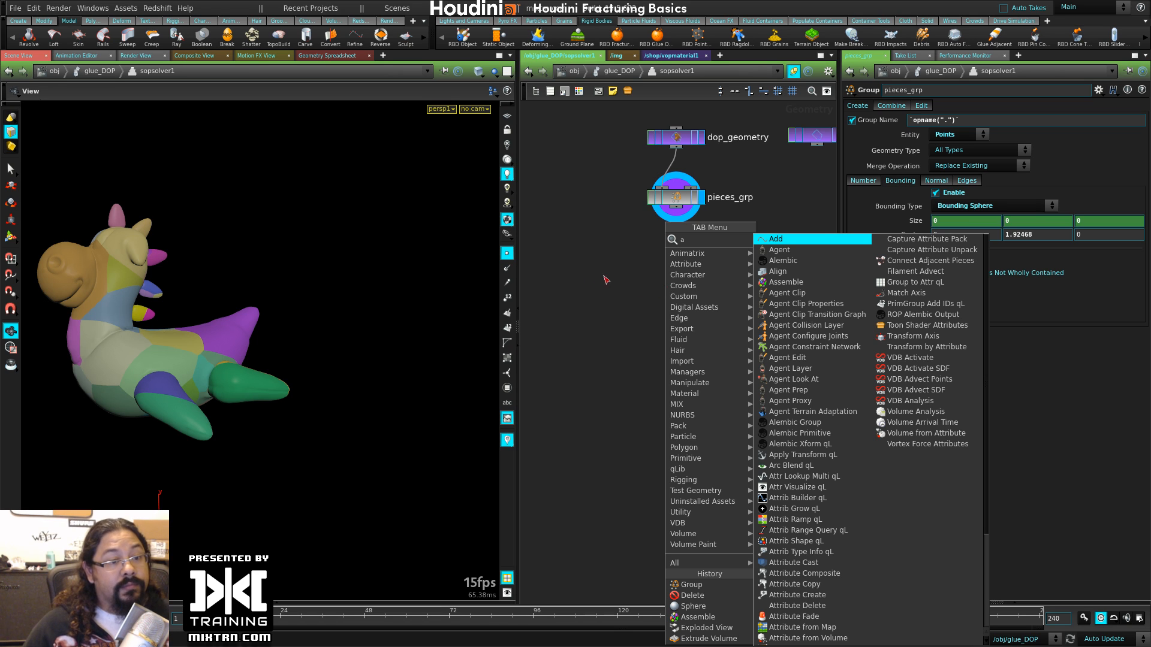
key(Escape)
key(Tab)
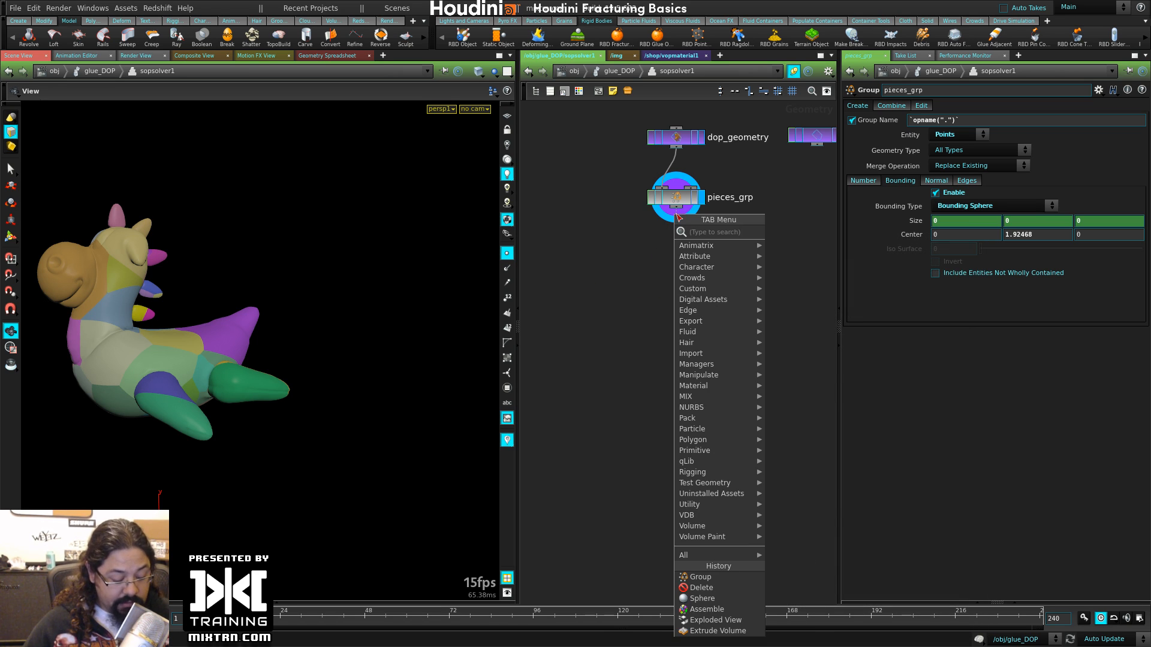
text(wra)
click(834, 235)
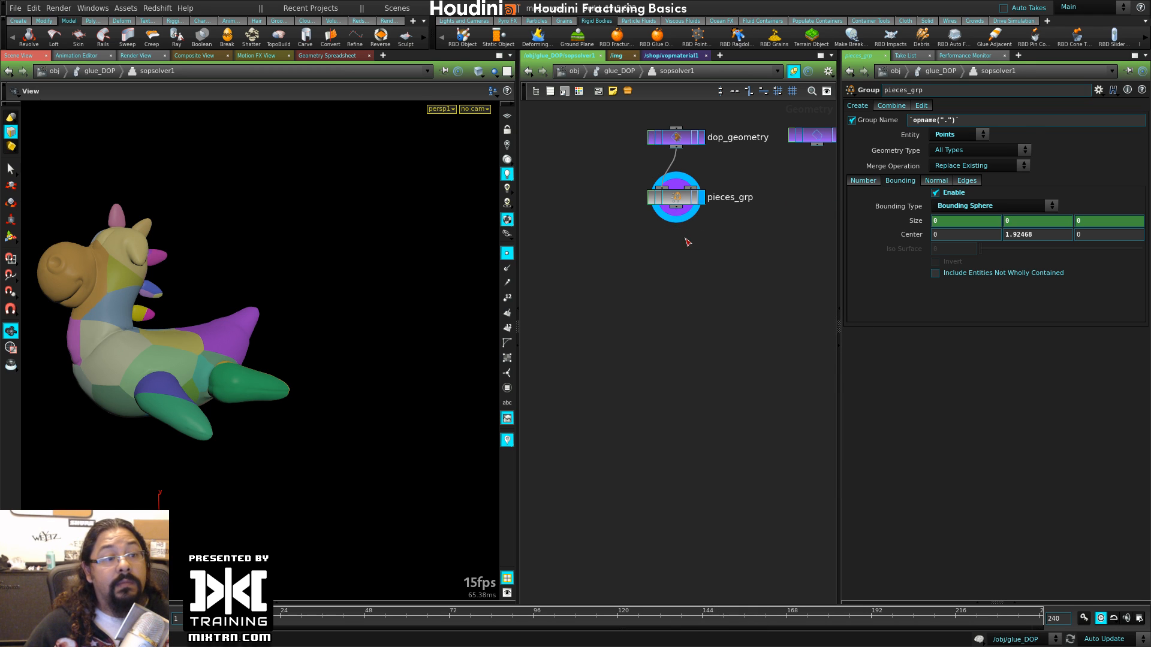
click(688, 240)
drag(688, 240, 674, 263)
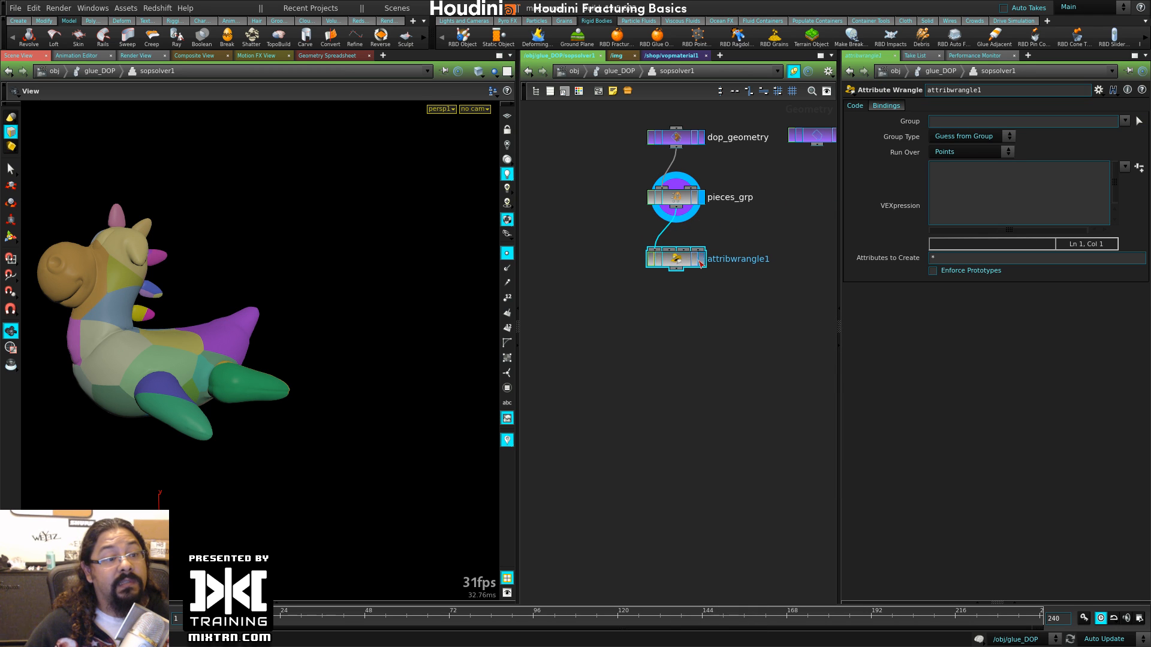
click(701, 264)
click(1001, 188)
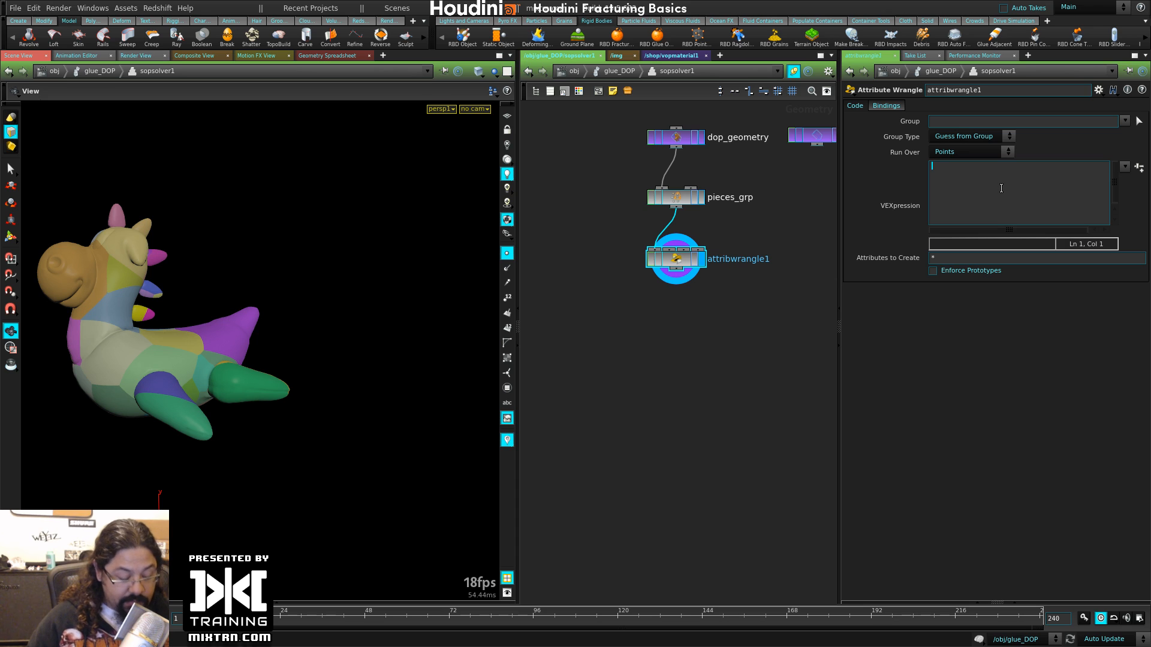
text(@active)
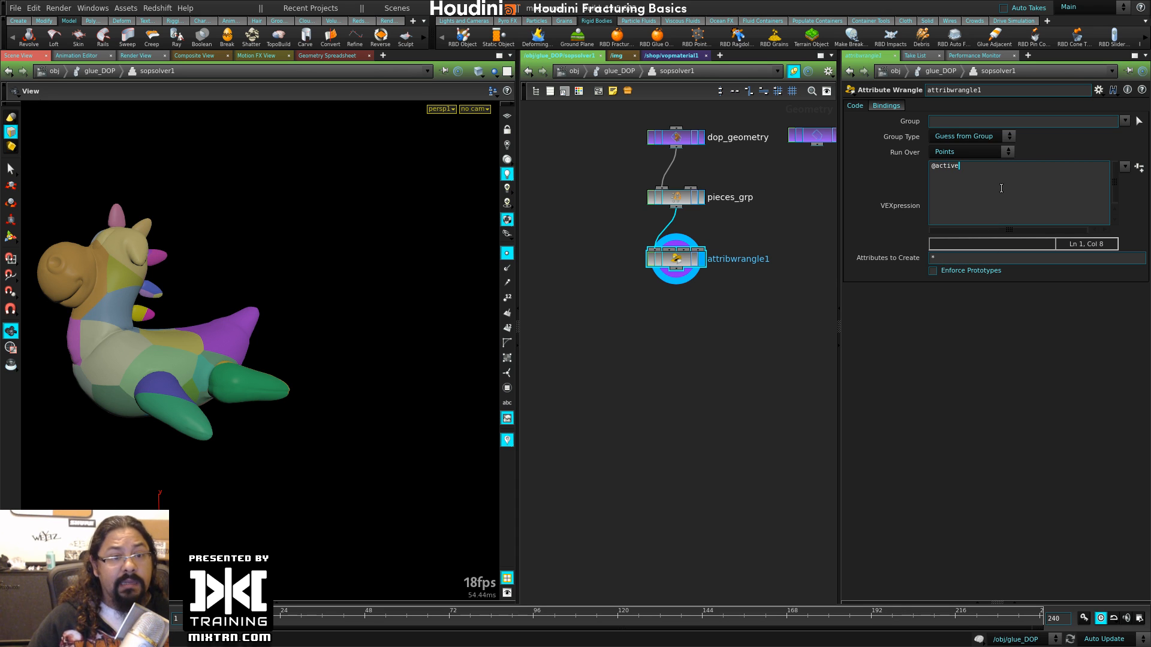
text( = 1)
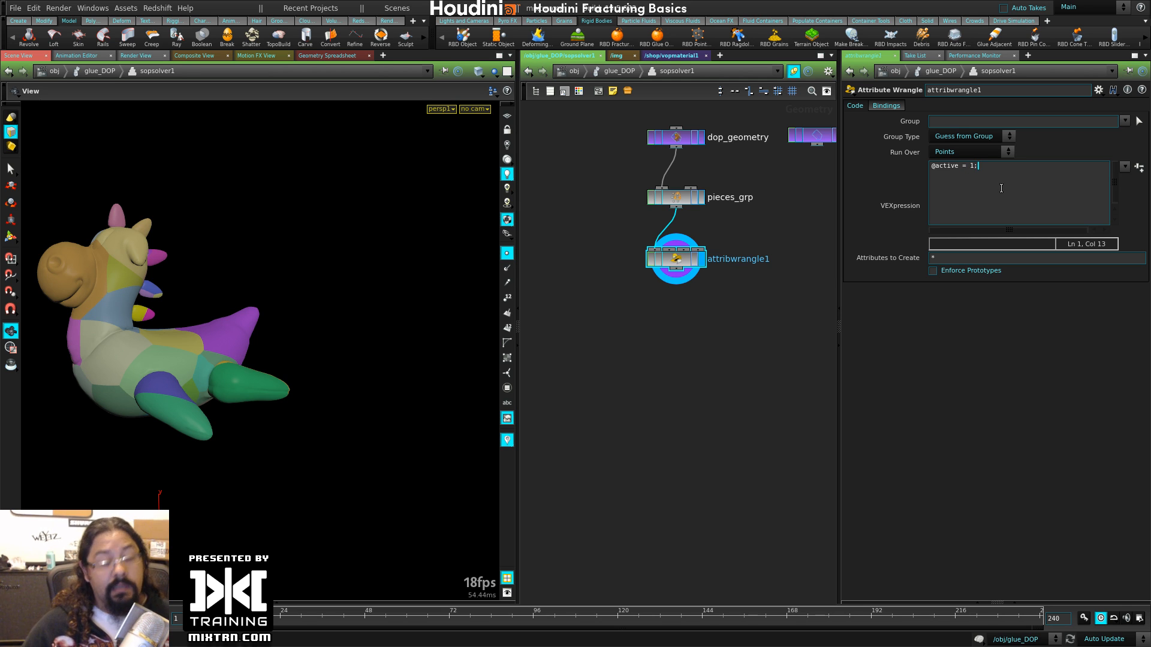
text(u)
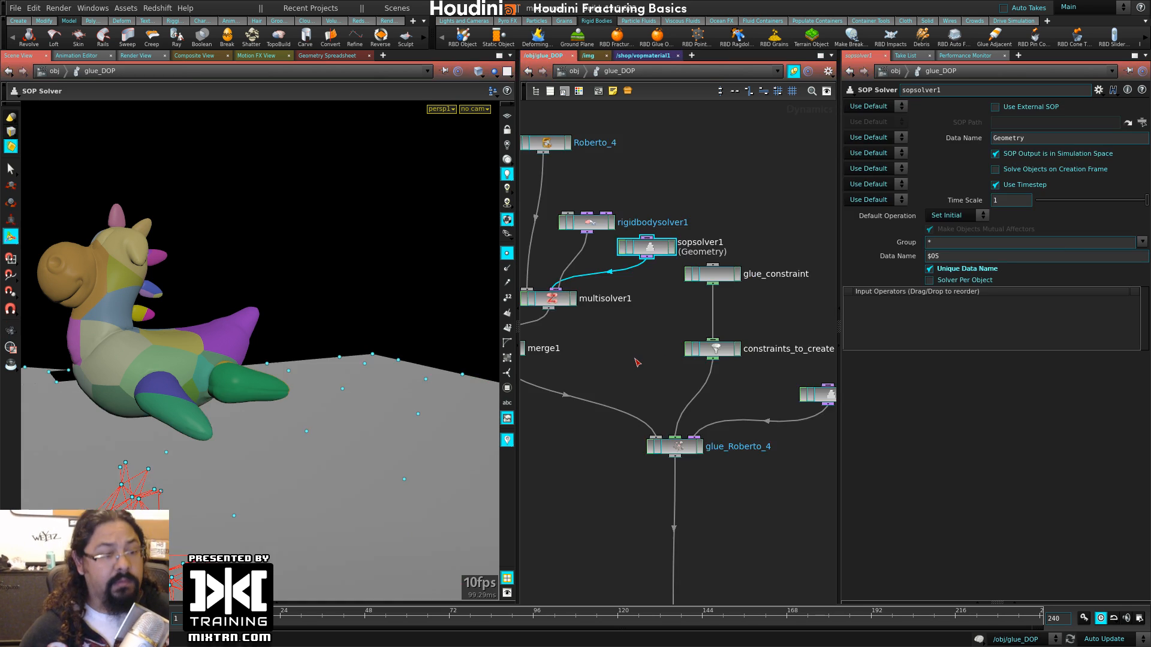
- Set the Initial Object Type of the Roberto_4 packed object in glue_DOP to Create Static Objects and preview the simulation
middle_drag(621, 334, 730, 342)
click(653, 151)
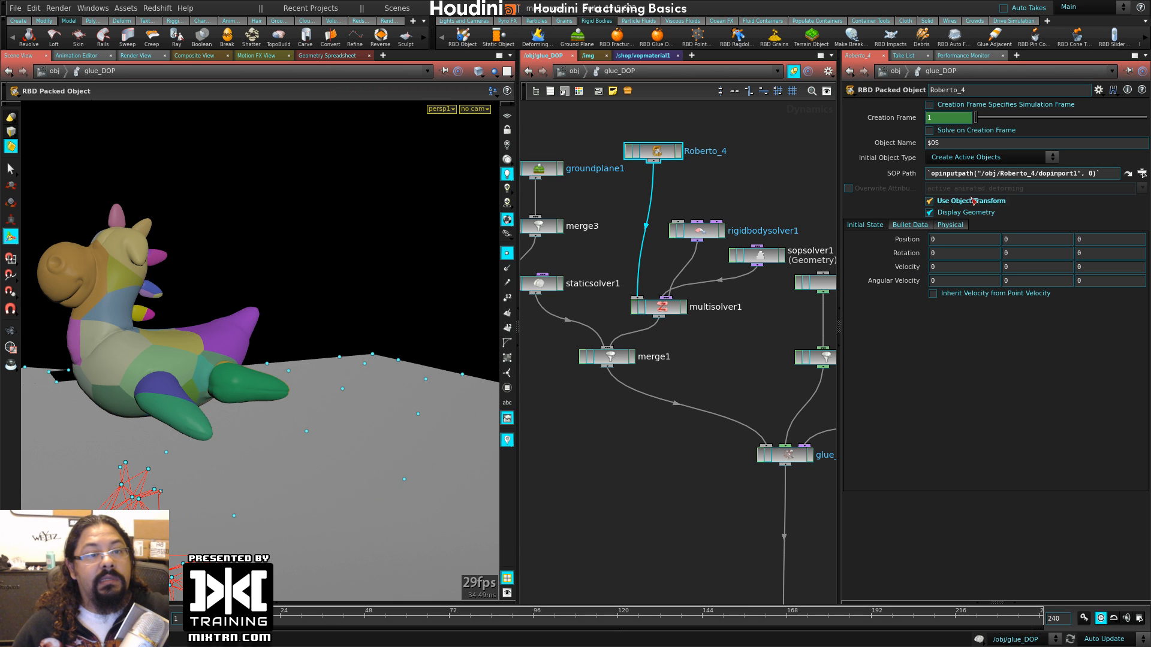
click(967, 158)
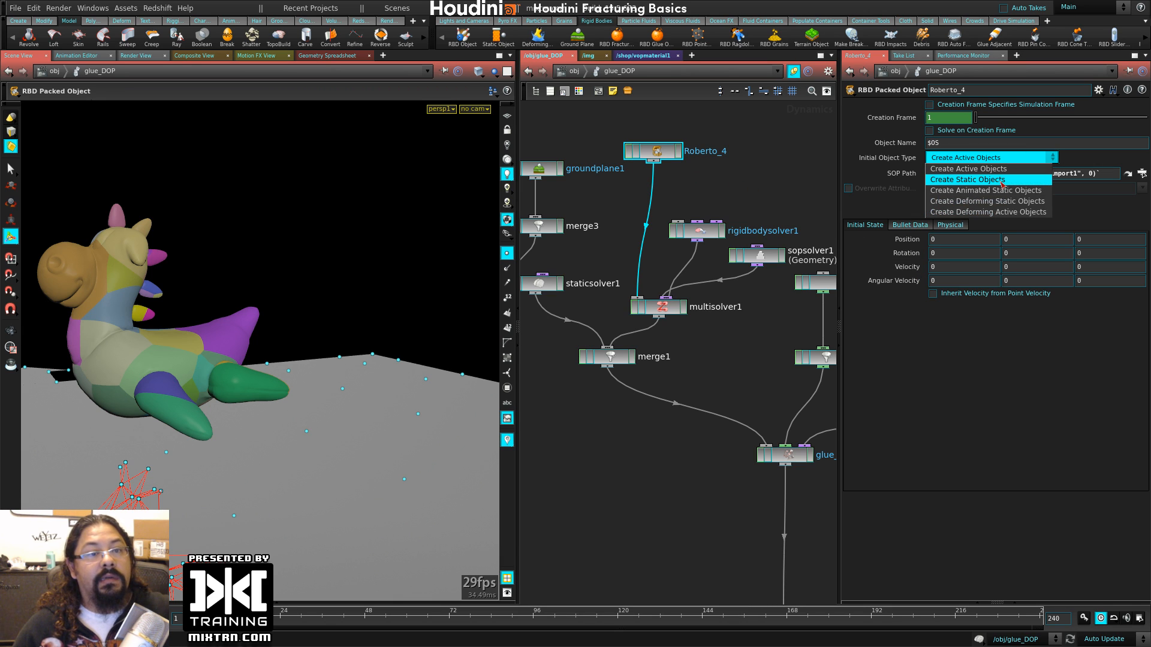
click(1002, 182)
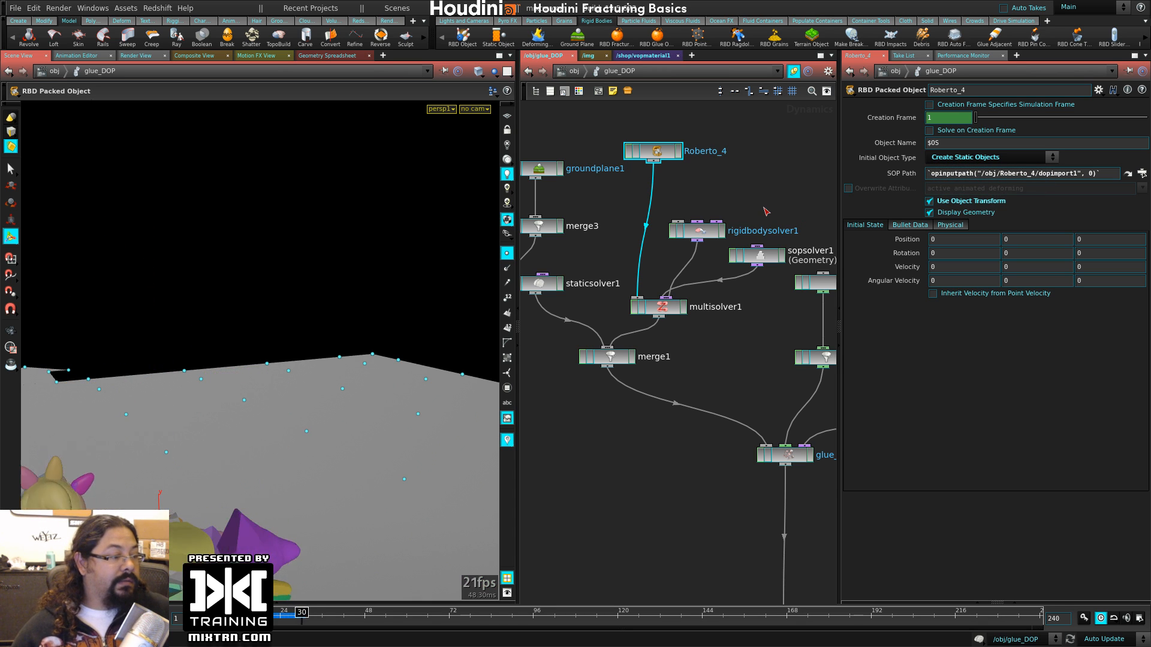
click(996, 158)
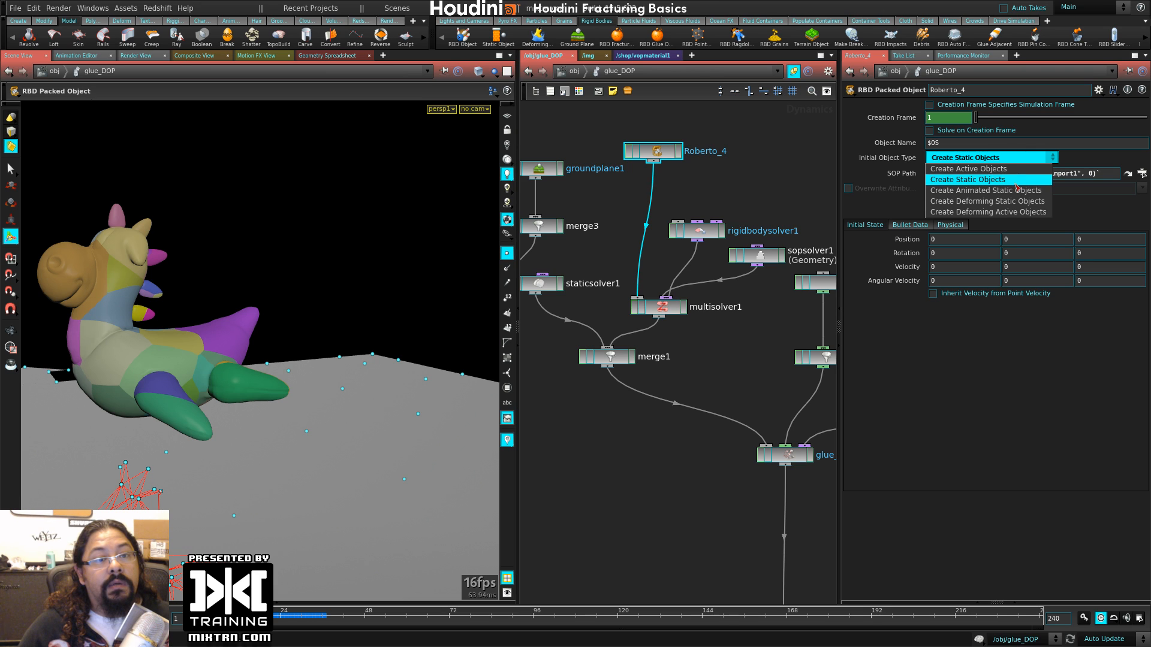
click(978, 179)
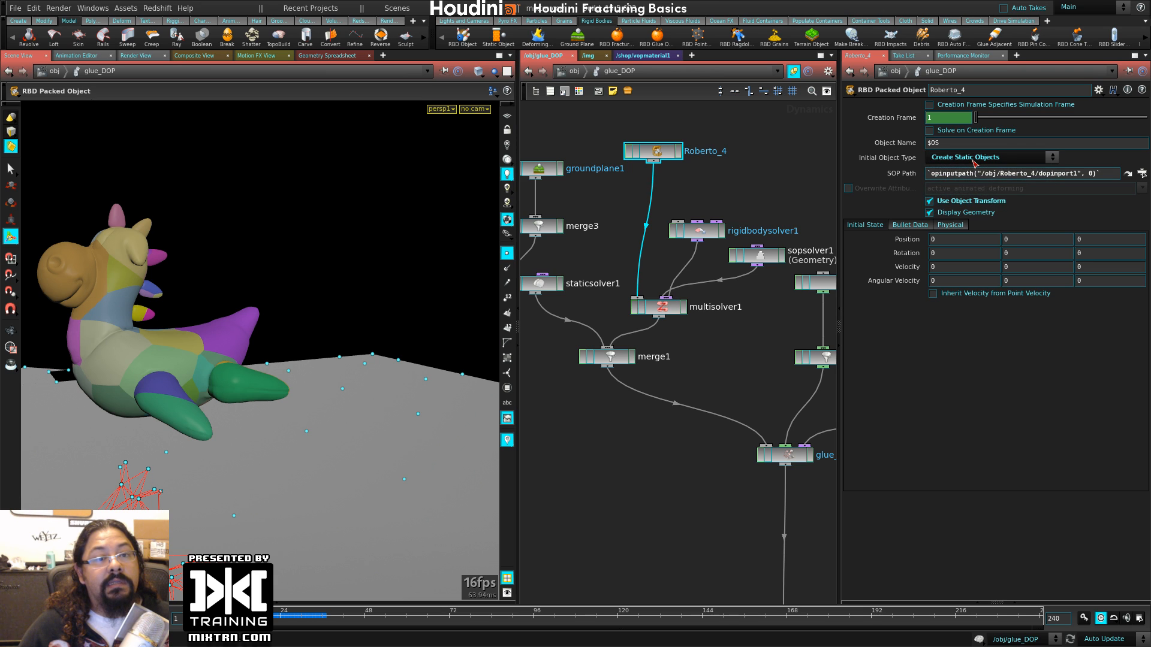
- Replay the simulation and examine the Roberto_4 node's information for its geometry attributes
middle_drag(660, 430, 695, 366)
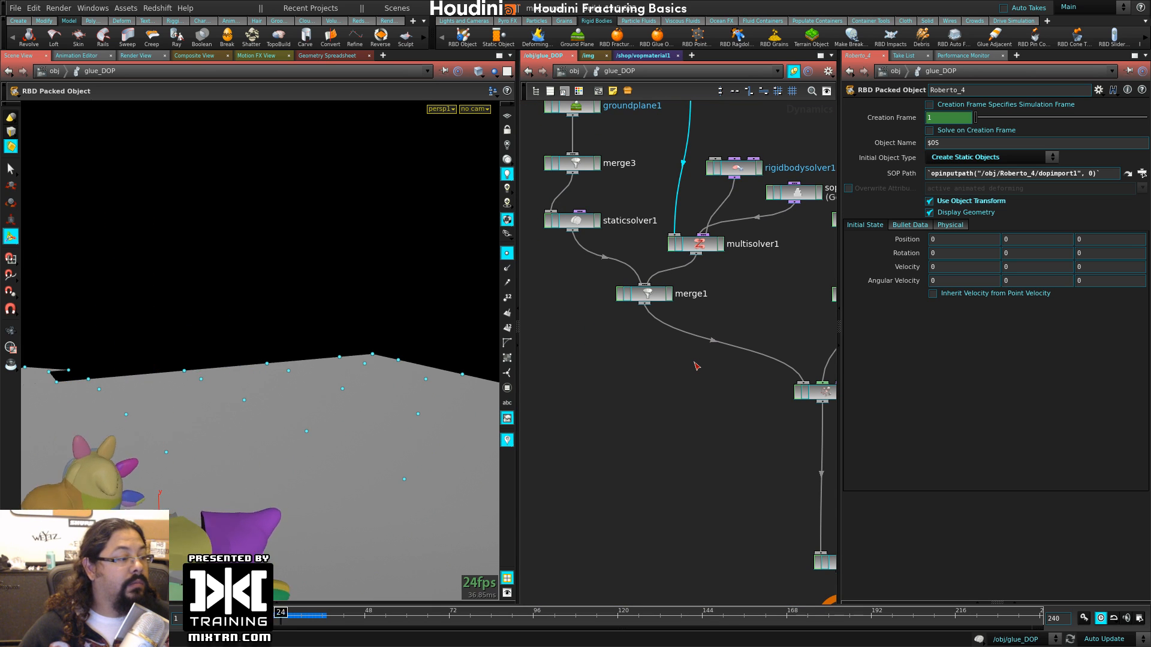
middle_drag(746, 288, 726, 337)
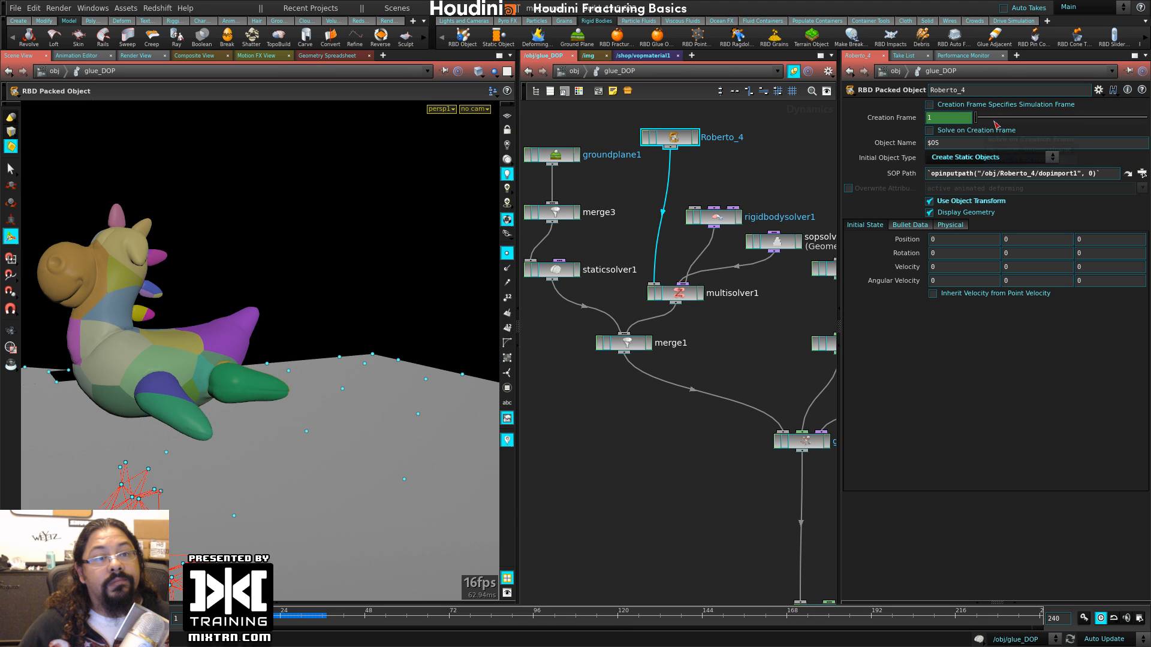
middle_drag(715, 147, 743, 213)
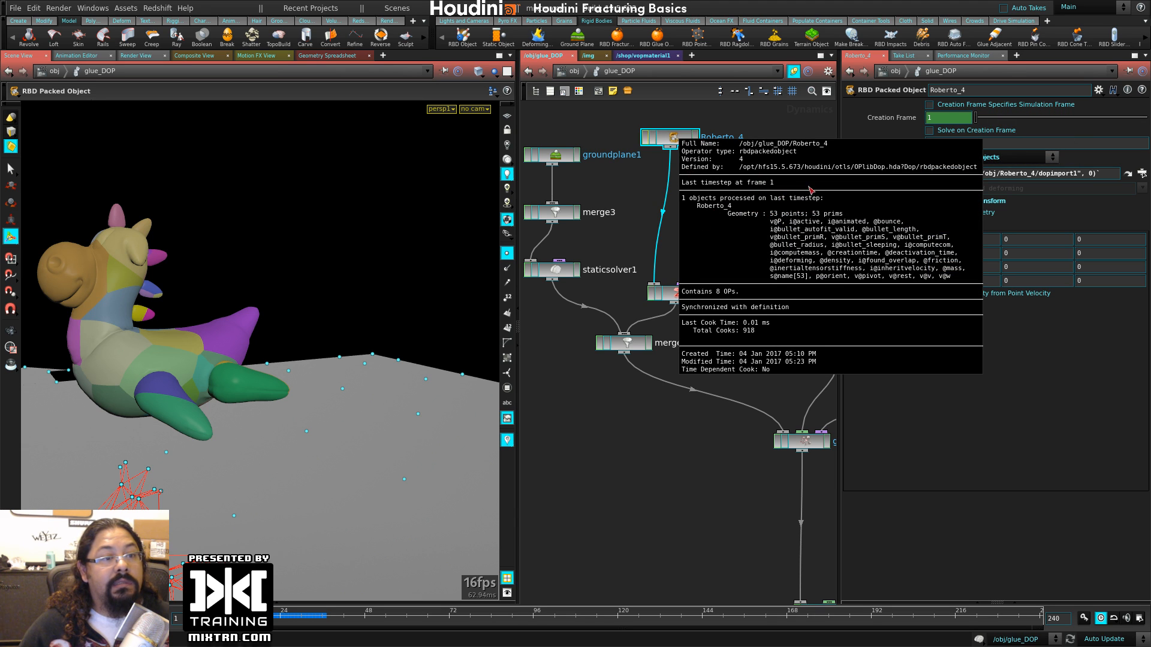
middle_drag(723, 329, 752, 312)
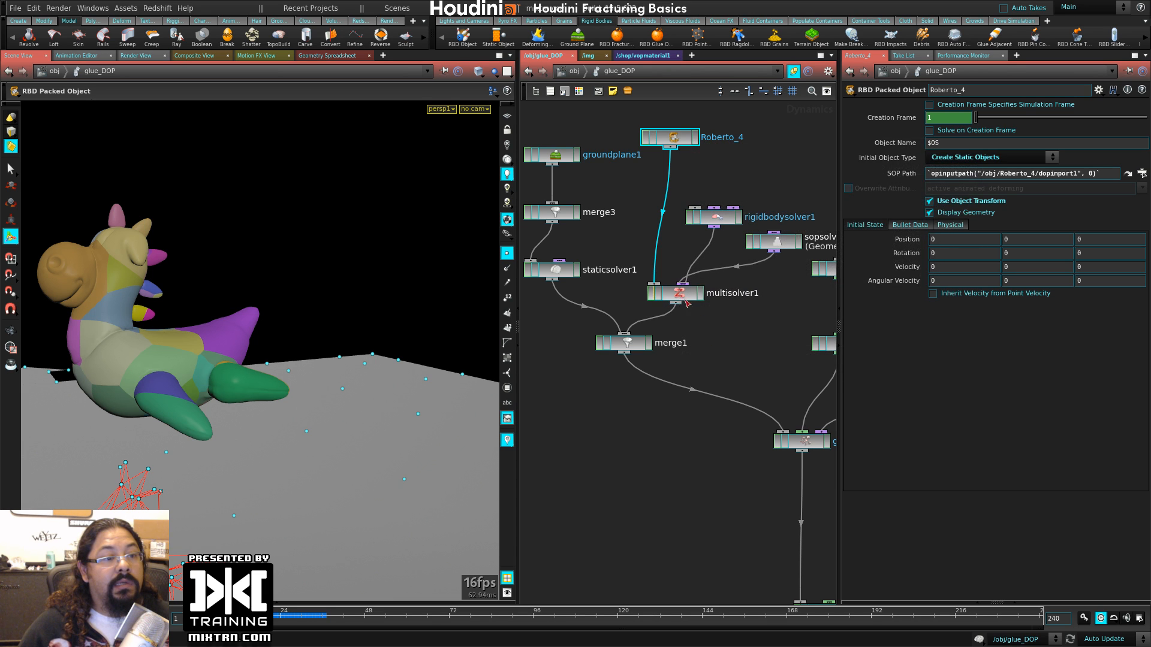
- Review the settings of multisolver1, Roberto_4 and rigidbodysolver1, keeping Roberto_4's Initial Object Type as Create Static Objects
click(681, 293)
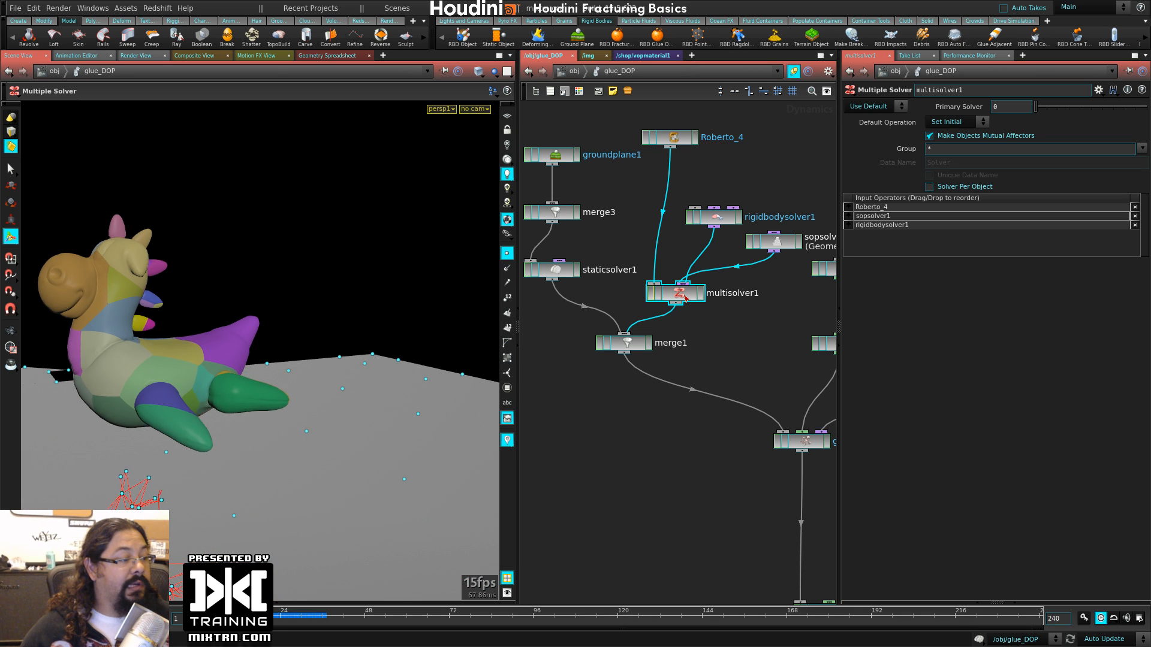
click(673, 138)
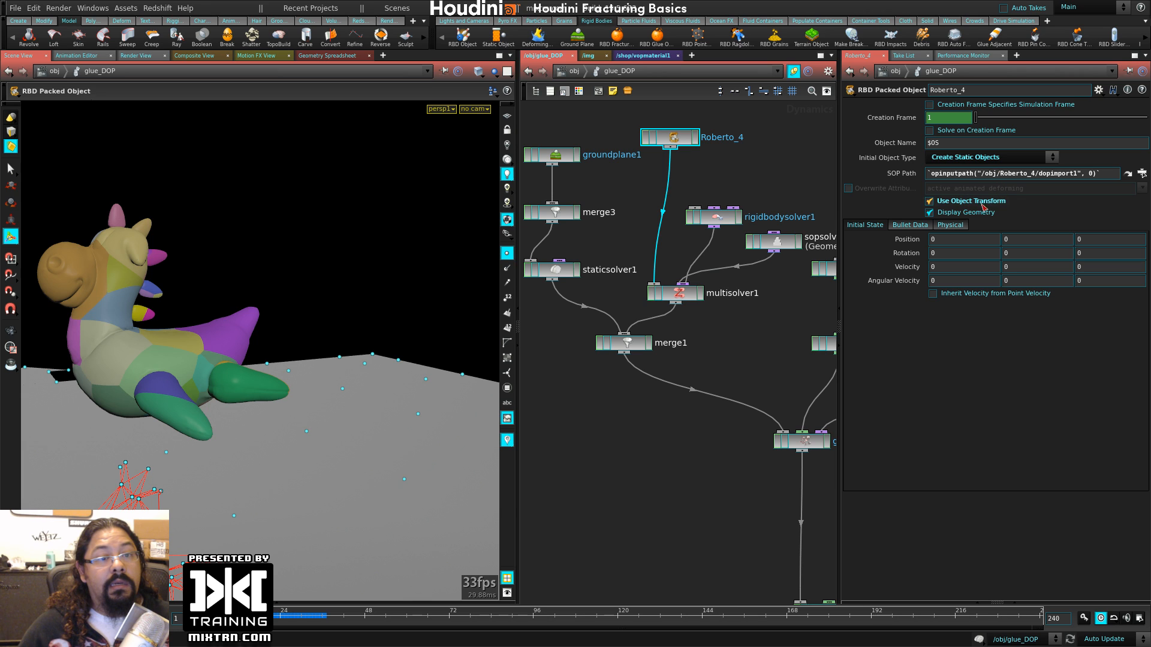
click(975, 160)
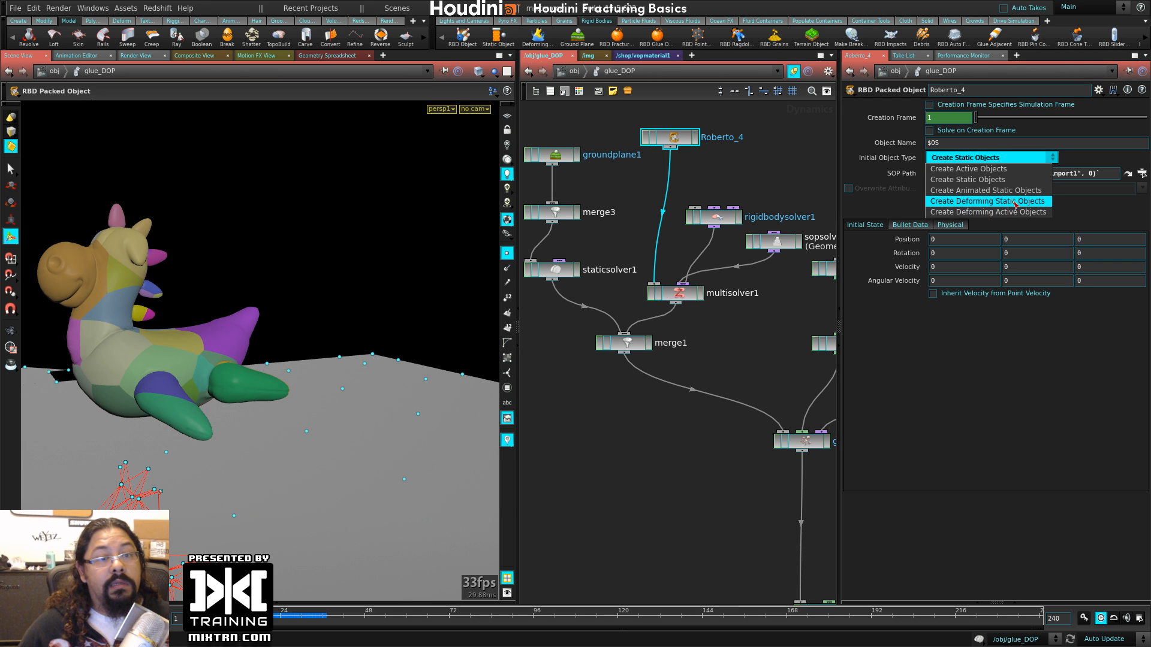
click(989, 182)
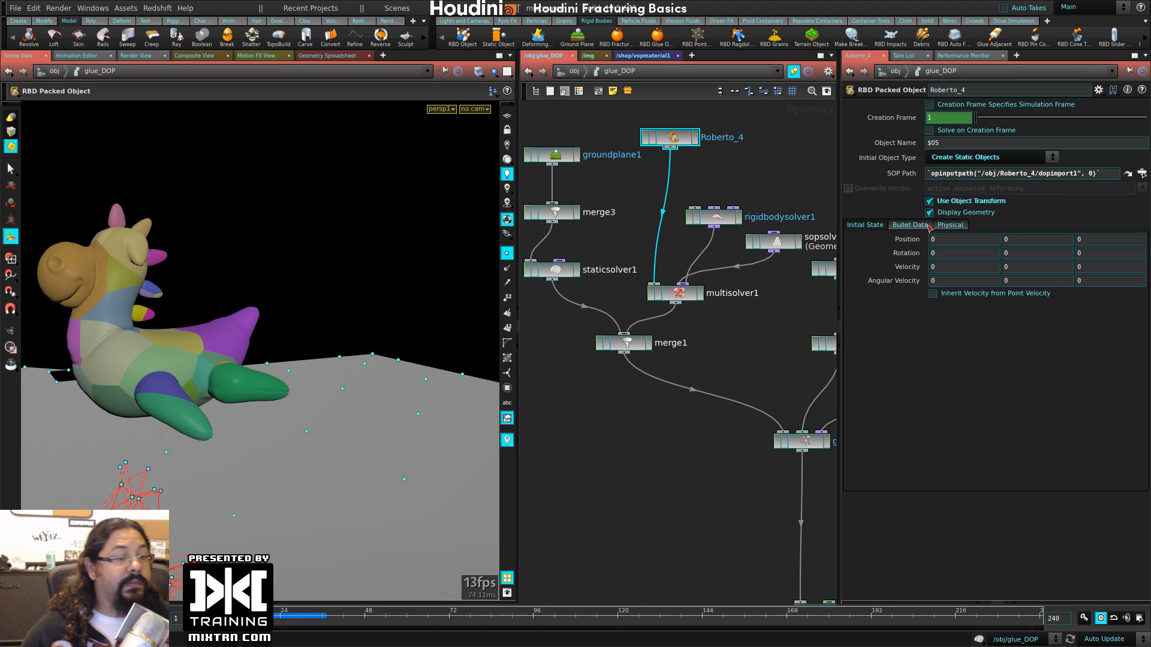
click(725, 223)
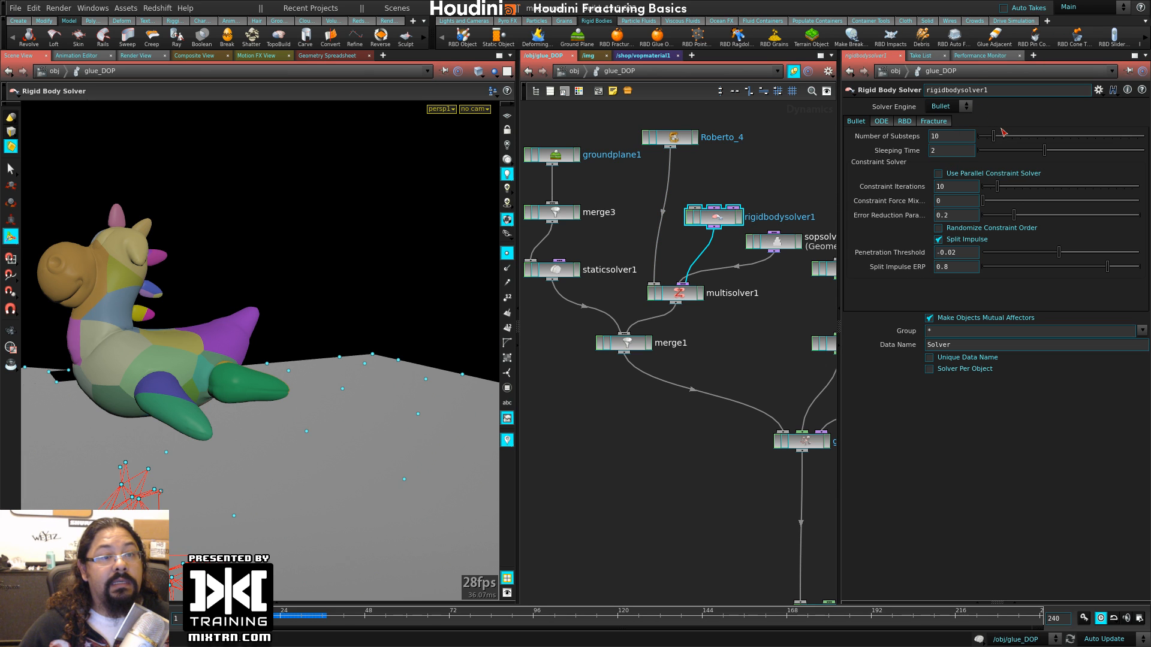
click(677, 293)
- Choose the * entry for the Group parameter of the gravity1 node
middle_drag(700, 462, 590, 264)
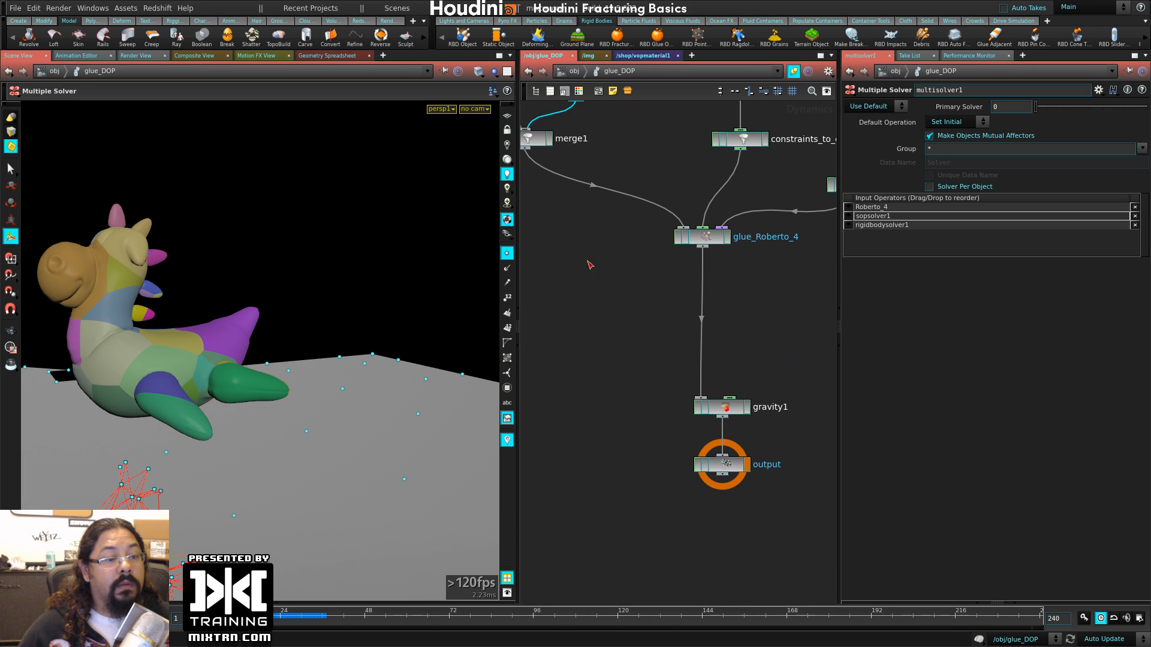
click(722, 408)
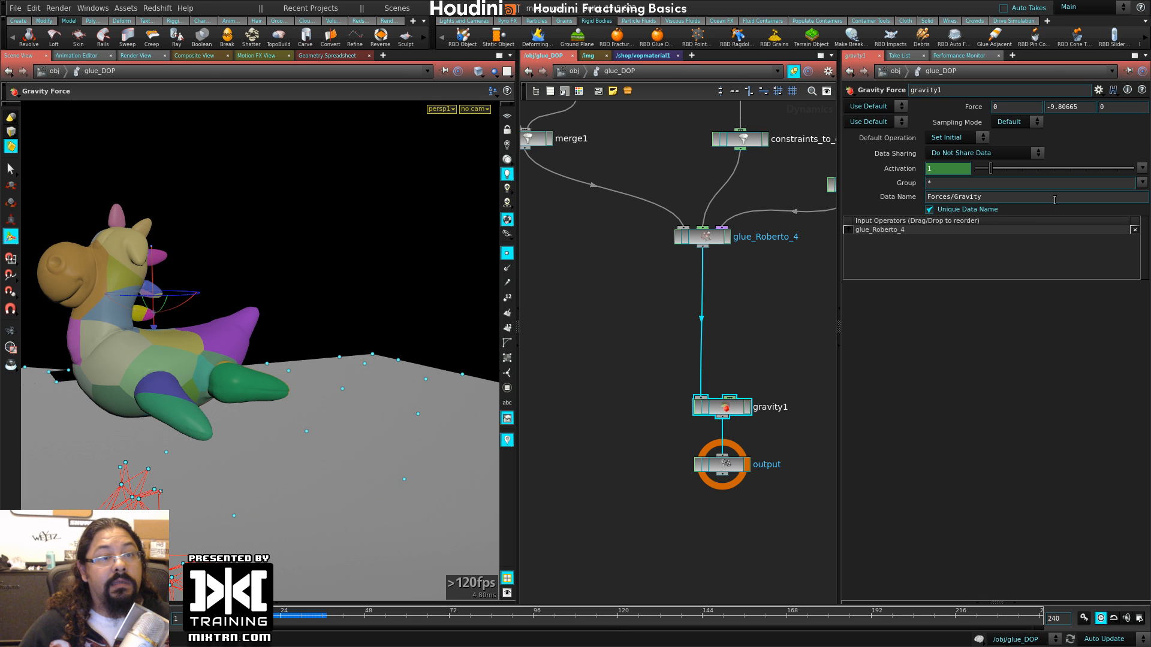
click(1143, 183)
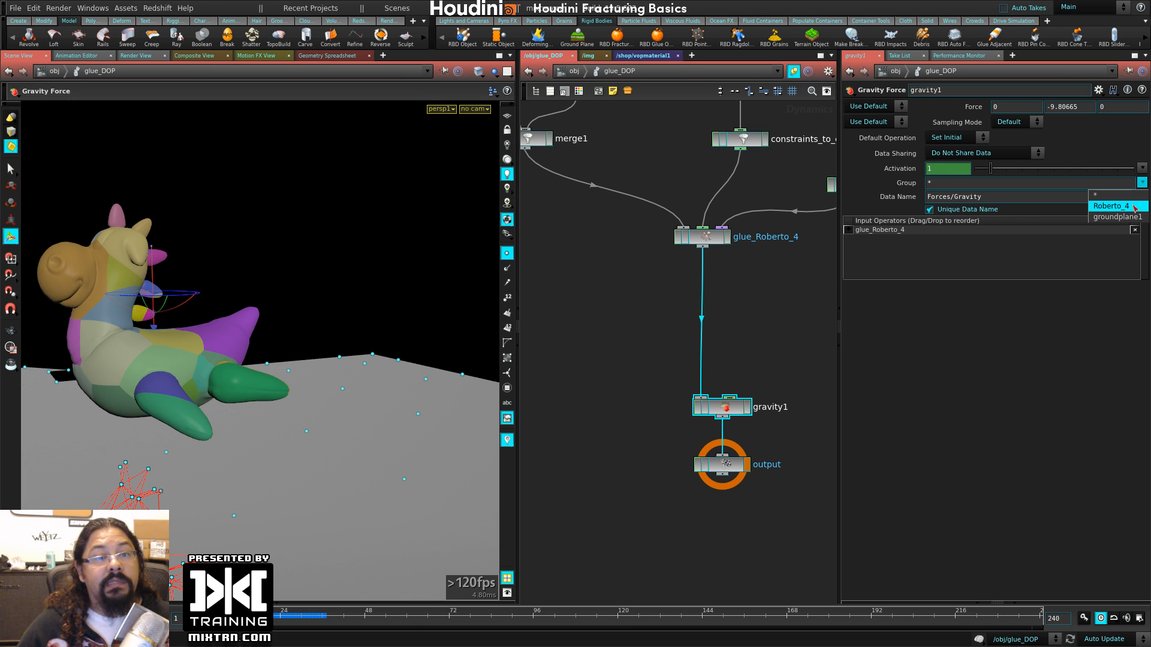
click(1130, 197)
- Set multisolver1's Default Operation to Set Always, preview the simulation, and inspect the node's information
middle_drag(687, 130, 715, 355)
click(618, 323)
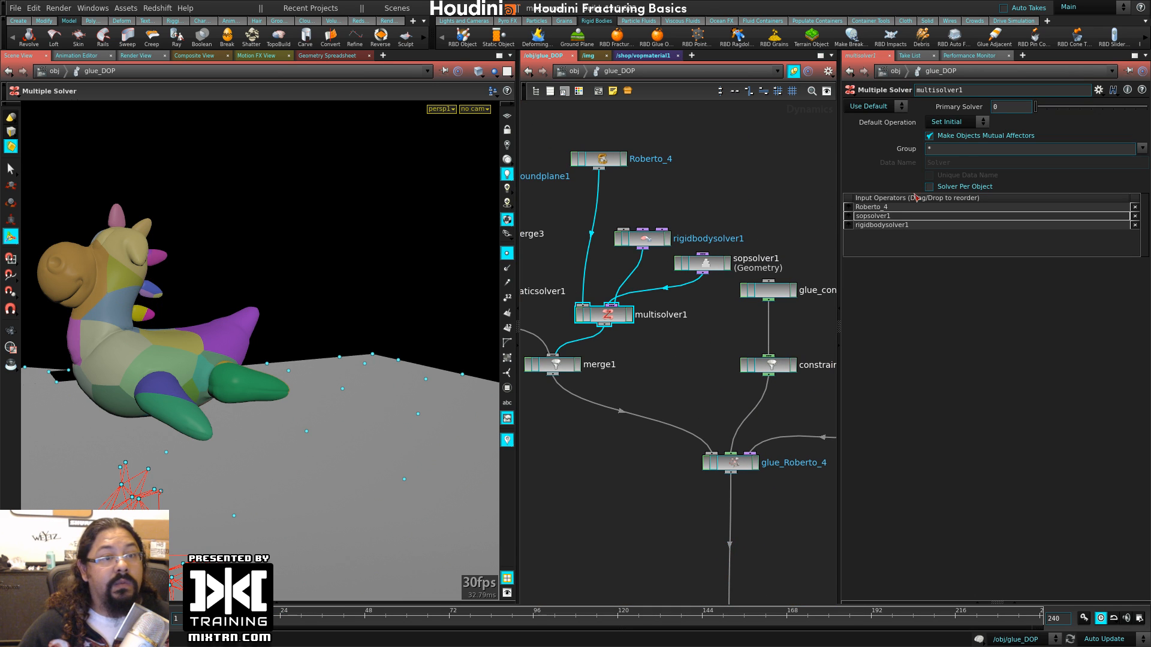
click(981, 122)
click(956, 147)
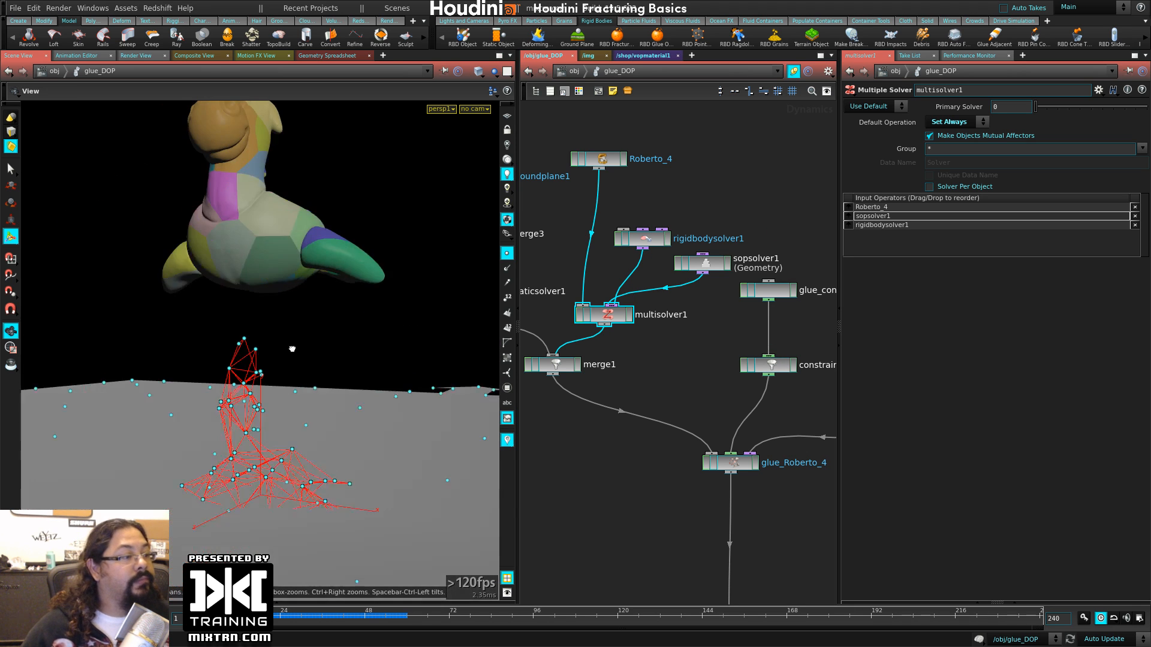
middle_click(609, 315)
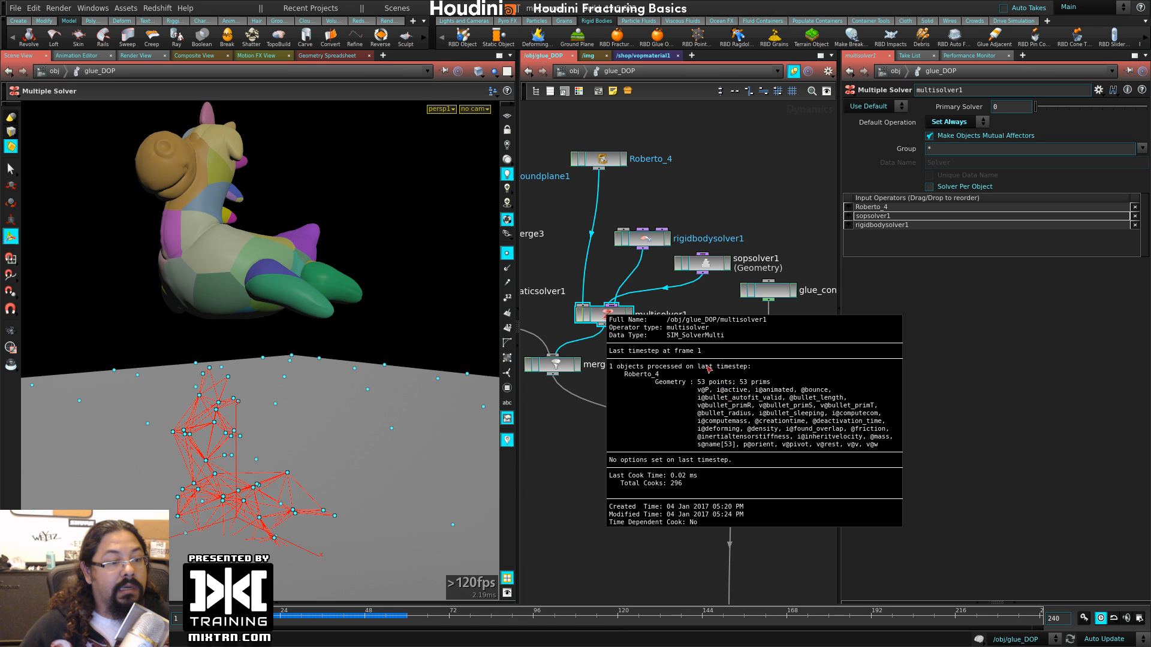
middle_click(648, 244)
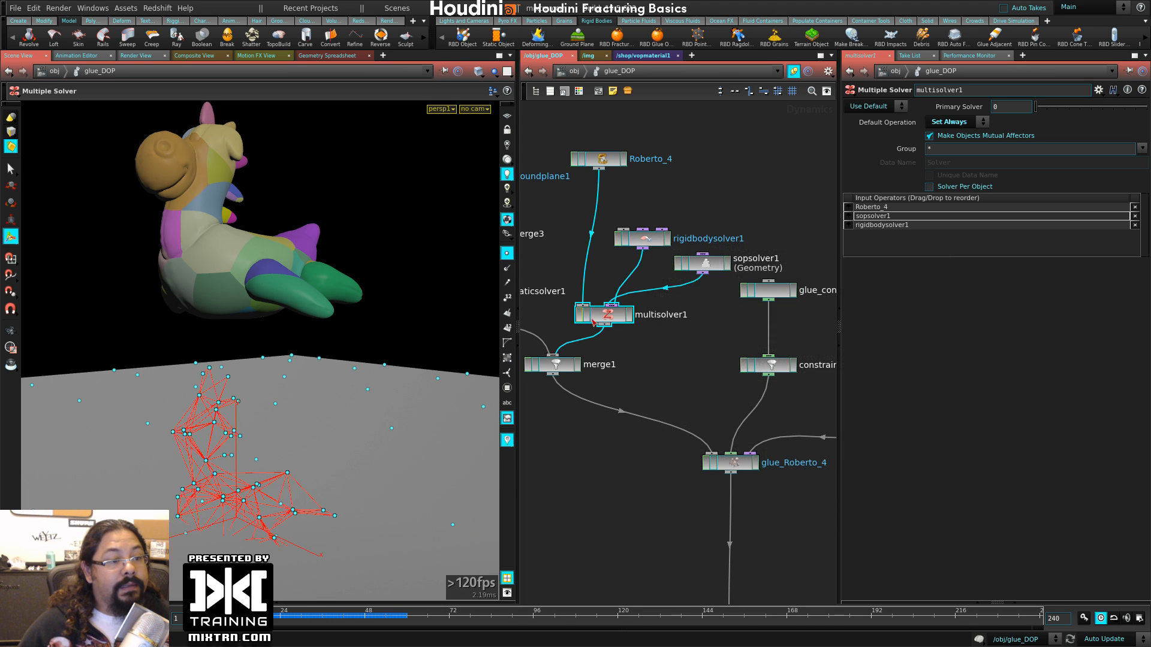
- Change the VEX expression in sopsolver1's attribute wrangle to "i@active = 1;", return to glue_DOP, and replay the simulation
double_click(725, 263)
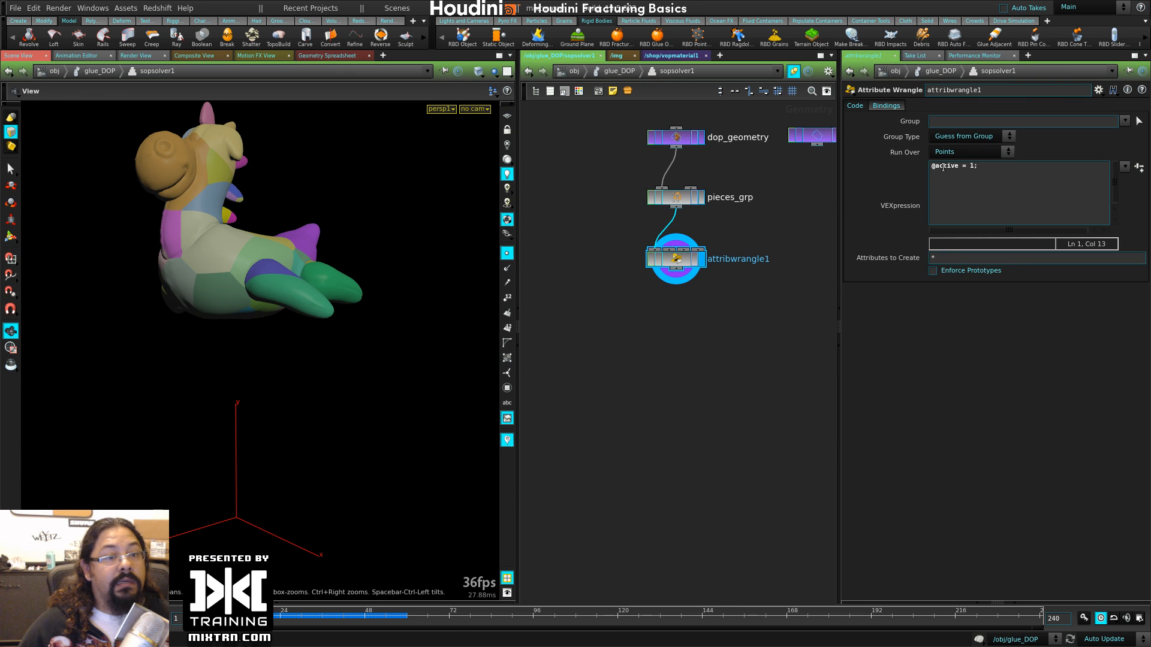
click(930, 168)
text(i)
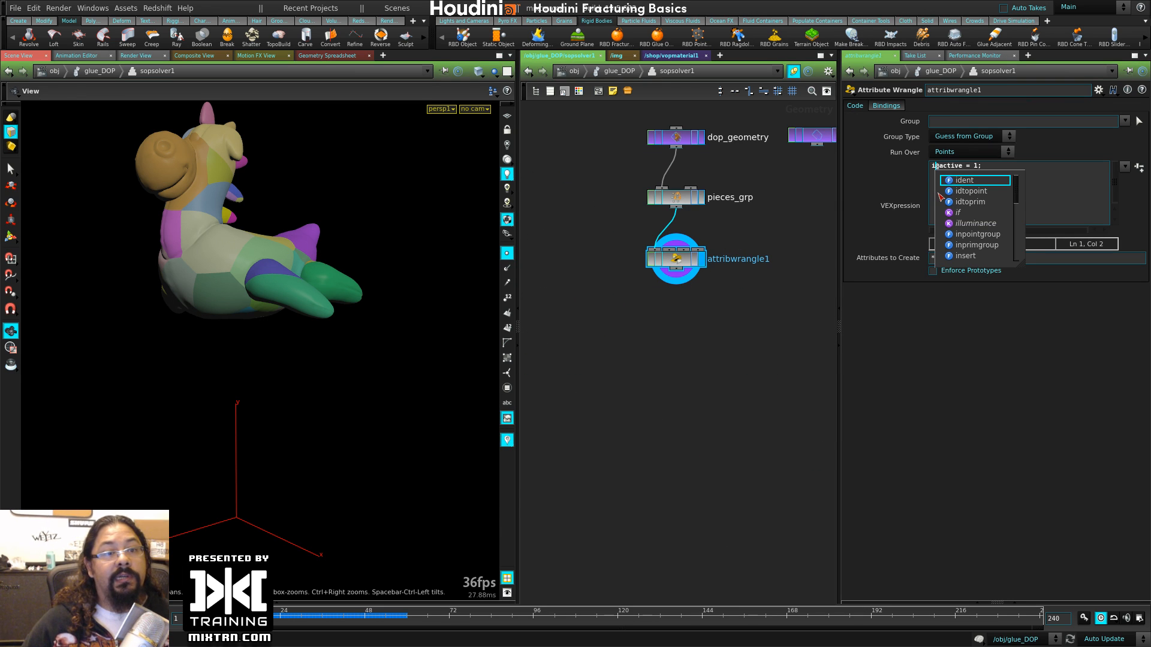
text(u)
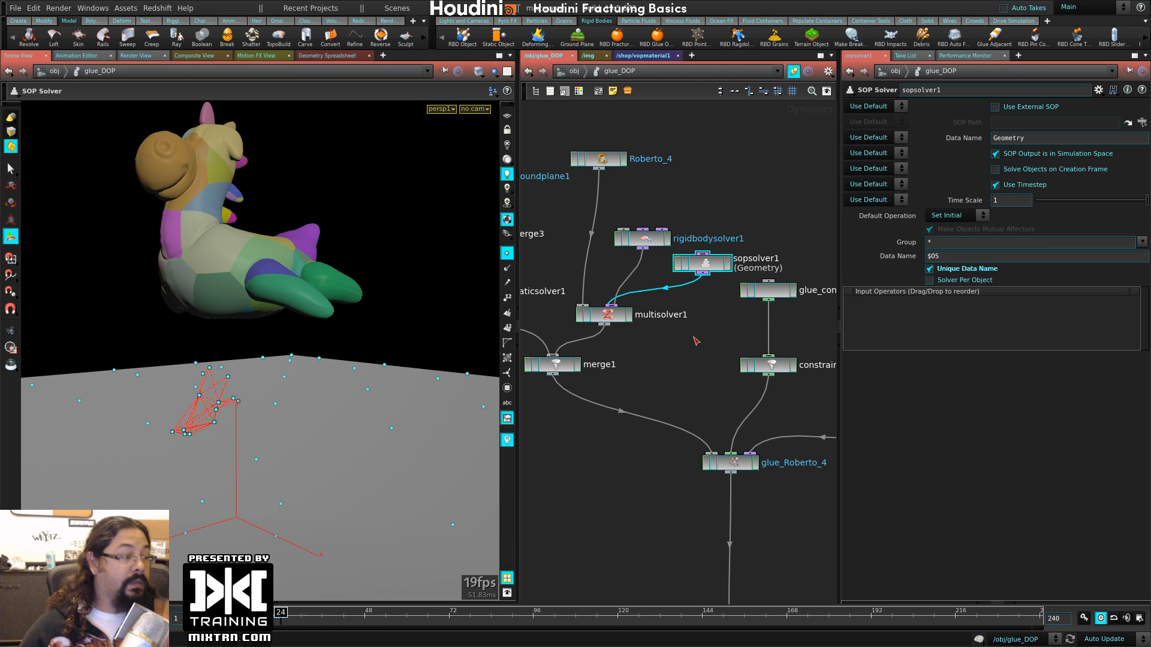
key(ctrl+Up)
key(Up)
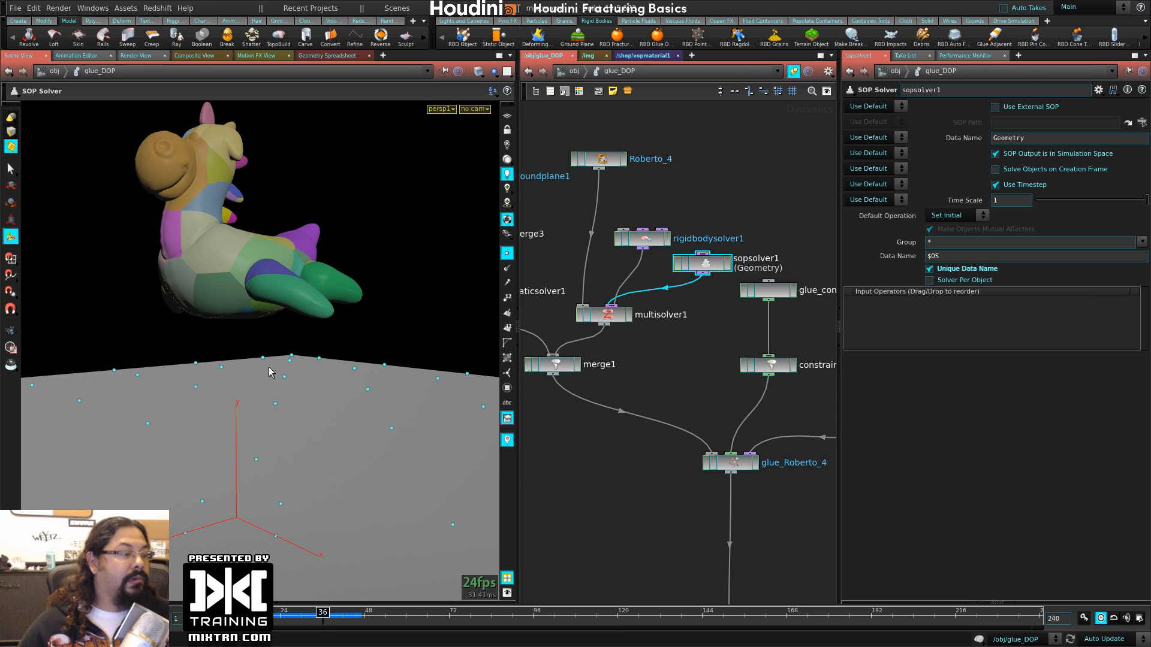
alt+right_drag(268, 366, 226, 391)
alt+drag(226, 390, 275, 385)
alt+right_drag(274, 385, 304, 316)
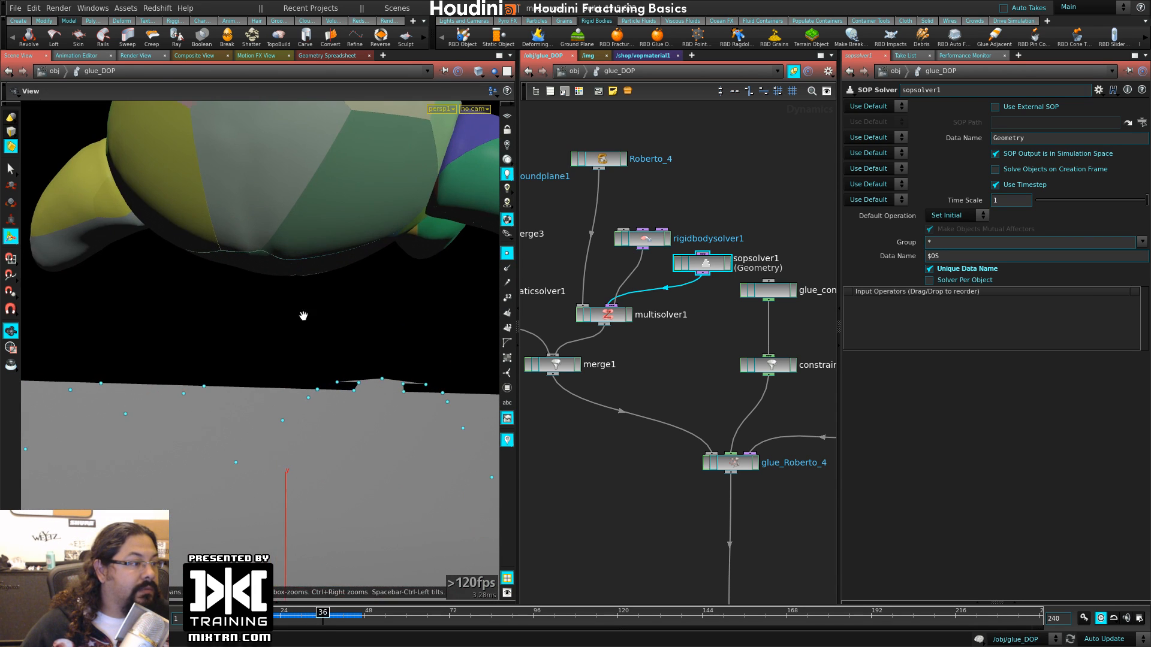
- Move the gravity1 and output nodes closer below glue_Roberto_4 and rewind the simulation
middle_drag(694, 365, 646, 167)
drag(707, 437, 688, 357)
drag(715, 490, 695, 402)
middle_drag(637, 327, 709, 537)
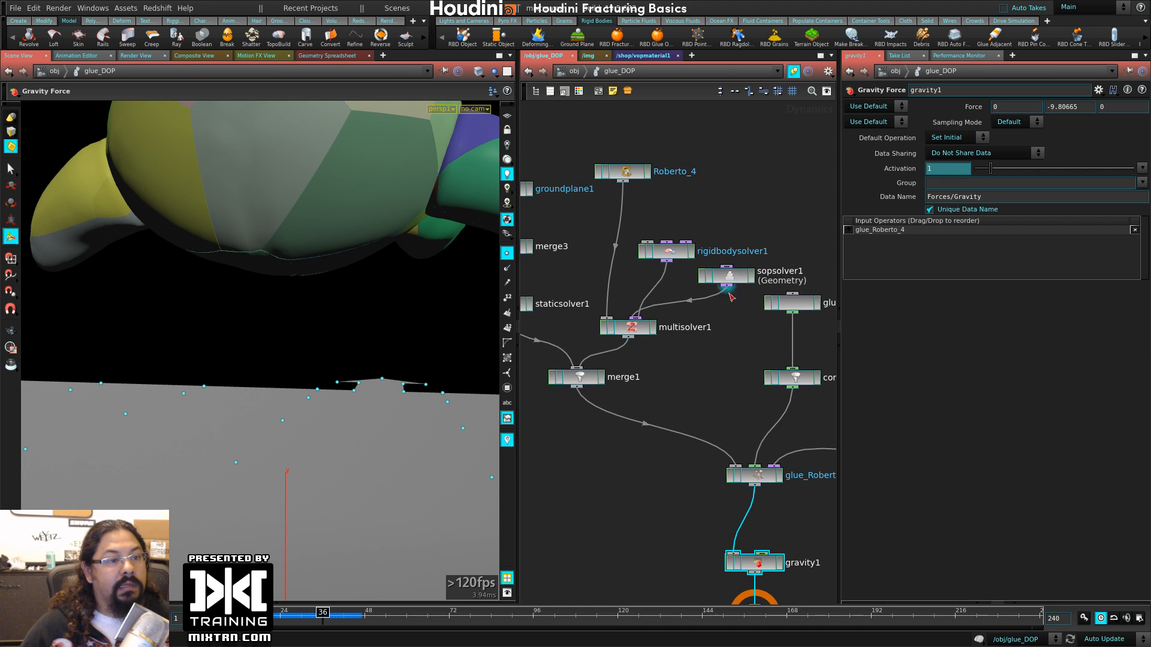
key(ctrl+Up)
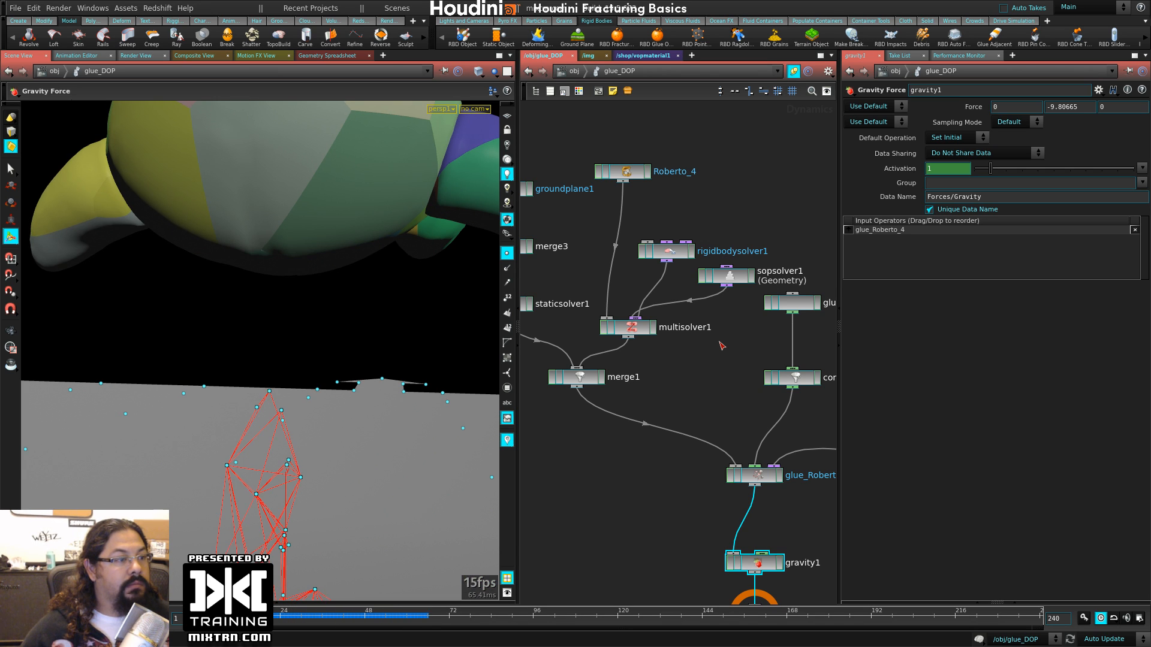
- Review rigidbodysolver1's settings and reorder multisolver1's input operators so rigidbodysolver1 comes before sopsolver1
click(624, 329)
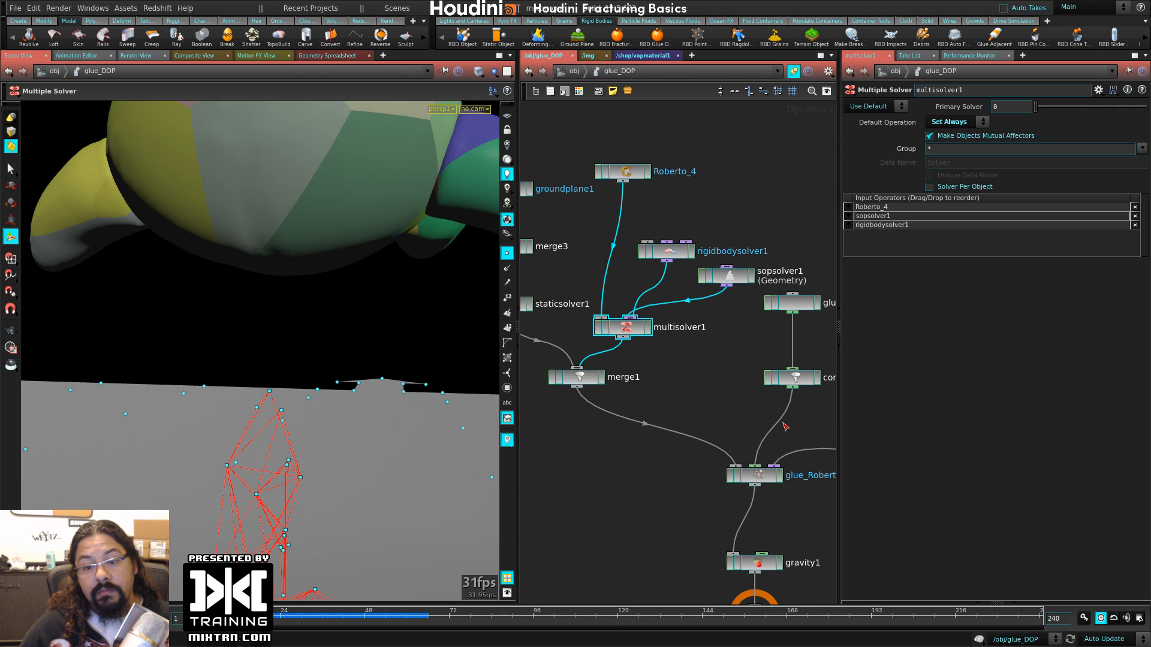
click(668, 255)
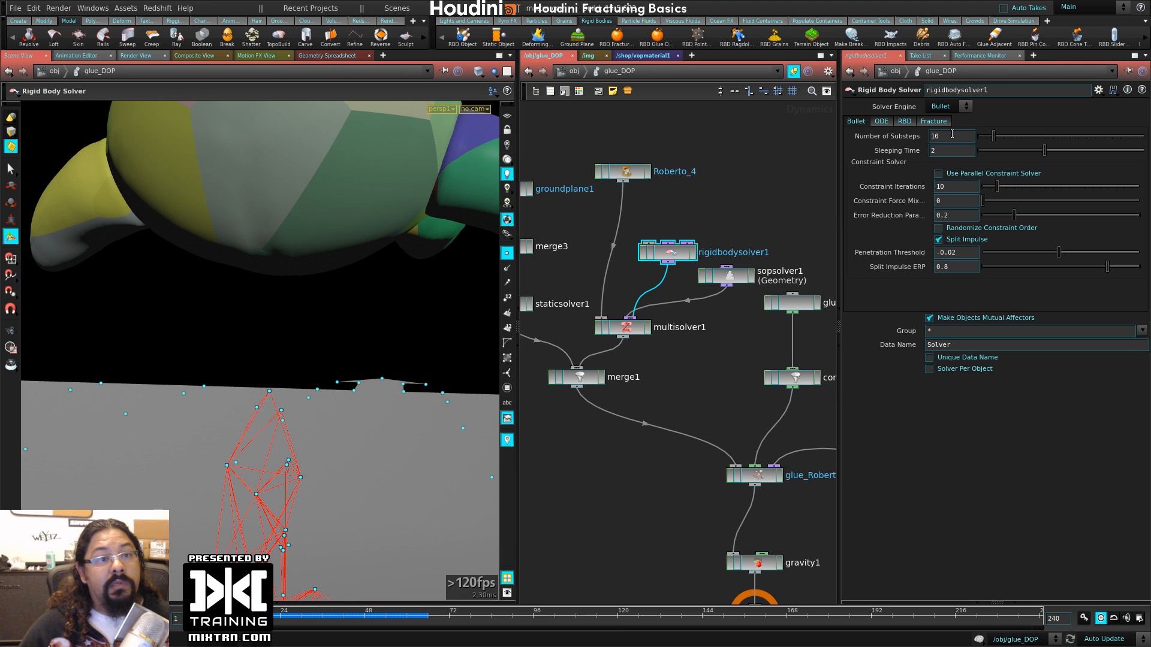
click(627, 327)
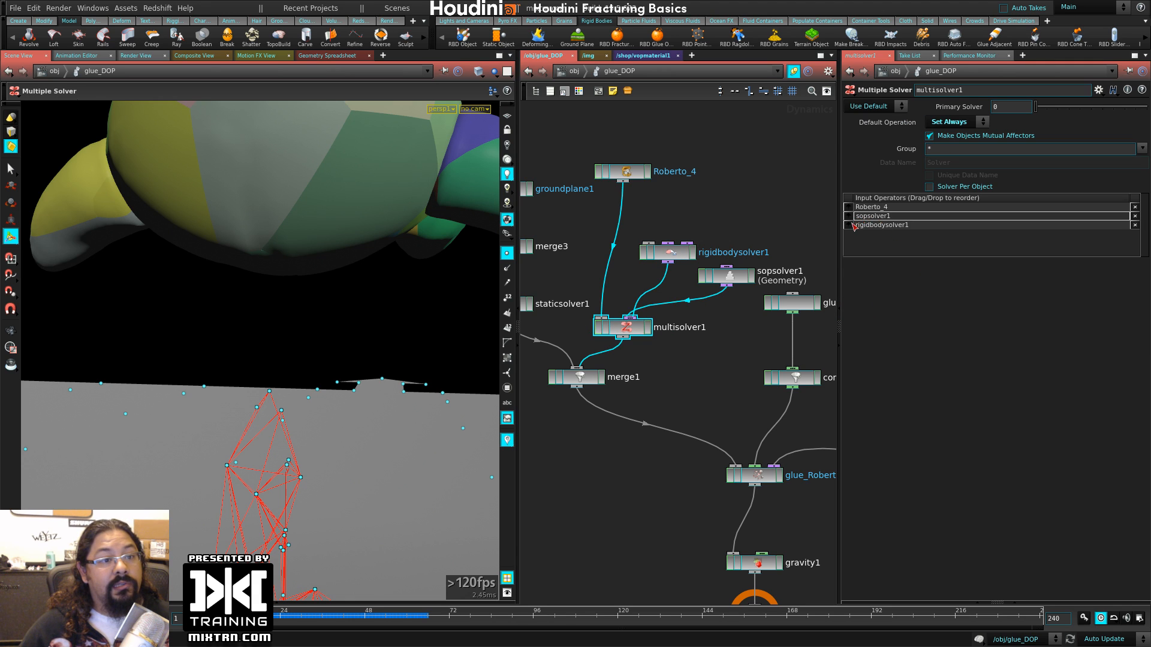
drag(853, 225, 864, 214)
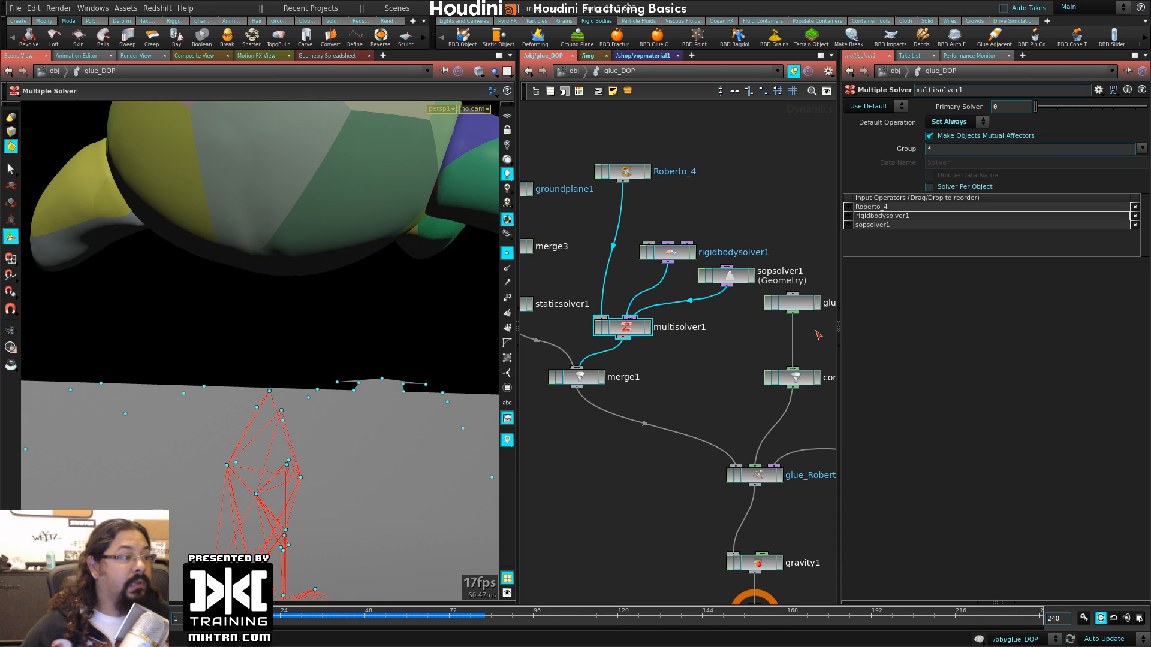
- Shift glue_constraint and constraints_to_create slightly down in the network and review their parameters
scroll(670, 384, down, 4)
middle_drag(627, 467, 613, 410)
scroll(614, 410, up, 4)
middle_drag(649, 377, 521, 456)
middle_drag(723, 379, 725, 431)
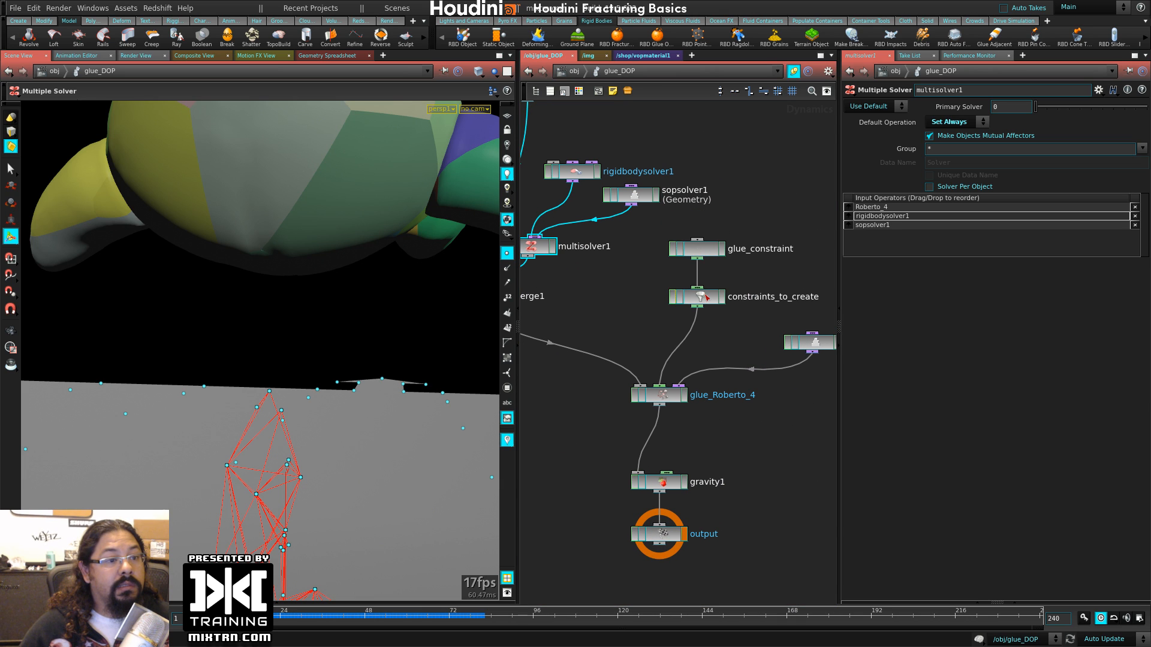
drag(710, 254, 710, 271)
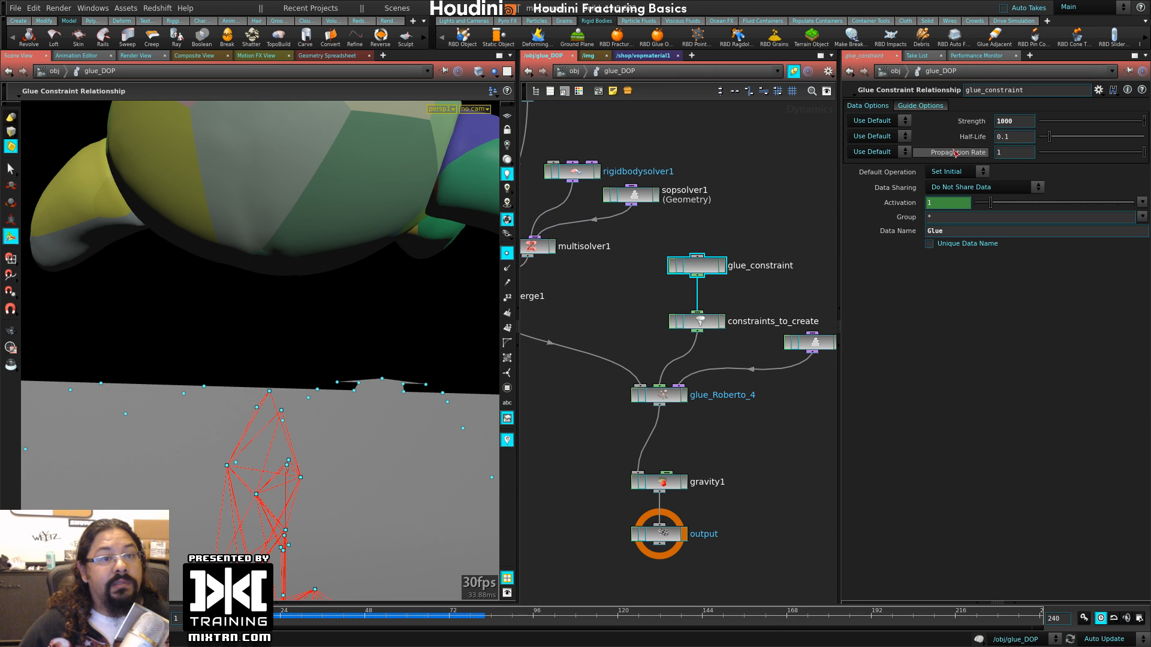
click(697, 321)
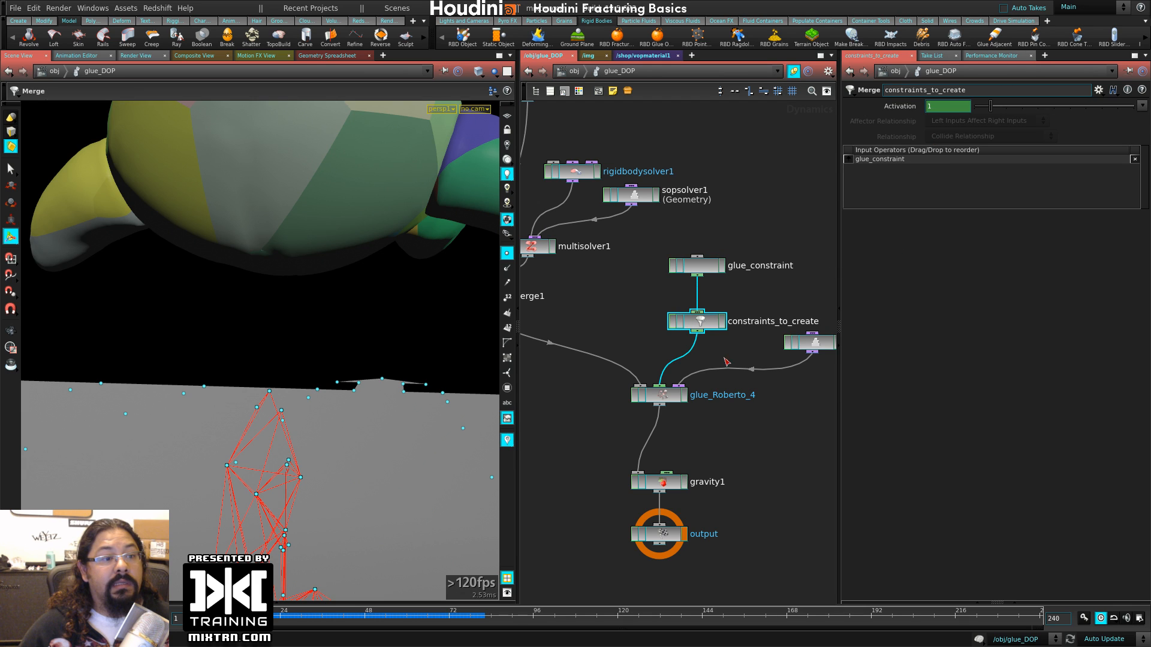
- Try glue_Roberto_4 with Overwrite with SOP set to 0, and return it to 1
click(659, 394)
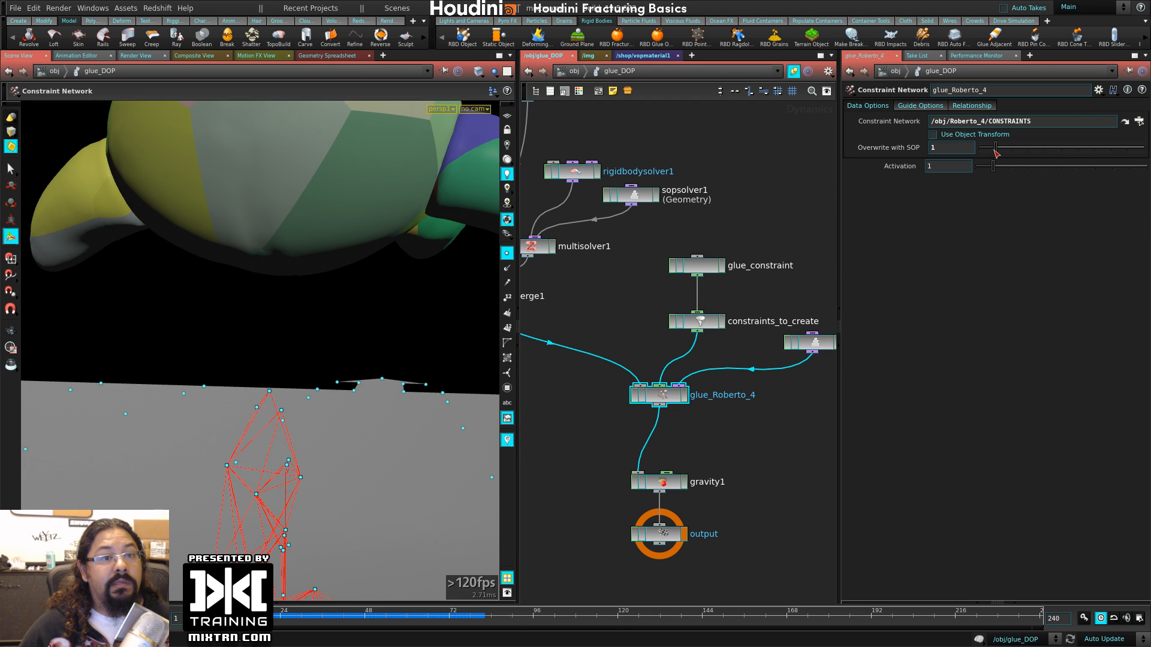
drag(995, 151, 978, 153)
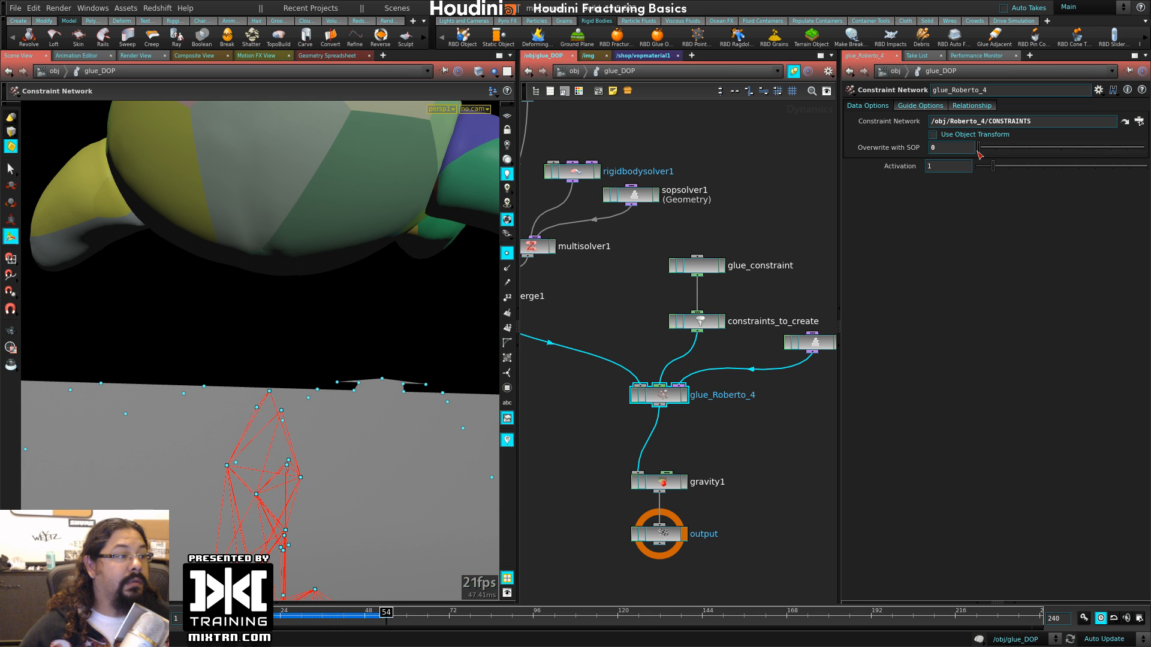
drag(981, 151, 994, 151)
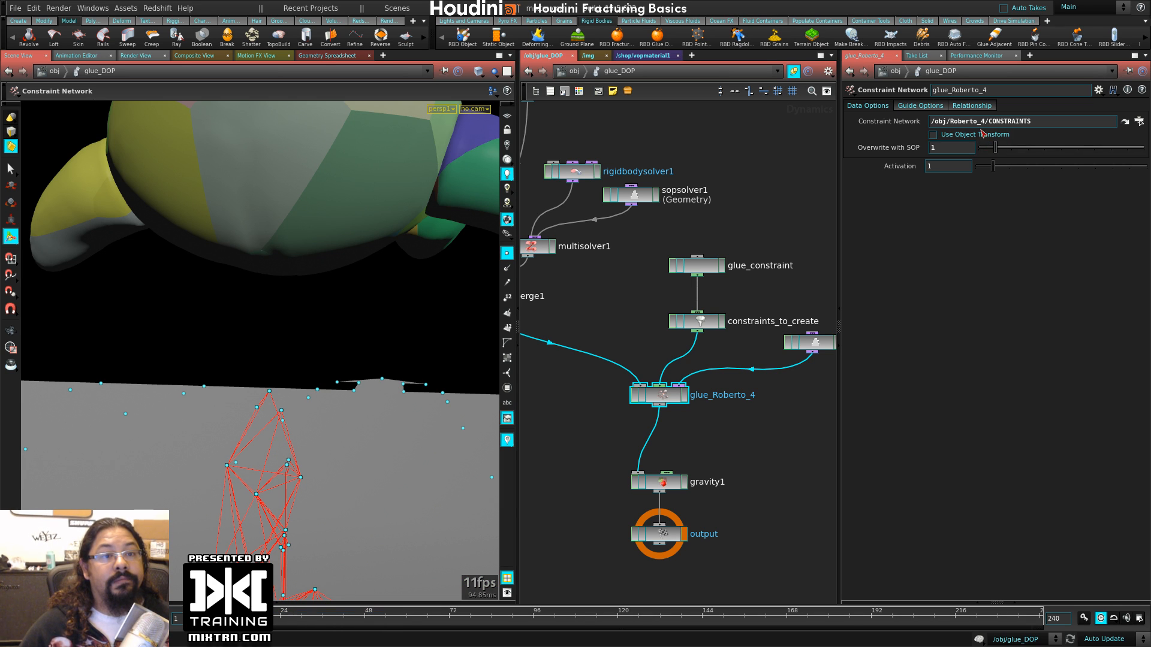
- Enable Use Object Transform on glue_Roberto_4 and replay the simulation, viewing the toy from several sides
click(960, 146)
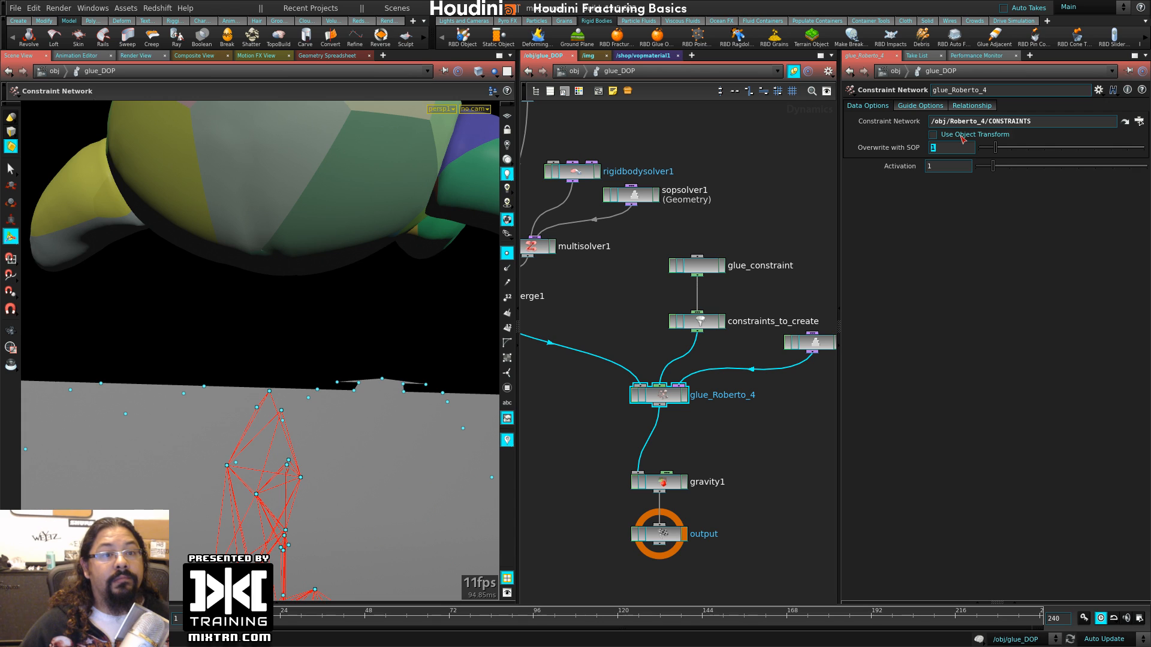
click(962, 135)
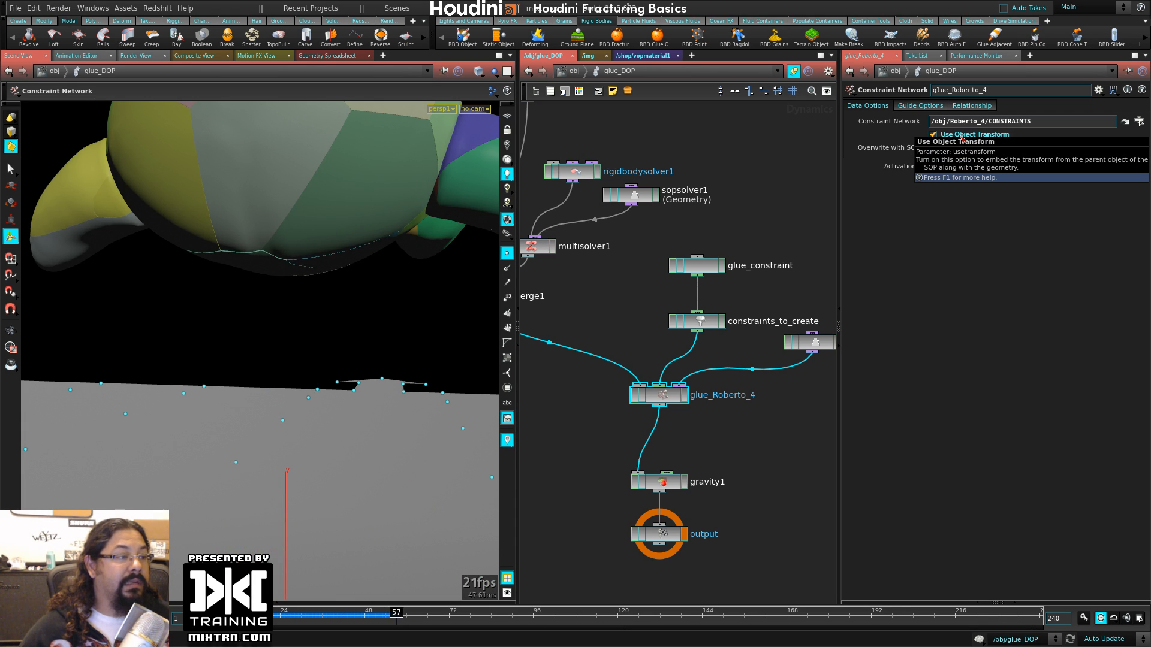
key(ctrl+Up)
alt+drag(363, 429, 308, 412)
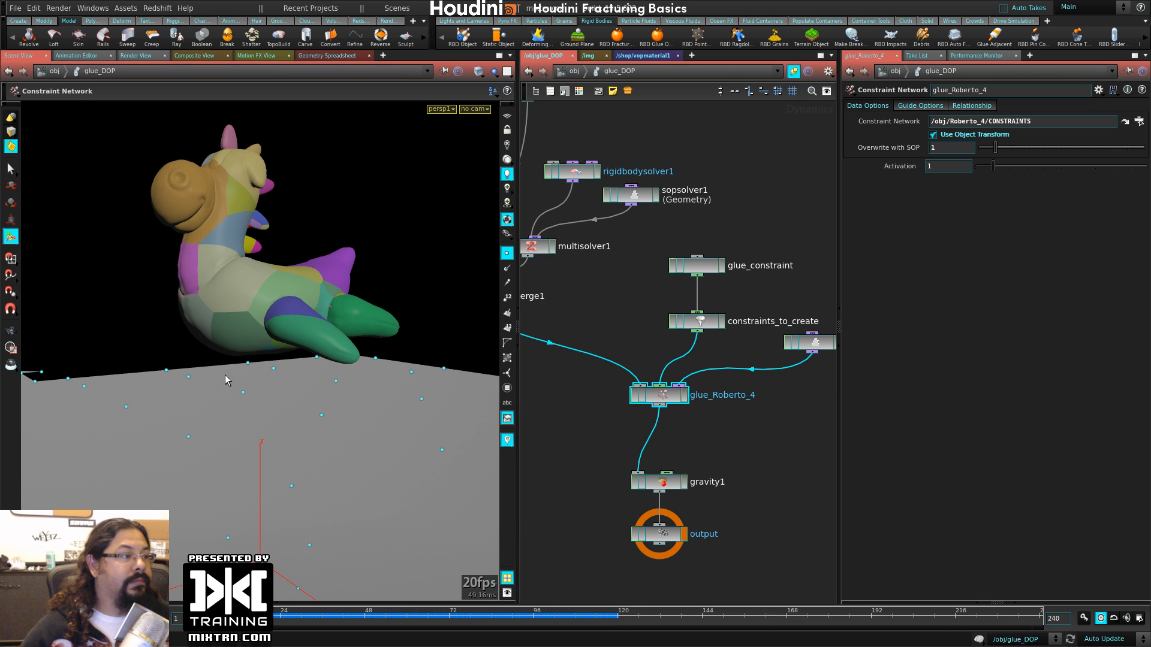
alt+drag(225, 375, 372, 241)
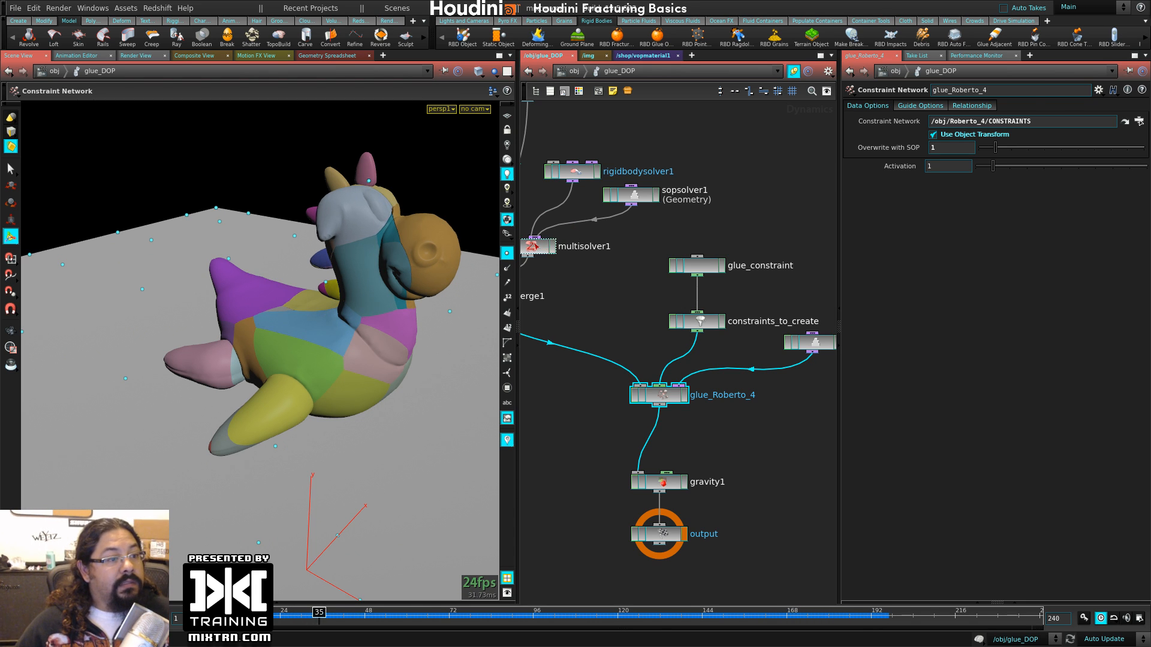
- Check multisolver1's input operator order and open sopsolver1 to review the attribute wrangle's expression
click(537, 247)
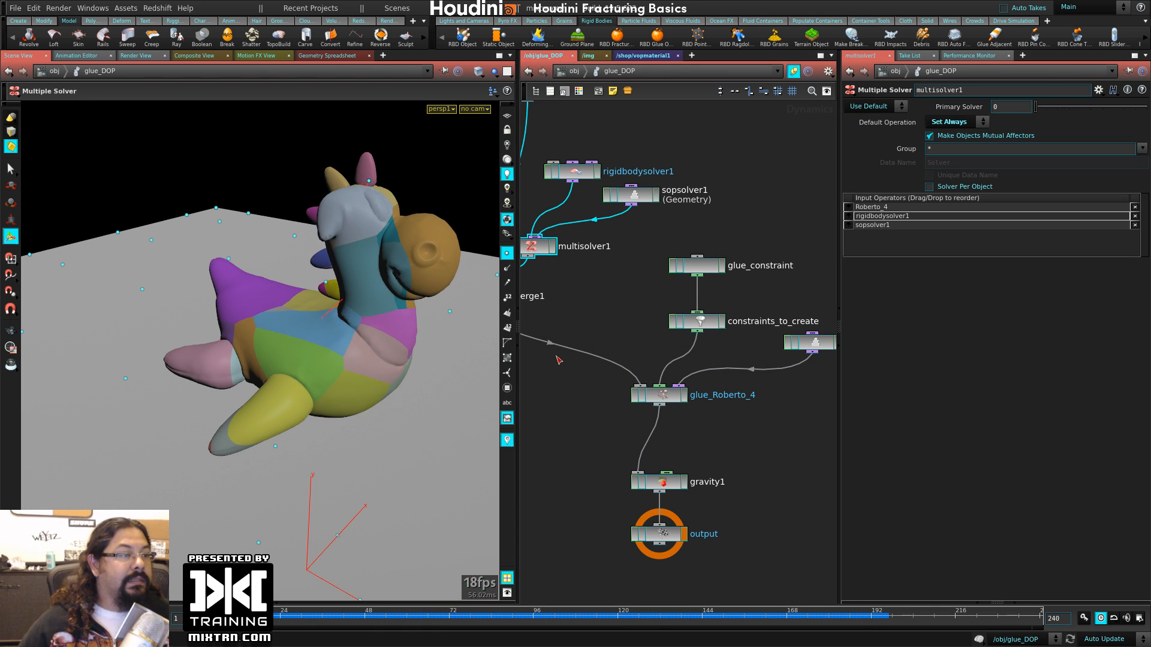
click(848, 226)
middle_drag(581, 311, 693, 329)
double_click(745, 213)
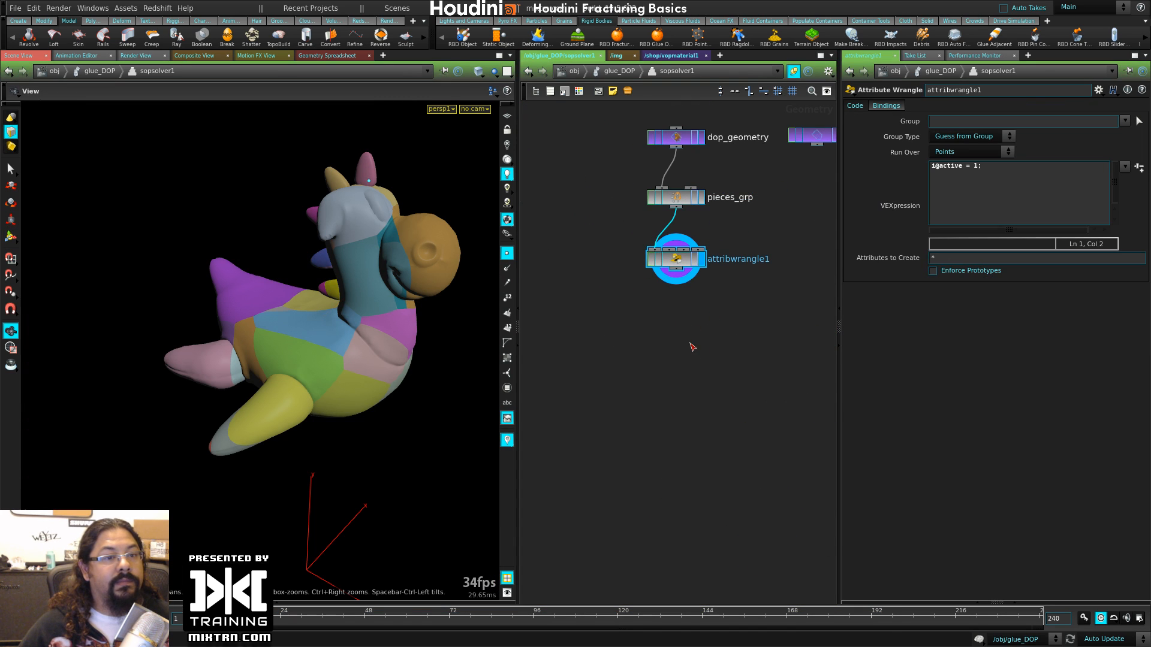
drag(1011, 166, 931, 166)
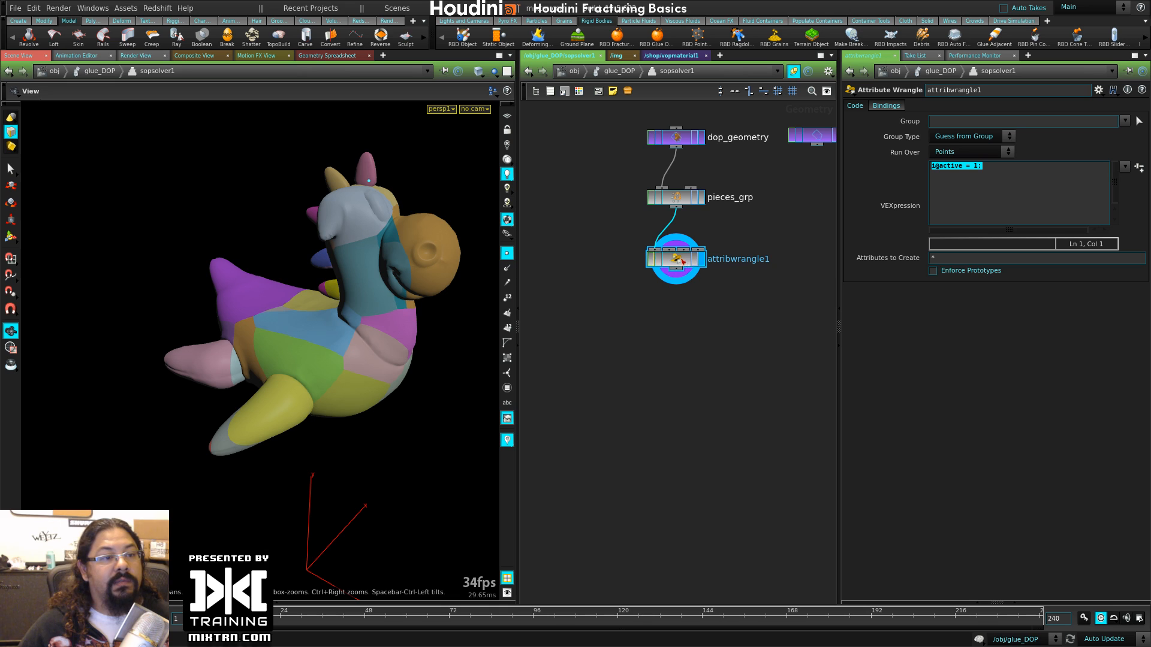
- Try running the attribute wrangle over Primitives, and set Run Over back to Points
click(999, 153)
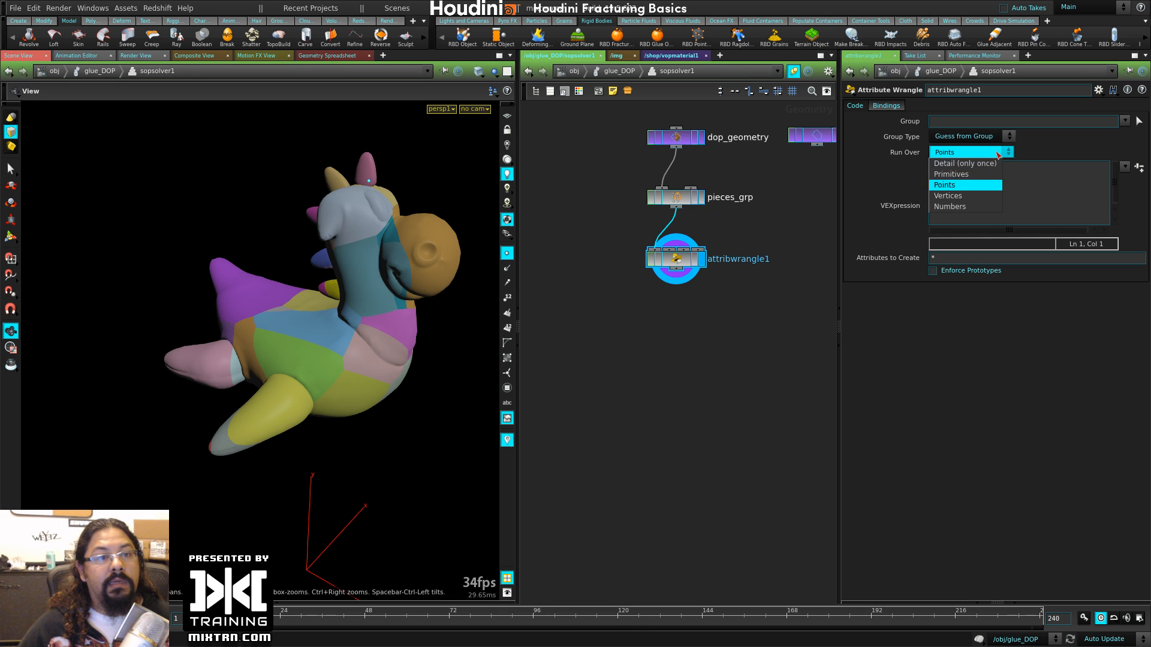
click(960, 175)
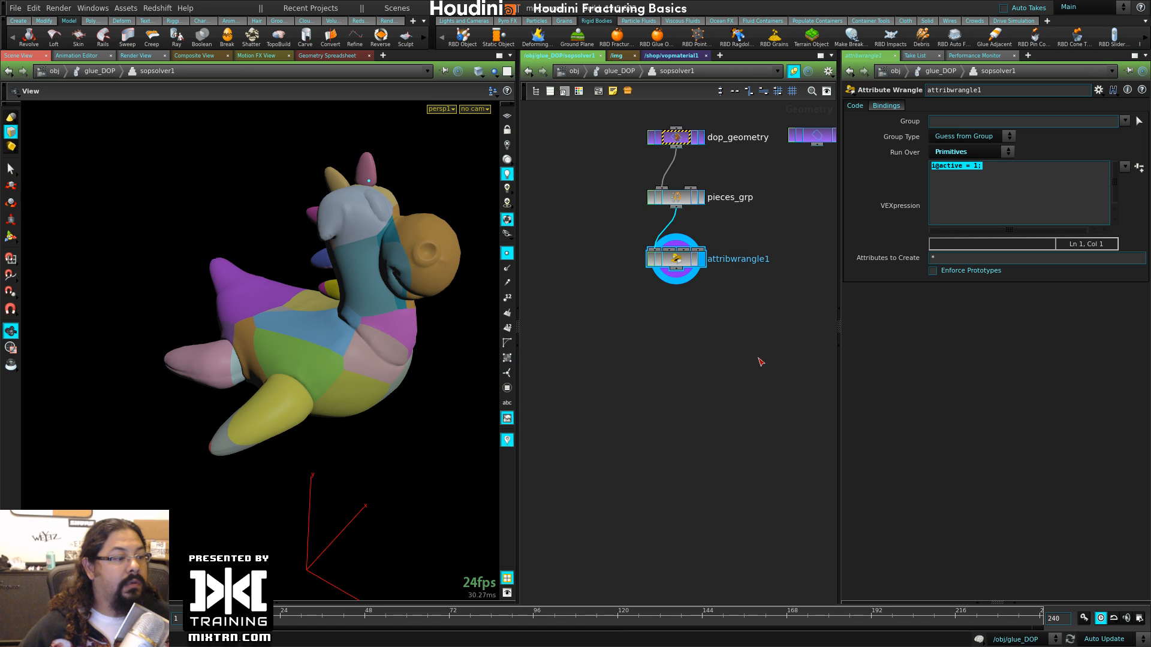
click(965, 151)
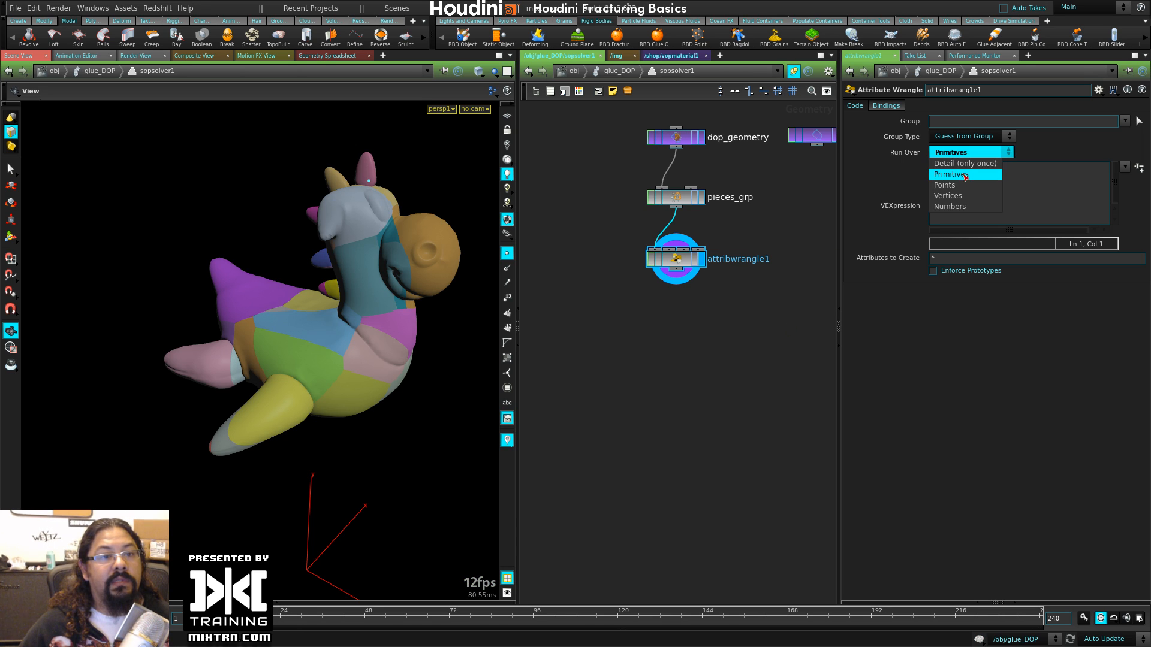
click(959, 186)
middle_drag(767, 301, 718, 346)
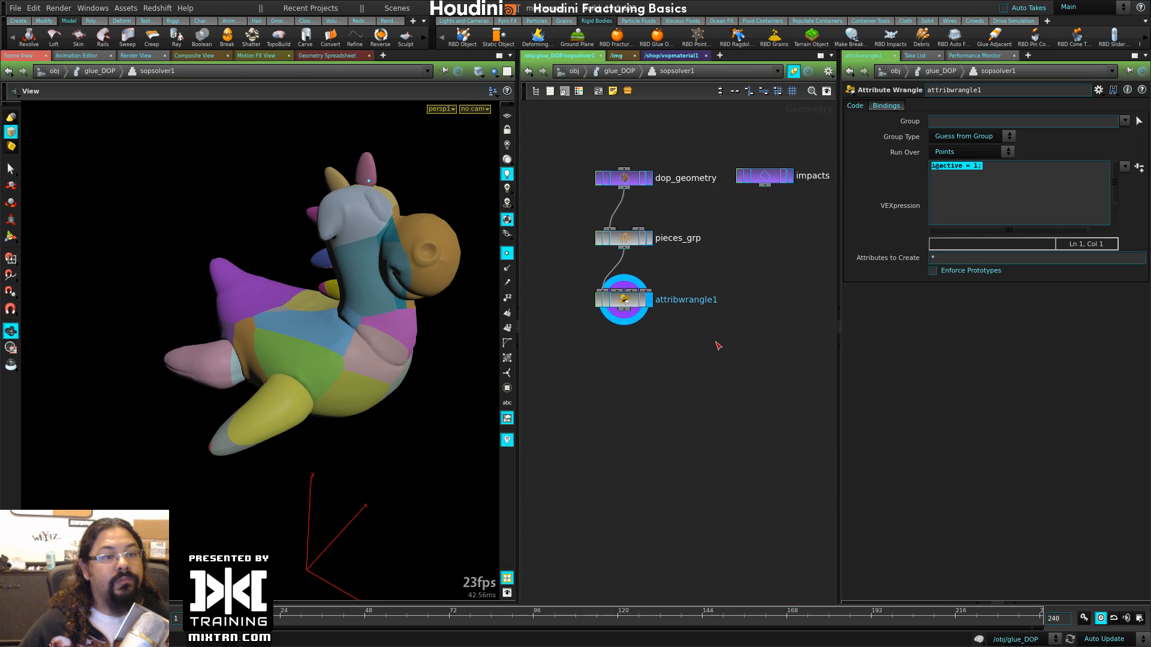
- Enable Solve Objects on Creation Frame on sopsolver1, try Set Always as its default operation, and return that to Set Initial
key(u)
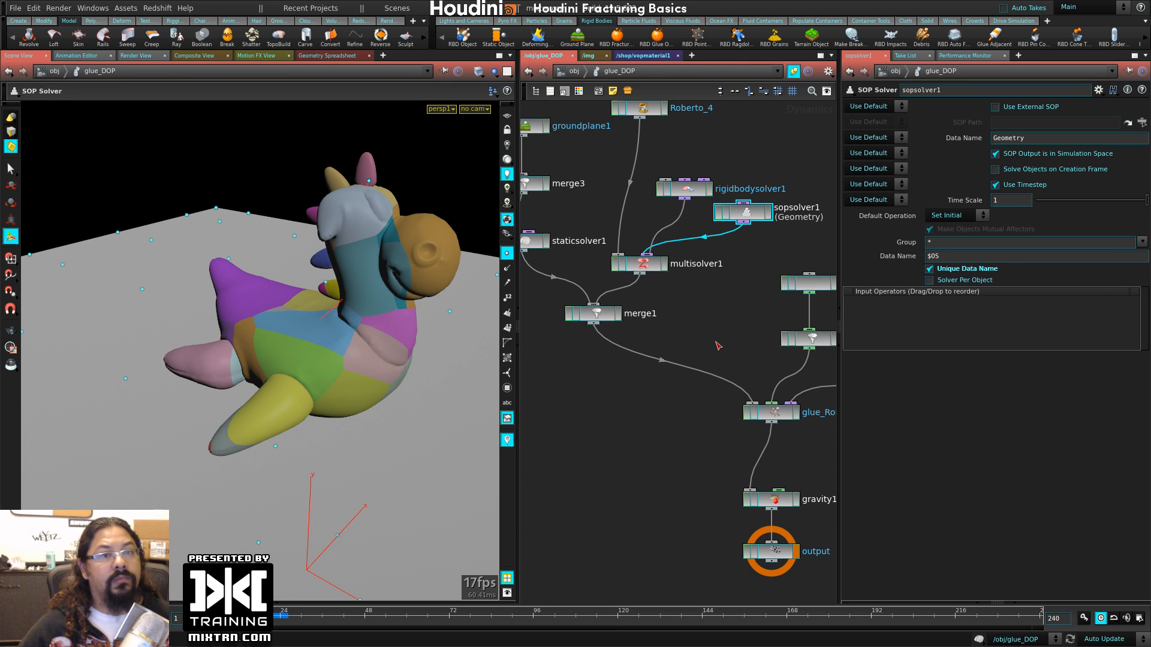
click(1039, 171)
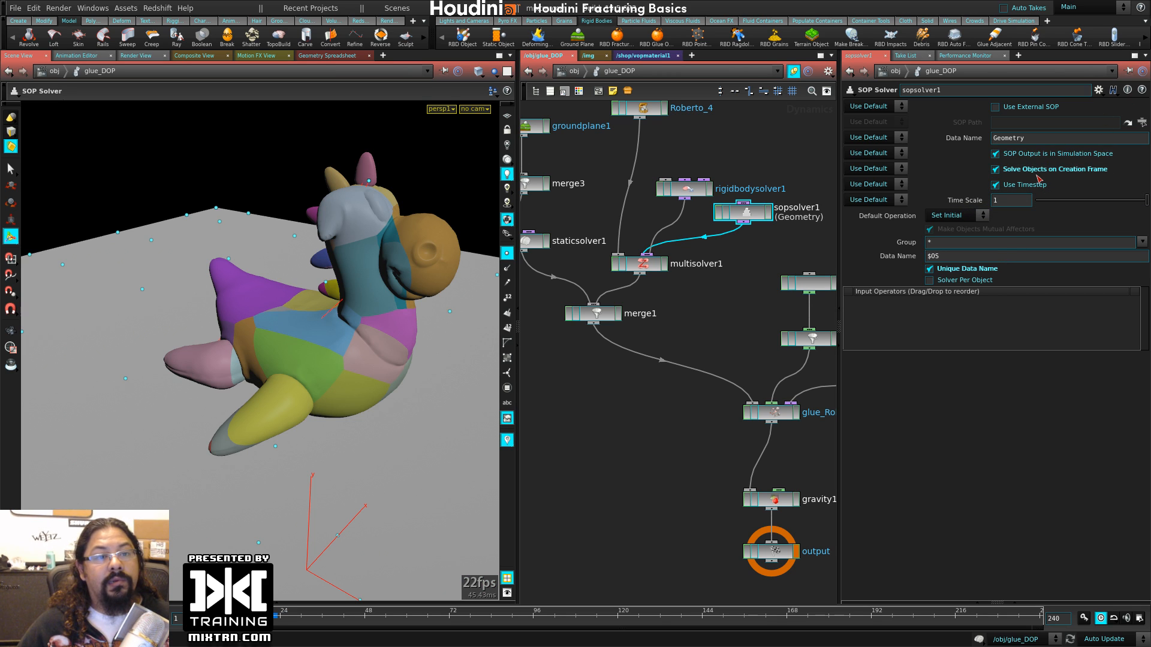
click(972, 217)
click(950, 230)
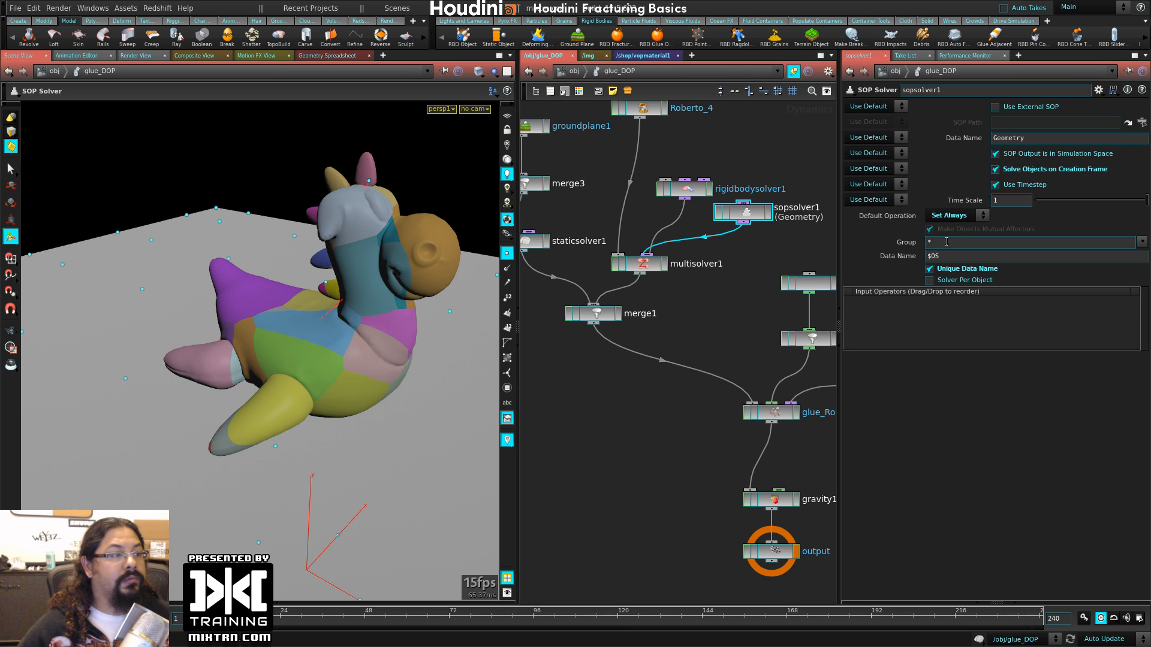
key(Up)
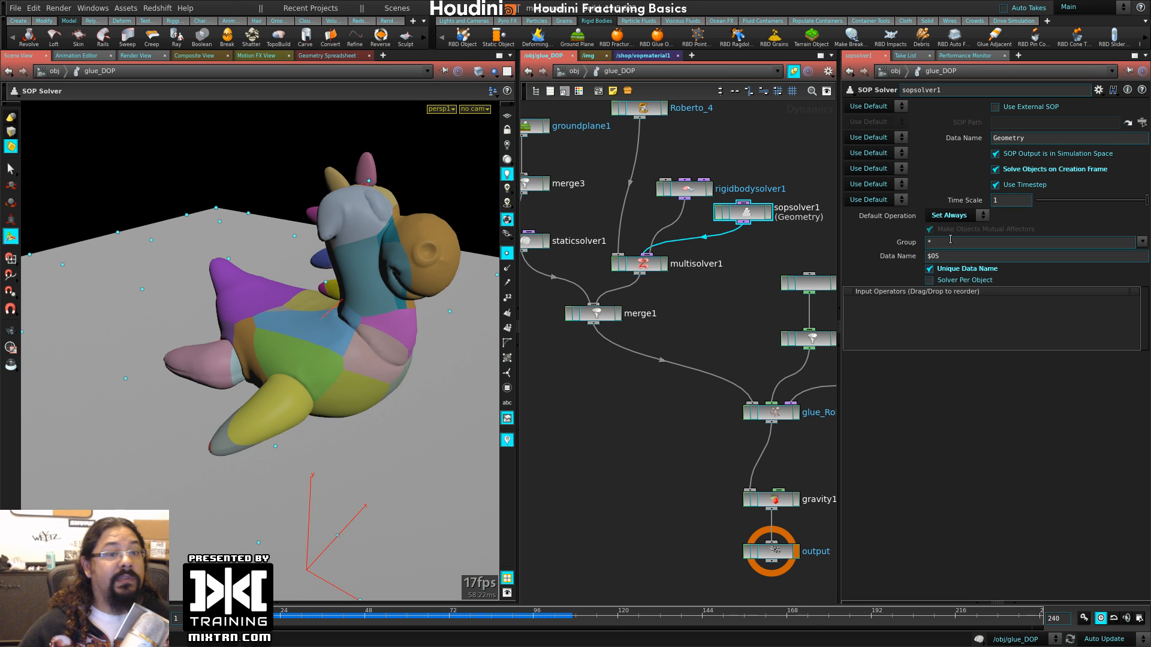
click(972, 220)
click(953, 238)
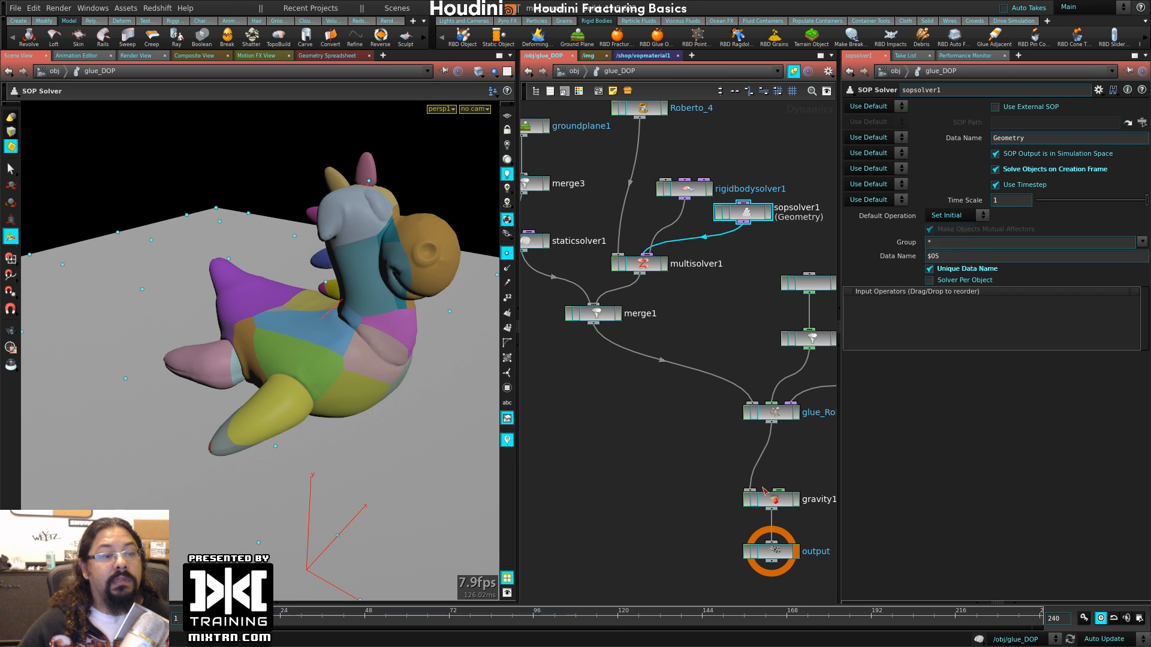
- Set gravity1's group to * so the force targets all objects, and replay the simulation
click(774, 502)
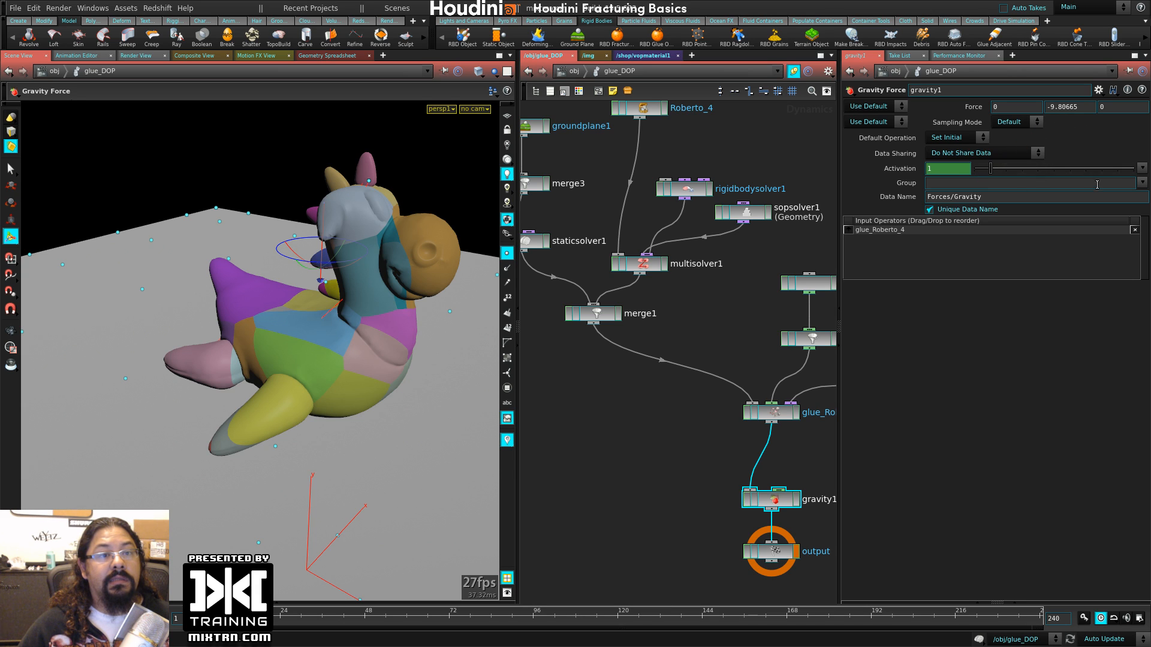
click(1142, 183)
click(1121, 191)
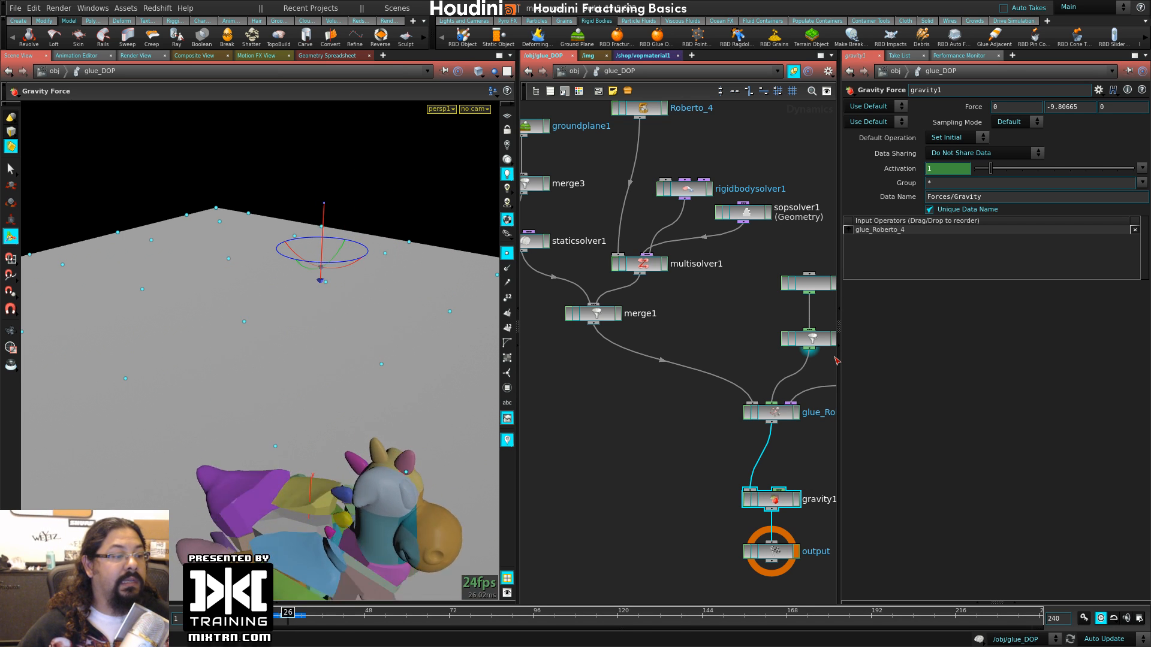
- Set multisolver1's default operation to Set Initial
click(656, 264)
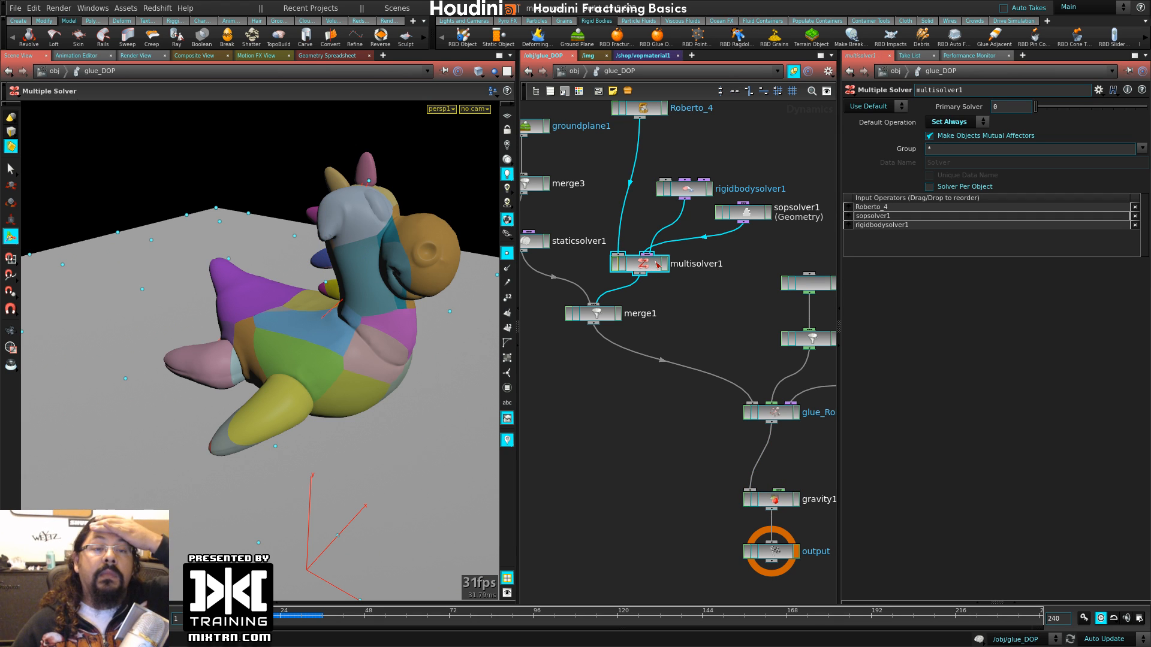
click(951, 124)
click(952, 125)
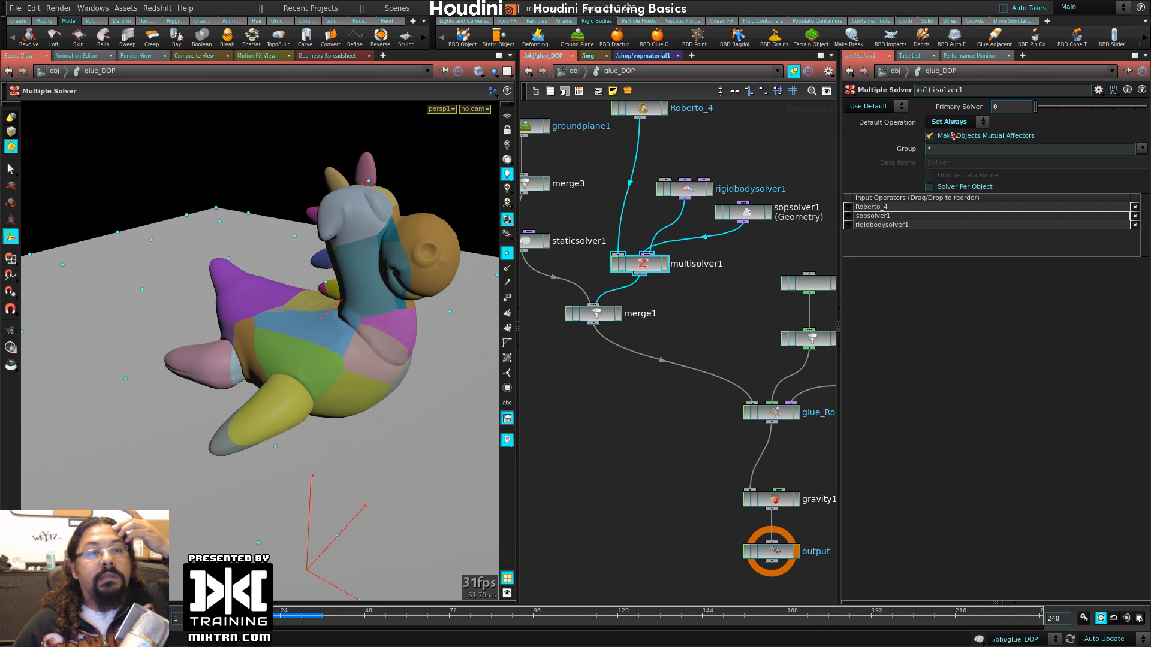
click(952, 124)
click(954, 134)
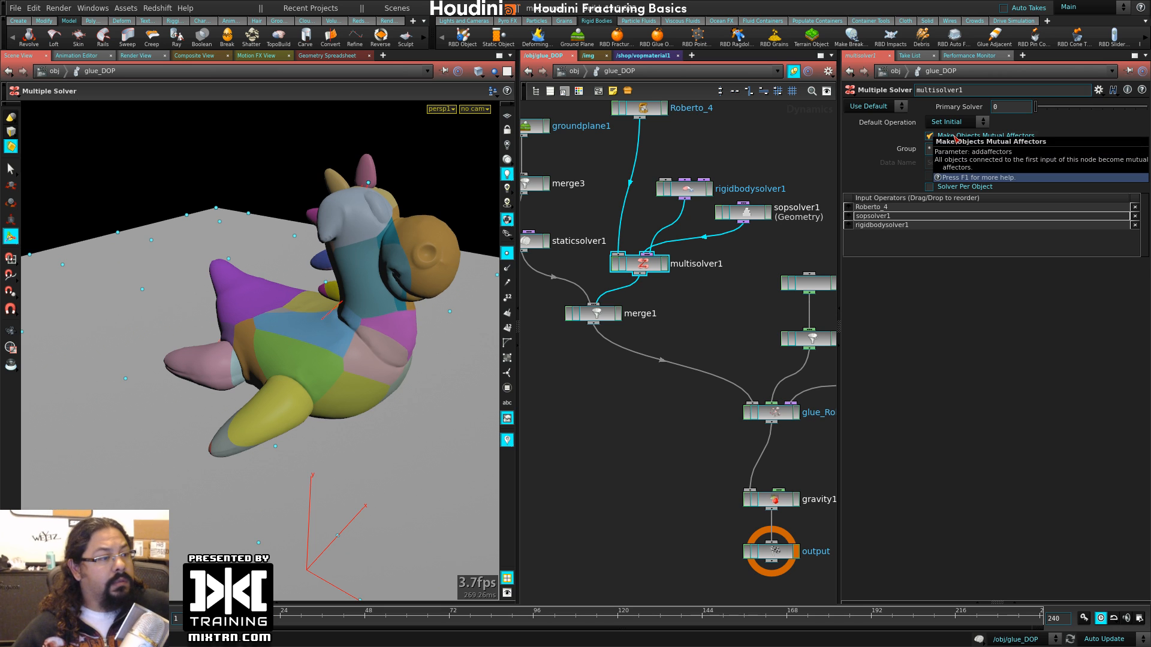
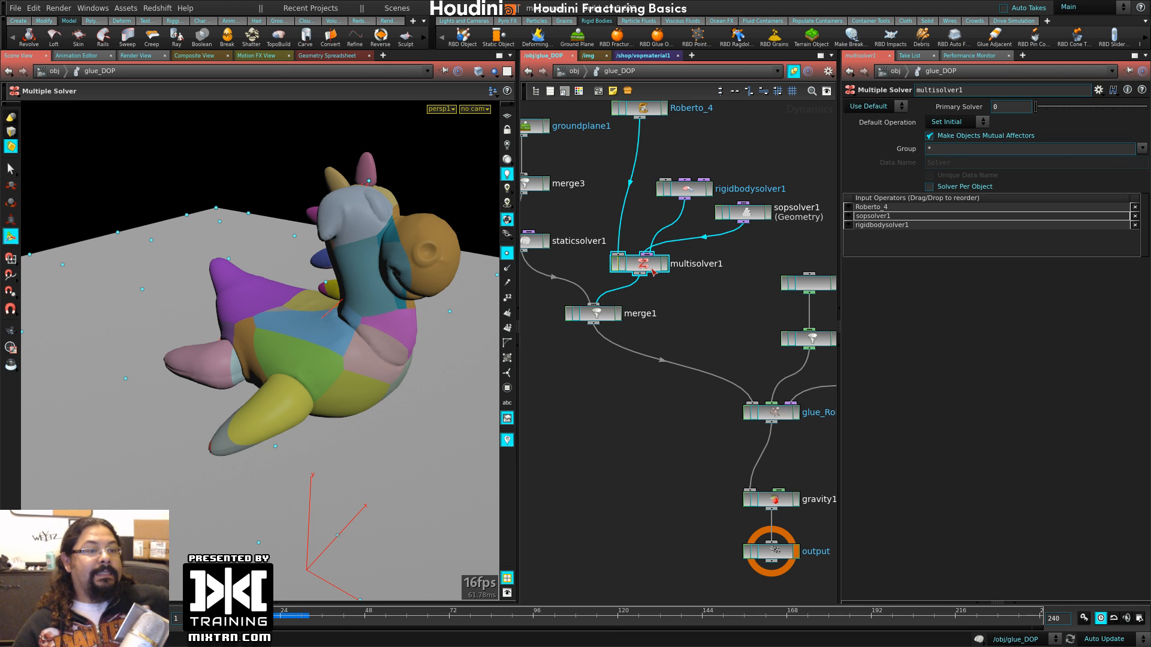
- Inspect rigidbodysolver1's node information and its Fracture, RBD and ODE settings
click(699, 196)
middle_click(699, 195)
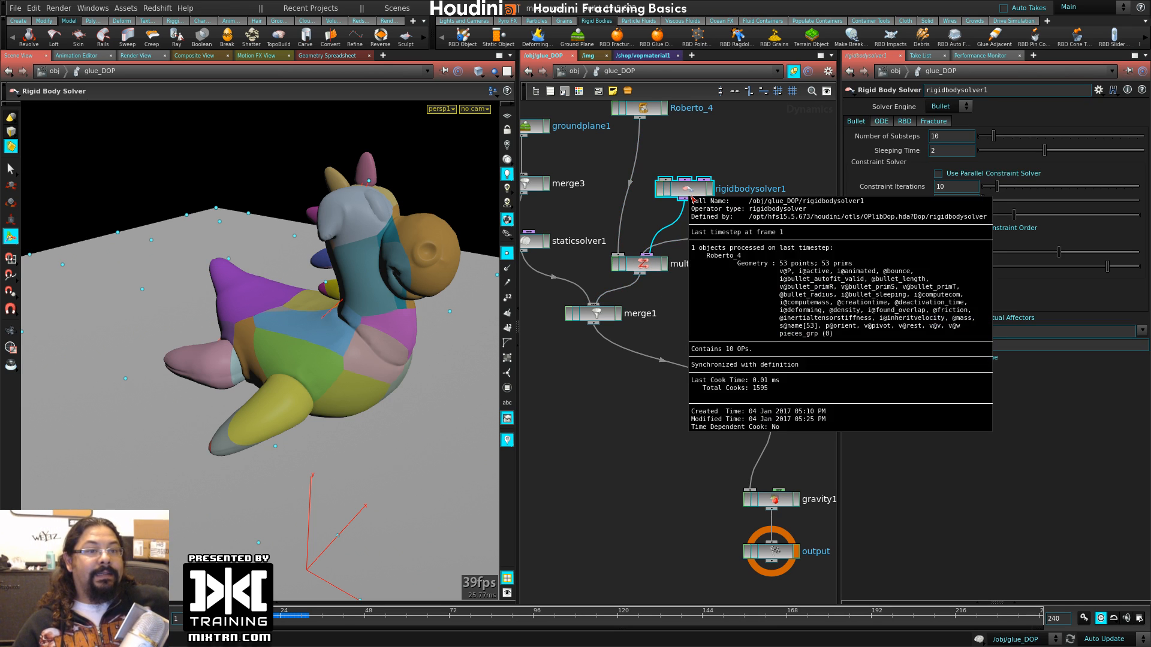
click(935, 121)
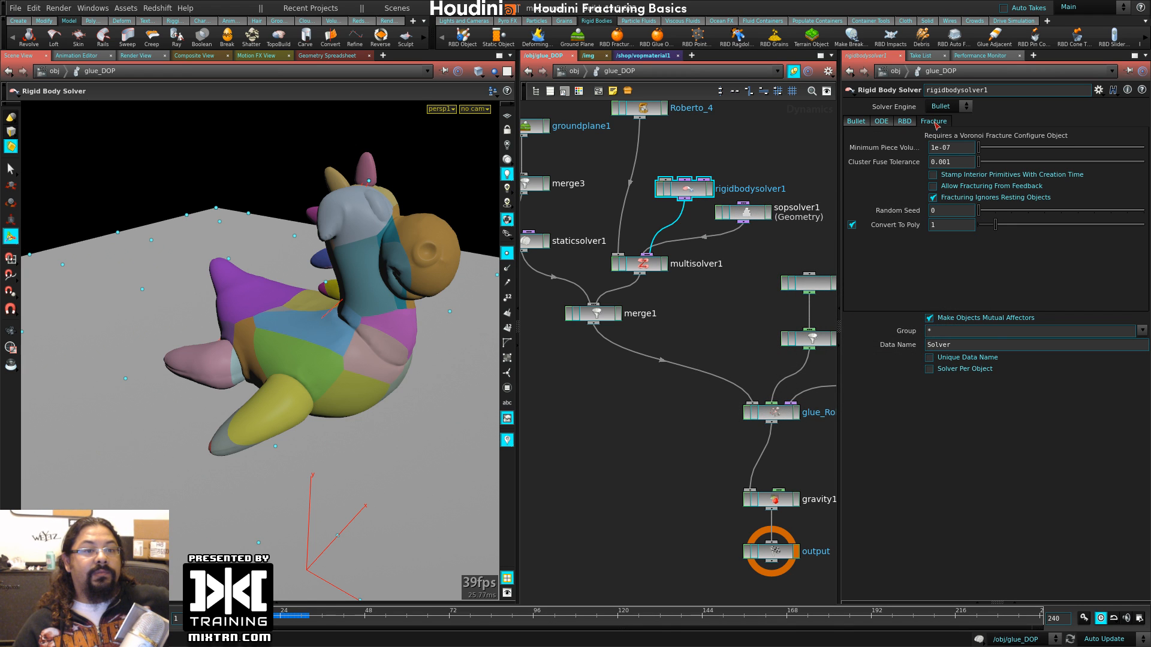
click(902, 123)
click(886, 122)
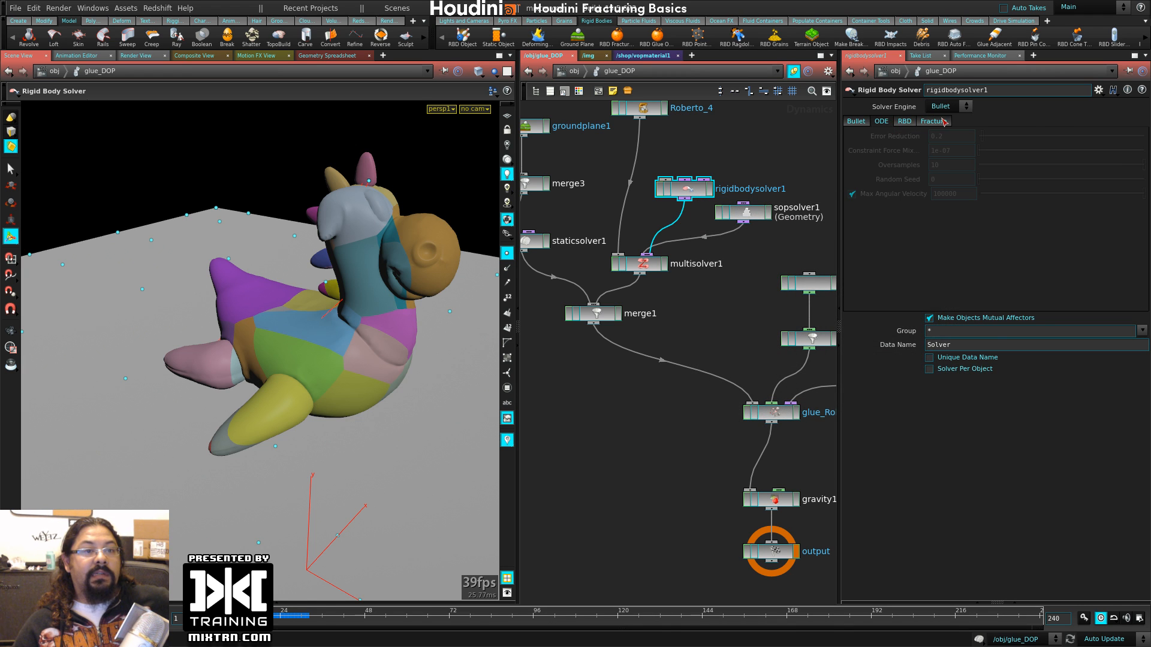
- Recheck multisolver1's settings and replay the simulation while viewing the toy from the front
click(649, 266)
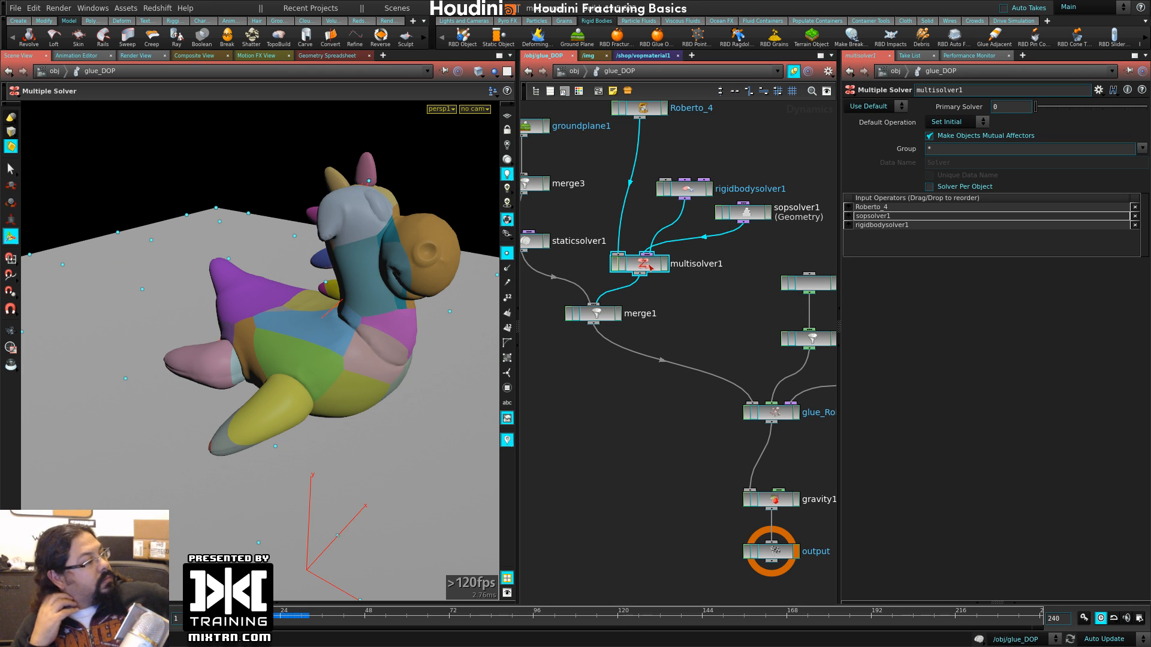
drag(422, 375, 348, 291)
key(Up)
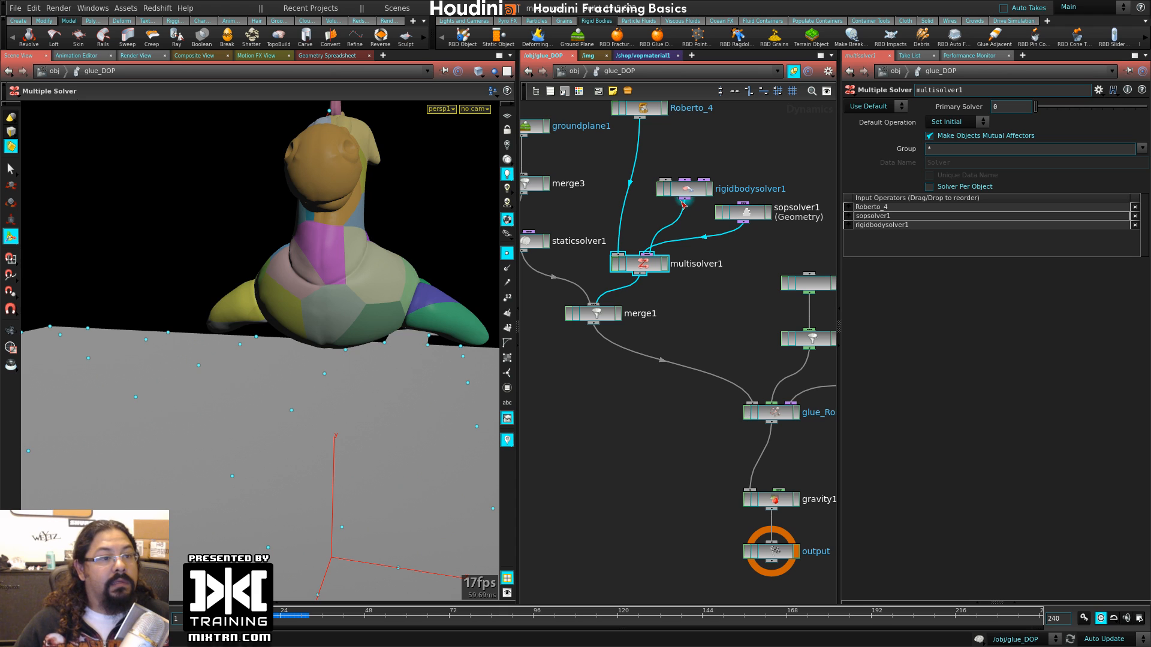
- Inspect the Roberto_4 packed object's Bullet Data and Physical settings and its node information
middle_drag(684, 207, 692, 282)
click(649, 183)
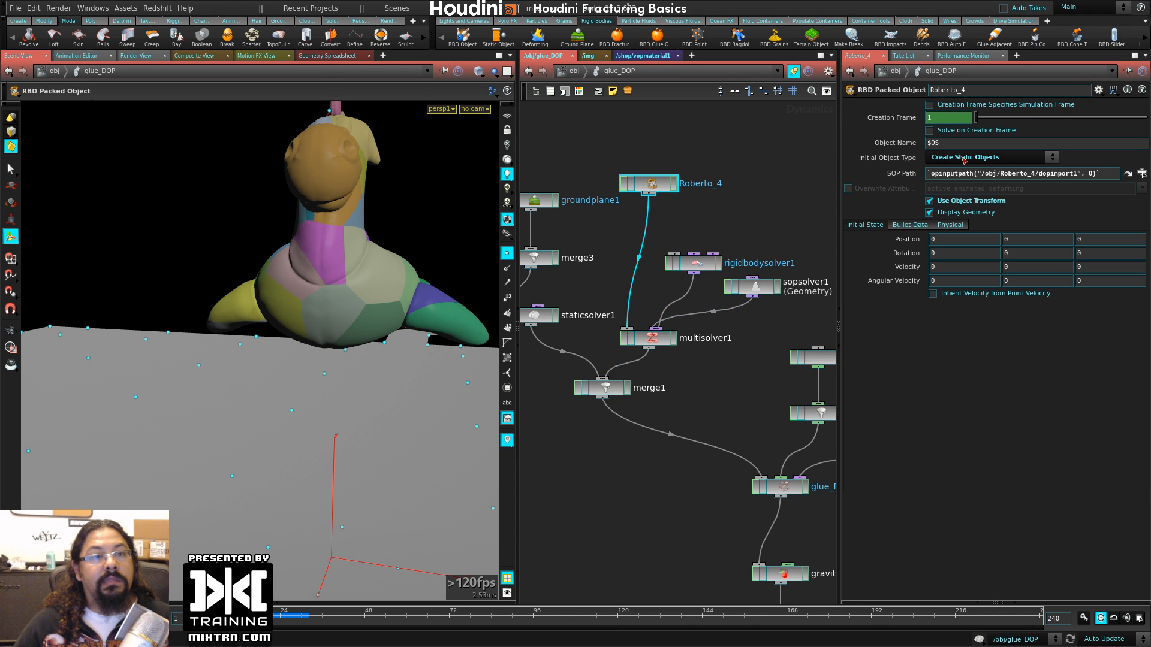
click(914, 226)
click(949, 226)
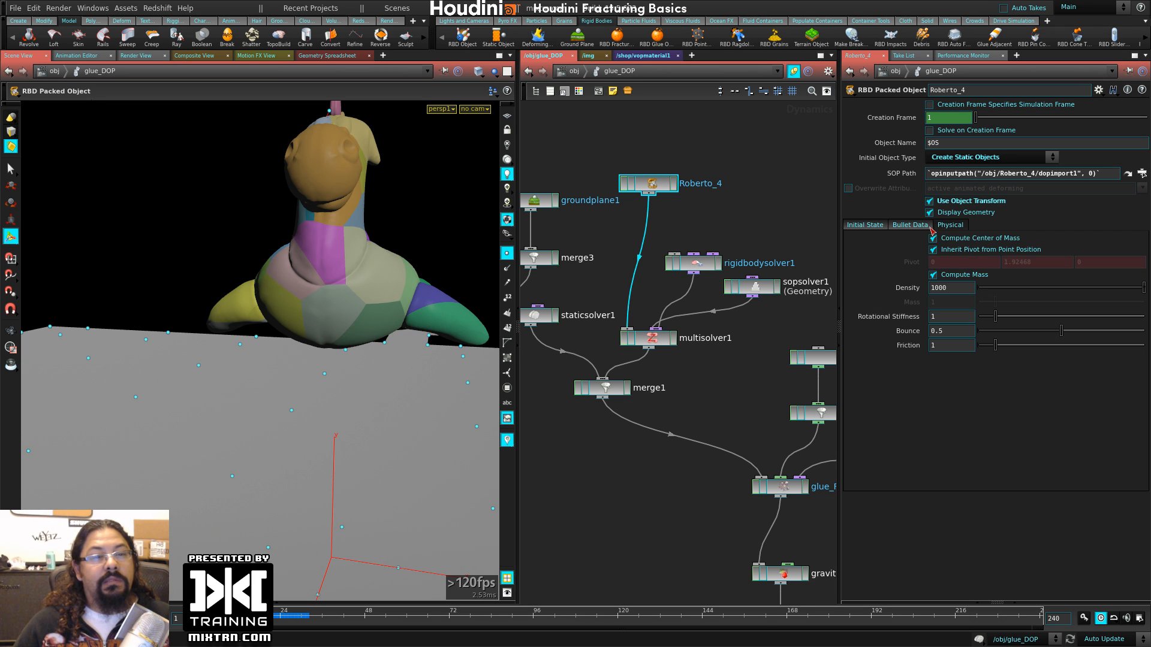
middle_click(651, 181)
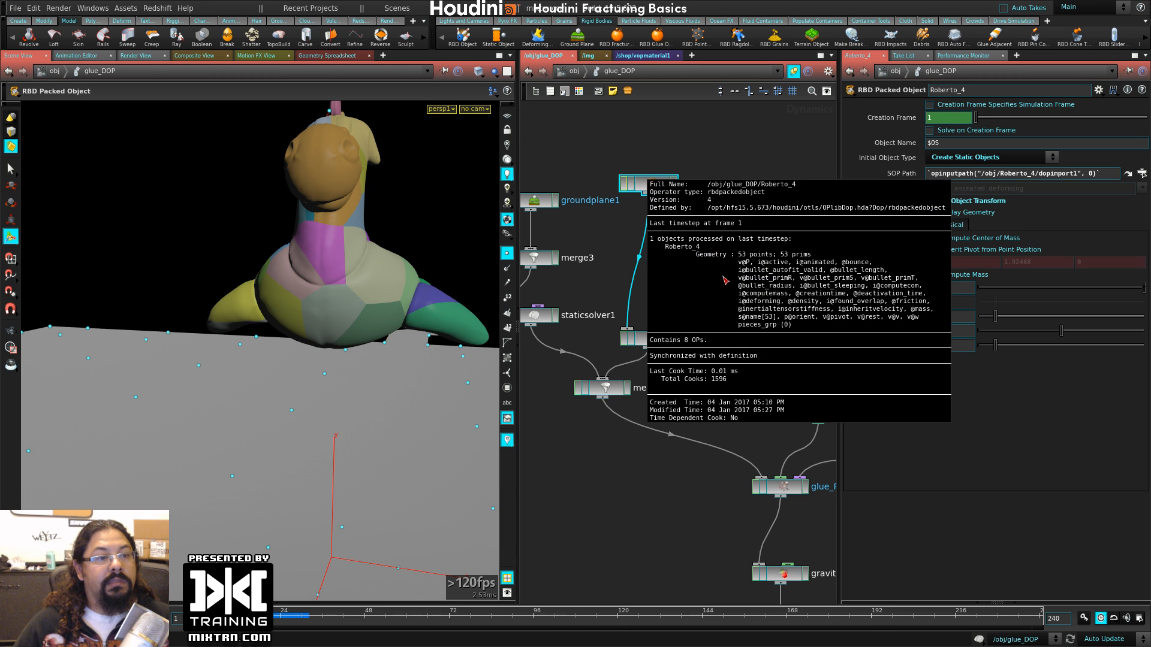
- Display Roberto_4 on its own to check the geometry spreadsheet, and restore the display to the output node
click(674, 184)
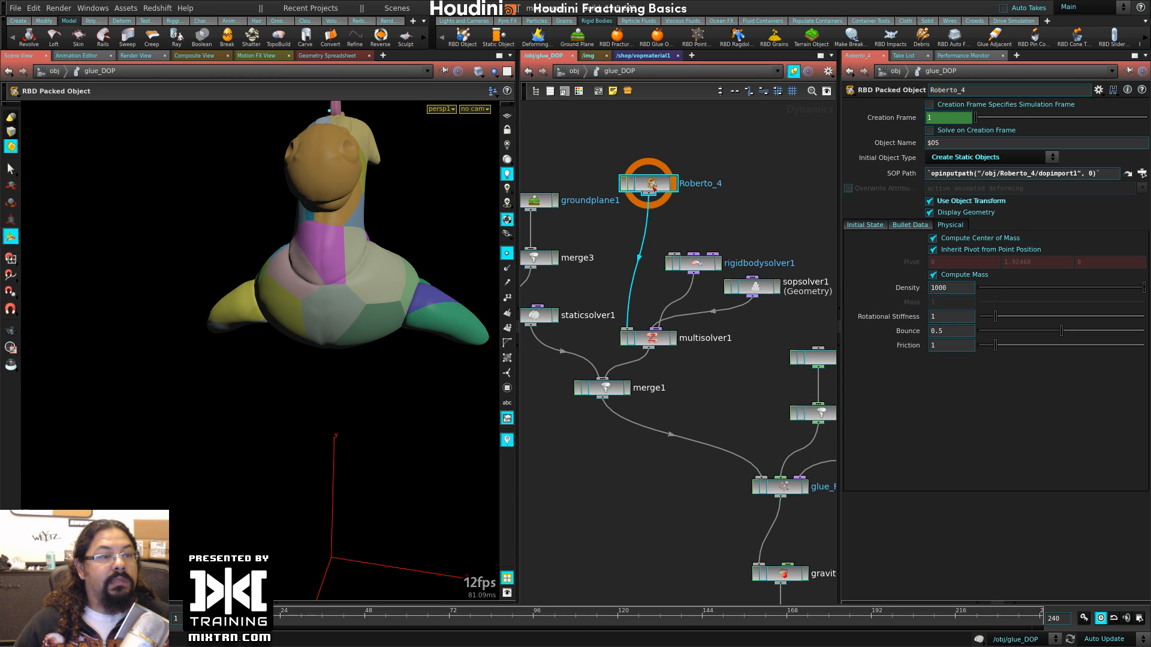
click(310, 57)
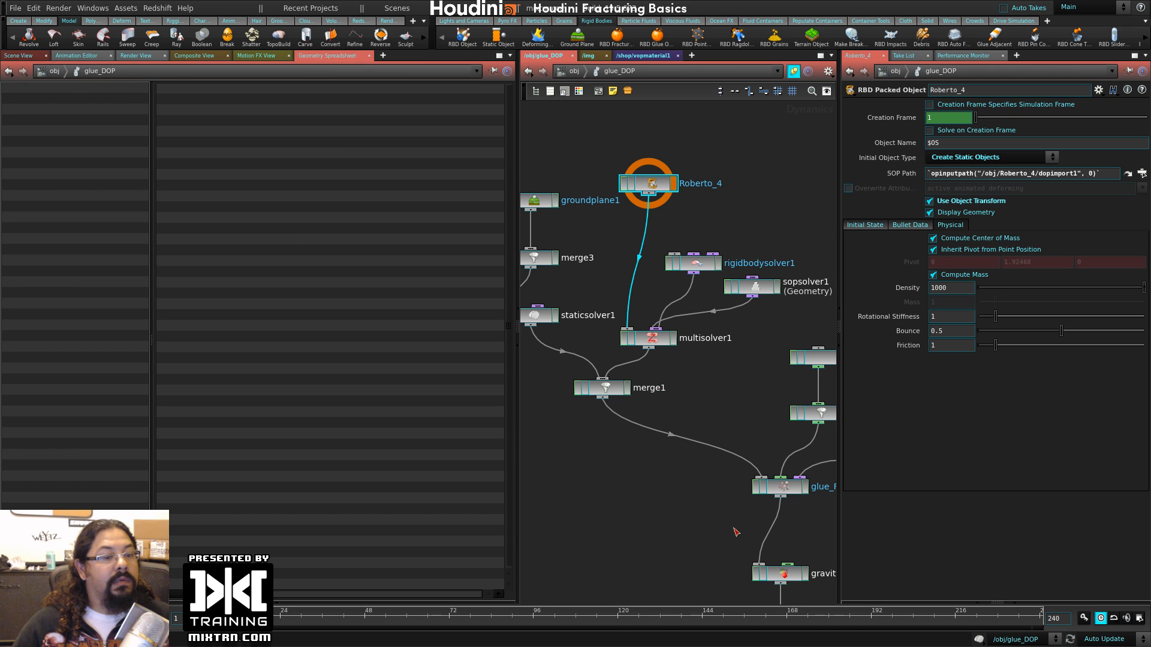
middle_drag(735, 531, 642, 320)
click(712, 416)
click(692, 418)
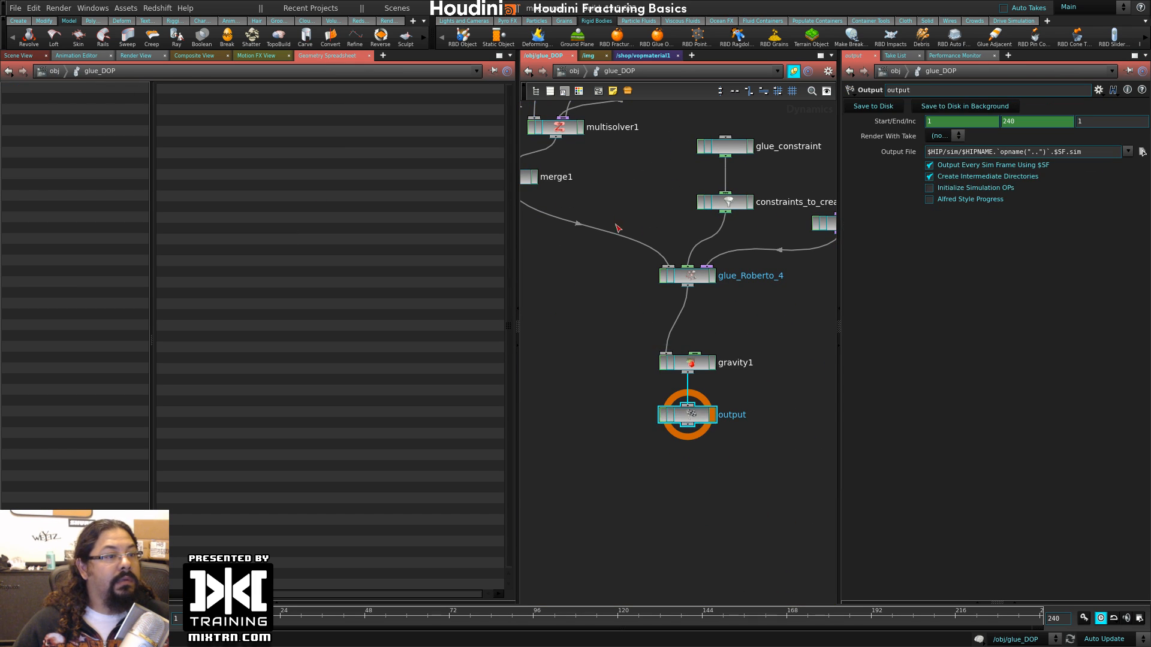
middle_drag(616, 225, 670, 419)
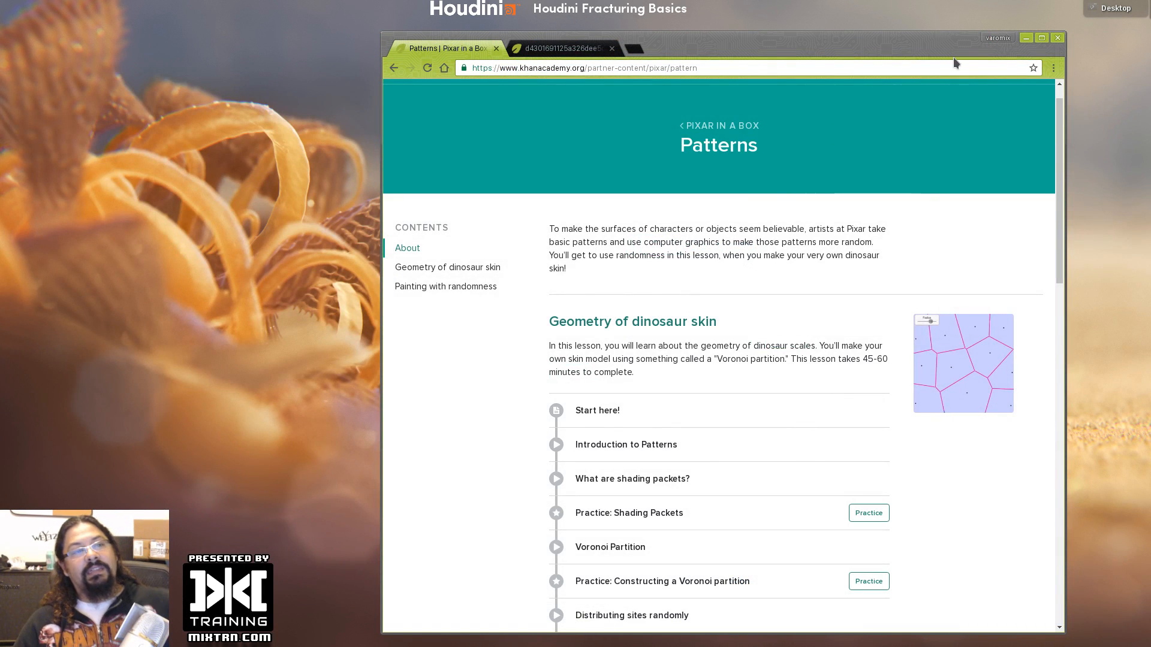
- Minimize the browser, switch to the untitled Houdini session, maximize it and load the saved glued toy scene
click(1026, 37)
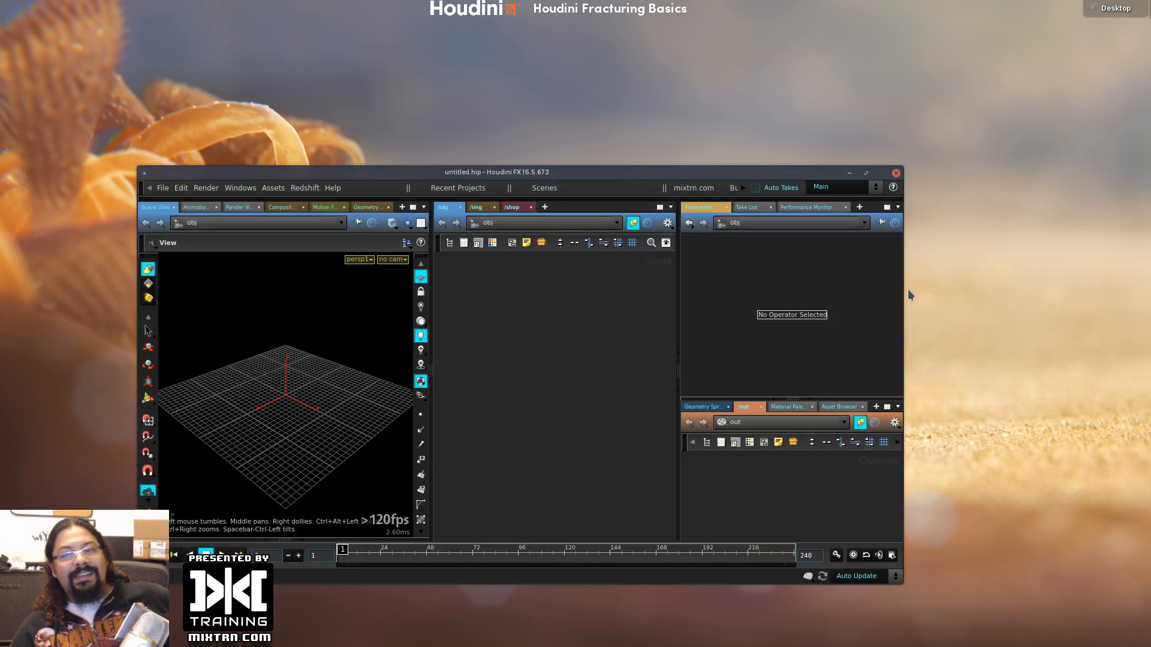
double_click(611, 175)
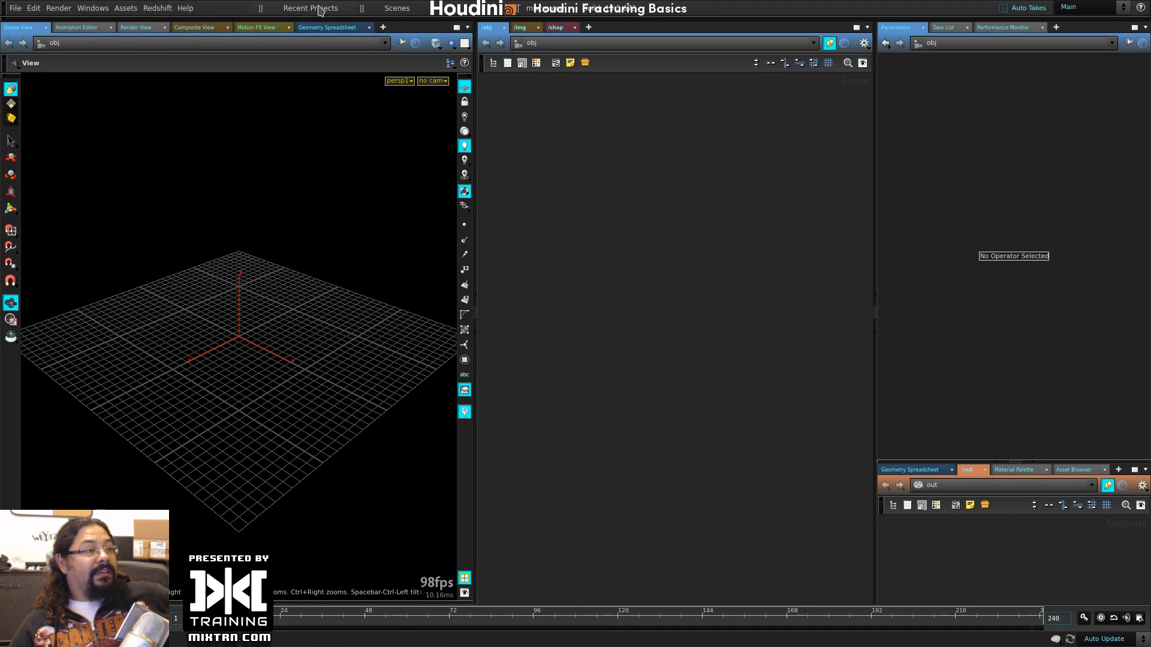
click(319, 9)
click(322, 21)
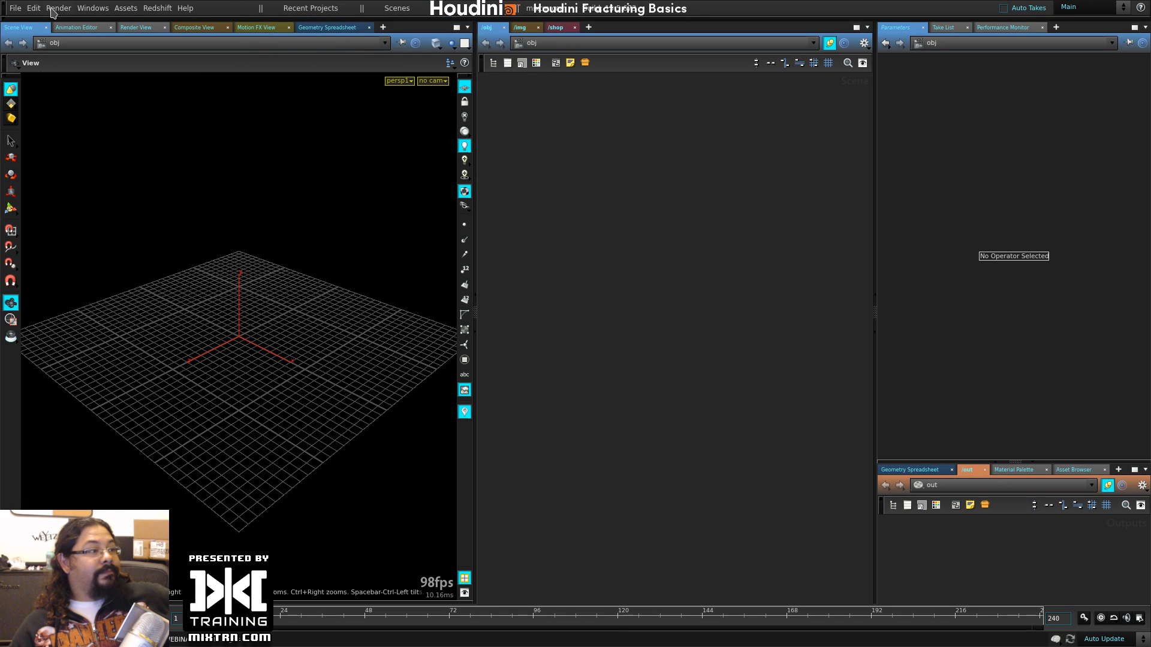
click(392, 8)
click(405, 20)
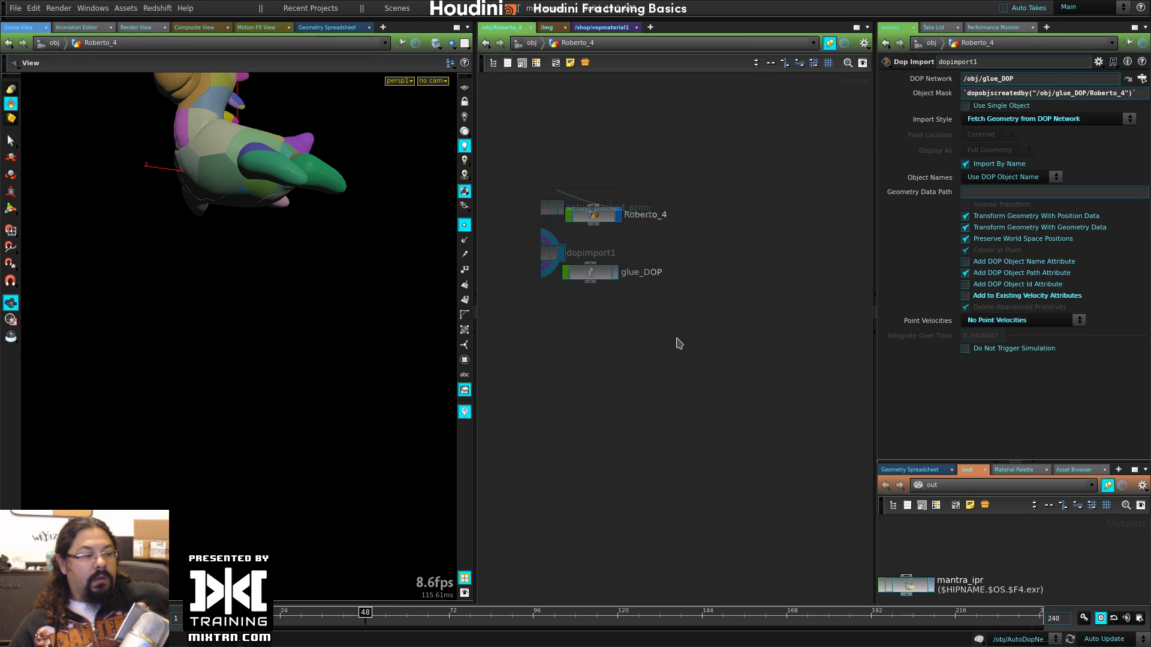
- Look over Roberto_4's fracture and constraint network, return to the object level and replay the loaded simulation
middle_drag(586, 290, 591, 380)
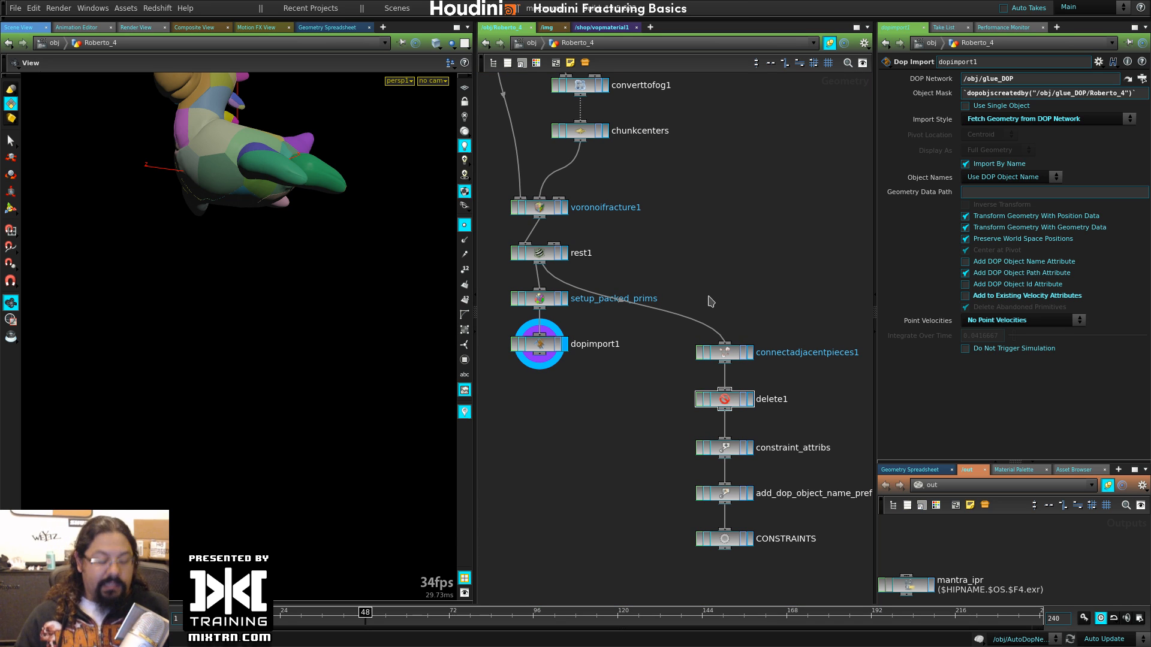
key(u)
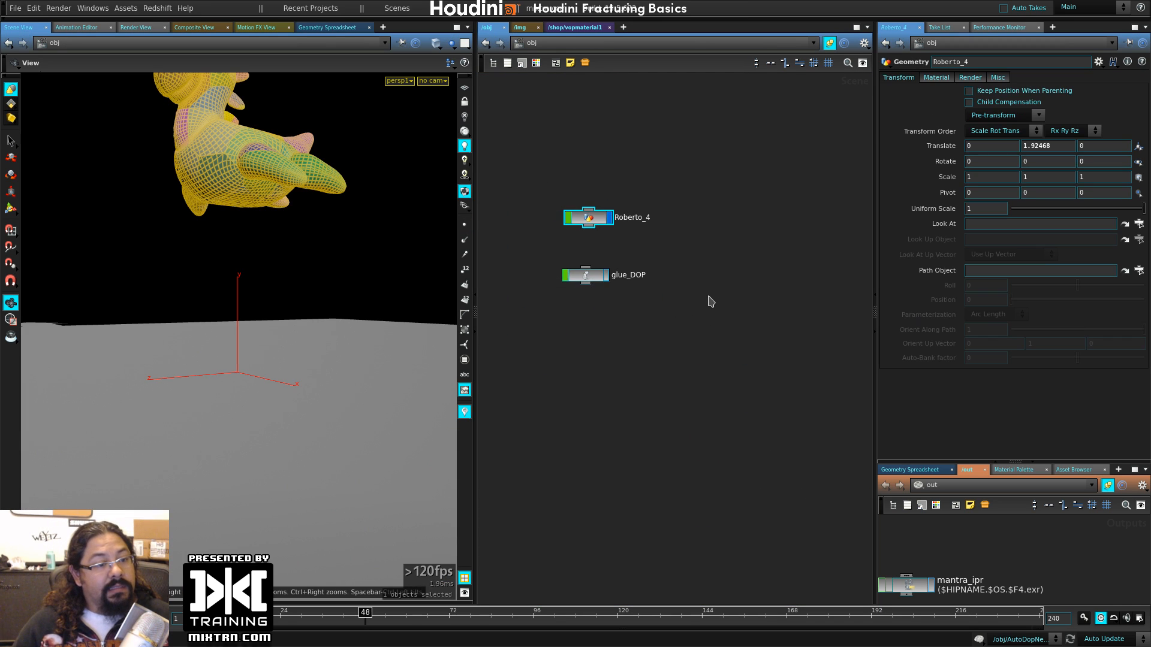
double_click(591, 222)
key(u)
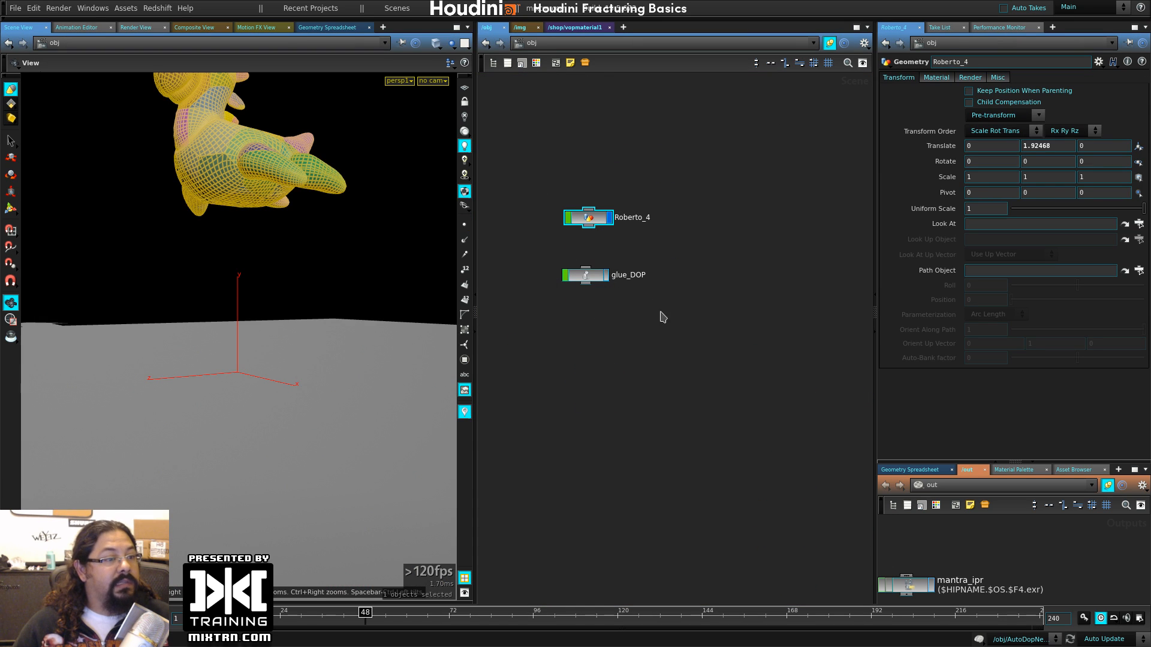
key(ctrl+Up)
key(Up)
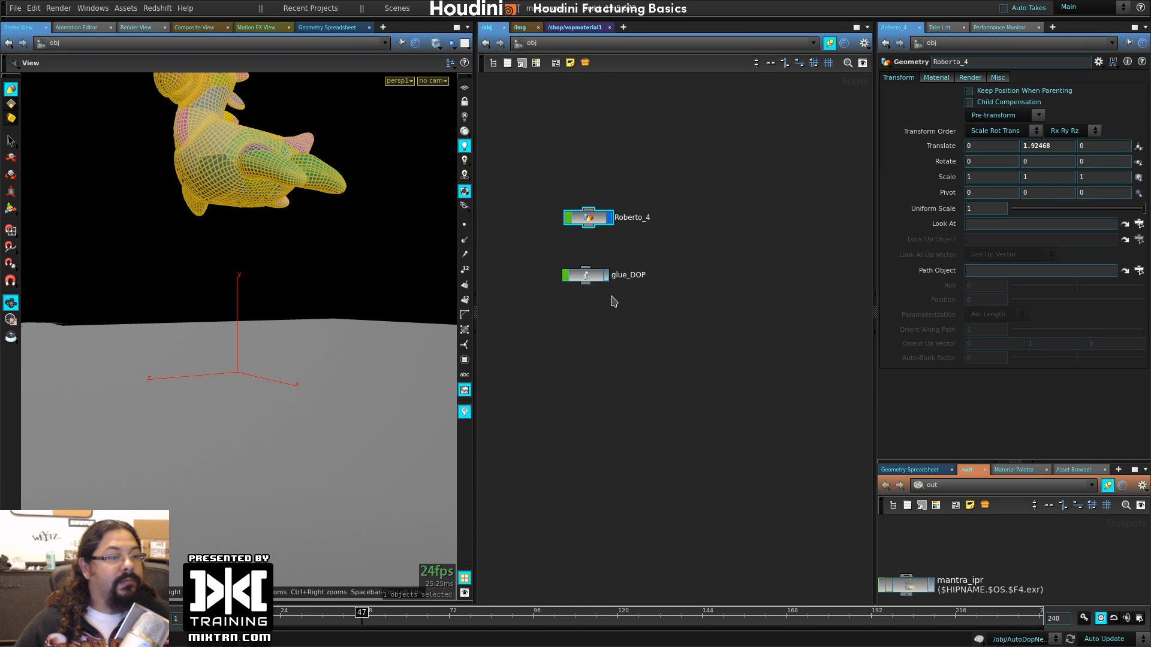
- Open glue_DOP in the loaded scene to review its node network and examine the toy's underside up close
double_click(598, 282)
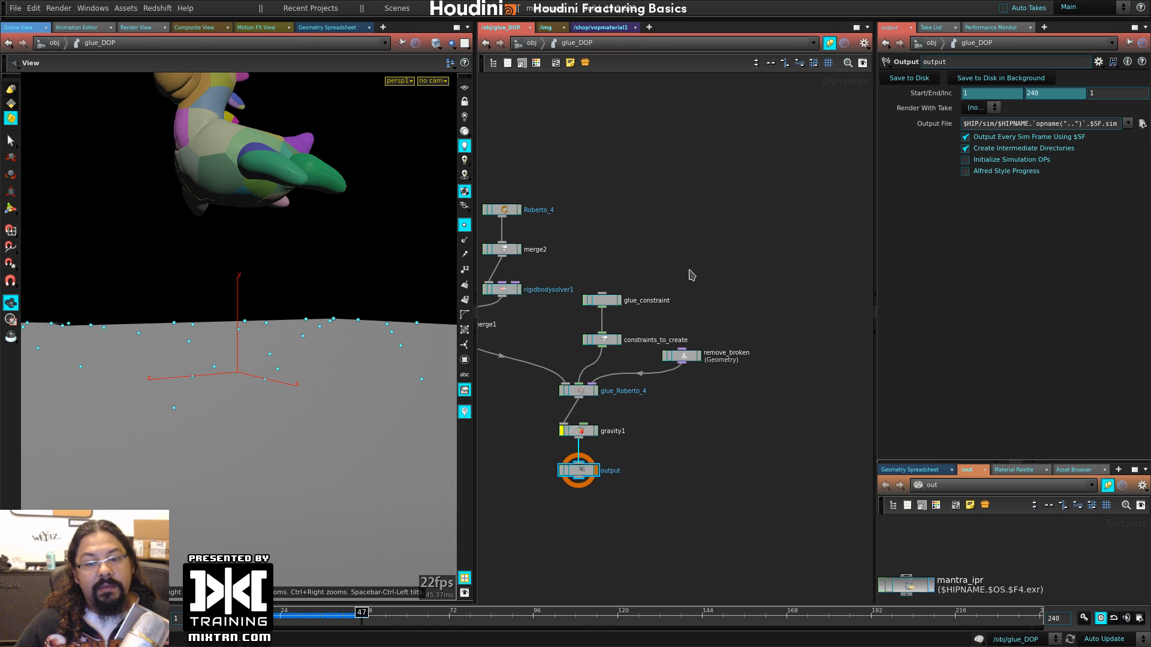
middle_drag(607, 292, 691, 290)
middle_drag(274, 237, 311, 439)
right_drag(310, 439, 381, 435)
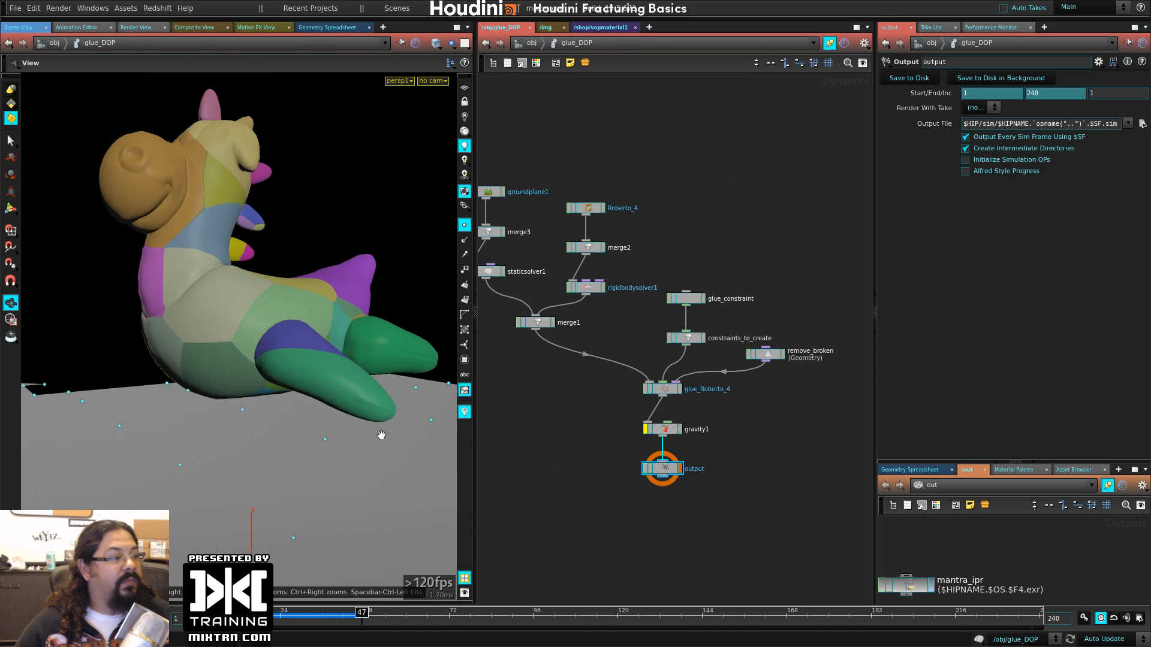
drag(381, 435, 319, 393)
right_drag(319, 393, 365, 419)
drag(365, 419, 233, 356)
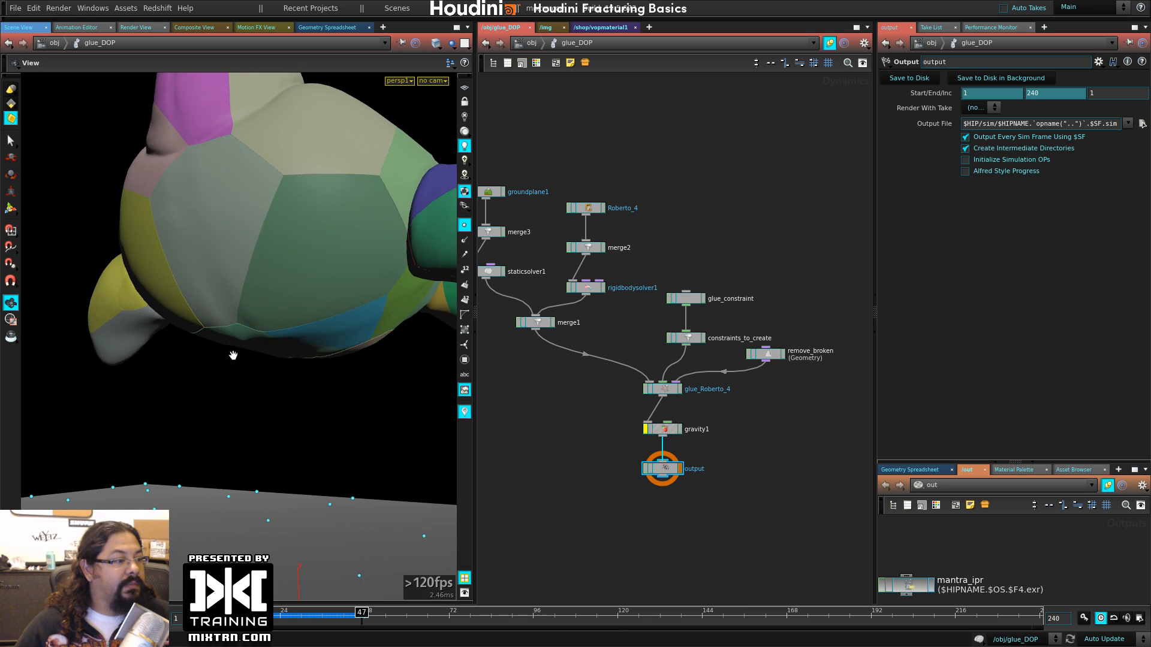
right_drag(234, 355, 326, 313)
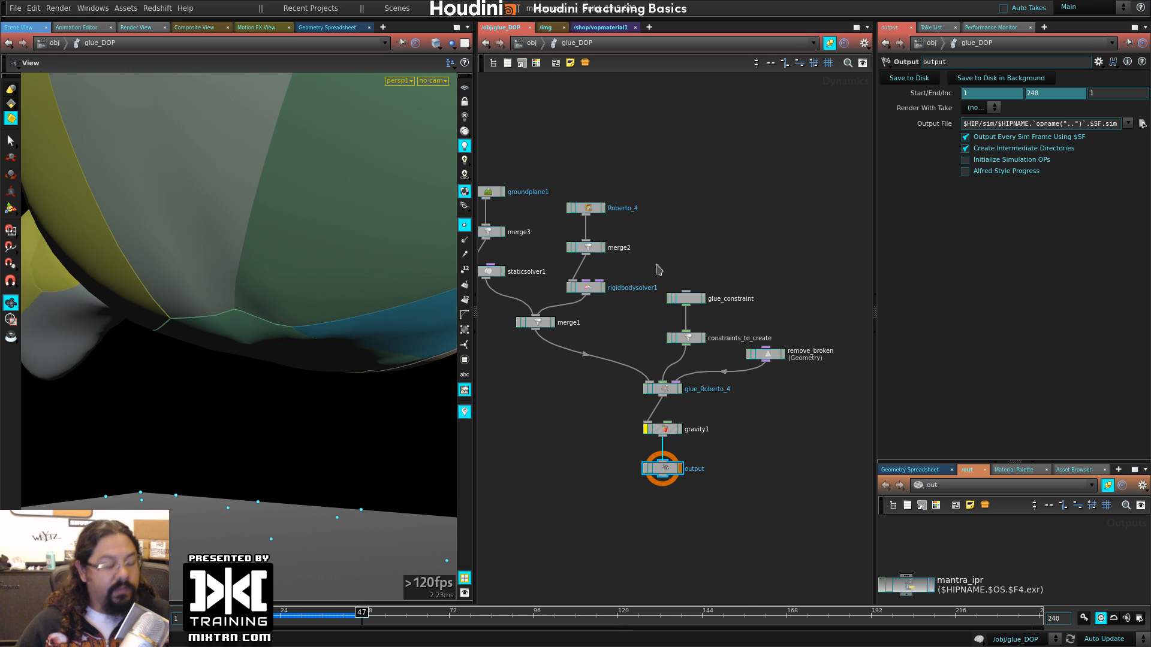
- Inside Roberto_4, set the forced total count of the chunkcenters scatter to 50
key(u)
double_click(588, 220)
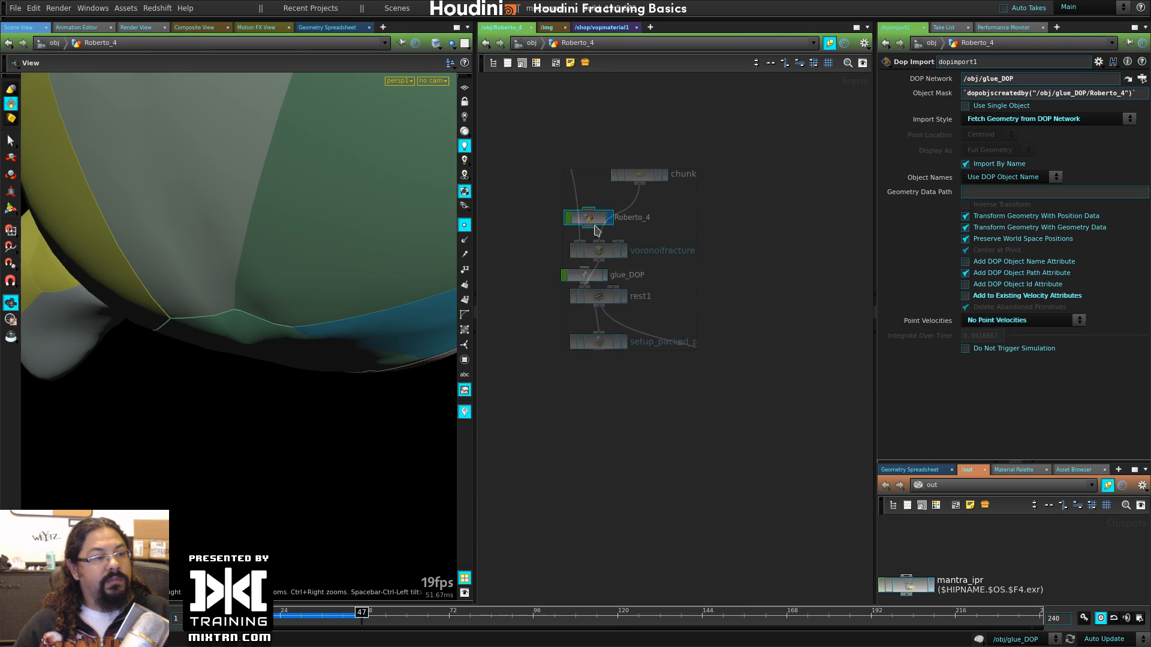
click(666, 265)
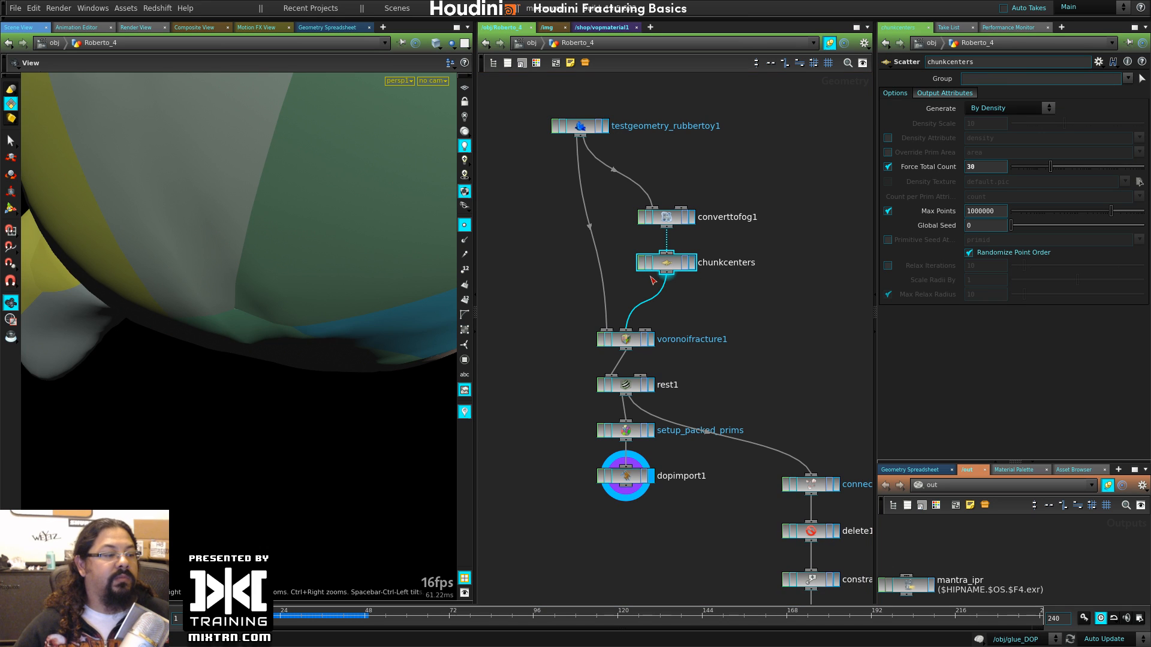
drag(1002, 167, 946, 170)
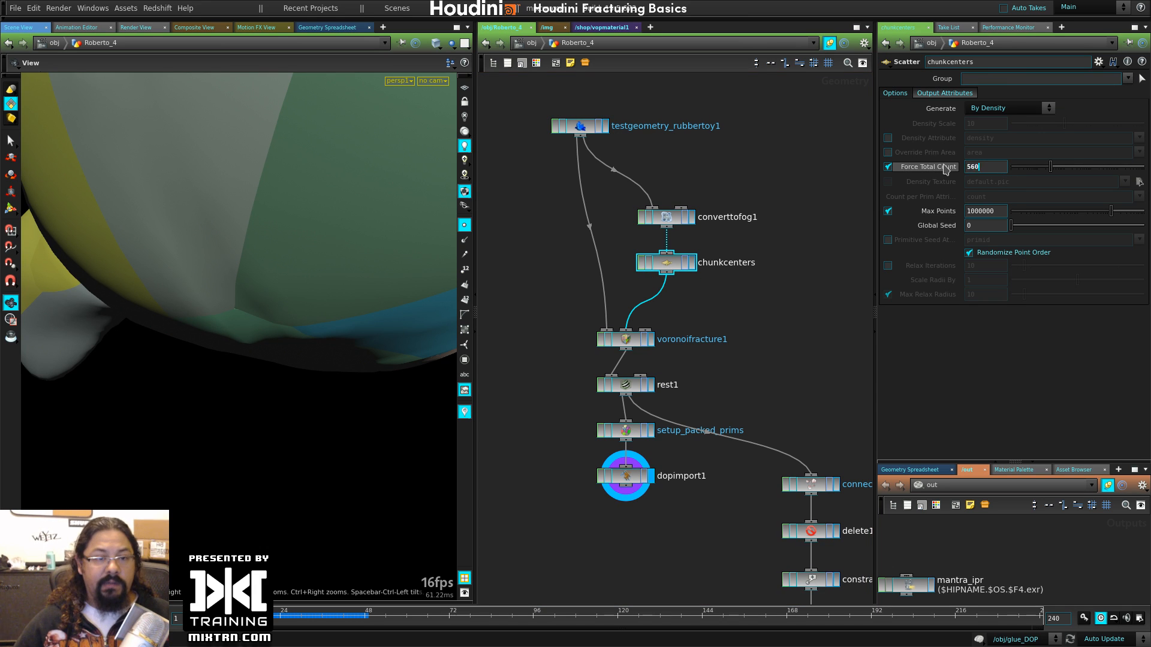
key(Return)
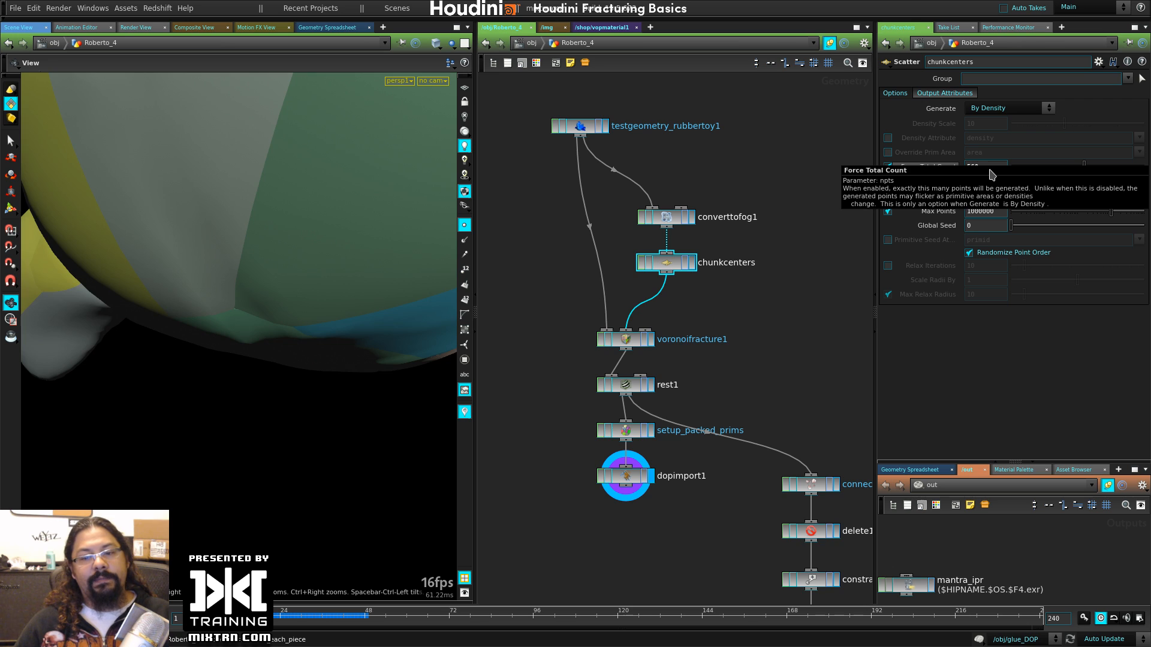
key(Escape)
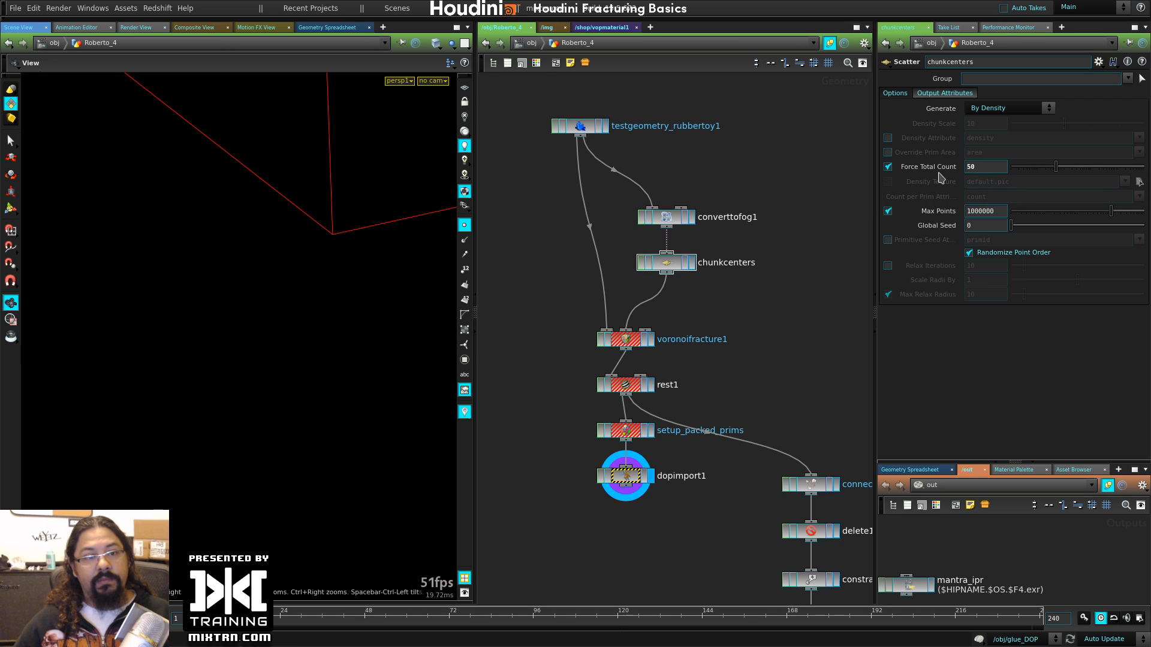
double_click(714, 340)
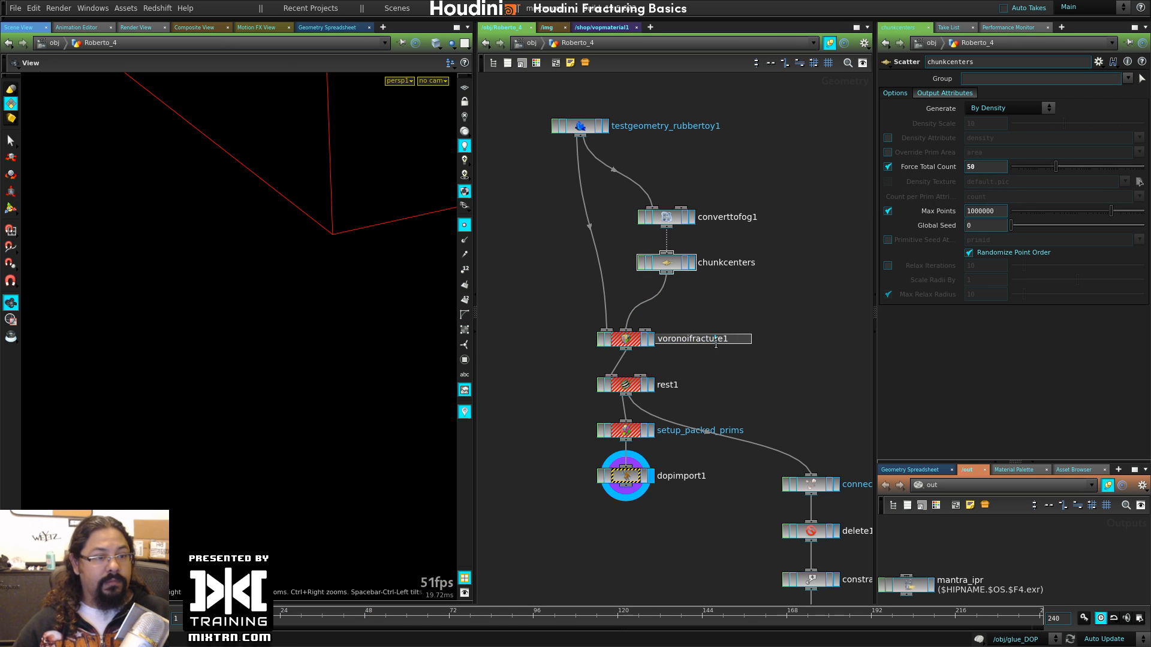
key(Escape)
- Open glue_DOP from the object level, run the simulation and examine the cracks between the toy's pieces from several sides
key(u)
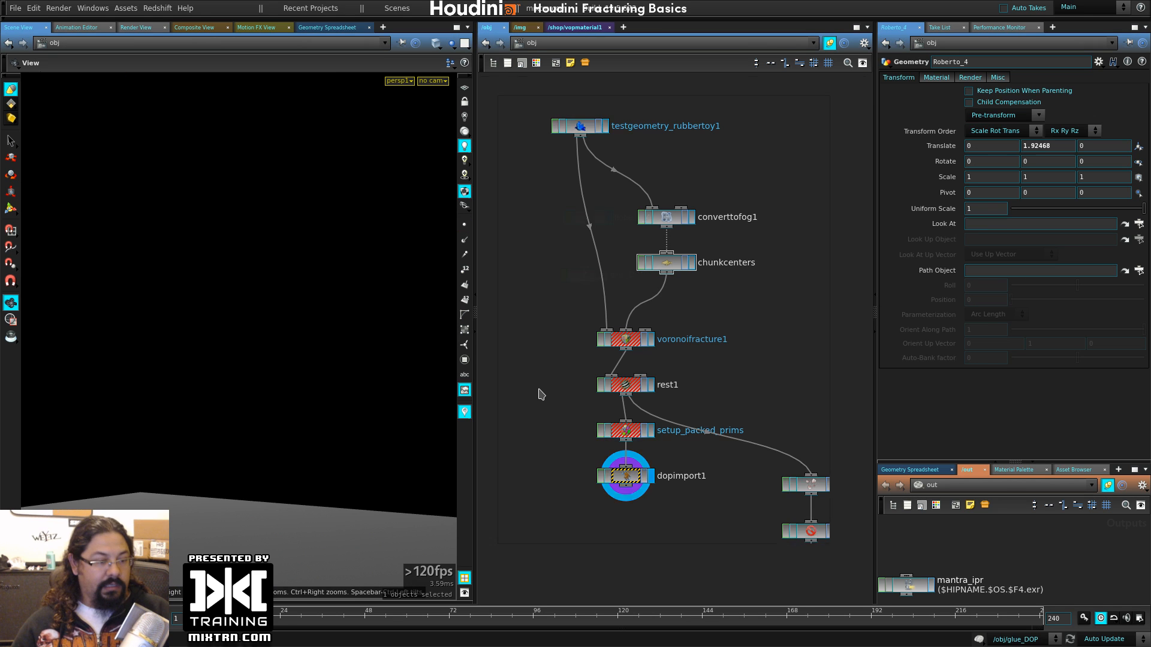
double_click(596, 276)
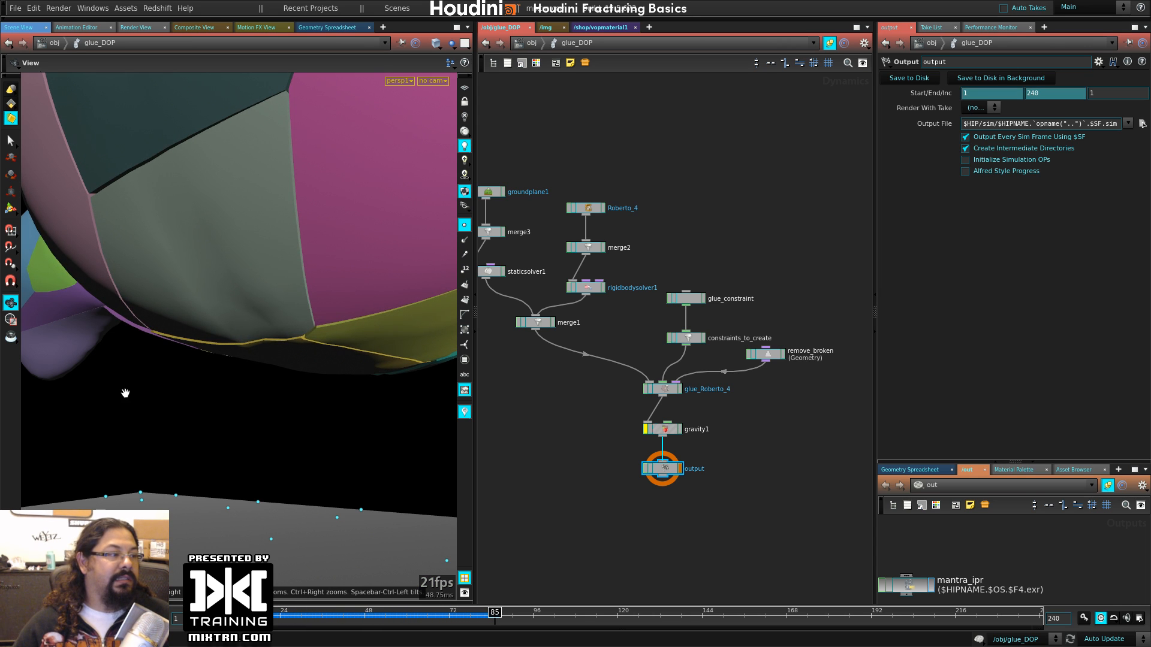
right_drag(126, 394, 87, 336)
middle_drag(87, 336, 193, 406)
drag(192, 406, 220, 425)
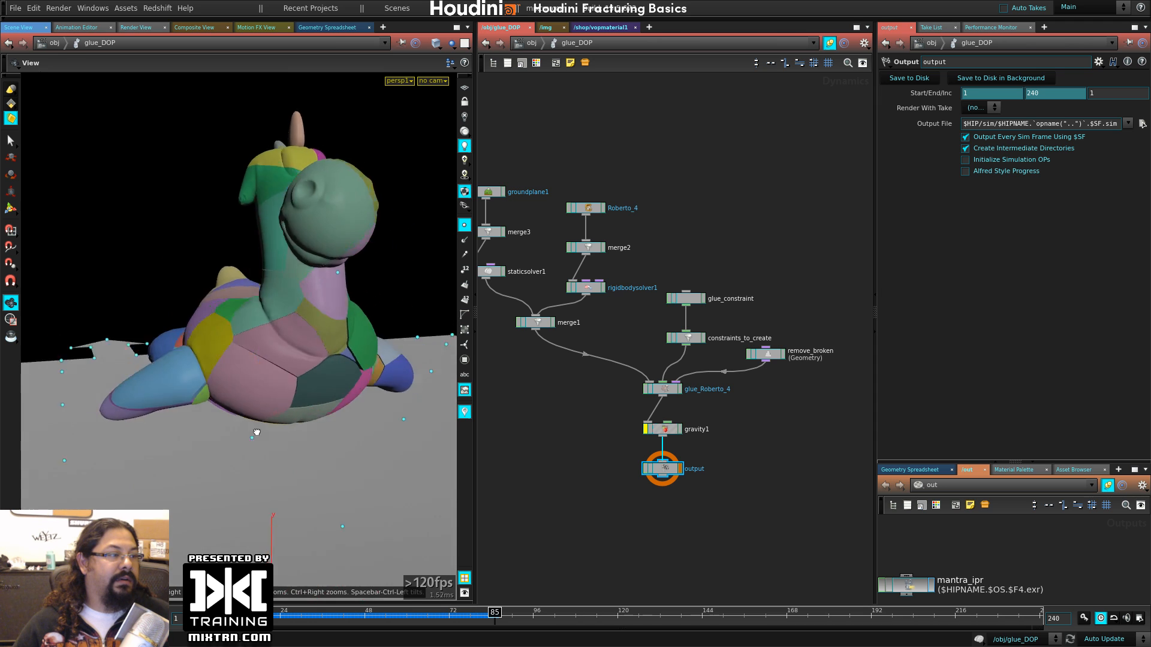
right_drag(219, 425, 289, 433)
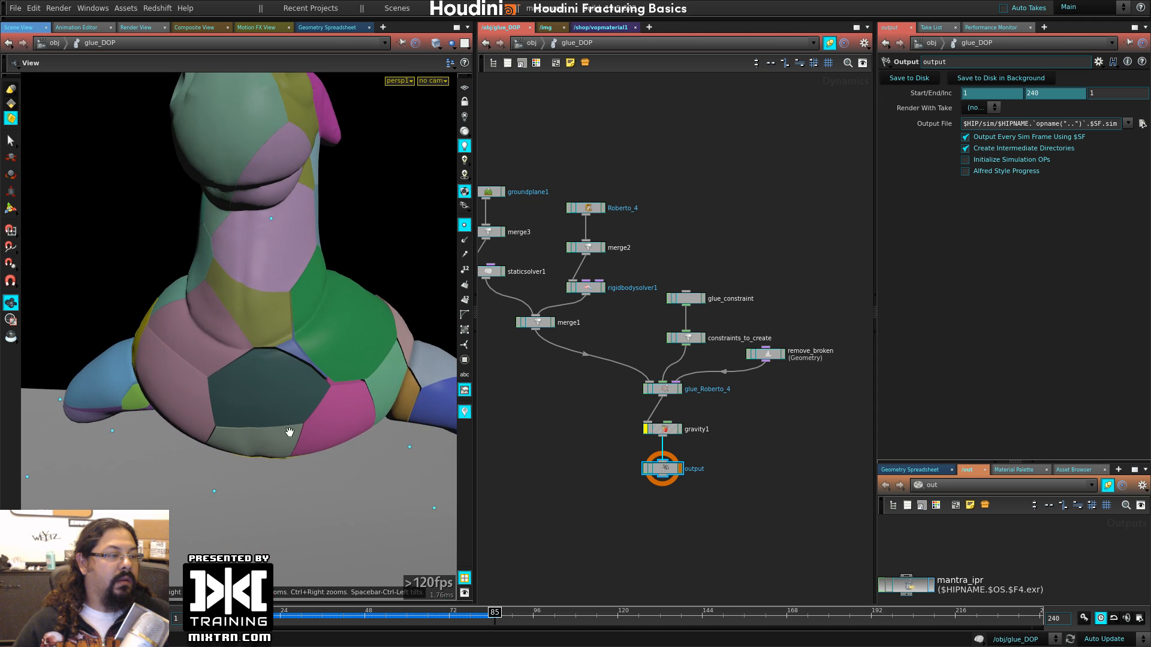
drag(289, 432, 257, 419)
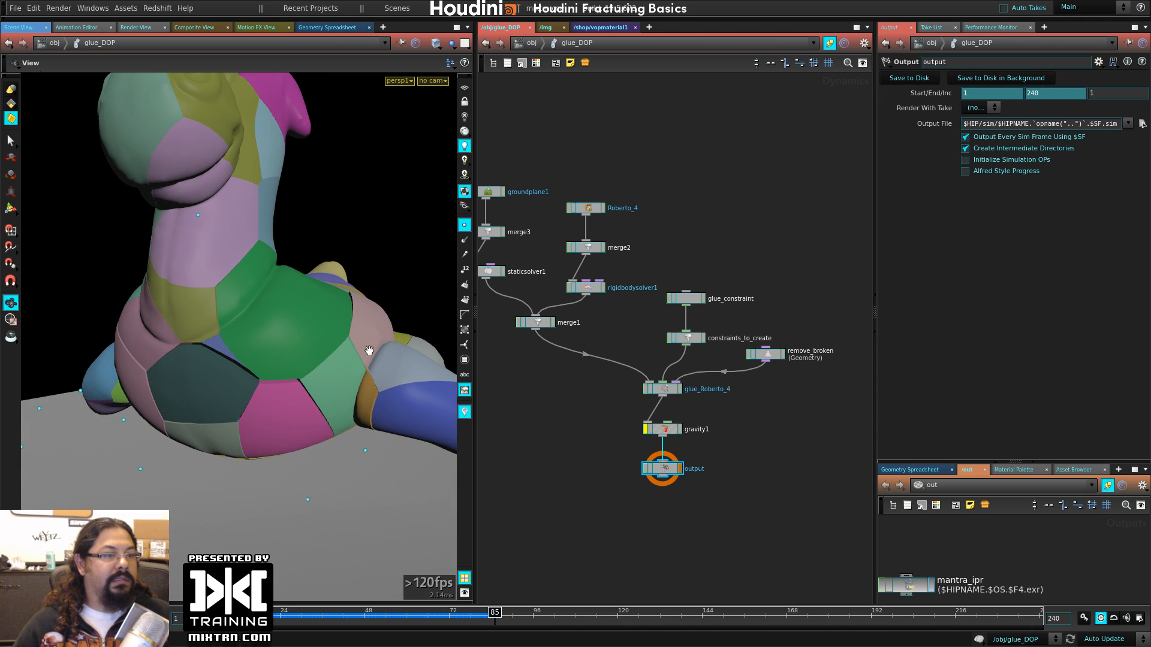
- Review the settings of the Roberto_4 packed object and the rigidbodysolver1 node in glue_DOP
click(594, 209)
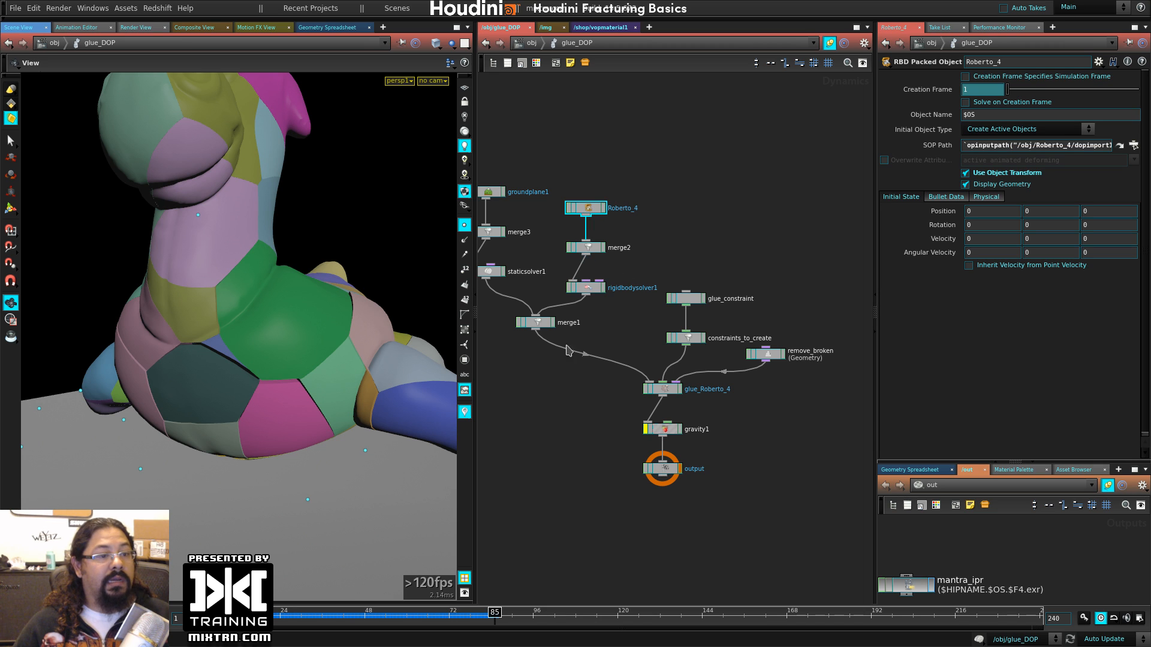
middle_drag(598, 320, 621, 304)
click(610, 277)
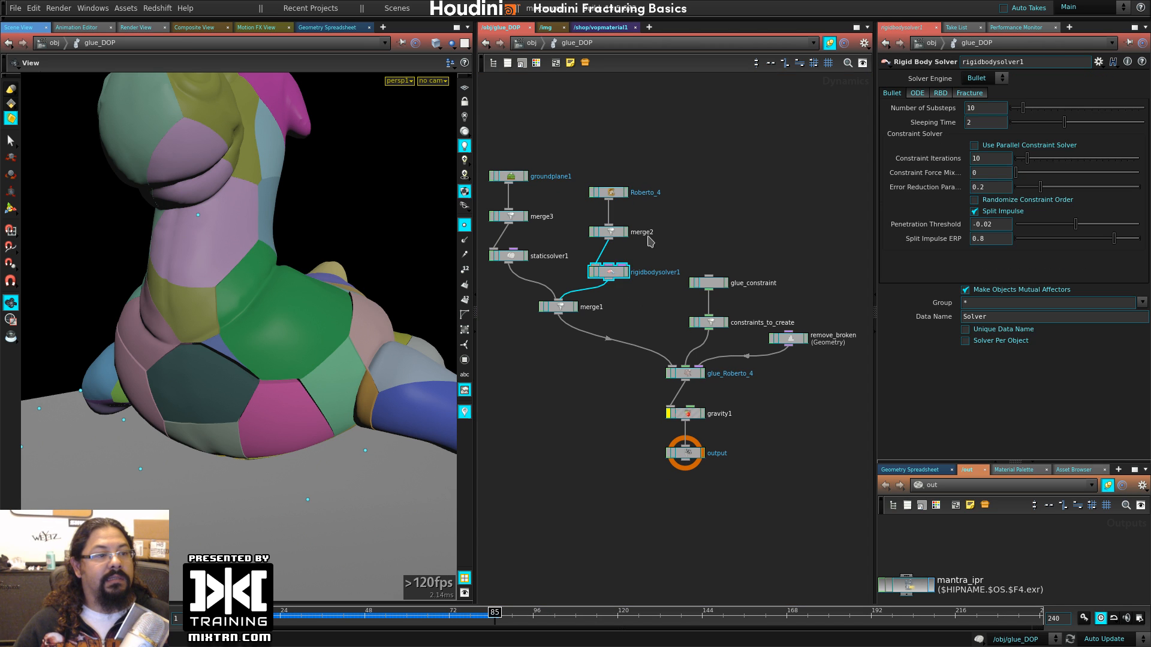
- Remove the bypass on gravity1 to rerun the simulation with gravity, and turn off the viewport visualizers
click(669, 416)
key(ctrl+Up)
key(Up)
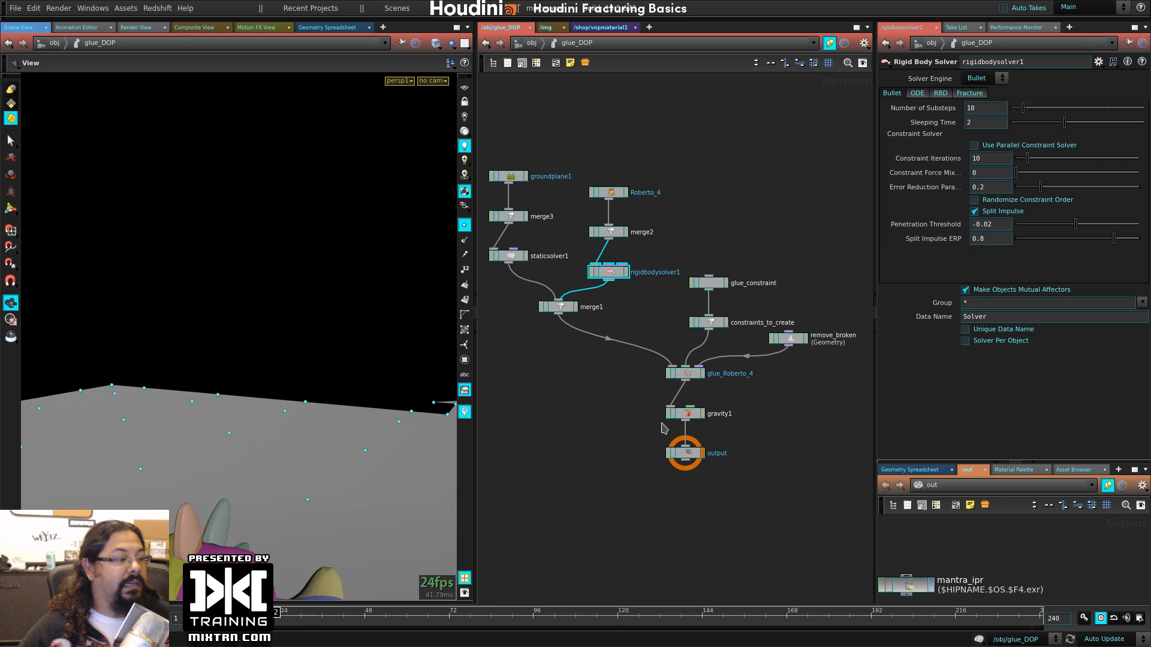
click(464, 412)
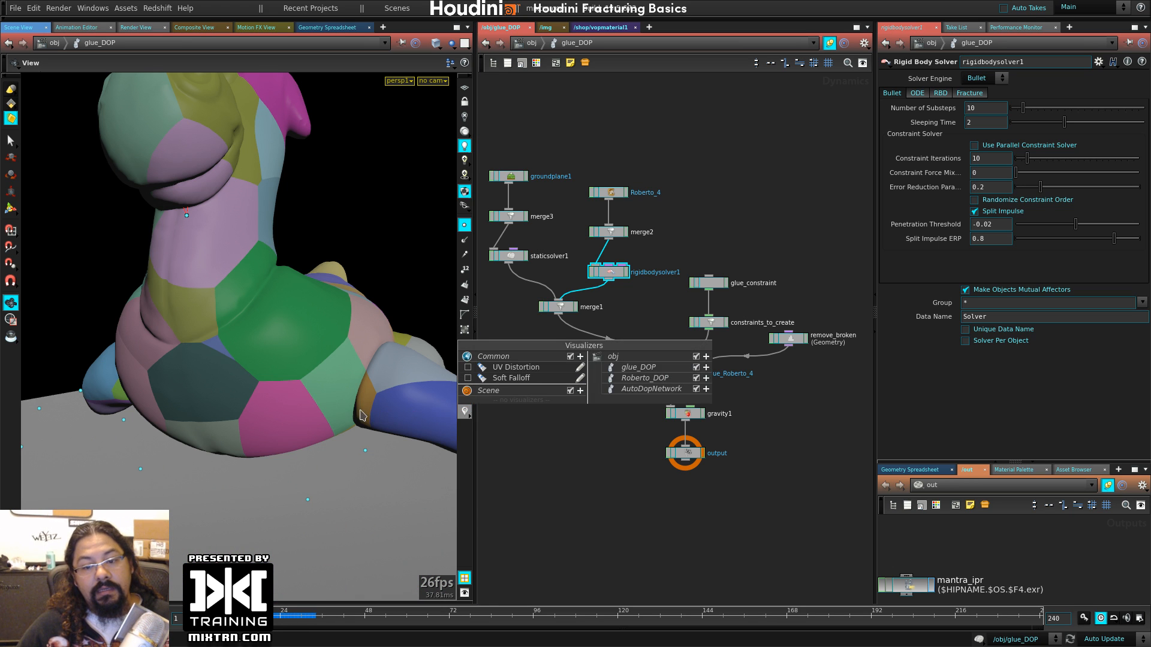
click(635, 455)
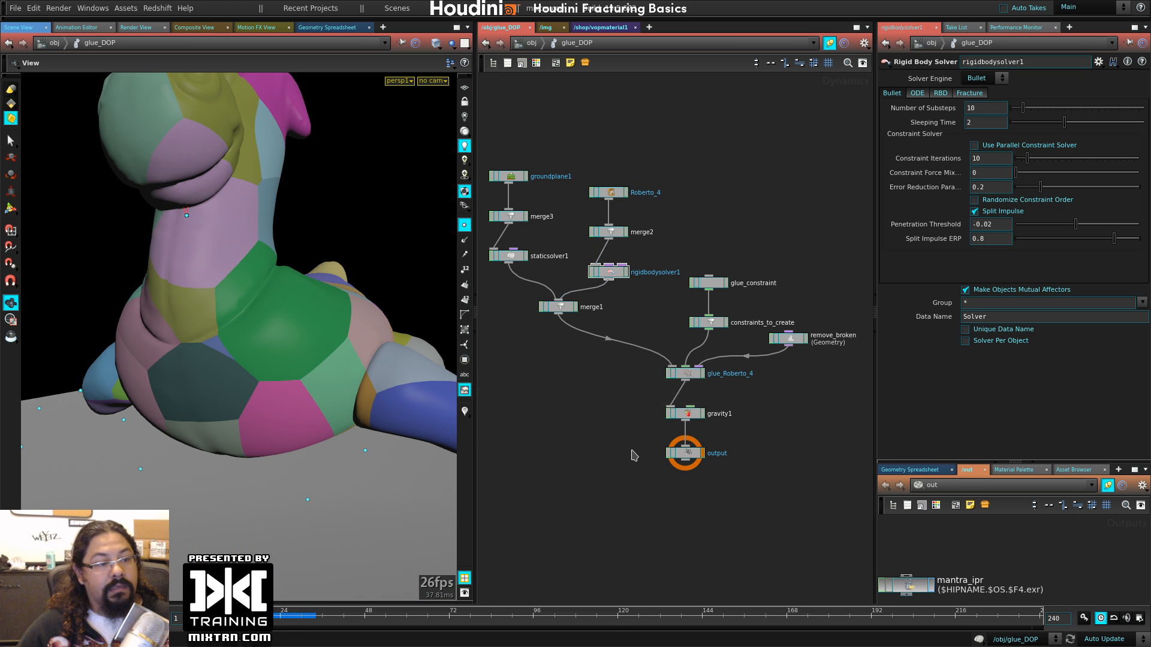
- Frame the whole toy above the ground and replay its fall from the first frame several times
right_drag(325, 408, 200, 424)
drag(200, 423, 322, 455)
middle_drag(322, 455, 304, 286)
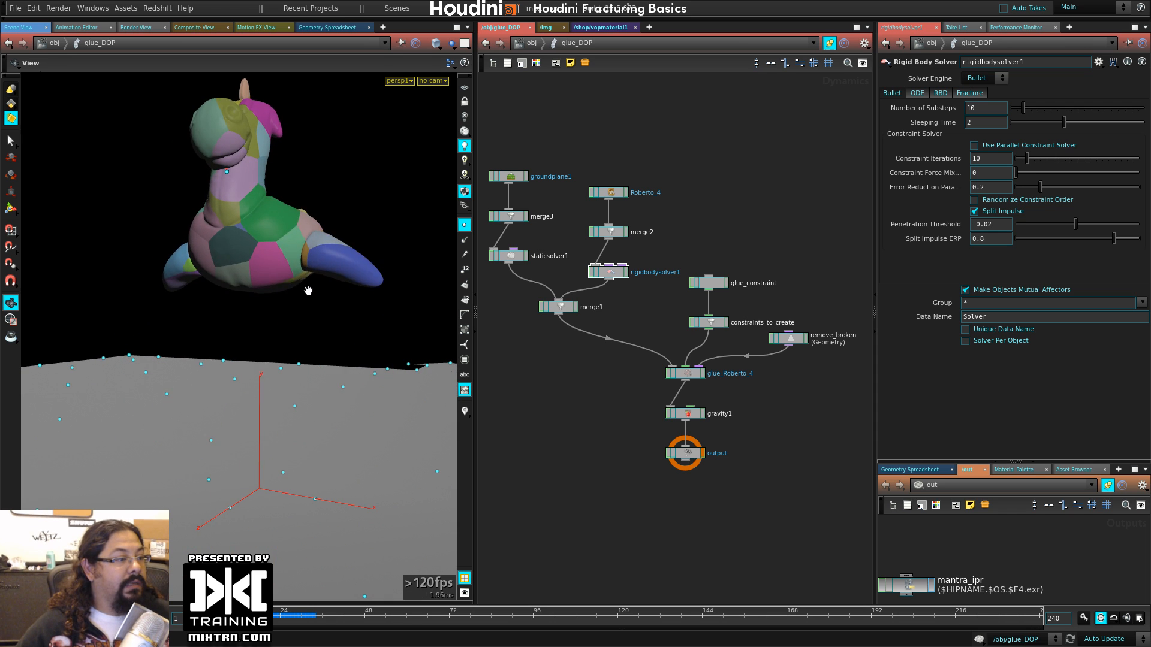
key(Up)
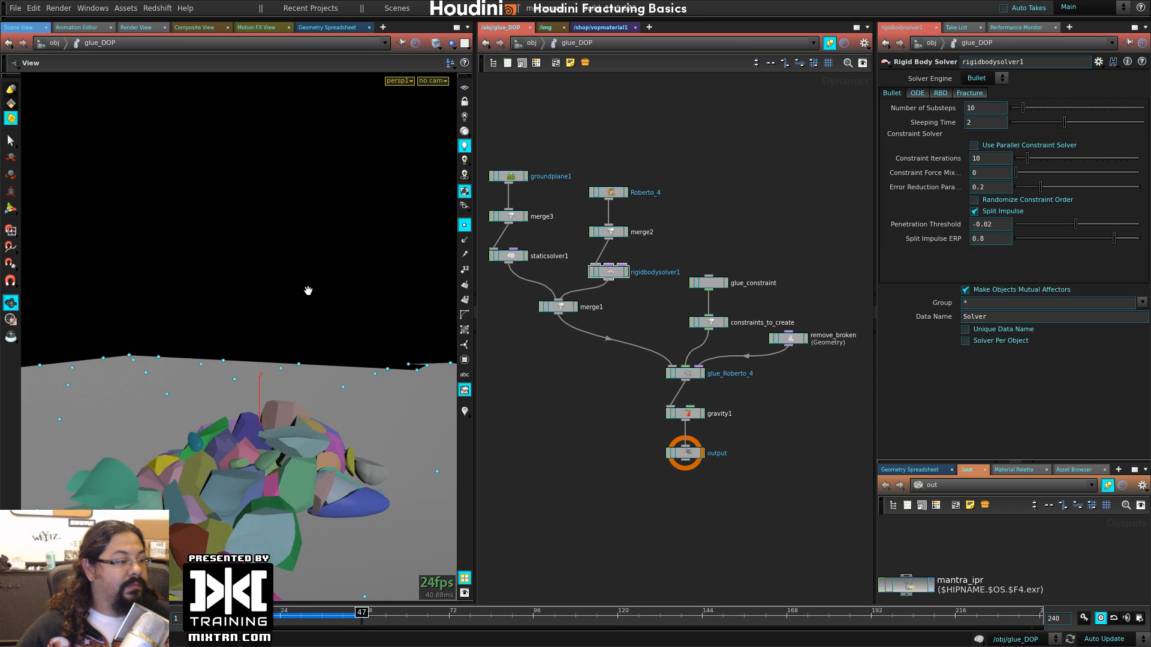
key(ctrl+Up)
key(Up)
key(ctrl+Up)
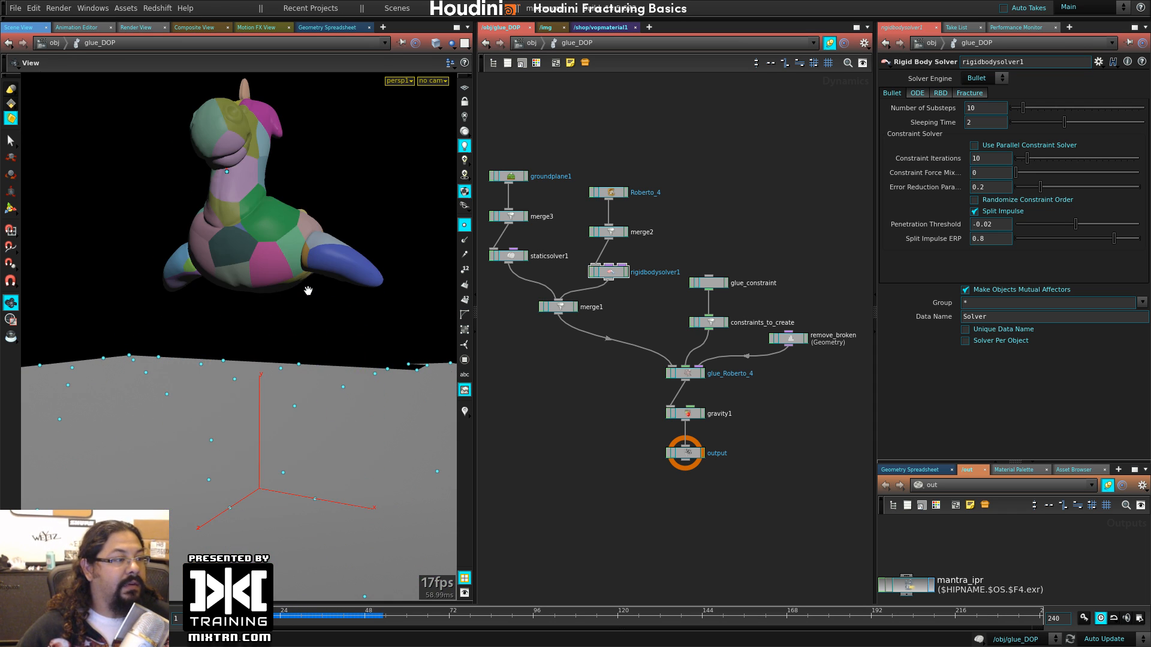
key(Up)
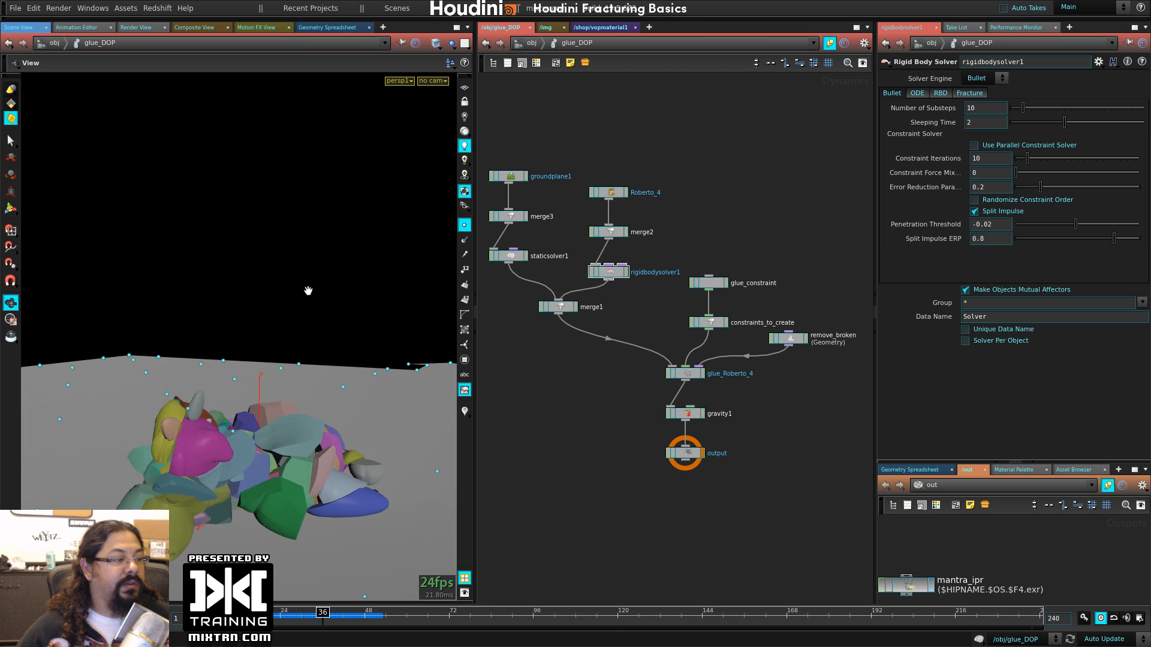
key(ctrl+Up)
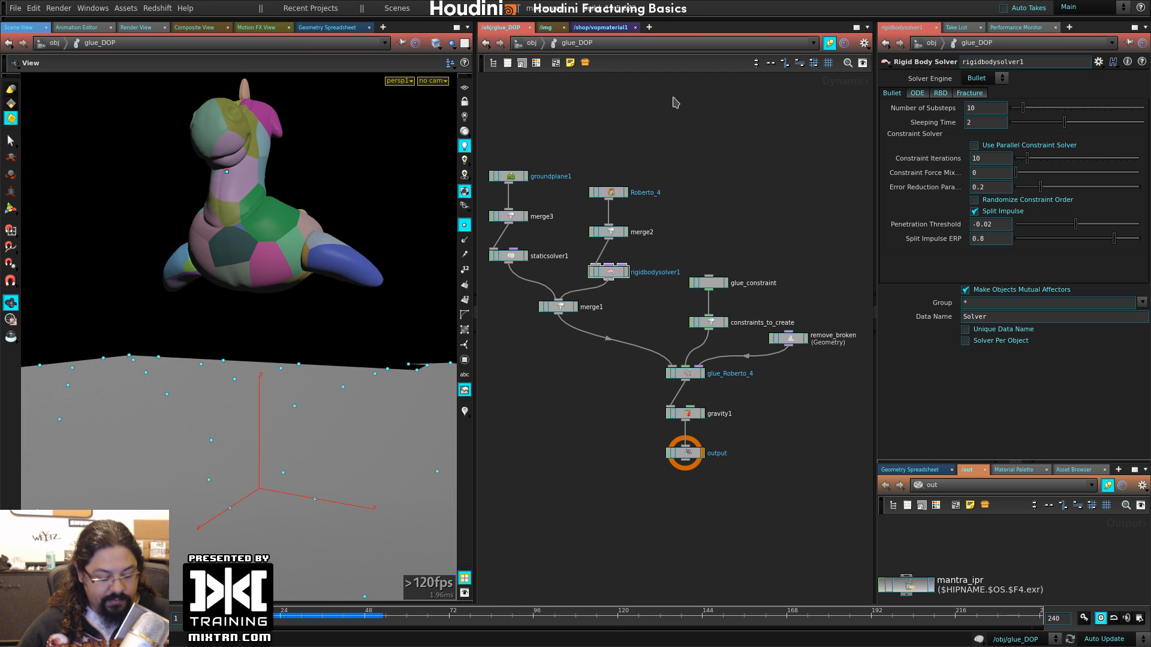
- In Roberto_4's delete1 node, delete the animation channels on the bounding sphere's size and set the size to 0.5 on all axes
key(u)
double_click(589, 279)
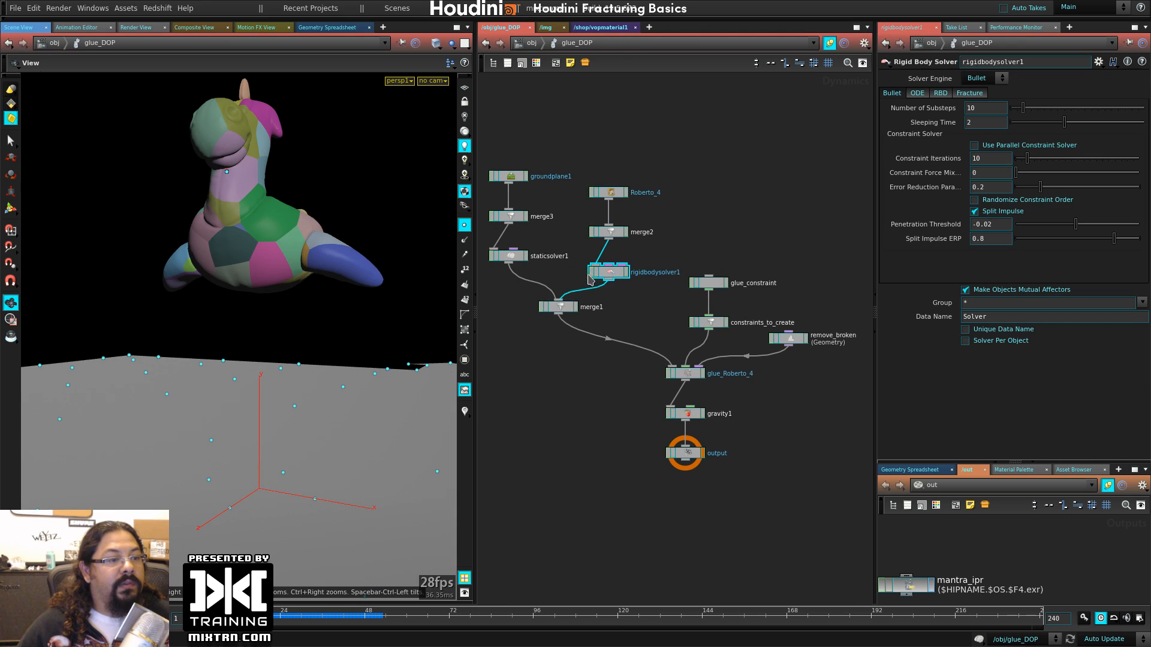
key(u)
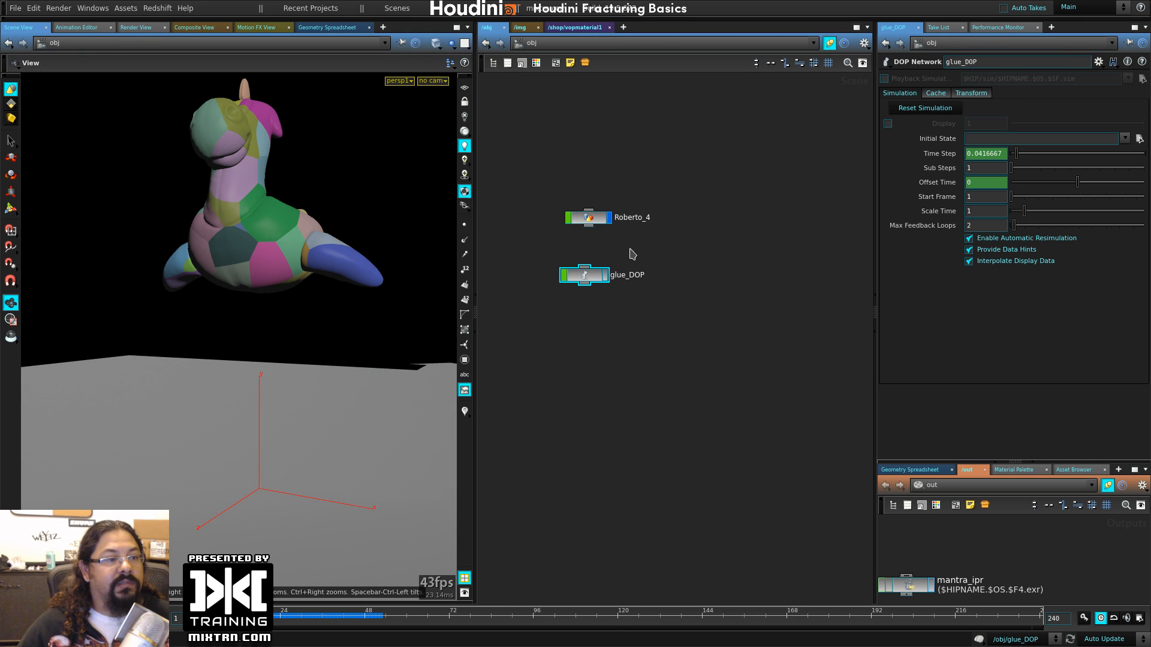
double_click(588, 218)
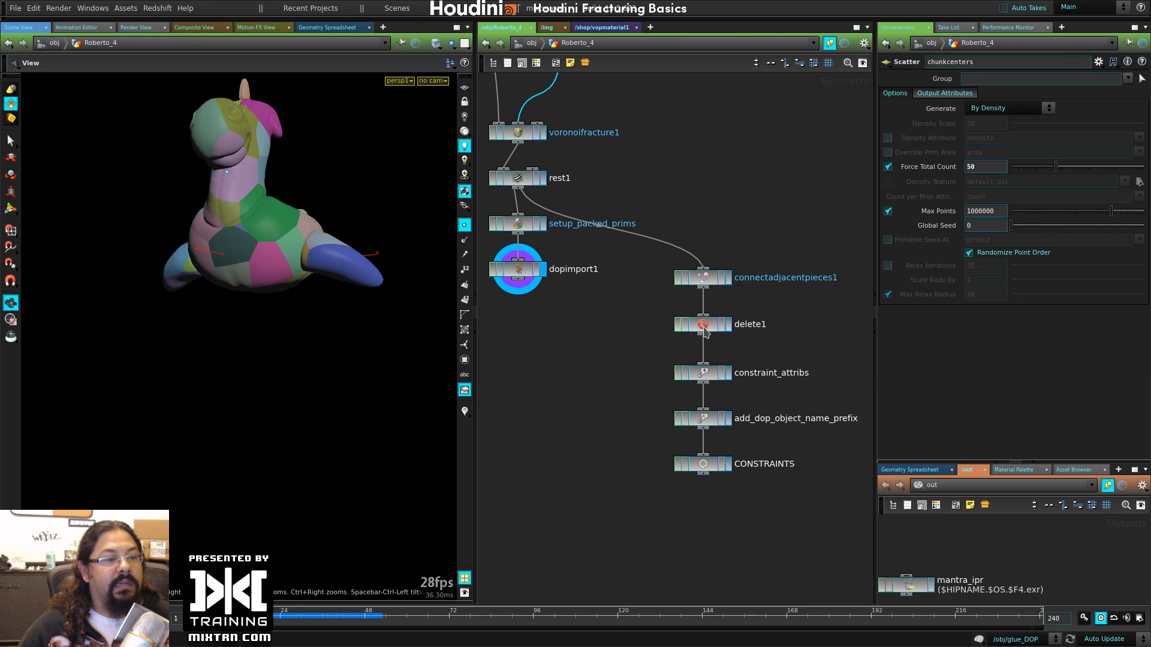
click(707, 329)
right_click(952, 184)
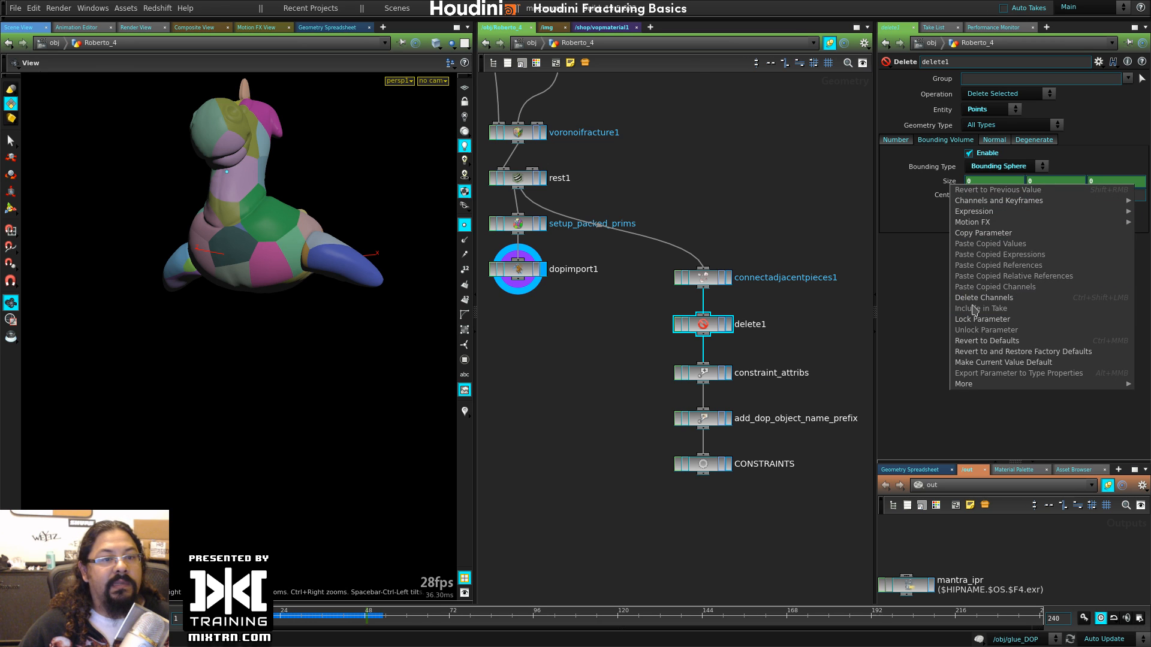
click(983, 299)
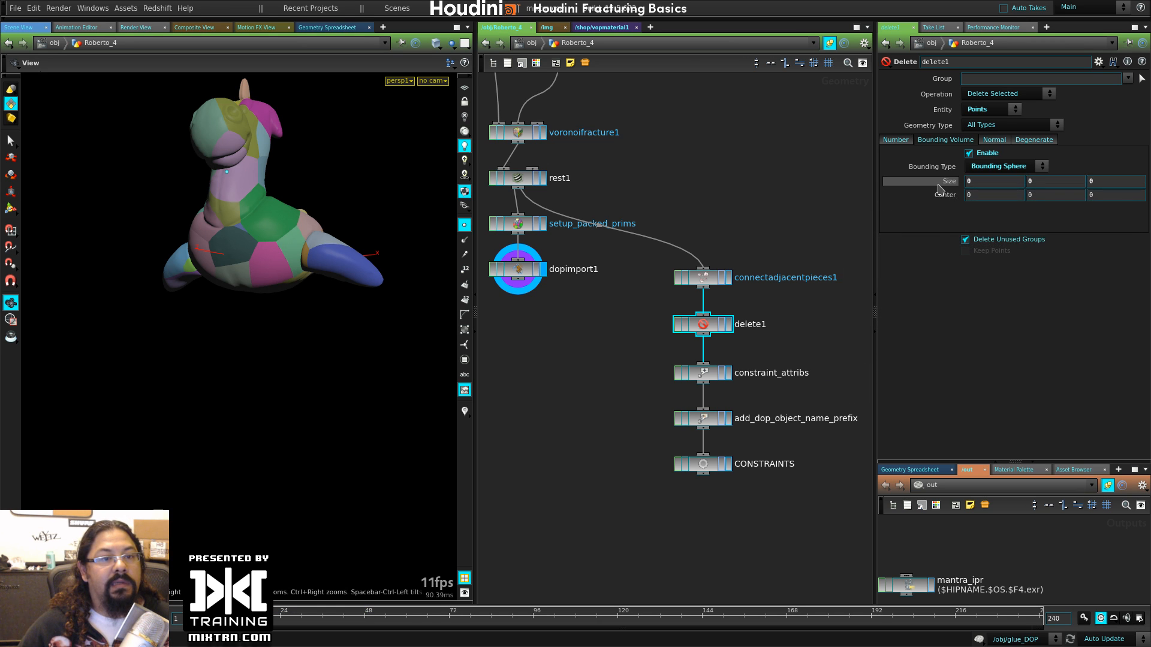
middle_drag(950, 186, 950, 187)
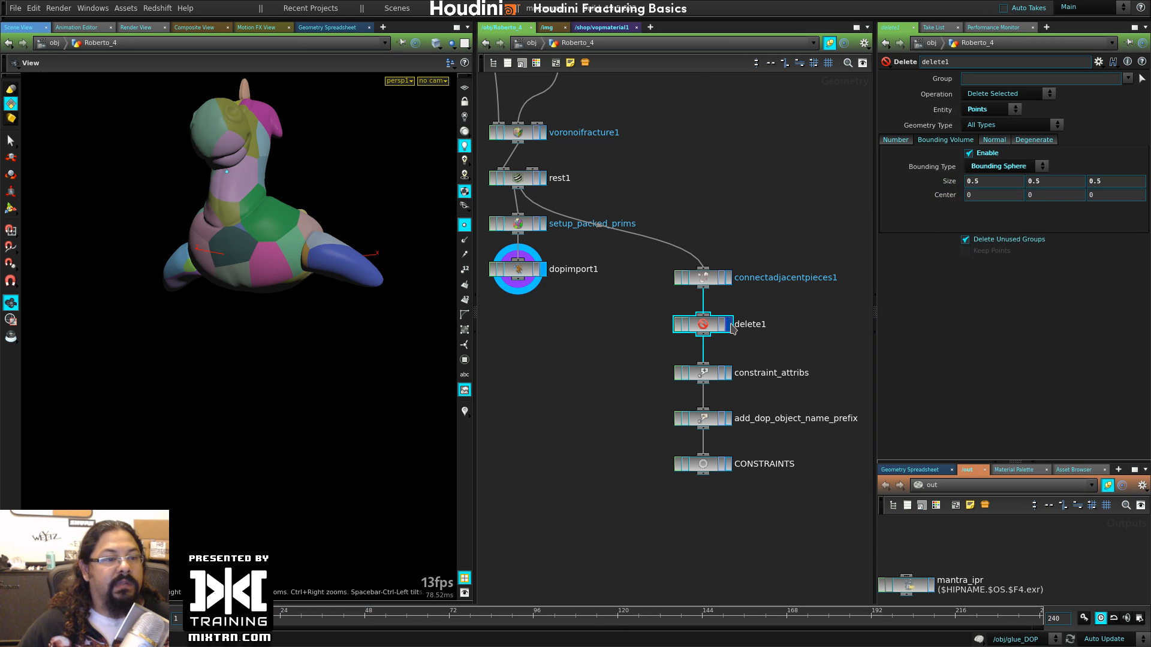
- Display delete1, enlarge its bounding sphere to 0.9 on all axes and move its center to X 0.447373
click(730, 324)
drag(316, 321, 283, 413)
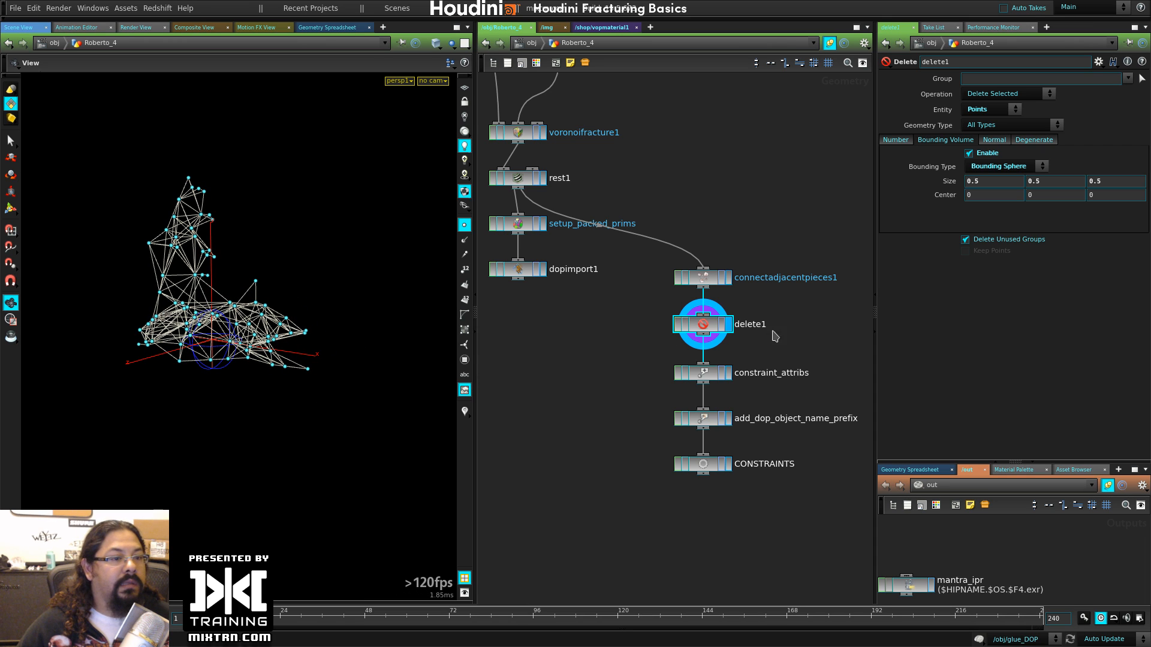
middle_drag(953, 184, 984, 186)
drag(264, 345, 310, 403)
key(Return)
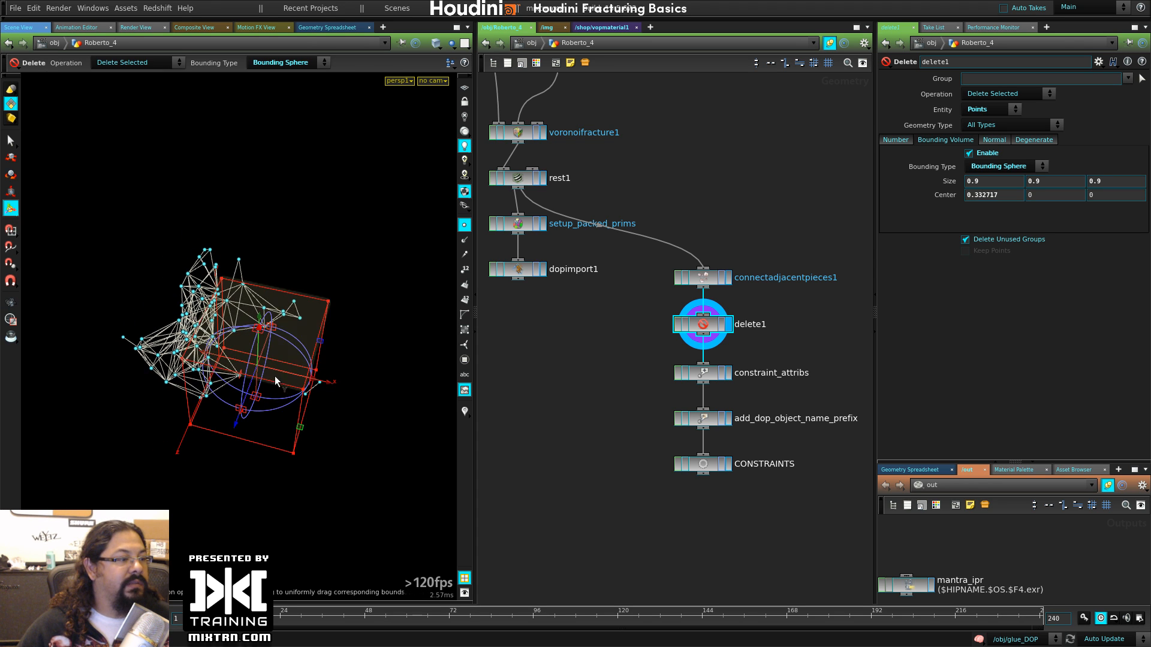
mouse_move(273, 369)
mouse_down()
mouse_move(286, 372)
mouse_move(238, 375)
mouse_move(264, 379)
mouse_up()
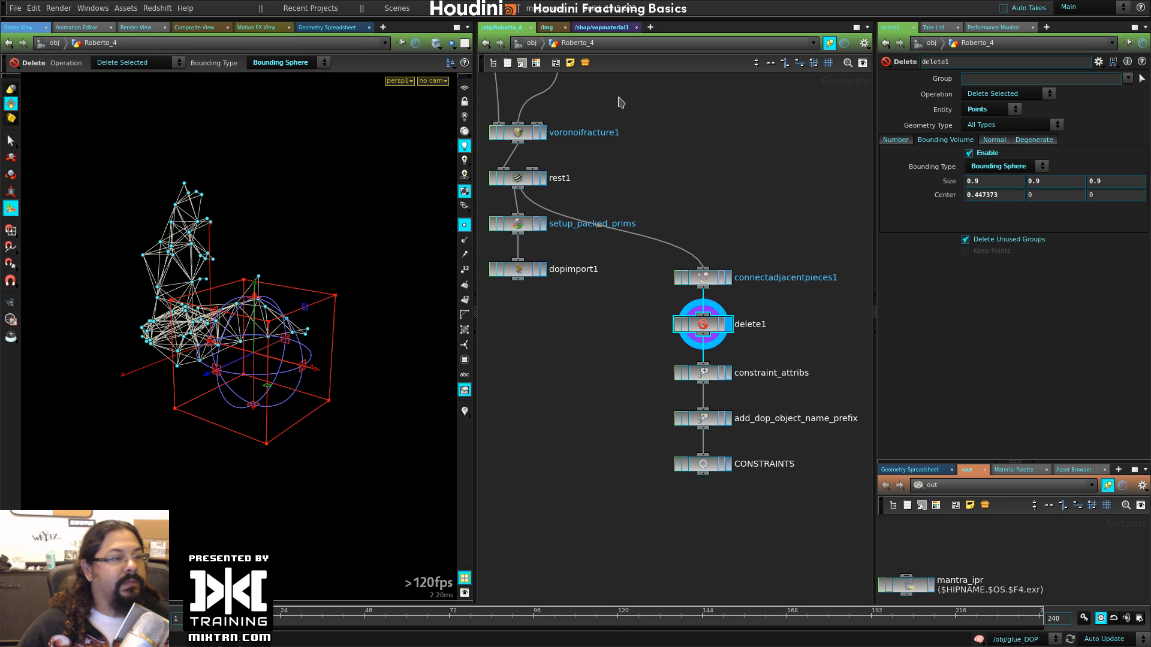
- Reopen glue_DOP, replay the simulation and inspect up close how the toy's rear breaks while its head stays glued
click(530, 43)
double_click(585, 277)
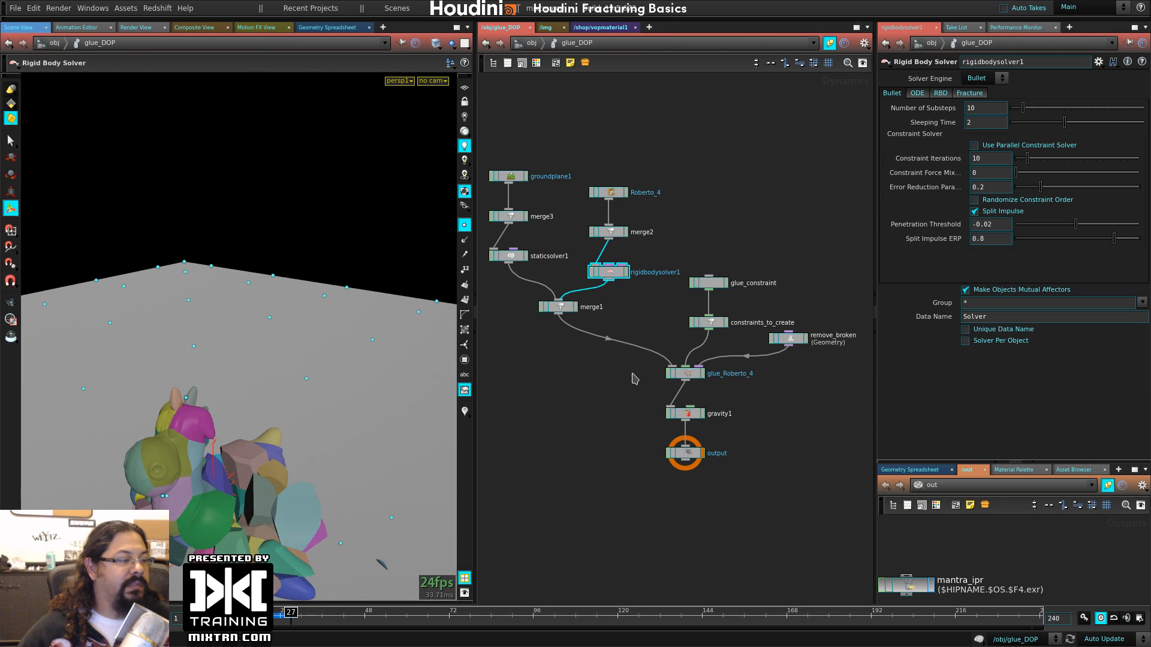
alt+drag(321, 389, 311, 352)
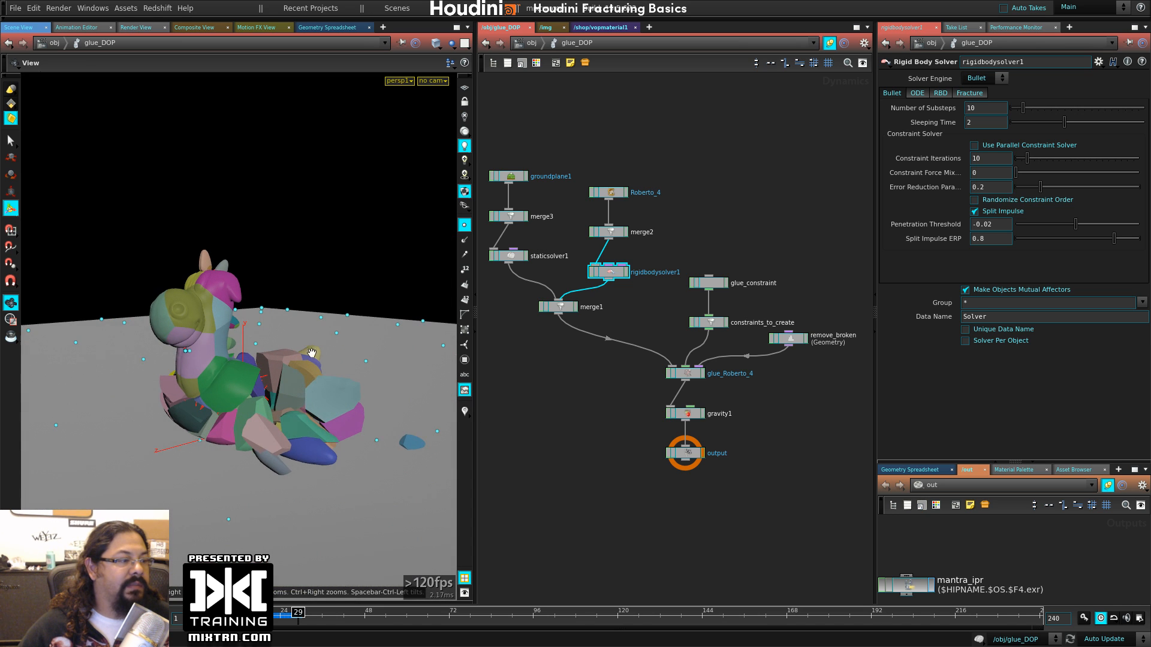
key(Up)
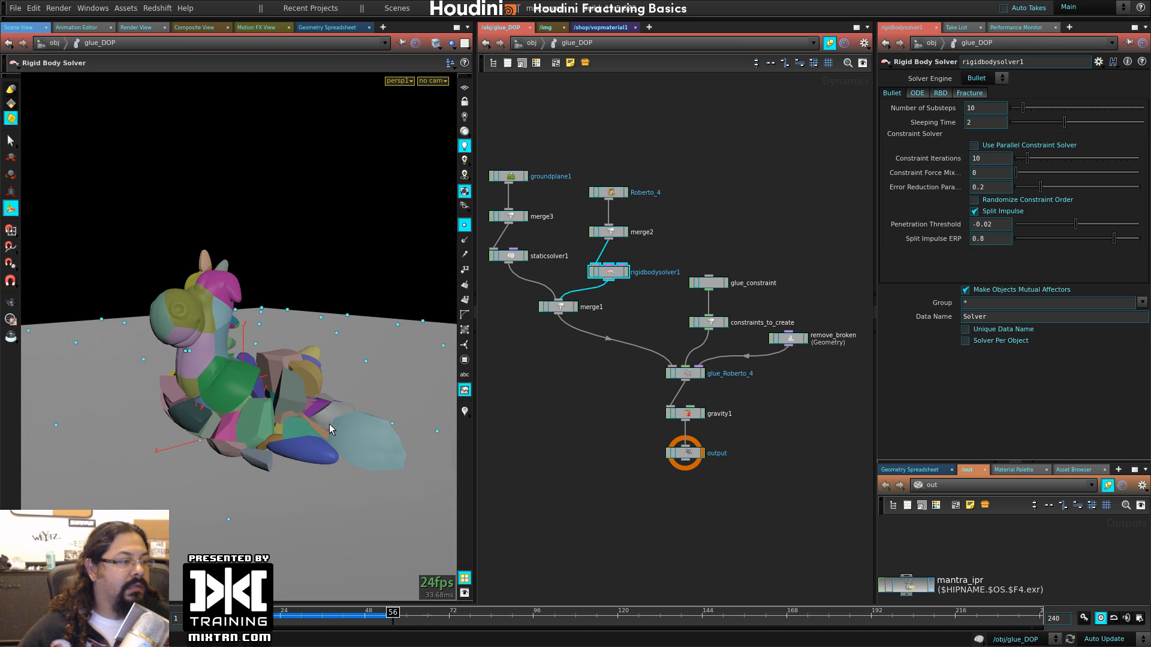
key(ctrl+Up)
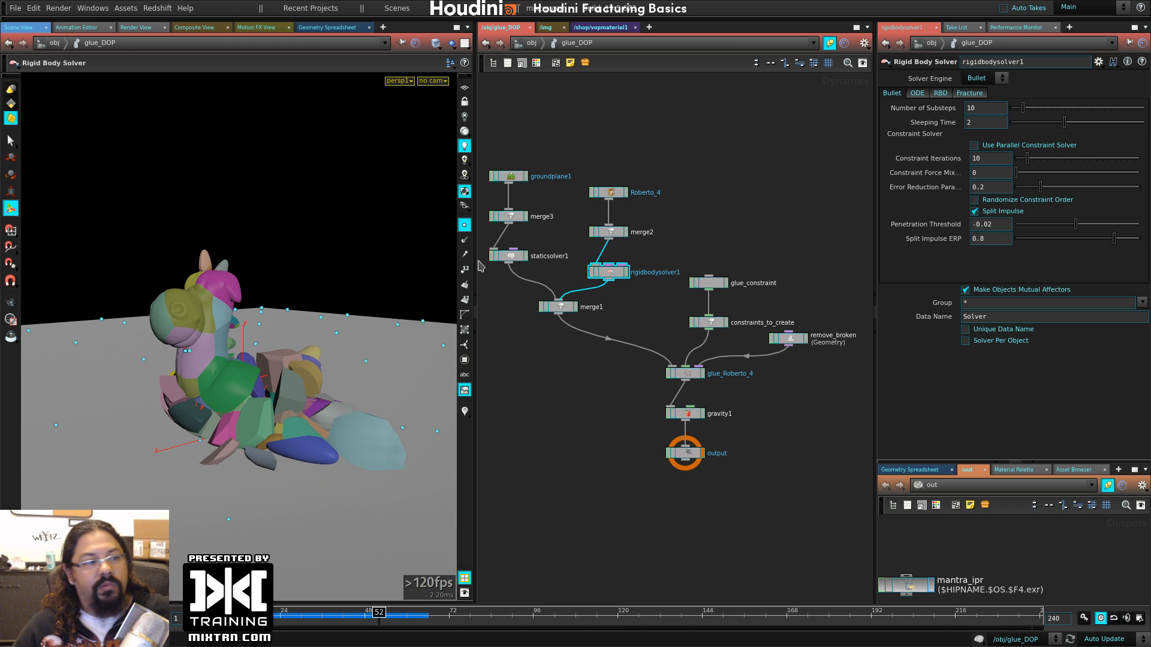
alt+drag(304, 364, 221, 406)
alt+right_drag(221, 406, 312, 311)
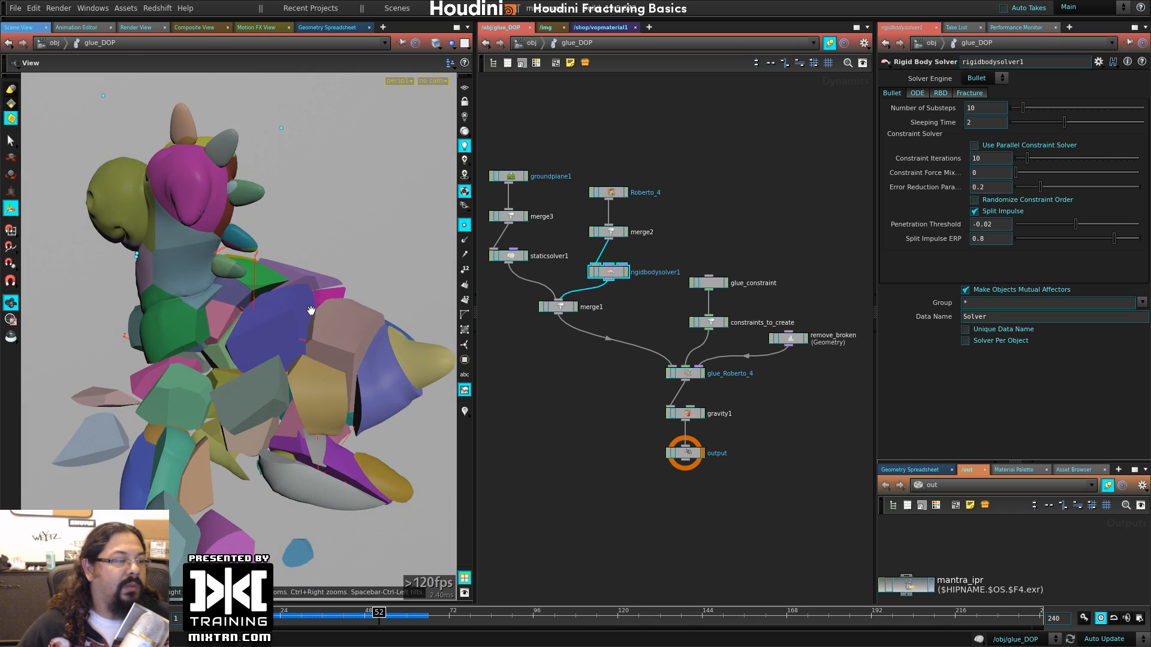
- Display the dopimport1 node inside Roberto_4 and return to the object level
alt+drag(312, 311, 362, 341)
alt+right_drag(362, 341, 422, 220)
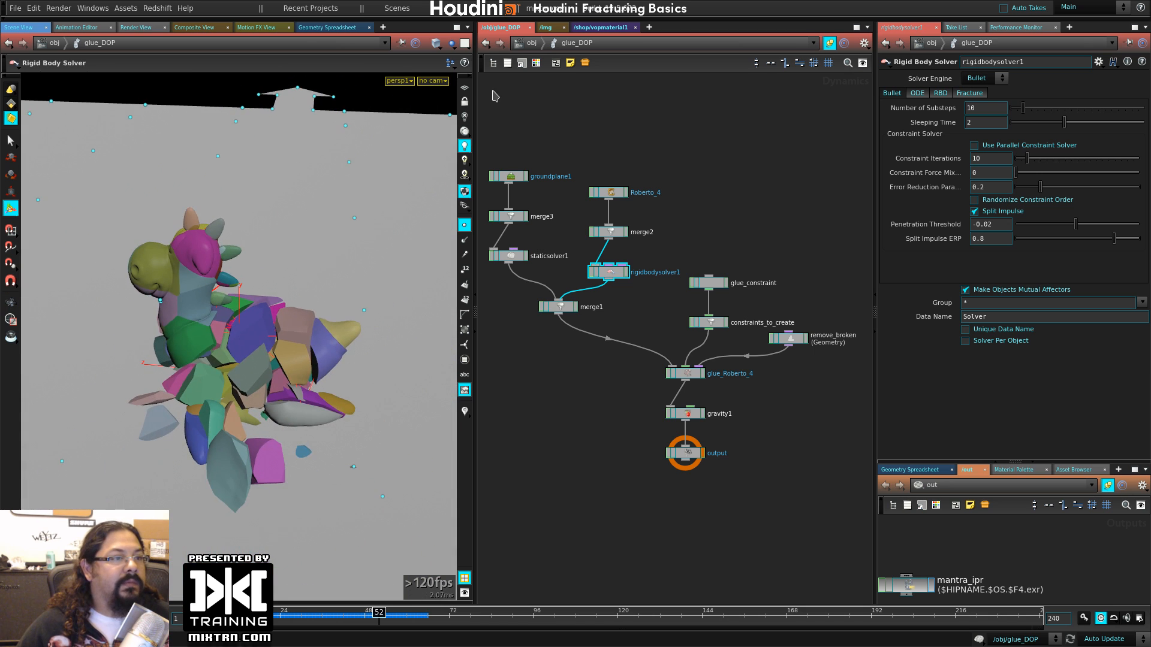
click(530, 43)
double_click(592, 223)
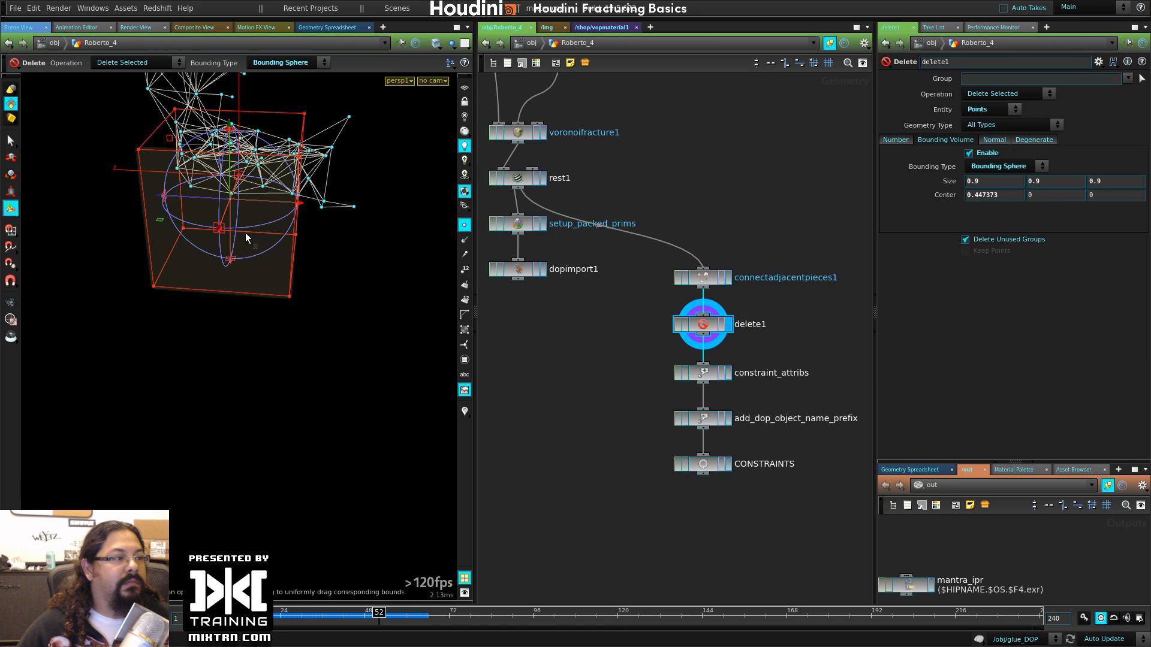
click(648, 407)
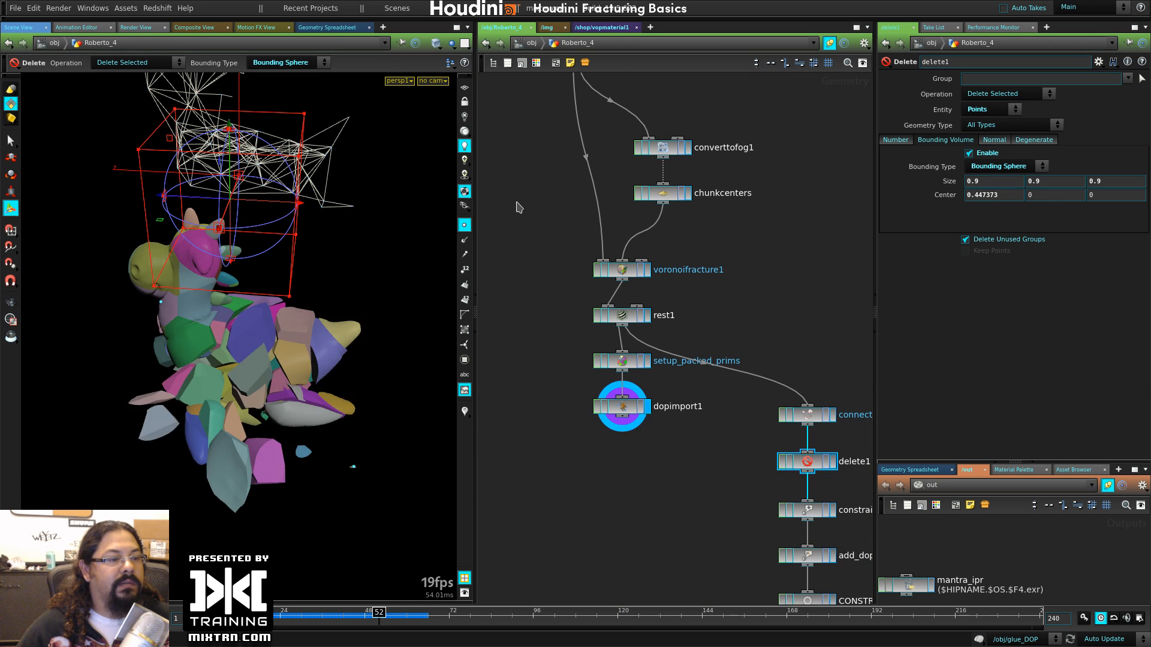
click(532, 44)
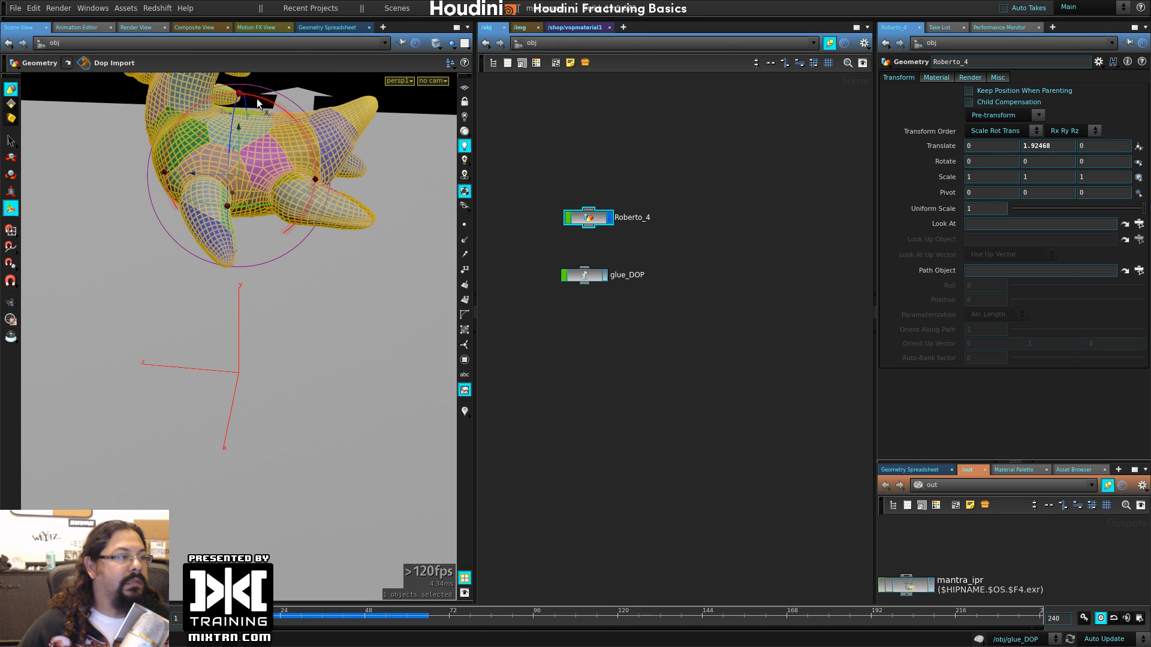
- Rotate the Roberto_4 object to about 106.413 degrees on X and play the simulation from the first frame
drag(280, 106, 118, 138)
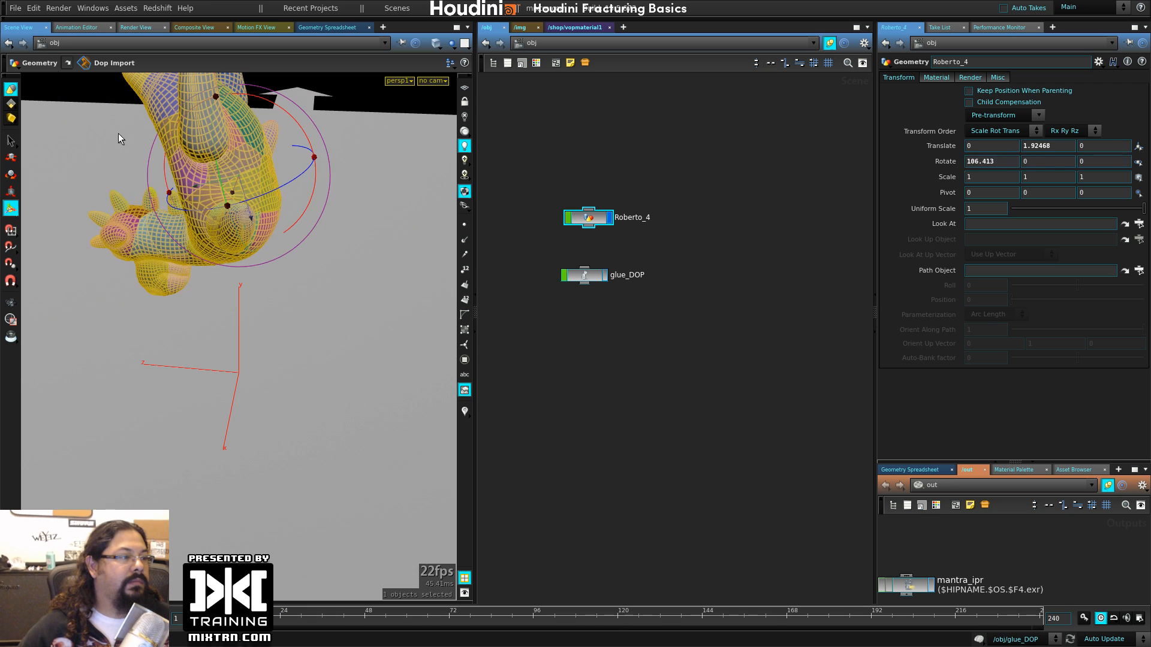
key(Up)
key(Up)
alt+drag(263, 342, 243, 392)
key(Up)
click(636, 414)
key(ctrl+Up)
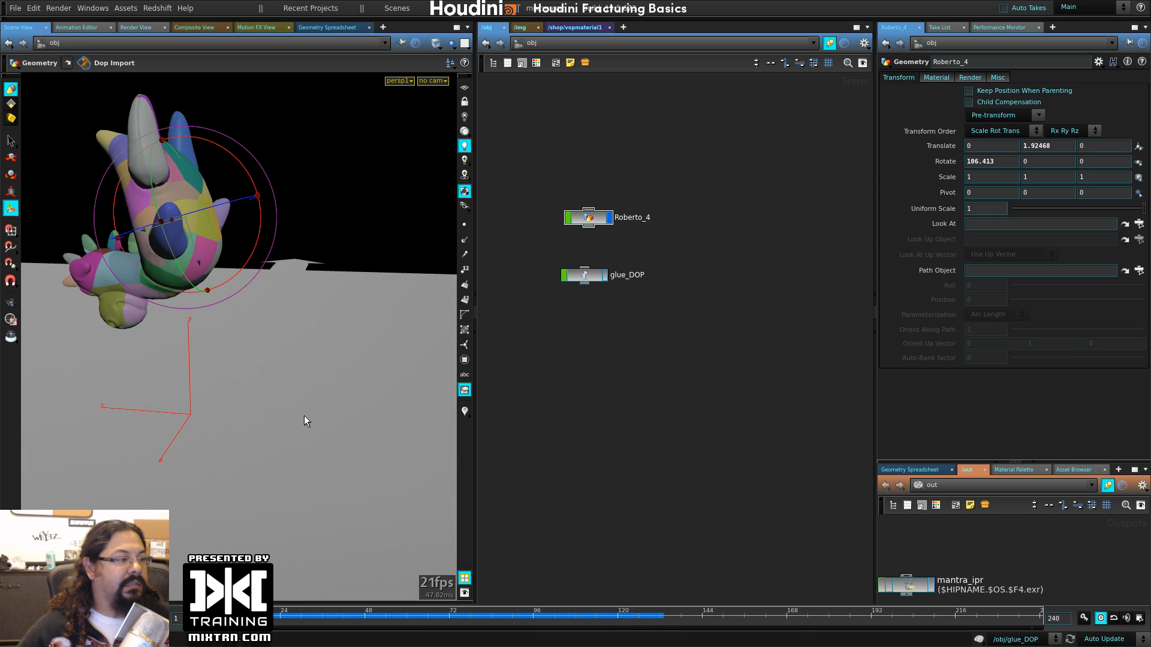
key(Up)
key(Up)
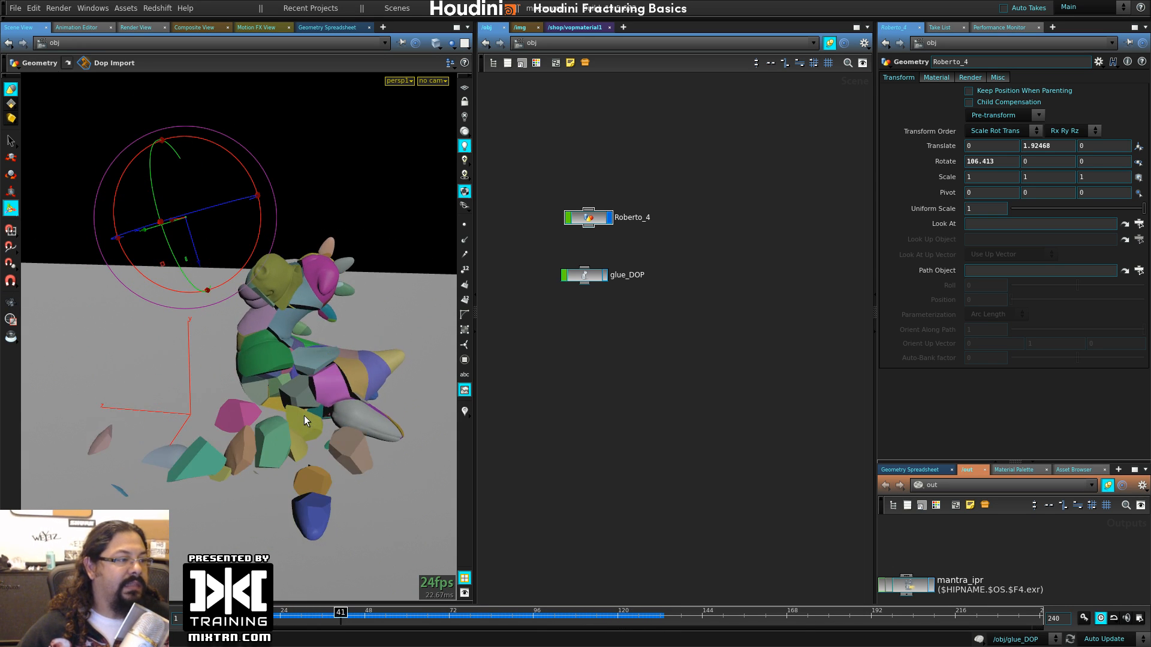
- Replay the rotated toy's fall from the first frame and examine from the side and front which pieces break off
alt+drag(243, 368, 342, 359)
alt+drag(171, 356, 243, 211)
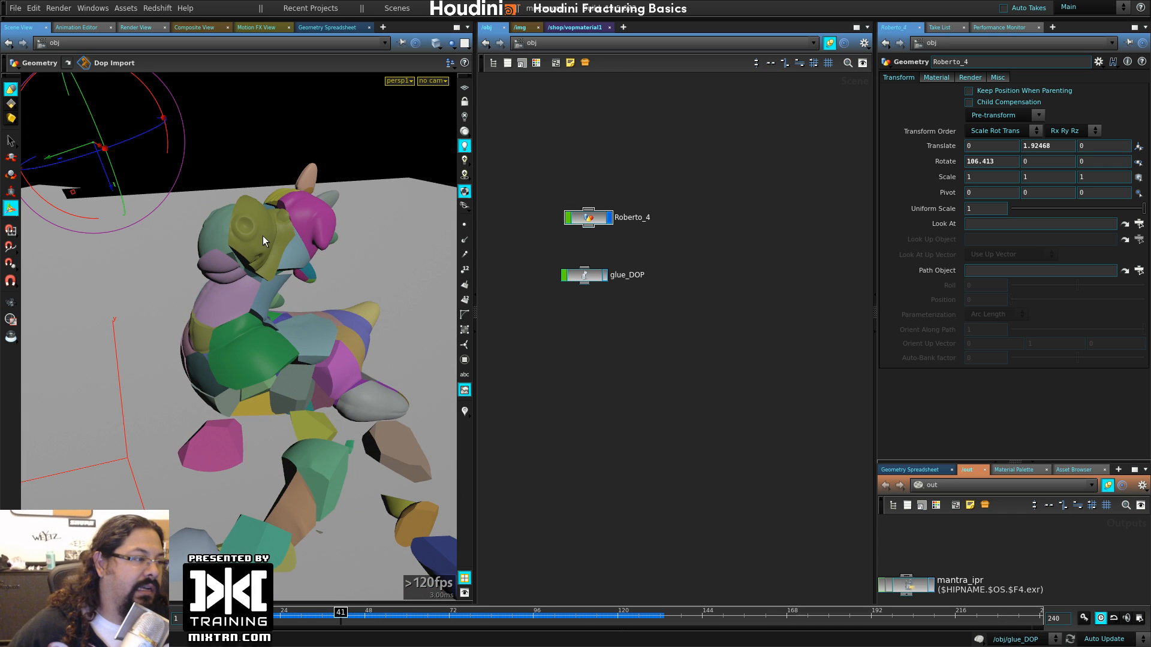
key(ctrl+Up)
key(Up)
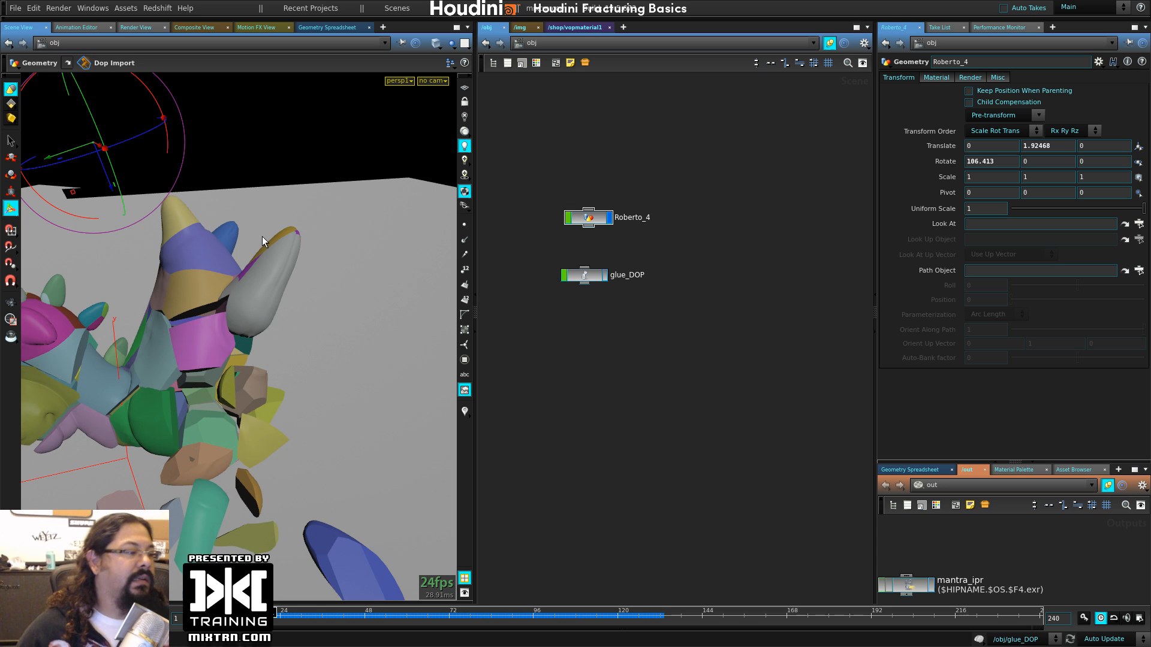
alt+right_drag(292, 392, 213, 412)
alt+drag(214, 411, 375, 345)
alt+right_drag(375, 345, 350, 337)
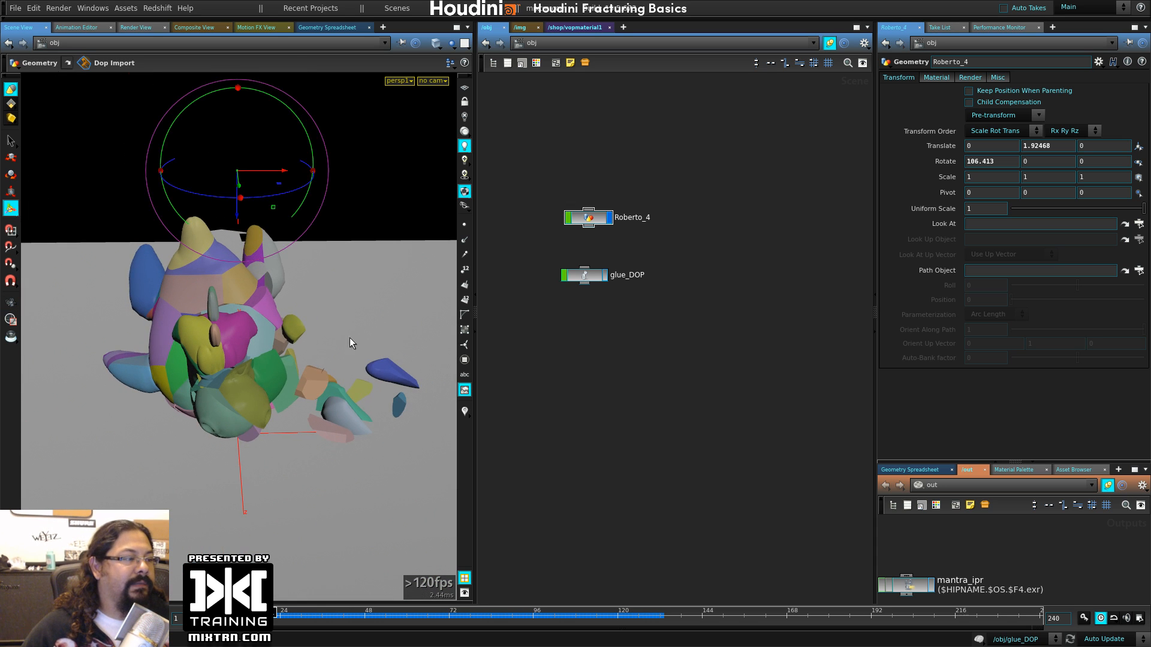
key(ctrl+Up)
key(Up)
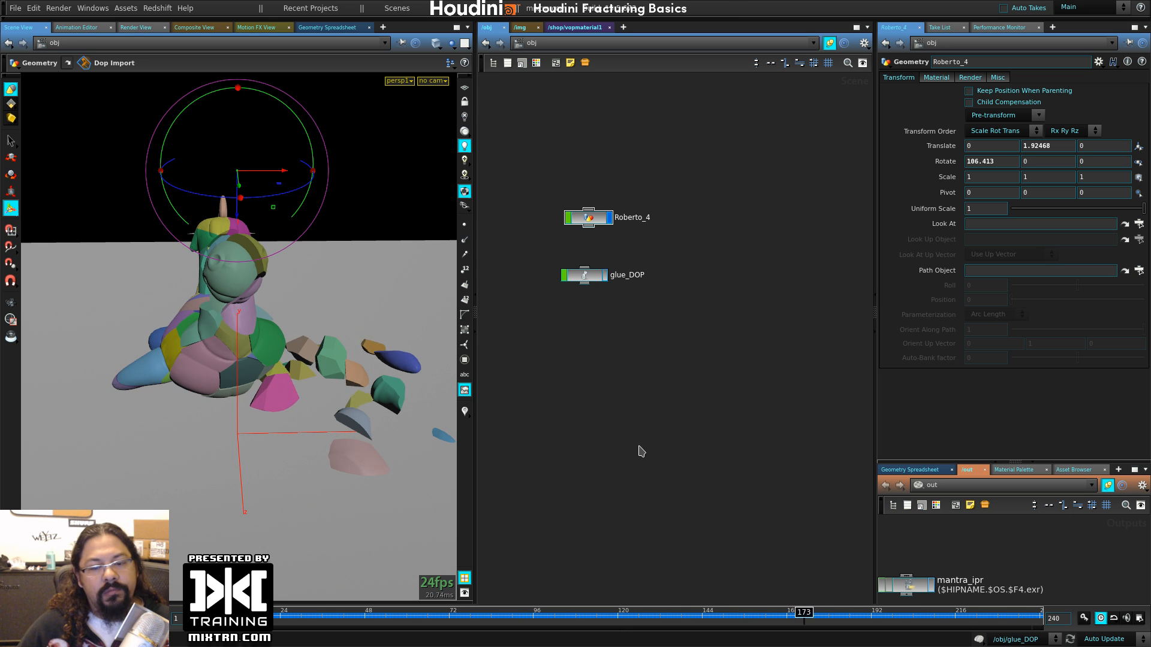
key(Up)
key(ctrl+Up)
key(Up)
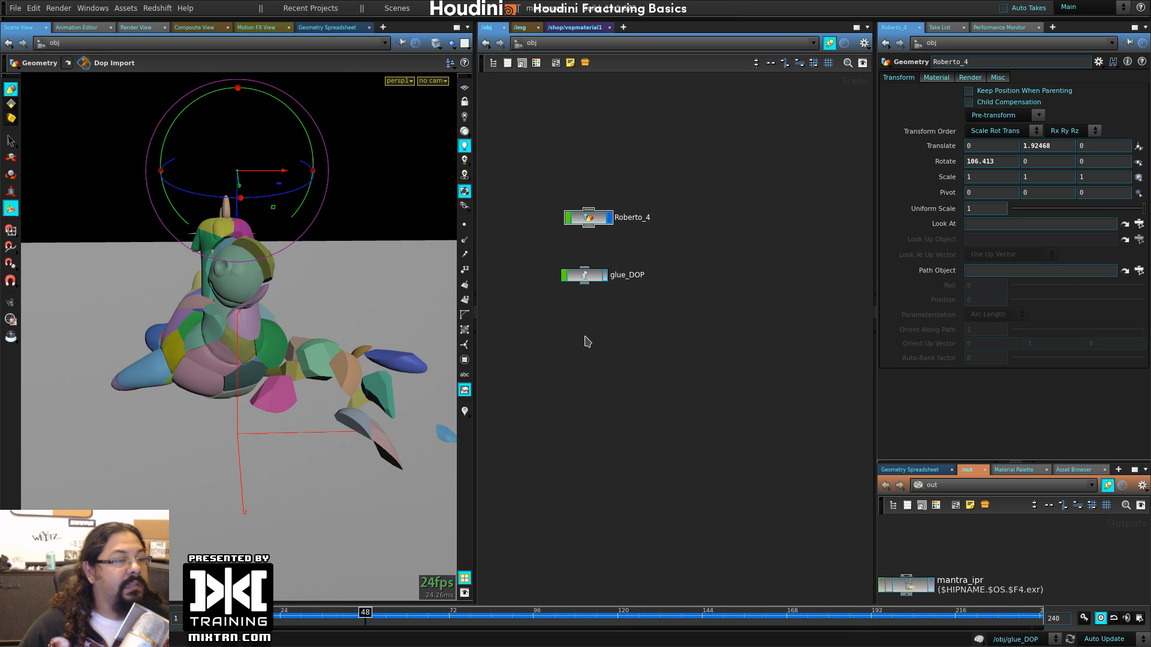
- Show all object nodes in the network overview and widen the scene view beside it
scroll(587, 342, down, 3)
scroll(659, 395, down, 3)
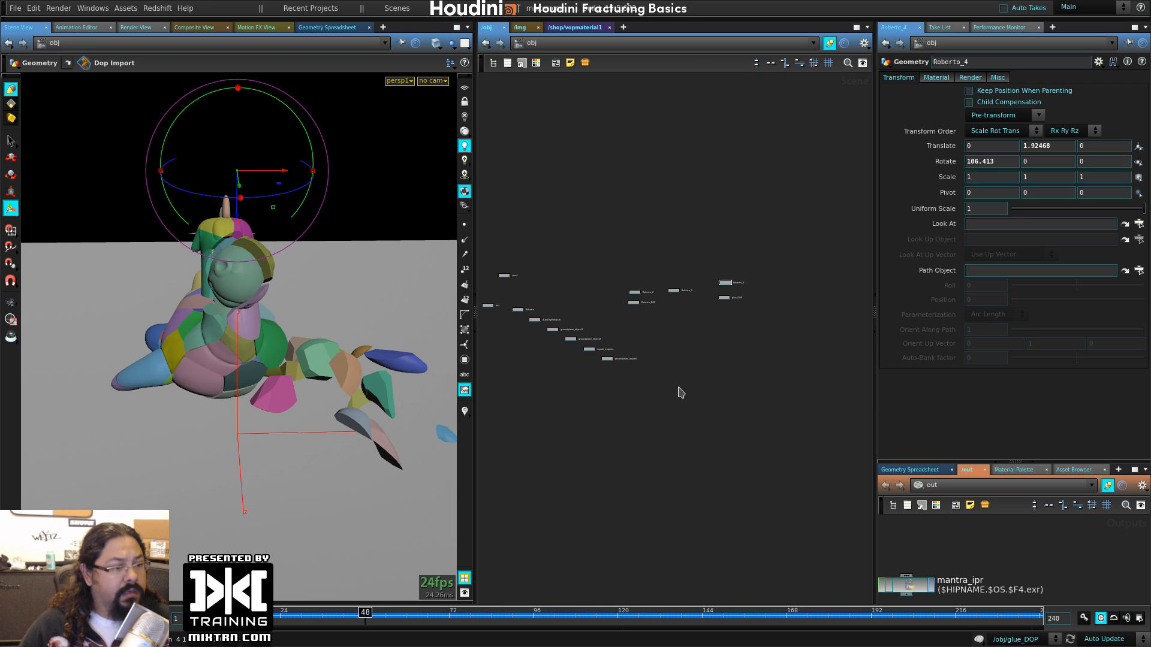
alt+drag(322, 406, 244, 411)
alt+middle_drag(244, 411, 339, 418)
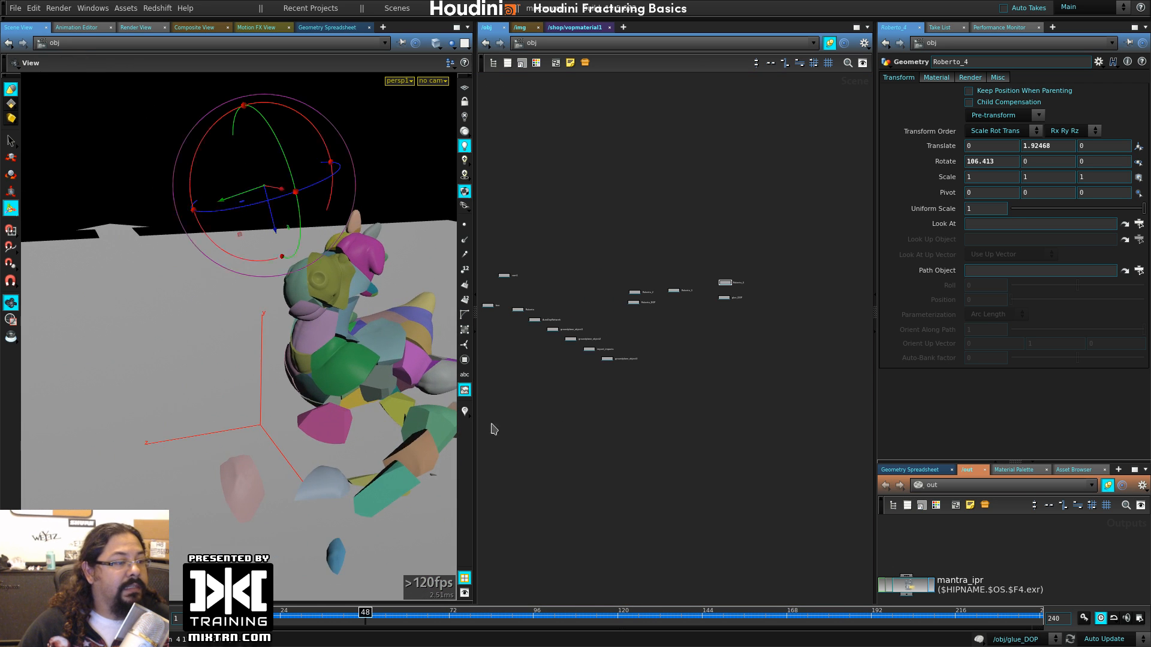
drag(476, 449, 574, 444)
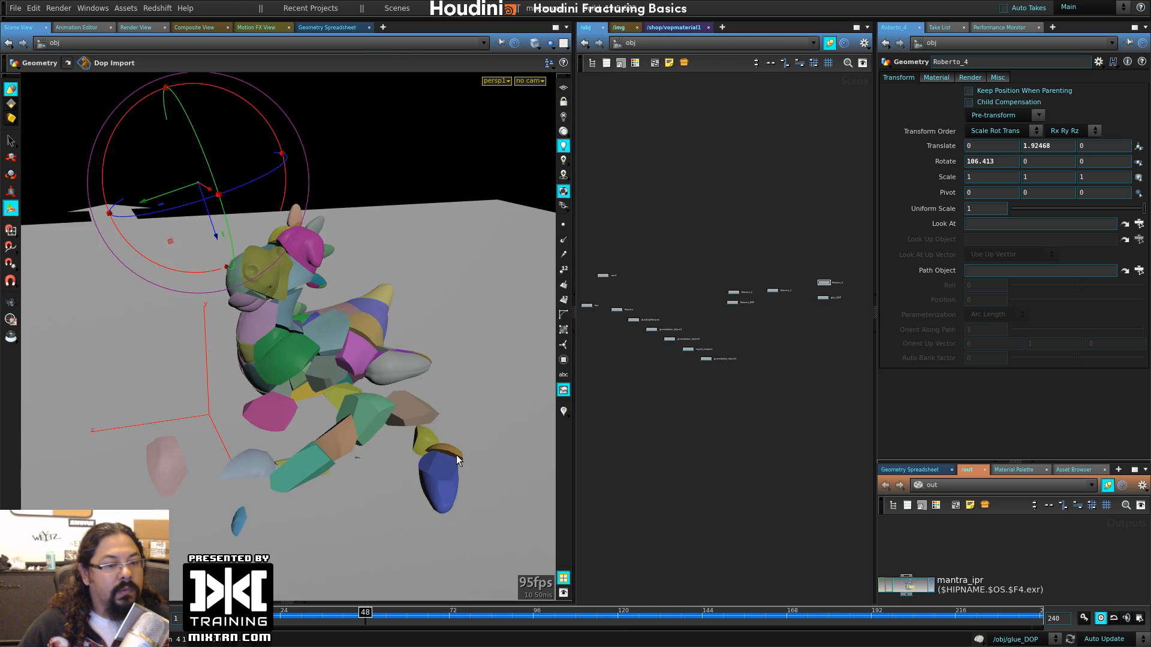
- Examine the toy's detached pieces up close and replay the impact from the first frame
alt+right_drag(324, 458, 259, 458)
alt+drag(259, 458, 230, 456)
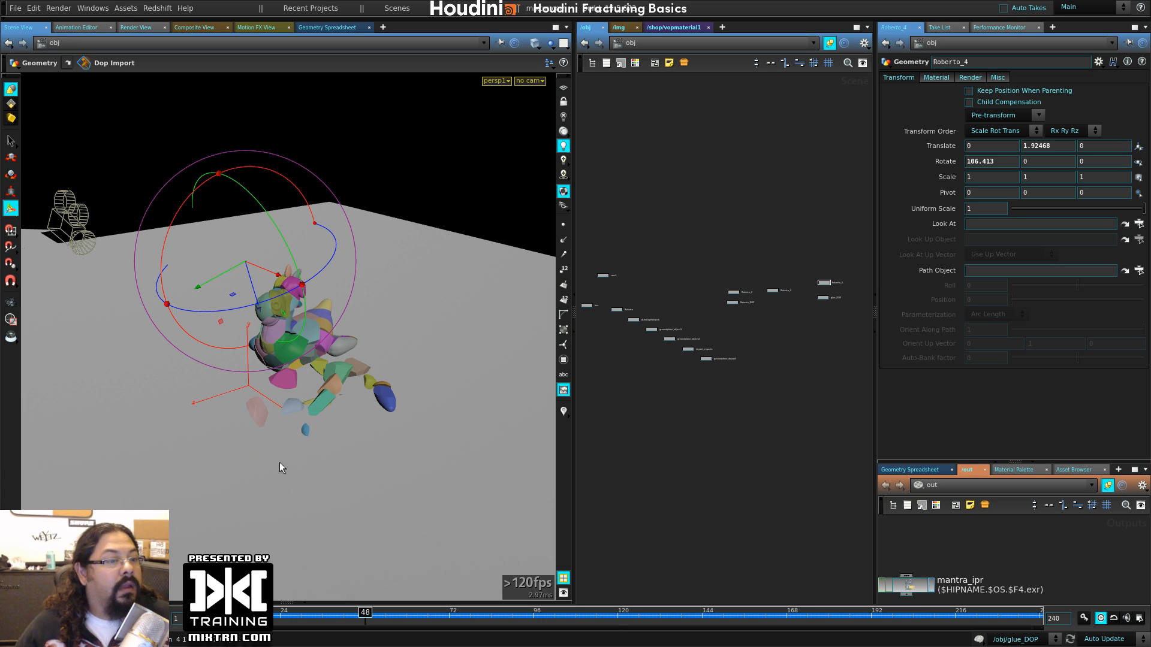
alt+right_drag(304, 416, 347, 401)
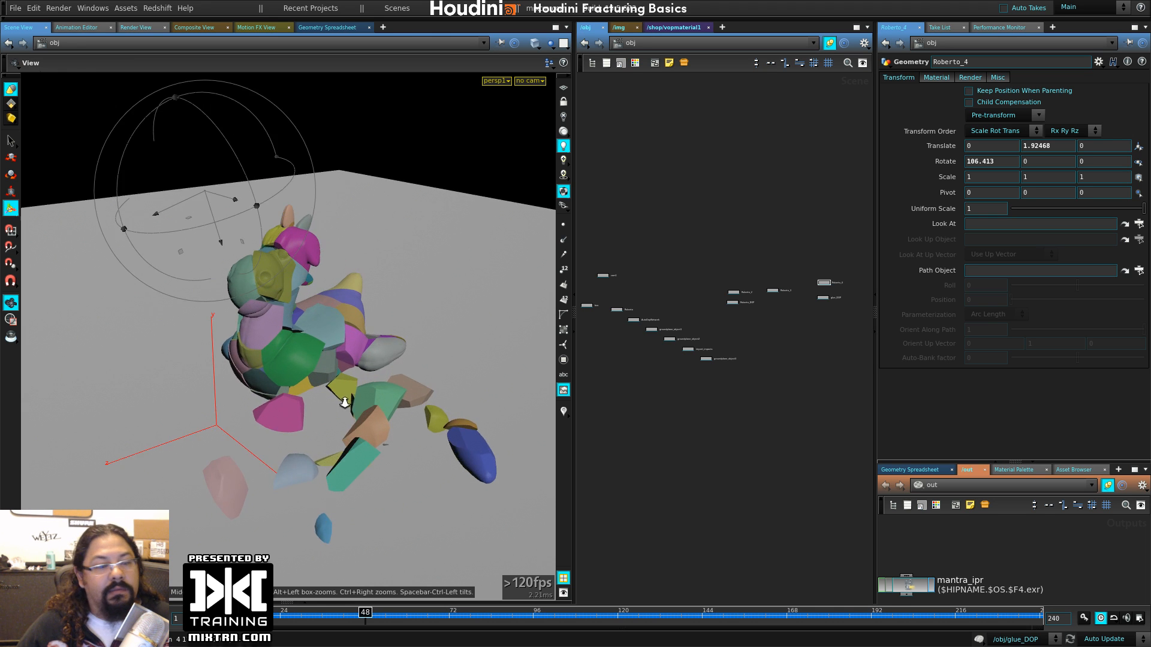
alt+middle_drag(347, 401, 321, 318)
alt+drag(321, 318, 370, 327)
alt+right_drag(370, 327, 401, 367)
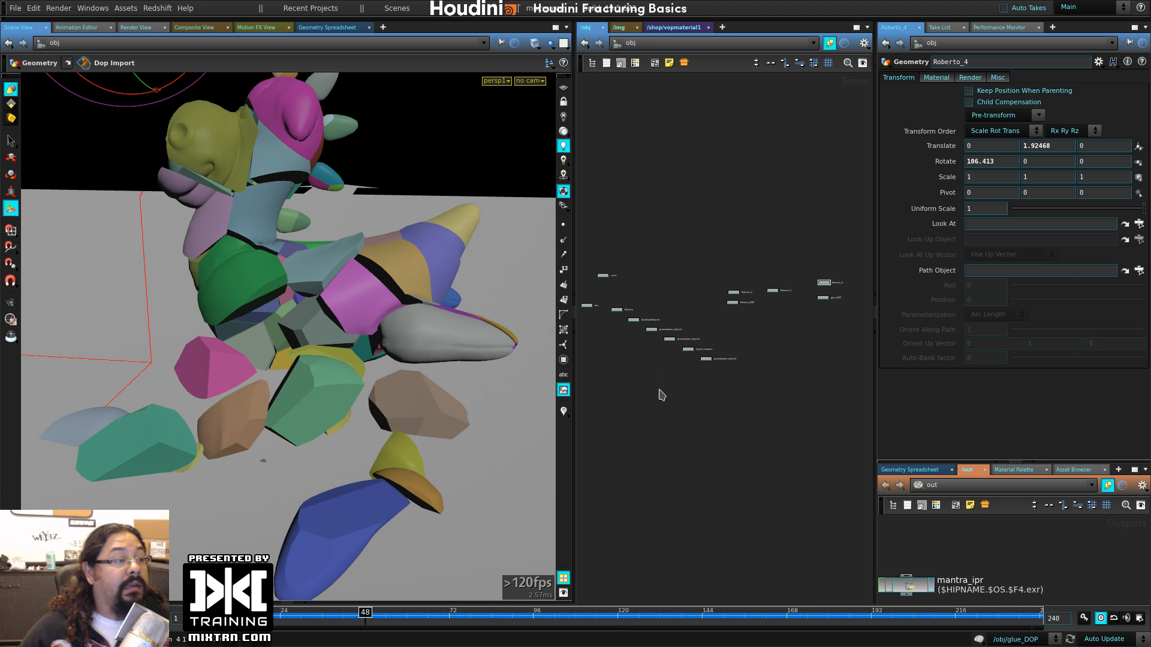
scroll(662, 395, up, 5)
key(ctrl+Up)
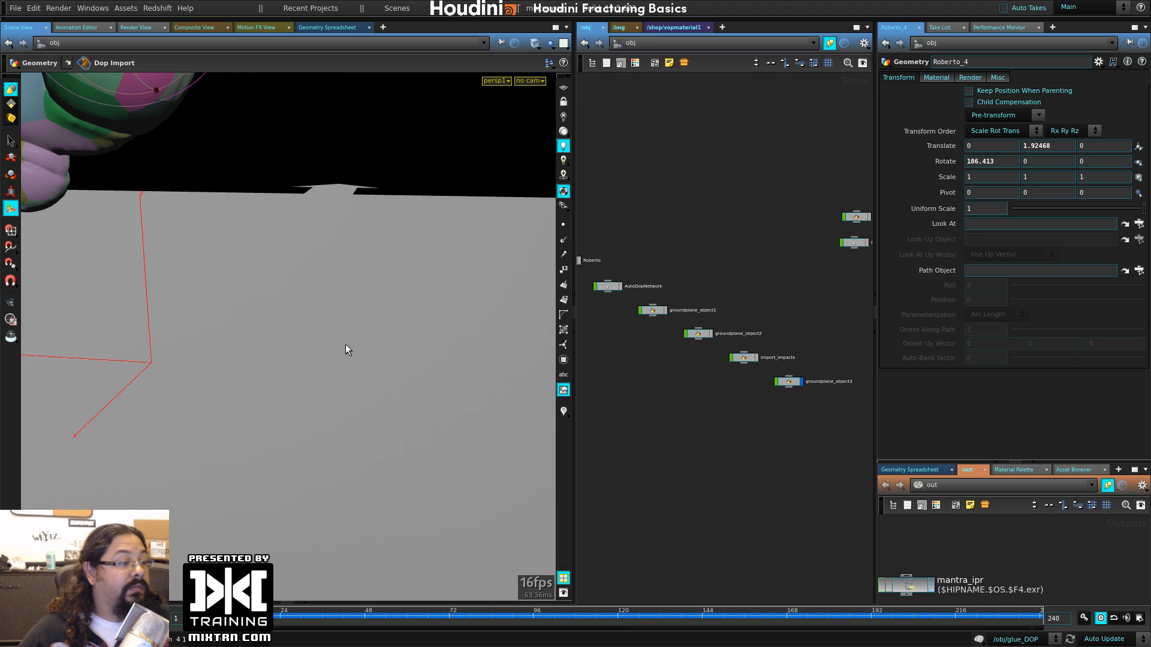
key(Up)
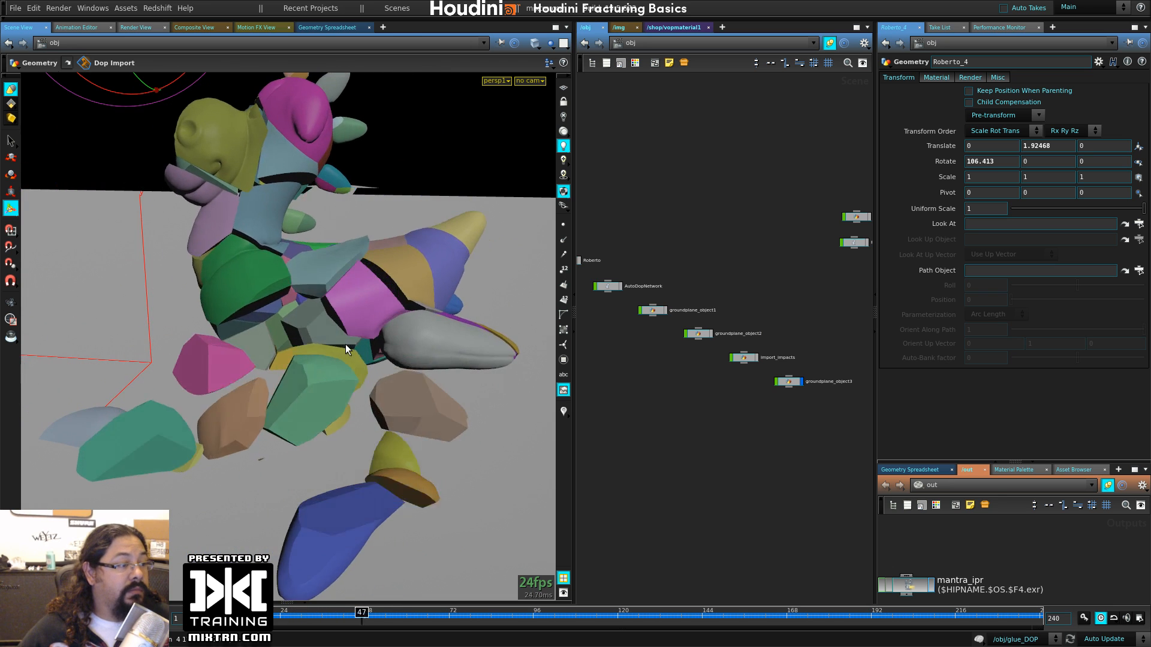
key(Up)
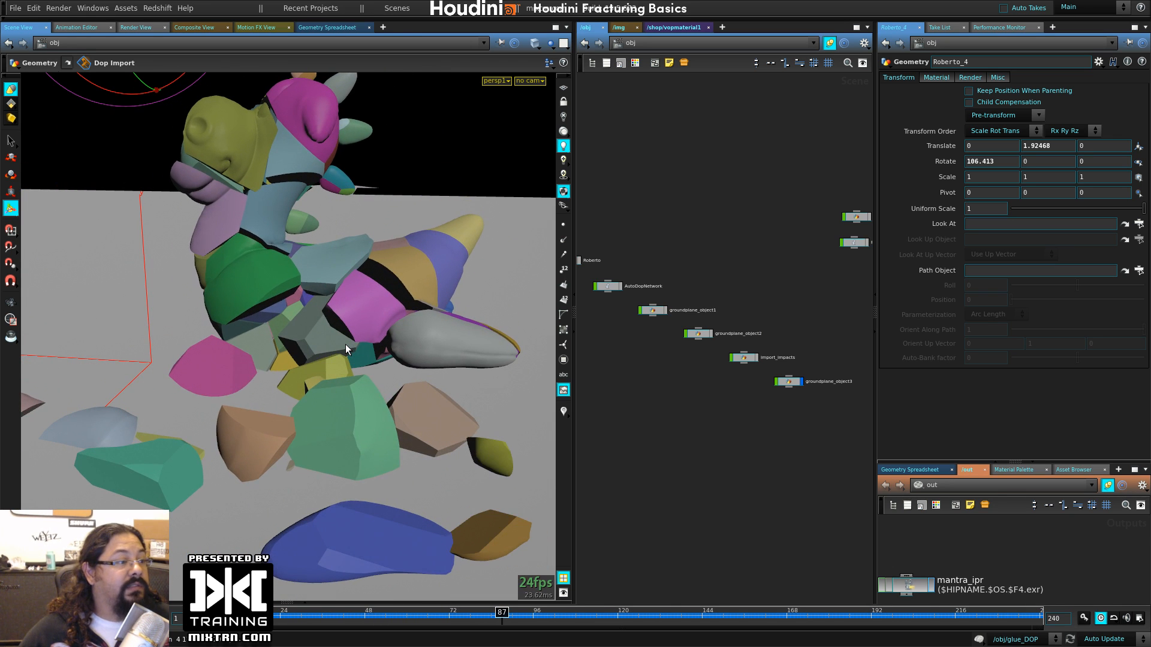
- Frame the whole toy and its scattered pieces from above and replay the fall repeatedly from the first frame
alt+right_drag(360, 366, 267, 396)
alt+middle_drag(266, 397, 275, 428)
alt+drag(276, 428, 355, 448)
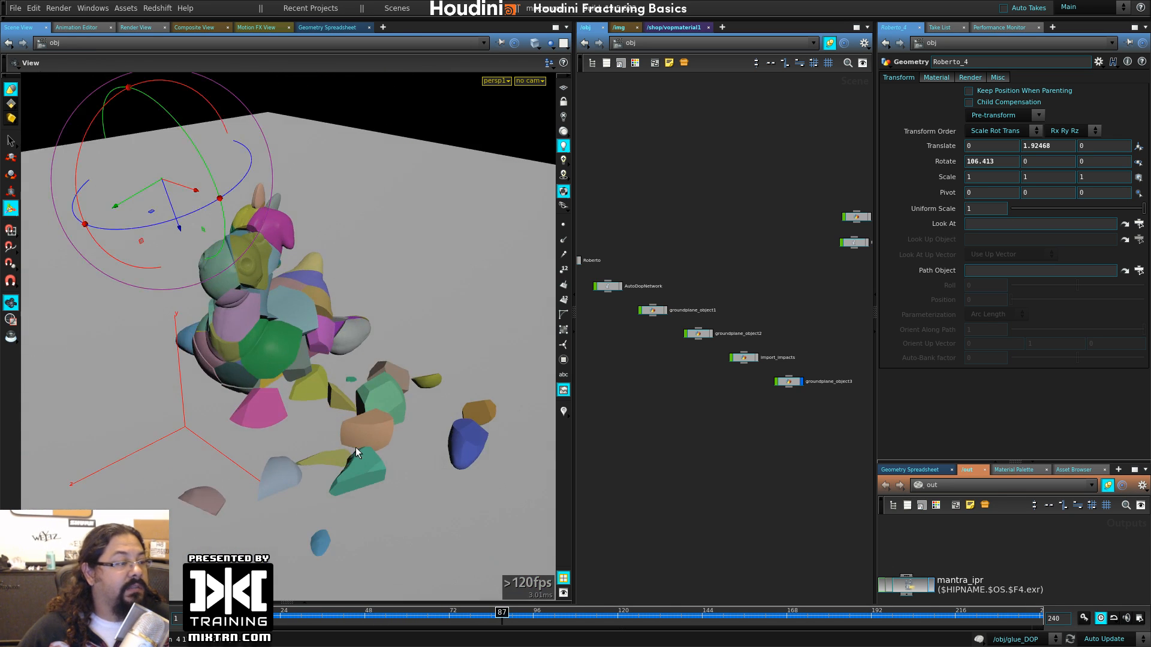
key(ctrl+Up)
key(Up)
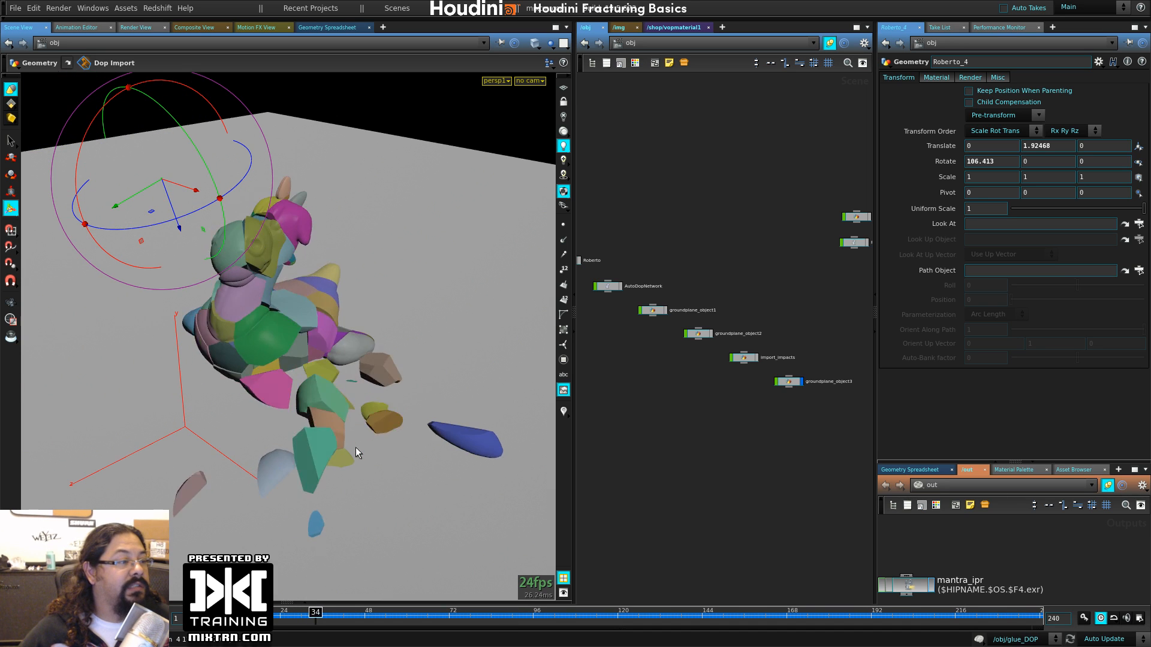
key(Up)
key(ctrl+Up)
key(Up)
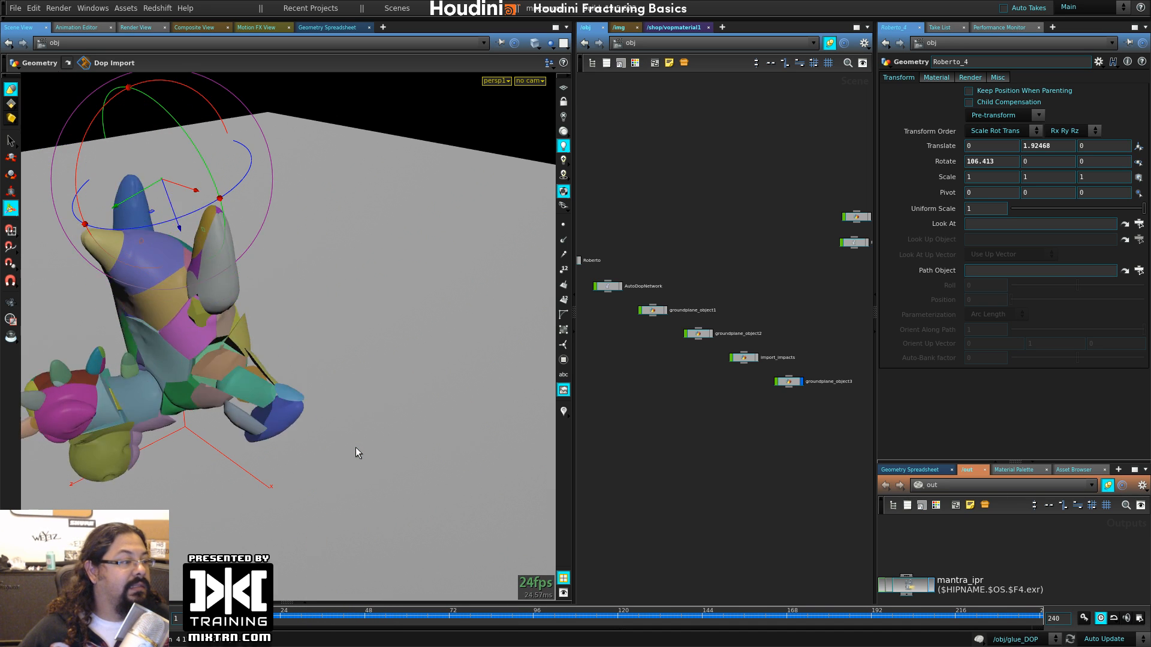